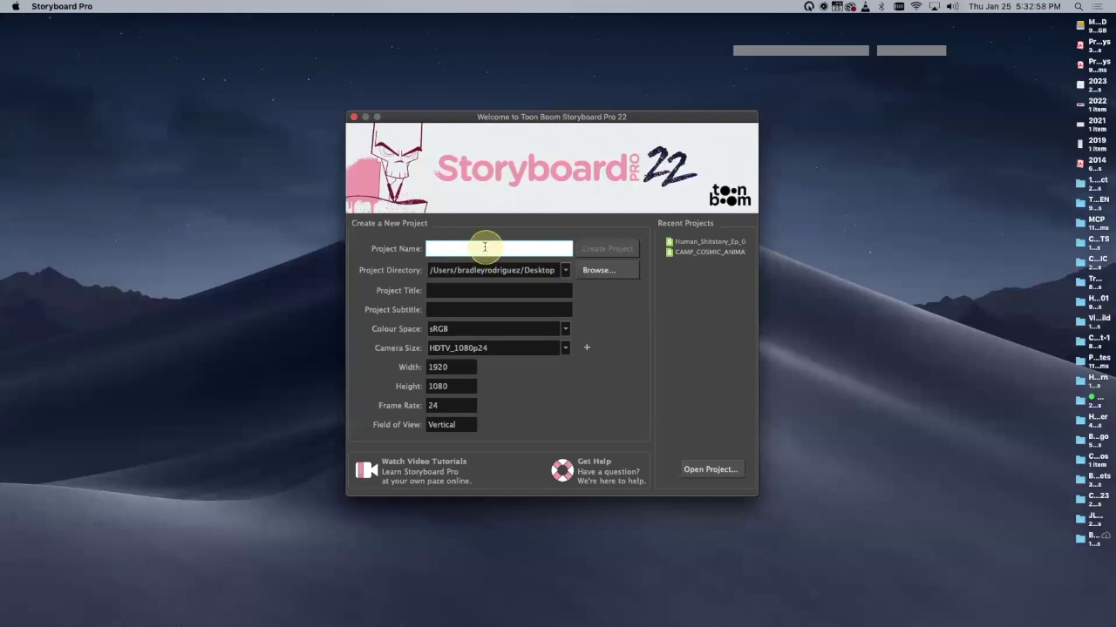
Step: Name the new project create_new
{"action": "type", "text": "create_ne"}
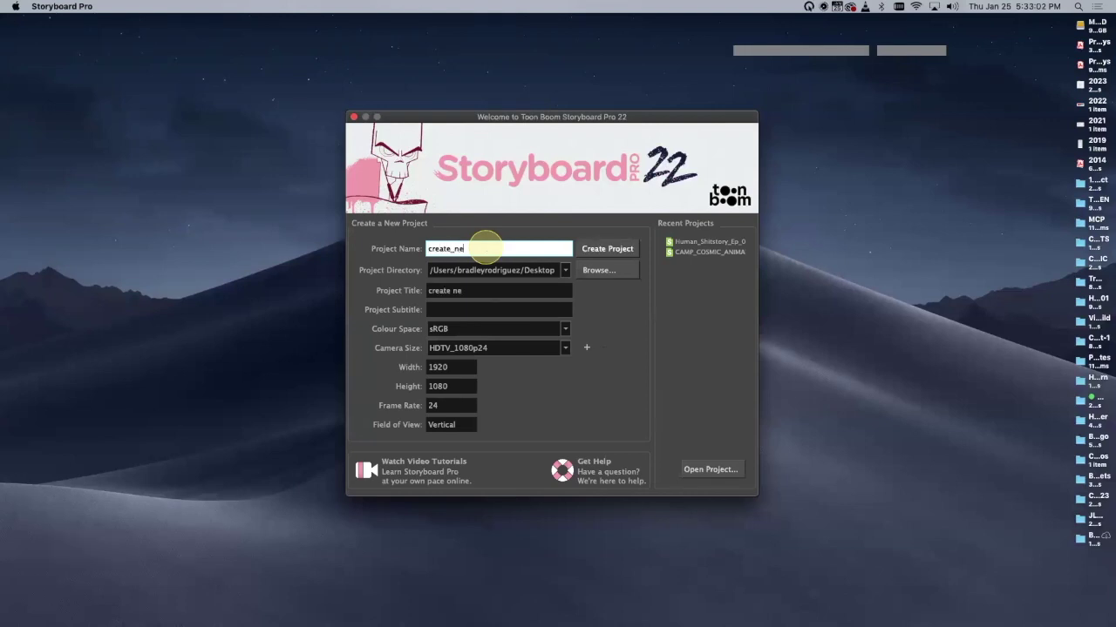
{"action": "type", "text": "w"}
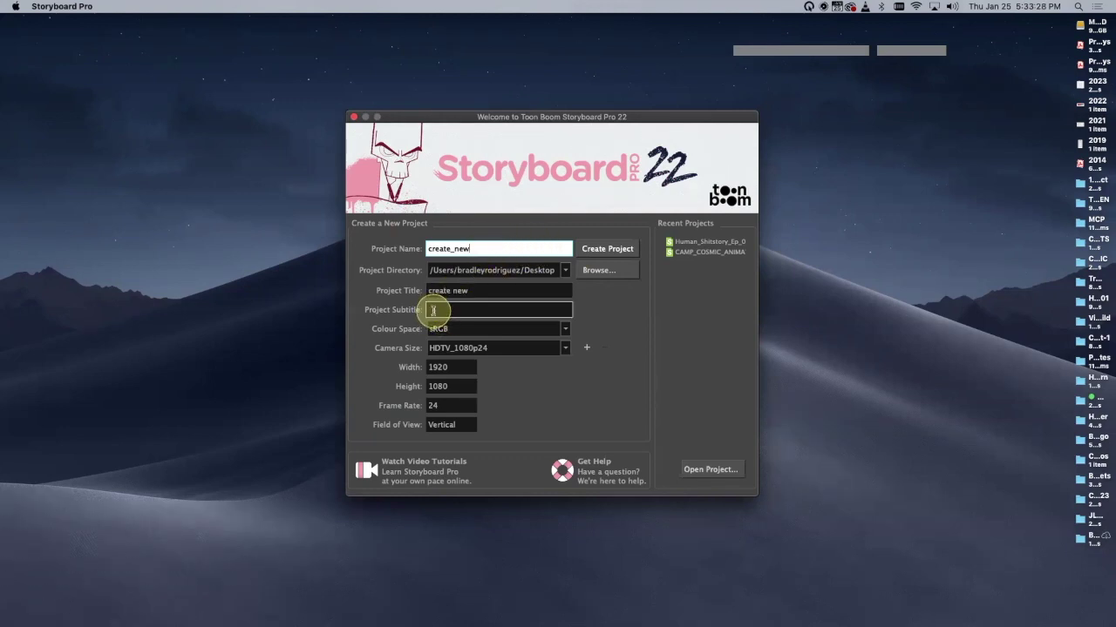
{"action": "left_click", "coordinate": [556, 307]}
{"action": "left_click", "coordinate": [569, 334]}
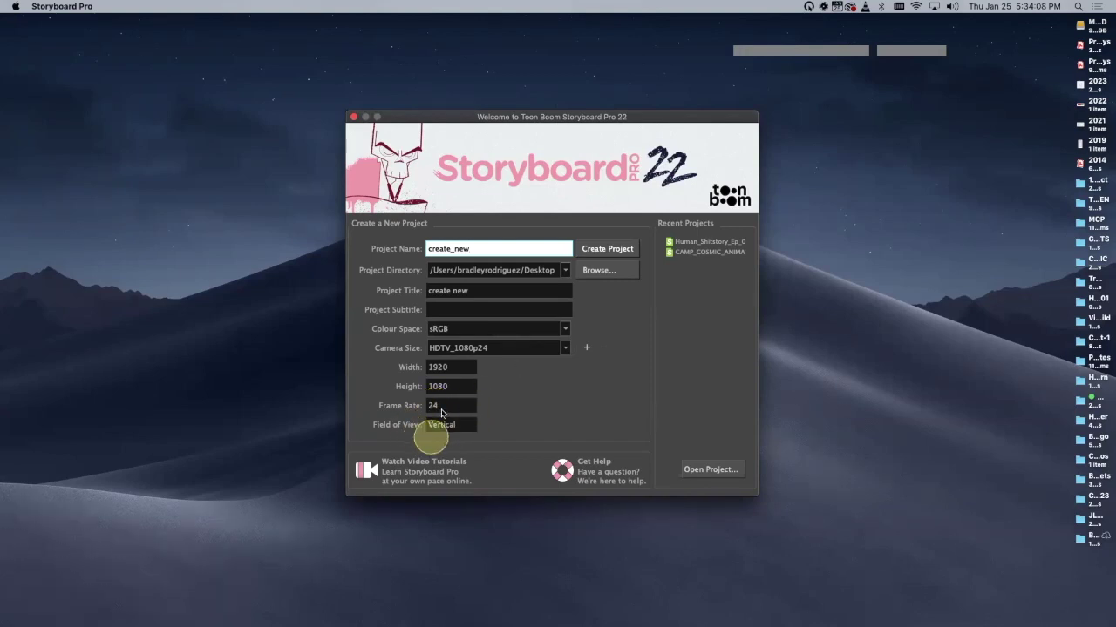
Step: Look through the camera size presets for the new project and keep HDTV_1080p24
{"action": "left_click", "coordinate": [566, 347]}
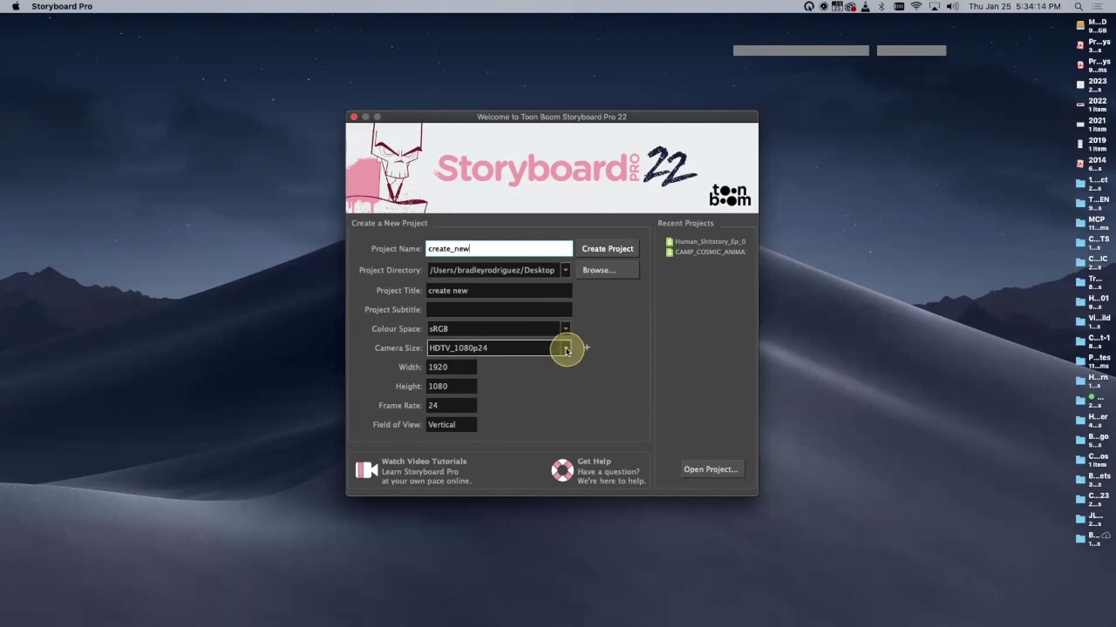
{"action": "left_click", "coordinate": [567, 348]}
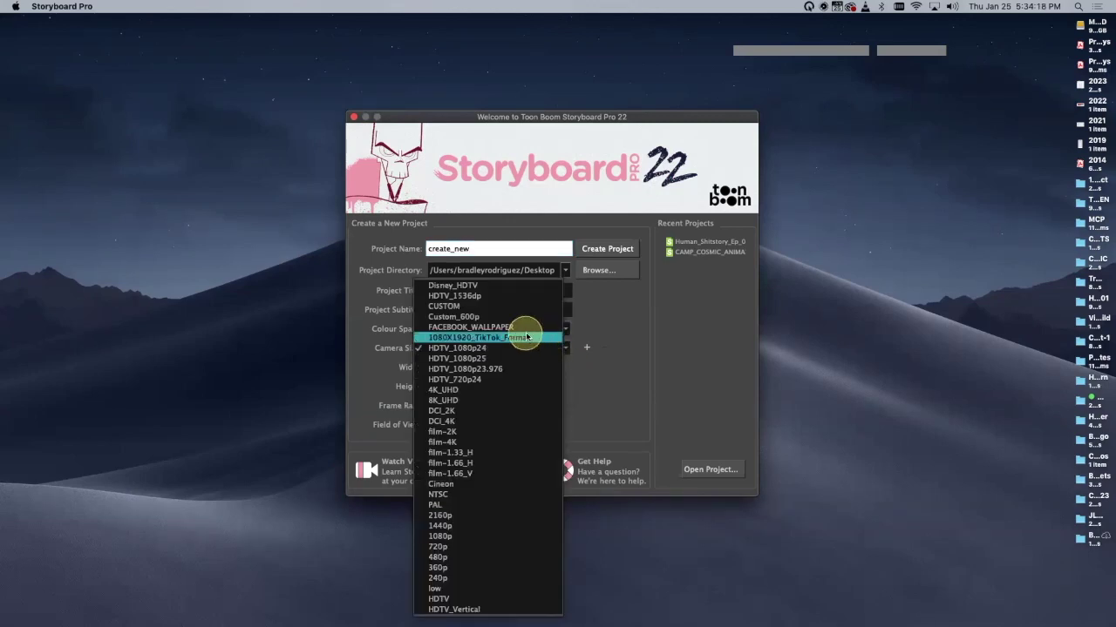
{"action": "left_click", "coordinate": [470, 577]}
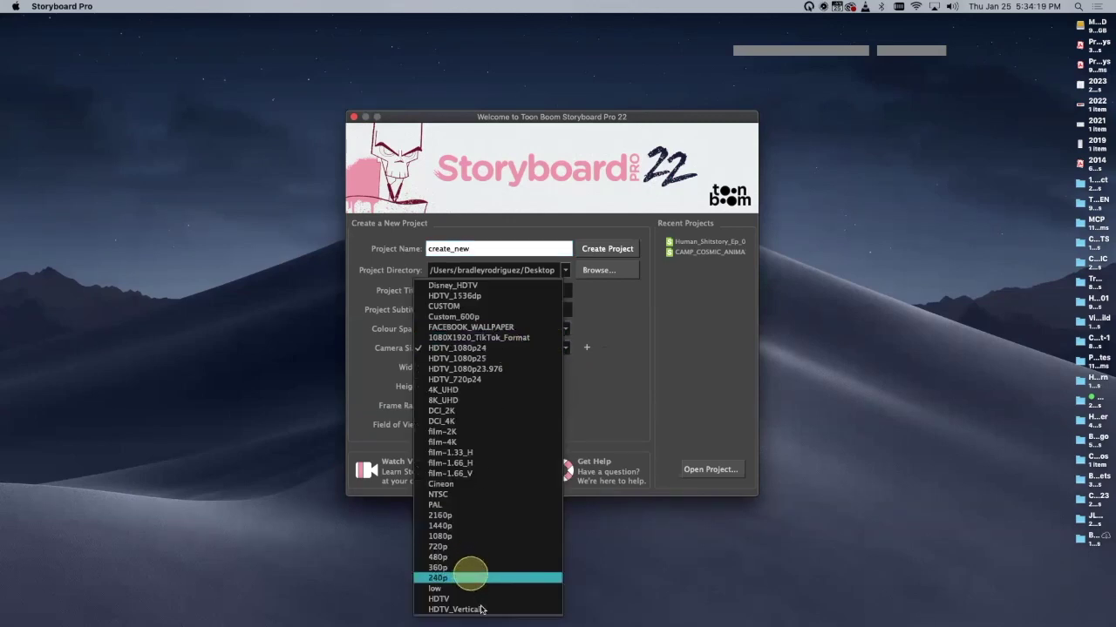
{"action": "left_click", "coordinate": [482, 609]}
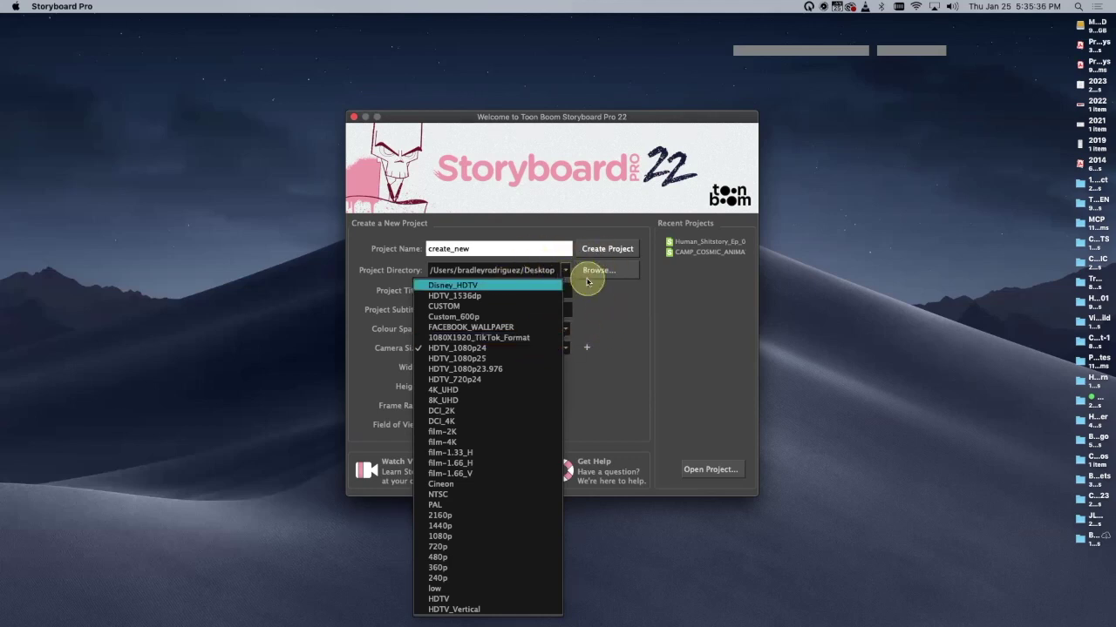
{"action": "left_click", "coordinate": [545, 231]}
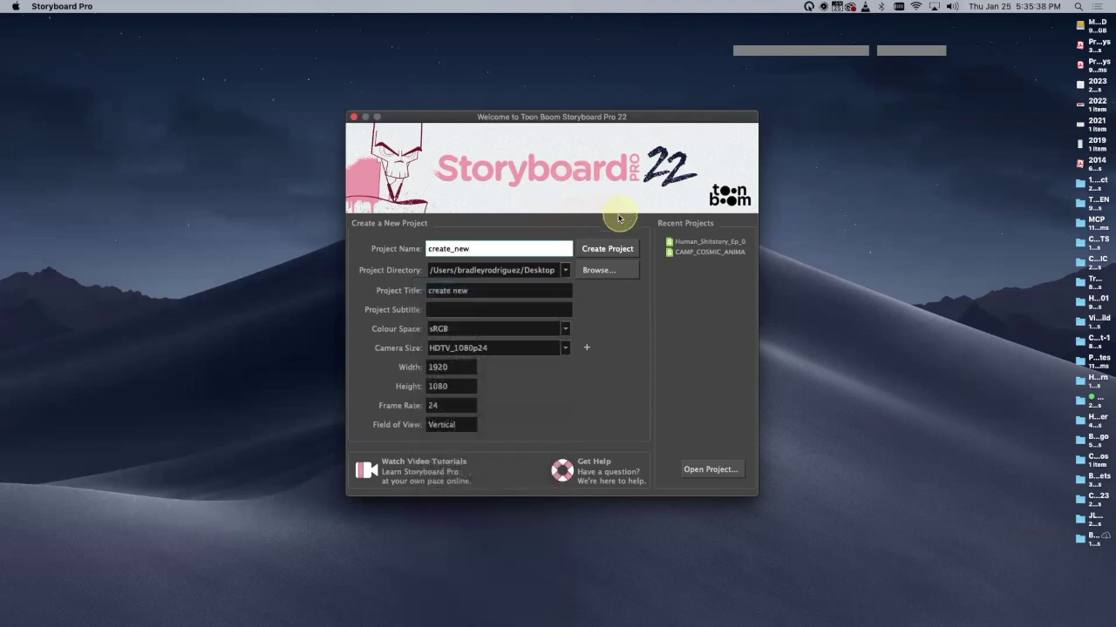
Step: Open the settings for a new camera resolution and check its frame rate presets, keeping 24
{"action": "left_click", "coordinate": [585, 349]}
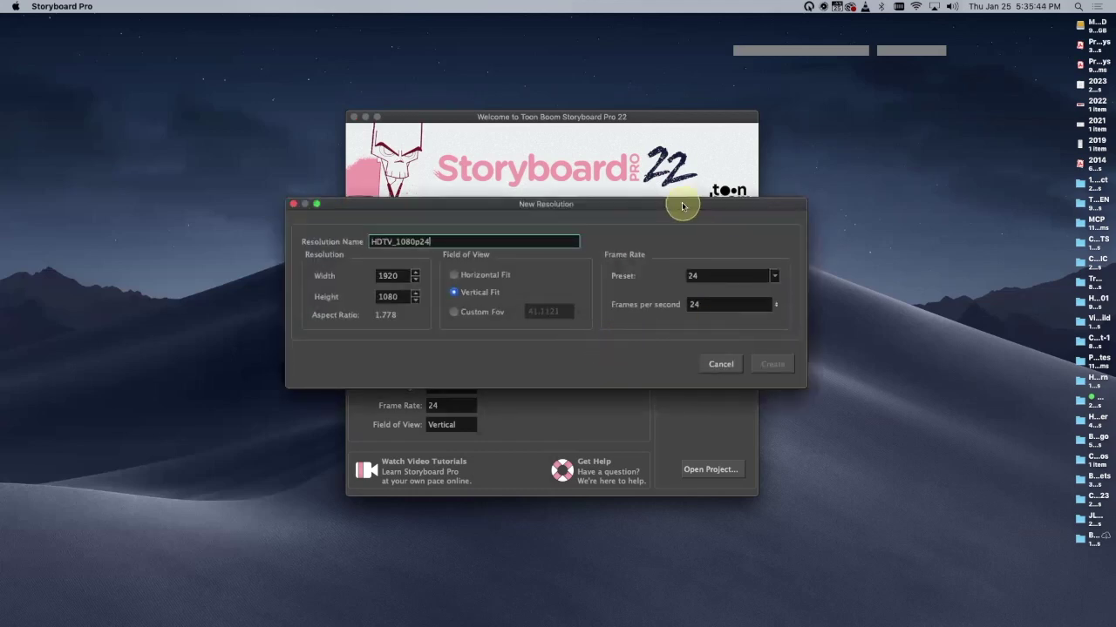
{"action": "left_click_drag", "start_coordinate": [681, 205], "coordinate": [667, 415]}
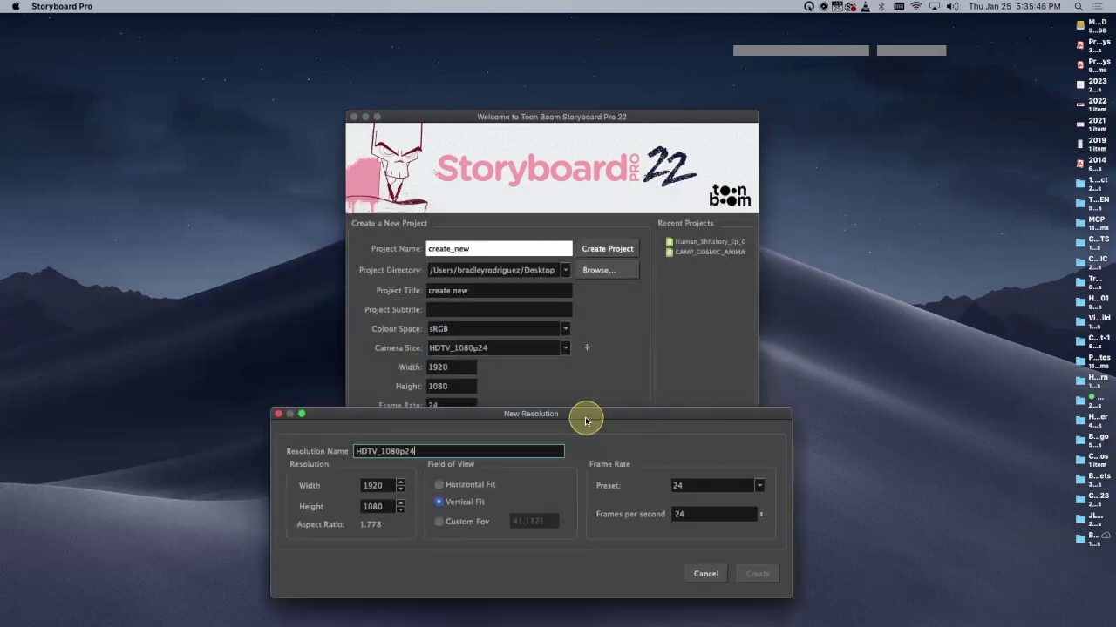
{"action": "left_click_drag", "start_coordinate": [585, 421], "coordinate": [567, 383]}
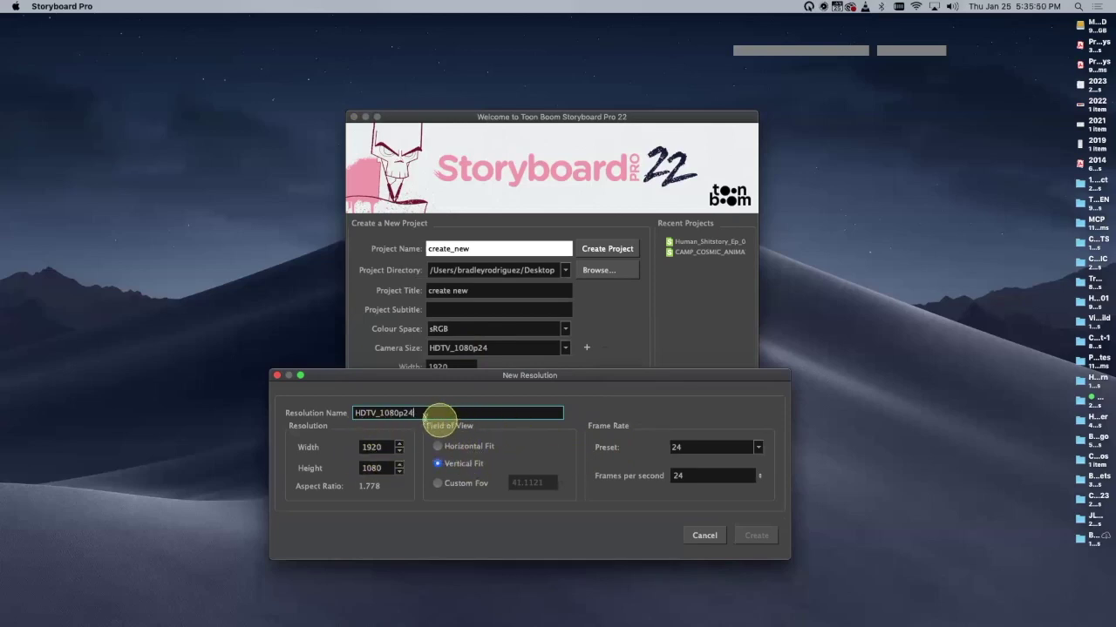
{"action": "left_click", "coordinate": [757, 449]}
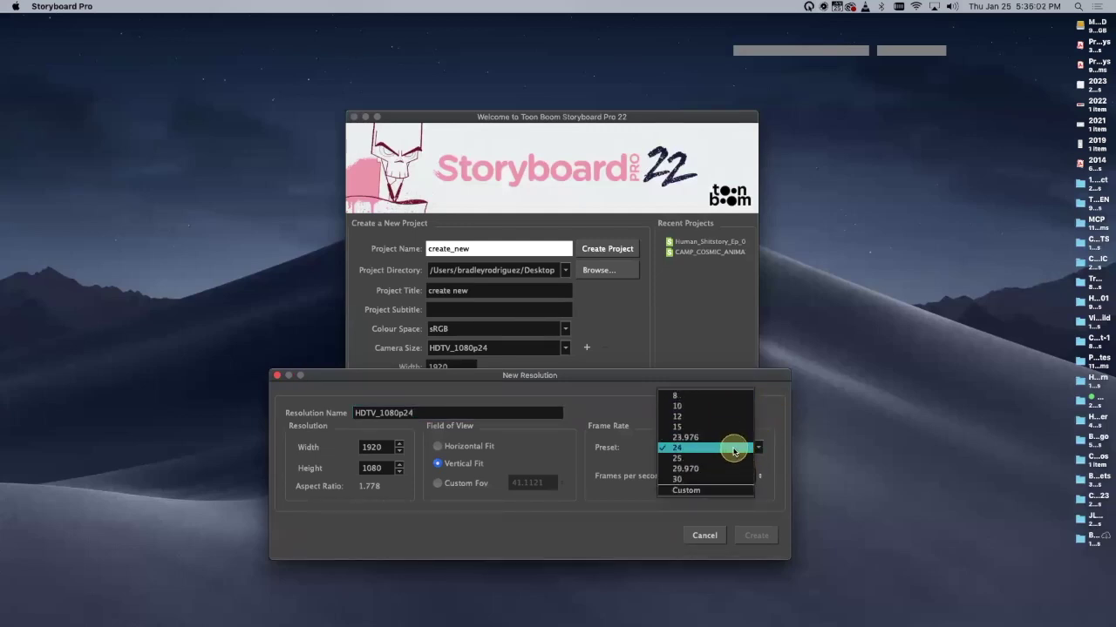
{"action": "left_click", "coordinate": [734, 447]}
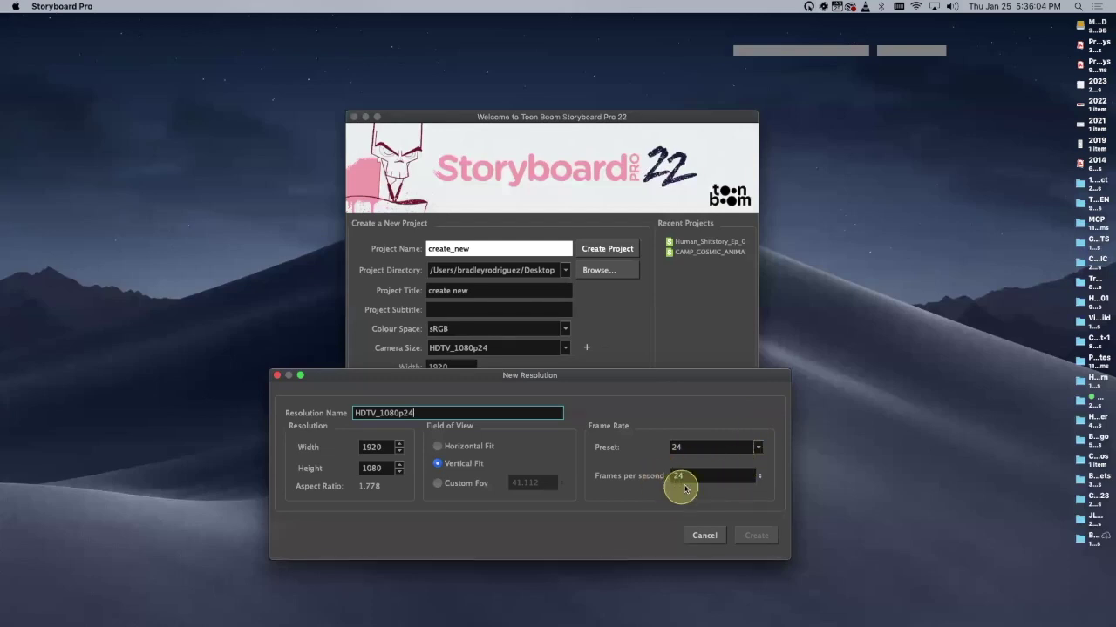
Step: Try editing the frames per second of the new resolution, then cancel the resolution setup
{"action": "left_click", "coordinate": [761, 476]}
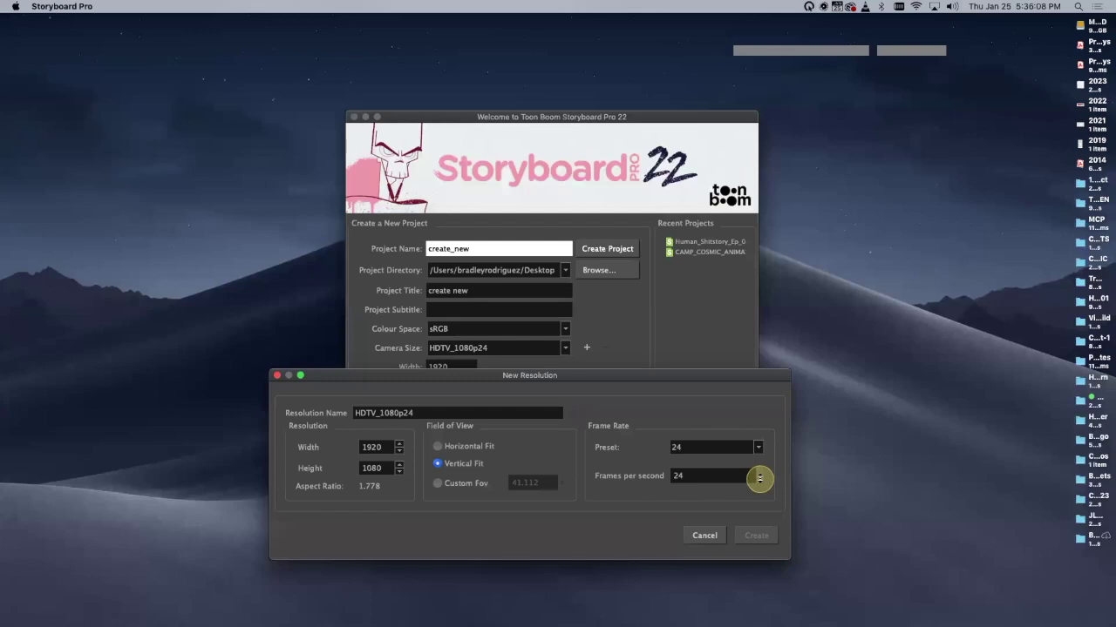
{"action": "left_click", "coordinate": [700, 478]}
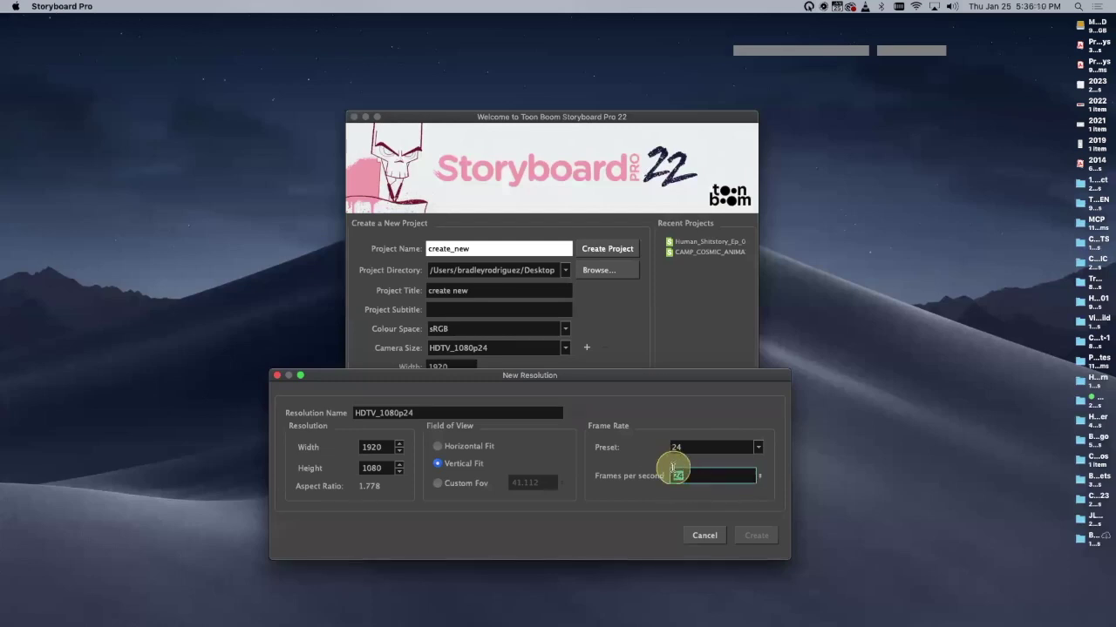
{"action": "type", "text": "3"}
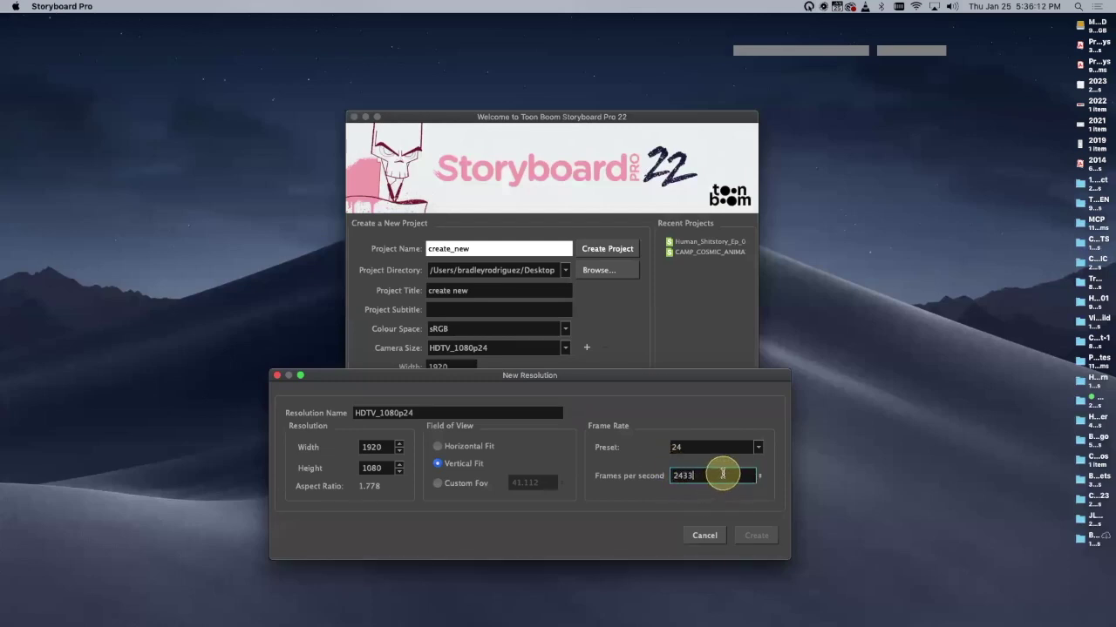
{"action": "key", "text": "BackSpace"}
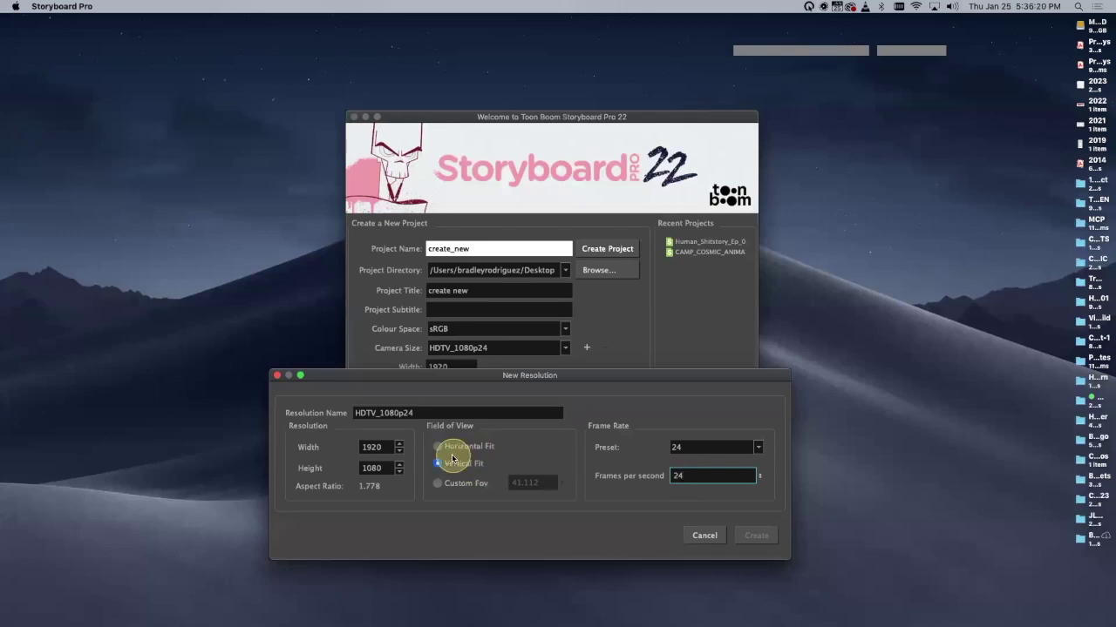
{"action": "left_click", "coordinate": [707, 537]}
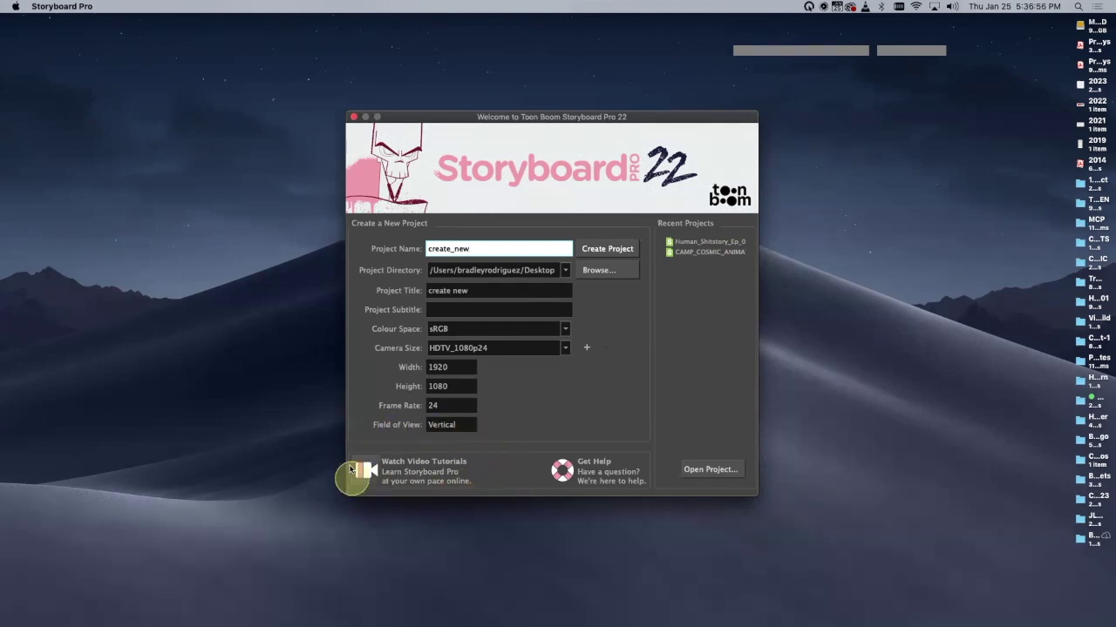
Step: Open the Storyboard Pro video tutorials page, look over the Toon Boom courses, and put the browser away
{"action": "left_click", "coordinate": [440, 476]}
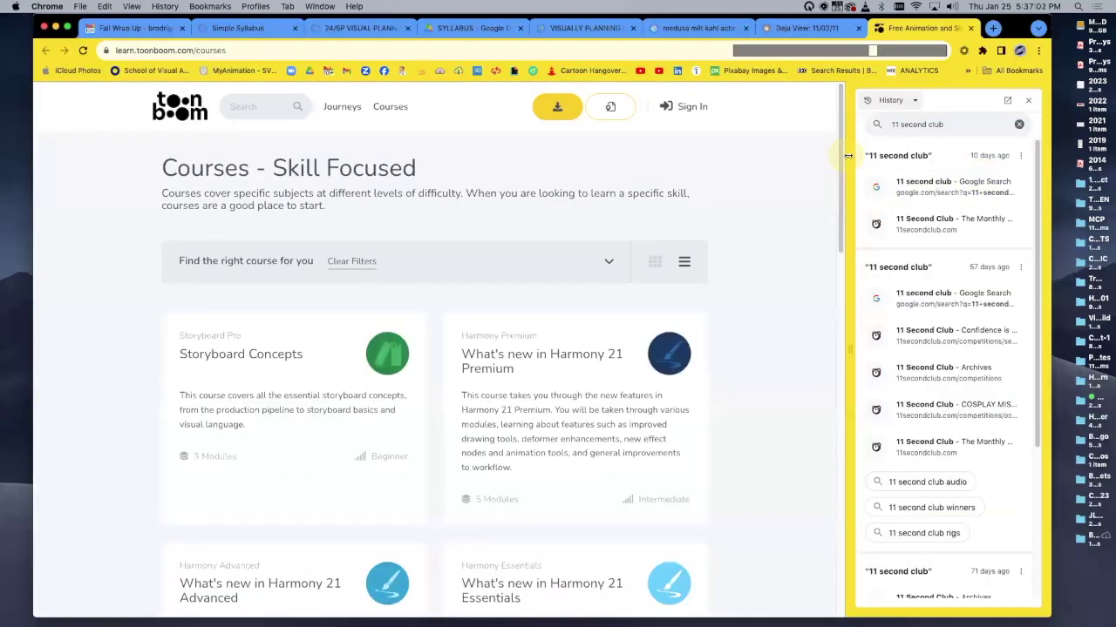
{"action": "left_click_drag", "start_coordinate": [841, 157], "coordinate": [784, 420]}
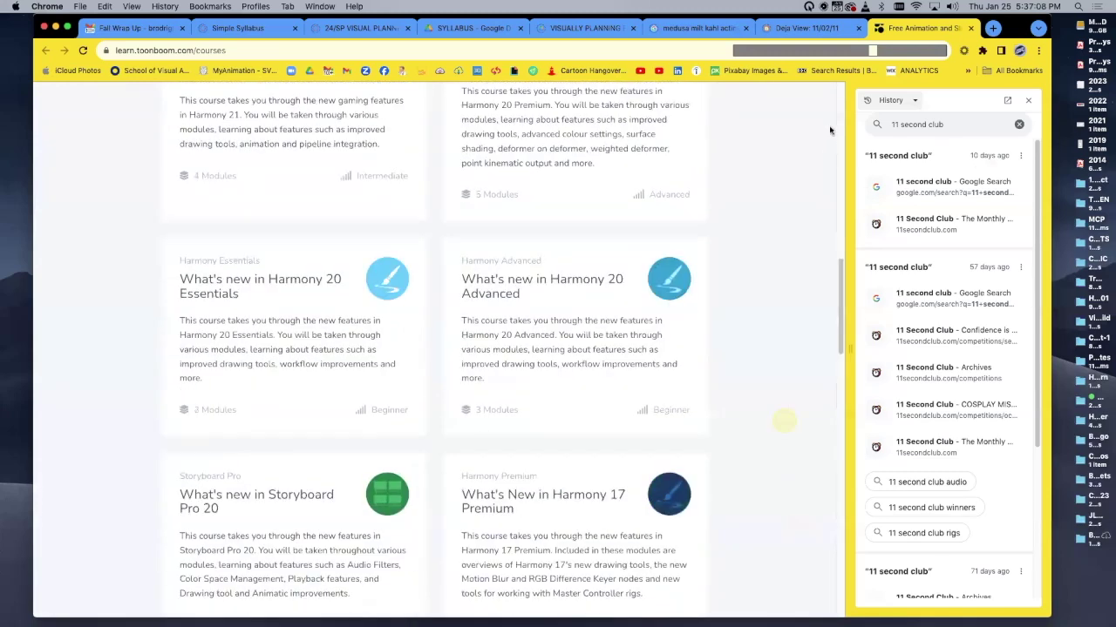
{"action": "left_click_drag", "start_coordinate": [829, 130], "coordinate": [834, 157]}
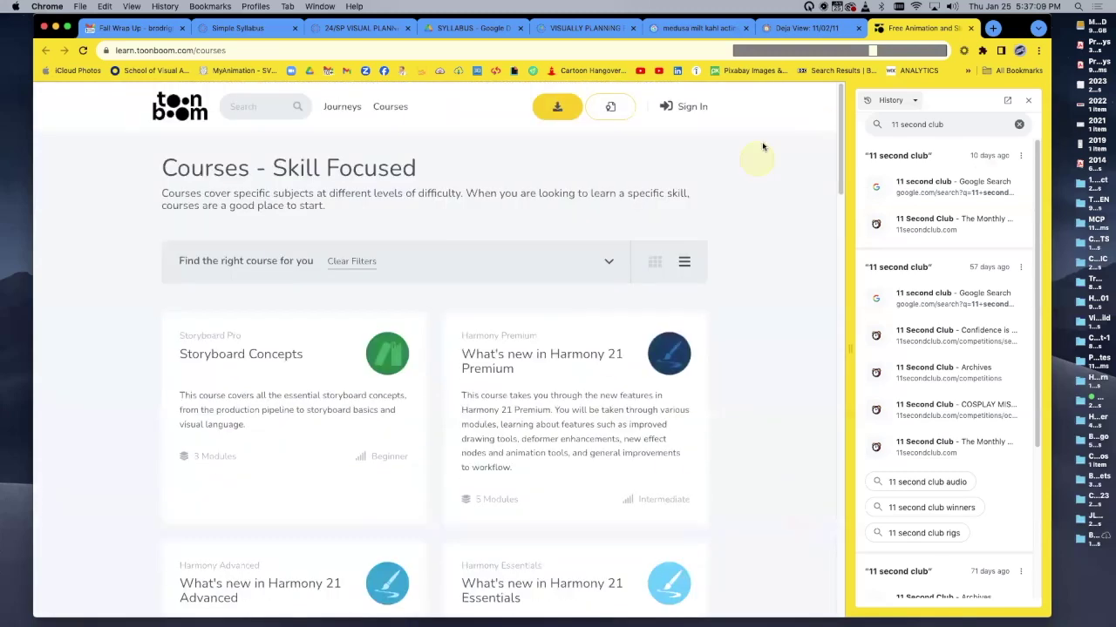
{"action": "left_click", "coordinate": [55, 29]}
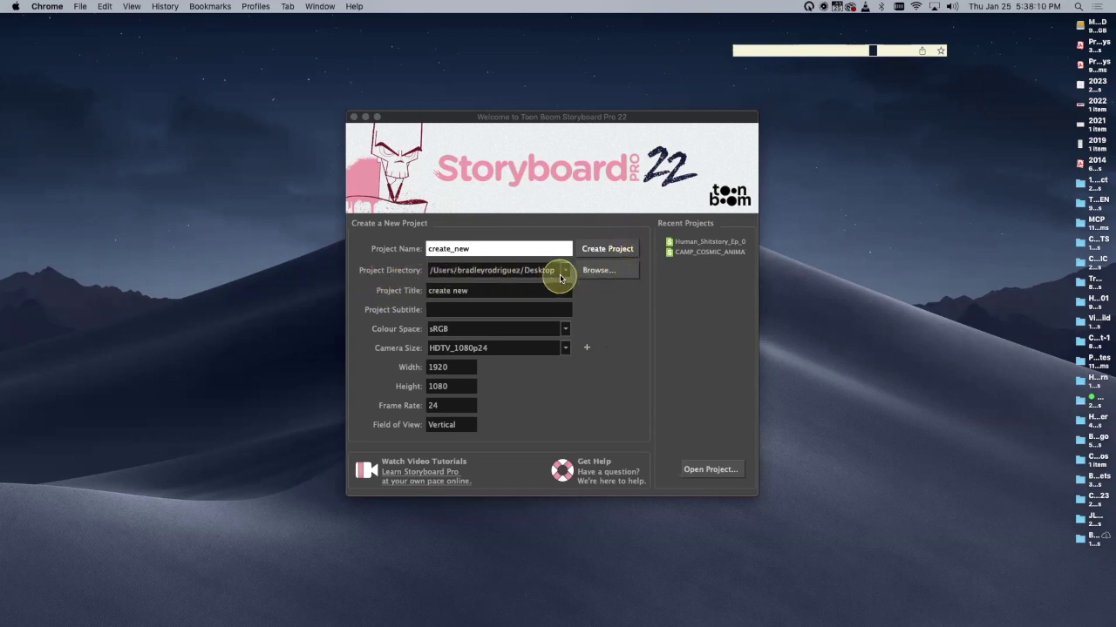
Step: Check the folders available for the project directory, keep the Desktop, and create the project
{"action": "left_click", "coordinate": [608, 269]}
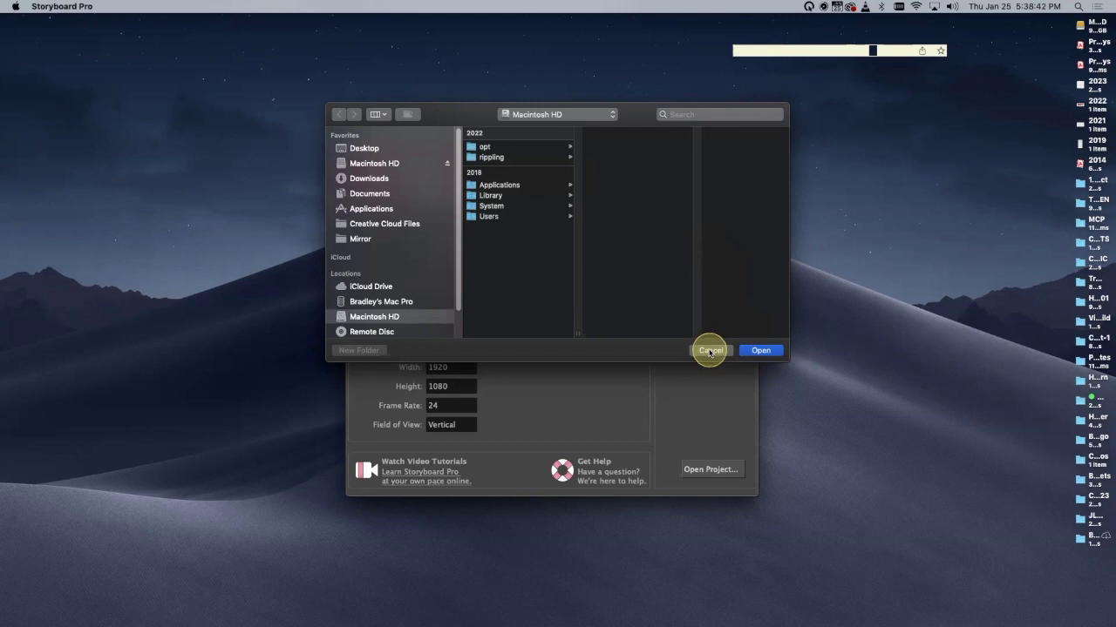
{"action": "left_click", "coordinate": [710, 351]}
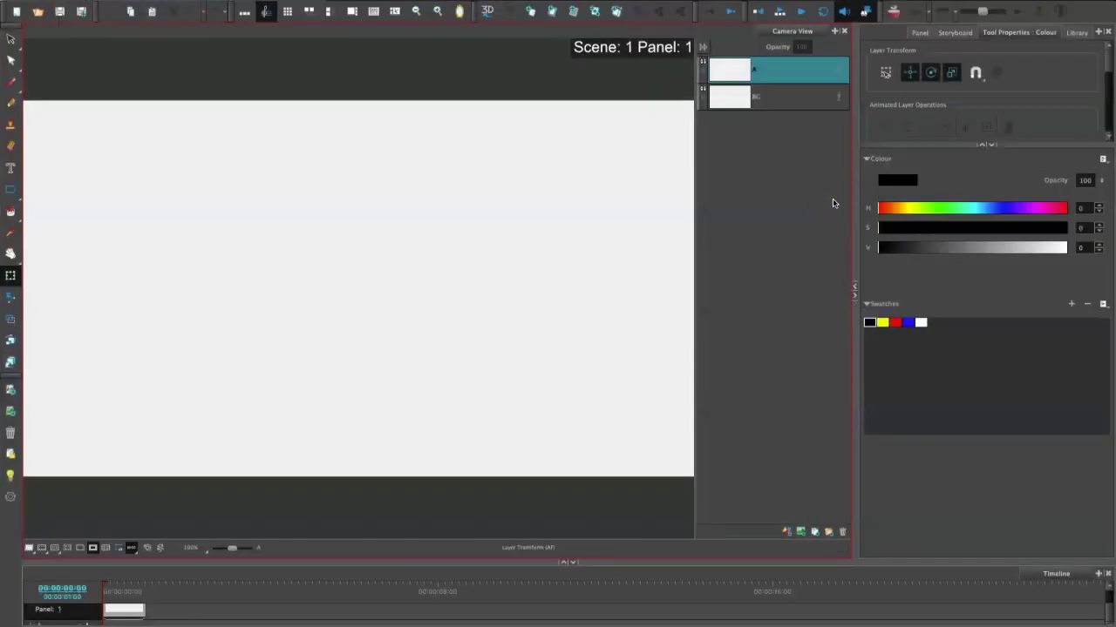
Step: Take the new project's window out of full screen and move it down to uncover the desktop
{"action": "mouse_move", "coordinate": [25, 2]}
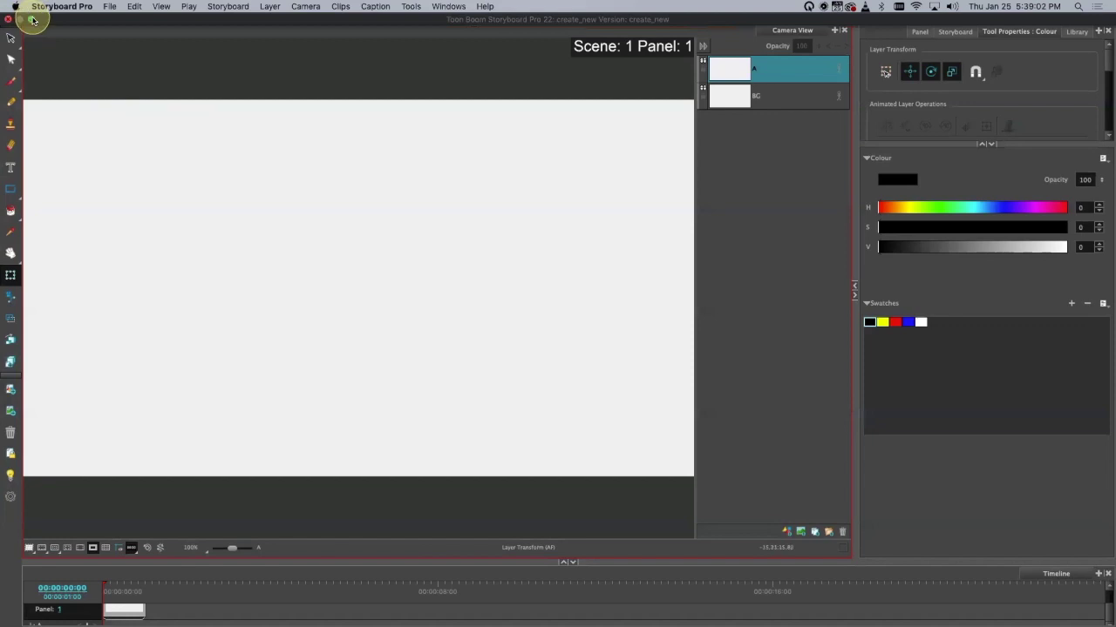
{"action": "left_click", "coordinate": [31, 20]}
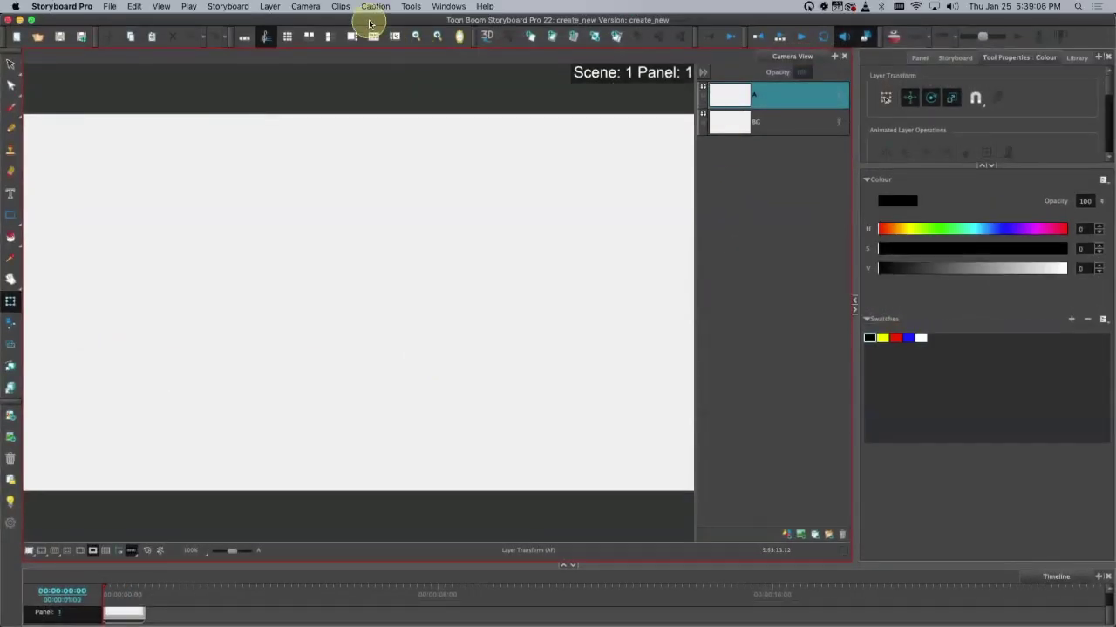
{"action": "left_click_drag", "start_coordinate": [360, 19], "coordinate": [349, 265]}
{"action": "left_click_drag", "start_coordinate": [464, 380], "coordinate": [333, 189]}
Step: Switch to Finder and open the create_new project folder on the Desktop
{"action": "mouse_move", "coordinate": [353, 624]}
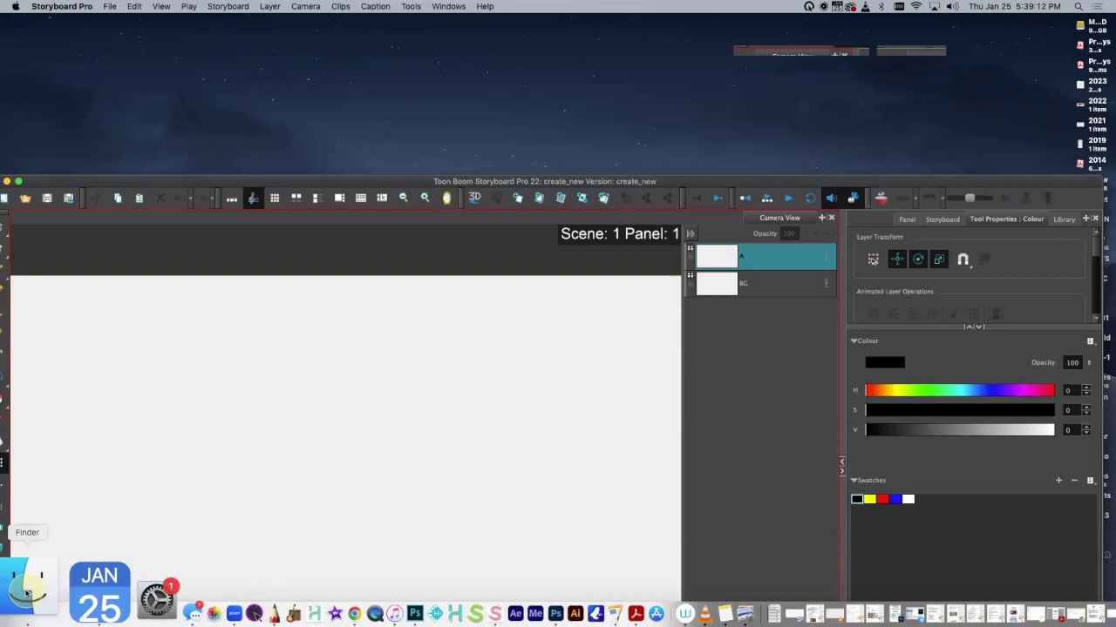
{"action": "left_click", "coordinate": [15, 589]}
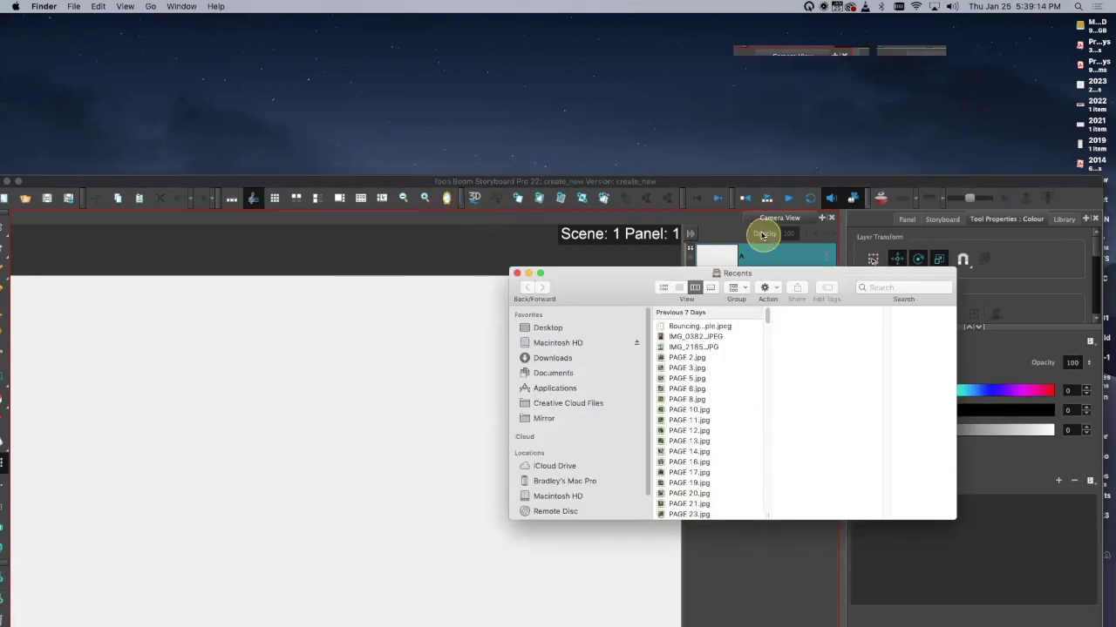
{"action": "left_click_drag", "start_coordinate": [602, 289], "coordinate": [584, 242]}
{"action": "left_click", "coordinate": [548, 283]}
{"action": "left_click", "coordinate": [700, 278]}
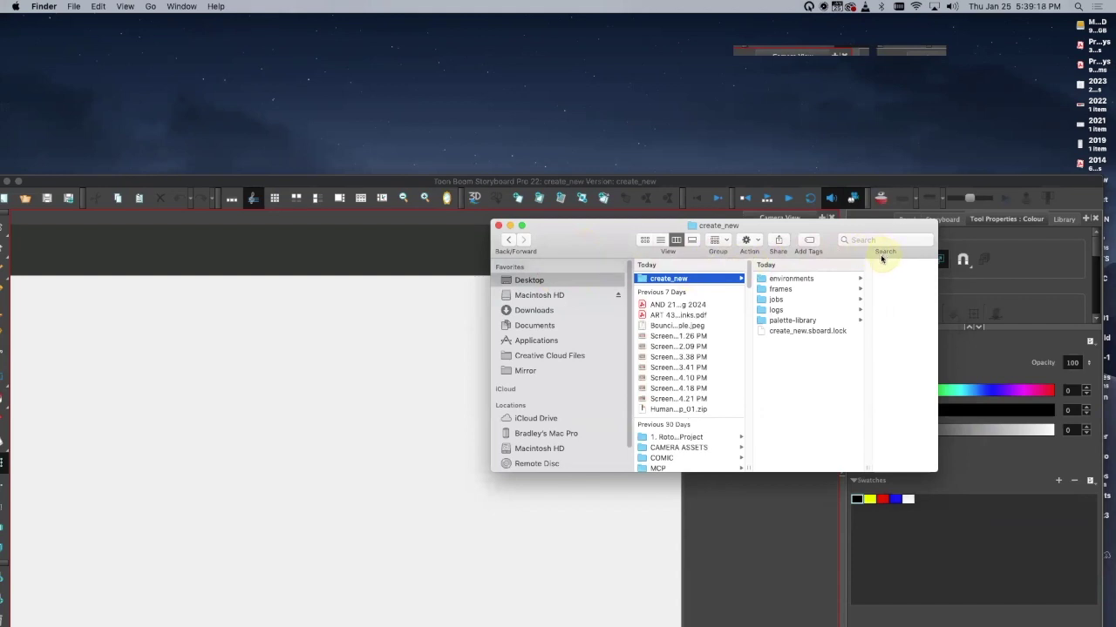
Step: Examine the project's environments, frames, jobs, logs and palette-library folders and the create_new.sboard.lock file
{"action": "left_click", "coordinate": [824, 279]}
{"action": "left_click", "coordinate": [726, 288]}
{"action": "left_click", "coordinate": [722, 299]}
{"action": "left_click", "coordinate": [725, 310]}
{"action": "left_click", "coordinate": [734, 320]}
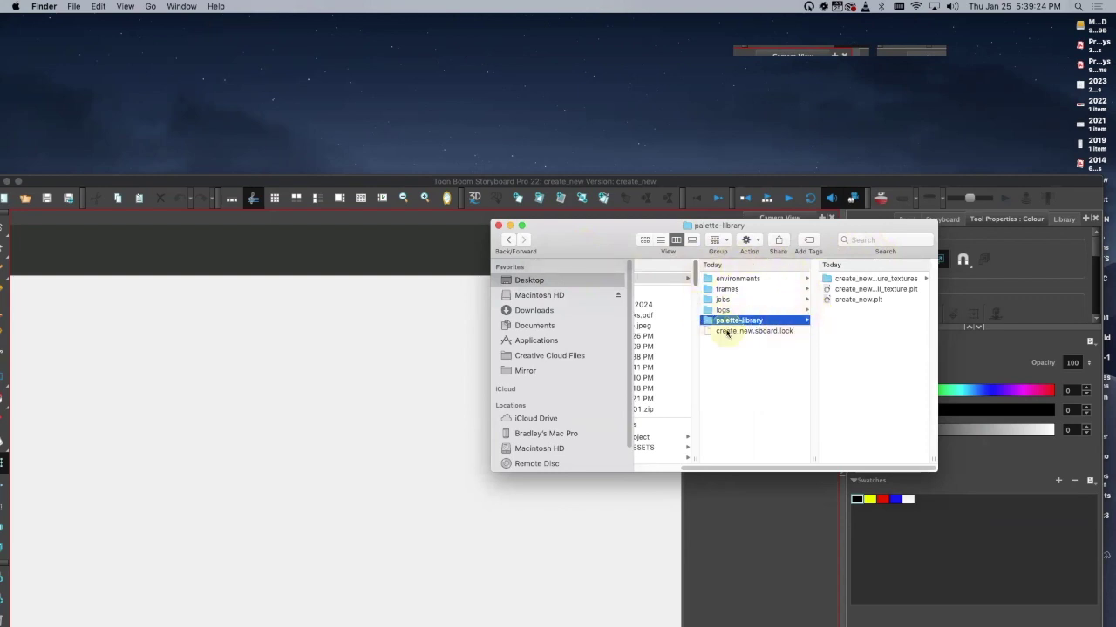
{"action": "left_click", "coordinate": [795, 332]}
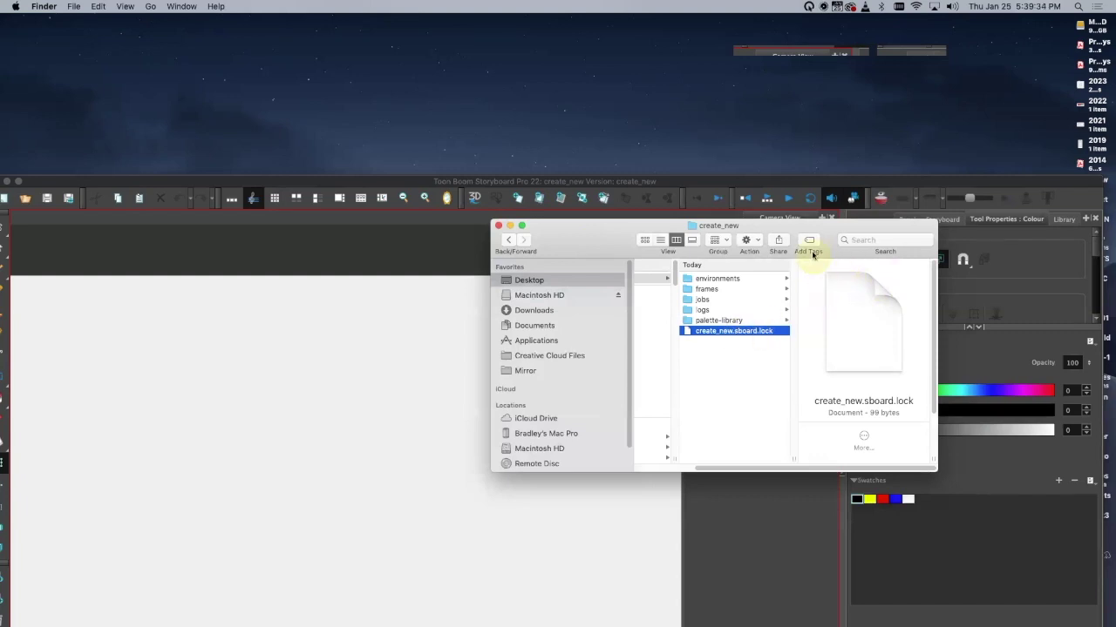
{"action": "left_click_drag", "start_coordinate": [802, 471], "coordinate": [694, 468]}
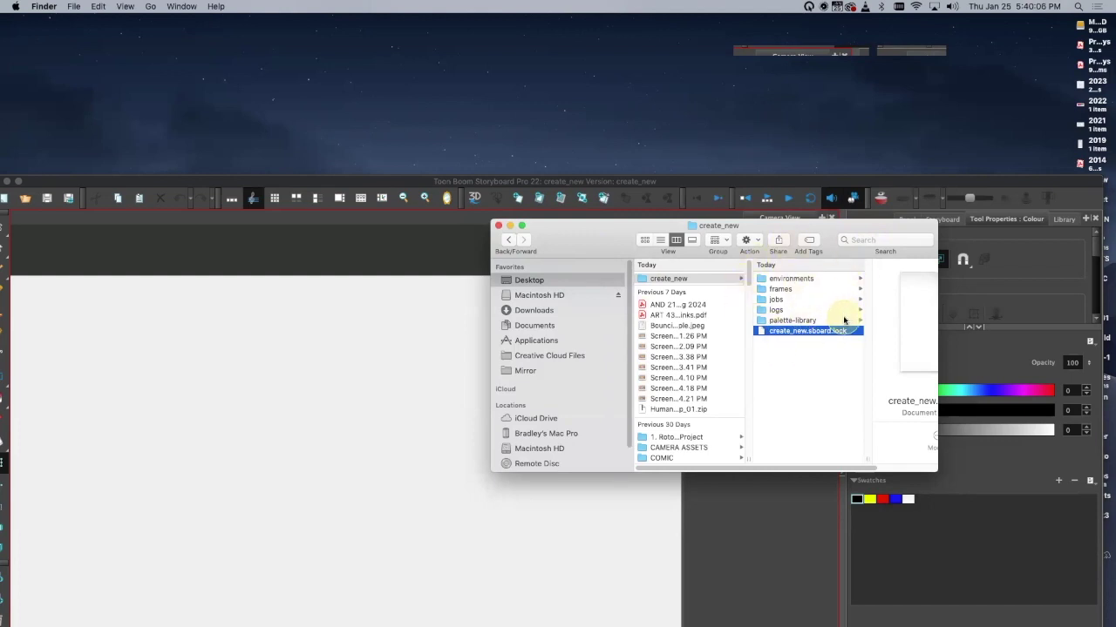
Step: Switch back to Storyboard Pro and draw a wavy brush stroke diagonally across panel 1 on layer A
{"action": "double_click", "coordinate": [747, 180]}
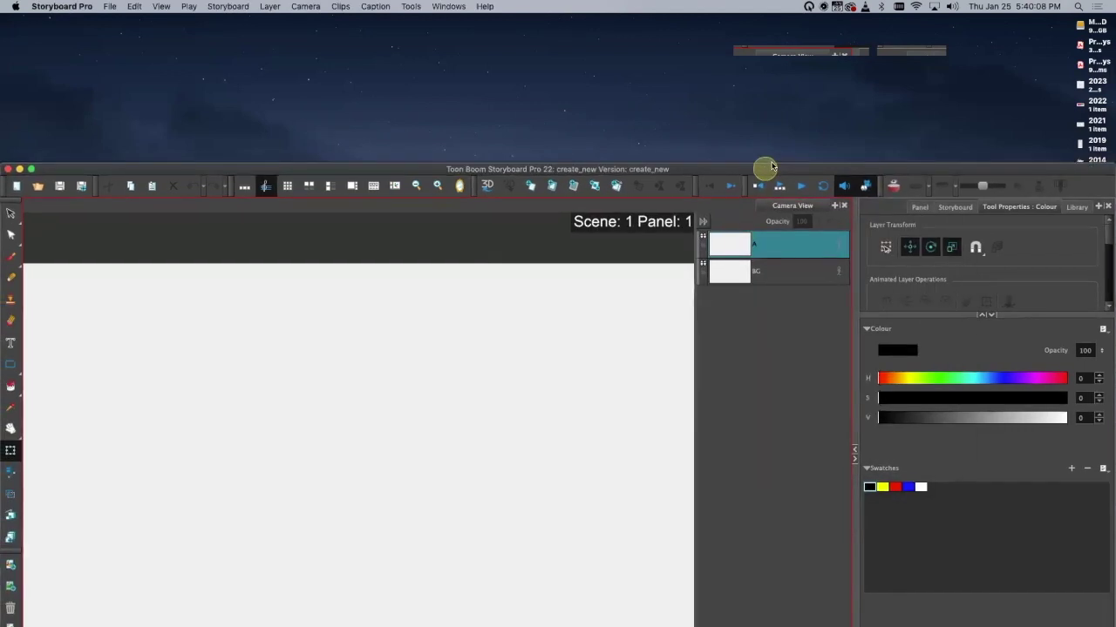
{"action": "left_click_drag", "start_coordinate": [771, 166], "coordinate": [876, 61]}
{"action": "left_click", "coordinate": [114, 152]}
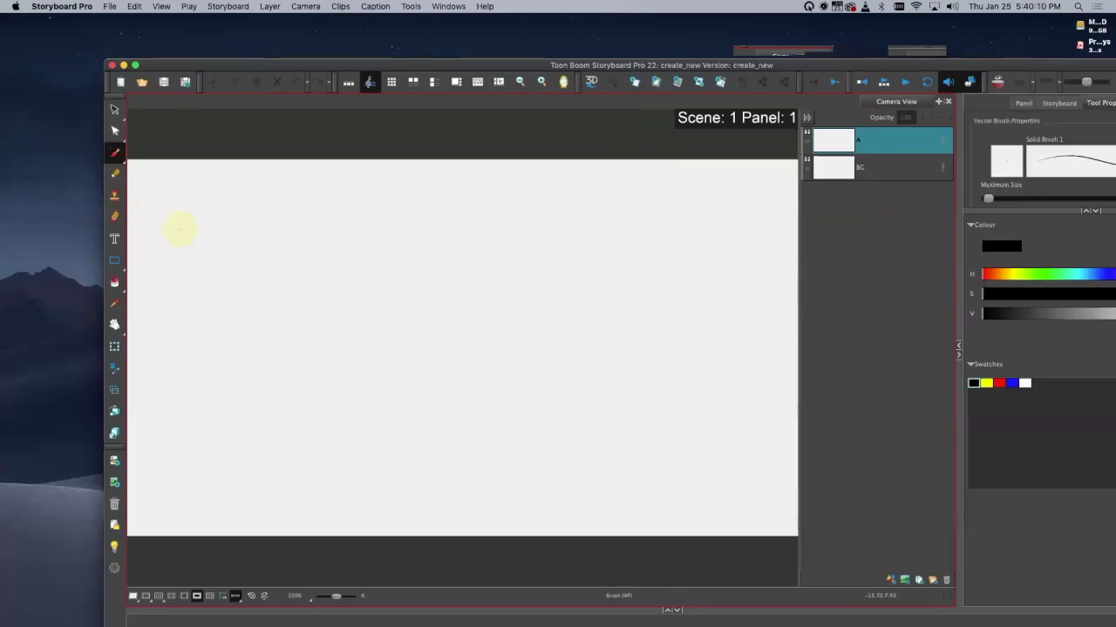
{"action": "mouse_move", "coordinate": [336, 283]}
{"action": "left_mouse_down"}
{"action": "mouse_move", "coordinate": [541, 322]}
{"action": "mouse_move", "coordinate": [621, 378]}
{"action": "left_mouse_up"}
Step: Arrange the windows so the create_new folder in Finder sits above the Storyboard Pro window
{"action": "left_click_drag", "start_coordinate": [960, 64], "coordinate": [790, 396]}
{"action": "left_click_drag", "start_coordinate": [619, 227], "coordinate": [434, 35]}
{"action": "left_click", "coordinate": [675, 399]}
{"action": "left_click_drag", "start_coordinate": [674, 398], "coordinate": [773, 194]}
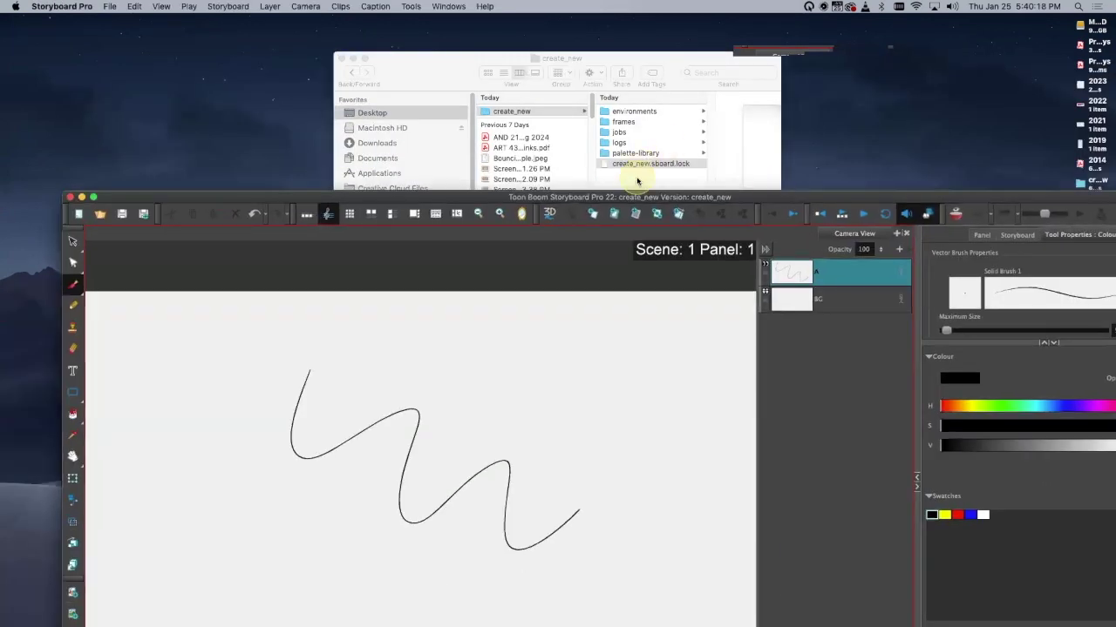
Step: Shift the Storyboard Pro window clear of Finder to examine the elements folder and saved files in the create_new folder
{"action": "left_click_drag", "start_coordinate": [671, 201], "coordinate": [635, 258]}
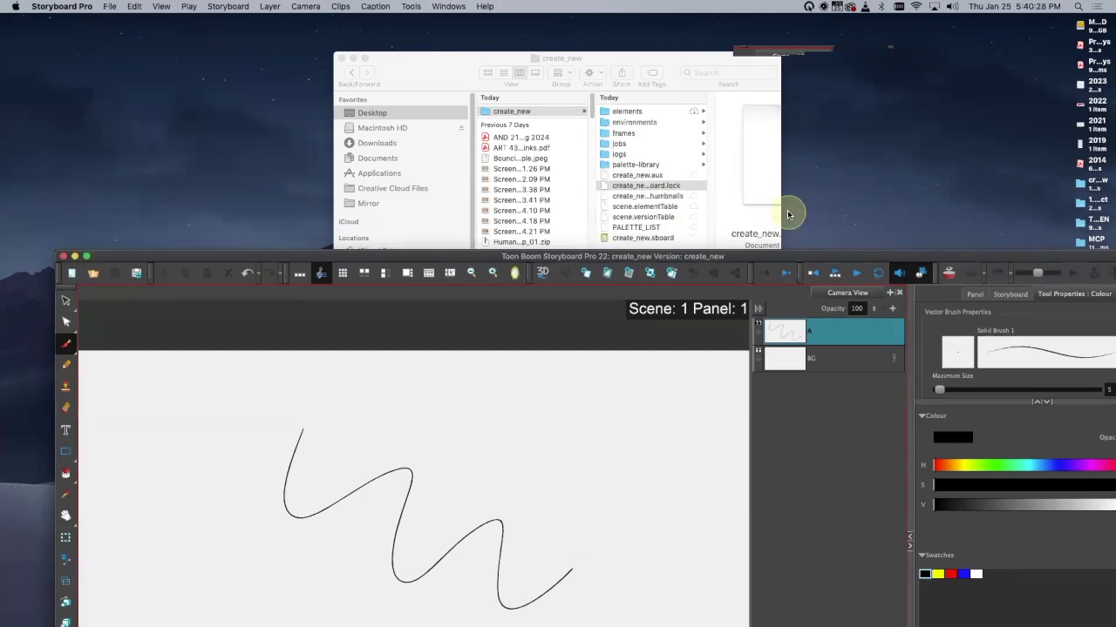
{"action": "left_click_drag", "start_coordinate": [638, 257], "coordinate": [629, 325]}
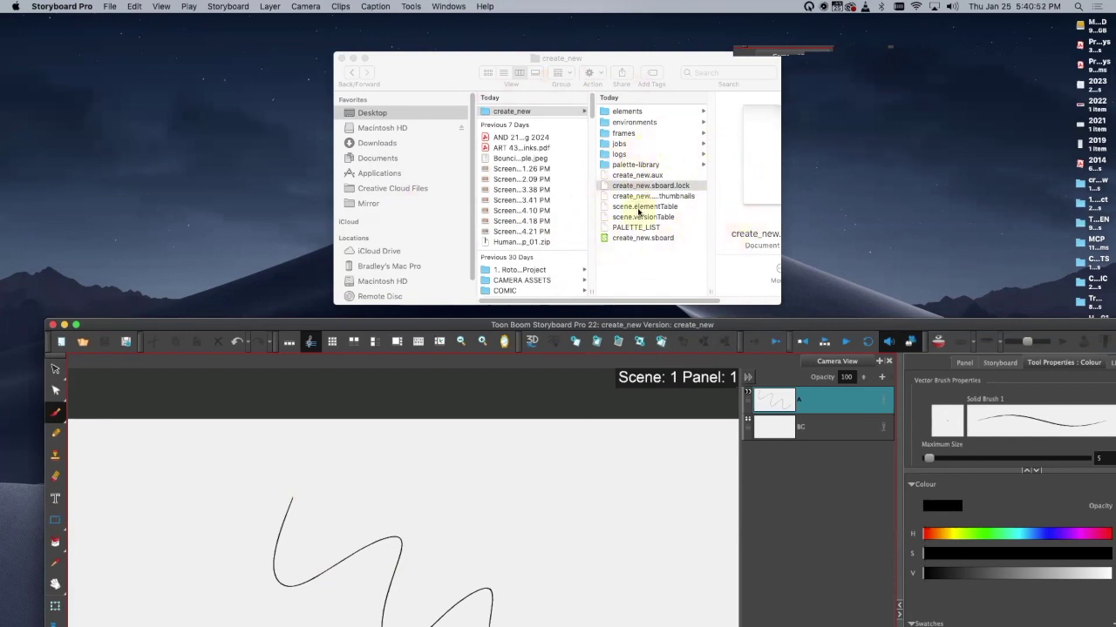
{"action": "left_click_drag", "start_coordinate": [588, 323], "coordinate": [654, 429]}
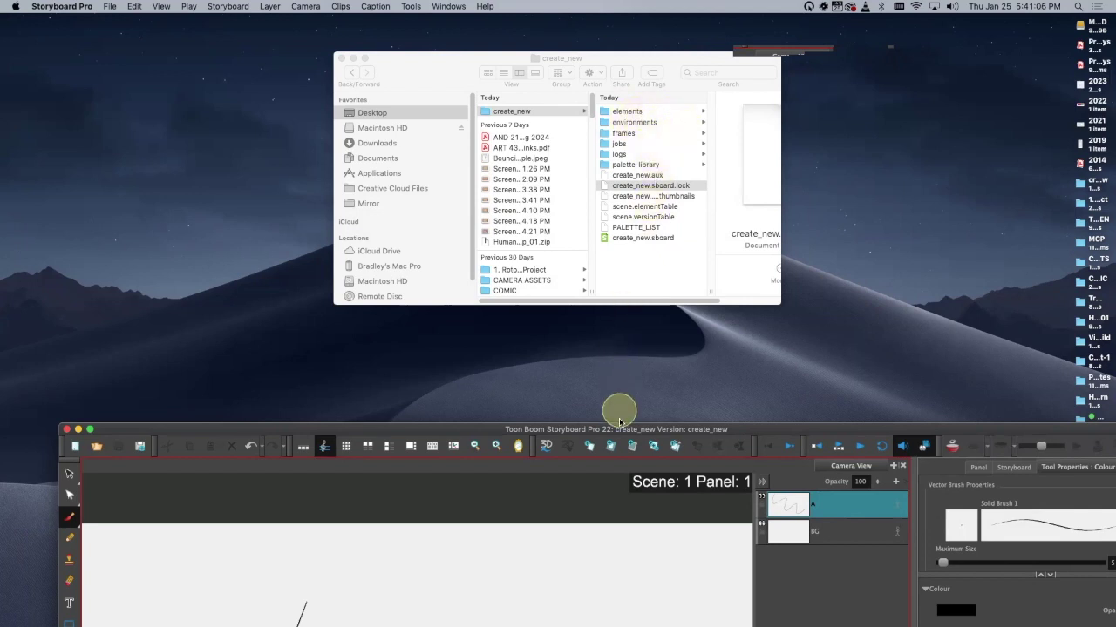
{"action": "left_click_drag", "start_coordinate": [615, 428], "coordinate": [624, 231]}
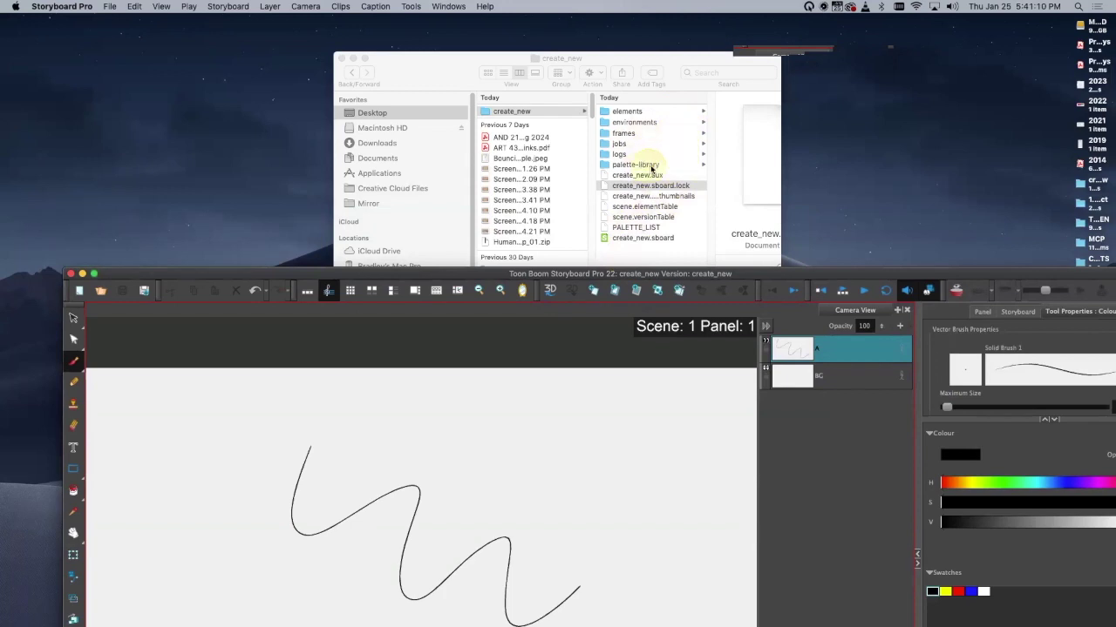
{"action": "left_click_drag", "start_coordinate": [672, 276], "coordinate": [669, 301]}
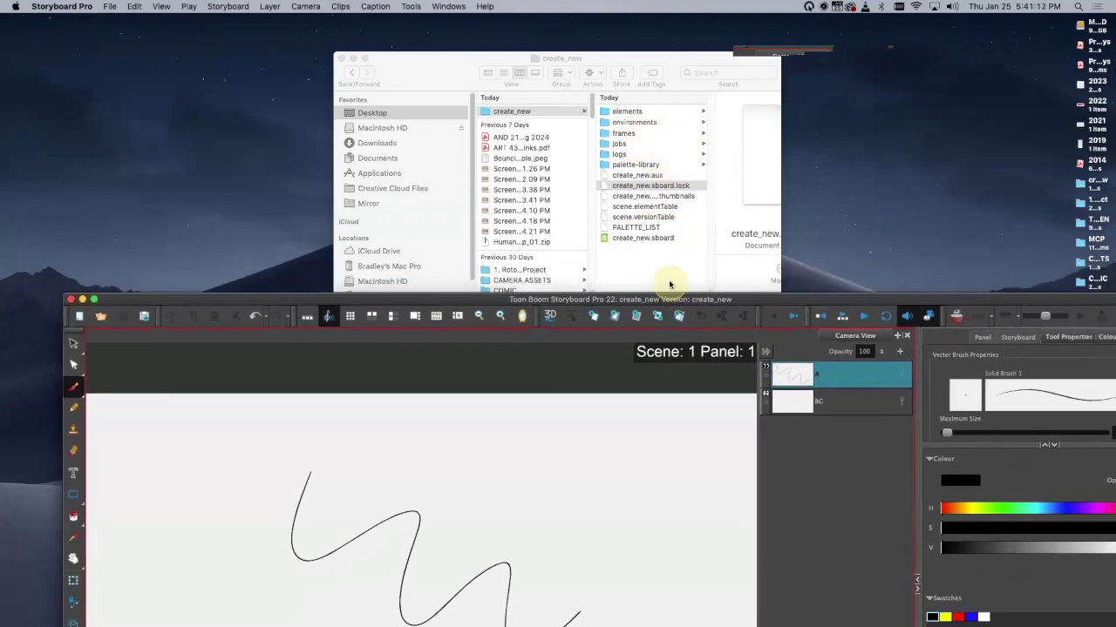
Step: Select the create_new.sboard project file in Finder and look at its preview
{"action": "left_click", "coordinate": [635, 238]}
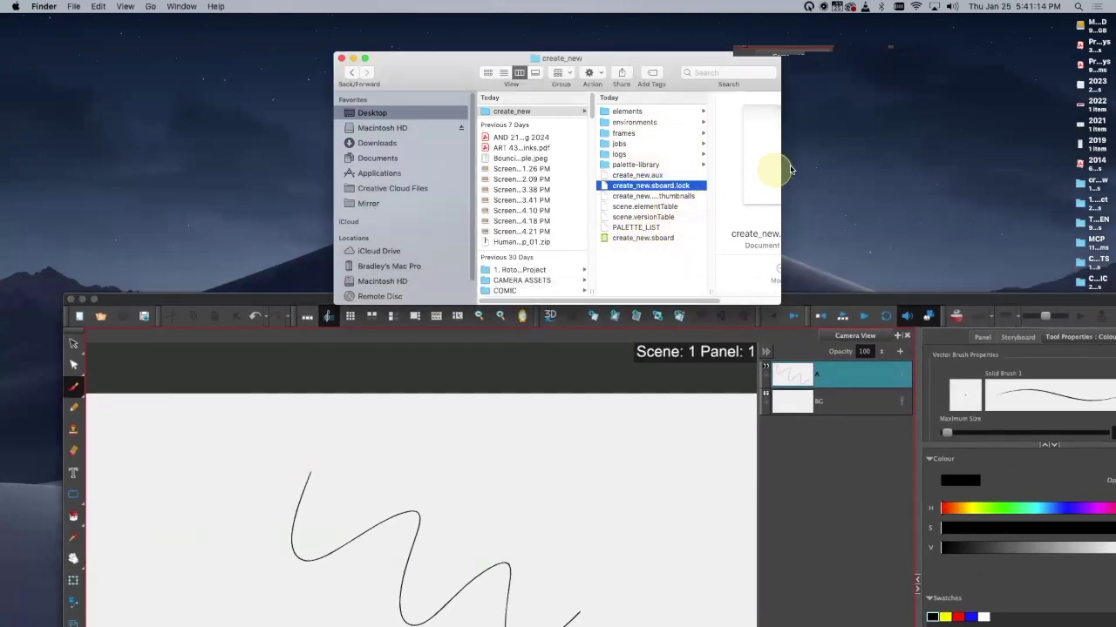
{"action": "left_click", "coordinate": [660, 238]}
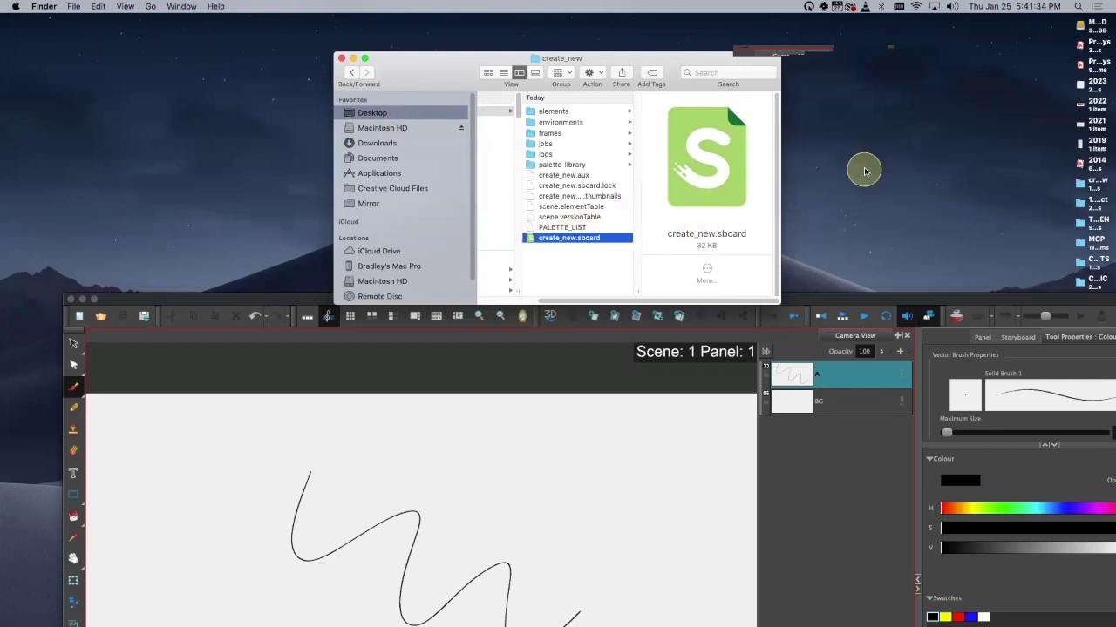
{"action": "left_click_drag", "start_coordinate": [578, 302], "coordinate": [469, 303]}
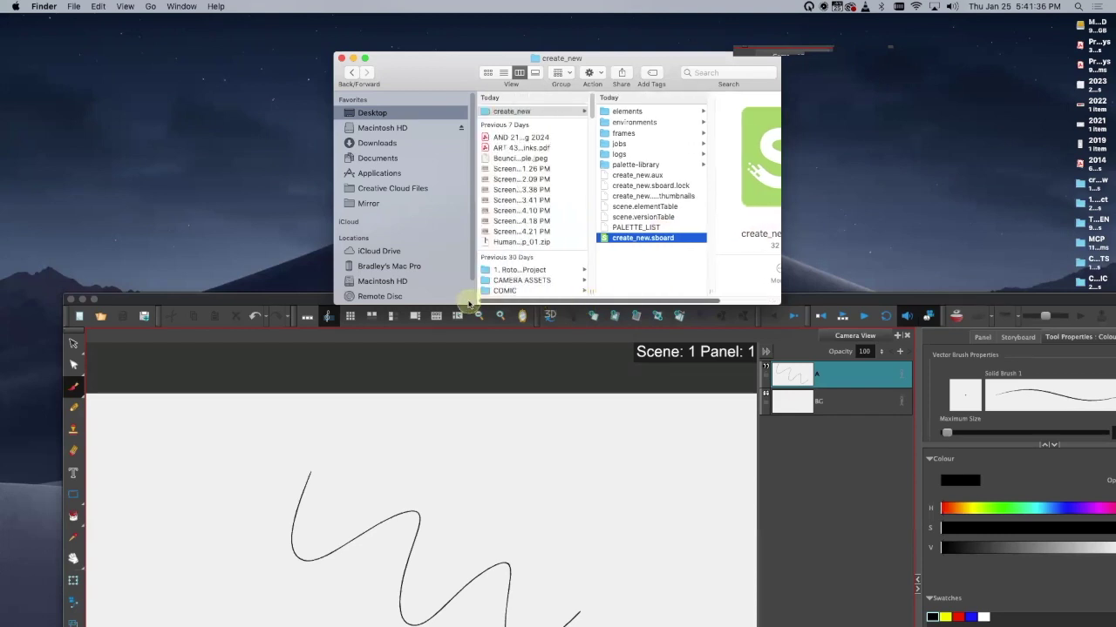
Step: Switch back to Storyboard Pro and undo the brush stroke on layer A of panel 1
{"action": "left_click_drag", "start_coordinate": [842, 301], "coordinate": [802, 132]}
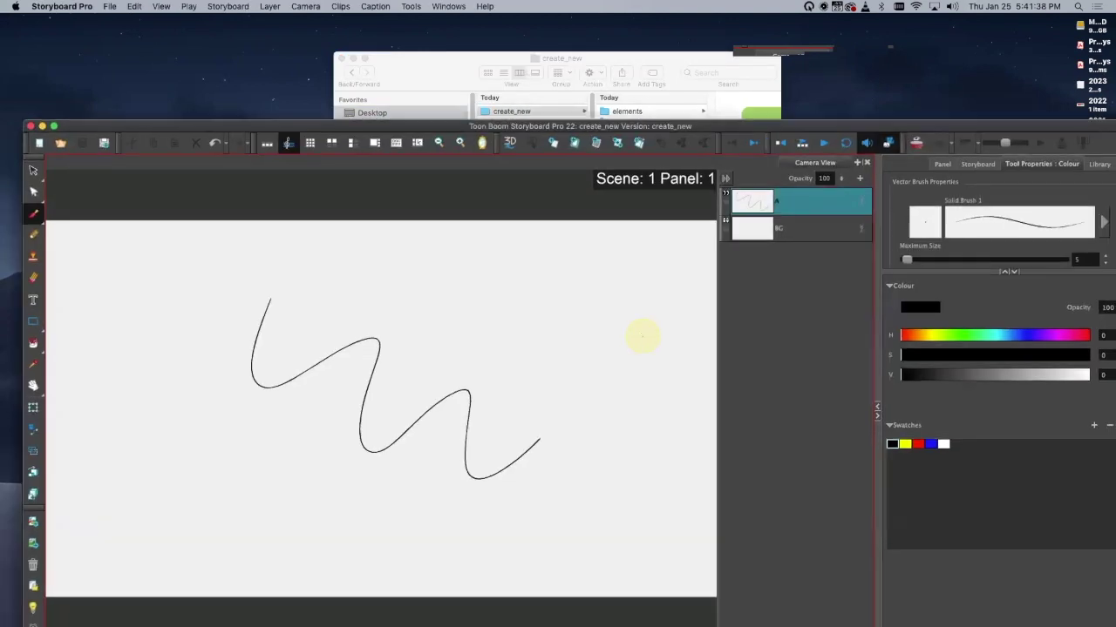
{"action": "key", "text": "super+z"}
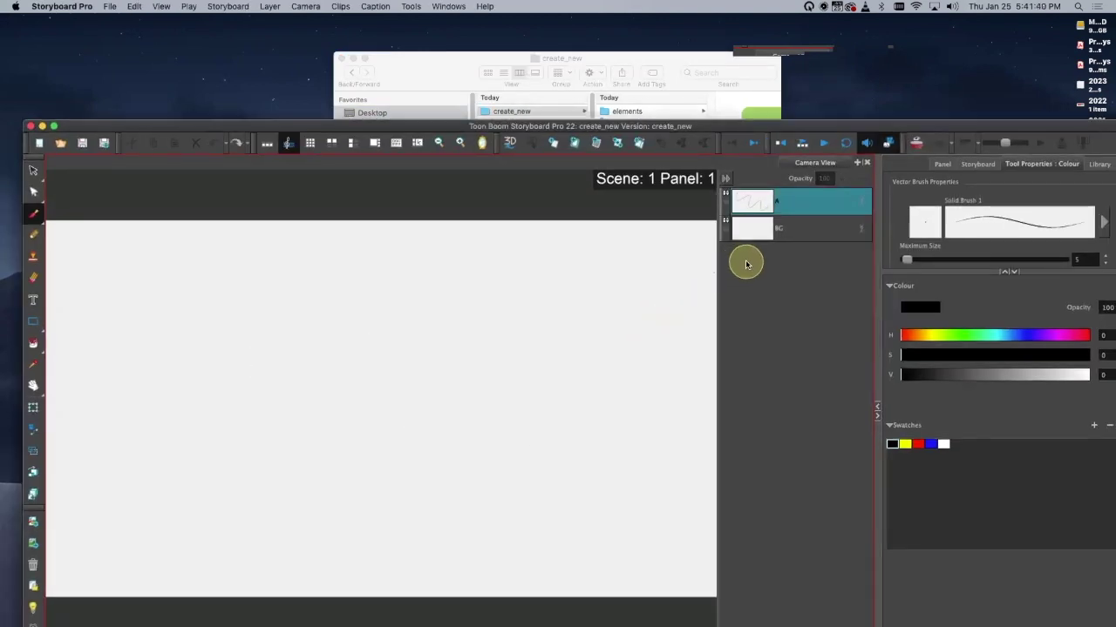
{"action": "left_click_drag", "start_coordinate": [819, 128], "coordinate": [860, 61]}
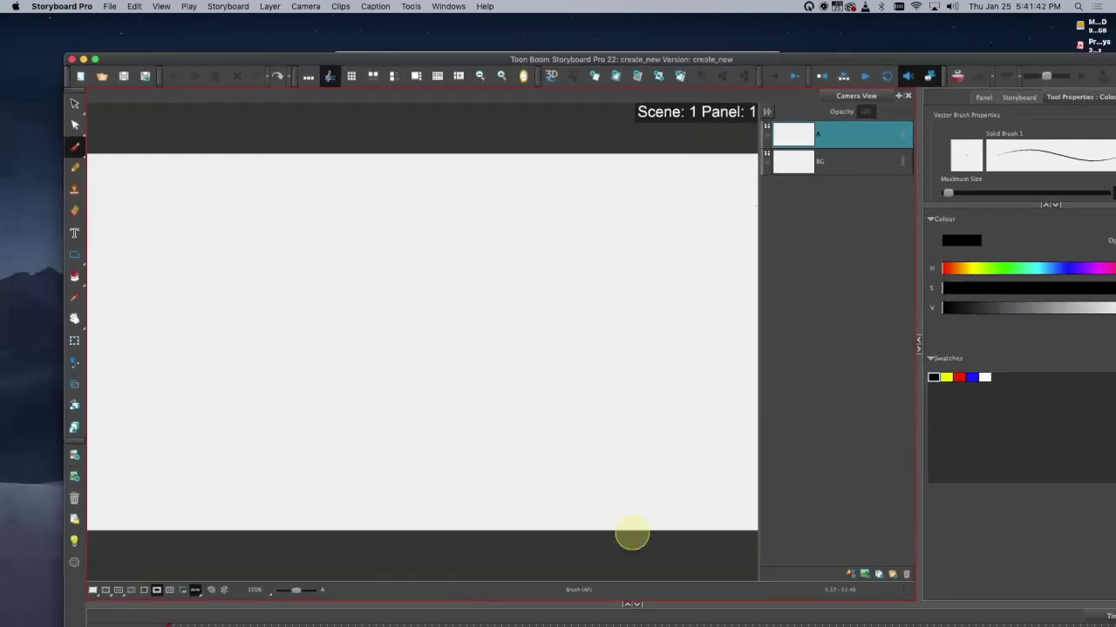
Step: Move the Storyboard Pro window aside to re-examine the create_new project files, and bring it back over Finder
{"action": "left_click_drag", "start_coordinate": [976, 60], "coordinate": [806, 389]}
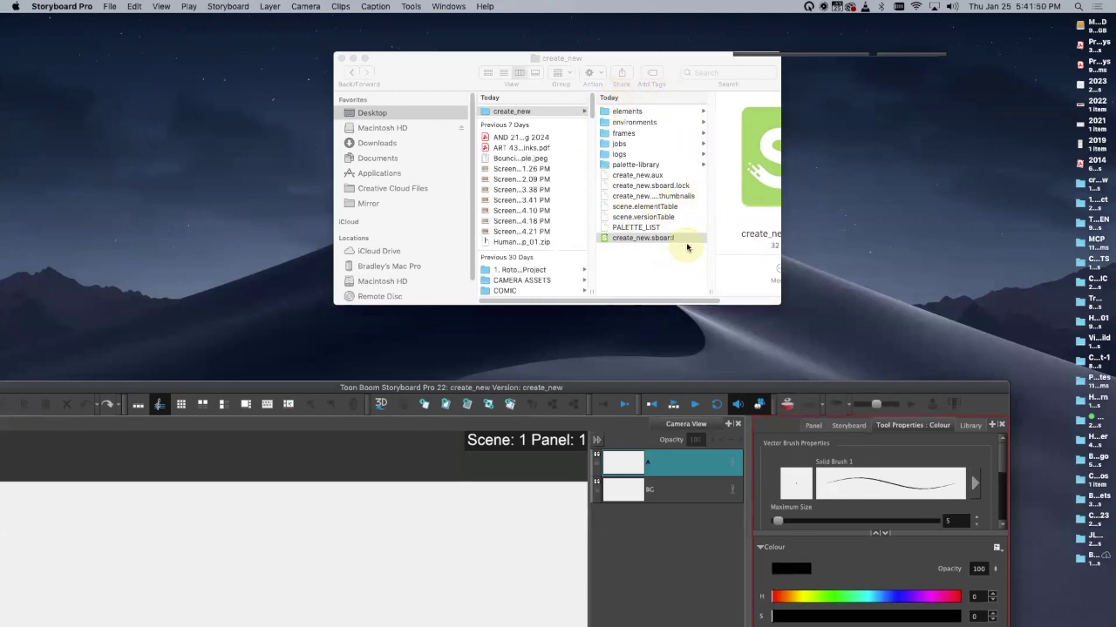
{"action": "left_click_drag", "start_coordinate": [659, 387], "coordinate": [830, 67]}
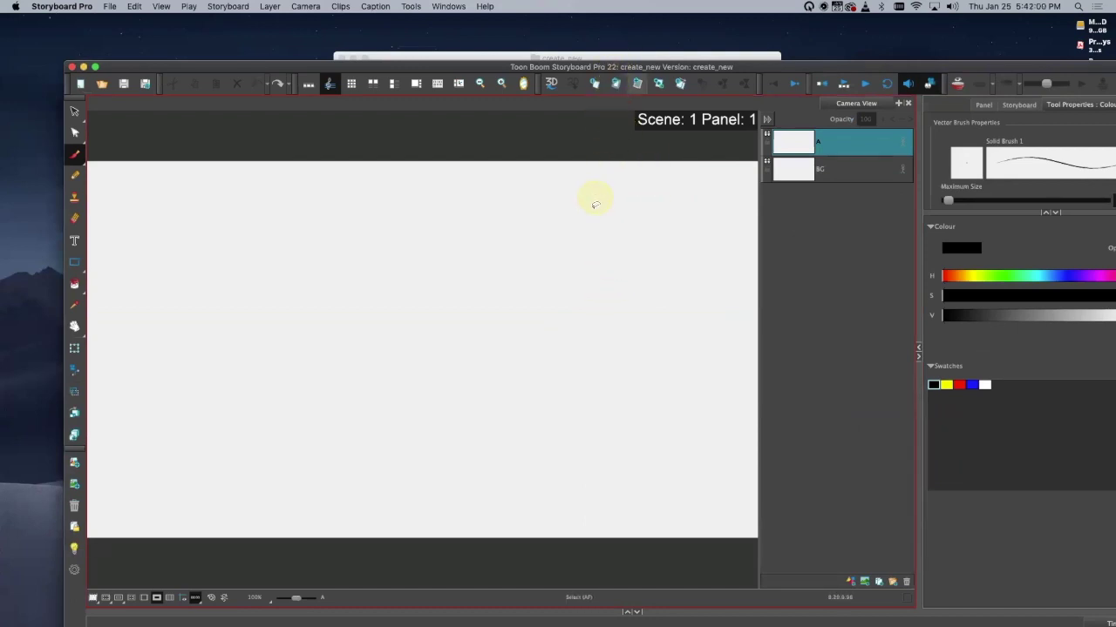
{"action": "mouse_move", "coordinate": [598, 67]}
{"action": "left_mouse_down"}
{"action": "mouse_move", "coordinate": [569, 114]}
{"action": "mouse_move", "coordinate": [575, 359]}
{"action": "mouse_move", "coordinate": [613, 66]}
{"action": "left_mouse_up"}
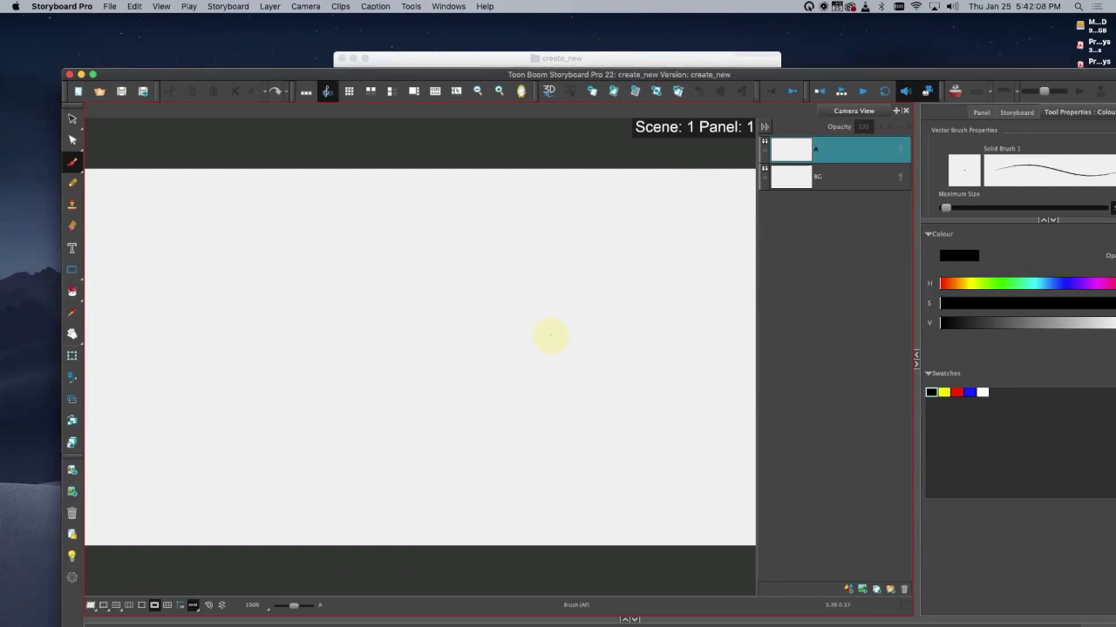
{"action": "left_click_drag", "start_coordinate": [689, 75], "coordinate": [636, 321]}
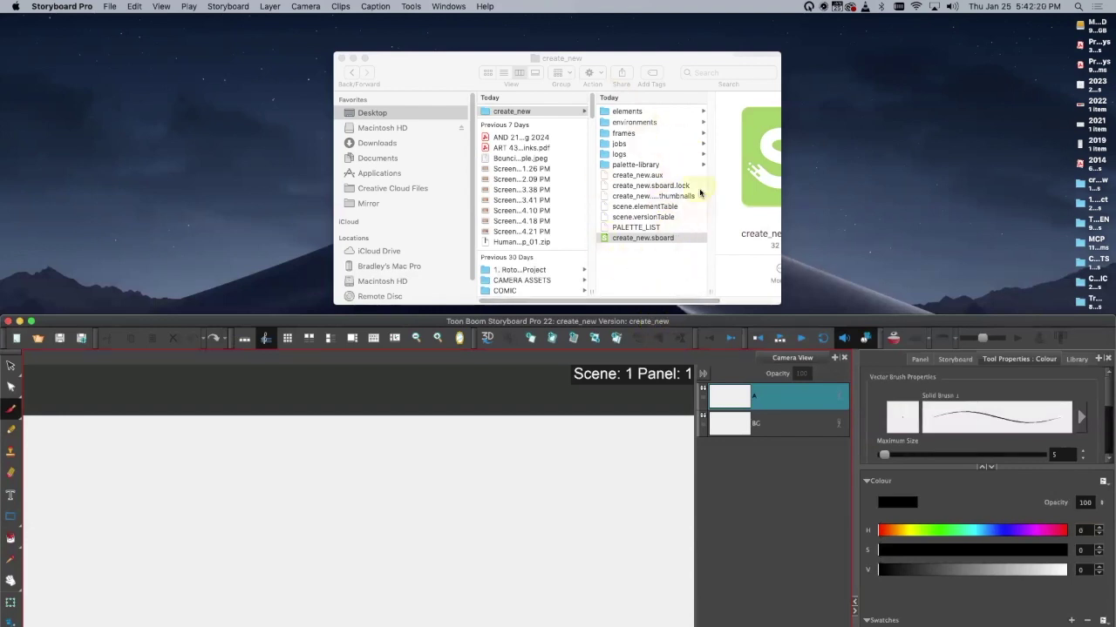
{"action": "left_click_drag", "start_coordinate": [635, 321], "coordinate": [672, 77]}
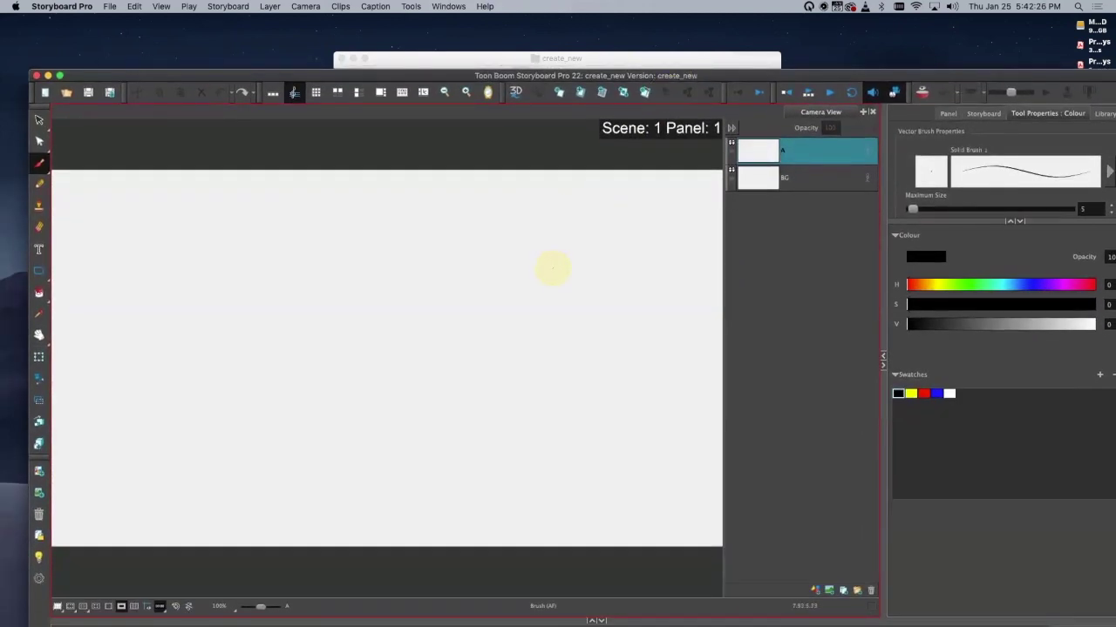
Step: Maximize the Storyboard Pro window and zoom repeatedly out of and into panel 1 in the Camera View
{"action": "key", "text": "2"}
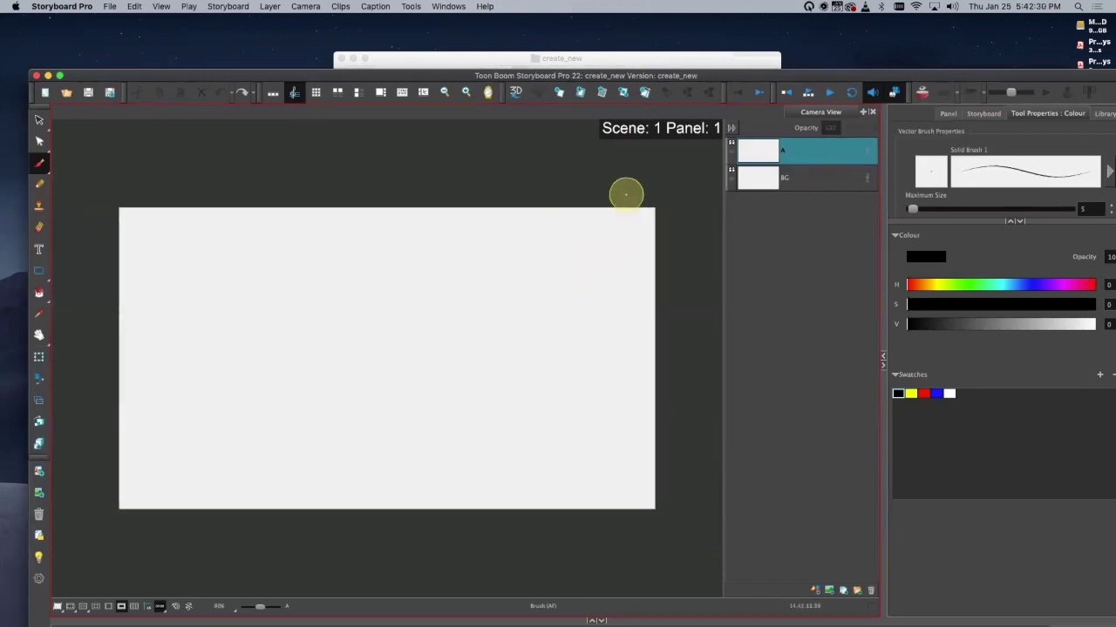
{"action": "left_click", "coordinate": [59, 76]}
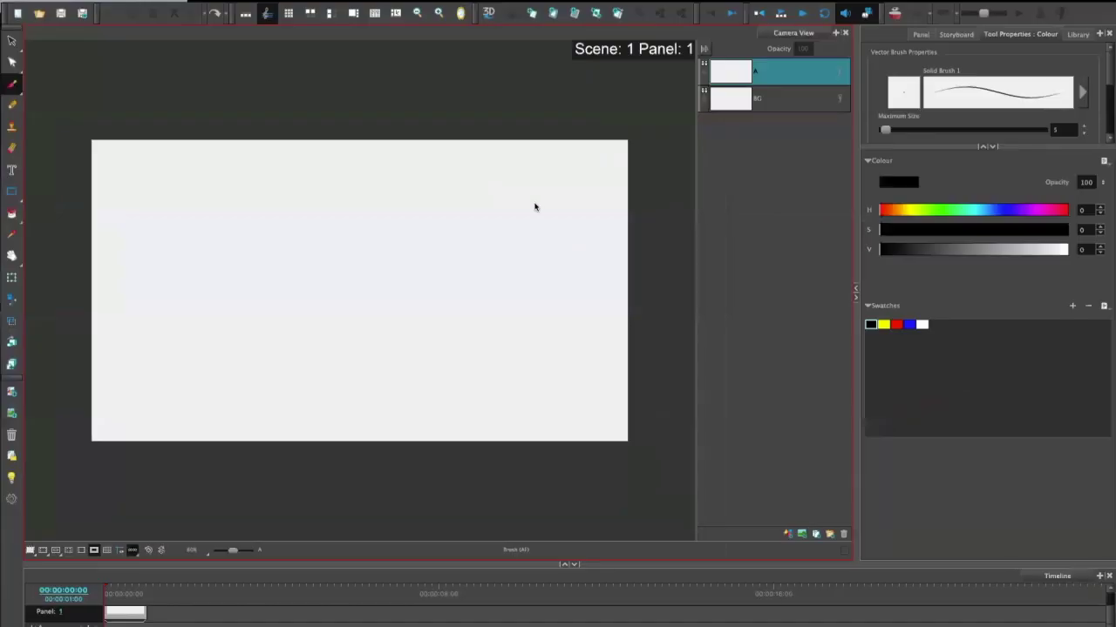
{"action": "key", "text": "2"}
{"action": "key", "text": "2"}
{"action": "key", "text": "2"}
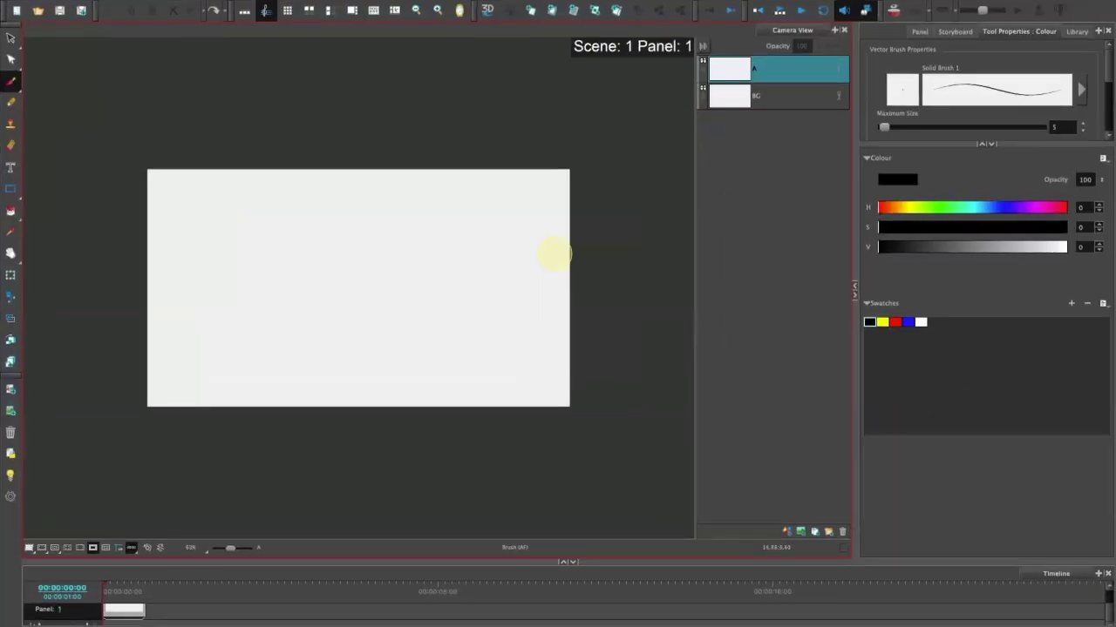
{"action": "key", "text": "1"}
{"action": "key", "text": "1"}
{"action": "key", "text": "2"}
{"action": "key", "text": "2"}
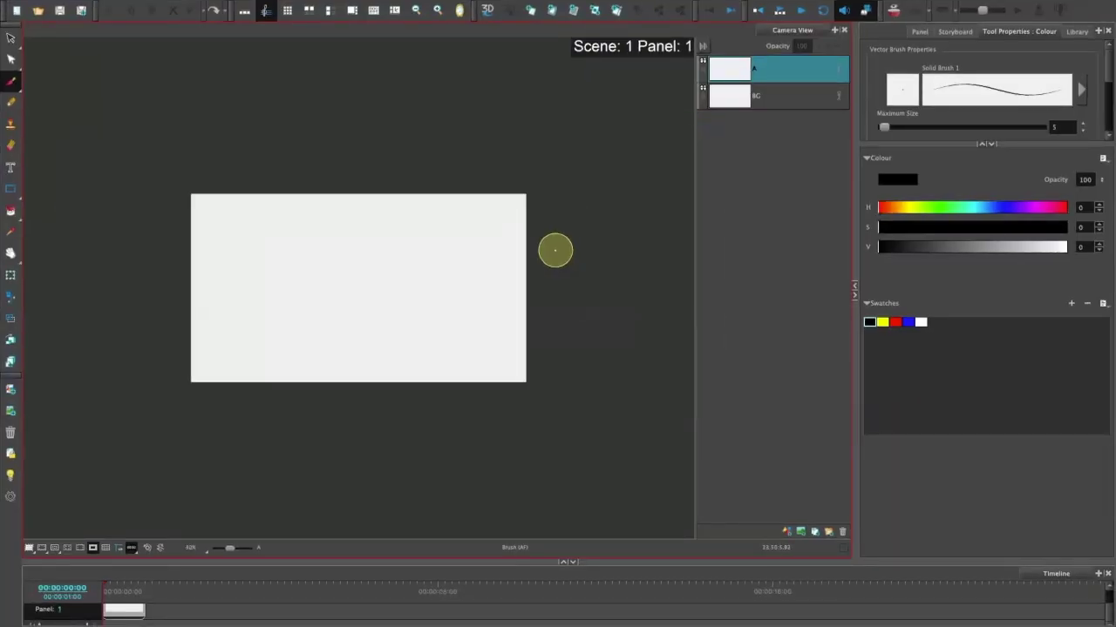
{"action": "key", "text": "2"}
{"action": "key", "text": "2"}
{"action": "key", "text": "1"}
{"action": "key", "text": "1"}
{"action": "key", "text": "1"}
{"action": "key", "text": "1"}
{"action": "key", "text": "1"}
{"action": "key", "text": "1"}
{"action": "key", "text": "1"}
{"action": "key", "text": "1"}
{"action": "key", "text": "1"}
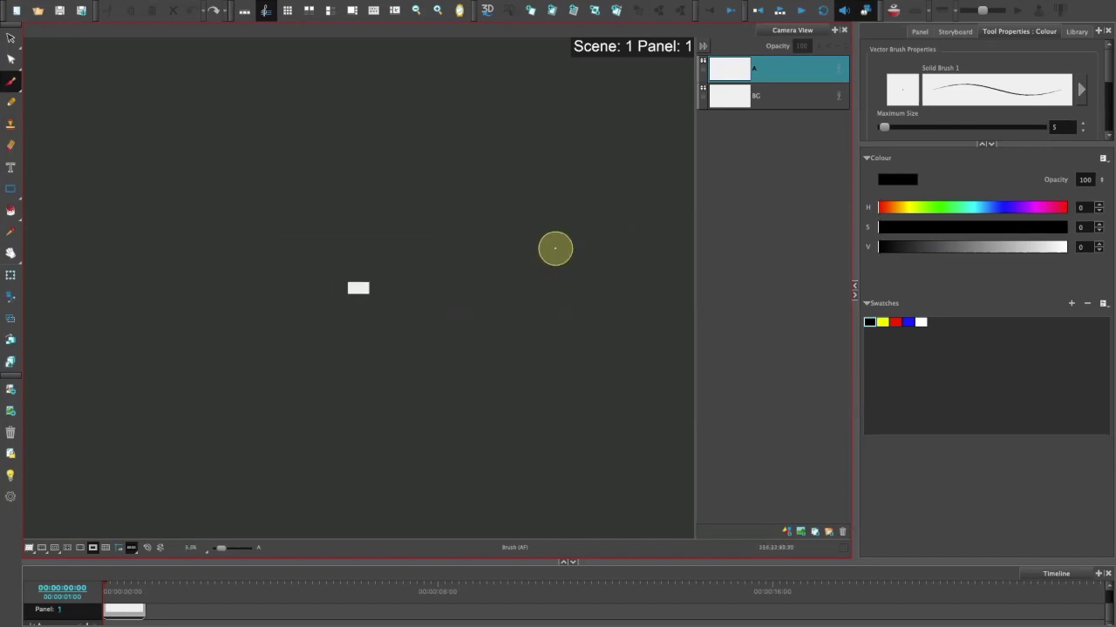
{"action": "key", "text": "2"}
{"action": "key", "text": "2"}
{"action": "key", "text": "2"}
{"action": "key", "text": "2"}
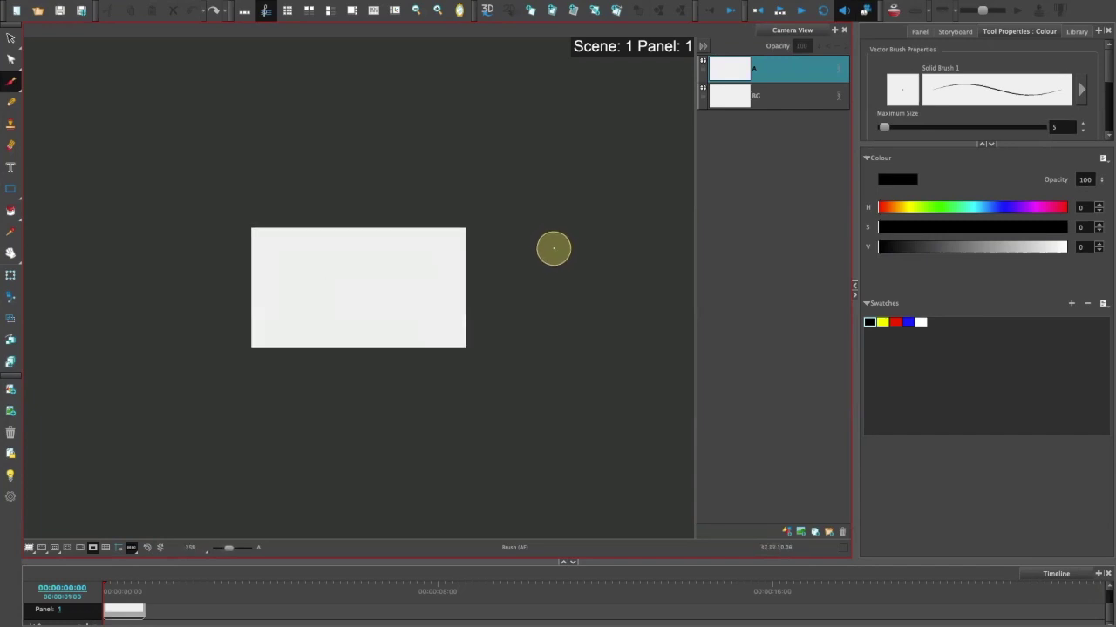
{"action": "key", "text": "2"}
{"action": "key", "text": "2"}
{"action": "key", "text": "2"}
{"action": "key", "text": "2"}
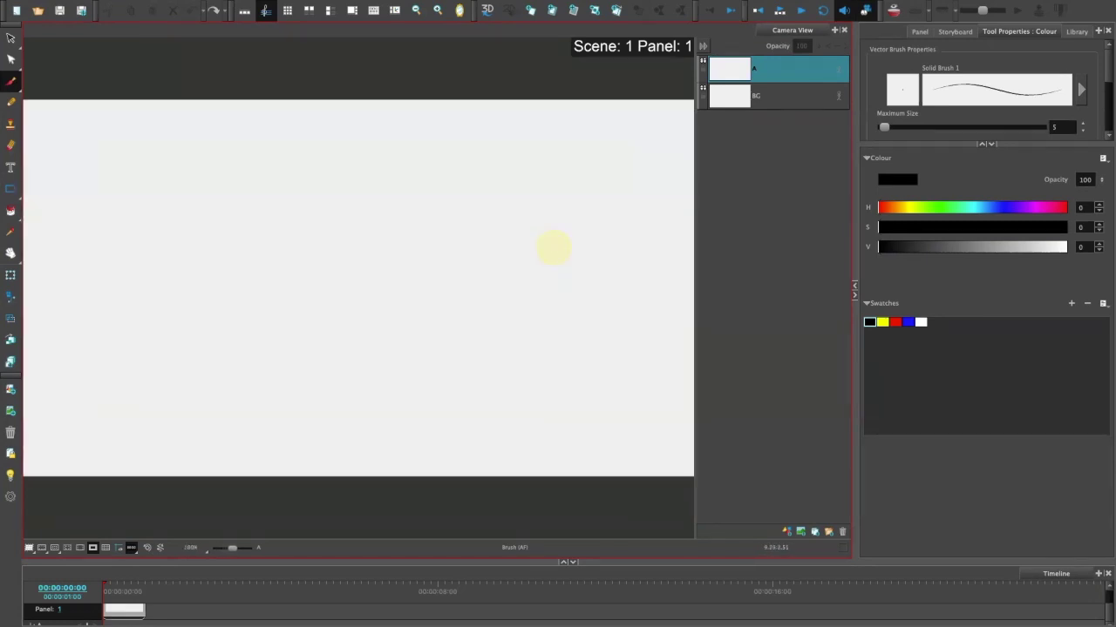
{"action": "key", "text": "1"}
{"action": "key", "text": "1"}
{"action": "key", "text": "1"}
{"action": "key", "text": "1"}
{"action": "key", "text": "1"}
{"action": "key", "text": "1"}
{"action": "key", "text": "2"}
{"action": "key", "text": "2"}
{"action": "key", "text": "2"}
{"action": "key", "text": "2"}
{"action": "key", "text": "2"}
{"action": "key", "text": "2"}
{"action": "key", "text": "2"}
{"action": "key", "text": "2"}
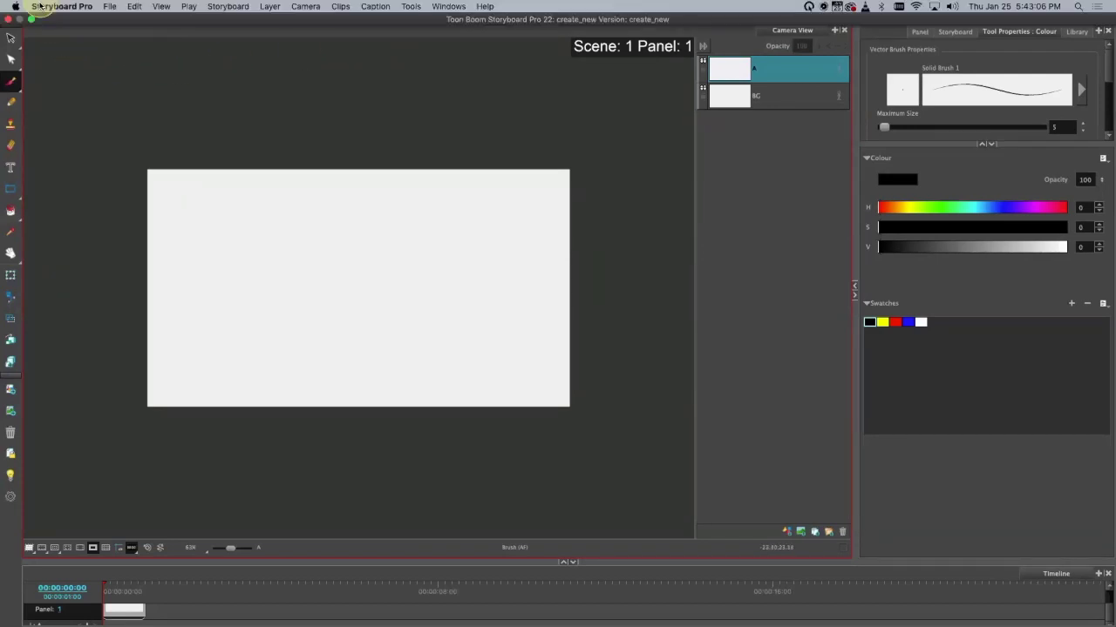
Step: Restore the Storyboard Pro window to its smaller size and switch to the topic list in SketchBook
{"action": "left_click", "coordinate": [33, 20]}
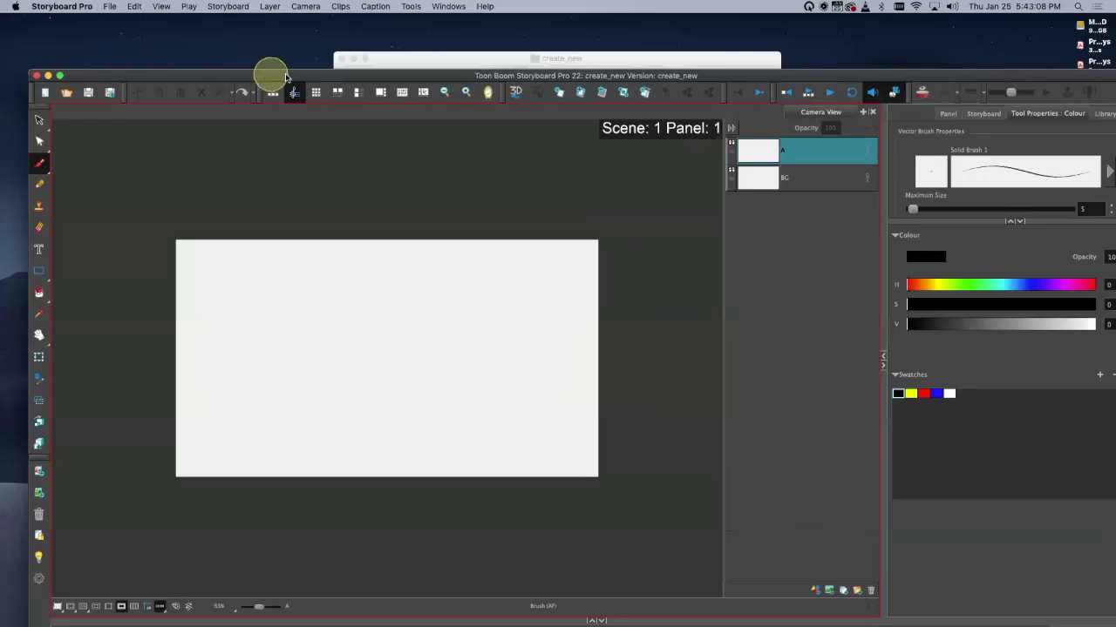
{"action": "left_click_drag", "start_coordinate": [355, 77], "coordinate": [298, 128]}
{"action": "mouse_move", "coordinate": [491, 614]}
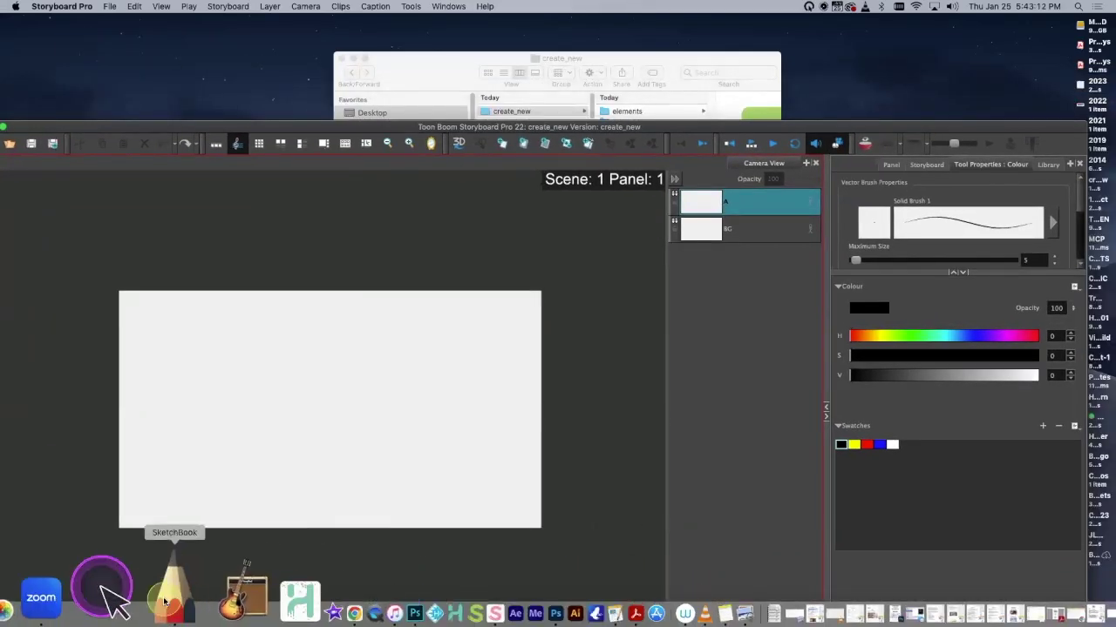
{"action": "left_click", "coordinate": [173, 579]}
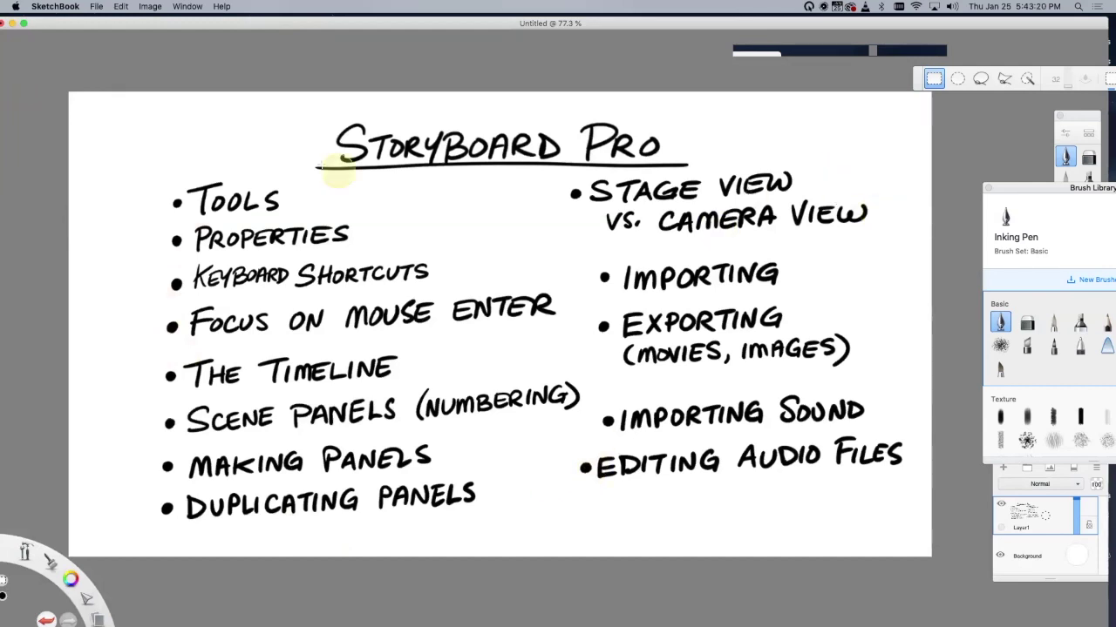
Step: Hand-letter the bullet "Interface" above Tools in the Storyboard Pro topic list with the Inking Pen
{"action": "mouse_move", "coordinate": [103, 21]}
{"action": "left_mouse_down"}
{"action": "mouse_move", "coordinate": [225, 102]}
{"action": "mouse_move", "coordinate": [364, 167]}
{"action": "left_mouse_up"}
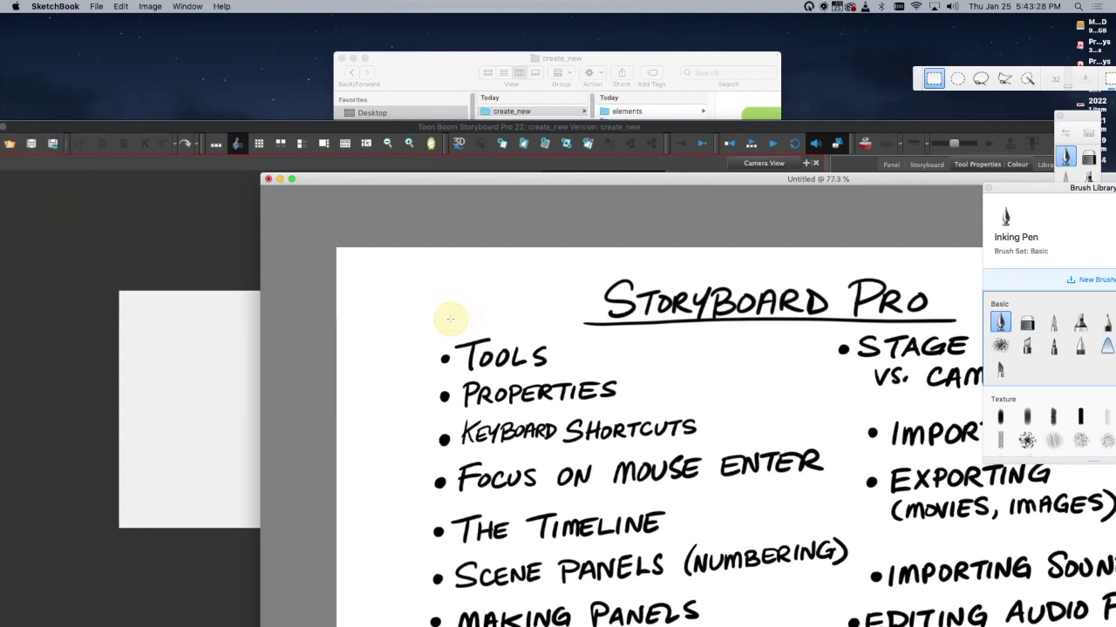
{"action": "key", "text": "b"}
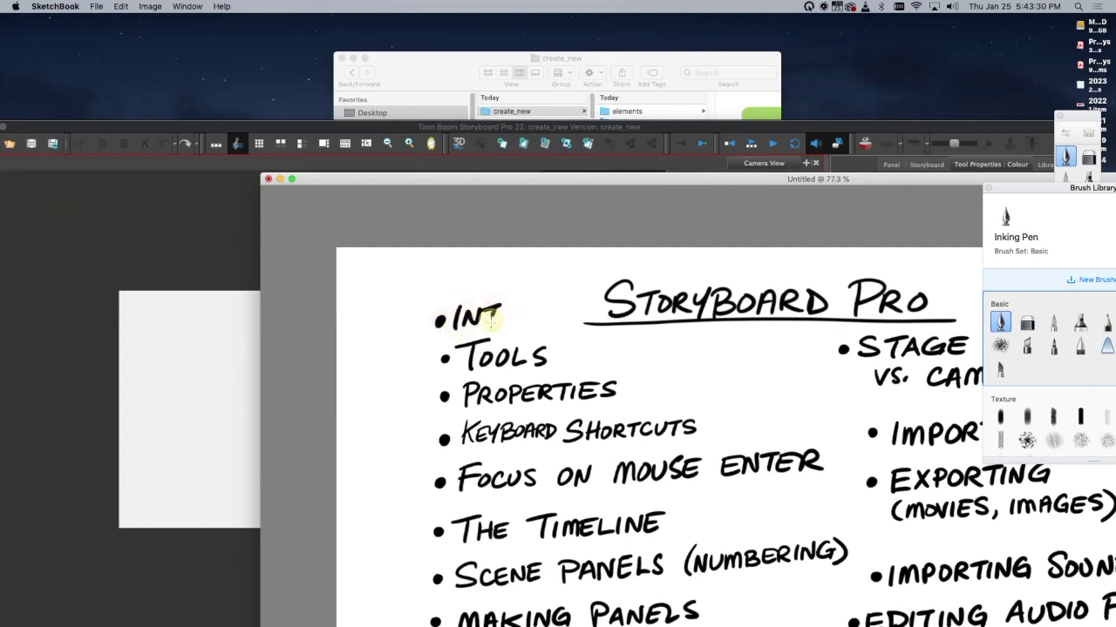
{"action": "left_click_drag", "start_coordinate": [512, 310], "coordinate": [592, 303]}
{"action": "left_click_drag", "start_coordinate": [577, 315], "coordinate": [587, 312]}
Step: Maximize the Storyboard Pro window and examine the borders between the Camera View, Tool Properties and Timeline areas
{"action": "left_click_drag", "start_coordinate": [652, 128], "coordinate": [666, 7]}
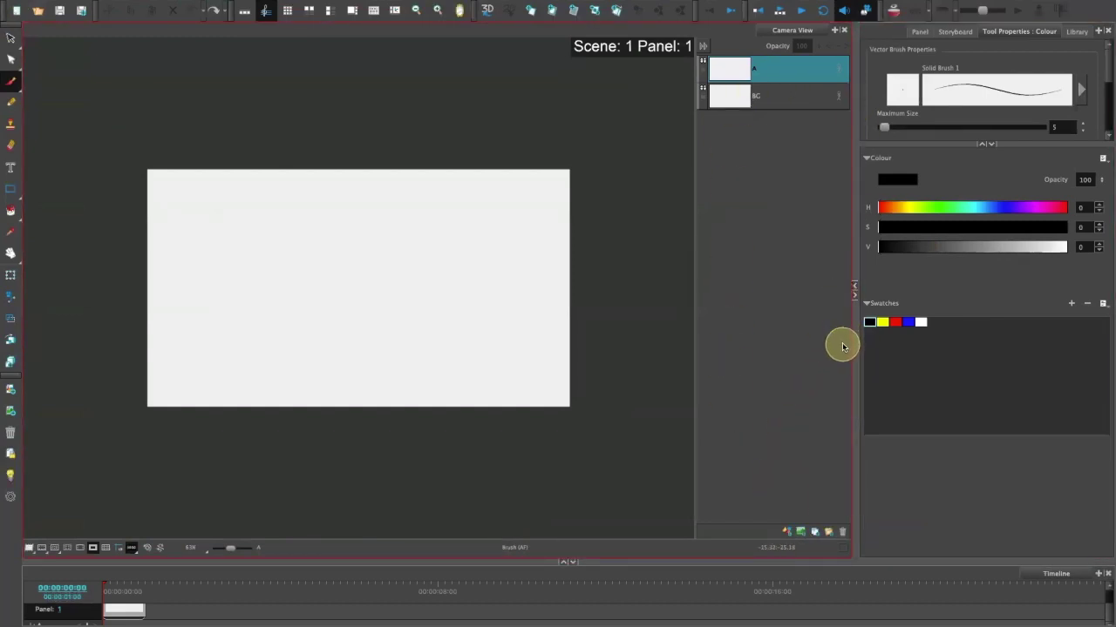
{"action": "left_click", "coordinate": [857, 343]}
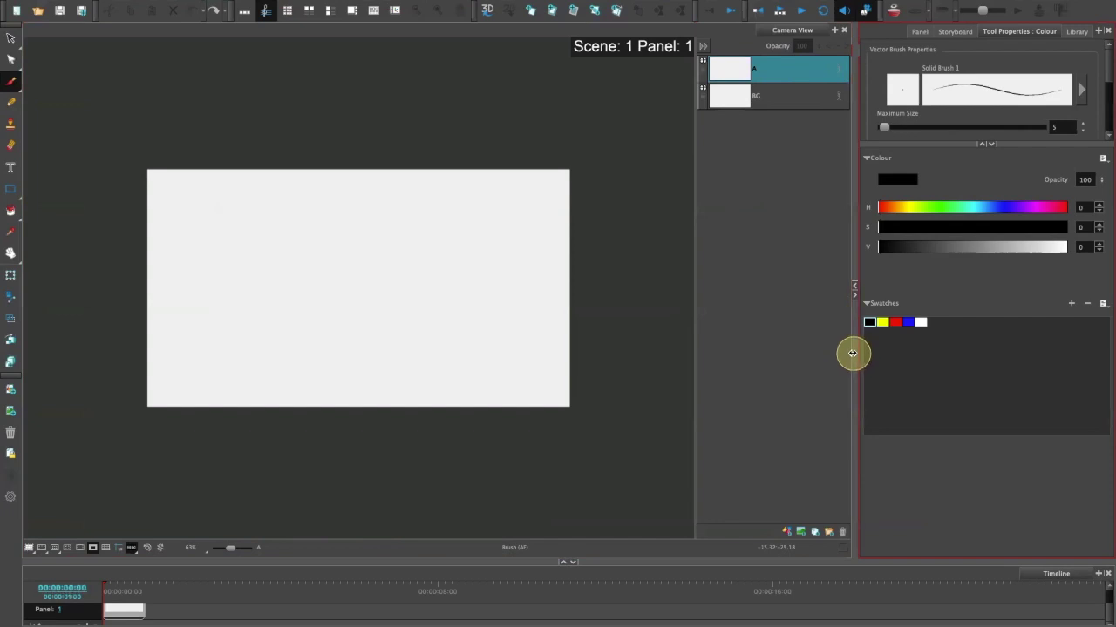
{"action": "left_click", "coordinate": [851, 333]}
{"action": "left_click", "coordinate": [859, 523]}
{"action": "left_click", "coordinate": [846, 564]}
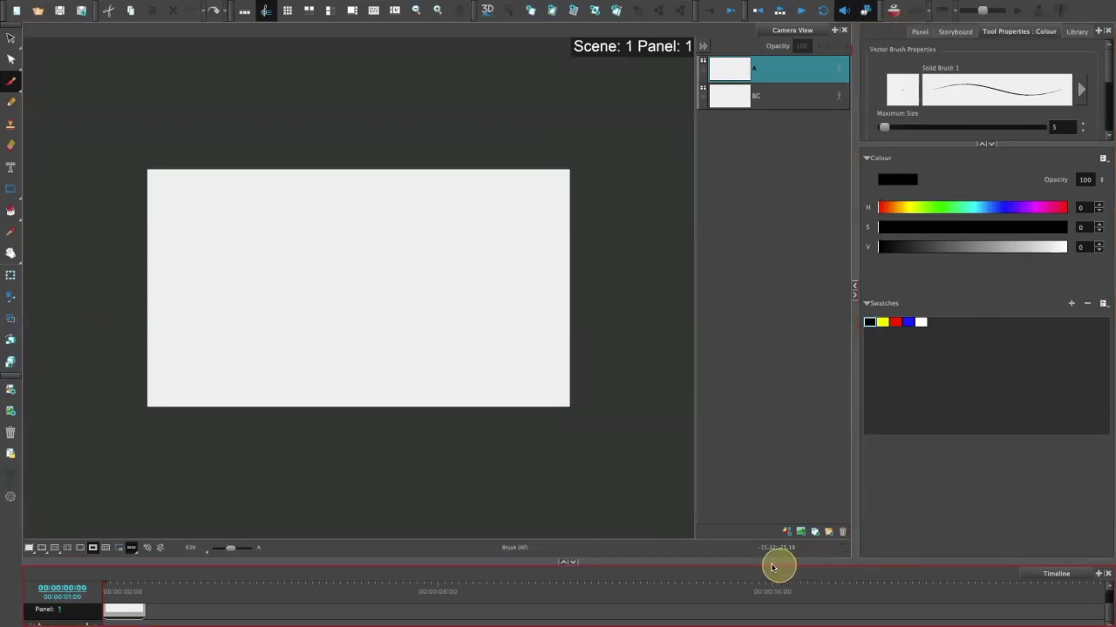
{"action": "left_click", "coordinate": [724, 560]}
{"action": "left_click", "coordinate": [443, 566]}
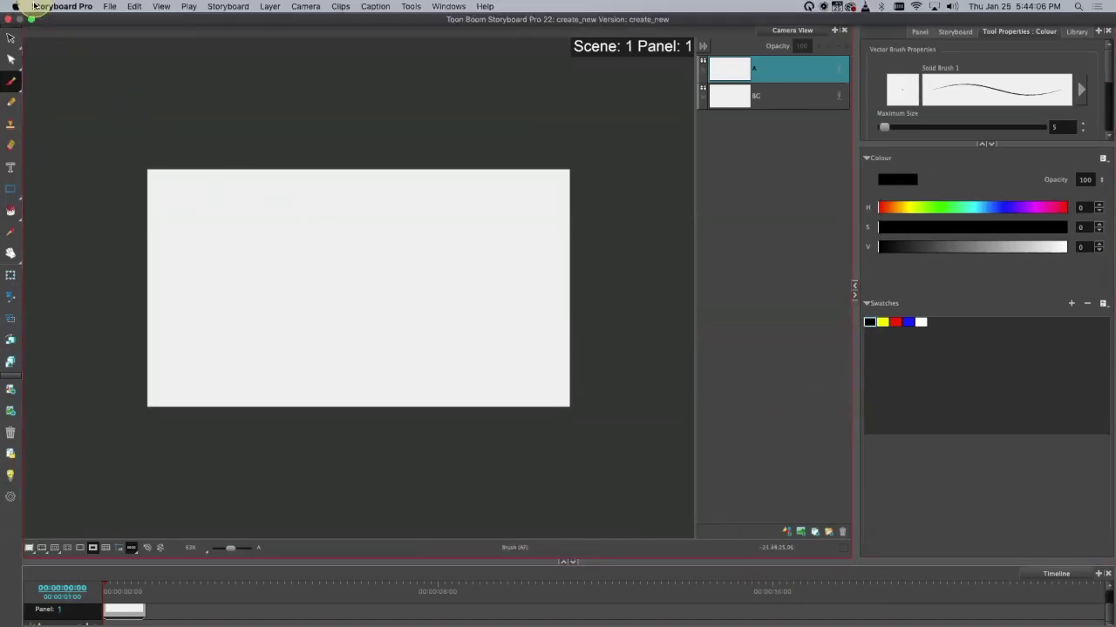
Step: Restore the Storyboard Pro window, move it down and bring the SketchBook topic list back into full view
{"action": "left_click", "coordinate": [33, 19]}
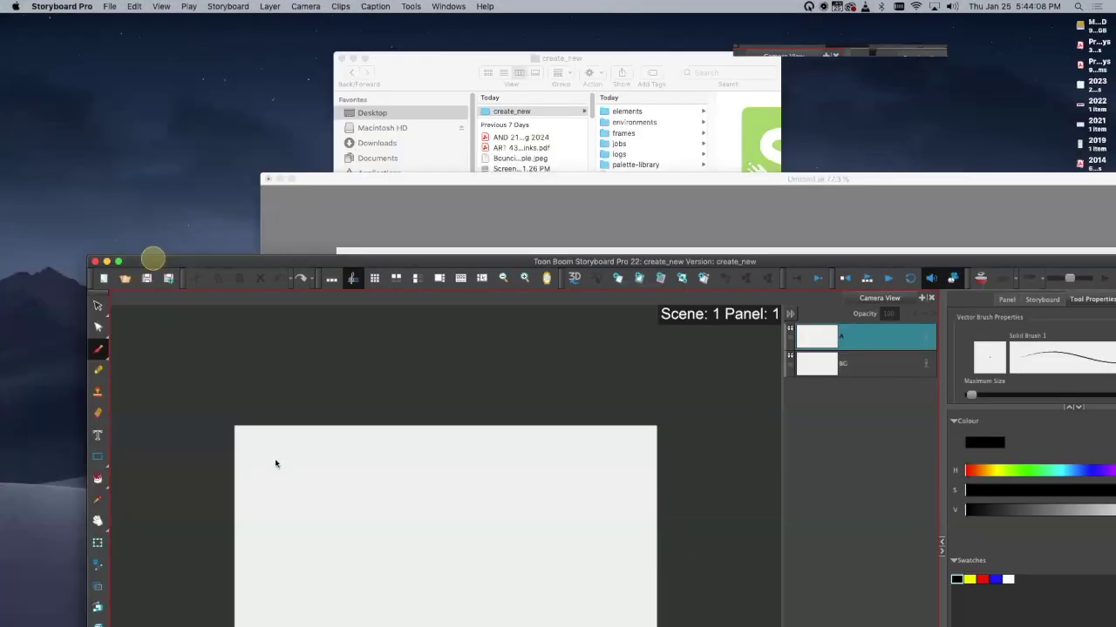
{"action": "left_click_drag", "start_coordinate": [153, 259], "coordinate": [271, 449]}
{"action": "left_click_drag", "start_coordinate": [526, 178], "coordinate": [476, 44]}
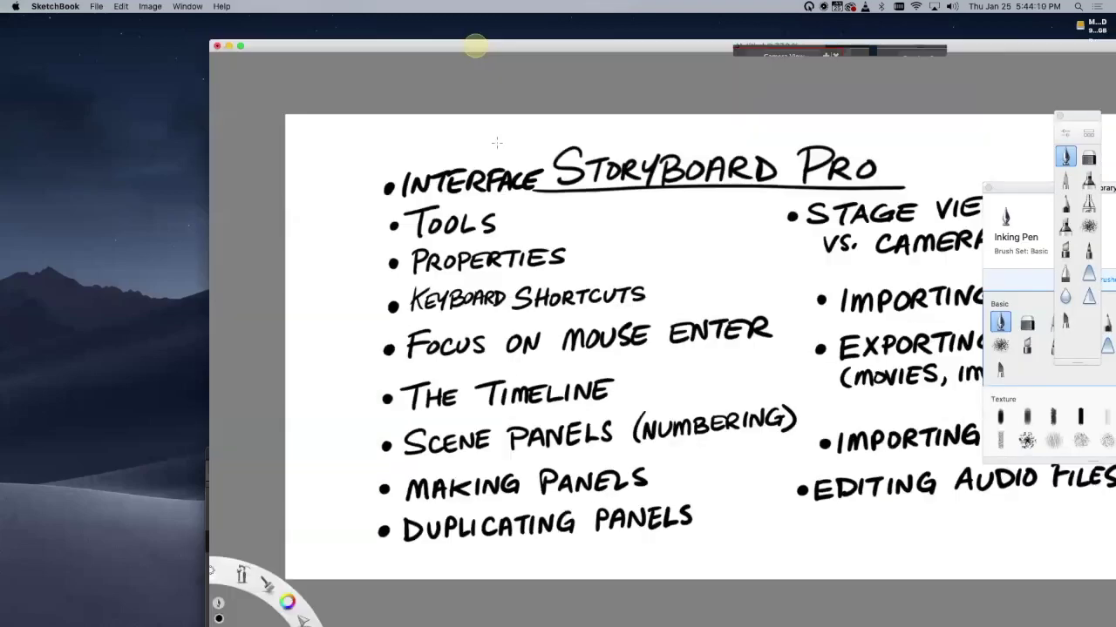
Step: Underline the bullet "Focus on Mouse Enter" in the topic list and move the SketchBook window so the whole list shows
{"action": "left_click_drag", "start_coordinate": [366, 360], "coordinate": [789, 340]}
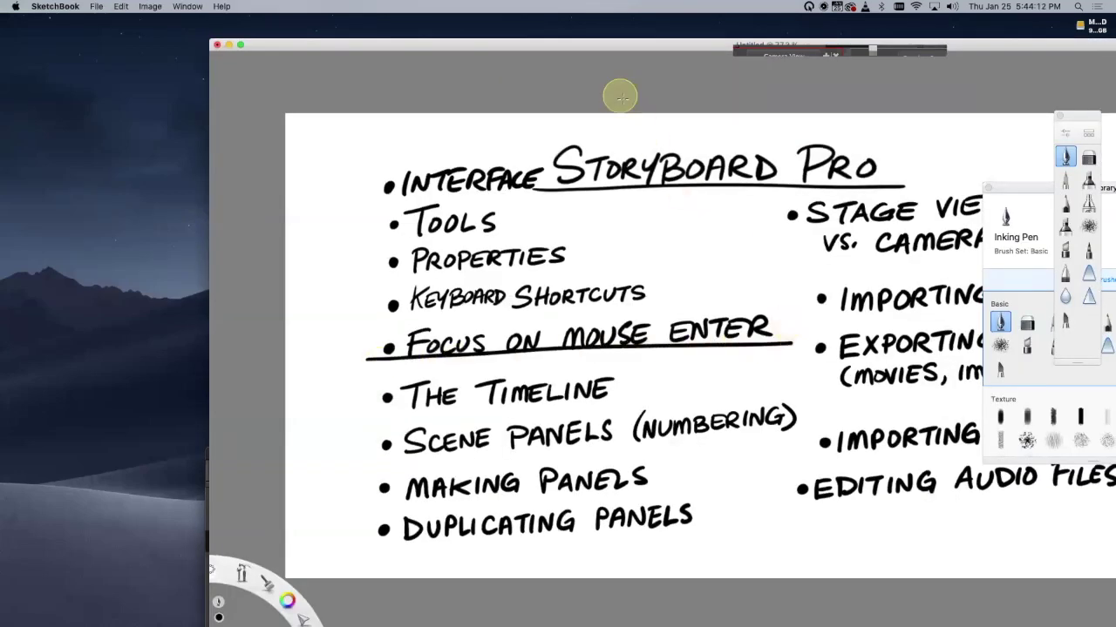
{"action": "left_click_drag", "start_coordinate": [511, 42], "coordinate": [398, 59]}
{"action": "left_click_drag", "start_coordinate": [535, 60], "coordinate": [449, 110]}
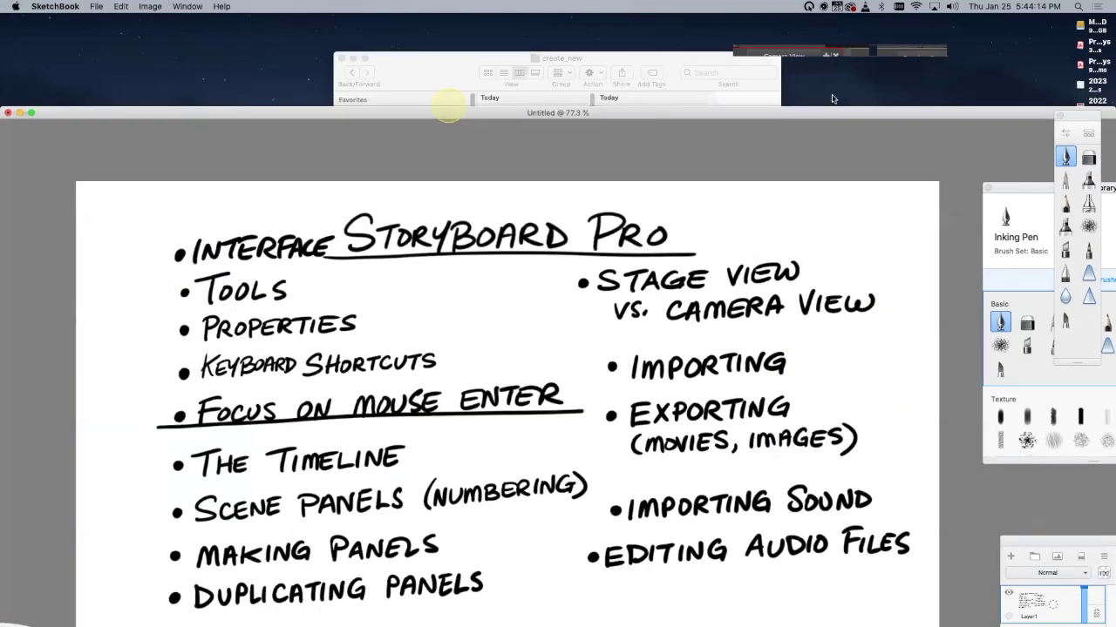
Step: Switch to Storyboard Pro with its window maximized and enlarge the Timeline by raising its border with the Camera View
{"action": "mouse_move", "coordinate": [535, 620]}
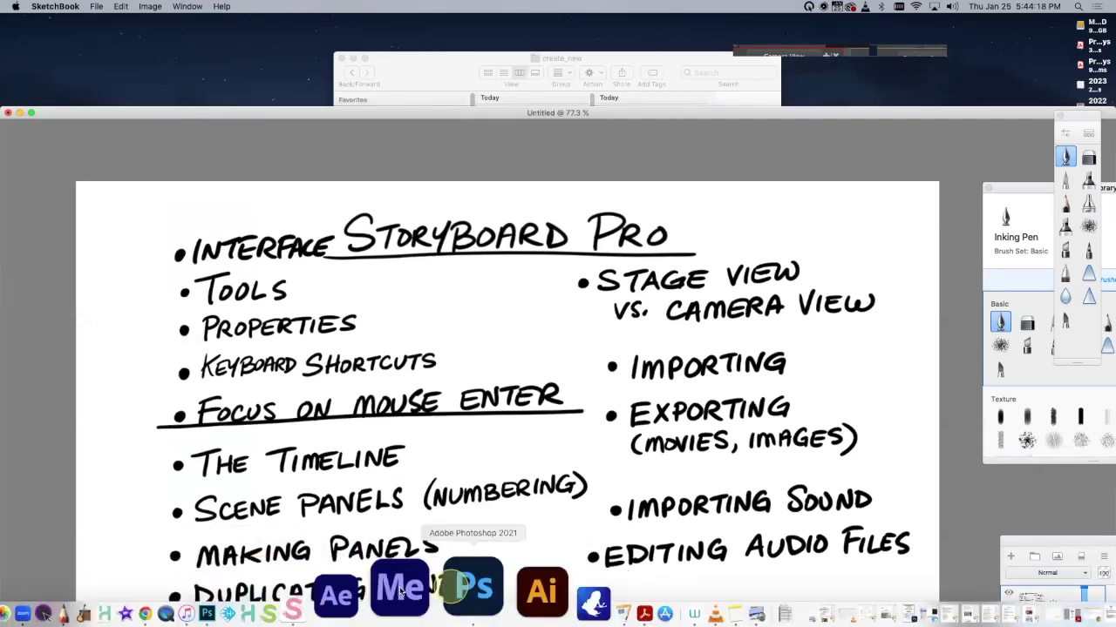
{"action": "left_click", "coordinate": [384, 602]}
{"action": "left_click_drag", "start_coordinate": [567, 454], "coordinate": [337, 11]}
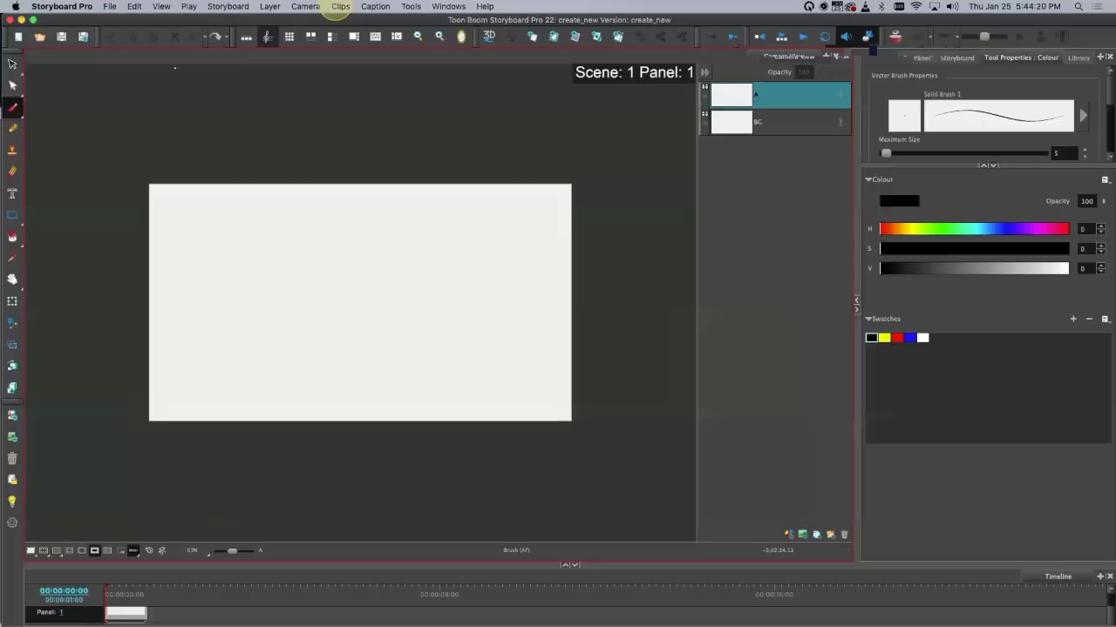
{"action": "left_click", "coordinate": [34, 19]}
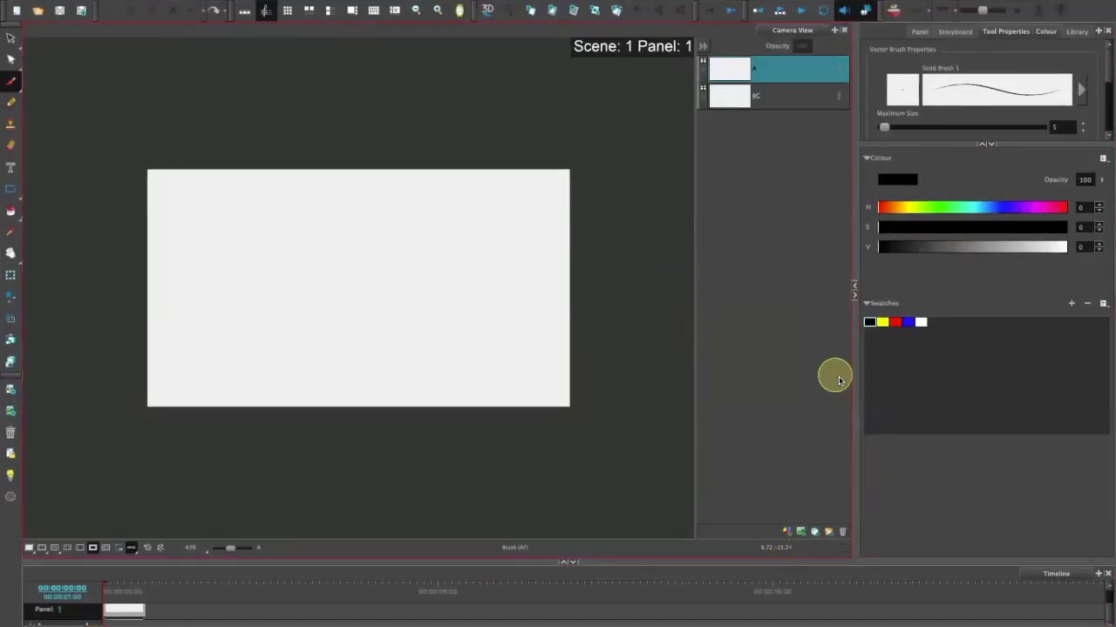
{"action": "left_click_drag", "start_coordinate": [413, 561], "coordinate": [419, 485]}
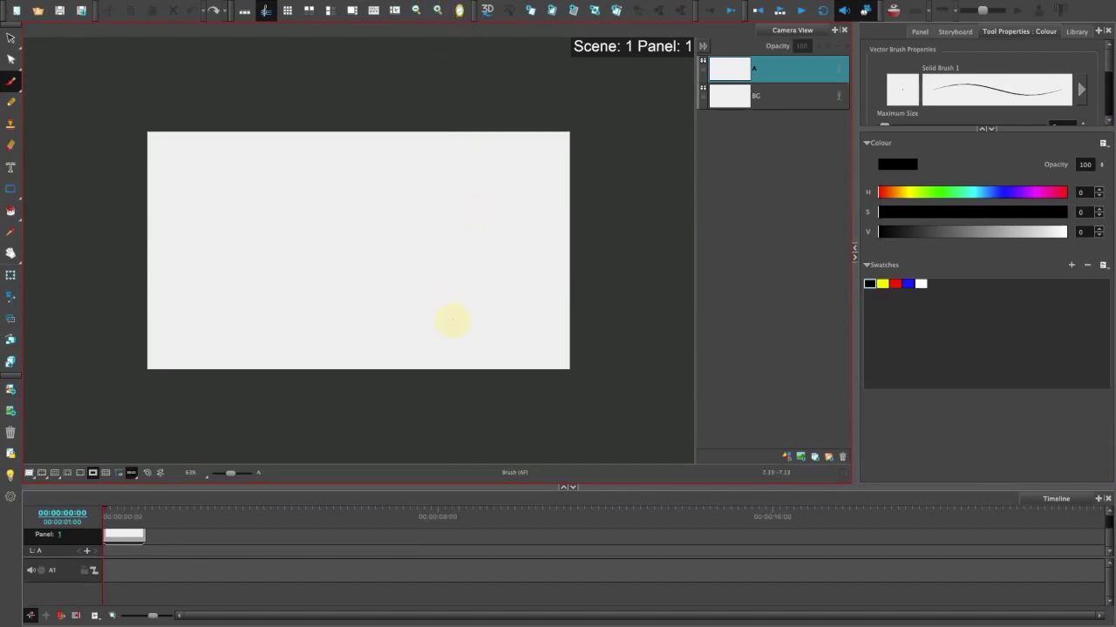
Step: Try out zooming the Camera View out and back in with the pointer over the drawing area
{"action": "key", "text": "1"}
{"action": "key", "text": "1"}
{"action": "key", "text": "1"}
{"action": "key", "text": "1"}
{"action": "key", "text": "2"}
{"action": "key", "text": "2"}
{"action": "key", "text": "2"}
{"action": "key", "text": "2"}
Step: Give focus to the Timeline and heighten its storyboard track area so the whole scene 1 panel fits
{"action": "left_click", "coordinate": [133, 538]}
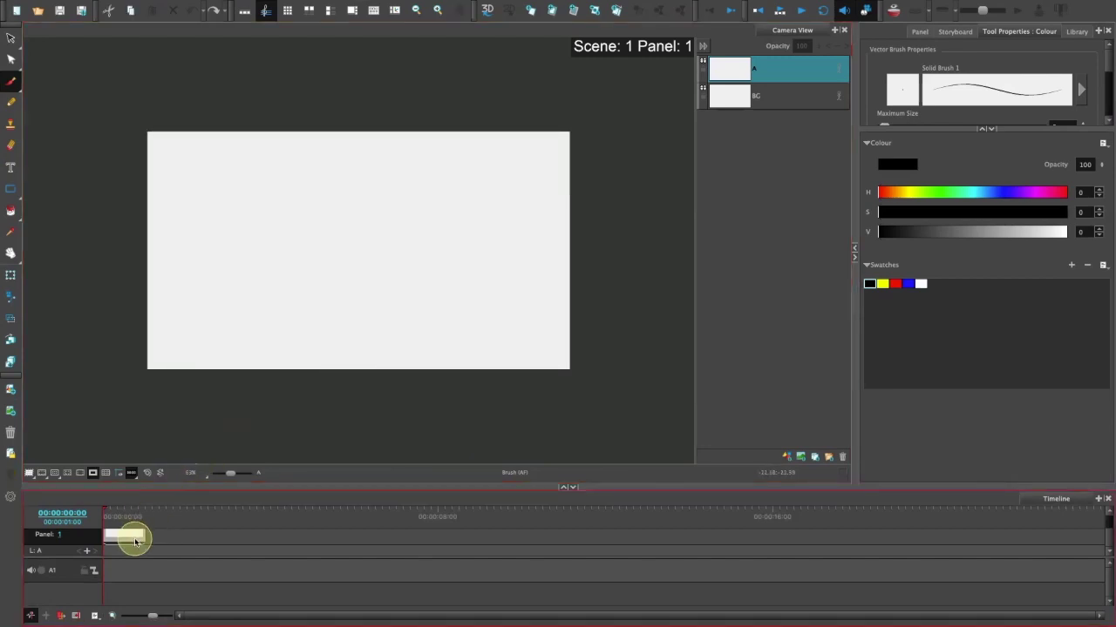
{"action": "left_click_drag", "start_coordinate": [1108, 539], "coordinate": [1107, 535]}
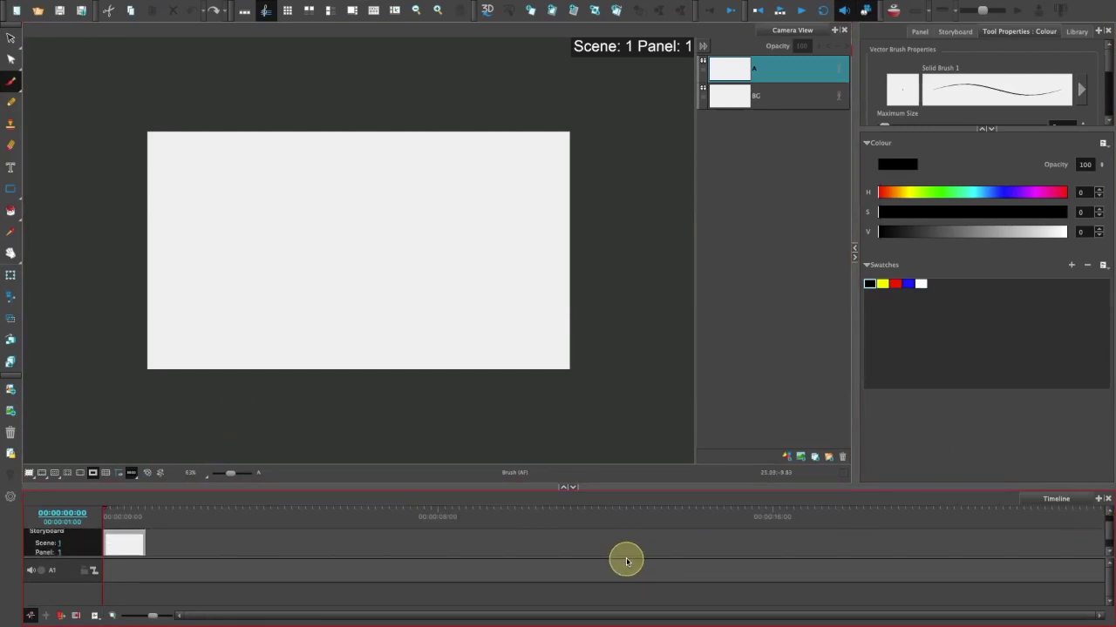
{"action": "left_click_drag", "start_coordinate": [629, 557], "coordinate": [629, 587]}
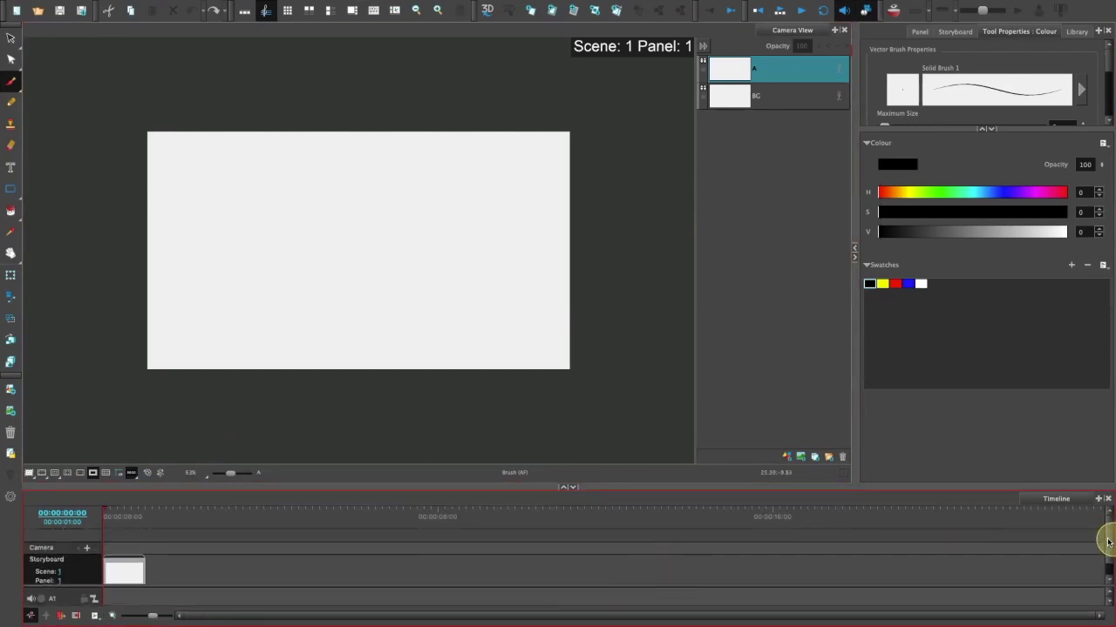
{"action": "left_click_drag", "start_coordinate": [1108, 540], "coordinate": [1108, 551]}
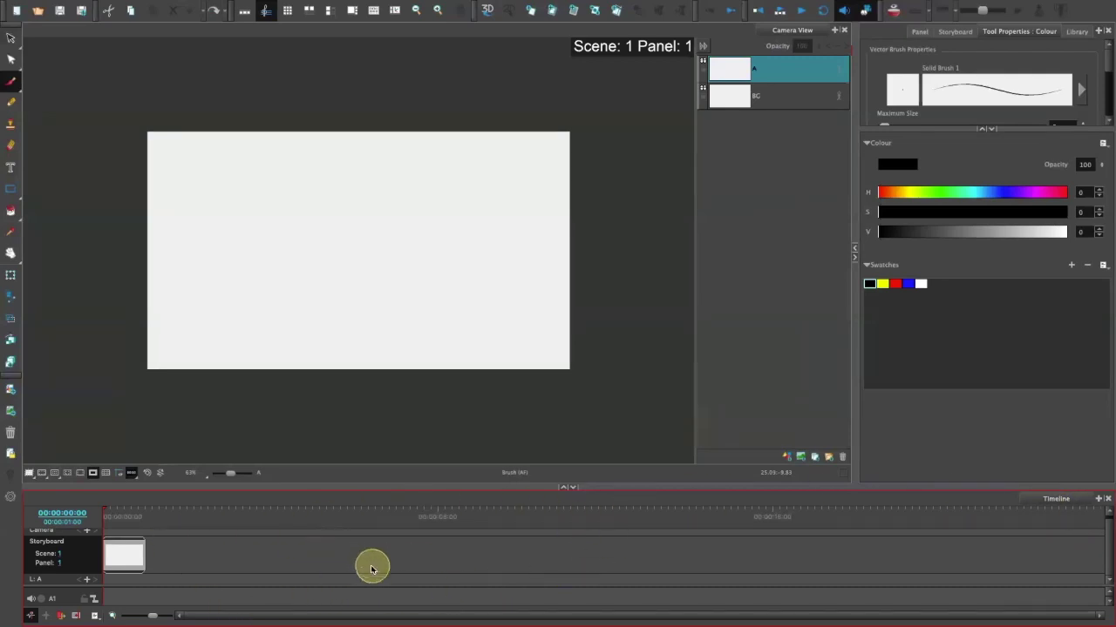
Step: Zoom the Timeline in on the scene 1 panel and back out
{"action": "scroll", "coordinate": [367, 558], "scroll_direction": "up", "scroll_amount": 5}
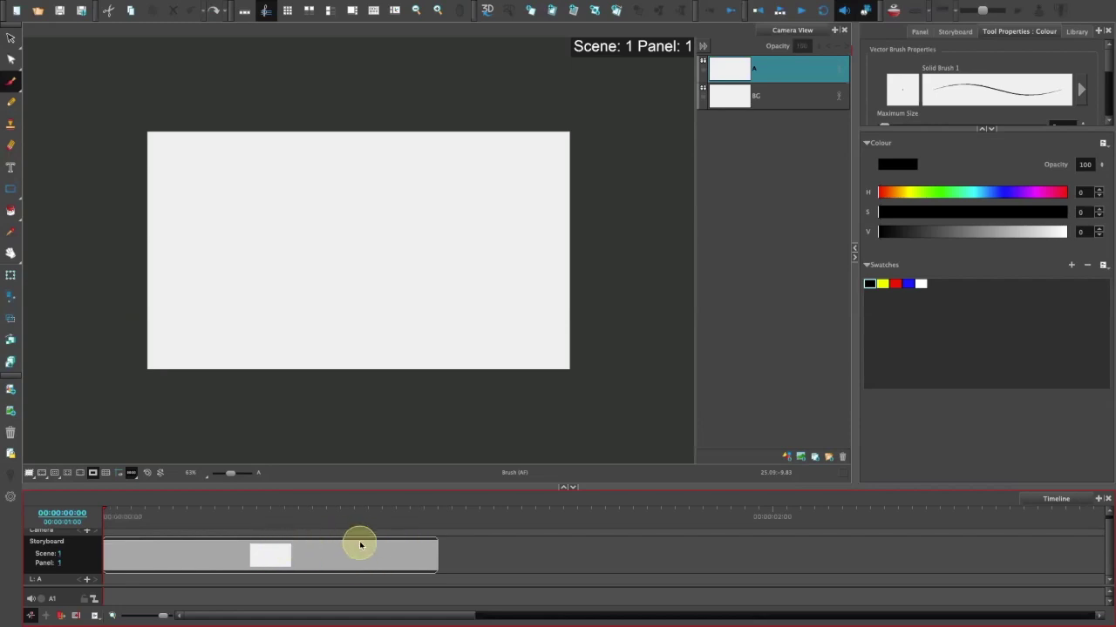
{"action": "scroll", "coordinate": [366, 556], "scroll_direction": "down", "scroll_amount": 1}
{"action": "scroll", "coordinate": [367, 556], "scroll_direction": "down", "scroll_amount": 4}
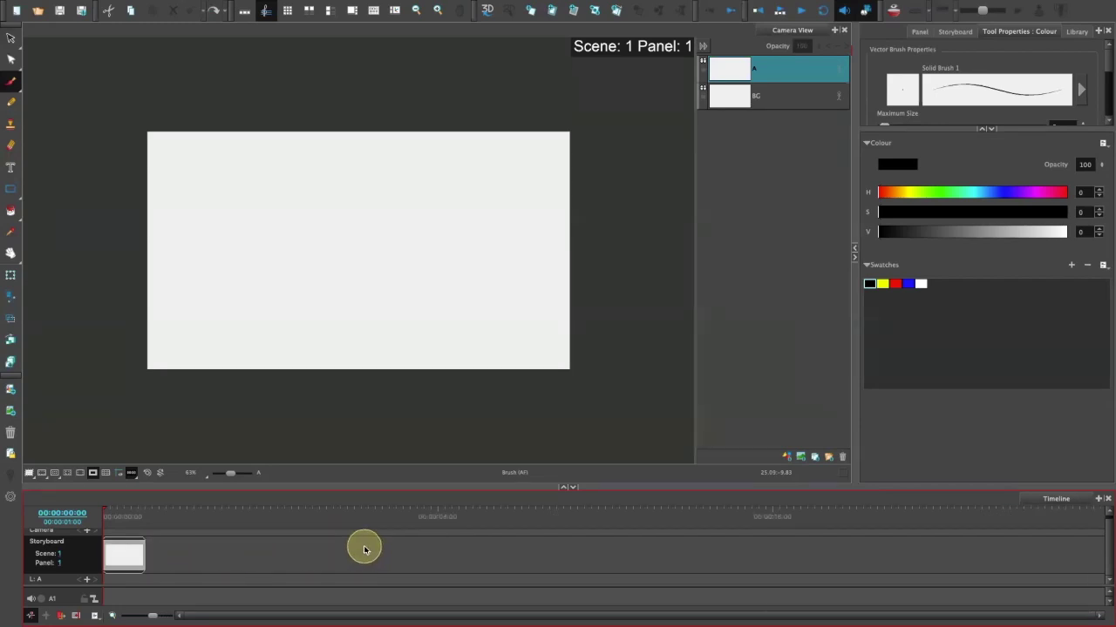
{"action": "scroll", "coordinate": [365, 547], "scroll_direction": "down", "scroll_amount": 1}
Step: Compare zooming the Timeline with zooming the Camera View, ending with the Camera View at 34%
{"action": "key", "text": "2"}
{"action": "key", "text": "2"}
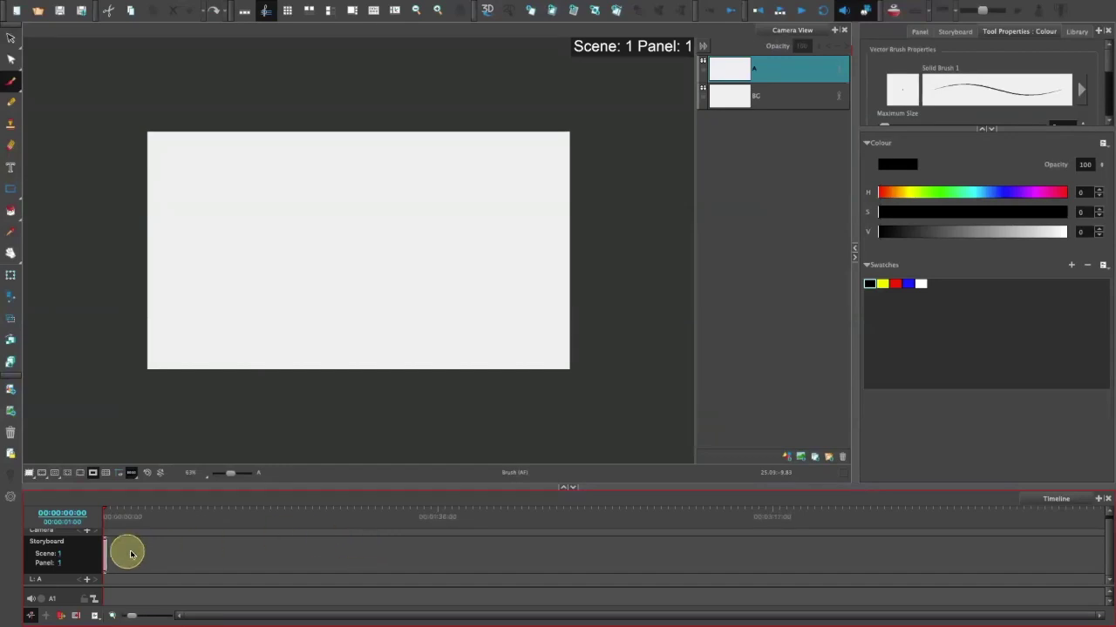
{"action": "key", "text": "2"}
{"action": "key", "text": "2"}
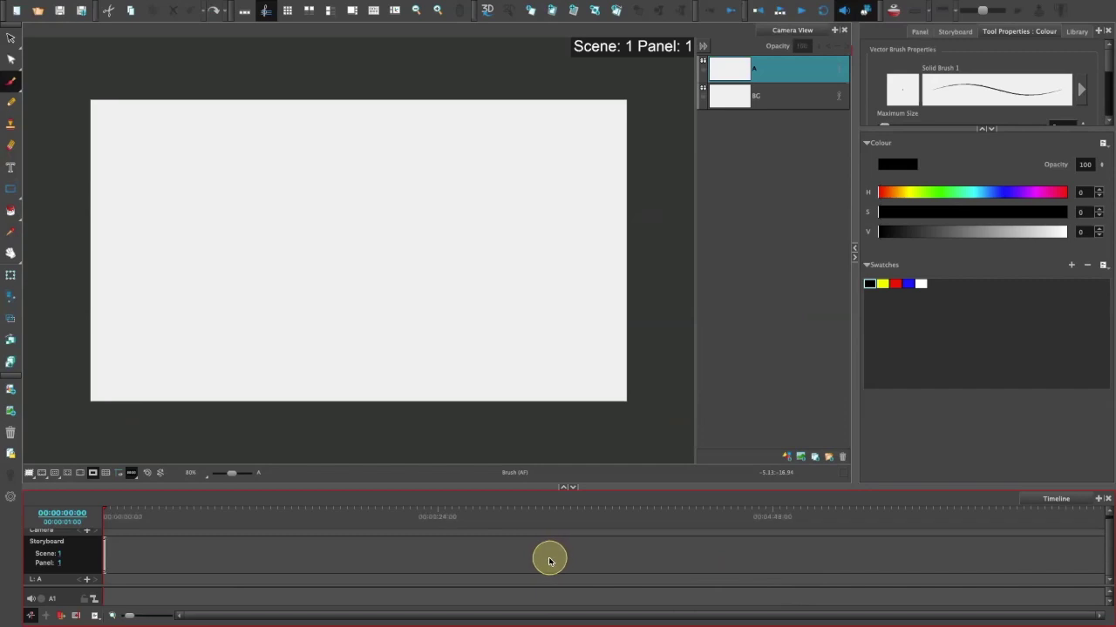
{"action": "key", "text": "2"}
{"action": "key", "text": "2"}
{"action": "key", "text": "2"}
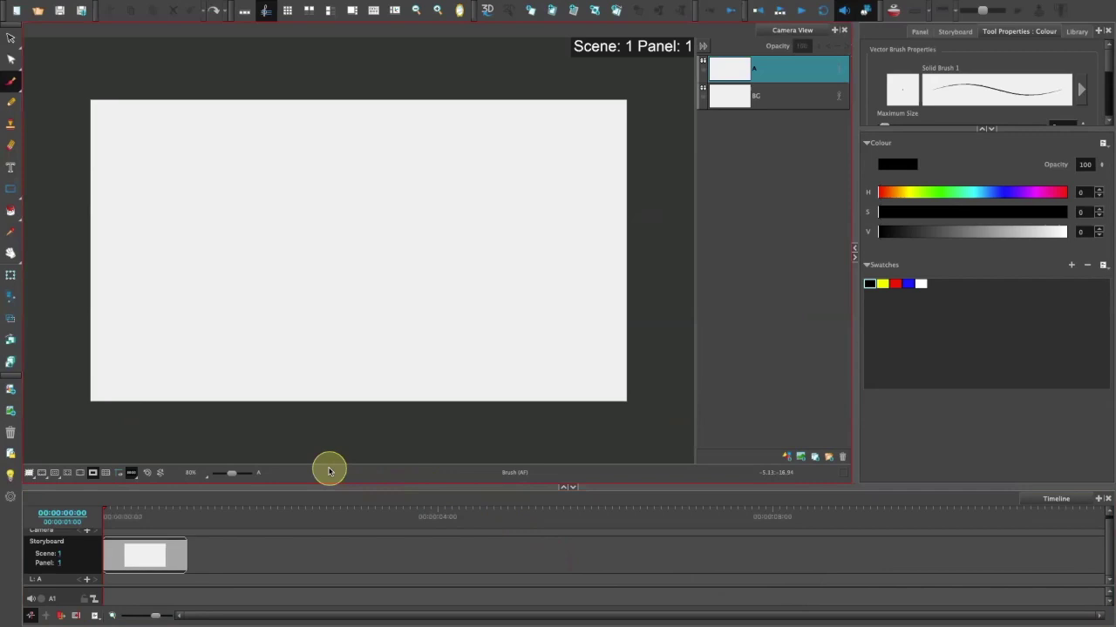
{"action": "left_click_drag", "start_coordinate": [232, 473], "coordinate": [226, 475]}
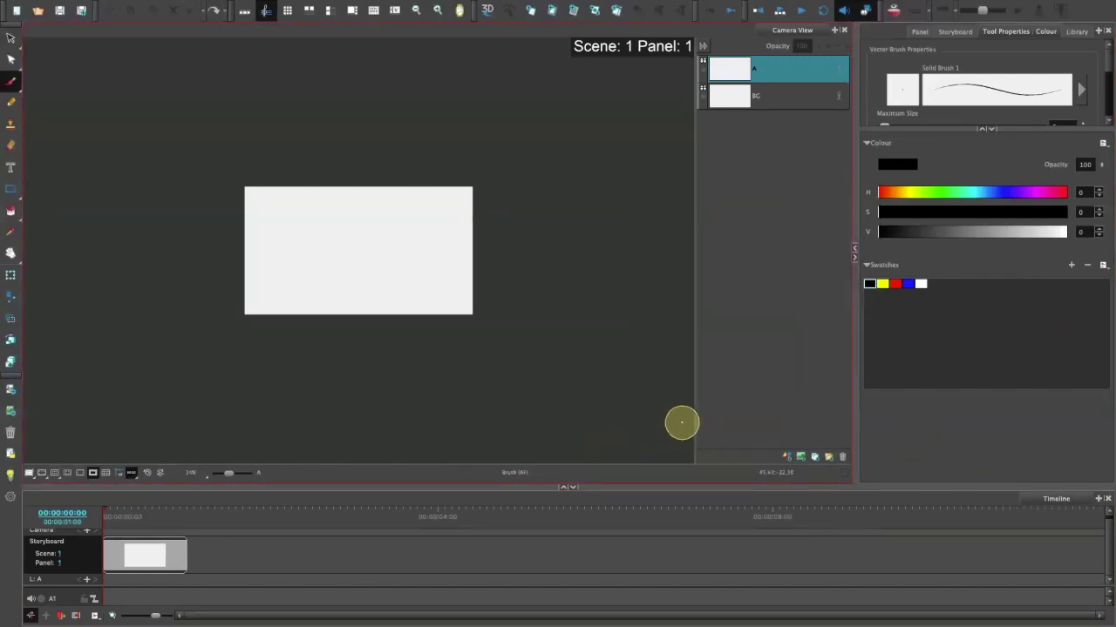
Step: Examine the Focus on Mouse Enter option in the Global UI preferences and close the preferences with it enabled
{"action": "mouse_move", "coordinate": [41, 5]}
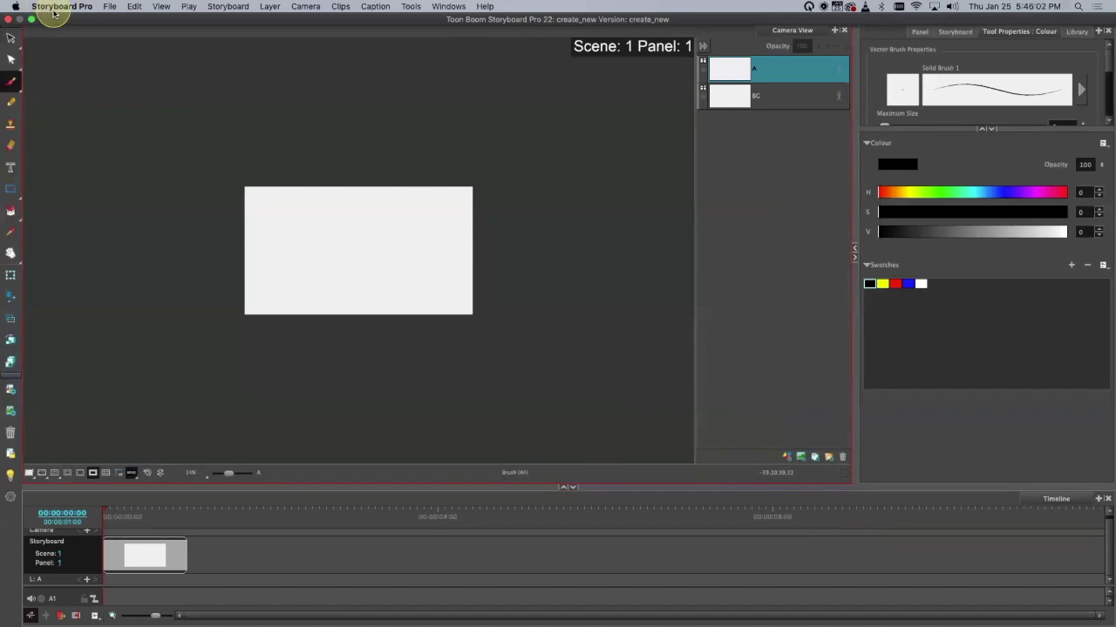
{"action": "left_click", "coordinate": [39, 7]}
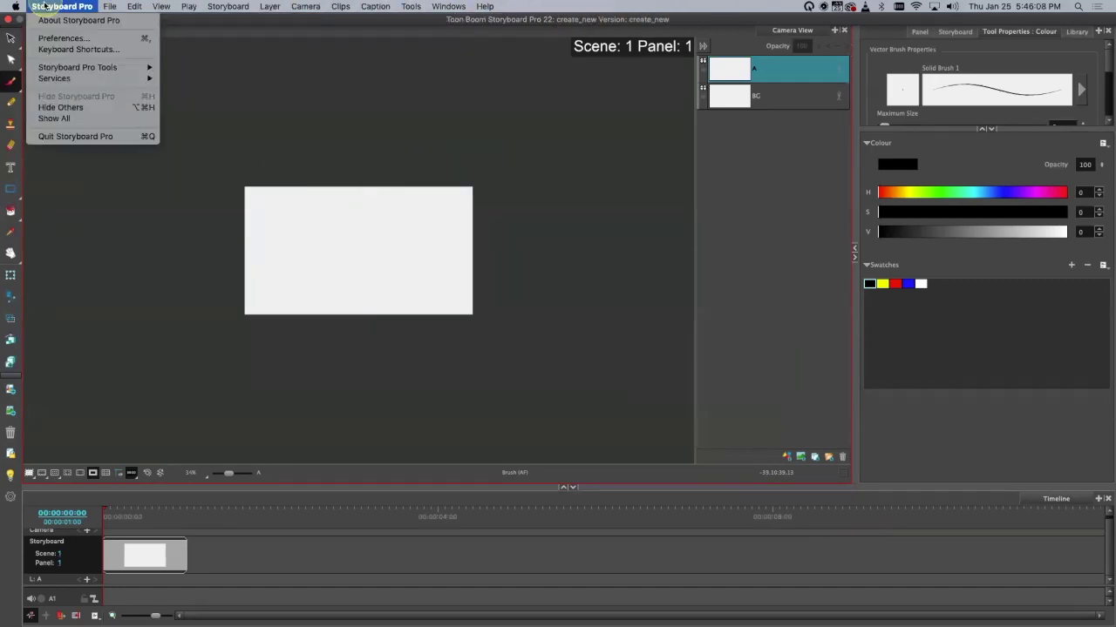
{"action": "mouse_move", "coordinate": [98, 67]}
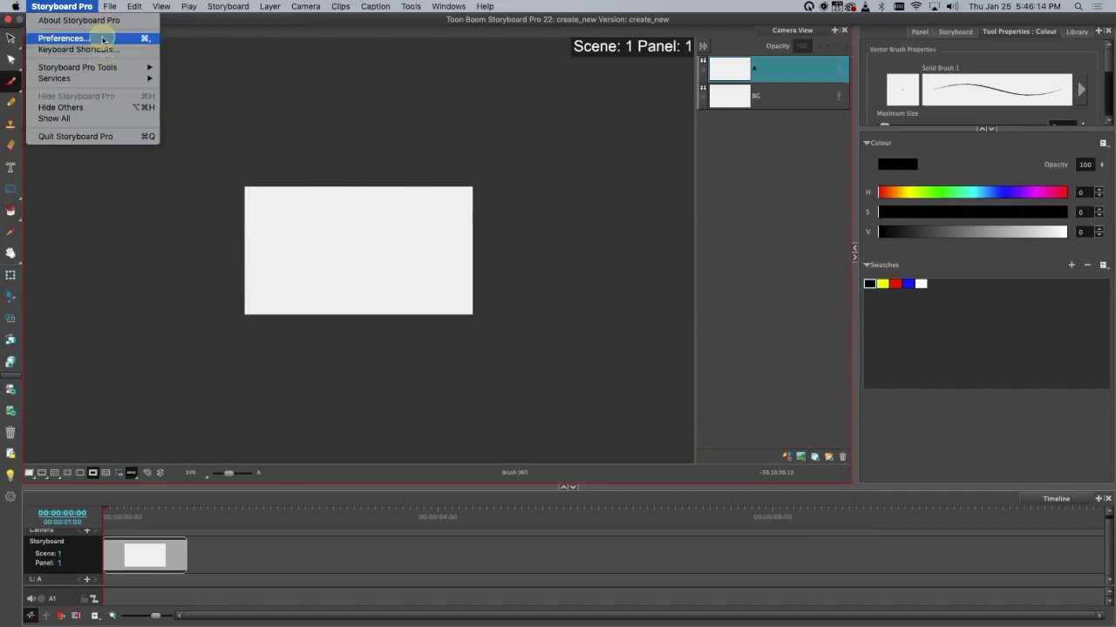
{"action": "left_click", "coordinate": [103, 40]}
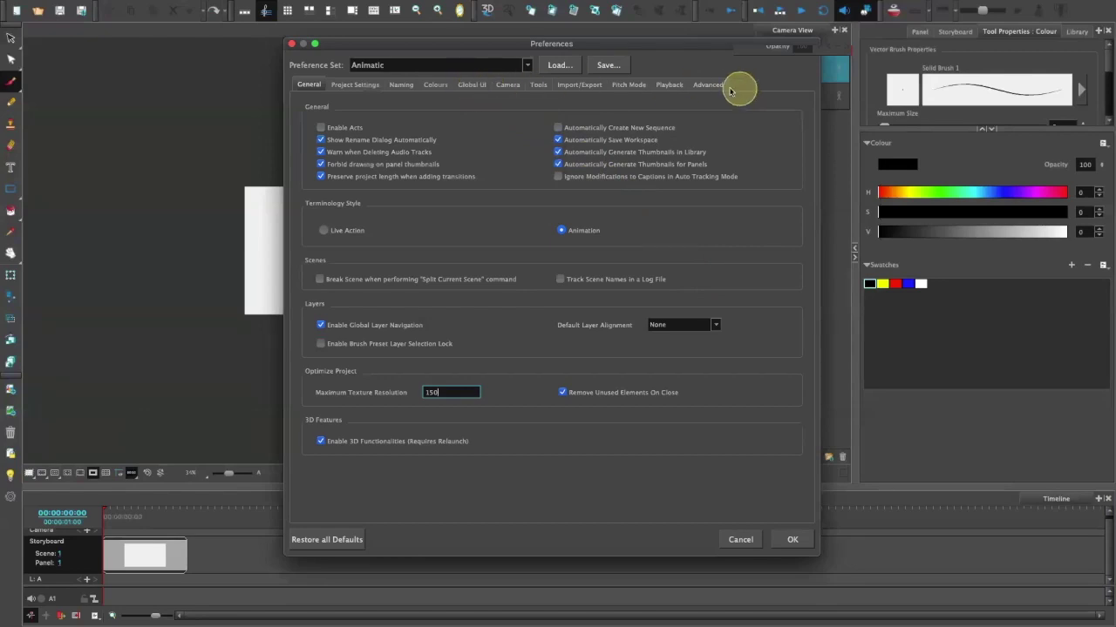
{"action": "left_click", "coordinate": [477, 86]}
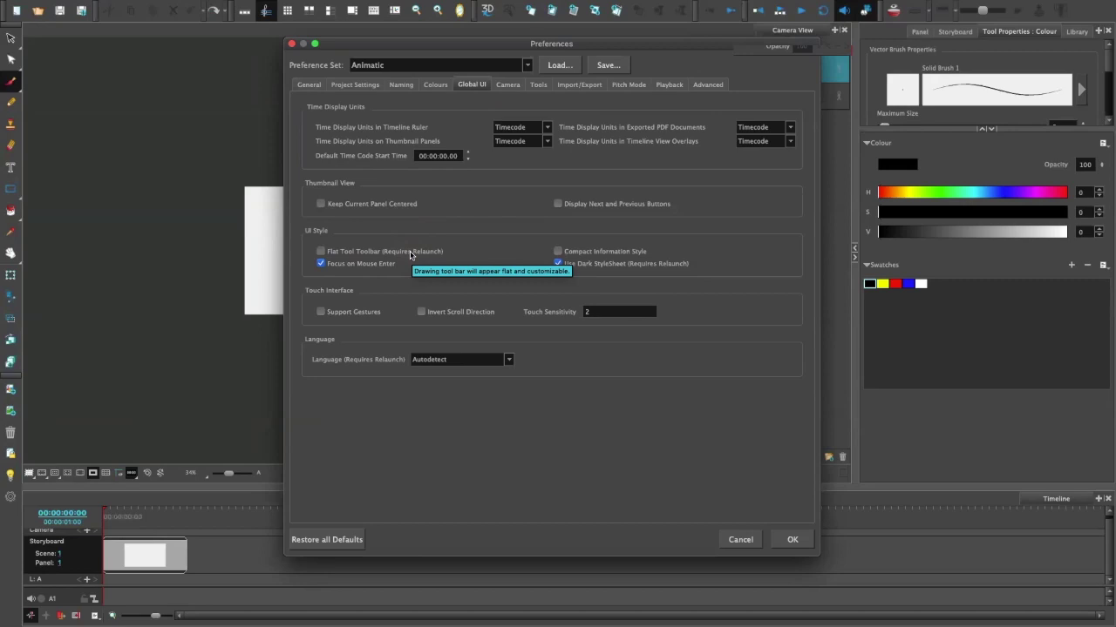
{"action": "left_click", "coordinate": [751, 541]}
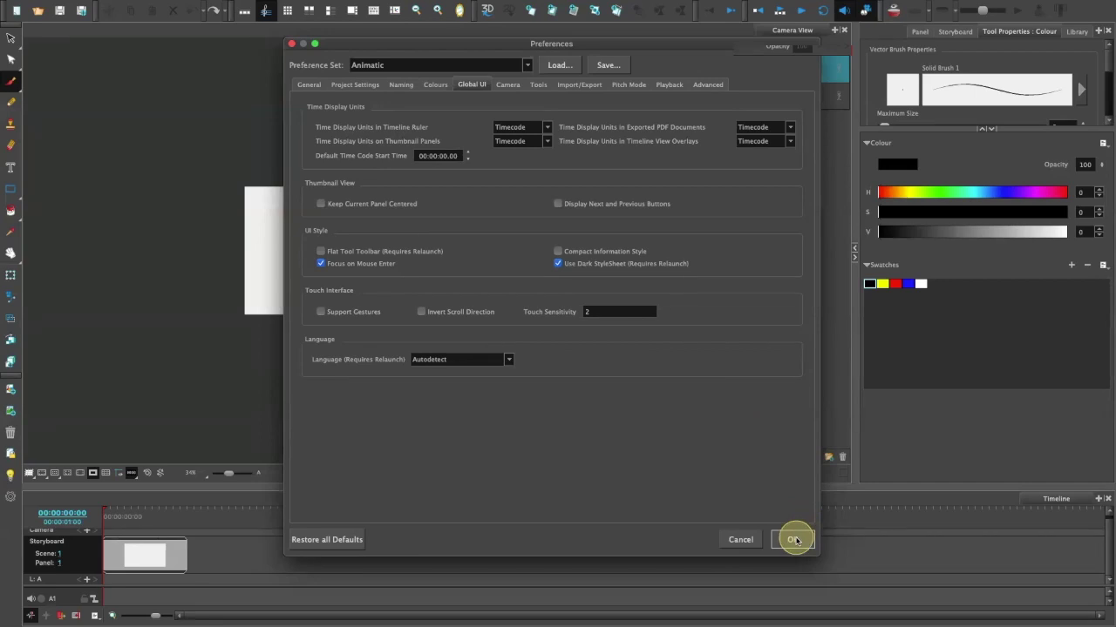
{"action": "left_click", "coordinate": [793, 539]}
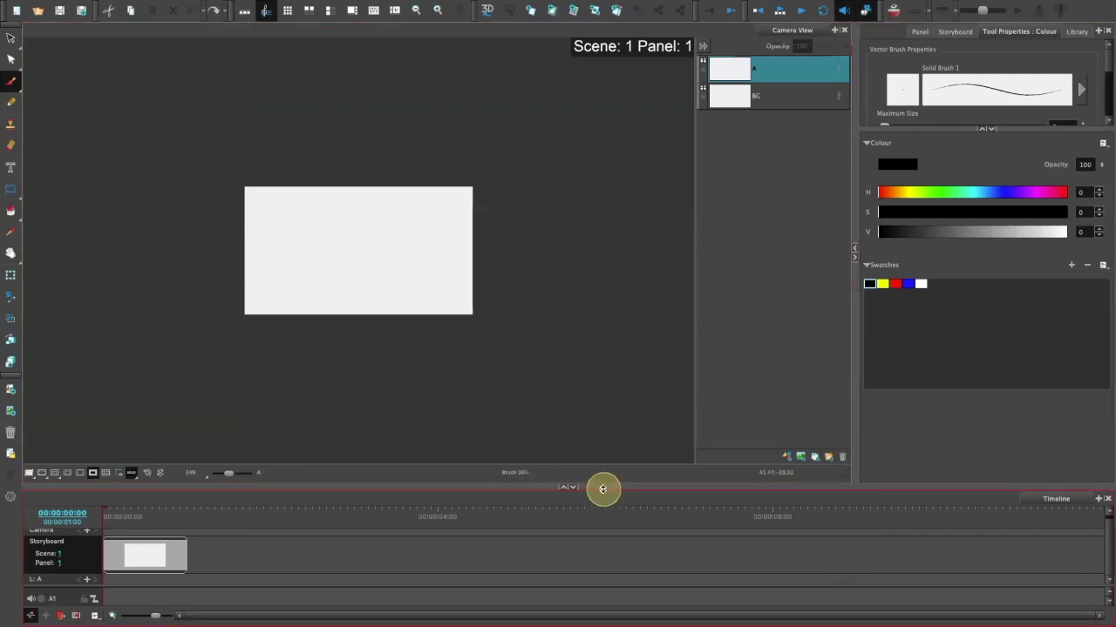
Step: Lower the Timeline's border slightly and narrow the Tool Properties area to widen the Camera View
{"action": "left_click_drag", "start_coordinate": [603, 486], "coordinate": [602, 488]}
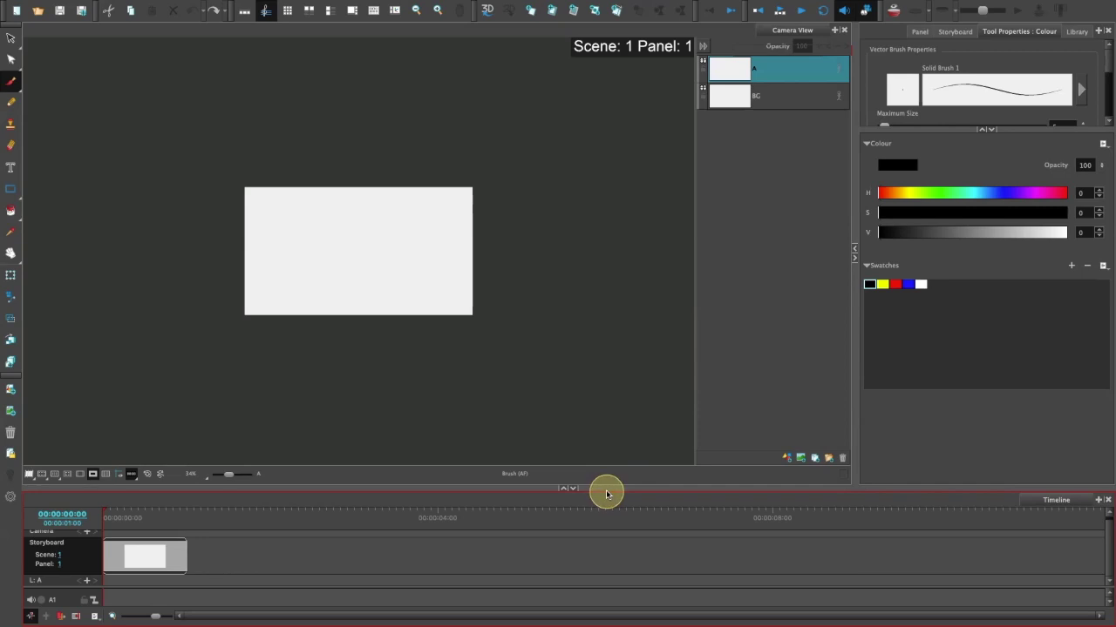
{"action": "mouse_move", "coordinate": [607, 495]}
{"action": "left_mouse_down"}
{"action": "mouse_move", "coordinate": [633, 250]}
{"action": "mouse_move", "coordinate": [603, 394]}
{"action": "mouse_move", "coordinate": [600, 512]}
{"action": "mouse_move", "coordinate": [602, 87]}
{"action": "mouse_move", "coordinate": [572, 349]}
{"action": "mouse_move", "coordinate": [580, 532]}
{"action": "mouse_move", "coordinate": [591, 448]}
{"action": "mouse_move", "coordinate": [595, 491]}
{"action": "left_mouse_up"}
{"action": "left_click_drag", "start_coordinate": [854, 394], "coordinate": [979, 368]}
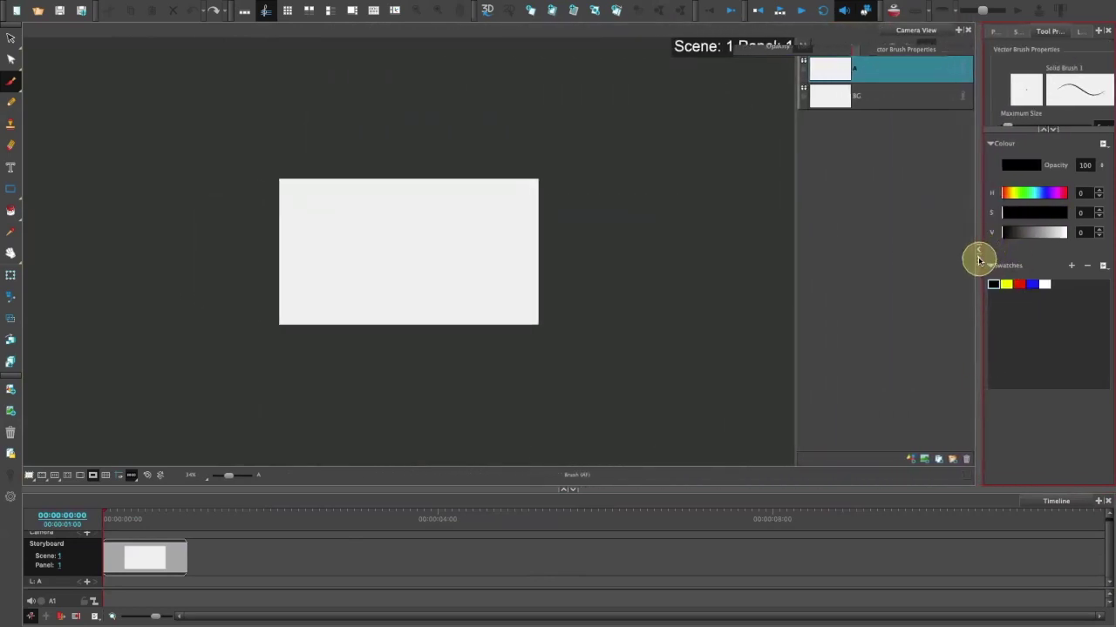
Step: Collapse and restore the Tool Properties area, and do the same with the Camera View
{"action": "left_click", "coordinate": [979, 259]}
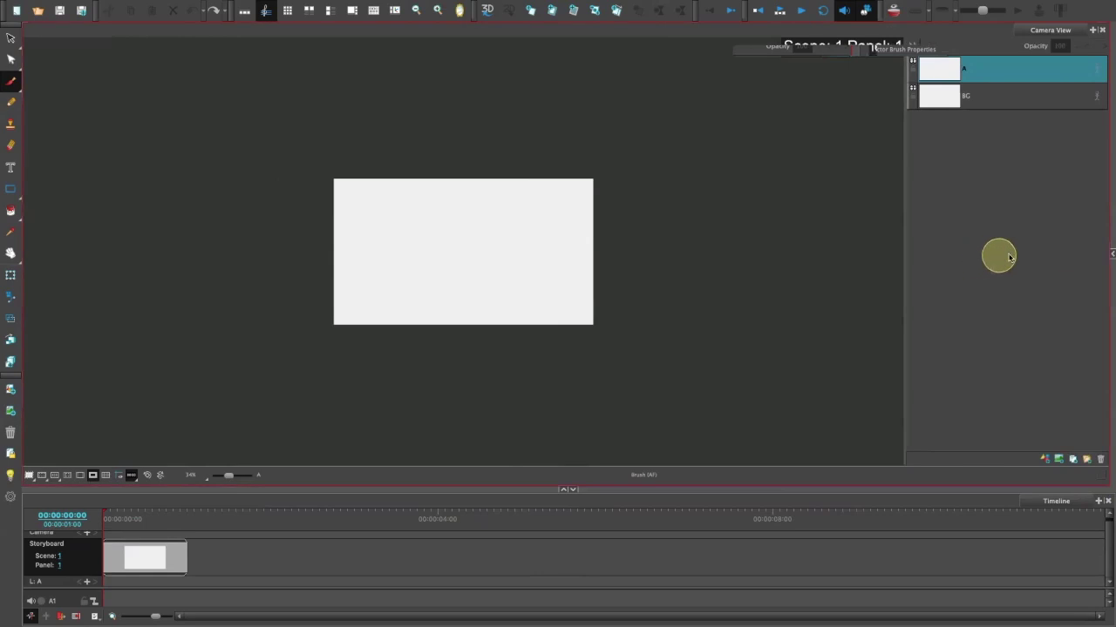
{"action": "left_click", "coordinate": [1109, 254]}
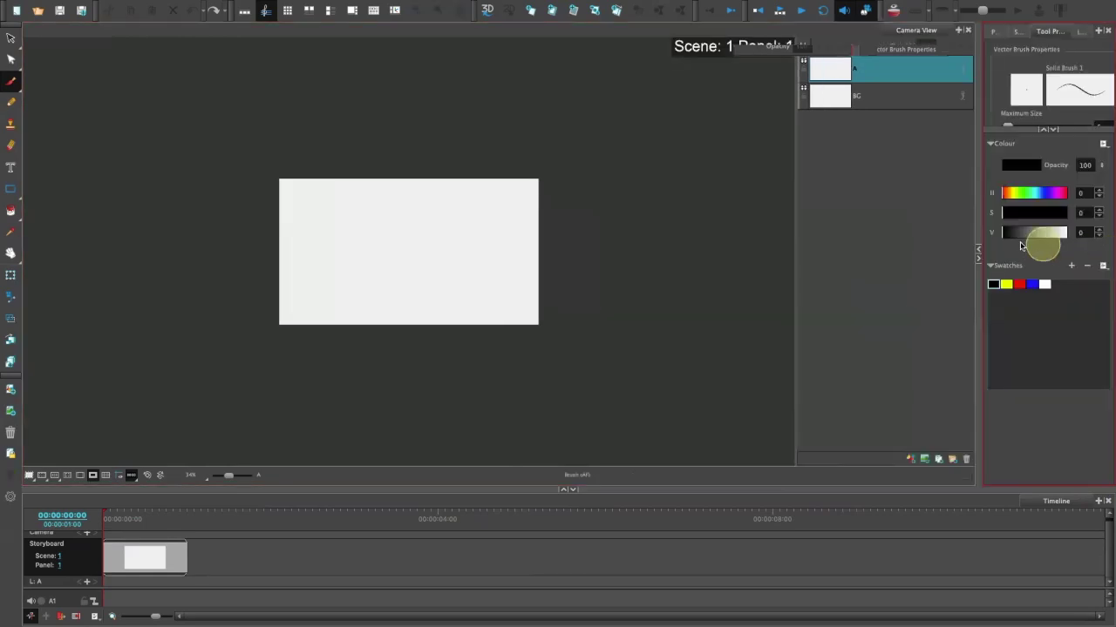
{"action": "left_click", "coordinate": [978, 248]}
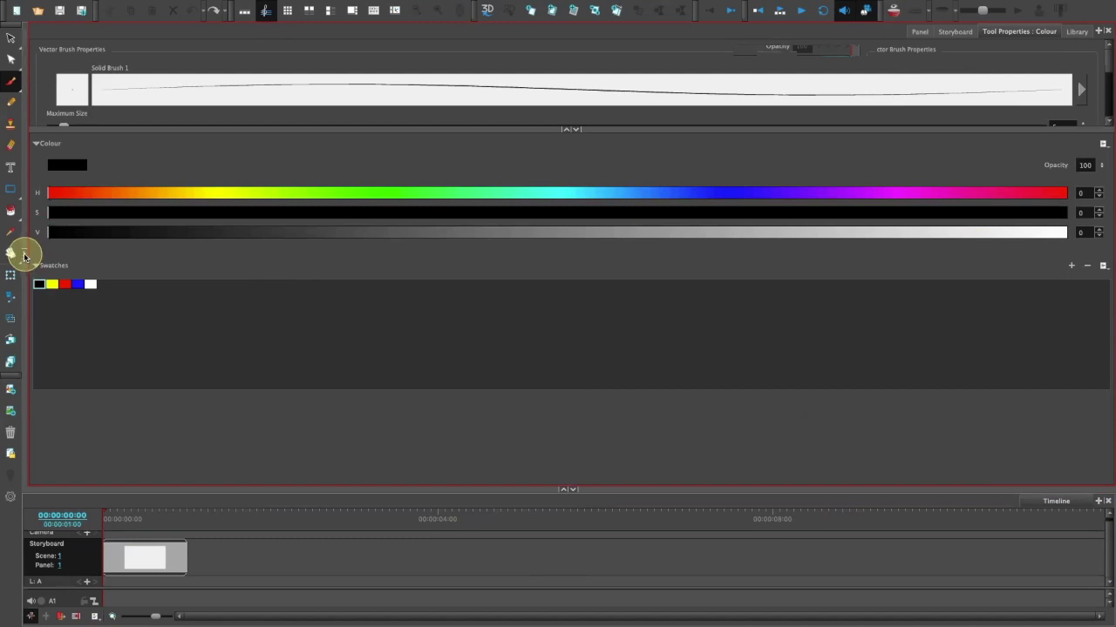
{"action": "left_click", "coordinate": [24, 256]}
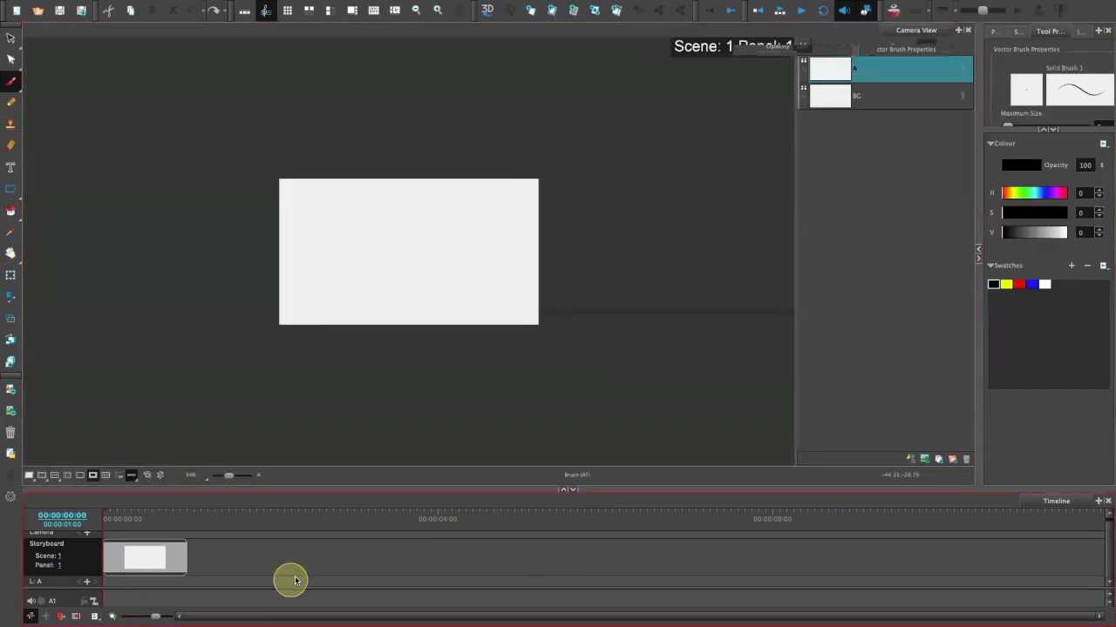
Step: Expand the Timeline over the whole workspace and collapse it out of view, restoring the layout each time
{"action": "left_click", "coordinate": [564, 492]}
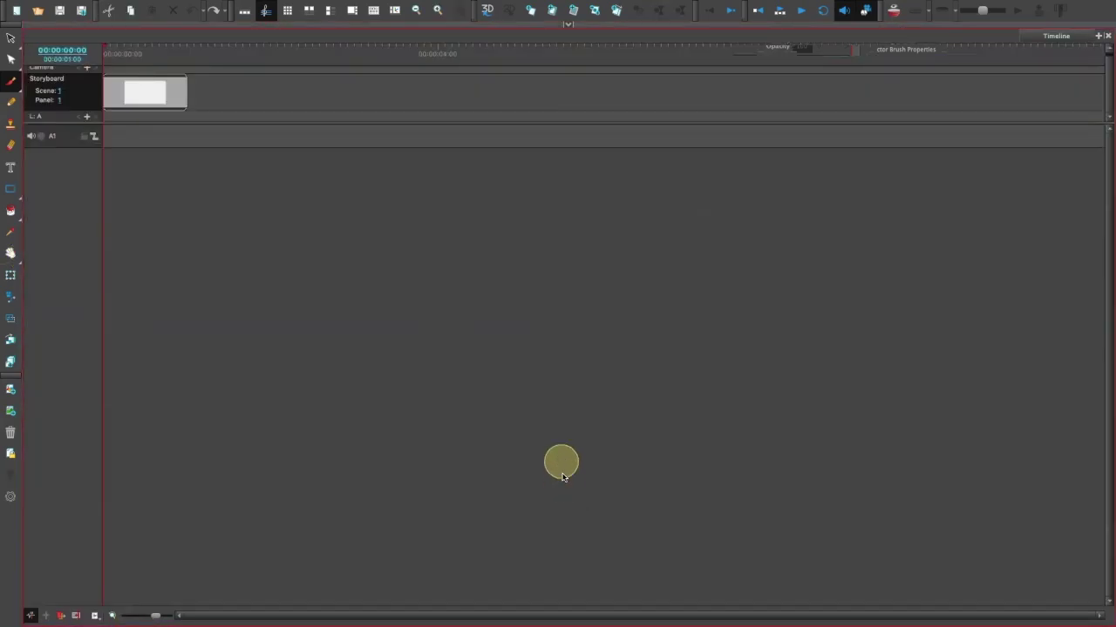
{"action": "left_click", "coordinate": [570, 24]}
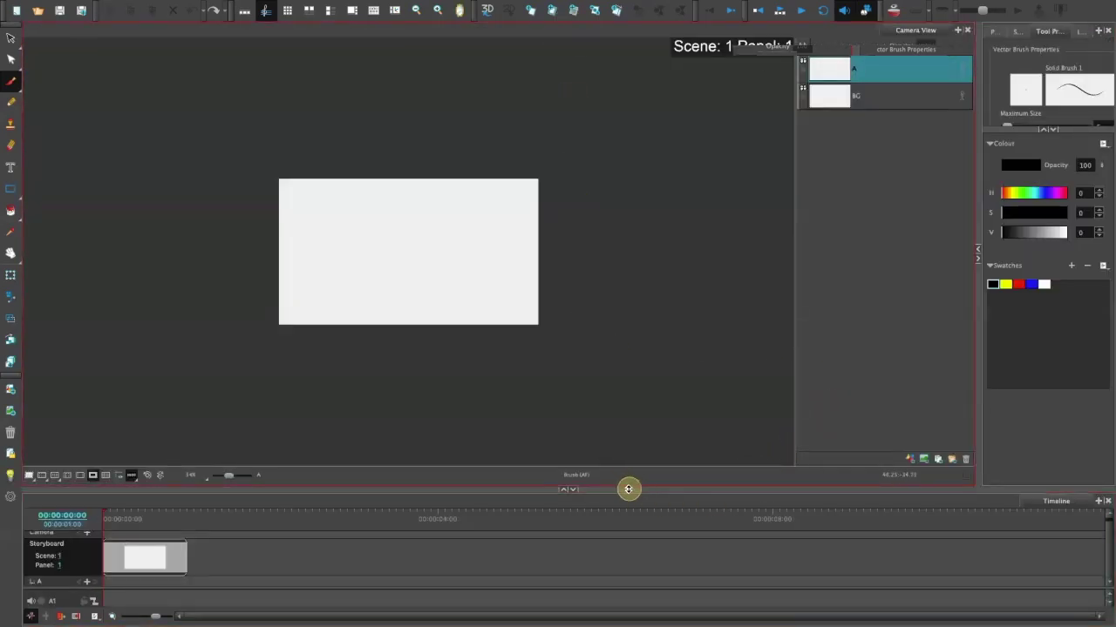
{"action": "left_click_drag", "start_coordinate": [629, 489], "coordinate": [575, 432]}
{"action": "left_click", "coordinate": [574, 431]}
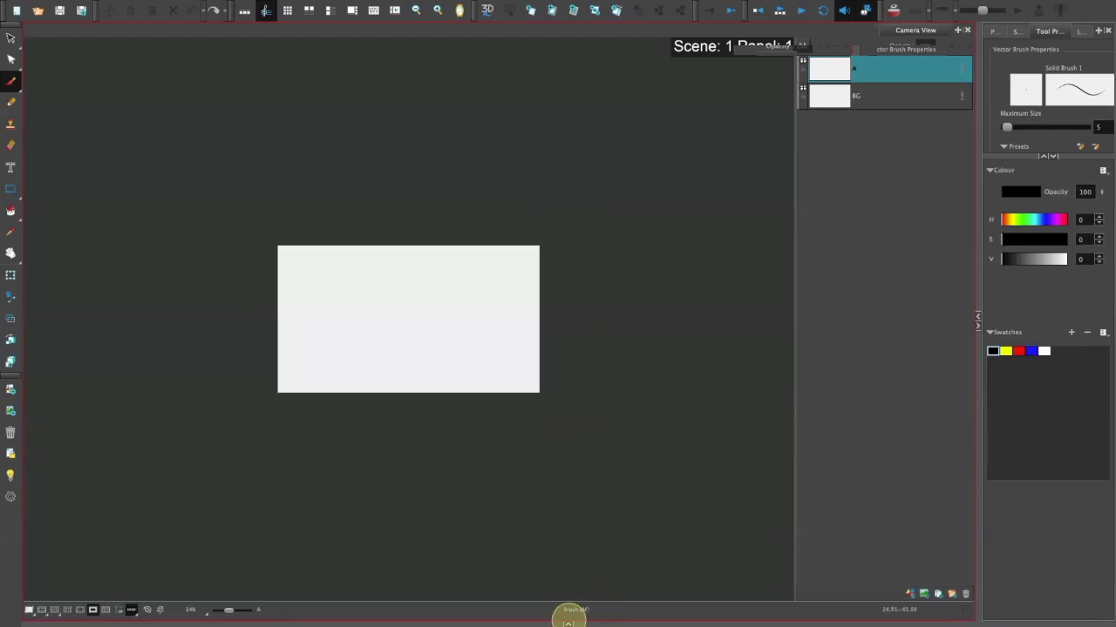
{"action": "left_click", "coordinate": [567, 622]}
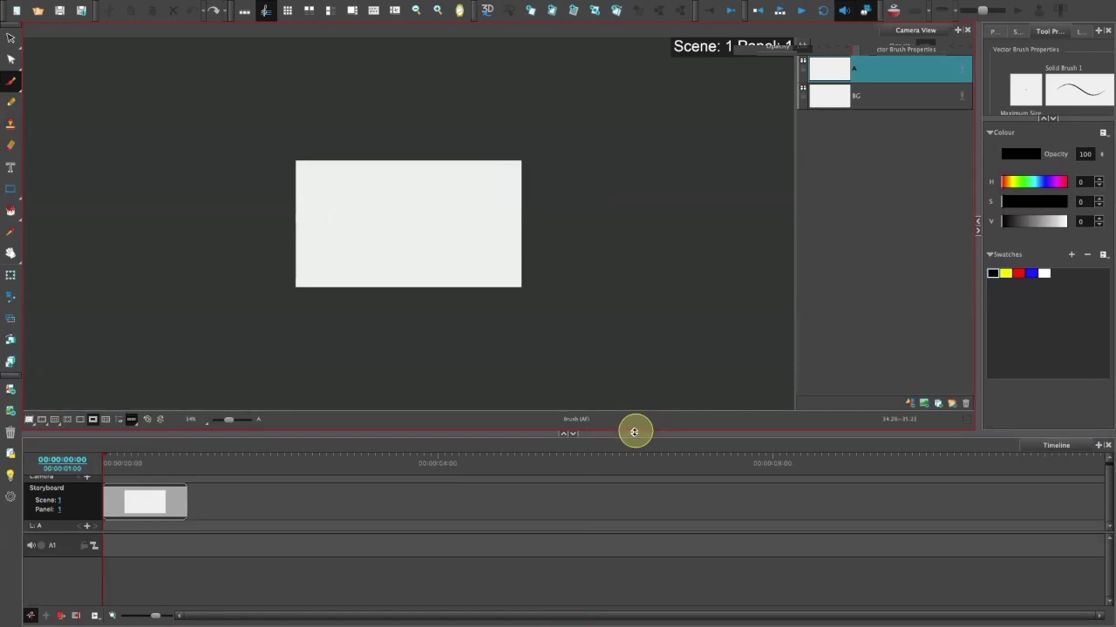
Step: Stretch the Timeline over most of the workspace, and shrink it to a low strip beneath the Camera View
{"action": "left_click_drag", "start_coordinate": [636, 432], "coordinate": [672, 106]}
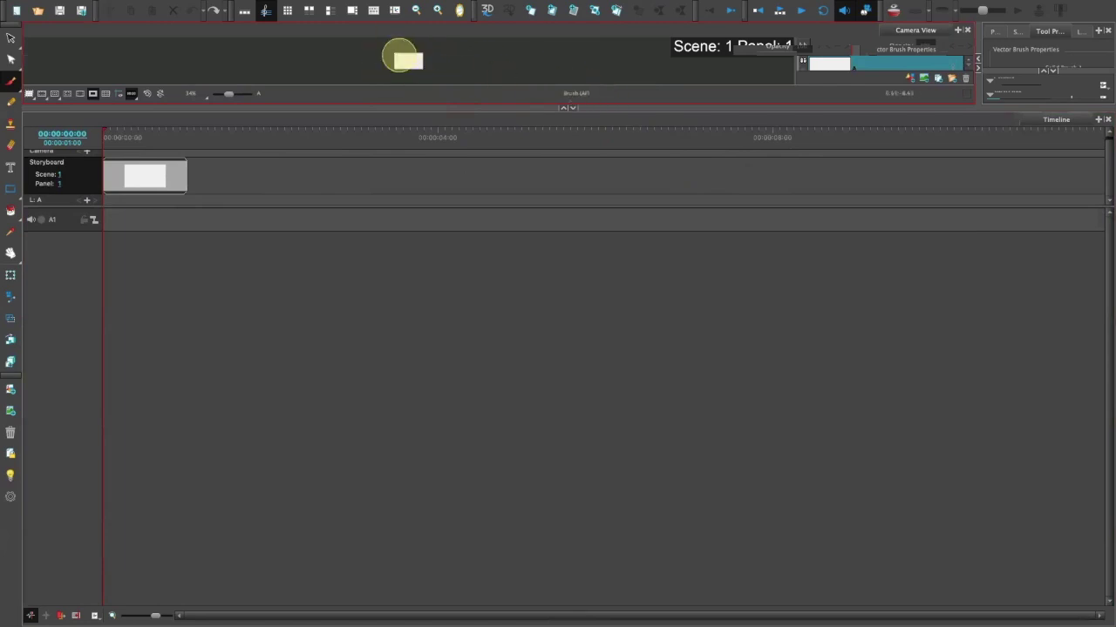
{"action": "left_click_drag", "start_coordinate": [616, 109], "coordinate": [602, 529]}
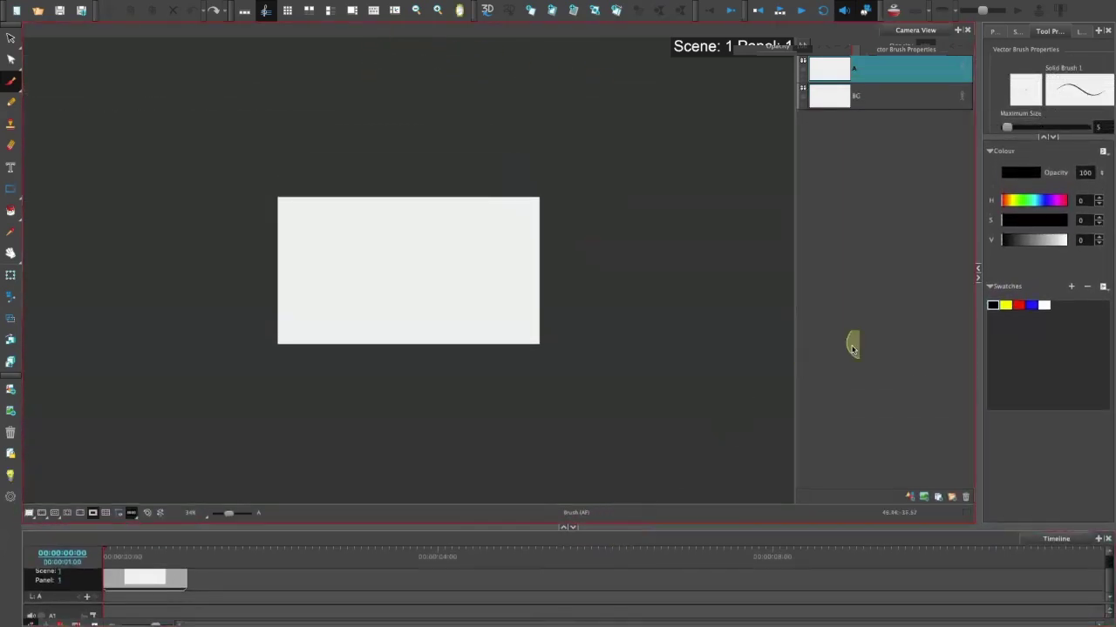
Step: Widen the Tool Properties area and relocate the drawing tools toolbar to a row above the Camera View
{"action": "left_click_drag", "start_coordinate": [979, 346], "coordinate": [888, 364]}
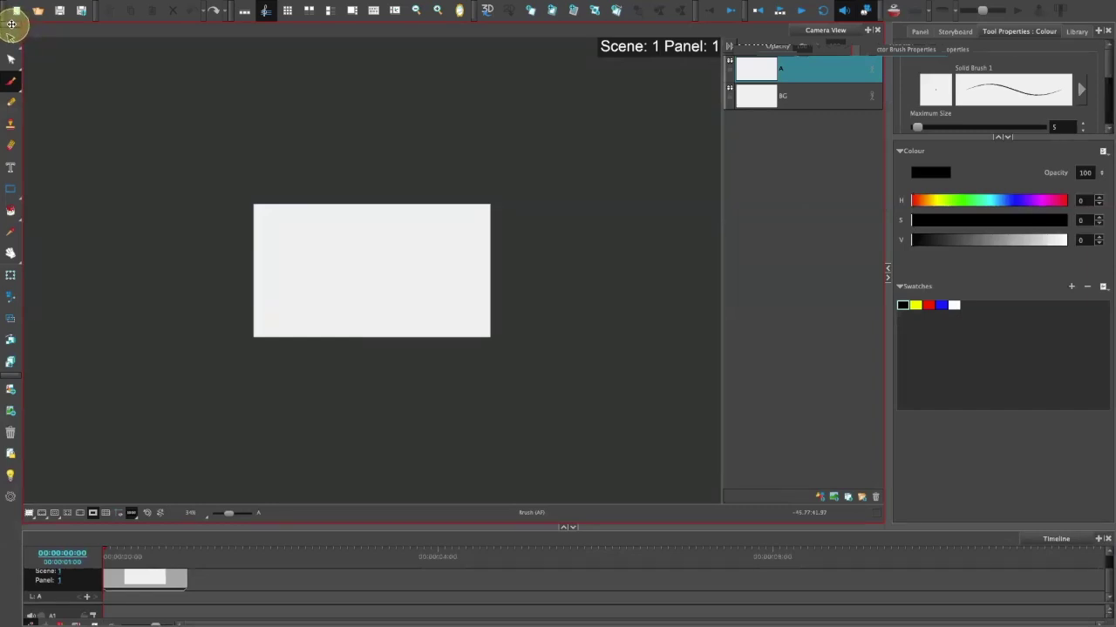
{"action": "mouse_move", "coordinate": [16, 31]}
{"action": "left_mouse_down"}
{"action": "mouse_move", "coordinate": [75, 82]}
{"action": "mouse_move", "coordinate": [451, 170]}
{"action": "mouse_move", "coordinate": [747, 204]}
{"action": "mouse_move", "coordinate": [987, 83]}
{"action": "mouse_move", "coordinate": [996, 49]}
{"action": "left_mouse_up"}
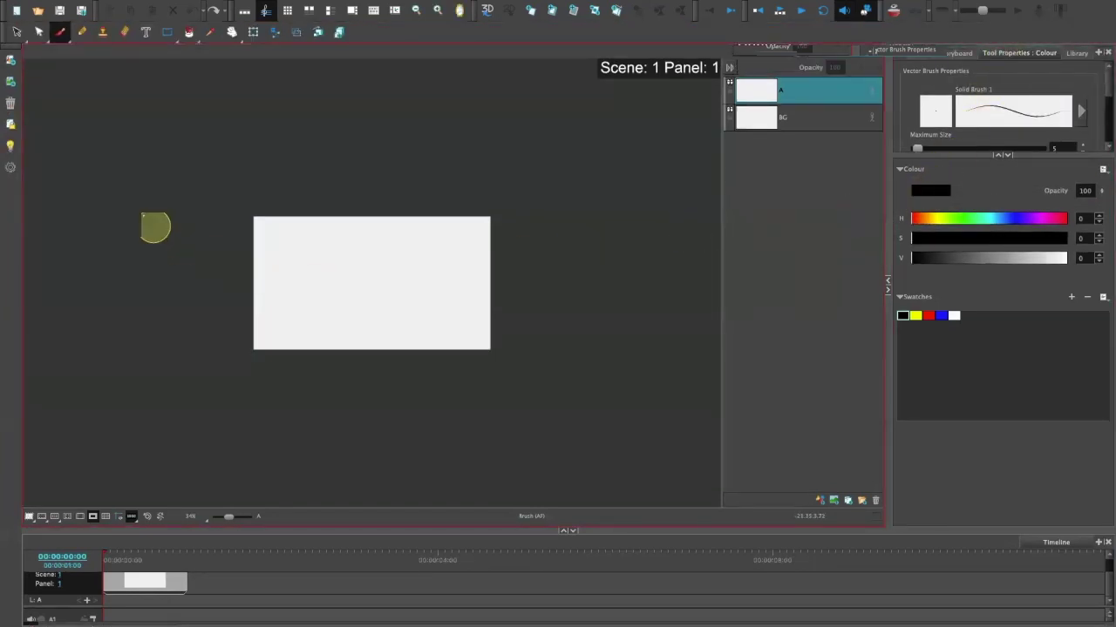
{"action": "left_click_drag", "start_coordinate": [19, 60], "coordinate": [440, 521]}
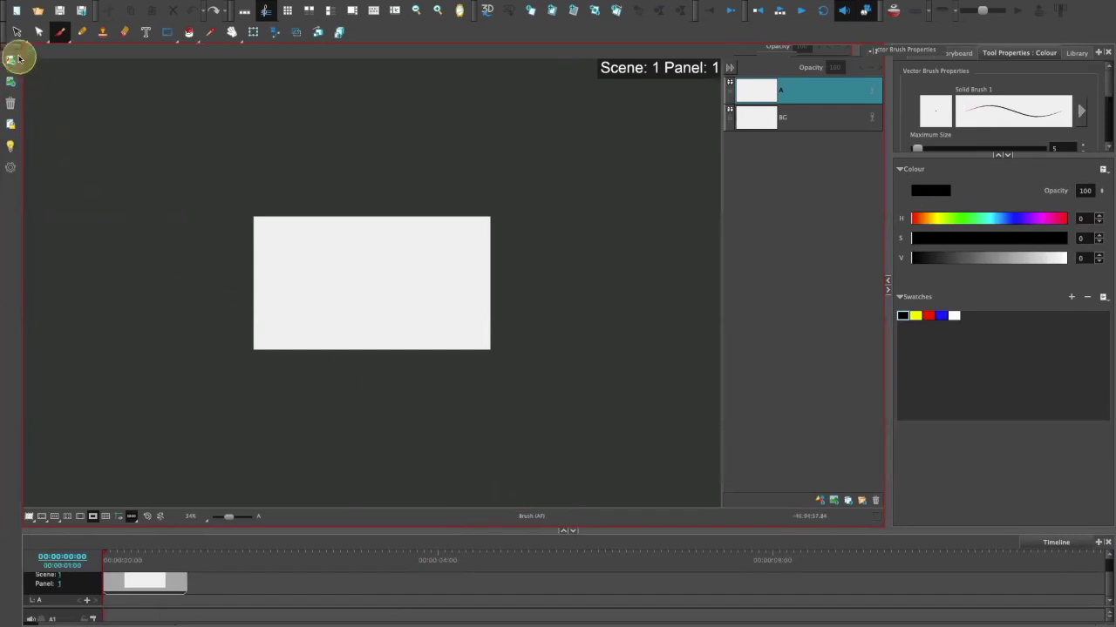
{"action": "left_click_drag", "start_coordinate": [4, 38], "coordinate": [166, 52]}
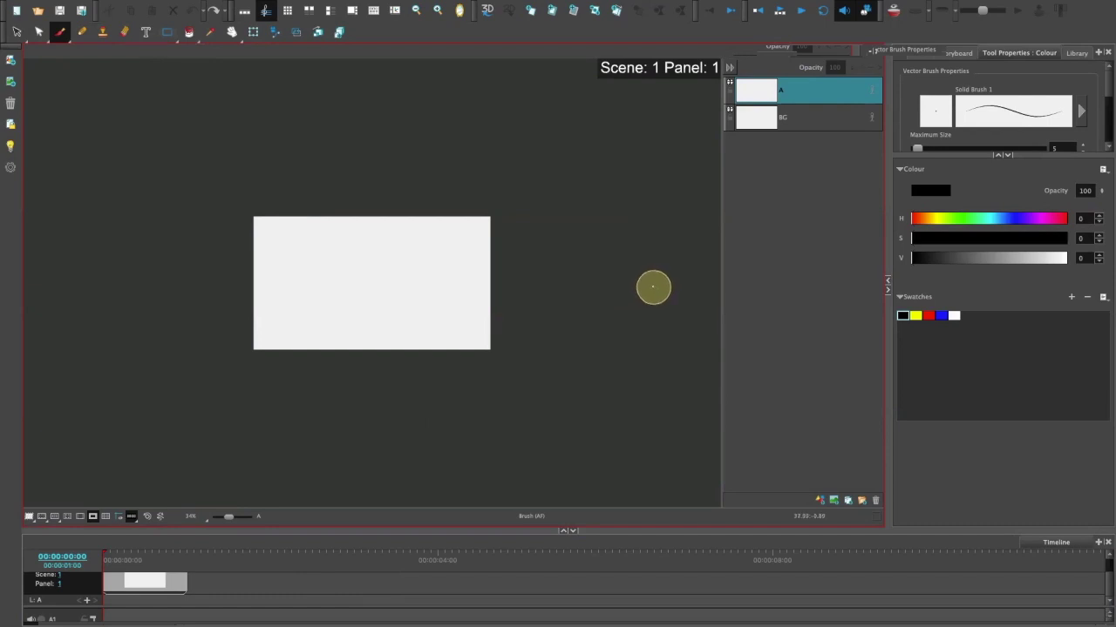
Step: Restore the default workspace layout
{"action": "mouse_move", "coordinate": [443, 4]}
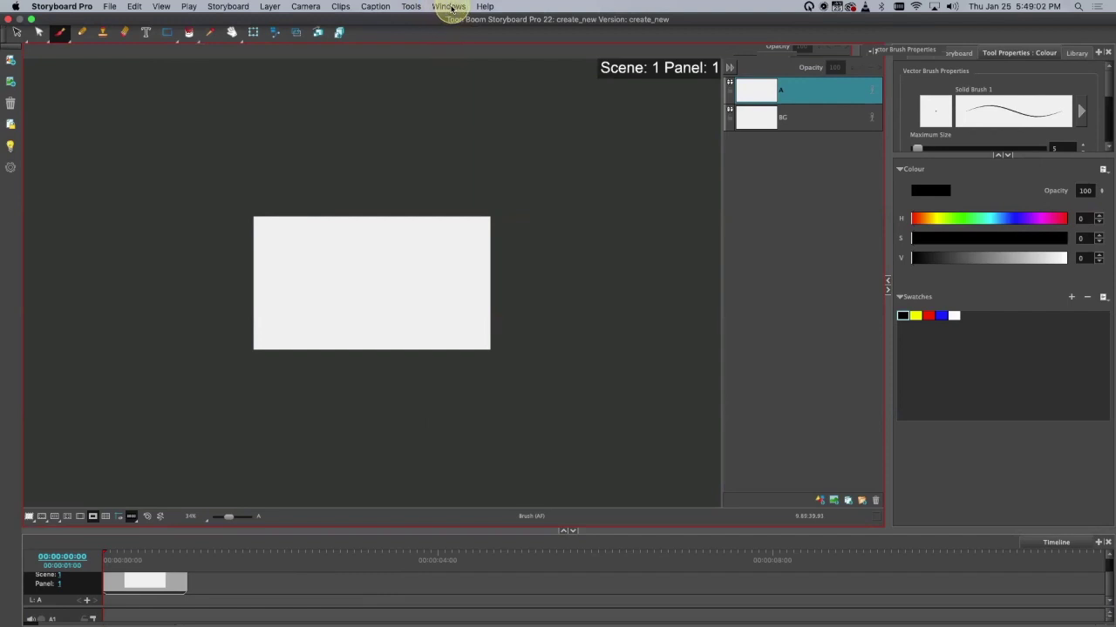
{"action": "left_click", "coordinate": [449, 7]}
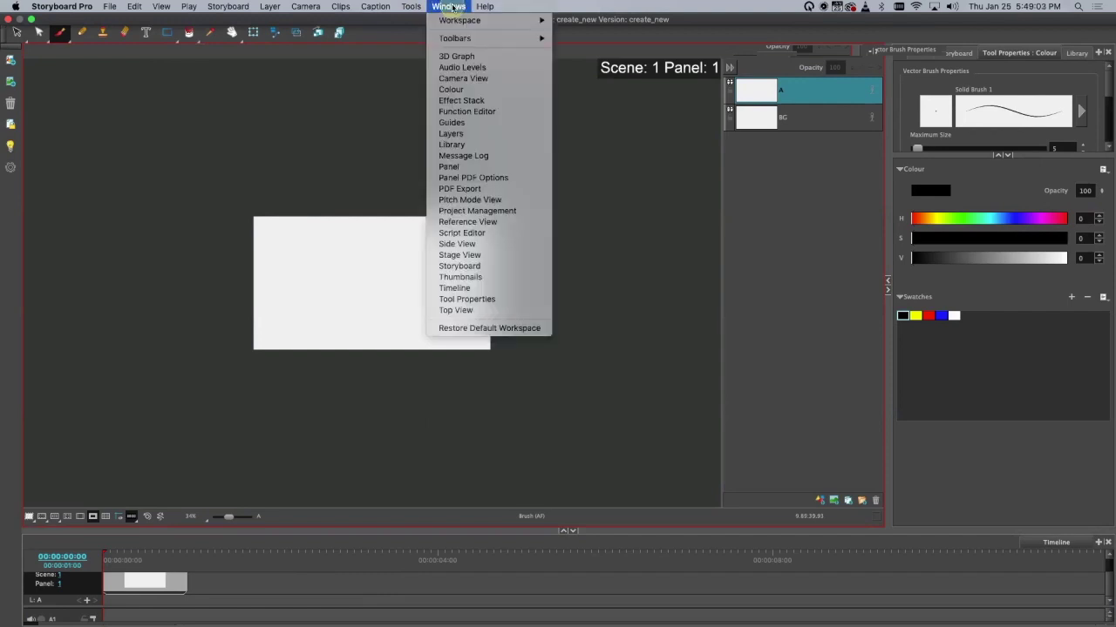
{"action": "left_click", "coordinate": [530, 328]}
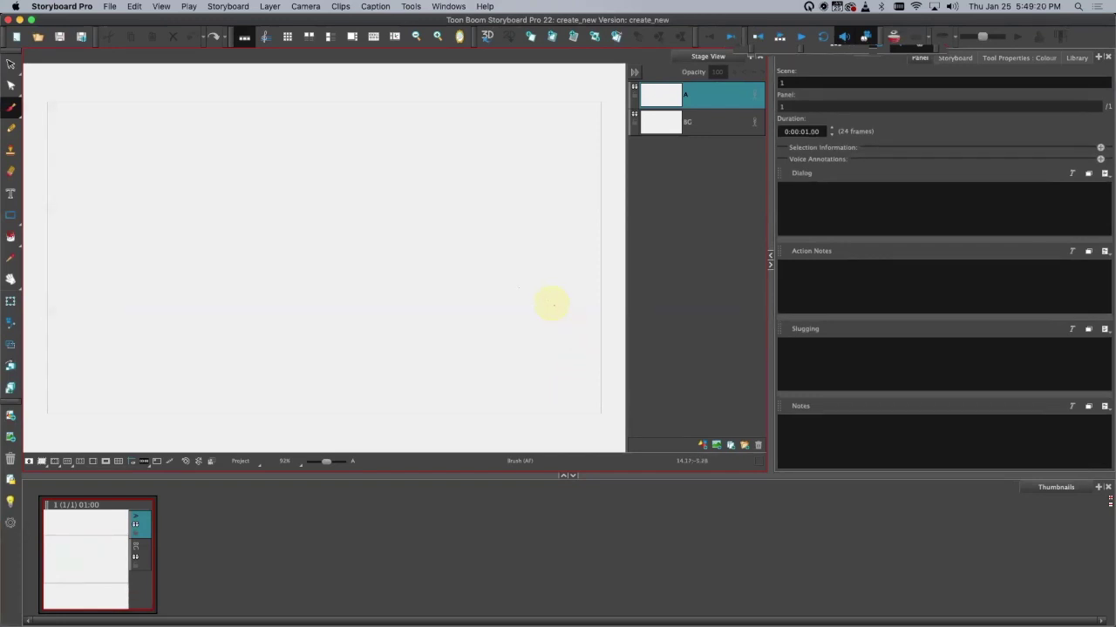
{"action": "left_click", "coordinate": [247, 37]}
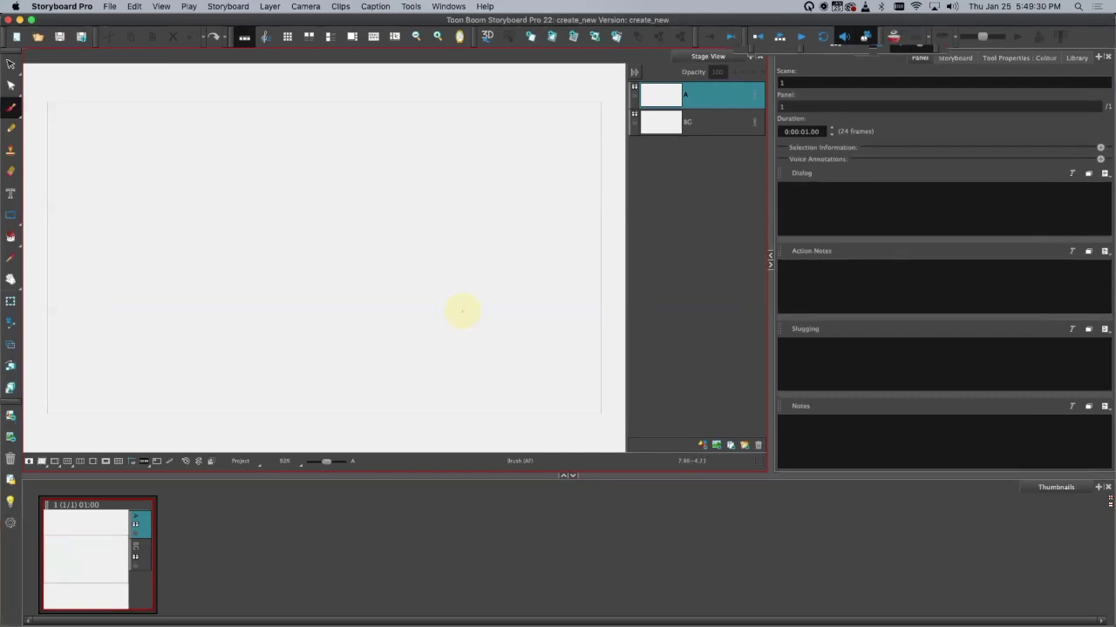
{"action": "left_click", "coordinate": [244, 40]}
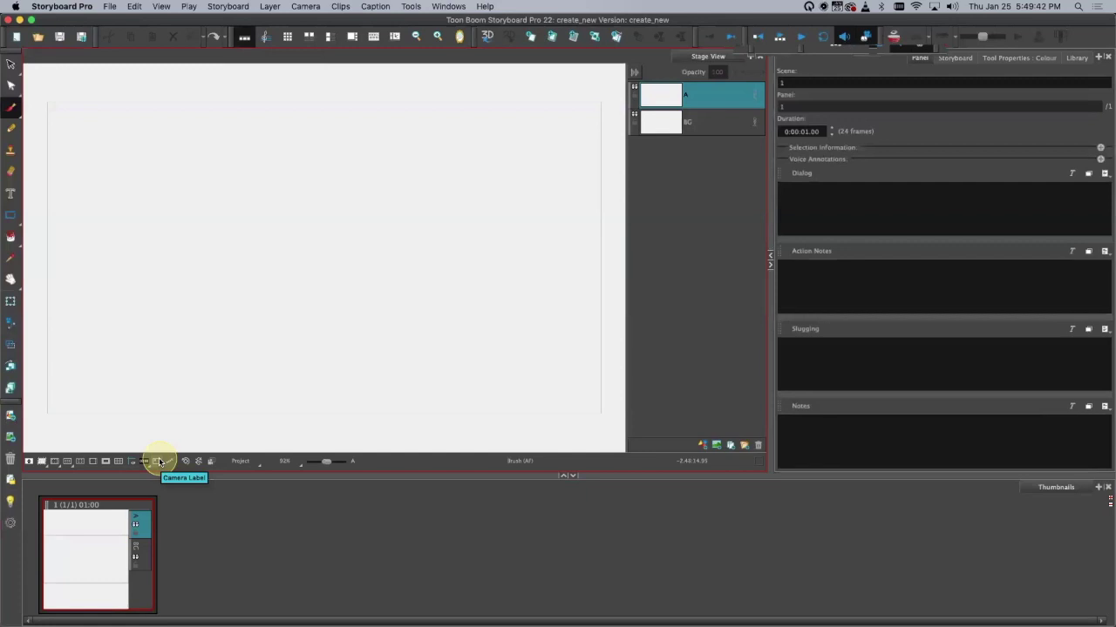
Step: Switch the focus back and forth between the Thumbnails view and the Stage View
{"action": "left_click", "coordinate": [142, 528]}
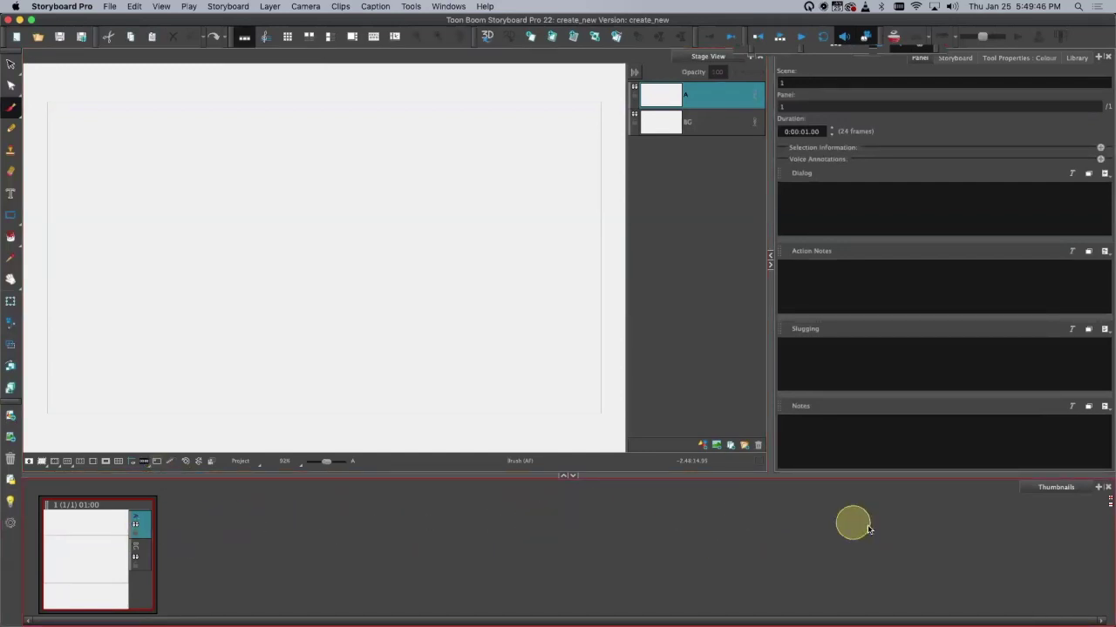
{"action": "left_click", "coordinate": [846, 479]}
{"action": "left_click", "coordinate": [364, 407]}
{"action": "left_click", "coordinate": [104, 492]}
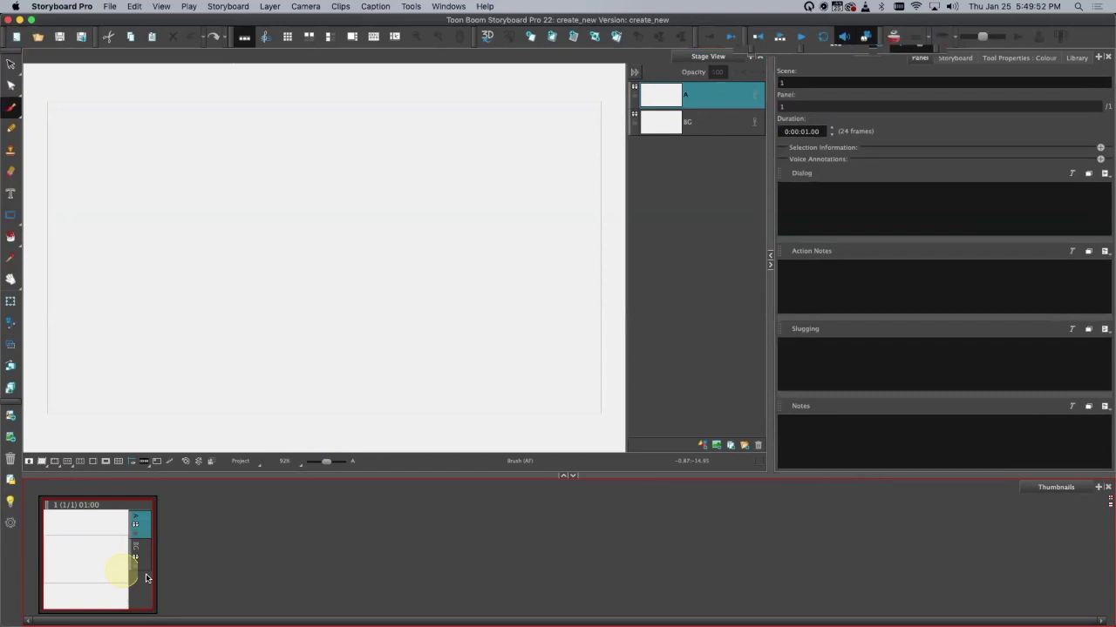
{"action": "left_click", "coordinate": [300, 399]}
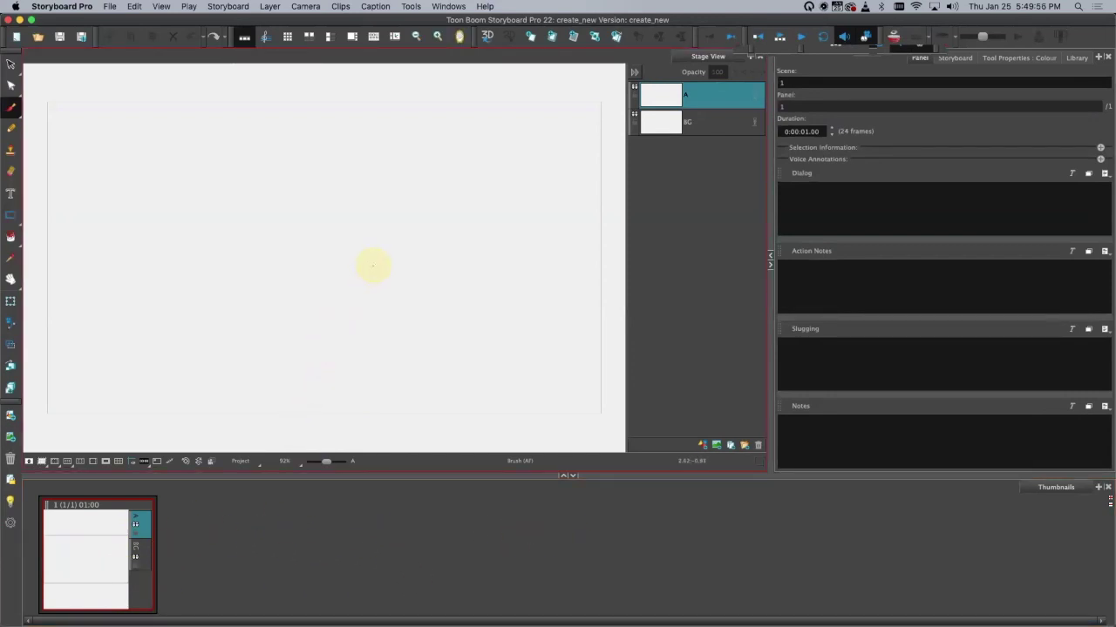
Step: Switch to the Pitch Mode workspace and slightly widen its drawing area by narrowing the captions column
{"action": "left_click", "coordinate": [270, 37]}
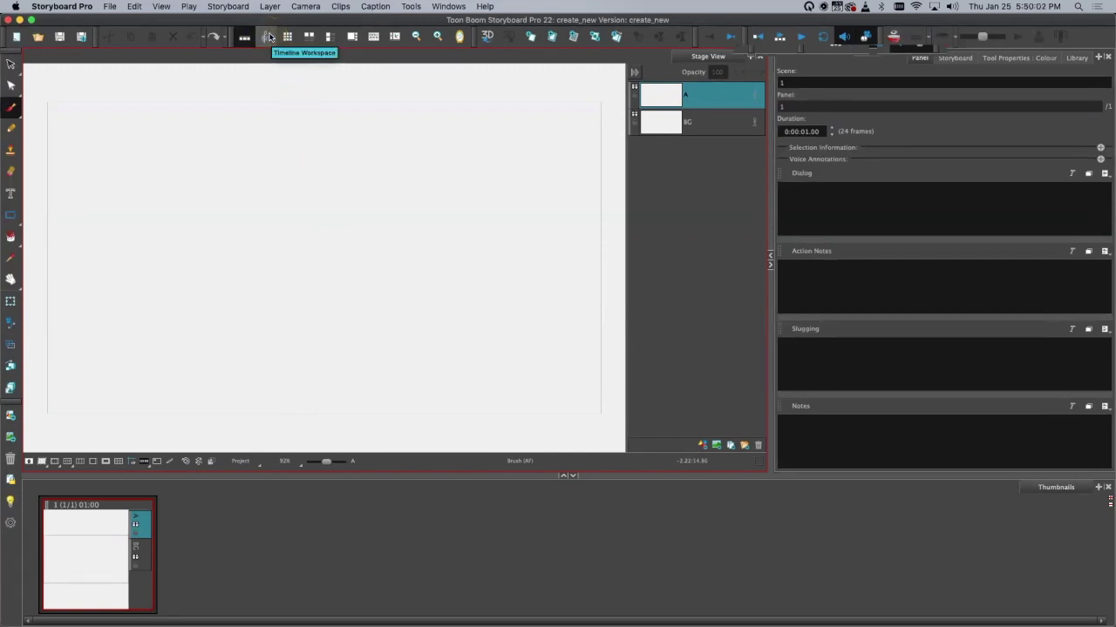
{"action": "left_click", "coordinate": [267, 37]}
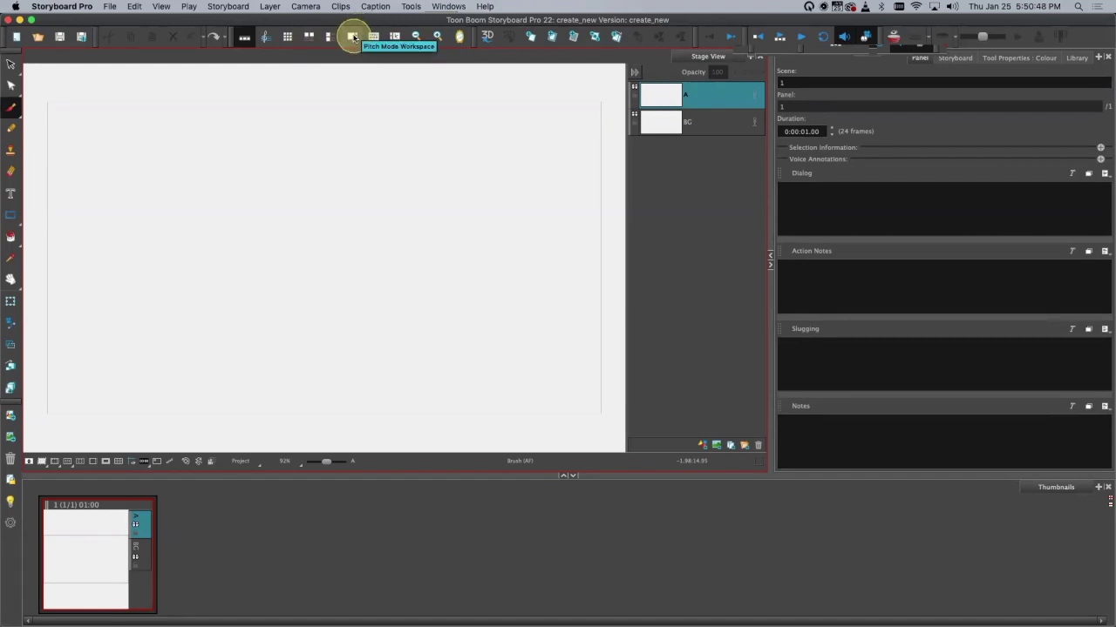
{"action": "left_click", "coordinate": [352, 37]}
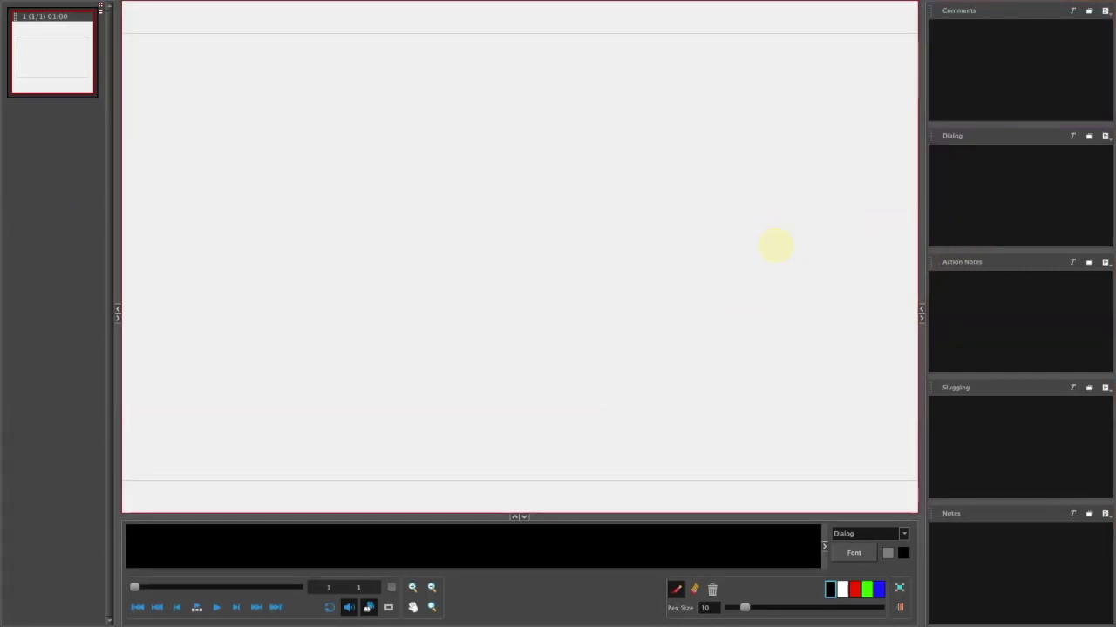
{"action": "left_click_drag", "start_coordinate": [923, 287], "coordinate": [948, 297]}
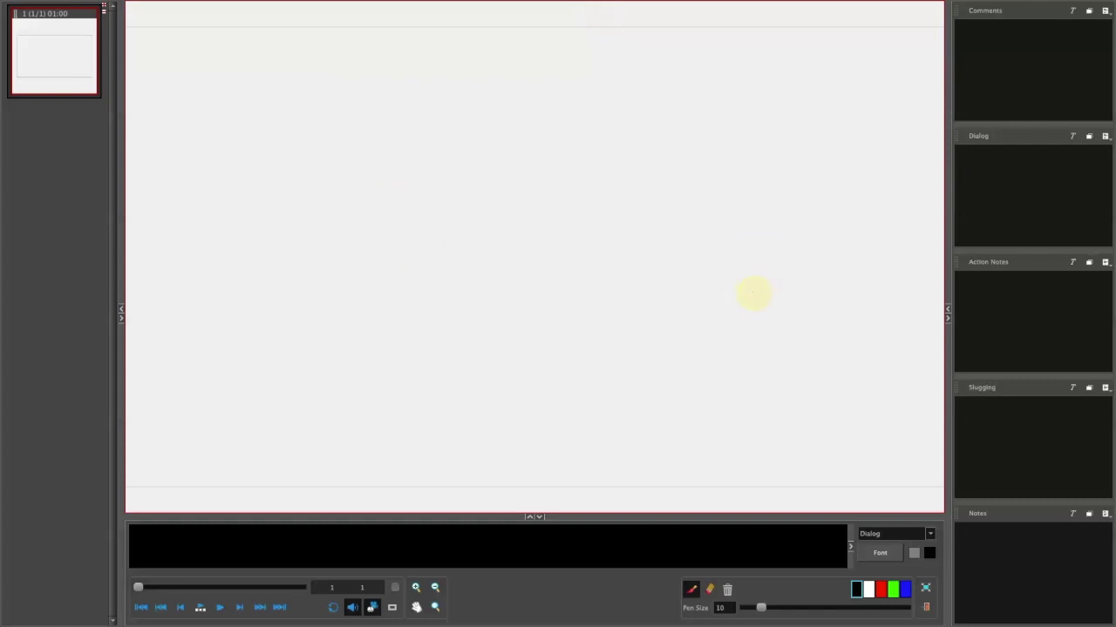
{"action": "left_click", "coordinate": [584, 145]}
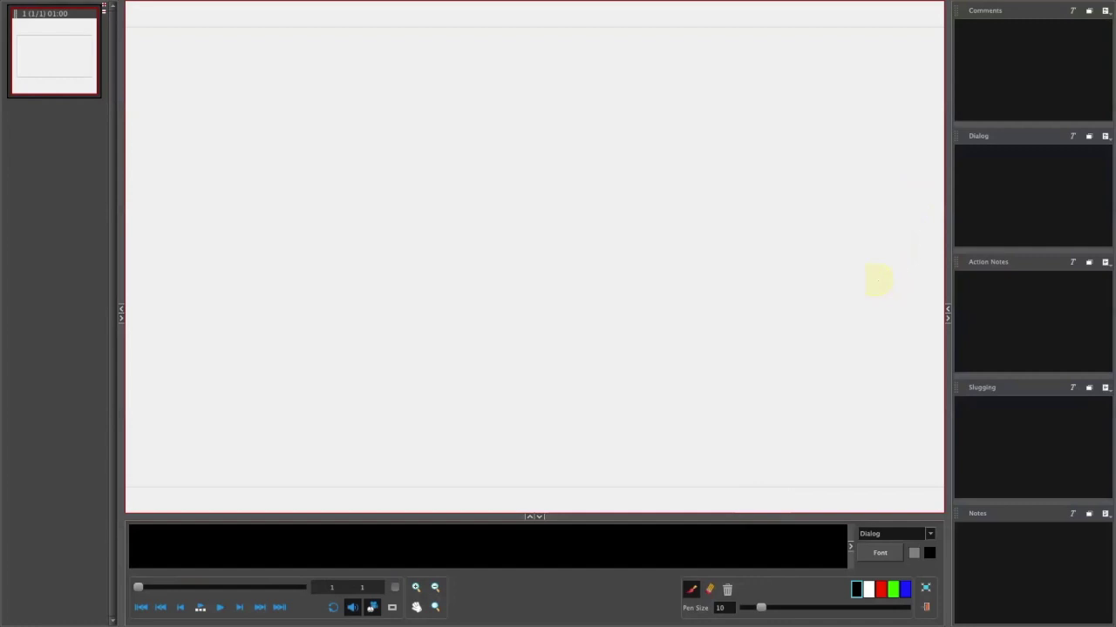
Step: Leave Pitch Mode by restoring the default workspace, and switch to the Timeline workspace
{"action": "mouse_move", "coordinate": [410, 5]}
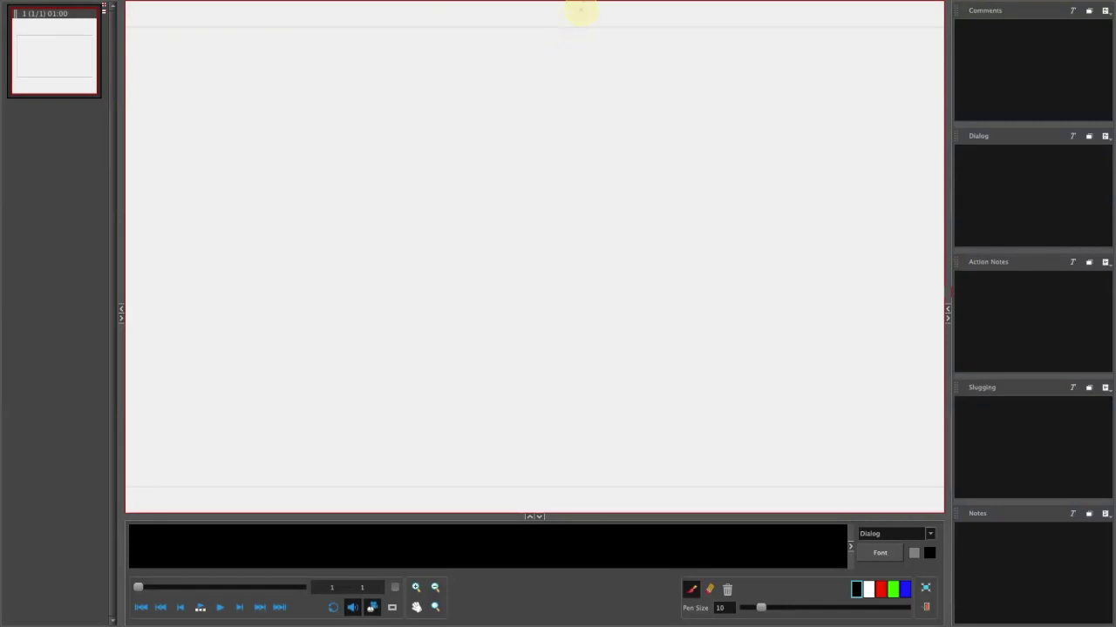
{"action": "mouse_move", "coordinate": [590, 7]}
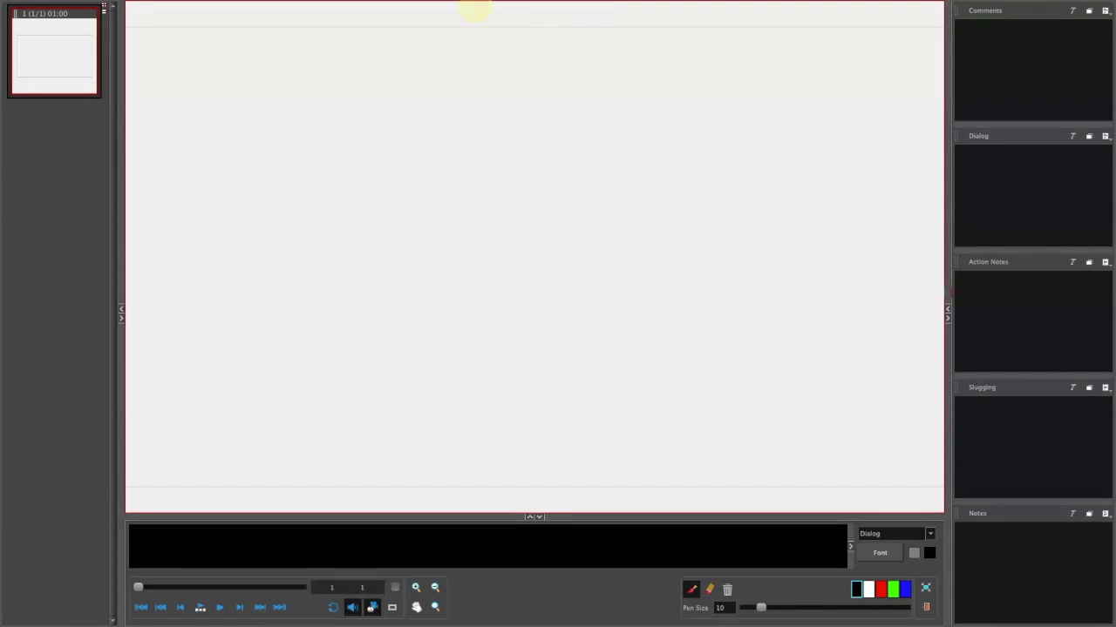
{"action": "mouse_move", "coordinate": [458, 3]}
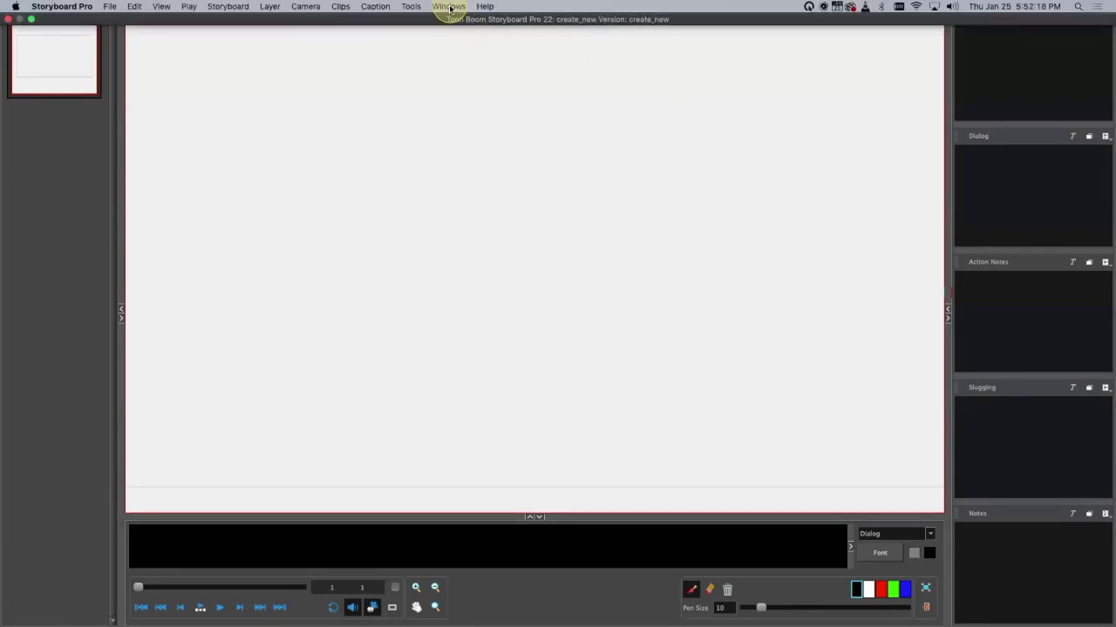
{"action": "left_click", "coordinate": [450, 7]}
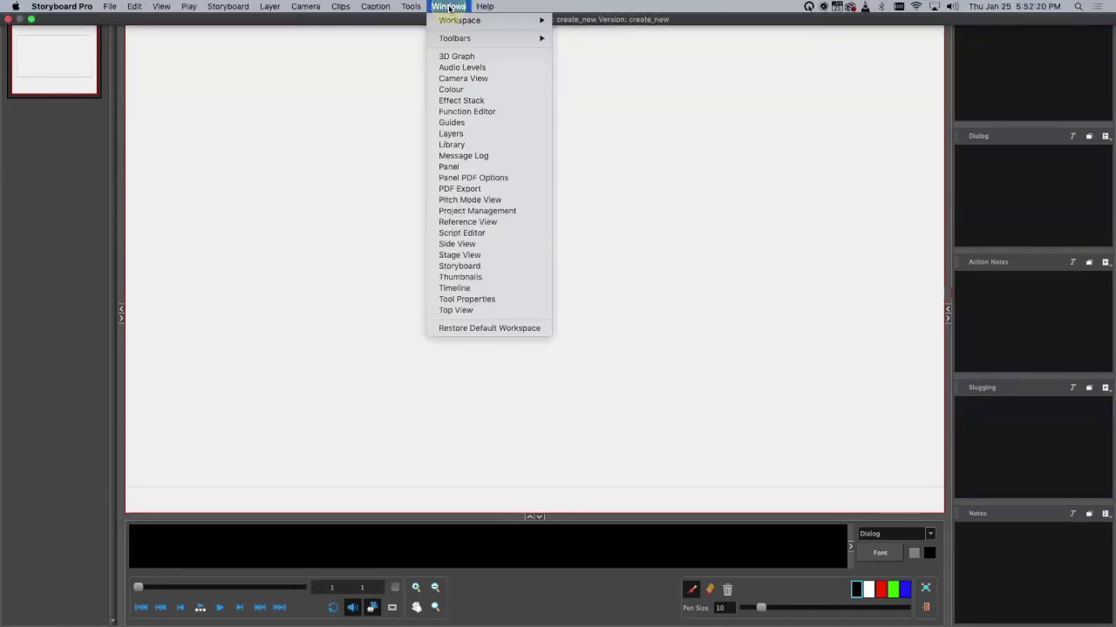
{"action": "left_click", "coordinate": [505, 329]}
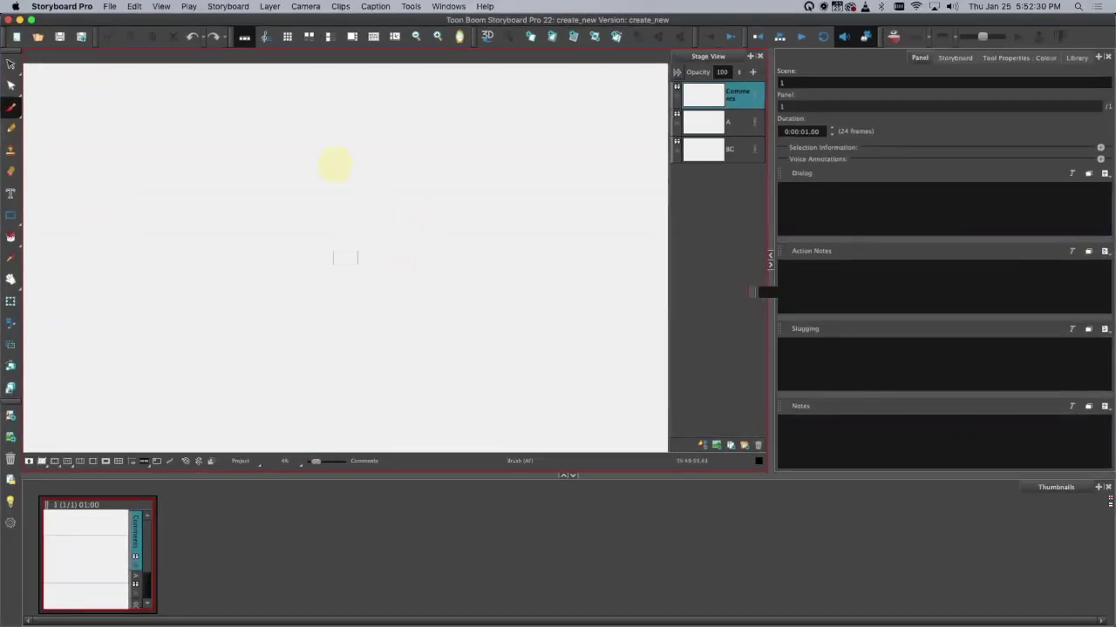
{"action": "left_click", "coordinate": [113, 598]}
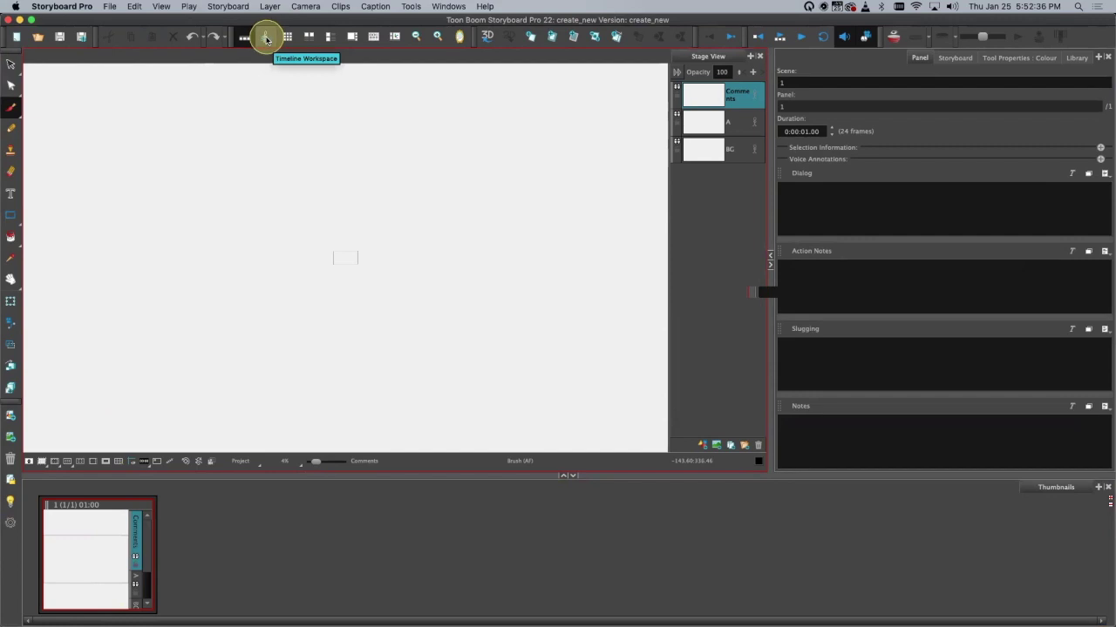
{"action": "left_click", "coordinate": [267, 39]}
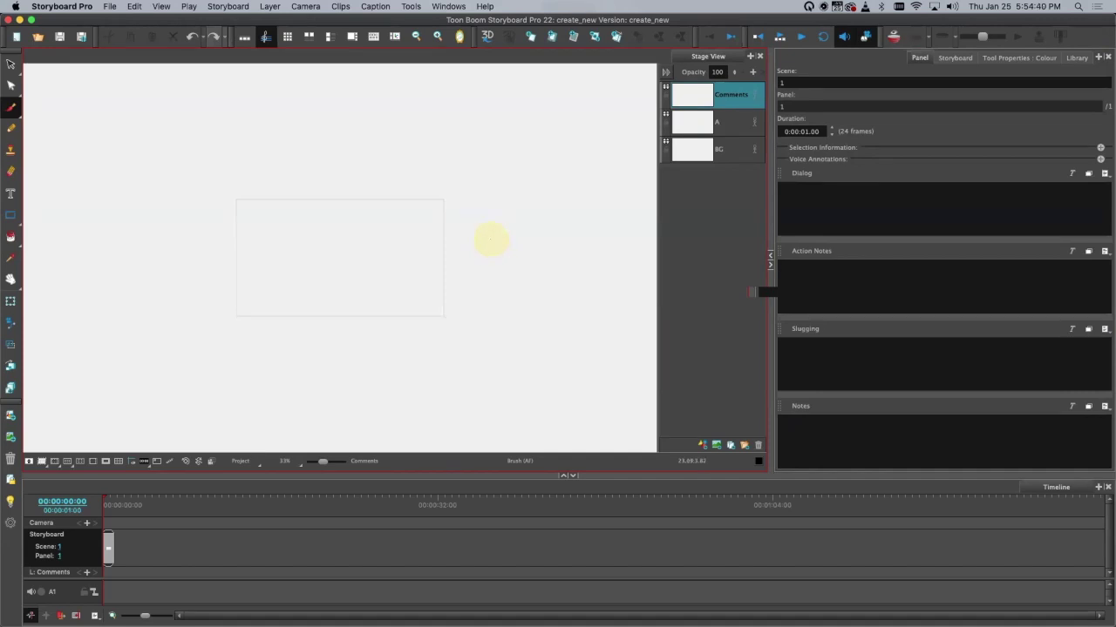
Step: Enable 3D to orbit the Stage View around the ground grid from several angles, and switch the scene back to 2D
{"action": "left_click", "coordinate": [488, 36]}
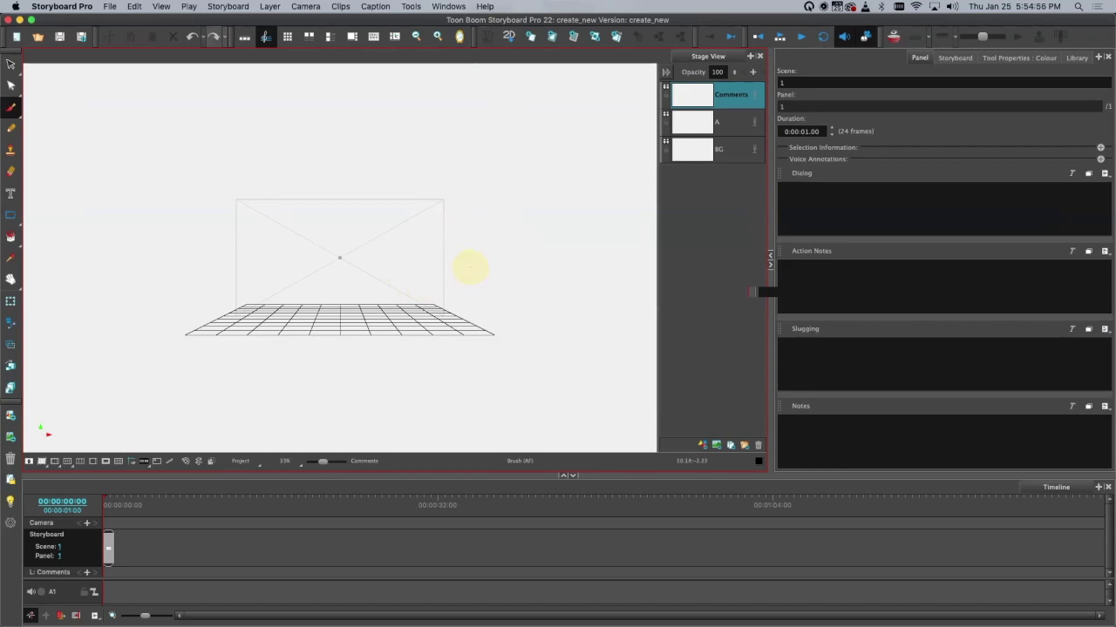
{"action": "left_click_drag", "start_coordinate": [464, 275], "coordinate": [492, 289]}
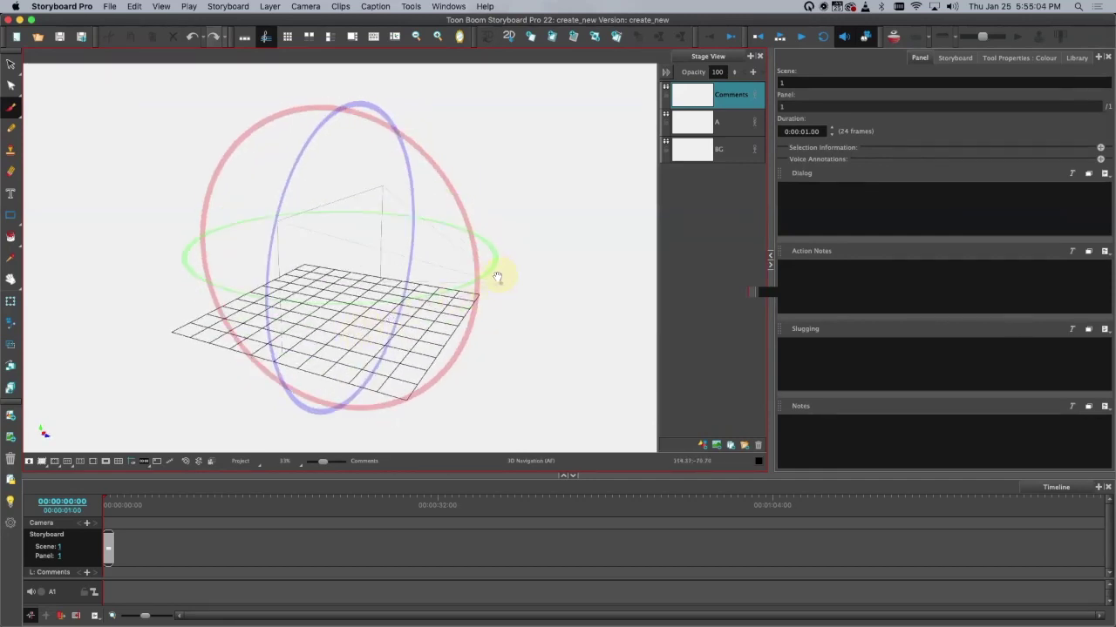
{"action": "left_click_drag", "start_coordinate": [535, 302], "coordinate": [424, 242]}
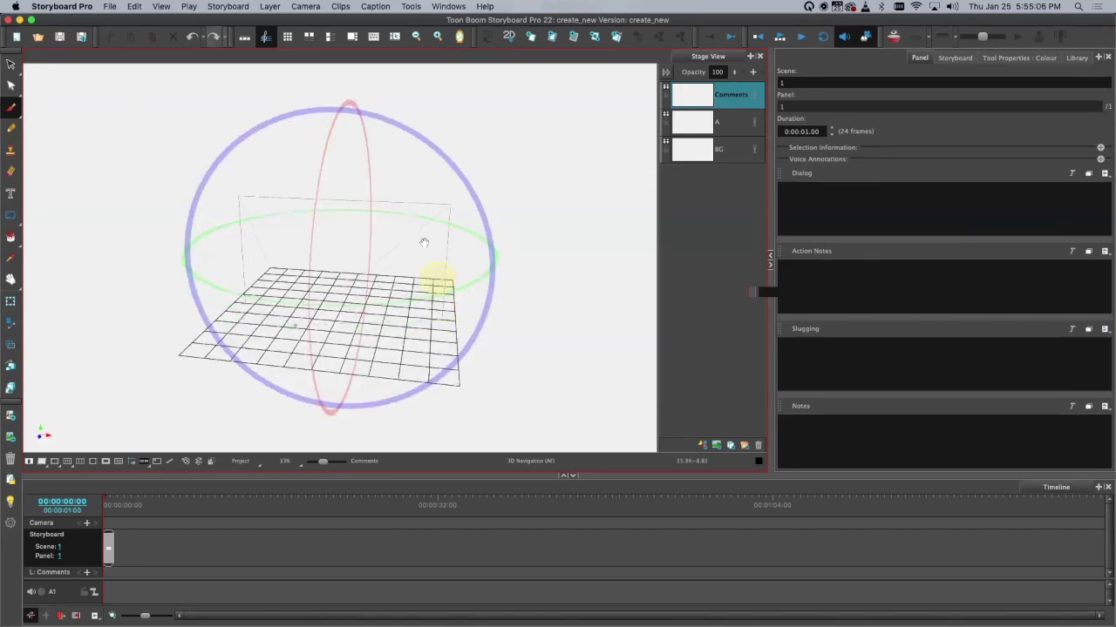
{"action": "left_click_drag", "start_coordinate": [459, 373], "coordinate": [528, 356]}
{"action": "left_click_drag", "start_coordinate": [456, 291], "coordinate": [523, 339]}
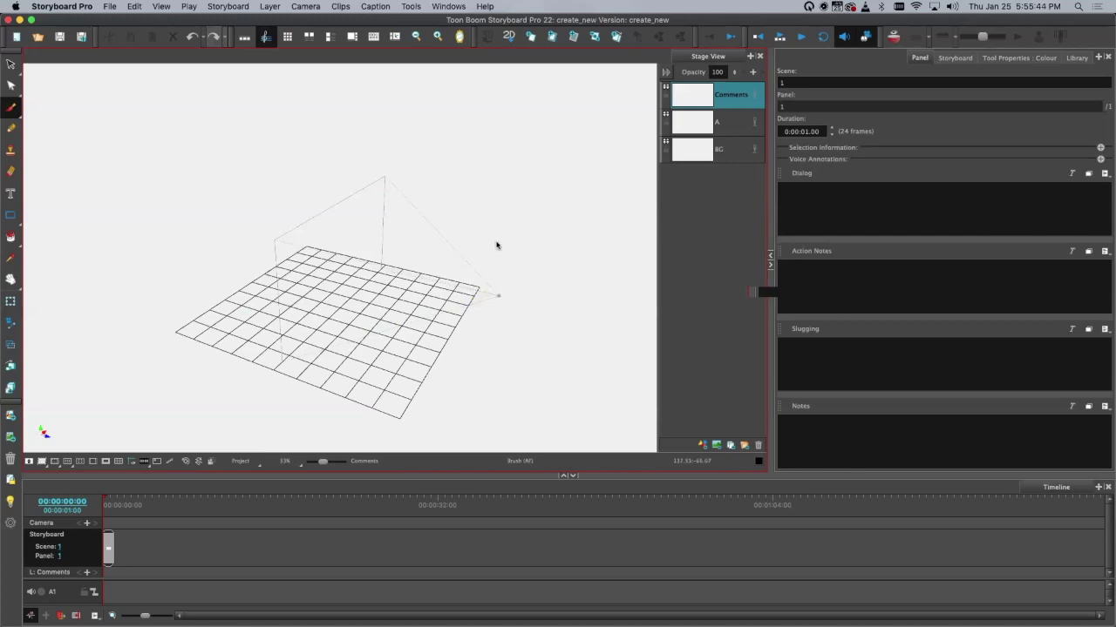
{"action": "left_click_drag", "start_coordinate": [511, 268], "coordinate": [478, 275]}
{"action": "left_click_drag", "start_coordinate": [513, 271], "coordinate": [488, 274]}
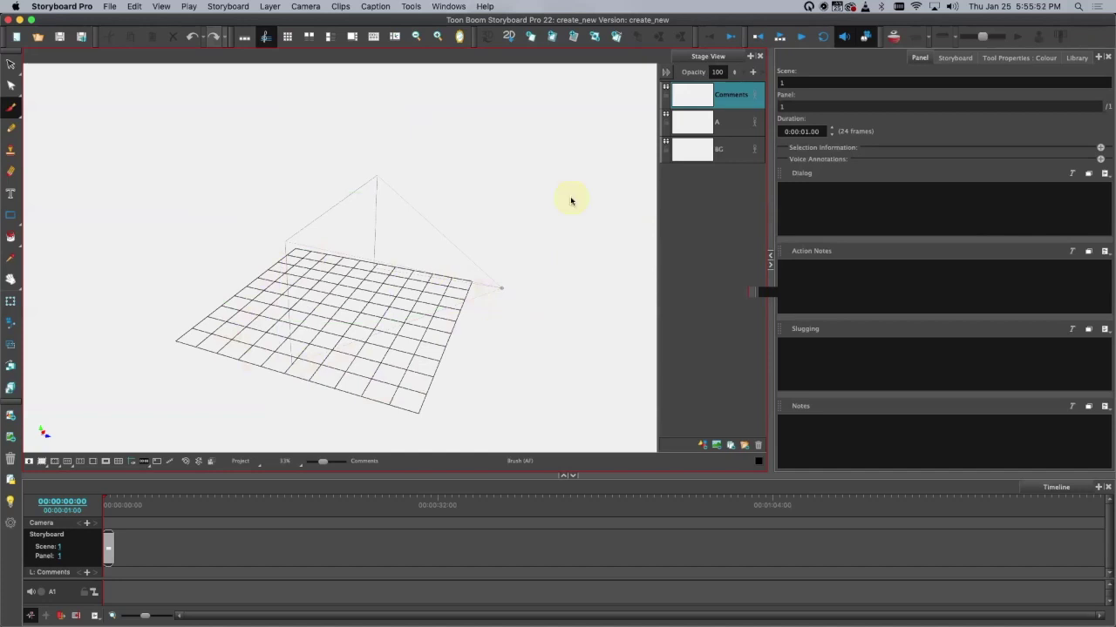
{"action": "mouse_move", "coordinate": [571, 211]}
{"action": "left_mouse_down"}
{"action": "mouse_move", "coordinate": [543, 229]}
{"action": "mouse_move", "coordinate": [488, 214]}
{"action": "mouse_move", "coordinate": [527, 217]}
{"action": "left_mouse_up"}
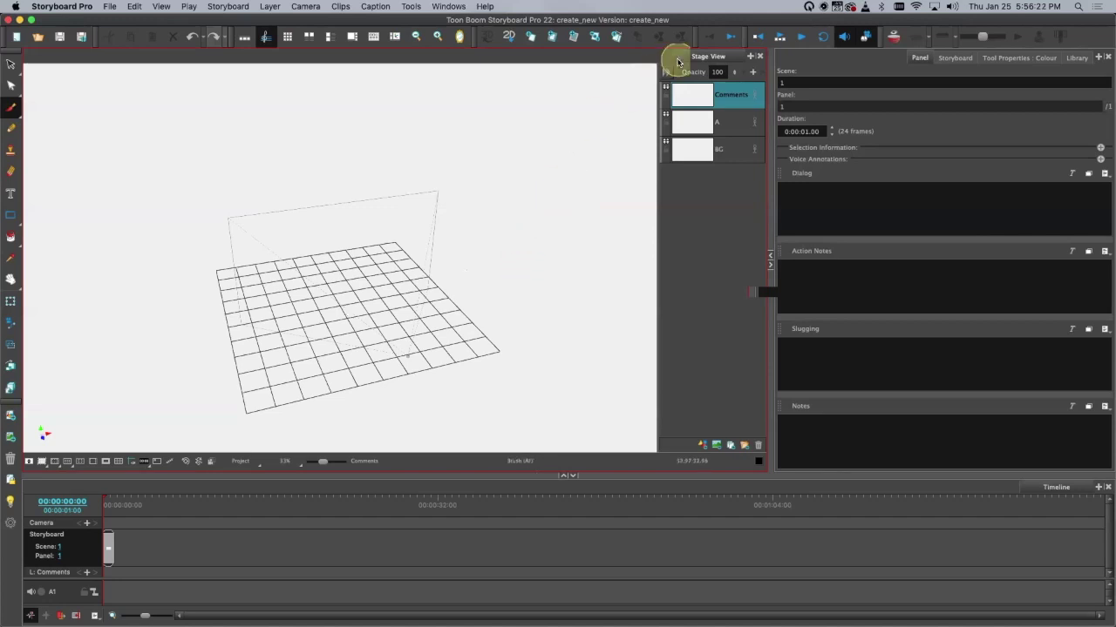
{"action": "left_click", "coordinate": [508, 37]}
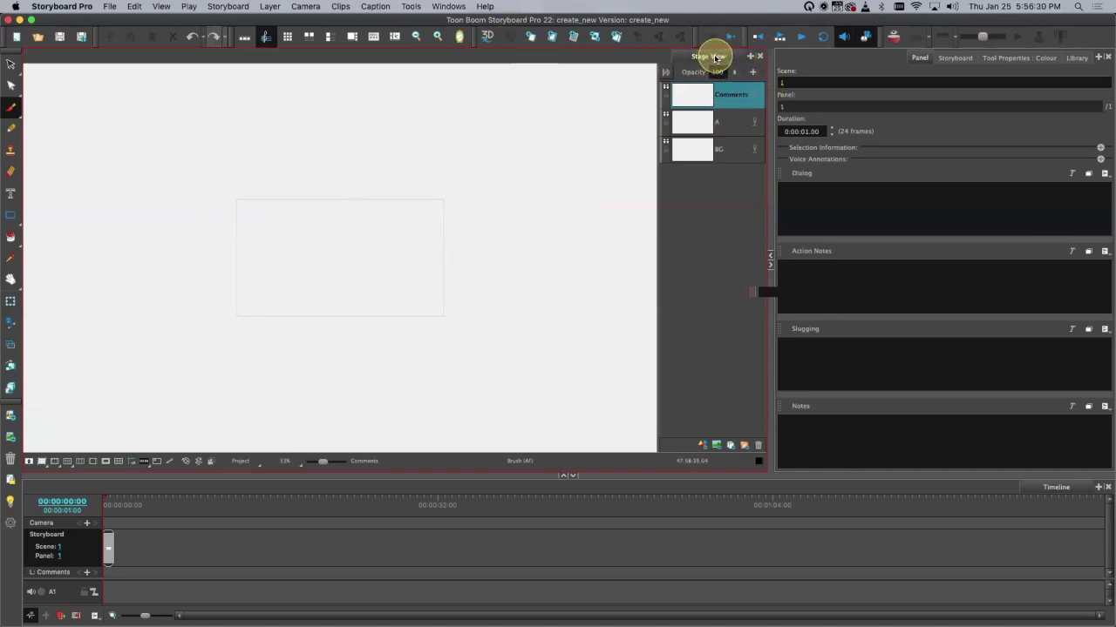
Step: Close the Stage View and bring it back by restoring the default workspace
{"action": "left_click", "coordinate": [760, 57]}
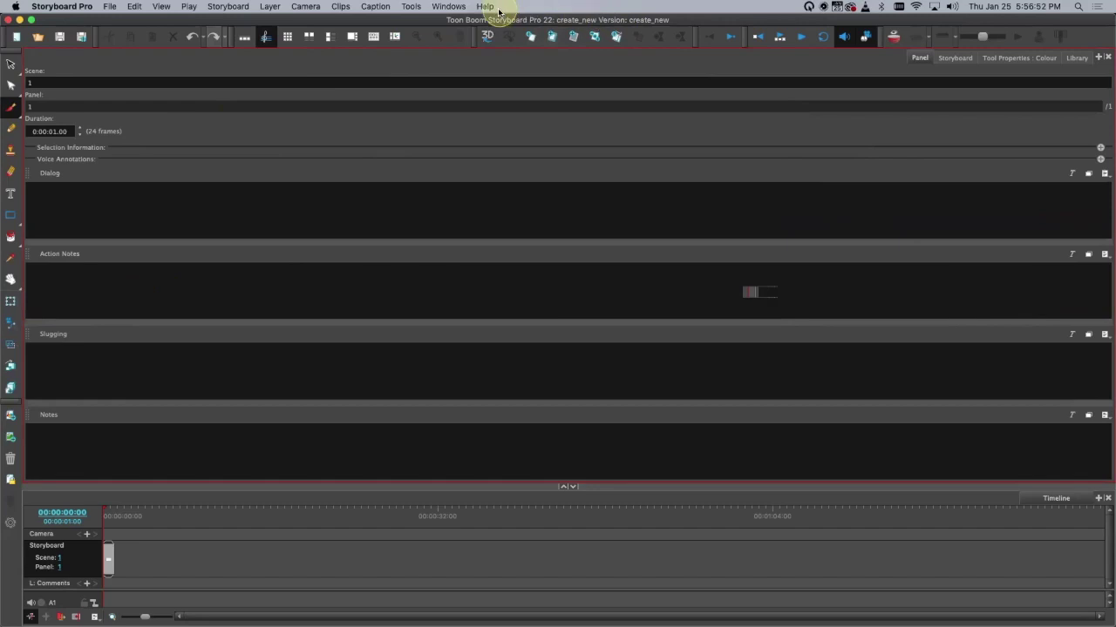
{"action": "left_click", "coordinate": [448, 6]}
{"action": "left_click", "coordinate": [485, 328]}
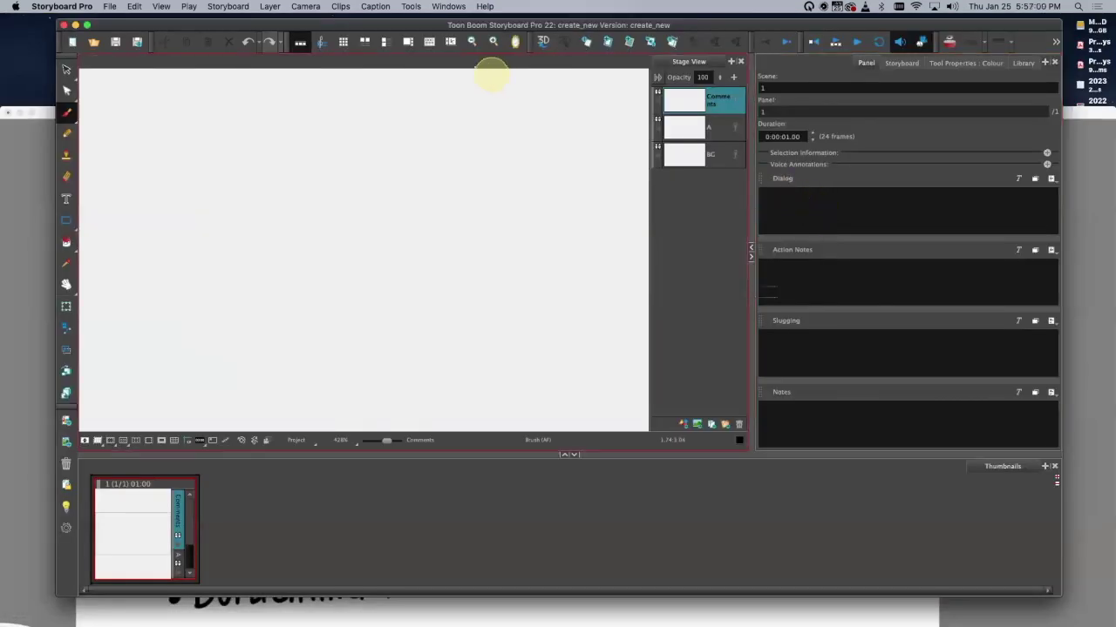
Step: Switch to the Timeline workspace and add a Camera View alongside the Stage View
{"action": "left_click", "coordinate": [320, 41]}
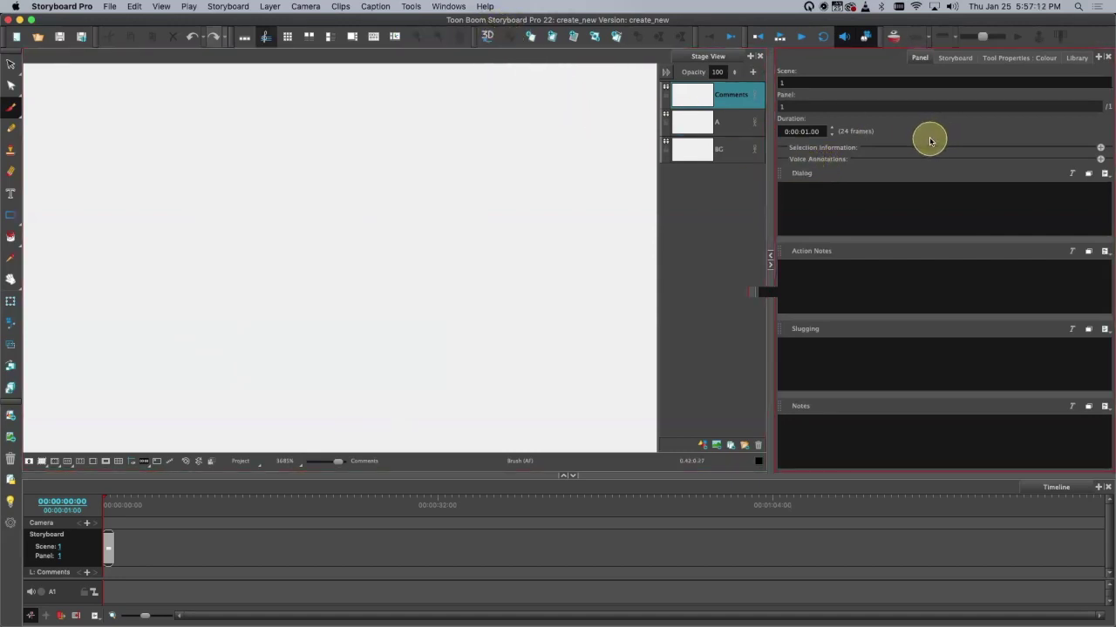
{"action": "left_click", "coordinate": [750, 57]}
{"action": "left_click", "coordinate": [775, 127]}
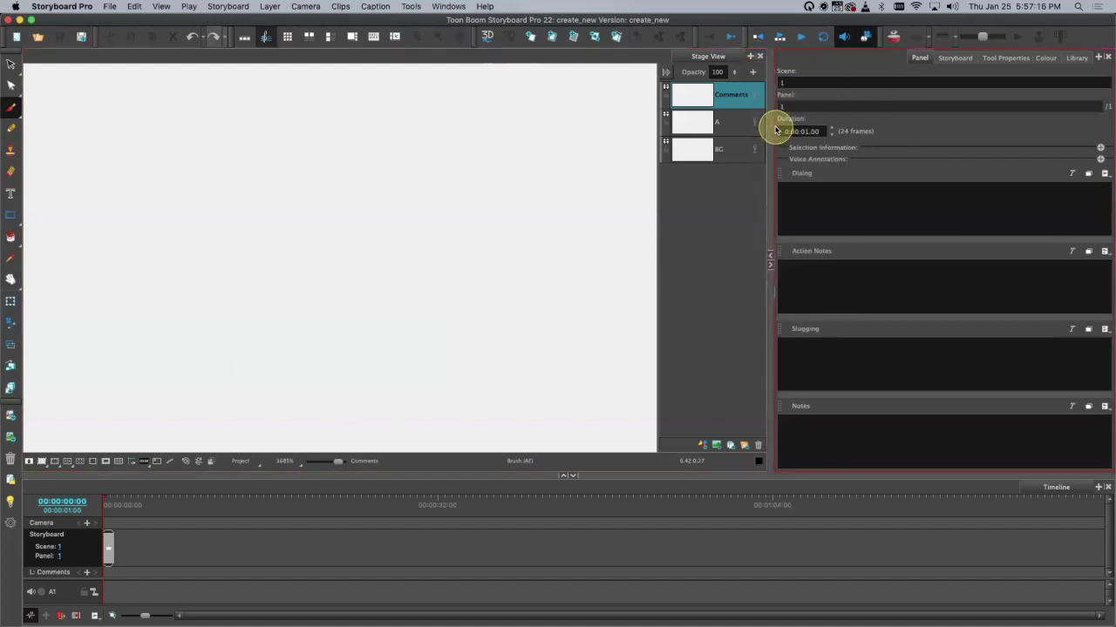
{"action": "left_click", "coordinate": [751, 56]}
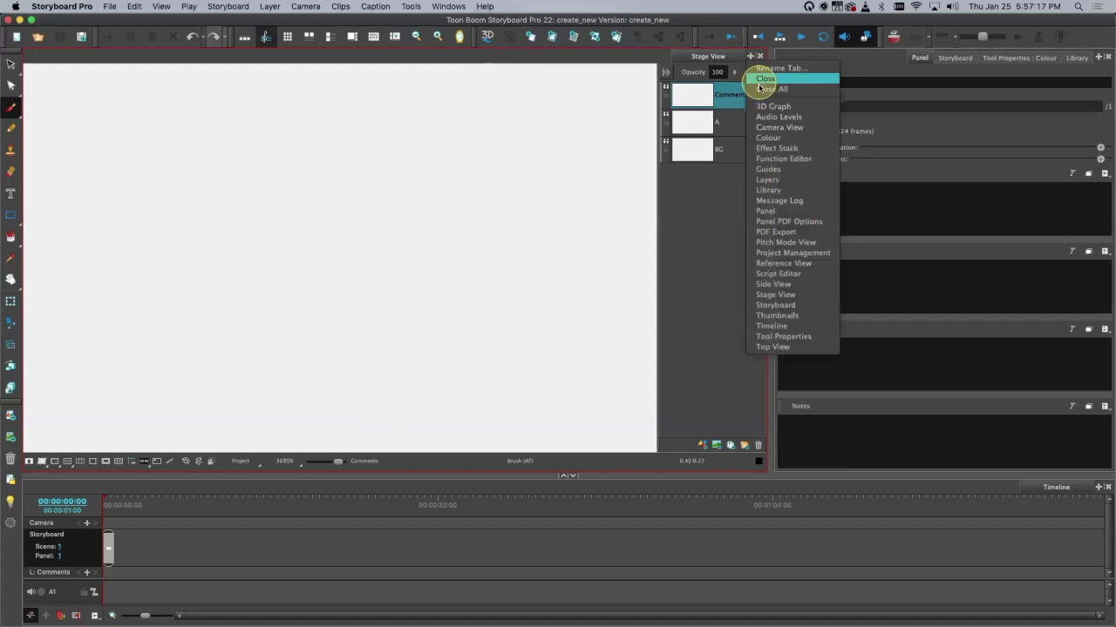
{"action": "left_click", "coordinate": [780, 122]}
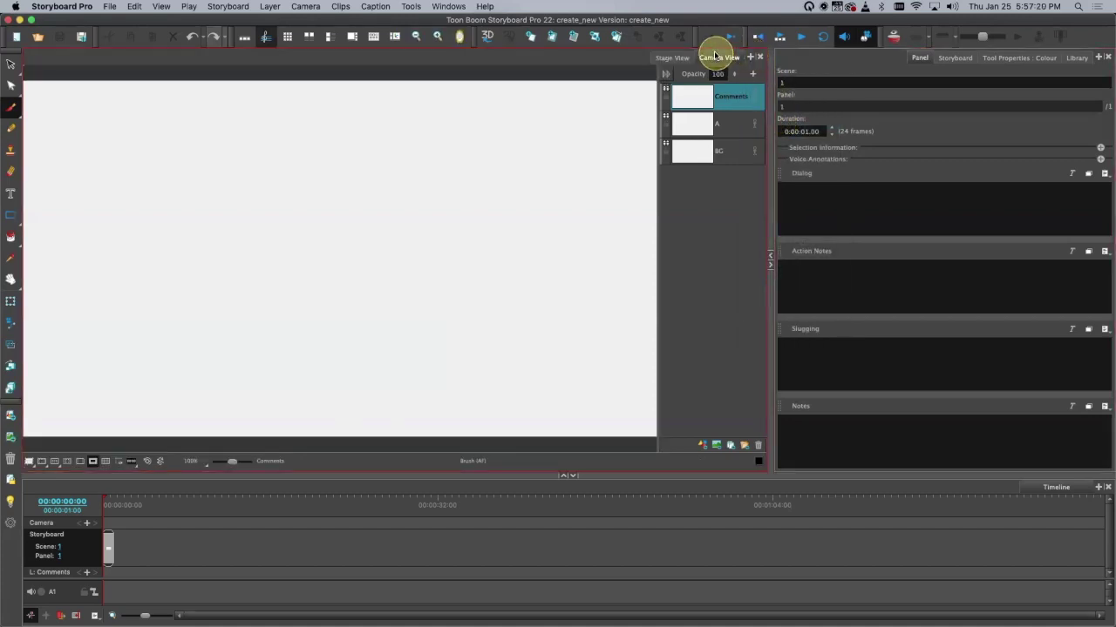
Step: Close the Stage View and keep the Camera View as the only drawing view in that area
{"action": "left_click", "coordinate": [678, 58]}
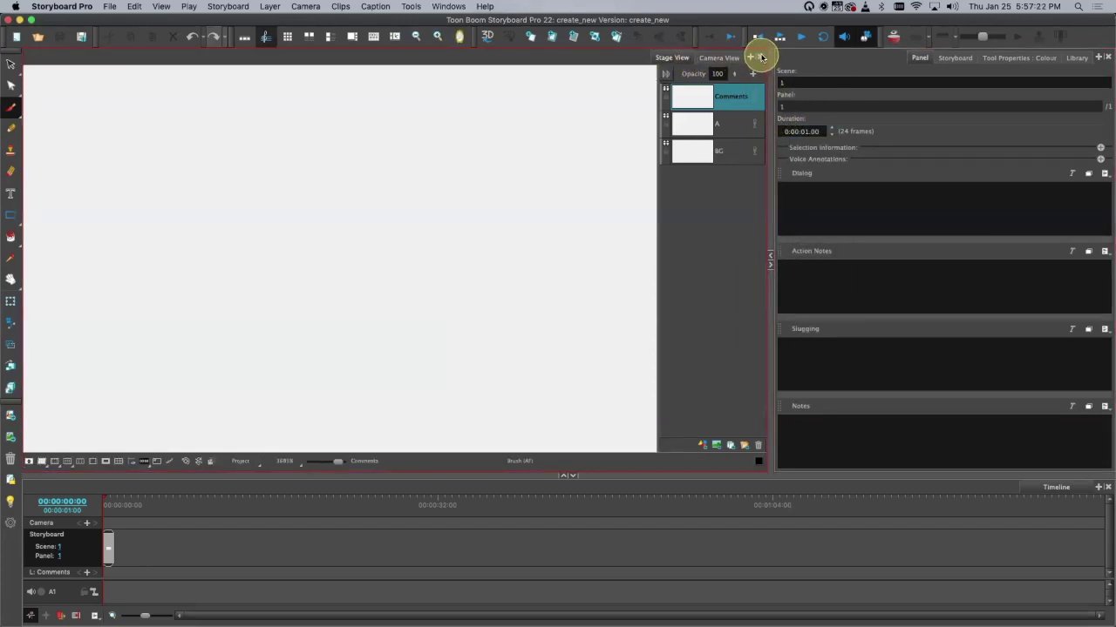
{"action": "left_click", "coordinate": [759, 57]}
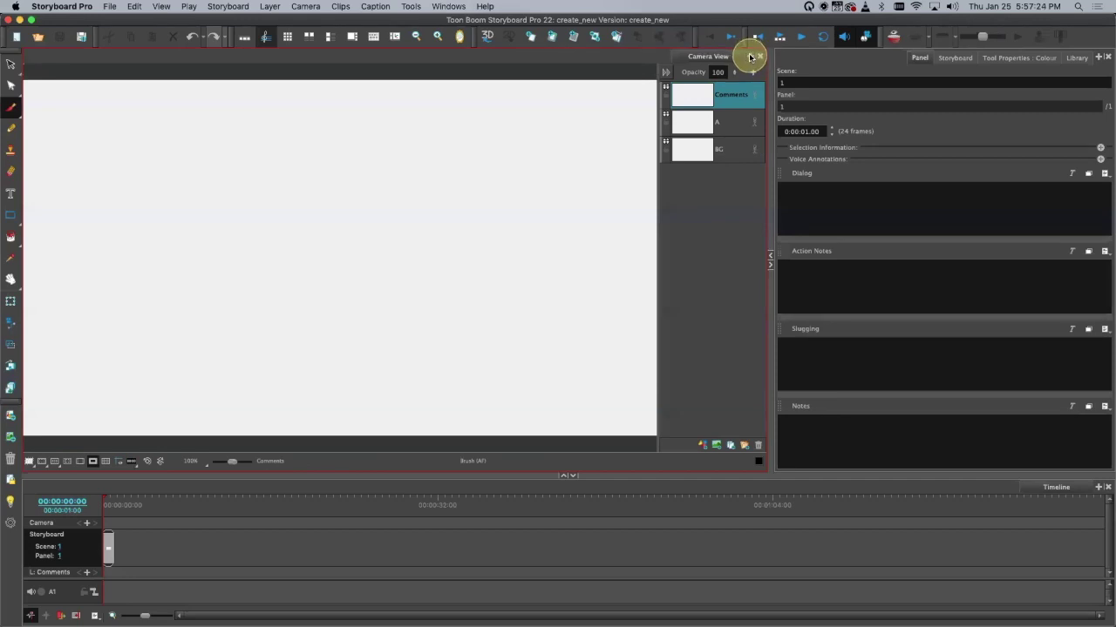
{"action": "left_click", "coordinate": [749, 58]}
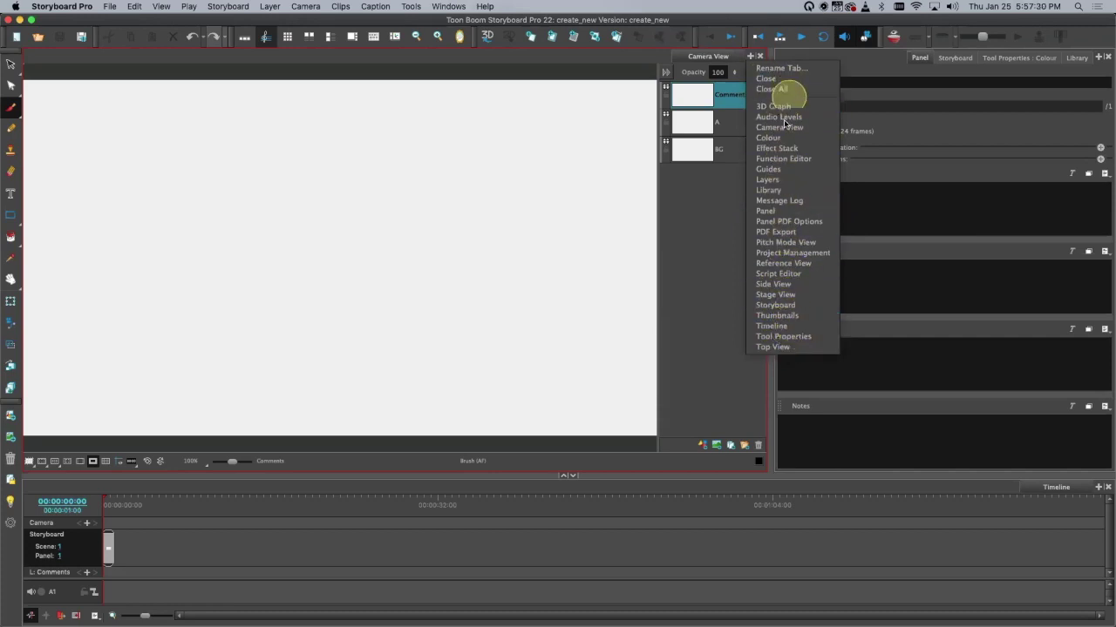
{"action": "left_click", "coordinate": [547, 62]}
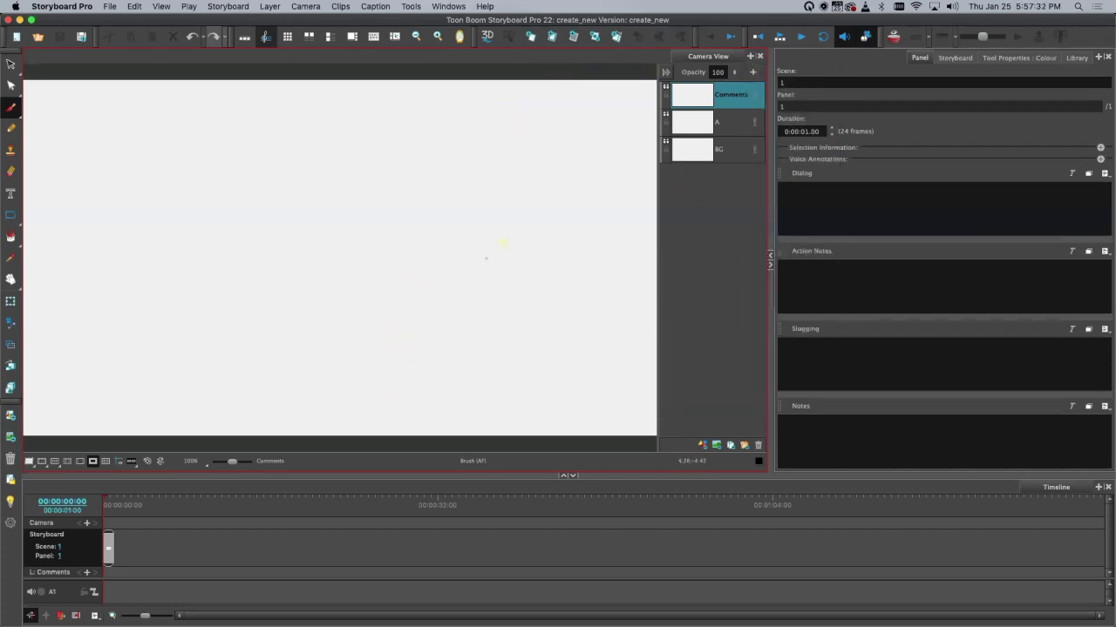
Step: Zoom out in the Camera View and turn the mask around the camera frame off and back on
{"action": "key", "text": "1"}
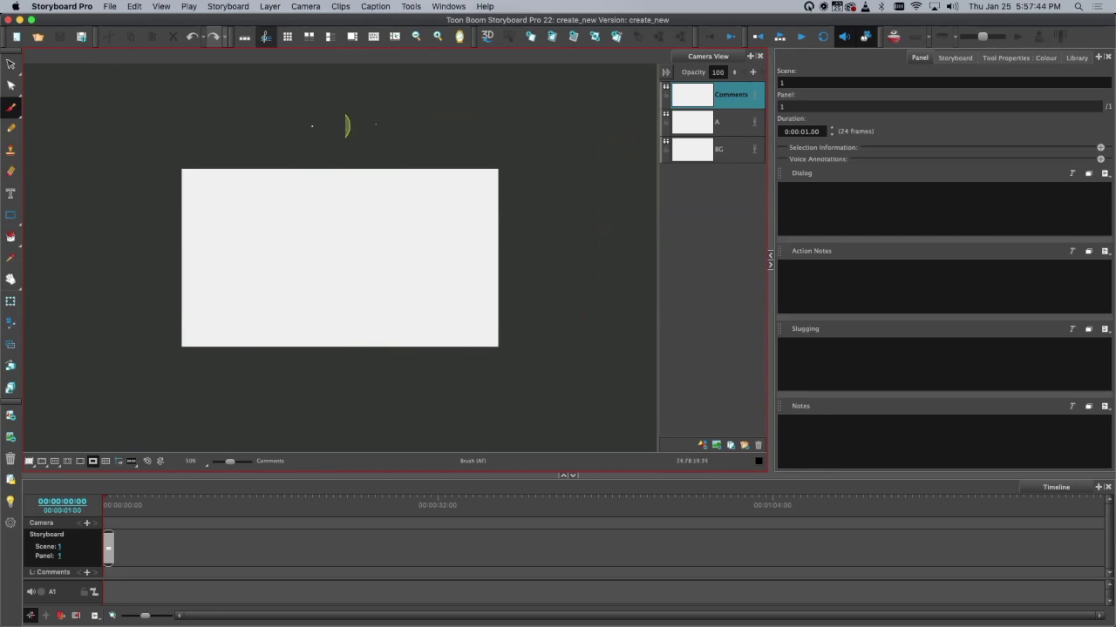
{"action": "left_click", "coordinate": [91, 464]}
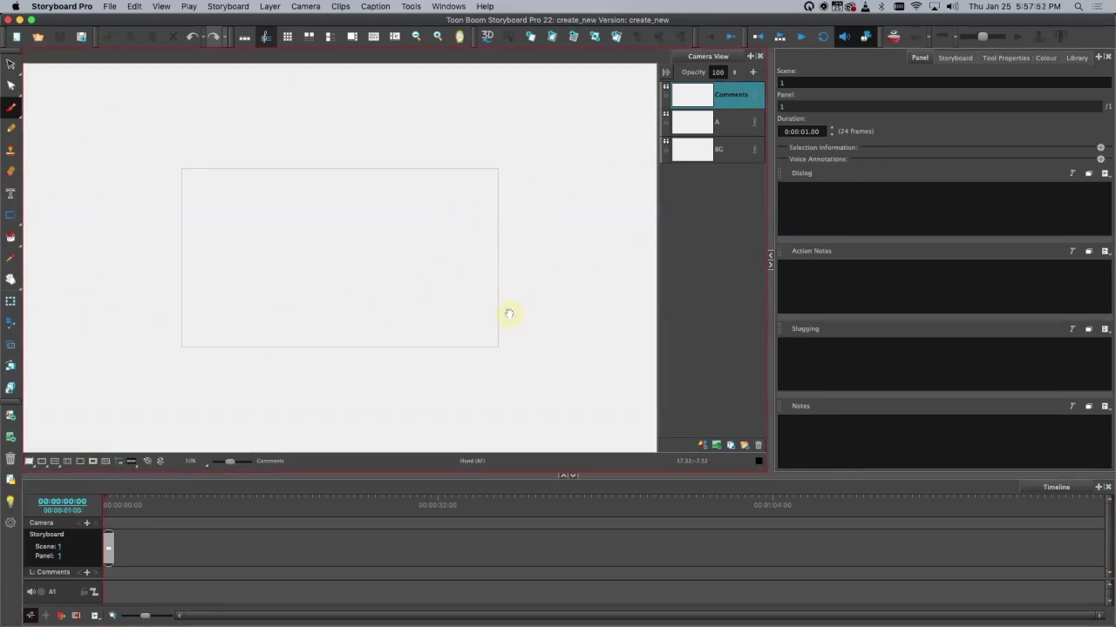
{"action": "left_click_drag", "start_coordinate": [509, 314], "coordinate": [506, 316]}
{"action": "scroll", "coordinate": [514, 289], "scroll_direction": "down", "scroll_amount": 3}
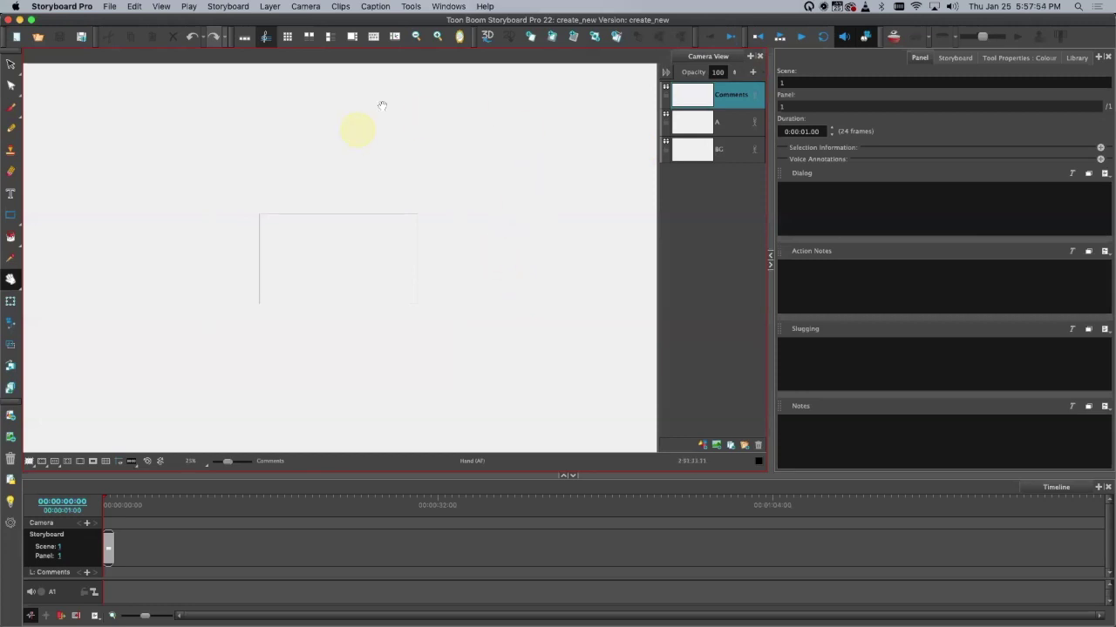
{"action": "left_click", "coordinate": [93, 461]}
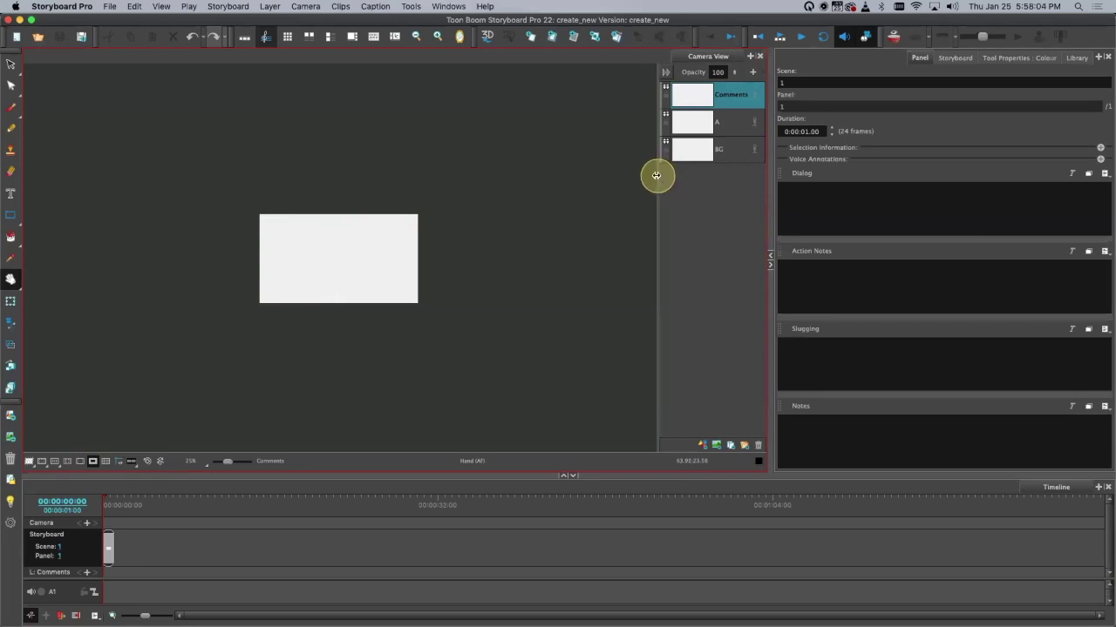
{"action": "scroll", "coordinate": [431, 214], "scroll_direction": "up", "scroll_amount": 3}
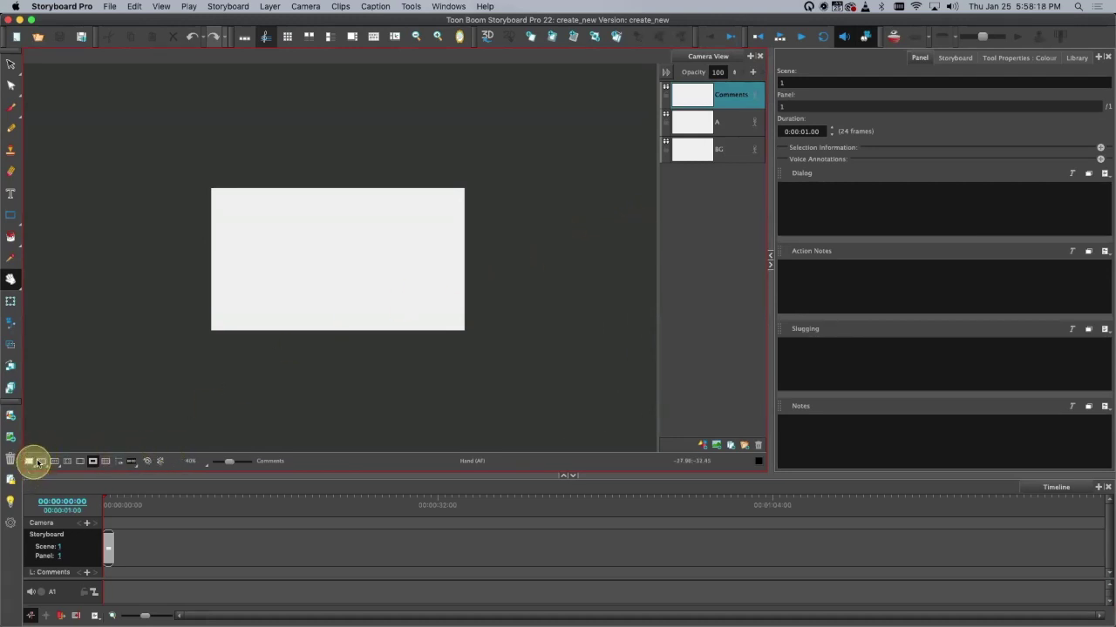
Step: Show the Proportion Grid over the camera frame and hide it again
{"action": "left_click", "coordinate": [107, 462]}
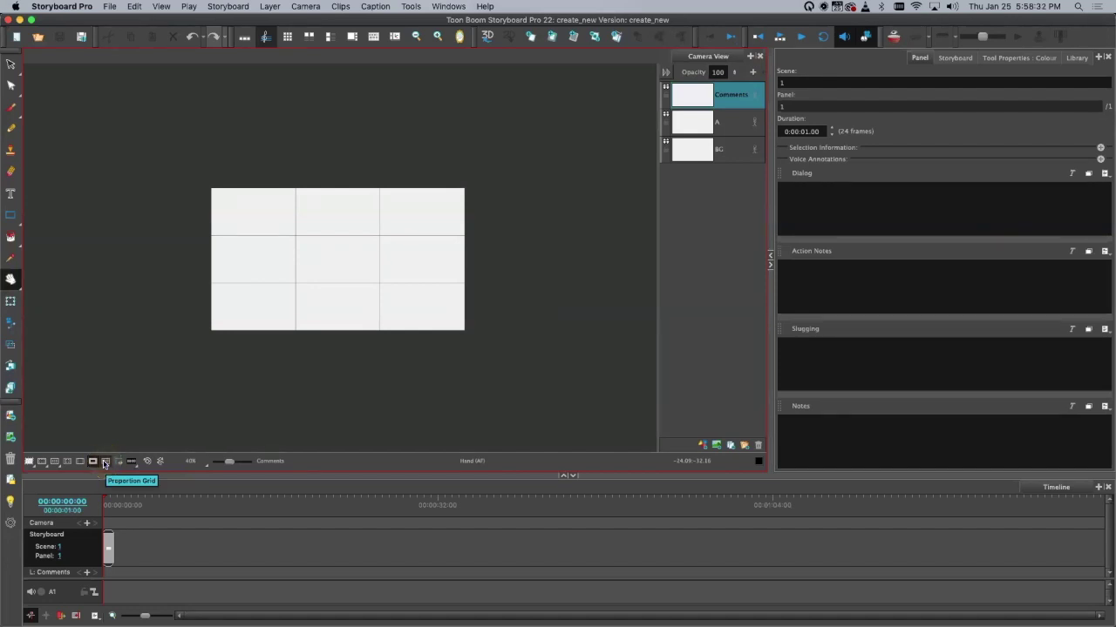
{"action": "left_click", "coordinate": [11, 277]}
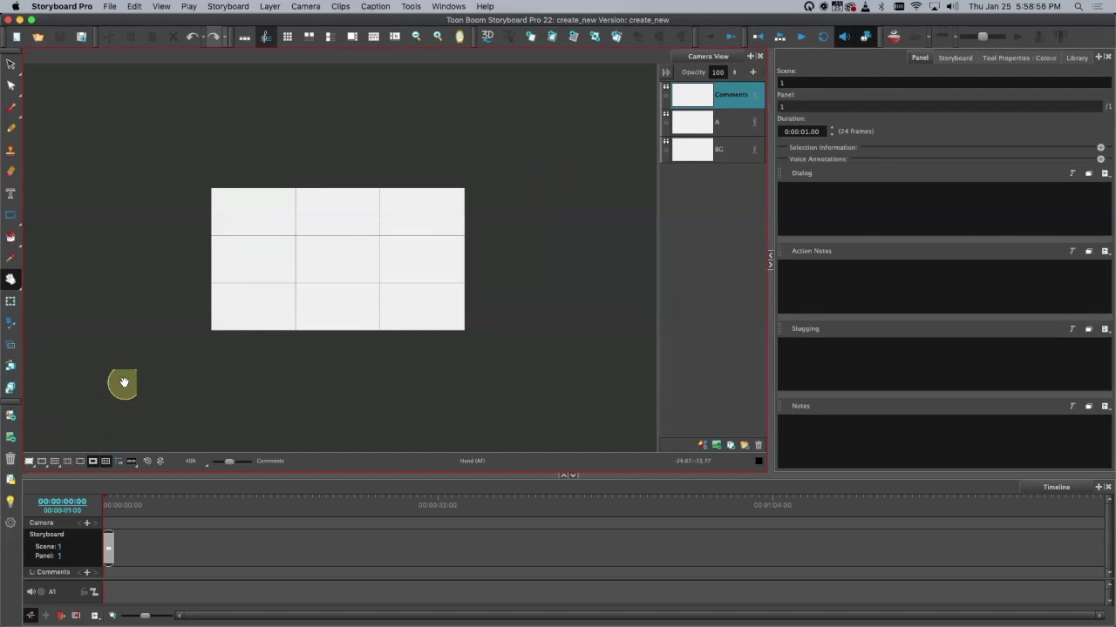
{"action": "left_click", "coordinate": [105, 461]}
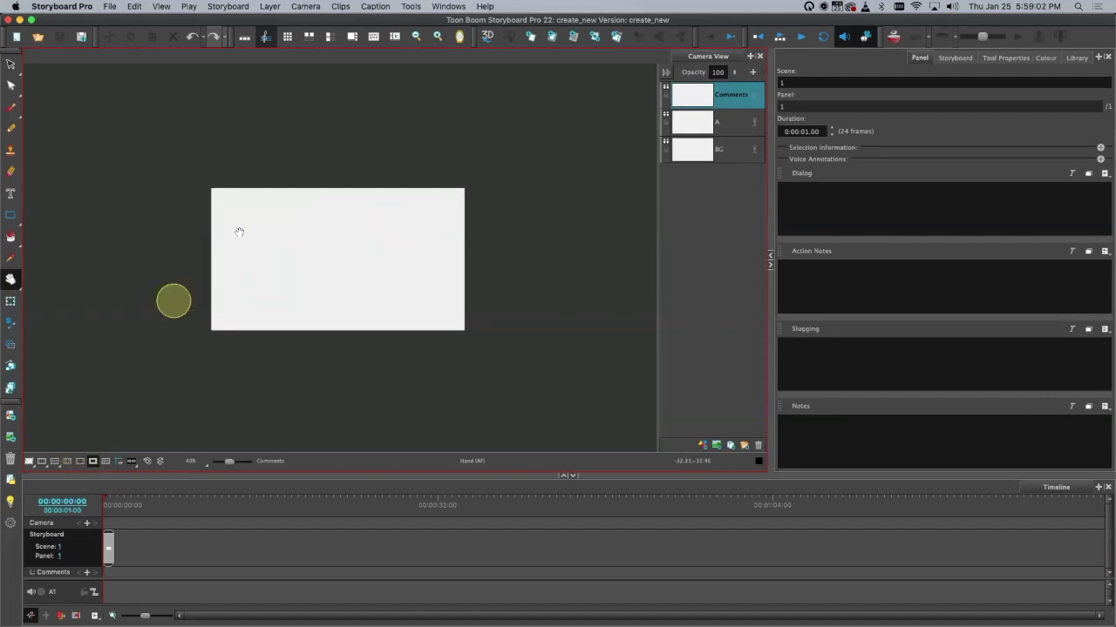
Step: Show and hide the 4:3 area guide and the 4:3 safe area guides, also toggling the camera mask off and on
{"action": "left_click", "coordinate": [78, 462]}
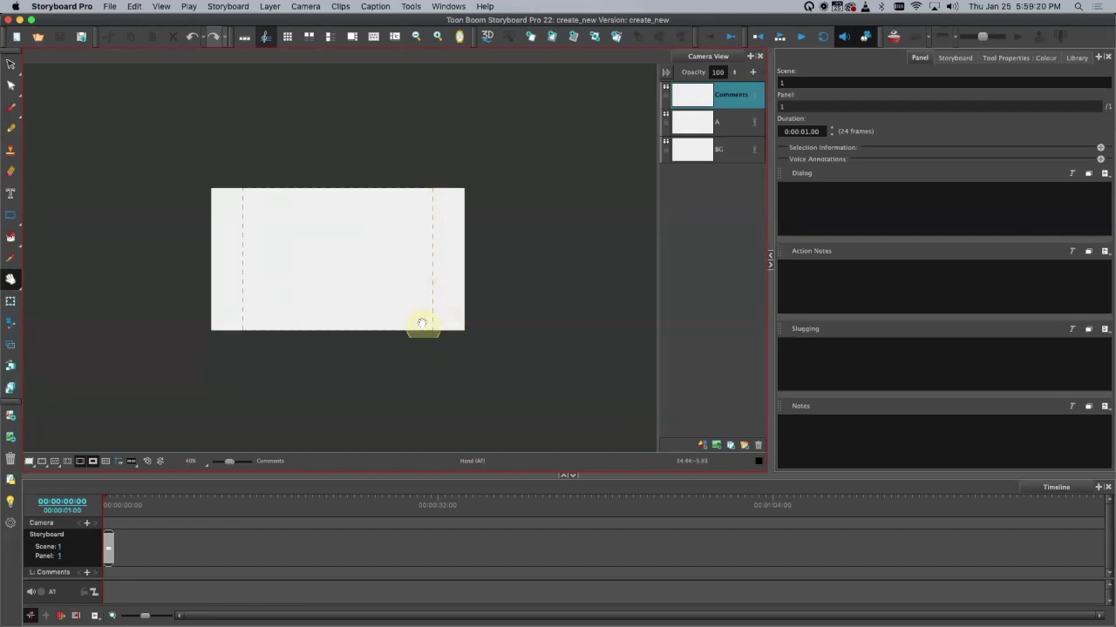
{"action": "left_click", "coordinate": [79, 463]}
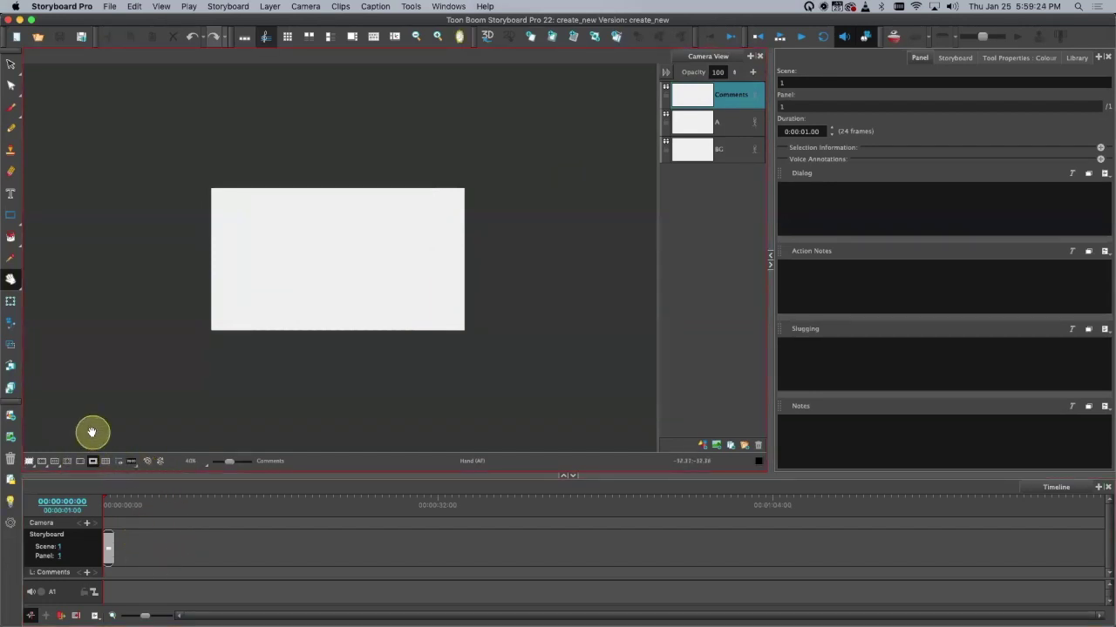
{"action": "left_click", "coordinate": [65, 463]}
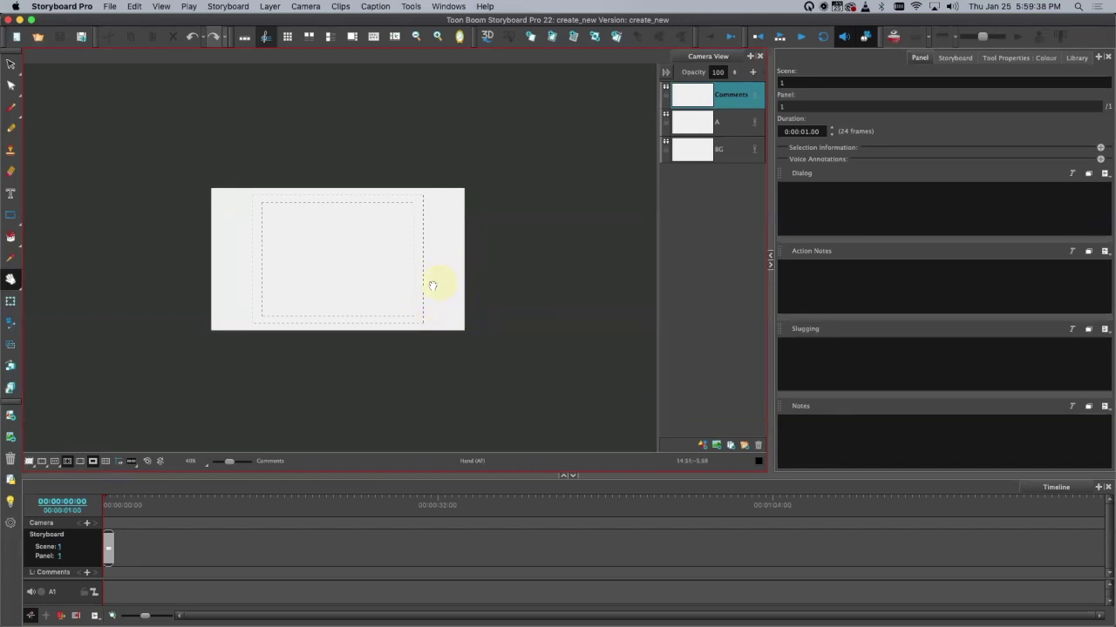
{"action": "left_click", "coordinate": [93, 461]}
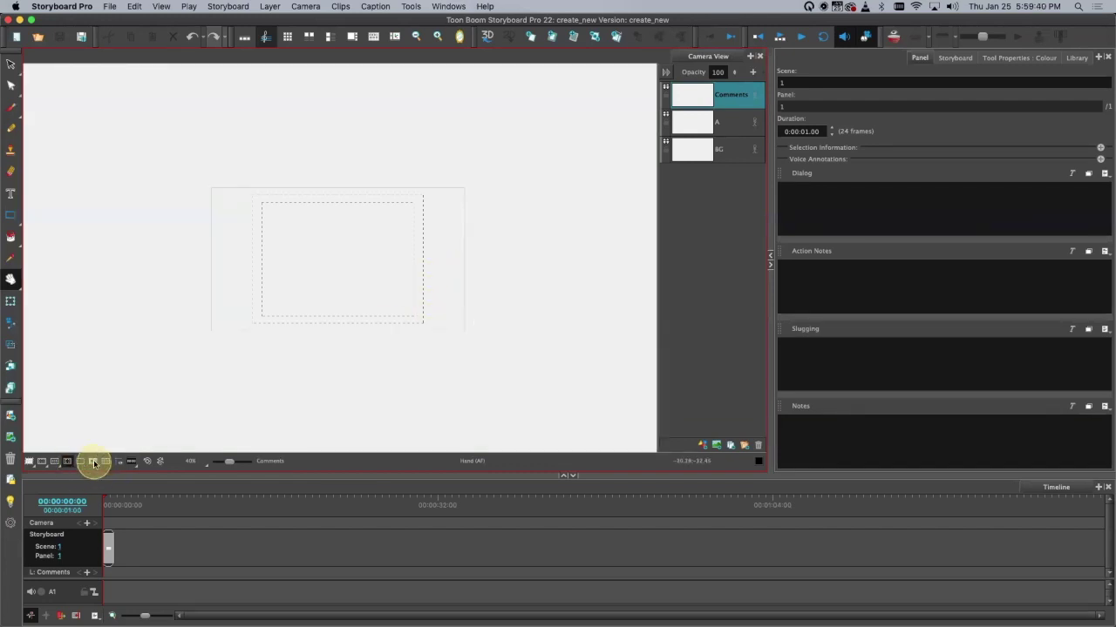
{"action": "left_click", "coordinate": [94, 462]}
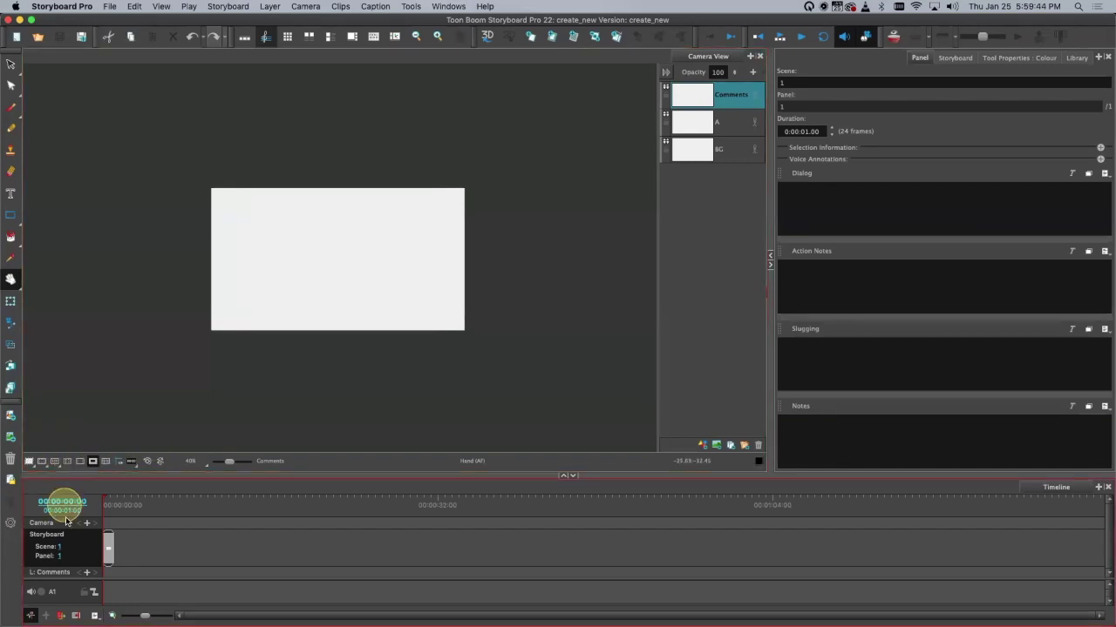
Step: Display the Title Safe Area and the Title Safe Area Mask on the camera frame, and hide them again
{"action": "left_click", "coordinate": [55, 462]}
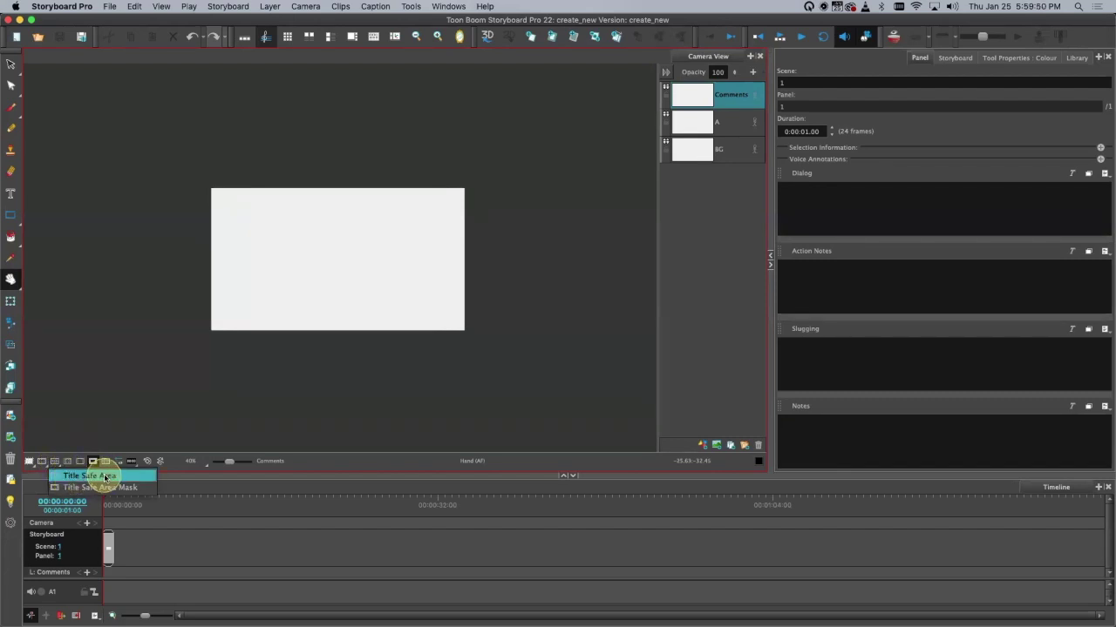
{"action": "left_click", "coordinate": [122, 480]}
{"action": "left_click", "coordinate": [55, 461]}
{"action": "left_click", "coordinate": [58, 468]}
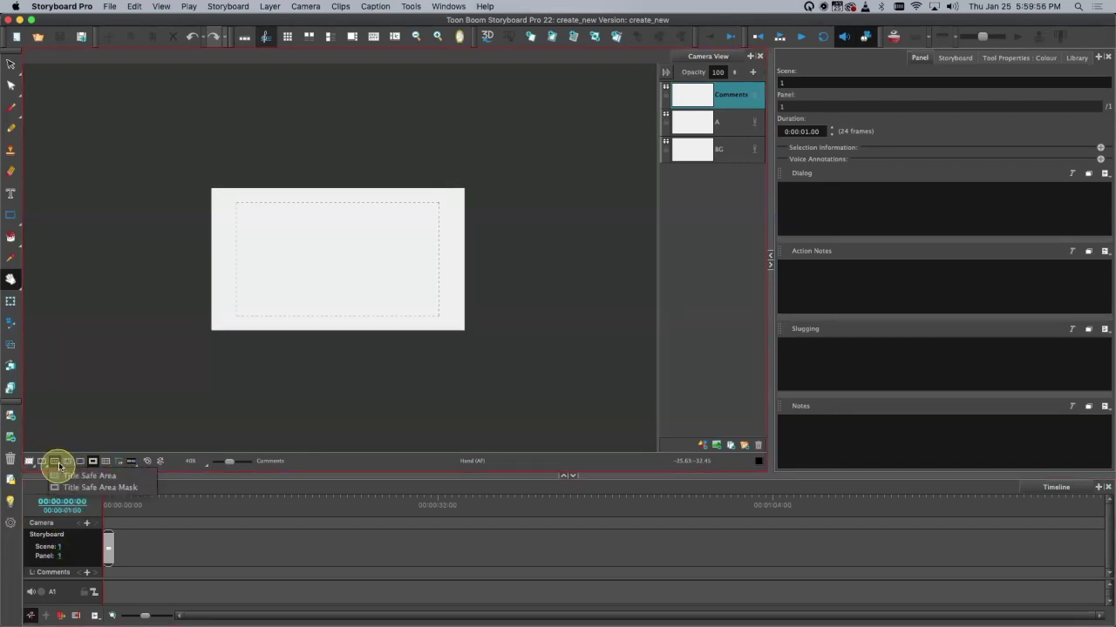
{"action": "left_click", "coordinate": [71, 488]}
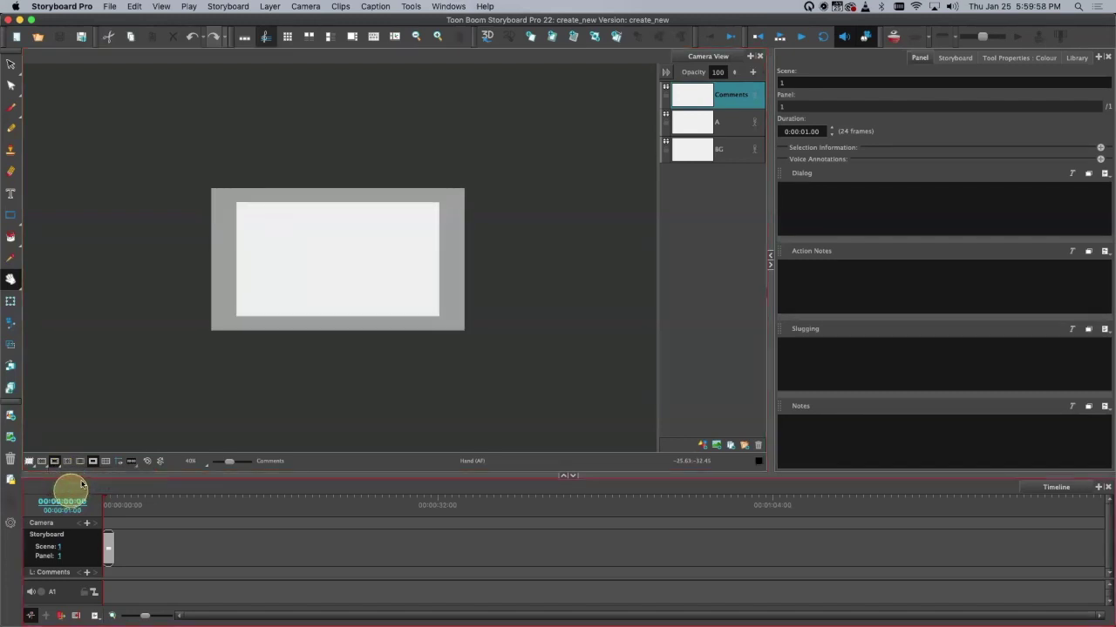
{"action": "left_click", "coordinate": [55, 462]}
{"action": "left_click", "coordinate": [55, 461]}
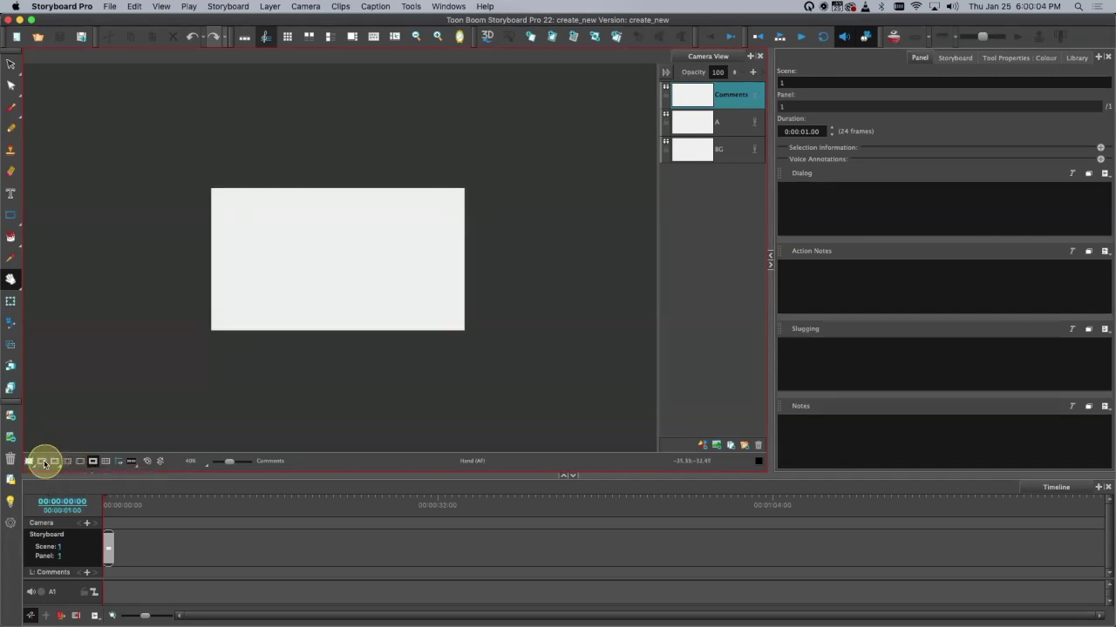
Step: Display the Action Safe Area and the Action Safe Area Mask on the camera frame, and hide them again
{"action": "left_click", "coordinate": [44, 462]}
{"action": "left_click", "coordinate": [48, 465]}
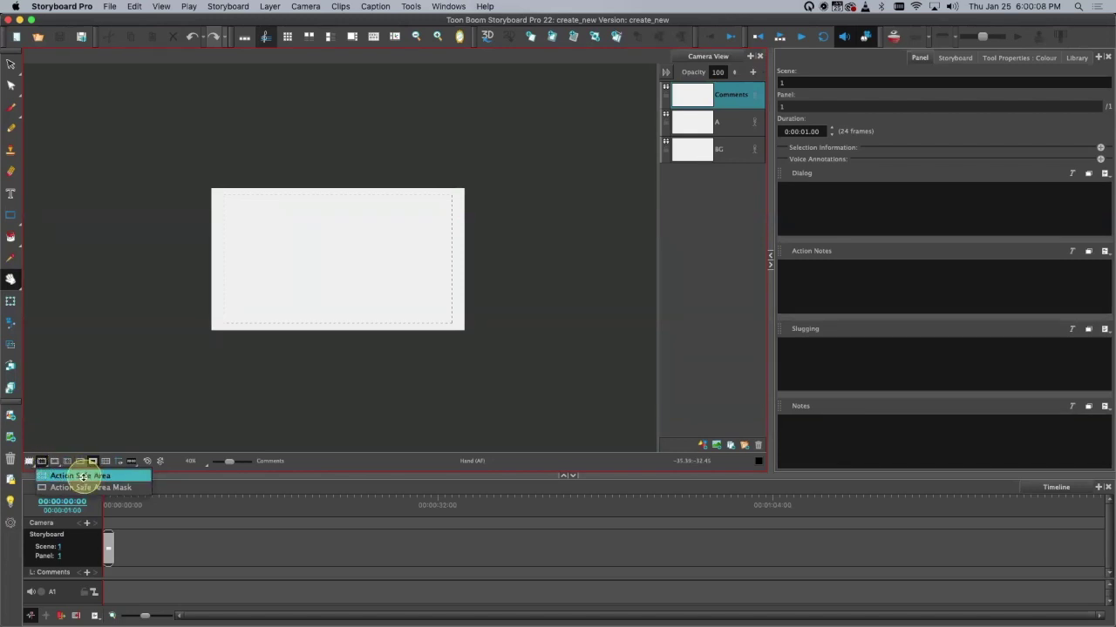
{"action": "left_click", "coordinate": [86, 476]}
{"action": "left_click", "coordinate": [43, 463]}
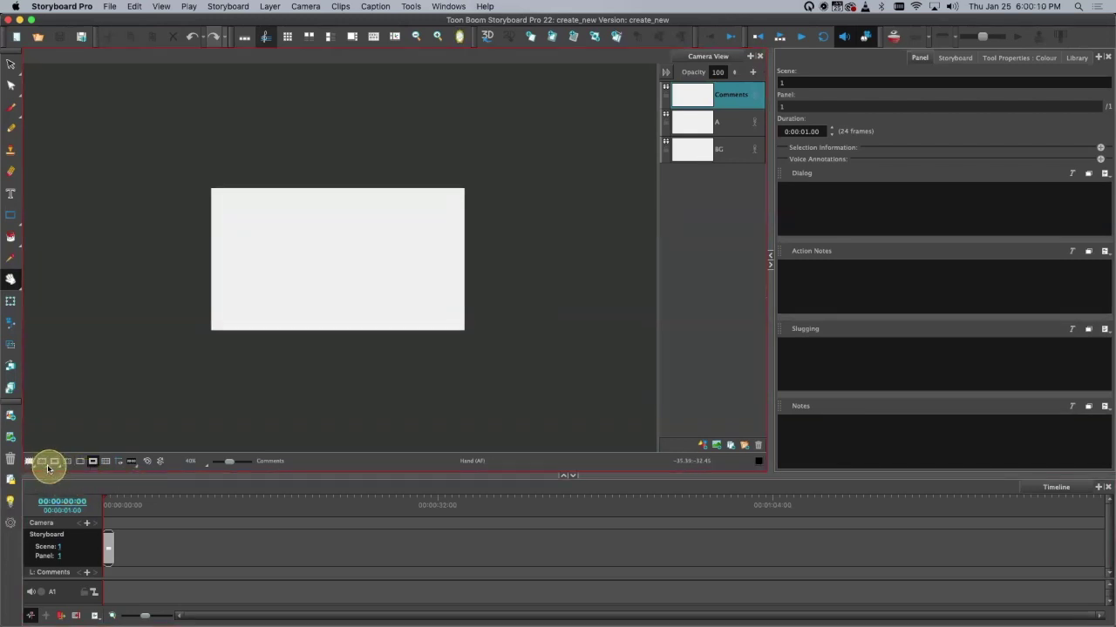
{"action": "left_click", "coordinate": [45, 466]}
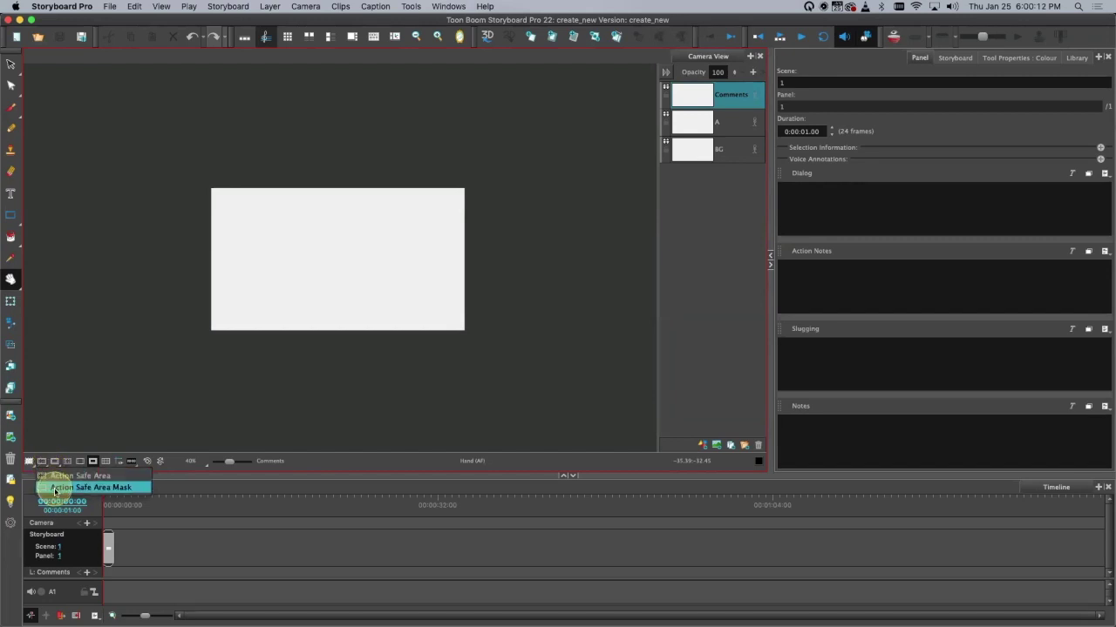
{"action": "left_click", "coordinate": [56, 490]}
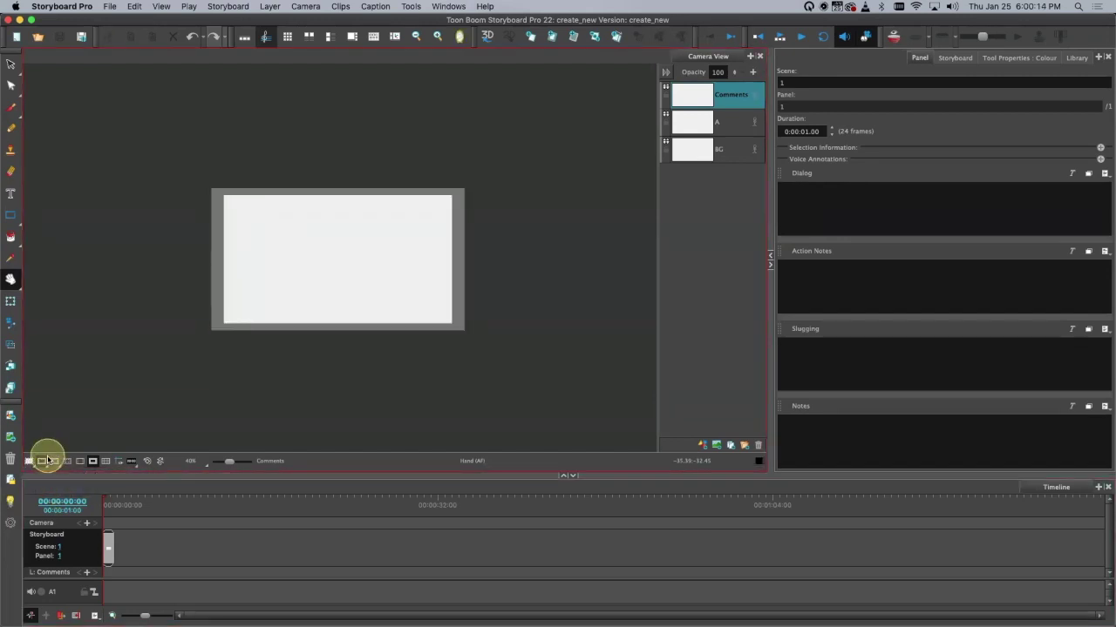
{"action": "left_click", "coordinate": [42, 462]}
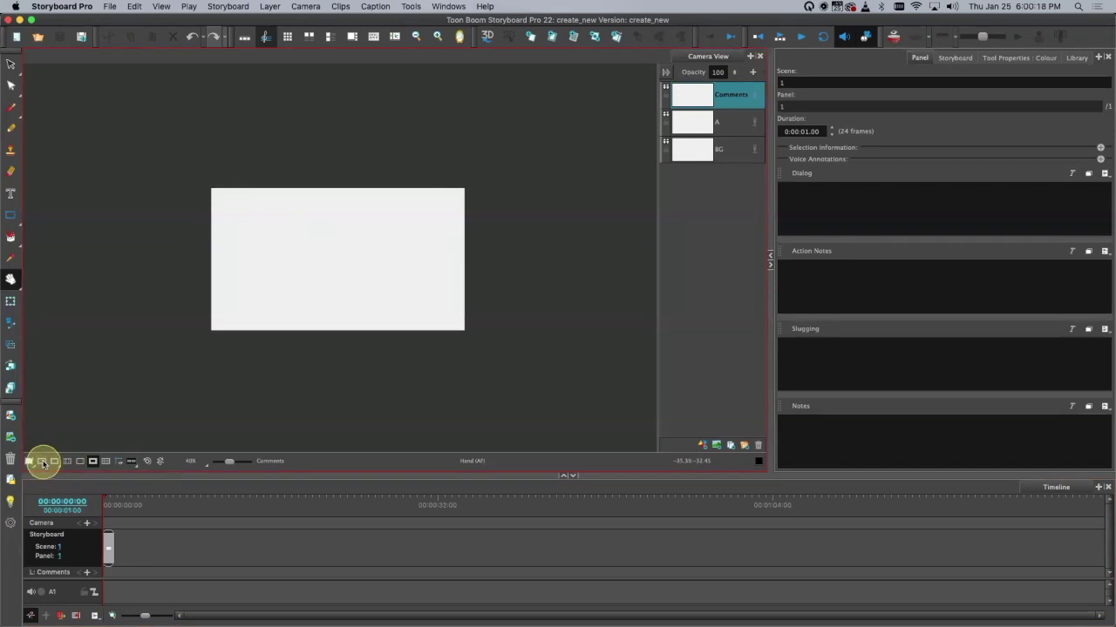
Step: Show the grid over the camera frame, try the World Grid type, and set it to 16x12 Field Grid
{"action": "left_click", "coordinate": [31, 464]}
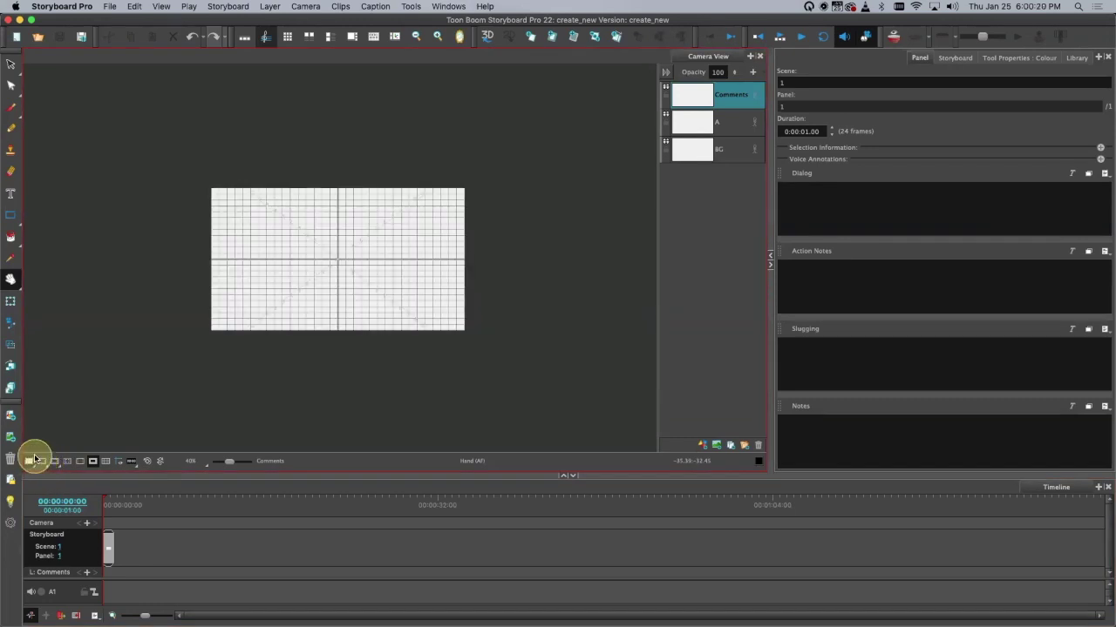
{"action": "left_click", "coordinate": [34, 468]}
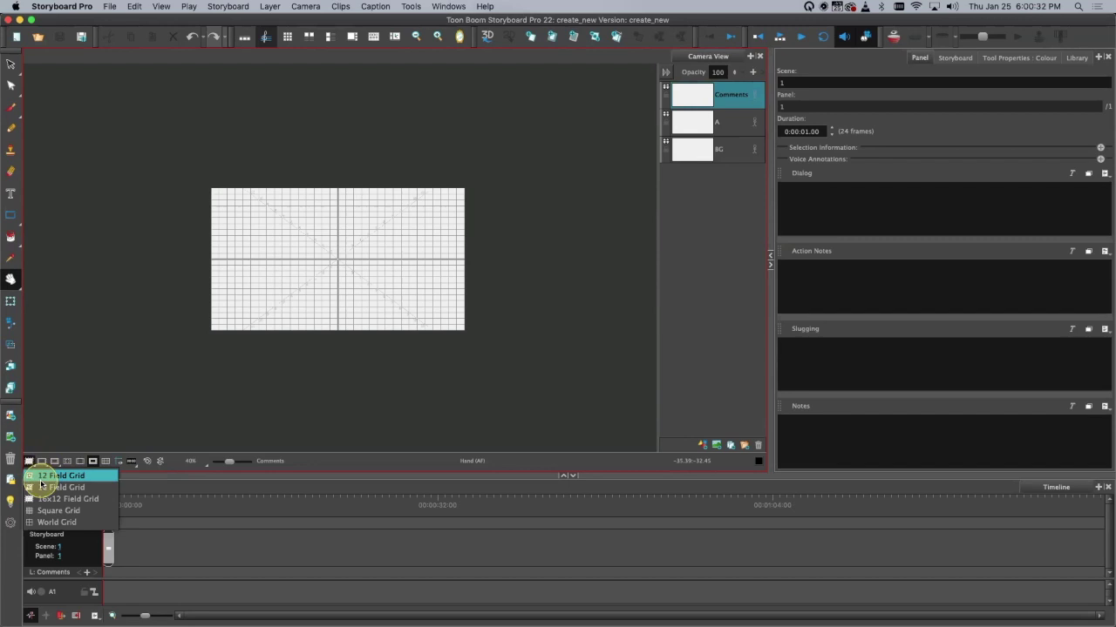
{"action": "left_click", "coordinate": [87, 523]}
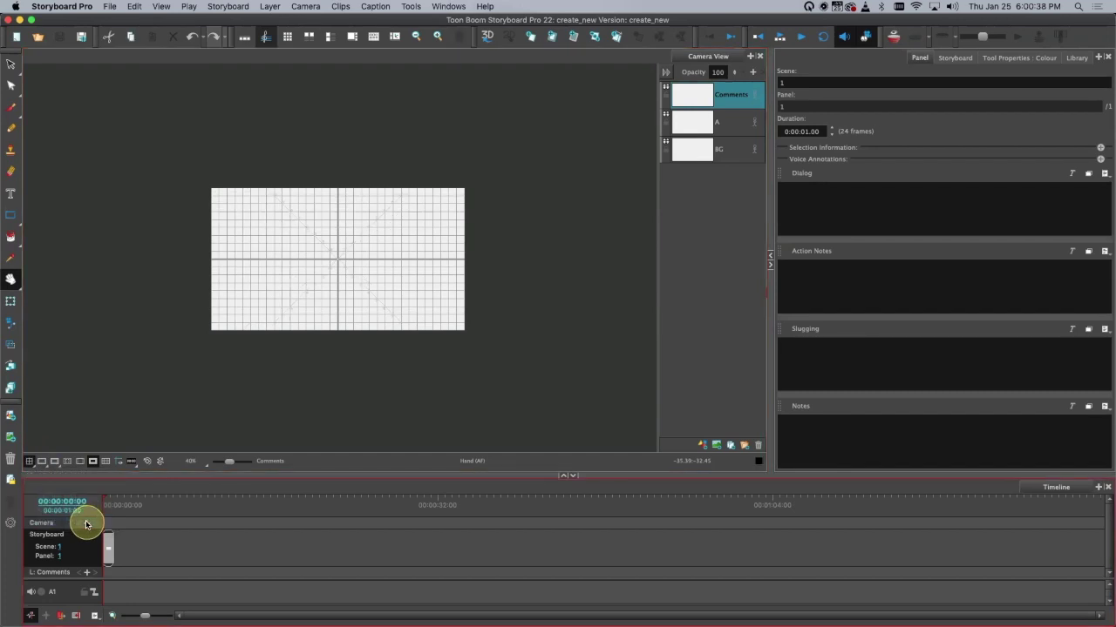
{"action": "left_click", "coordinate": [34, 462]}
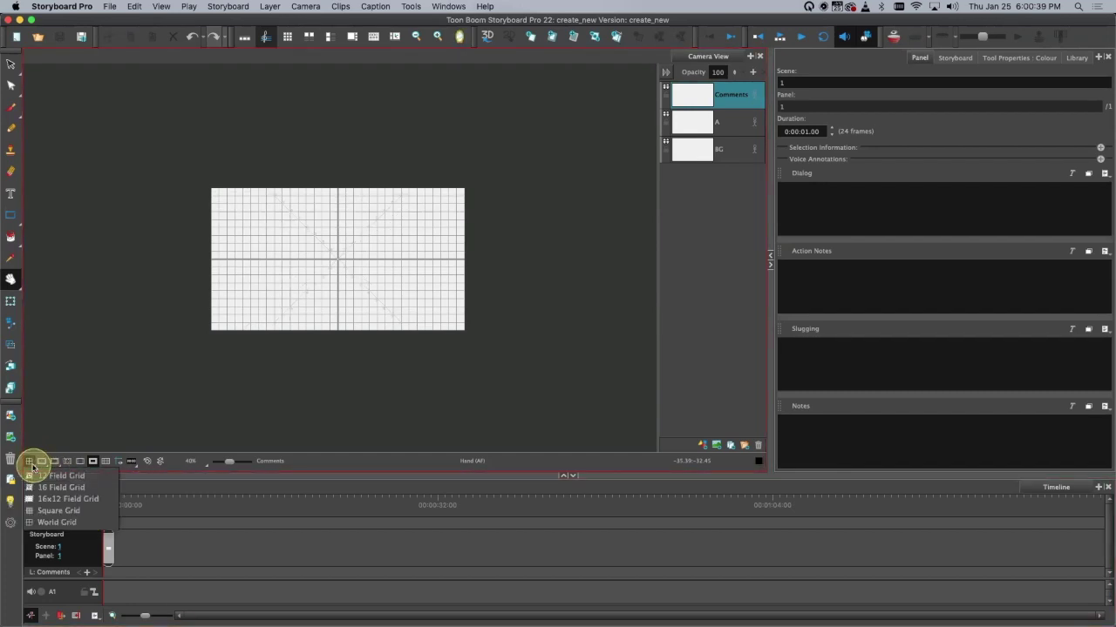
{"action": "left_click", "coordinate": [71, 500]}
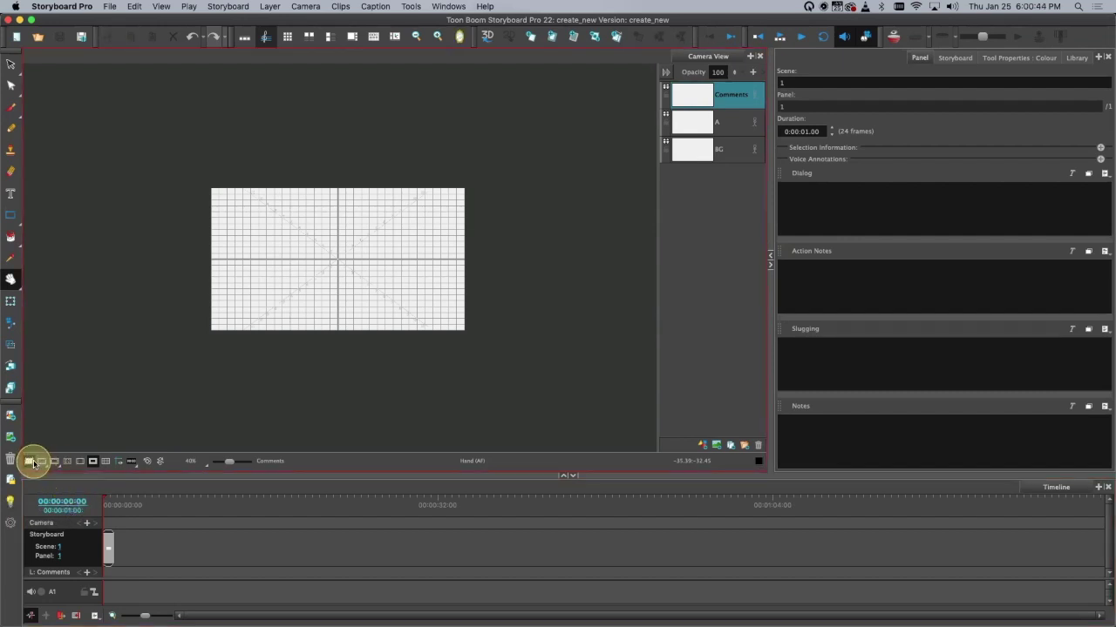
Step: Switch the camera frame's grid to 12 Field Grid, and hide the grid
{"action": "left_click", "coordinate": [29, 461]}
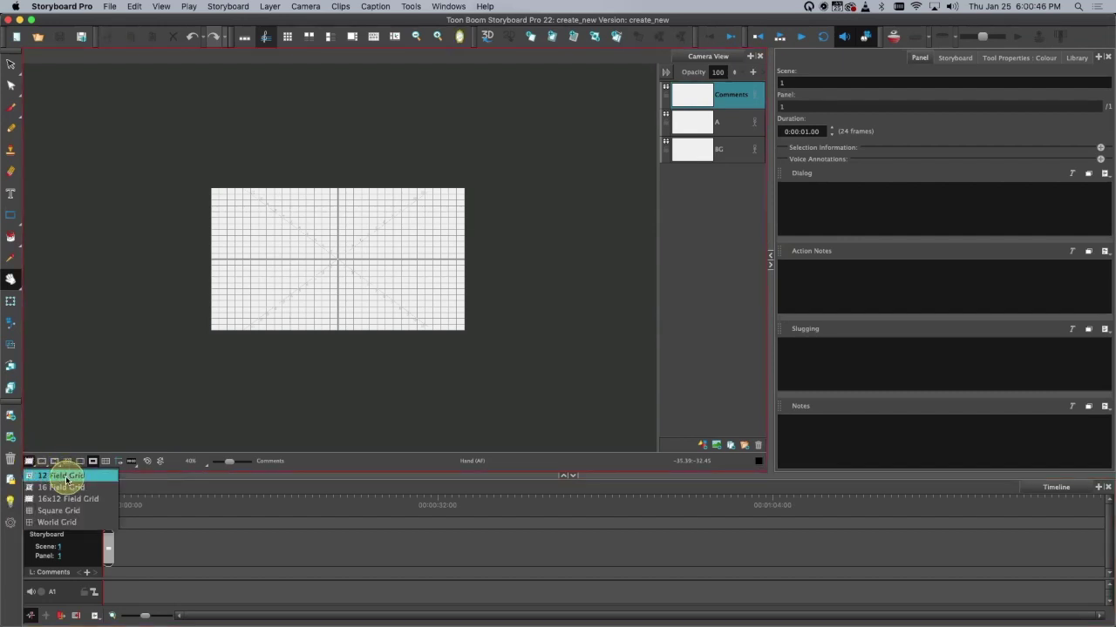
{"action": "left_click", "coordinate": [66, 477]}
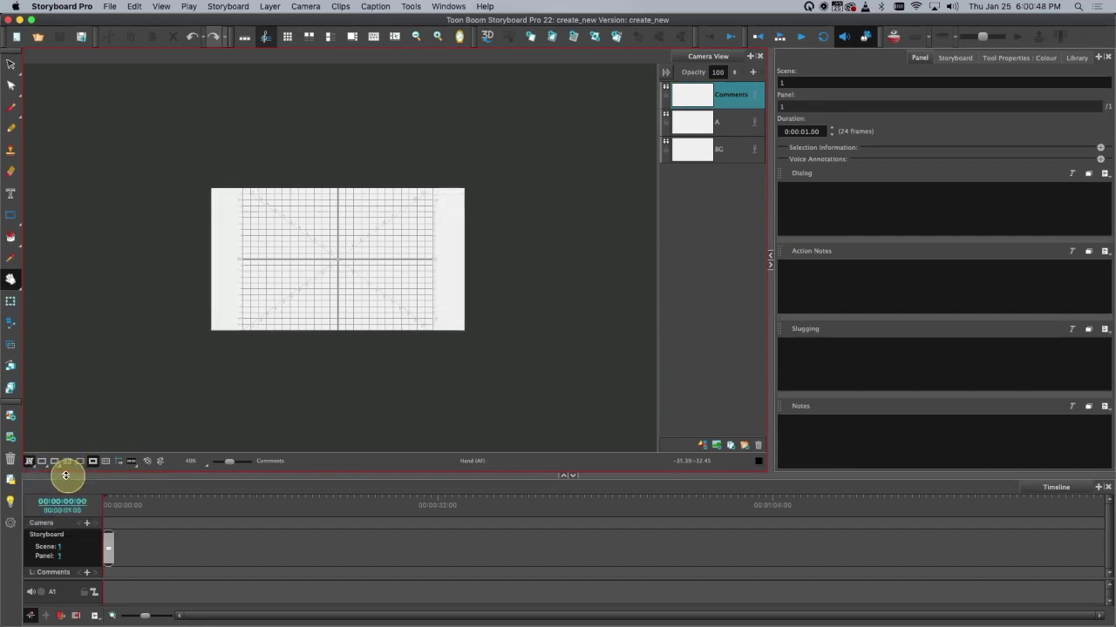
{"action": "left_click", "coordinate": [29, 462]}
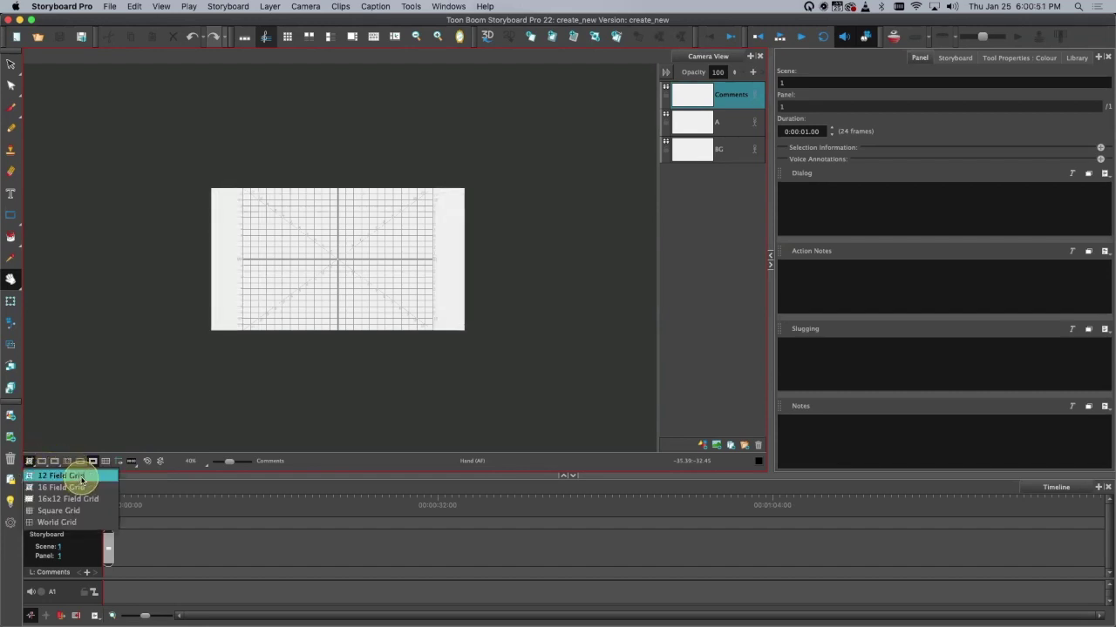
{"action": "left_click", "coordinate": [31, 461]}
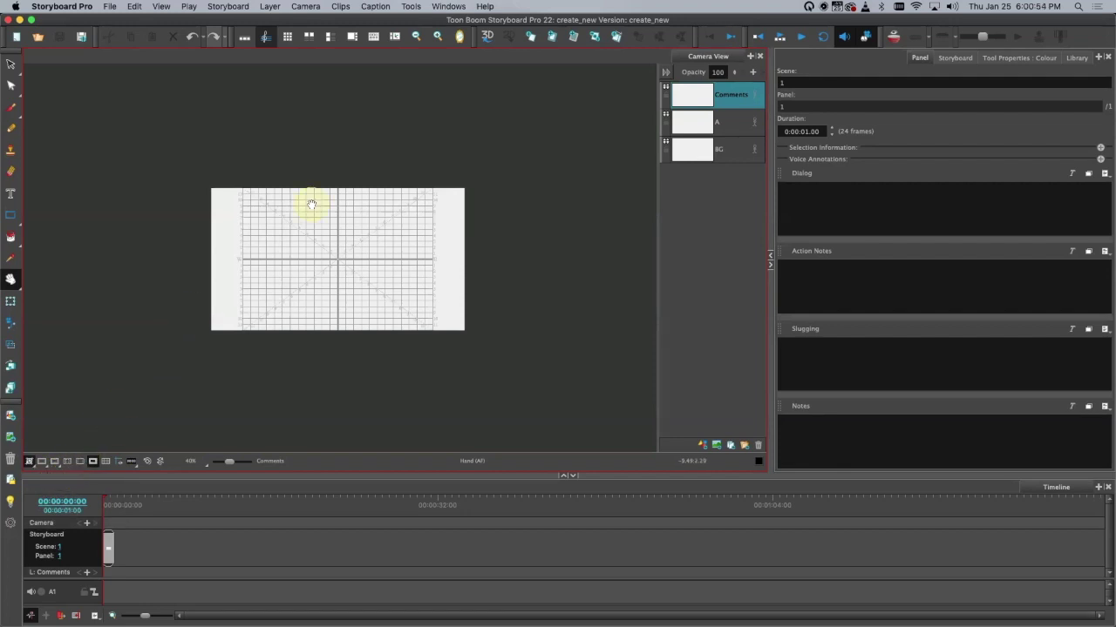
{"action": "left_click", "coordinate": [28, 462]}
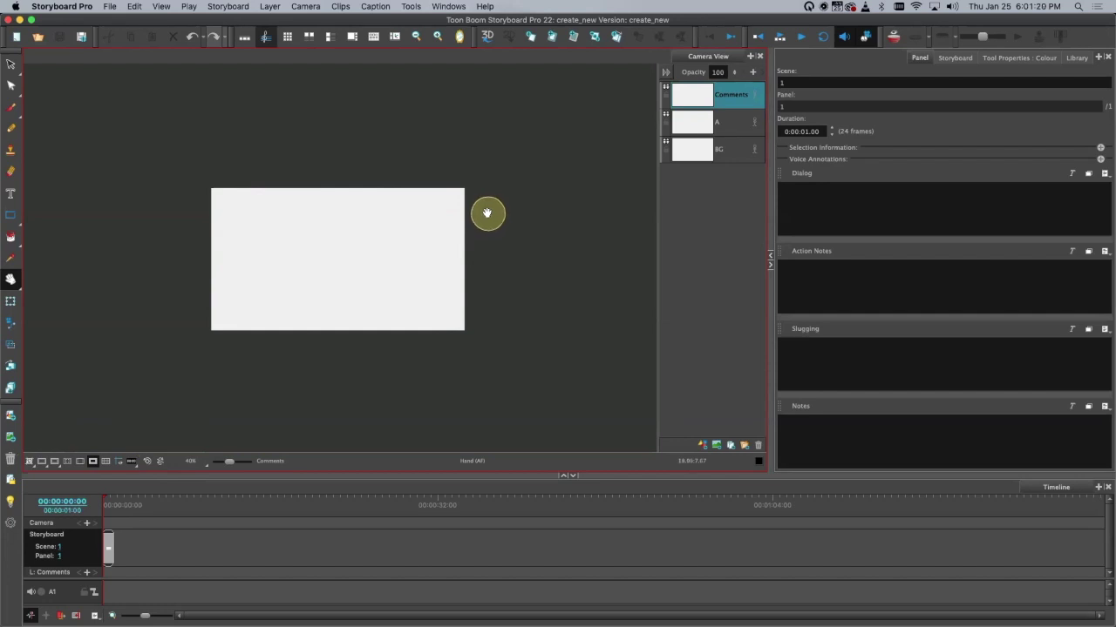
Step: Tilt the canvas steeply with Rotate View and draw two nearly parallel curved brush strokes on the Comments layer
{"action": "key", "text": "alt+s"}
{"action": "key", "text": "alt+super"}
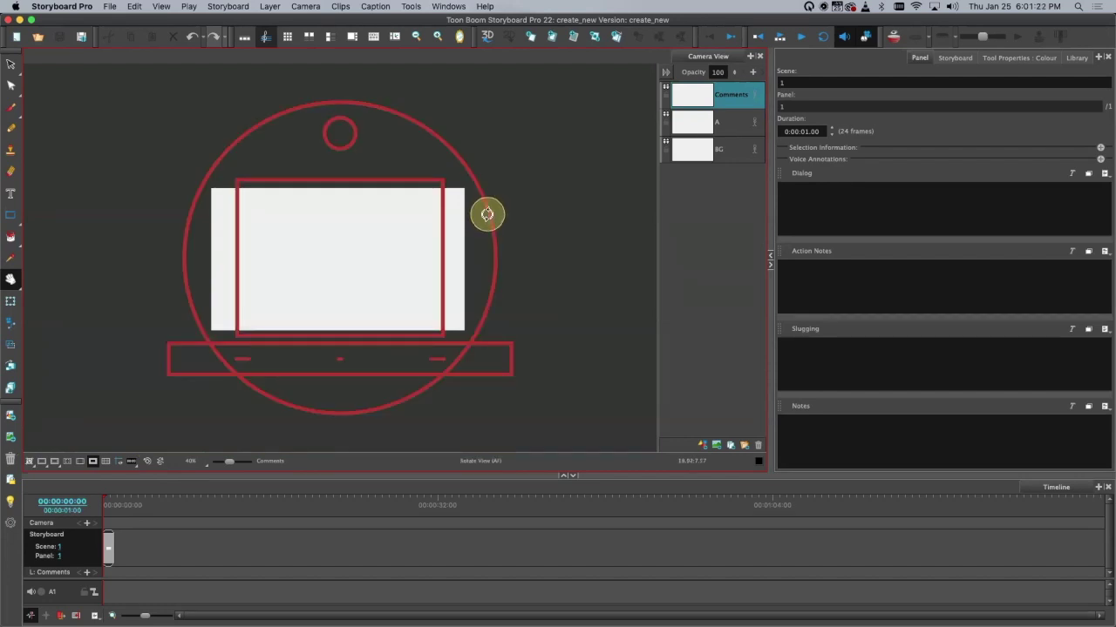
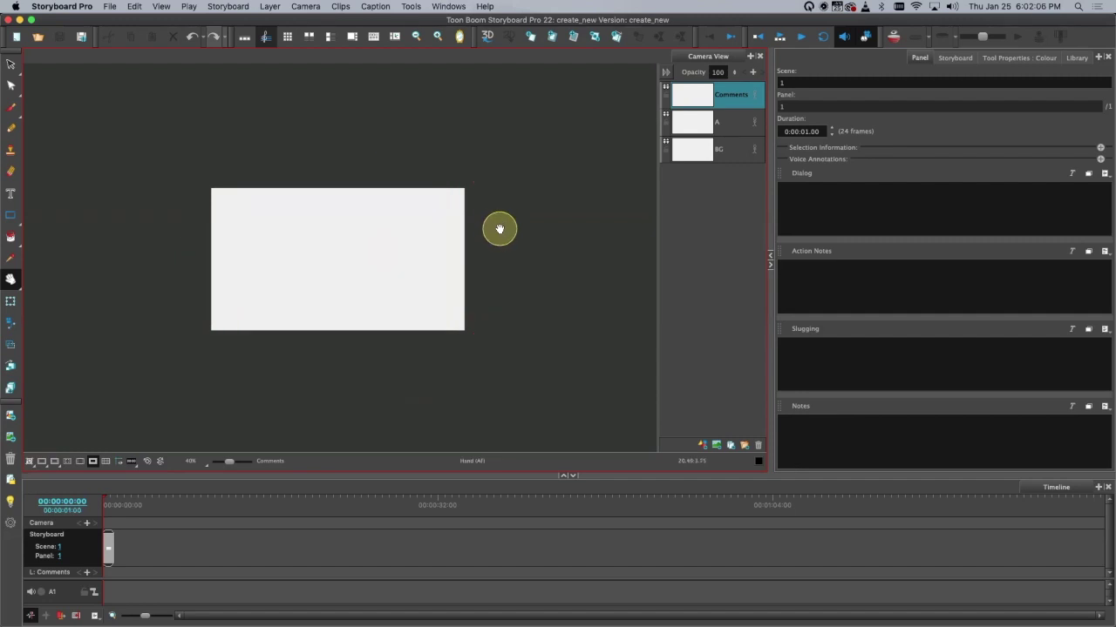
{"action": "key", "text": "super+alt"}
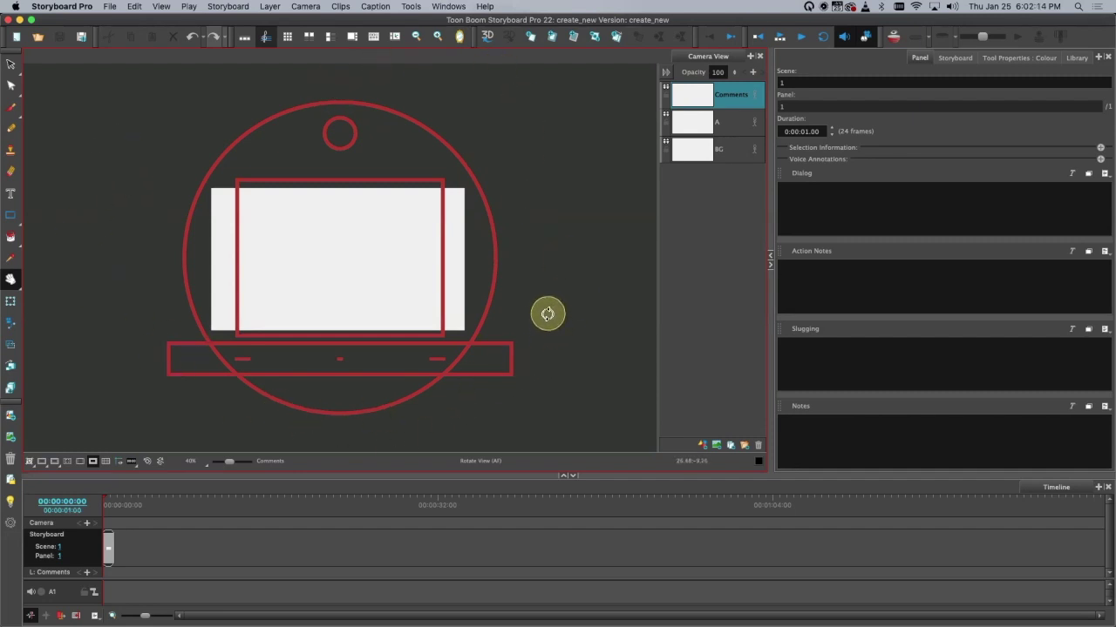
{"action": "mouse_move", "coordinate": [541, 306]}
{"action": "left_mouse_down"}
{"action": "mouse_move", "coordinate": [540, 218]}
{"action": "mouse_move", "coordinate": [502, 139]}
{"action": "mouse_move", "coordinate": [535, 224]}
{"action": "mouse_move", "coordinate": [488, 369]}
{"action": "mouse_move", "coordinate": [304, 418]}
{"action": "mouse_move", "coordinate": [460, 393]}
{"action": "mouse_move", "coordinate": [491, 169]}
{"action": "mouse_move", "coordinate": [356, 110]}
{"action": "mouse_move", "coordinate": [491, 180]}
{"action": "mouse_move", "coordinate": [423, 386]}
{"action": "mouse_move", "coordinate": [357, 403]}
{"action": "mouse_move", "coordinate": [451, 372]}
{"action": "mouse_move", "coordinate": [247, 389]}
{"action": "mouse_move", "coordinate": [236, 378]}
{"action": "left_mouse_up"}
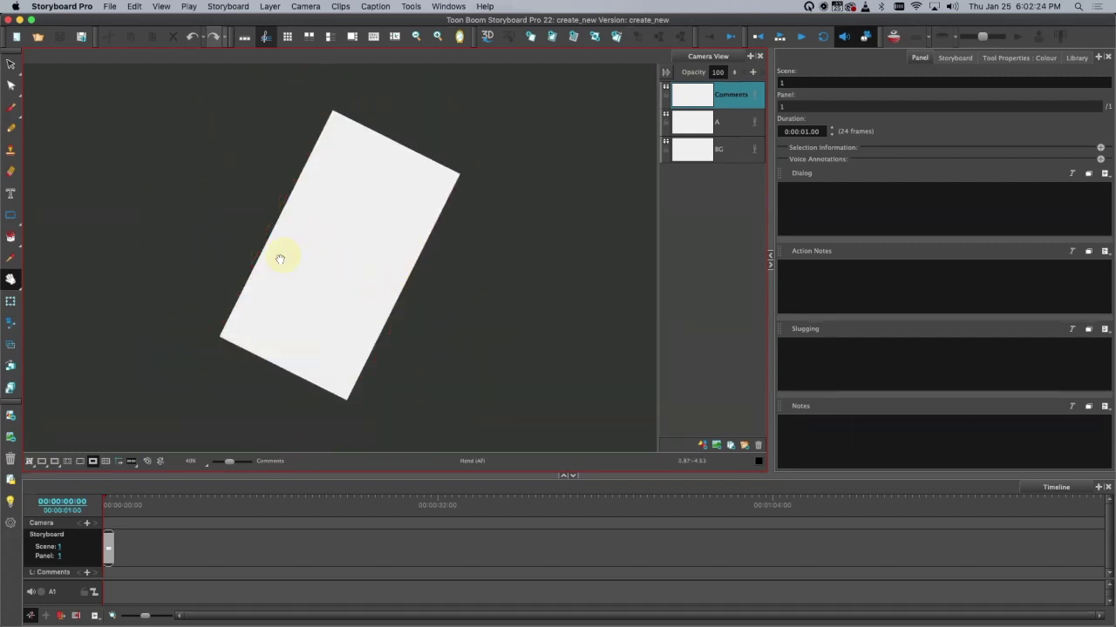
{"action": "left_click_drag", "start_coordinate": [298, 262], "coordinate": [372, 204]}
{"action": "left_click_drag", "start_coordinate": [289, 278], "coordinate": [423, 199]}
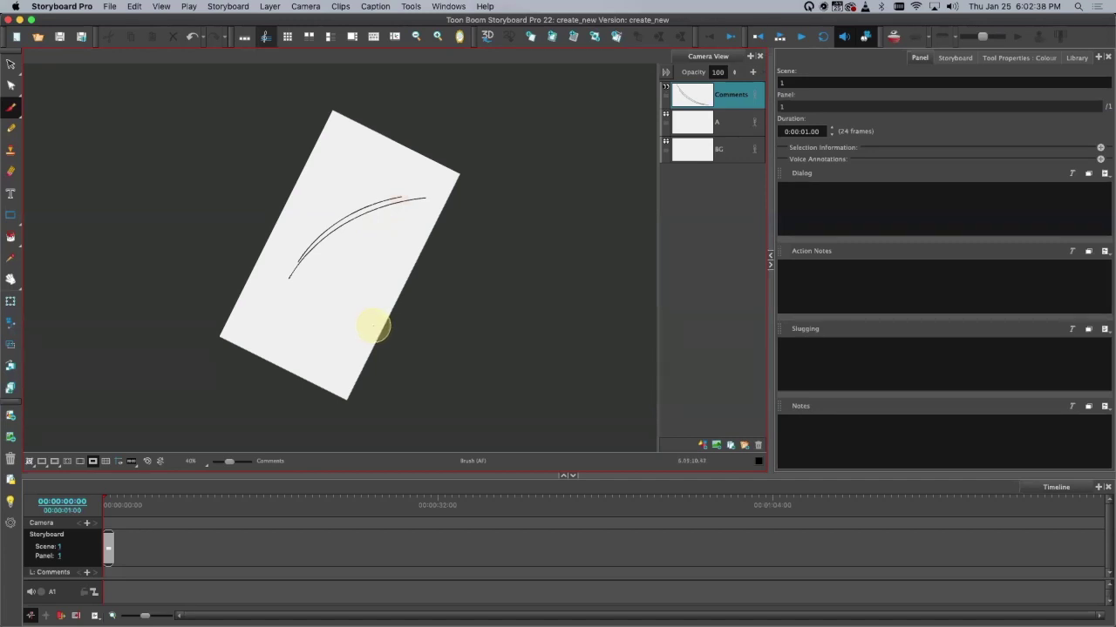
Step: Rotate the canvas step by step in one direction through several orientations
{"action": "mouse_move", "coordinate": [373, 325]}
{"action": "left_mouse_down"}
{"action": "mouse_move", "coordinate": [391, 319]}
{"action": "mouse_move", "coordinate": [366, 352]}
{"action": "mouse_move", "coordinate": [374, 363]}
{"action": "mouse_move", "coordinate": [437, 271]}
{"action": "mouse_move", "coordinate": [392, 349]}
{"action": "mouse_move", "coordinate": [453, 317]}
{"action": "mouse_move", "coordinate": [472, 253]}
{"action": "left_mouse_up"}
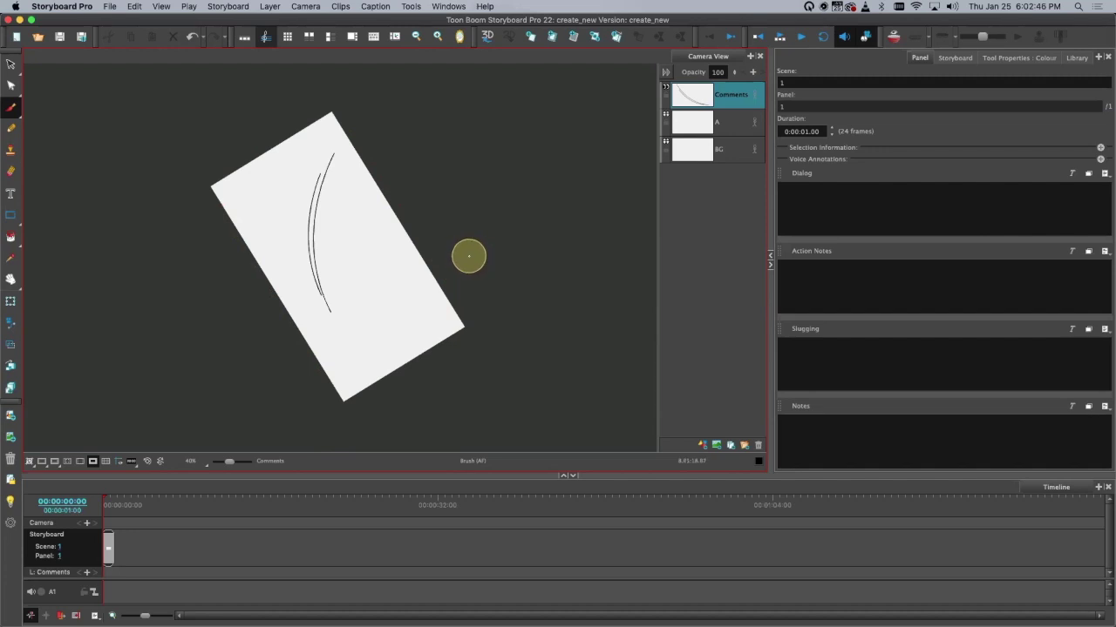
{"action": "key", "text": "c"}
{"action": "key", "text": "c"}
{"action": "key", "text": "c"}
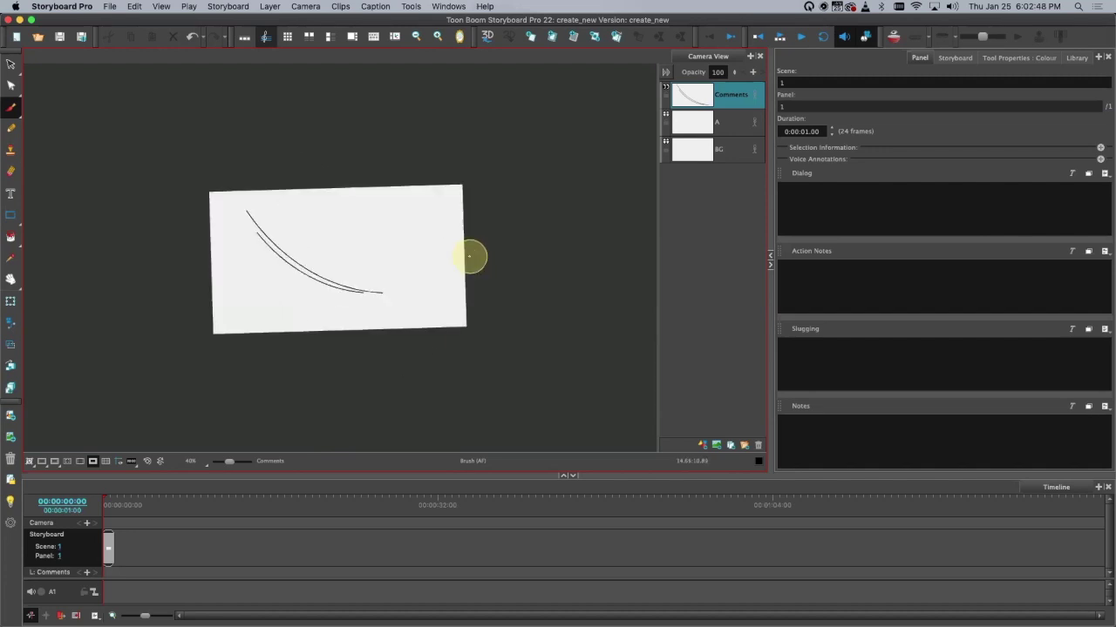
{"action": "key", "text": "c"}
{"action": "key", "text": "c"}
{"action": "key", "text": "c"}
{"action": "key", "text": "c"}
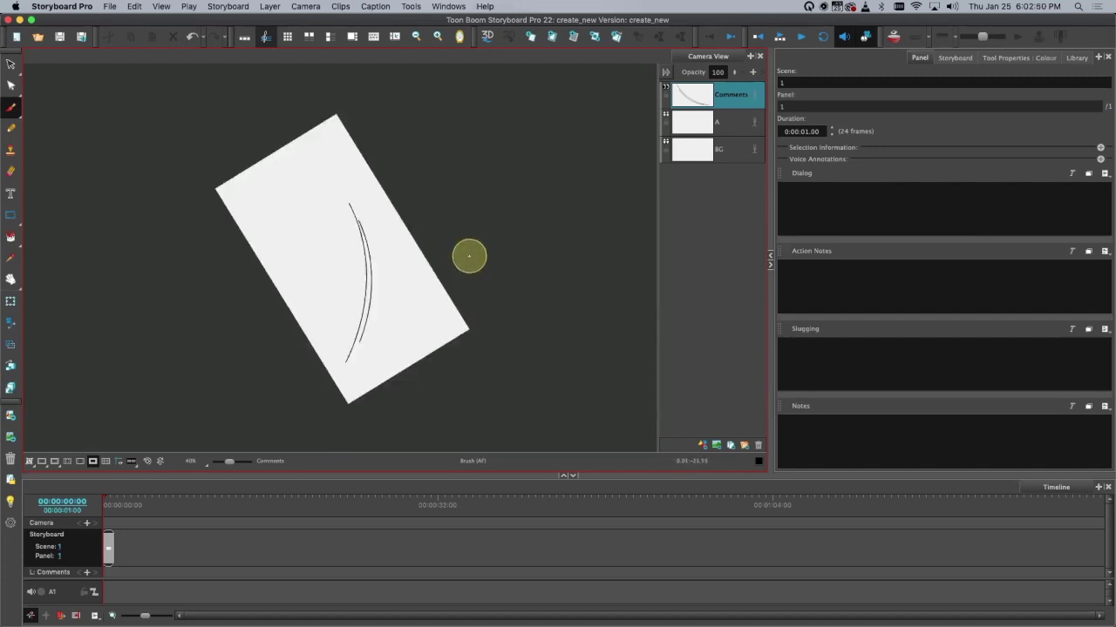
{"action": "key", "text": "c"}
{"action": "key", "text": "c"}
{"action": "key", "text": "c"}
{"action": "key", "text": "c"}
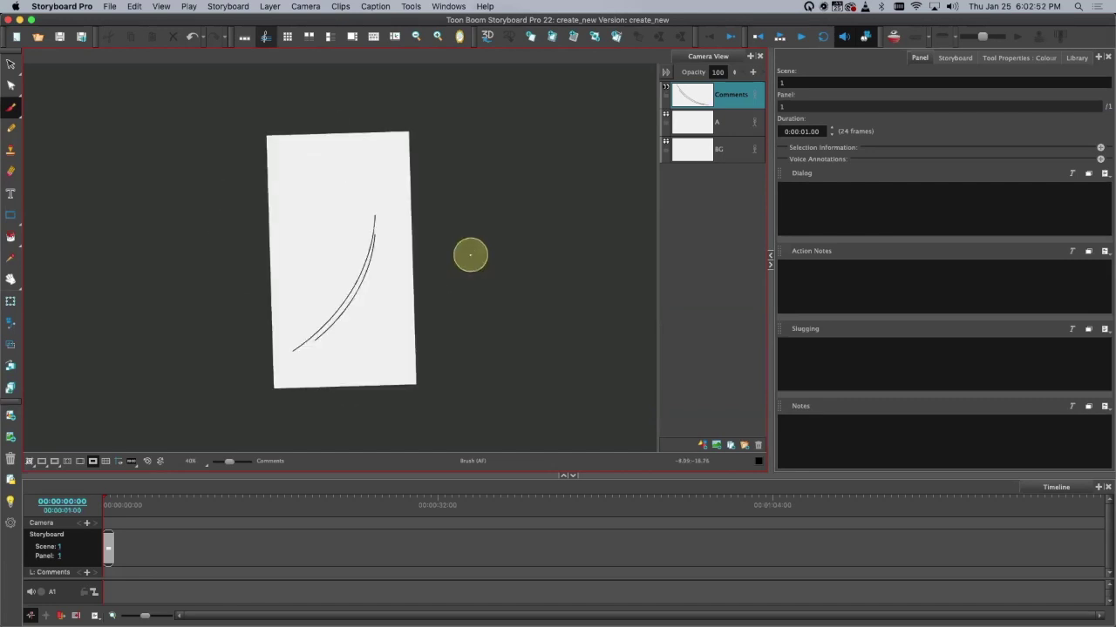
{"action": "key", "text": "c"}
{"action": "key", "text": "c"}
{"action": "key", "text": "c"}
{"action": "key", "text": "c"}
{"action": "key", "text": "c"}
{"action": "key", "text": "c"}
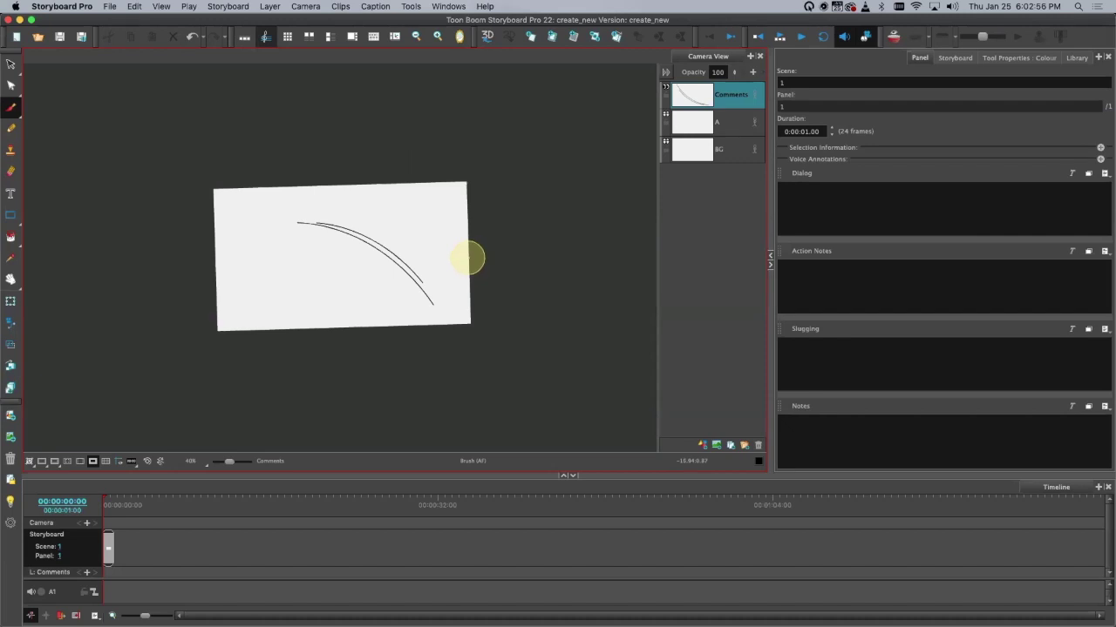
{"action": "key", "text": "c"}
{"action": "key", "text": "c"}
{"action": "key", "text": "c"}
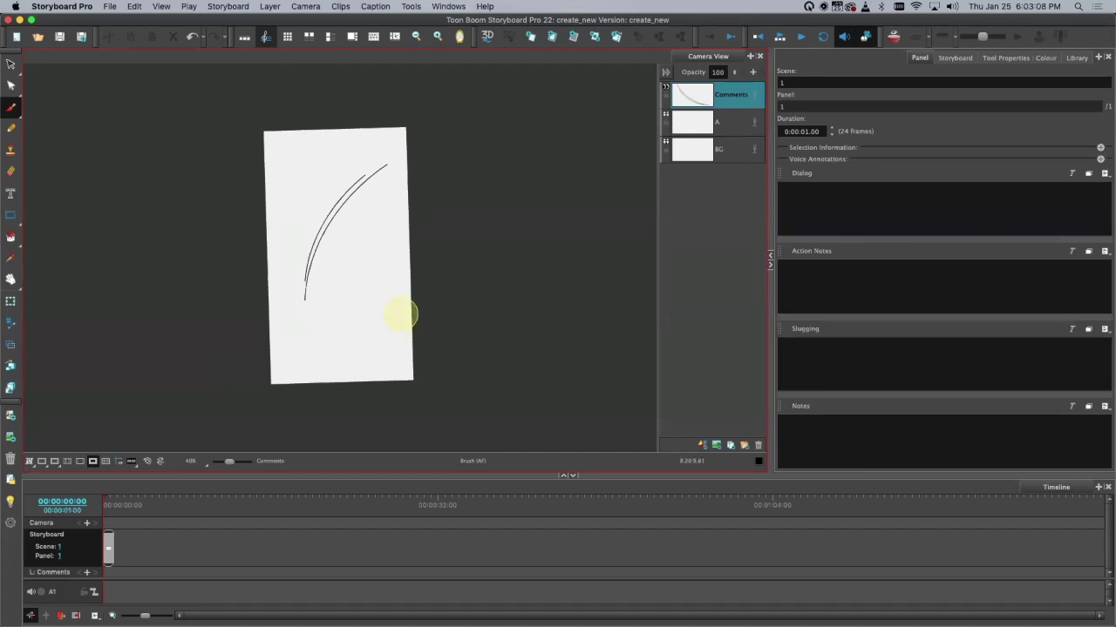
Step: Rotate the canvas stepwise in both directions and reset its rotation to upright
{"action": "key", "text": "c"}
{"action": "key", "text": "c"}
{"action": "key", "text": "c"}
{"action": "key", "text": "c"}
{"action": "key", "text": "v"}
{"action": "key", "text": "v"}
{"action": "key", "text": "c"}
{"action": "key", "text": "v"}
{"action": "key", "text": "v"}
{"action": "key", "text": "v"}
{"action": "key", "text": "v"}
{"action": "key", "text": "v"}
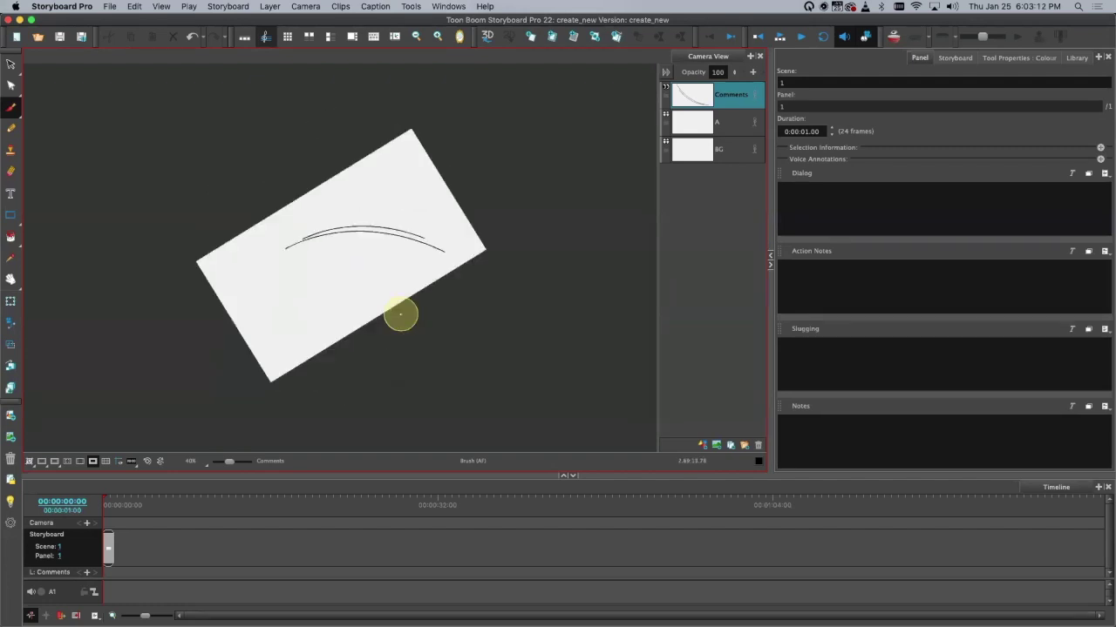
{"action": "key", "text": "c"}
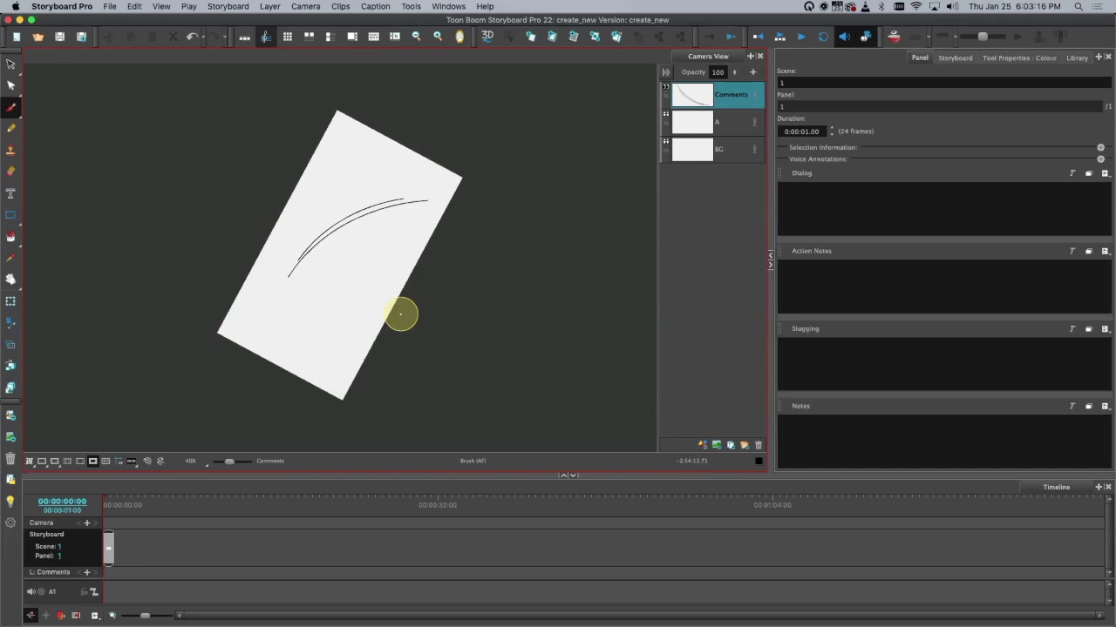
{"action": "key", "text": "shift+x"}
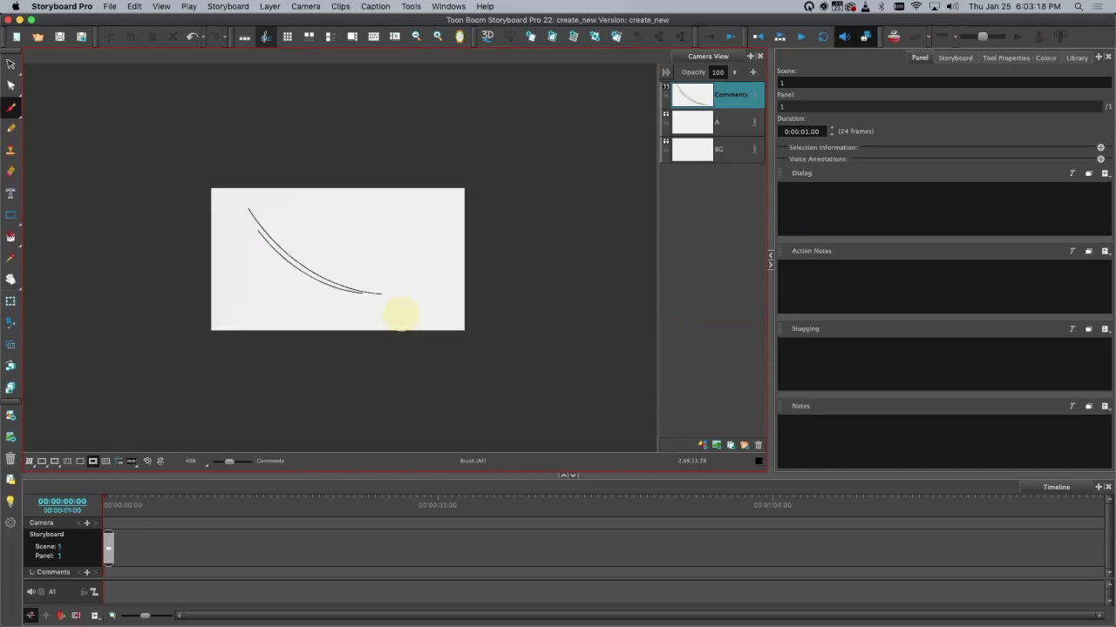
Step: Reset the whole view after giving the canvas a quarter turn, and undo the last brush stroke
{"action": "key", "text": "v"}
{"action": "key", "text": "v"}
{"action": "key", "text": "v"}
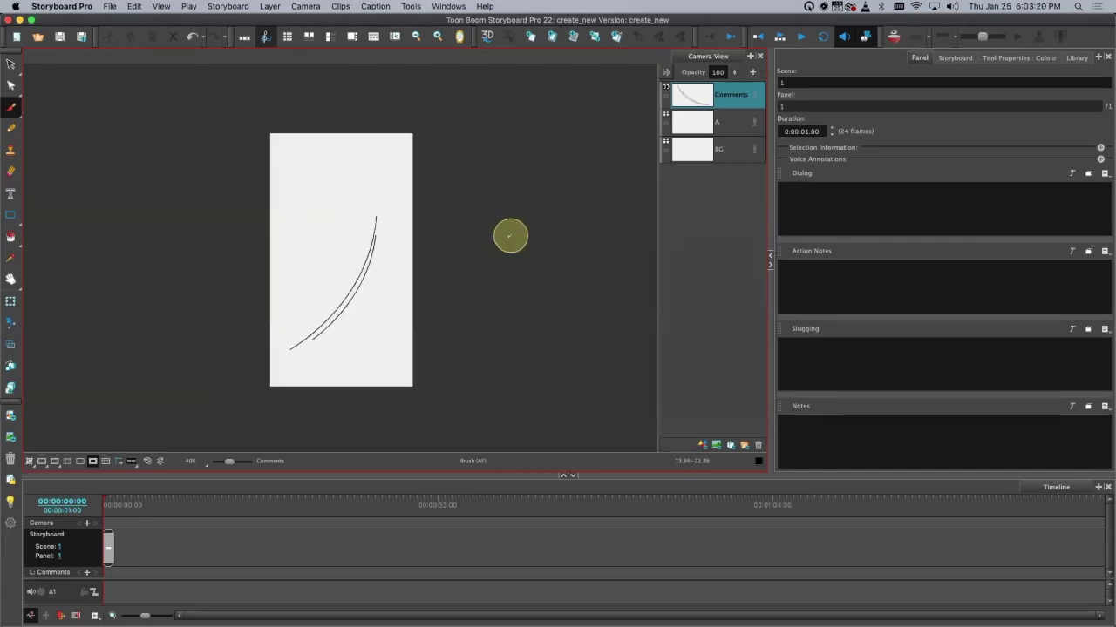
{"action": "left_click", "coordinate": [147, 462]}
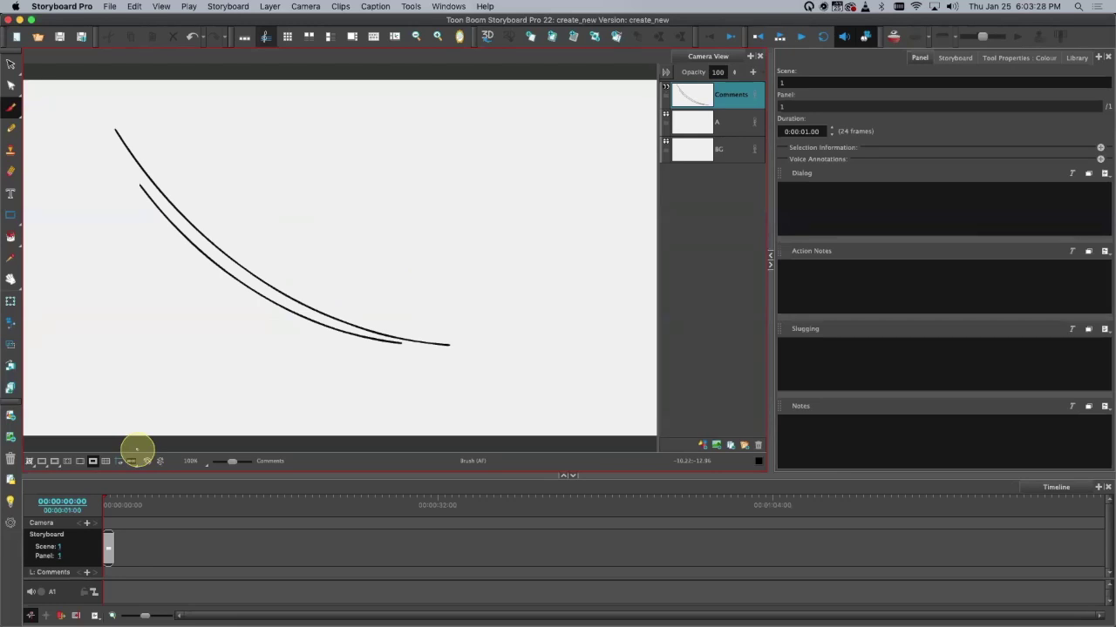
{"action": "key", "text": "super+z"}
{"action": "left_click", "coordinate": [137, 451]}
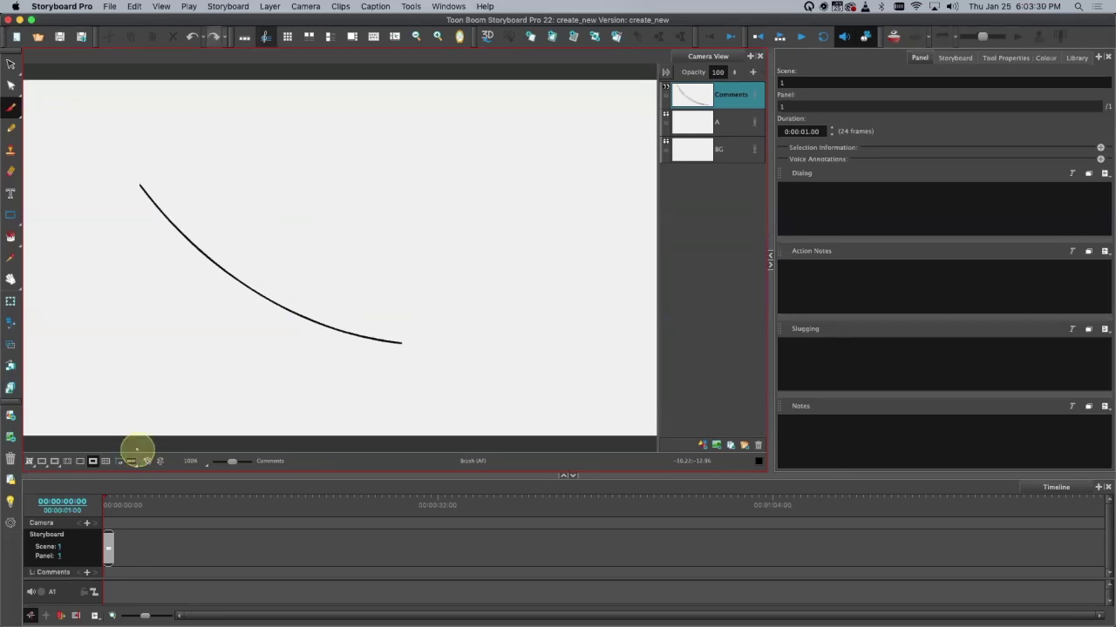
Step: Zoom the Camera View out to 50%, rotate the canvas a quarter turn, and reset only its rotation
{"action": "key", "text": "1"}
{"action": "key", "text": "1"}
{"action": "key", "text": "1"}
{"action": "key", "text": "c"}
{"action": "key", "text": "c"}
{"action": "key", "text": "c"}
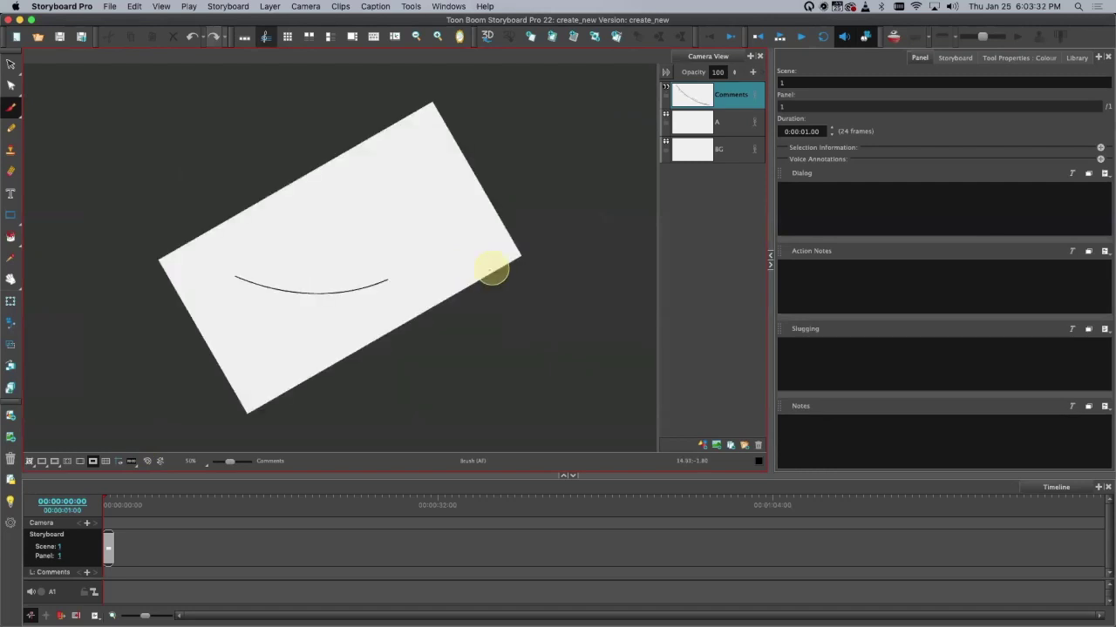
{"action": "left_click", "coordinate": [160, 461]}
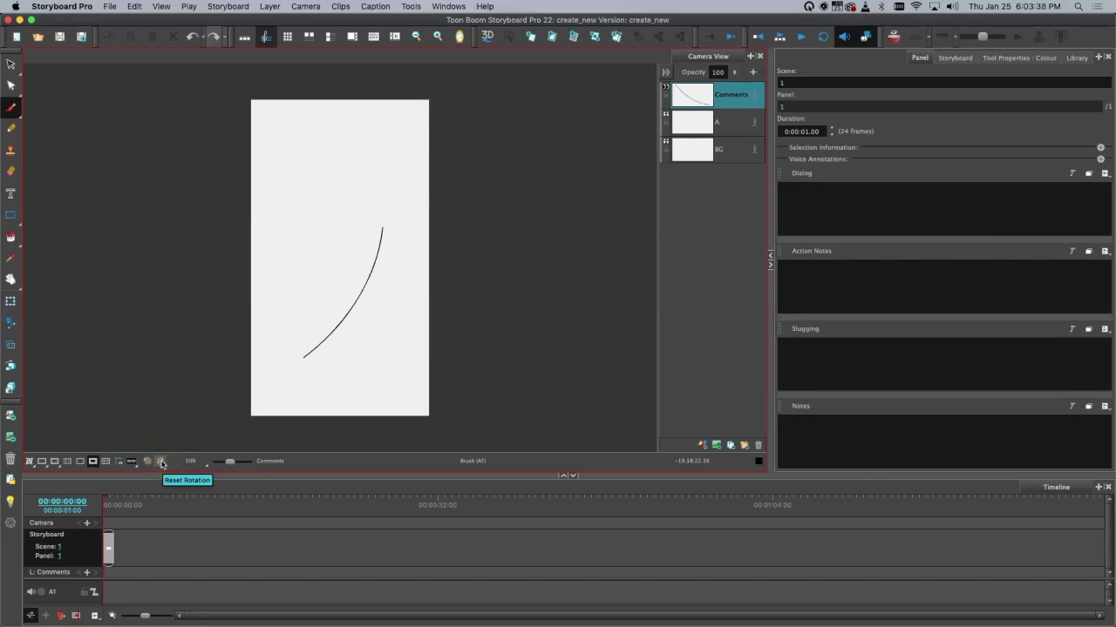
{"action": "left_click", "coordinate": [161, 462]}
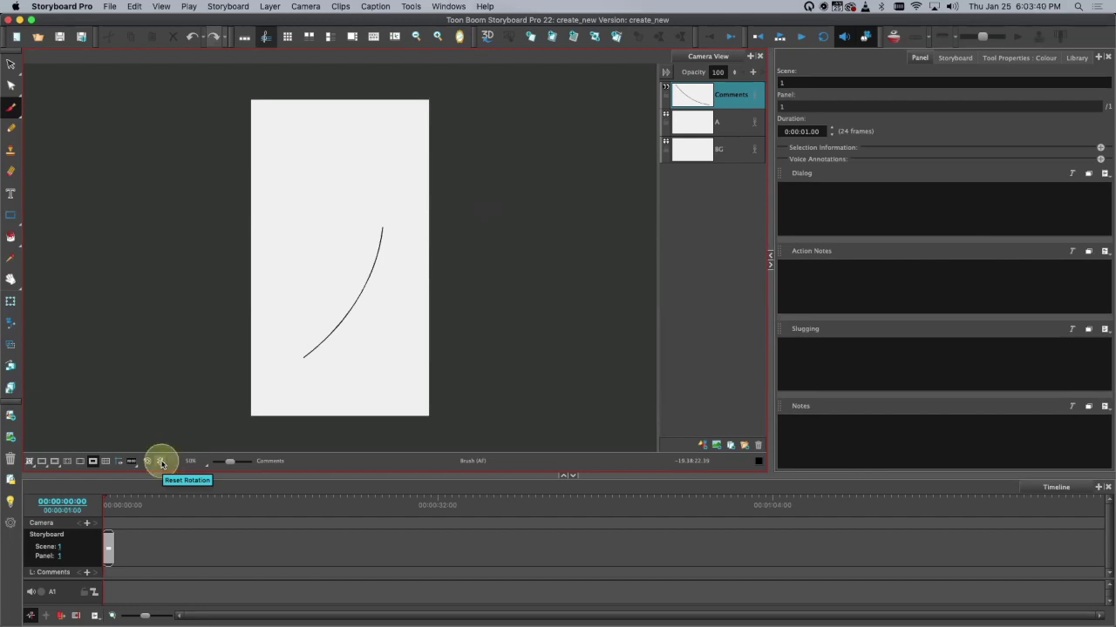
{"action": "left_click", "coordinate": [161, 461]}
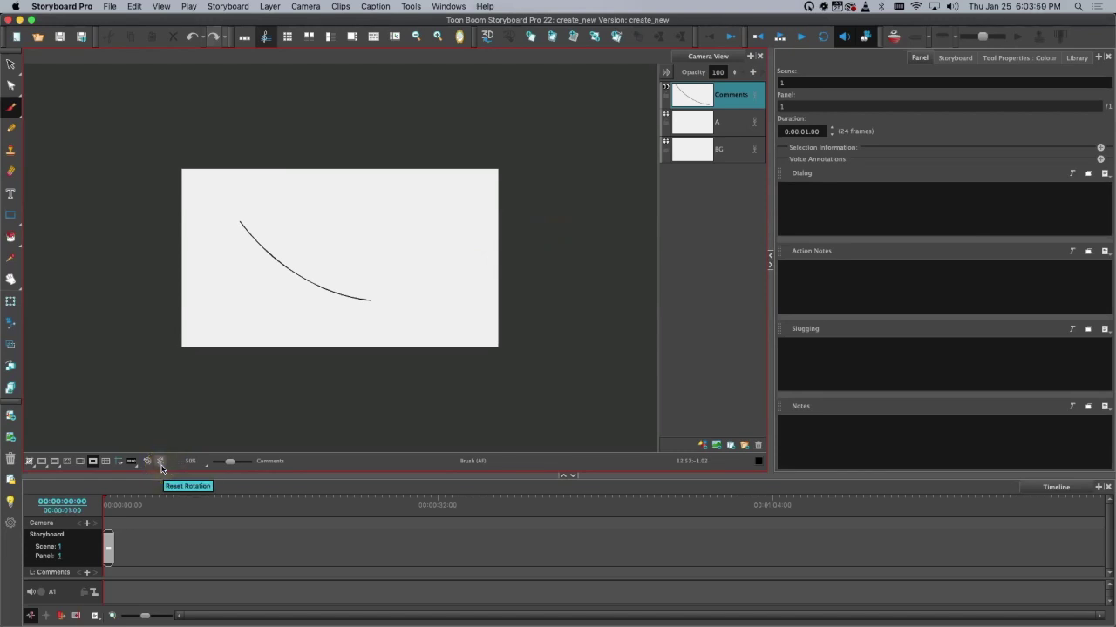
Step: Zoom the Camera View out to 12% and display the Tool Properties and Colour views
{"action": "left_click_drag", "start_coordinate": [230, 463], "coordinate": [226, 461]}
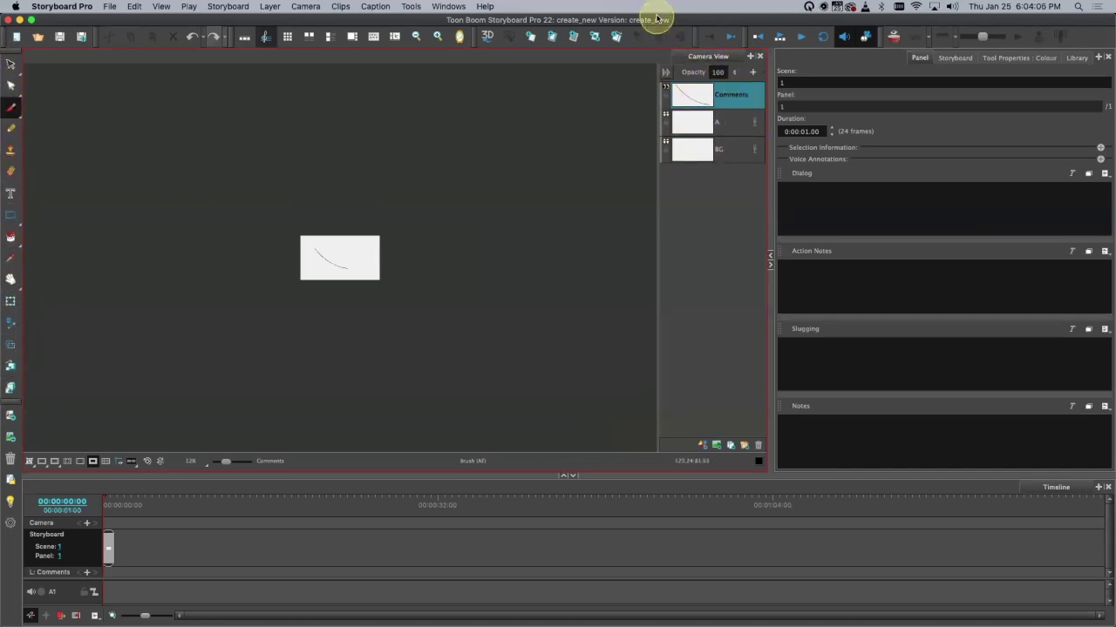
{"action": "left_click_drag", "start_coordinate": [695, 21], "coordinate": [695, 63]}
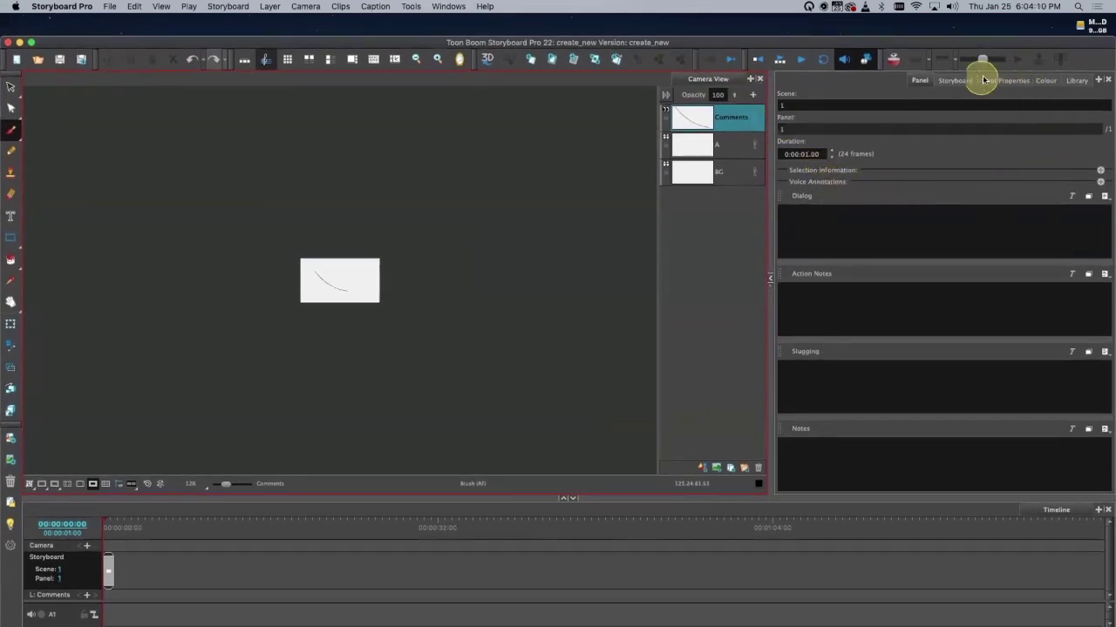
{"action": "left_click", "coordinate": [1016, 80]}
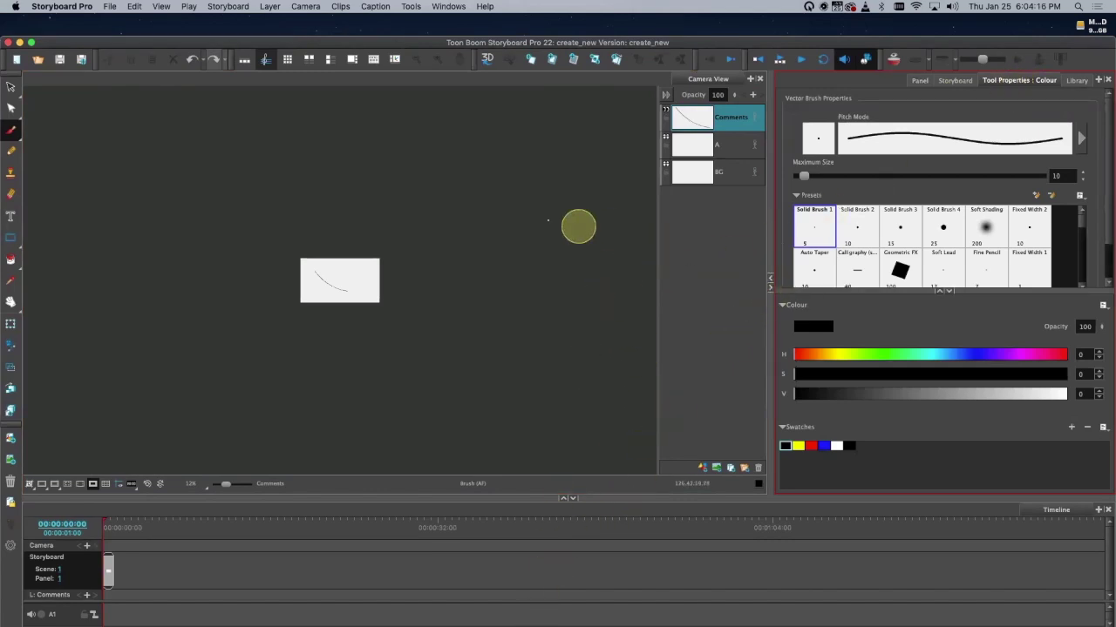
{"action": "left_click", "coordinate": [32, 42]}
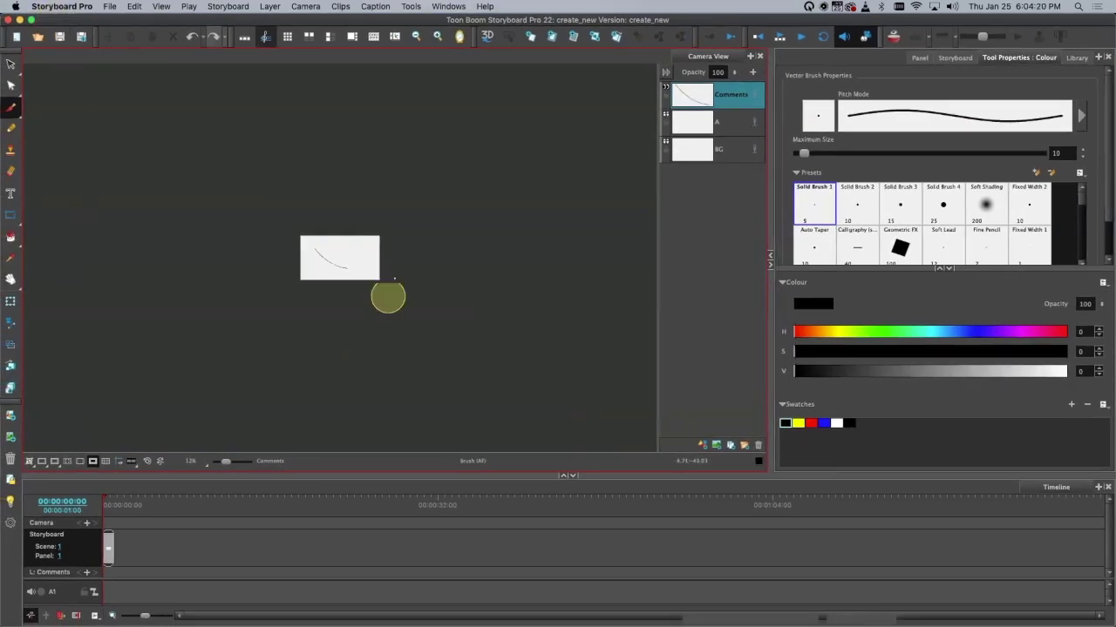
Step: Zoom the Camera View in to 50% and undo the remaining brush stroke on the Comments layer
{"action": "key", "text": "2"}
{"action": "key", "text": "2"}
{"action": "key", "text": "2"}
{"action": "key", "text": "2"}
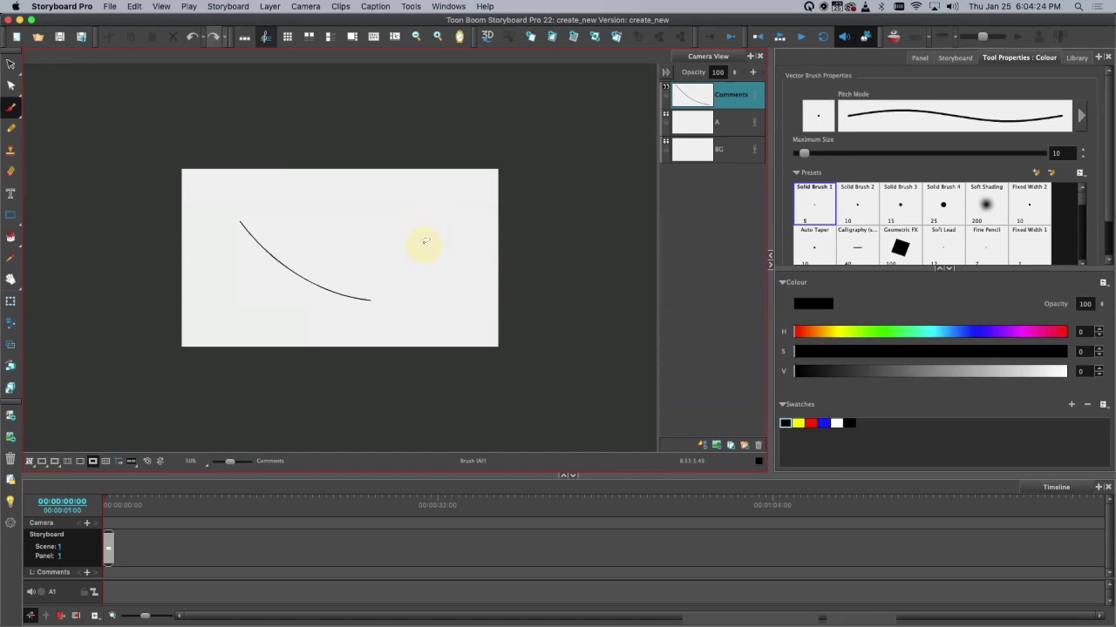
{"action": "key", "text": "super+z"}
Step: Choose the Stencil Brush and try a long diagonal stroke across the empty camera frame
{"action": "left_click", "coordinate": [11, 107]}
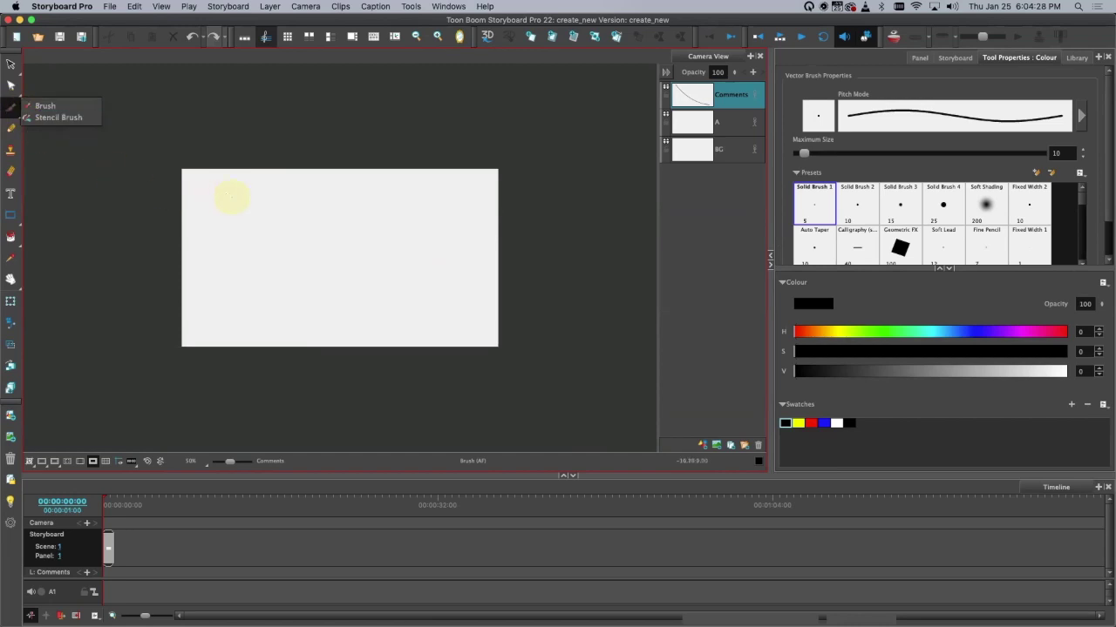
{"action": "left_click", "coordinate": [48, 105]}
{"action": "left_click", "coordinate": [15, 107]}
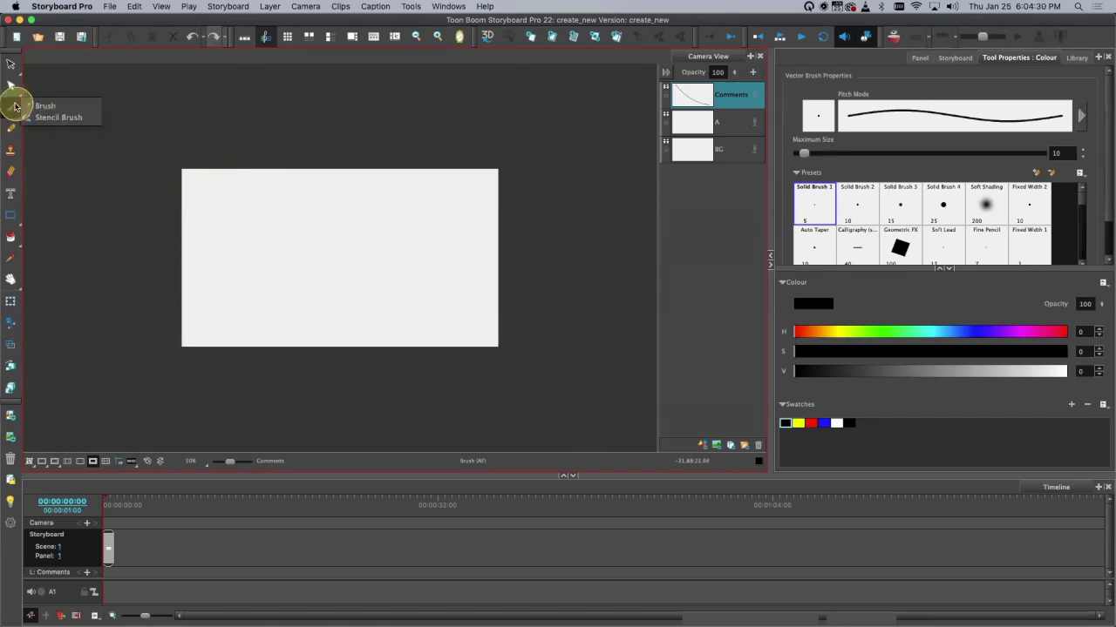
{"action": "left_click", "coordinate": [82, 121]}
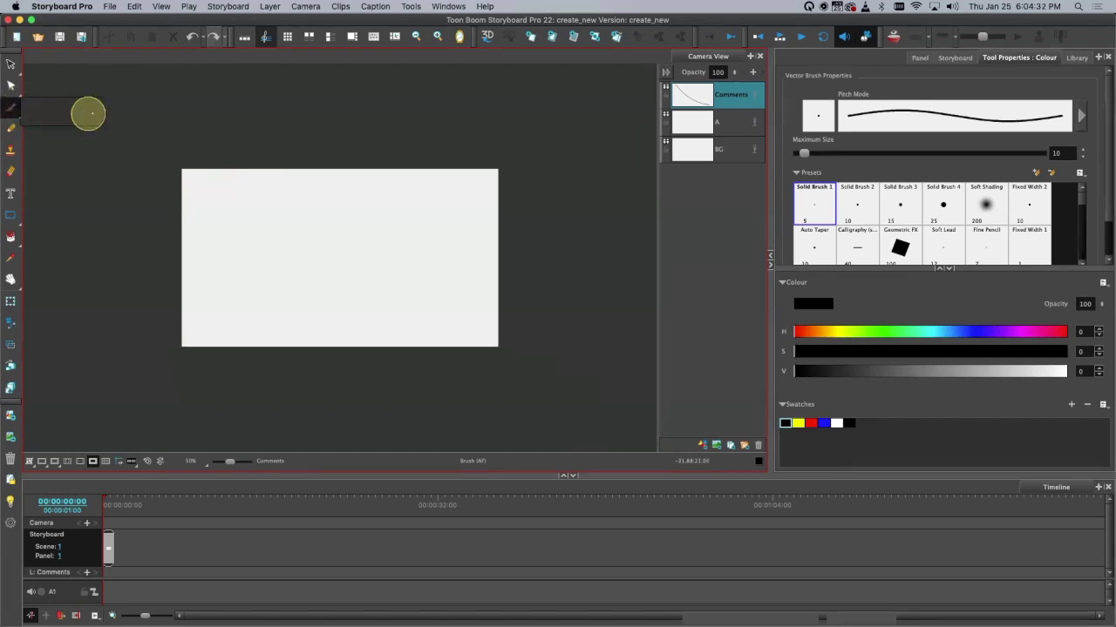
{"action": "left_click_drag", "start_coordinate": [409, 261], "coordinate": [412, 260]}
{"action": "mouse_move", "coordinate": [249, 304]}
{"action": "left_mouse_down"}
{"action": "mouse_move", "coordinate": [339, 261]}
{"action": "mouse_move", "coordinate": [465, 259]}
{"action": "mouse_move", "coordinate": [468, 231]}
{"action": "left_mouse_up"}
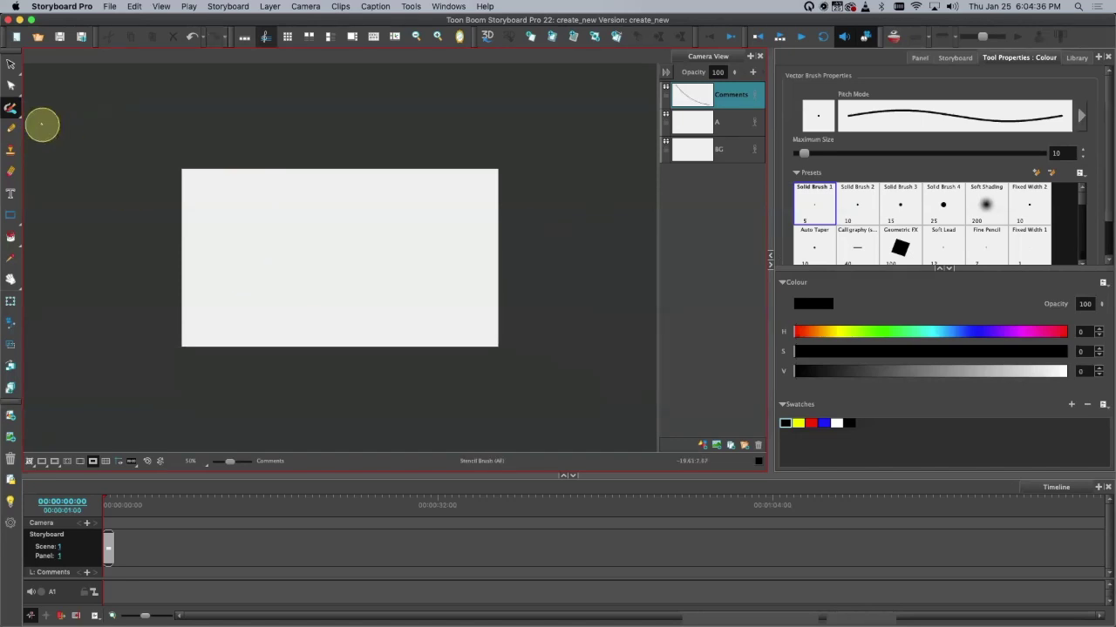
Step: Switch from the Stencil Brush to the regular Brush, try a stroke across the camera frame, and undo it
{"action": "left_click", "coordinate": [11, 108]}
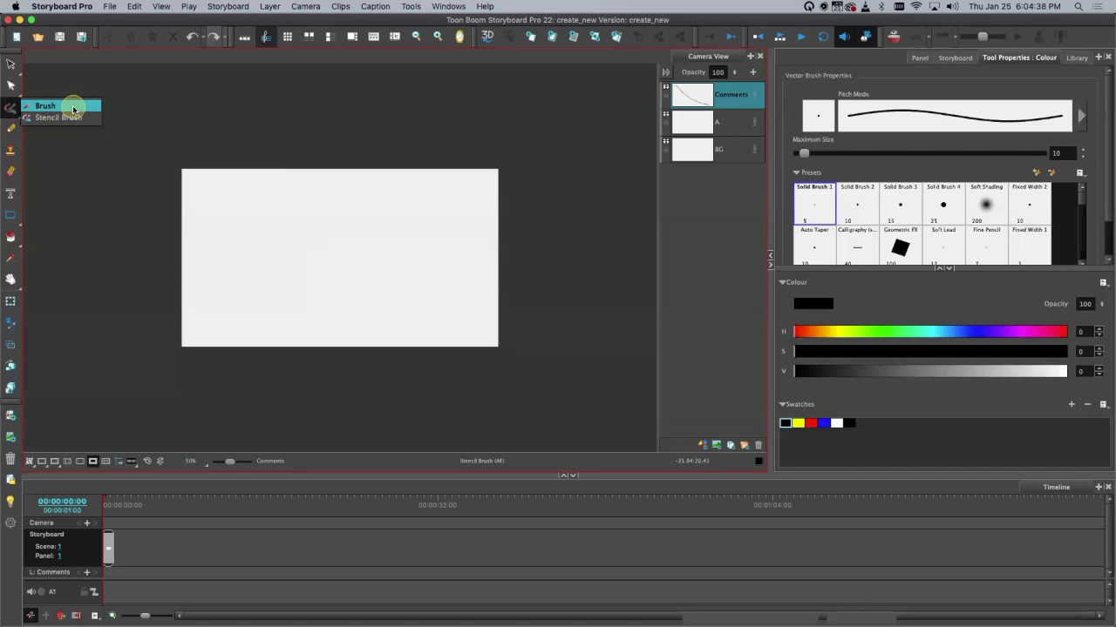
{"action": "left_click", "coordinate": [73, 109]}
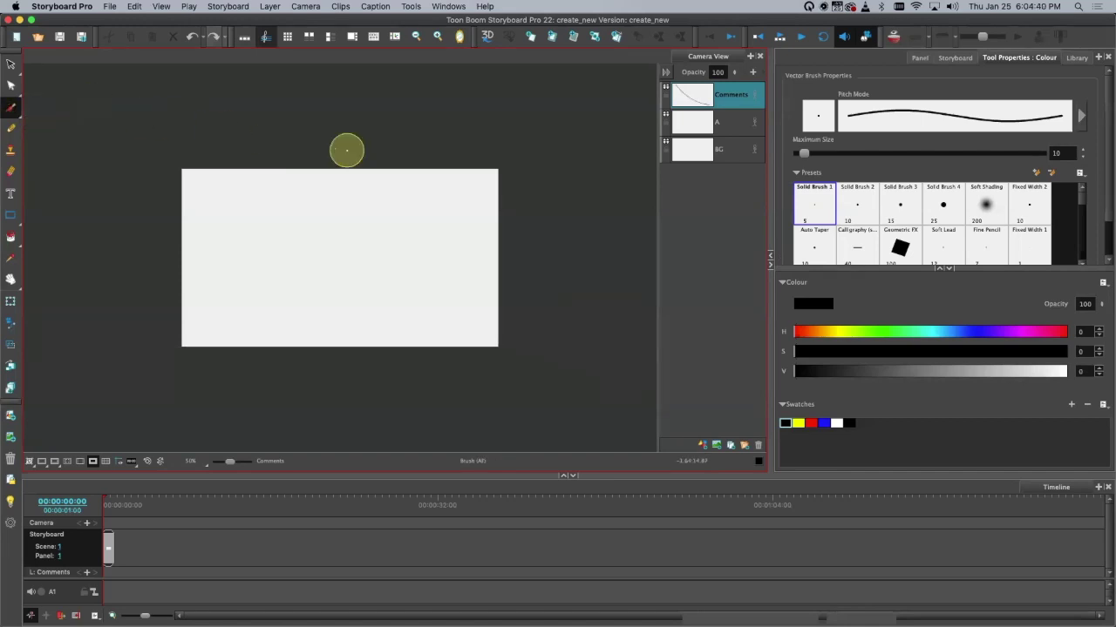
{"action": "mouse_move", "coordinate": [312, 226]}
{"action": "left_mouse_down"}
{"action": "mouse_move", "coordinate": [448, 254]}
{"action": "mouse_move", "coordinate": [683, 181]}
{"action": "left_mouse_up"}
{"action": "key", "text": "super+z"}
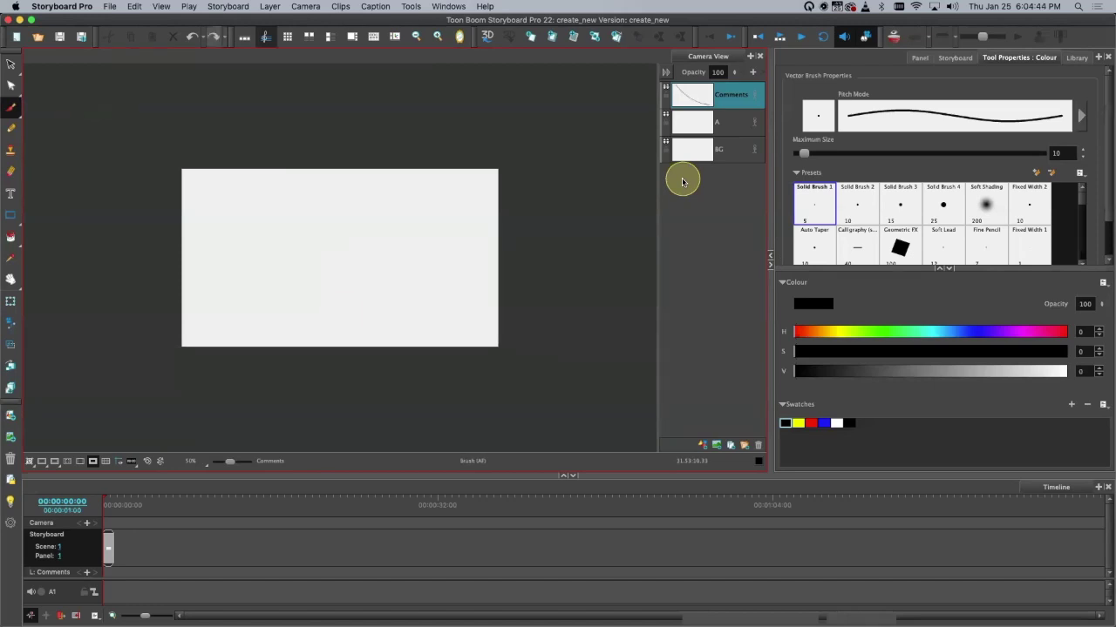
Step: Set the brush's maximum size to 164.8, try a diagonal stroke inside the camera frame, and undo it
{"action": "mouse_move", "coordinate": [803, 154]}
{"action": "left_mouse_down"}
{"action": "mouse_move", "coordinate": [1037, 162]}
{"action": "mouse_move", "coordinate": [898, 154]}
{"action": "left_mouse_up"}
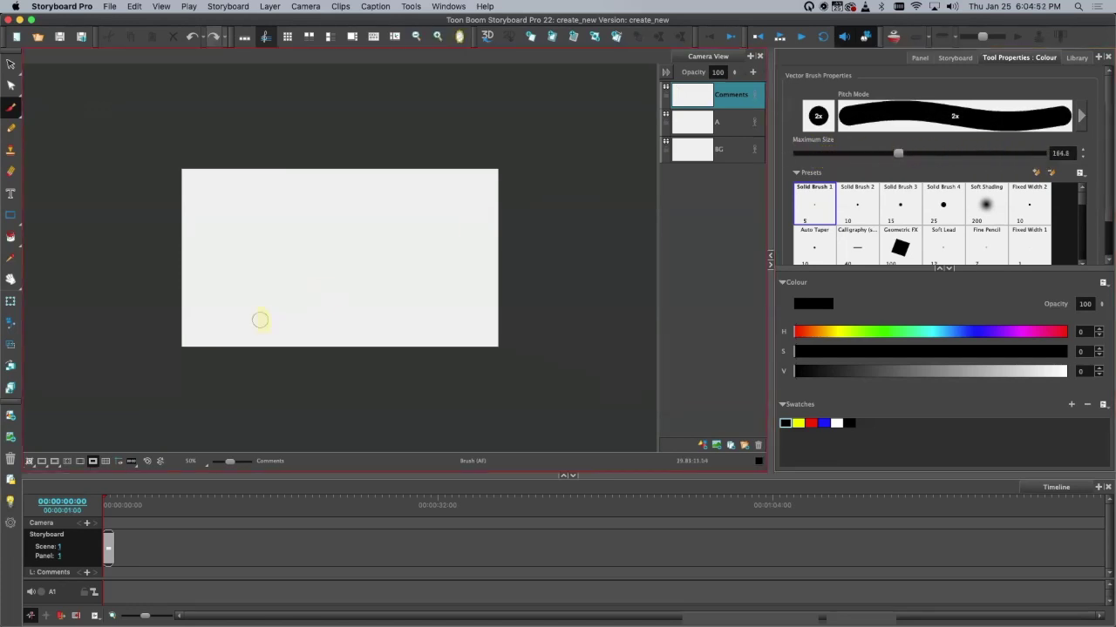
{"action": "left_click_drag", "start_coordinate": [214, 332], "coordinate": [483, 201]}
{"action": "key", "text": "super+z"}
Step: Raise the brush's maximum size to its upper limit, try a stroke across the camera frame, and undo it
{"action": "left_click_drag", "start_coordinate": [901, 152], "coordinate": [1076, 172]}
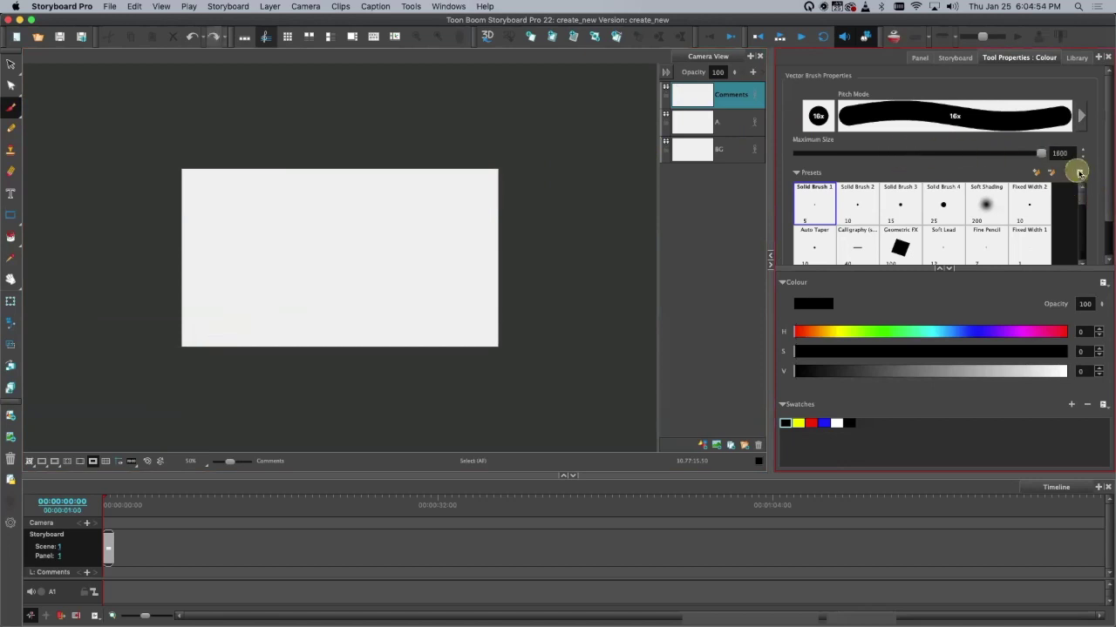
{"action": "left_click_drag", "start_coordinate": [277, 315], "coordinate": [563, 174]}
{"action": "key", "text": "super+z"}
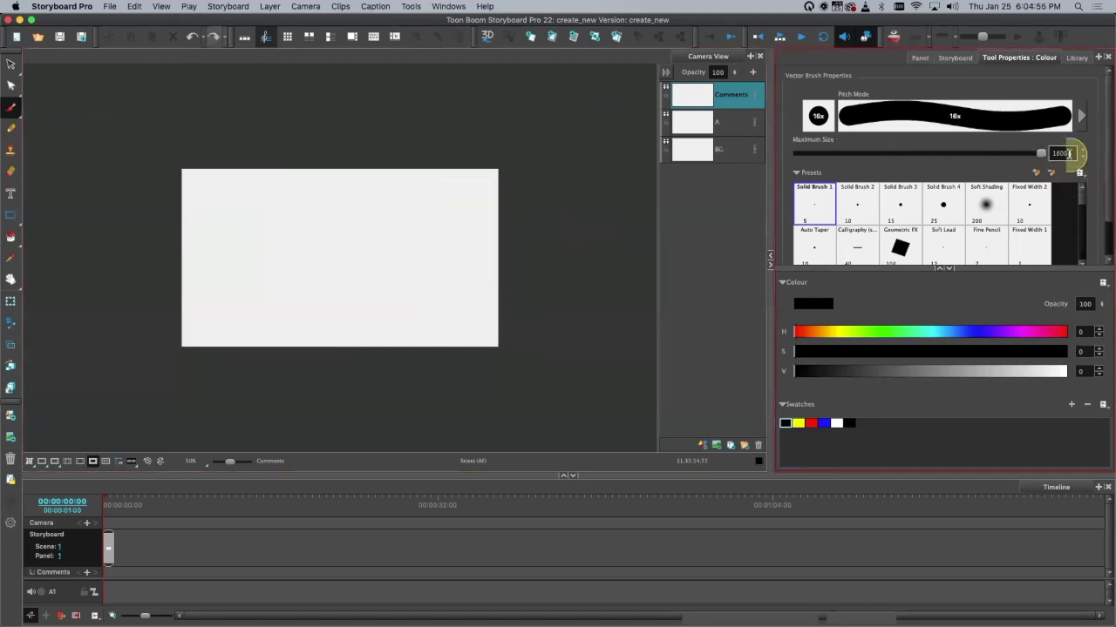
Step: Set the brush's maximum size to 118 and open the detailed Vector Brush Properties, positioned so that all settings are visible
{"action": "left_click_drag", "start_coordinate": [1039, 153], "coordinate": [869, 161]}
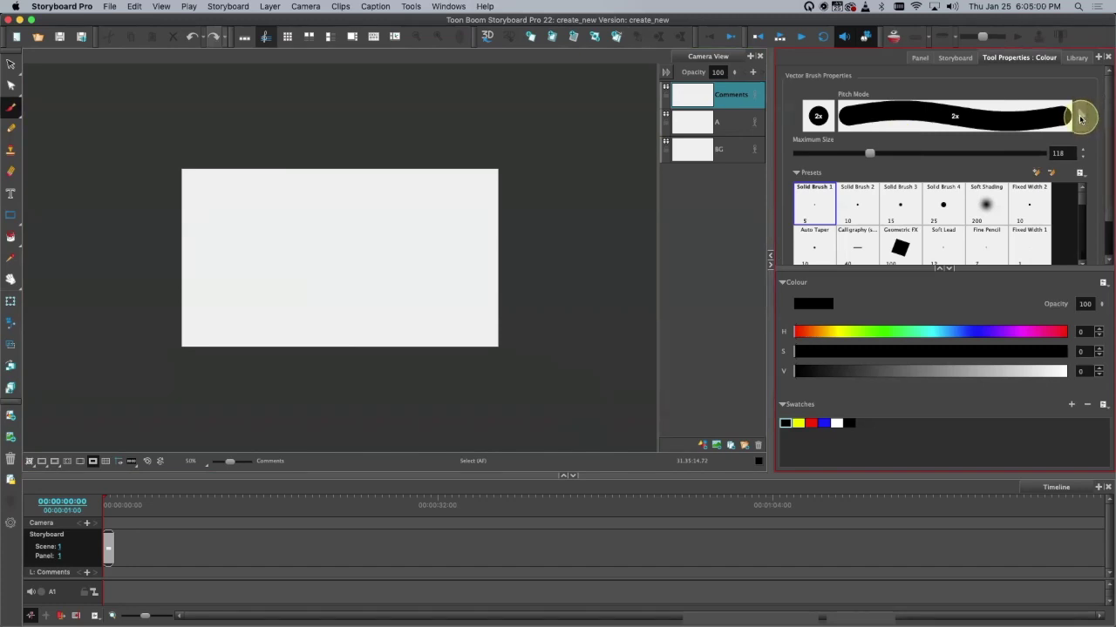
{"action": "left_click", "coordinate": [1082, 120]}
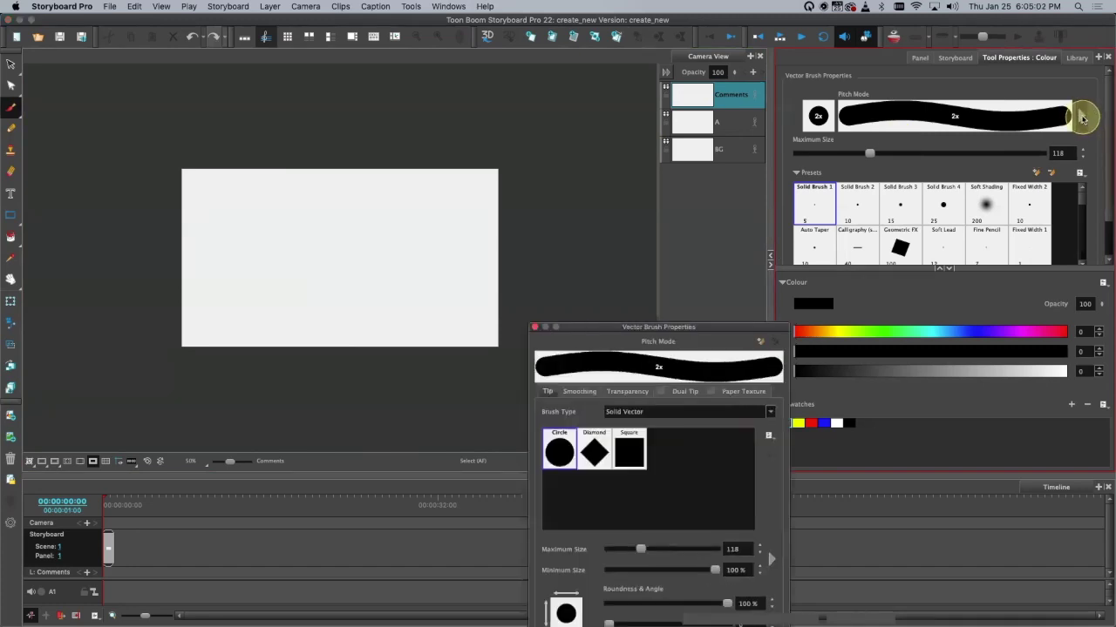
{"action": "mouse_move", "coordinate": [689, 336]}
{"action": "left_mouse_down"}
{"action": "mouse_move", "coordinate": [700, 323]}
{"action": "mouse_move", "coordinate": [699, 140]}
{"action": "mouse_move", "coordinate": [677, 75]}
{"action": "left_mouse_up"}
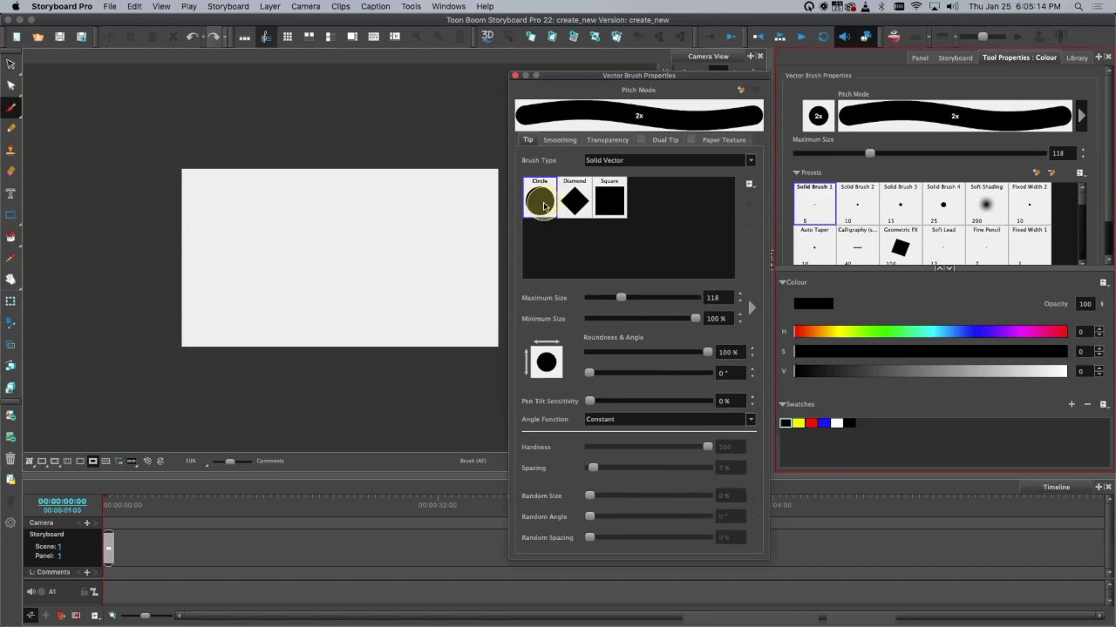
Step: Try different Centerline Smoothing amounts for the brush, set it to 0, and close the detailed brush properties
{"action": "left_click", "coordinate": [565, 142]}
{"action": "left_click_drag", "start_coordinate": [622, 163], "coordinate": [650, 164]}
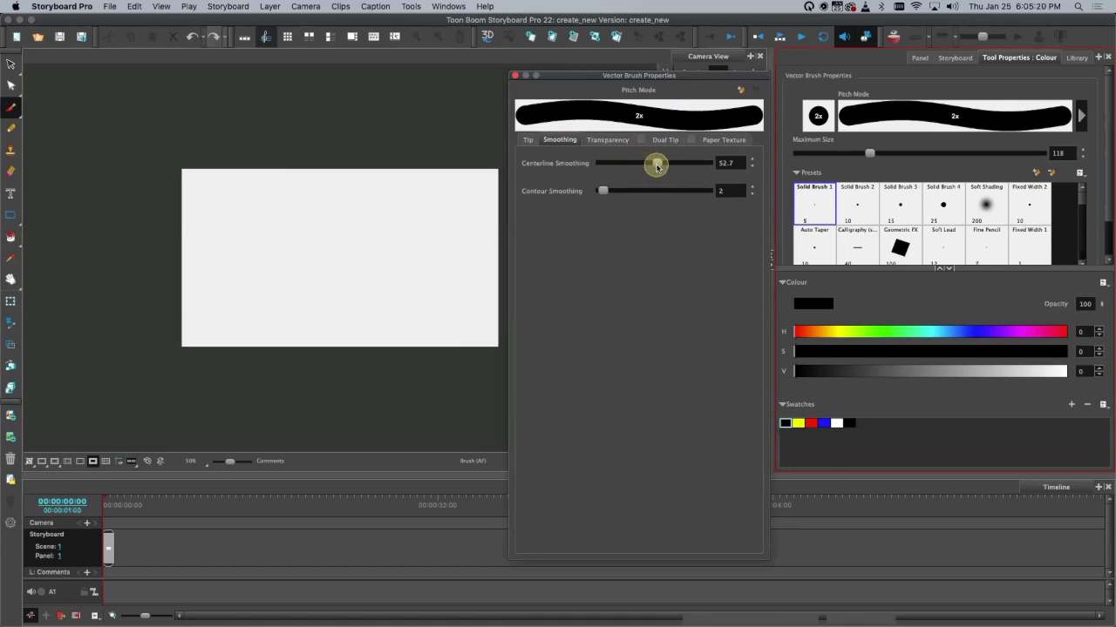
{"action": "left_click_drag", "start_coordinate": [669, 169], "coordinate": [639, 172]}
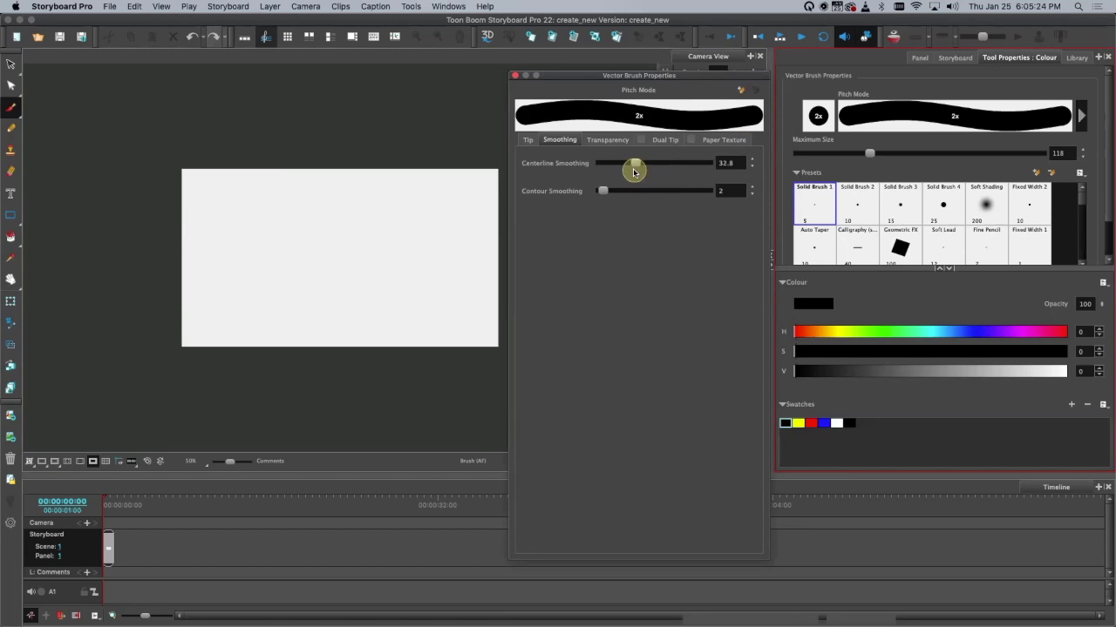
{"action": "left_click_drag", "start_coordinate": [630, 172], "coordinate": [584, 166]}
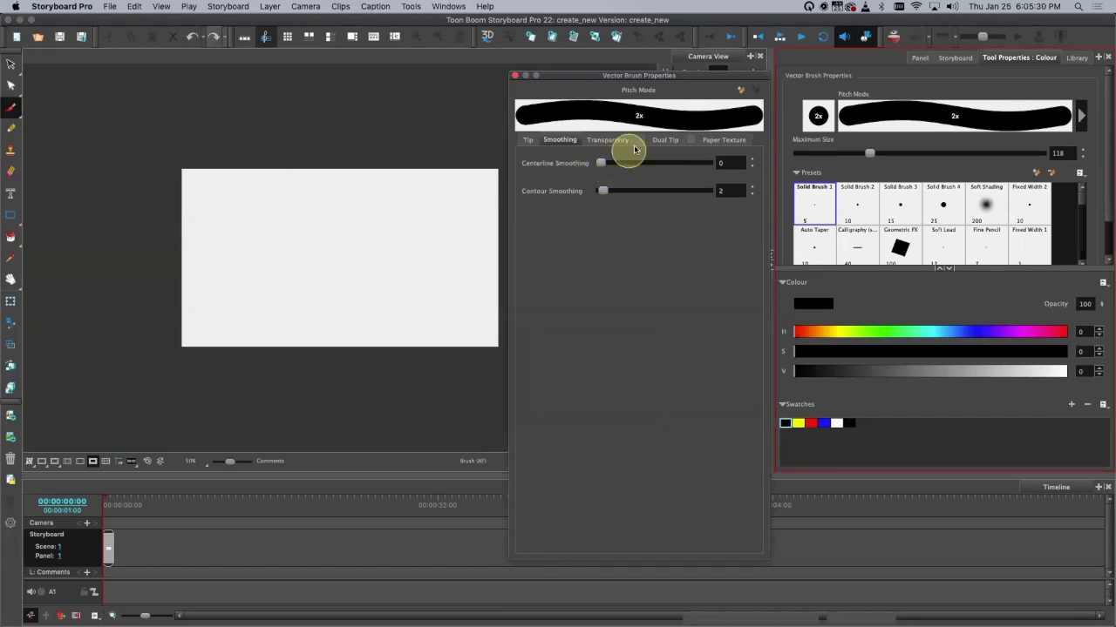
{"action": "left_click", "coordinate": [515, 76]}
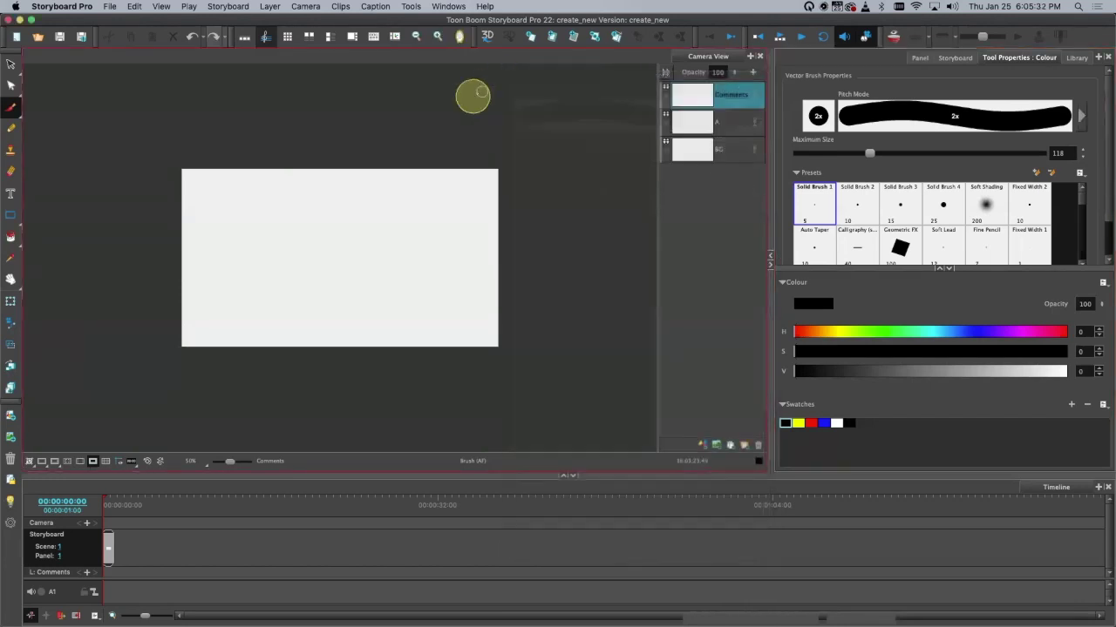
Step: Try a zigzag stroke across the camera frame with the unsmoothed brush and undo it
{"action": "mouse_move", "coordinate": [225, 305]}
{"action": "left_mouse_down"}
{"action": "mouse_move", "coordinate": [289, 275]}
{"action": "mouse_move", "coordinate": [474, 228]}
{"action": "mouse_move", "coordinate": [456, 204]}
{"action": "mouse_move", "coordinate": [372, 249]}
{"action": "mouse_move", "coordinate": [318, 298]}
{"action": "mouse_move", "coordinate": [256, 275]}
{"action": "mouse_move", "coordinate": [258, 324]}
{"action": "mouse_move", "coordinate": [296, 268]}
{"action": "mouse_move", "coordinate": [329, 248]}
{"action": "mouse_move", "coordinate": [376, 306]}
{"action": "mouse_move", "coordinate": [417, 312]}
{"action": "mouse_move", "coordinate": [441, 263]}
{"action": "mouse_move", "coordinate": [471, 287]}
{"action": "left_mouse_up"}
{"action": "key", "text": "ctrl+z"}
{"action": "key", "text": "ctrl+z"}
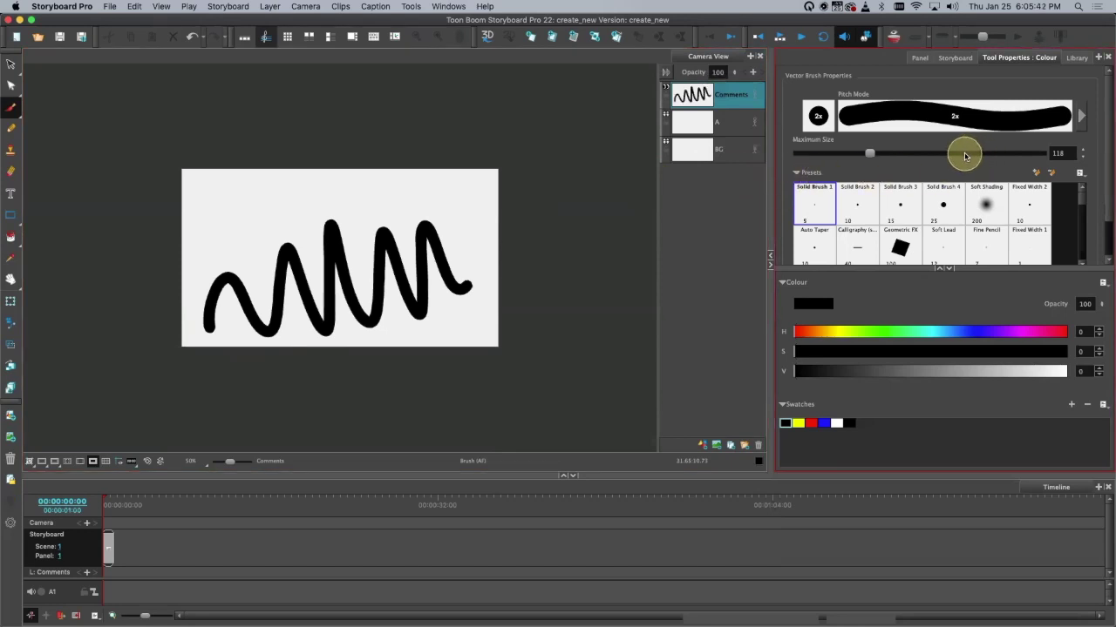
{"action": "key", "text": "ctrl+z"}
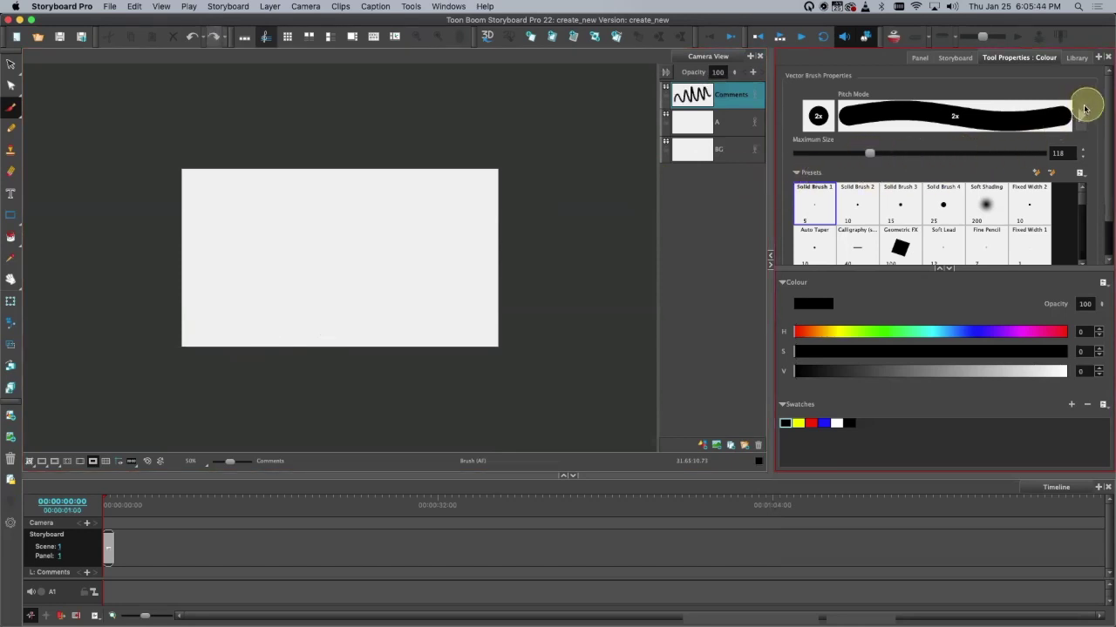
Step: Set the brush's Centerline Smoothing to 36, try zigzag strokes in the camera frame, and undo them
{"action": "left_click", "coordinate": [1084, 111]}
{"action": "left_click_drag", "start_coordinate": [604, 164], "coordinate": [644, 170]}
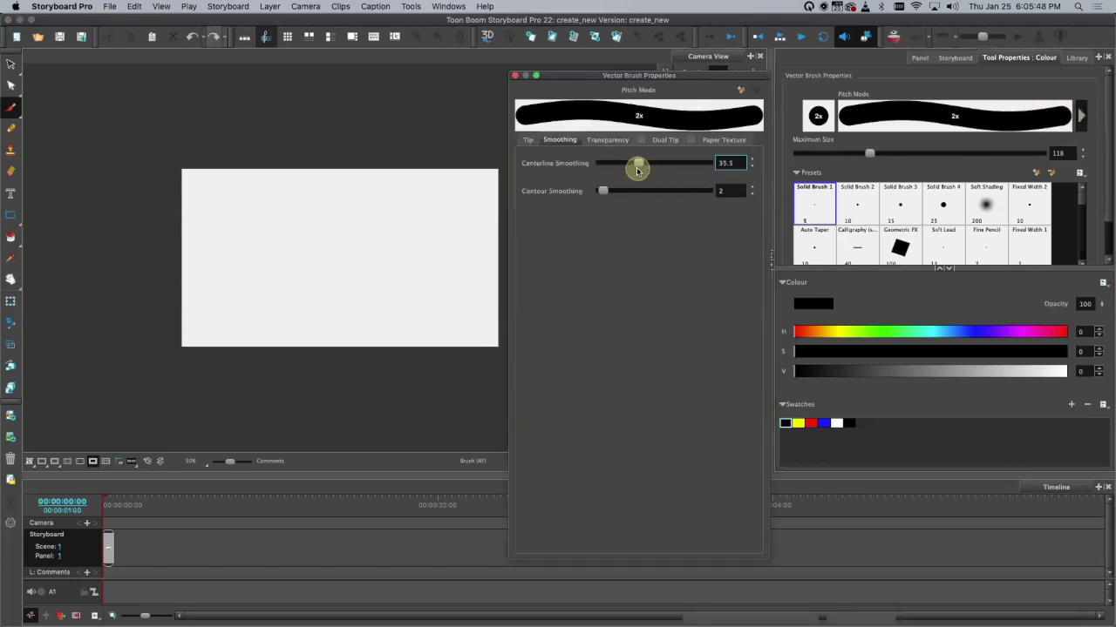
{"action": "mouse_move", "coordinate": [219, 303]}
{"action": "left_mouse_down"}
{"action": "mouse_move", "coordinate": [304, 225]}
{"action": "mouse_move", "coordinate": [366, 307]}
{"action": "mouse_move", "coordinate": [458, 299]}
{"action": "mouse_move", "coordinate": [577, 200]}
{"action": "left_mouse_up"}
{"action": "key", "text": "super+z"}
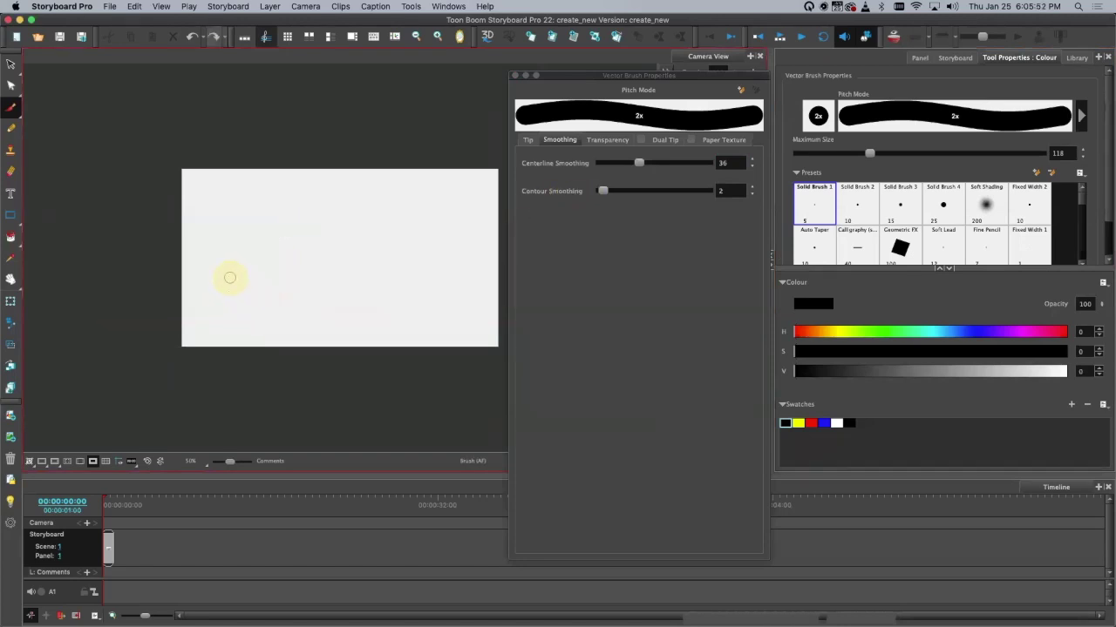
{"action": "mouse_move", "coordinate": [228, 324]}
{"action": "left_mouse_down"}
{"action": "mouse_move", "coordinate": [253, 210]}
{"action": "mouse_move", "coordinate": [277, 314]}
{"action": "mouse_move", "coordinate": [320, 232]}
{"action": "mouse_move", "coordinate": [348, 313]}
{"action": "mouse_move", "coordinate": [365, 210]}
{"action": "mouse_move", "coordinate": [393, 314]}
{"action": "mouse_move", "coordinate": [411, 234]}
{"action": "mouse_move", "coordinate": [433, 272]}
{"action": "mouse_move", "coordinate": [450, 256]}
{"action": "mouse_move", "coordinate": [455, 327]}
{"action": "left_mouse_up"}
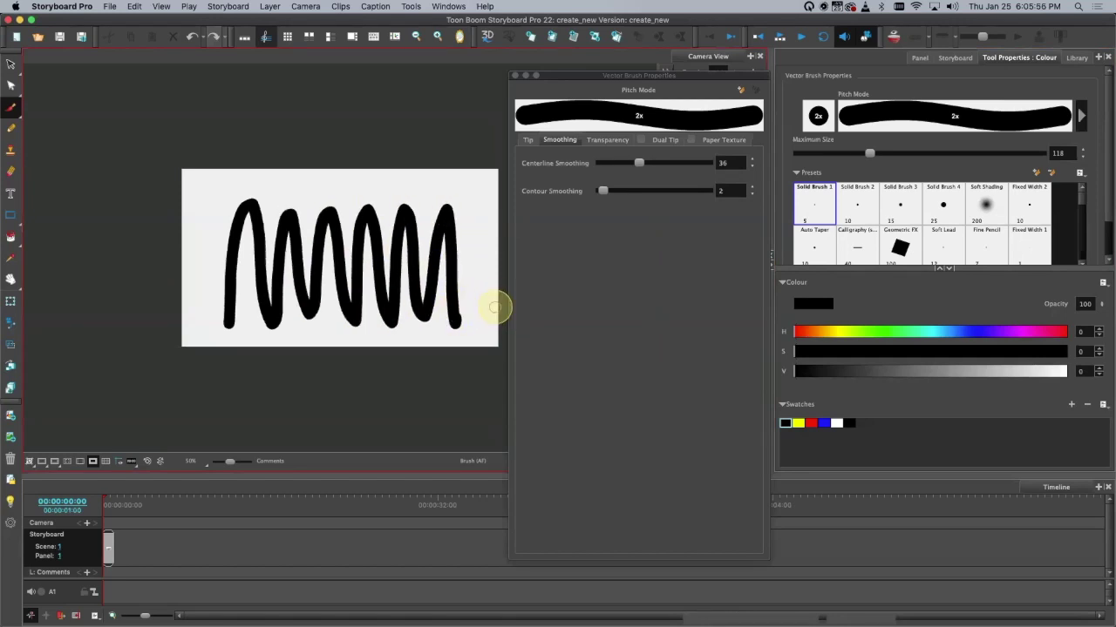
{"action": "key", "text": "super+z"}
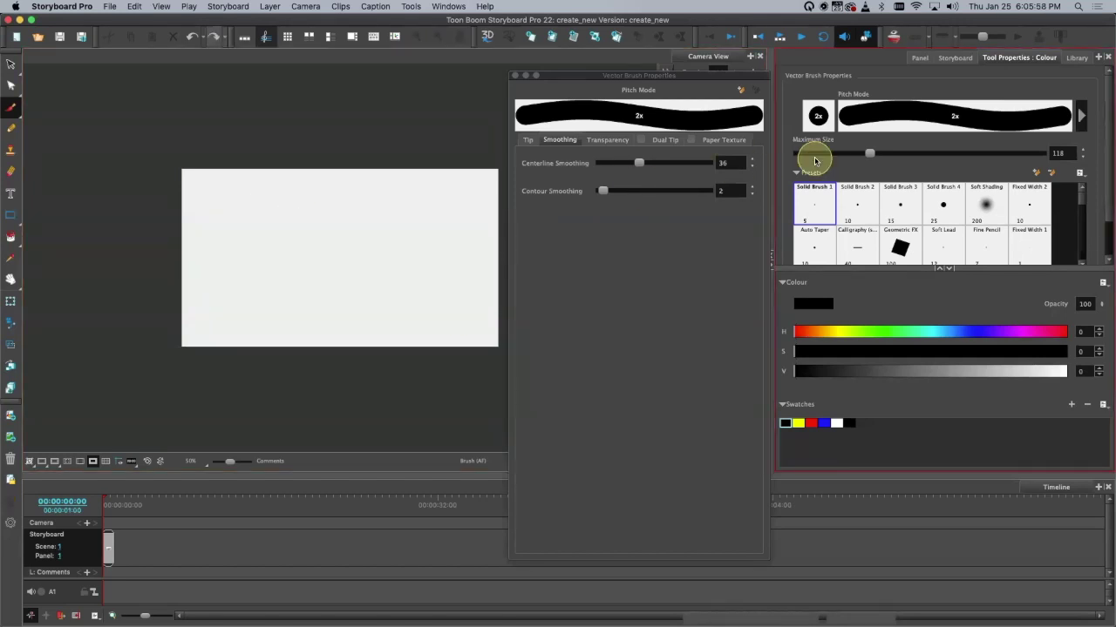
Step: Set the brush's maximum size to 49.6 and close the detailed brush properties
{"action": "mouse_move", "coordinate": [866, 153]}
{"action": "left_mouse_down"}
{"action": "mouse_move", "coordinate": [814, 150]}
{"action": "mouse_move", "coordinate": [829, 162]}
{"action": "mouse_move", "coordinate": [815, 150]}
{"action": "left_mouse_up"}
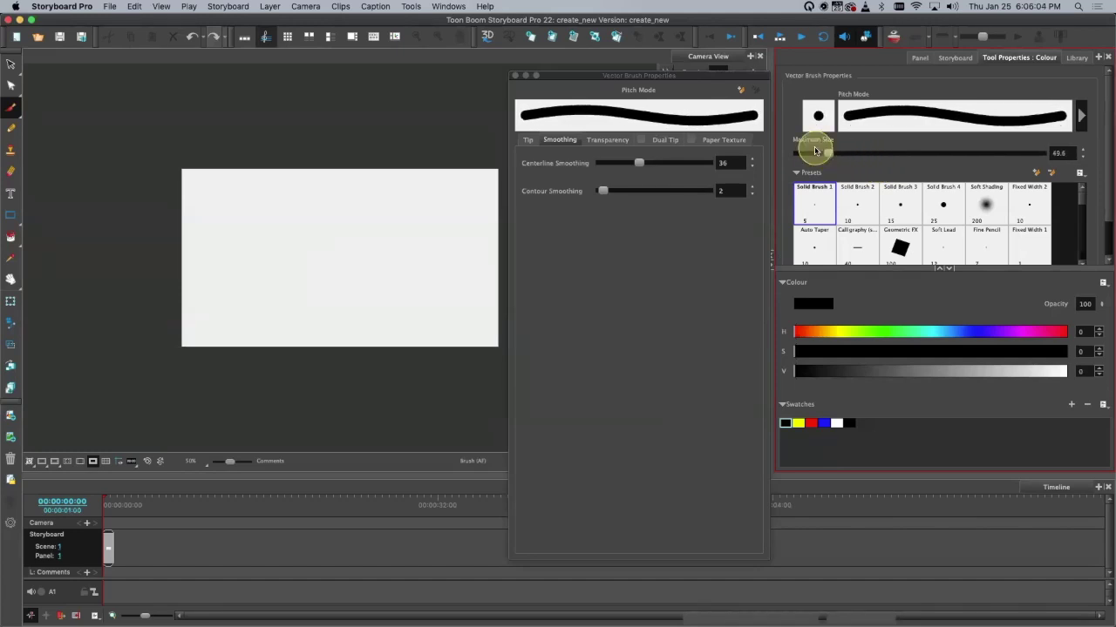
{"action": "left_click_drag", "start_coordinate": [815, 150], "coordinate": [815, 151]}
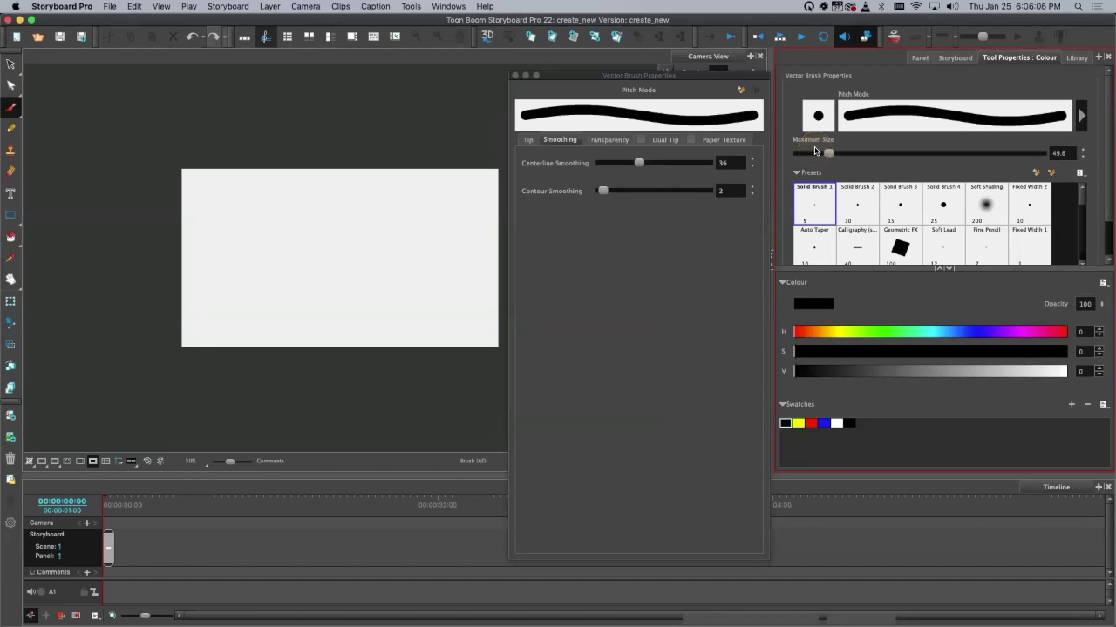
{"action": "left_click", "coordinate": [516, 77]}
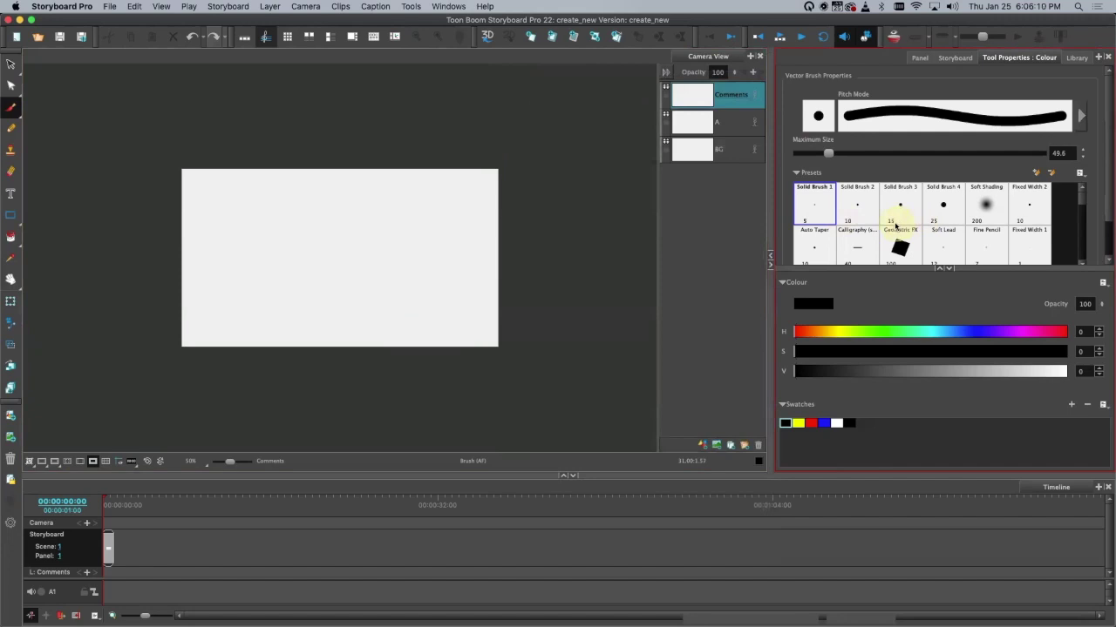
Step: Reopen the detailed Vector Brush Properties and examine the Smoothing, Tip, Transparency, Dual Tip and Paper Texture settings
{"action": "left_click", "coordinate": [1047, 186]}
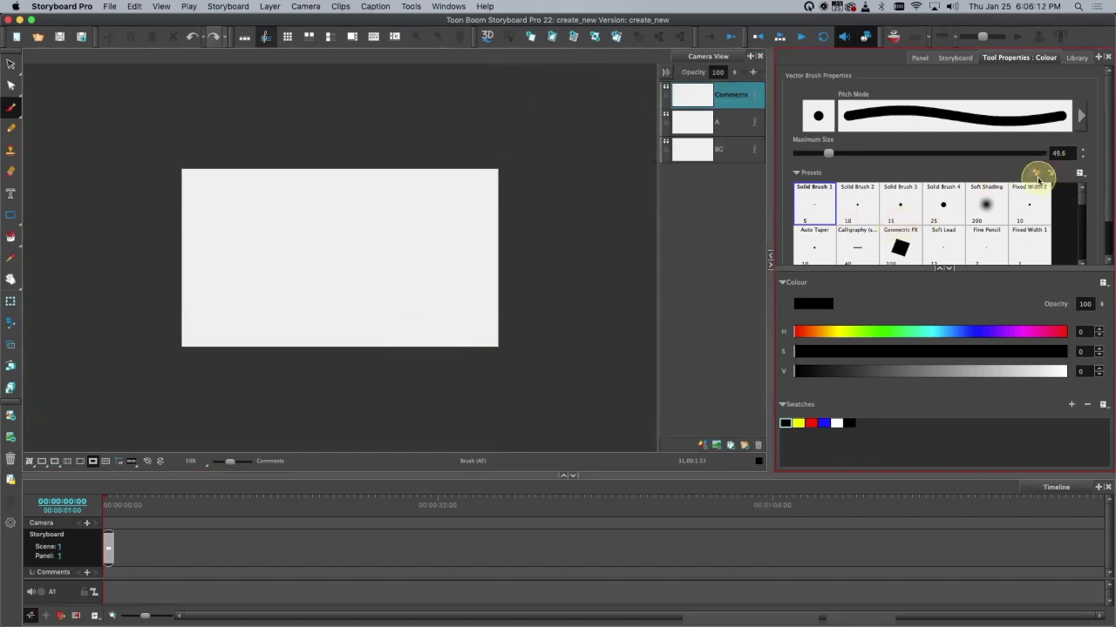
{"action": "left_click", "coordinate": [1080, 114]}
{"action": "left_click", "coordinate": [688, 167]}
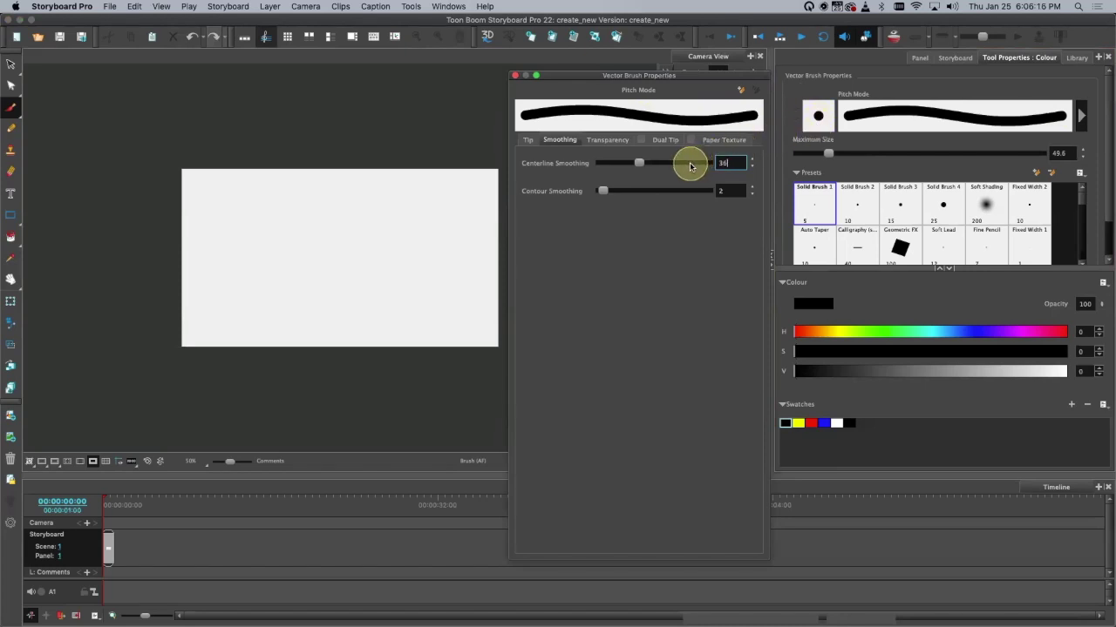
{"action": "left_click", "coordinate": [527, 139]}
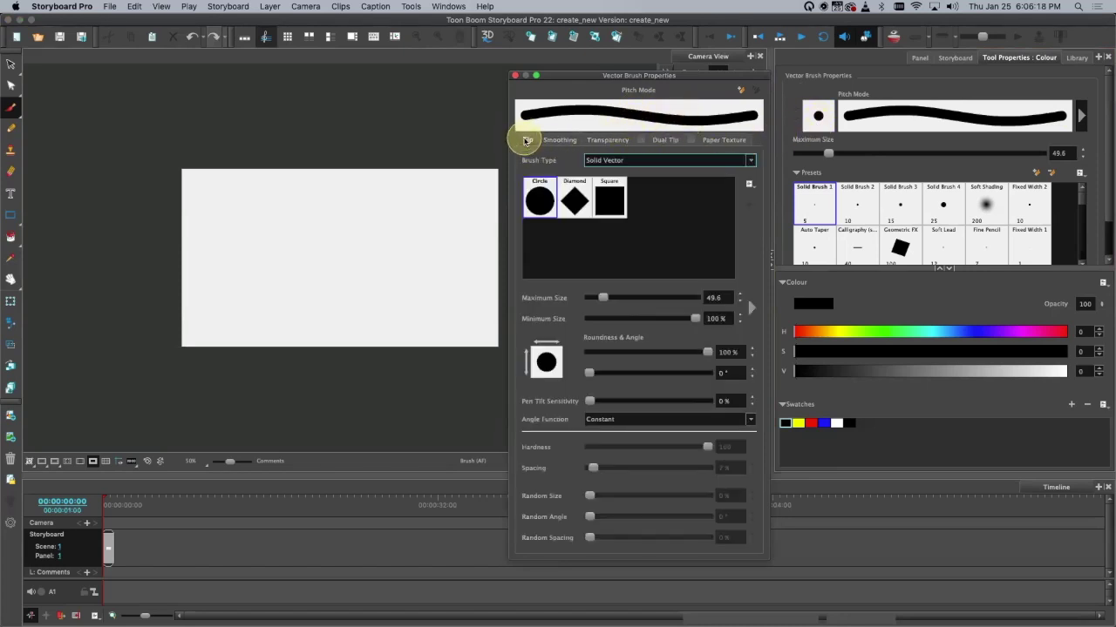
{"action": "left_click", "coordinate": [616, 140]}
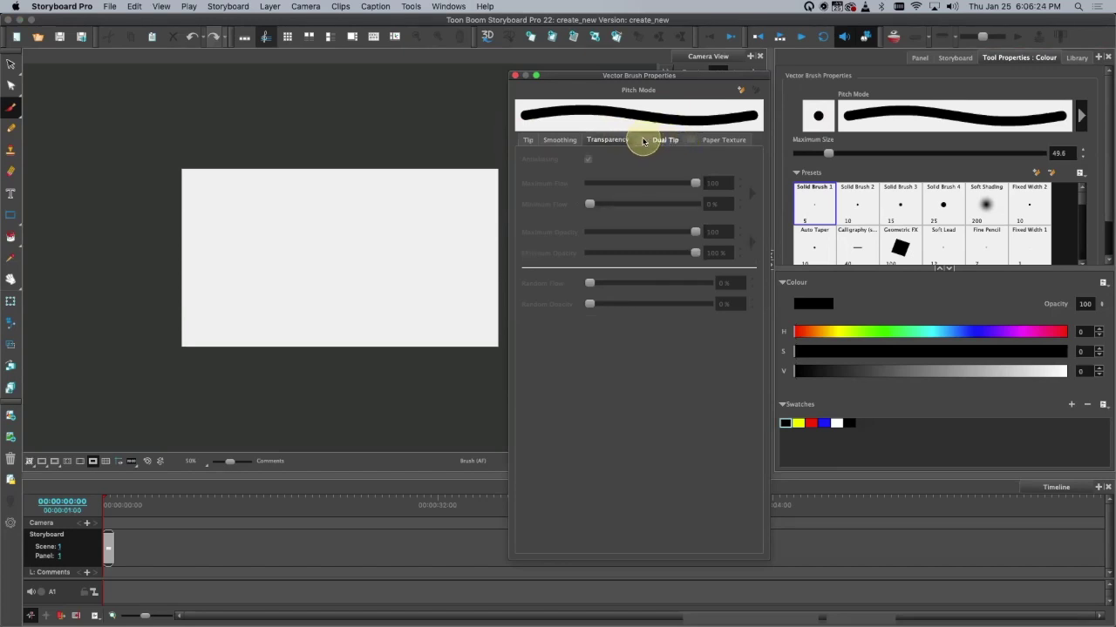
{"action": "left_click", "coordinate": [661, 142]}
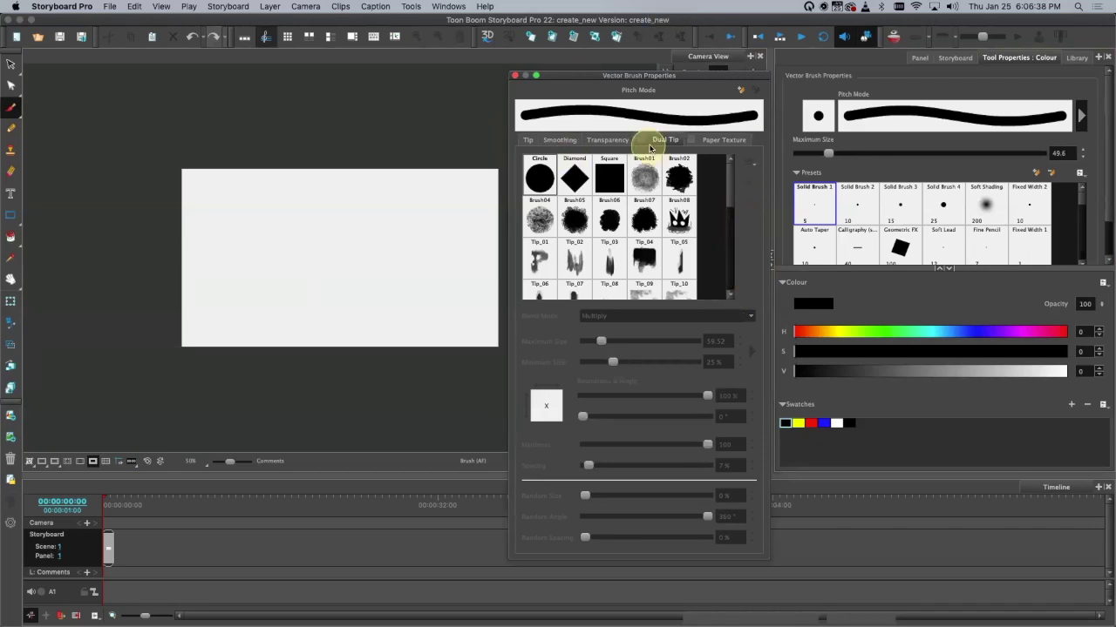
{"action": "left_click", "coordinate": [726, 140]}
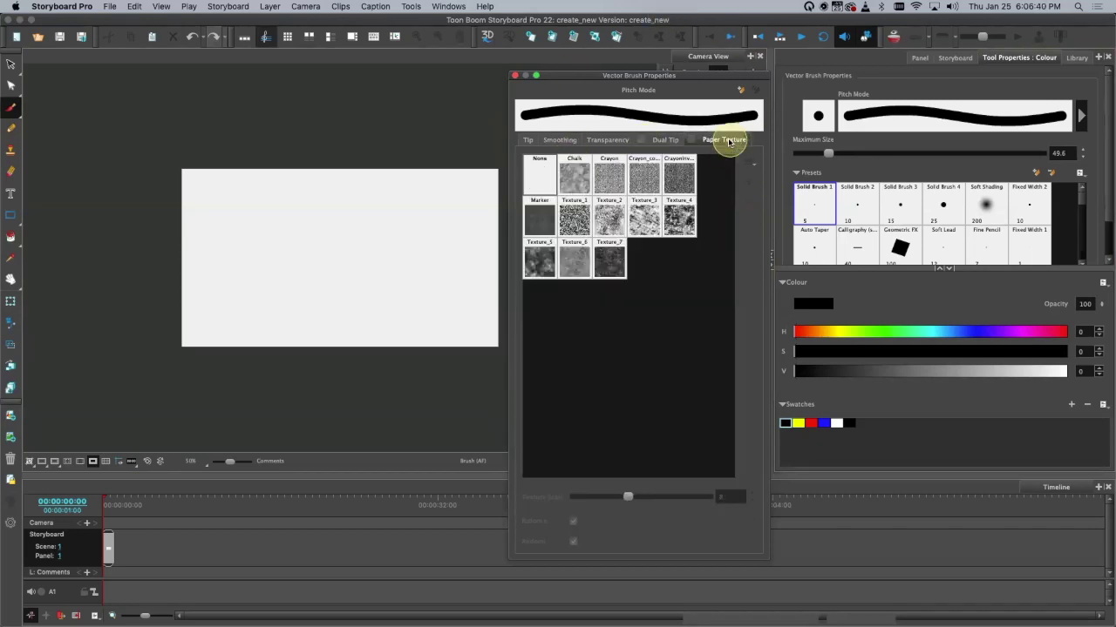
{"action": "left_click", "coordinate": [599, 140]}
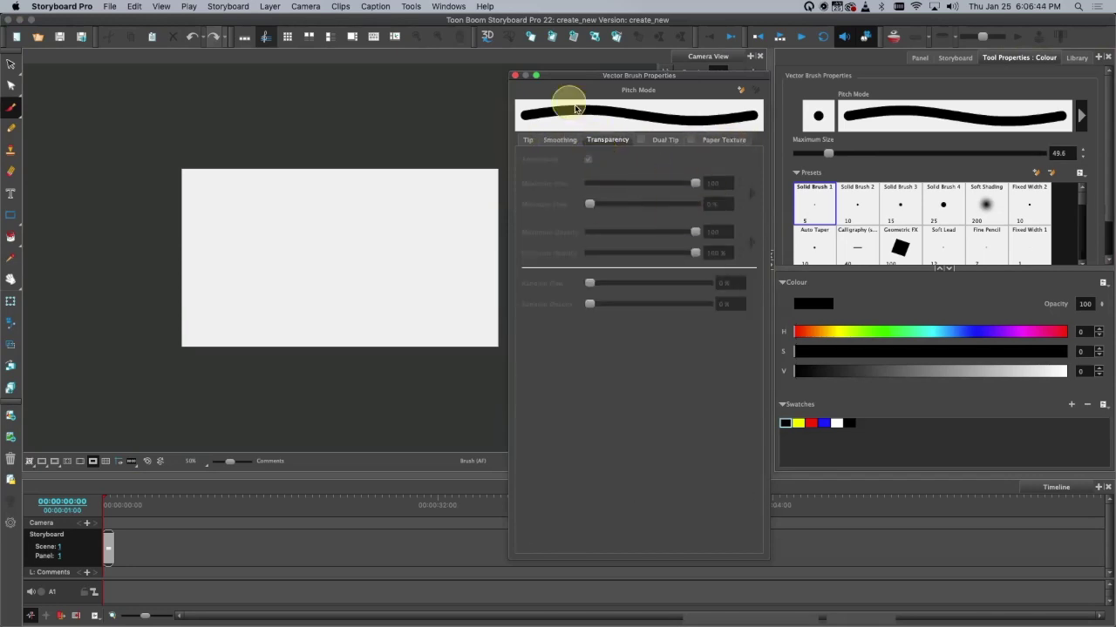
{"action": "left_click", "coordinate": [571, 144]}
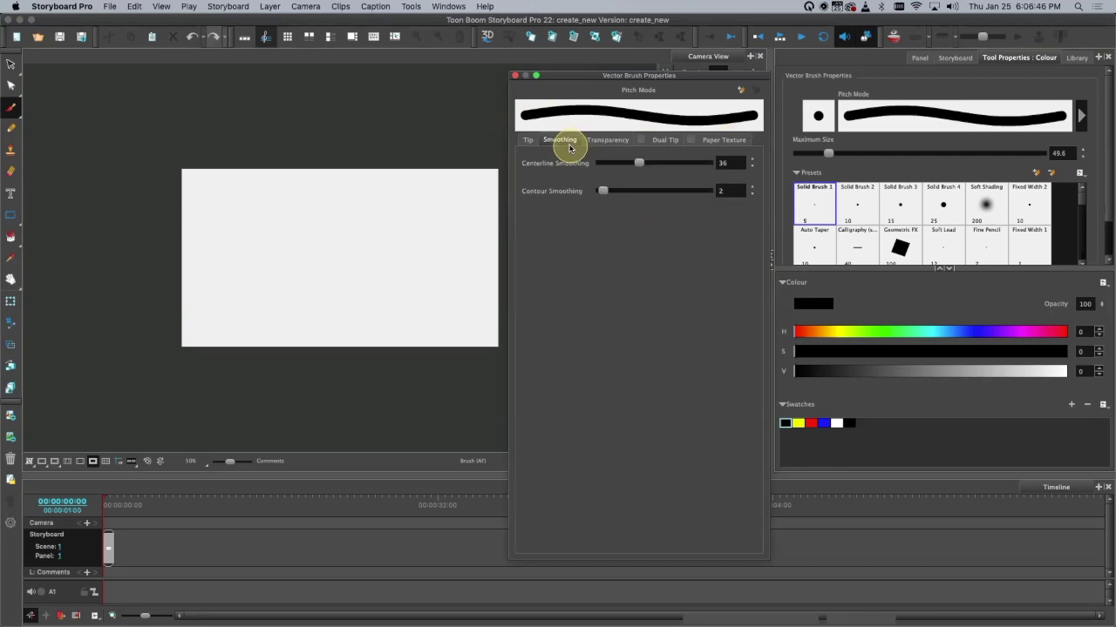
{"action": "left_click", "coordinate": [529, 140]}
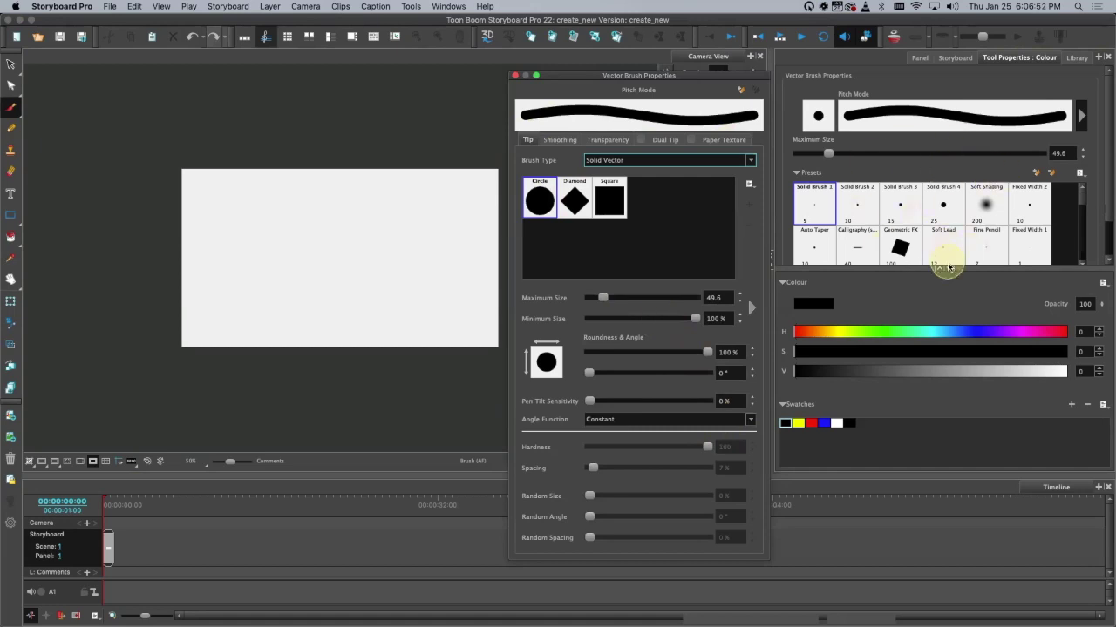
Step: Enlarge the Tool Properties view over the Colour view and look through the full list of brush presets
{"action": "left_click_drag", "start_coordinate": [967, 266], "coordinate": [967, 436]}
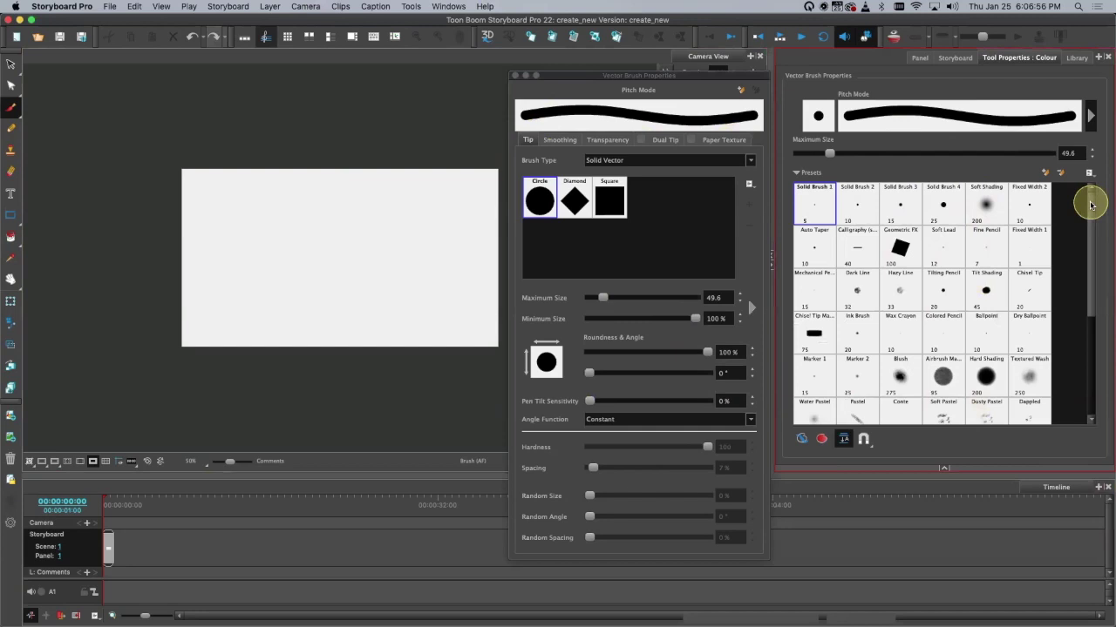
{"action": "scroll", "coordinate": [1090, 218], "scroll_direction": "down", "scroll_amount": 1}
{"action": "scroll", "coordinate": [1085, 271], "scroll_direction": "down", "scroll_amount": 7}
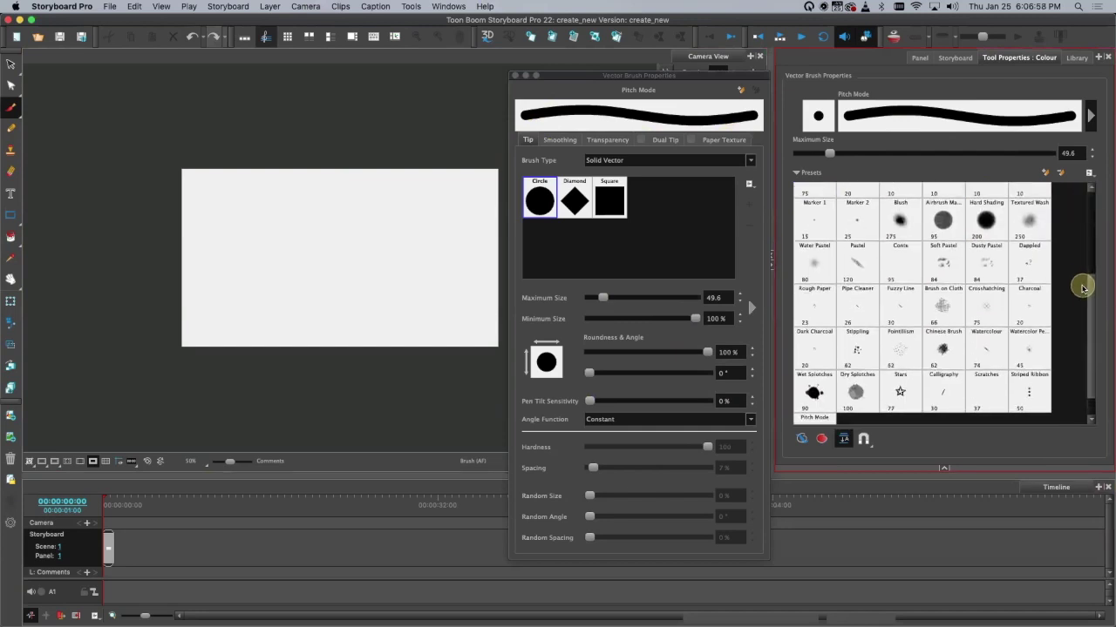
{"action": "scroll", "coordinate": [1085, 270], "scroll_direction": "up", "scroll_amount": 1}
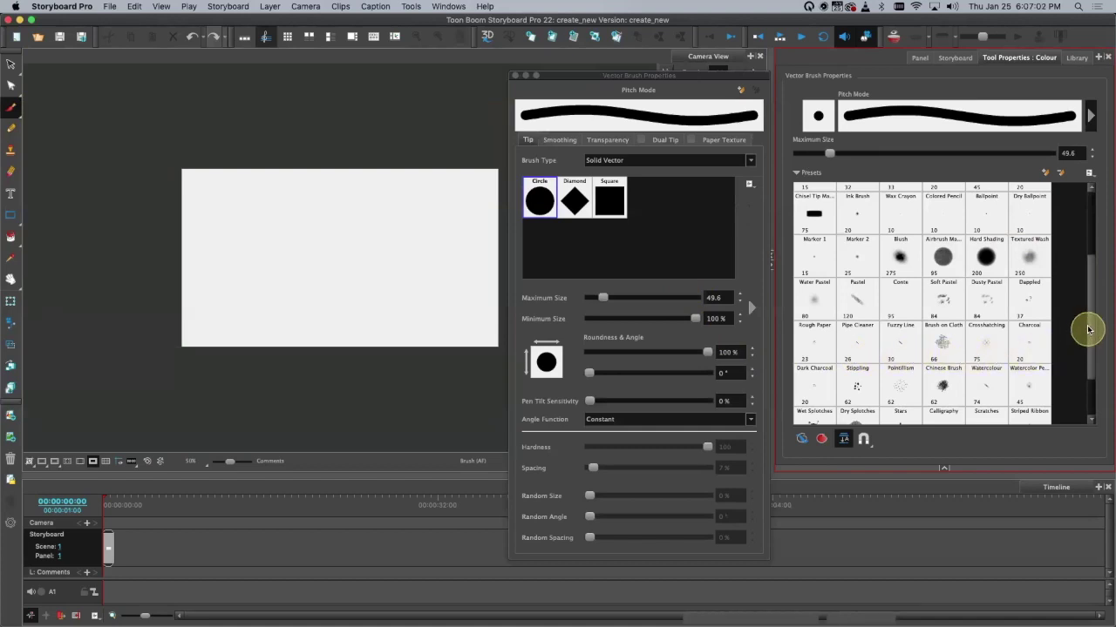
{"action": "left_click_drag", "start_coordinate": [1091, 323], "coordinate": [1089, 249]}
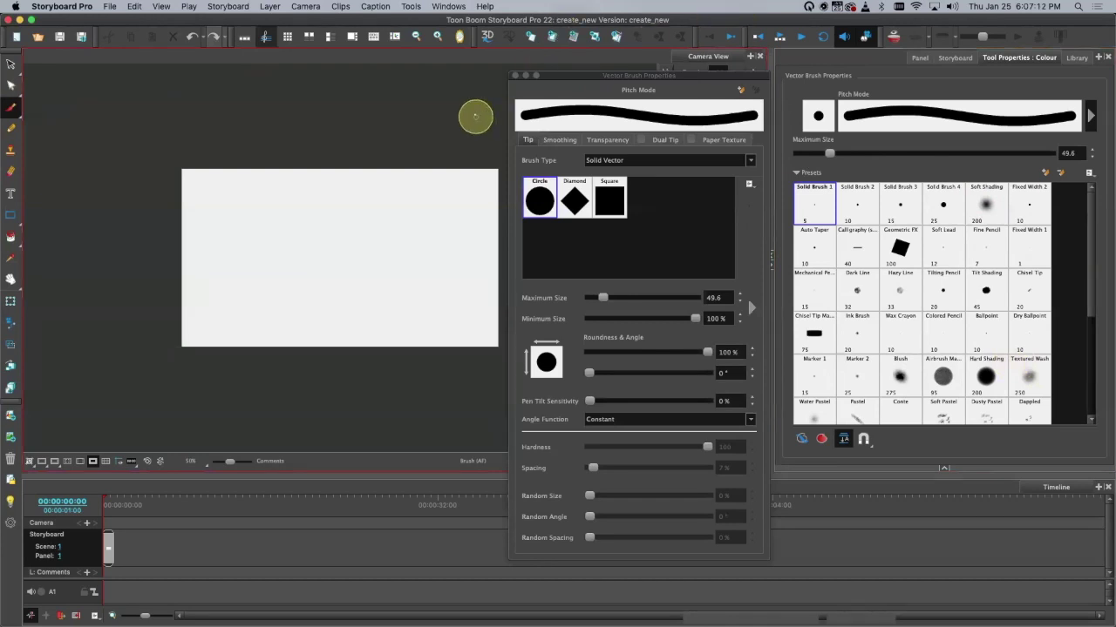
Step: Close the detailed brush properties, set the brush's maximum size to 19.2, and reopen them
{"action": "left_click", "coordinate": [514, 76]}
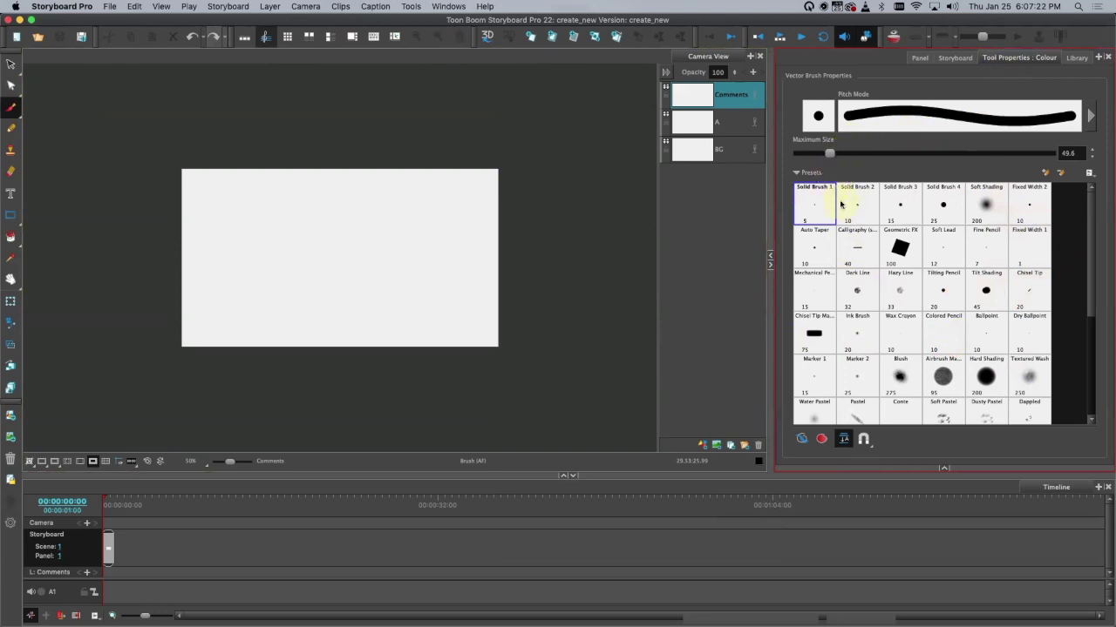
{"action": "left_click_drag", "start_coordinate": [832, 155], "coordinate": [810, 155]}
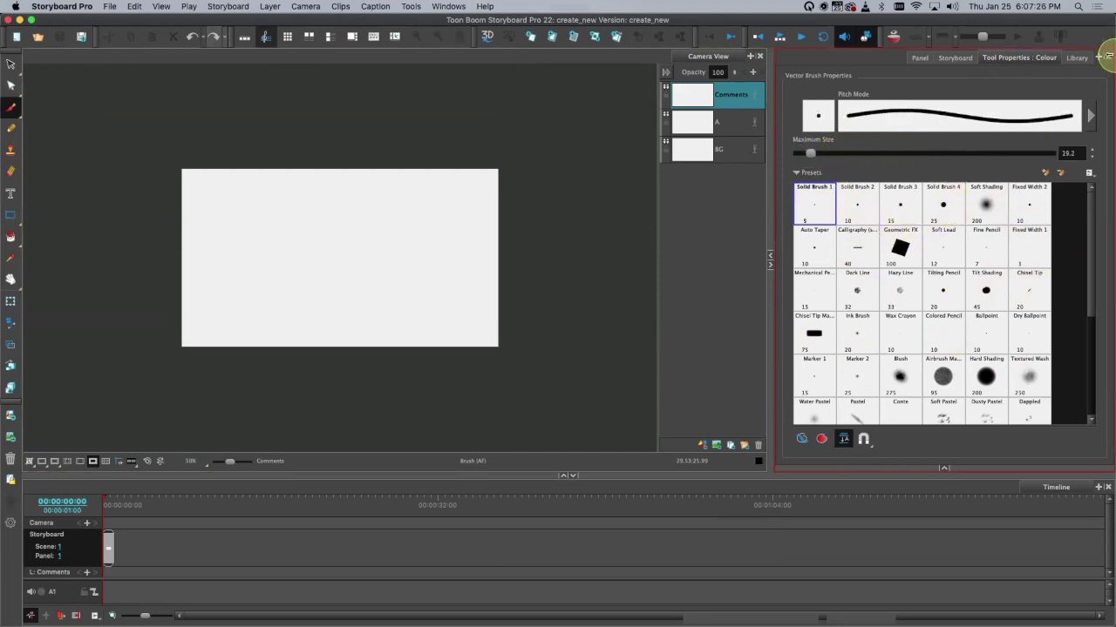
{"action": "left_click", "coordinate": [1090, 115]}
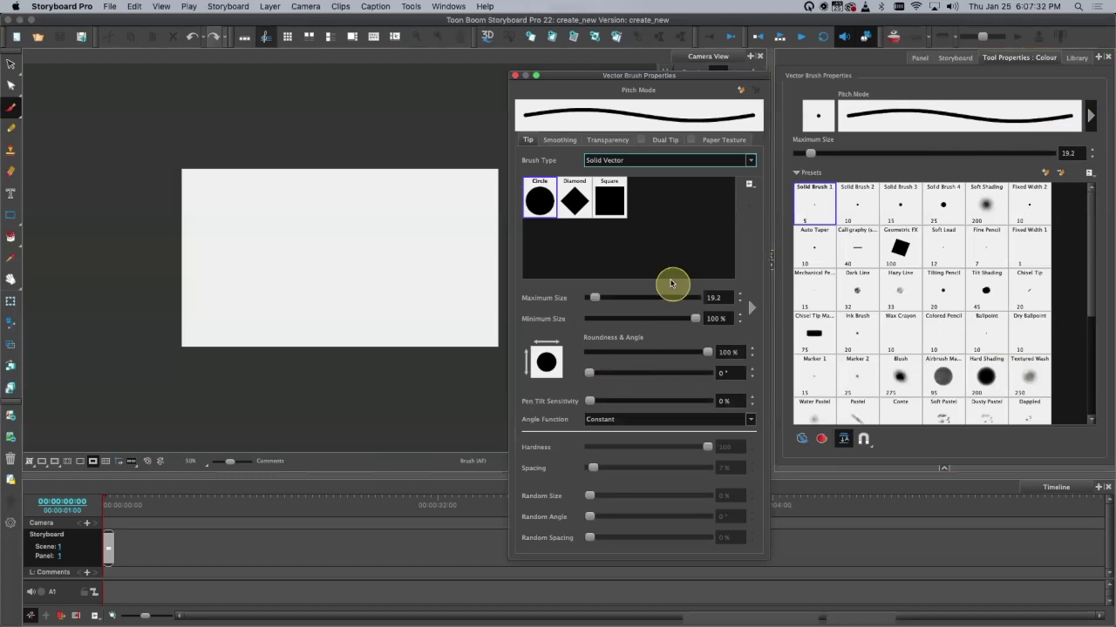
Step: Set the brush tip's maximum size to 28.4, minimum size to 78.8 % and roundness to 35.6 %
{"action": "left_click_drag", "start_coordinate": [690, 317], "coordinate": [819, 319]}
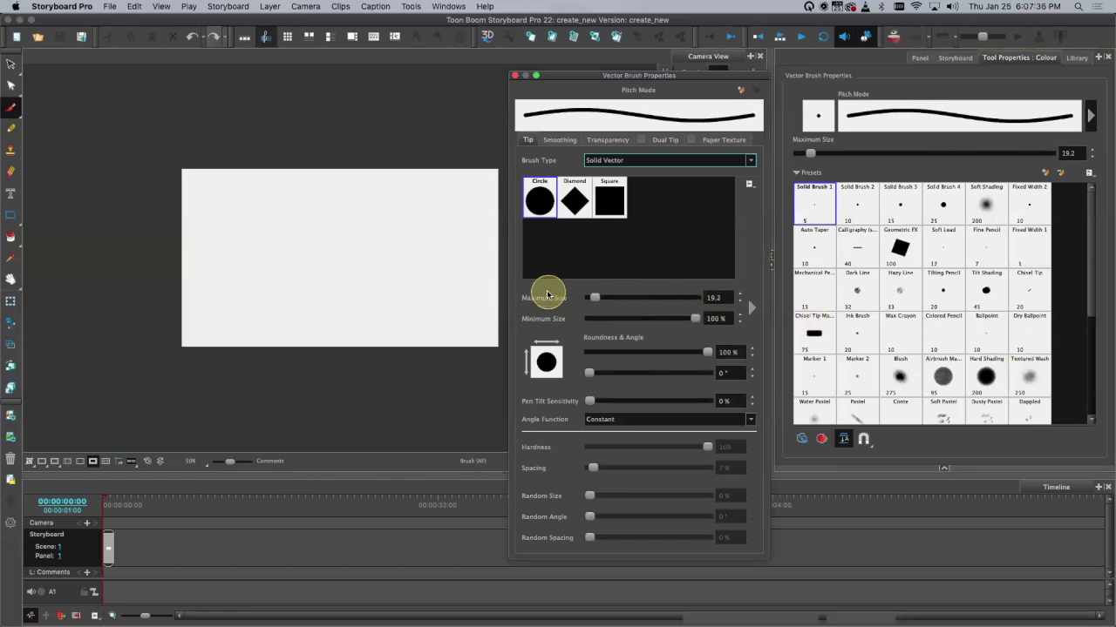
{"action": "left_click_drag", "start_coordinate": [593, 298], "coordinate": [591, 298]}
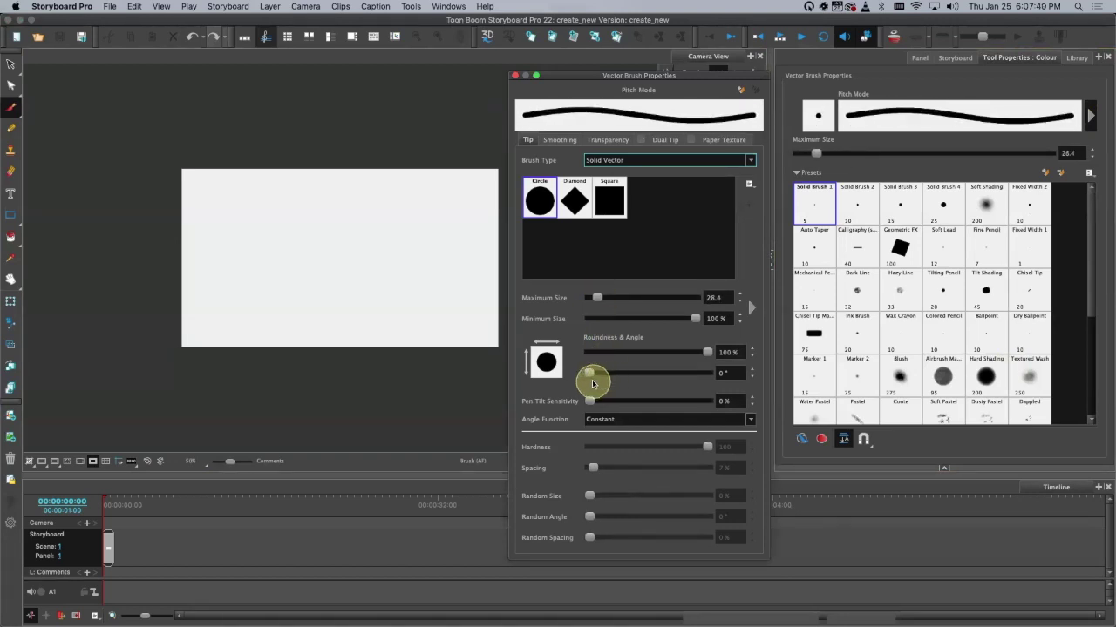
{"action": "mouse_move", "coordinate": [707, 352]}
{"action": "left_mouse_down"}
{"action": "mouse_move", "coordinate": [576, 350]}
{"action": "mouse_move", "coordinate": [631, 347]}
{"action": "left_mouse_up"}
{"action": "mouse_move", "coordinate": [683, 320]}
{"action": "left_mouse_down"}
{"action": "mouse_move", "coordinate": [531, 318]}
{"action": "mouse_move", "coordinate": [674, 320]}
{"action": "left_mouse_up"}
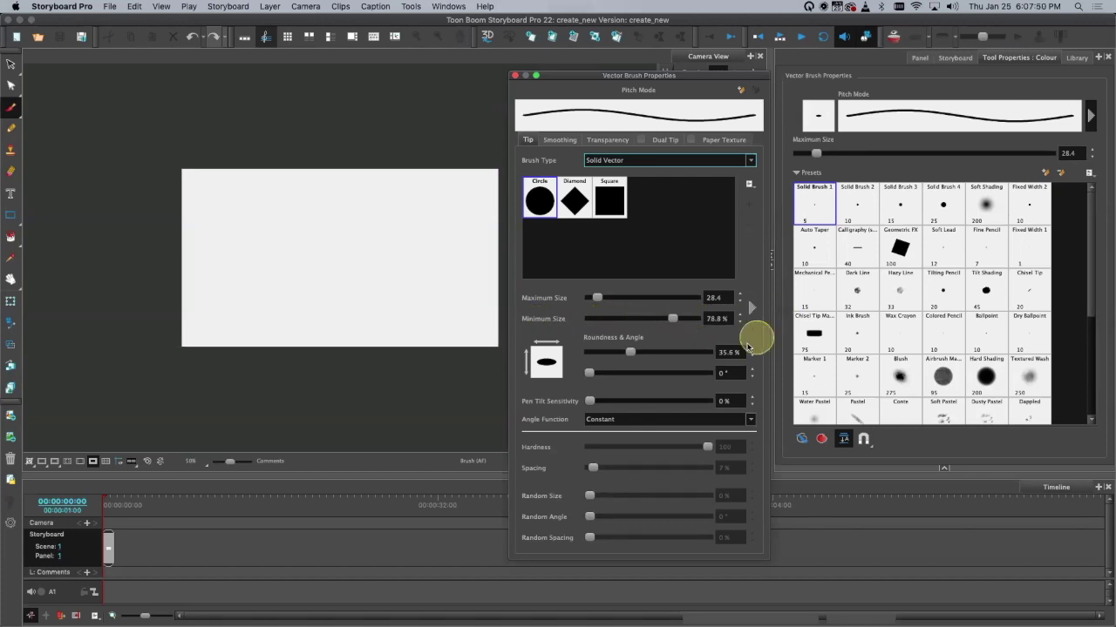
Step: Turn on the brush's Start Taper at 320 and End Taper at 264 in the Size Properties
{"action": "left_click", "coordinate": [749, 307]}
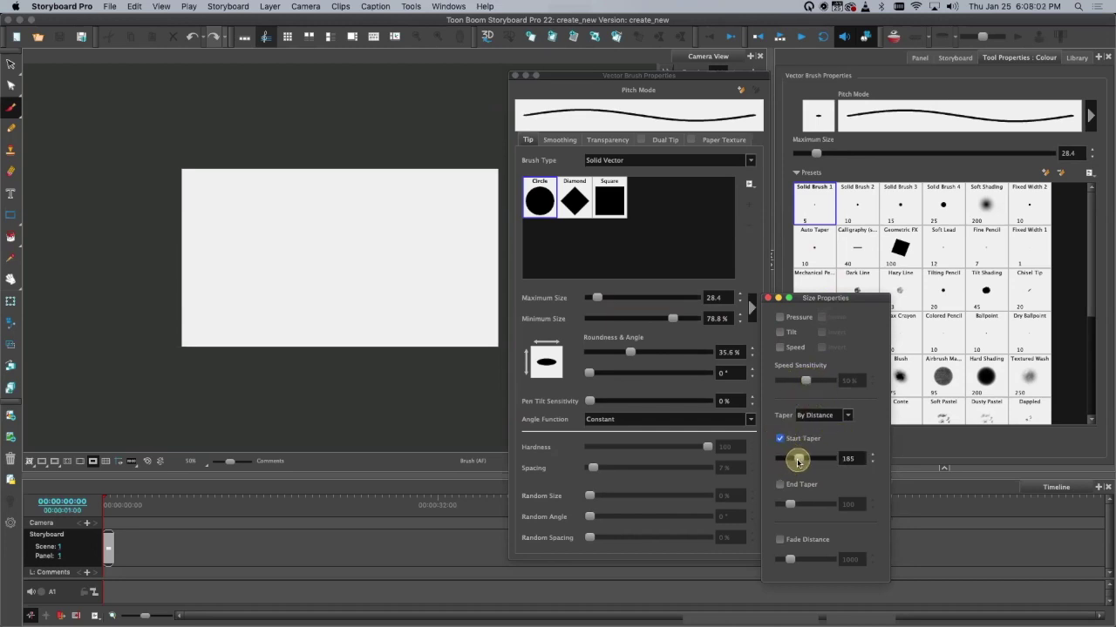
{"action": "mouse_move", "coordinate": [816, 461]}
{"action": "left_mouse_down"}
{"action": "mouse_move", "coordinate": [854, 463]}
{"action": "mouse_move", "coordinate": [813, 463]}
{"action": "left_mouse_up"}
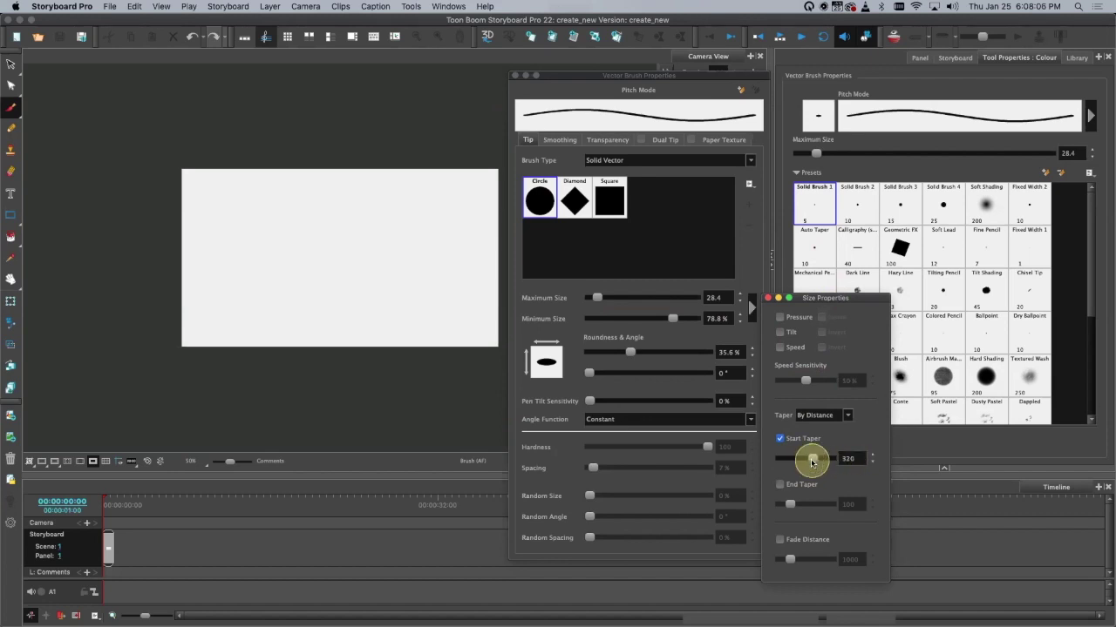
{"action": "left_click", "coordinate": [779, 486]}
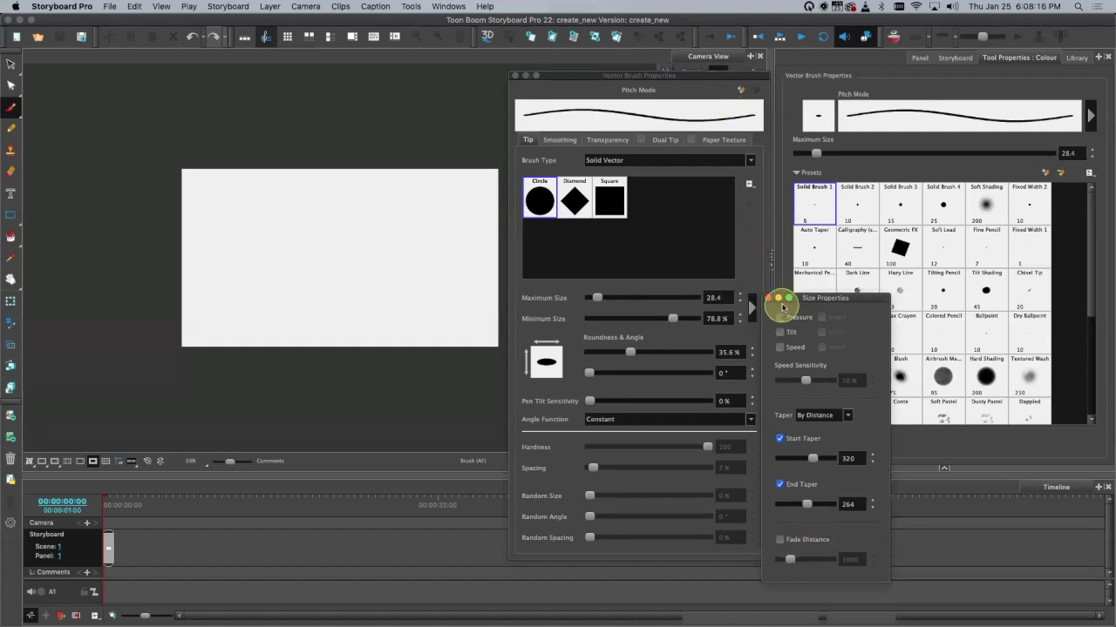
{"action": "left_click", "coordinate": [768, 298]}
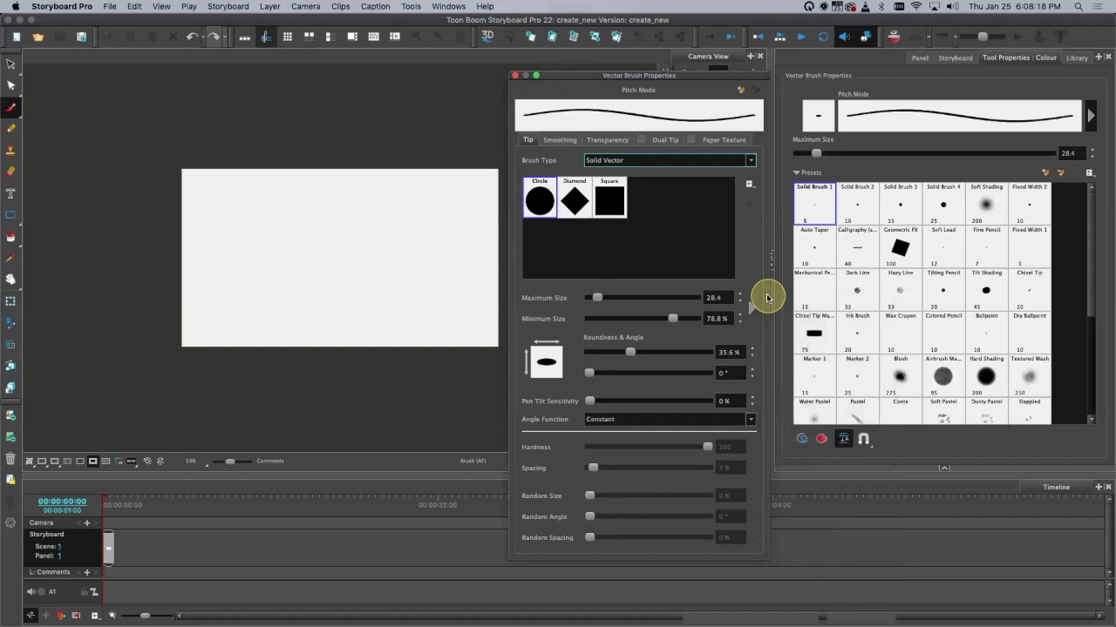
Step: Try tapered wavy strokes in the camera frame, undo them, and close the detailed brush properties
{"action": "left_click_drag", "start_coordinate": [240, 310], "coordinate": [252, 291]}
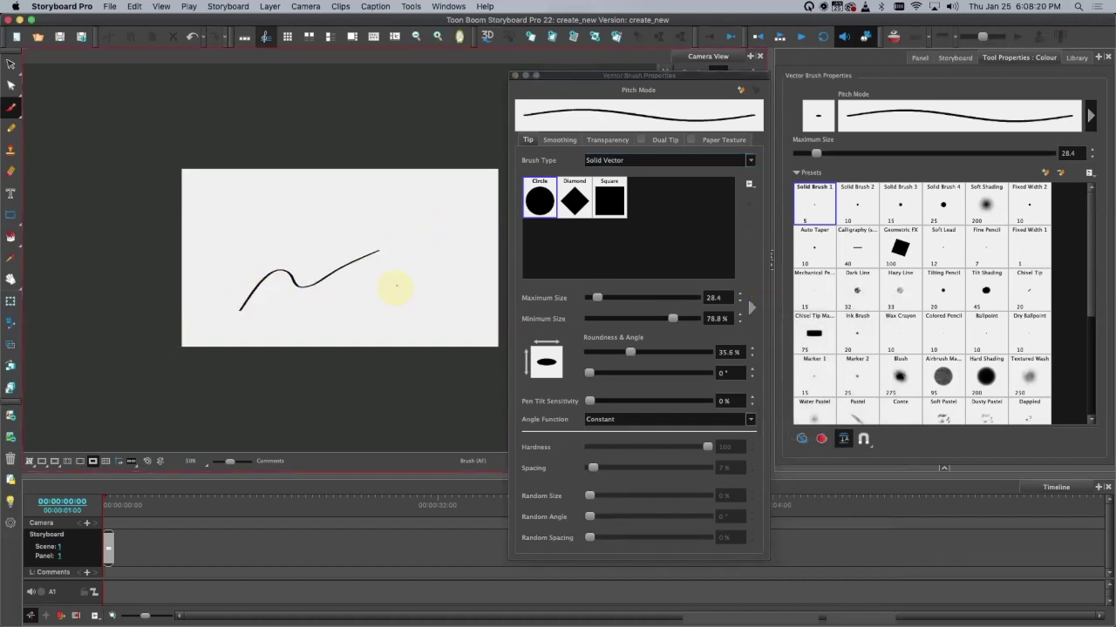
{"action": "left_click_drag", "start_coordinate": [427, 214], "coordinate": [279, 338]}
{"action": "key", "text": "super+z"}
{"action": "key", "text": "super+z"}
{"action": "left_click_drag", "start_coordinate": [287, 242], "coordinate": [472, 244]}
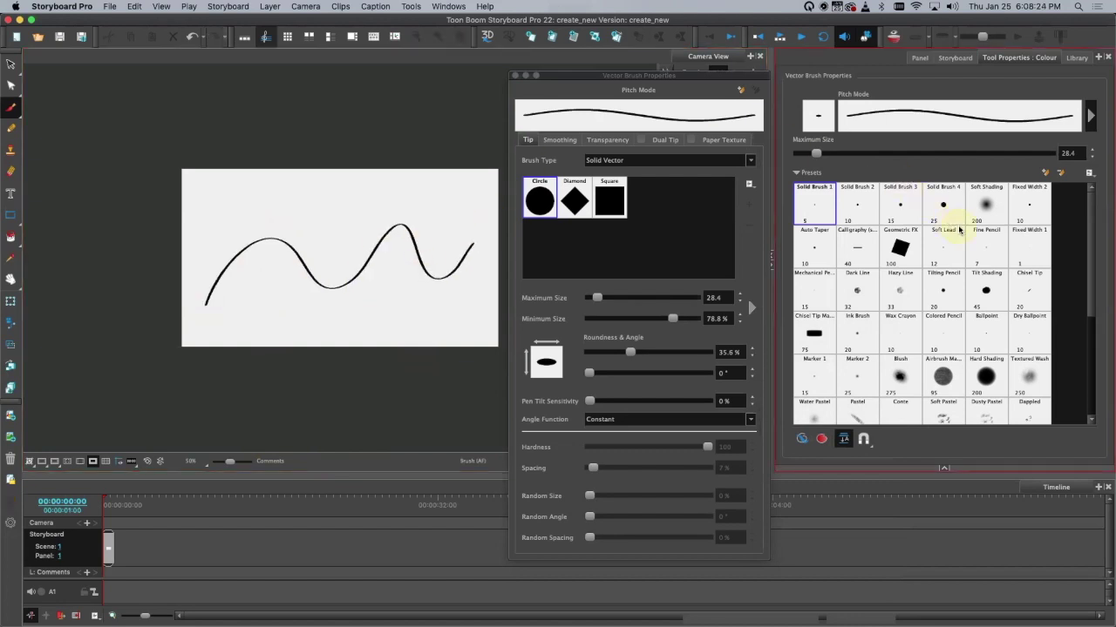
{"action": "key", "text": "super+z"}
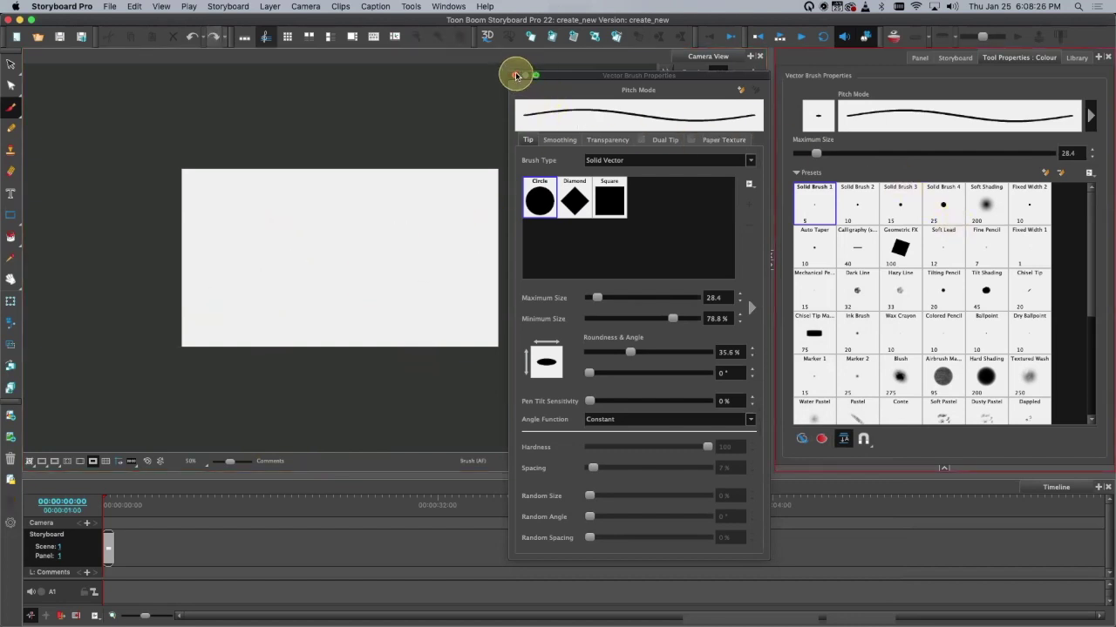
{"action": "left_click", "coordinate": [515, 76]}
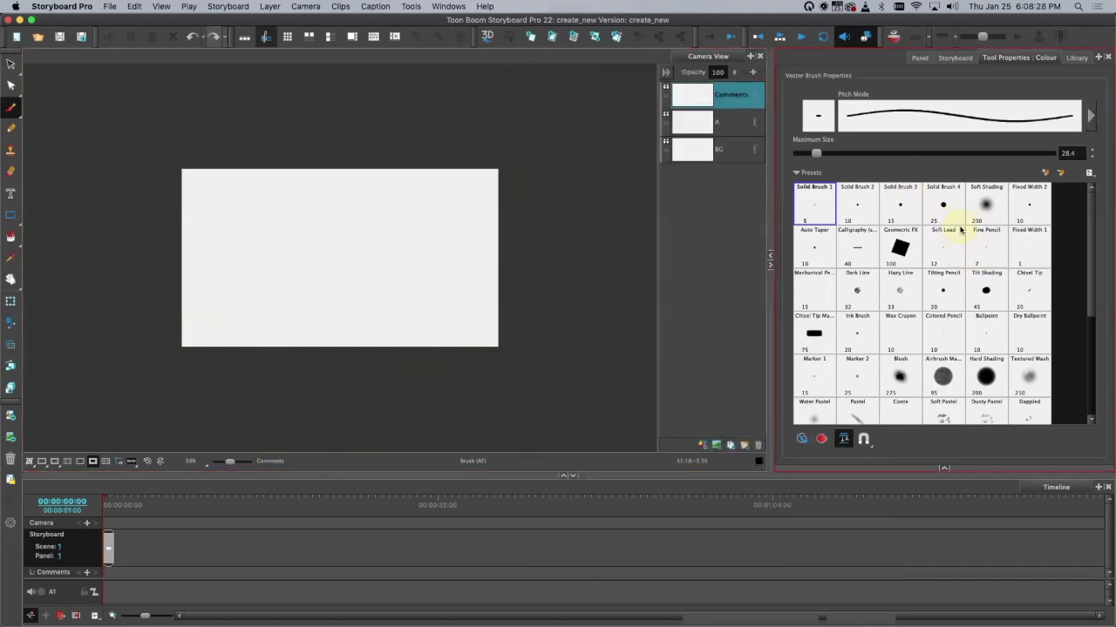
Step: Try the Soft Shading preset with scribbles at its default size and at maximum size 480, undoing each one
{"action": "left_click", "coordinate": [986, 205]}
{"action": "mouse_move", "coordinate": [357, 194]}
{"action": "left_mouse_down"}
{"action": "mouse_move", "coordinate": [447, 282]}
{"action": "mouse_move", "coordinate": [505, 319]}
{"action": "left_mouse_up"}
{"action": "key", "text": "super+z"}
{"action": "left_click_drag", "start_coordinate": [923, 153], "coordinate": [1000, 154]}
{"action": "mouse_move", "coordinate": [390, 227]}
{"action": "left_mouse_down"}
{"action": "mouse_move", "coordinate": [436, 233]}
{"action": "mouse_move", "coordinate": [482, 300]}
{"action": "left_mouse_up"}
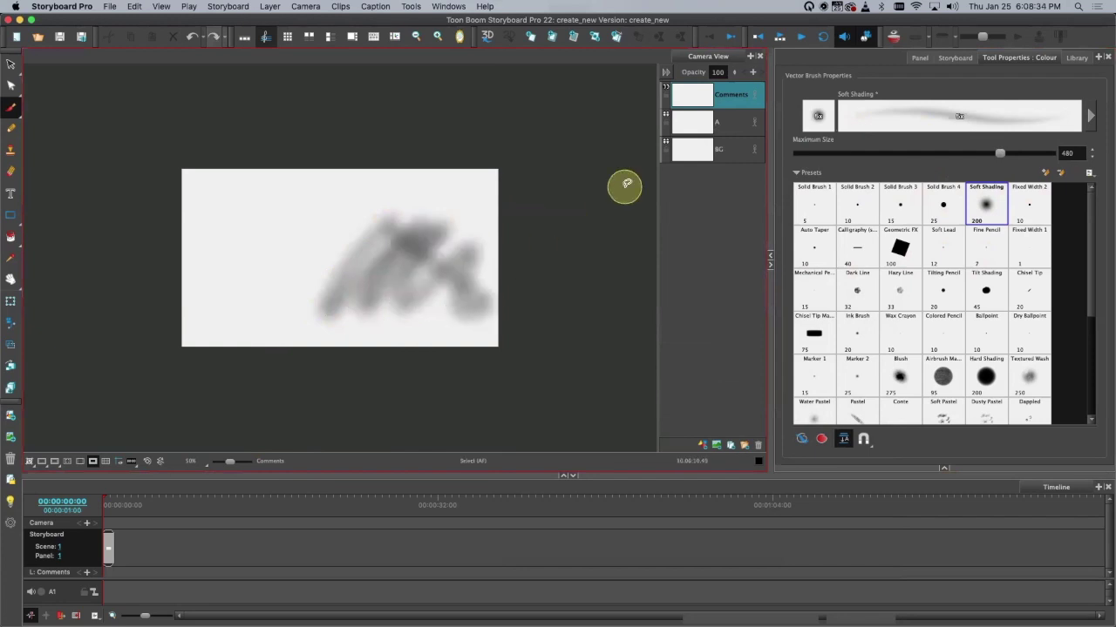
{"action": "key", "text": "super+z"}
Step: Draw a large circle outline near the middle of the camera frame with the Solid Brush 2 preset
{"action": "left_click", "coordinate": [861, 210]}
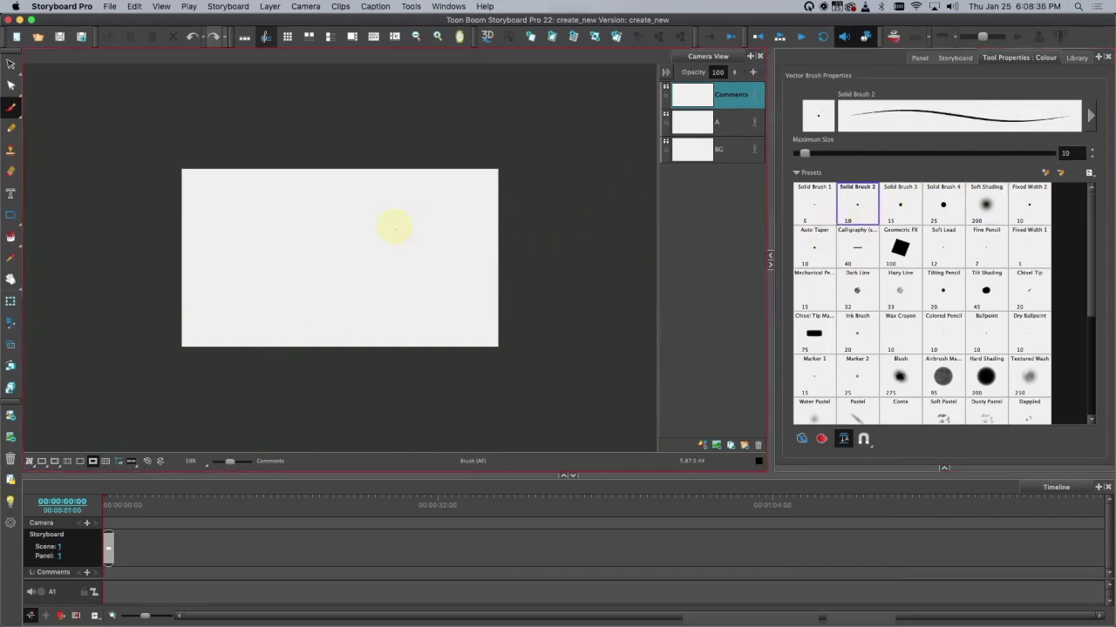
{"action": "key", "text": "super+z"}
{"action": "left_click_drag", "start_coordinate": [353, 209], "coordinate": [259, 252]}
Step: Shade the circle's lower-right side and its cast shadow using the Soft Shading preset at maximum size 306.4
{"action": "left_click", "coordinate": [985, 203]}
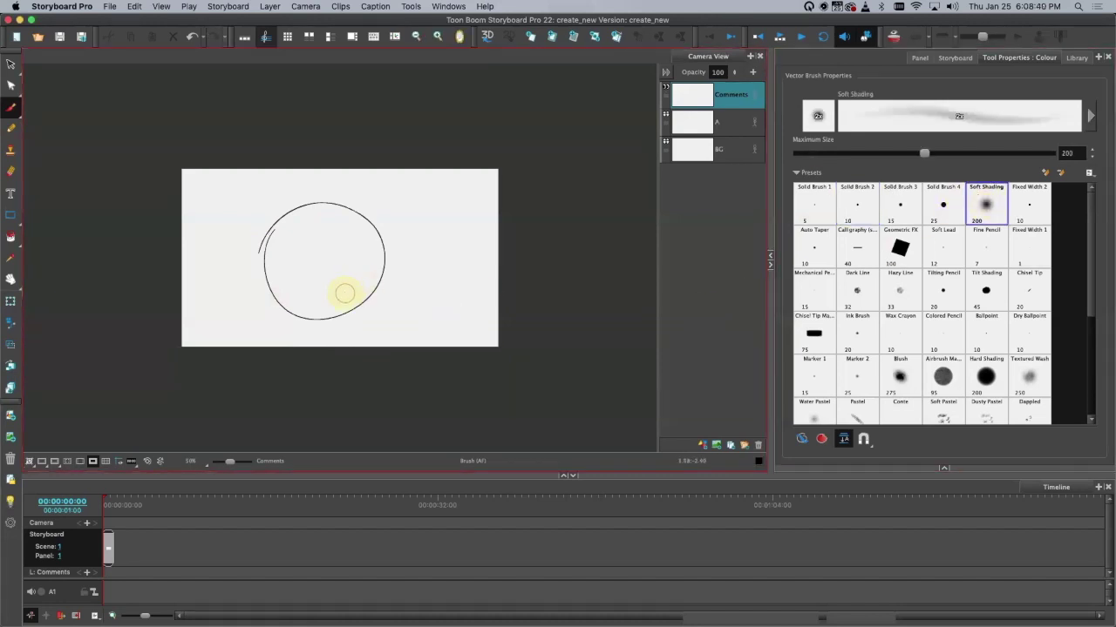
{"action": "left_click_drag", "start_coordinate": [313, 313], "coordinate": [371, 251]}
{"action": "key", "text": "super+z"}
{"action": "left_click_drag", "start_coordinate": [931, 153], "coordinate": [958, 155]}
{"action": "mouse_move", "coordinate": [320, 309]}
{"action": "left_mouse_down"}
{"action": "mouse_move", "coordinate": [373, 251]}
{"action": "mouse_move", "coordinate": [364, 223]}
{"action": "mouse_move", "coordinate": [322, 307]}
{"action": "mouse_move", "coordinate": [381, 271]}
{"action": "mouse_move", "coordinate": [370, 260]}
{"action": "mouse_move", "coordinate": [326, 303]}
{"action": "mouse_move", "coordinate": [351, 227]}
{"action": "mouse_move", "coordinate": [330, 307]}
{"action": "mouse_move", "coordinate": [368, 237]}
{"action": "mouse_move", "coordinate": [310, 306]}
{"action": "mouse_move", "coordinate": [352, 311]}
{"action": "mouse_move", "coordinate": [338, 315]}
{"action": "mouse_move", "coordinate": [439, 296]}
{"action": "mouse_move", "coordinate": [374, 298]}
{"action": "mouse_move", "coordinate": [443, 253]}
{"action": "left_mouse_up"}
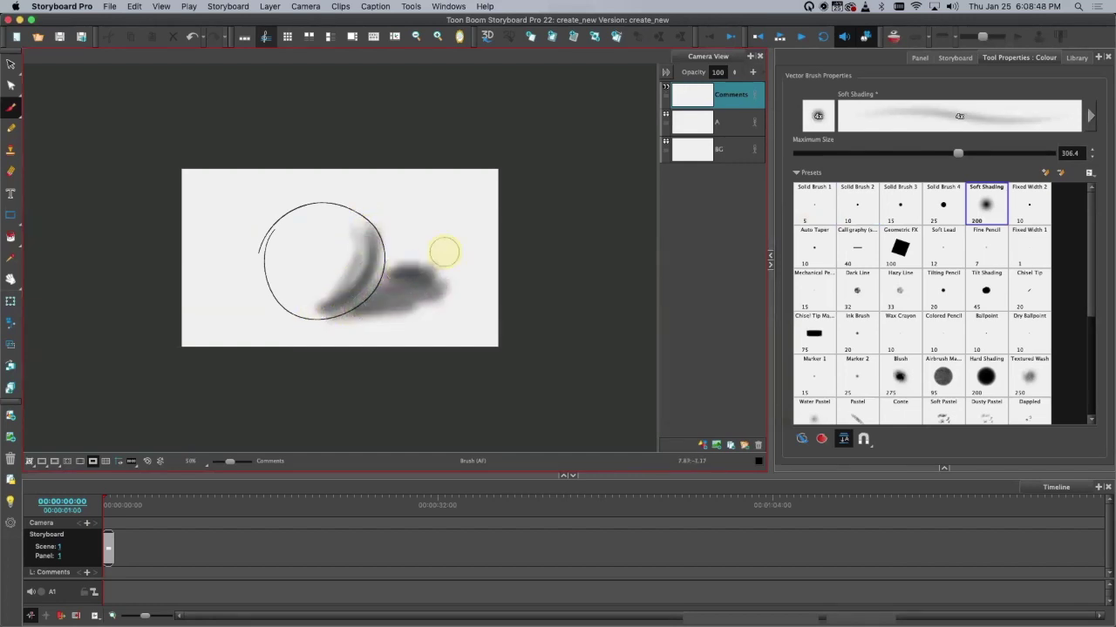
Step: Undo the cast shadow, the shading and the circle outline until the frame is empty
{"action": "key", "text": "super+z"}
{"action": "key", "text": "super+z"}
{"action": "key", "text": "super+z"}
{"action": "key", "text": "super+z"}
{"action": "key", "text": "super+z"}
{"action": "key", "text": "super+z"}
{"action": "key", "text": "super+z"}
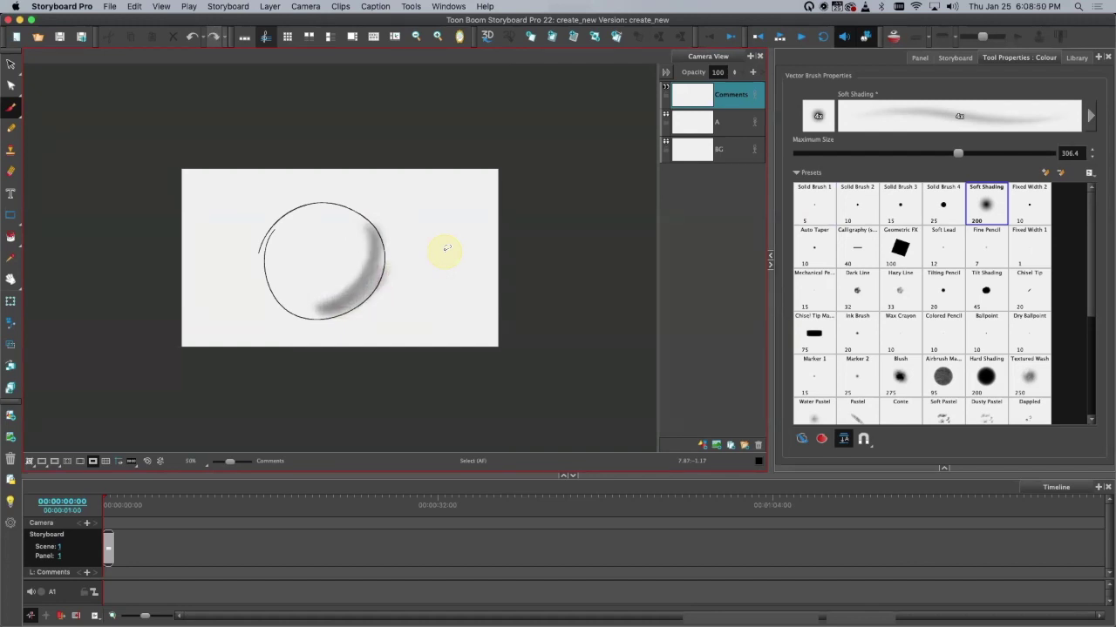
{"action": "key", "text": "super+z"}
{"action": "key", "text": "super+z"}
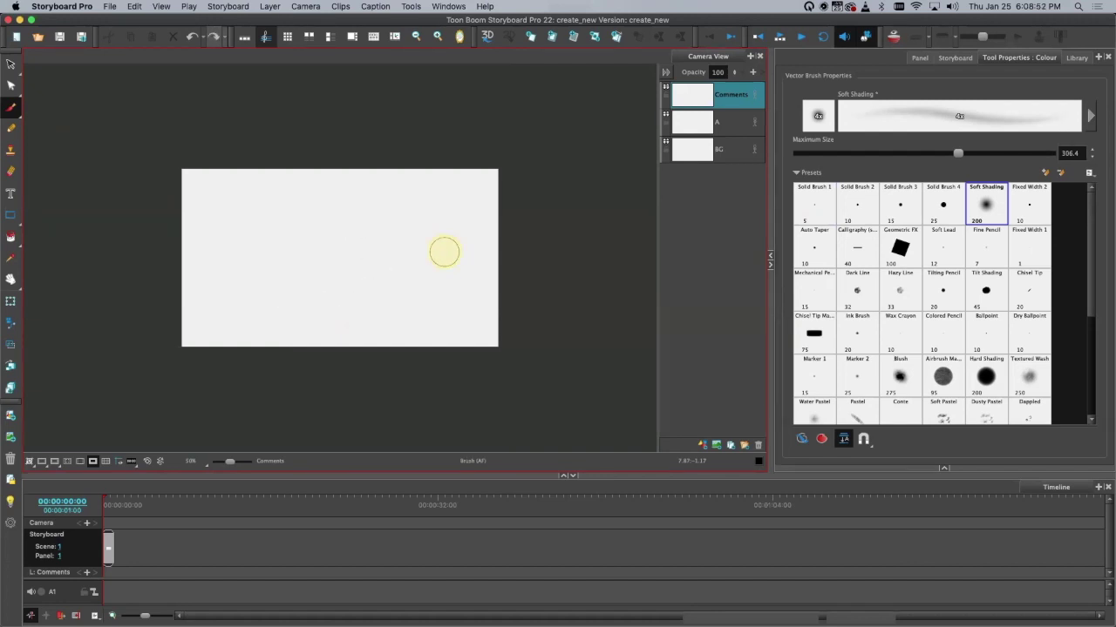
Step: Redo the circle drawing's strokes and undo them all again
{"action": "key", "text": "super+shift+z"}
{"action": "key", "text": "super+shift+z"}
{"action": "key", "text": "super+shift+z"}
{"action": "key", "text": "super+shift+z"}
{"action": "key", "text": "super+shift+z"}
{"action": "key", "text": "super+z"}
{"action": "key", "text": "super+z"}
{"action": "key", "text": "super+z"}
{"action": "key", "text": "super+z"}
{"action": "key", "text": "super+z"}
{"action": "key", "text": "super+z"}
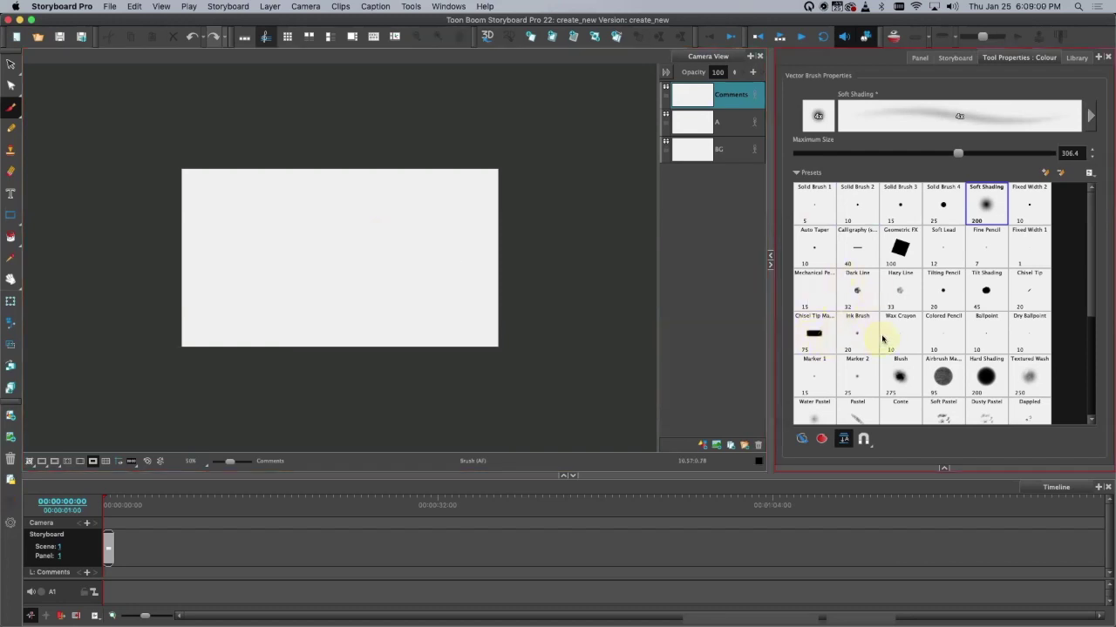
Step: Try the Chisel Tip Marker preset with wavy strokes in the frame and undo each one
{"action": "left_click", "coordinate": [818, 329]}
{"action": "left_click_drag", "start_coordinate": [409, 228], "coordinate": [464, 321]}
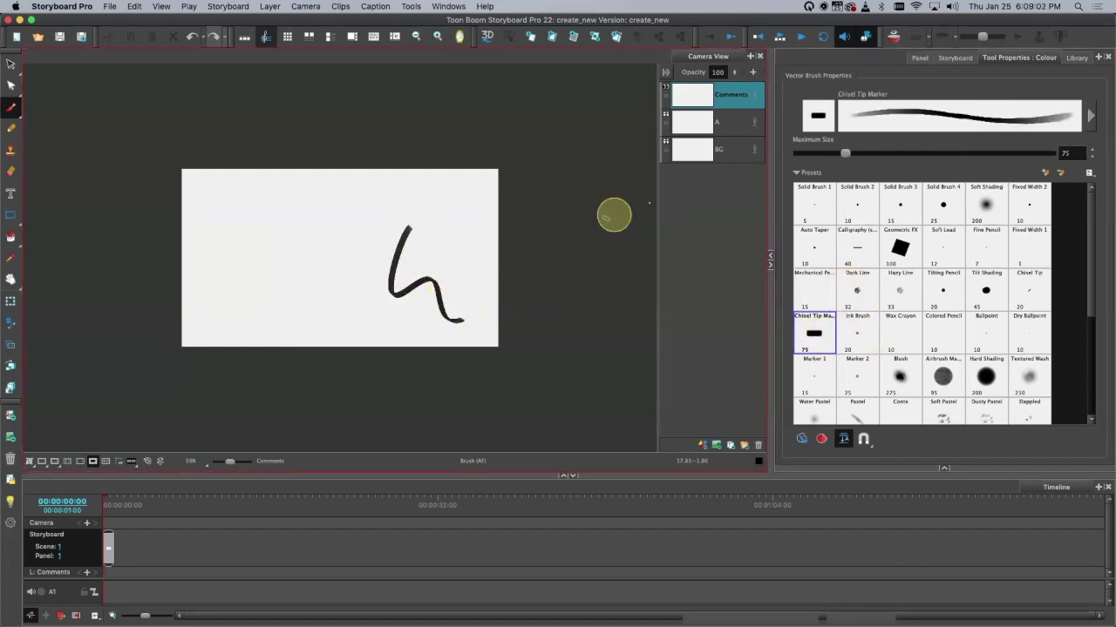
{"action": "key", "text": "super+z"}
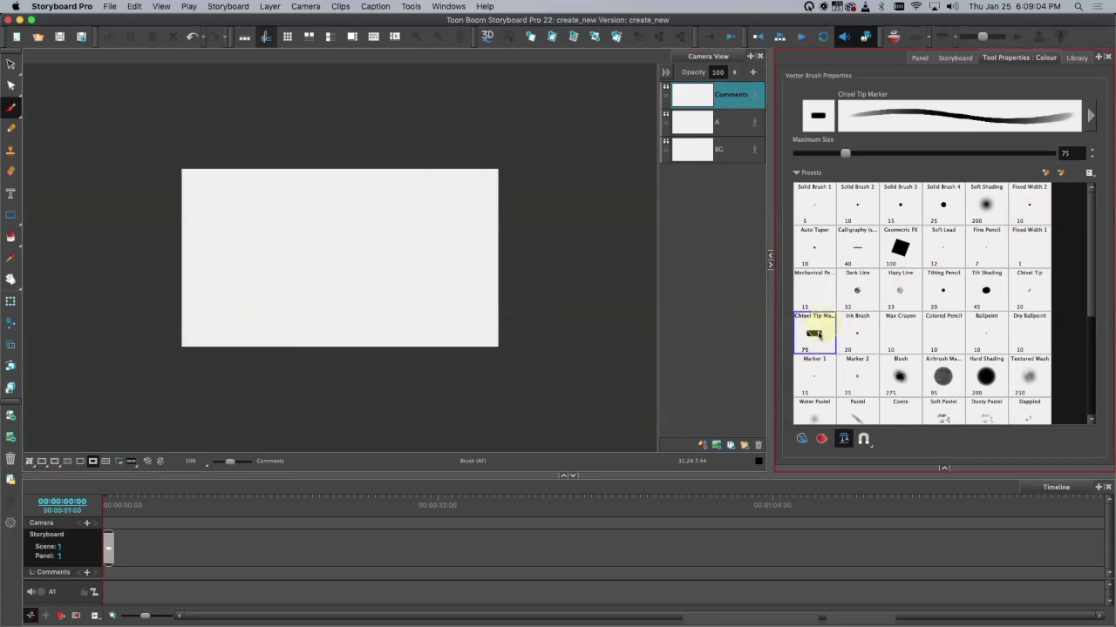
{"action": "mouse_move", "coordinate": [326, 244]}
{"action": "left_mouse_down"}
{"action": "mouse_move", "coordinate": [435, 292]}
{"action": "mouse_move", "coordinate": [660, 221]}
{"action": "left_mouse_up"}
{"action": "key", "text": "super+z"}
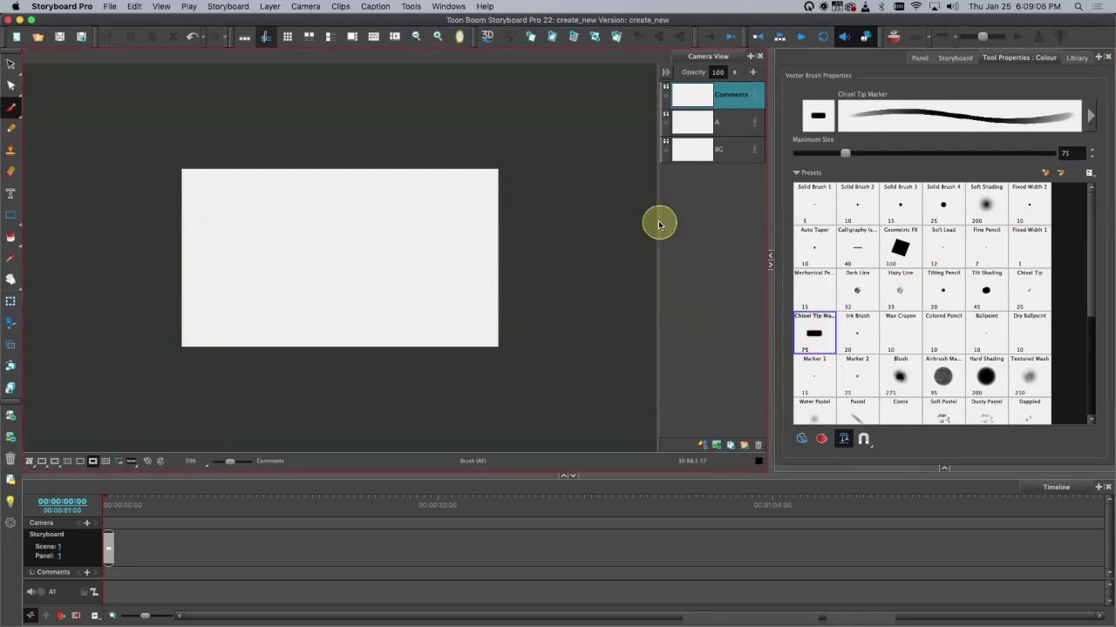
Step: Try the Chisel Tip preset with a stroke, undo it, and look through the rest of the brush presets
{"action": "left_click", "coordinate": [1029, 287]}
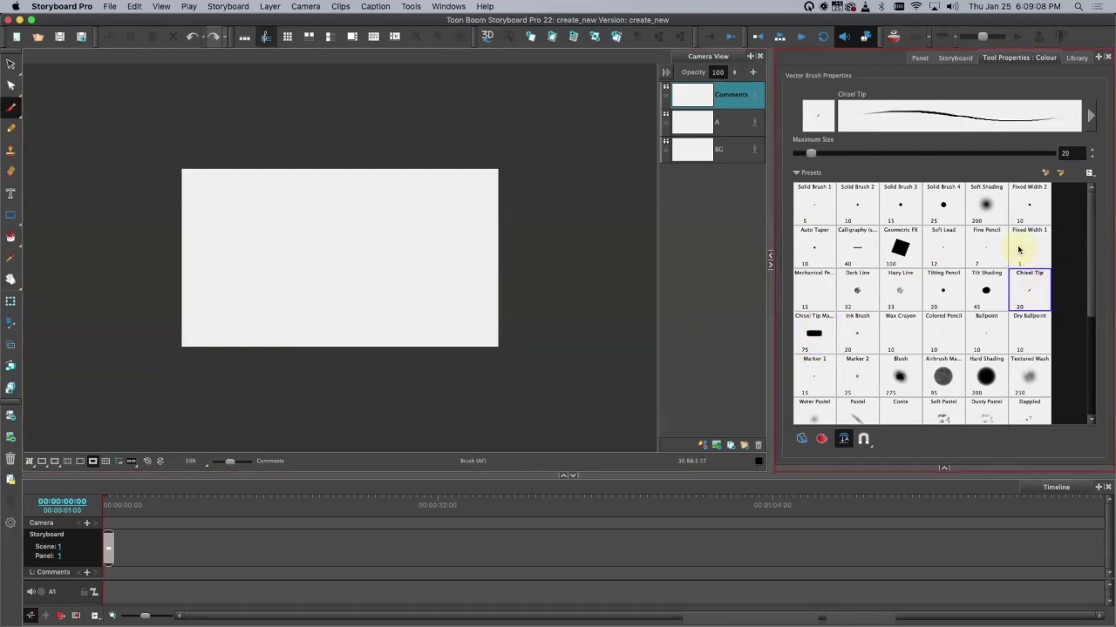
{"action": "mouse_move", "coordinate": [404, 234]}
{"action": "left_mouse_down"}
{"action": "mouse_move", "coordinate": [399, 282]}
{"action": "mouse_move", "coordinate": [508, 287]}
{"action": "left_mouse_up"}
{"action": "key", "text": "super+z"}
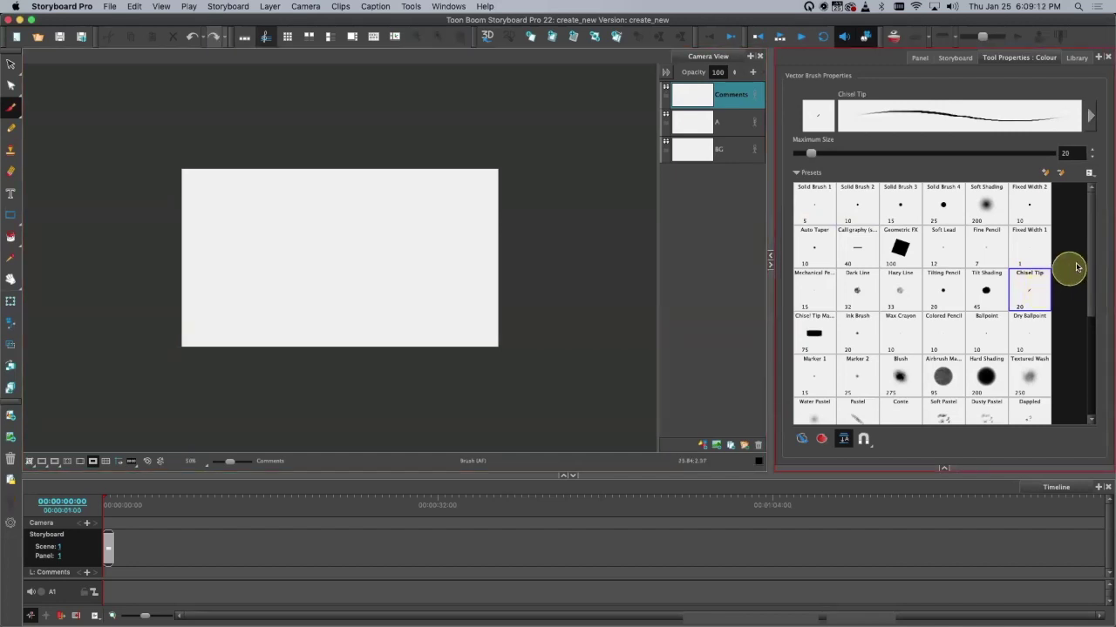
{"action": "scroll", "coordinate": [1089, 264], "scroll_direction": "down", "scroll_amount": 2}
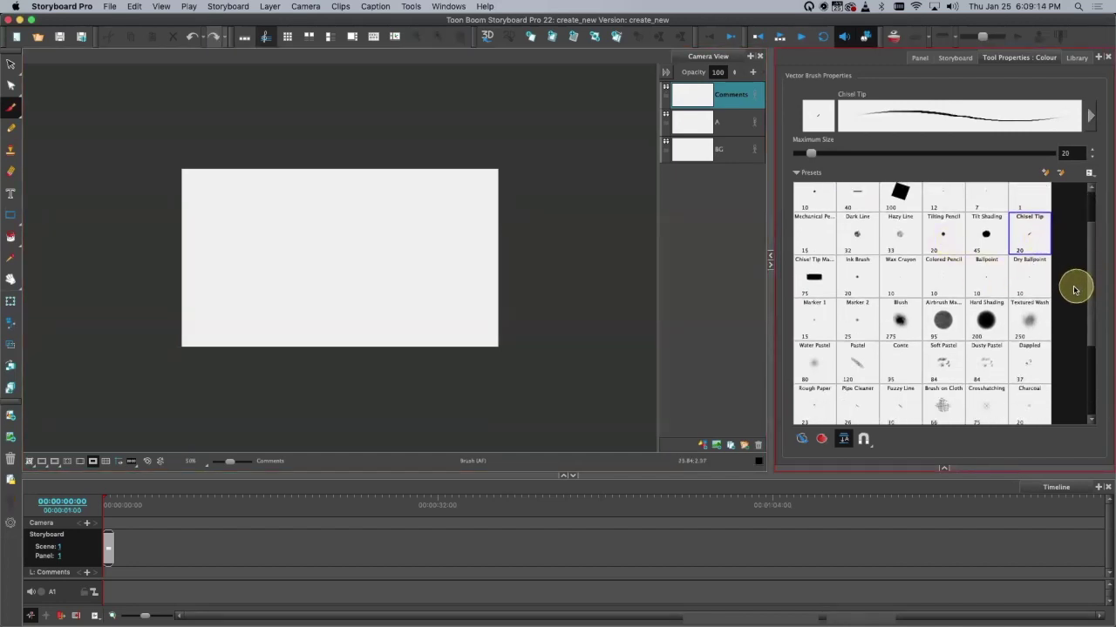
{"action": "scroll", "coordinate": [1090, 279], "scroll_direction": "down", "scroll_amount": 3}
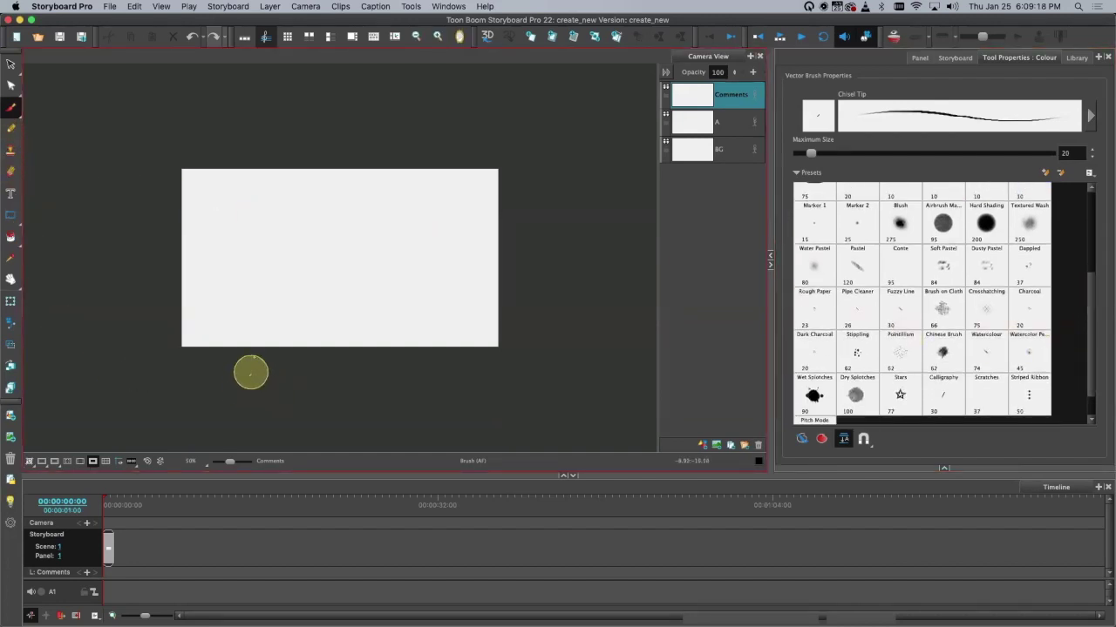
Step: Try wavy lines with the Pencil tool on the Comments layer, select layer A, and undo the last line
{"action": "left_click", "coordinate": [16, 123]}
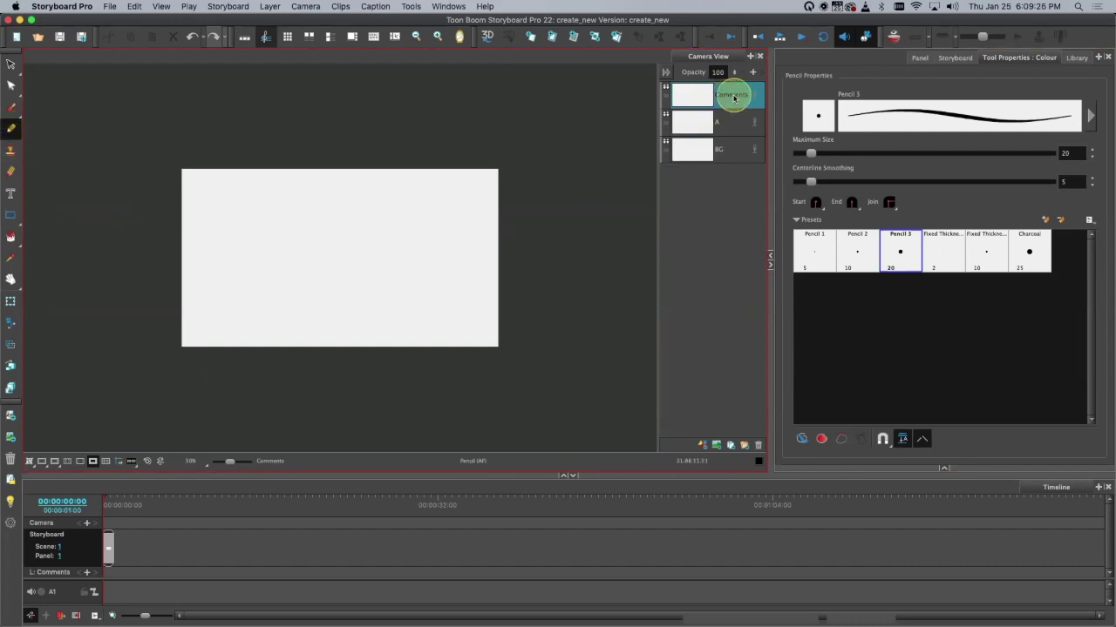
{"action": "left_click_drag", "start_coordinate": [221, 249], "coordinate": [511, 219]}
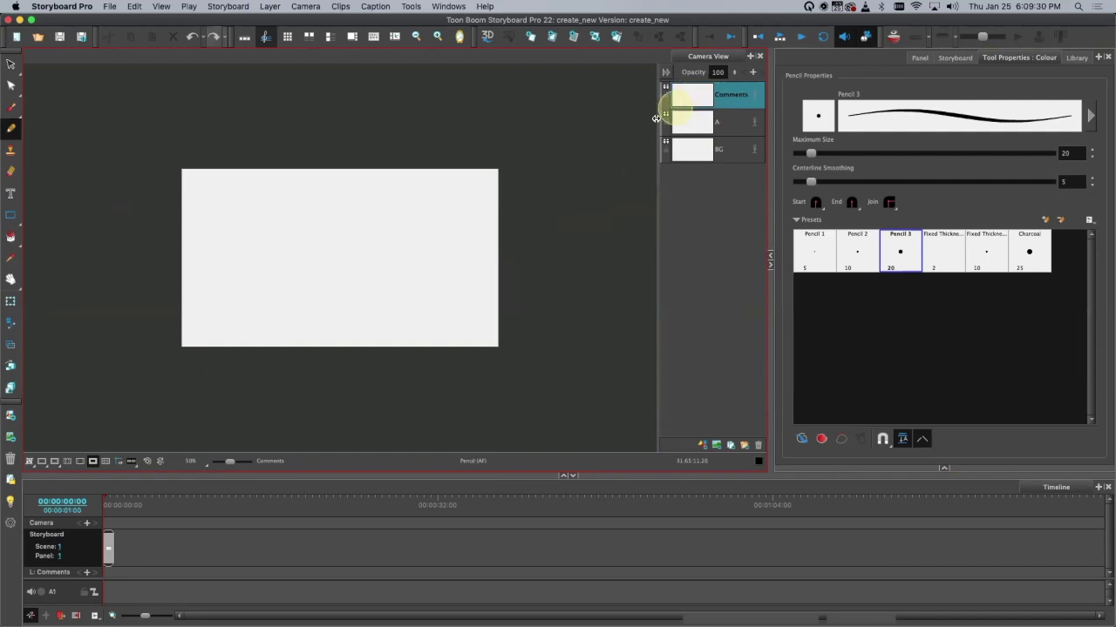
{"action": "mouse_move", "coordinate": [210, 250]}
{"action": "left_mouse_down"}
{"action": "mouse_move", "coordinate": [325, 244]}
{"action": "mouse_move", "coordinate": [480, 240]}
{"action": "left_mouse_up"}
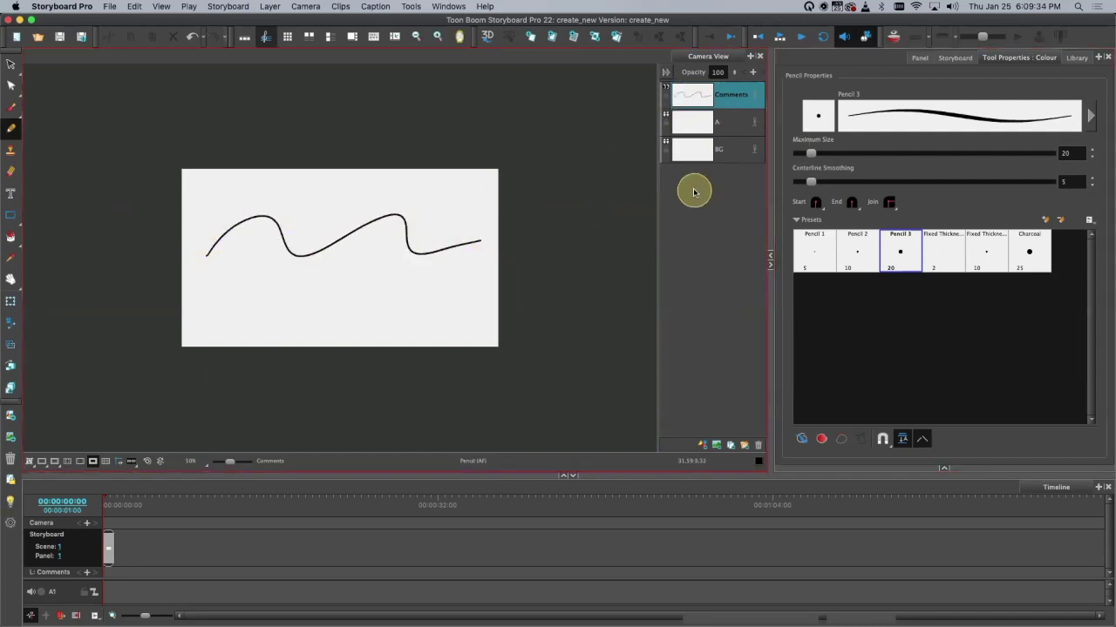
{"action": "left_click", "coordinate": [734, 123]}
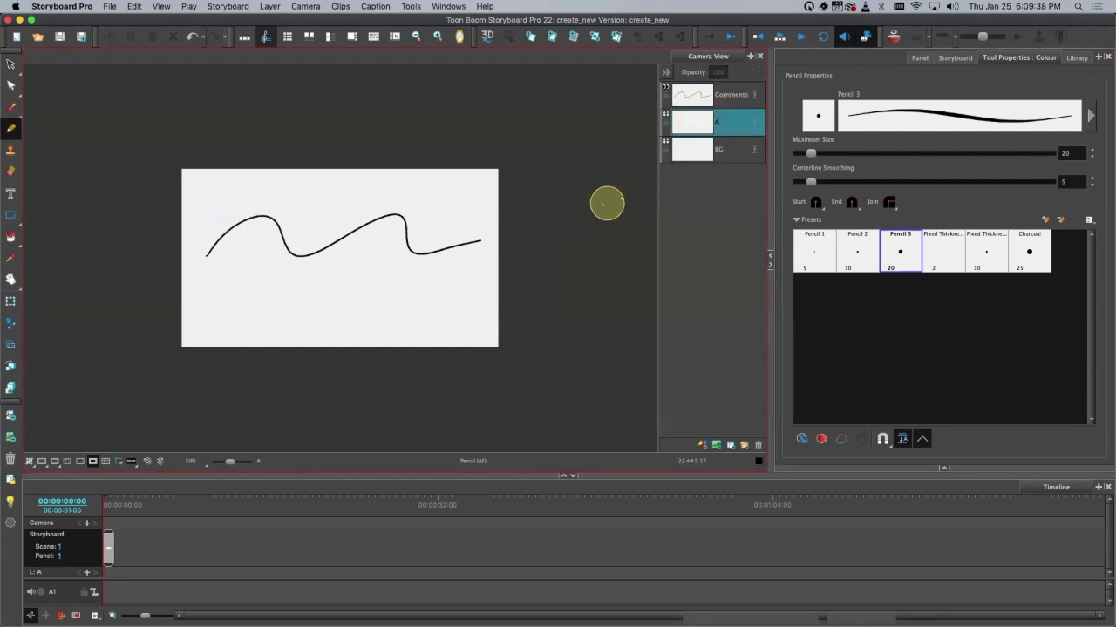
{"action": "key", "text": "super+z"}
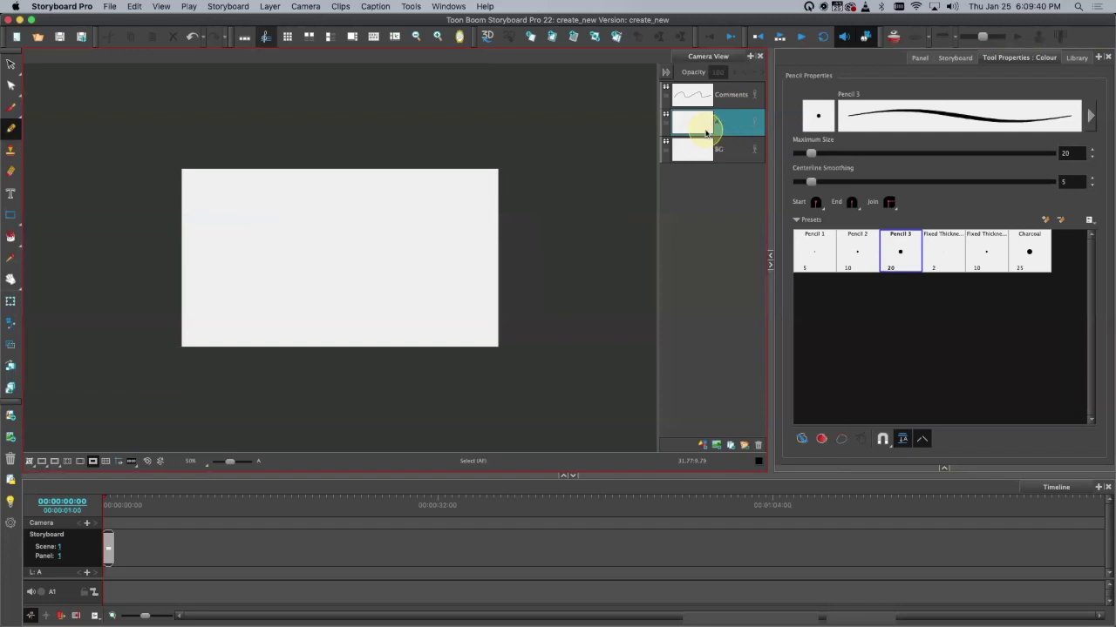
Step: Try sketching a cartoon face on layer A with the Pencil tool and undo everything except the wavy hair line
{"action": "mouse_move", "coordinate": [316, 202]}
{"action": "left_mouse_down"}
{"action": "mouse_move", "coordinate": [377, 196]}
{"action": "mouse_move", "coordinate": [423, 206]}
{"action": "left_mouse_up"}
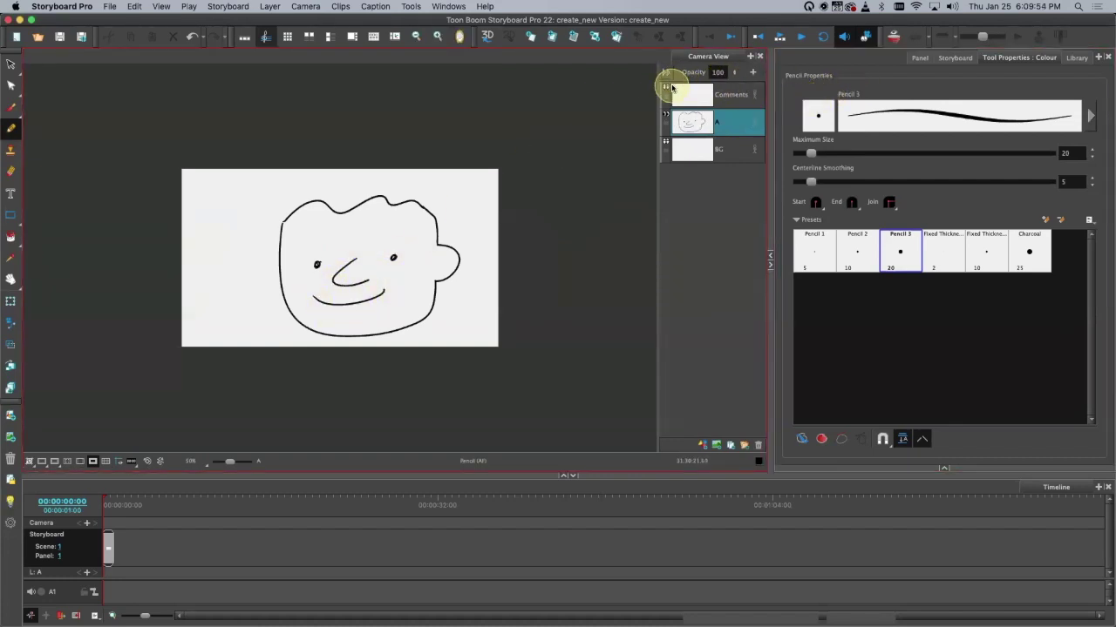
{"action": "key", "text": "super+z"}
{"action": "key", "text": "super+z"}
{"action": "key", "text": "super+z"}
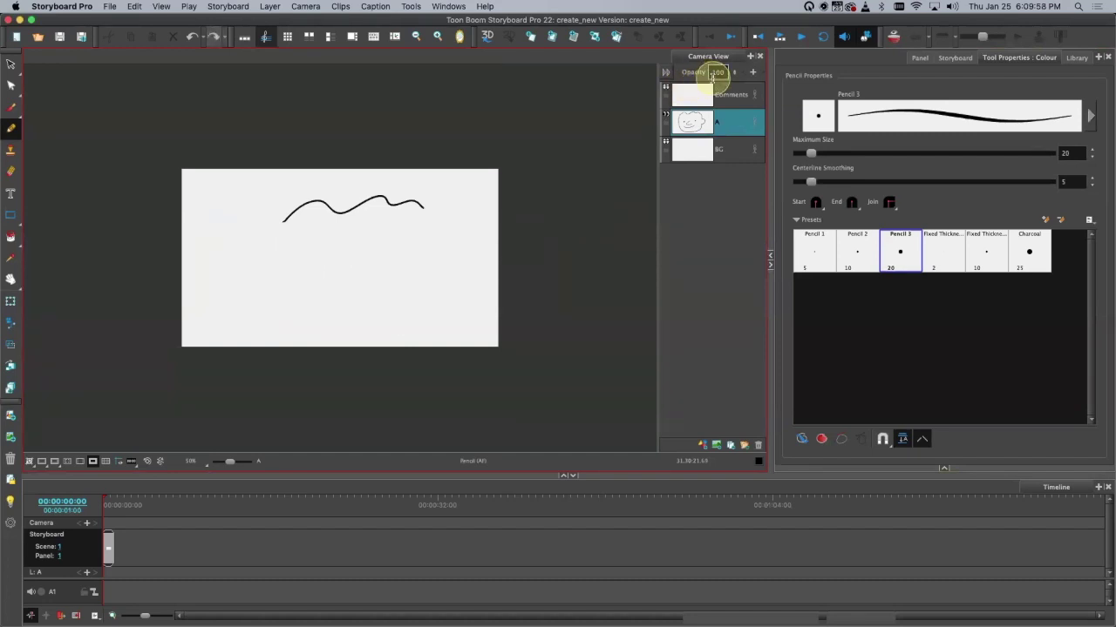
Step: Draw the rest of the cartoon face on the BG layer: head outline, ear, forehead line, eyes, nose and smile
{"action": "left_click", "coordinate": [692, 149]}
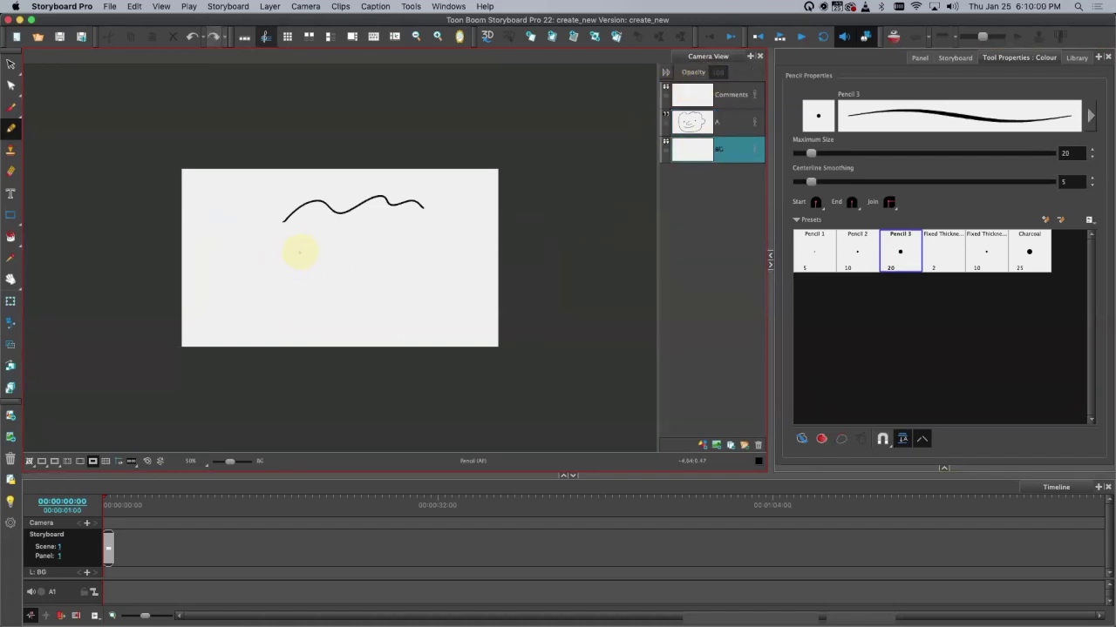
{"action": "mouse_move", "coordinate": [279, 258]}
{"action": "left_mouse_down"}
{"action": "mouse_move", "coordinate": [289, 308]}
{"action": "mouse_move", "coordinate": [326, 323]}
{"action": "left_mouse_up"}
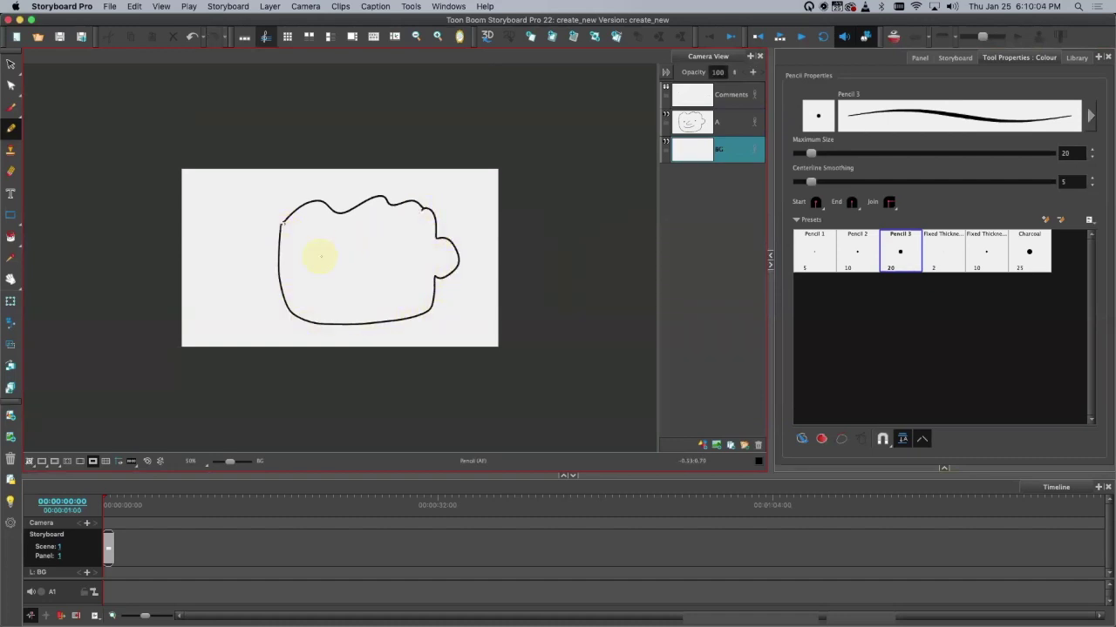
{"action": "left_click_drag", "start_coordinate": [291, 233], "coordinate": [432, 220]}
{"action": "left_click_drag", "start_coordinate": [310, 288], "coordinate": [409, 277]}
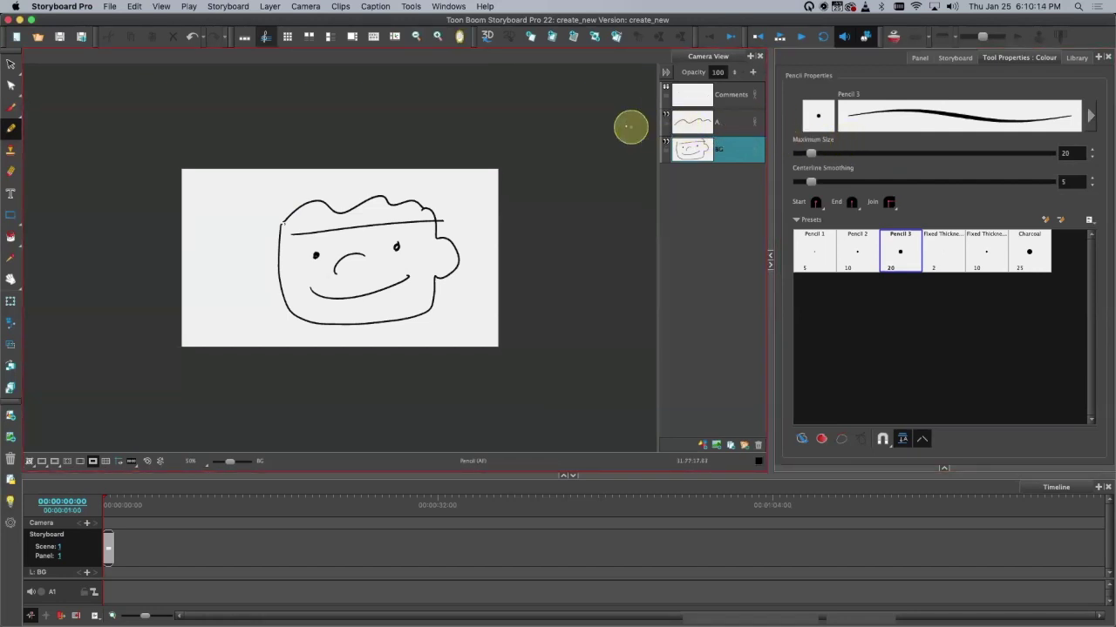
Step: Hide and show layers A and BG in turn to compare the strokes held on each layer
{"action": "left_click", "coordinate": [666, 114]}
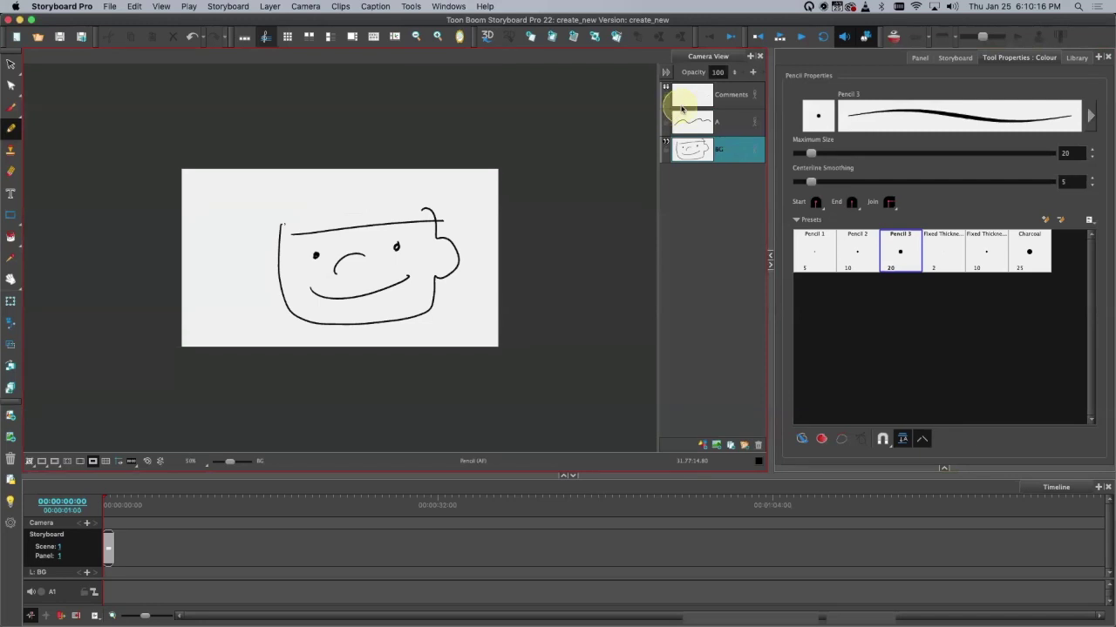
{"action": "left_click", "coordinate": [666, 114]}
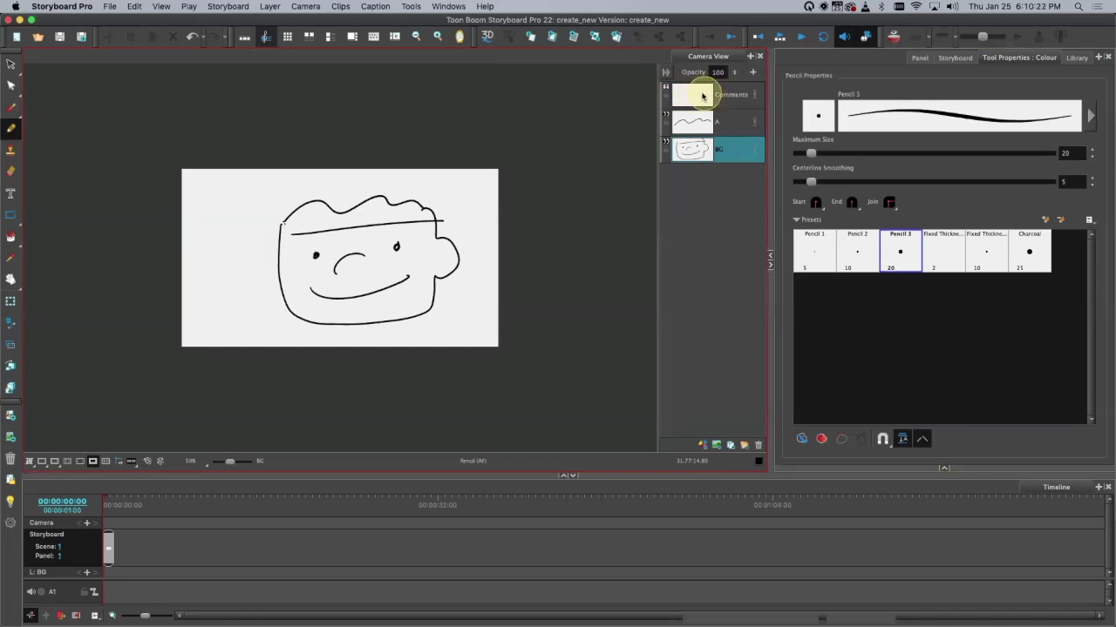
{"action": "left_click", "coordinate": [665, 142]}
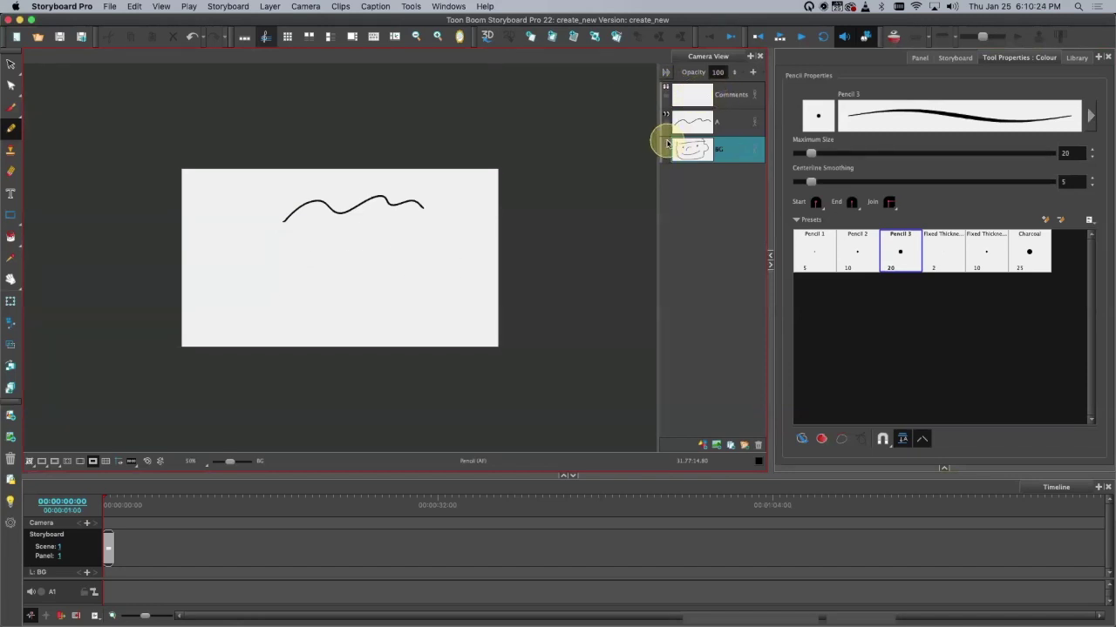
{"action": "left_click", "coordinate": [666, 143]}
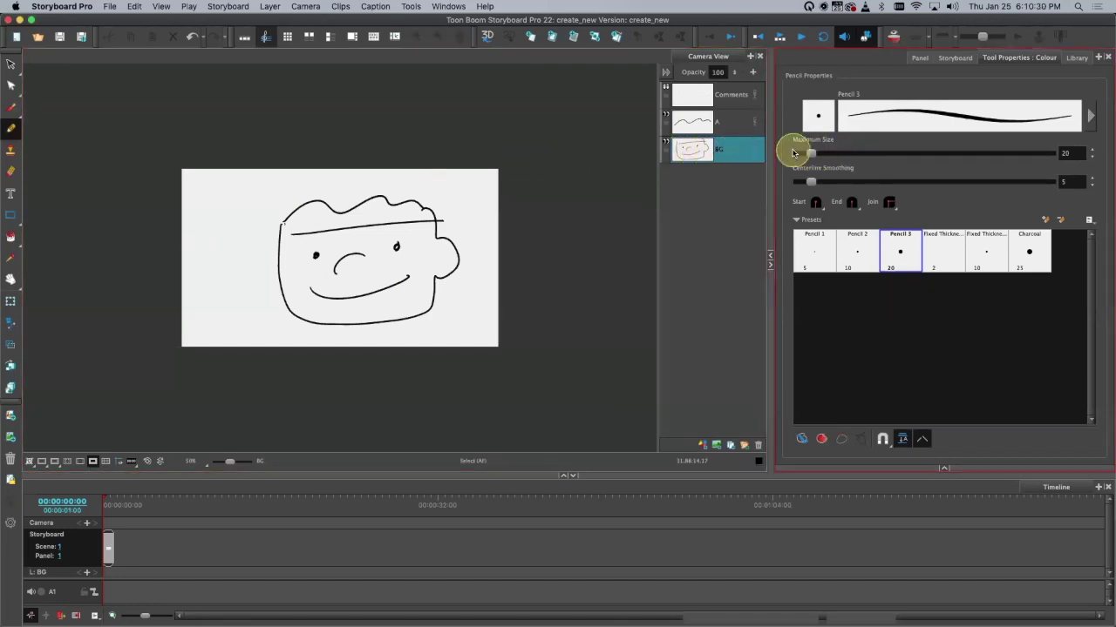
Step: Undo all the face strokes on the BG layer and the hair line on layer A
{"action": "key", "text": "d"}
{"action": "key", "text": "super+z"}
{"action": "key", "text": "super+z"}
{"action": "key", "text": "super+z"}
{"action": "key", "text": "super+z"}
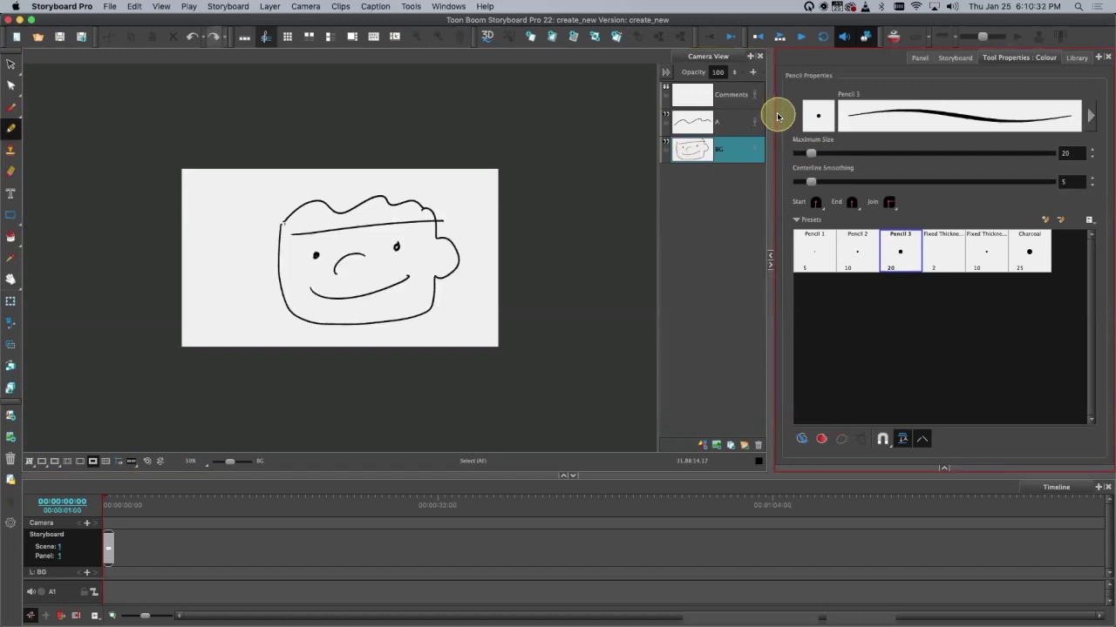
{"action": "key", "text": "super+z"}
{"action": "key", "text": "super+z"}
{"action": "key", "text": "super+z"}
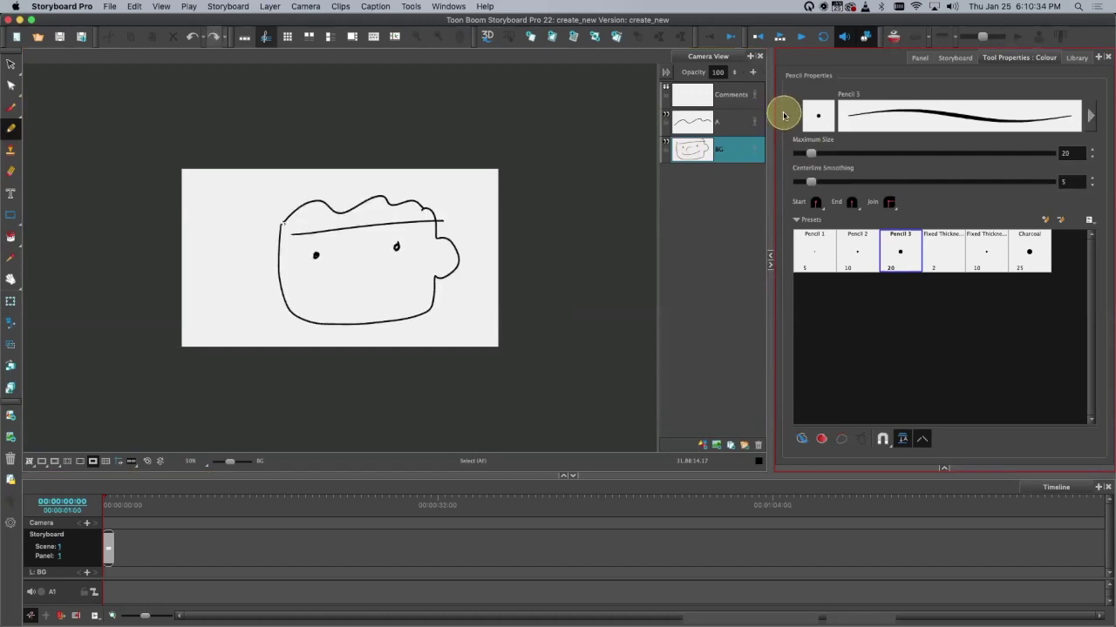
{"action": "key", "text": "super+z"}
{"action": "key", "text": "super+z"}
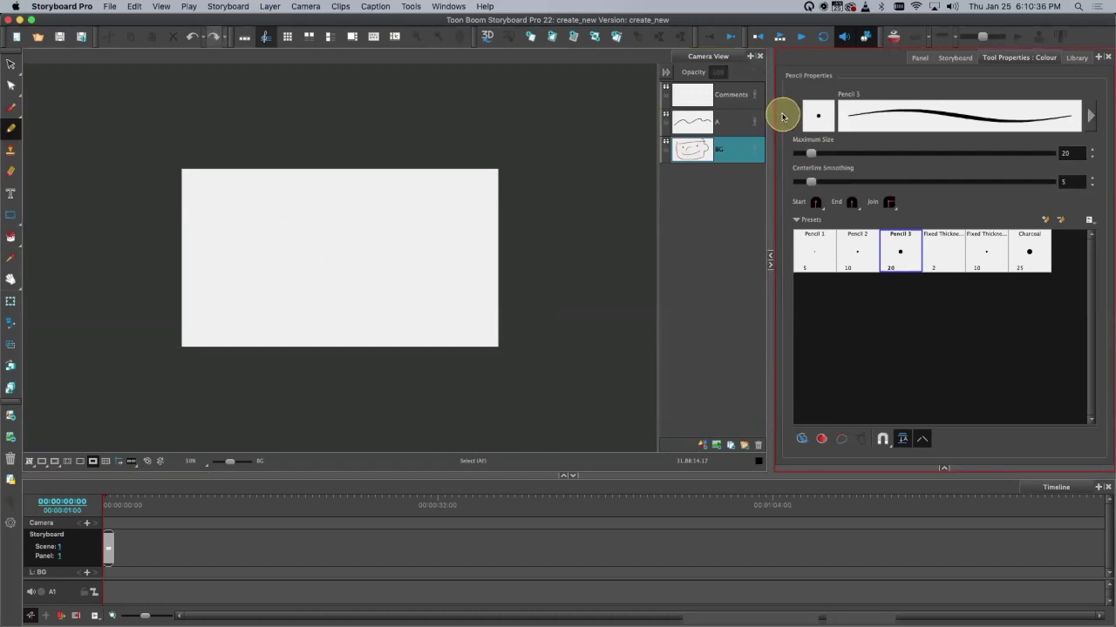
Step: Try thick horizontal pencil lines at a maximum size of 122.8 across the lower part of the frame and undo each one
{"action": "left_click_drag", "start_coordinate": [811, 151], "coordinate": [830, 146]}
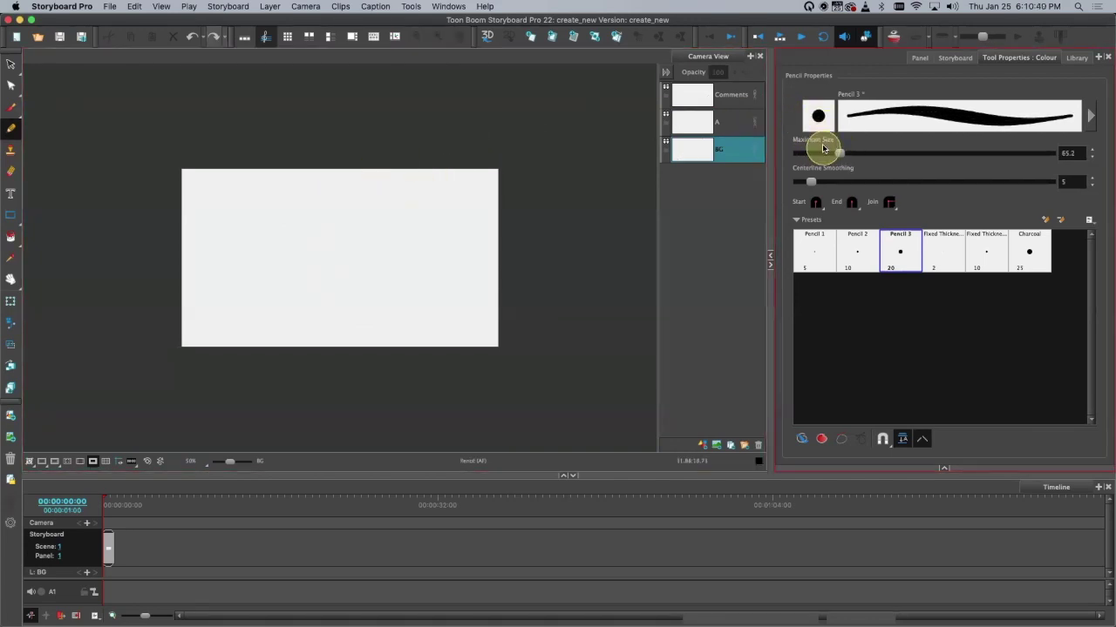
{"action": "left_click_drag", "start_coordinate": [839, 154], "coordinate": [875, 154]}
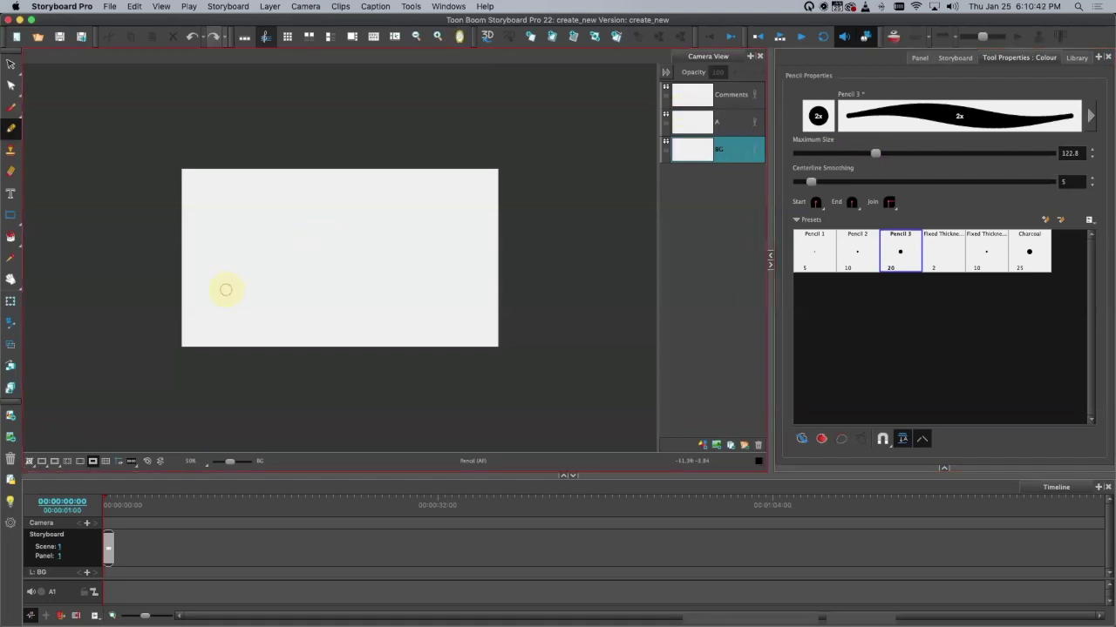
{"action": "mouse_move", "coordinate": [201, 306]}
{"action": "left_mouse_down"}
{"action": "mouse_move", "coordinate": [330, 295]}
{"action": "mouse_move", "coordinate": [474, 303]}
{"action": "left_mouse_up"}
{"action": "key", "text": "super+z"}
{"action": "left_click_drag", "start_coordinate": [249, 311], "coordinate": [480, 310]}
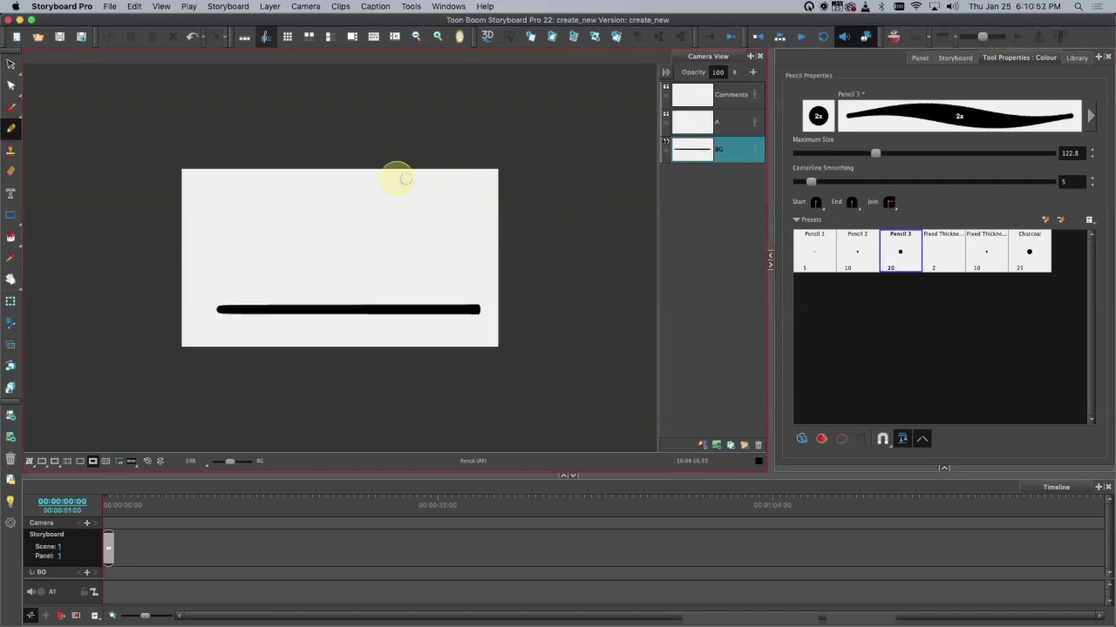
{"action": "key", "text": "ctrl+z"}
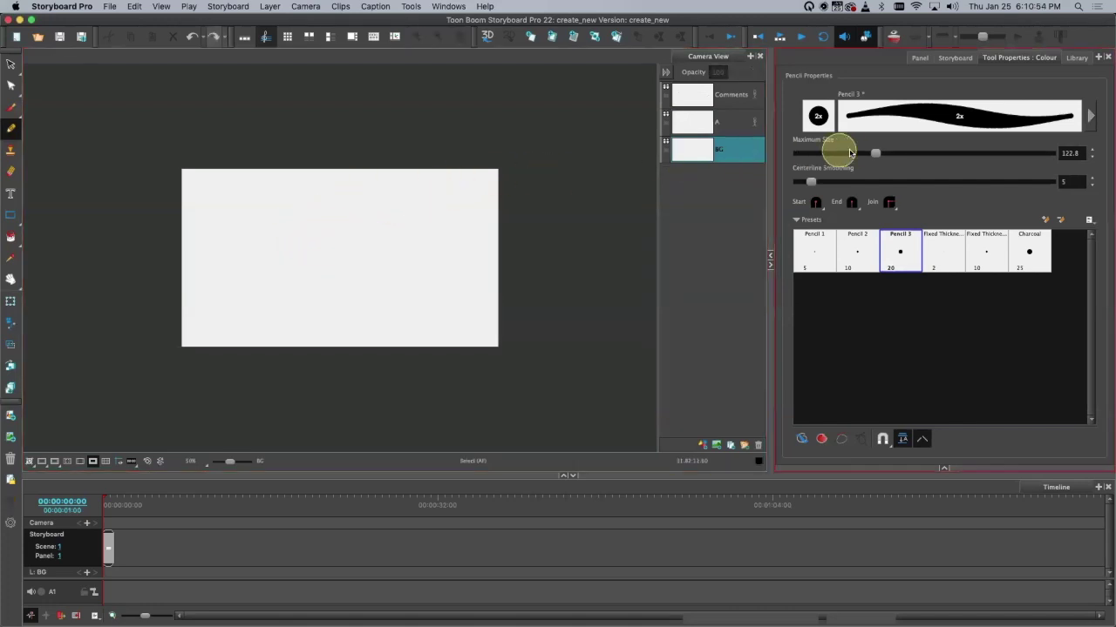
Step: Set the pencil's maximum size to 205.6 and draw a horizontal line across the lower part of the frame
{"action": "left_click_drag", "start_coordinate": [873, 153], "coordinate": [925, 153]}
{"action": "left_click_drag", "start_coordinate": [208, 314], "coordinate": [472, 312]}
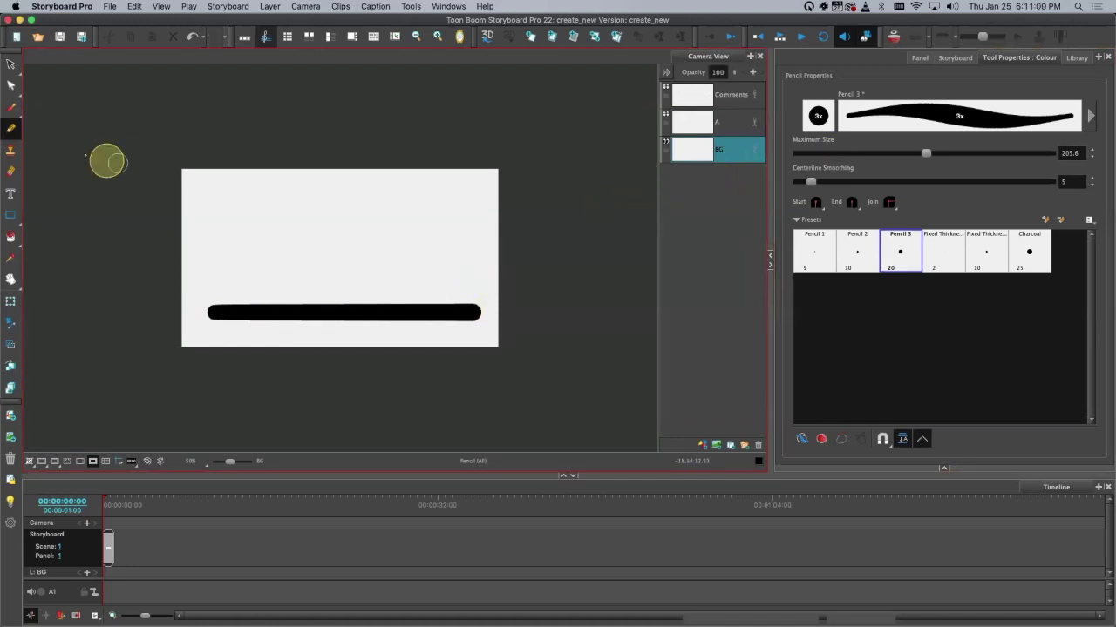
Step: Undo a Solid Brush 4 test stroke at size 75.2 and draw a horizontal line across the frame's upper part at size 297.6
{"action": "left_click", "coordinate": [11, 107]}
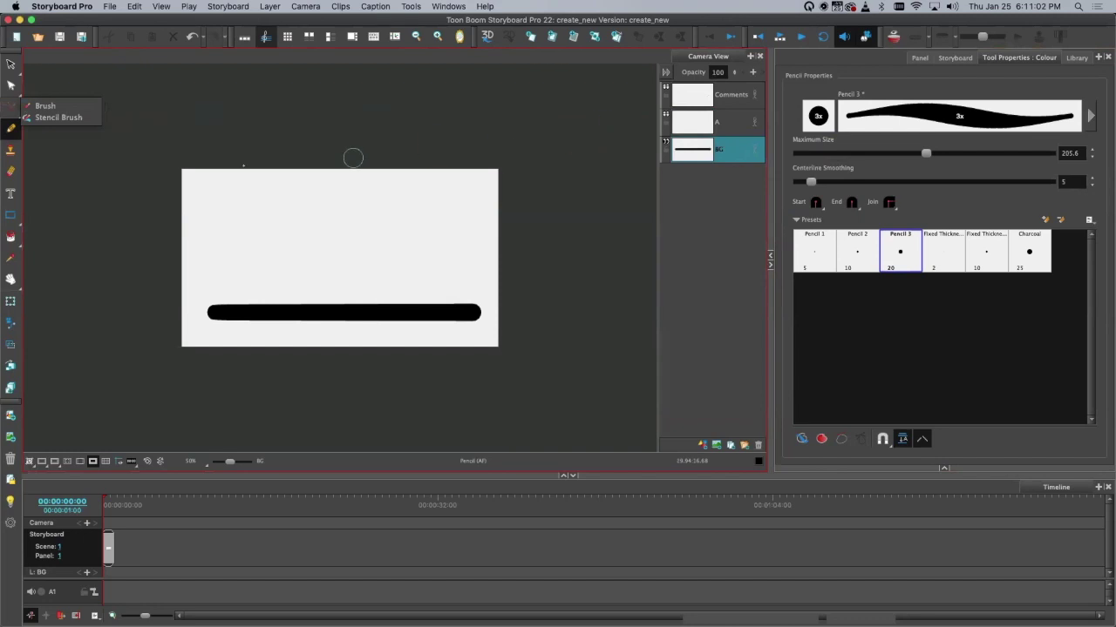
{"action": "left_click", "coordinate": [41, 105]}
{"action": "left_click_drag", "start_coordinate": [812, 153], "coordinate": [846, 153]}
{"action": "left_click", "coordinate": [944, 205]}
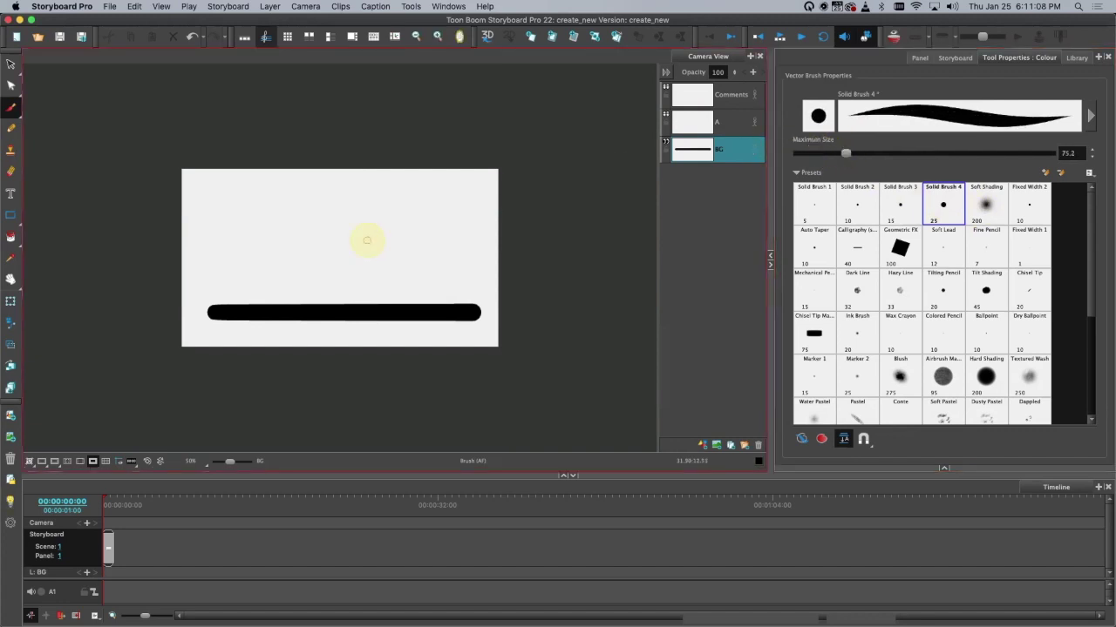
{"action": "left_click_drag", "start_coordinate": [215, 217], "coordinate": [339, 219]}
{"action": "key", "text": "super+z"}
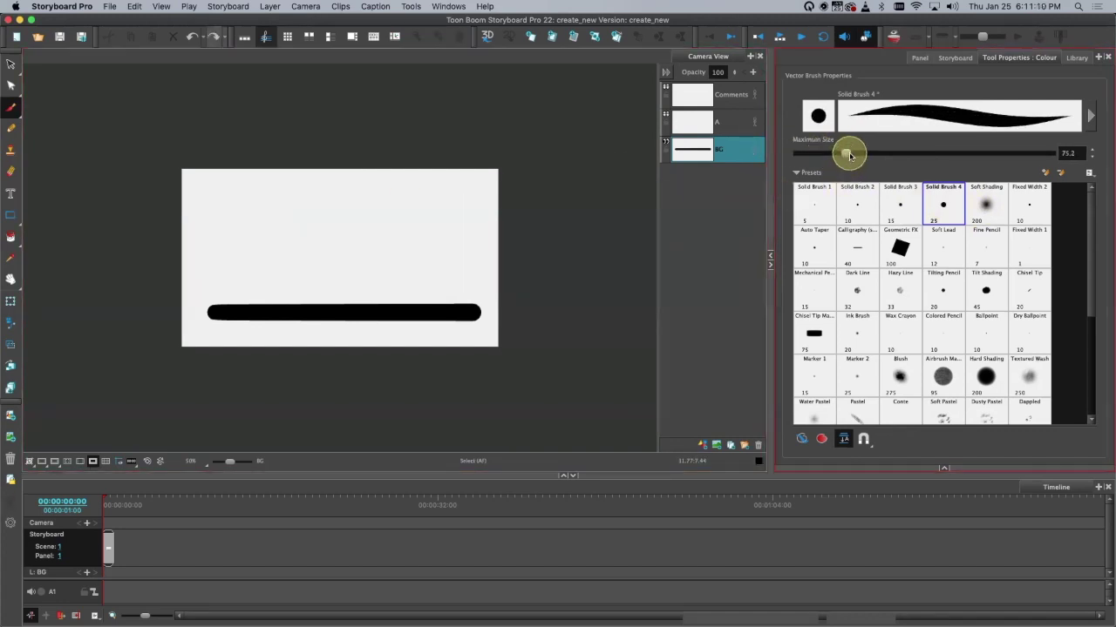
{"action": "left_click_drag", "start_coordinate": [846, 154], "coordinate": [953, 157]}
{"action": "left_click_drag", "start_coordinate": [225, 218], "coordinate": [469, 215]}
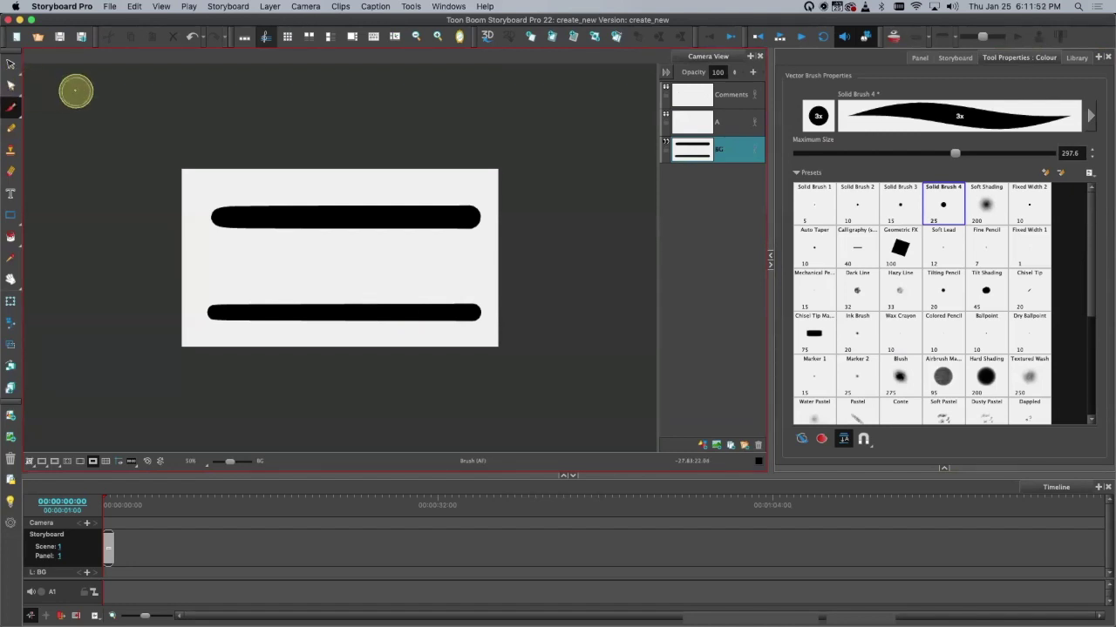
Step: Reshape the upper brush line with the Contour Editor, pulling its right end downward and thinning its left half from below
{"action": "left_click", "coordinate": [11, 87]}
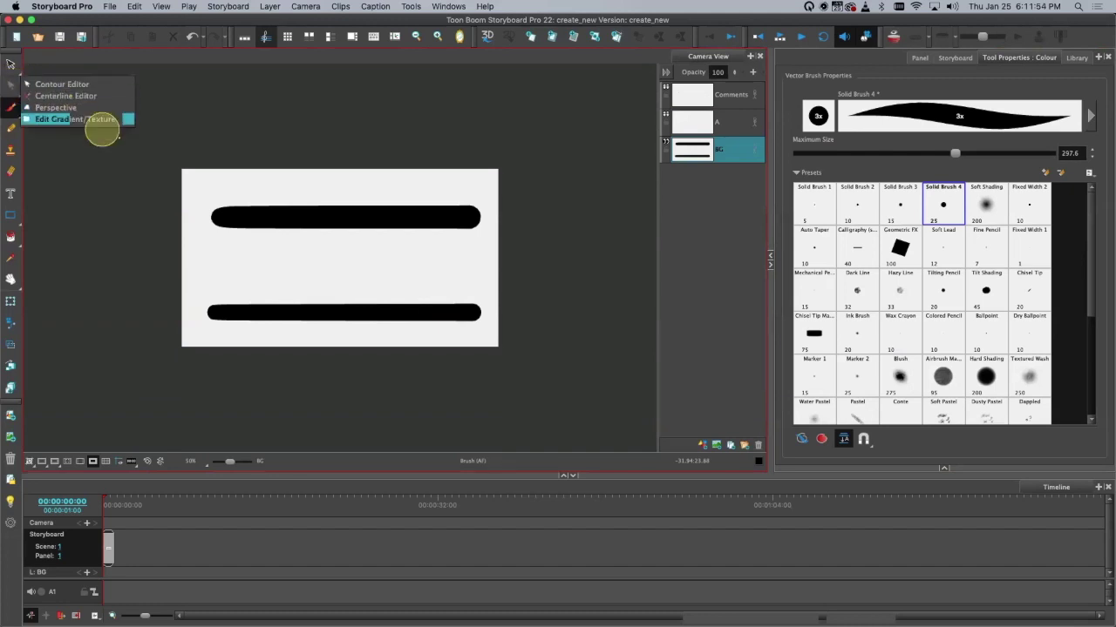
{"action": "left_click", "coordinate": [55, 84]}
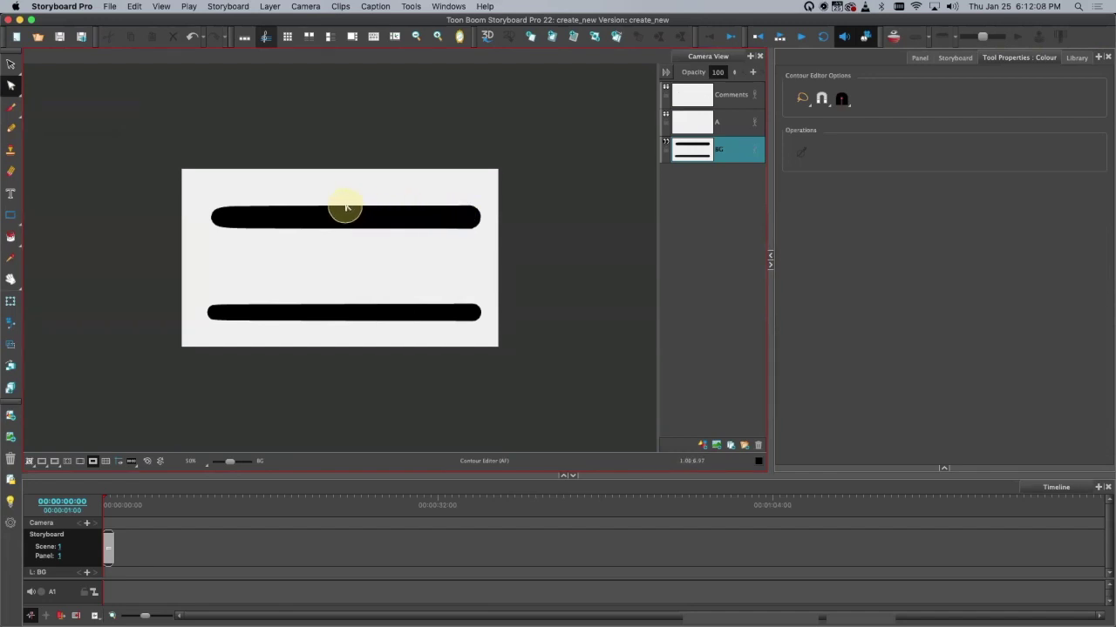
{"action": "left_click", "coordinate": [443, 208]}
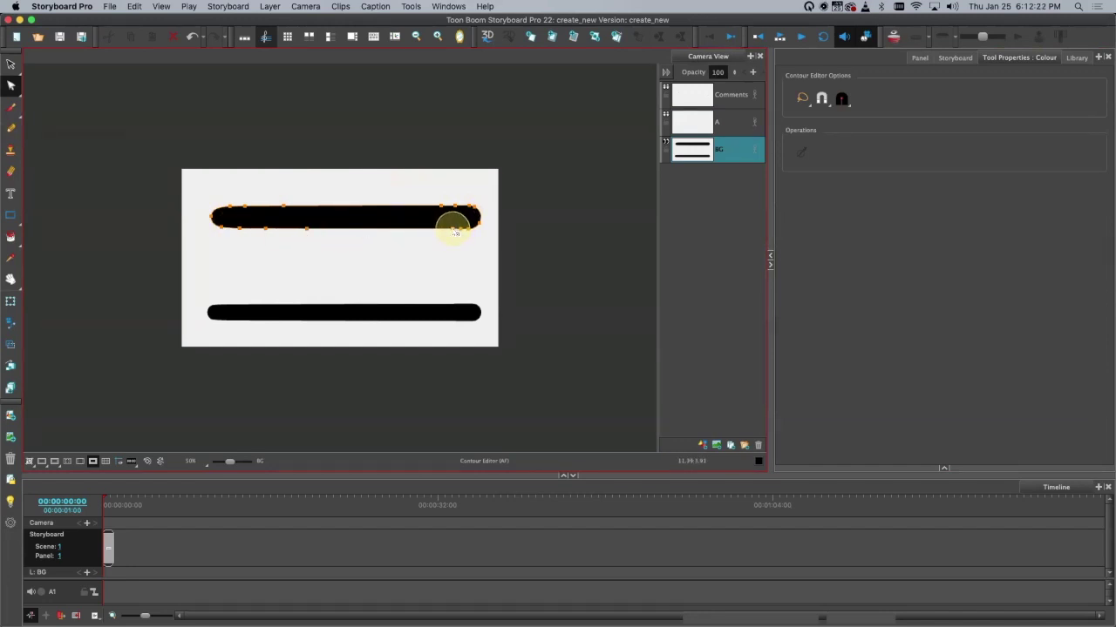
{"action": "left_click_drag", "start_coordinate": [453, 242], "coordinate": [454, 239]}
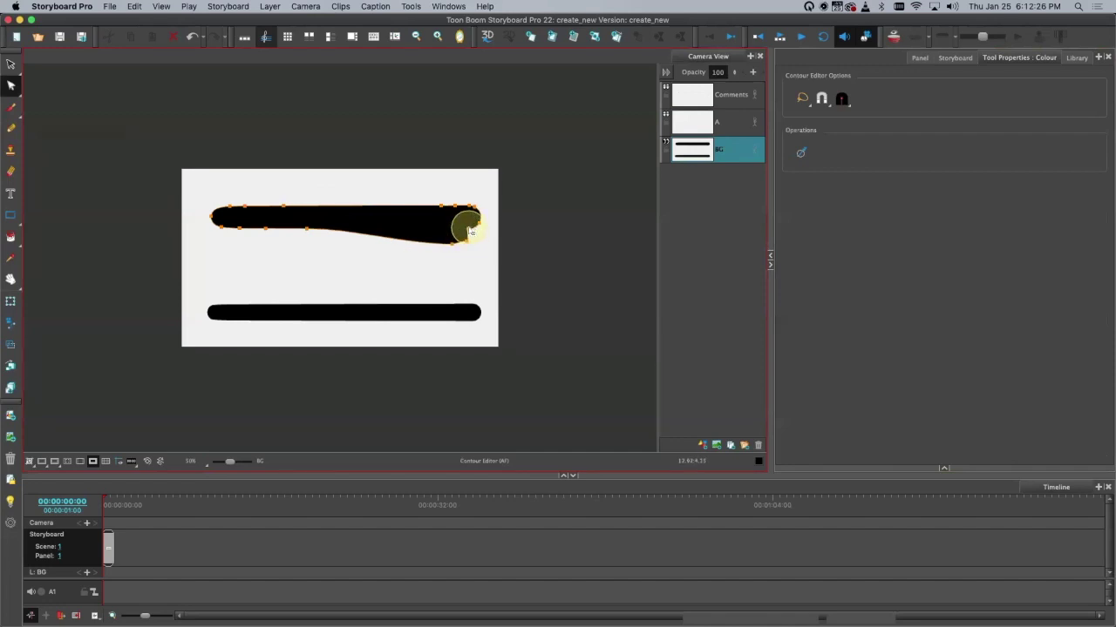
{"action": "mouse_move", "coordinate": [486, 224]}
{"action": "left_mouse_down"}
{"action": "mouse_move", "coordinate": [468, 202]}
{"action": "mouse_move", "coordinate": [402, 212]}
{"action": "mouse_move", "coordinate": [429, 228]}
{"action": "left_mouse_up"}
{"action": "left_click_drag", "start_coordinate": [265, 228], "coordinate": [270, 217]}
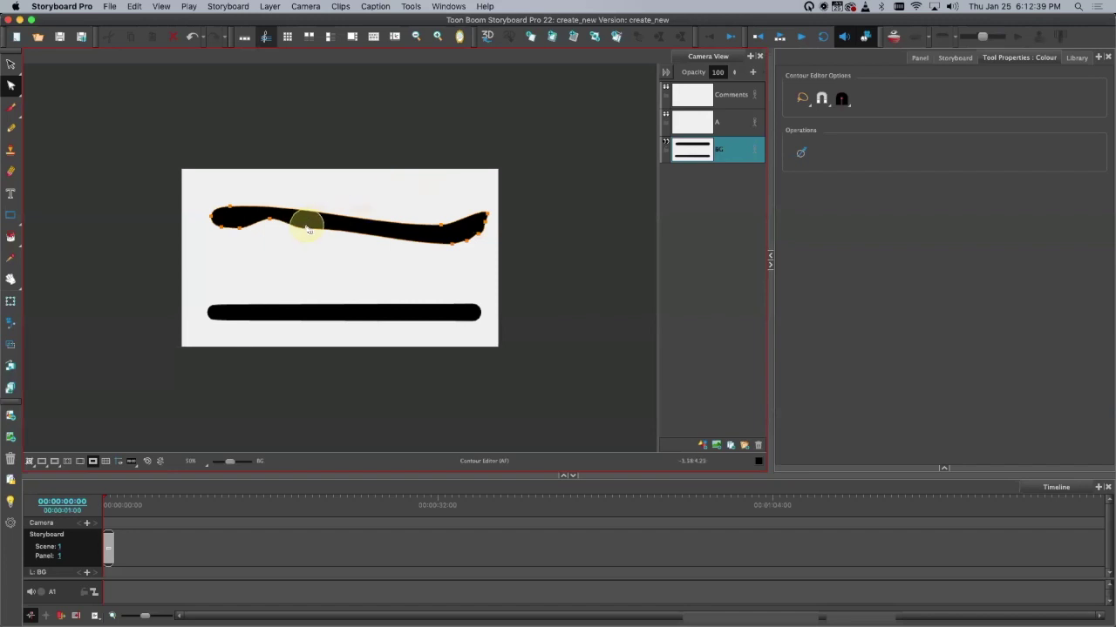
{"action": "left_click_drag", "start_coordinate": [307, 227], "coordinate": [312, 223]}
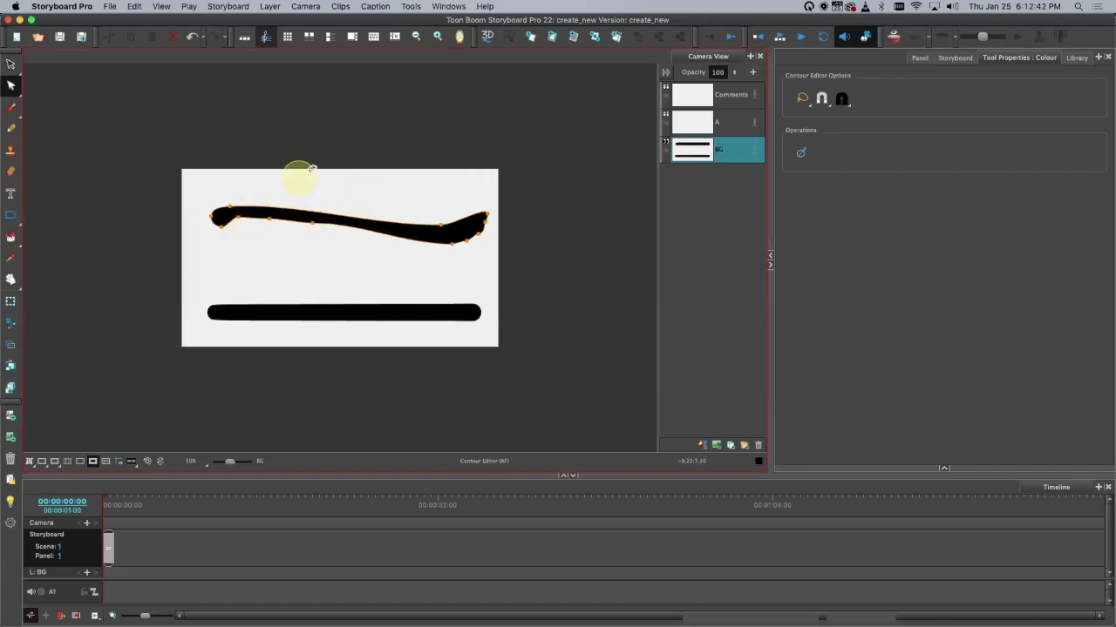
Step: Reselect the brush line and move contour points at its right end to form a wider, notched, angular tip
{"action": "left_click", "coordinate": [453, 234]}
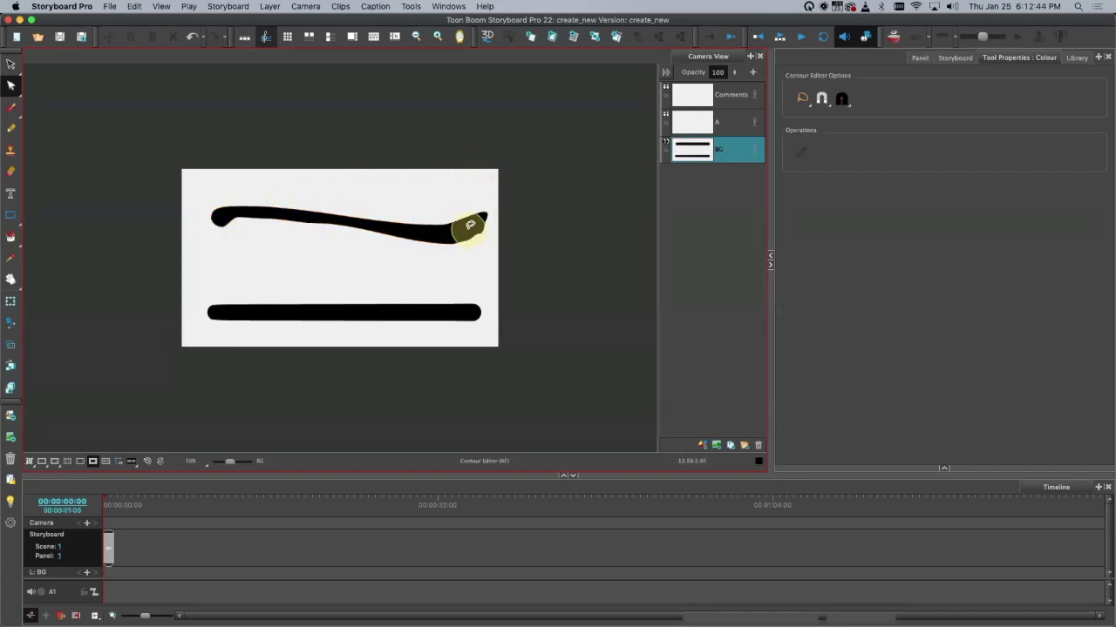
{"action": "left_click", "coordinate": [463, 231]}
{"action": "mouse_move", "coordinate": [463, 236]}
{"action": "left_mouse_down"}
{"action": "mouse_move", "coordinate": [460, 266]}
{"action": "mouse_move", "coordinate": [445, 261]}
{"action": "left_mouse_up"}
{"action": "left_click_drag", "start_coordinate": [488, 214], "coordinate": [454, 231]}
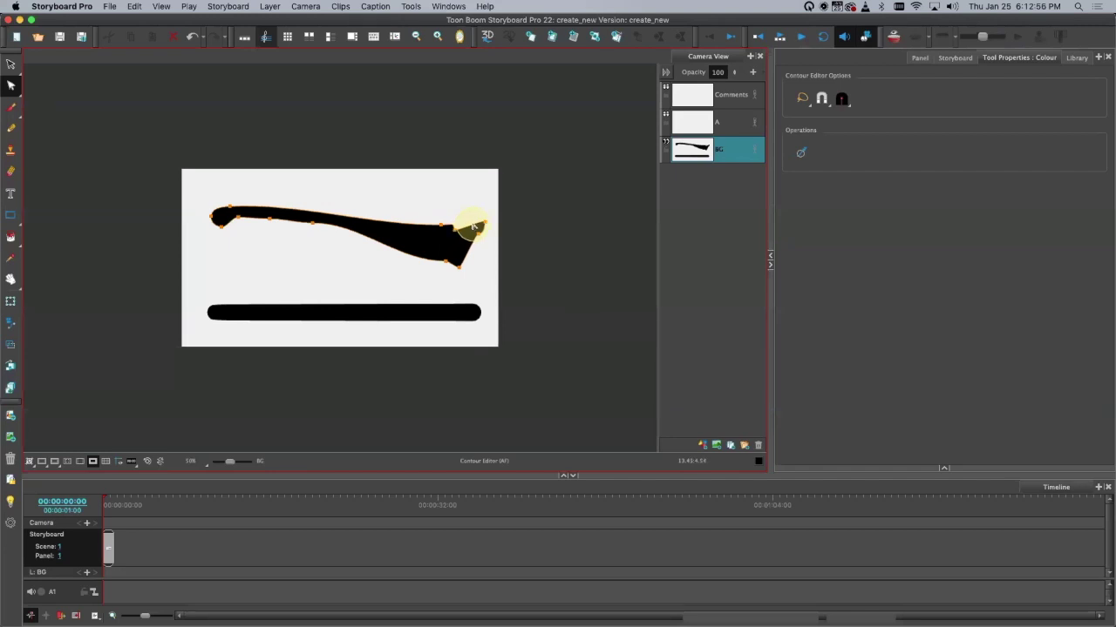
{"action": "left_click_drag", "start_coordinate": [471, 226], "coordinate": [485, 224]}
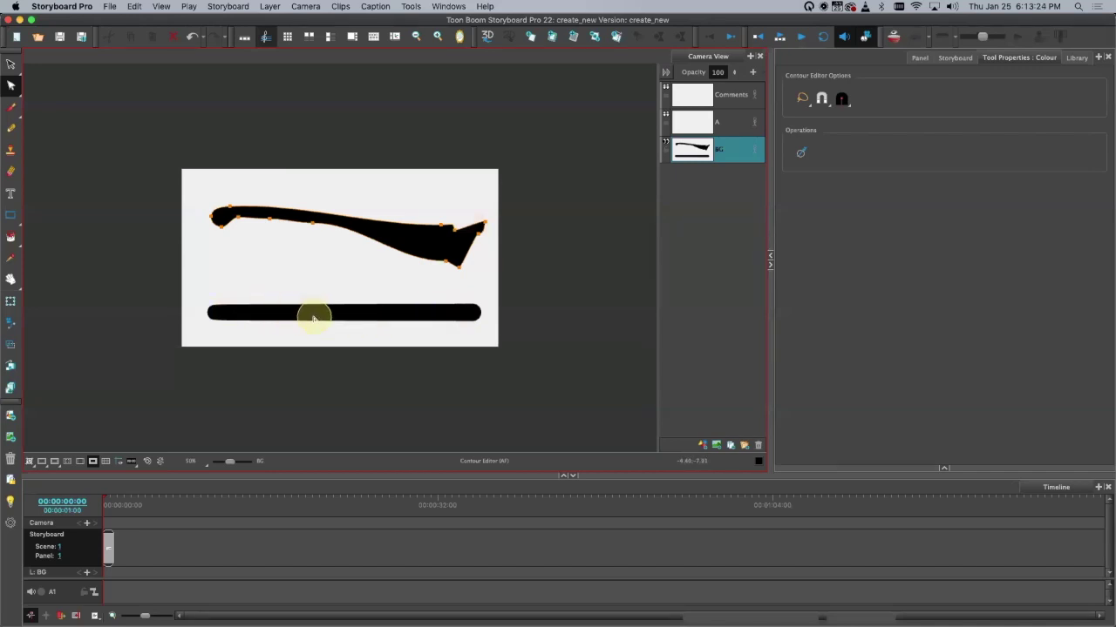
Step: Bend the lower pencil line into an arch, shortening it from its right end and adjusting the curve handles at both ends
{"action": "left_click", "coordinate": [340, 313]}
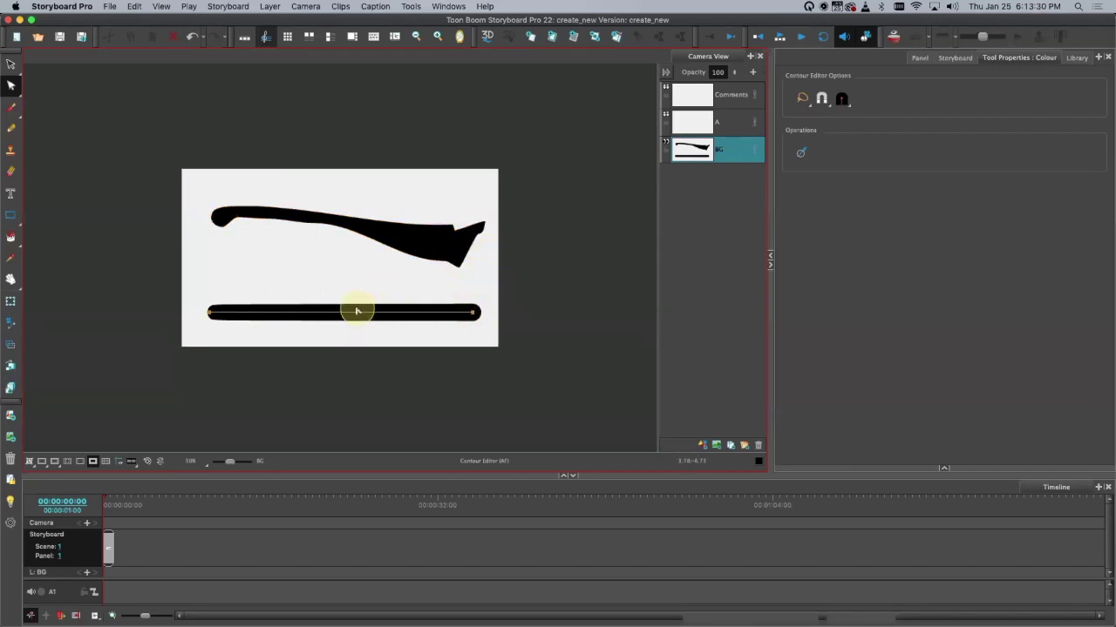
{"action": "left_click_drag", "start_coordinate": [356, 314], "coordinate": [366, 264]}
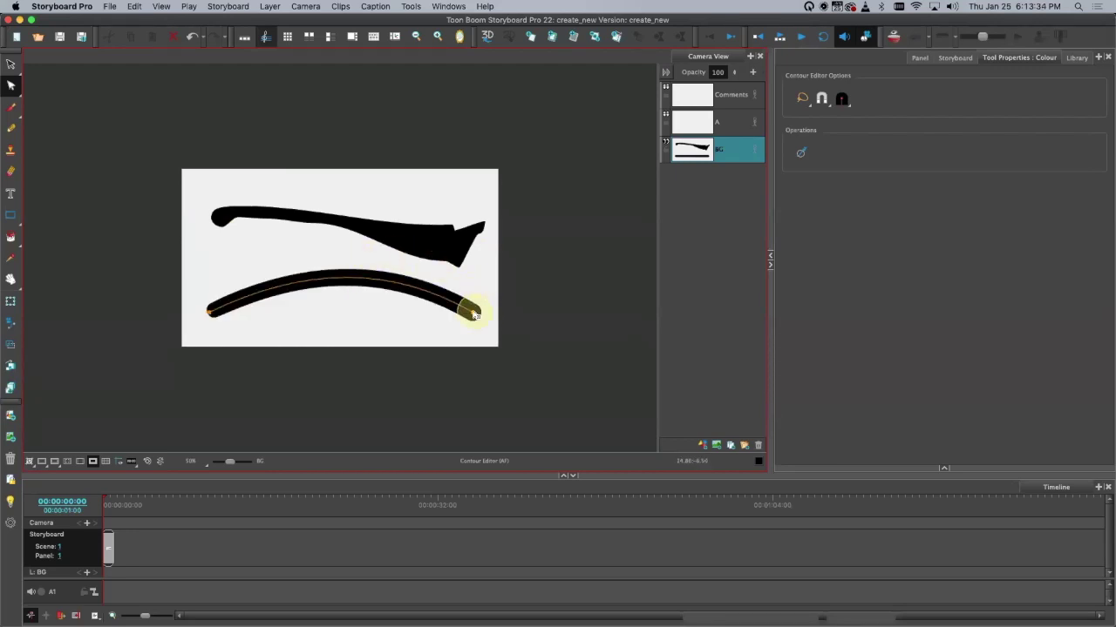
{"action": "mouse_move", "coordinate": [471, 316]}
{"action": "left_mouse_down"}
{"action": "mouse_move", "coordinate": [433, 326]}
{"action": "mouse_move", "coordinate": [406, 293]}
{"action": "mouse_move", "coordinate": [417, 293]}
{"action": "left_mouse_up"}
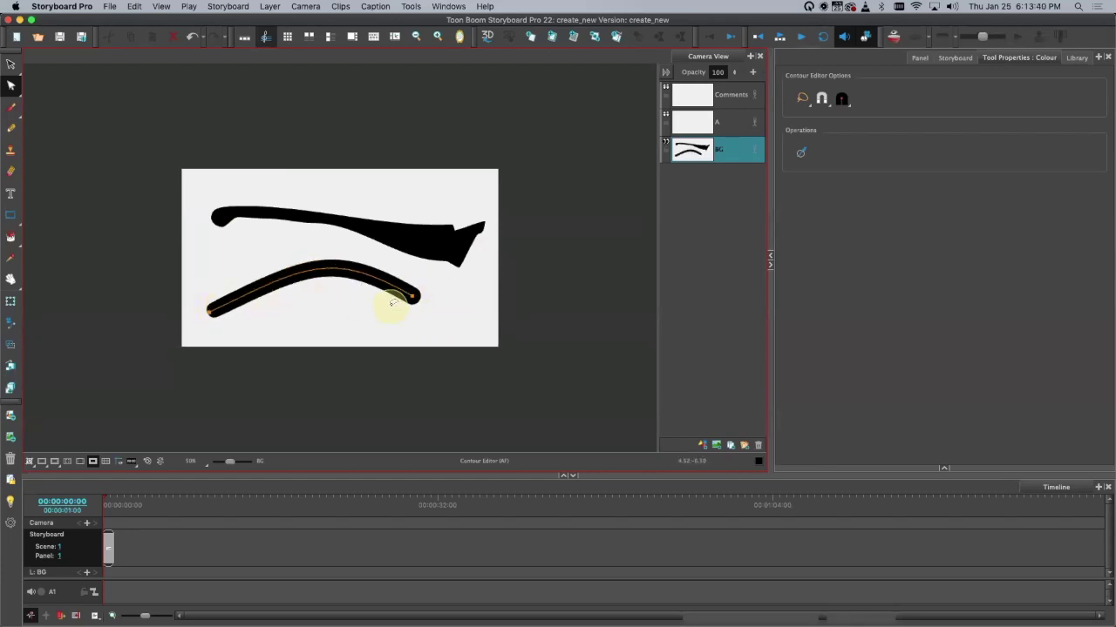
{"action": "mouse_move", "coordinate": [414, 298]}
{"action": "left_mouse_down"}
{"action": "mouse_move", "coordinate": [391, 236]}
{"action": "mouse_move", "coordinate": [332, 249]}
{"action": "mouse_move", "coordinate": [394, 249]}
{"action": "mouse_move", "coordinate": [418, 291]}
{"action": "mouse_move", "coordinate": [336, 259]}
{"action": "mouse_move", "coordinate": [234, 250]}
{"action": "left_mouse_up"}
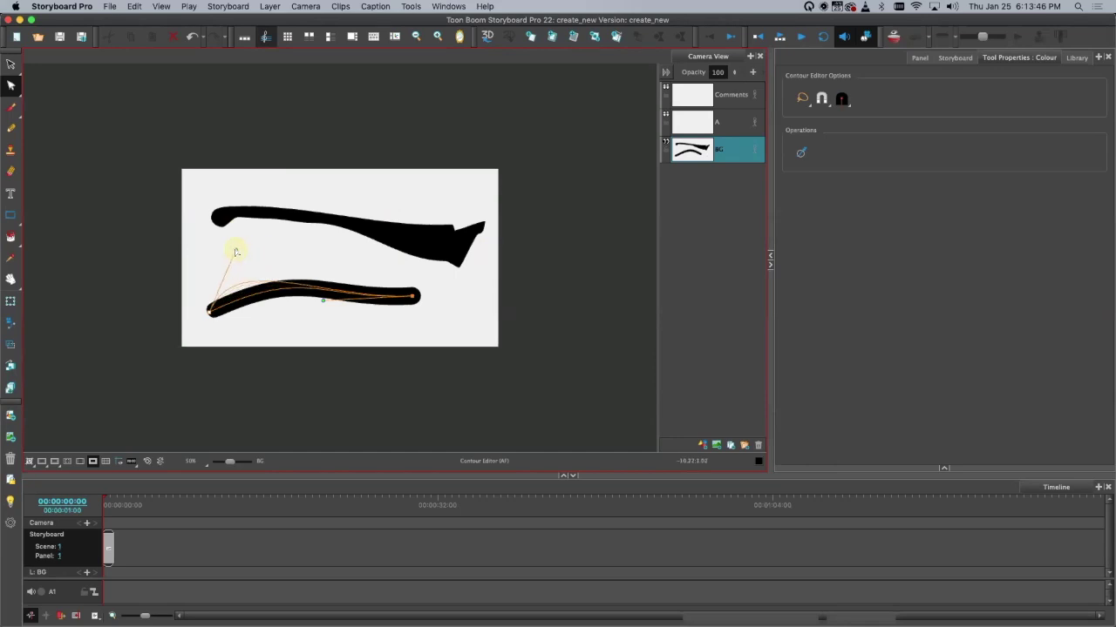
{"action": "left_click_drag", "start_coordinate": [346, 276], "coordinate": [392, 255]}
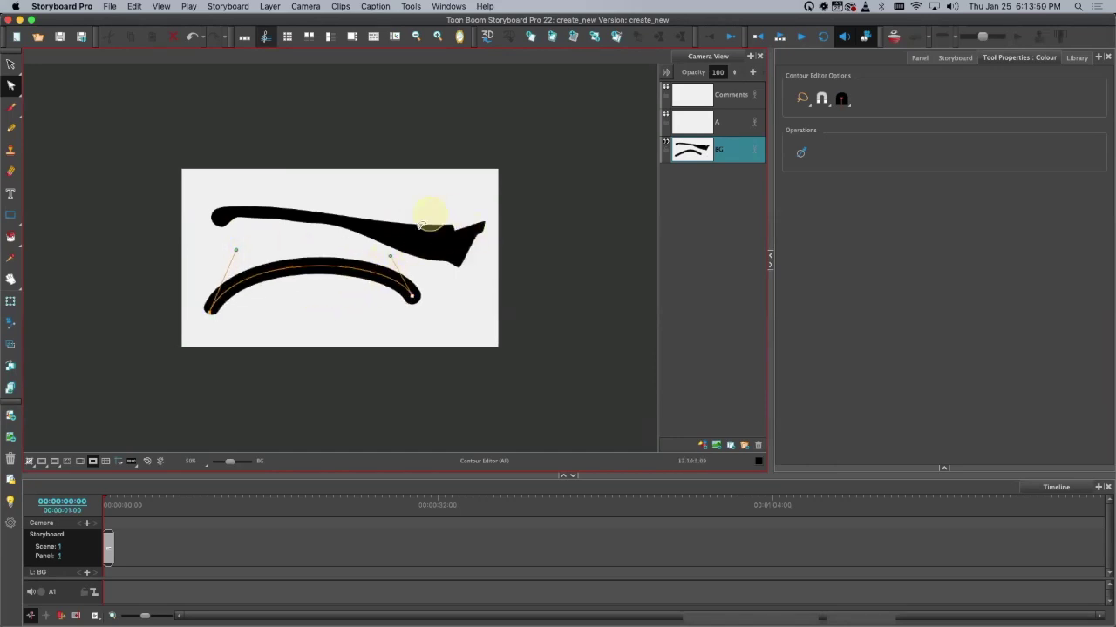
Step: Use the Select tool to move the upper brush line and resize it slightly narrower and flatter
{"action": "left_click", "coordinate": [392, 286]}
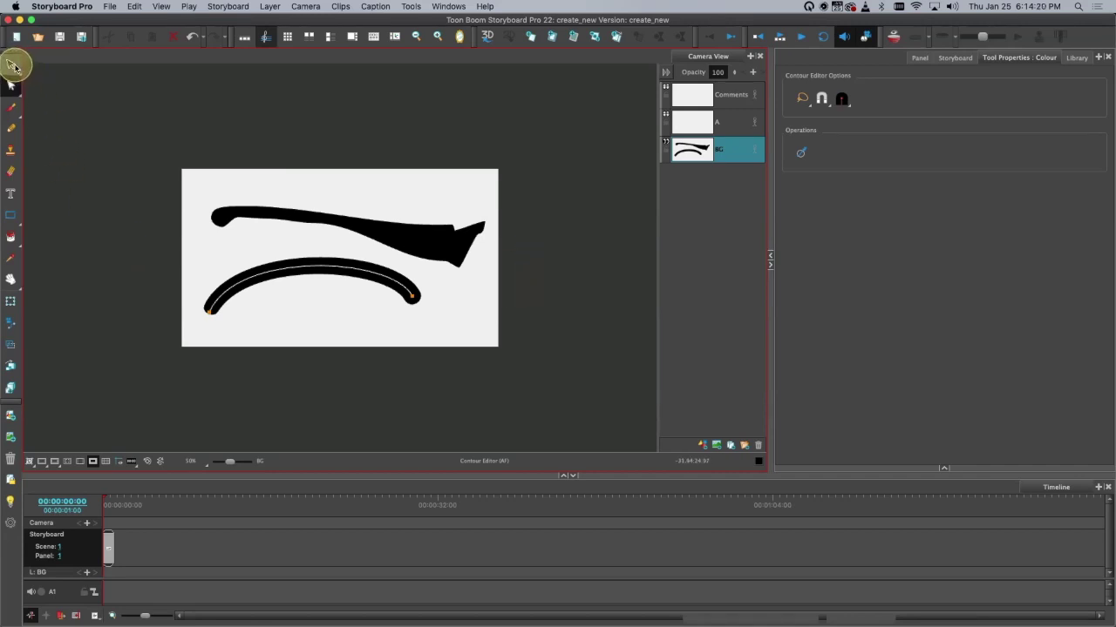
{"action": "left_click", "coordinate": [11, 64]}
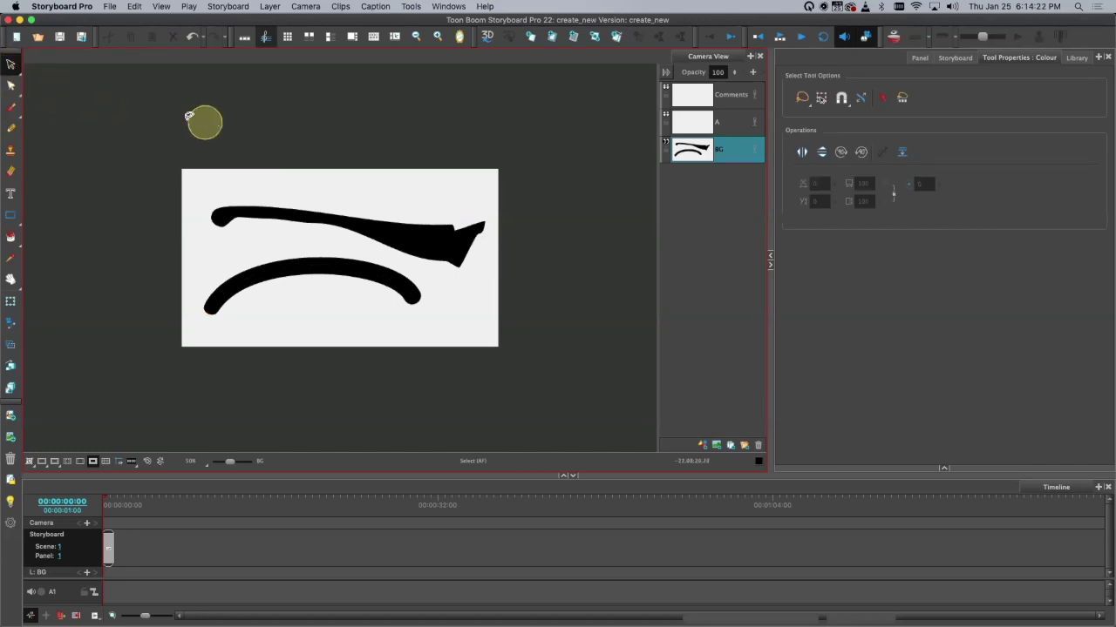
{"action": "left_click", "coordinate": [15, 69]}
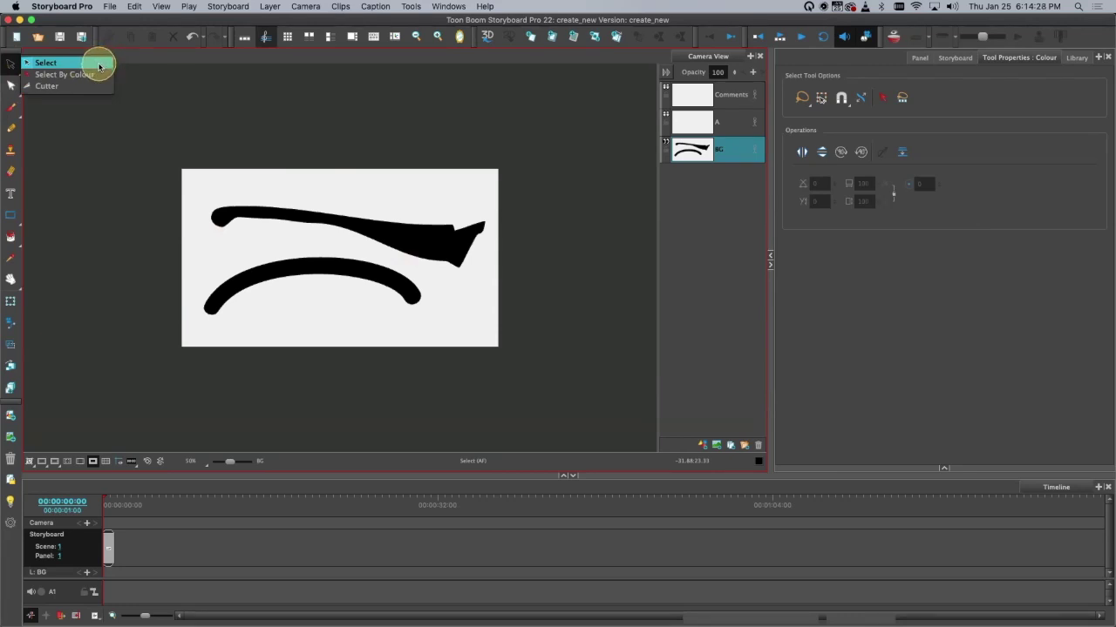
{"action": "left_click", "coordinate": [99, 64]}
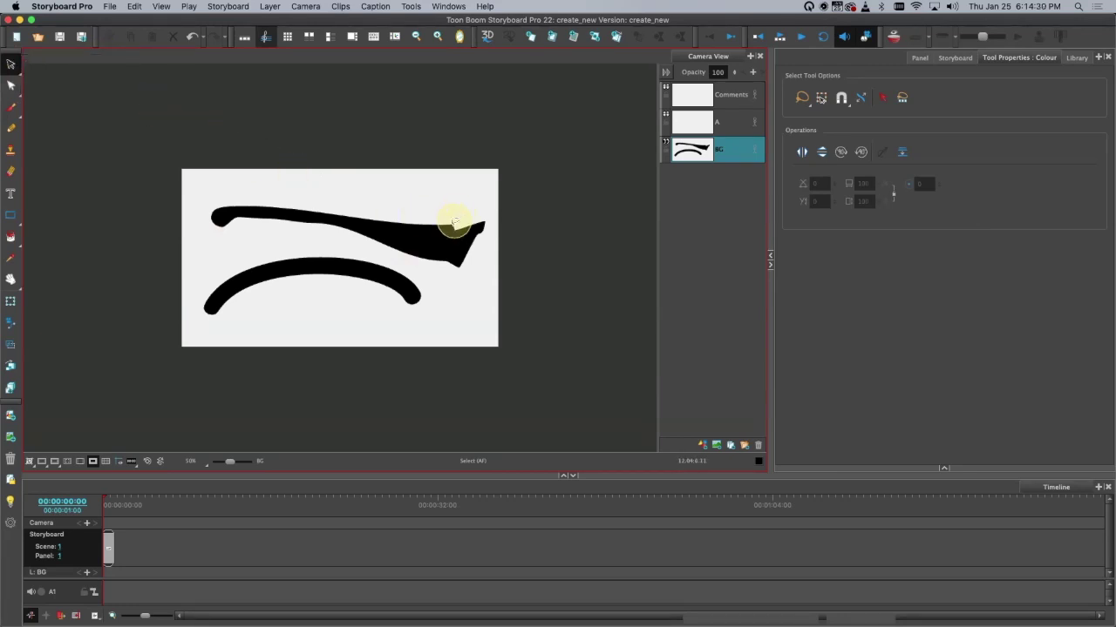
{"action": "left_click", "coordinate": [440, 237]}
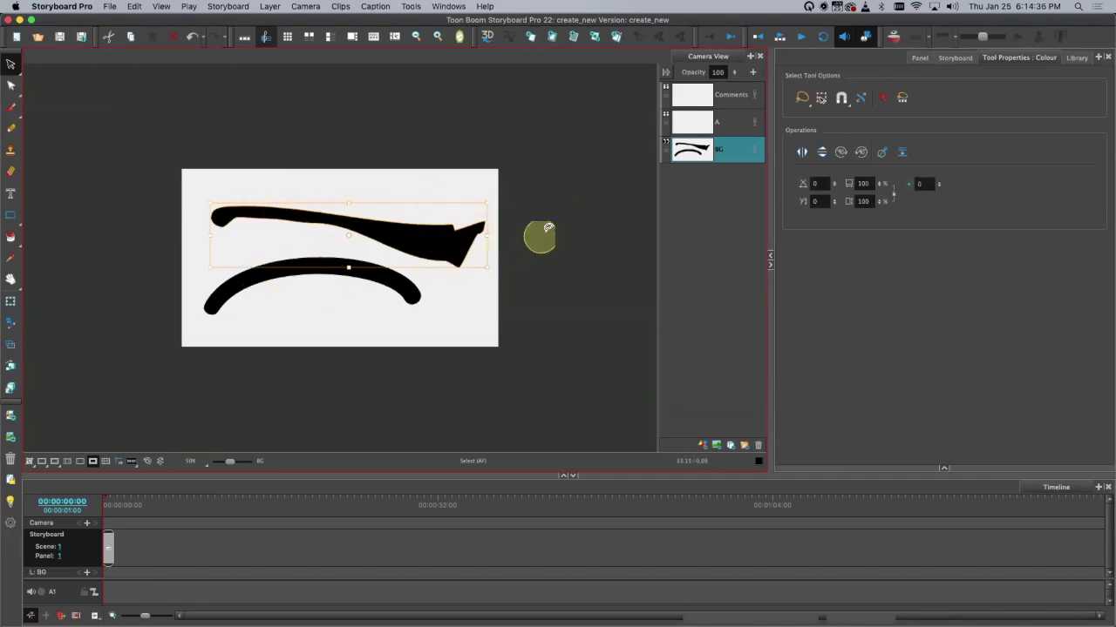
{"action": "mouse_move", "coordinate": [433, 247]}
{"action": "left_mouse_down"}
{"action": "mouse_move", "coordinate": [459, 213]}
{"action": "mouse_move", "coordinate": [378, 229]}
{"action": "mouse_move", "coordinate": [439, 219]}
{"action": "mouse_move", "coordinate": [455, 249]}
{"action": "mouse_move", "coordinate": [415, 224]}
{"action": "mouse_move", "coordinate": [459, 244]}
{"action": "mouse_move", "coordinate": [424, 235]}
{"action": "mouse_move", "coordinate": [435, 237]}
{"action": "mouse_move", "coordinate": [473, 200]}
{"action": "mouse_move", "coordinate": [438, 227]}
{"action": "mouse_move", "coordinate": [404, 233]}
{"action": "left_mouse_up"}
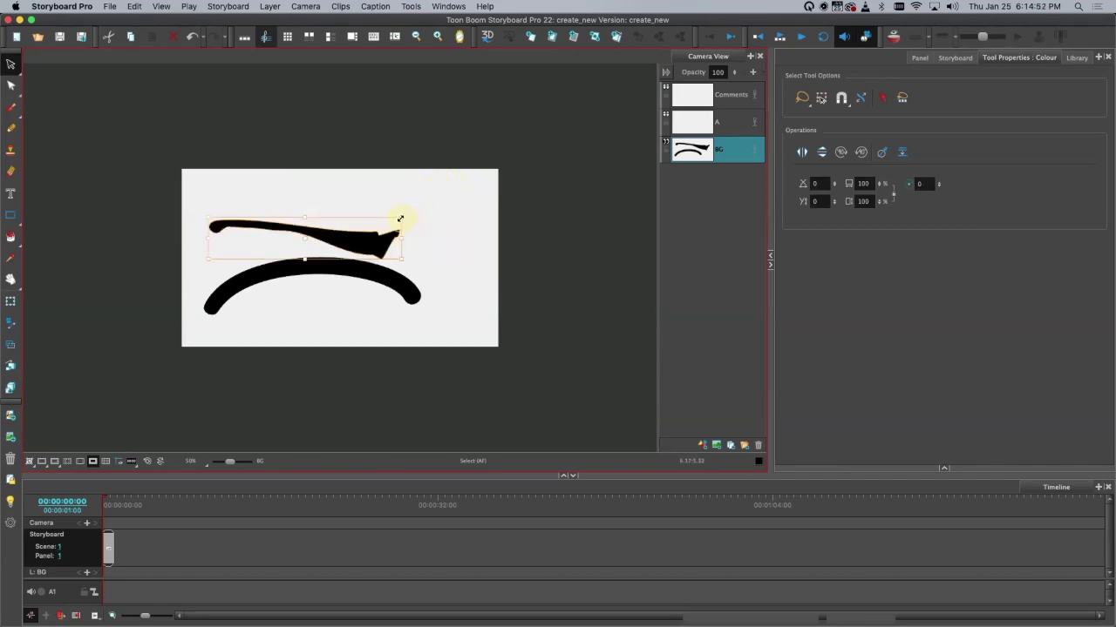
{"action": "mouse_move", "coordinate": [443, 202]}
{"action": "left_mouse_down"}
{"action": "mouse_move", "coordinate": [461, 200]}
{"action": "mouse_move", "coordinate": [418, 212]}
{"action": "mouse_move", "coordinate": [409, 203]}
{"action": "mouse_move", "coordinate": [473, 220]}
{"action": "mouse_move", "coordinate": [480, 235]}
{"action": "left_mouse_up"}
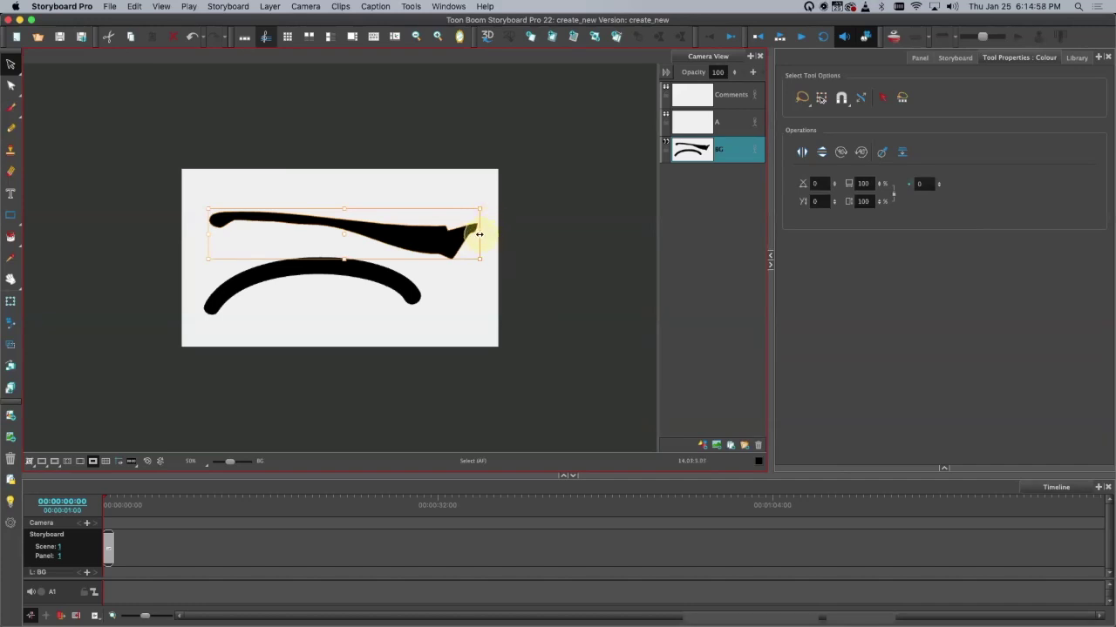
{"action": "mouse_move", "coordinate": [479, 235]}
{"action": "left_mouse_down"}
{"action": "mouse_move", "coordinate": [327, 217]}
{"action": "mouse_move", "coordinate": [483, 216]}
{"action": "left_mouse_up"}
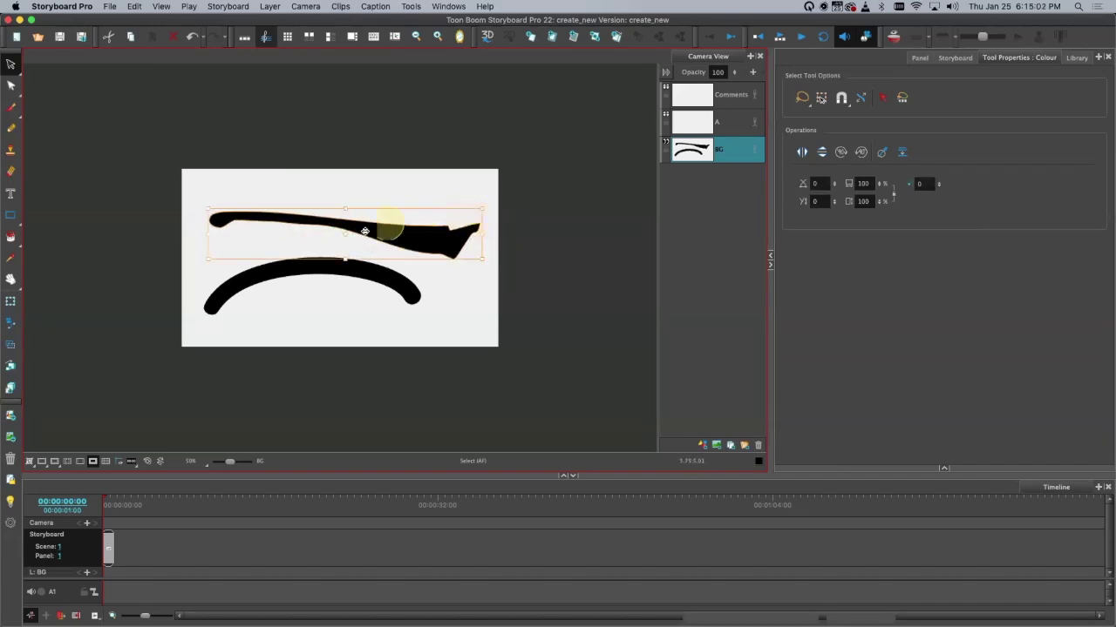
{"action": "mouse_move", "coordinate": [345, 260]}
{"action": "left_mouse_down"}
{"action": "mouse_move", "coordinate": [351, 219]}
{"action": "mouse_move", "coordinate": [358, 249]}
{"action": "left_mouse_up"}
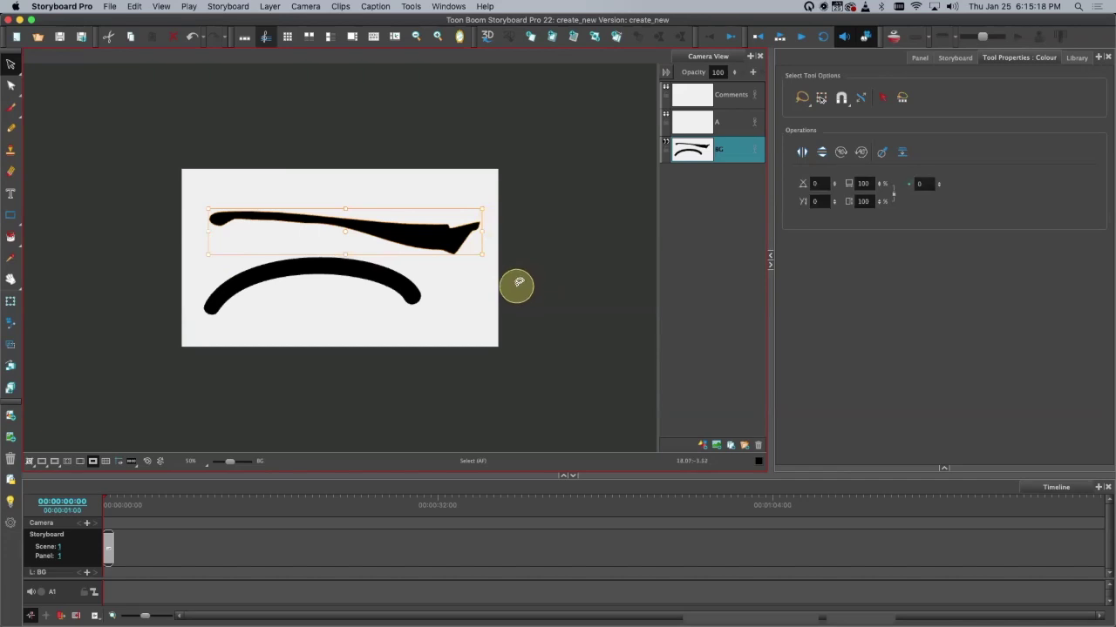
Step: Select the lower pencil arch and set its maximum size to 118.4 and minimum size to 31.8%
{"action": "left_click", "coordinate": [411, 287]}
{"action": "mouse_move", "coordinate": [910, 275]}
{"action": "left_mouse_down"}
{"action": "mouse_move", "coordinate": [842, 283]}
{"action": "mouse_move", "coordinate": [864, 267]}
{"action": "mouse_move", "coordinate": [828, 276]}
{"action": "left_mouse_up"}
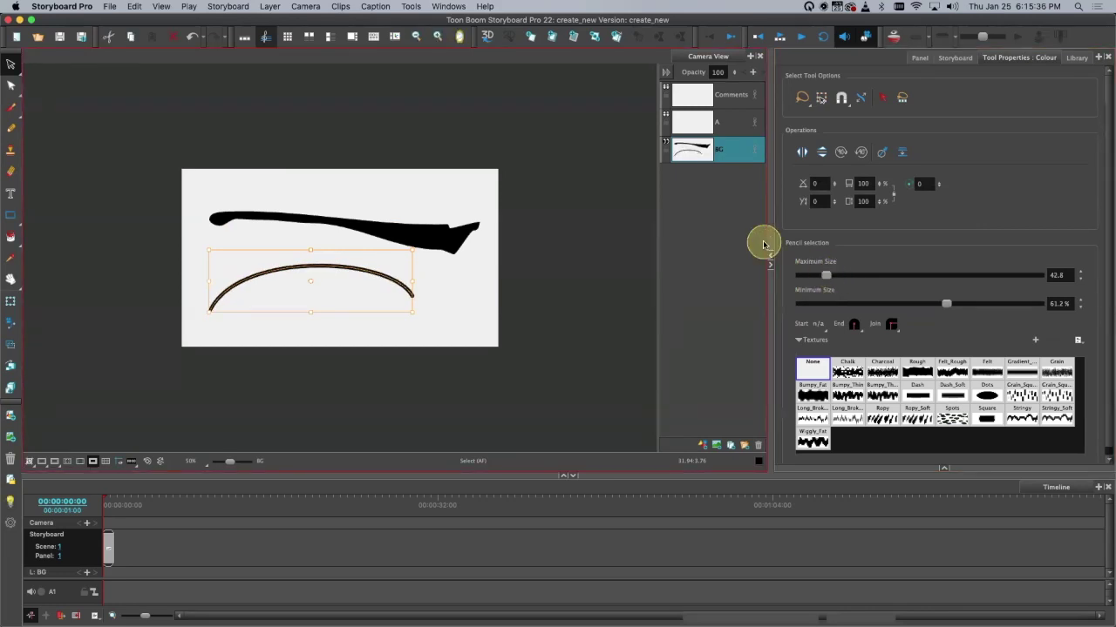
{"action": "left_click_drag", "start_coordinate": [827, 277], "coordinate": [863, 278]}
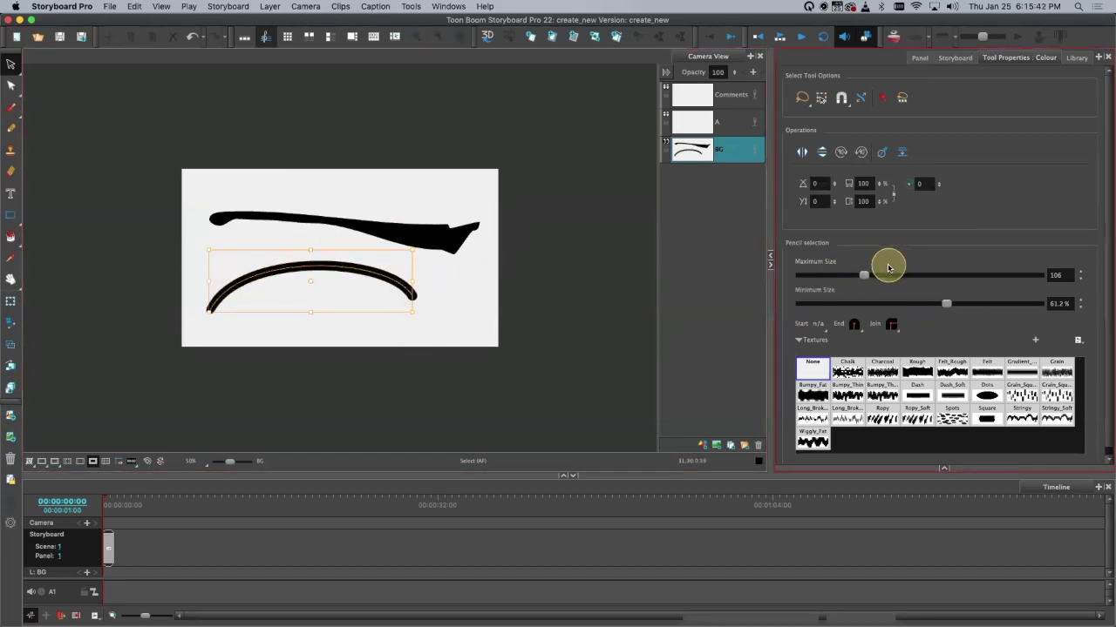
{"action": "mouse_move", "coordinate": [864, 275]}
{"action": "left_mouse_down"}
{"action": "mouse_move", "coordinate": [899, 274]}
{"action": "mouse_move", "coordinate": [871, 275]}
{"action": "left_mouse_up"}
{"action": "left_click_drag", "start_coordinate": [948, 303], "coordinate": [876, 302]}
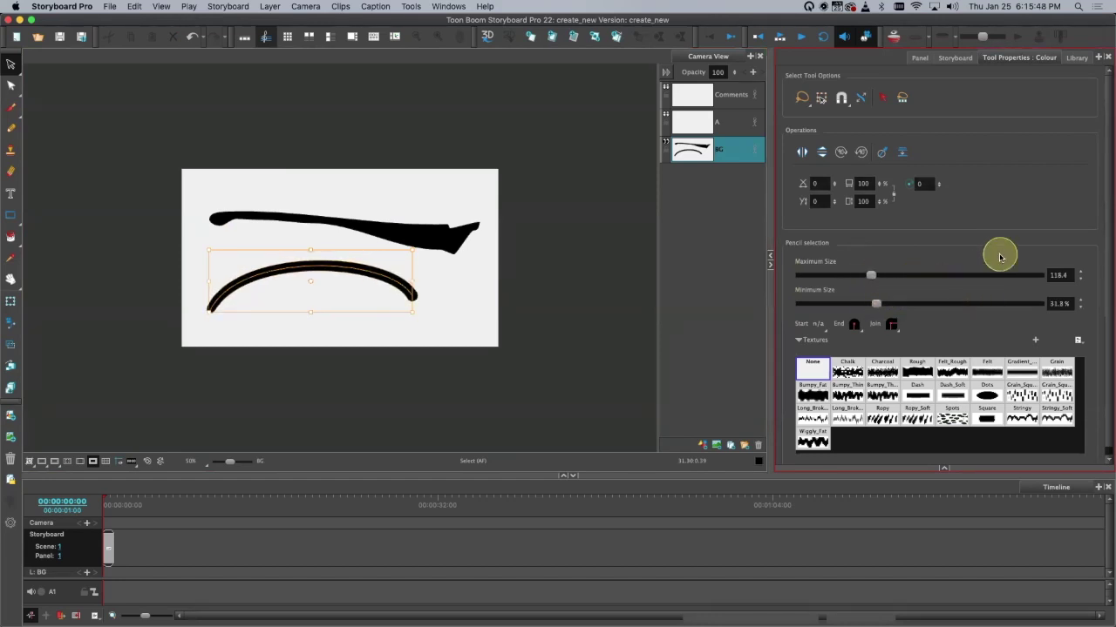
Step: Flip the upper brush line horizontally and vertically, and rotate it 90 degrees clockwise and back counter-clockwise
{"action": "left_click", "coordinate": [448, 242]}
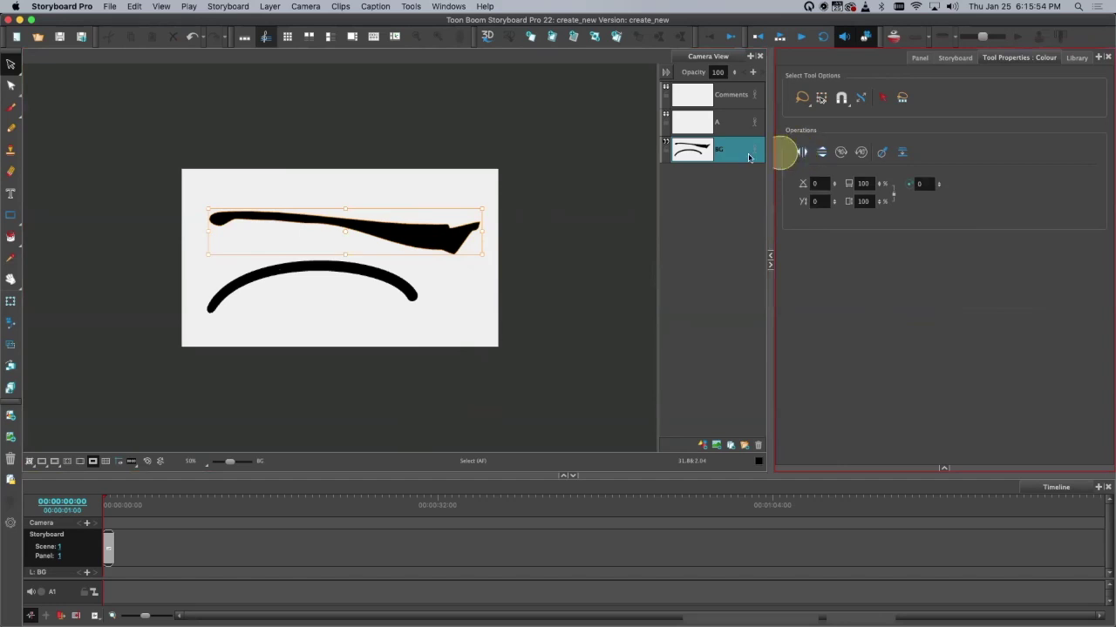
{"action": "left_click", "coordinate": [797, 152]}
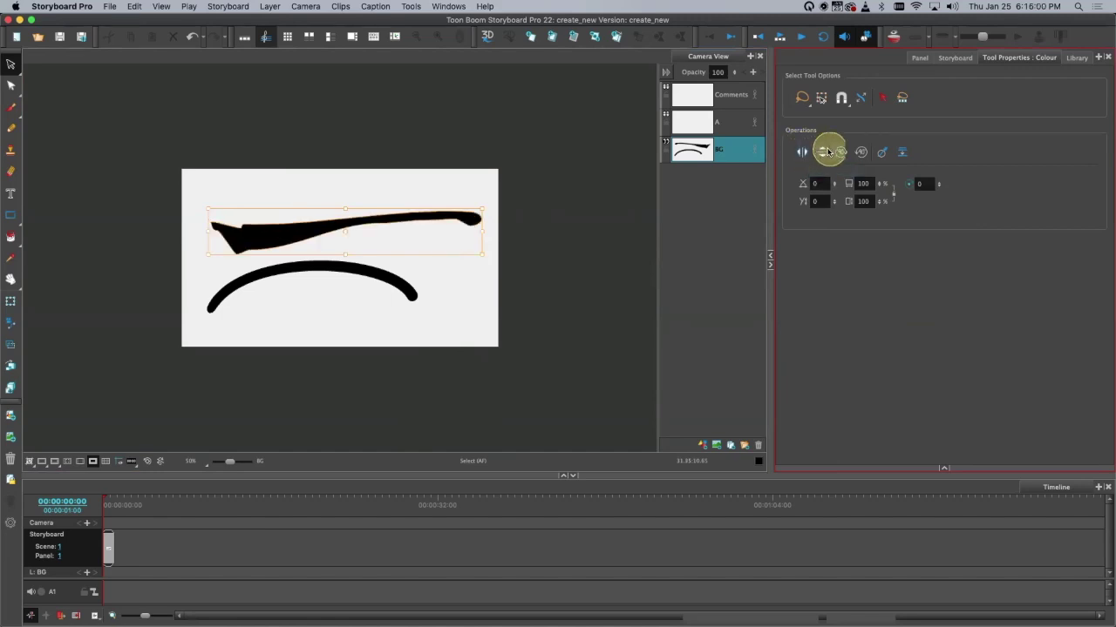
{"action": "left_click", "coordinate": [822, 152]}
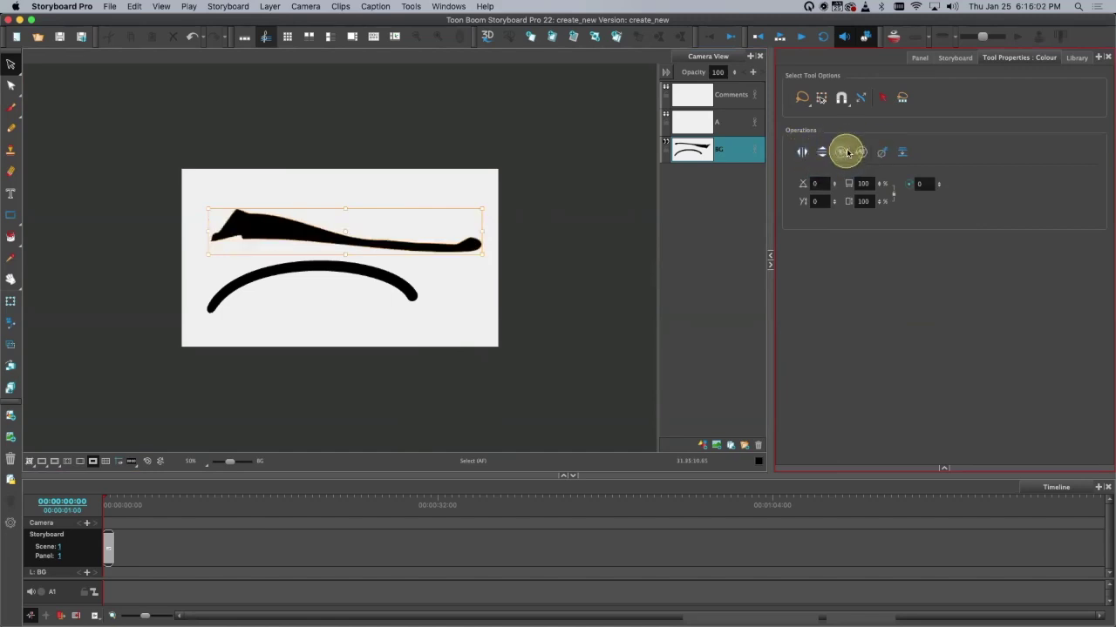
{"action": "left_click", "coordinate": [841, 153]}
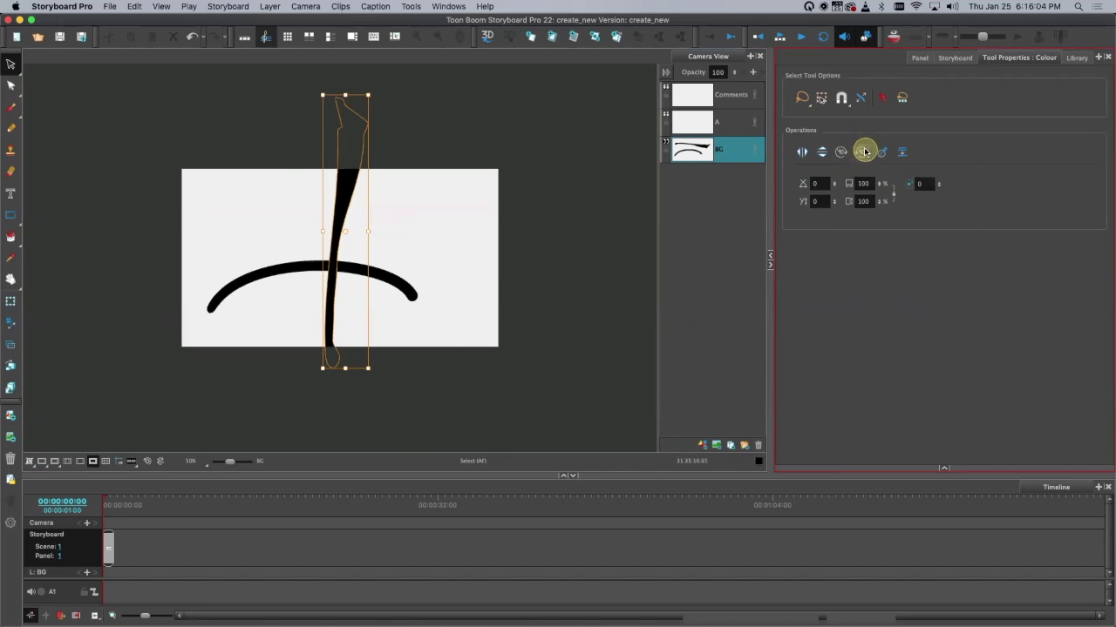
{"action": "left_click", "coordinate": [860, 152]}
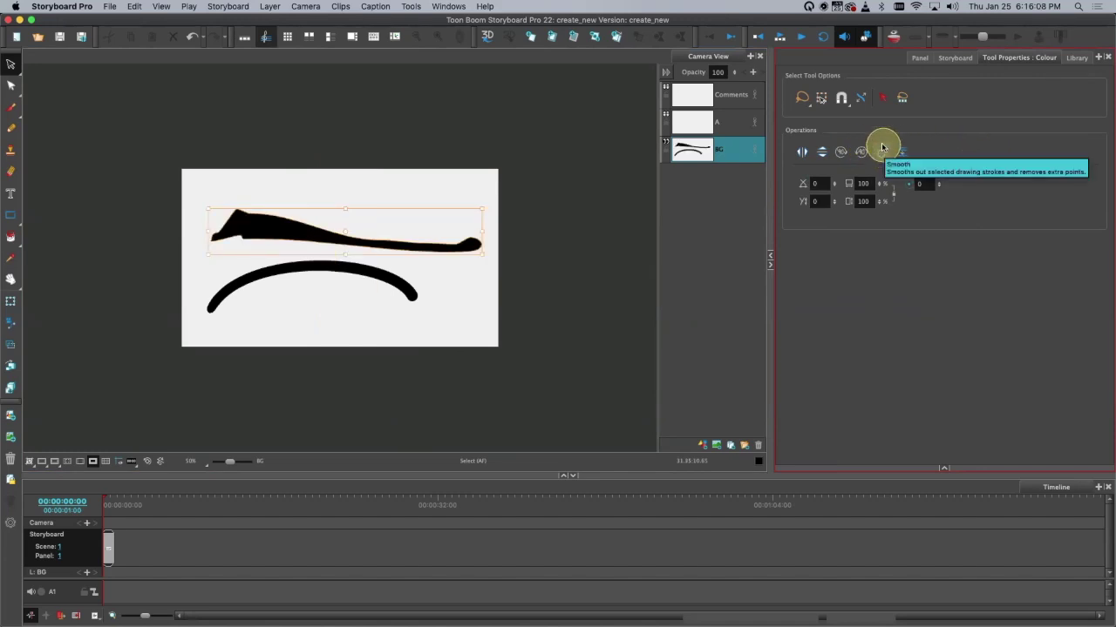
Step: Apply Smooth to the upper brush line and to the lower pencil arch
{"action": "left_click", "coordinate": [881, 149]}
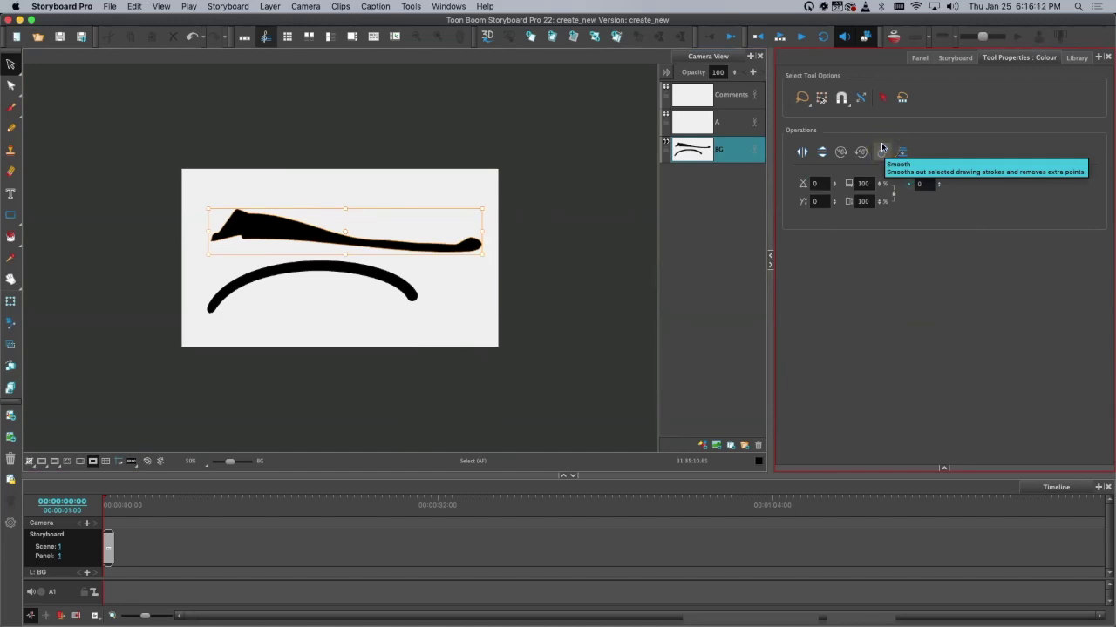
{"action": "left_click", "coordinate": [880, 149]}
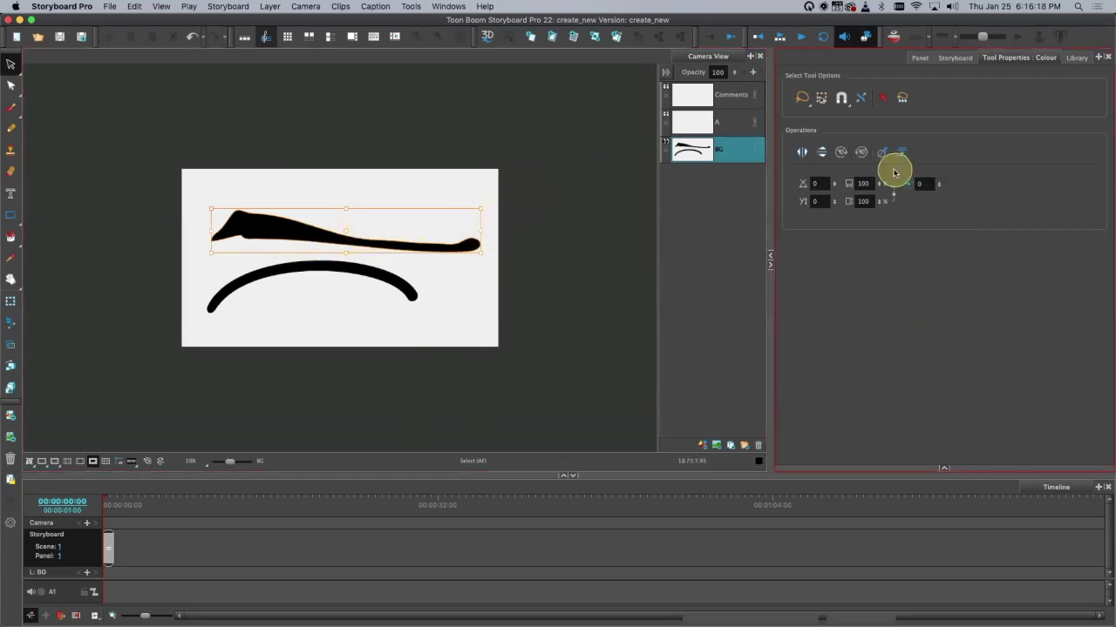
{"action": "left_click", "coordinate": [405, 290]}
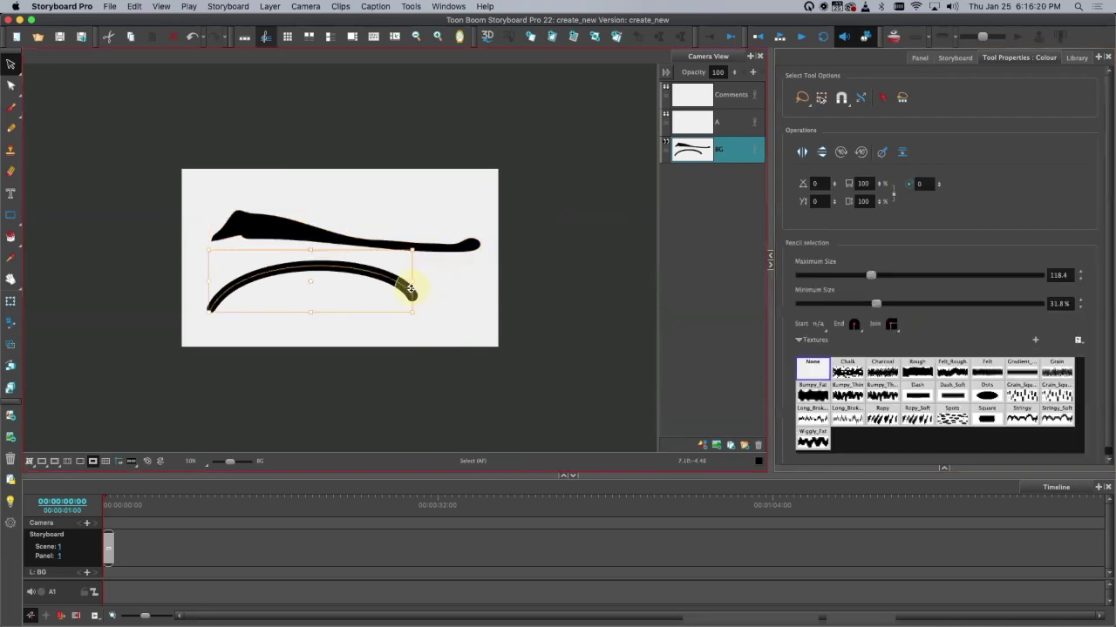
{"action": "left_click", "coordinate": [882, 153]}
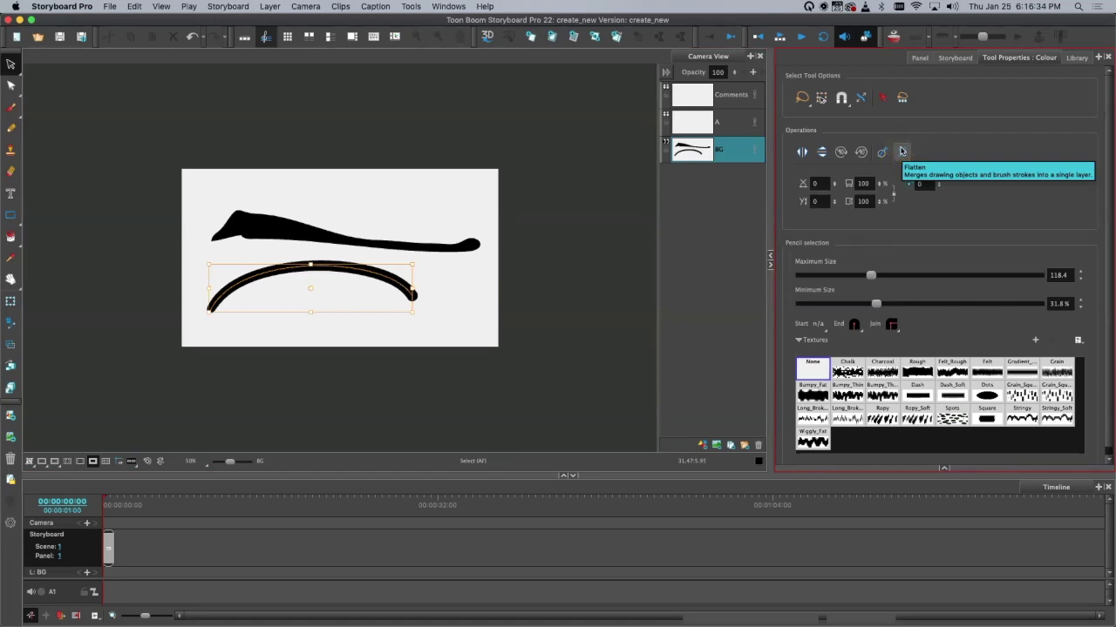
Step: Move the pencil arch over the brush line and try to flatten the two overlapping strokes
{"action": "left_click_drag", "start_coordinate": [387, 272], "coordinate": [419, 236]}
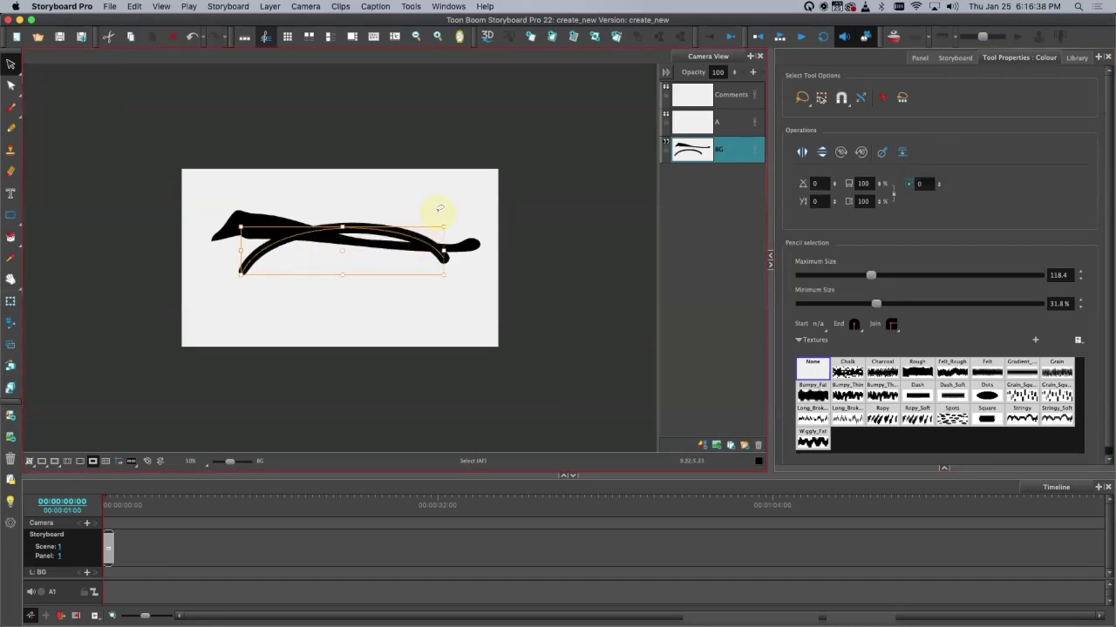
{"action": "mouse_move", "coordinate": [484, 181]}
{"action": "left_mouse_down"}
{"action": "mouse_move", "coordinate": [323, 169]}
{"action": "mouse_move", "coordinate": [466, 293]}
{"action": "mouse_move", "coordinate": [486, 153]}
{"action": "left_mouse_up"}
{"action": "left_click", "coordinate": [902, 152]}
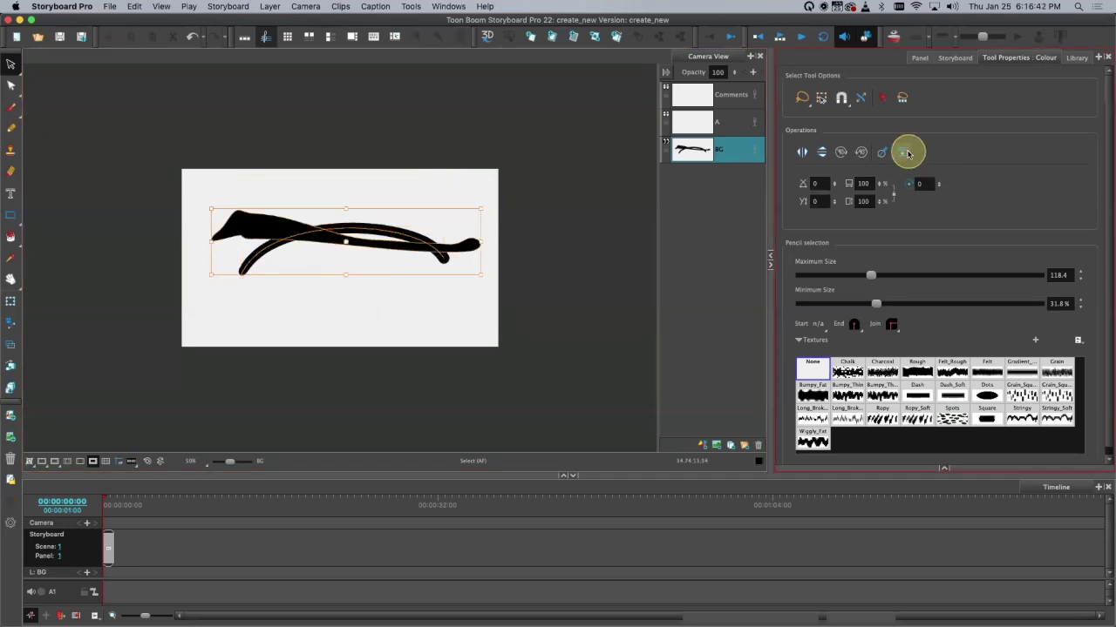
{"action": "mouse_move", "coordinate": [396, 229]}
{"action": "left_mouse_down"}
{"action": "mouse_move", "coordinate": [428, 229]}
{"action": "mouse_move", "coordinate": [451, 209]}
{"action": "mouse_move", "coordinate": [401, 233]}
{"action": "left_mouse_up"}
{"action": "left_click", "coordinate": [467, 245]}
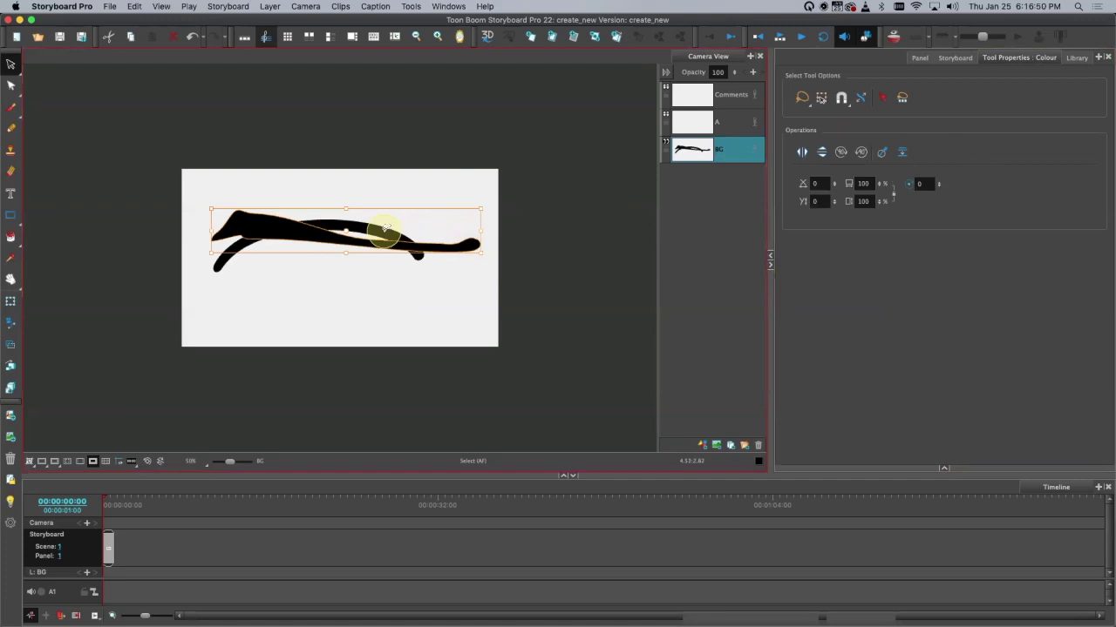
{"action": "left_click", "coordinate": [386, 229]}
{"action": "left_click", "coordinate": [903, 151]}
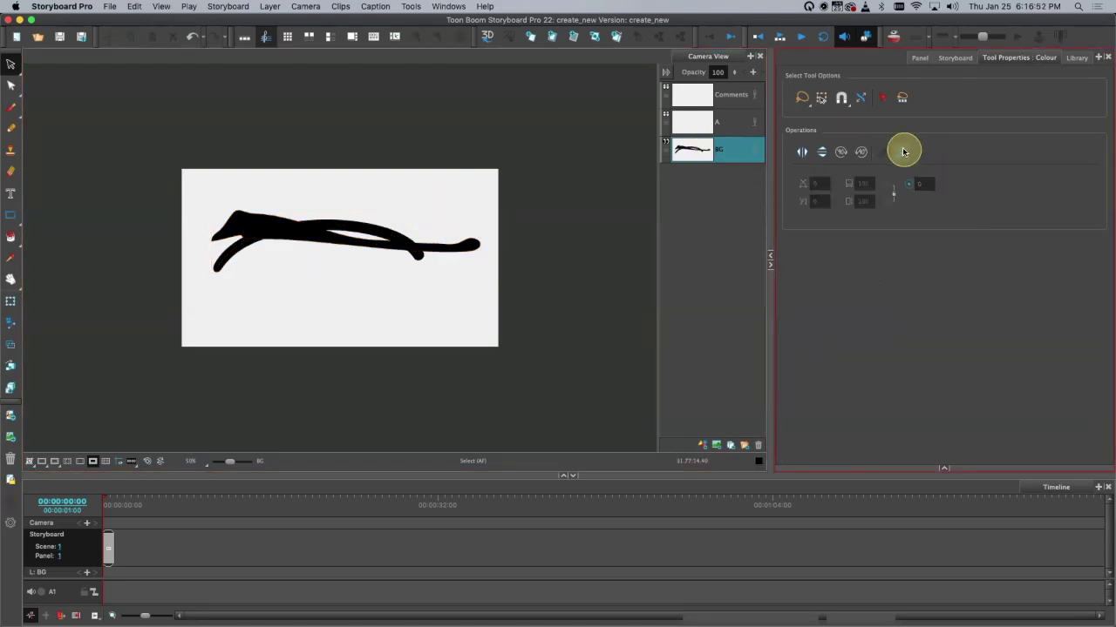
Step: Move the pencil arch off the brush line to the area below and select the brush line separately
{"action": "left_click", "coordinate": [413, 205]}
{"action": "left_click_drag", "start_coordinate": [331, 298], "coordinate": [467, 244]}
{"action": "mouse_move", "coordinate": [405, 241]}
{"action": "left_mouse_down"}
{"action": "mouse_move", "coordinate": [441, 209]}
{"action": "mouse_move", "coordinate": [410, 236]}
{"action": "mouse_move", "coordinate": [388, 292]}
{"action": "left_mouse_up"}
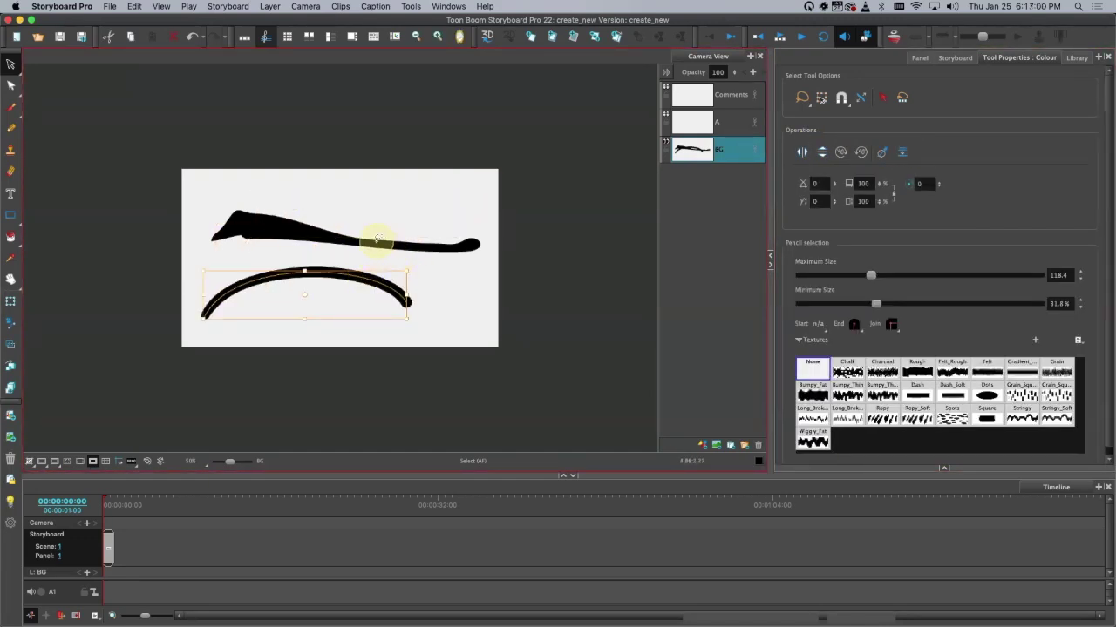
{"action": "left_click", "coordinate": [376, 238]}
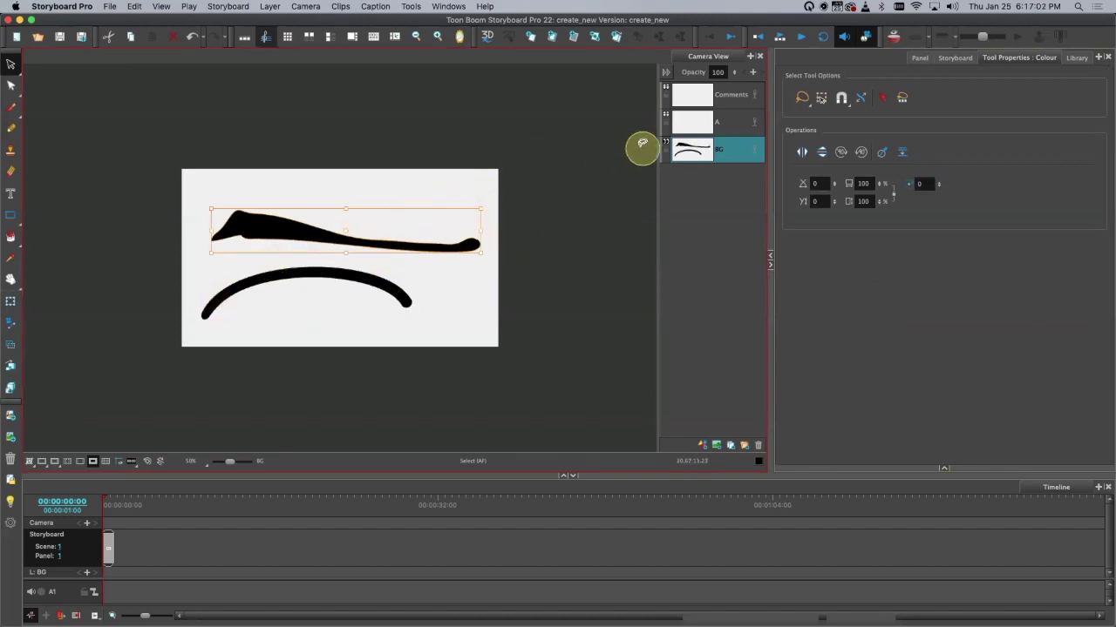
Step: Undo the last arch moves and place the pencil arch in the lower part of the frame, clear of the brush line
{"action": "key", "text": "super+z"}
{"action": "key", "text": "super+z"}
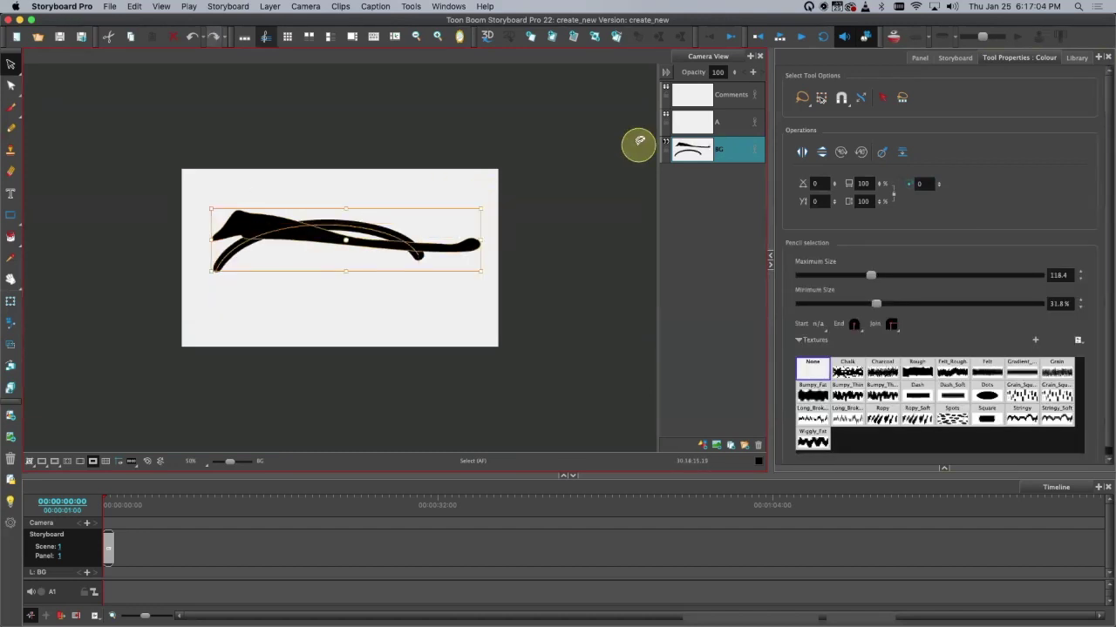
{"action": "key", "text": "super+z"}
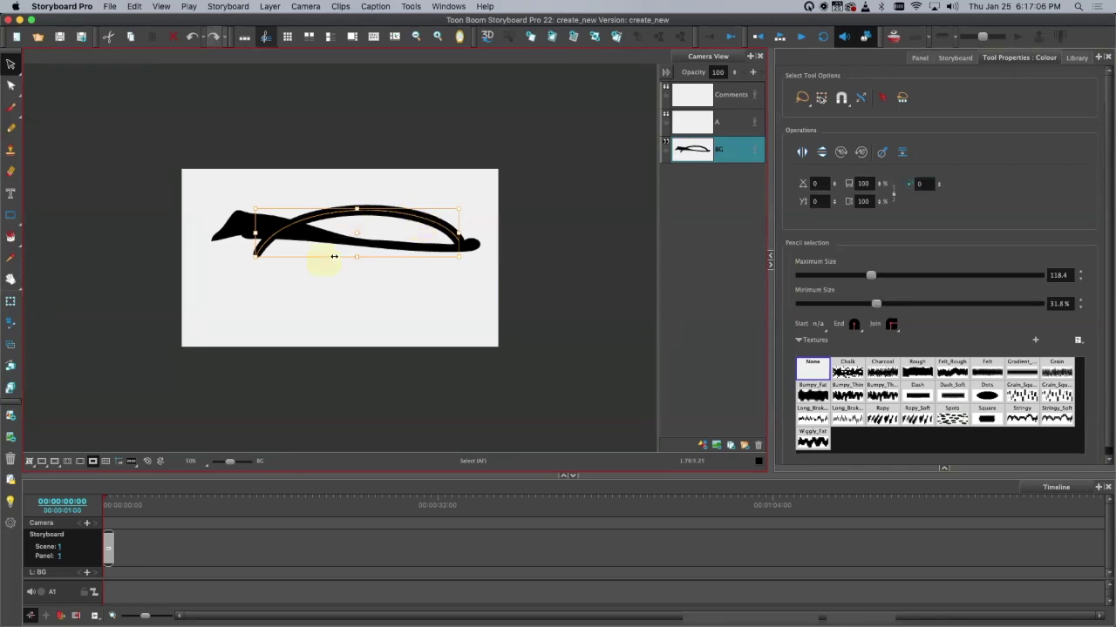
{"action": "mouse_move", "coordinate": [424, 217]}
{"action": "left_mouse_down"}
{"action": "mouse_move", "coordinate": [391, 306]}
{"action": "mouse_move", "coordinate": [410, 269]}
{"action": "left_mouse_up"}
{"action": "left_click", "coordinate": [426, 200]}
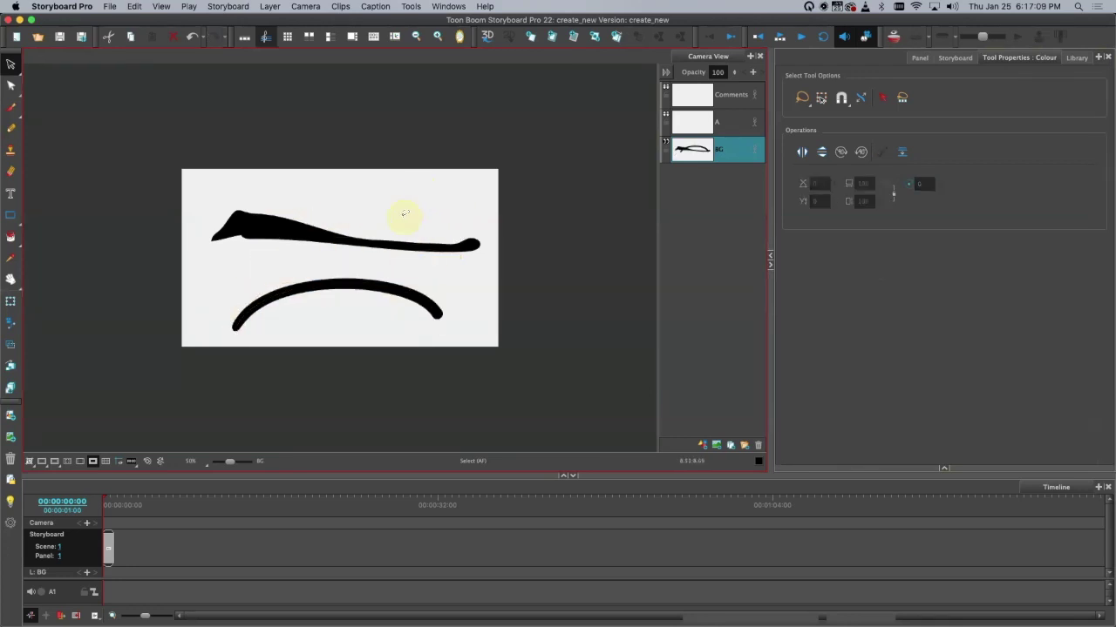
Step: Paint a Solid Brush 4 stroke at size 297.6 across the upper brush line and move the combined shape slightly down and left
{"action": "left_click", "coordinate": [12, 106]}
{"action": "mouse_move", "coordinate": [369, 224]}
{"action": "left_mouse_down"}
{"action": "mouse_move", "coordinate": [401, 203]}
{"action": "mouse_move", "coordinate": [469, 213]}
{"action": "mouse_move", "coordinate": [338, 209]}
{"action": "mouse_move", "coordinate": [246, 269]}
{"action": "left_mouse_up"}
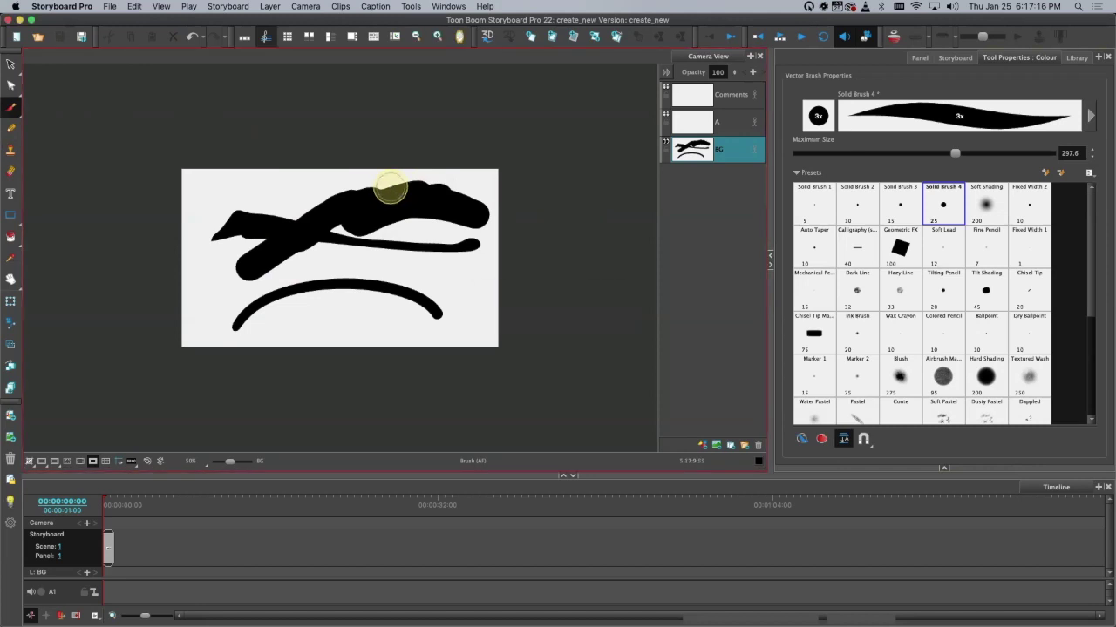
{"action": "key", "text": "alt+s"}
{"action": "left_click", "coordinate": [410, 189]}
{"action": "mouse_move", "coordinate": [408, 194]}
{"action": "left_mouse_down"}
{"action": "mouse_move", "coordinate": [468, 174]}
{"action": "mouse_move", "coordinate": [463, 192]}
{"action": "mouse_move", "coordinate": [398, 200]}
{"action": "mouse_move", "coordinate": [433, 199]}
{"action": "mouse_move", "coordinate": [402, 254]}
{"action": "left_mouse_up"}
{"action": "left_click", "coordinate": [391, 238]}
{"action": "left_click", "coordinate": [392, 213]}
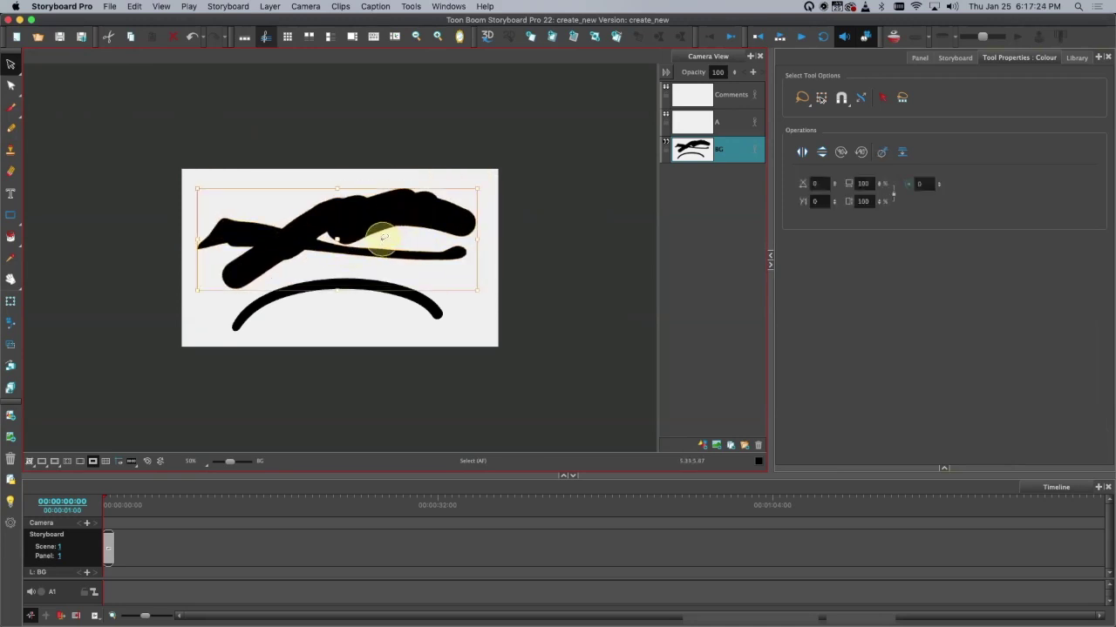
{"action": "left_click", "coordinate": [406, 235]}
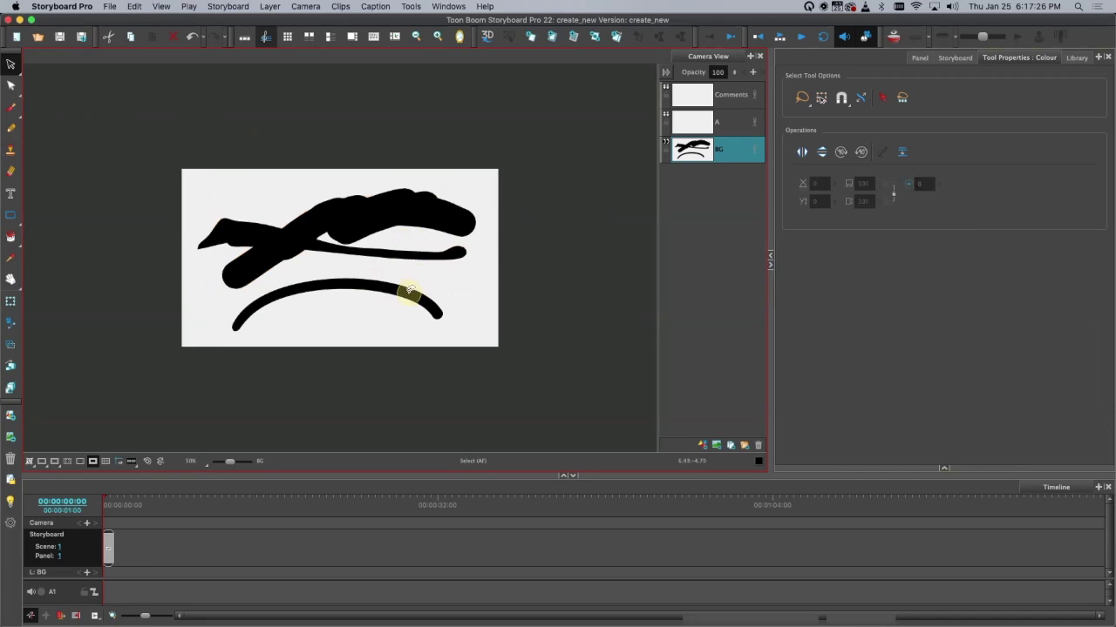
Step: Draw a thick diagonal Pencil 3 stroke at size 205.6 across the right half of the lower pencil arch
{"action": "left_click", "coordinate": [399, 290]}
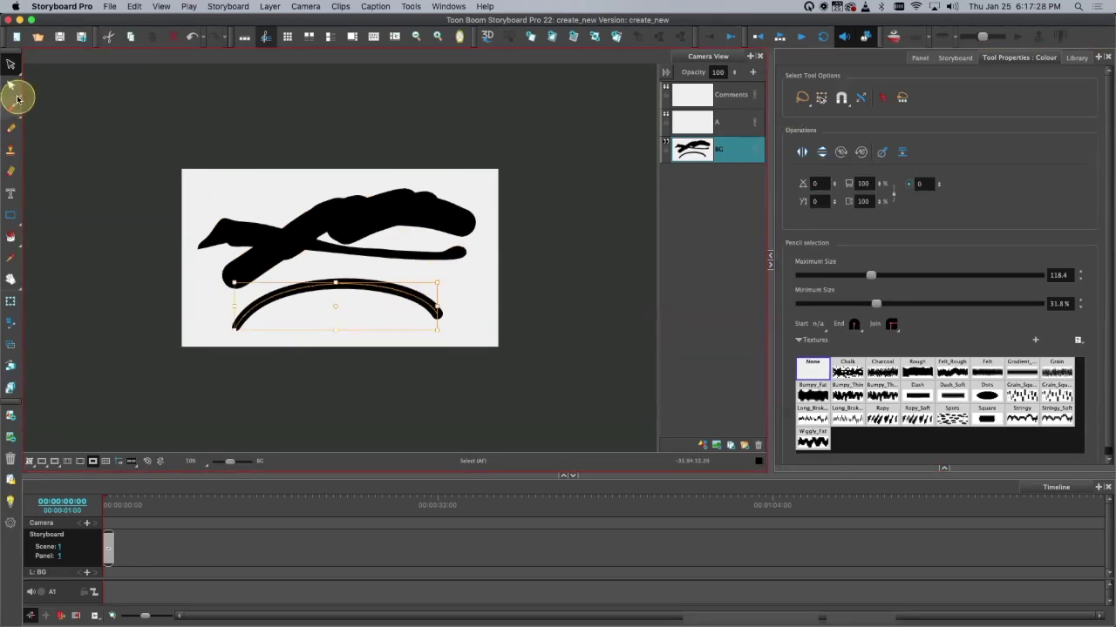
{"action": "left_click", "coordinate": [11, 128]}
{"action": "mouse_move", "coordinate": [471, 281]}
{"action": "left_mouse_down"}
{"action": "mouse_move", "coordinate": [368, 304]}
{"action": "mouse_move", "coordinate": [324, 329]}
{"action": "left_mouse_up"}
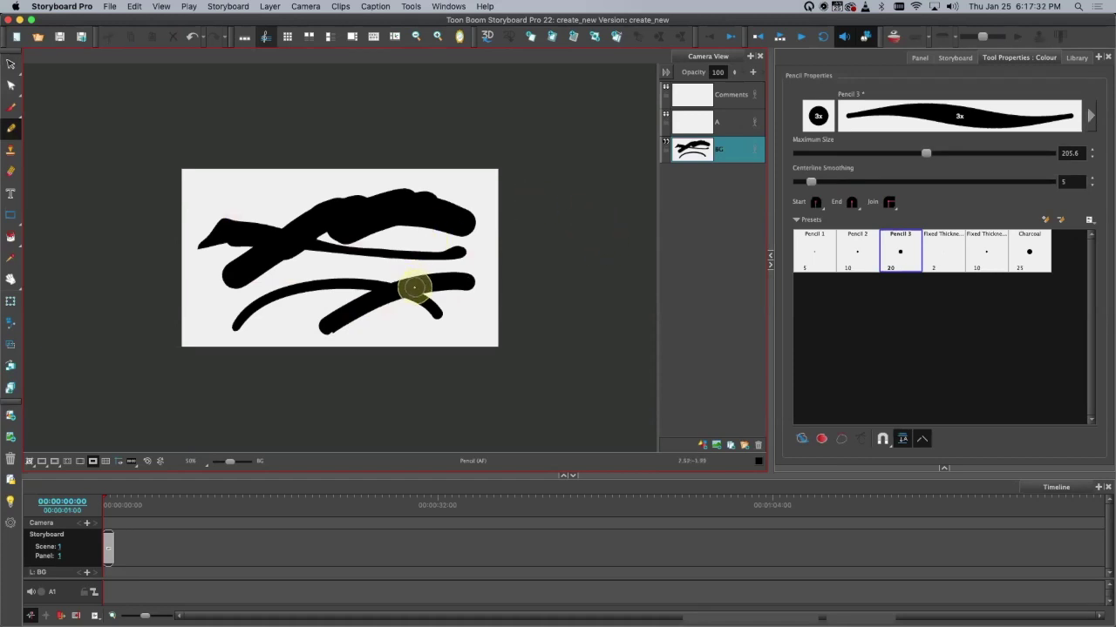
Step: Select the lower pencil strokes' segments individually, move the diagonal's lower-left segment down and left, and undo the move
{"action": "key", "text": "alt+s"}
{"action": "left_click", "coordinate": [438, 281]}
{"action": "left_click", "coordinate": [372, 303]}
{"action": "left_click", "coordinate": [434, 281]}
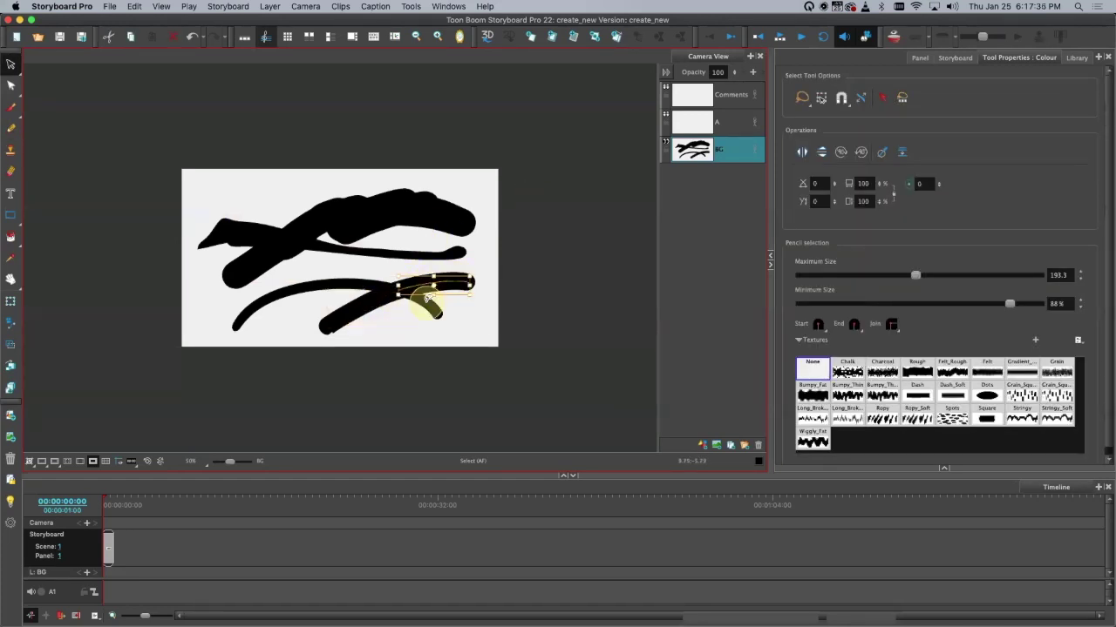
{"action": "left_click", "coordinate": [370, 305]}
{"action": "left_click_drag", "start_coordinate": [370, 304], "coordinate": [338, 309]}
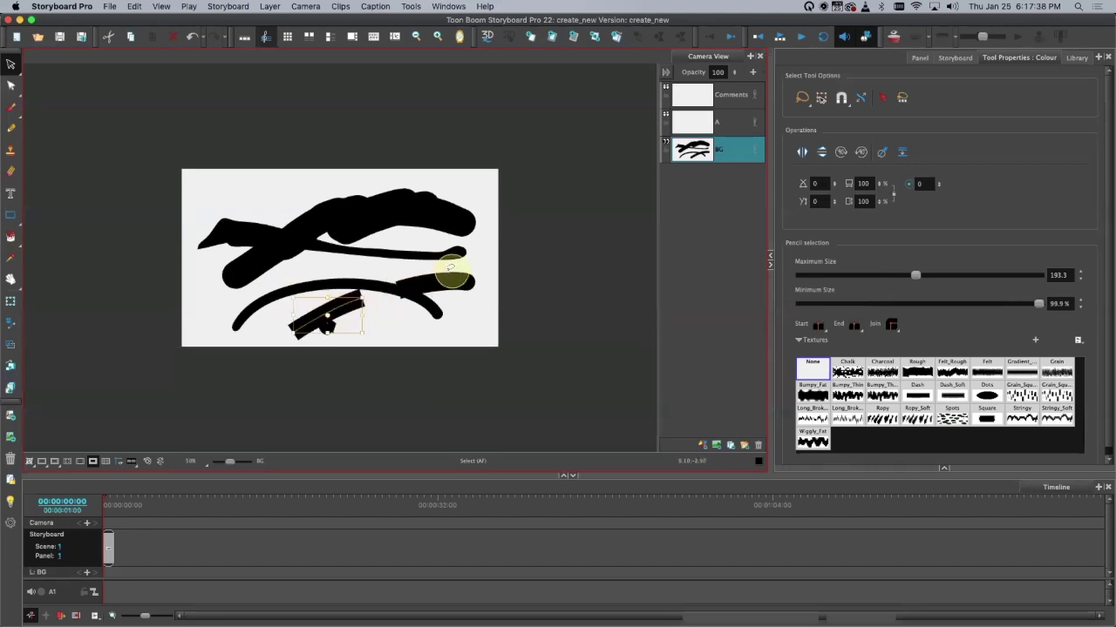
{"action": "key", "text": "super+z"}
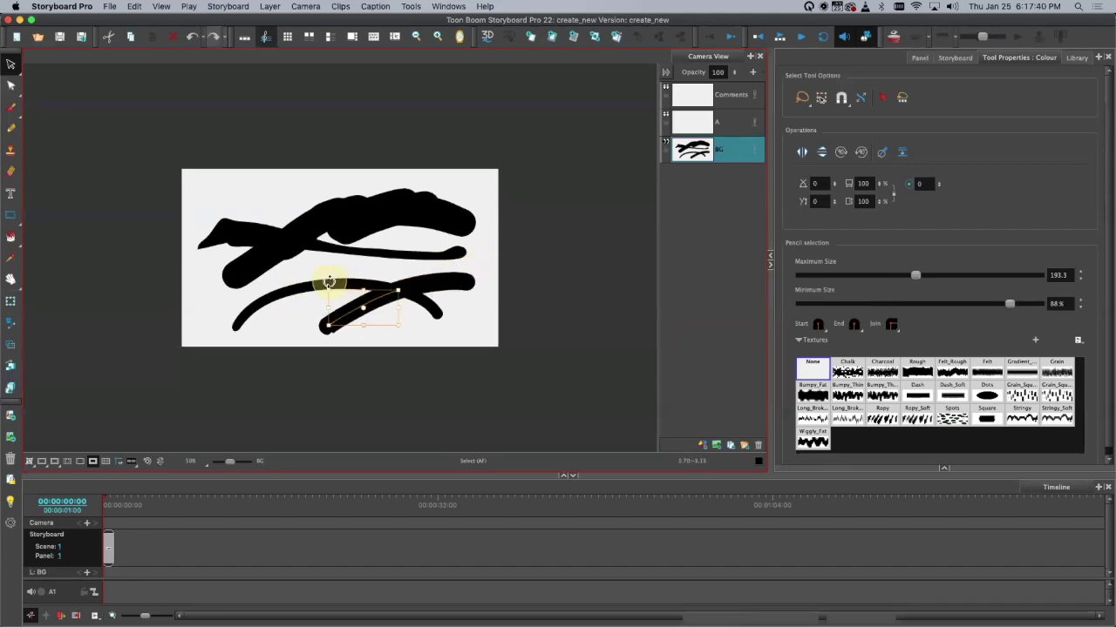
Step: Try moving the left segment of the pencil arch, and undo the move
{"action": "left_click", "coordinate": [310, 282]}
{"action": "left_click_drag", "start_coordinate": [340, 281], "coordinate": [332, 282]}
{"action": "key", "text": "super+z"}
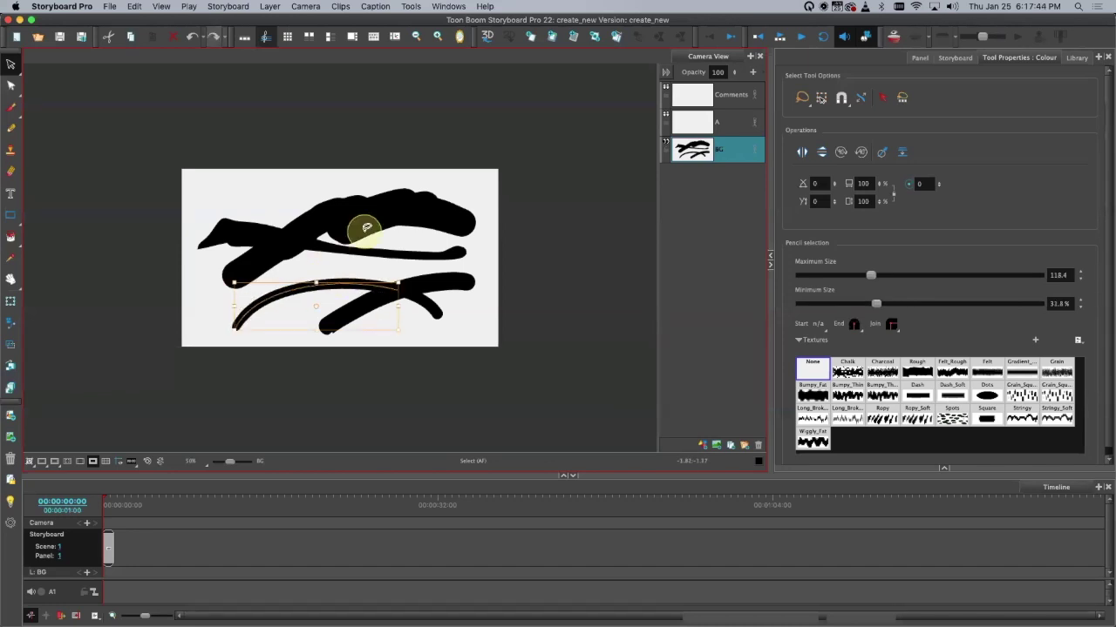
Step: Flatten both lower pencil strokes together and select their segments individually
{"action": "mouse_move", "coordinate": [460, 261]}
{"action": "left_mouse_down"}
{"action": "mouse_move", "coordinate": [322, 332]}
{"action": "mouse_move", "coordinate": [501, 305]}
{"action": "left_mouse_up"}
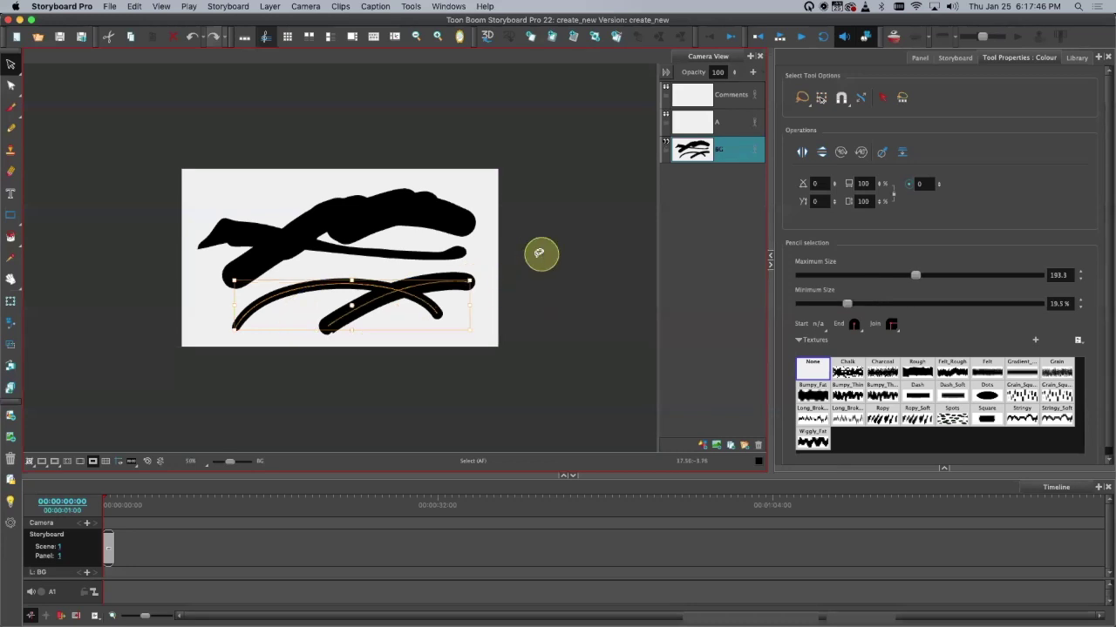
{"action": "left_click", "coordinate": [903, 152]}
{"action": "left_click", "coordinate": [444, 277]}
{"action": "left_click", "coordinate": [370, 304]}
{"action": "left_click", "coordinate": [378, 285]}
{"action": "left_click", "coordinate": [428, 303]}
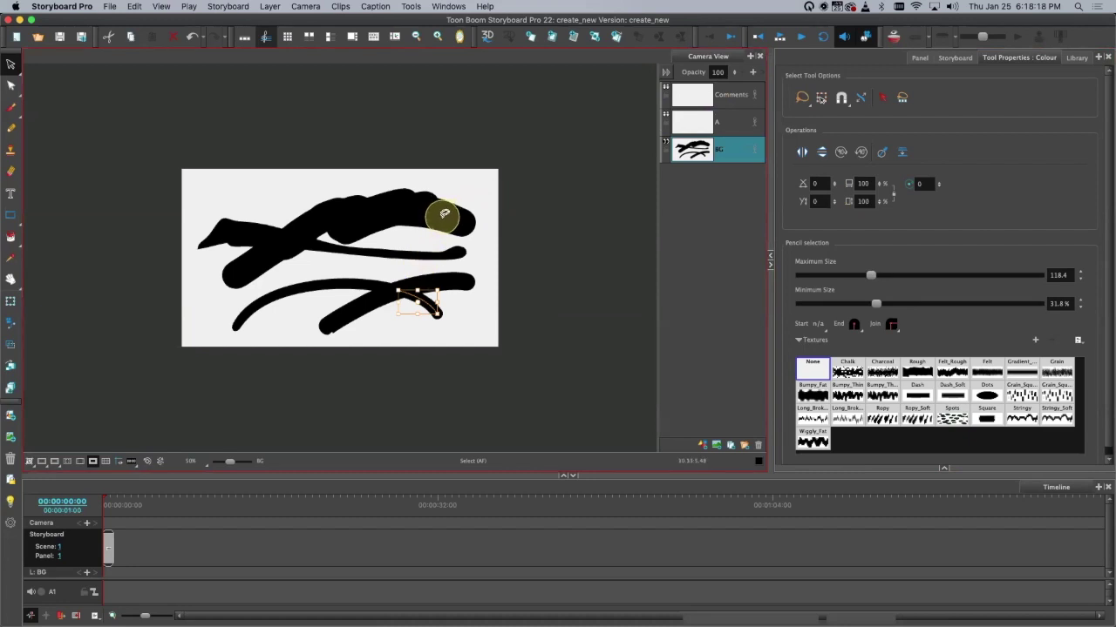
Step: Switch the Select tool to Marquee mode, undo the last flatten, and marquee-select all the strokes in the frame
{"action": "left_click", "coordinate": [802, 100]}
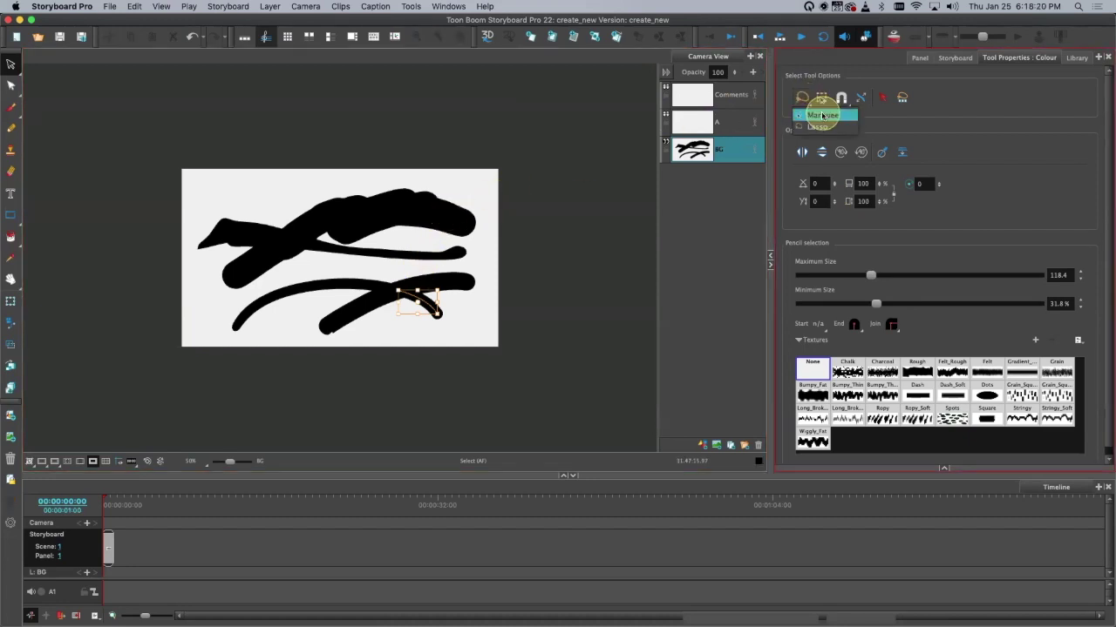
{"action": "left_click", "coordinate": [823, 118]}
{"action": "mouse_move", "coordinate": [416, 180]}
{"action": "left_mouse_down"}
{"action": "mouse_move", "coordinate": [449, 218]}
{"action": "mouse_move", "coordinate": [510, 195]}
{"action": "left_mouse_up"}
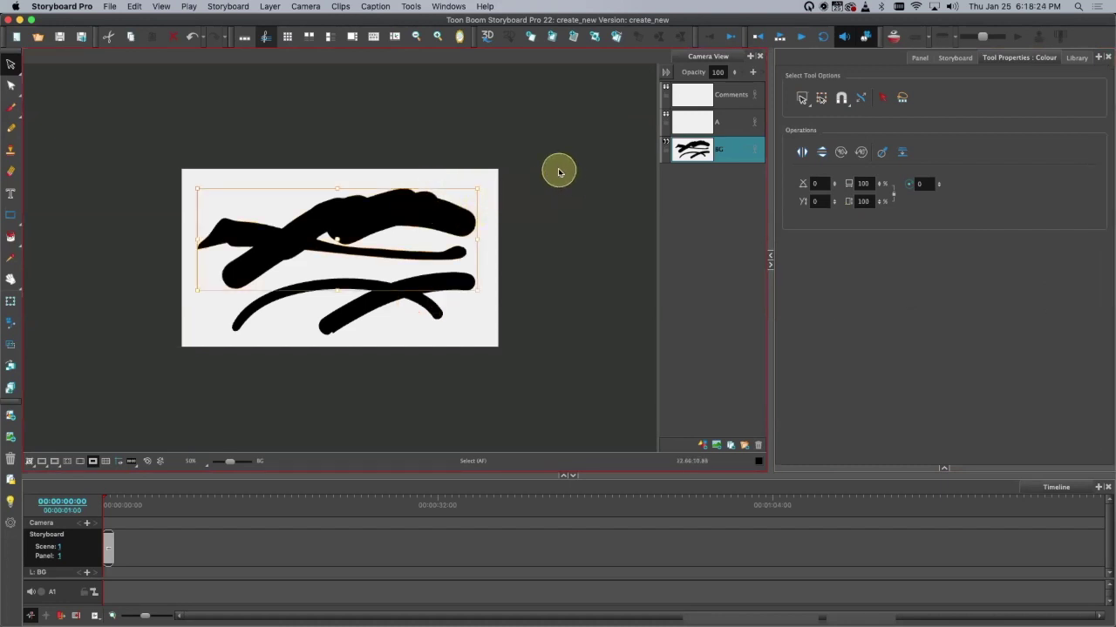
{"action": "key", "text": "super+z"}
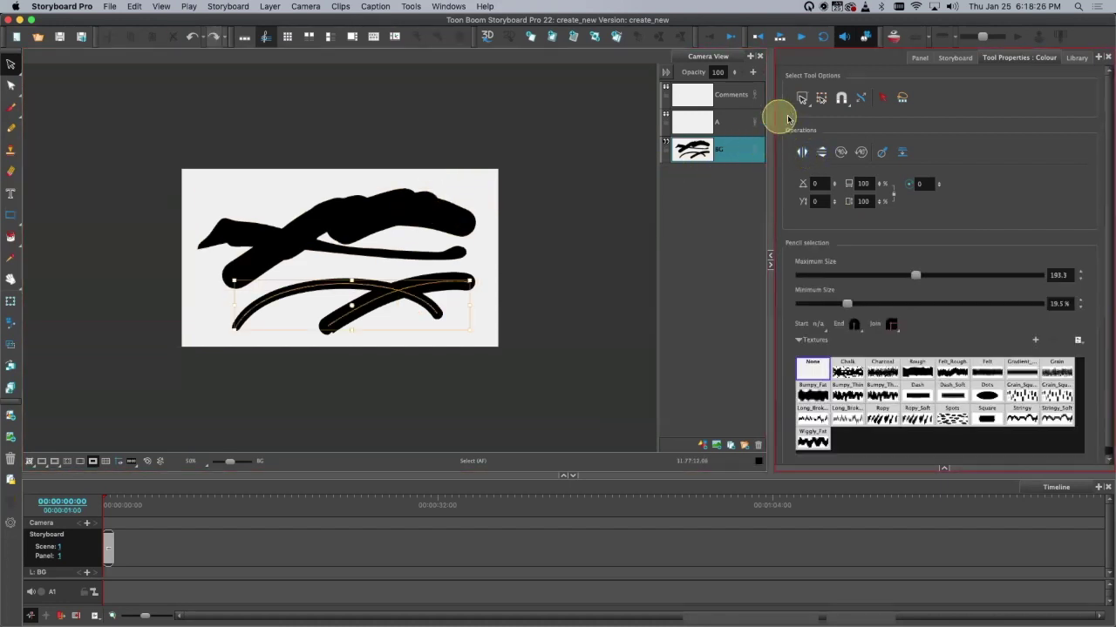
{"action": "mouse_move", "coordinate": [485, 185]}
{"action": "left_mouse_down"}
{"action": "mouse_move", "coordinate": [351, 356]}
{"action": "mouse_move", "coordinate": [326, 355]}
{"action": "left_mouse_up"}
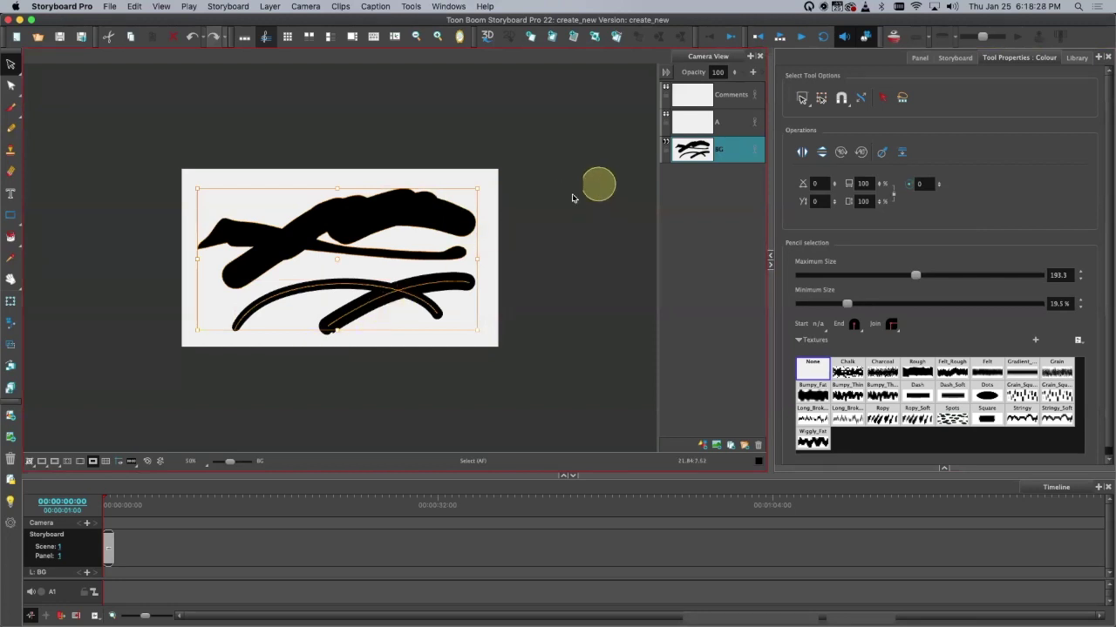
{"action": "left_click", "coordinate": [491, 268]}
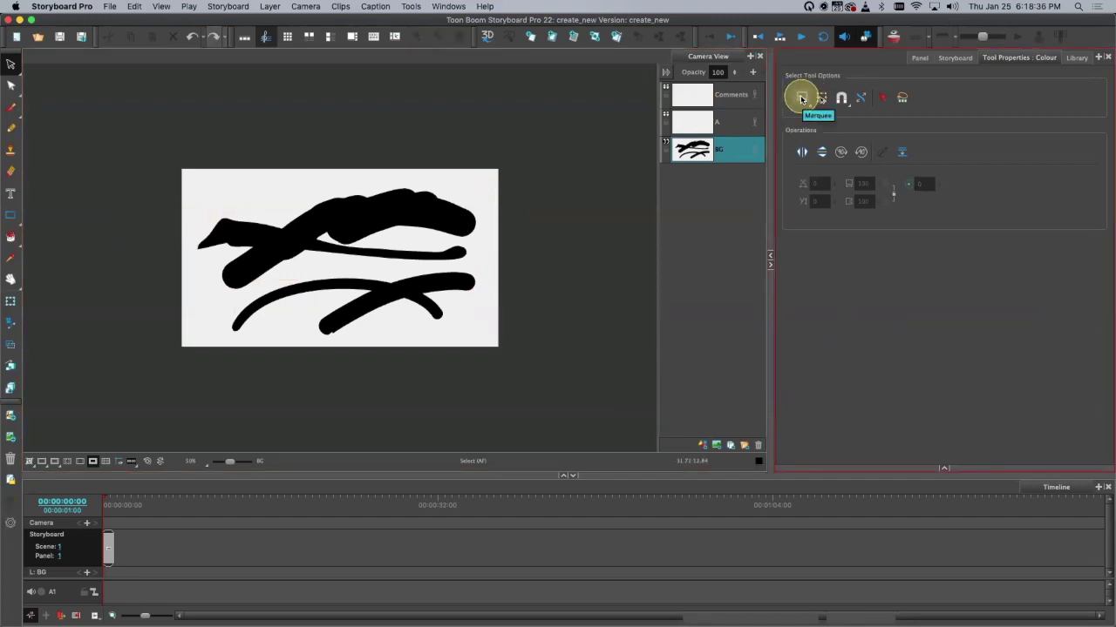
{"action": "left_click", "coordinate": [802, 99]}
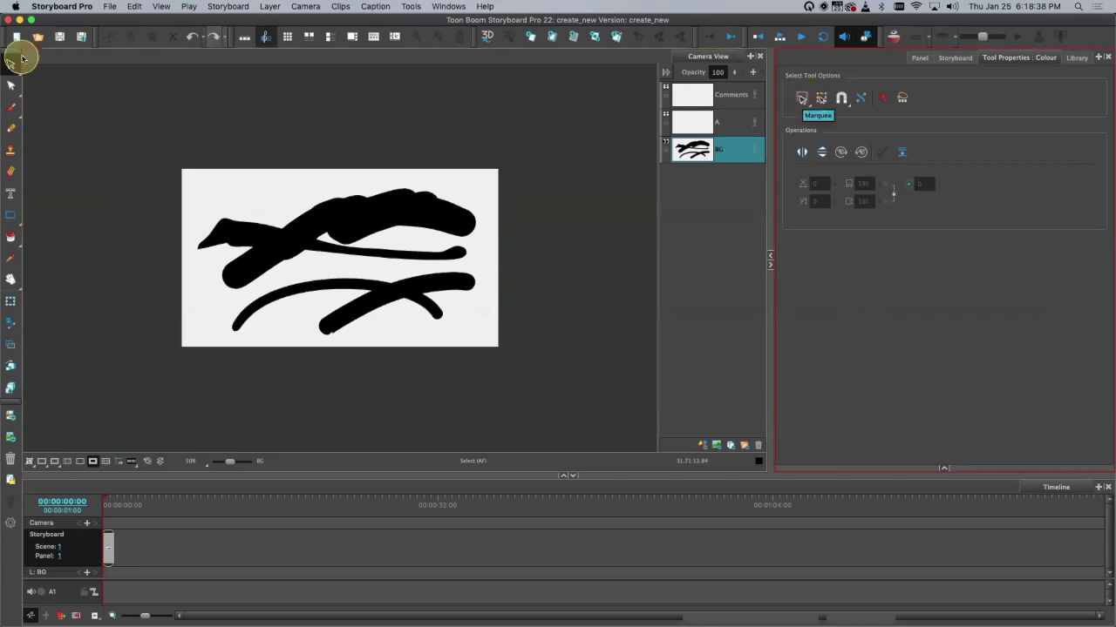
Step: Cut off the right part of all the strokes with the Cutter and move the cut piece slightly up and right
{"action": "mouse_move", "coordinate": [10, 64]}
{"action": "left_mouse_down"}
{"action": "mouse_move", "coordinate": [67, 78]}
{"action": "mouse_move", "coordinate": [62, 88]}
{"action": "left_mouse_up"}
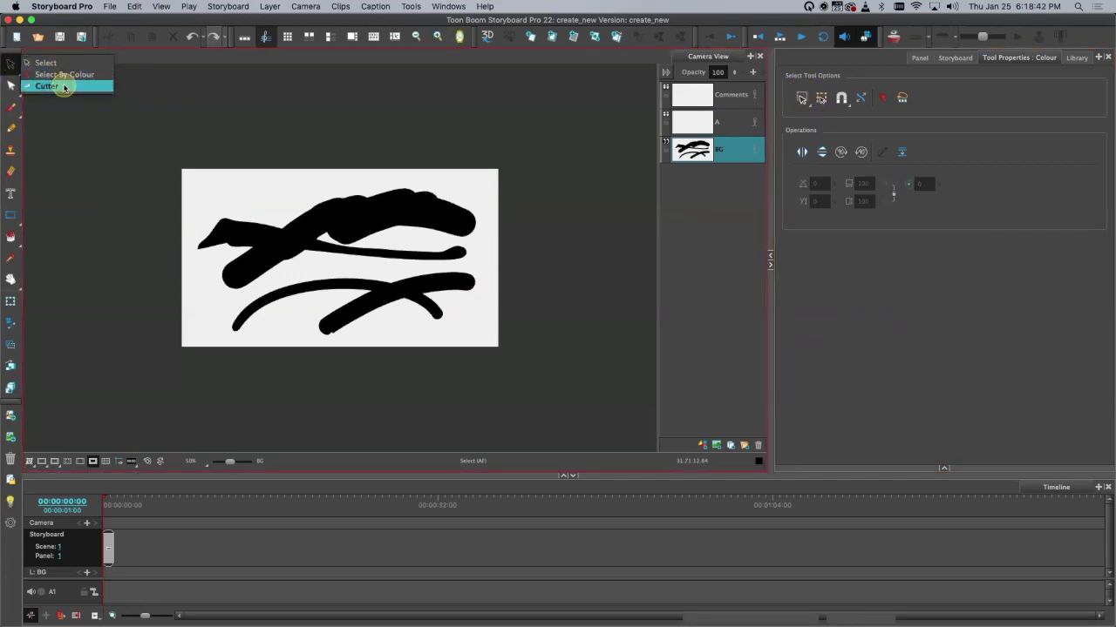
{"action": "left_click_drag", "start_coordinate": [62, 87], "coordinate": [63, 87]}
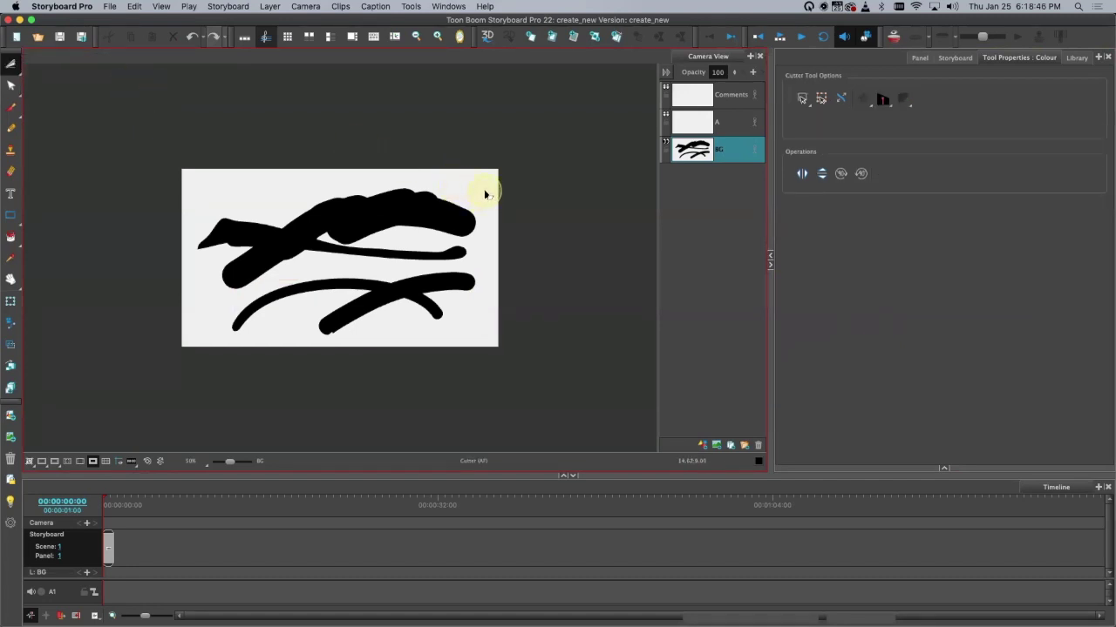
{"action": "mouse_move", "coordinate": [478, 224]}
{"action": "left_mouse_down"}
{"action": "mouse_move", "coordinate": [436, 287]}
{"action": "mouse_move", "coordinate": [399, 314]}
{"action": "left_mouse_up"}
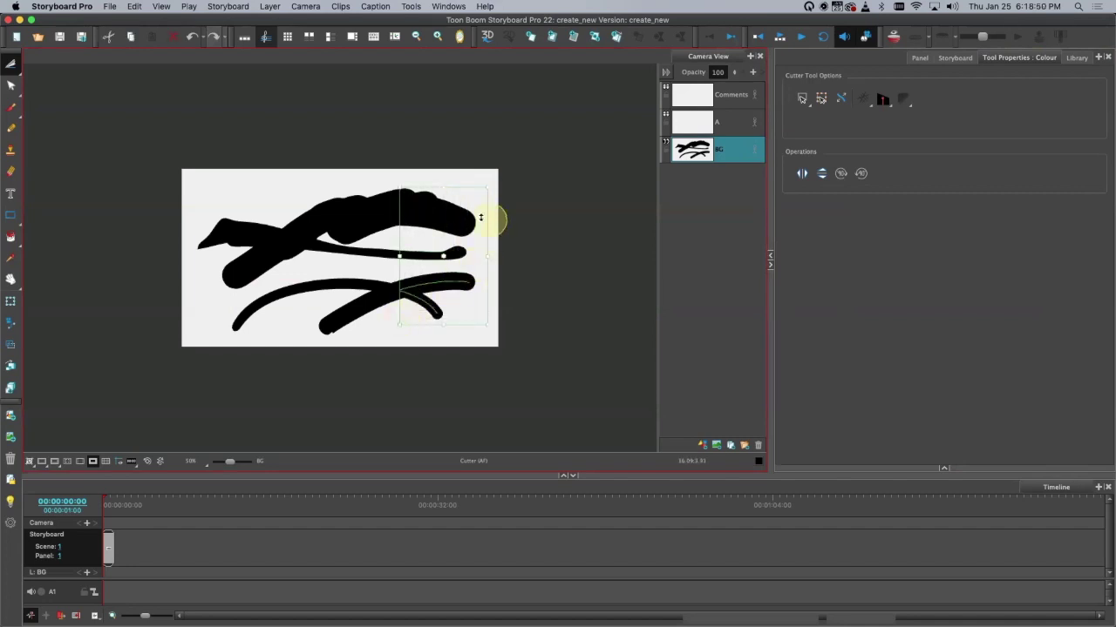
{"action": "mouse_move", "coordinate": [433, 214]}
{"action": "left_mouse_down"}
{"action": "mouse_move", "coordinate": [459, 199]}
{"action": "mouse_move", "coordinate": [468, 224]}
{"action": "mouse_move", "coordinate": [456, 218]}
{"action": "mouse_move", "coordinate": [469, 206]}
{"action": "left_mouse_up"}
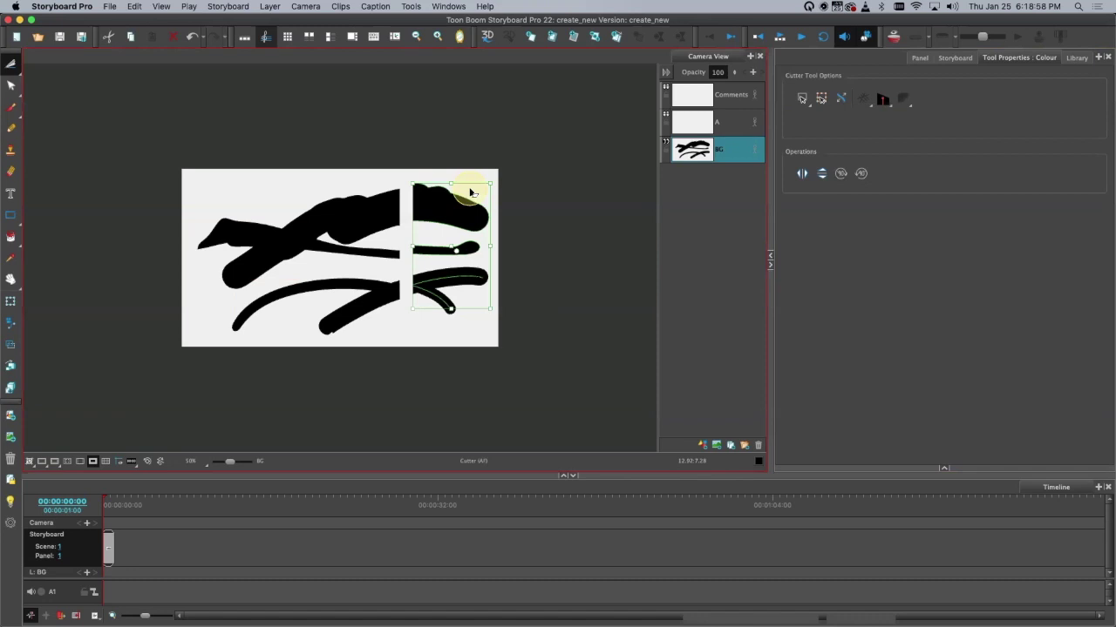
Step: Delete the cut piece, undo the deletion, and move the piece back against the remaining strokes
{"action": "key", "text": "Delete"}
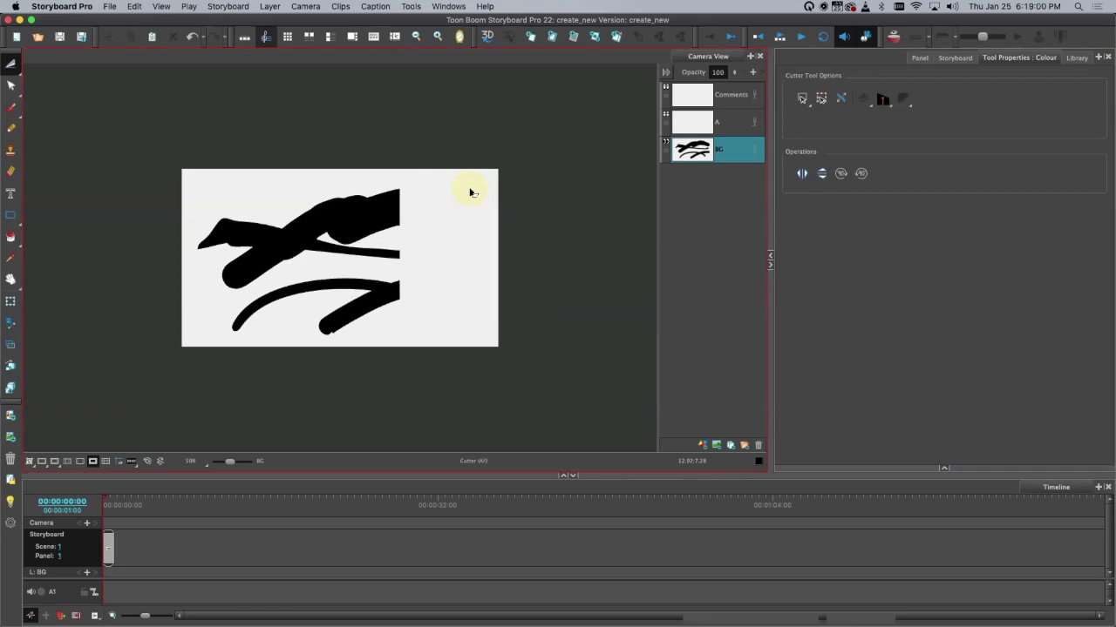
{"action": "key", "text": "ctrl+z"}
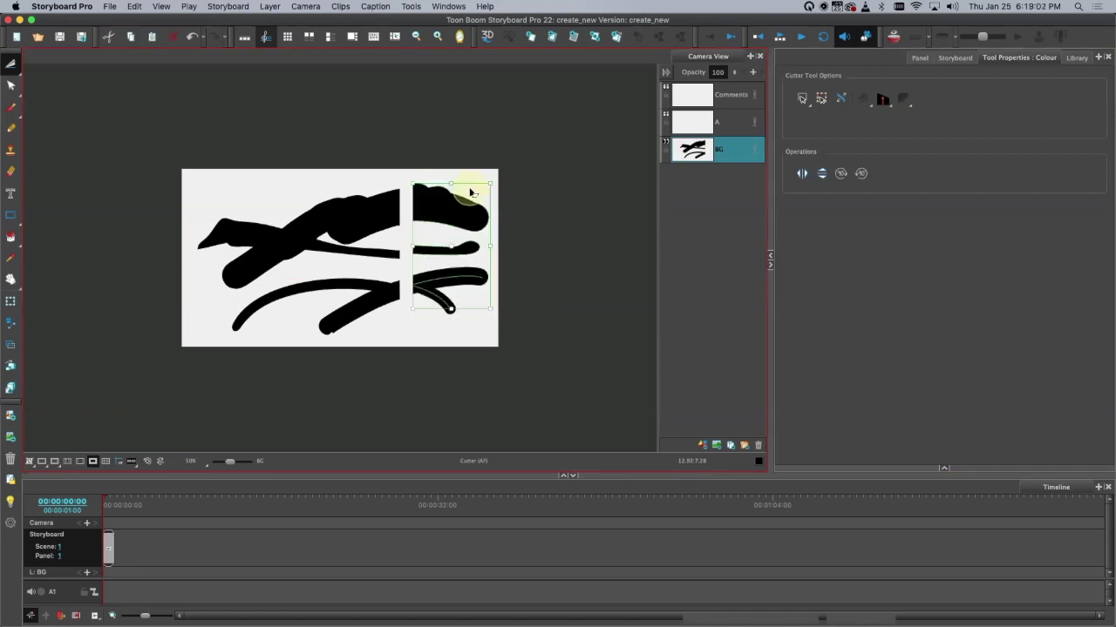
{"action": "mouse_move", "coordinate": [463, 217]}
{"action": "left_mouse_down"}
{"action": "mouse_move", "coordinate": [448, 216]}
{"action": "mouse_move", "coordinate": [451, 228]}
{"action": "left_mouse_up"}
{"action": "left_click", "coordinate": [492, 273]}
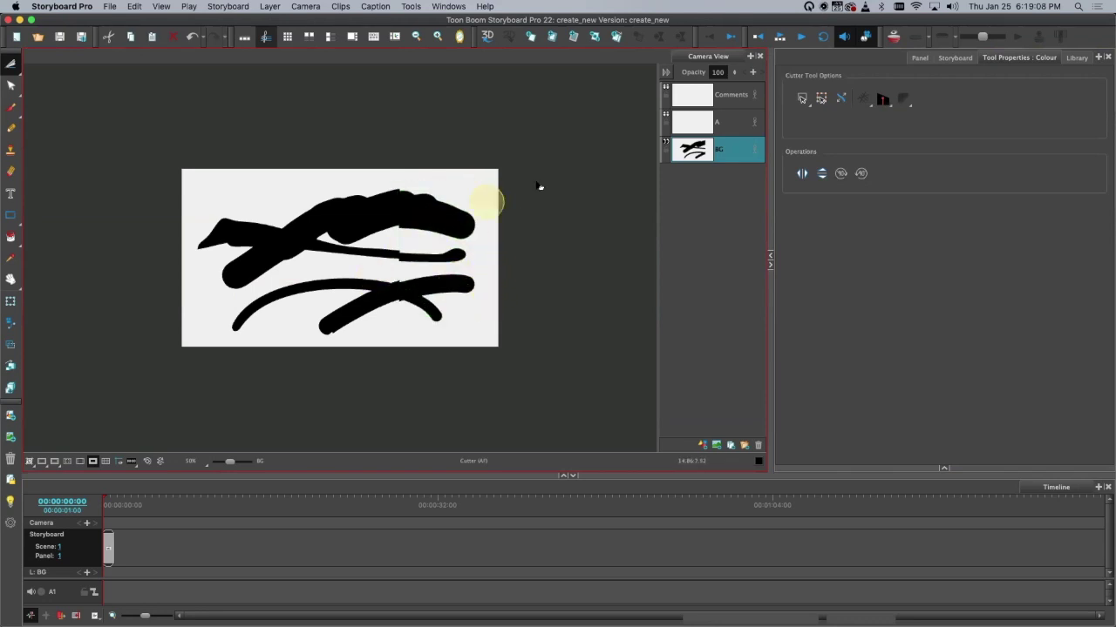
Step: Set the Cutter to Lasso mode and return to the Select tool
{"action": "left_click", "coordinate": [802, 98]}
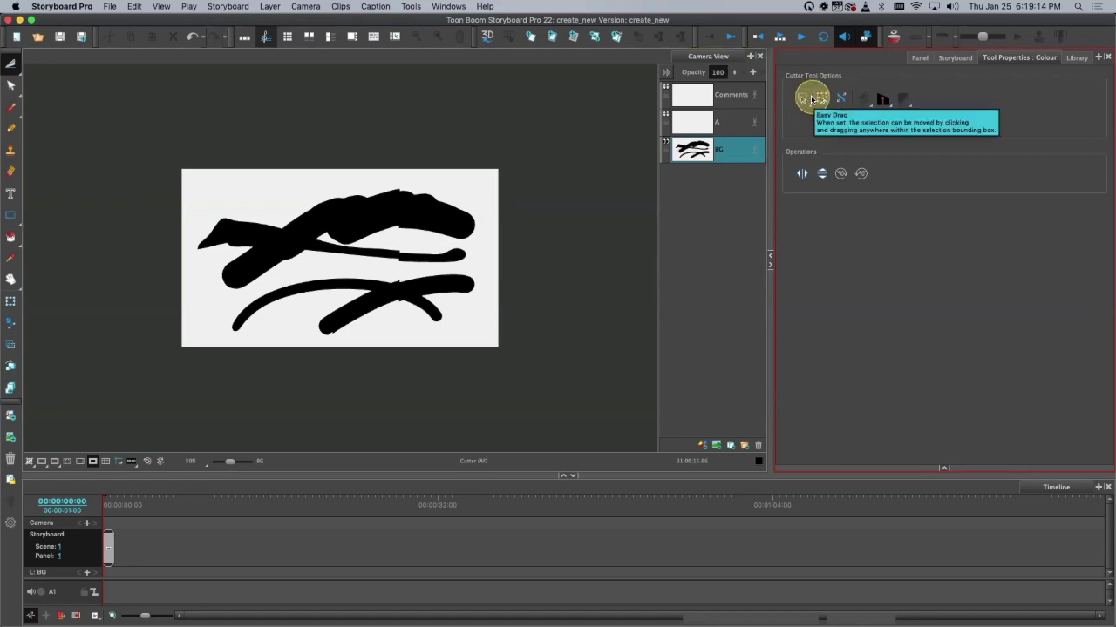
{"action": "left_click", "coordinate": [802, 99]}
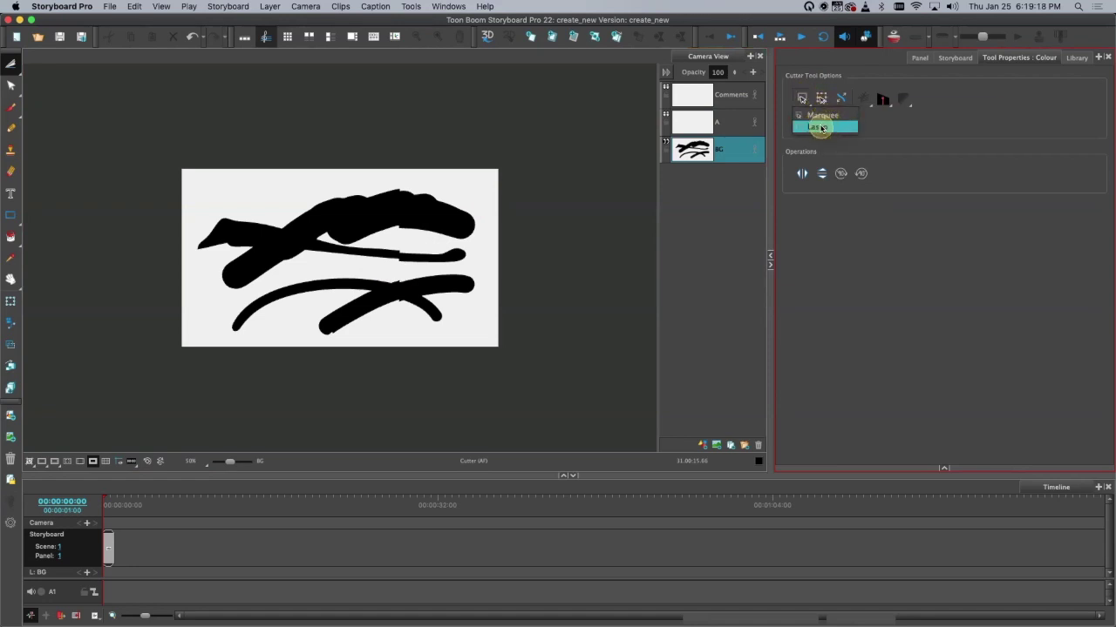
{"action": "left_click", "coordinate": [819, 127]}
{"action": "left_click", "coordinate": [9, 61]}
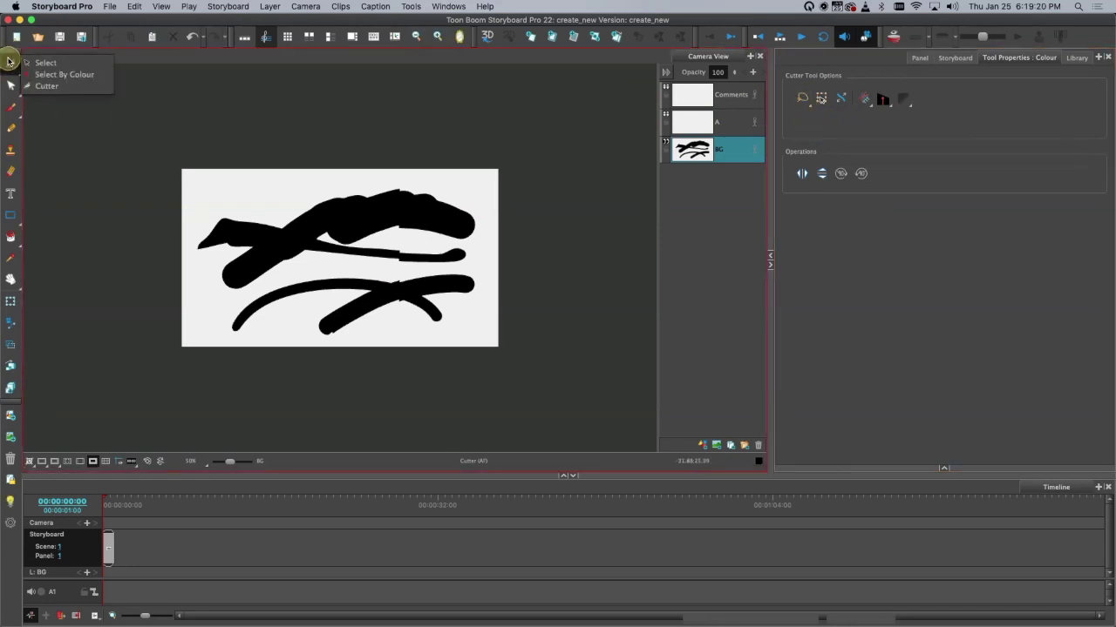
{"action": "left_click", "coordinate": [48, 63]}
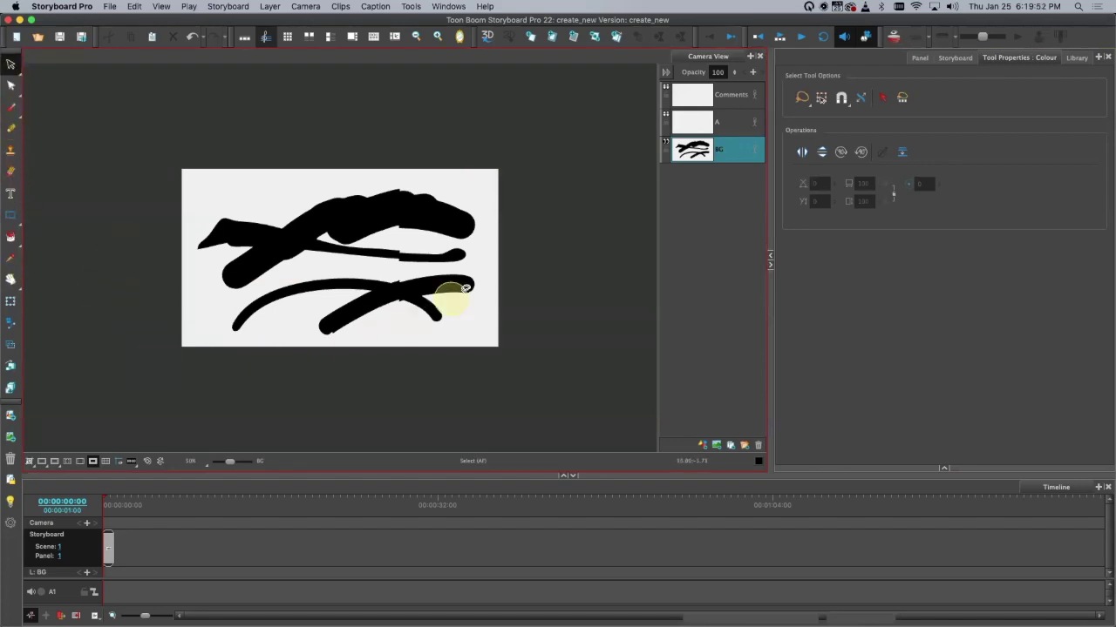
Step: Hide the BG layer and stamp TB Spruce Trees across the upper and middle part of the frame on the Comments layer
{"action": "left_click", "coordinate": [708, 95]}
{"action": "left_click", "coordinate": [665, 142]}
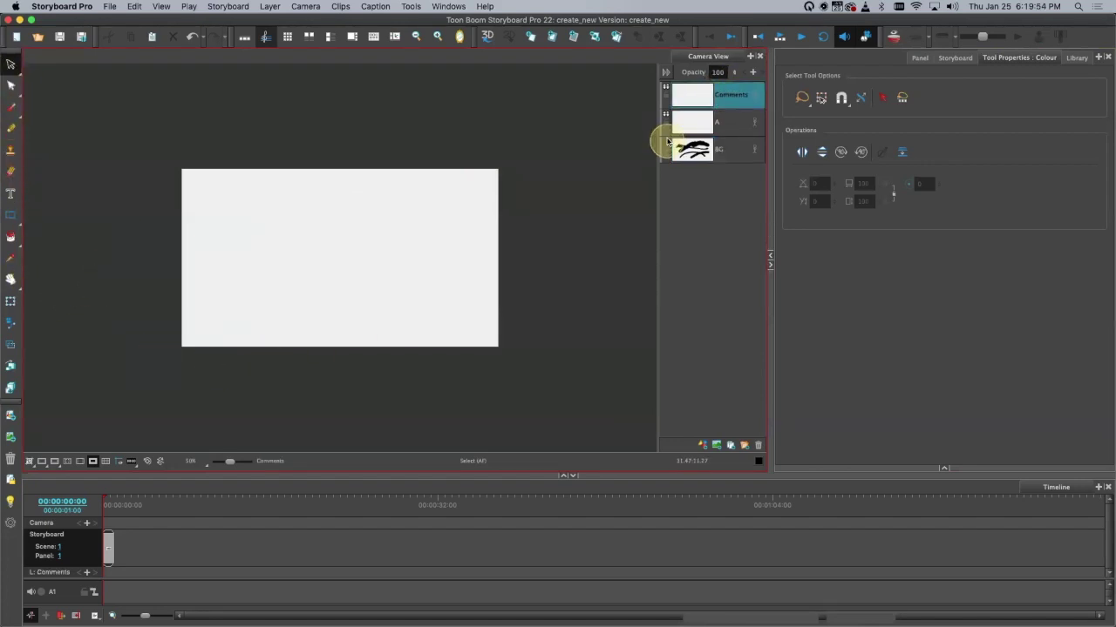
{"action": "left_click", "coordinate": [10, 150]}
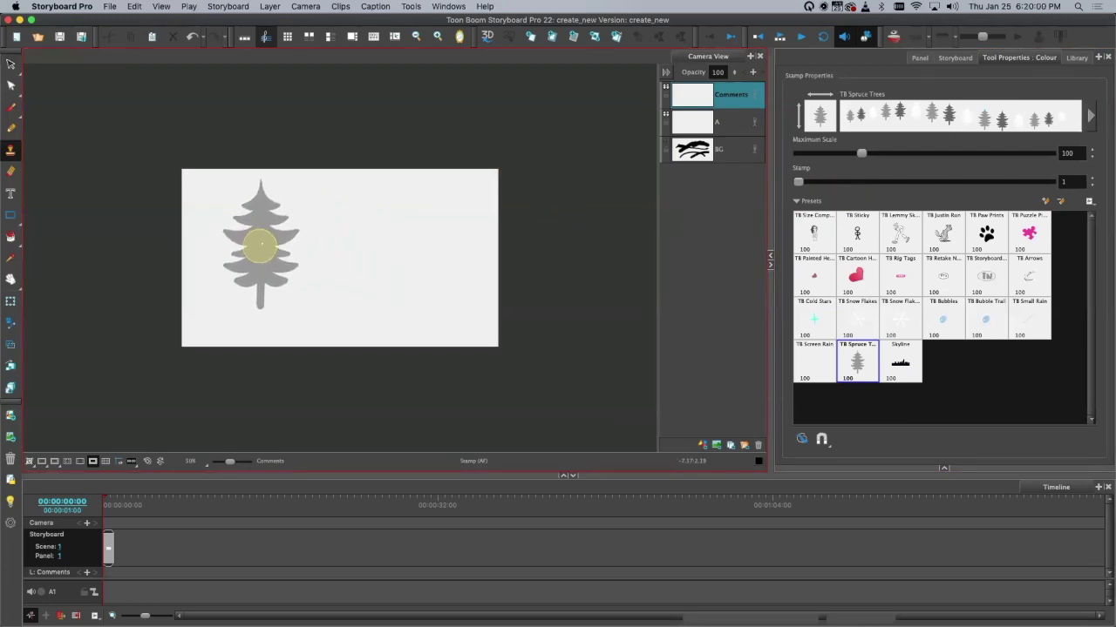
{"action": "left_click", "coordinate": [230, 249]}
{"action": "left_click", "coordinate": [275, 247]}
{"action": "left_click", "coordinate": [344, 243]}
{"action": "left_click", "coordinate": [350, 261]}
{"action": "left_click", "coordinate": [333, 266]}
{"action": "left_click", "coordinate": [316, 268]}
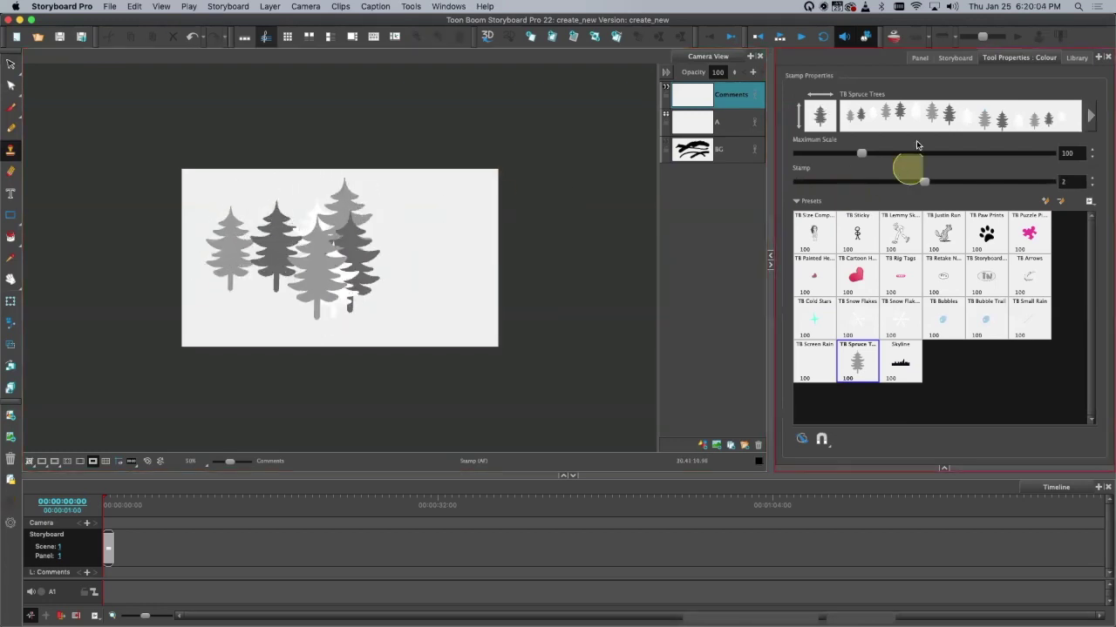
{"action": "mouse_move", "coordinate": [349, 249]}
{"action": "left_mouse_down"}
{"action": "mouse_move", "coordinate": [424, 240]}
{"action": "mouse_move", "coordinate": [449, 265]}
{"action": "mouse_move", "coordinate": [470, 233]}
{"action": "left_mouse_up"}
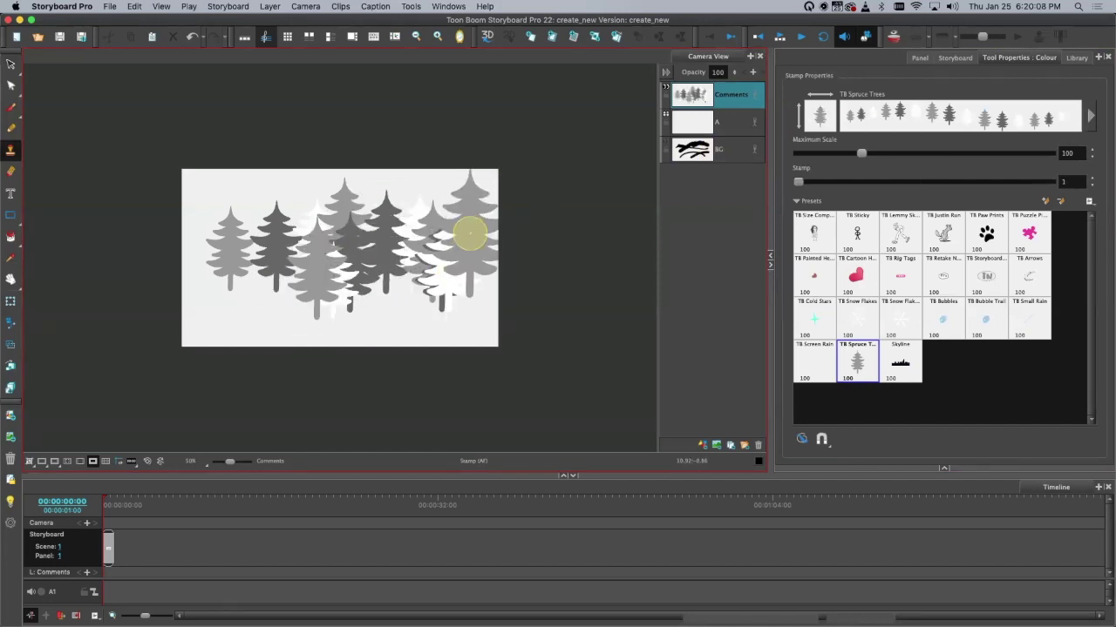
Step: Stamp a lower row of TB Spruce Trees on layer A and move layer A above the Comments layer
{"action": "left_click", "coordinate": [712, 122]}
{"action": "mouse_move", "coordinate": [261, 279]}
{"action": "left_mouse_down"}
{"action": "mouse_move", "coordinate": [213, 291]}
{"action": "mouse_move", "coordinate": [314, 264]}
{"action": "mouse_move", "coordinate": [372, 286]}
{"action": "mouse_move", "coordinate": [462, 261]}
{"action": "left_mouse_up"}
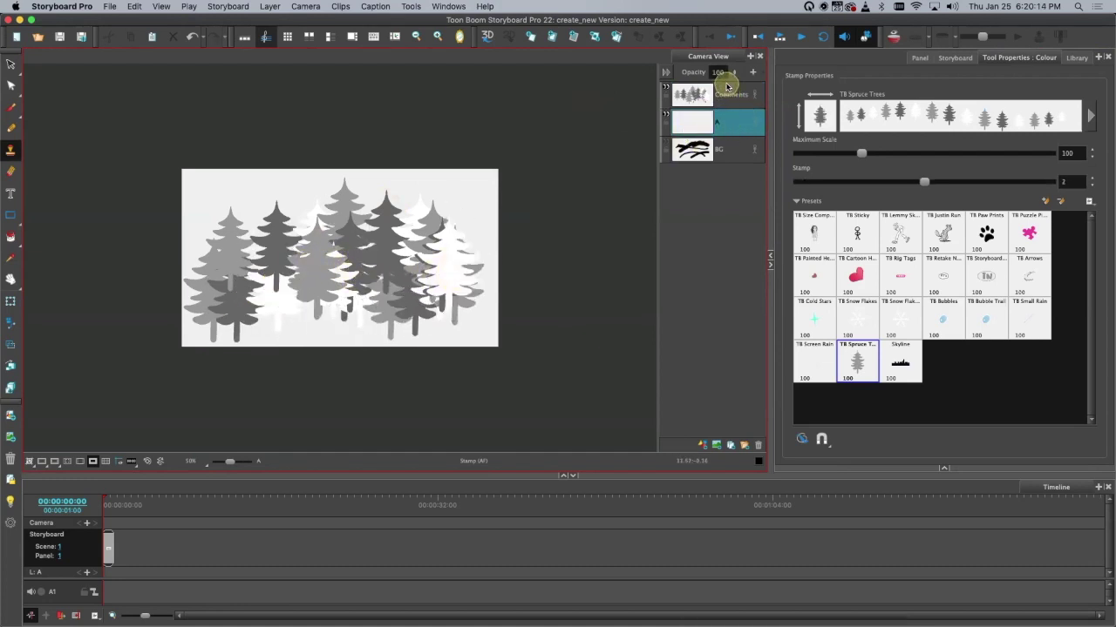
{"action": "left_click_drag", "start_coordinate": [727, 86], "coordinate": [729, 82]}
Step: Stamp more TB Spruce Trees across layer A, extending past both sides of the frame, and deselect them while keeping the Stamp tool ready
{"action": "mouse_move", "coordinate": [410, 196]}
{"action": "left_mouse_down"}
{"action": "mouse_move", "coordinate": [459, 274]}
{"action": "mouse_move", "coordinate": [336, 299]}
{"action": "mouse_move", "coordinate": [294, 249]}
{"action": "left_mouse_up"}
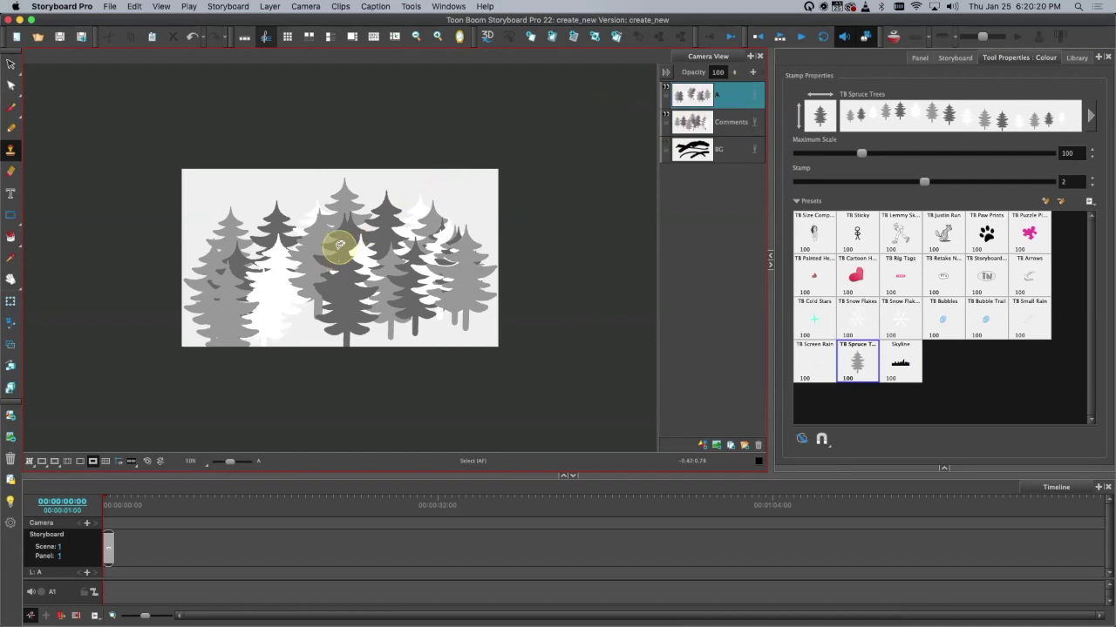
{"action": "mouse_move", "coordinate": [516, 192]}
{"action": "left_mouse_down"}
{"action": "mouse_move", "coordinate": [428, 293]}
{"action": "mouse_move", "coordinate": [488, 237]}
{"action": "mouse_move", "coordinate": [504, 202]}
{"action": "mouse_move", "coordinate": [612, 150]}
{"action": "left_mouse_up"}
{"action": "left_click_drag", "start_coordinate": [556, 251], "coordinate": [498, 266]}
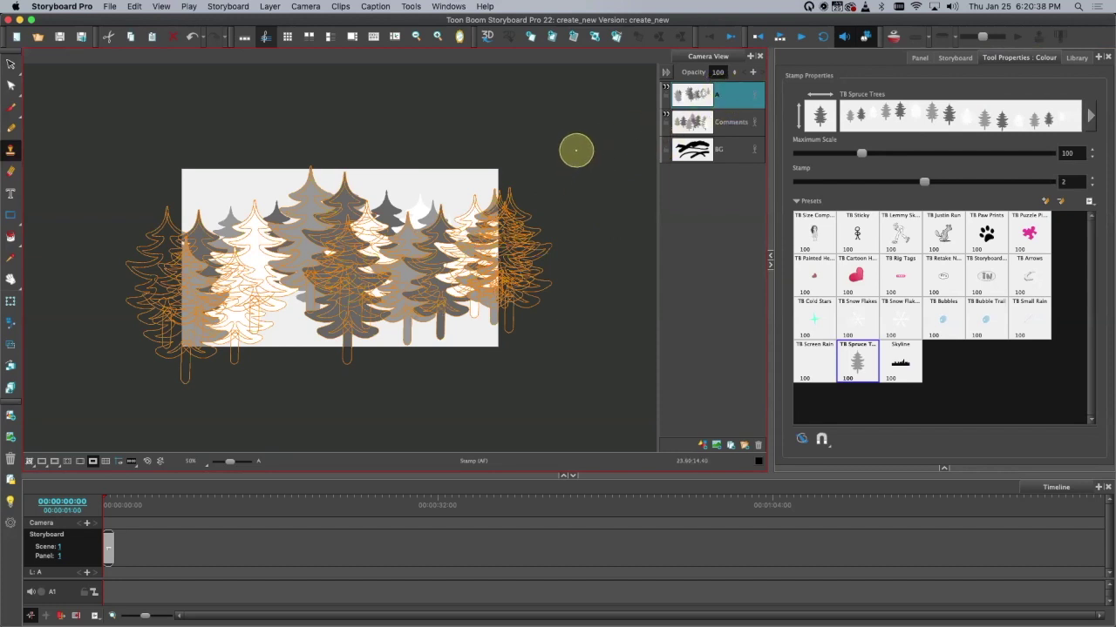
{"action": "key", "text": "alt+b"}
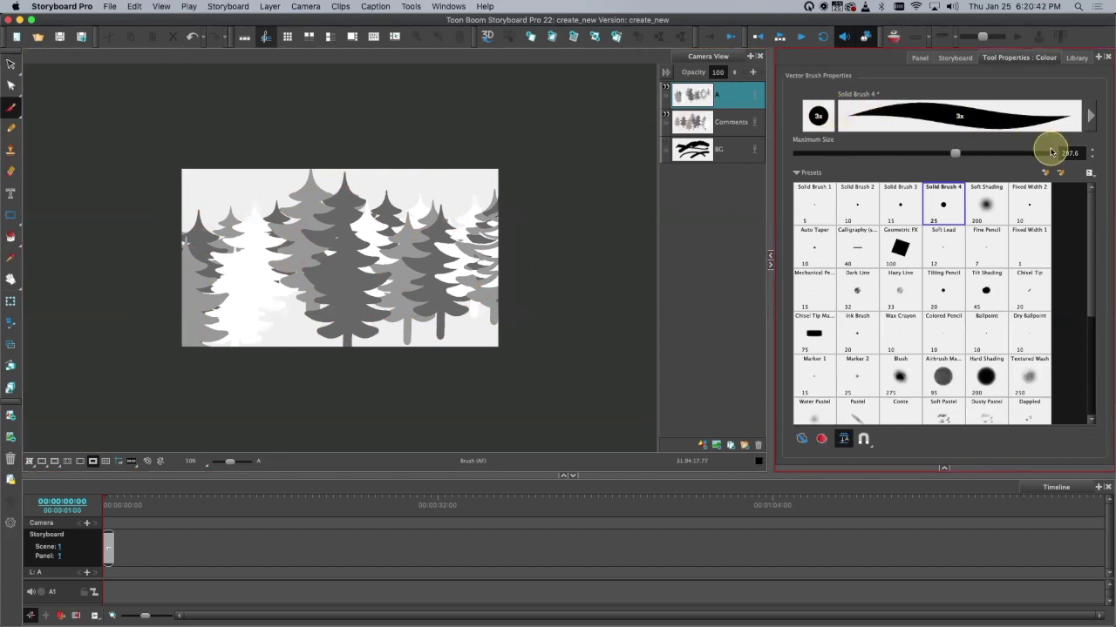
{"action": "key", "text": "alt+s"}
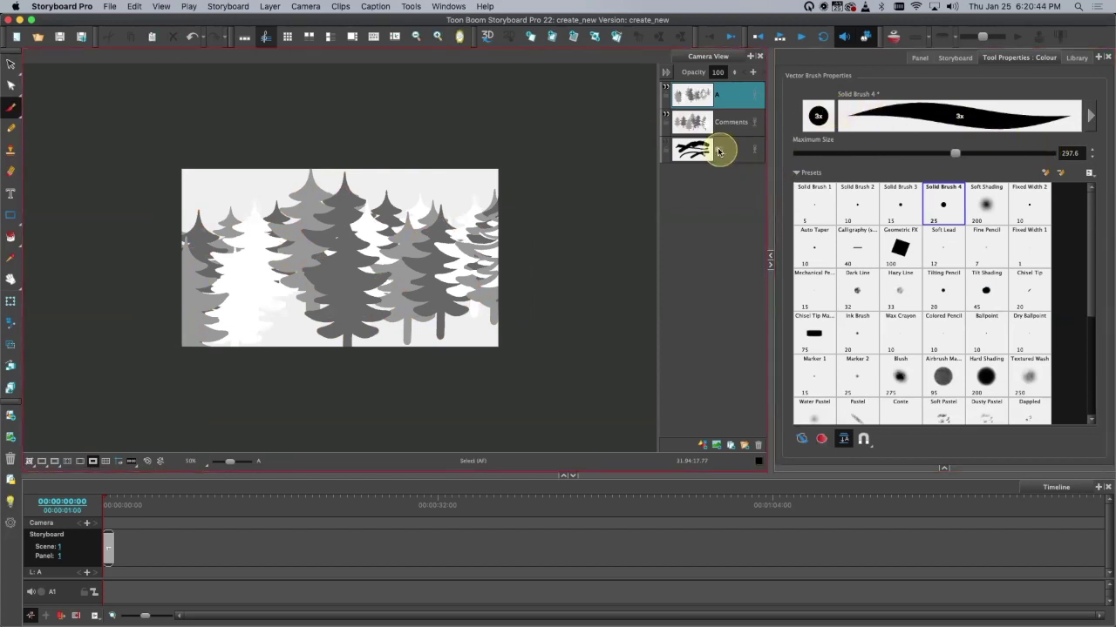
{"action": "left_click", "coordinate": [11, 149]}
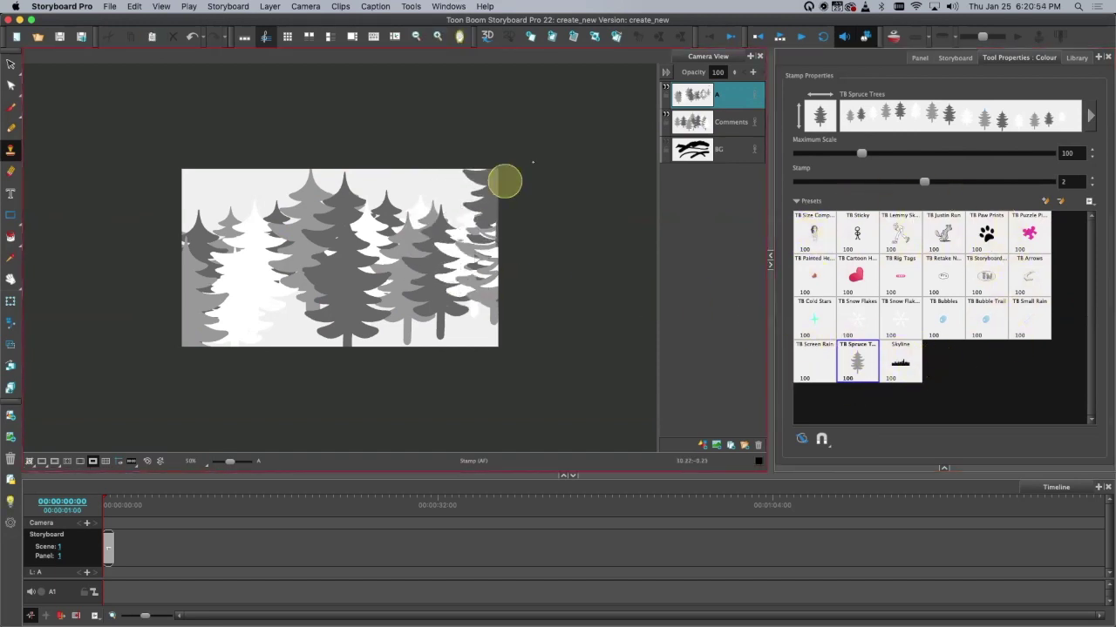
Step: Delete the A and Comments layers, show the hidden BG layer, and delete it as well
{"action": "left_click_drag", "start_coordinate": [666, 87], "coordinate": [690, 108]}
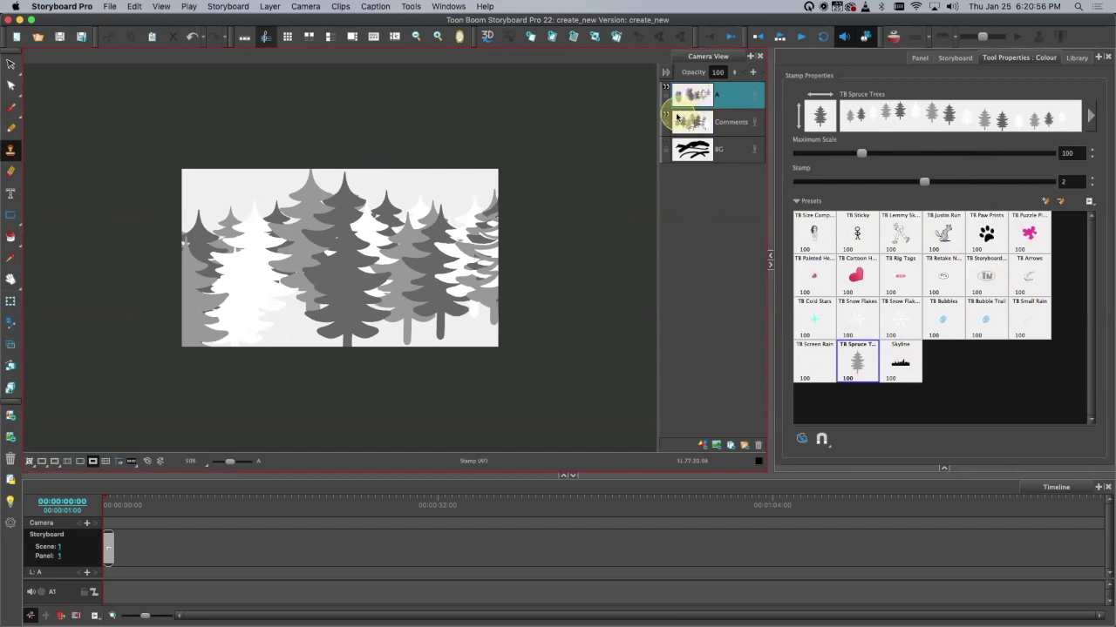
{"action": "left_click", "coordinate": [680, 120]}
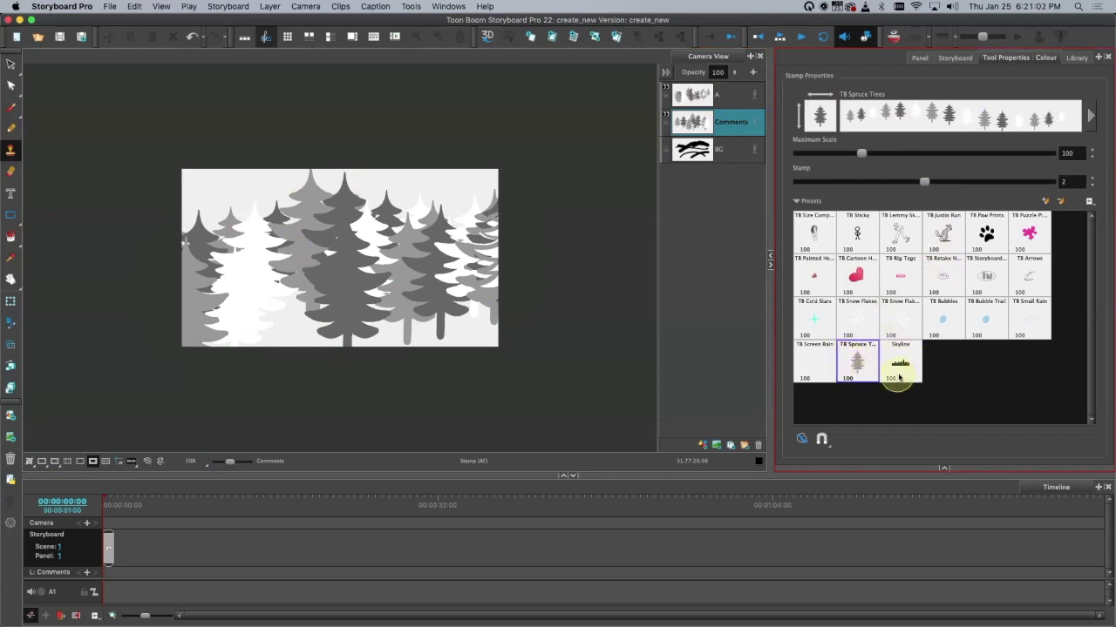
{"action": "left_click", "coordinate": [715, 92]}
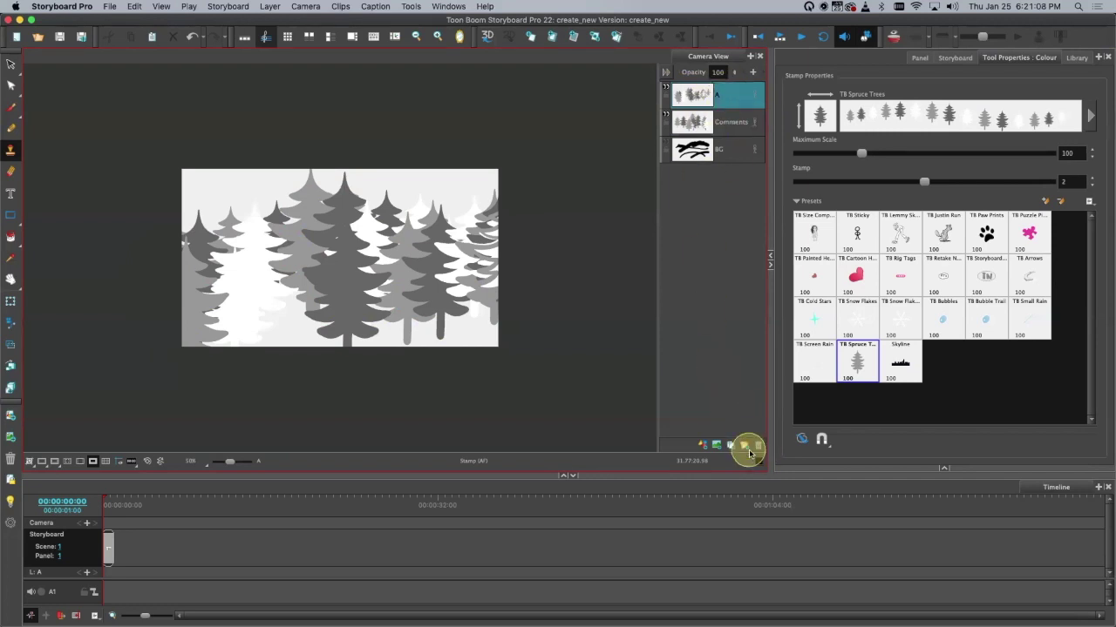
{"action": "left_click", "coordinate": [757, 448]}
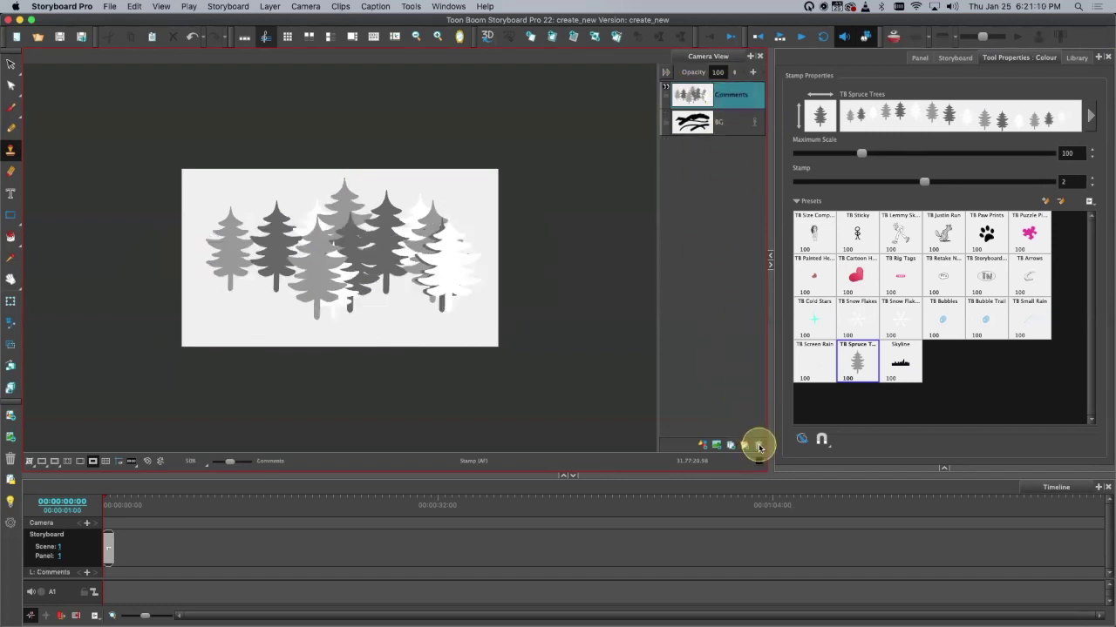
{"action": "left_click", "coordinate": [757, 446]}
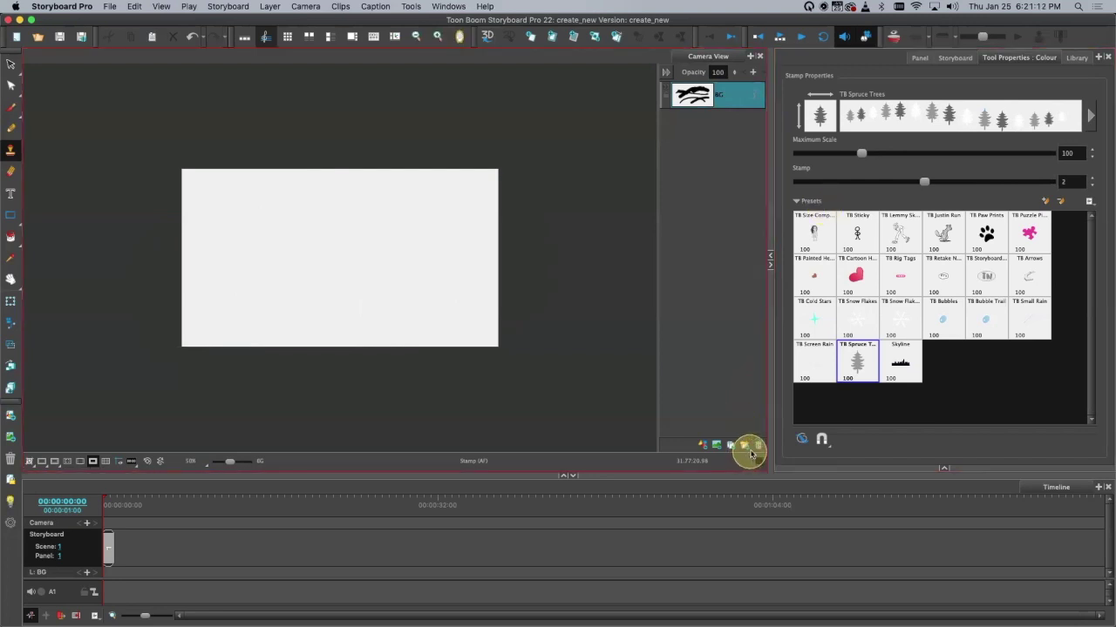
{"action": "left_click", "coordinate": [665, 88]}
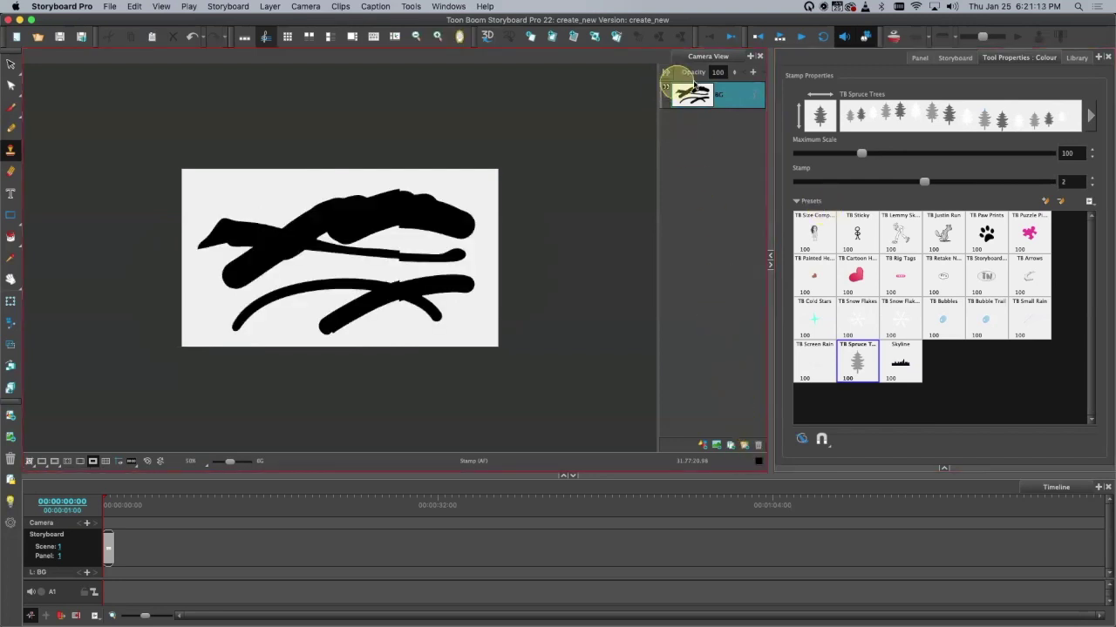
{"action": "left_click", "coordinate": [758, 447]}
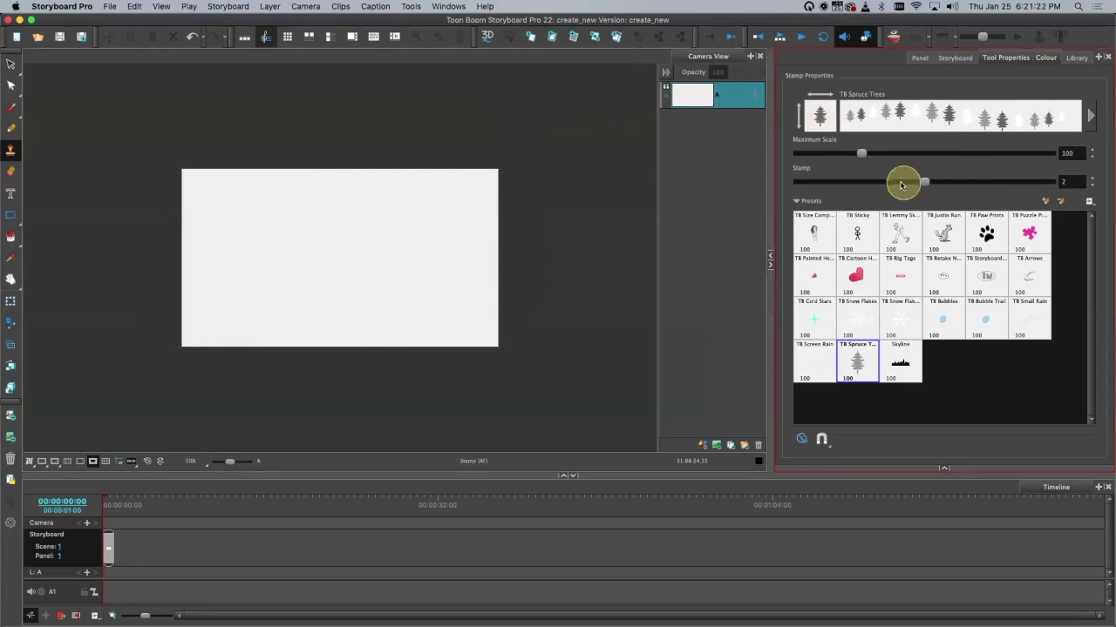
Step: Undo the layer deletions to restore A, Comments and BG
{"action": "key", "text": "super+z"}
{"action": "key", "text": "super+z"}
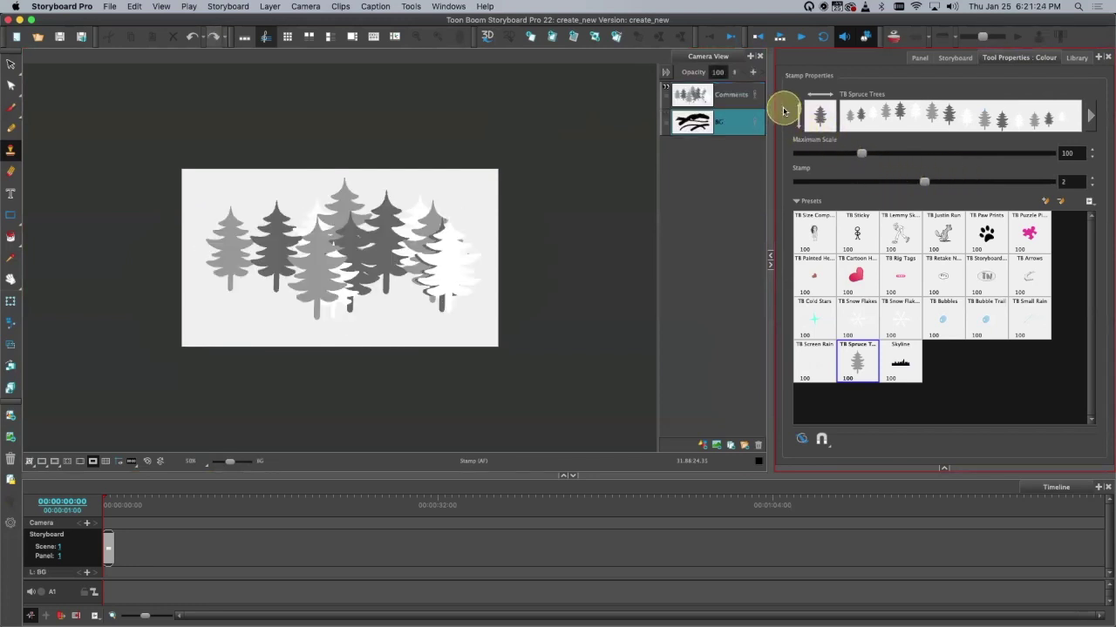
{"action": "key", "text": "super+z"}
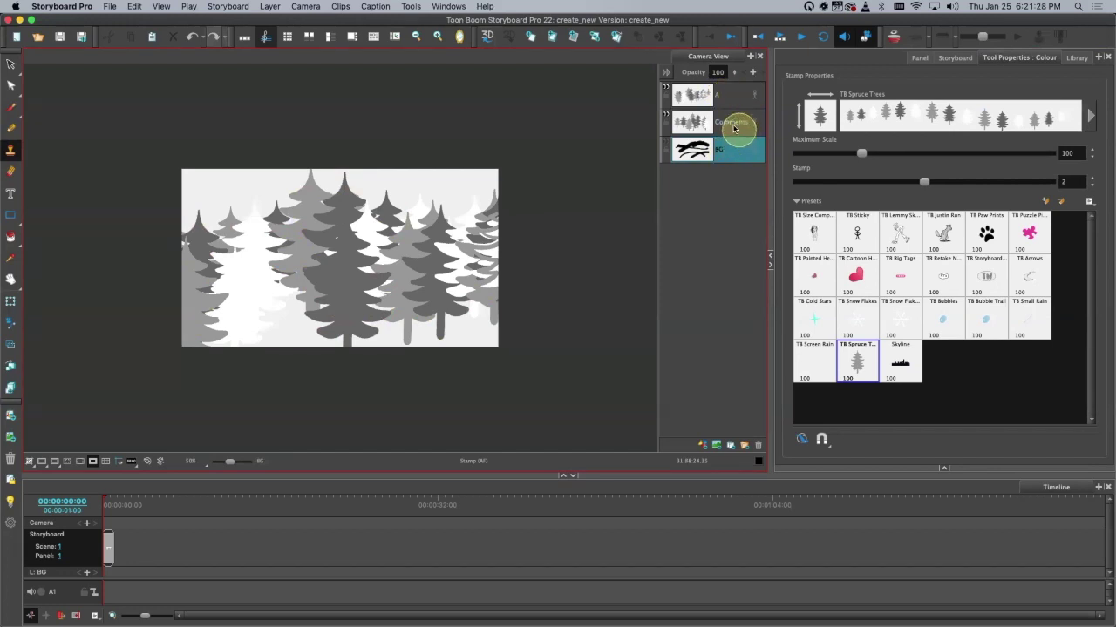
Step: Delete the Comments layer
{"action": "left_click", "coordinate": [733, 120]}
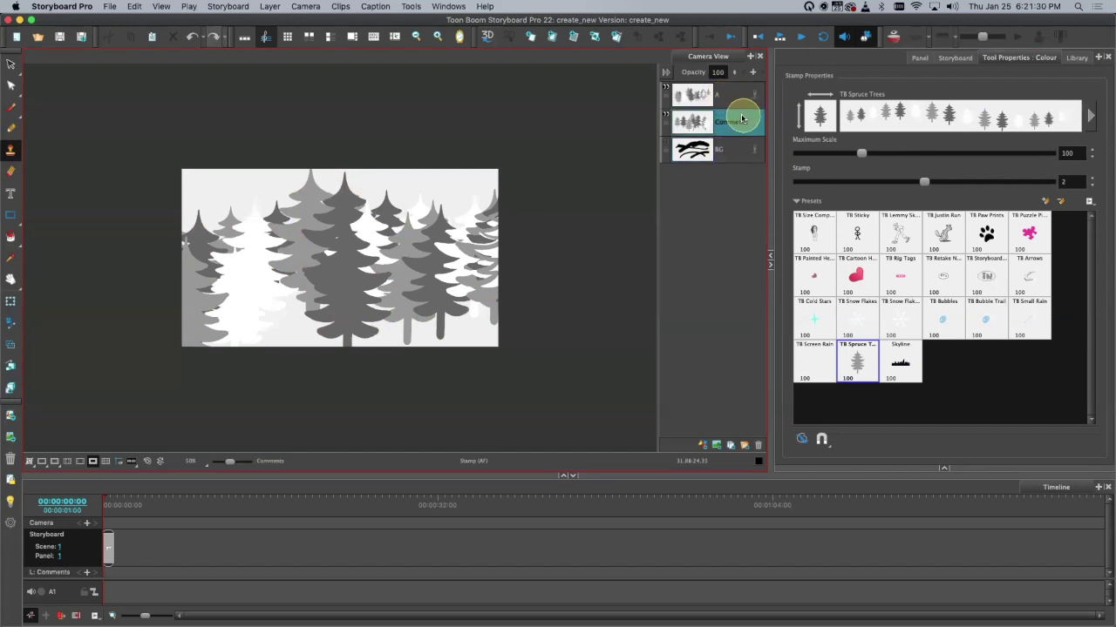
{"action": "left_click", "coordinate": [757, 445]}
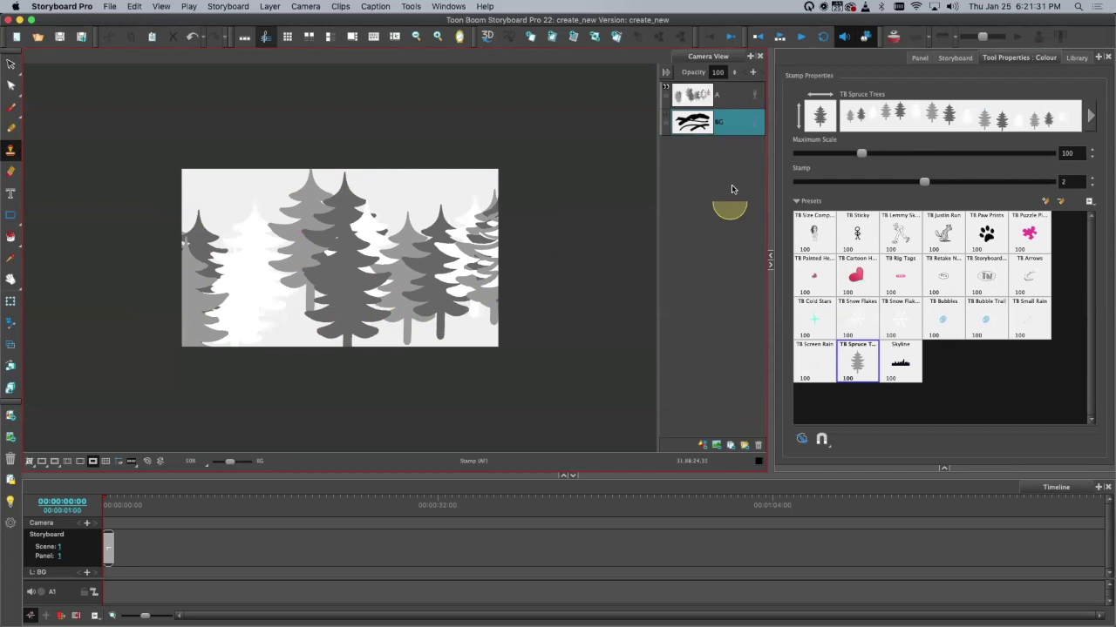
Step: Inspect the layer names of A and BG in the rename dialog, keeping both names
{"action": "double_click", "coordinate": [718, 97]}
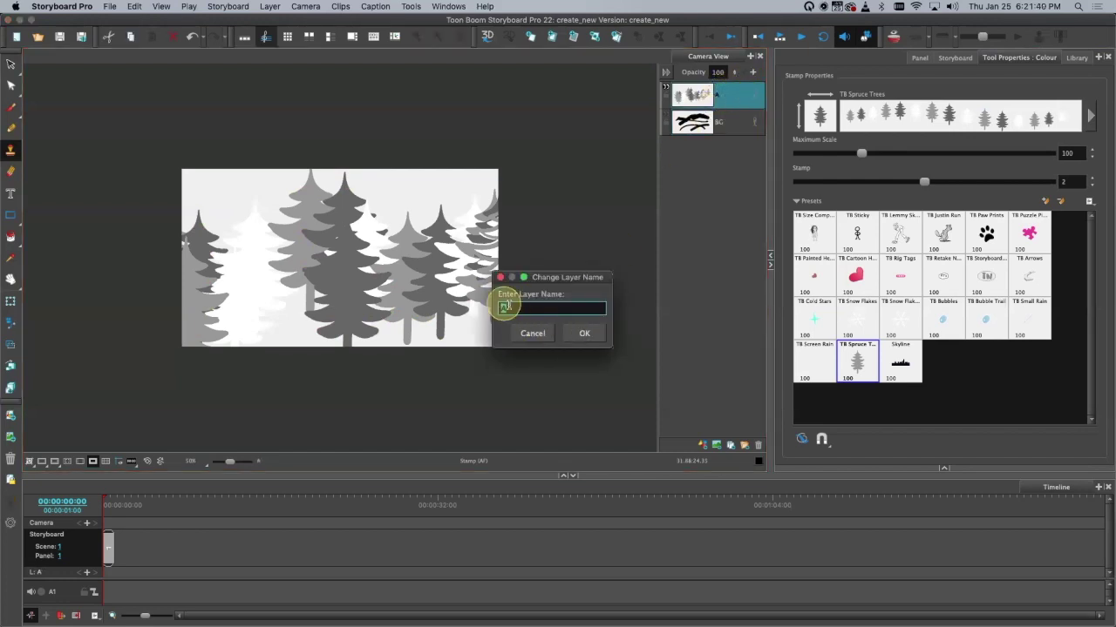
{"action": "left_click", "coordinate": [588, 335]}
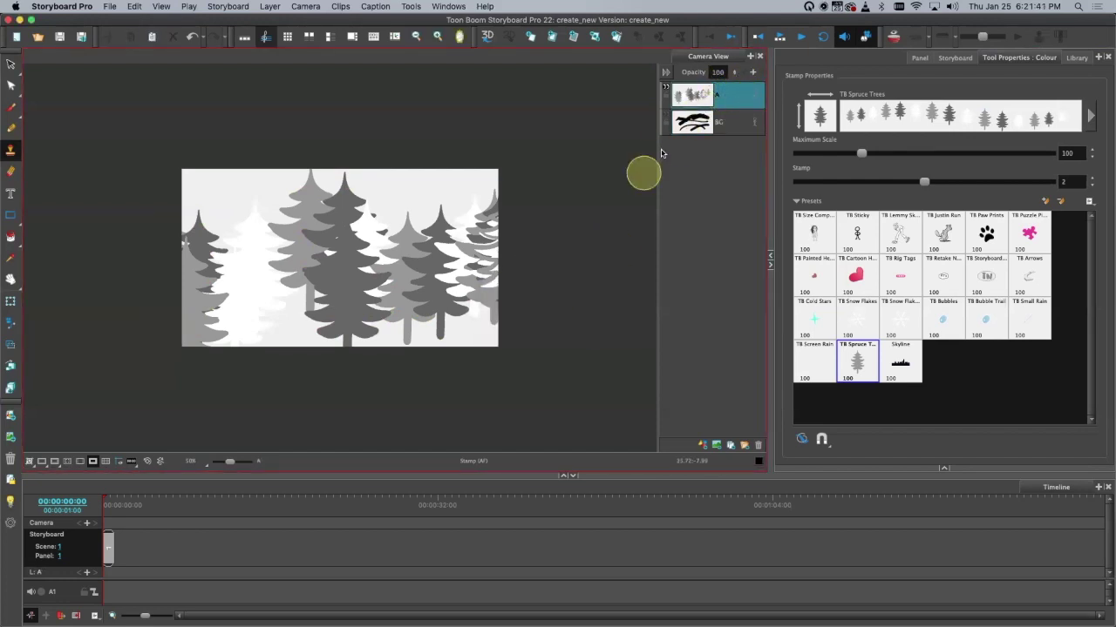
{"action": "double_click", "coordinate": [722, 121]}
{"action": "left_click", "coordinate": [584, 333]}
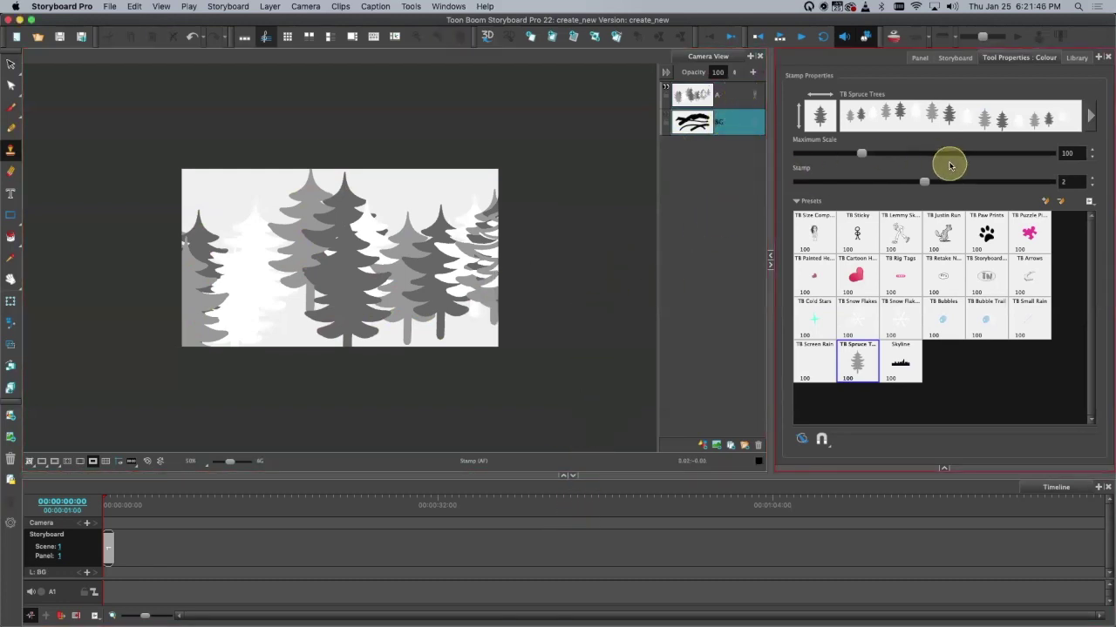
Step: Delete the A tree layer and the BG layer to clear the panel
{"action": "left_click", "coordinate": [734, 92]}
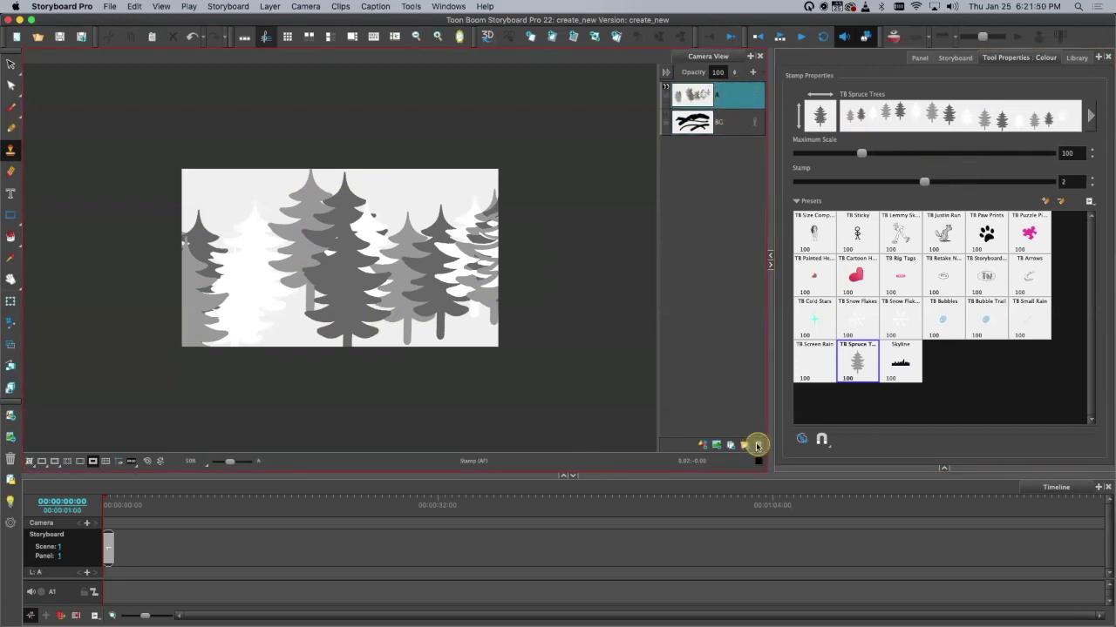
{"action": "left_click", "coordinate": [756, 445]}
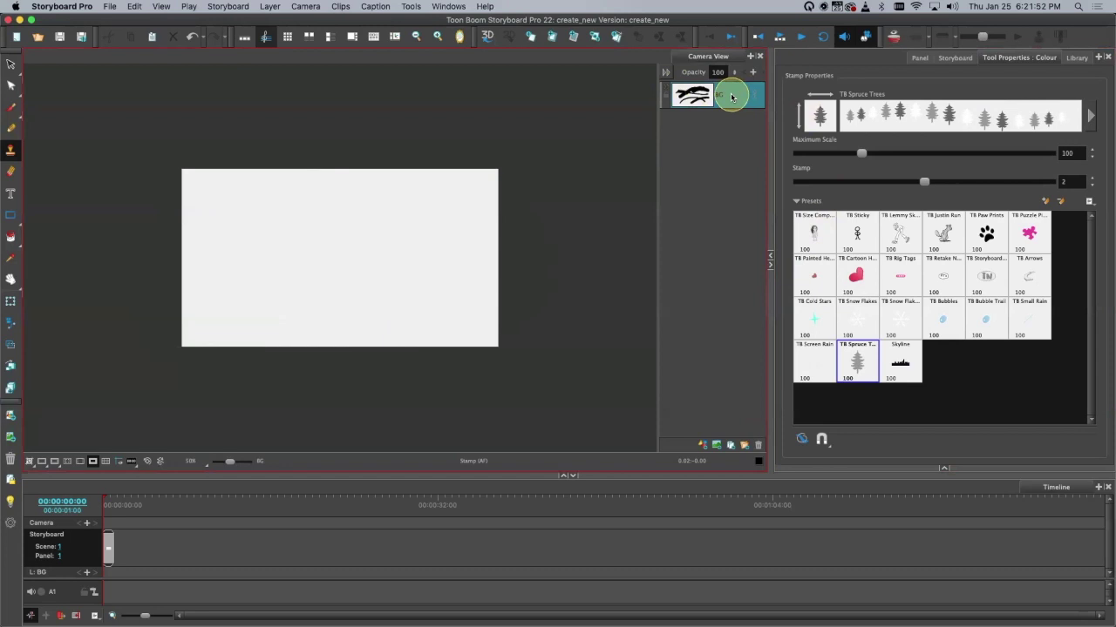
{"action": "left_click", "coordinate": [758, 445]}
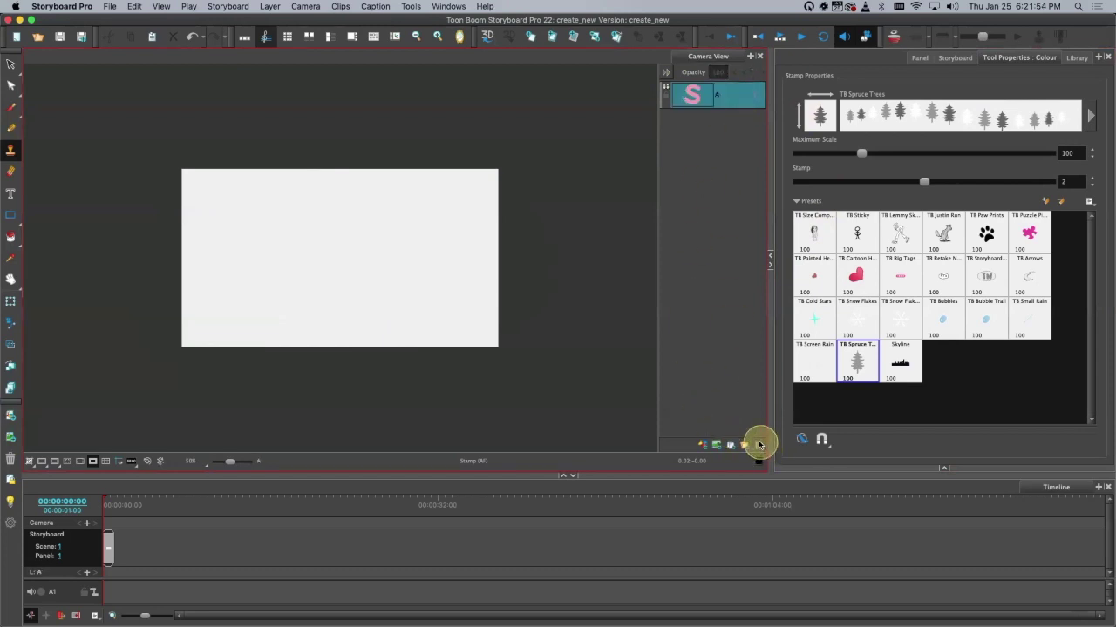
Step: Stamp the Skyline preset at a maximum scale of 49.6 twice, side by side across the panel's full width
{"action": "left_click", "coordinate": [910, 231]}
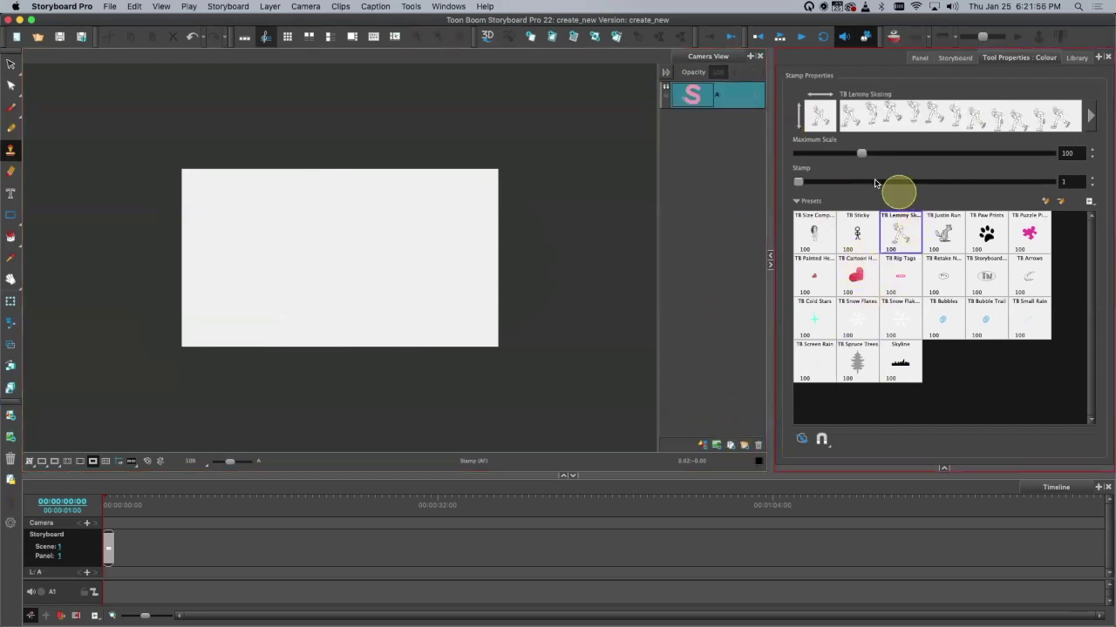
{"action": "left_click", "coordinate": [907, 371]}
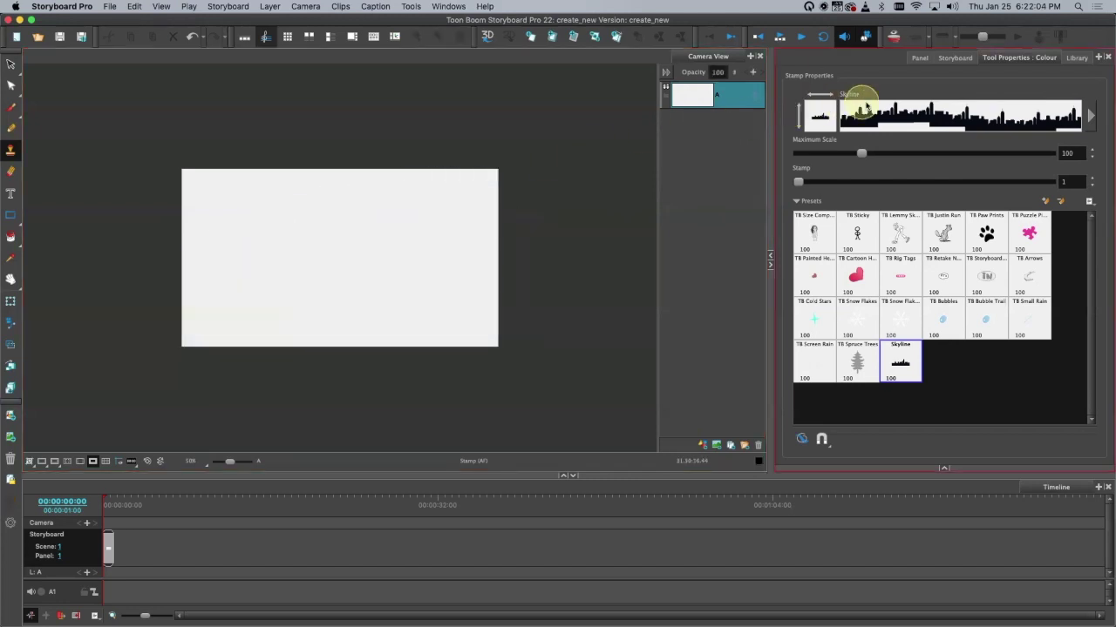
{"action": "left_click_drag", "start_coordinate": [861, 153], "coordinate": [829, 152]}
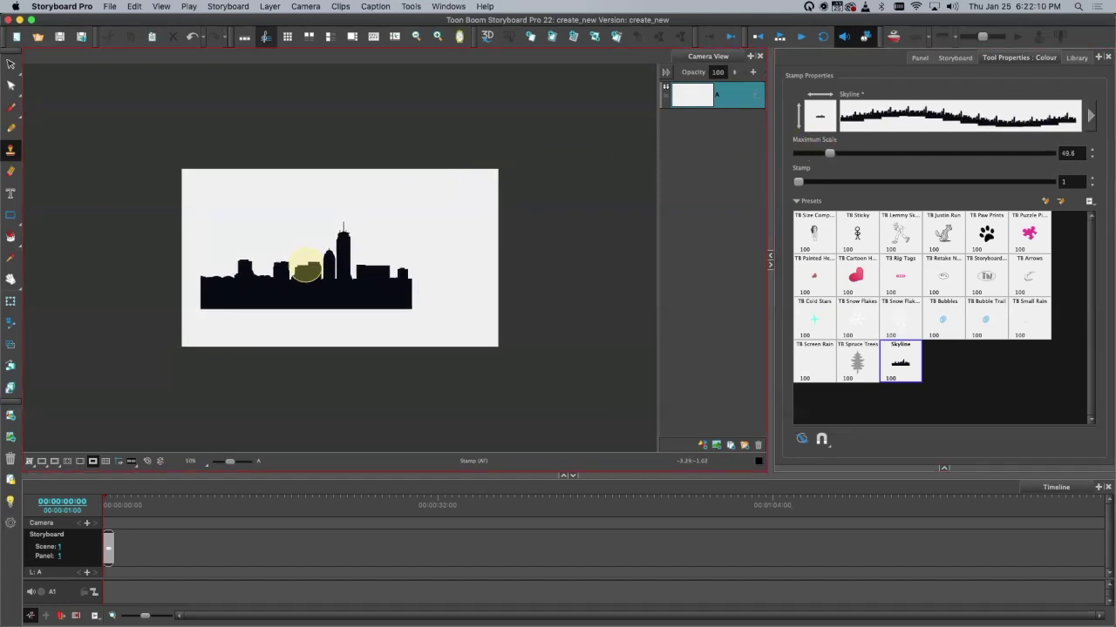
{"action": "left_click", "coordinate": [278, 268]}
{"action": "left_click", "coordinate": [490, 270]}
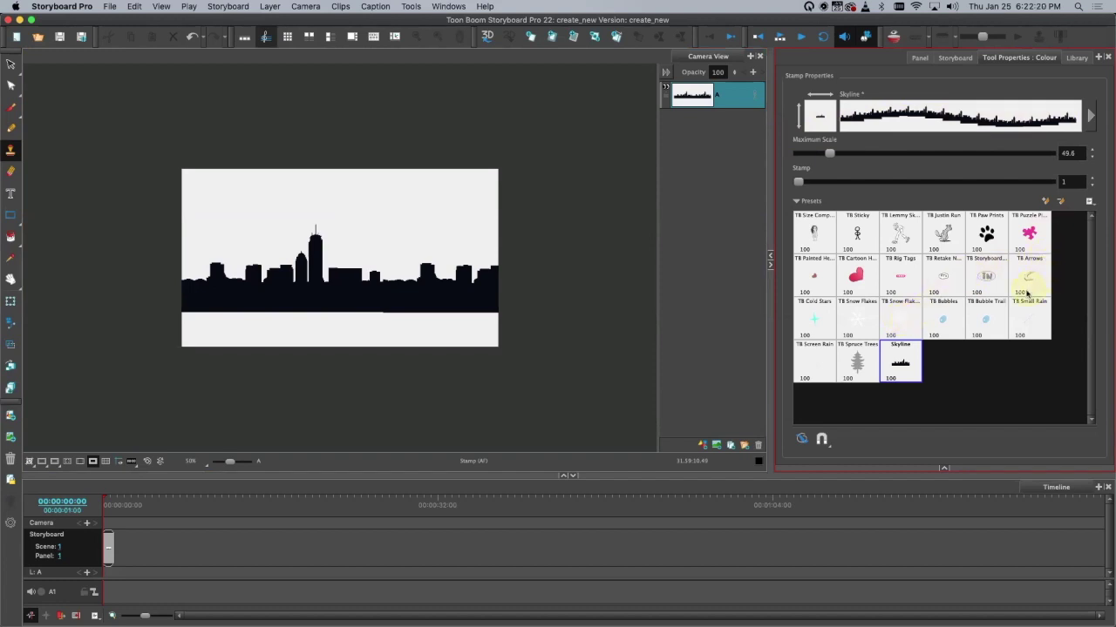
Step: Choose the TB Small Rain stamp preset
{"action": "left_click", "coordinate": [991, 324]}
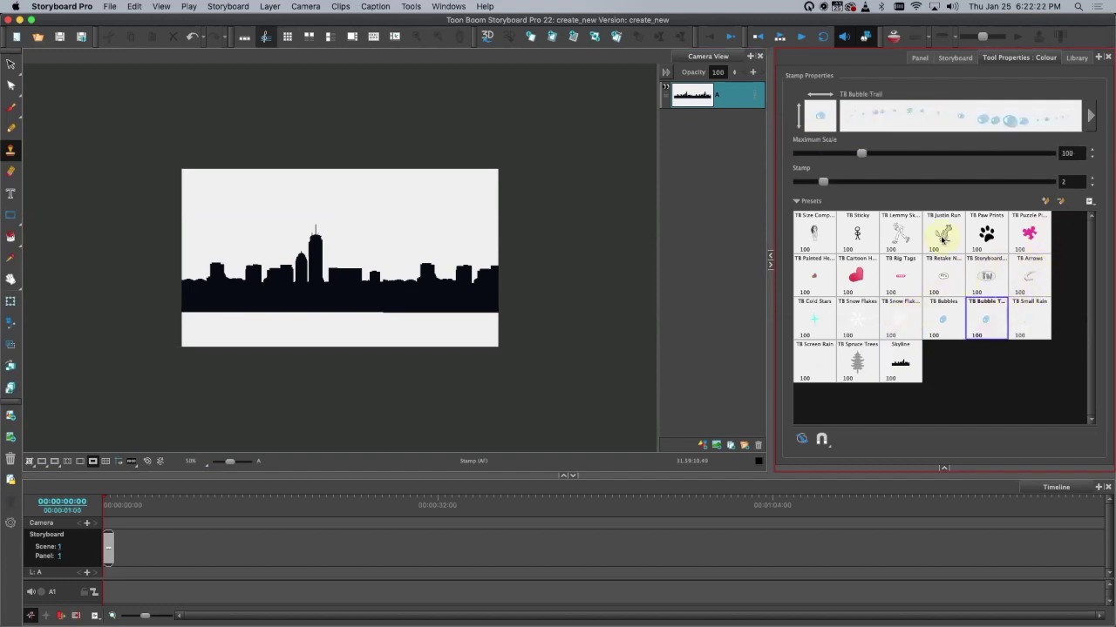
{"action": "left_click", "coordinate": [947, 319]}
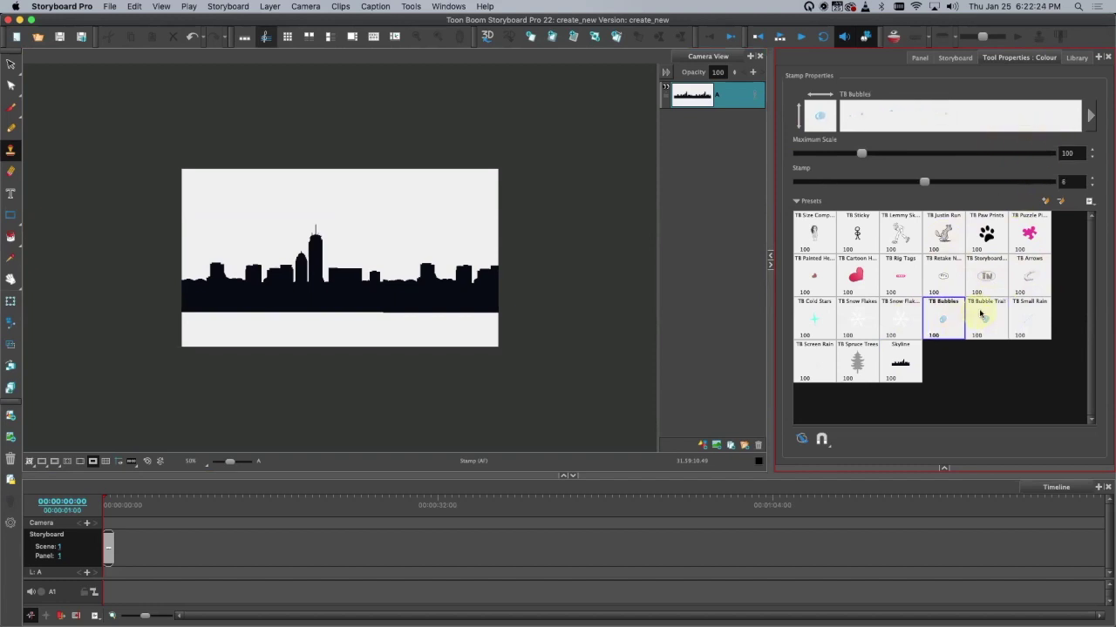
{"action": "left_click", "coordinate": [1027, 324]}
Step: Try stamping rain strokes over the skyline directly on layer A
{"action": "left_click", "coordinate": [444, 229]}
{"action": "mouse_move", "coordinate": [419, 224]}
{"action": "left_mouse_down"}
{"action": "mouse_move", "coordinate": [307, 247]}
{"action": "mouse_move", "coordinate": [339, 176]}
{"action": "mouse_move", "coordinate": [401, 265]}
{"action": "mouse_move", "coordinate": [402, 302]}
{"action": "mouse_move", "coordinate": [235, 247]}
{"action": "left_mouse_up"}
{"action": "mouse_move", "coordinate": [244, 185]}
{"action": "left_mouse_down"}
{"action": "mouse_move", "coordinate": [177, 287]}
{"action": "mouse_move", "coordinate": [190, 271]}
{"action": "left_mouse_up"}
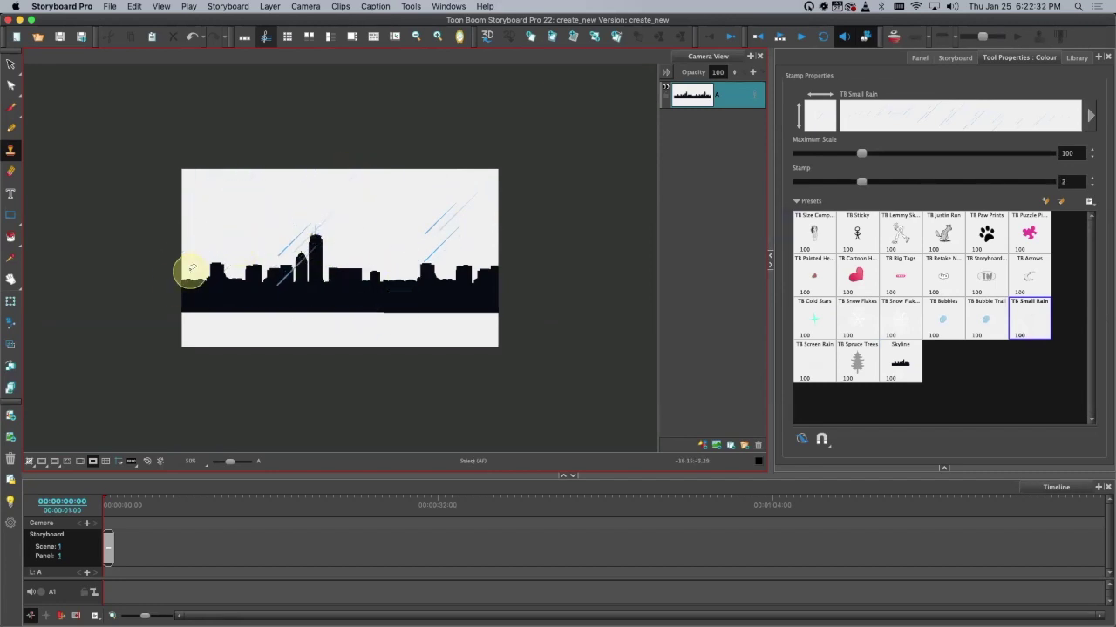
Step: Stamp small rain across the whole panel on a new layer above the skyline and set that layer's opacity to 36
{"action": "left_click", "coordinate": [704, 448]}
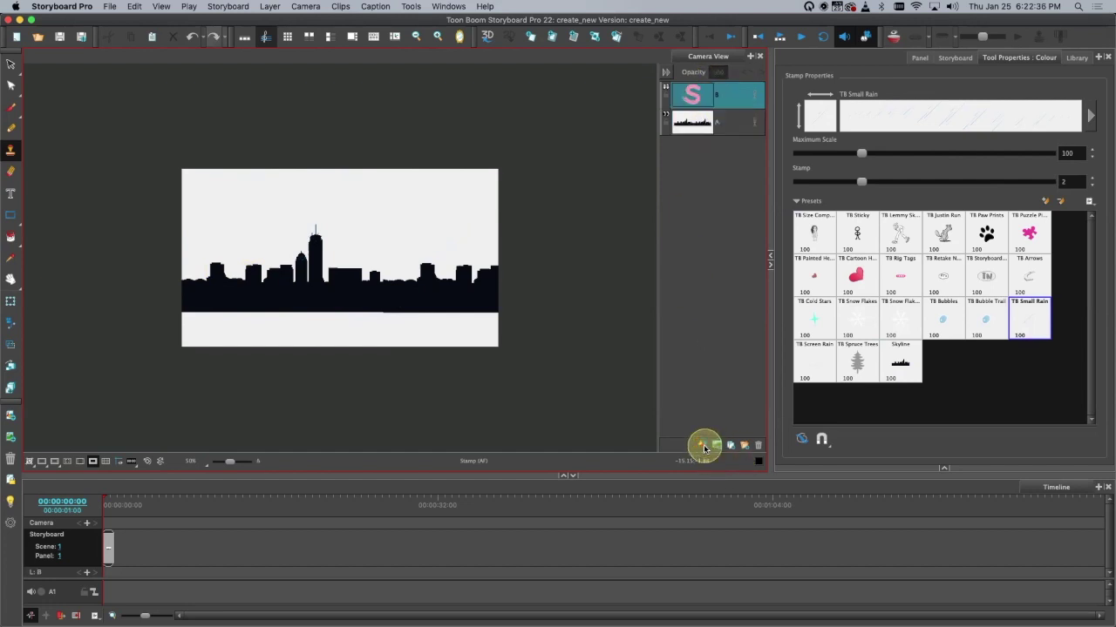
{"action": "mouse_move", "coordinate": [418, 175]}
{"action": "left_mouse_down"}
{"action": "mouse_move", "coordinate": [377, 216]}
{"action": "mouse_move", "coordinate": [464, 235]}
{"action": "mouse_move", "coordinate": [485, 266]}
{"action": "mouse_move", "coordinate": [478, 311]}
{"action": "mouse_move", "coordinate": [319, 239]}
{"action": "mouse_move", "coordinate": [231, 236]}
{"action": "mouse_move", "coordinate": [188, 209]}
{"action": "mouse_move", "coordinate": [219, 154]}
{"action": "mouse_move", "coordinate": [211, 319]}
{"action": "mouse_move", "coordinate": [250, 327]}
{"action": "mouse_move", "coordinate": [310, 269]}
{"action": "mouse_move", "coordinate": [331, 166]}
{"action": "mouse_move", "coordinate": [430, 159]}
{"action": "mouse_move", "coordinate": [447, 248]}
{"action": "mouse_move", "coordinate": [478, 209]}
{"action": "left_mouse_up"}
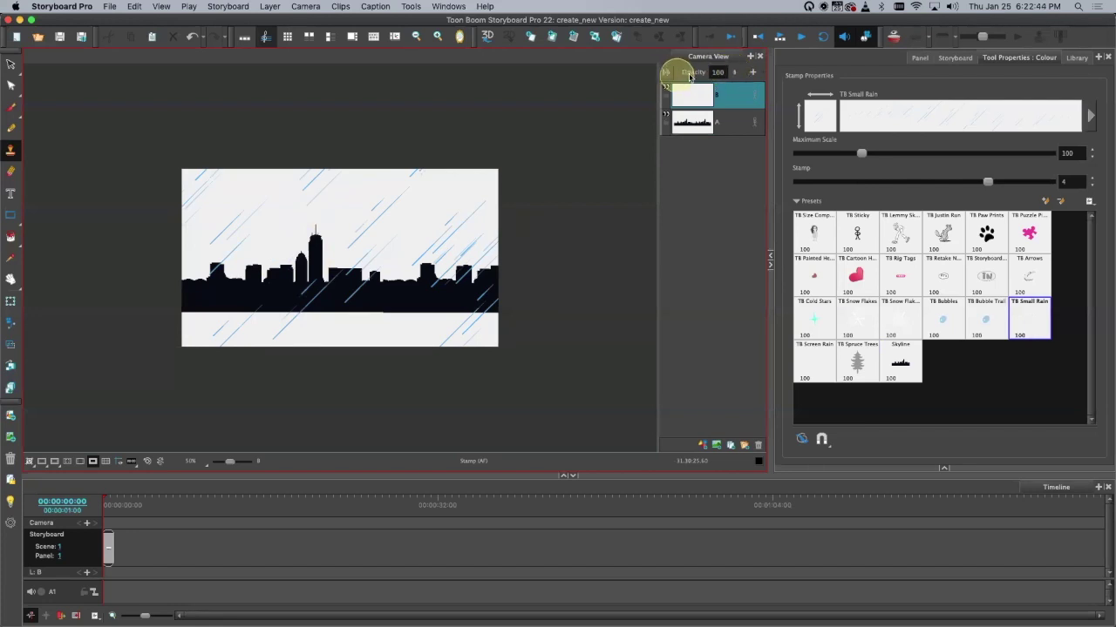
{"action": "left_click_drag", "start_coordinate": [733, 73], "coordinate": [723, 141]}
{"action": "left_click", "coordinate": [934, 77]}
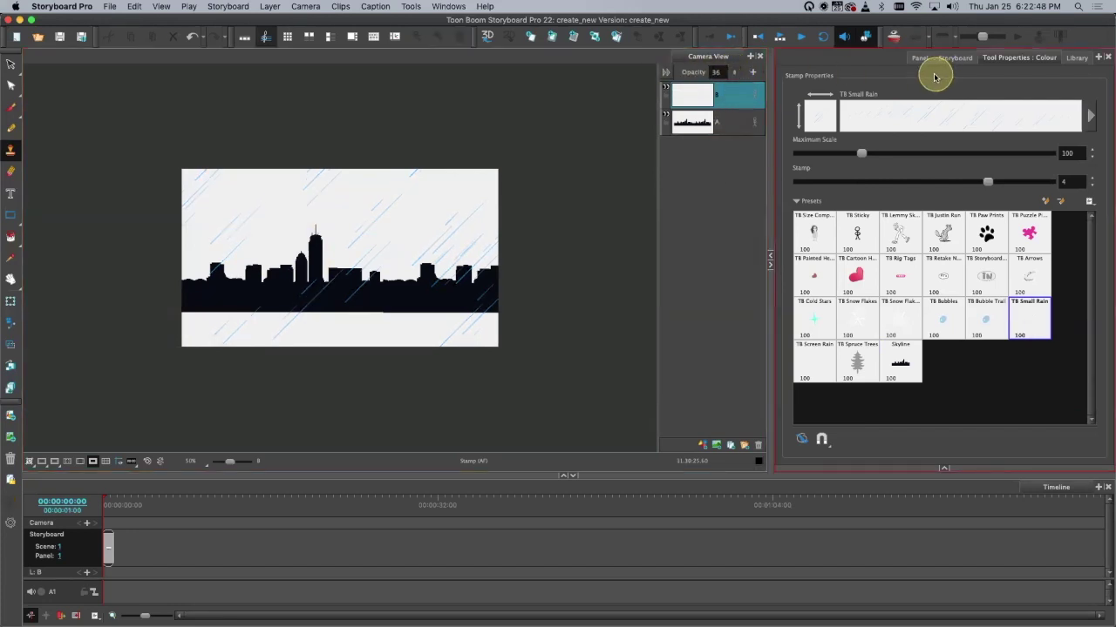
{"action": "left_click", "coordinate": [701, 92]}
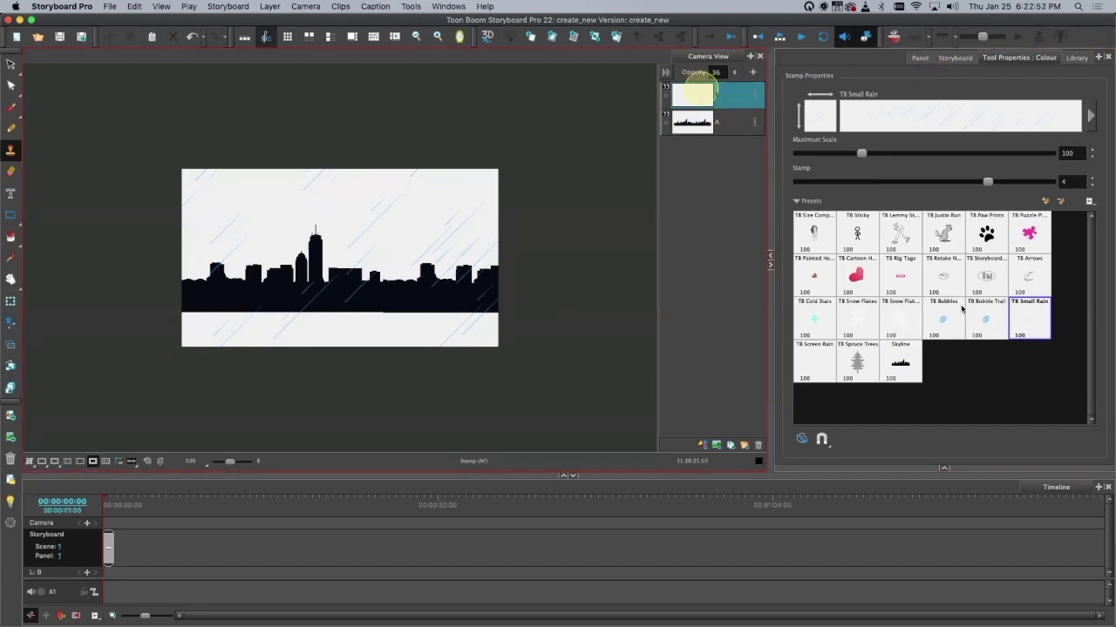
{"action": "left_click", "coordinate": [974, 337]}
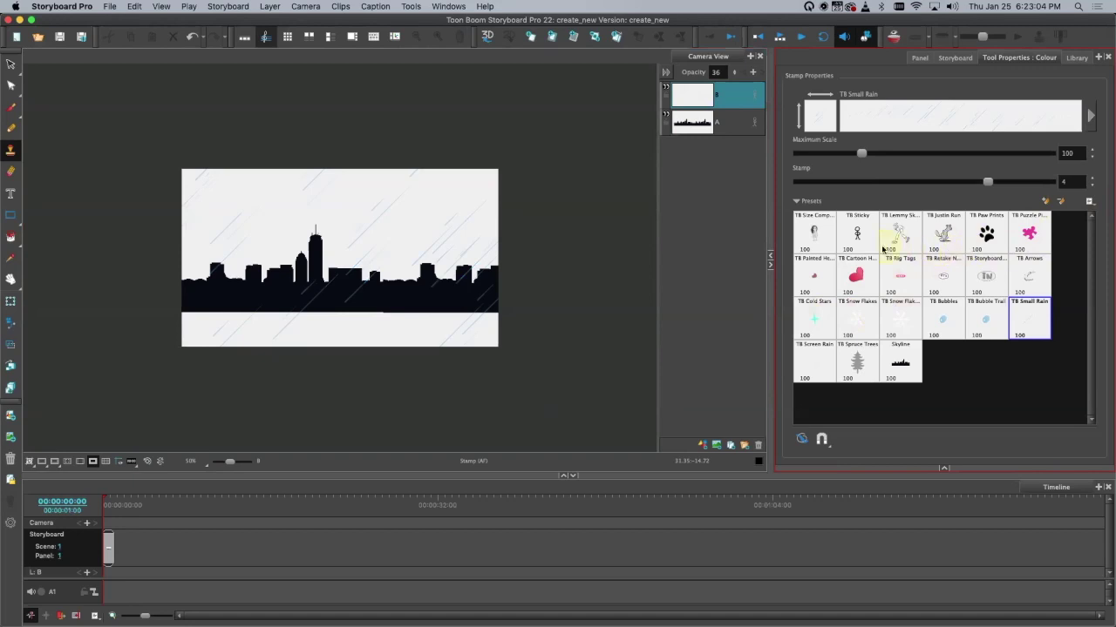
{"action": "left_click", "coordinate": [806, 439]}
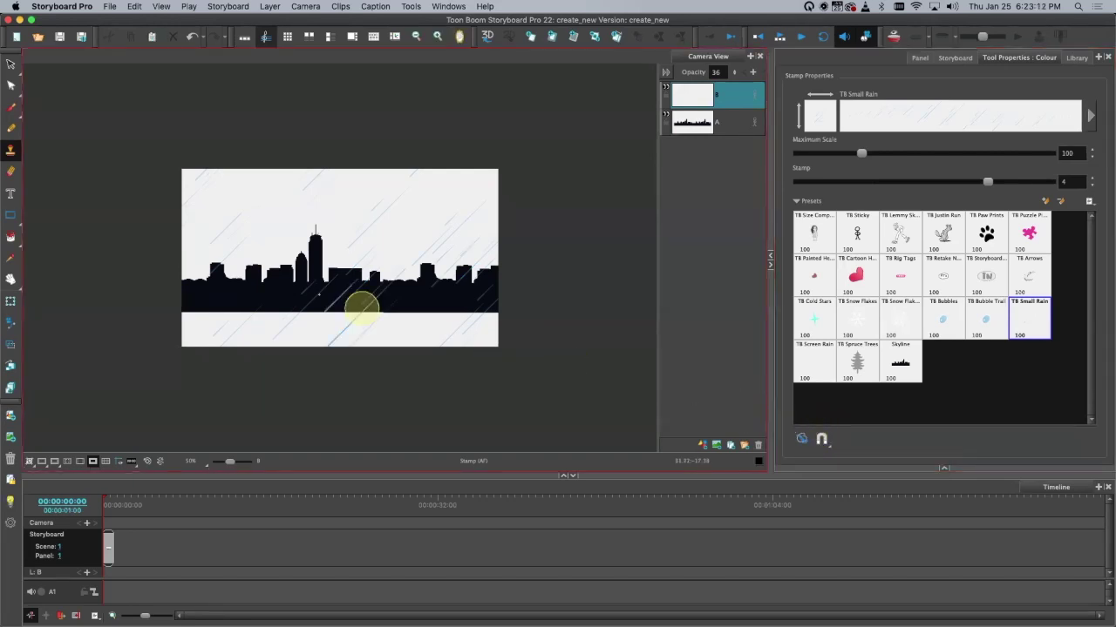
Step: Set up a red Solid Brush 4 with maximum size 394.4 for painting on skyline layer A
{"action": "left_click", "coordinate": [11, 107]}
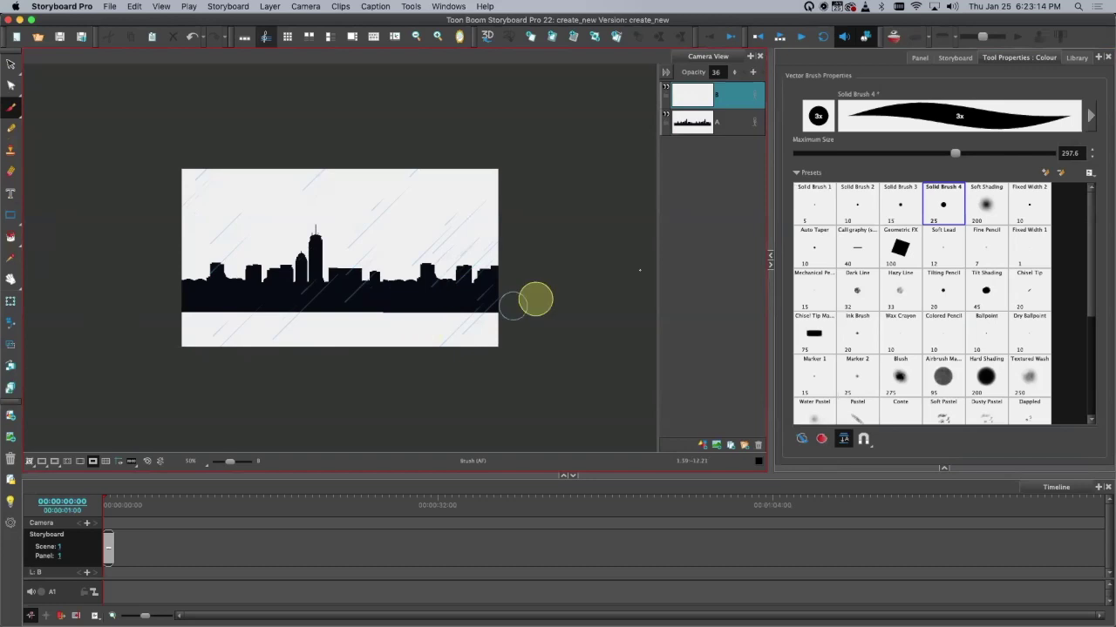
{"action": "left_click", "coordinate": [722, 120]}
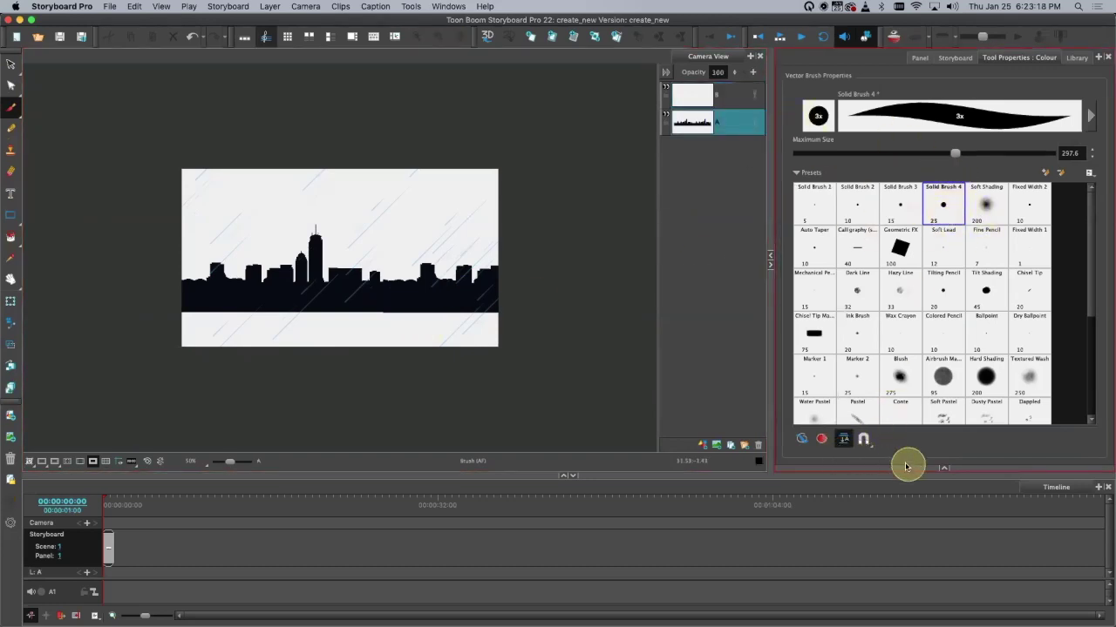
{"action": "left_click", "coordinate": [945, 469]}
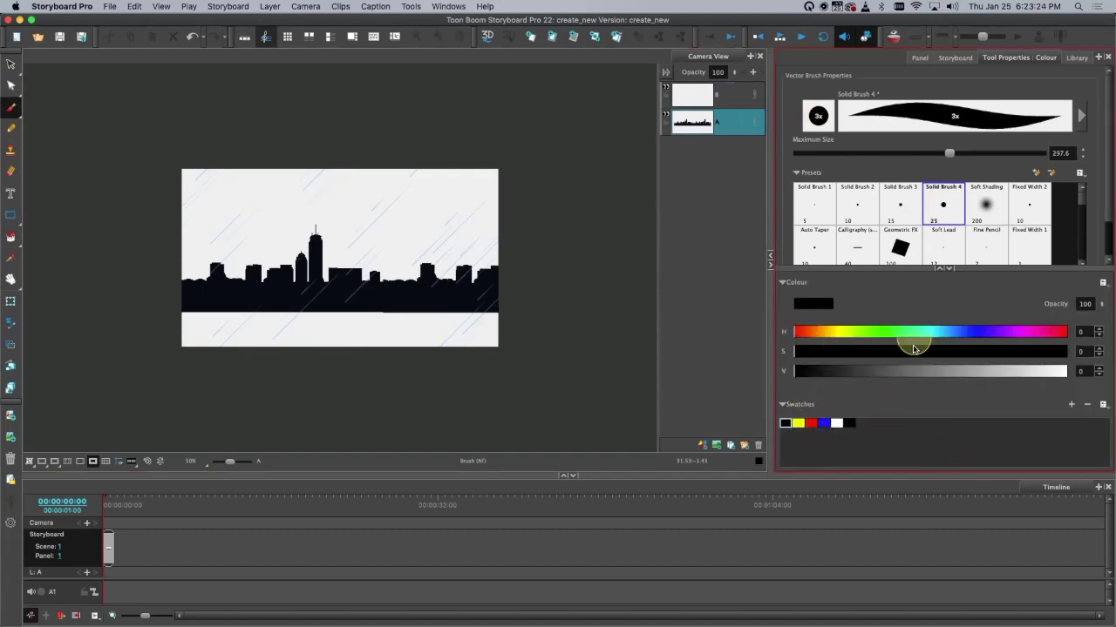
{"action": "left_click", "coordinate": [812, 423]}
{"action": "left_click_drag", "start_coordinate": [949, 153], "coordinate": [979, 154]}
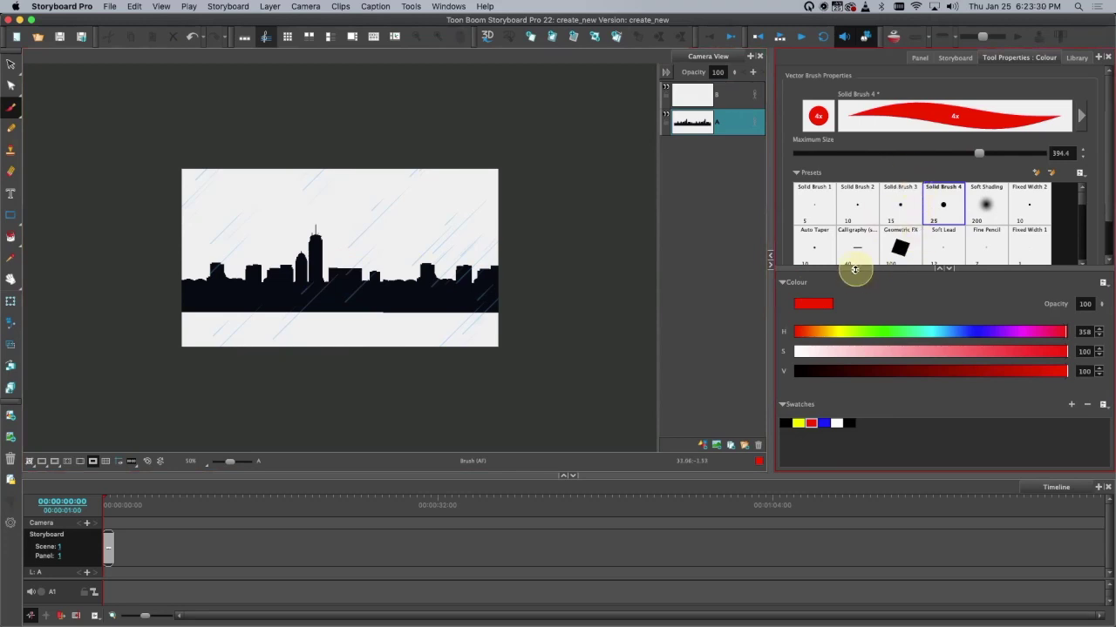
{"action": "left_click_drag", "start_coordinate": [855, 270], "coordinate": [854, 323]}
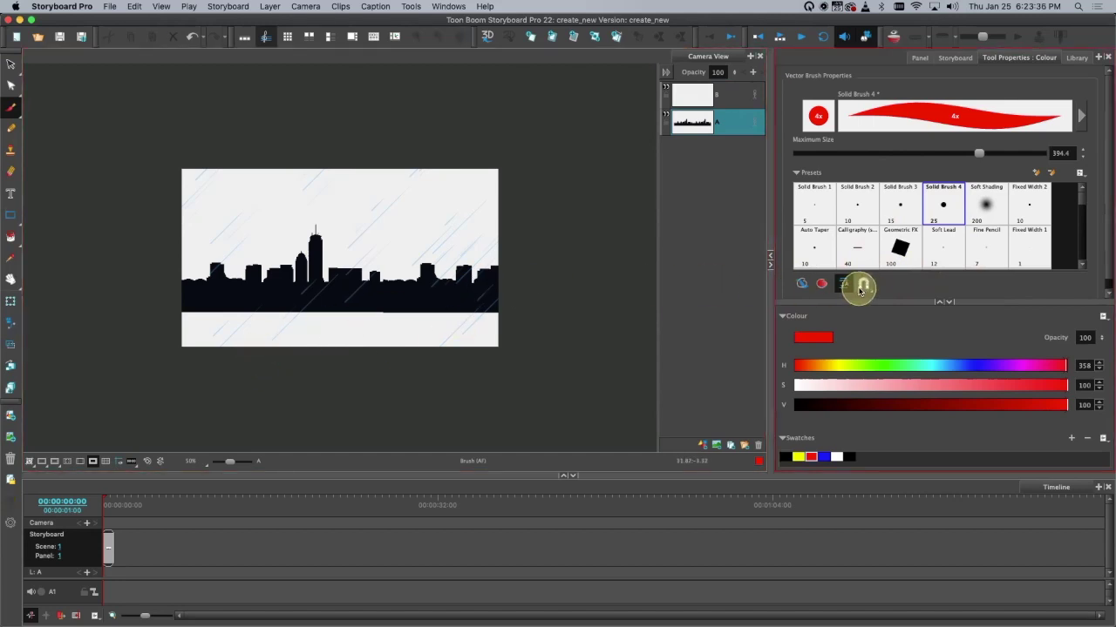
Step: Paint a large red half-sun behind the skyline on layer A using the brush's Draw Behind option
{"action": "left_click", "coordinate": [10, 128]}
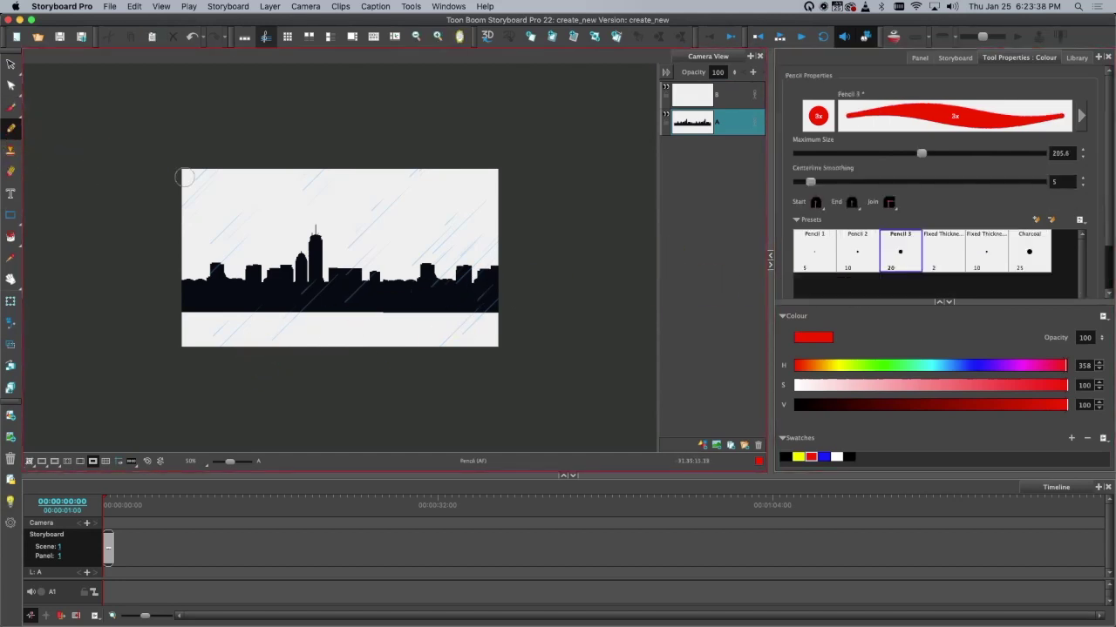
{"action": "left_click", "coordinate": [950, 304]}
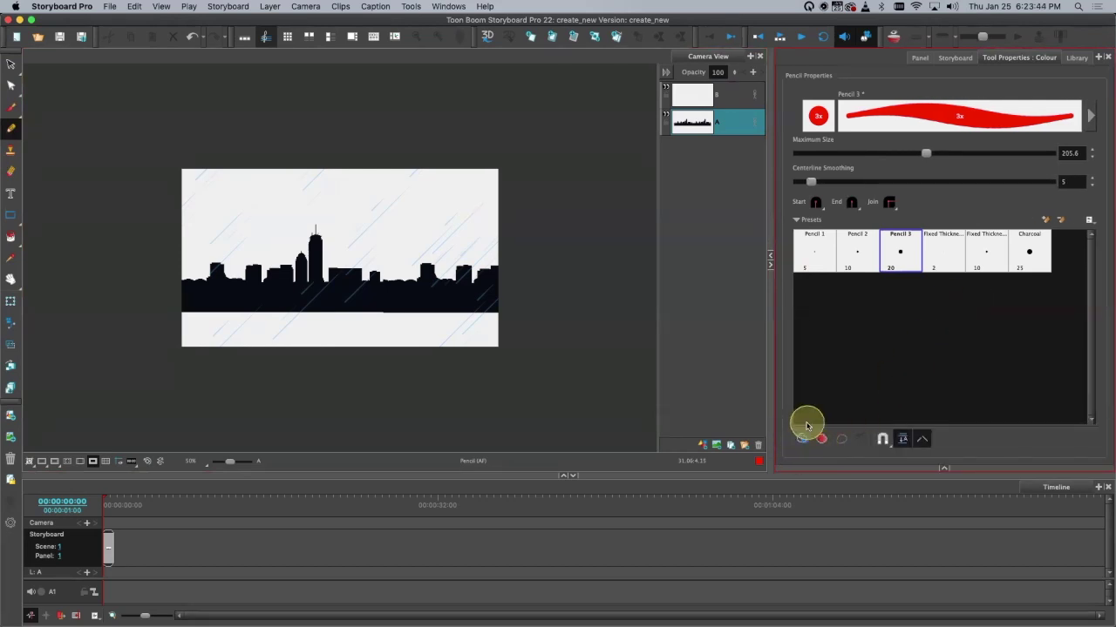
{"action": "left_click", "coordinate": [12, 107]}
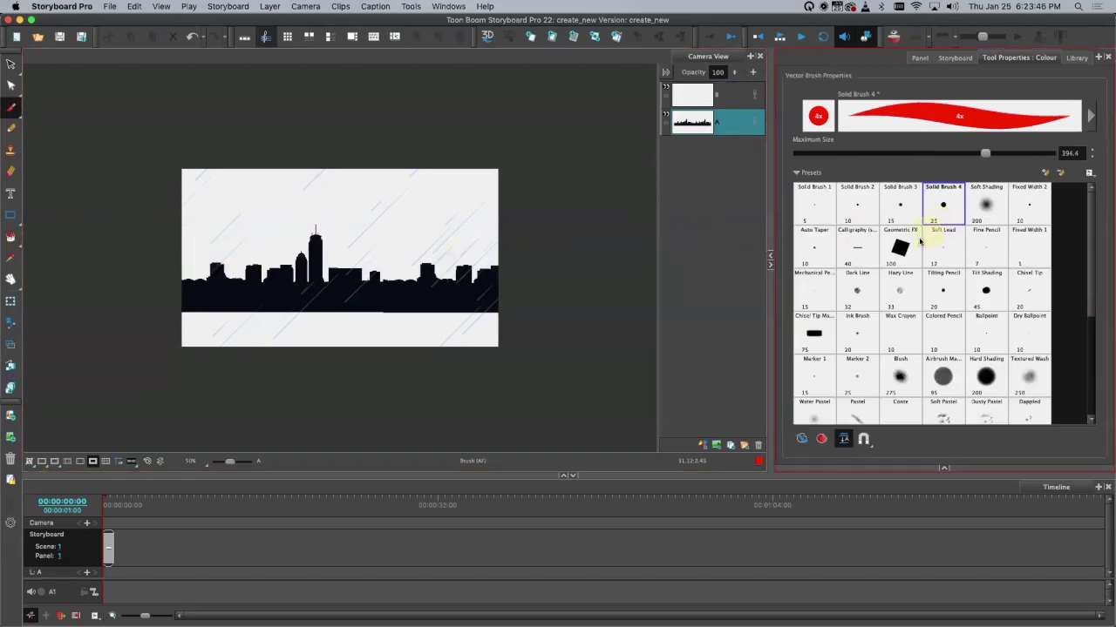
{"action": "left_click", "coordinate": [801, 438]}
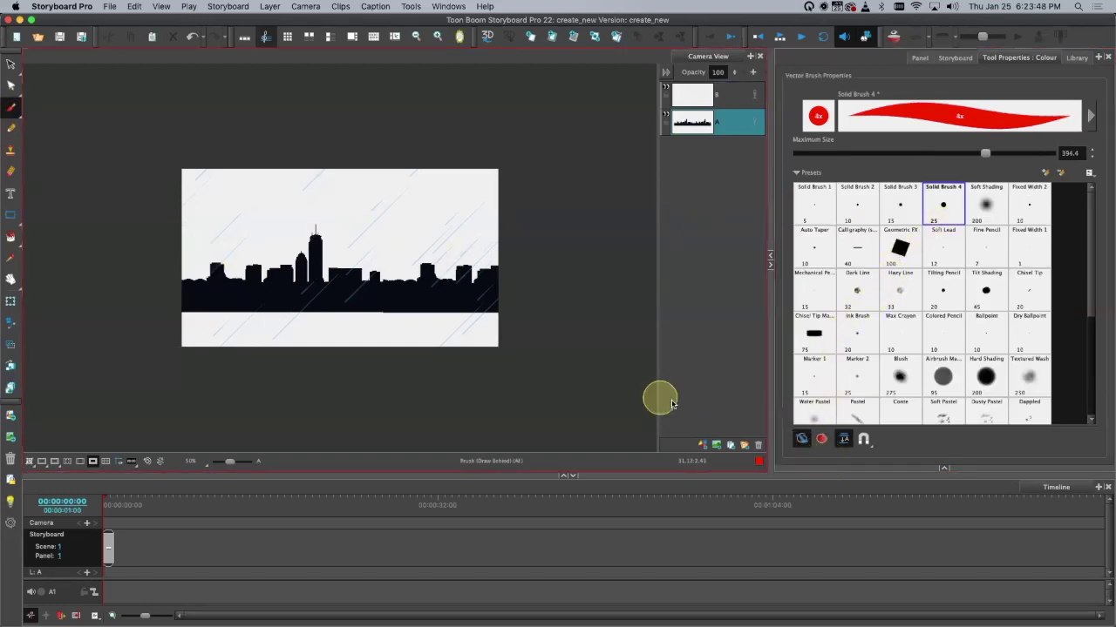
{"action": "mouse_move", "coordinate": [292, 278]}
{"action": "left_mouse_down"}
{"action": "mouse_move", "coordinate": [452, 285]}
{"action": "mouse_move", "coordinate": [390, 235]}
{"action": "mouse_move", "coordinate": [416, 270]}
{"action": "mouse_move", "coordinate": [309, 267]}
{"action": "mouse_move", "coordinate": [446, 261]}
{"action": "left_mouse_up"}
{"action": "key", "text": "super+z"}
{"action": "mouse_move", "coordinate": [290, 255]}
{"action": "left_mouse_down"}
{"action": "mouse_move", "coordinate": [403, 243]}
{"action": "mouse_move", "coordinate": [419, 259]}
{"action": "mouse_move", "coordinate": [344, 269]}
{"action": "mouse_move", "coordinate": [419, 276]}
{"action": "mouse_move", "coordinate": [378, 241]}
{"action": "mouse_move", "coordinate": [462, 286]}
{"action": "mouse_move", "coordinate": [485, 259]}
{"action": "left_mouse_up"}
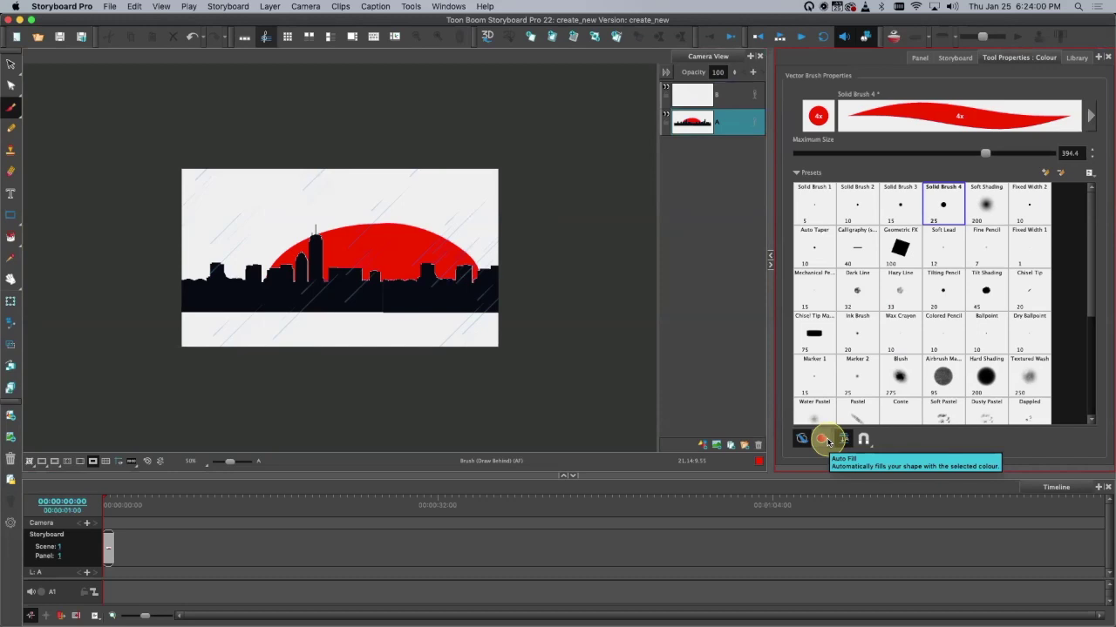
Step: Try painting red strokes with Auto Fill over the skyline's lower right buildings, with Draw Behind turned off
{"action": "left_click", "coordinate": [823, 439]}
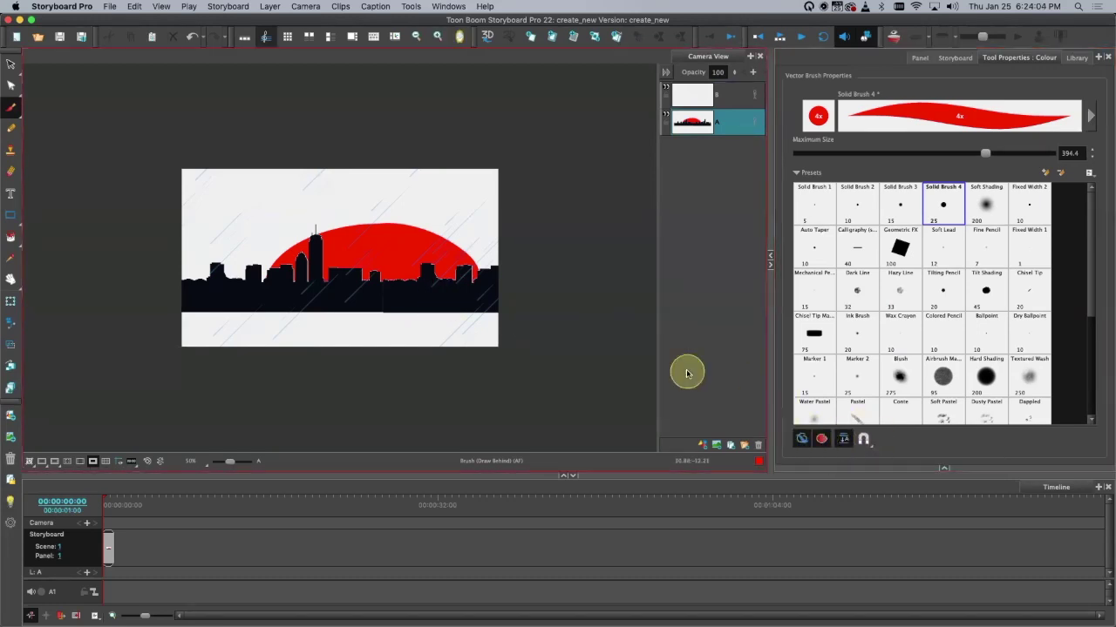
{"action": "left_click", "coordinate": [441, 304]}
{"action": "key", "text": "super+z"}
{"action": "left_click", "coordinate": [453, 295]}
{"action": "left_click", "coordinate": [797, 438]}
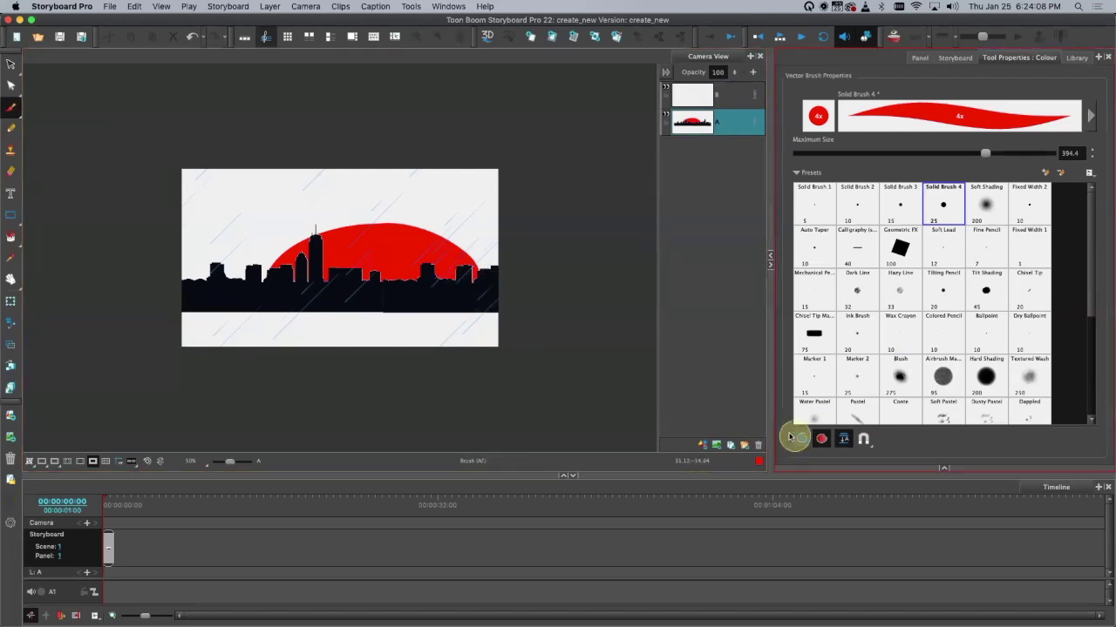
{"action": "left_click", "coordinate": [430, 299]}
{"action": "left_click_drag", "start_coordinate": [476, 294], "coordinate": [510, 297]}
{"action": "mouse_move", "coordinate": [415, 295]}
{"action": "left_mouse_down"}
{"action": "mouse_move", "coordinate": [390, 296]}
{"action": "mouse_move", "coordinate": [515, 299]}
{"action": "left_mouse_up"}
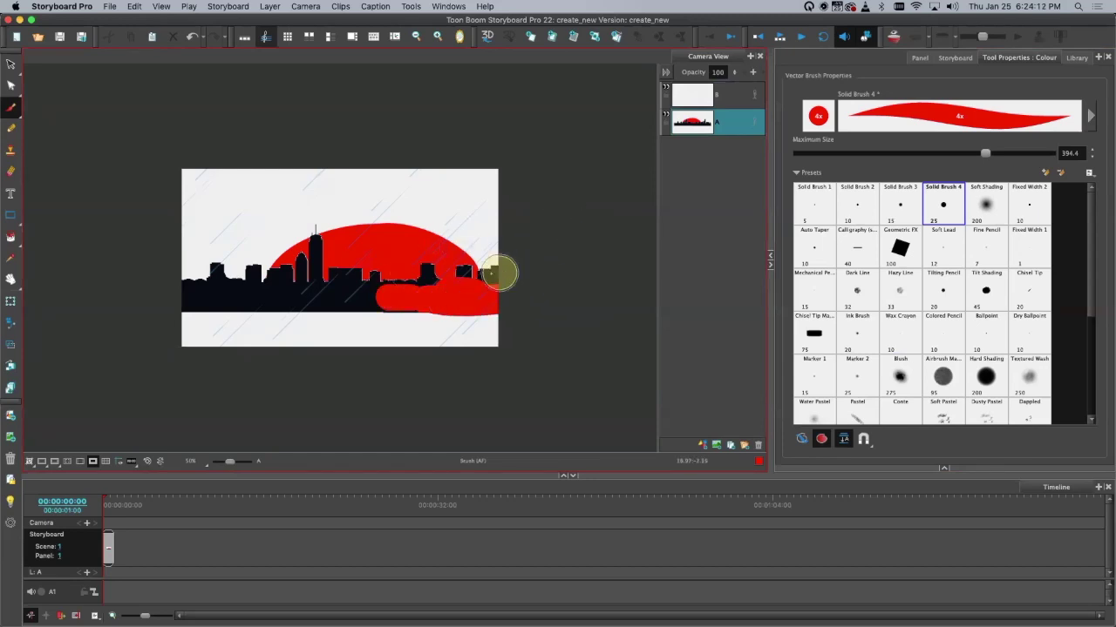
Step: Undo the red strokes painted over the skyline
{"action": "key", "text": "super+z"}
{"action": "key", "text": "super+z"}
{"action": "key", "text": "super+z"}
{"action": "key", "text": "super+z"}
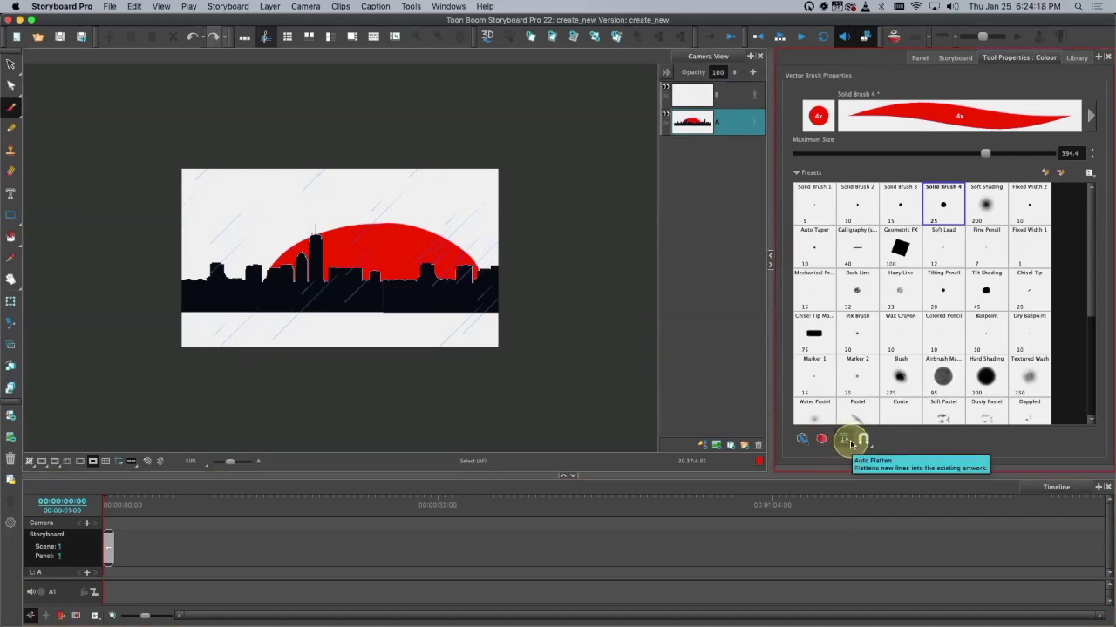
Step: Select all the skyline and sun artwork on layer A and flatten it
{"action": "left_click", "coordinate": [850, 440]}
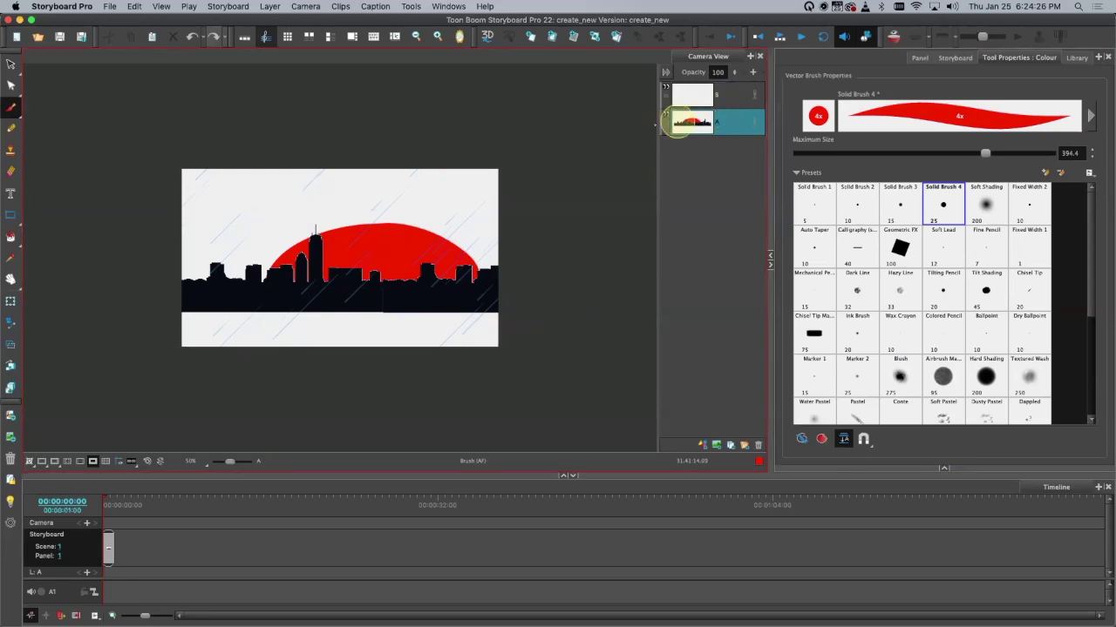
{"action": "key", "text": "alt+s"}
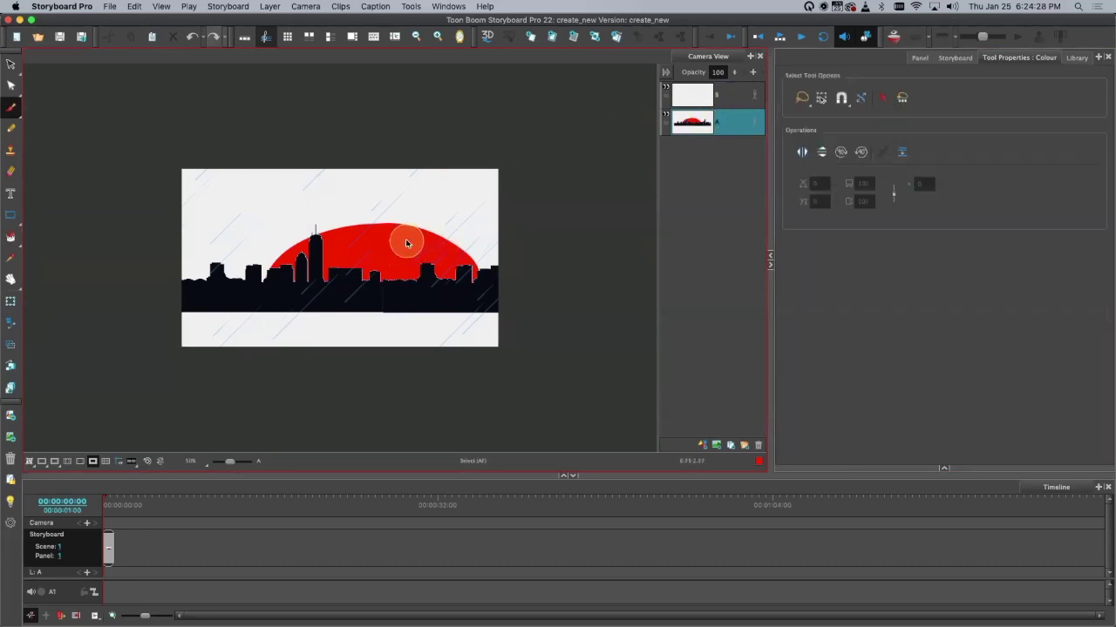
{"action": "left_click", "coordinate": [420, 229]}
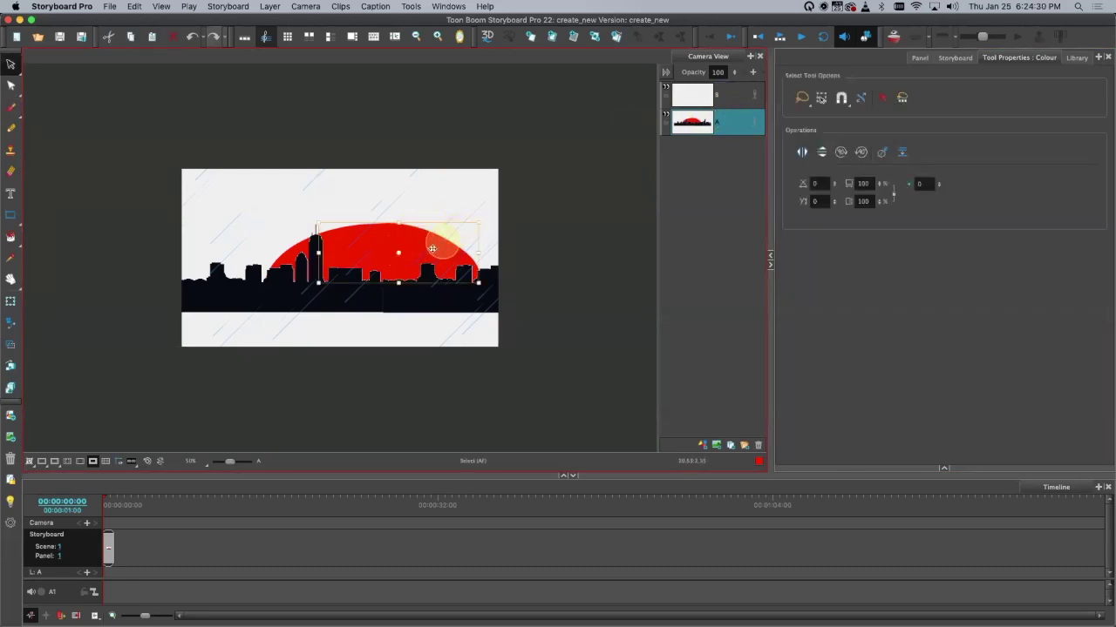
{"action": "left_click", "coordinate": [295, 255]}
{"action": "left_click", "coordinate": [319, 296]}
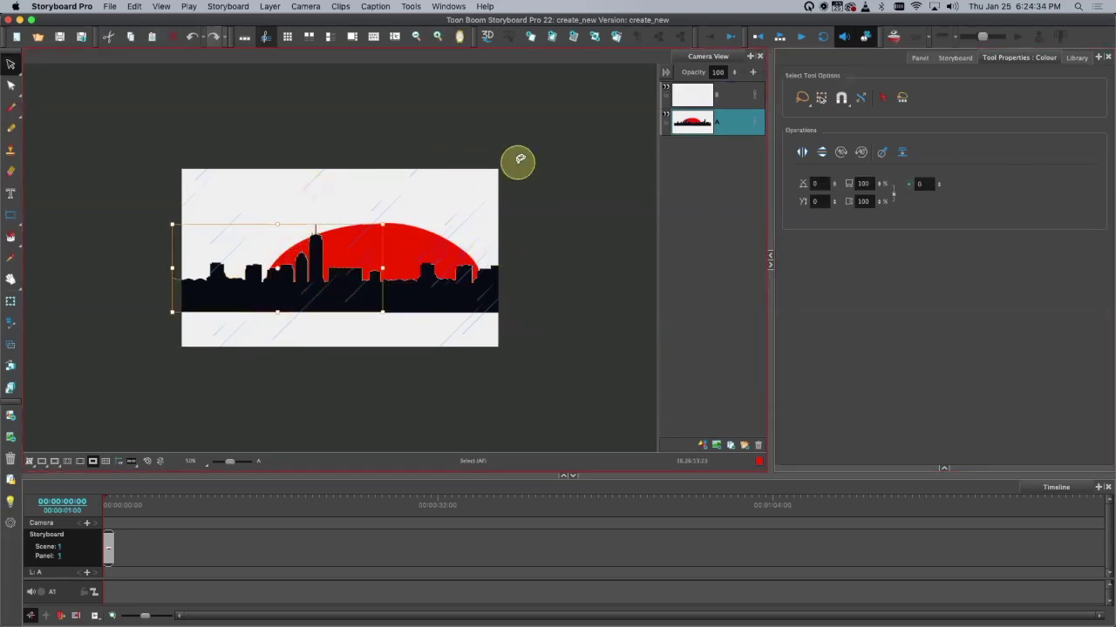
{"action": "mouse_move", "coordinate": [129, 197]}
{"action": "left_mouse_down"}
{"action": "mouse_move", "coordinate": [162, 261]}
{"action": "mouse_move", "coordinate": [660, 334]}
{"action": "mouse_move", "coordinate": [646, 240]}
{"action": "left_mouse_up"}
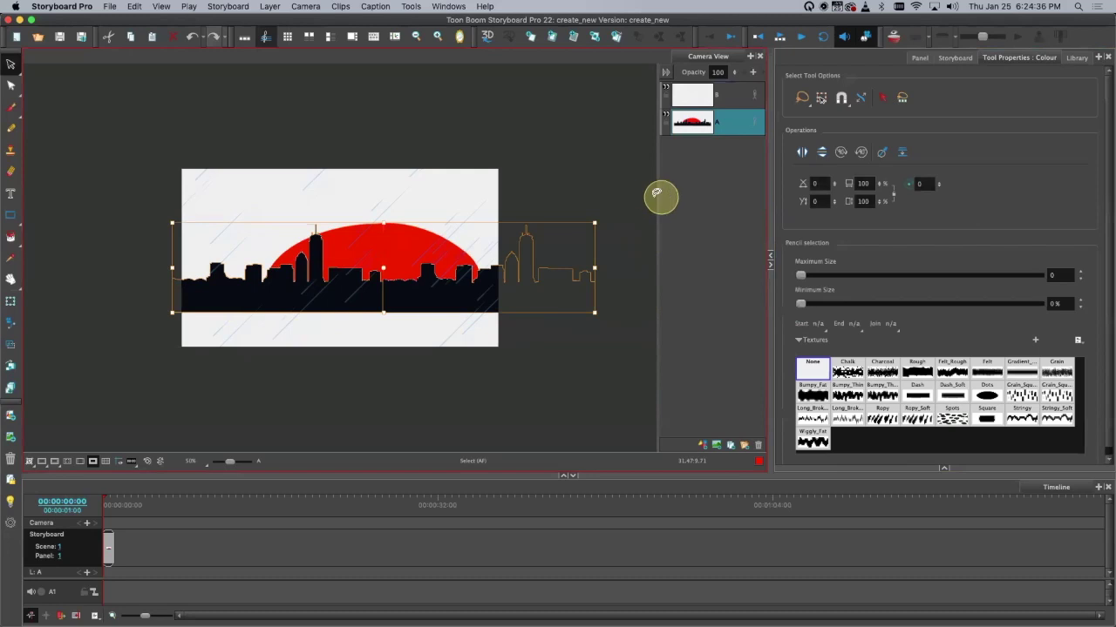
{"action": "left_click", "coordinate": [903, 152]}
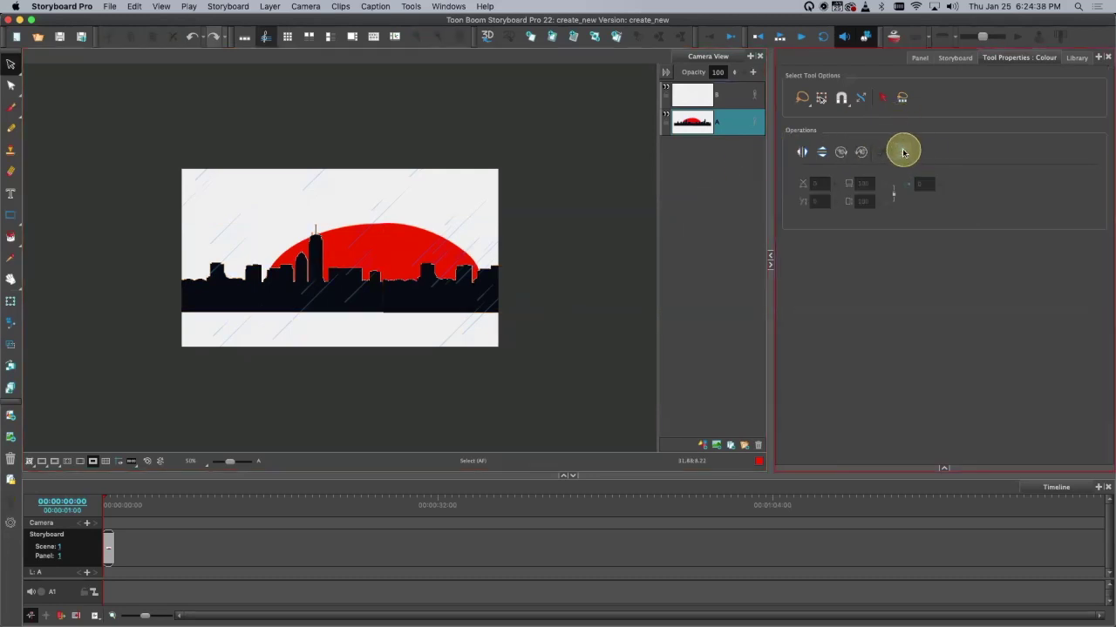
Step: Select parts of the flattened skyline and sun to check how the artwork is divided
{"action": "left_click", "coordinate": [430, 289]}
{"action": "left_click", "coordinate": [335, 299]}
{"action": "left_click", "coordinate": [365, 249]}
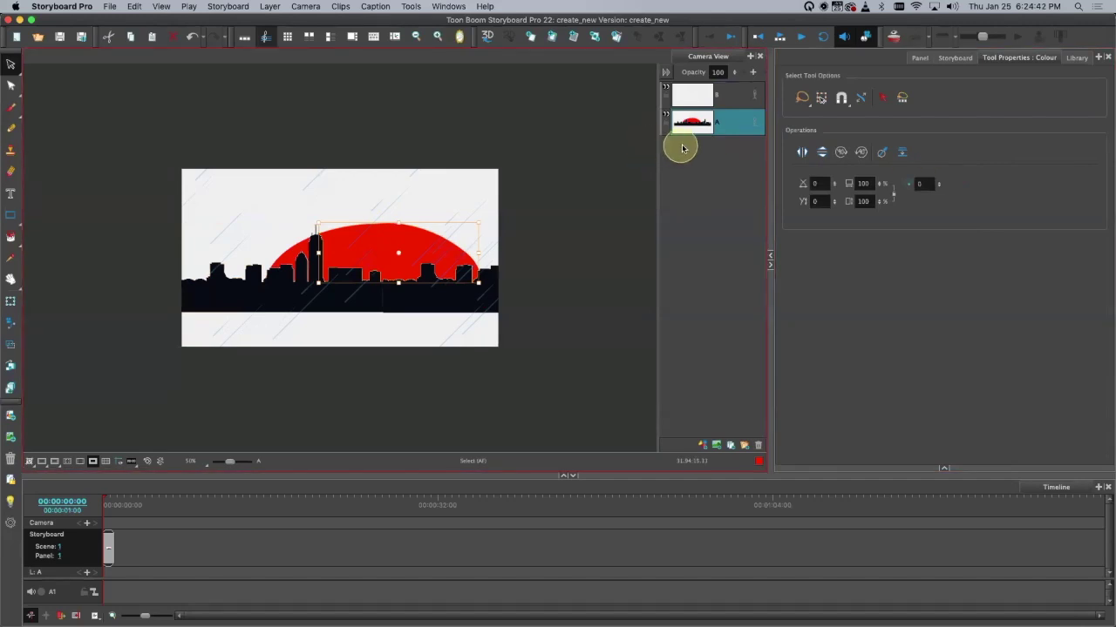
Step: Try a red brush stroke across the sky above the skyline, and undo it
{"action": "key", "text": "alt+b"}
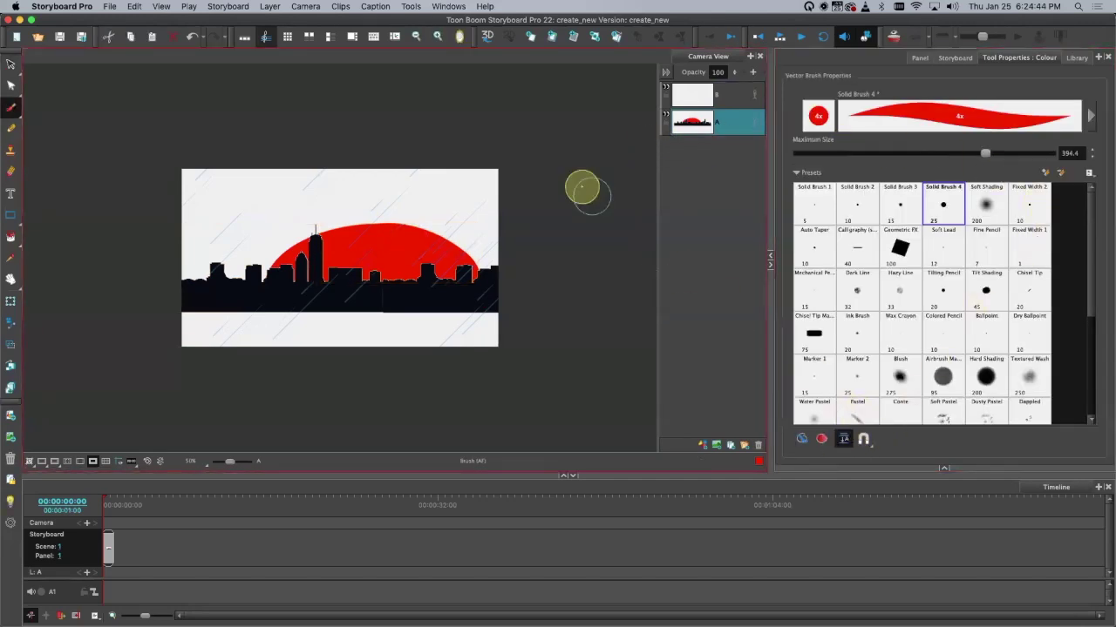
{"action": "left_click_drag", "start_coordinate": [453, 152], "coordinate": [156, 218]}
{"action": "key", "text": "super+z"}
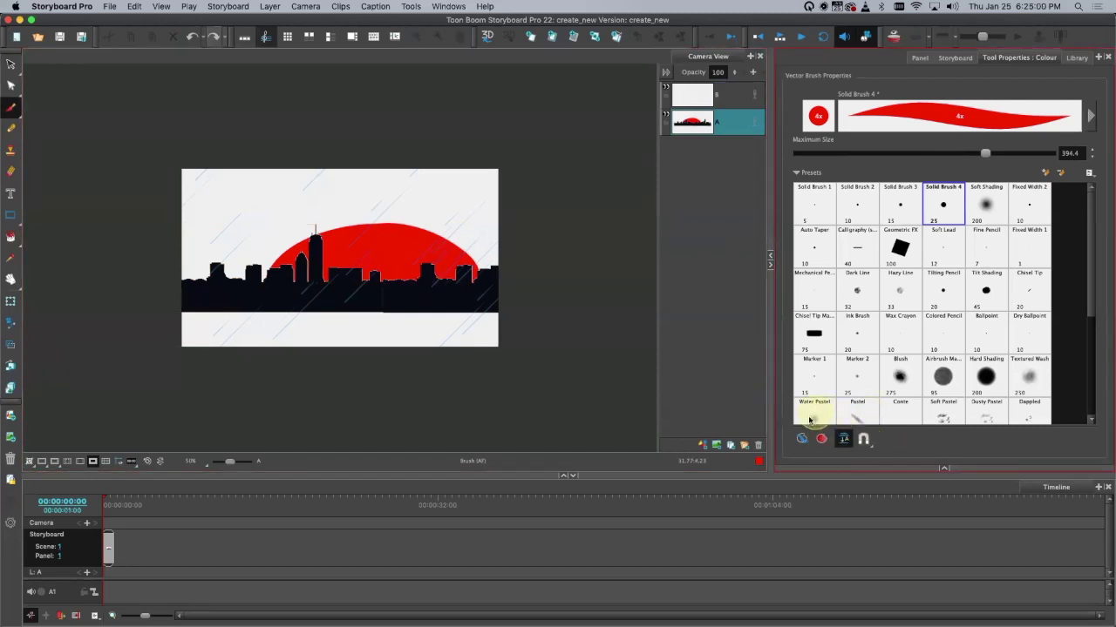
{"action": "left_click", "coordinate": [842, 441]}
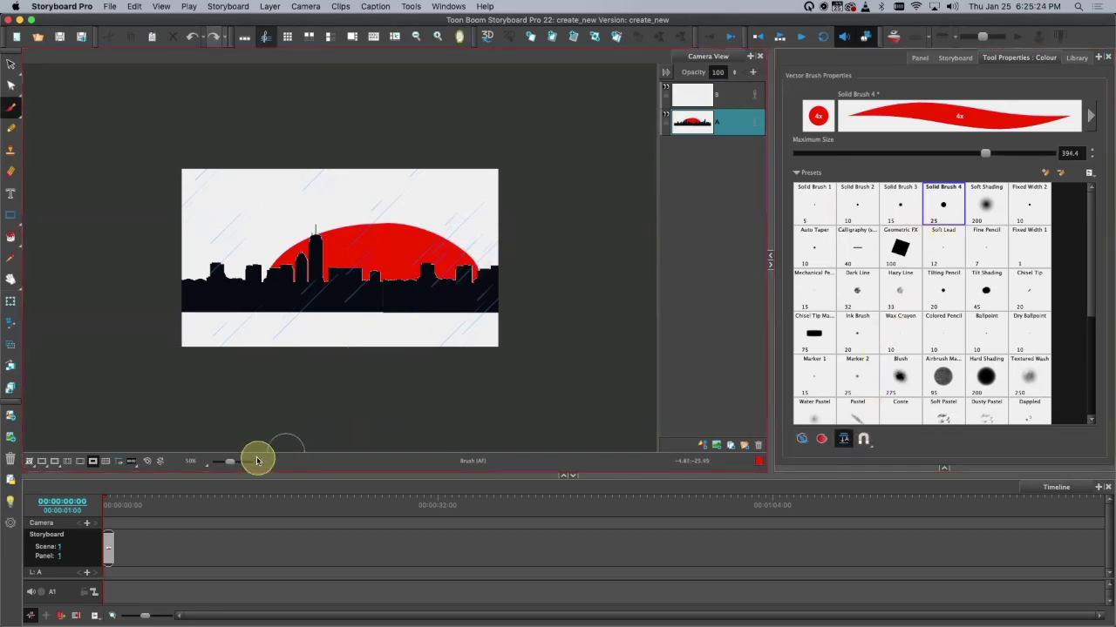
Step: Try erasing wide areas of the skyline and red sun on layer A with the Eraser tool
{"action": "left_click", "coordinate": [12, 196]}
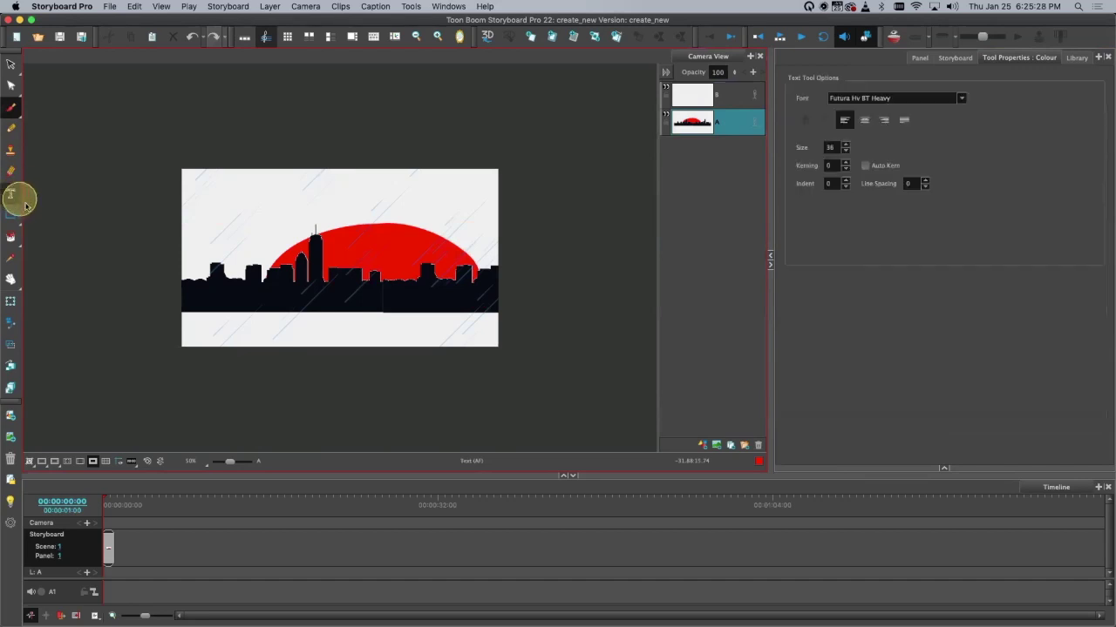
{"action": "left_click", "coordinate": [11, 171]}
{"action": "mouse_move", "coordinate": [249, 253]}
{"action": "left_mouse_down"}
{"action": "mouse_move", "coordinate": [262, 266]}
{"action": "mouse_move", "coordinate": [336, 271]}
{"action": "left_mouse_up"}
{"action": "mouse_move", "coordinate": [358, 223]}
{"action": "left_mouse_down"}
{"action": "mouse_move", "coordinate": [436, 311]}
{"action": "mouse_move", "coordinate": [475, 305]}
{"action": "left_mouse_up"}
Step: Inspect the eraser's detailed tip properties and undo the erasures on the skyline and sun
{"action": "left_click", "coordinate": [1091, 115]}
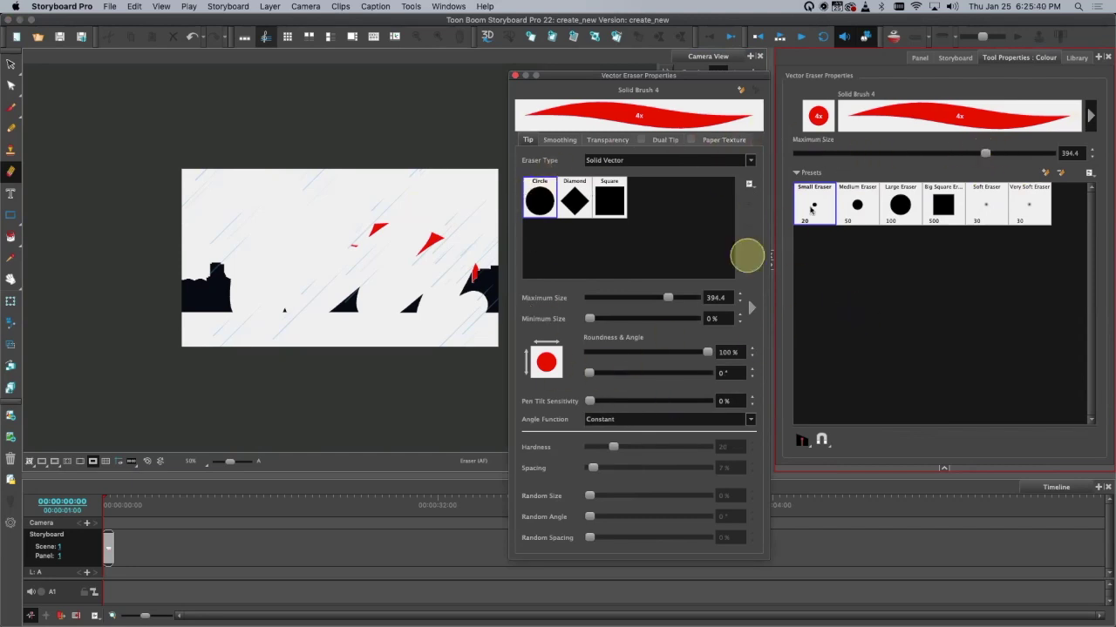
{"action": "left_click", "coordinate": [514, 75]}
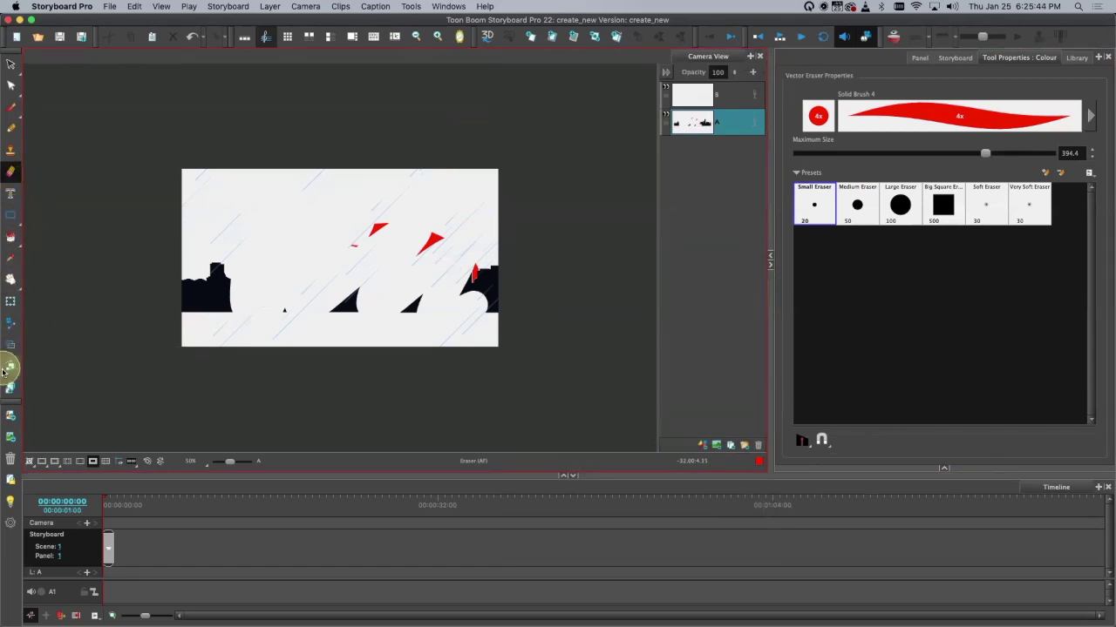
{"action": "key", "text": "super+z"}
{"action": "key", "text": "super+z"}
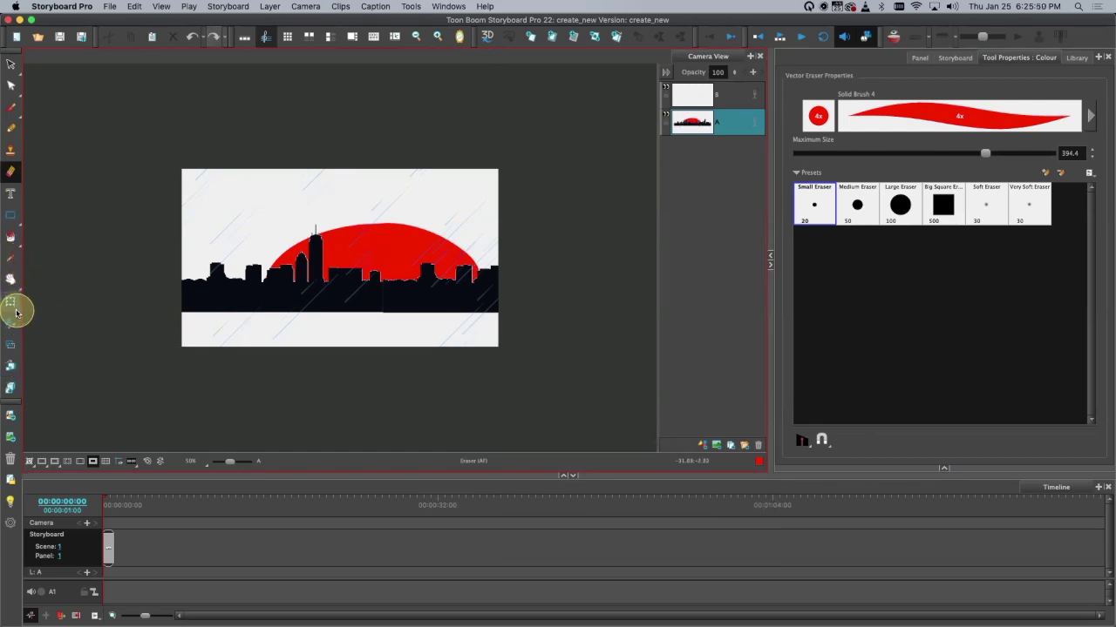
Step: Add a short line of red placeholder text in Futura Hv BT Heavy, size 36, in the sky above the sun
{"action": "left_click", "coordinate": [9, 194]}
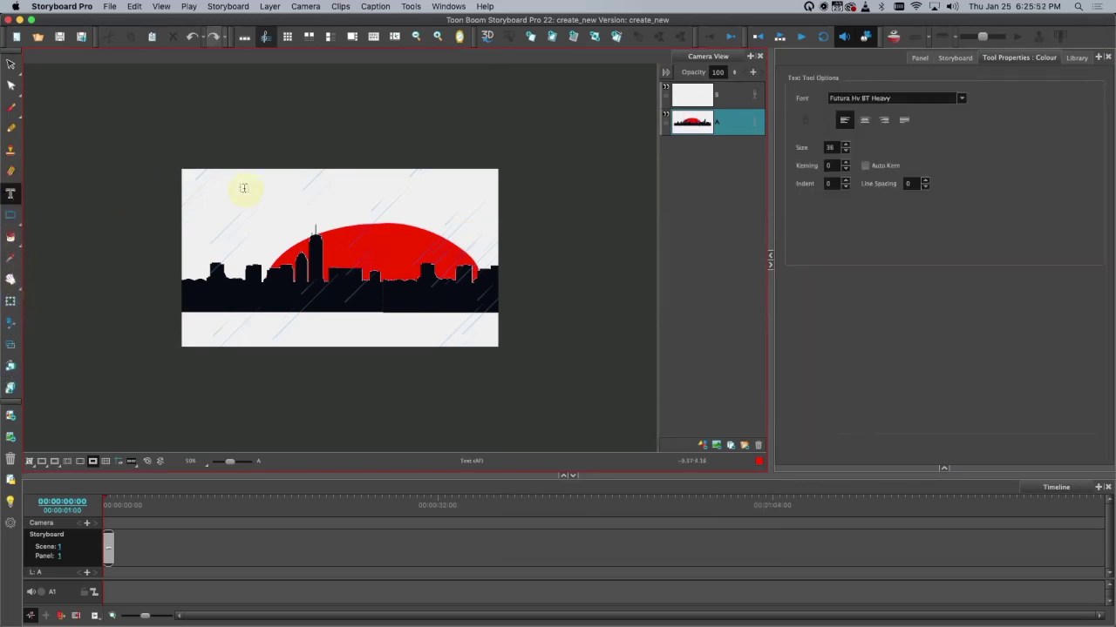
{"action": "left_click", "coordinate": [251, 199]}
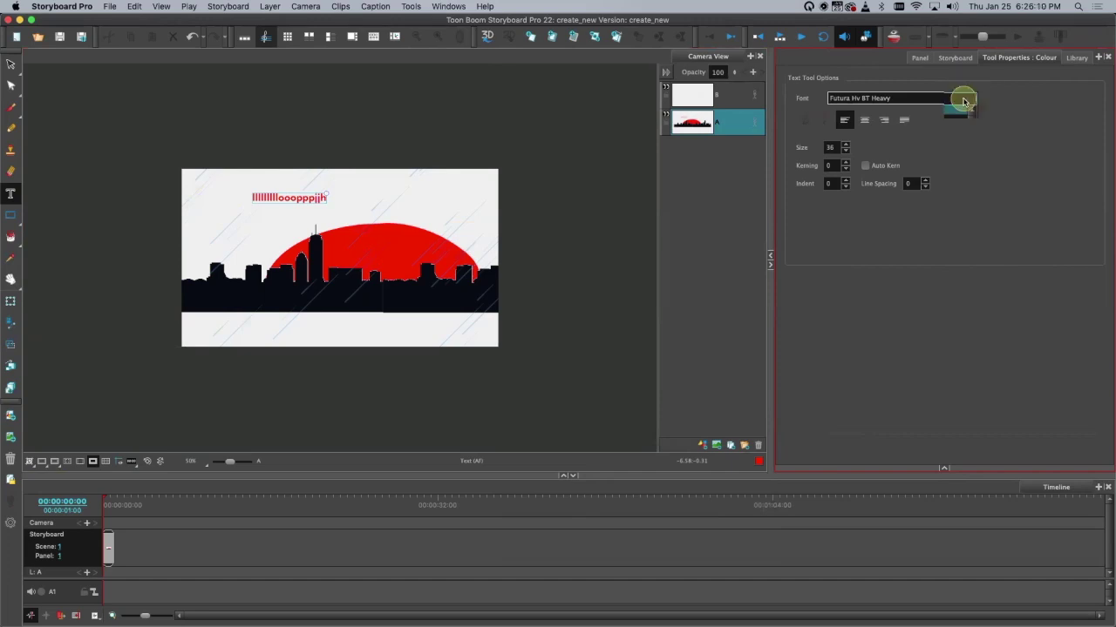
Step: Browse the available fonts for the text and examine the kerning and indent settings
{"action": "left_click", "coordinate": [964, 101]}
{"action": "mouse_move", "coordinate": [972, 117]}
{"action": "left_mouse_down"}
{"action": "mouse_move", "coordinate": [969, 229]}
{"action": "mouse_move", "coordinate": [958, 111]}
{"action": "left_mouse_up"}
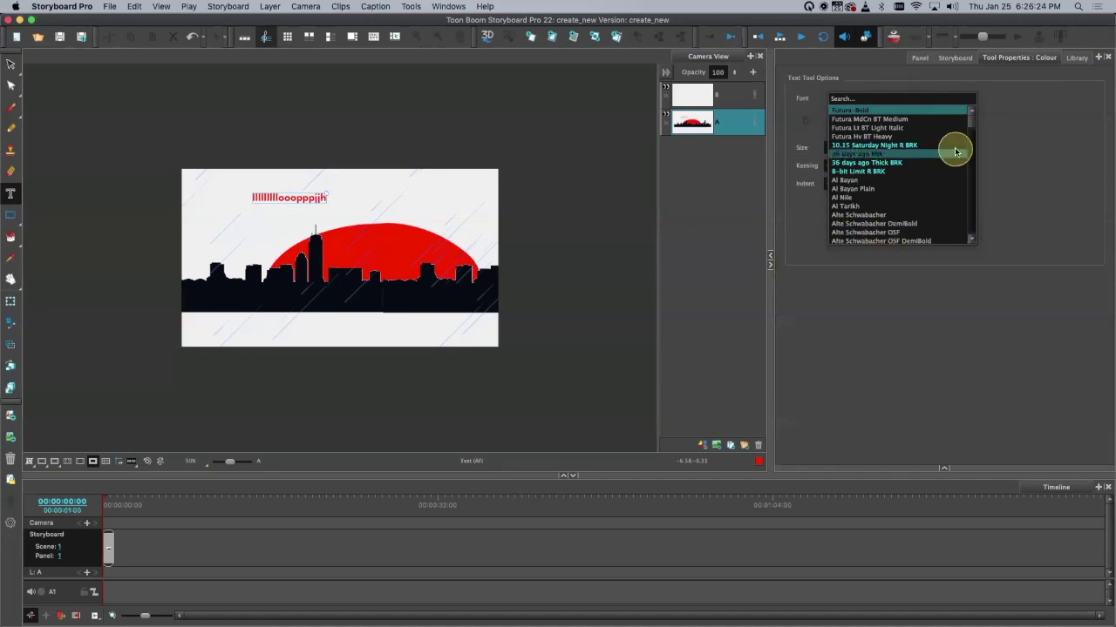
{"action": "left_click_drag", "start_coordinate": [974, 116], "coordinate": [974, 234]}
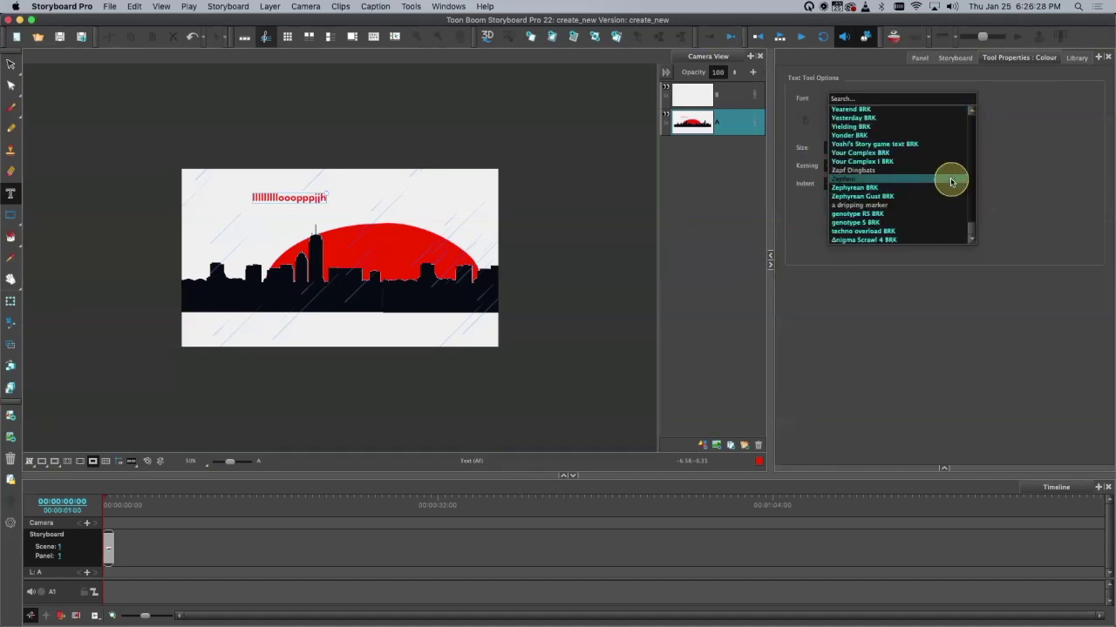
{"action": "left_click", "coordinate": [1035, 159]}
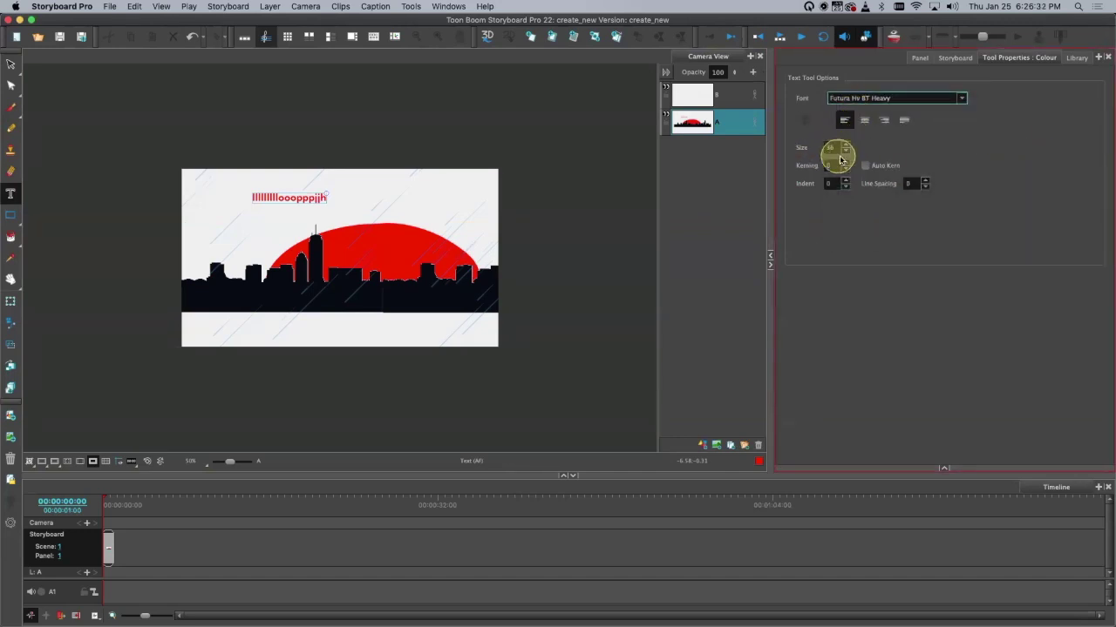
{"action": "left_click", "coordinate": [834, 165]}
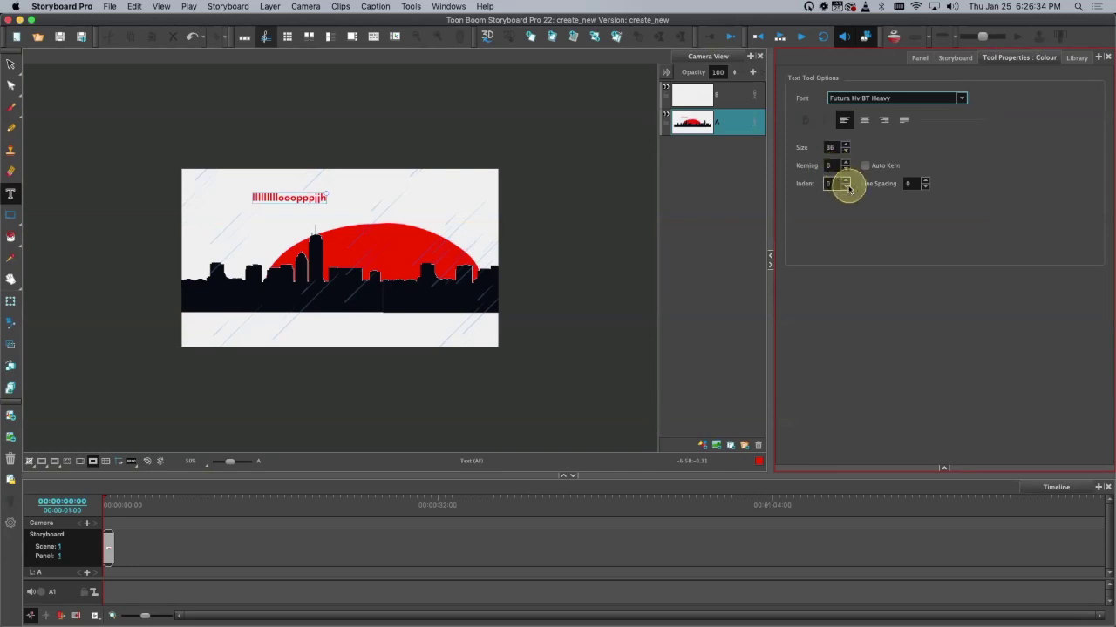
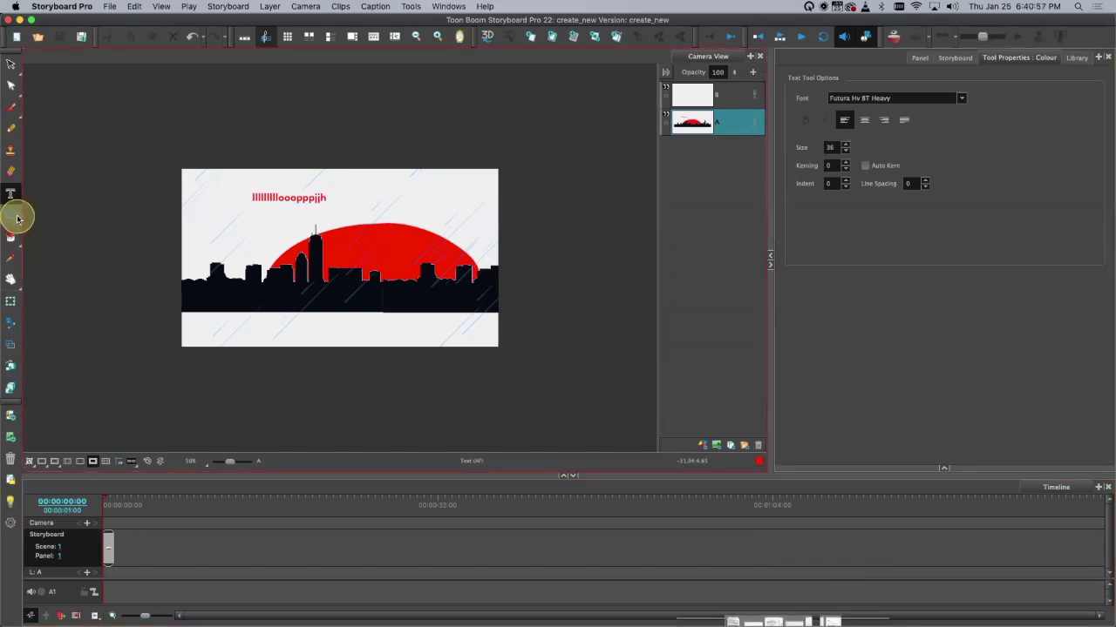
Step: Look through the available shape tools, then try a thick red Rectangle overlapping the sun's upper edge and undo it
{"action": "left_click", "coordinate": [12, 215]}
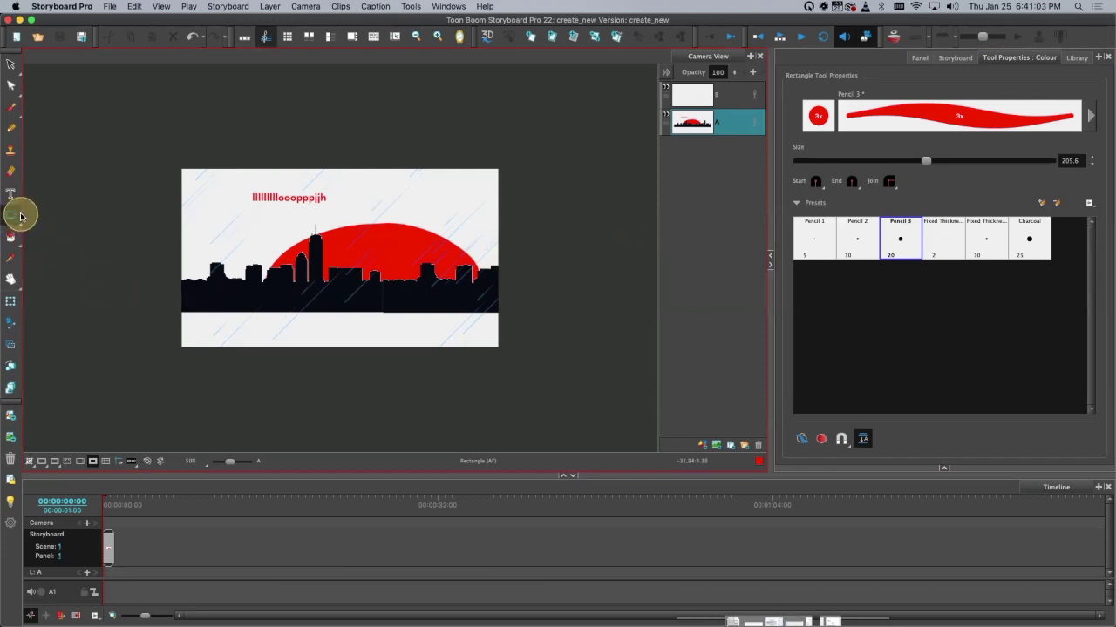
{"action": "left_click_drag", "start_coordinate": [16, 224], "coordinate": [54, 217]}
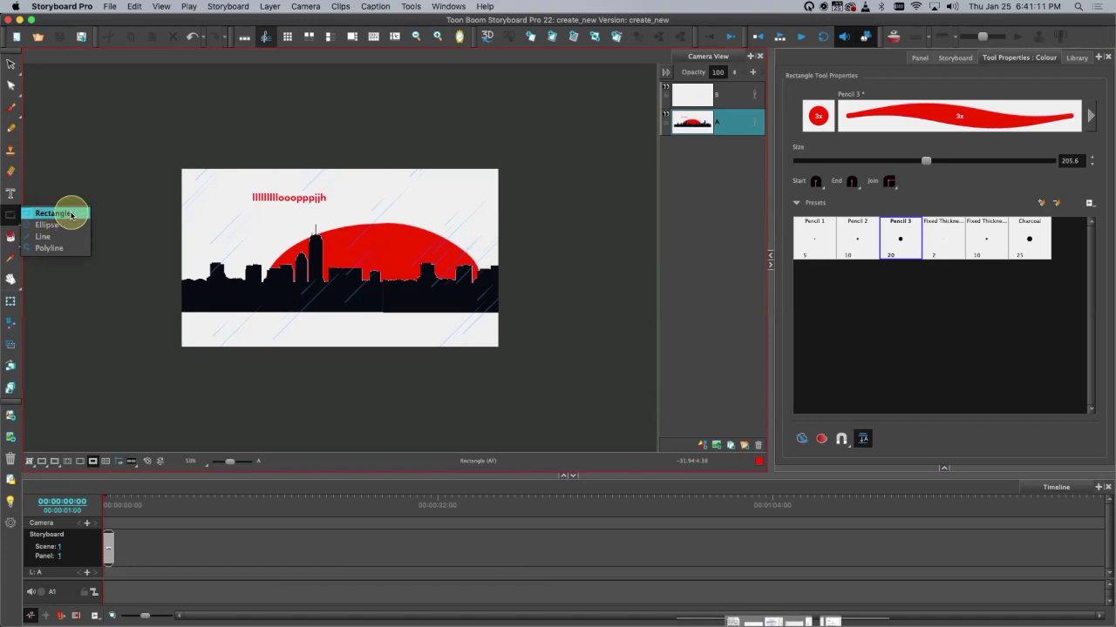
{"action": "left_click_drag", "start_coordinate": [71, 222], "coordinate": [64, 252]}
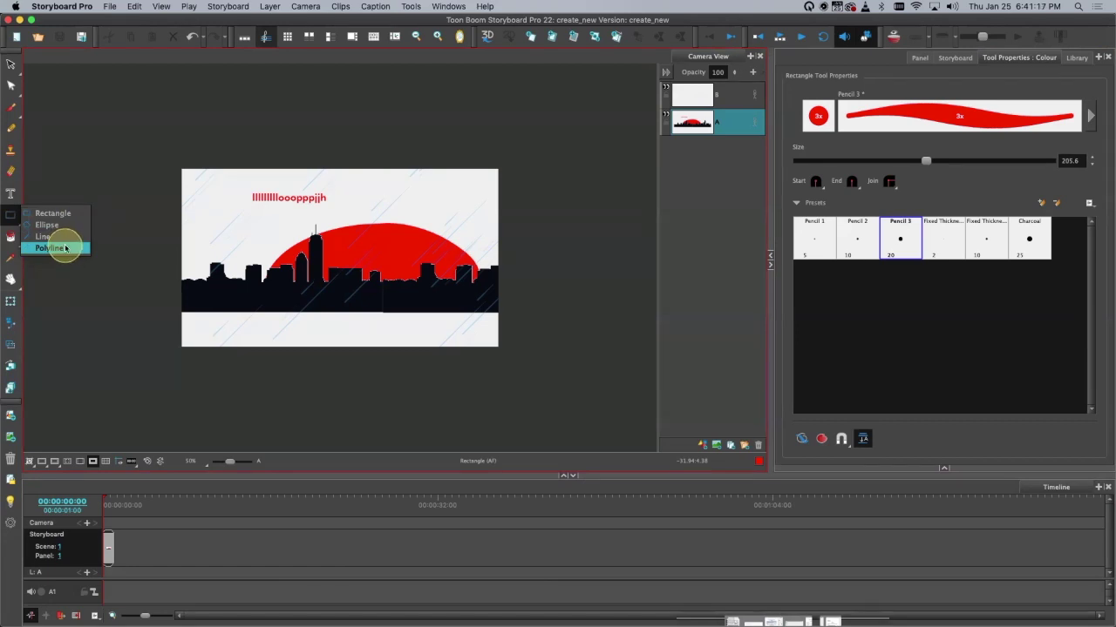
{"action": "left_click_drag", "start_coordinate": [65, 249], "coordinate": [68, 218]}
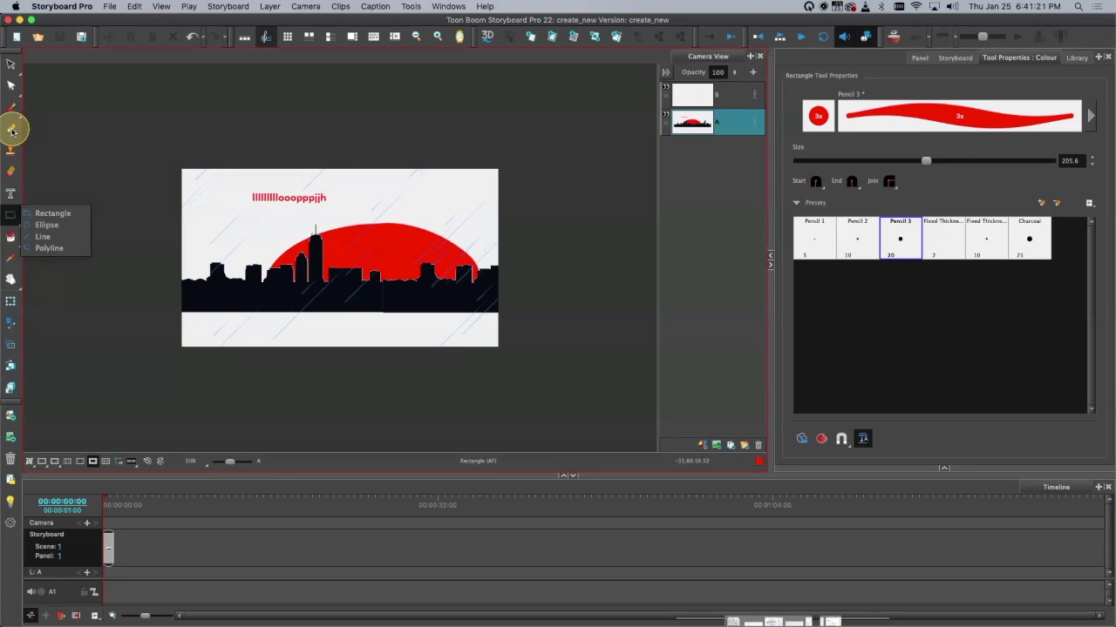
{"action": "left_click", "coordinate": [68, 213]}
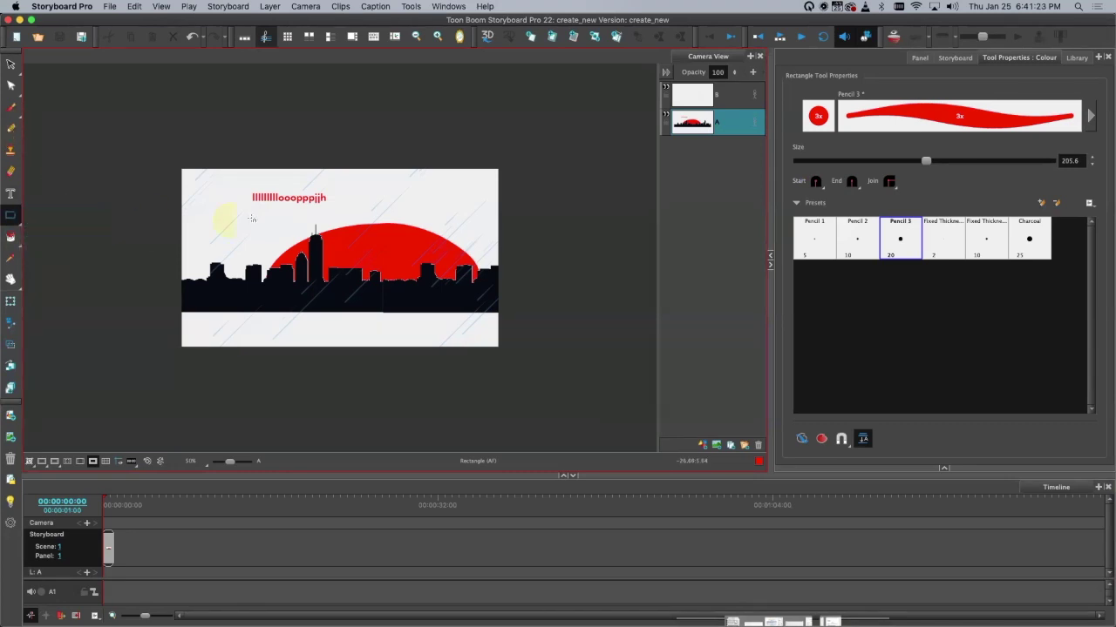
{"action": "left_click_drag", "start_coordinate": [360, 179], "coordinate": [467, 238]}
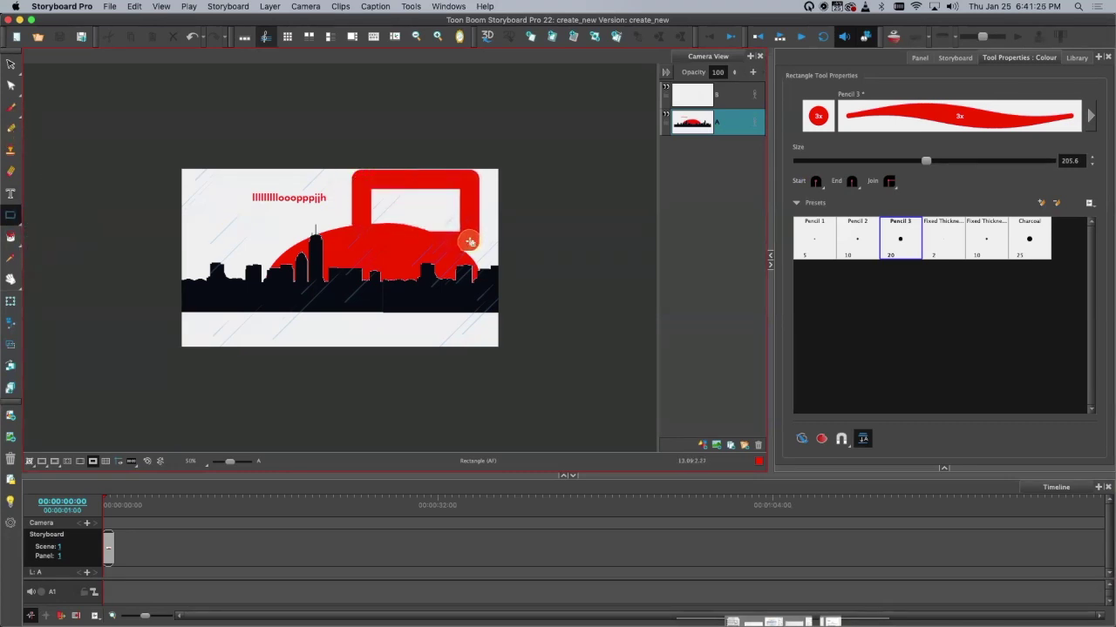
{"action": "key", "text": "super+z"}
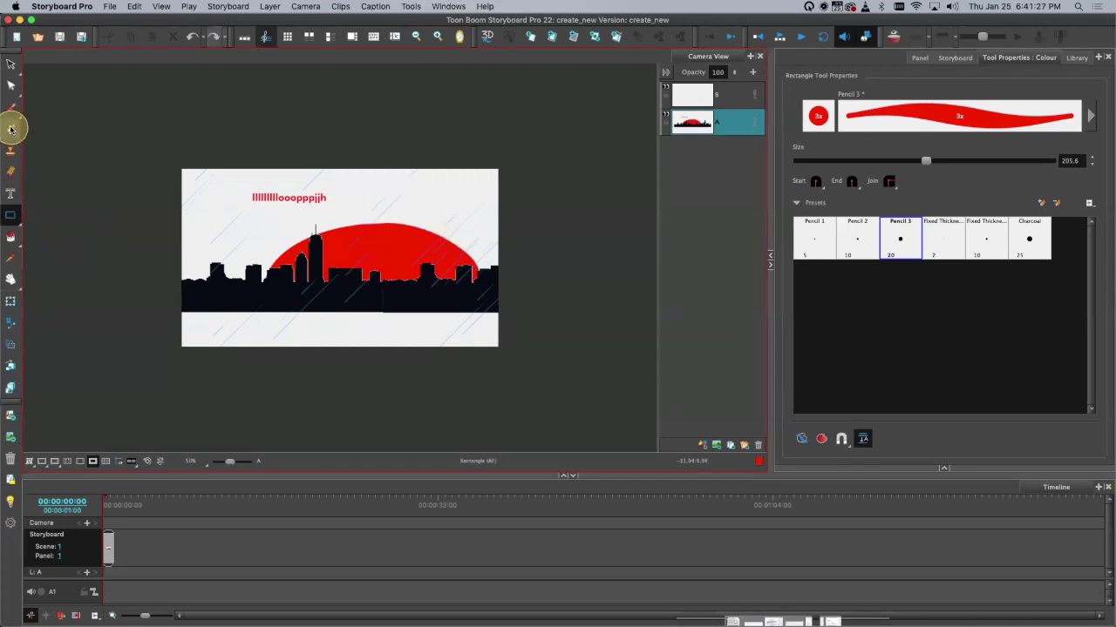
Step: Draw a thick red Pencil stroke across the white strip below the skyline, then reduce the pencil's maximum size to 46
{"action": "left_click", "coordinate": [11, 129]}
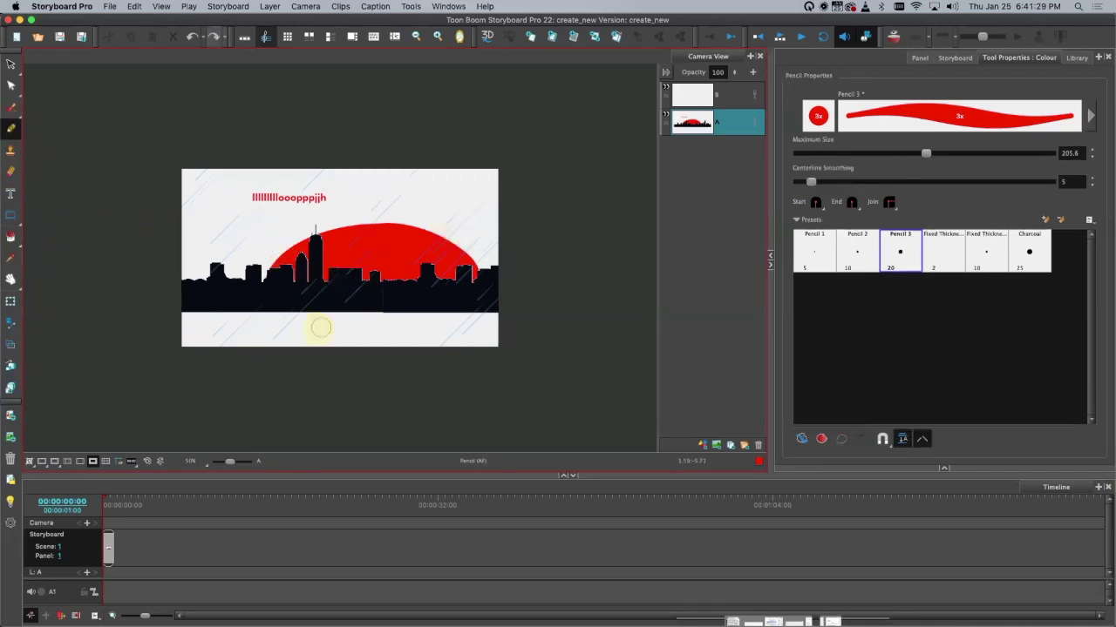
{"action": "left_click_drag", "start_coordinate": [254, 331], "coordinate": [481, 337]}
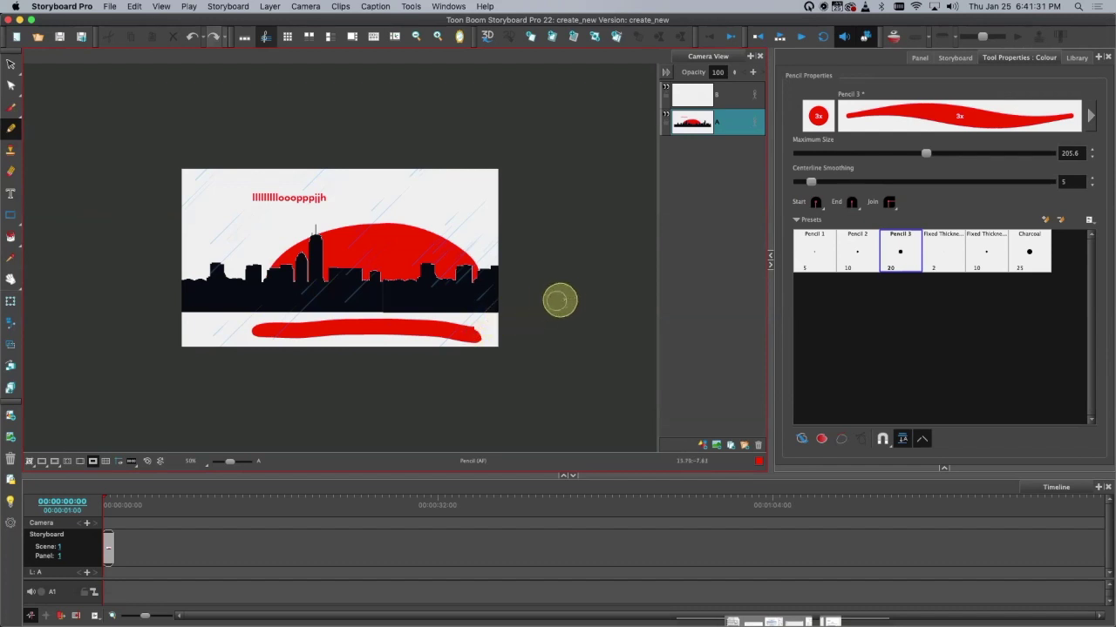
{"action": "key", "text": "super+z"}
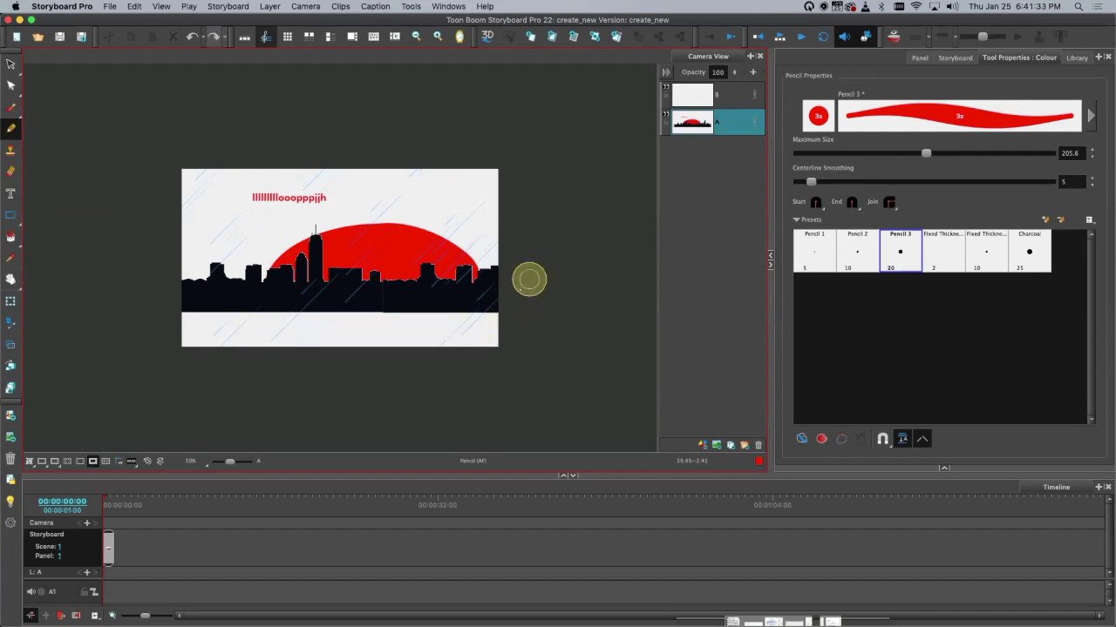
{"action": "left_click_drag", "start_coordinate": [223, 335], "coordinate": [476, 329]}
{"action": "left_click_drag", "start_coordinate": [923, 153], "coordinate": [826, 165]}
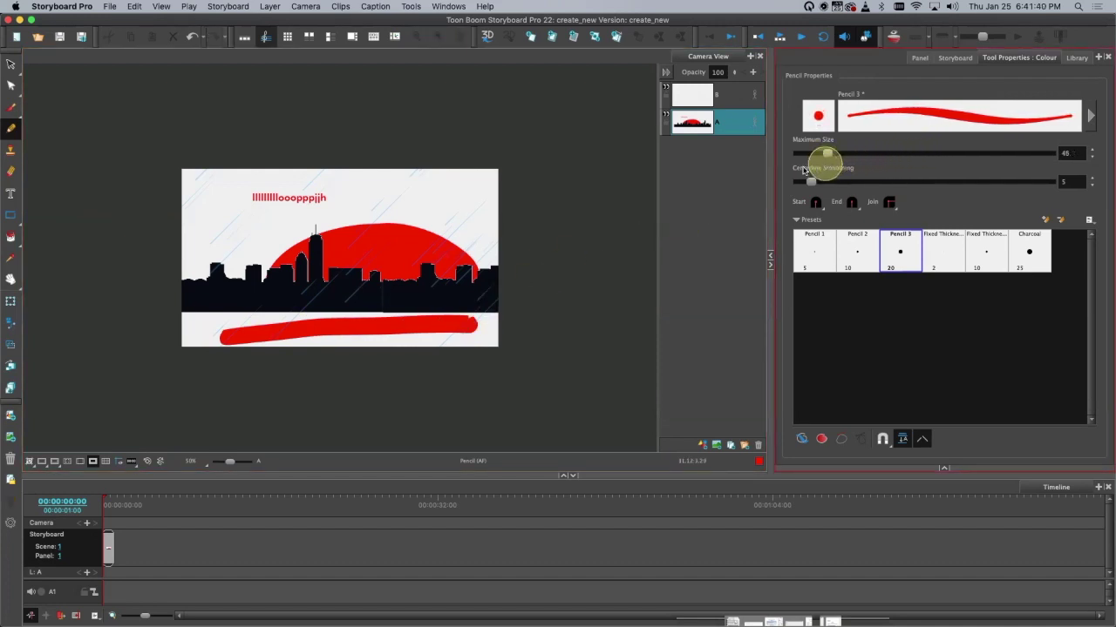
Step: Try drawing thinner red rectangles and a square around the sky text with the Rectangle tool, undoing each one
{"action": "left_click", "coordinate": [10, 215]}
{"action": "left_click_drag", "start_coordinate": [211, 206], "coordinate": [314, 247]}
{"action": "key", "text": "super+z"}
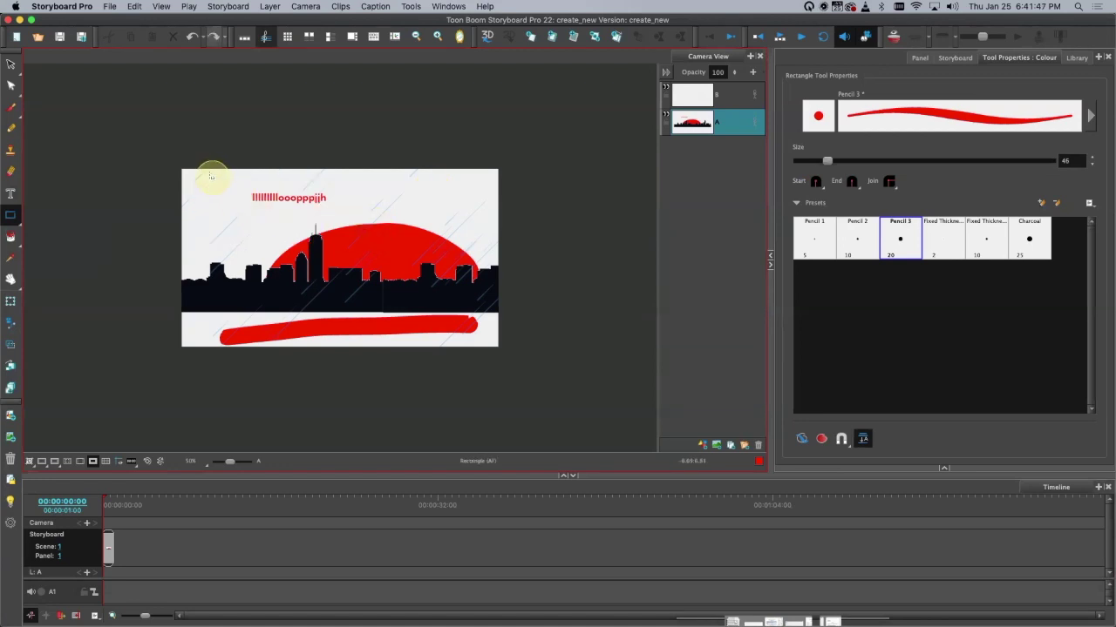
{"action": "left_click_drag", "start_coordinate": [216, 194], "coordinate": [292, 254]}
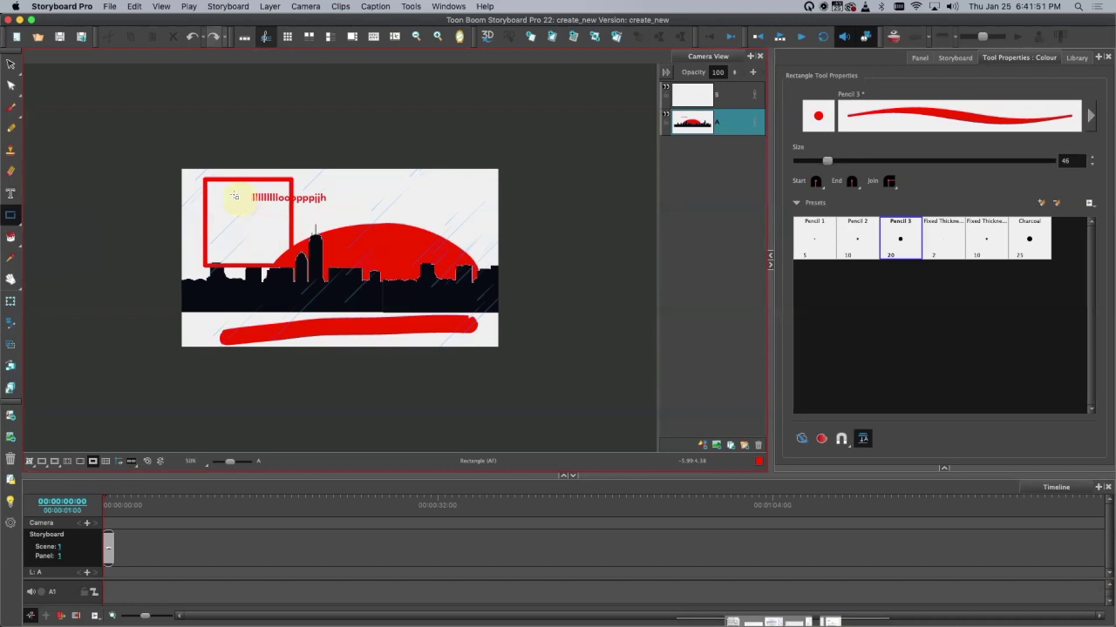
{"action": "key", "text": "super+z"}
{"action": "left_click_drag", "start_coordinate": [199, 181], "coordinate": [303, 234]}
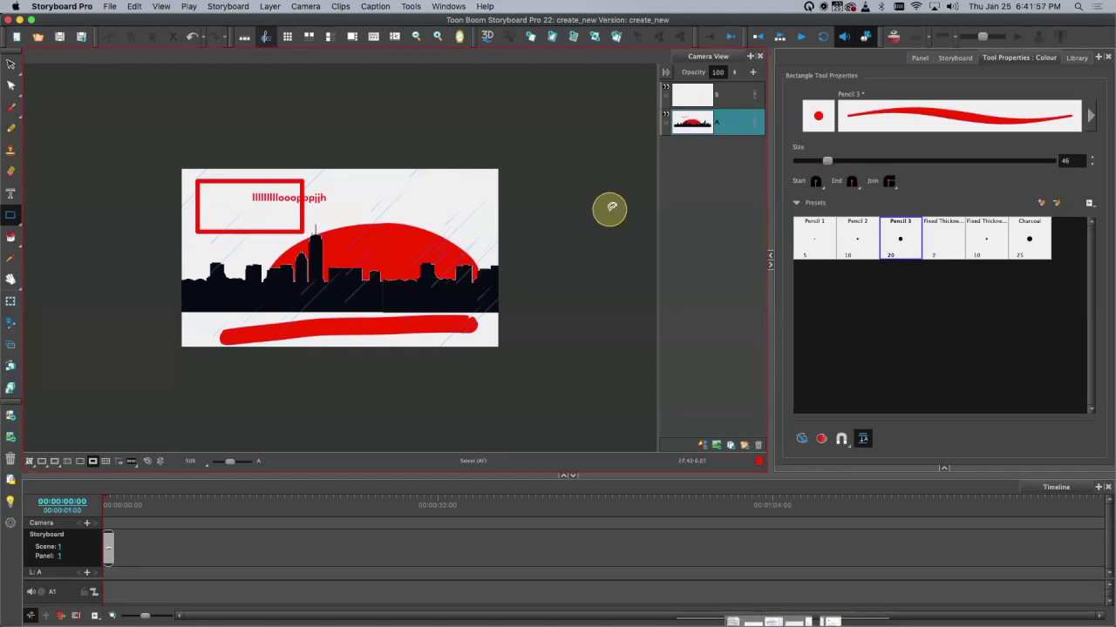
{"action": "key", "text": "super+z"}
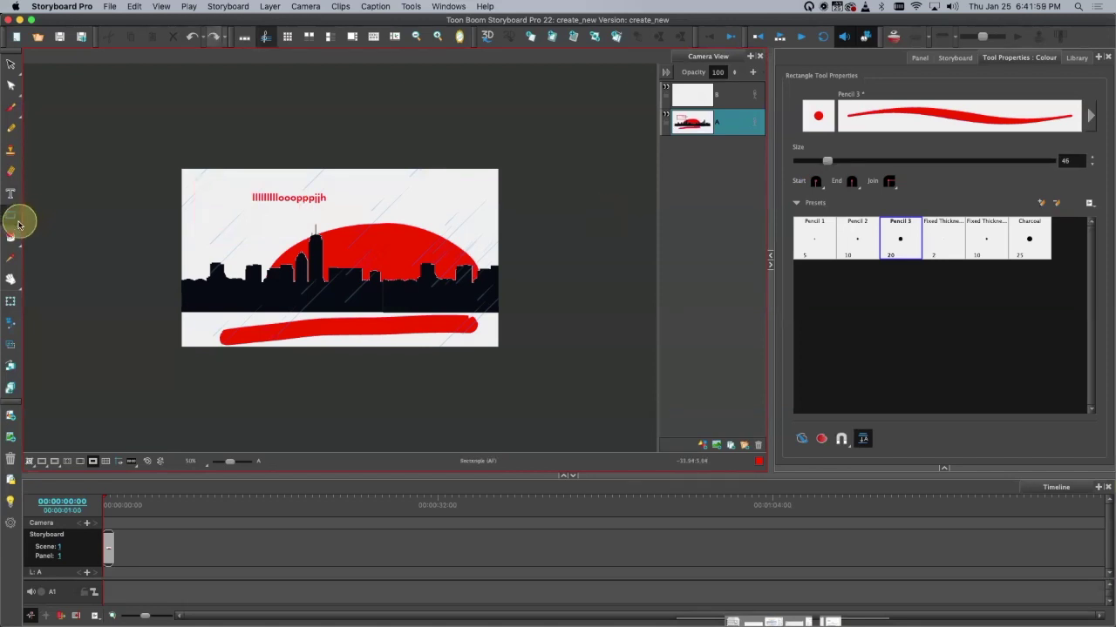
Step: Try drawing two small red shapes with the Ellipse tool in the sky beside the text, undoing each one
{"action": "left_click", "coordinate": [14, 219]}
{"action": "left_click", "coordinate": [47, 225]}
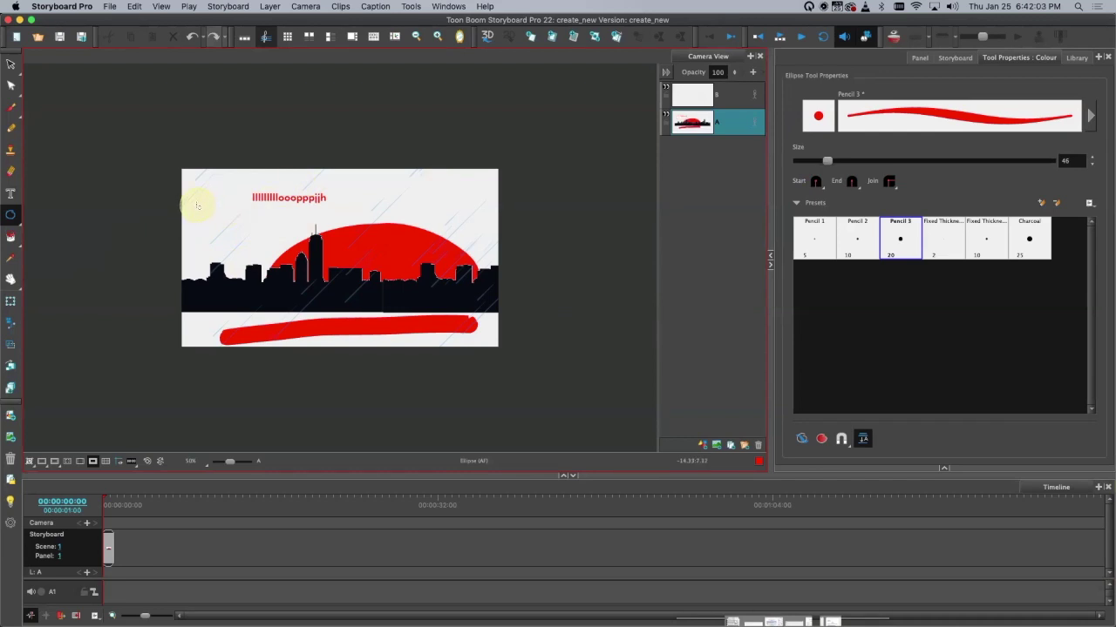
{"action": "left_click_drag", "start_coordinate": [206, 215], "coordinate": [250, 253]}
{"action": "key", "text": "super+z"}
{"action": "left_click_drag", "start_coordinate": [205, 209], "coordinate": [242, 254]}
{"action": "key", "text": "super+z"}
Step: Try a horizontal and a slanted red stroke with the Line tool in the sky, undo both, and view the Polyline option
{"action": "left_click_drag", "start_coordinate": [13, 215], "coordinate": [73, 233]}
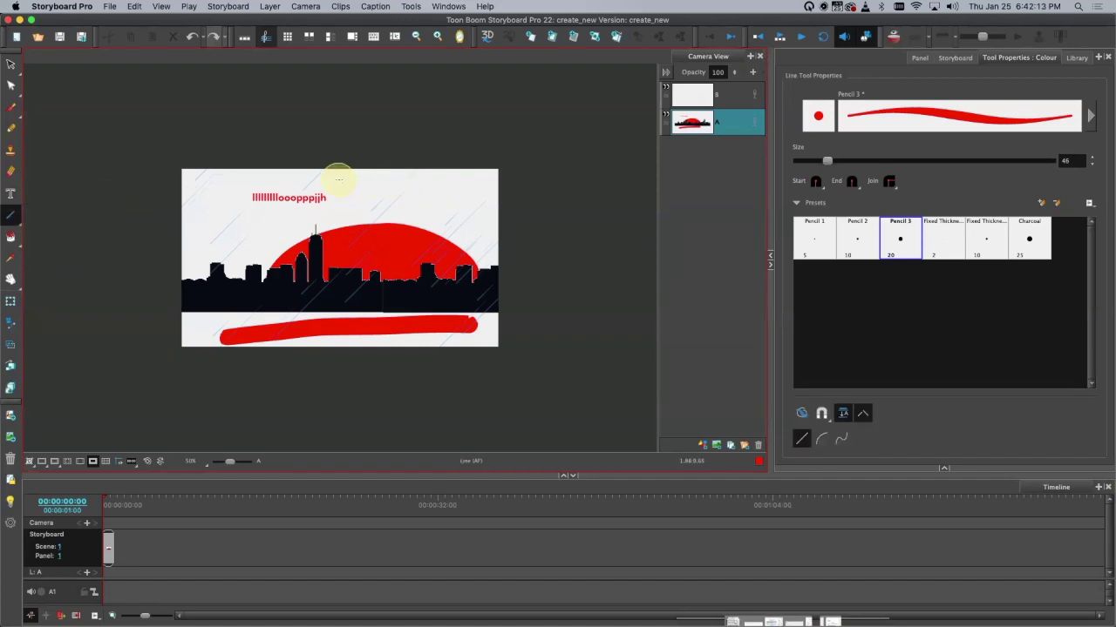
{"action": "left_click_drag", "start_coordinate": [358, 186], "coordinate": [447, 186]}
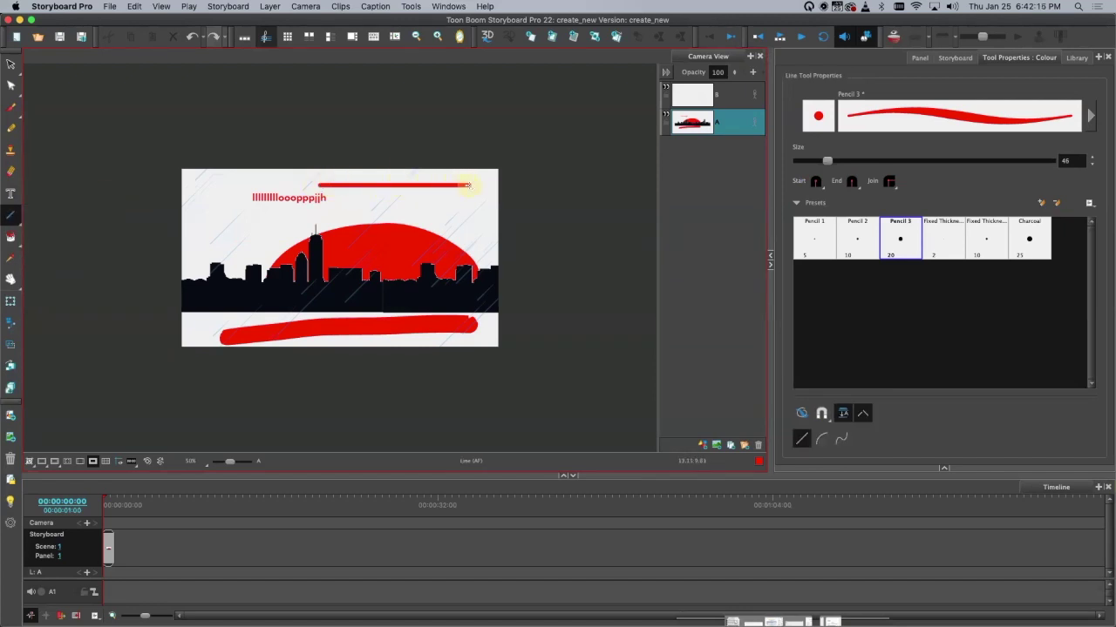
{"action": "key", "text": "super+z"}
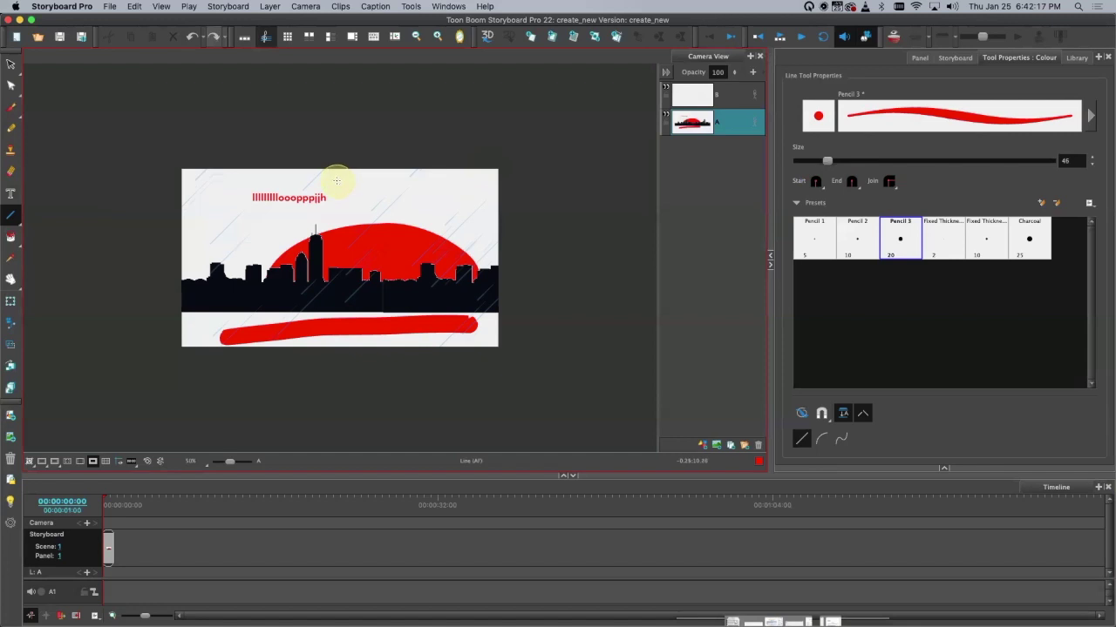
{"action": "mouse_move", "coordinate": [357, 189]}
{"action": "left_mouse_down"}
{"action": "mouse_move", "coordinate": [389, 212]}
{"action": "mouse_move", "coordinate": [440, 182]}
{"action": "mouse_move", "coordinate": [428, 206]}
{"action": "mouse_move", "coordinate": [350, 260]}
{"action": "mouse_move", "coordinate": [227, 242]}
{"action": "mouse_move", "coordinate": [427, 209]}
{"action": "mouse_move", "coordinate": [292, 253]}
{"action": "mouse_move", "coordinate": [220, 229]}
{"action": "mouse_move", "coordinate": [312, 209]}
{"action": "mouse_move", "coordinate": [440, 206]}
{"action": "mouse_move", "coordinate": [306, 257]}
{"action": "mouse_move", "coordinate": [229, 207]}
{"action": "mouse_move", "coordinate": [182, 273]}
{"action": "mouse_move", "coordinate": [204, 299]}
{"action": "mouse_move", "coordinate": [231, 230]}
{"action": "mouse_move", "coordinate": [215, 279]}
{"action": "mouse_move", "coordinate": [391, 265]}
{"action": "mouse_move", "coordinate": [427, 202]}
{"action": "left_mouse_up"}
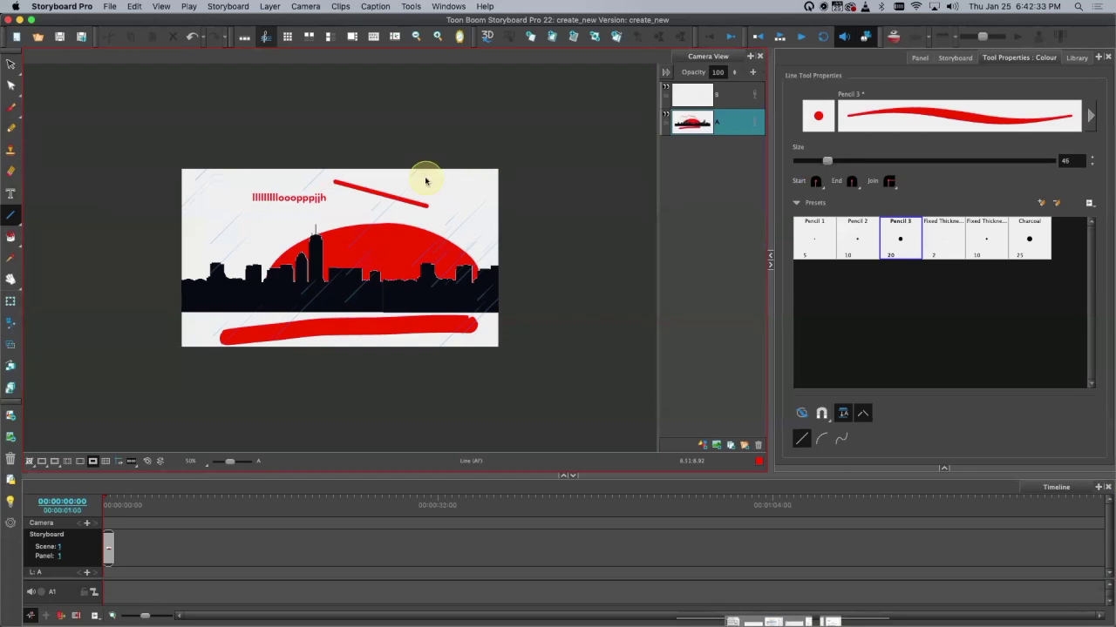
{"action": "key", "text": "super+z"}
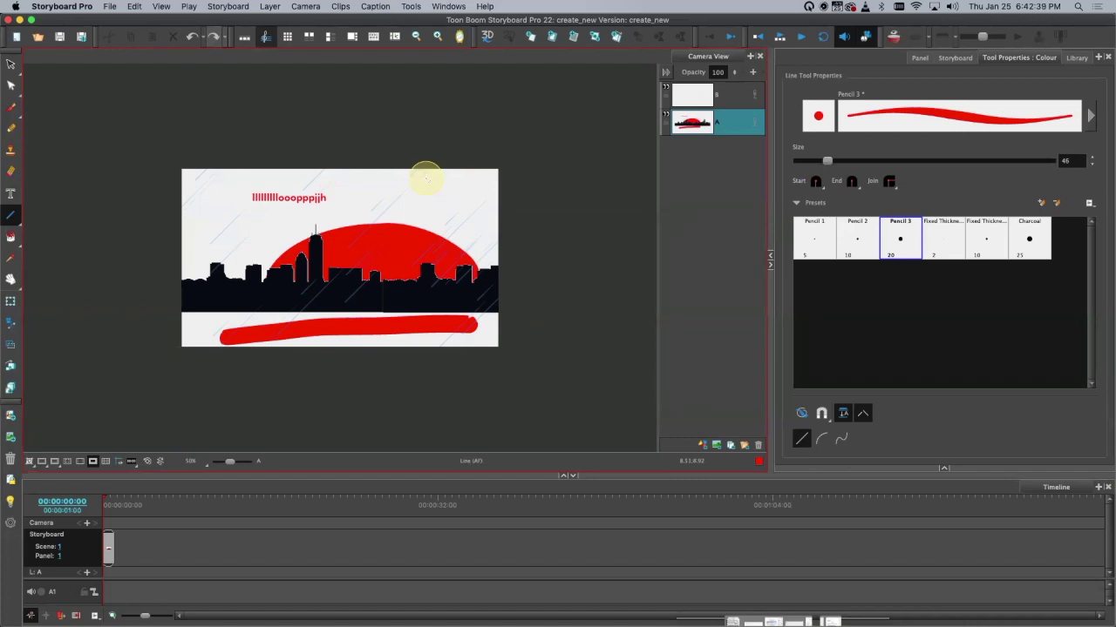
{"action": "left_click", "coordinate": [11, 216]}
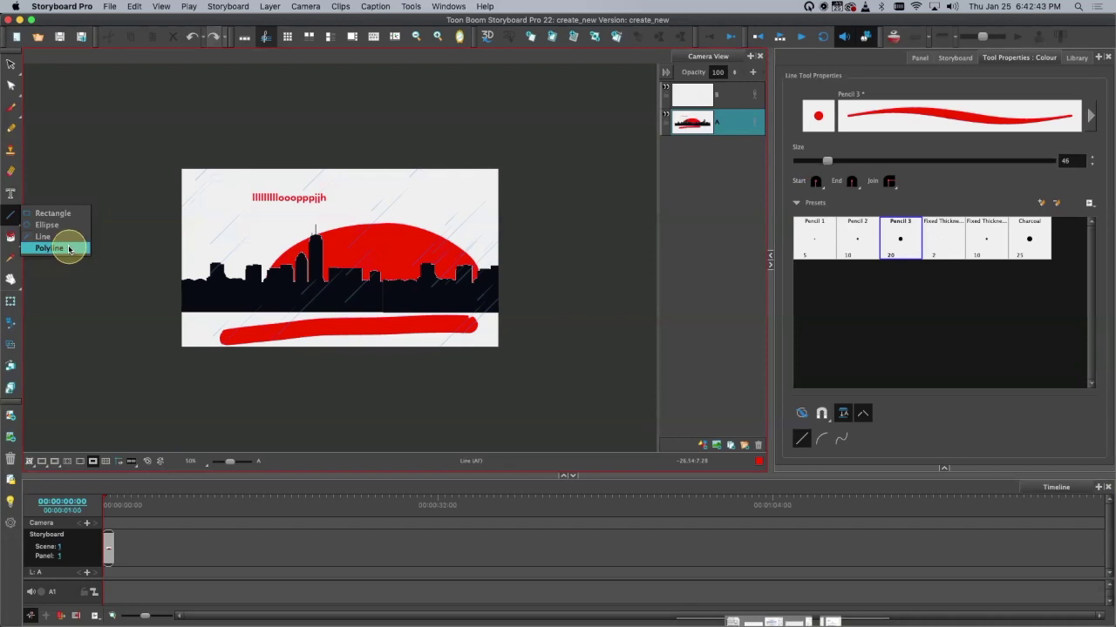
{"action": "left_click", "coordinate": [11, 213]}
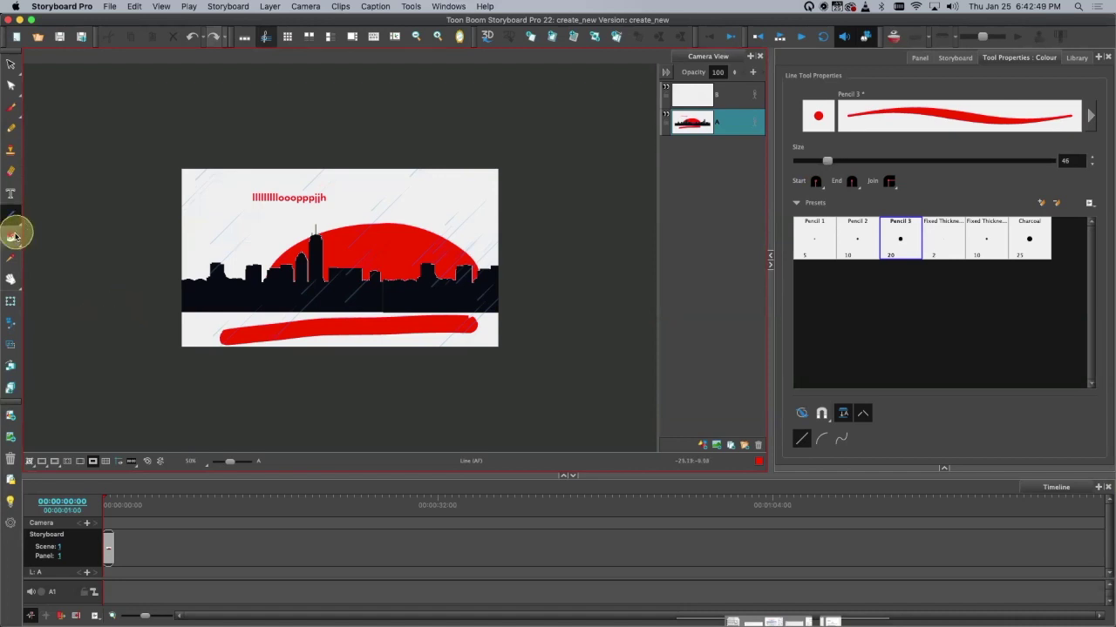
Step: Set the Solid Brush 4 maximum size to 56 and draw a closed red circle outline in the sky above the sun
{"action": "left_click", "coordinate": [11, 107]}
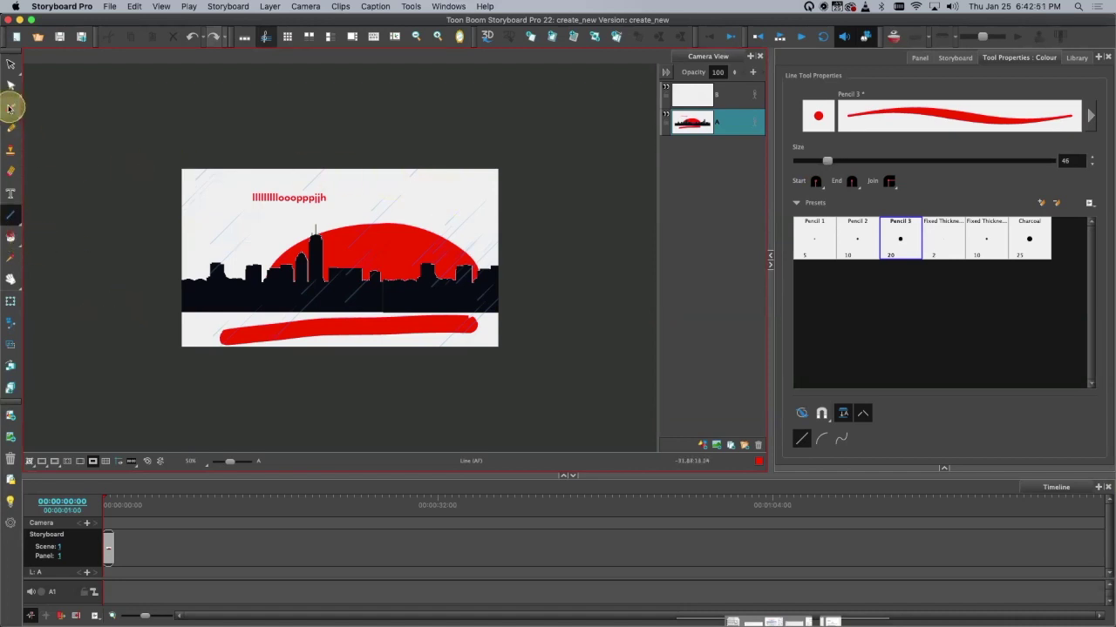
{"action": "left_click_drag", "start_coordinate": [211, 192], "coordinate": [216, 190]}
{"action": "key", "text": "super+z"}
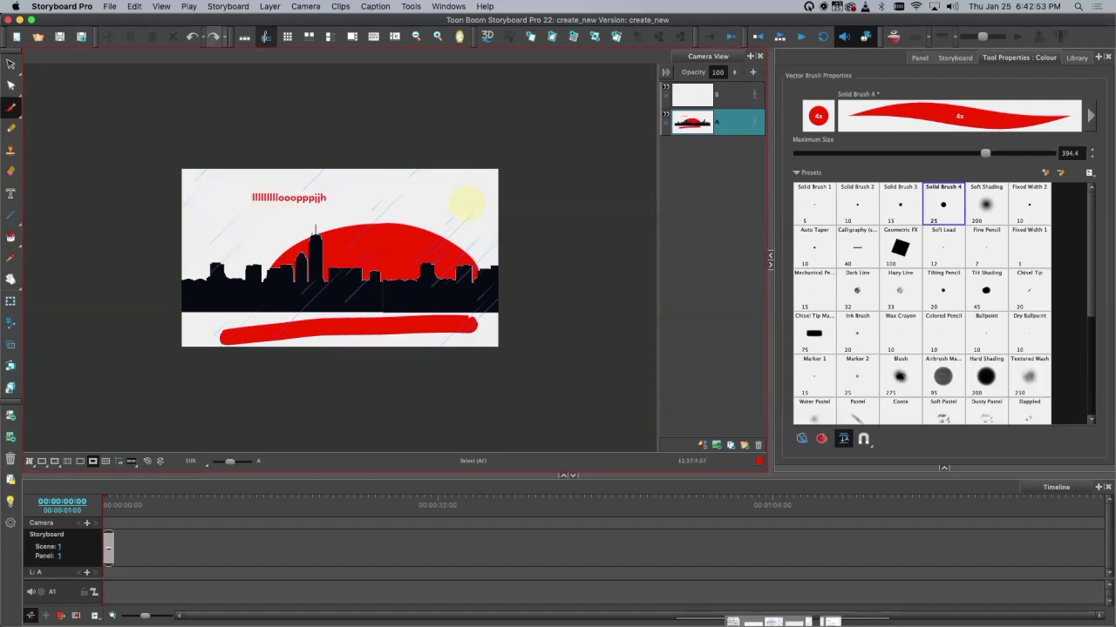
{"action": "left_click", "coordinate": [834, 152]}
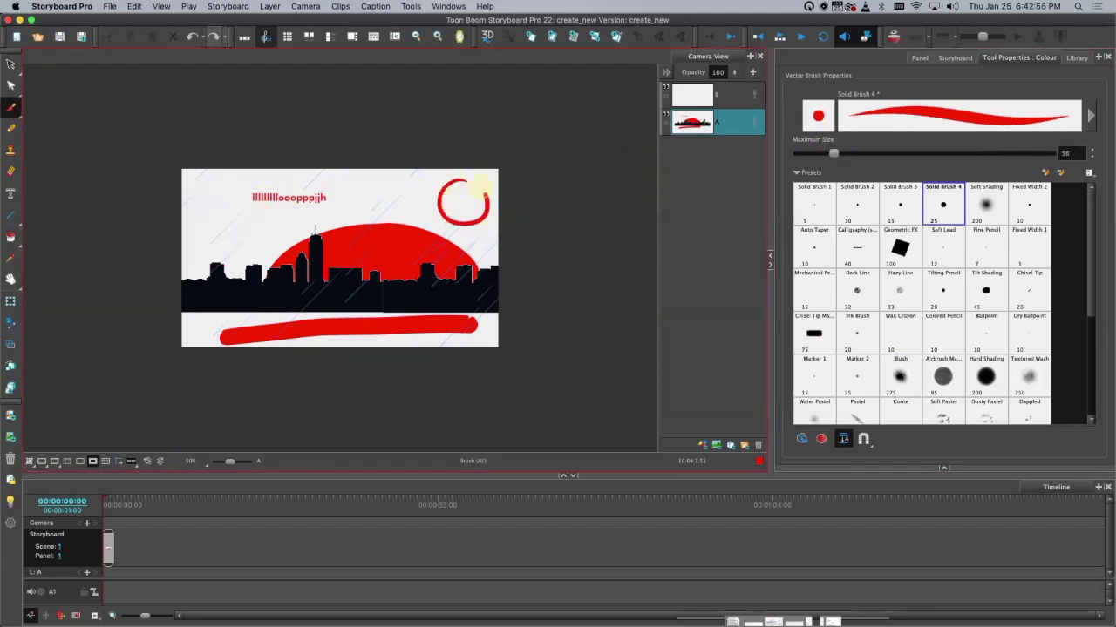
Step: Try filling the closed red circle with blue using the Paint tool, then undo the fill and the circle
{"action": "left_click", "coordinate": [942, 467]}
{"action": "left_click", "coordinate": [823, 456]}
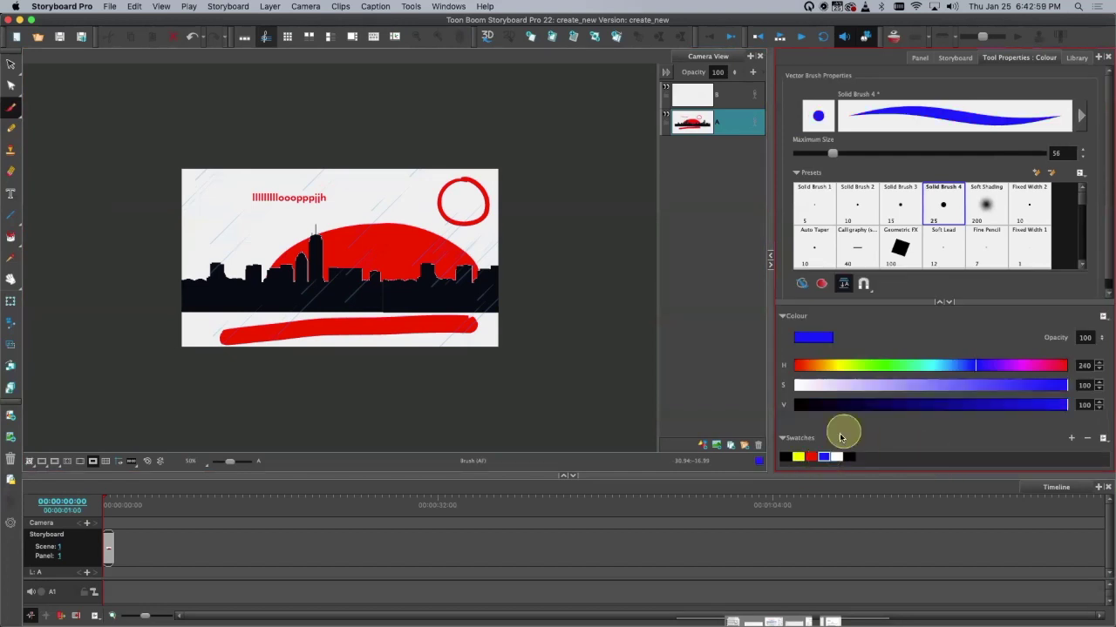
{"action": "left_click", "coordinate": [11, 237]}
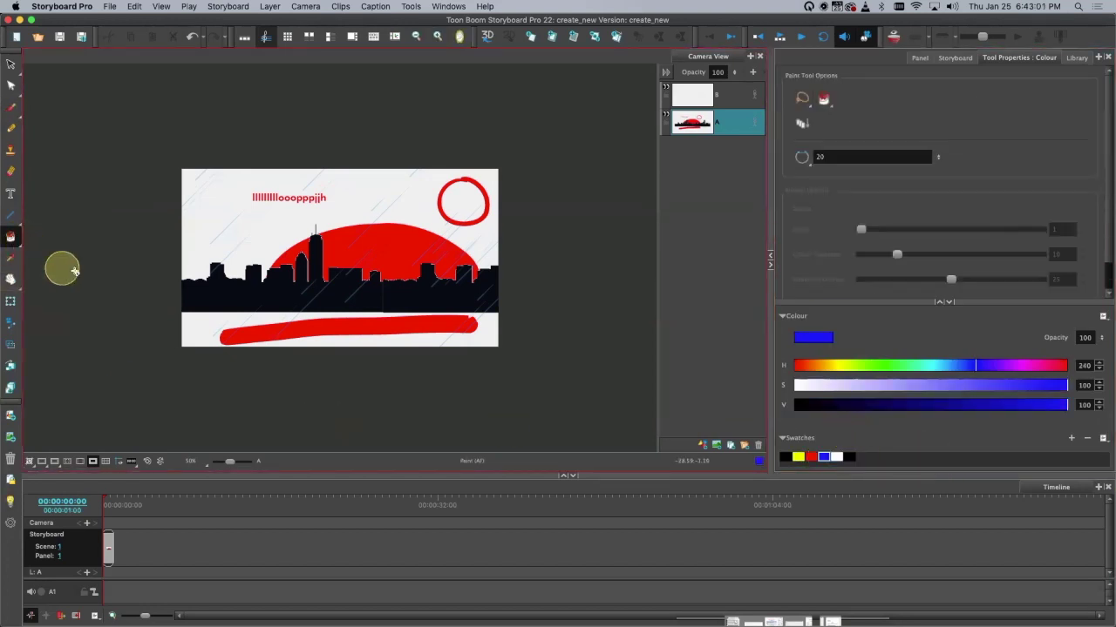
{"action": "left_click", "coordinate": [461, 204]}
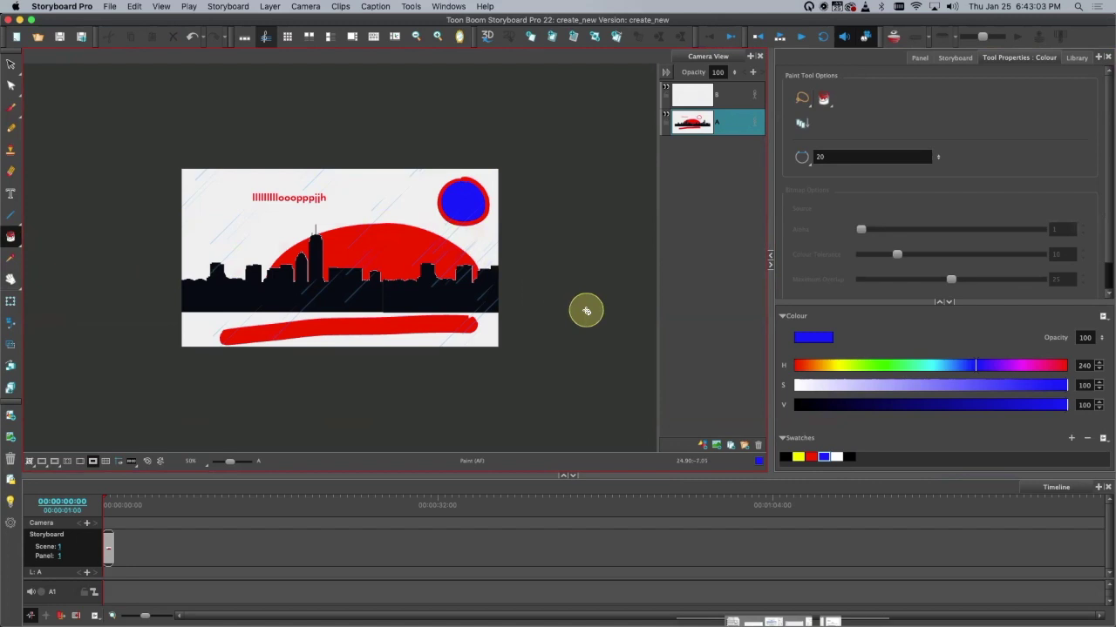
{"action": "key", "text": "super+z"}
{"action": "left_click", "coordinate": [802, 163]}
{"action": "key", "text": "super+z"}
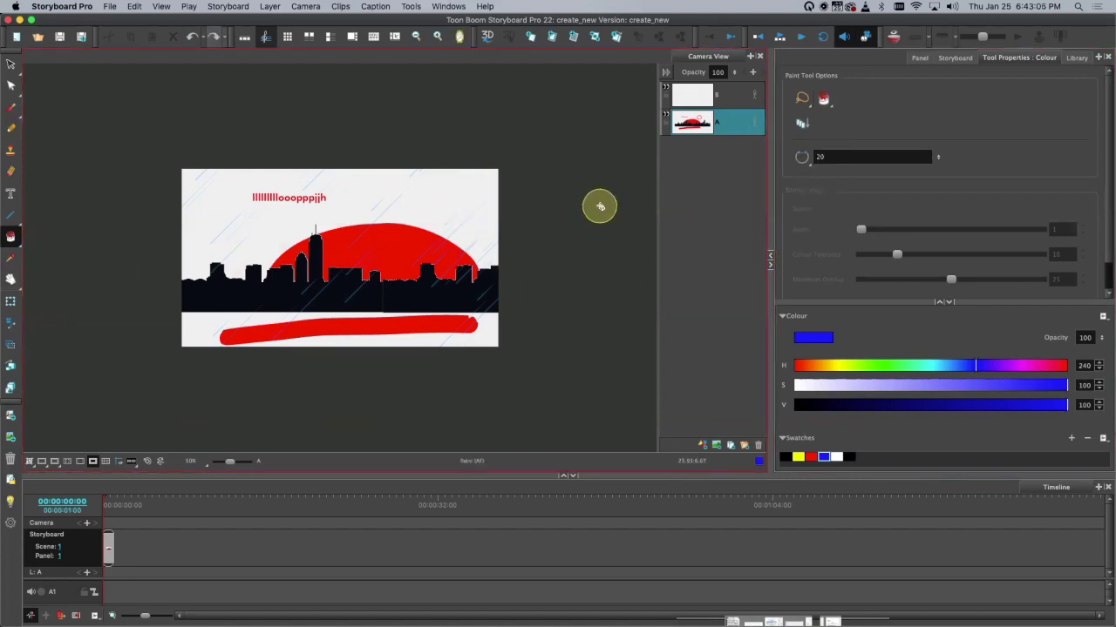
Step: Brush a red circle outline with a small gap in it in the sky above the sun
{"action": "left_click", "coordinate": [811, 457]}
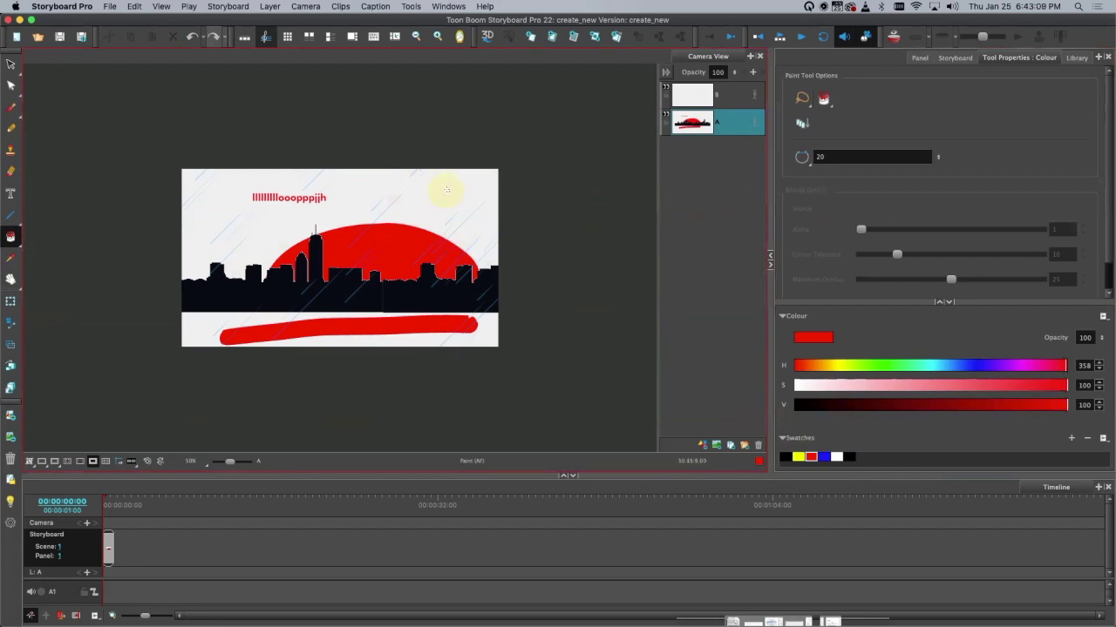
{"action": "key", "text": "alt+b"}
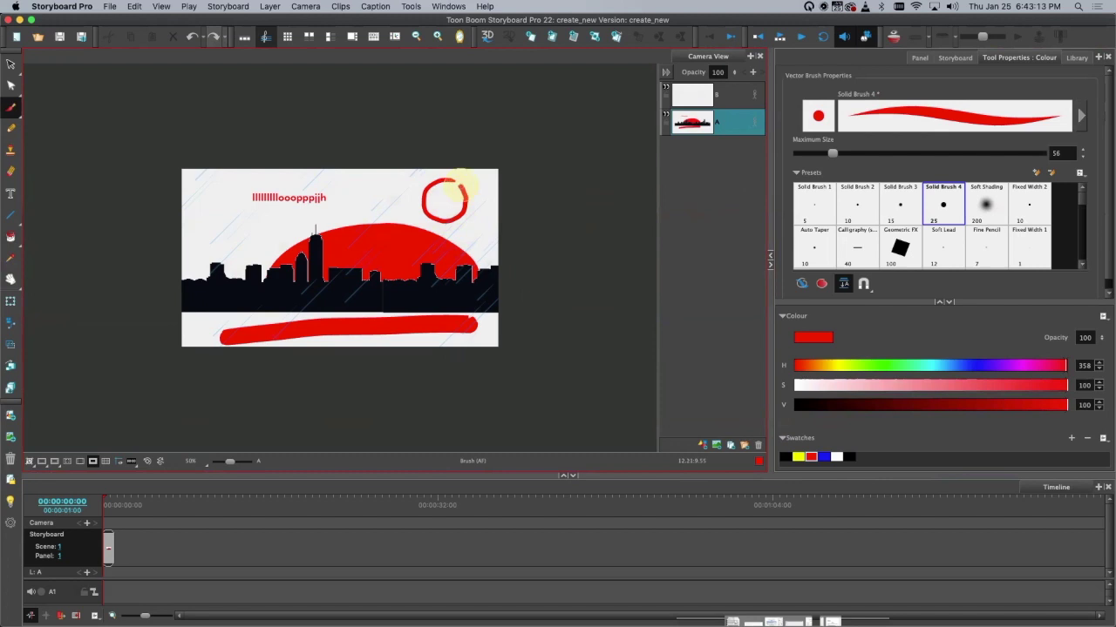
Step: Try filling the gapped circle with blue using the Paint tool's Close Large Gap and Close Medium Gap settings
{"action": "left_click", "coordinate": [824, 457]}
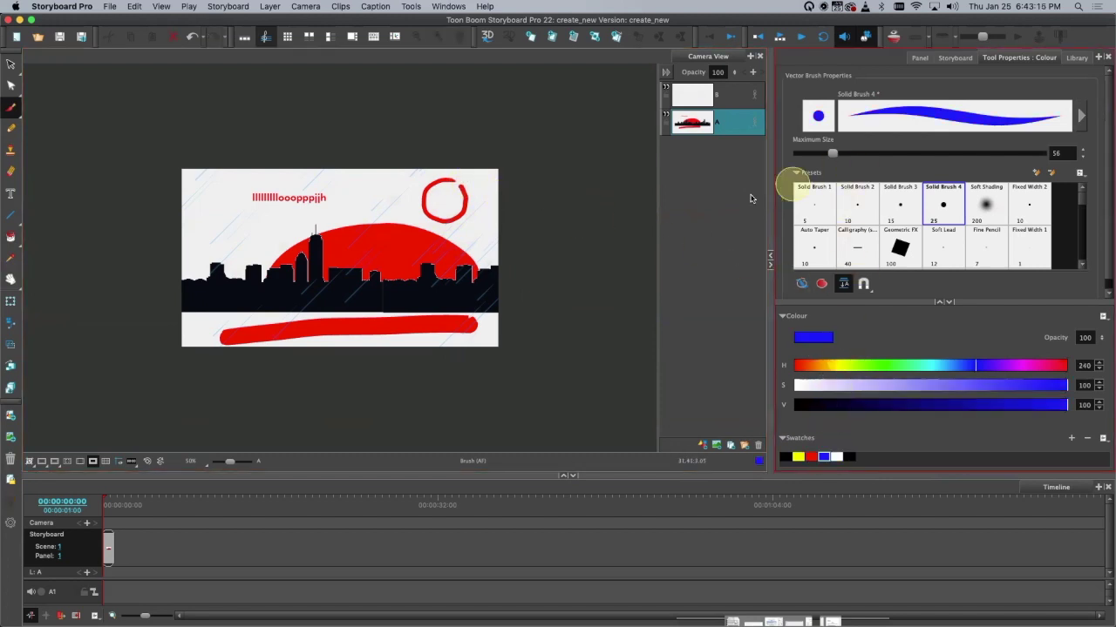
{"action": "left_click", "coordinate": [11, 236]}
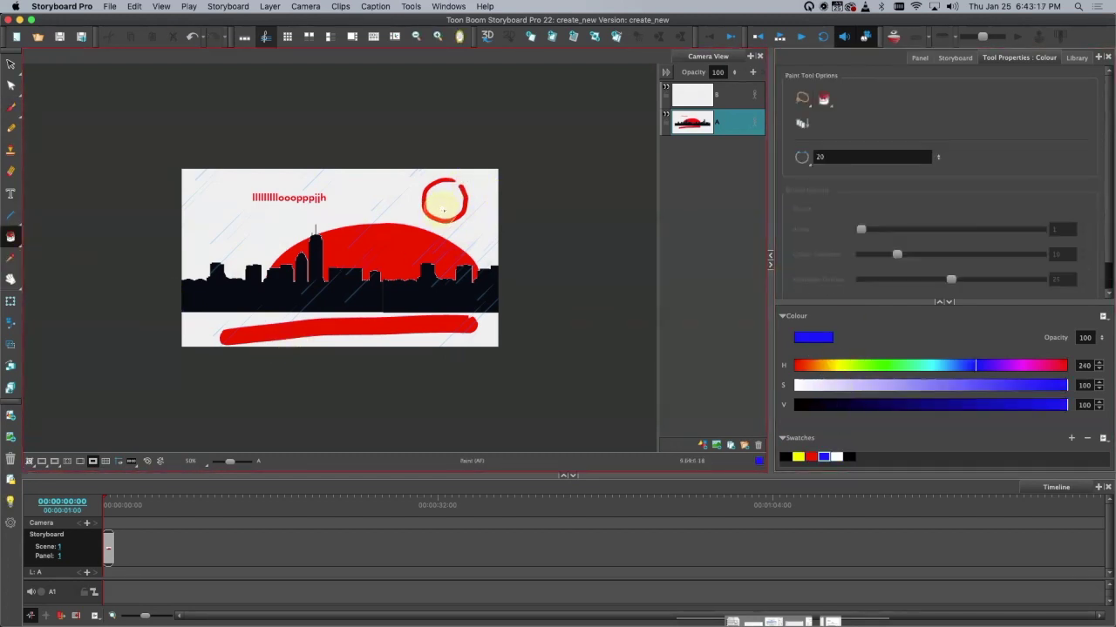
{"action": "left_click", "coordinate": [802, 158]}
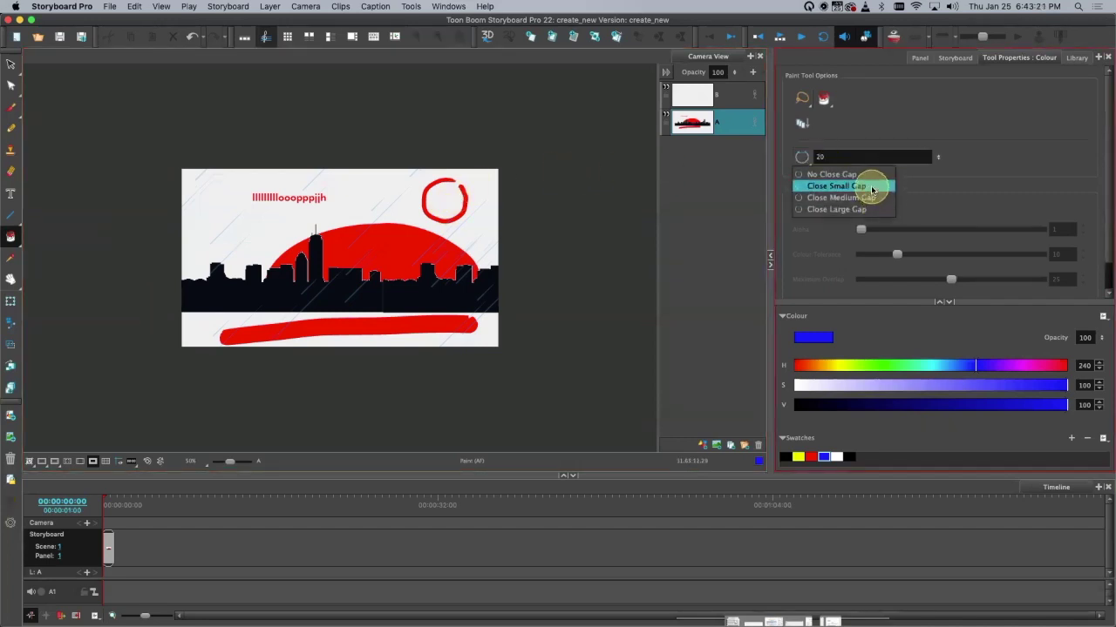
{"action": "left_click", "coordinate": [871, 209]}
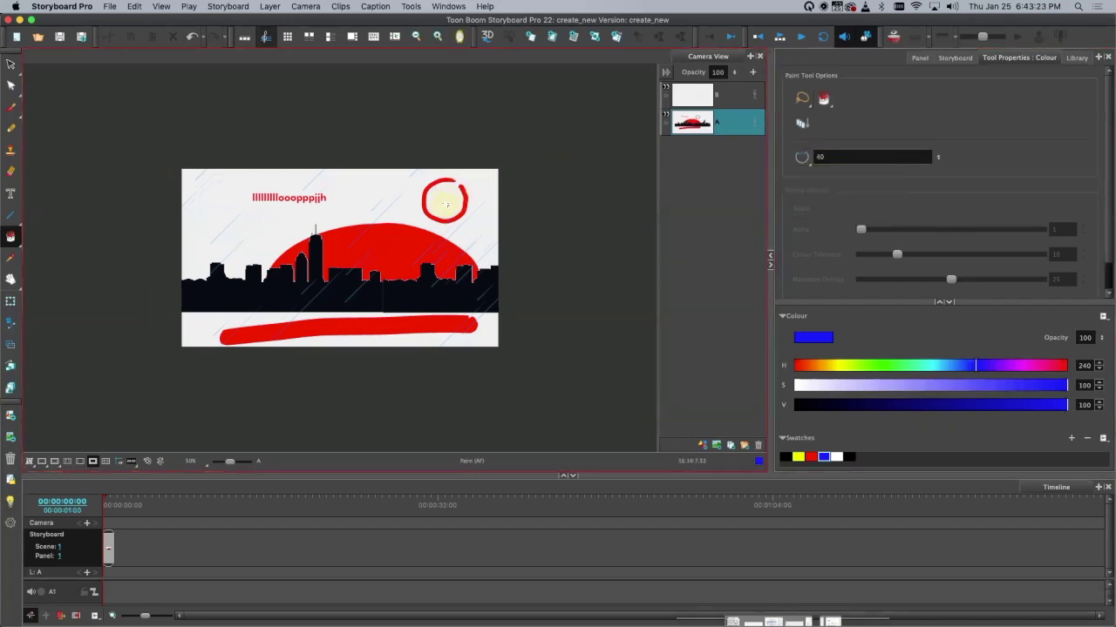
{"action": "left_click", "coordinate": [803, 156]}
{"action": "left_click", "coordinate": [861, 198]}
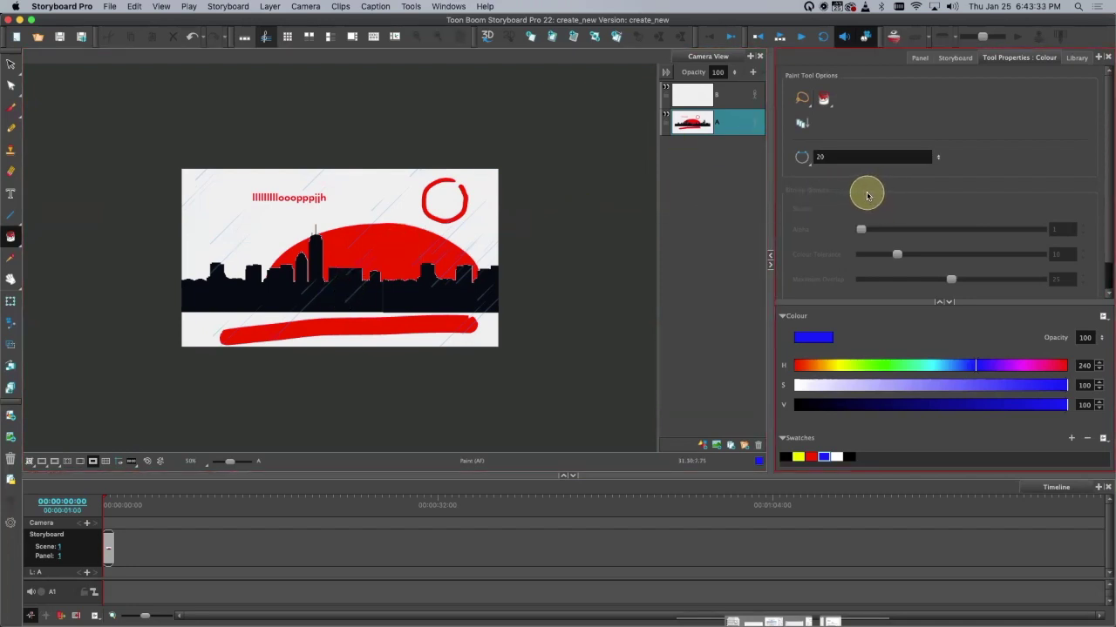
{"action": "left_click", "coordinate": [803, 157]}
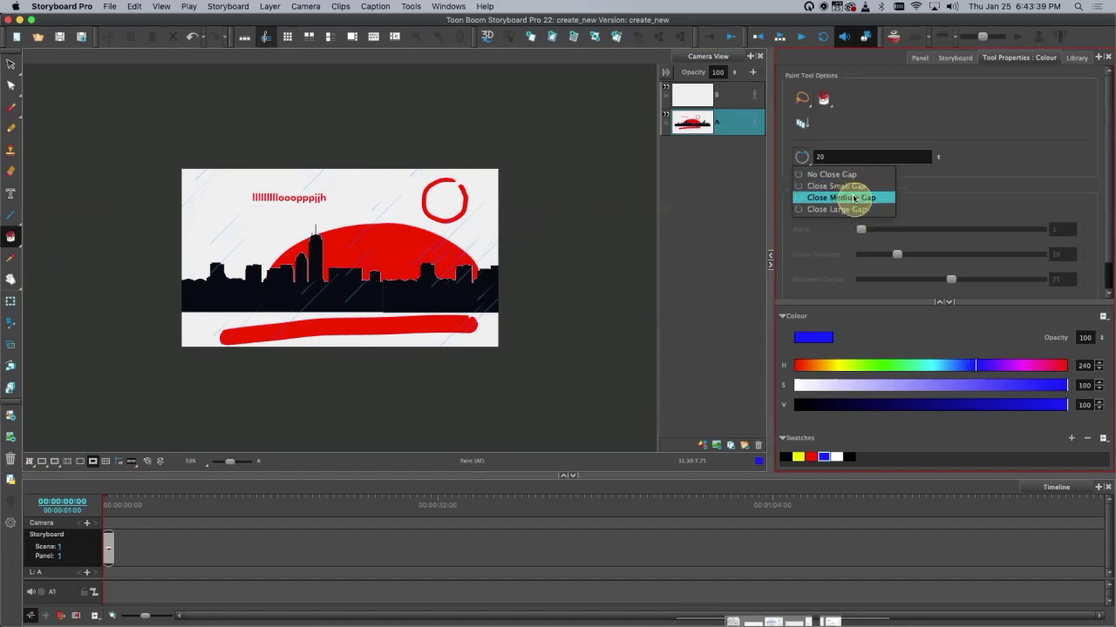
Step: Close the circle's gap with a blue Draw Behind brush stroke and fill the circle with blue using the Paint tool
{"action": "left_click", "coordinate": [812, 456]}
{"action": "left_click", "coordinate": [810, 456]}
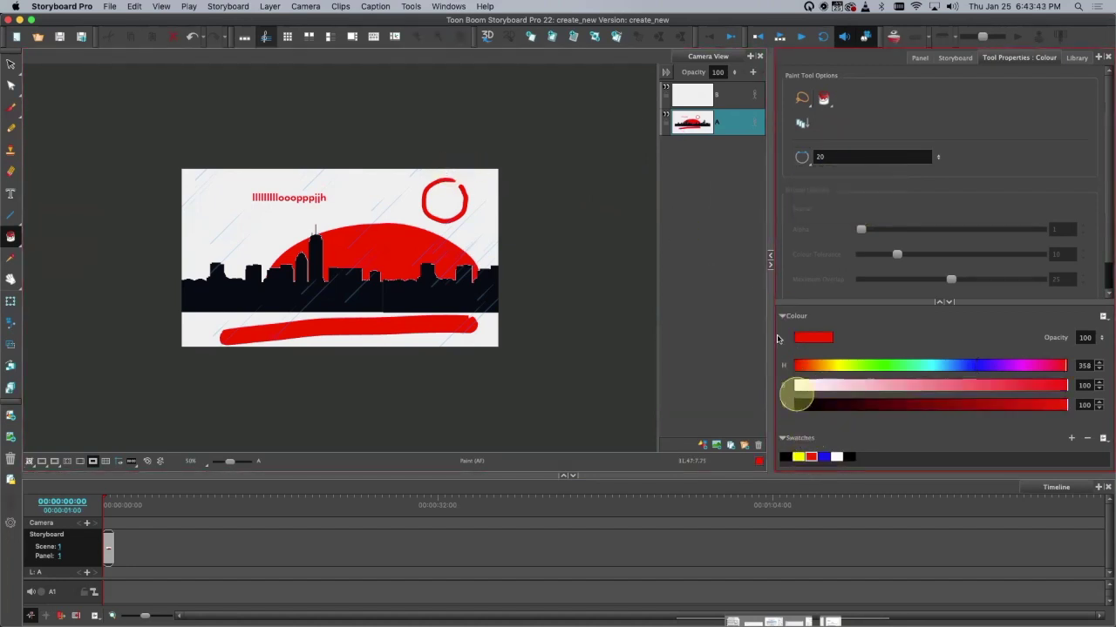
{"action": "key", "text": "alt+b"}
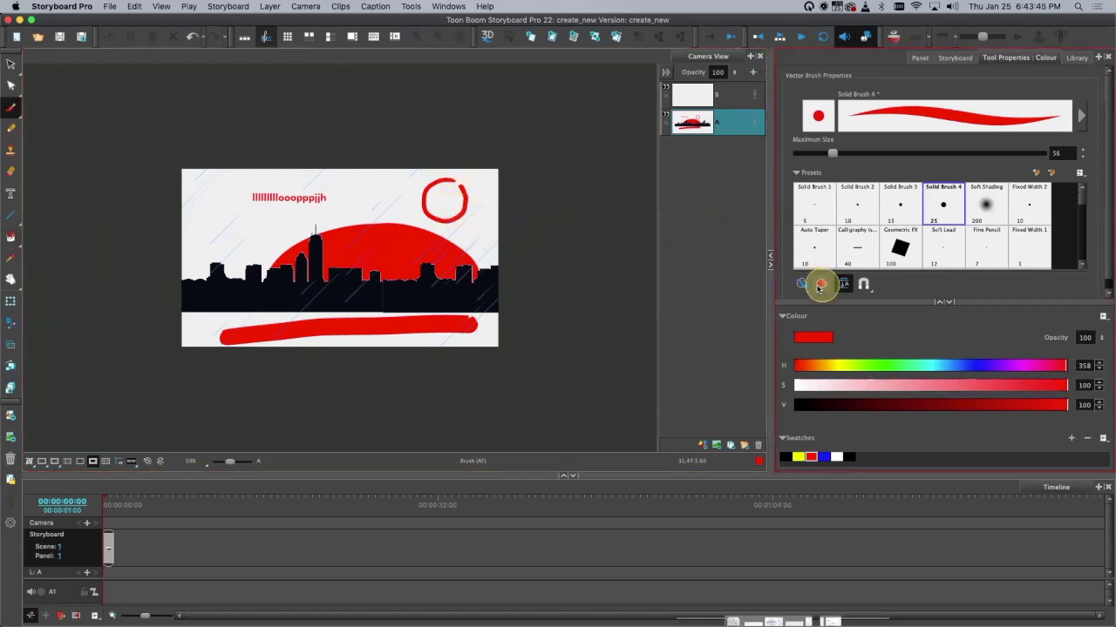
{"action": "left_click", "coordinate": [801, 283]}
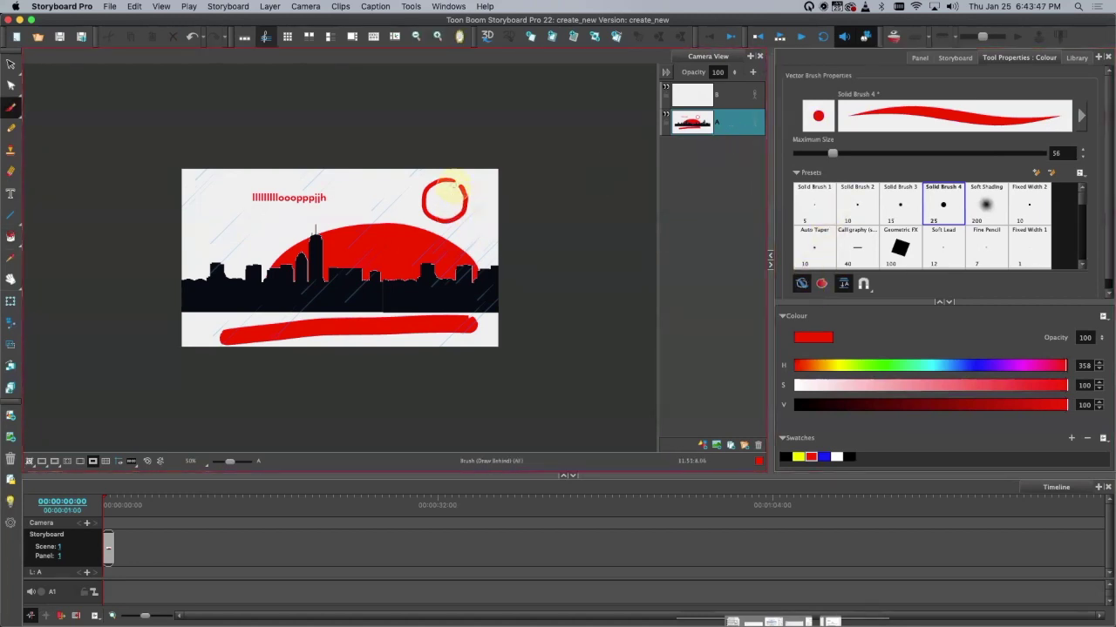
{"action": "left_click", "coordinate": [823, 457]}
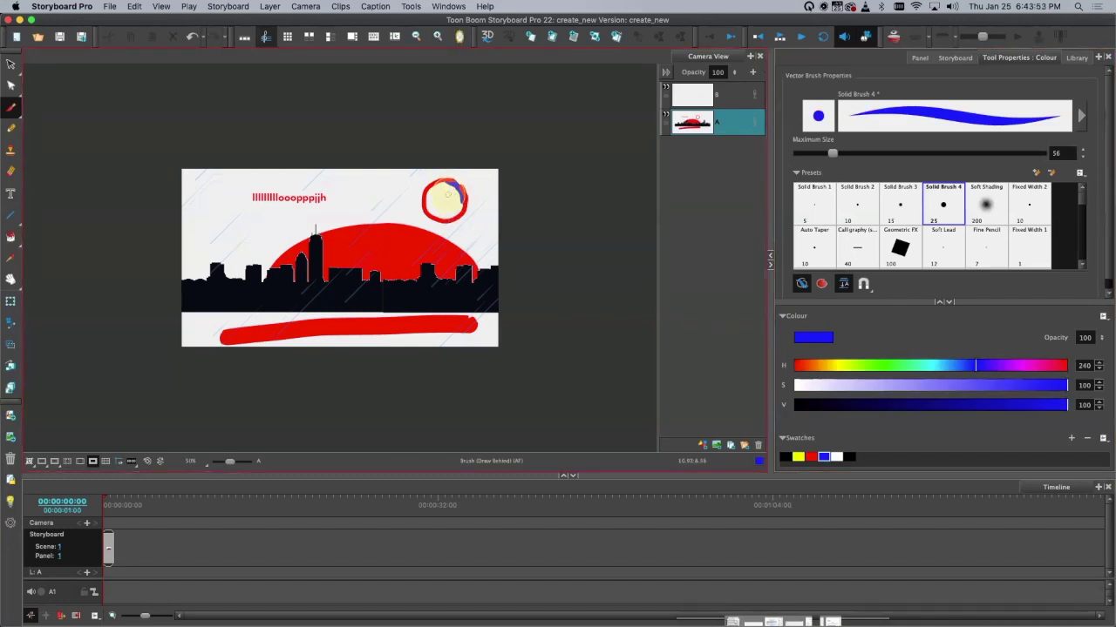
{"action": "key", "text": "super+d"}
{"action": "left_click", "coordinate": [532, 334]}
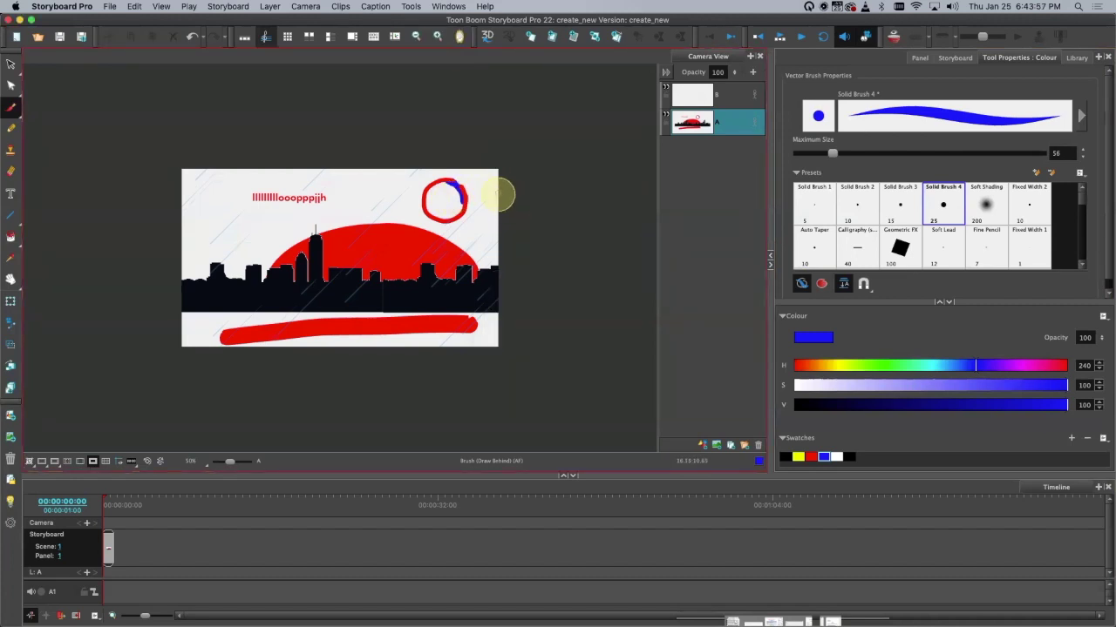
{"action": "key", "text": "alt+i"}
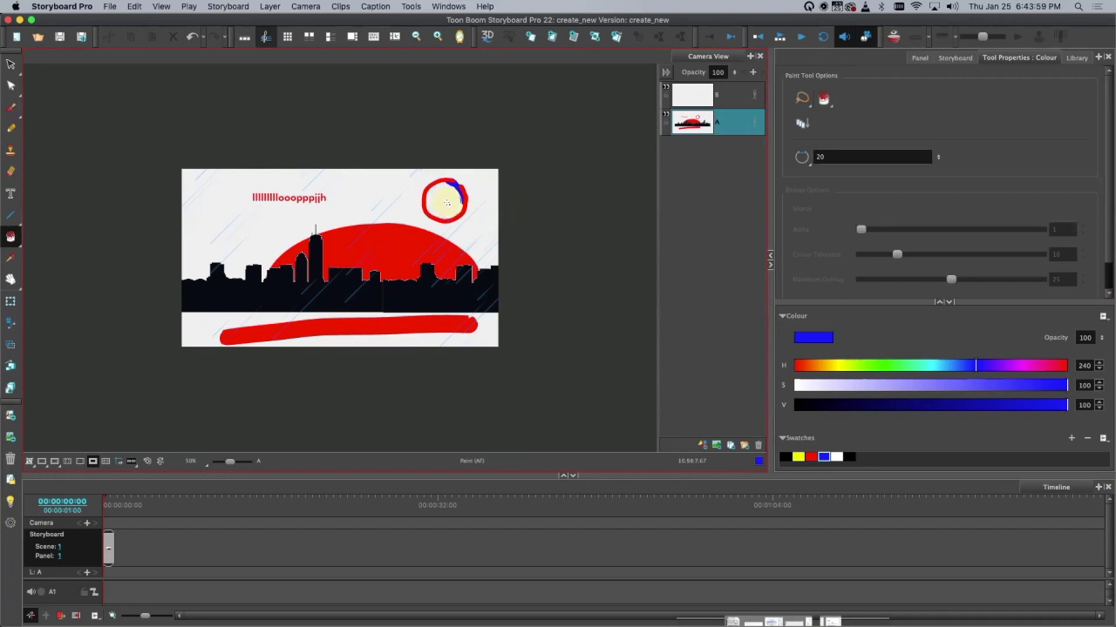
{"action": "left_click", "coordinate": [446, 203]}
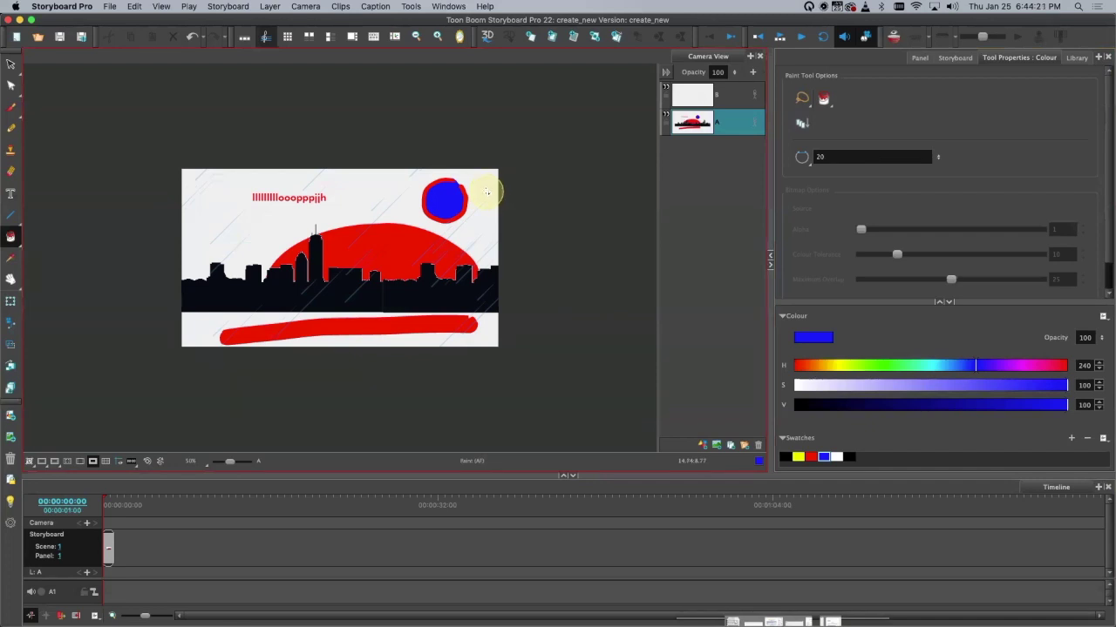
Step: Sample the sun's red with the Colour Eyedropper, add it as a new swatch, and delete that swatch
{"action": "left_click", "coordinate": [11, 259]}
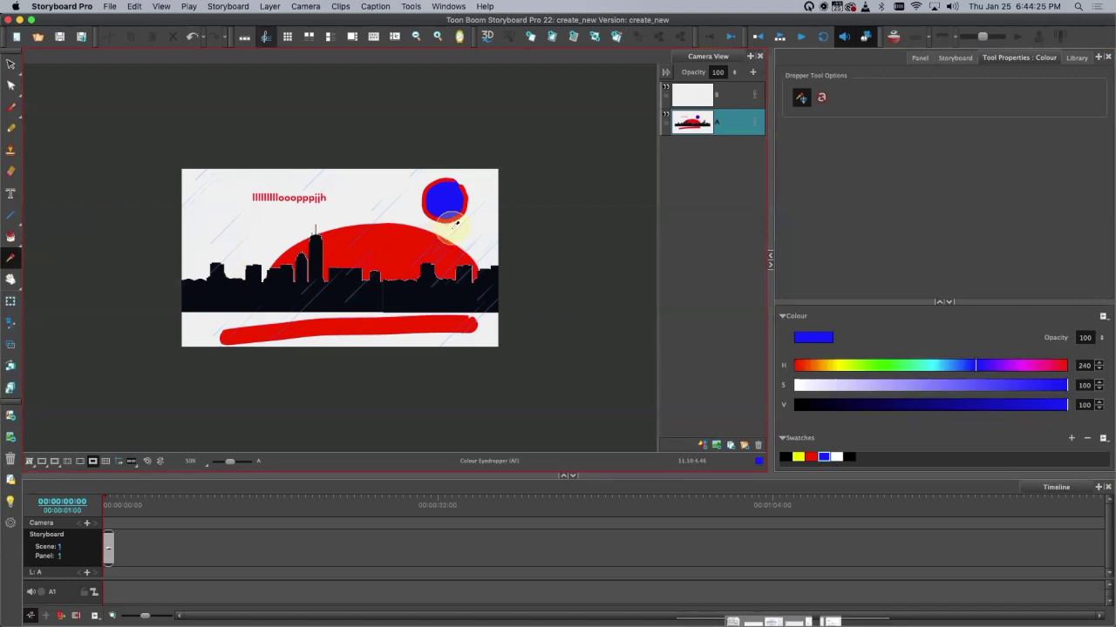
{"action": "left_click", "coordinate": [401, 240]}
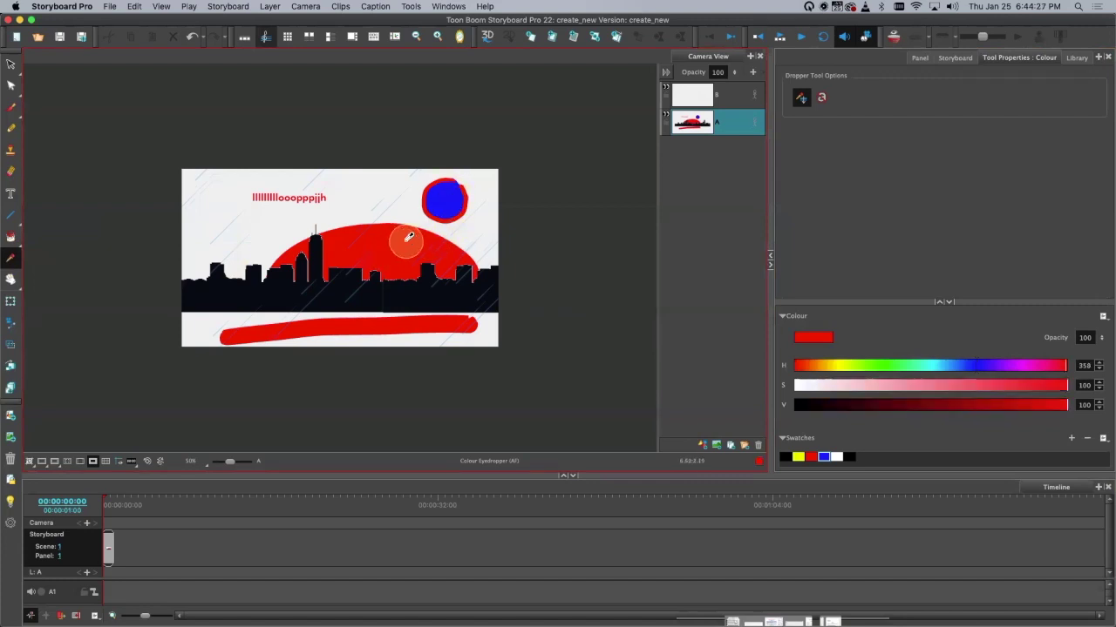
{"action": "left_click", "coordinate": [1074, 440]}
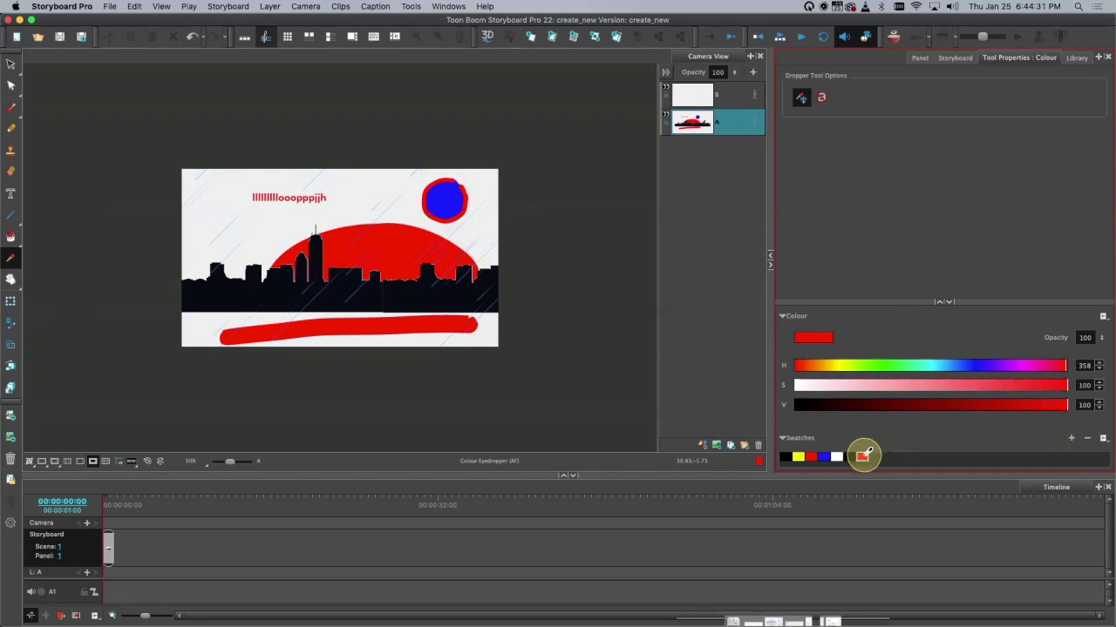
{"action": "left_click", "coordinate": [1087, 439]}
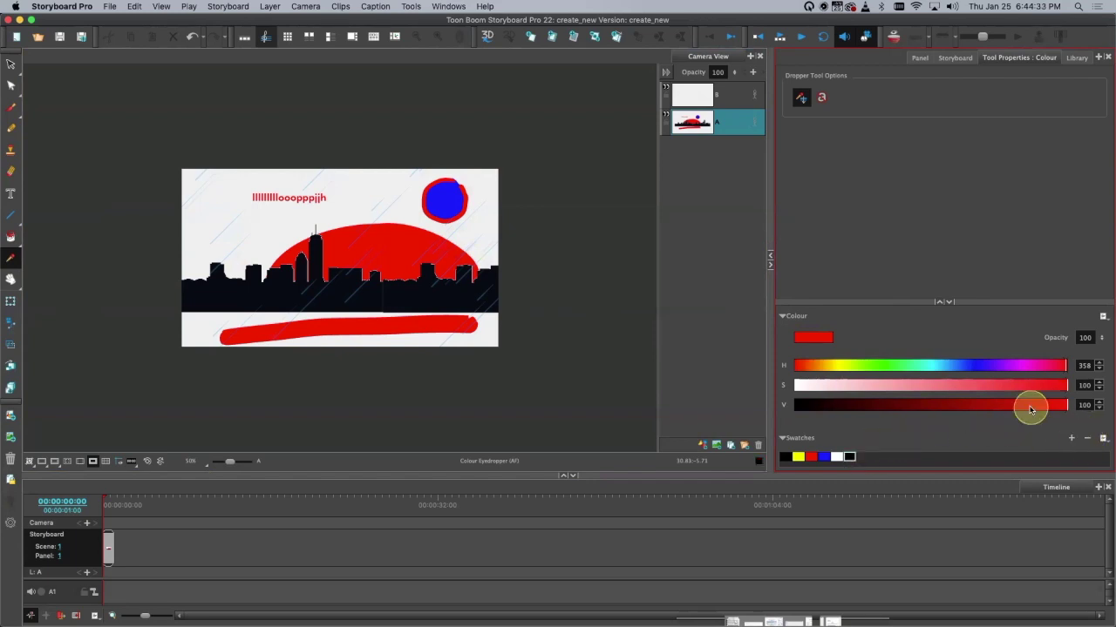
Step: Mix a light pink colour with hue 314, saturation 36 and value 84
{"action": "left_click_drag", "start_coordinate": [1063, 385], "coordinate": [929, 392]}
{"action": "left_click_drag", "start_coordinate": [1059, 404], "coordinate": [924, 405]}
{"action": "left_click", "coordinate": [961, 365]}
{"action": "left_click_drag", "start_coordinate": [988, 386], "coordinate": [1045, 386]}
{"action": "left_click_drag", "start_coordinate": [962, 366], "coordinate": [1033, 366]}
{"action": "left_click_drag", "start_coordinate": [949, 401], "coordinate": [891, 385]}
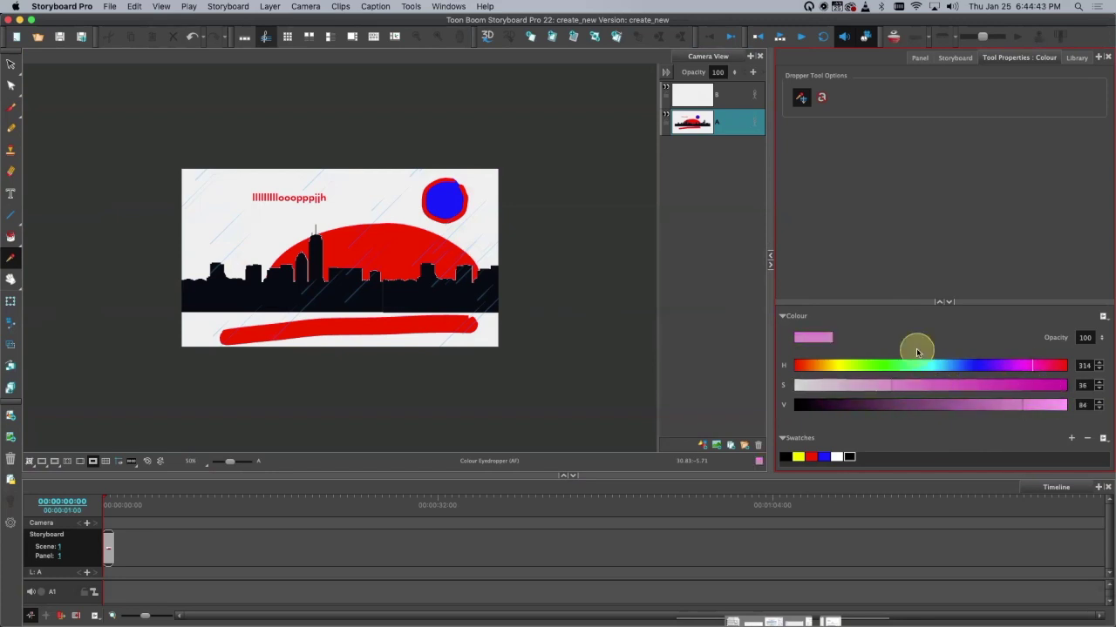
Step: Shift the pink colour's hue toward blue and lower its opacity
{"action": "left_click", "coordinate": [1103, 340]}
{"action": "left_click_drag", "start_coordinate": [1032, 366], "coordinate": [989, 366]}
{"action": "left_click_drag", "start_coordinate": [1101, 339], "coordinate": [1102, 420]}
Step: Sample the off-white sky, then make it a translucent red brush colour with hue 358, saturation 96 and opacity 54
{"action": "left_click", "coordinate": [391, 189]}
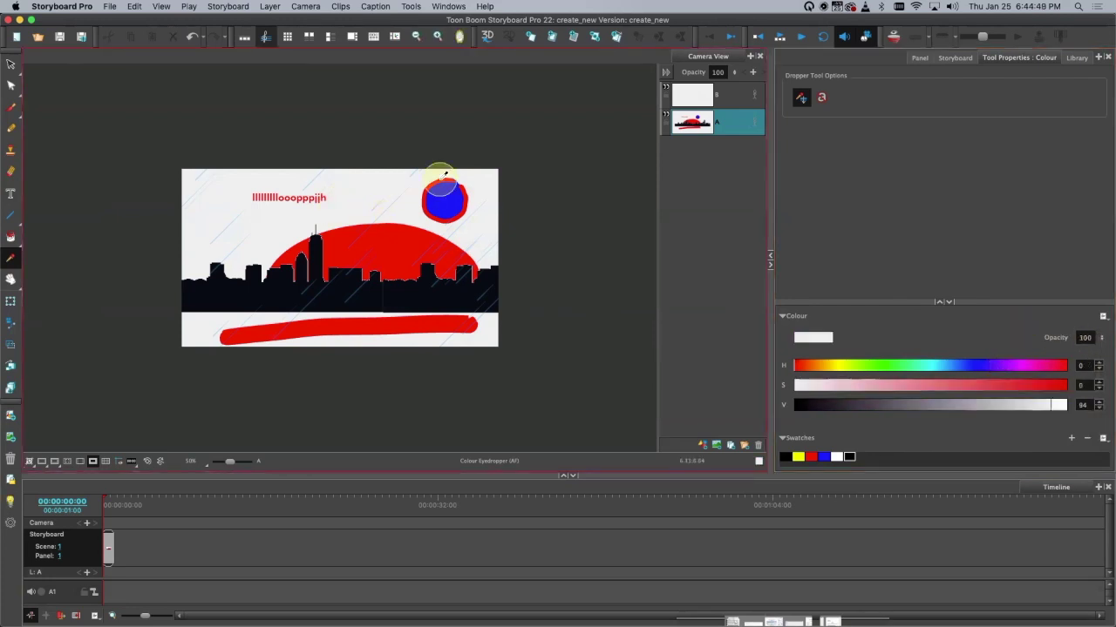
{"action": "left_click", "coordinate": [10, 106]}
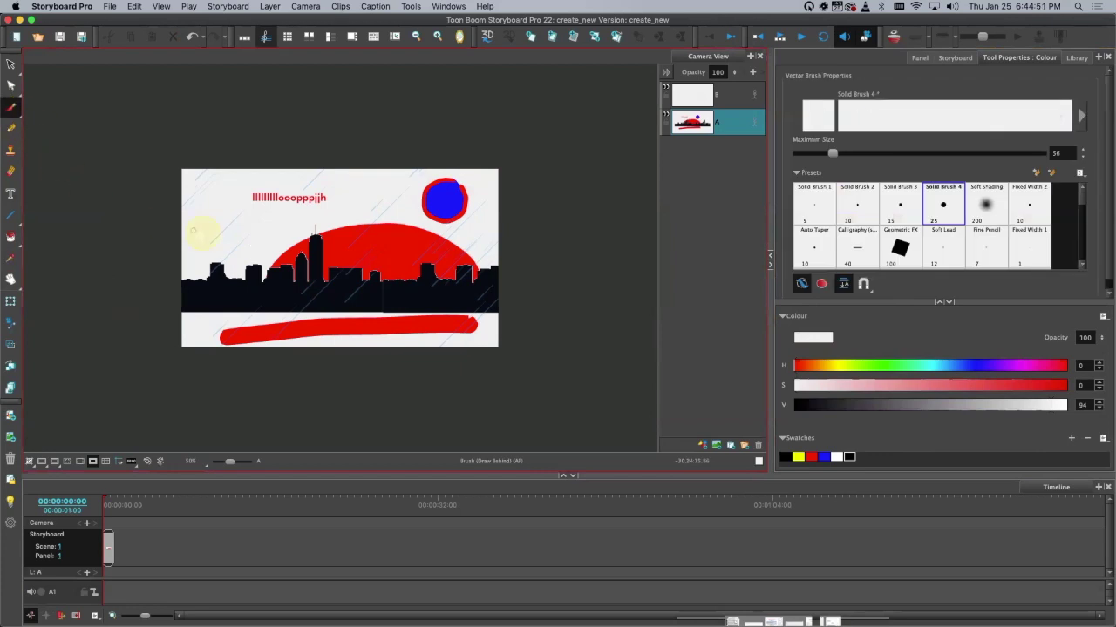
{"action": "left_click", "coordinate": [1055, 385]}
{"action": "left_click", "coordinate": [1064, 366]}
{"action": "left_click_drag", "start_coordinate": [1101, 338], "coordinate": [1099, 380]}
Step: Try two semi-transparent red brush strokes over the sun and buildings on layer A, undoing each one
{"action": "left_click_drag", "start_coordinate": [350, 224], "coordinate": [473, 209]}
{"action": "key", "text": "ctrl+z"}
{"action": "mouse_move", "coordinate": [225, 255]}
{"action": "left_mouse_down"}
{"action": "mouse_move", "coordinate": [279, 211]}
{"action": "mouse_move", "coordinate": [319, 270]}
{"action": "left_mouse_up"}
{"action": "key", "text": "ctrl+z"}
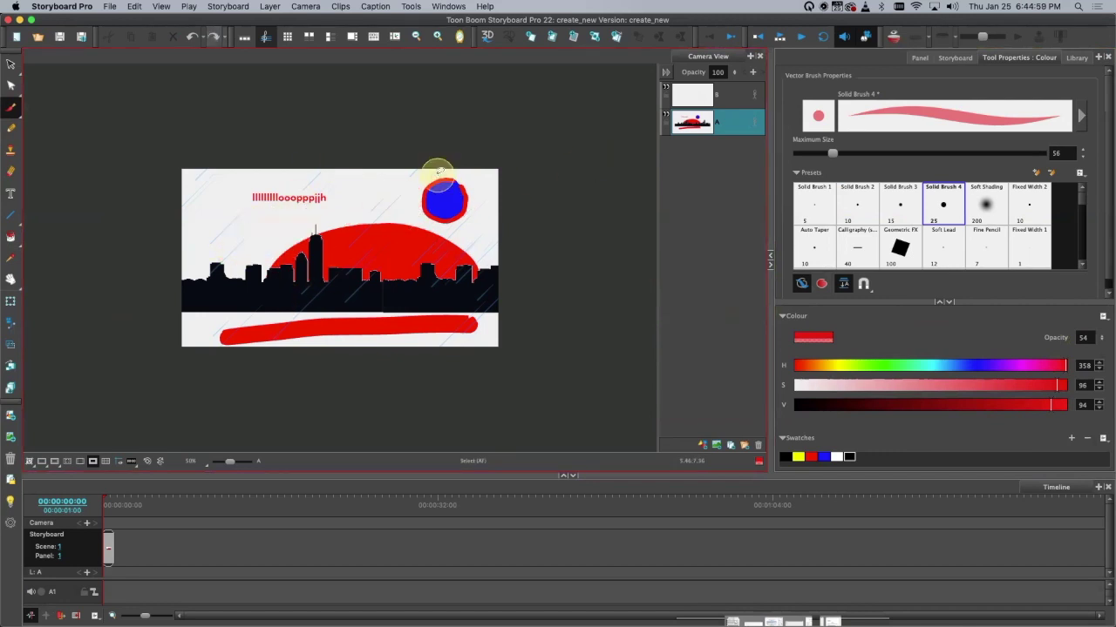
Step: Try a wavy semi-transparent red brush stroke across the skyline on layer B, then undo it
{"action": "left_click", "coordinate": [730, 95]}
{"action": "mouse_move", "coordinate": [277, 232]}
{"action": "left_mouse_down"}
{"action": "mouse_move", "coordinate": [271, 295]}
{"action": "mouse_move", "coordinate": [452, 272]}
{"action": "left_mouse_up"}
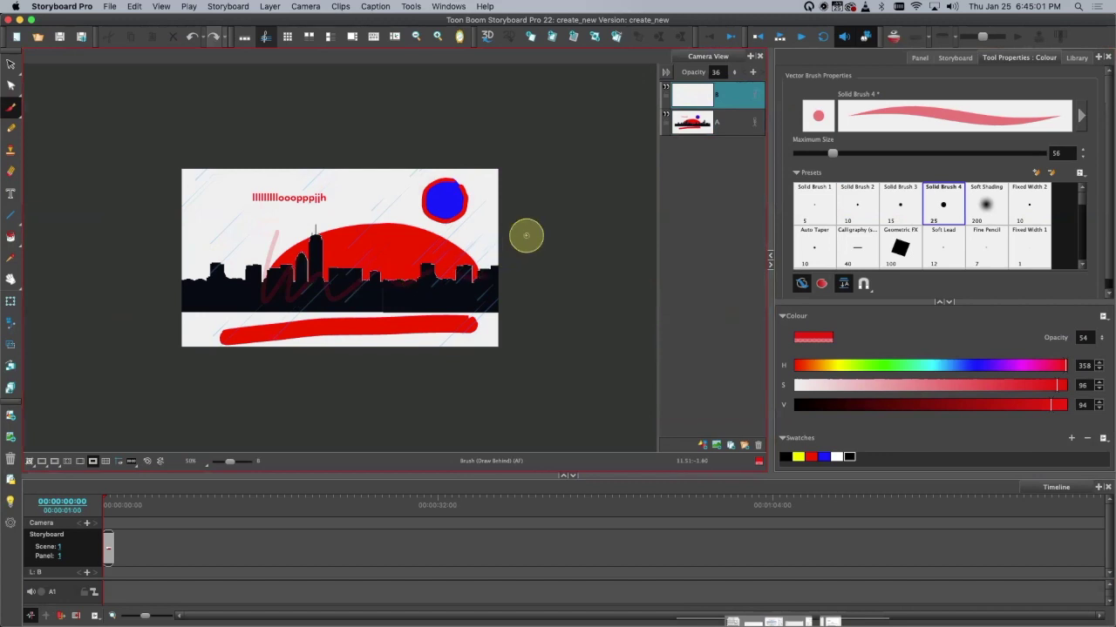
{"action": "key", "text": "super+z"}
Step: Raise the colour opacity to 100, try a wavy red stroke across the buildings on layer B, and undo the stroke
{"action": "left_click_drag", "start_coordinate": [1103, 339], "coordinate": [1103, 286]}
{"action": "left_click_drag", "start_coordinate": [258, 302], "coordinate": [574, 250]}
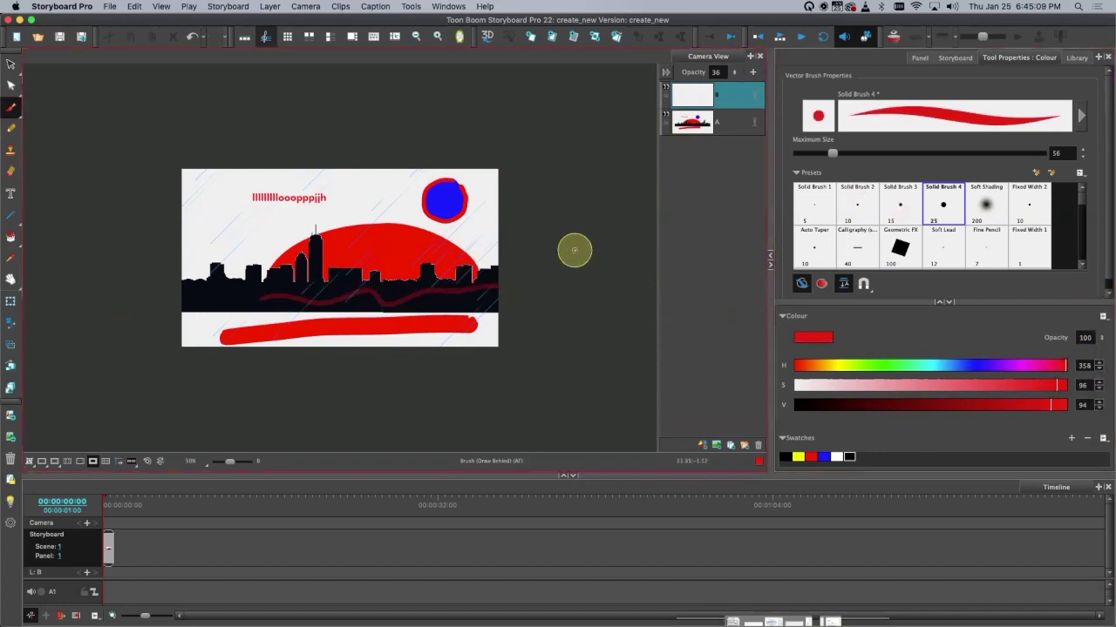
{"action": "key", "text": "super+z"}
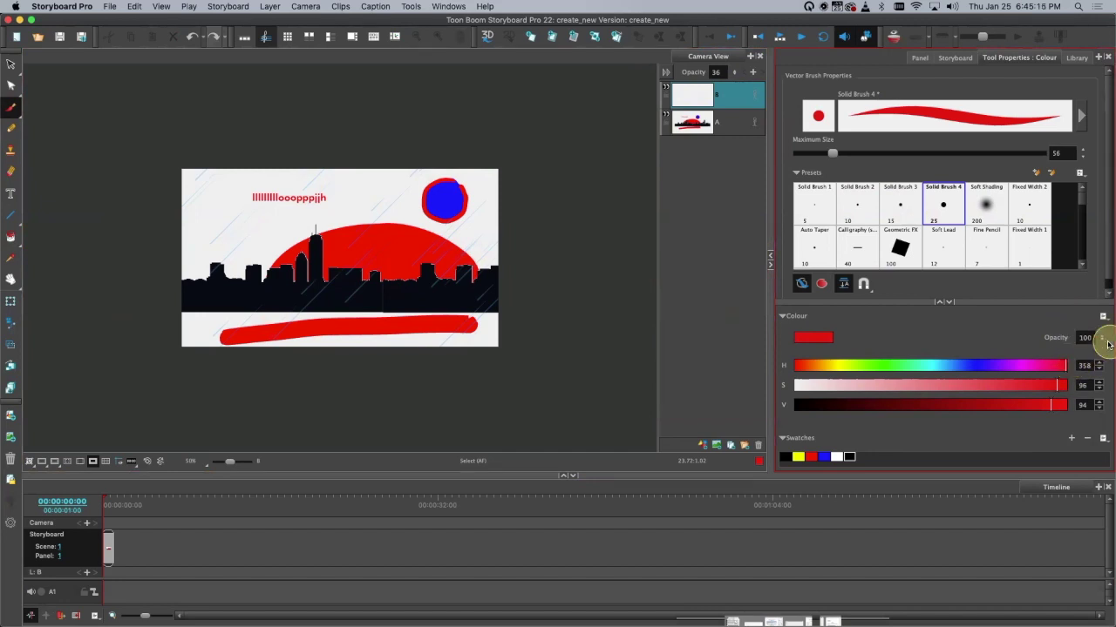
Step: View the colour opacity control, then switch the colour sliders to RGB and back to HSV
{"action": "left_click", "coordinate": [1103, 338]}
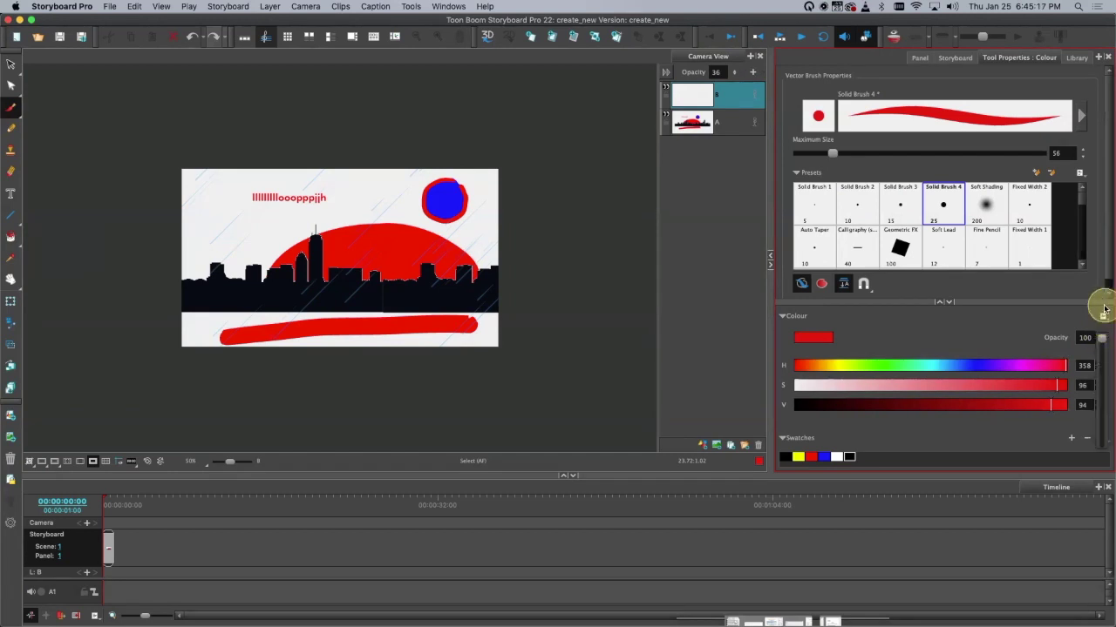
{"action": "left_click", "coordinate": [1087, 381]}
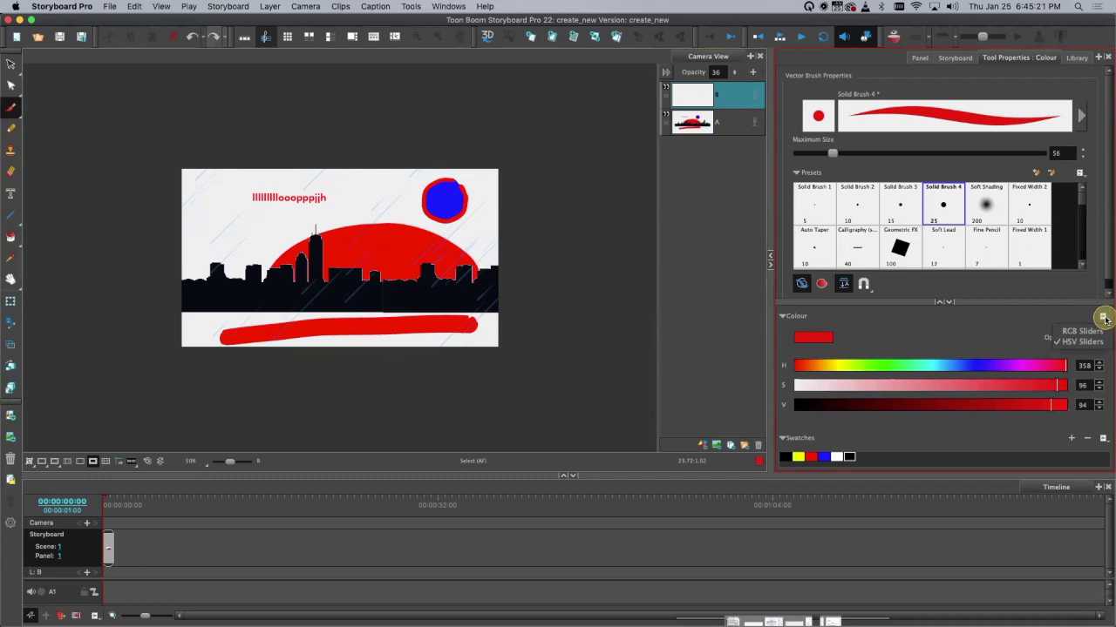
{"action": "left_click", "coordinate": [1073, 317]}
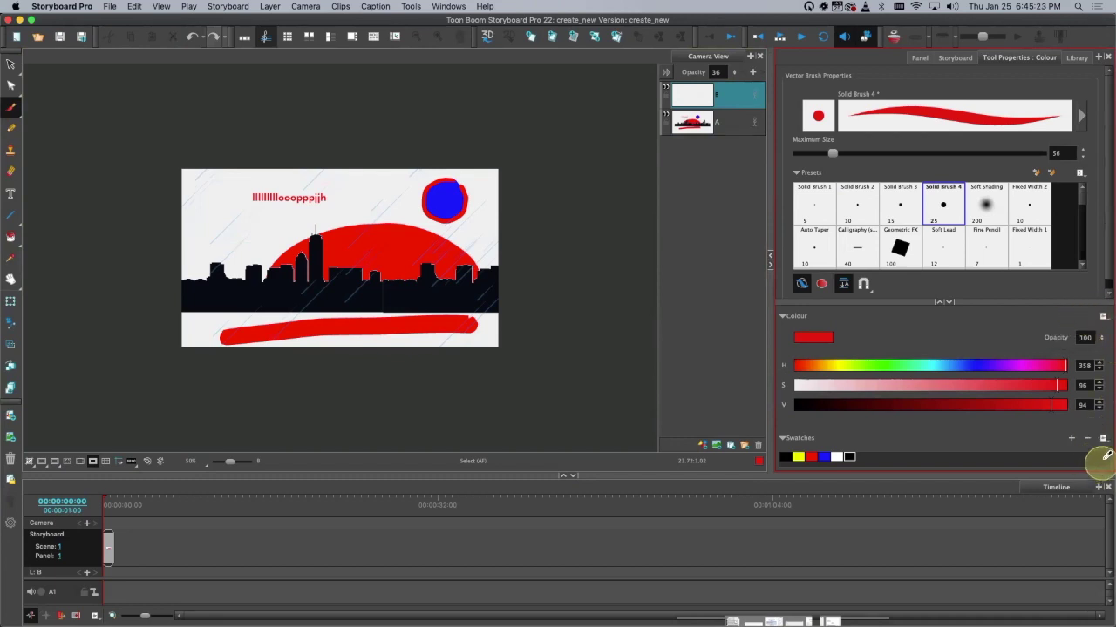
{"action": "left_click", "coordinate": [1102, 316]}
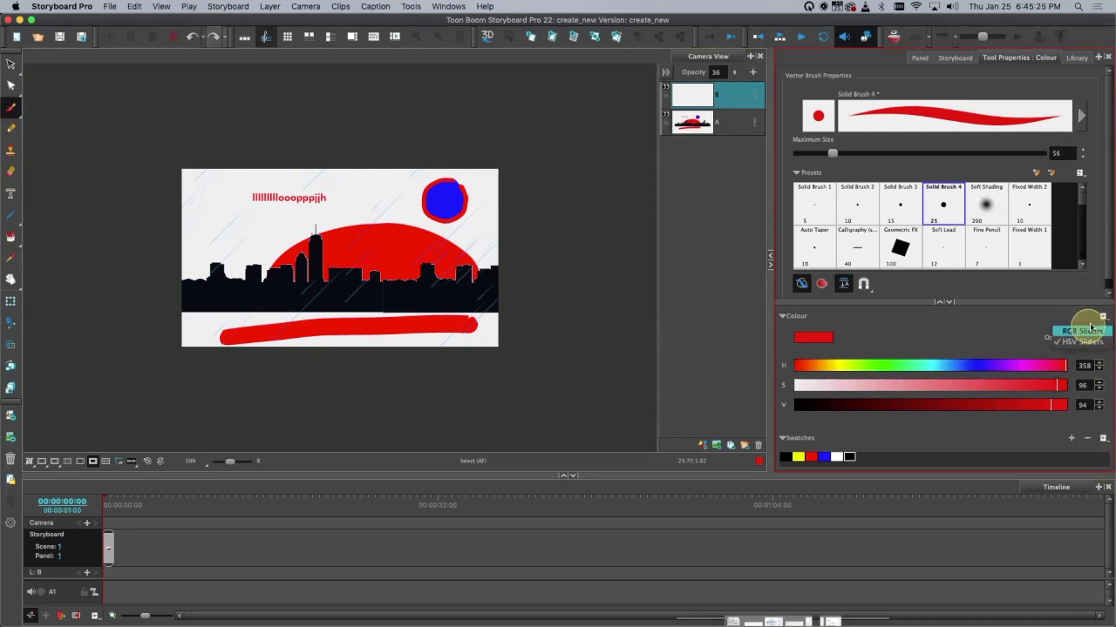
{"action": "left_click", "coordinate": [1084, 331]}
{"action": "left_click", "coordinate": [1102, 317]}
{"action": "left_click", "coordinate": [1085, 341]}
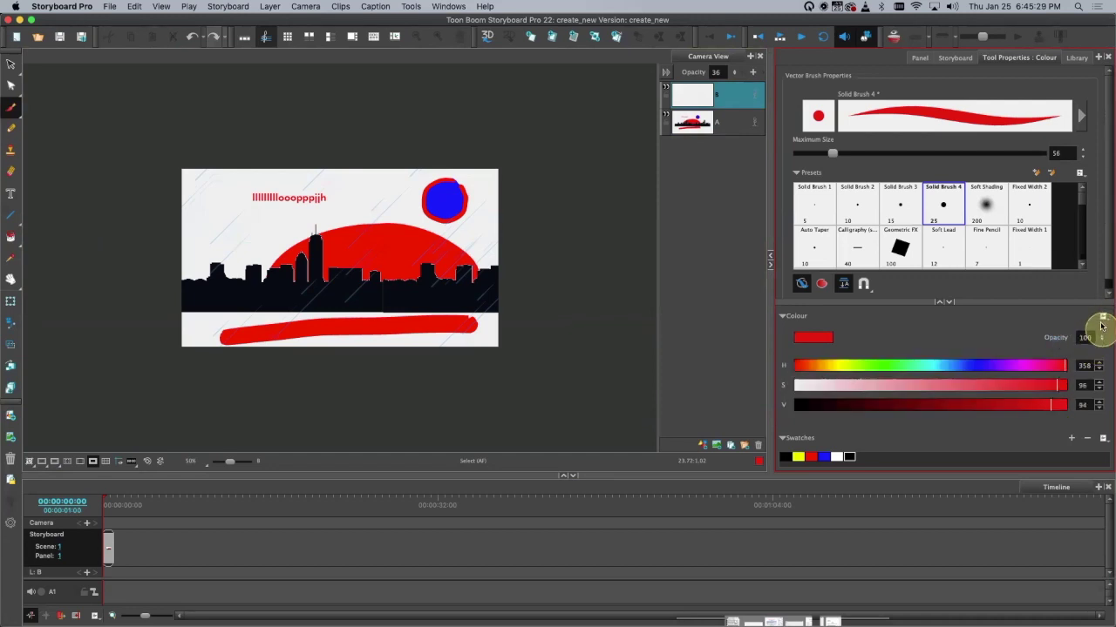
Step: Set the brush colour to a green with hue 109, saturation 99 and value 51
{"action": "left_click_drag", "start_coordinate": [1063, 366], "coordinate": [877, 367]}
{"action": "mouse_move", "coordinate": [994, 385]}
{"action": "left_mouse_down"}
{"action": "mouse_move", "coordinate": [1063, 385]}
{"action": "mouse_move", "coordinate": [933, 405]}
{"action": "left_mouse_up"}
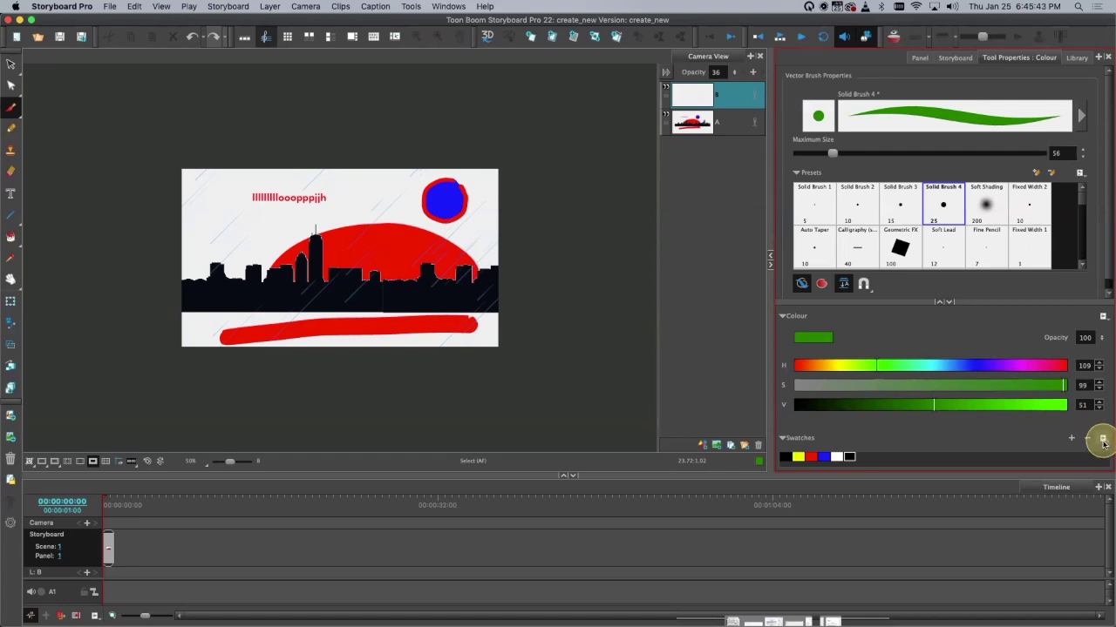
Step: Create a new texture swatch from the image IMG_1497.JPG in the Downloads folder
{"action": "left_click", "coordinate": [1104, 438]}
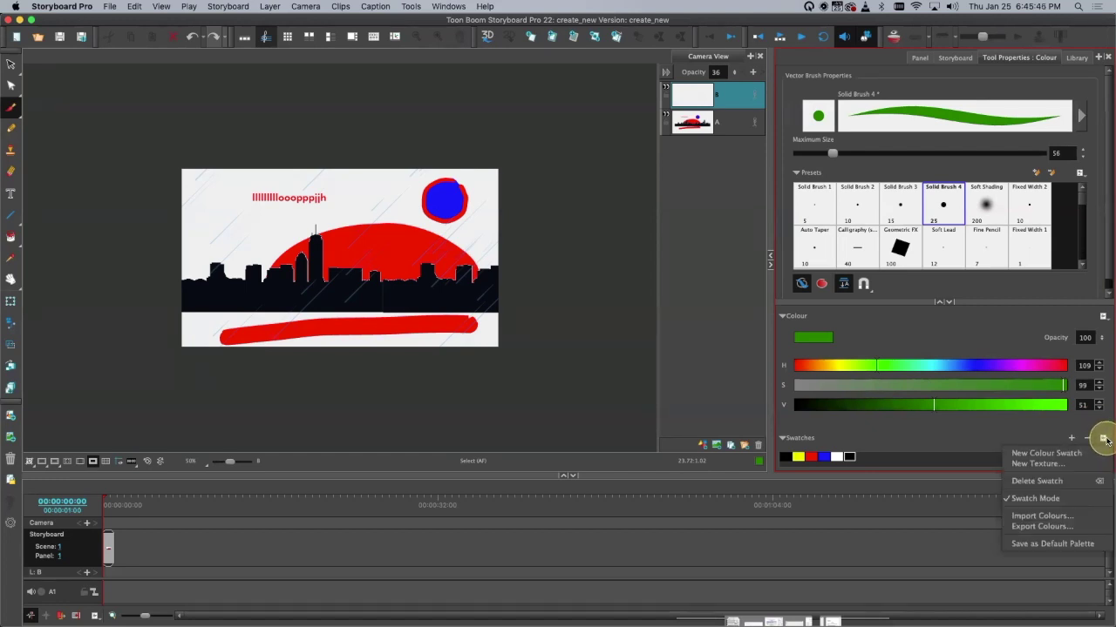
{"action": "left_click", "coordinate": [1050, 463]}
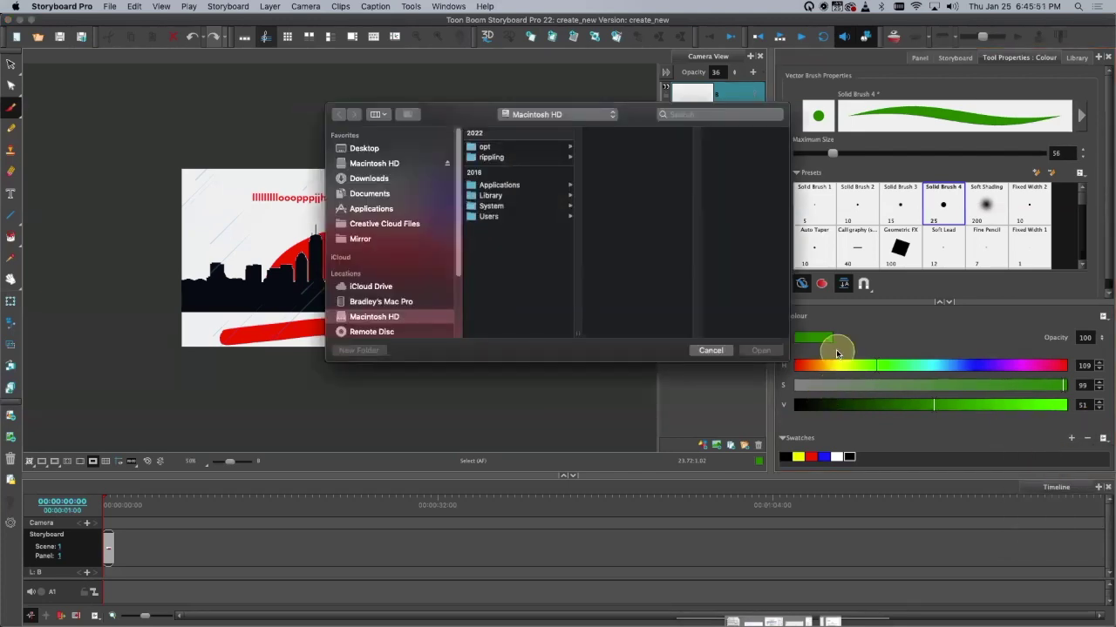
{"action": "left_click", "coordinate": [364, 177]}
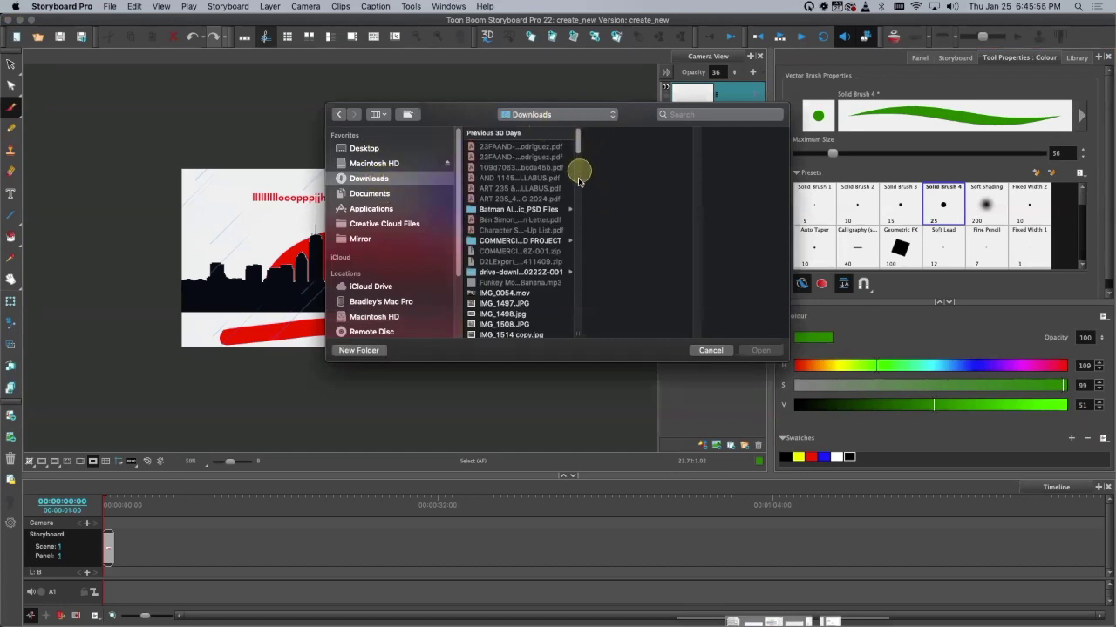
{"action": "left_click_drag", "start_coordinate": [576, 146], "coordinate": [574, 208]}
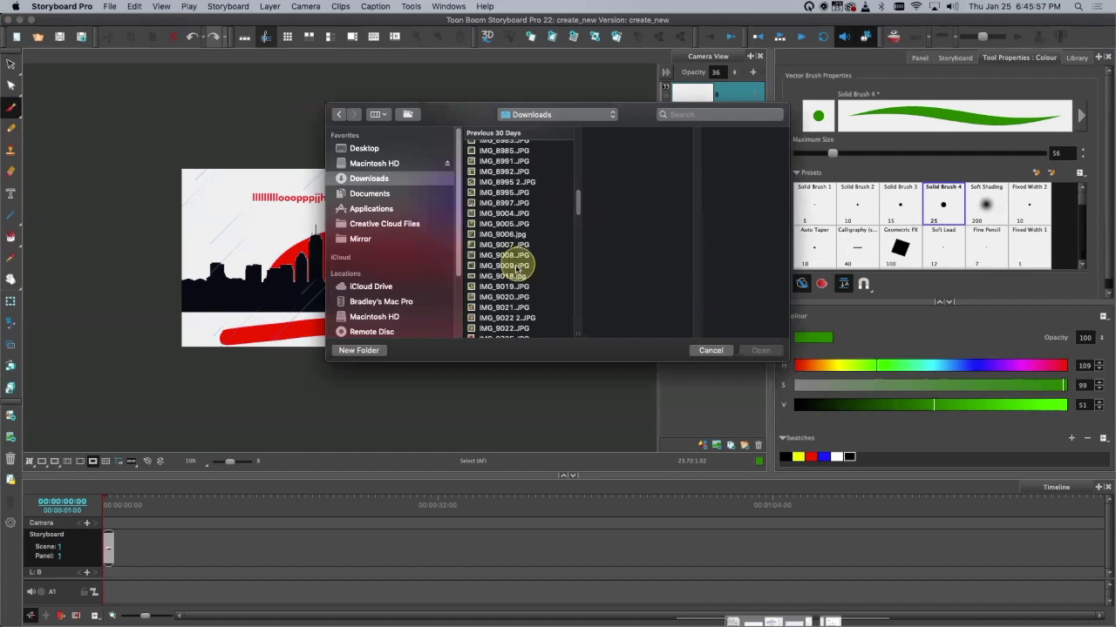
{"action": "left_click", "coordinate": [517, 266]}
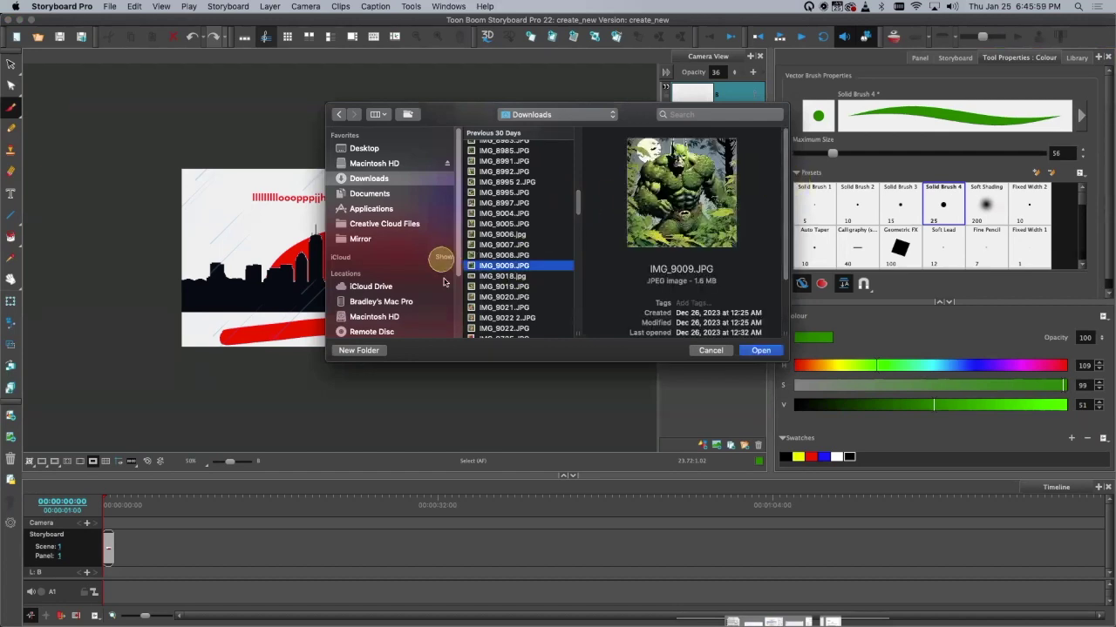
{"action": "mouse_move", "coordinate": [575, 207]}
{"action": "left_mouse_down"}
{"action": "mouse_move", "coordinate": [576, 280]}
{"action": "mouse_move", "coordinate": [574, 186]}
{"action": "left_mouse_up"}
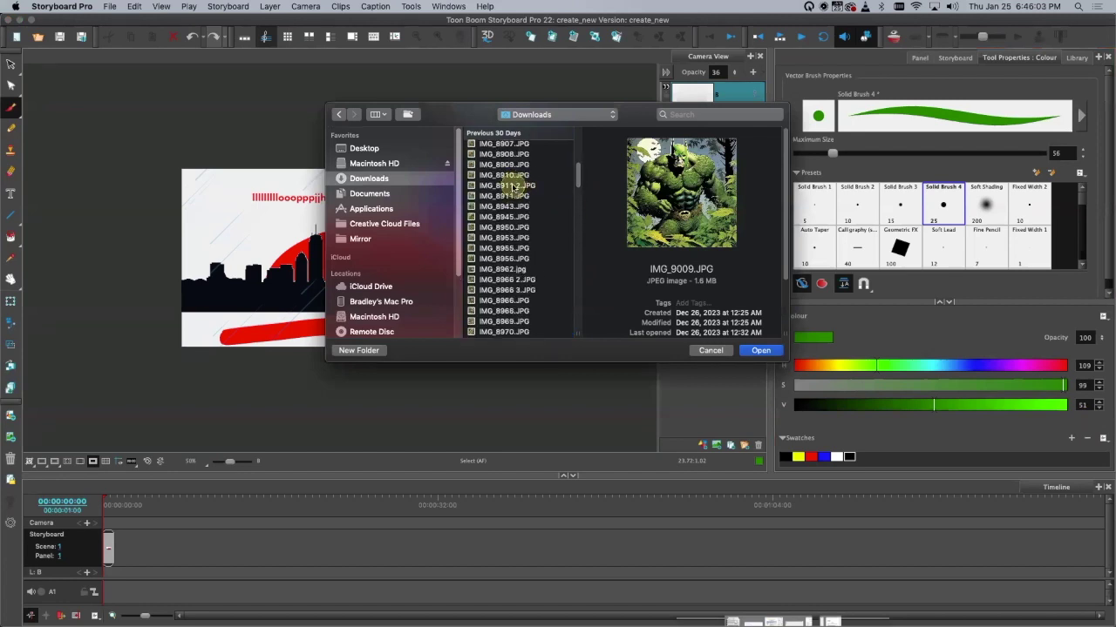
{"action": "left_click", "coordinate": [513, 185]}
{"action": "left_click", "coordinate": [519, 154]}
{"action": "left_click", "coordinate": [516, 144]}
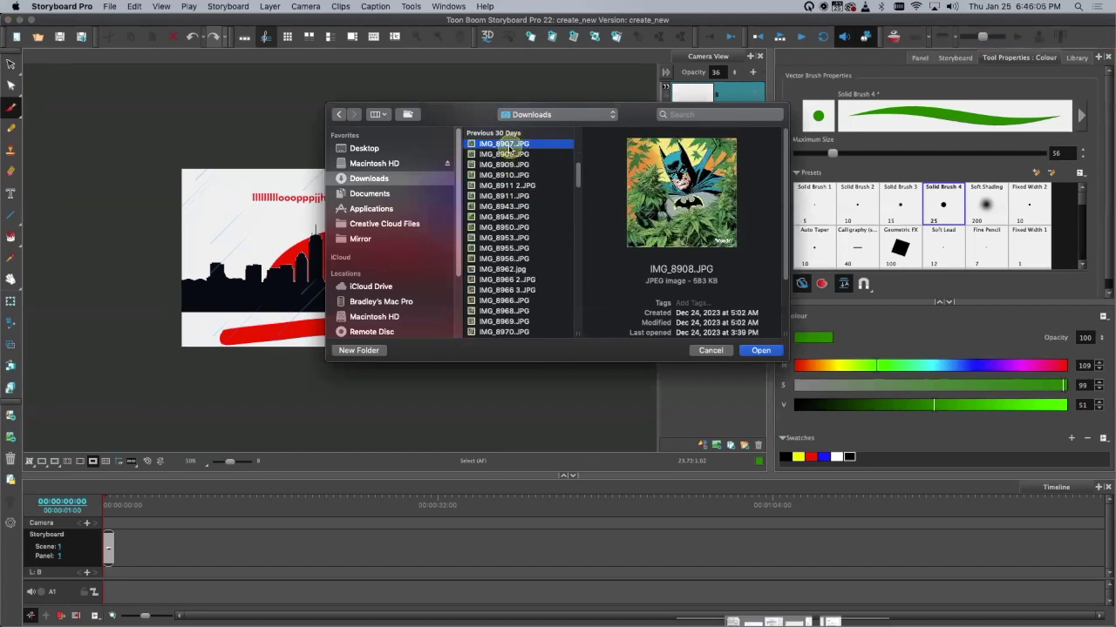
{"action": "left_click_drag", "start_coordinate": [579, 172], "coordinate": [579, 133]}
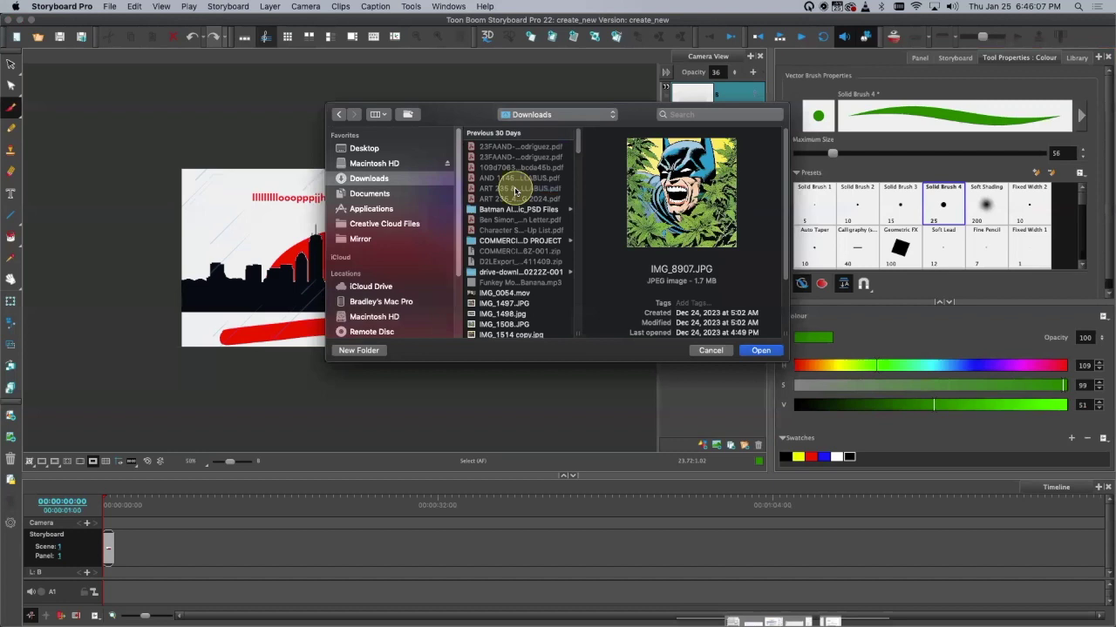
{"action": "left_click", "coordinate": [514, 293]}
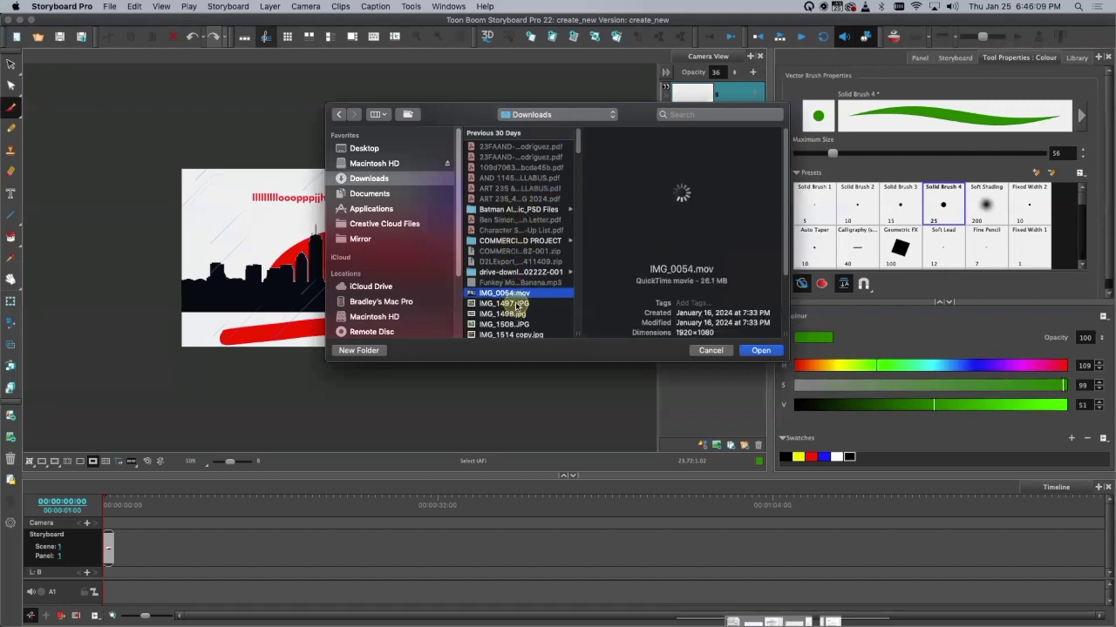
{"action": "left_click", "coordinate": [514, 303]}
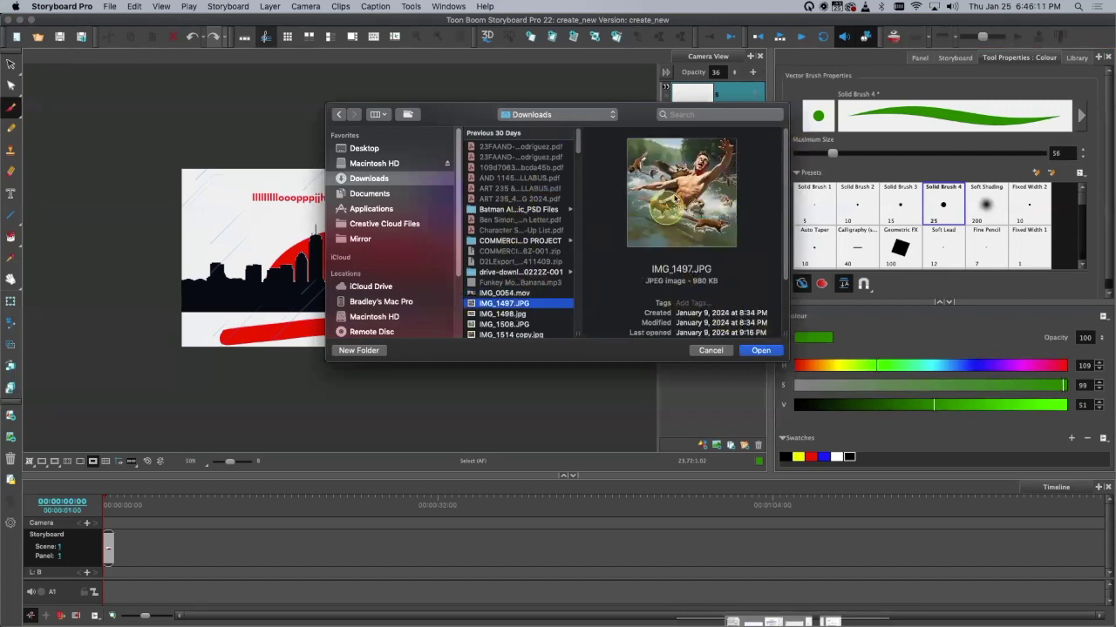
{"action": "left_click", "coordinate": [761, 351]}
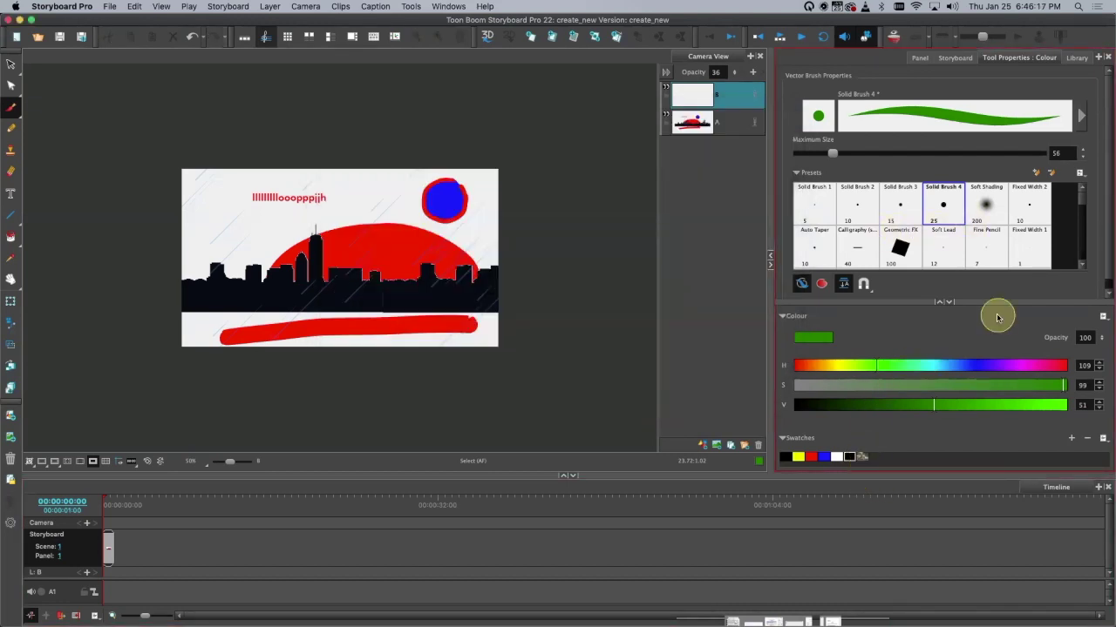
Step: Set the brush's maximum size to 194.4, try wide green zigzag strokes across the skyline on layer B, and undo them
{"action": "left_click_drag", "start_coordinate": [832, 152], "coordinate": [915, 152]}
{"action": "mouse_move", "coordinate": [237, 206]}
{"action": "left_mouse_down"}
{"action": "mouse_move", "coordinate": [221, 243]}
{"action": "mouse_move", "coordinate": [333, 200]}
{"action": "left_mouse_up"}
{"action": "key", "text": "super+z"}
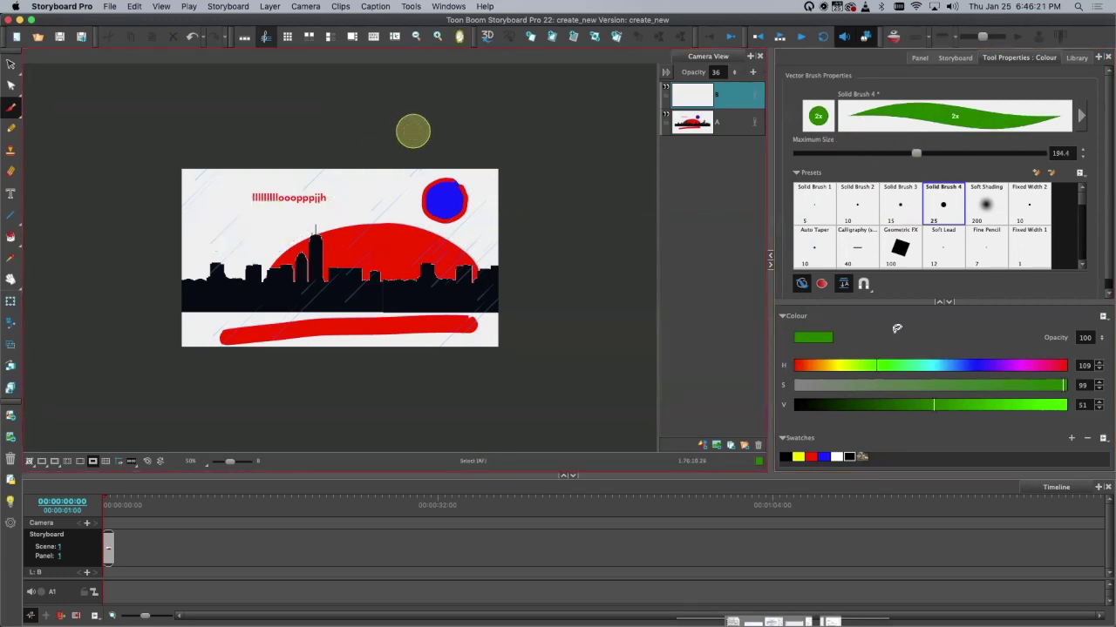
{"action": "mouse_move", "coordinate": [236, 223]}
{"action": "left_mouse_down"}
{"action": "mouse_move", "coordinate": [195, 260]}
{"action": "mouse_move", "coordinate": [441, 201]}
{"action": "left_mouse_up"}
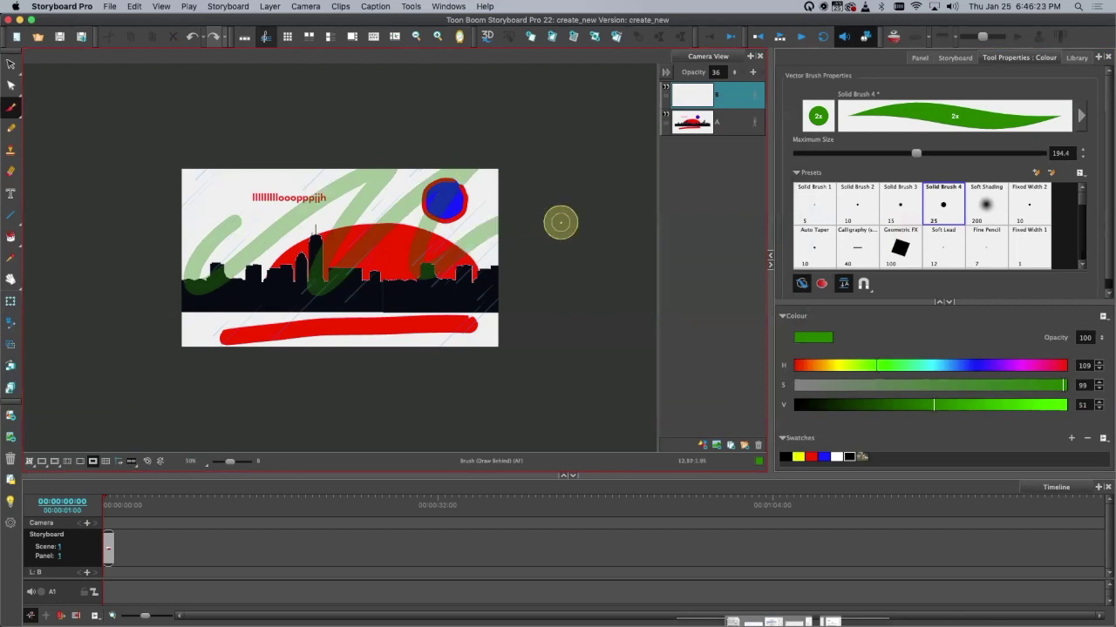
{"action": "key", "text": "super+z"}
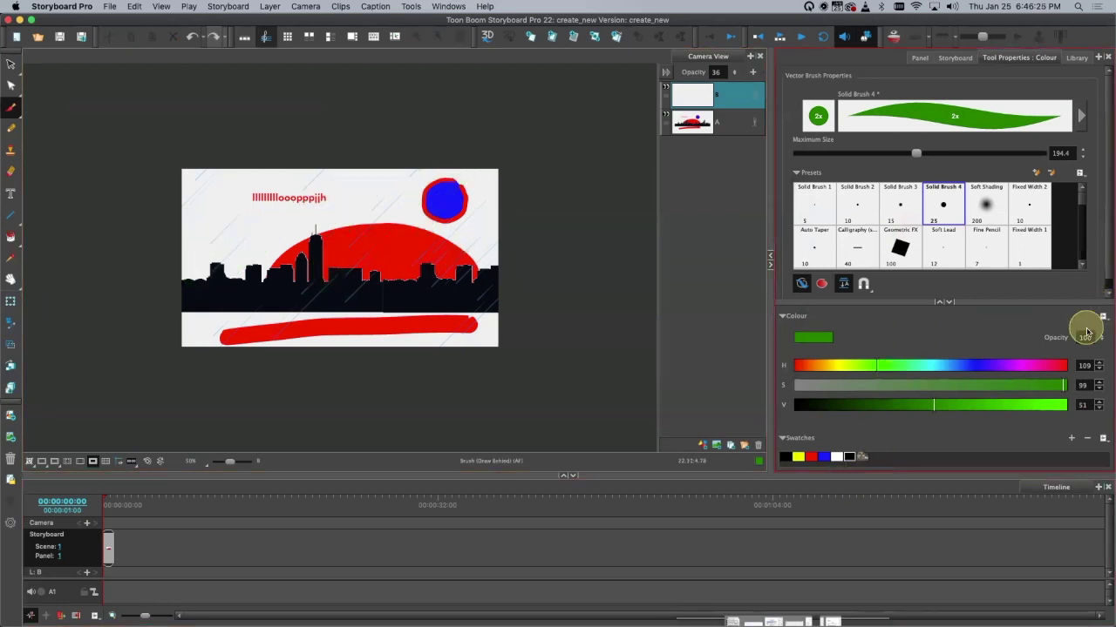
Step: Select the texture swatch, try a brush stroke across the sky on layer B, and undo it
{"action": "left_click", "coordinate": [861, 457]}
{"action": "mouse_move", "coordinate": [236, 211]}
{"action": "left_mouse_down"}
{"action": "mouse_move", "coordinate": [216, 255]}
{"action": "mouse_move", "coordinate": [382, 211]}
{"action": "left_mouse_up"}
{"action": "key", "text": "super+z"}
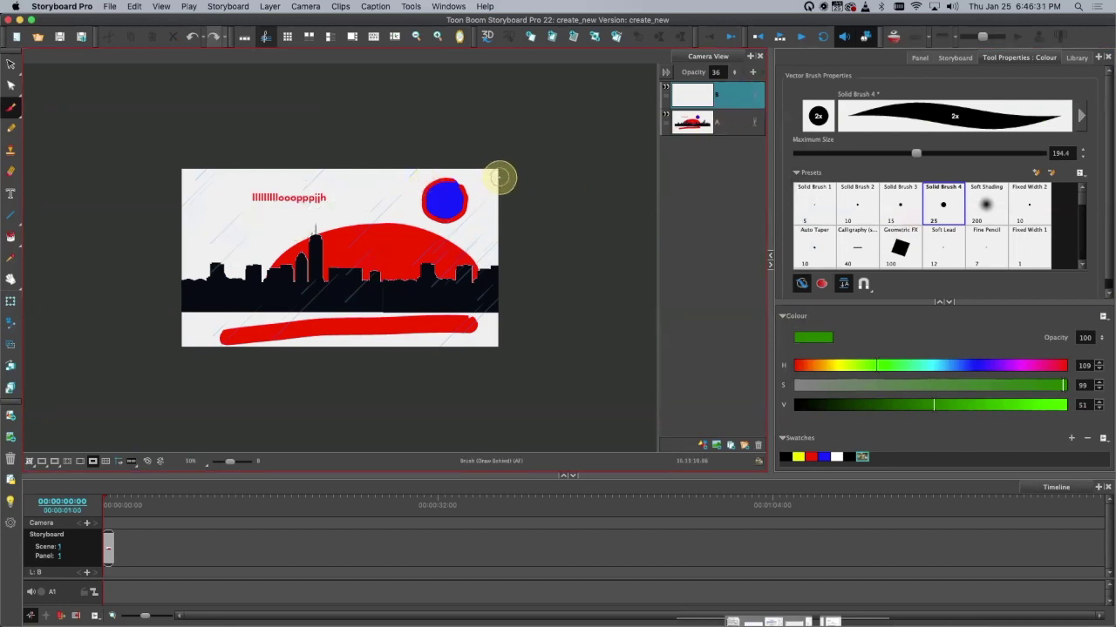
Step: Turn off the camera mask so that the area outside the frame shows in a zoomed-out view
{"action": "key", "text": "1"}
{"action": "key", "text": "1"}
{"action": "key", "text": "1"}
{"action": "key", "text": "1"}
{"action": "key", "text": "1"}
{"action": "left_click", "coordinate": [90, 462]}
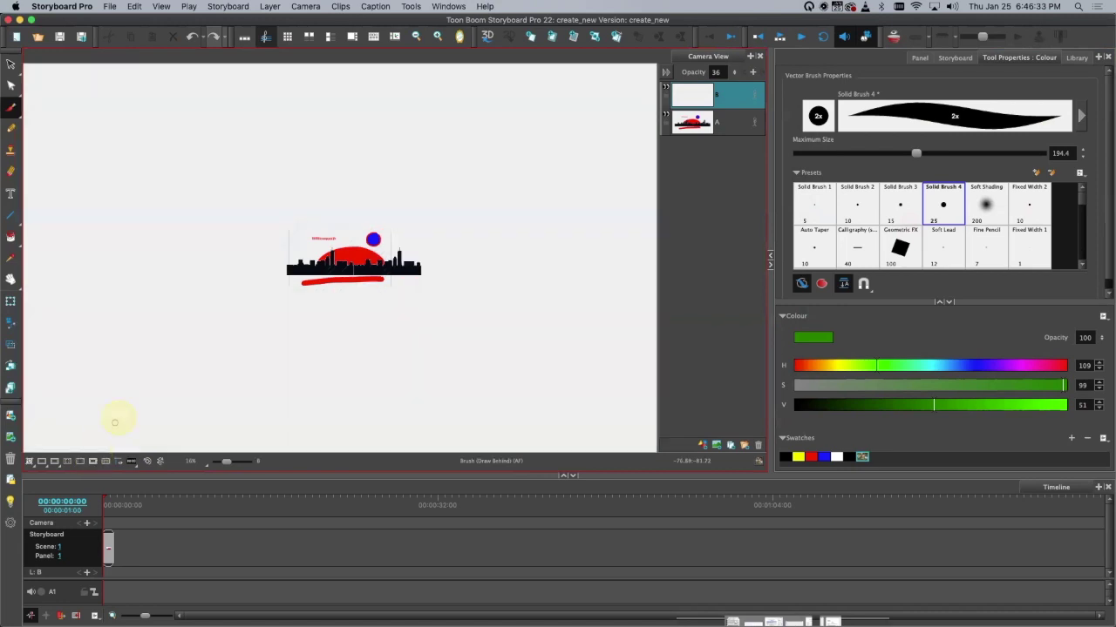
Step: Set the brush's maximum size to 1600, paint broad texture strokes around the skyline on layer B, and undo the last stroke
{"action": "left_click_drag", "start_coordinate": [917, 154], "coordinate": [1049, 177]}
{"action": "mouse_move", "coordinate": [161, 182]}
{"action": "left_mouse_down"}
{"action": "mouse_move", "coordinate": [149, 130]}
{"action": "mouse_move", "coordinate": [119, 317]}
{"action": "mouse_move", "coordinate": [183, 277]}
{"action": "mouse_move", "coordinate": [266, 249]}
{"action": "left_mouse_up"}
{"action": "mouse_move", "coordinate": [296, 130]}
{"action": "left_mouse_down"}
{"action": "mouse_move", "coordinate": [204, 331]}
{"action": "mouse_move", "coordinate": [393, 165]}
{"action": "mouse_move", "coordinate": [456, 217]}
{"action": "mouse_move", "coordinate": [472, 381]}
{"action": "left_mouse_up"}
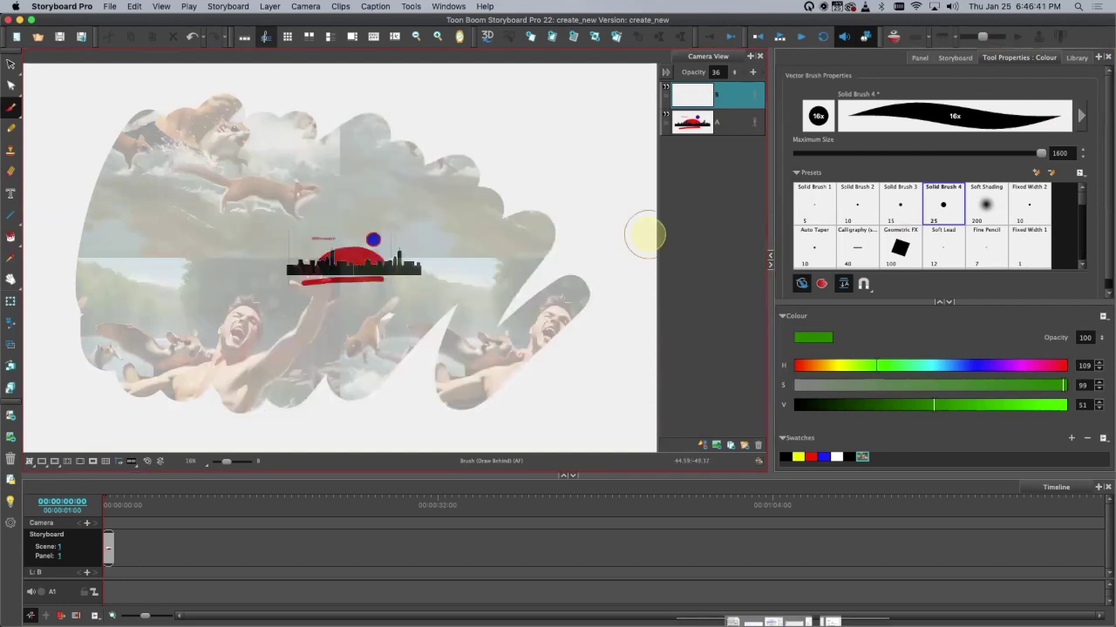
{"action": "mouse_move", "coordinate": [453, 258]}
{"action": "left_mouse_down"}
{"action": "mouse_move", "coordinate": [306, 445]}
{"action": "mouse_move", "coordinate": [724, 249]}
{"action": "left_mouse_up"}
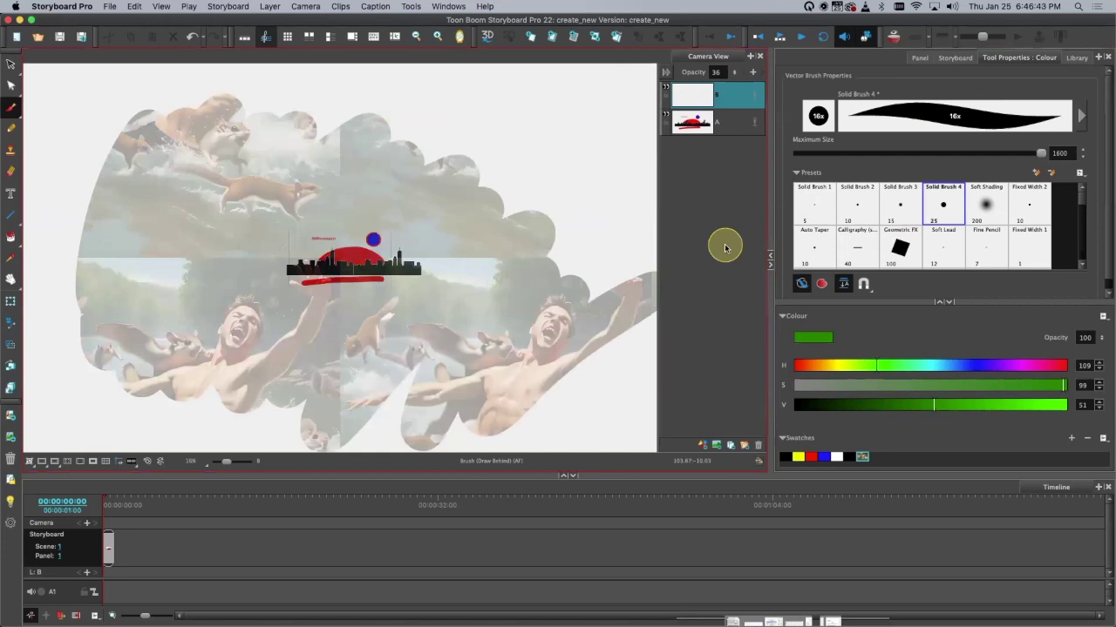
{"action": "key", "text": "ctrl+z"}
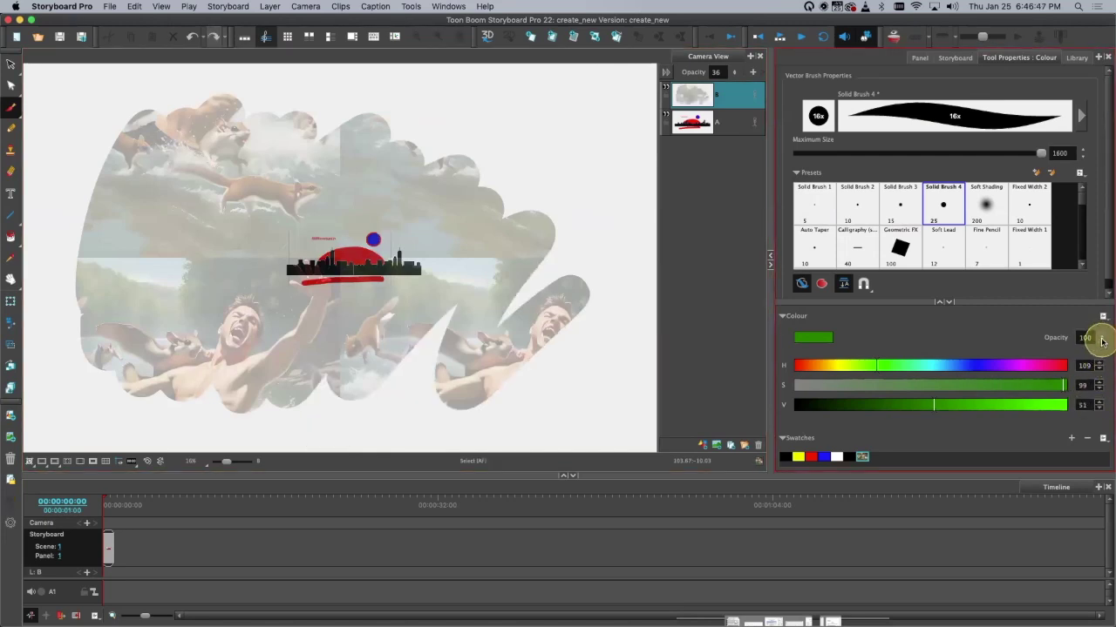
Step: Check the colour opacity control, try large green strokes beside the texture painting on layer B, and undo each one
{"action": "left_click", "coordinate": [1102, 341]}
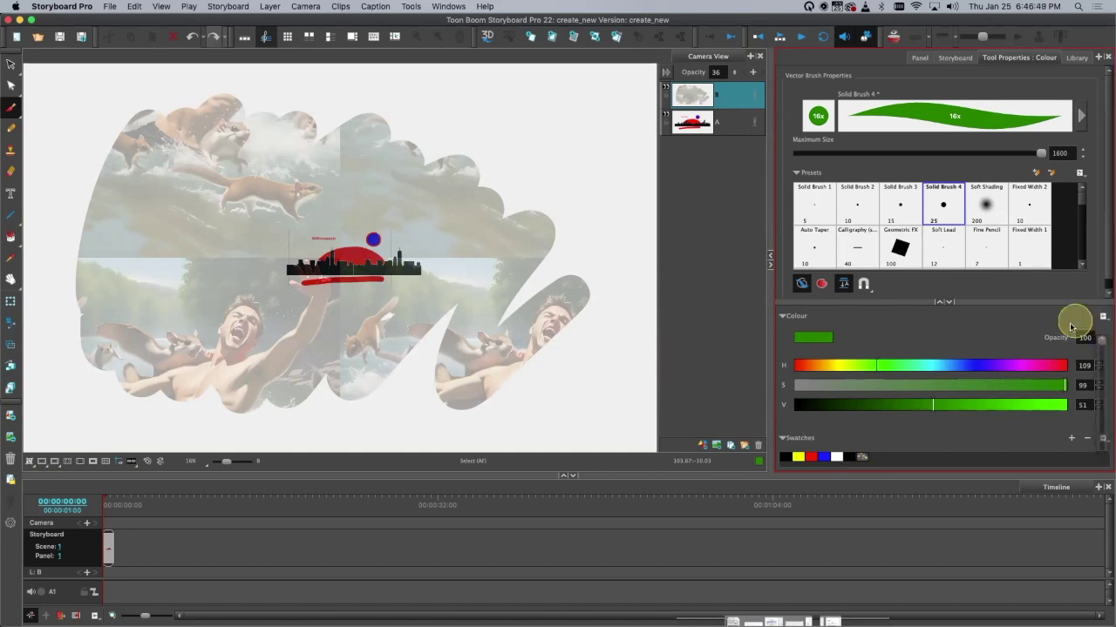
{"action": "mouse_move", "coordinate": [554, 349]}
{"action": "left_mouse_down"}
{"action": "mouse_move", "coordinate": [545, 387]}
{"action": "mouse_move", "coordinate": [562, 379]}
{"action": "mouse_move", "coordinate": [606, 390]}
{"action": "left_mouse_up"}
{"action": "key", "text": "super+z"}
{"action": "mouse_move", "coordinate": [597, 181]}
{"action": "left_mouse_down"}
{"action": "mouse_move", "coordinate": [533, 279]}
{"action": "mouse_move", "coordinate": [568, 259]}
{"action": "mouse_move", "coordinate": [578, 357]}
{"action": "left_mouse_up"}
{"action": "key", "text": "super+z"}
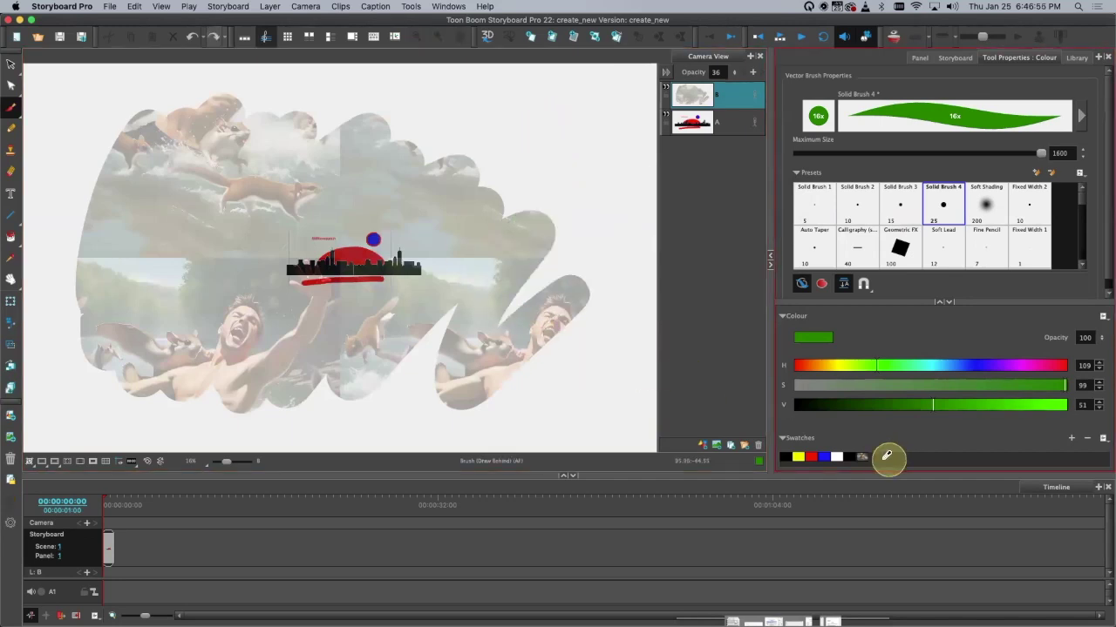
Step: Extend the texture painting on layer B, and add a layer C with full-opacity texture strokes below it, undoing the last stroke
{"action": "left_click", "coordinate": [849, 456]}
{"action": "mouse_move", "coordinate": [571, 126]}
{"action": "left_mouse_down"}
{"action": "mouse_move", "coordinate": [605, 166]}
{"action": "mouse_move", "coordinate": [585, 257]}
{"action": "mouse_move", "coordinate": [614, 273]}
{"action": "left_mouse_up"}
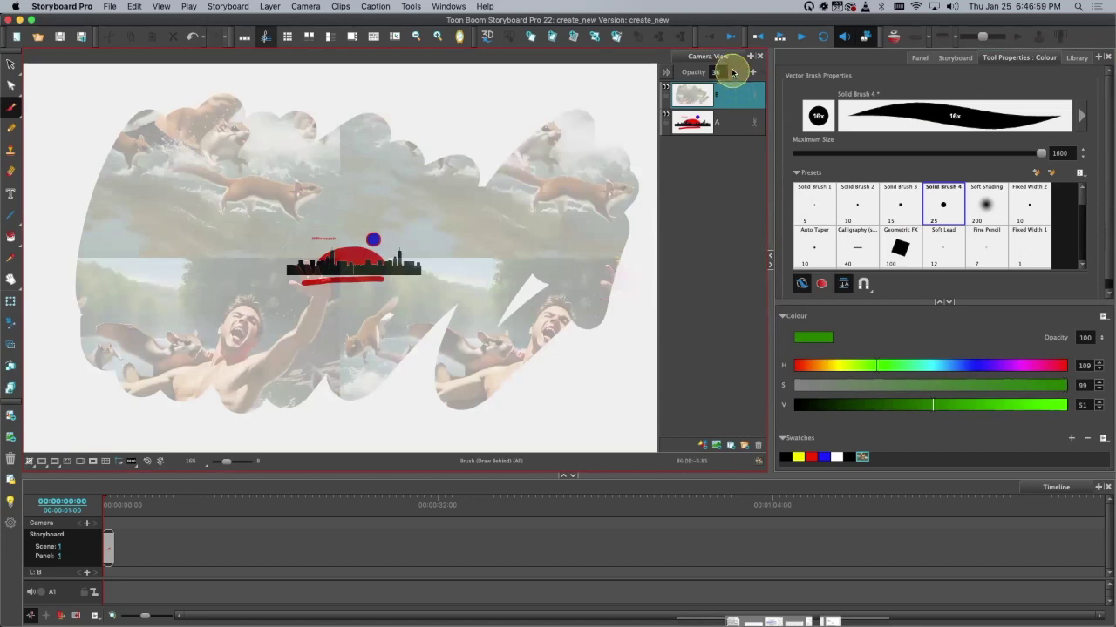
{"action": "left_click", "coordinate": [704, 447]}
{"action": "mouse_move", "coordinate": [564, 422]}
{"action": "left_mouse_down"}
{"action": "mouse_move", "coordinate": [571, 383]}
{"action": "mouse_move", "coordinate": [623, 383]}
{"action": "left_mouse_up"}
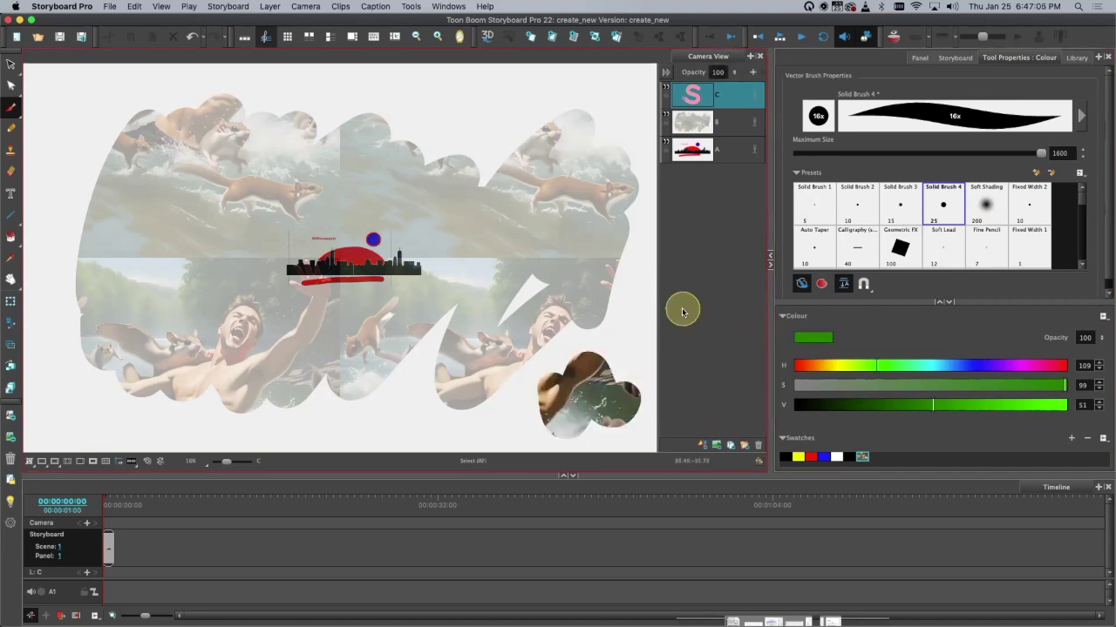
{"action": "left_click_drag", "start_coordinate": [349, 425], "coordinate": [510, 405]}
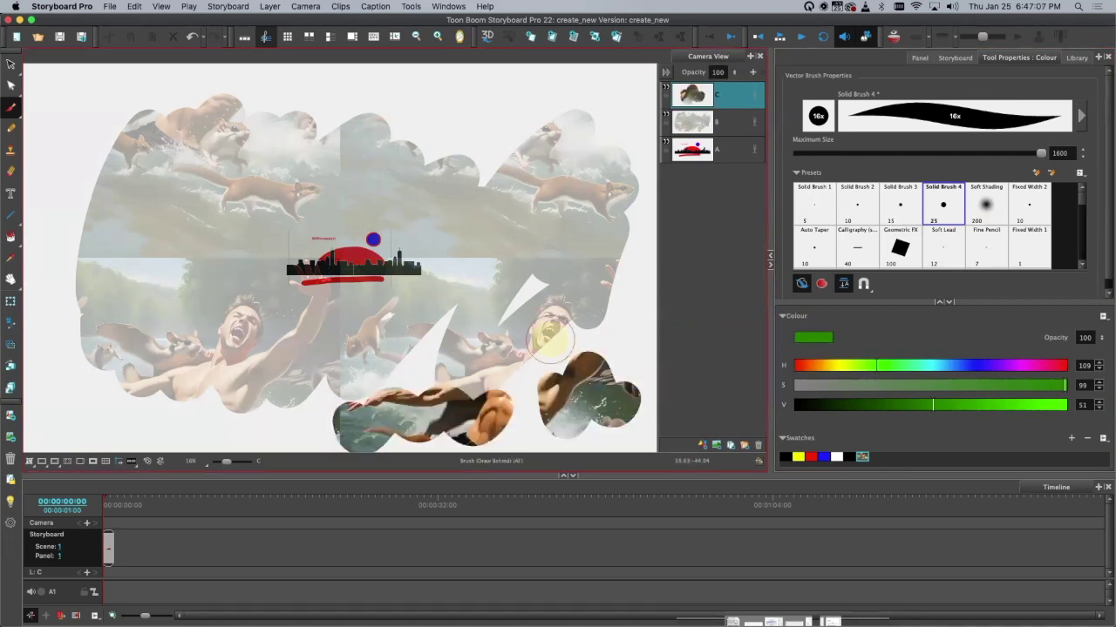
{"action": "mouse_move", "coordinate": [62, 406]}
{"action": "left_mouse_down"}
{"action": "mouse_move", "coordinate": [50, 208]}
{"action": "mouse_move", "coordinate": [130, 84]}
{"action": "left_mouse_up"}
{"action": "key", "text": "super+z"}
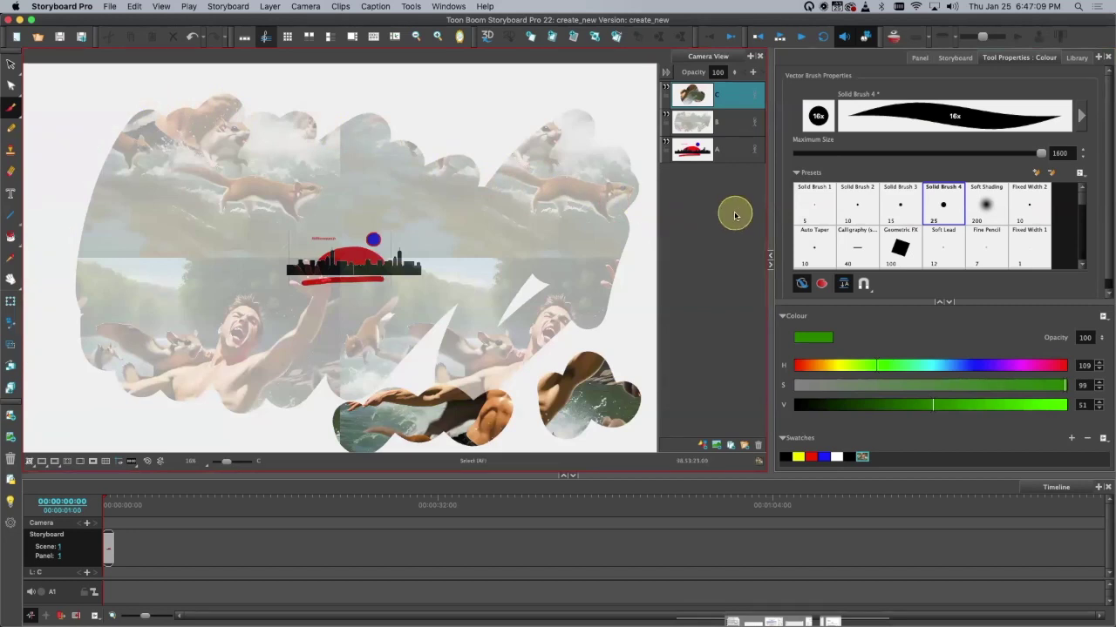
Step: Undo the texture strokes, the added layer C and the new texture swatch
{"action": "key", "text": "super+z"}
{"action": "key", "text": "super+z"}
{"action": "key", "text": "super+z"}
{"action": "key", "text": "super+z"}
{"action": "key", "text": "super+z"}
{"action": "key", "text": "super+z"}
{"action": "key", "text": "super+z"}
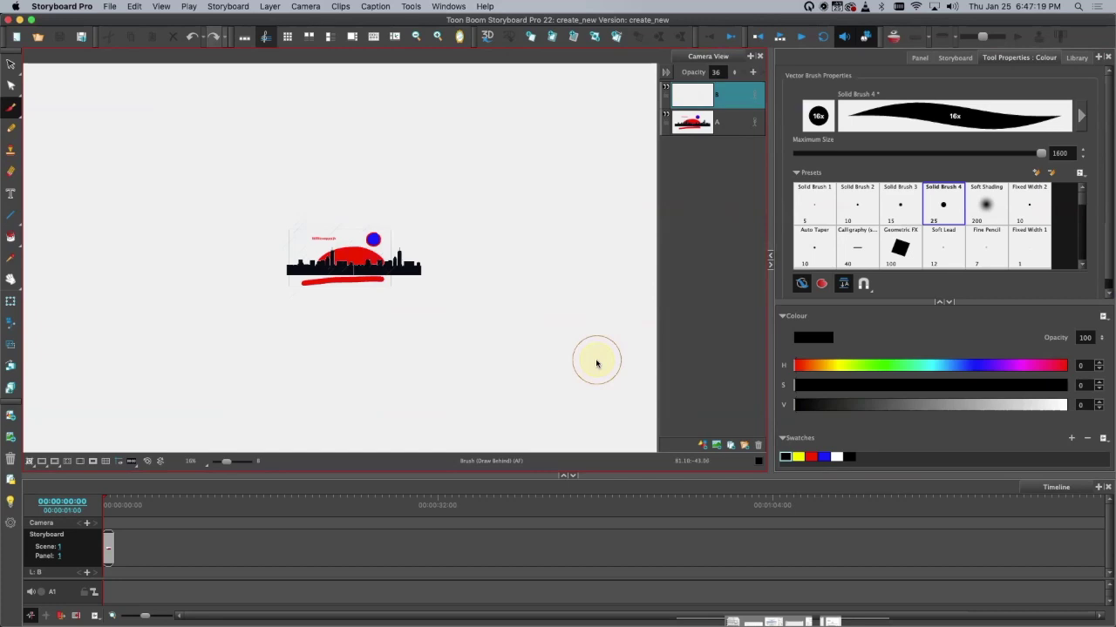
Step: Turn Mirror View on to see the drawing flipped, and turn it off again
{"action": "left_click", "coordinate": [459, 37]}
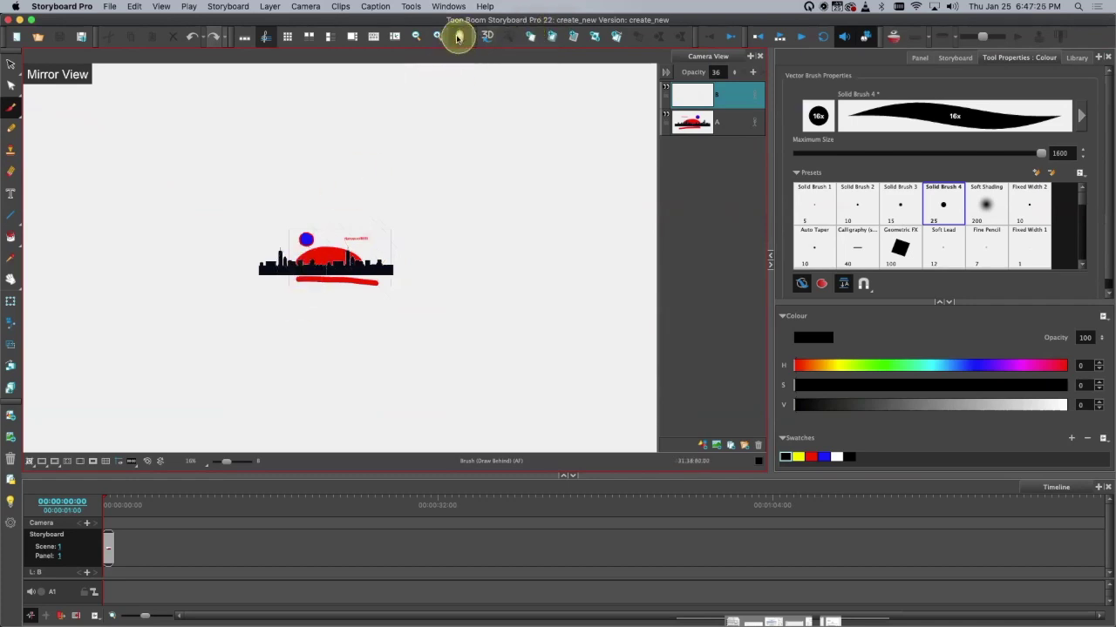
{"action": "left_click", "coordinate": [460, 36]}
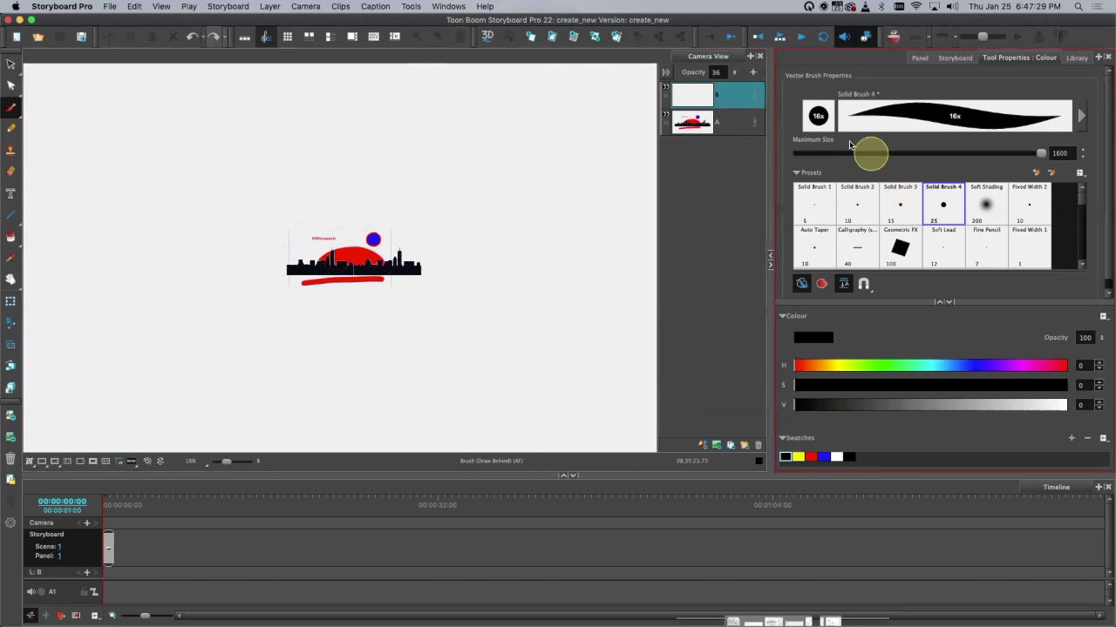
Step: Set the brush's maximum size to 224.8, test two black strokes beside the skyline on layer B, and undo both
{"action": "left_click_drag", "start_coordinate": [1035, 152], "coordinate": [902, 150]}
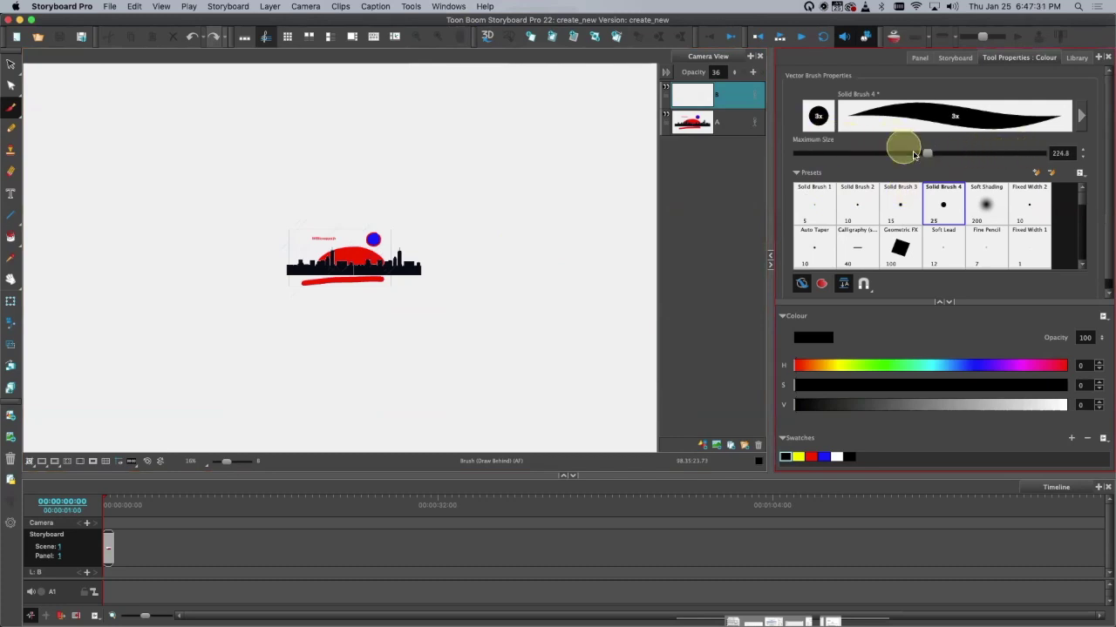
{"action": "left_click_drag", "start_coordinate": [521, 250], "coordinate": [528, 365]}
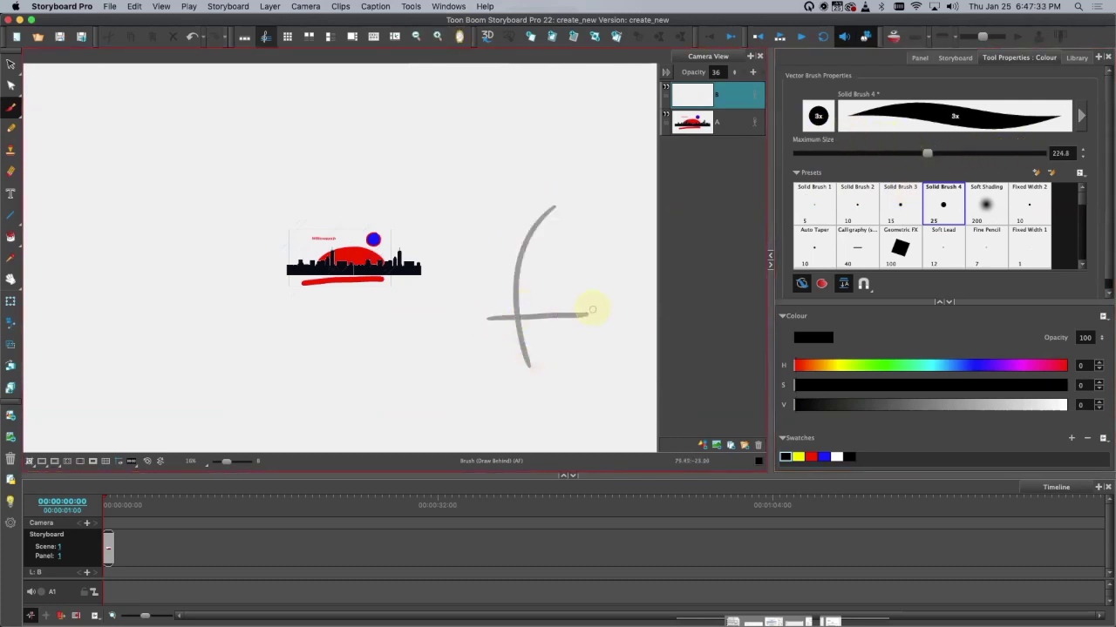
{"action": "key", "text": "super+z"}
{"action": "key", "text": "super+z"}
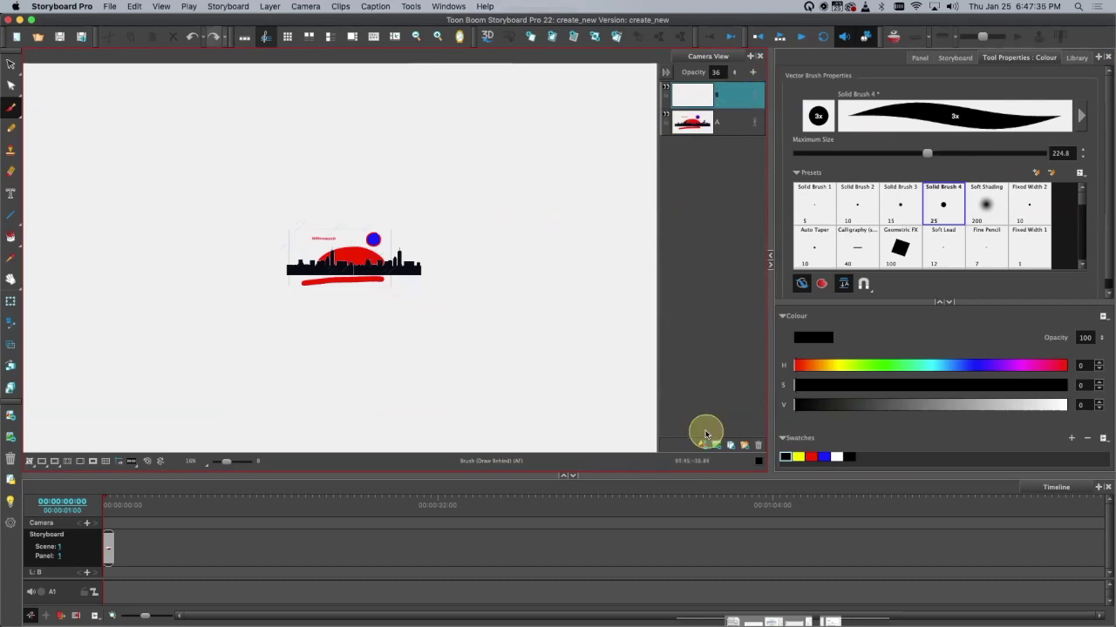
Step: Add a new vector layer C, delete layer B, and make layer C active
{"action": "left_click", "coordinate": [703, 444]}
{"action": "left_click", "coordinate": [737, 114]}
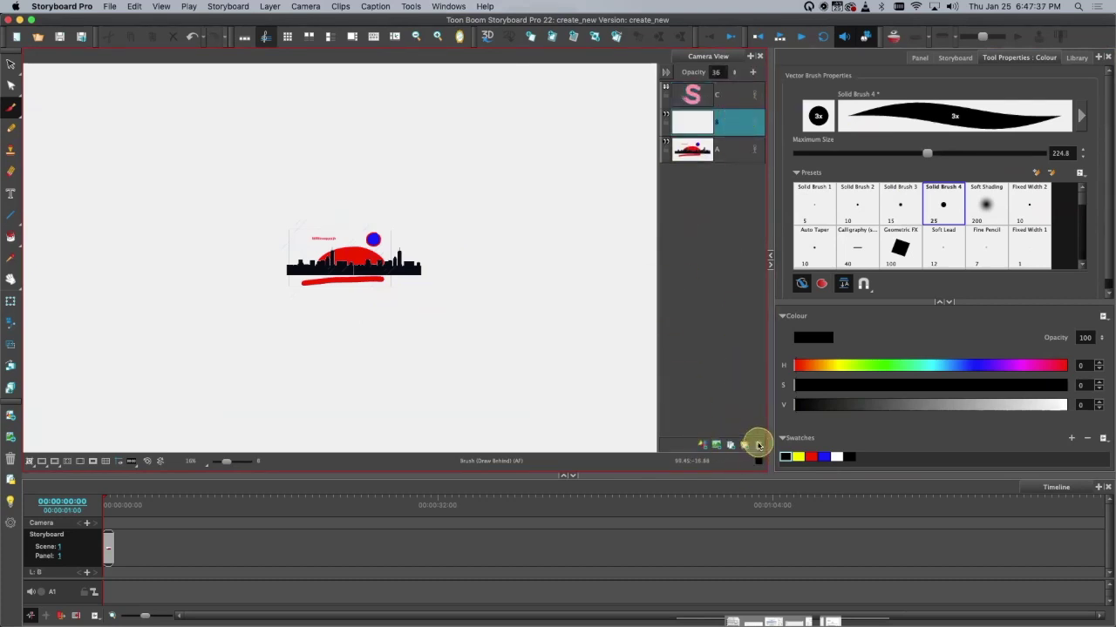
{"action": "left_click", "coordinate": [758, 446]}
{"action": "left_click", "coordinate": [708, 89]}
Step: Draw a black cartoon head with a forehead line, ear, eyes, nose and smile beside the skyline on layer C
{"action": "left_click_drag", "start_coordinate": [558, 196], "coordinate": [519, 340]}
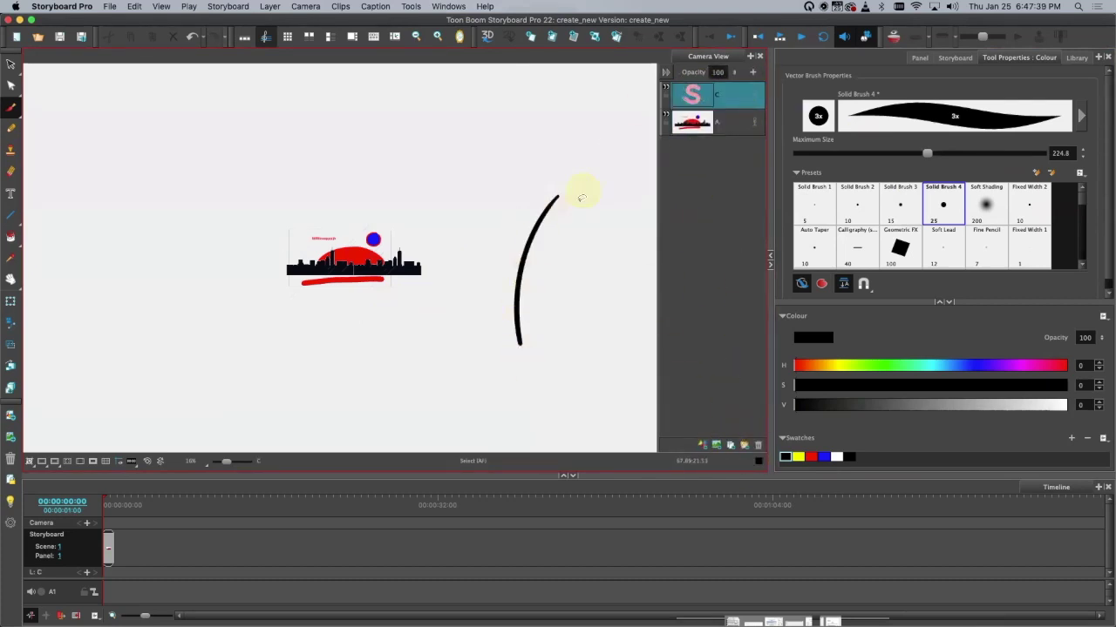
{"action": "key", "text": "super+z"}
{"action": "left_click_drag", "start_coordinate": [575, 183], "coordinate": [535, 246]}
{"action": "left_click_drag", "start_coordinate": [514, 313], "coordinate": [583, 315]}
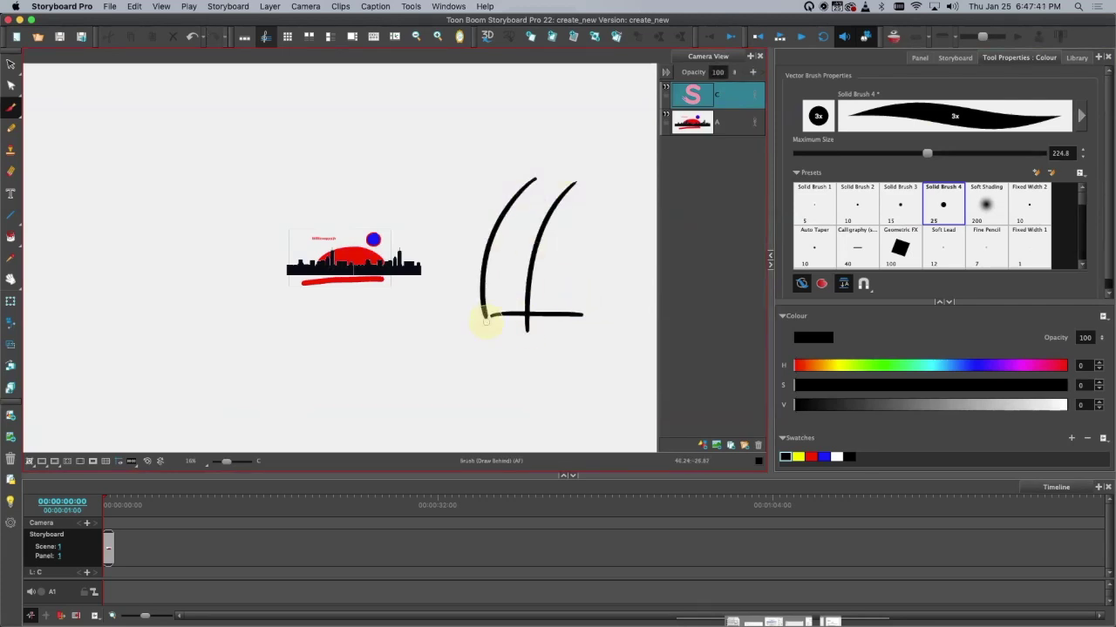
{"action": "left_click_drag", "start_coordinate": [486, 320], "coordinate": [558, 408]}
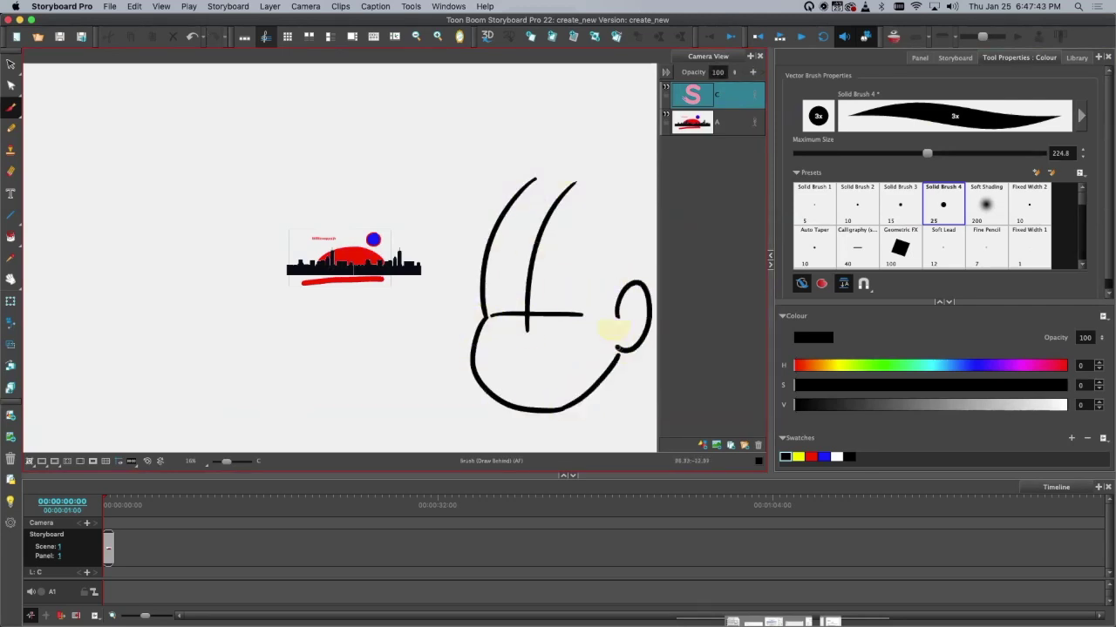
{"action": "mouse_move", "coordinate": [526, 185]}
{"action": "left_mouse_down"}
{"action": "mouse_move", "coordinate": [630, 232]}
{"action": "mouse_move", "coordinate": [626, 277]}
{"action": "left_mouse_up"}
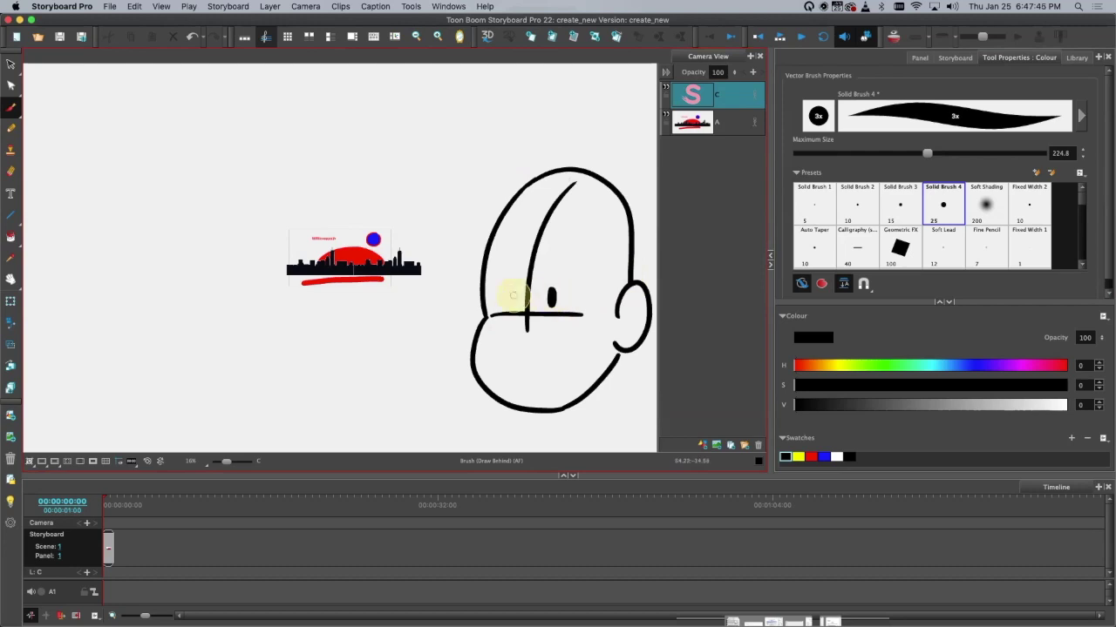
{"action": "left_click_drag", "start_coordinate": [526, 321], "coordinate": [530, 345]}
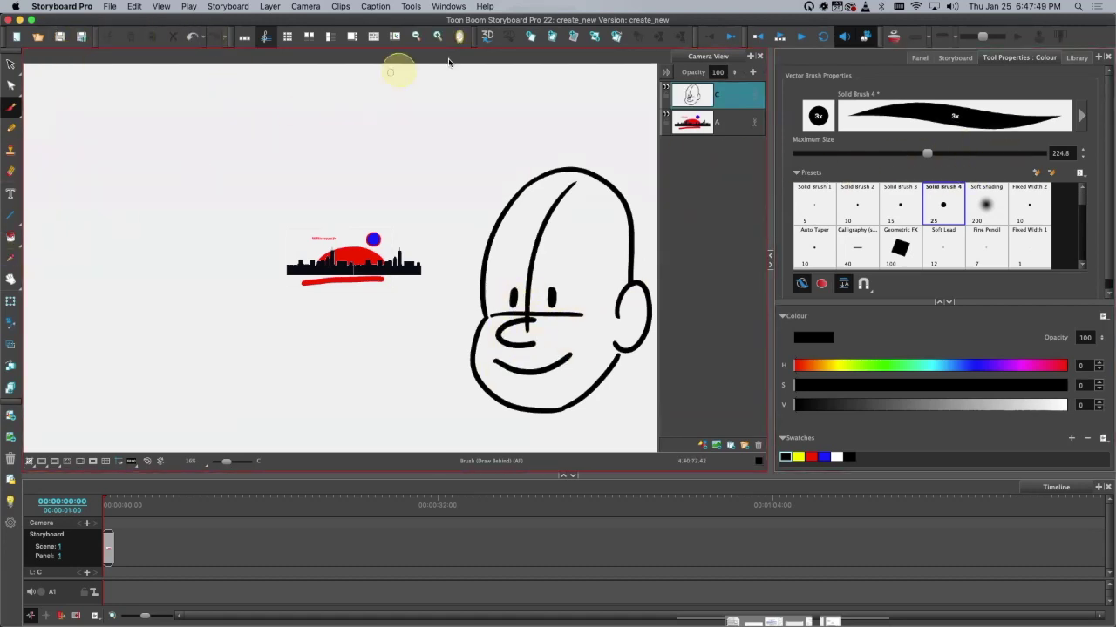
Step: Check the cartoon head flipped in Mirror View, and restore the normal view
{"action": "left_click", "coordinate": [459, 37]}
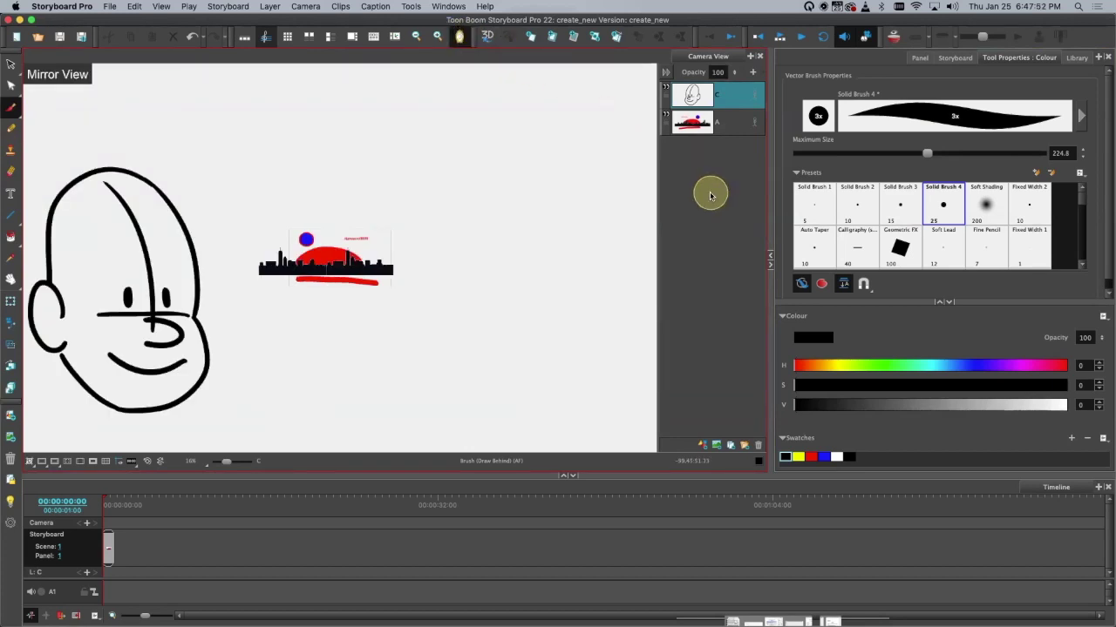
{"action": "left_click", "coordinate": [460, 36]}
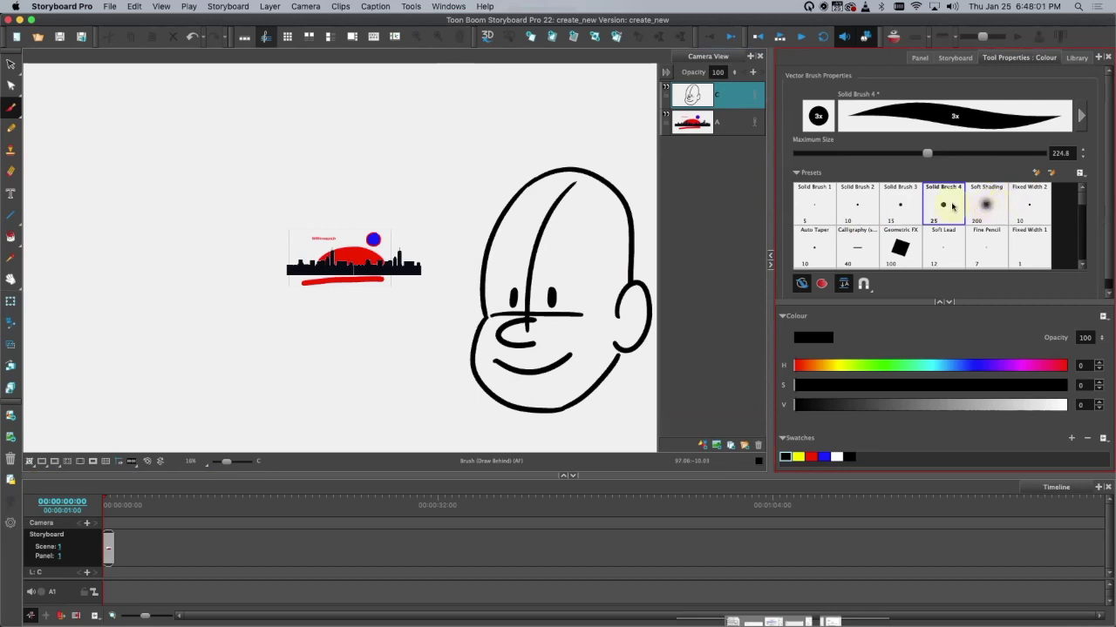
Step: Pan the canvas to centre the head with the Hand tool, and tilt it counter-clockwise with Rotate View
{"action": "left_click", "coordinate": [11, 279]}
{"action": "left_click_drag", "start_coordinate": [224, 319], "coordinate": [152, 278]}
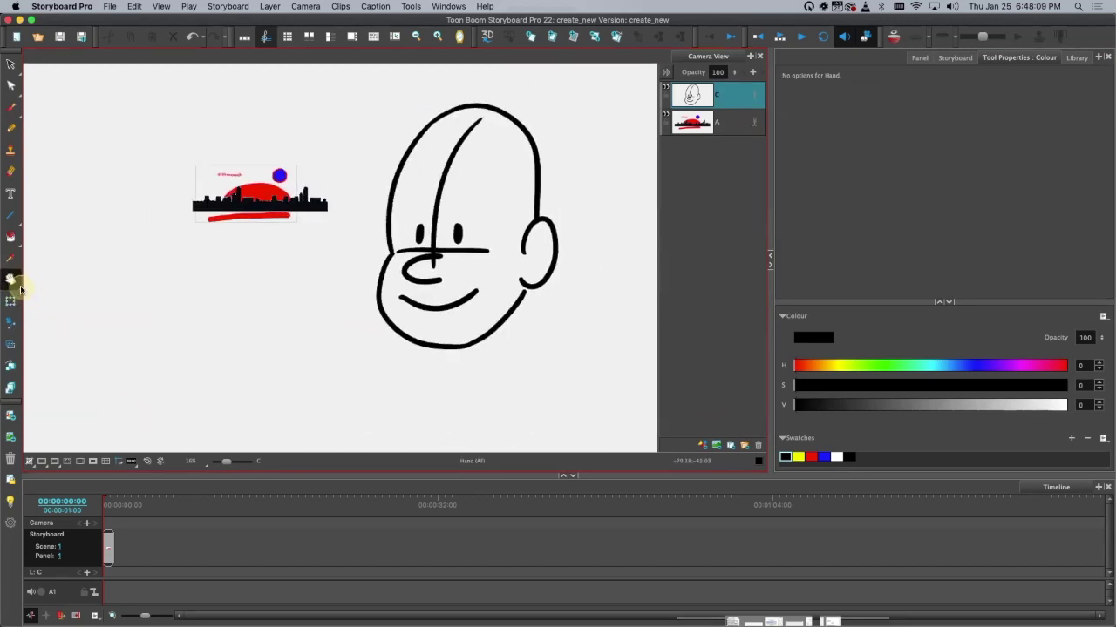
{"action": "left_click", "coordinate": [20, 288]}
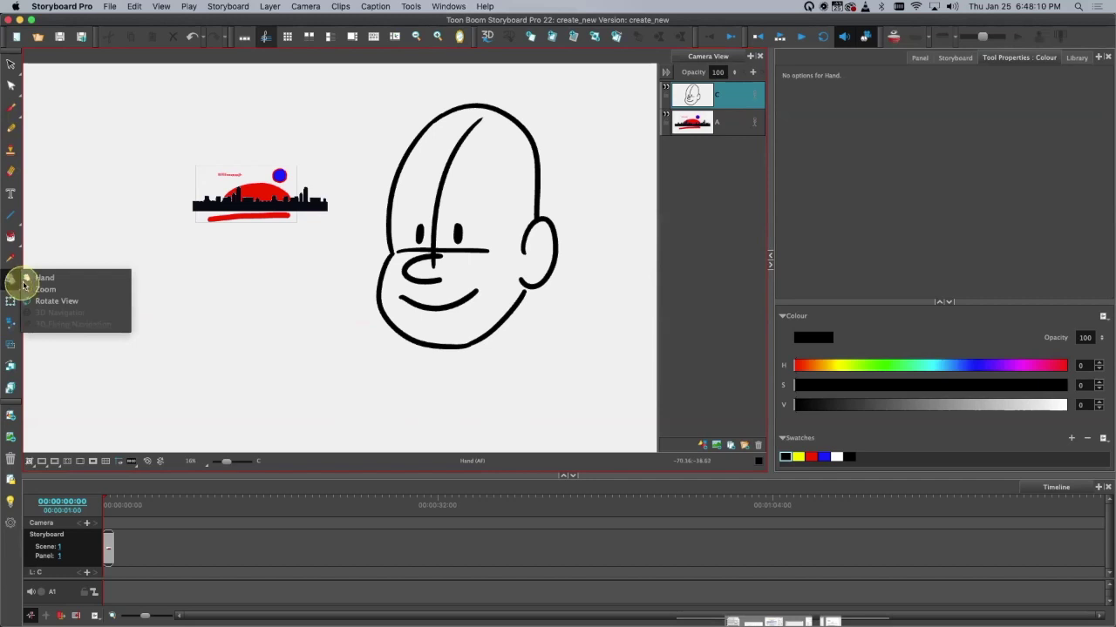
{"action": "left_click", "coordinate": [87, 301]}
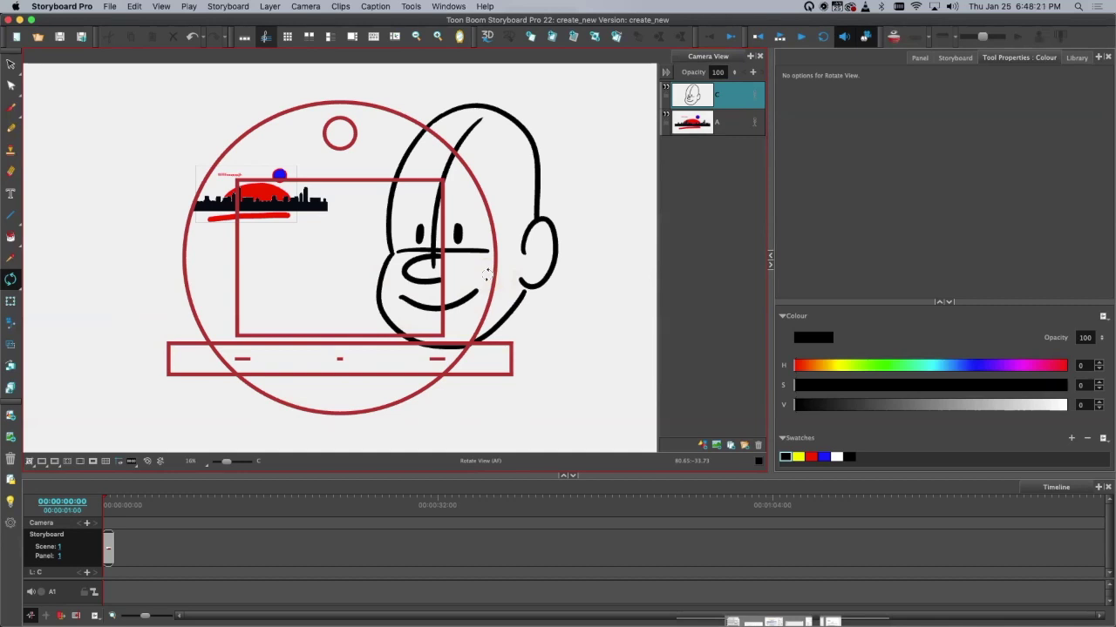
{"action": "mouse_move", "coordinate": [492, 283]}
{"action": "left_mouse_down"}
{"action": "mouse_move", "coordinate": [468, 351]}
{"action": "mouse_move", "coordinate": [510, 226]}
{"action": "mouse_move", "coordinate": [54, 340]}
{"action": "left_mouse_up"}
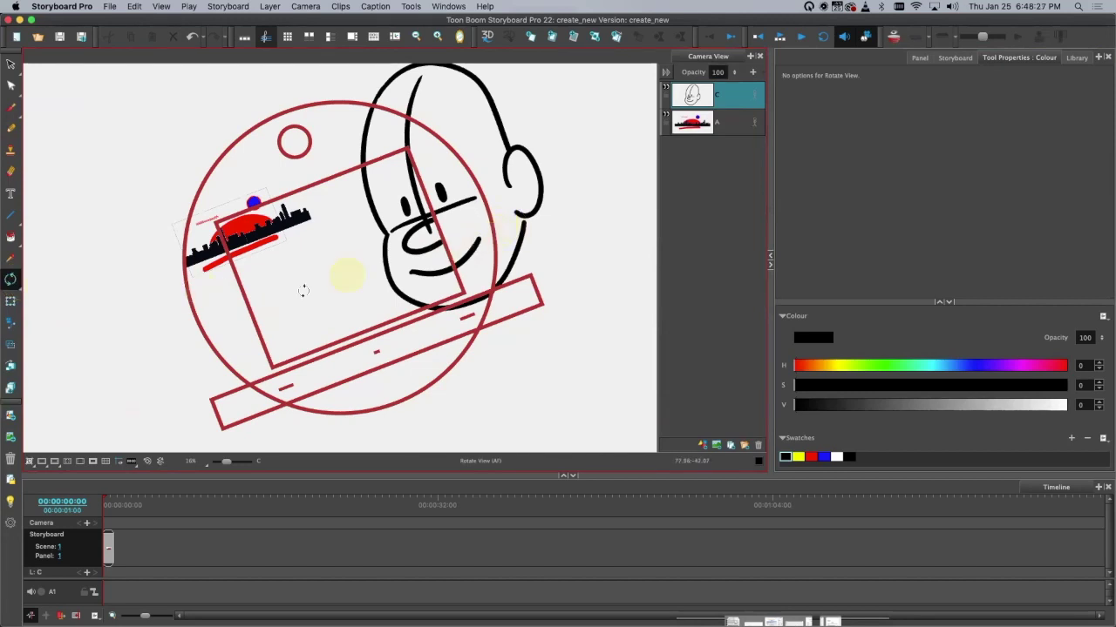
Step: Magnify the end of the head's smile line with the Zoom tool
{"action": "left_click", "coordinate": [10, 278]}
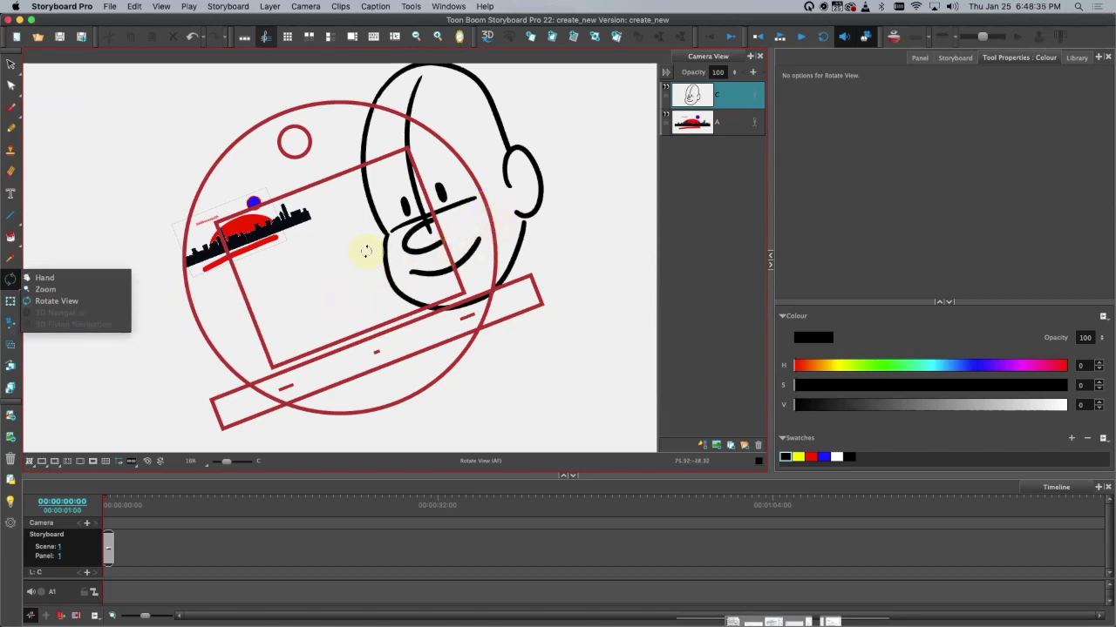
{"action": "left_click", "coordinate": [100, 289]}
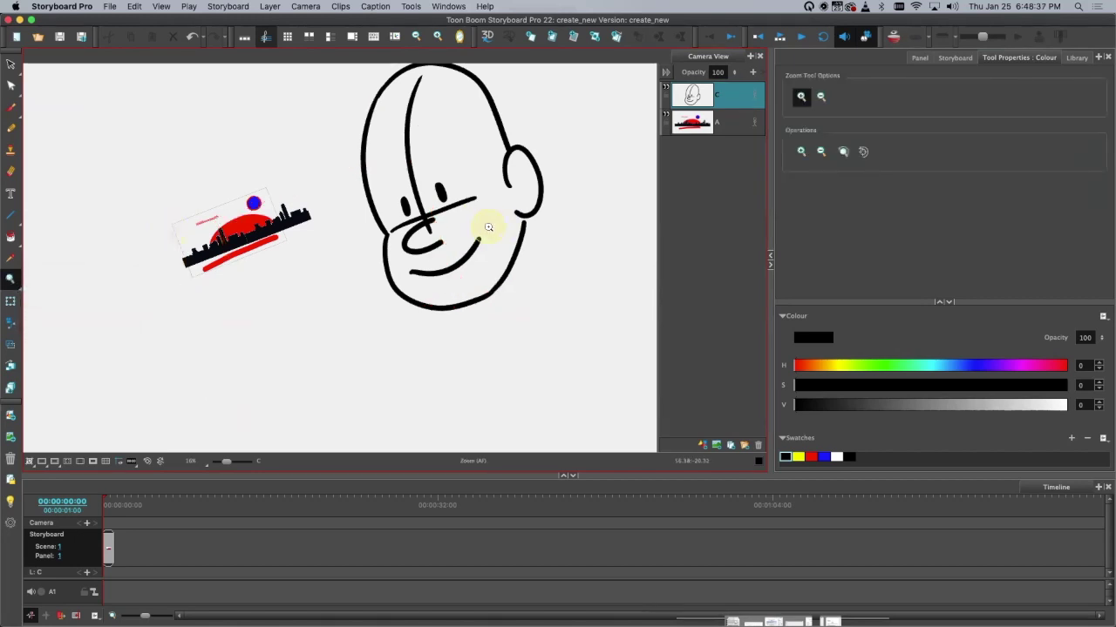
{"action": "scroll", "coordinate": [467, 245], "scroll_direction": "up", "scroll_amount": 15}
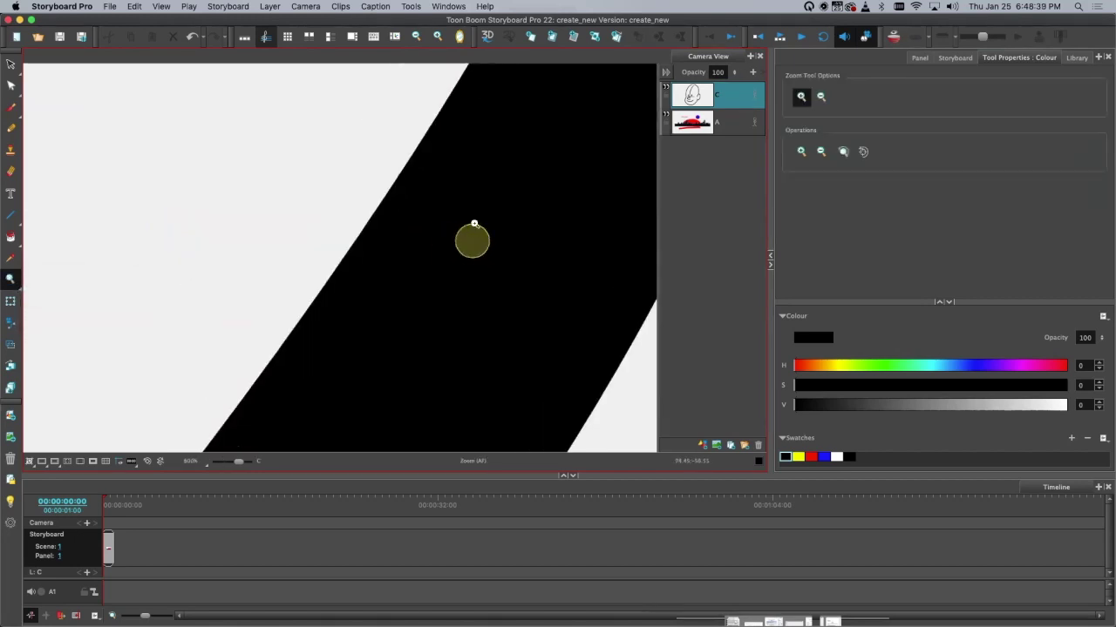
{"action": "left_click", "coordinate": [416, 37]}
{"action": "left_click", "coordinate": [478, 224]}
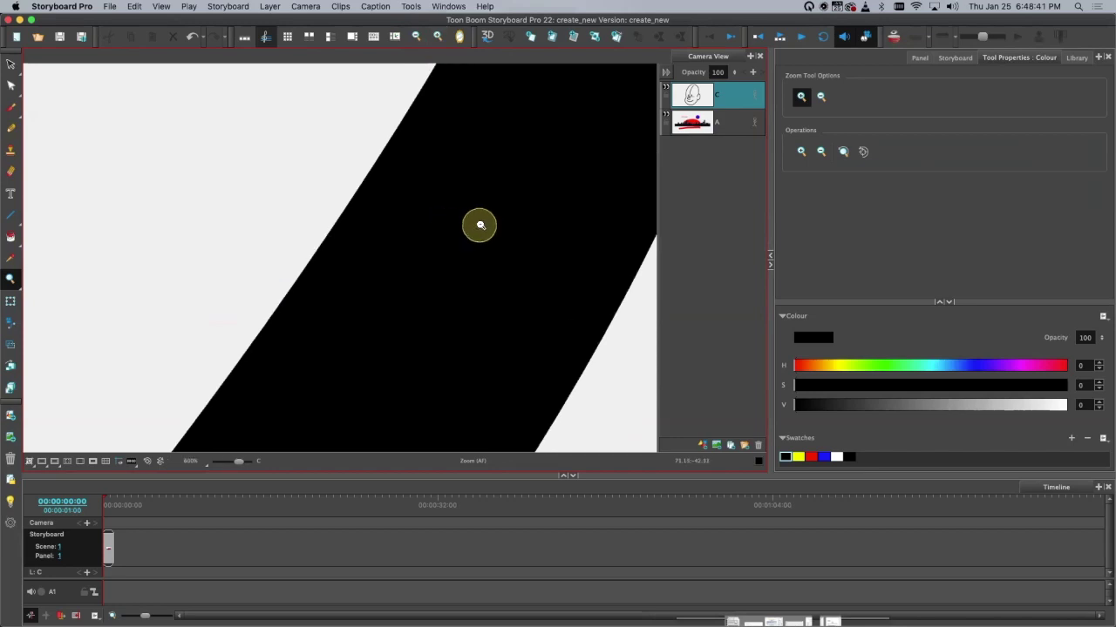
{"action": "left_click", "coordinate": [479, 226]}
{"action": "left_click", "coordinate": [479, 226]}
Step: Zoom the canvas out and in repeatedly, ending zoomed out with the whole head and skyline in view
{"action": "left_click", "coordinate": [415, 36]}
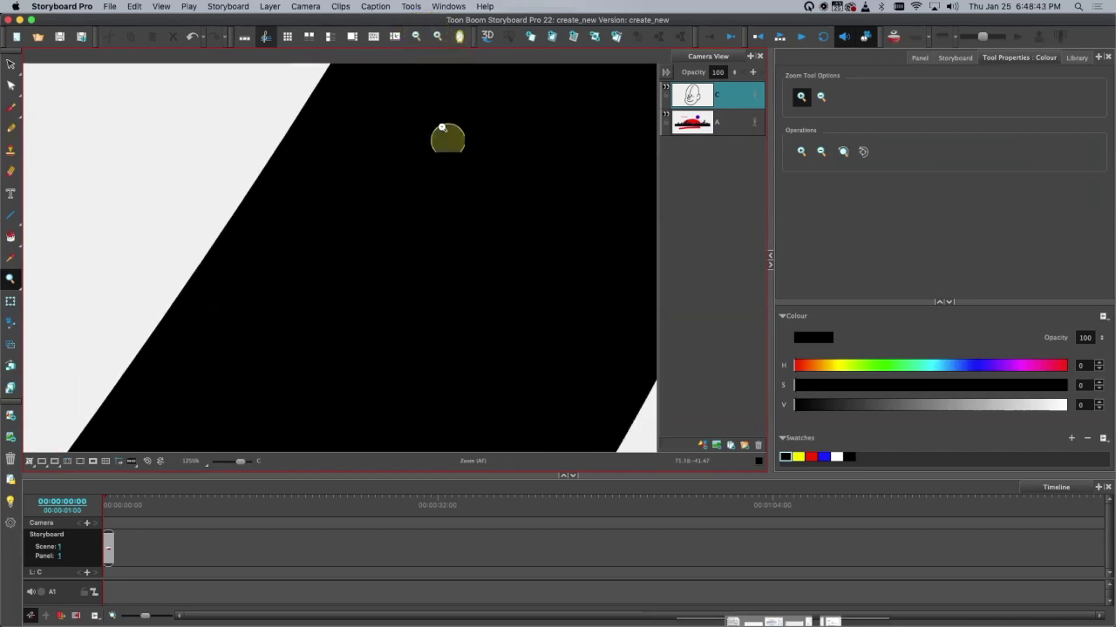
{"action": "left_click", "coordinate": [415, 36]}
{"action": "left_click", "coordinate": [416, 36]}
{"action": "left_click", "coordinate": [416, 36]}
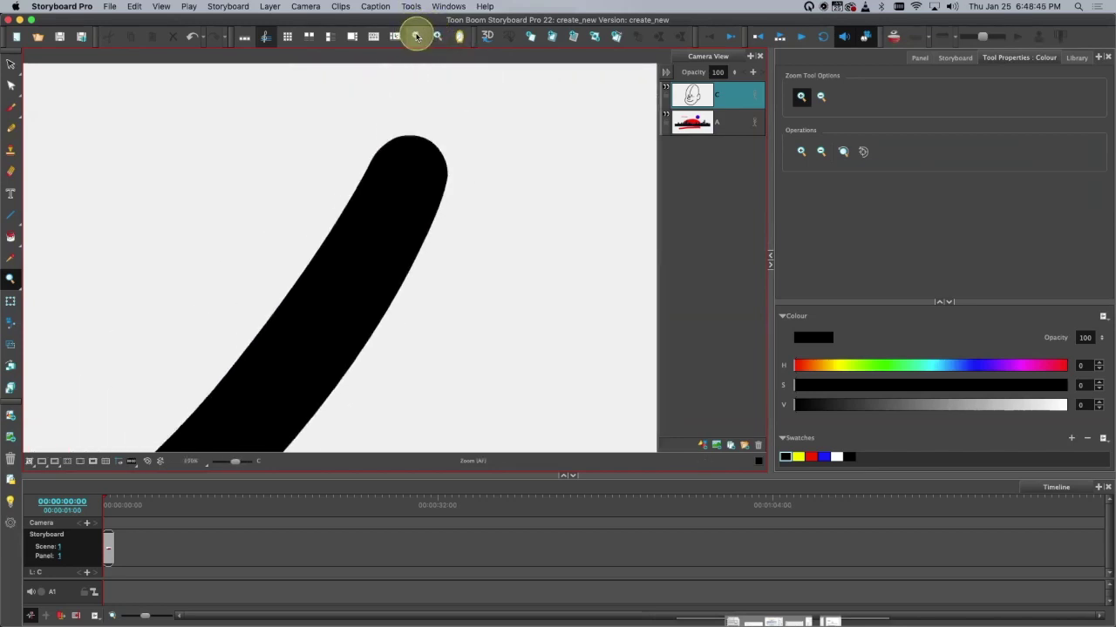
{"action": "left_click", "coordinate": [416, 37]}
{"action": "left_click", "coordinate": [417, 36]}
{"action": "left_click", "coordinate": [417, 36]}
{"action": "left_click", "coordinate": [416, 37]}
{"action": "left_click", "coordinate": [416, 36]}
{"action": "left_click", "coordinate": [417, 37]}
{"action": "left_click", "coordinate": [417, 36]}
{"action": "left_click", "coordinate": [417, 38]}
{"action": "left_click", "coordinate": [417, 37]}
{"action": "left_click", "coordinate": [416, 37]}
{"action": "left_click", "coordinate": [417, 37]}
{"action": "left_click", "coordinate": [438, 36]}
{"action": "left_click", "coordinate": [438, 36]}
{"action": "left_click", "coordinate": [437, 36]}
{"action": "left_click", "coordinate": [438, 36]}
{"action": "left_click", "coordinate": [438, 35]}
{"action": "left_click", "coordinate": [437, 36]}
{"action": "left_click", "coordinate": [417, 36]}
{"action": "left_click", "coordinate": [416, 37]}
{"action": "left_click", "coordinate": [417, 36]}
{"action": "left_click", "coordinate": [417, 36]}
{"action": "left_click", "coordinate": [417, 37]}
{"action": "left_click", "coordinate": [417, 37]}
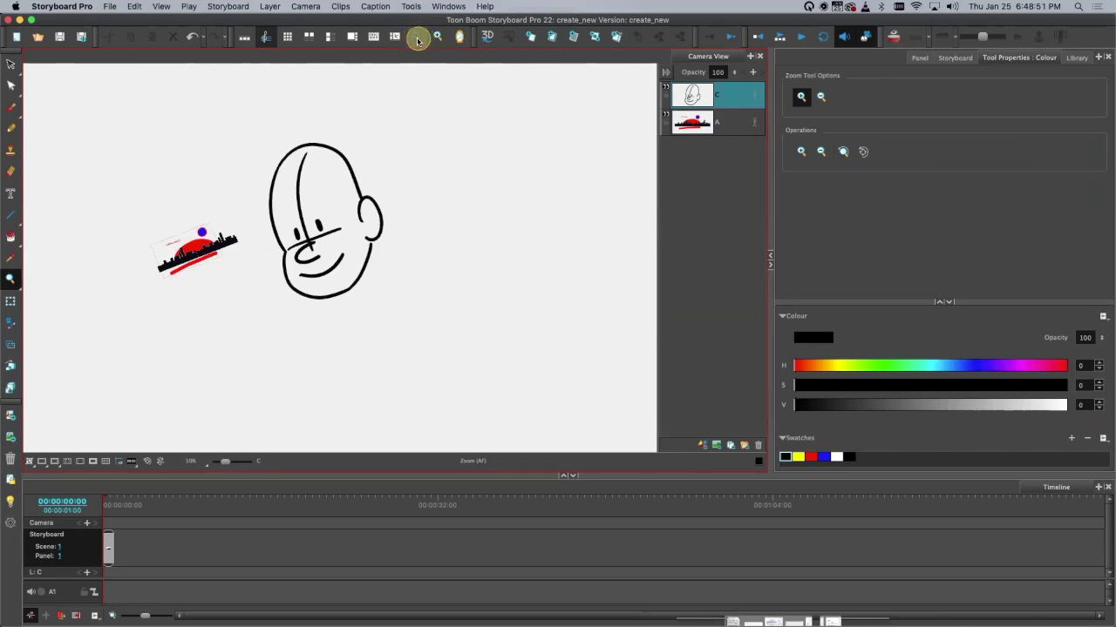
{"action": "left_click", "coordinate": [418, 38]}
{"action": "left_click", "coordinate": [418, 38]}
Step: Reset the canvas rotation, enlarge the view, and pan the head with the Hand tool
{"action": "left_click", "coordinate": [159, 461]}
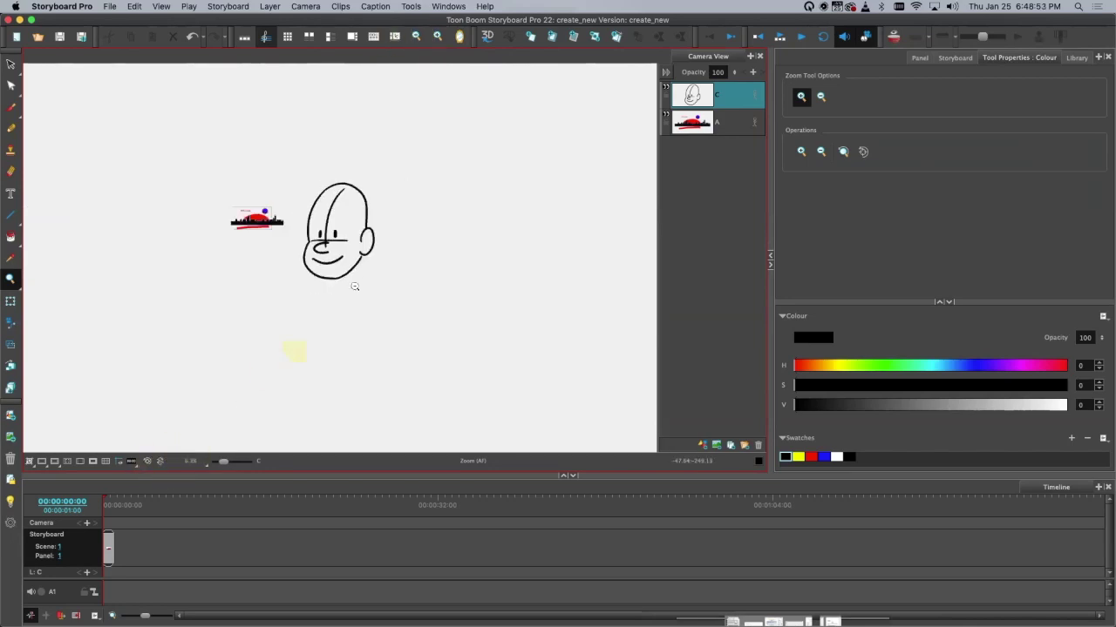
{"action": "key", "text": "2"}
{"action": "key", "text": "2"}
{"action": "key", "text": "2"}
{"action": "key", "text": "2"}
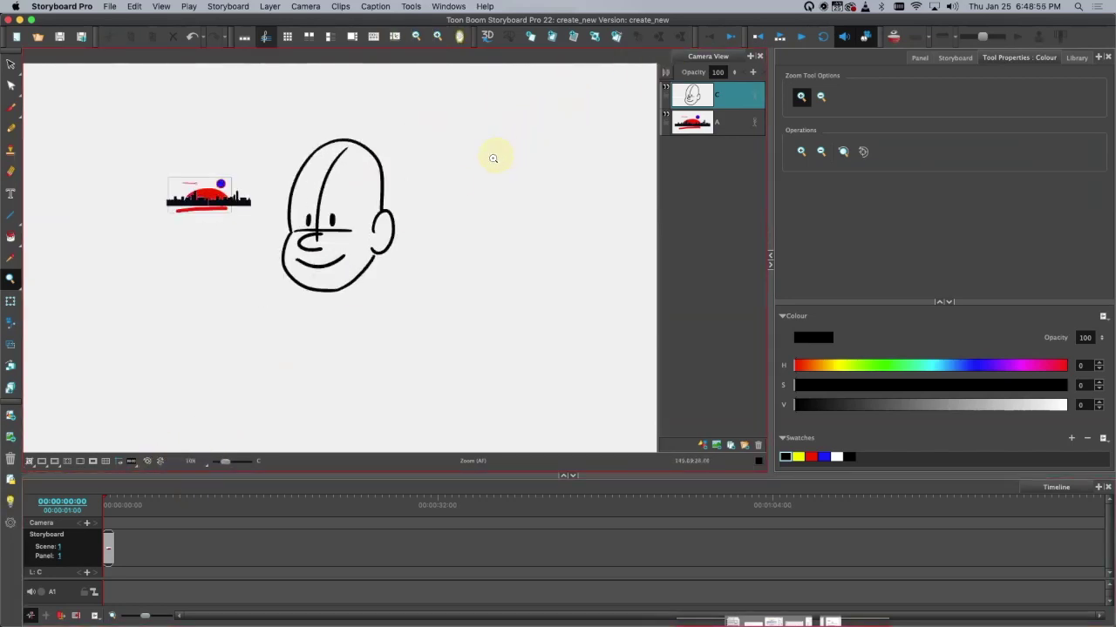
{"action": "key", "text": "space"}
{"action": "left_click_drag", "start_coordinate": [395, 289], "coordinate": [502, 391]}
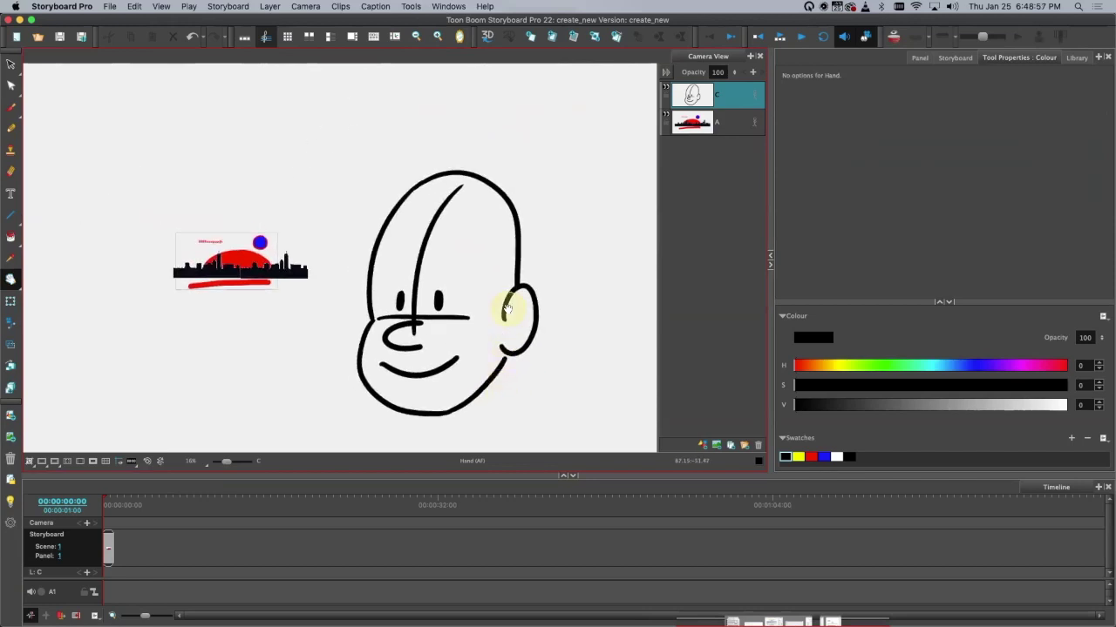
Step: Move the Storyboard Pro window aside, bring up the lesson topic list in SketchBook, and return to Storyboard Pro
{"action": "left_click_drag", "start_coordinate": [224, 20], "coordinate": [337, 158]}
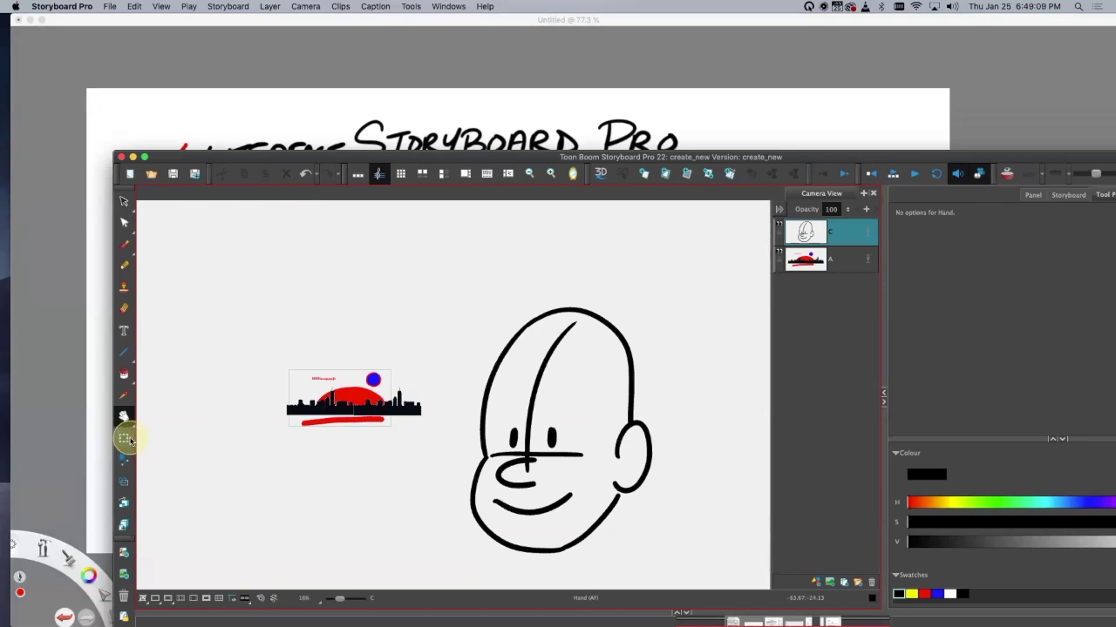
{"action": "left_click", "coordinate": [658, 23]}
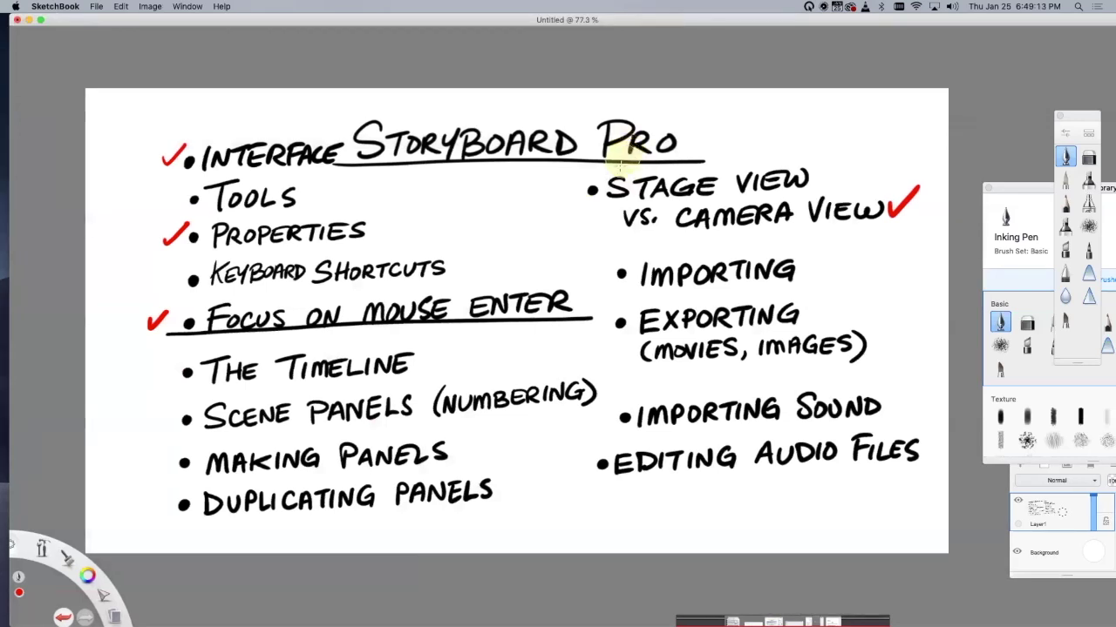
{"action": "left_click_drag", "start_coordinate": [394, 22], "coordinate": [663, 23]}
{"action": "left_click_drag", "start_coordinate": [217, 157], "coordinate": [138, 30]}
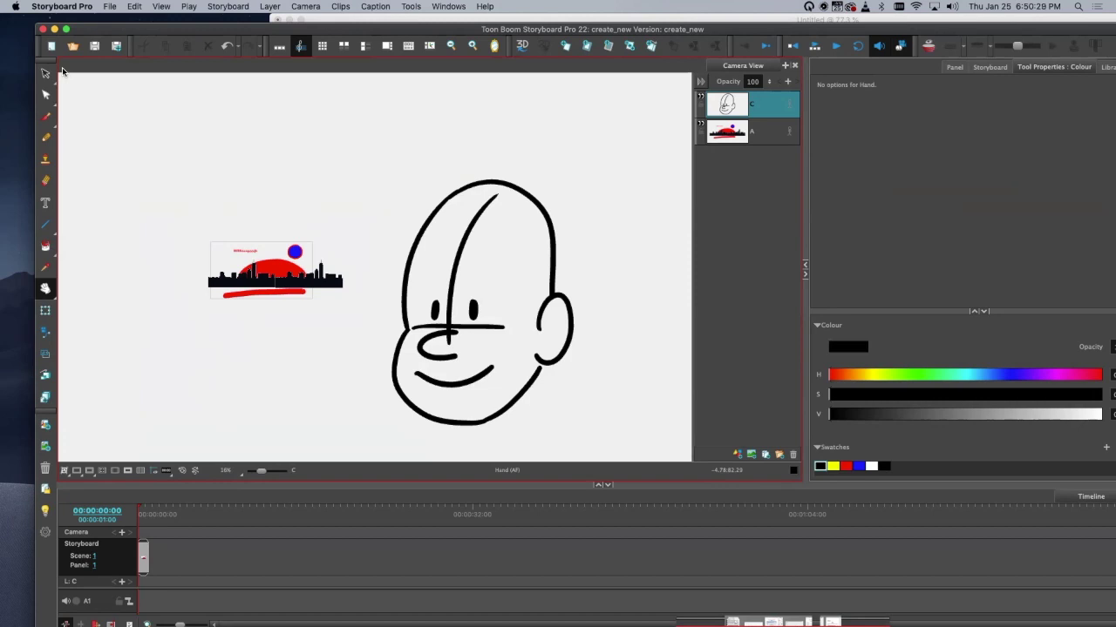
Step: Open the Keyboard Shortcuts settings and examine the shortcut assigned to the Brush Tool under Drawing Tools
{"action": "left_click", "coordinate": [110, 8]}
{"action": "mouse_move", "coordinate": [61, 7]}
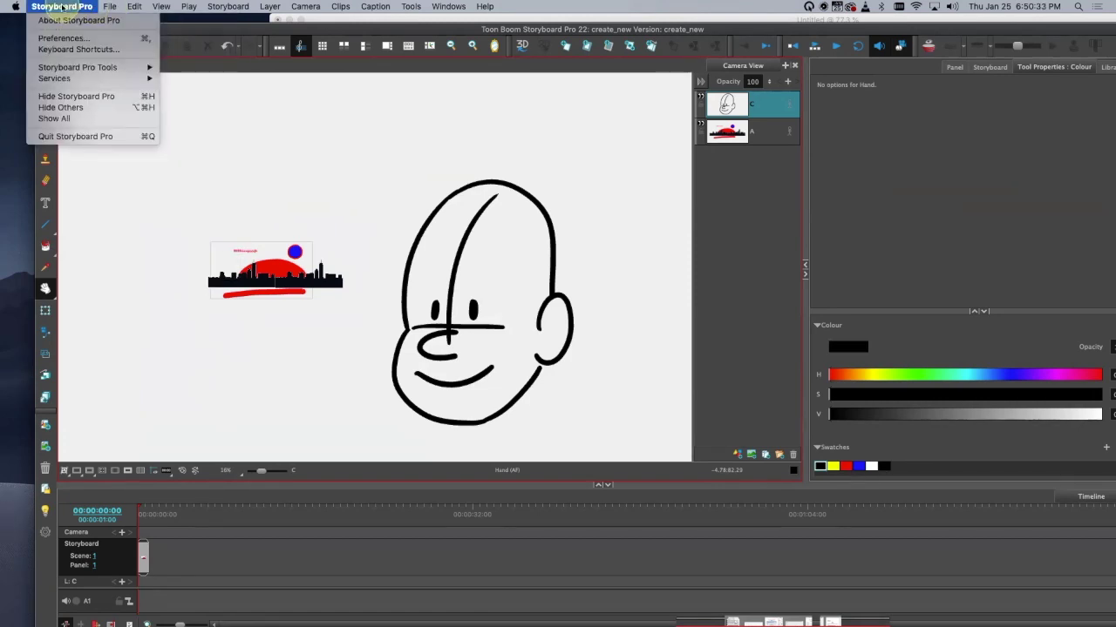
{"action": "left_click", "coordinate": [83, 48]}
{"action": "left_click", "coordinate": [368, 249]}
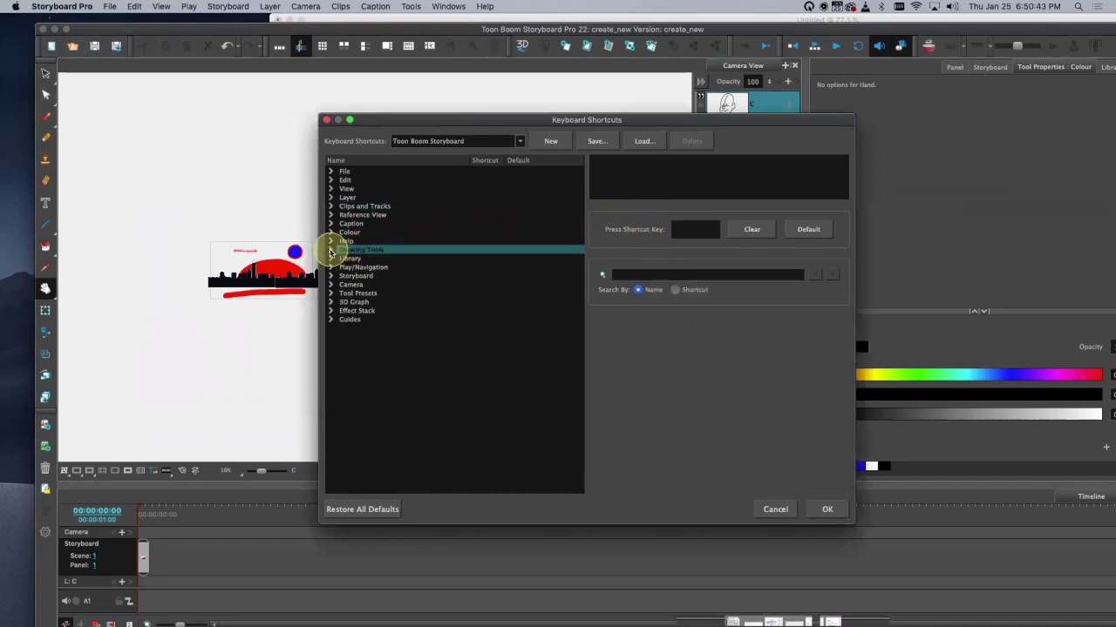
{"action": "left_click", "coordinate": [330, 251]}
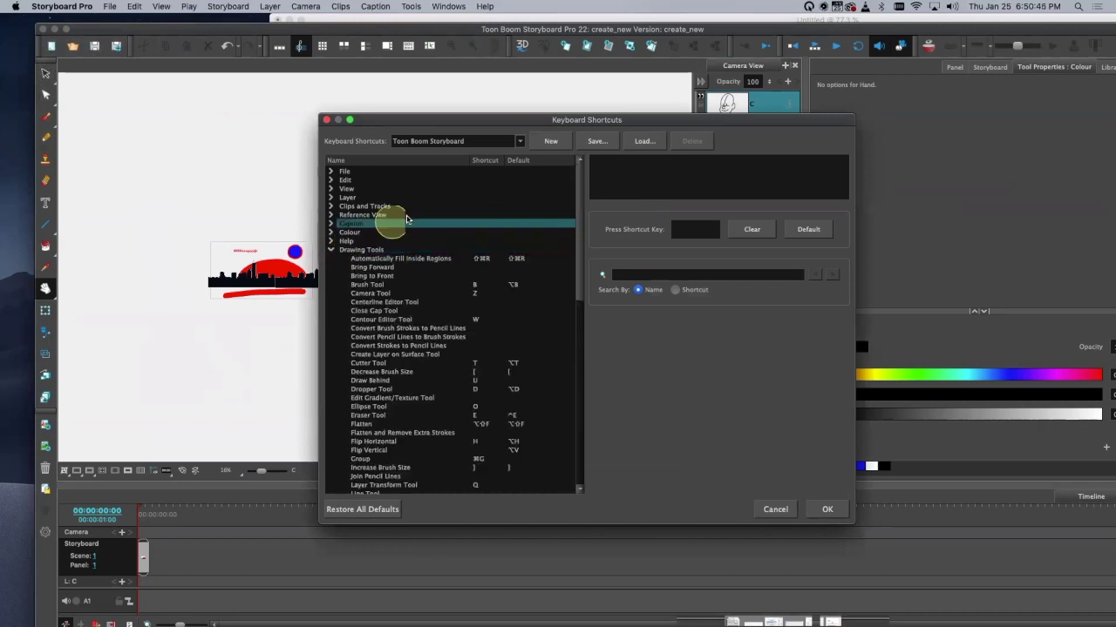
{"action": "left_click", "coordinate": [409, 289]}
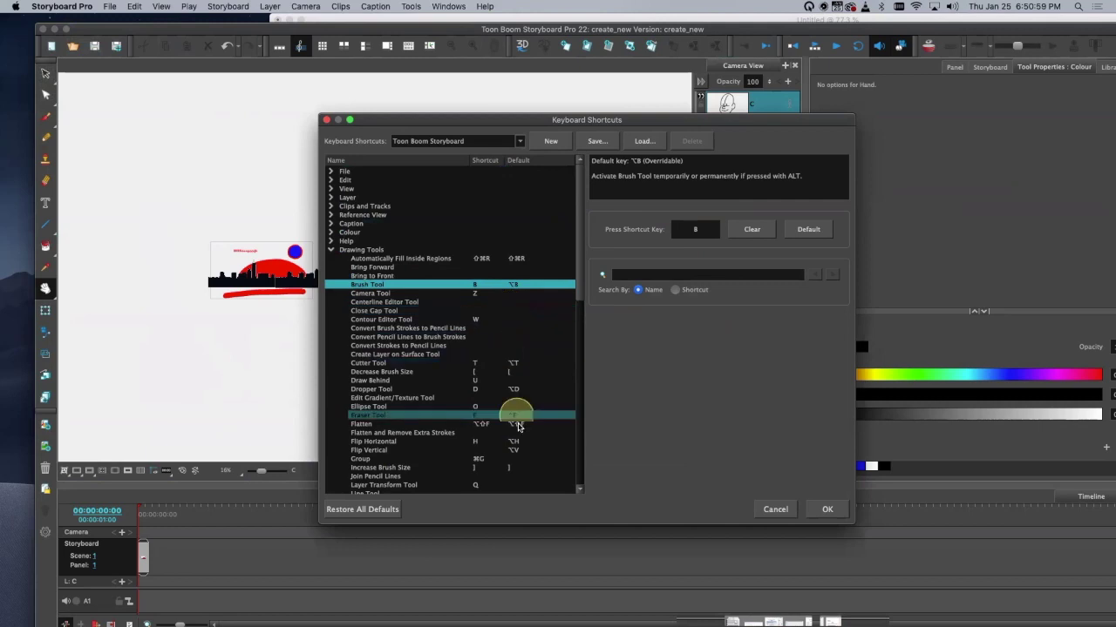
{"action": "left_click", "coordinate": [699, 231]}
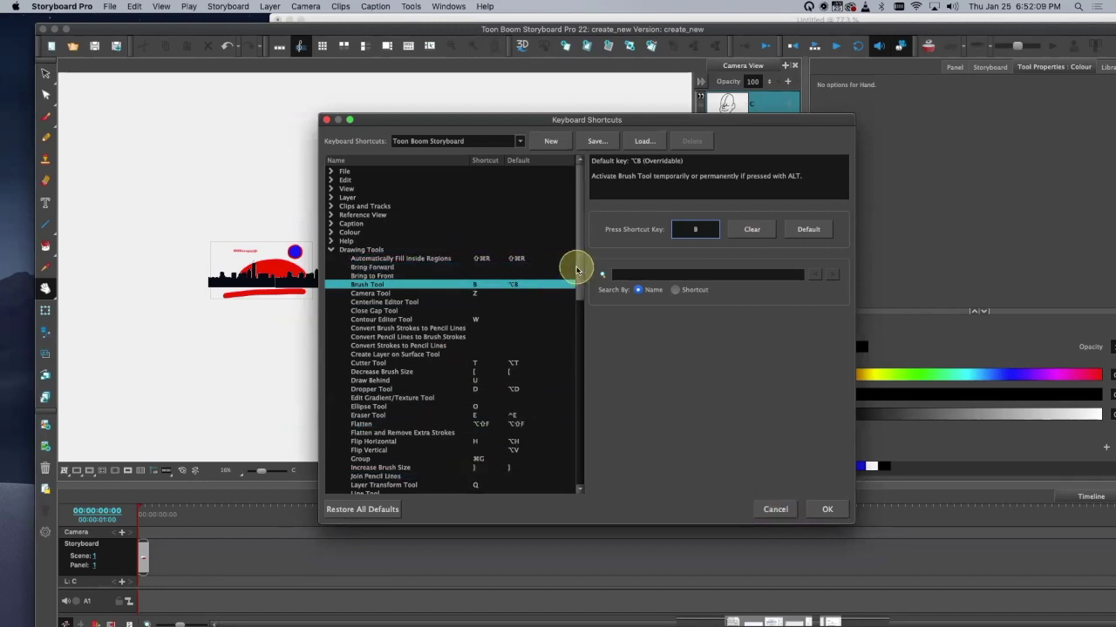
Step: Browse the remaining Drawing Tools shortcuts and the Camera category, collapsing each one after viewing it
{"action": "left_click_drag", "start_coordinate": [572, 261], "coordinate": [573, 293]}
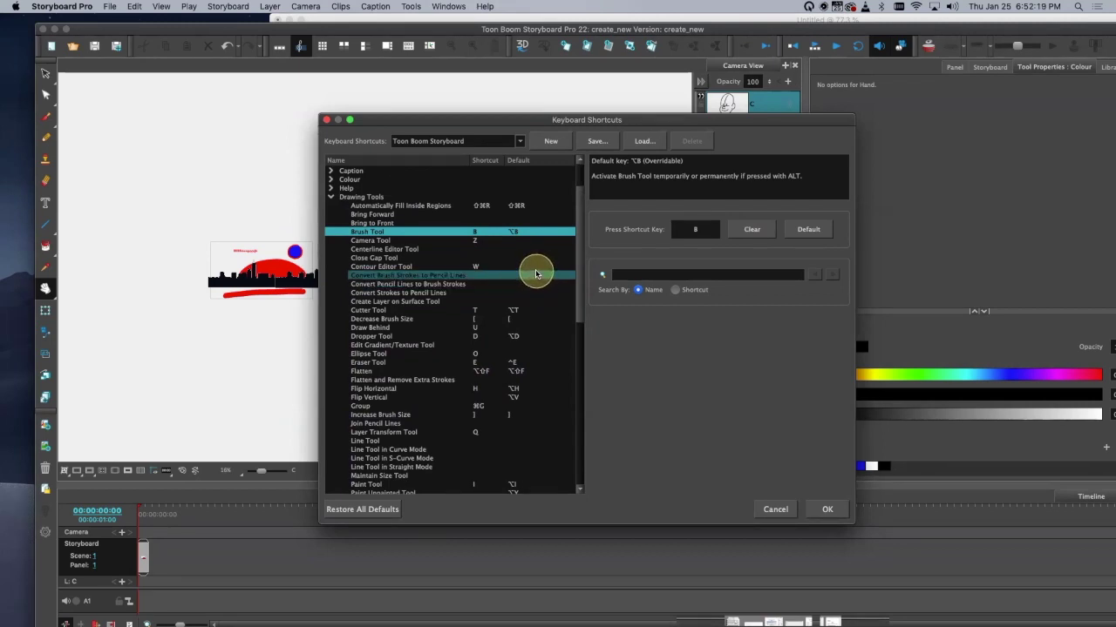
{"action": "left_click", "coordinate": [329, 195]}
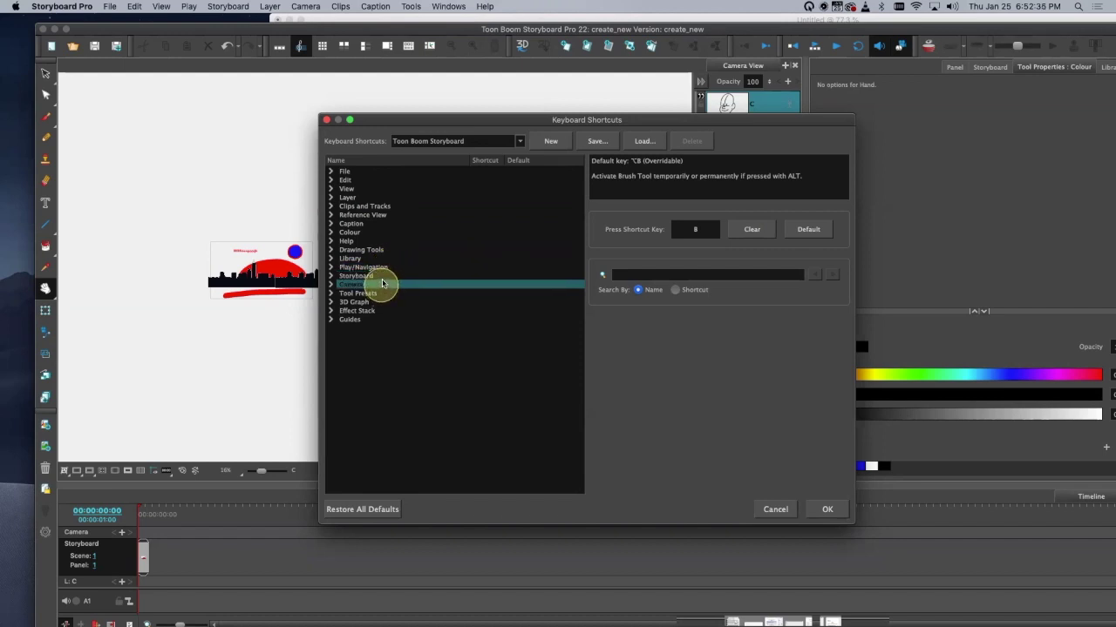
{"action": "left_click", "coordinate": [331, 286]}
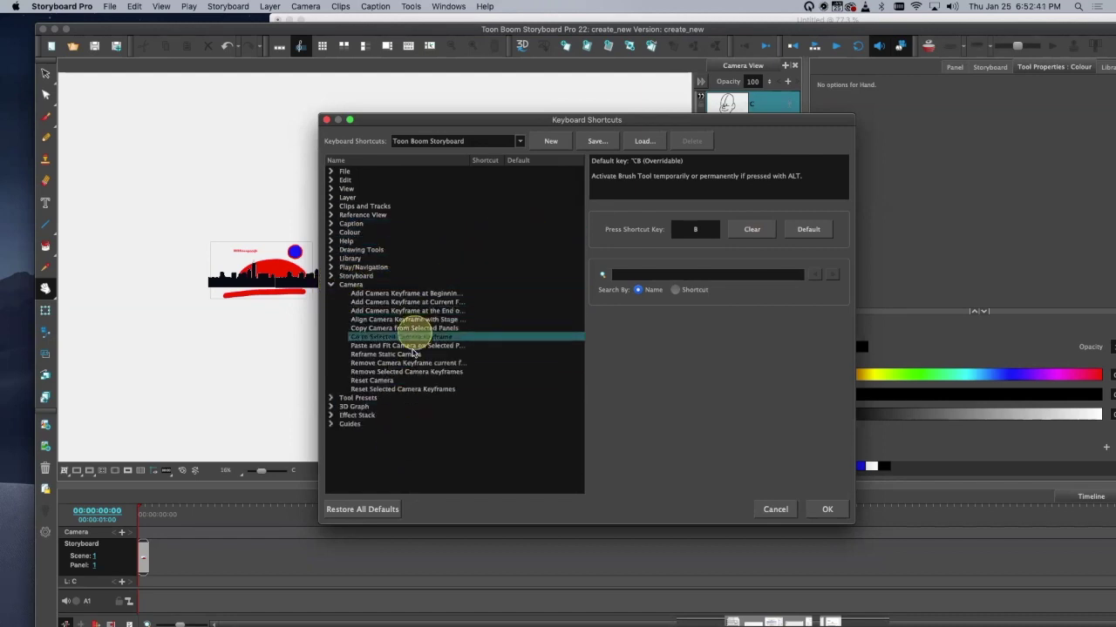
{"action": "left_click", "coordinate": [331, 286]}
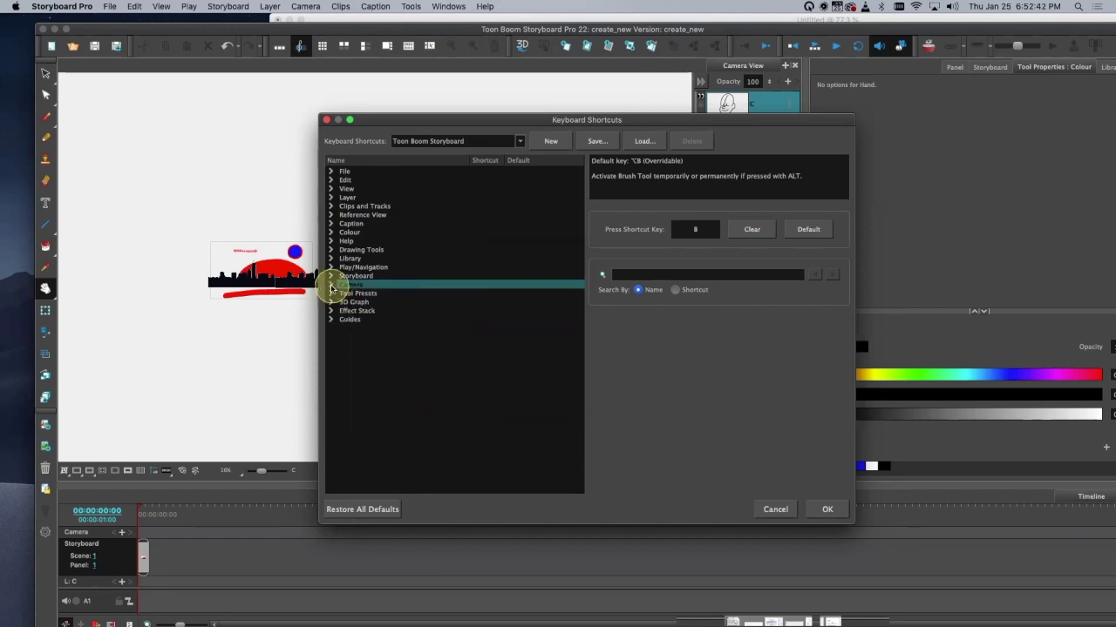
Step: Search the keyboard shortcuts by name for "brush" and look through the surrounding entries in the list
{"action": "left_click", "coordinate": [563, 197]}
{"action": "left_click", "coordinate": [417, 187]}
{"action": "left_click", "coordinate": [407, 206]}
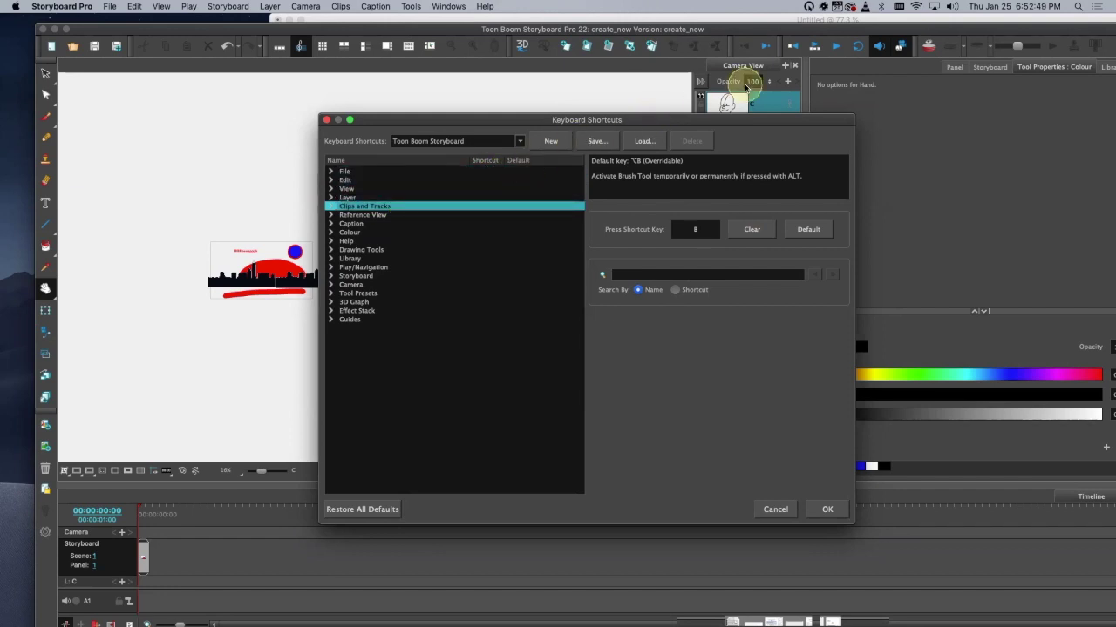
{"action": "left_click", "coordinate": [641, 276]}
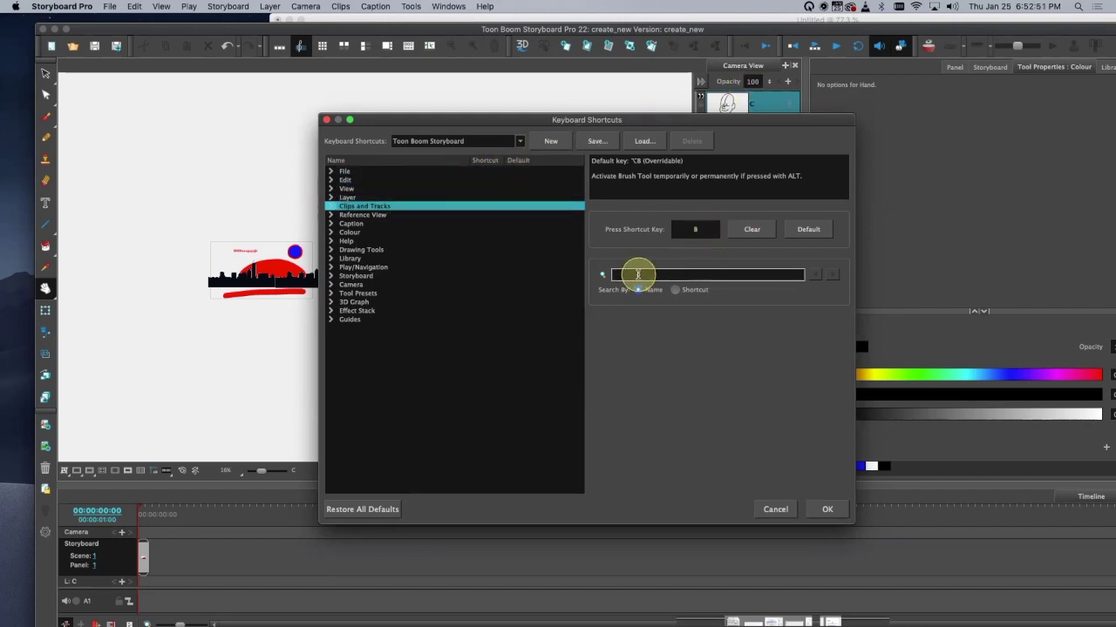
{"action": "left_click", "coordinate": [638, 275]}
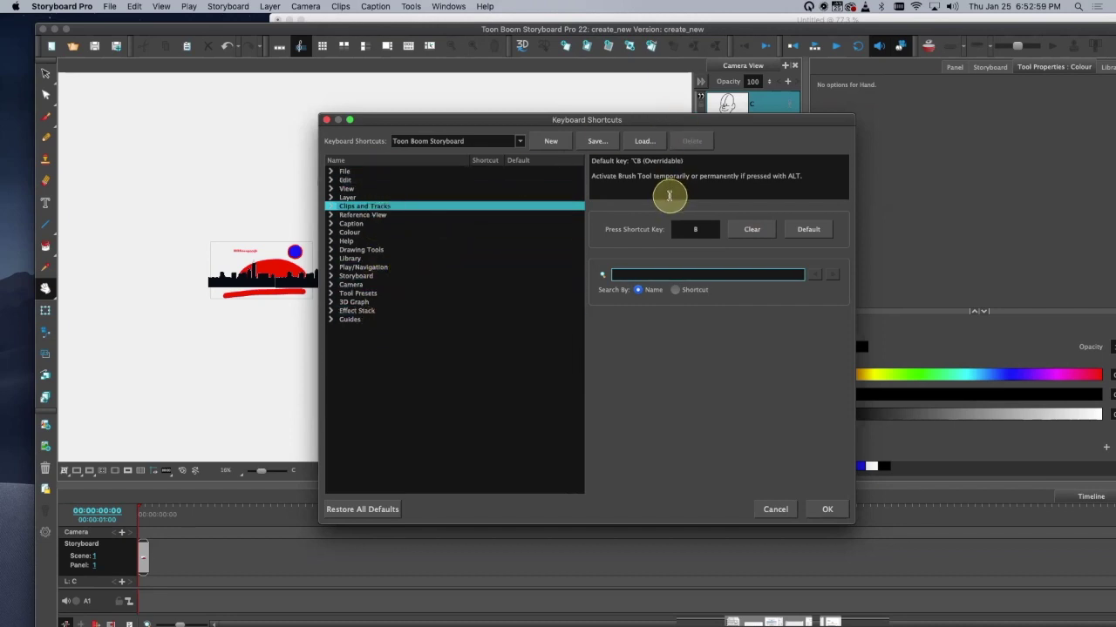
{"action": "type", "text": "br"}
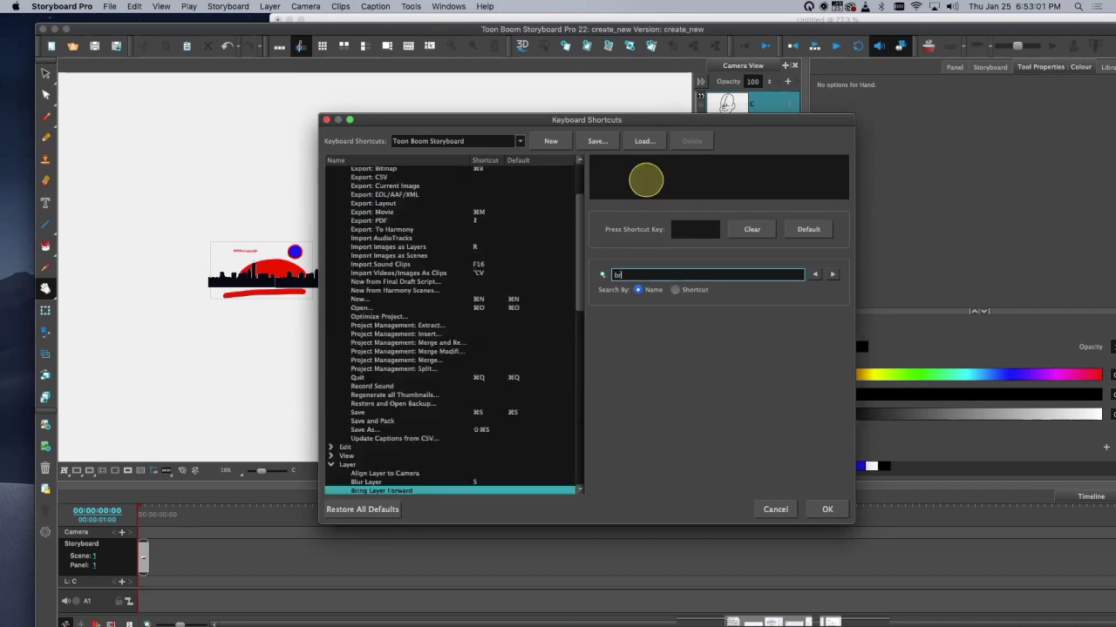
{"action": "type", "text": "ush"}
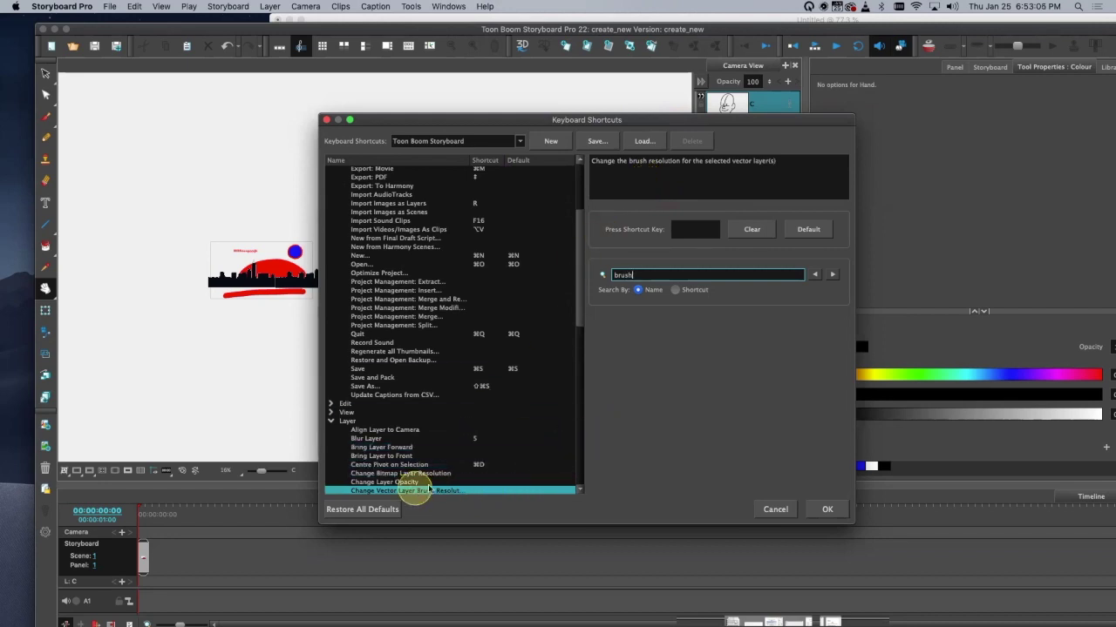
{"action": "left_click_drag", "start_coordinate": [577, 298], "coordinate": [575, 426]}
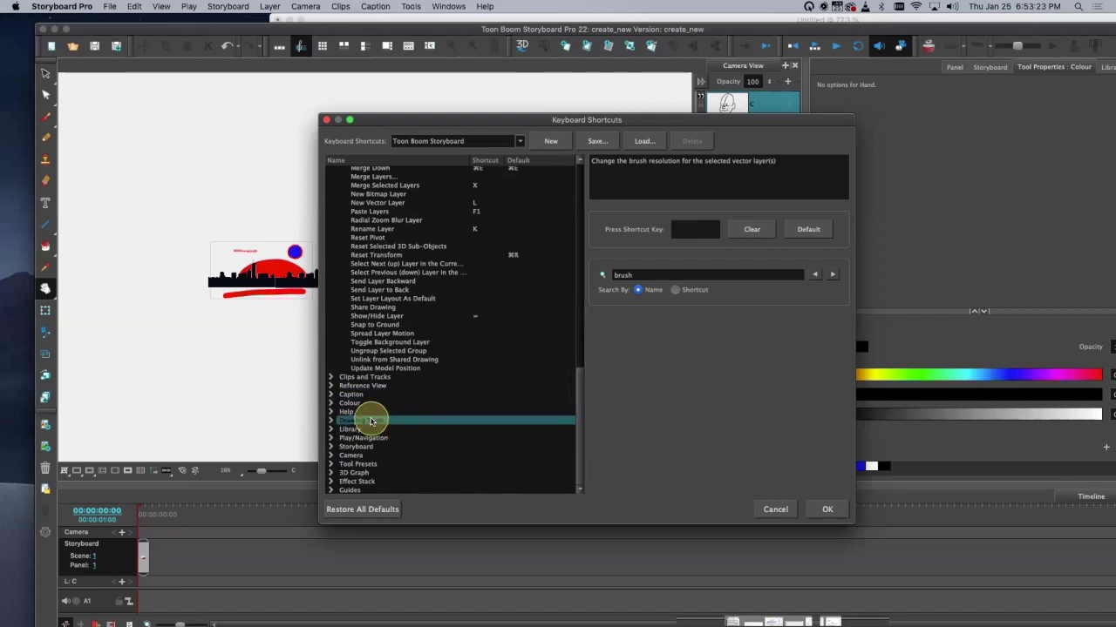
Step: Replace the shortcut search term with "camera" and look through the list of commands
{"action": "left_click", "coordinate": [636, 274]}
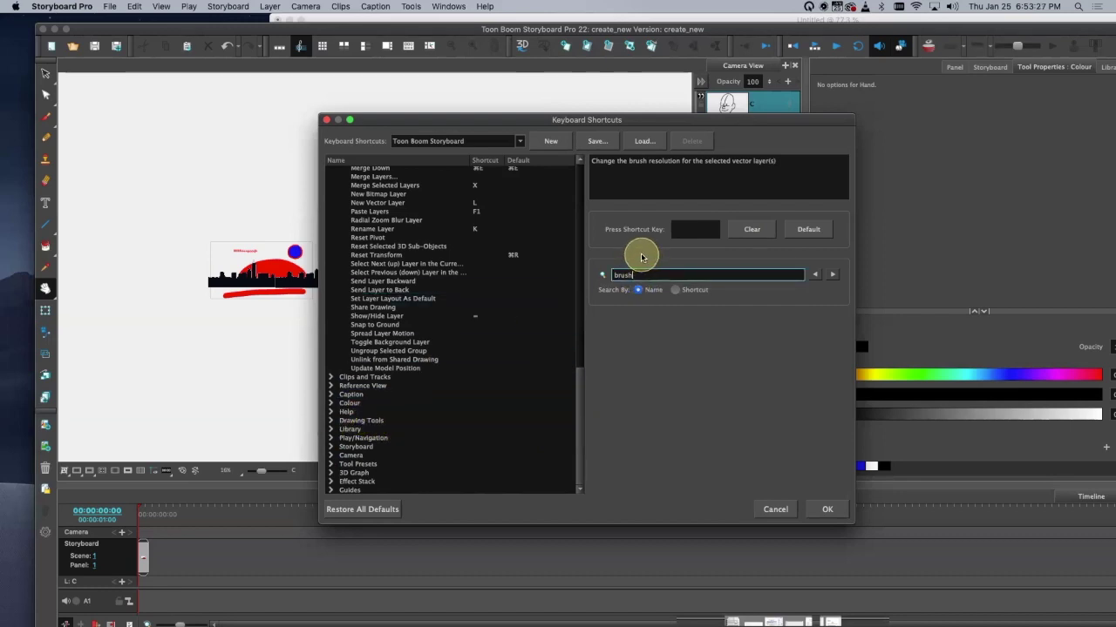
{"action": "key", "text": "BackSpace"}
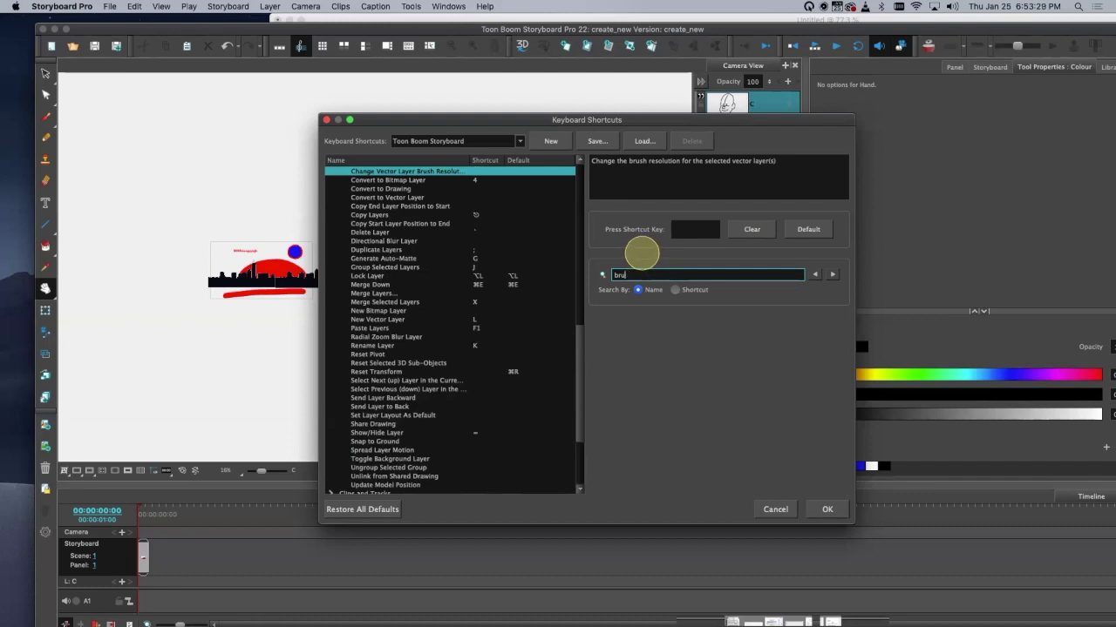
{"action": "key", "text": "BackSpace"}
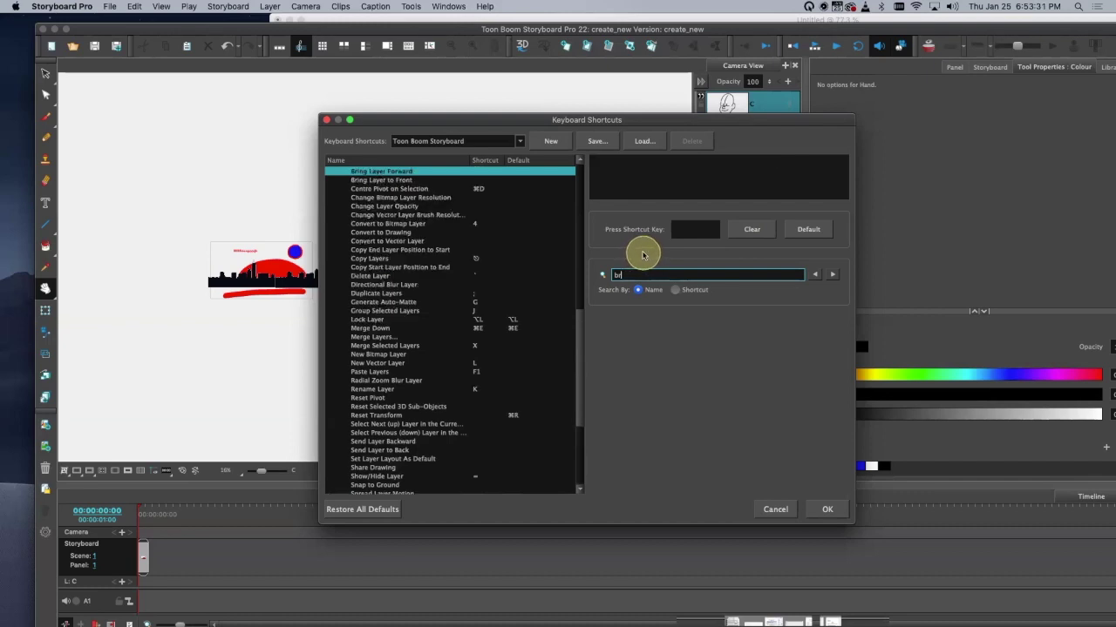
{"action": "key", "text": "BackSpace"}
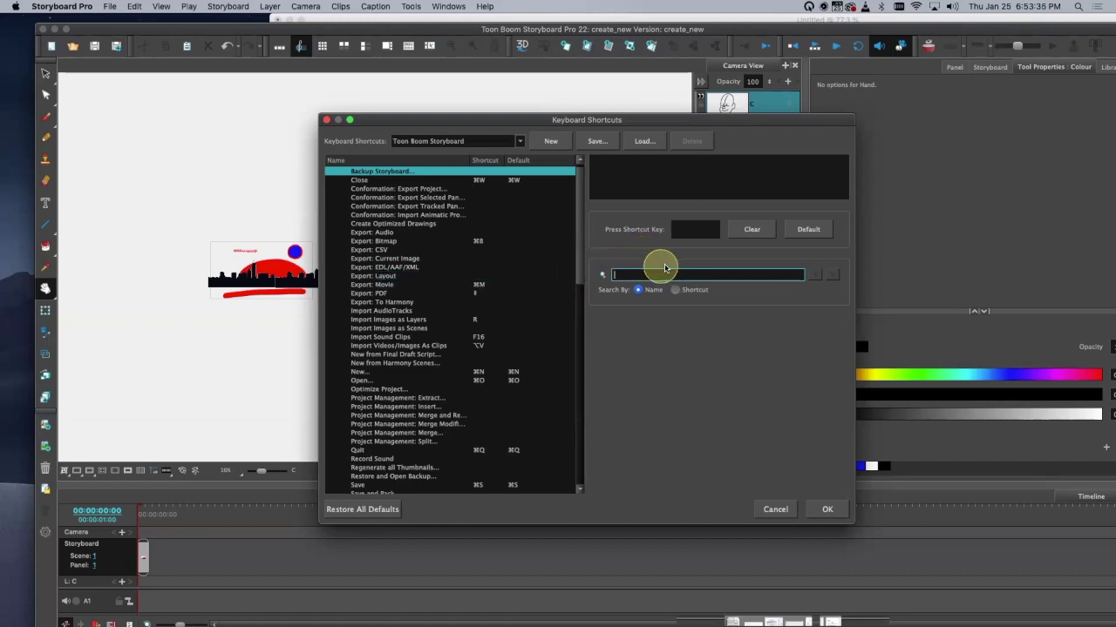
{"action": "type", "text": "camera"}
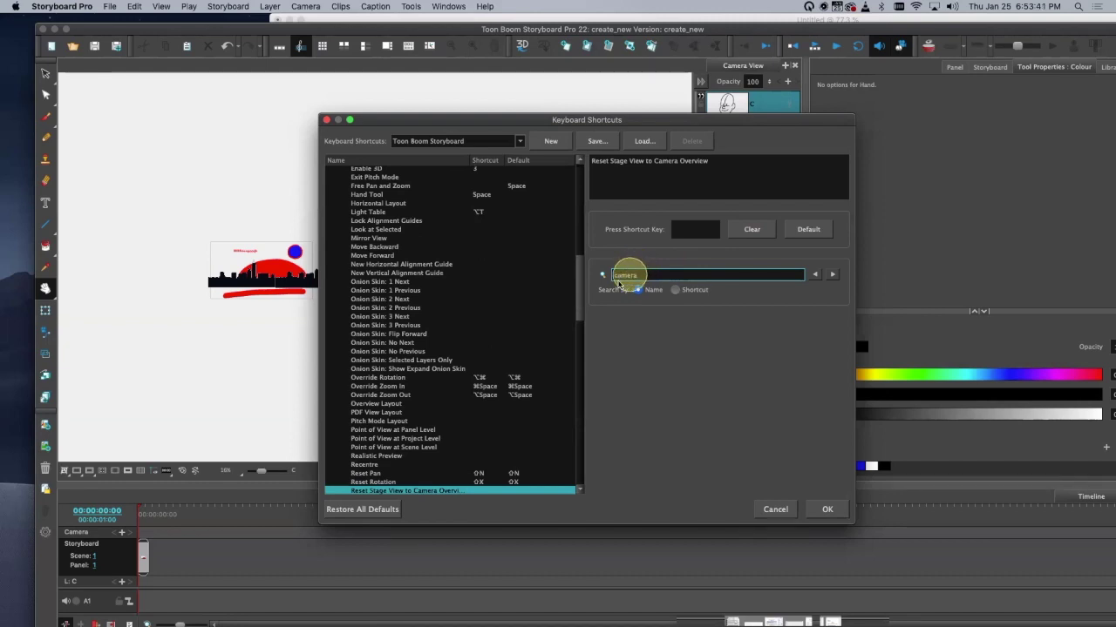
{"action": "left_click_drag", "start_coordinate": [578, 311], "coordinate": [584, 179]}
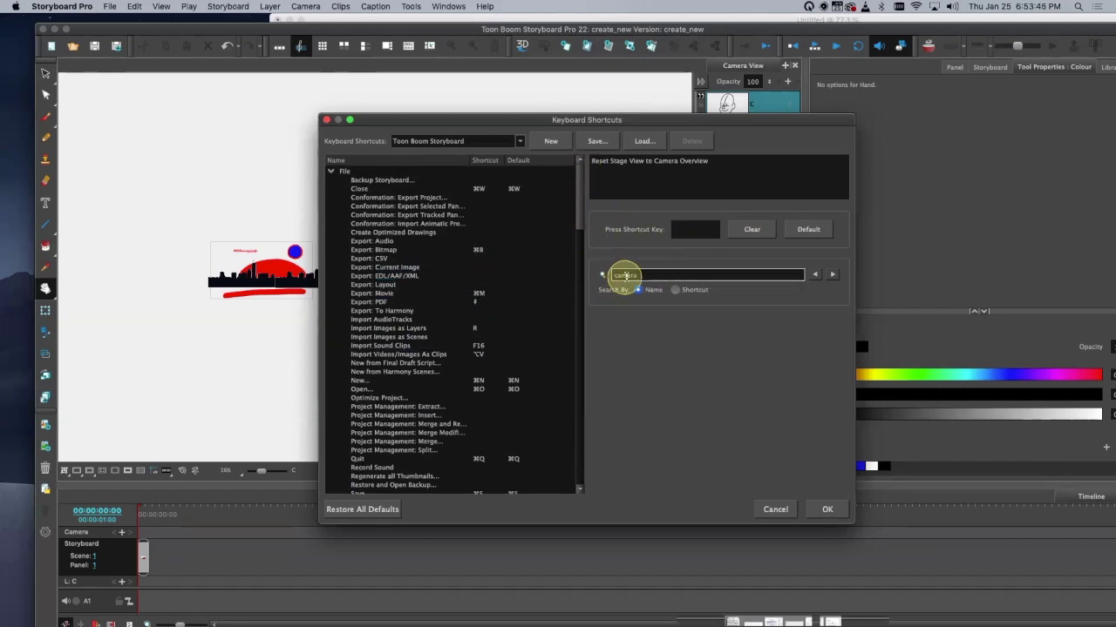
Step: Collapse the expanded File, View and Layer shortcut categories and close the Keyboard Shortcuts settings without applying changes
{"action": "mouse_move", "coordinate": [584, 221]}
{"action": "left_mouse_down"}
{"action": "mouse_move", "coordinate": [583, 389]}
{"action": "mouse_move", "coordinate": [578, 169]}
{"action": "left_mouse_up"}
{"action": "left_click", "coordinate": [574, 363]}
{"action": "left_click", "coordinate": [573, 408]}
{"action": "left_click", "coordinate": [357, 276]}
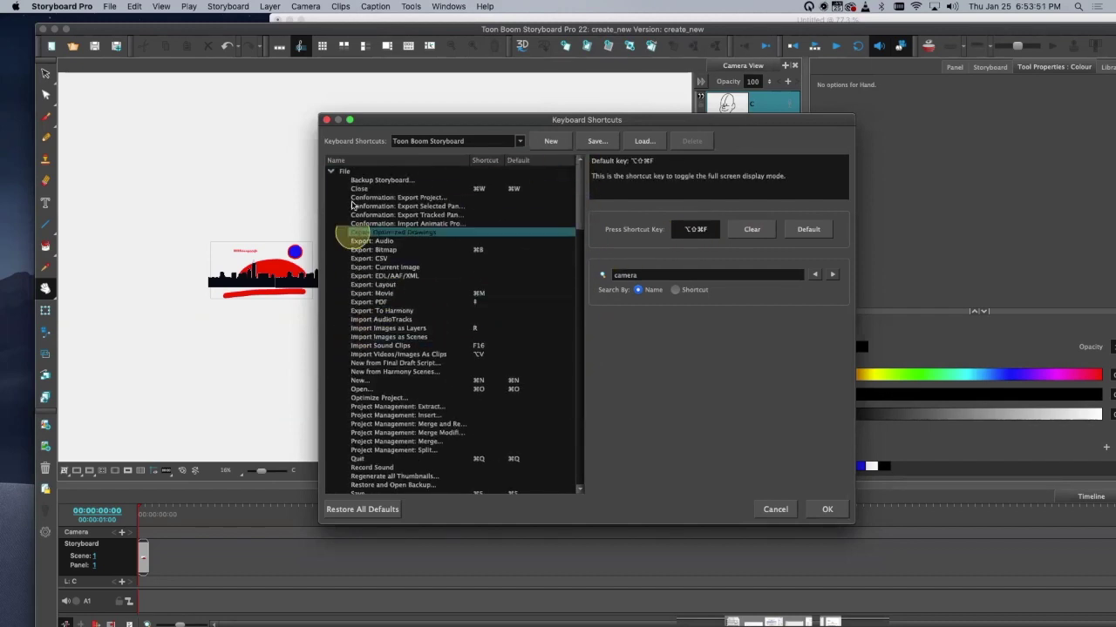
{"action": "left_click", "coordinate": [331, 172]}
{"action": "left_click", "coordinate": [331, 190]}
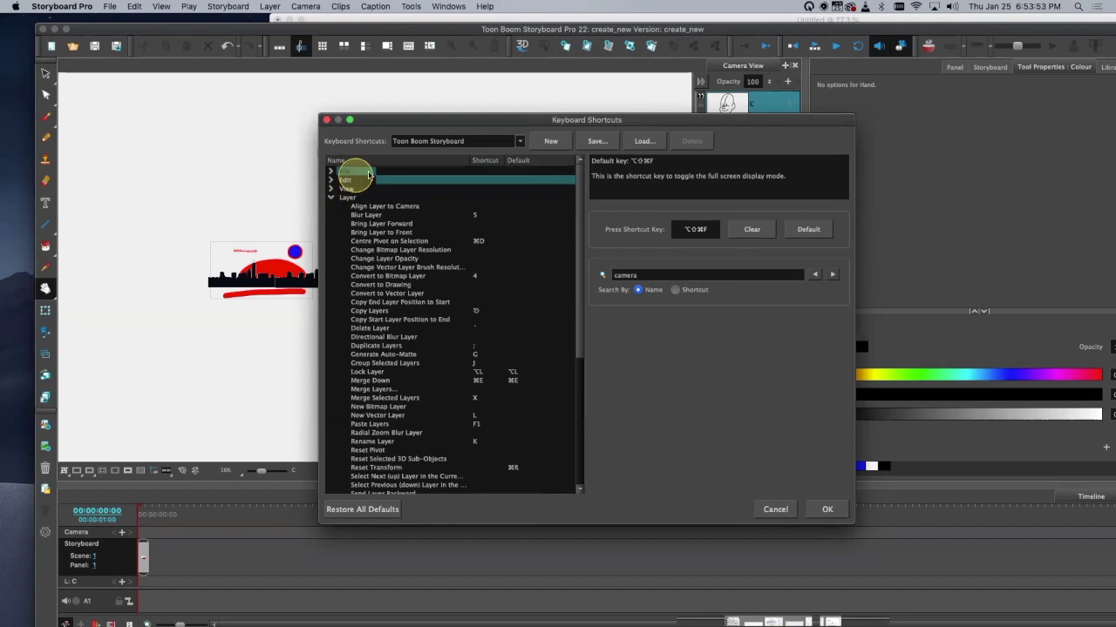
{"action": "left_click", "coordinate": [332, 197]}
{"action": "left_click", "coordinate": [361, 214]}
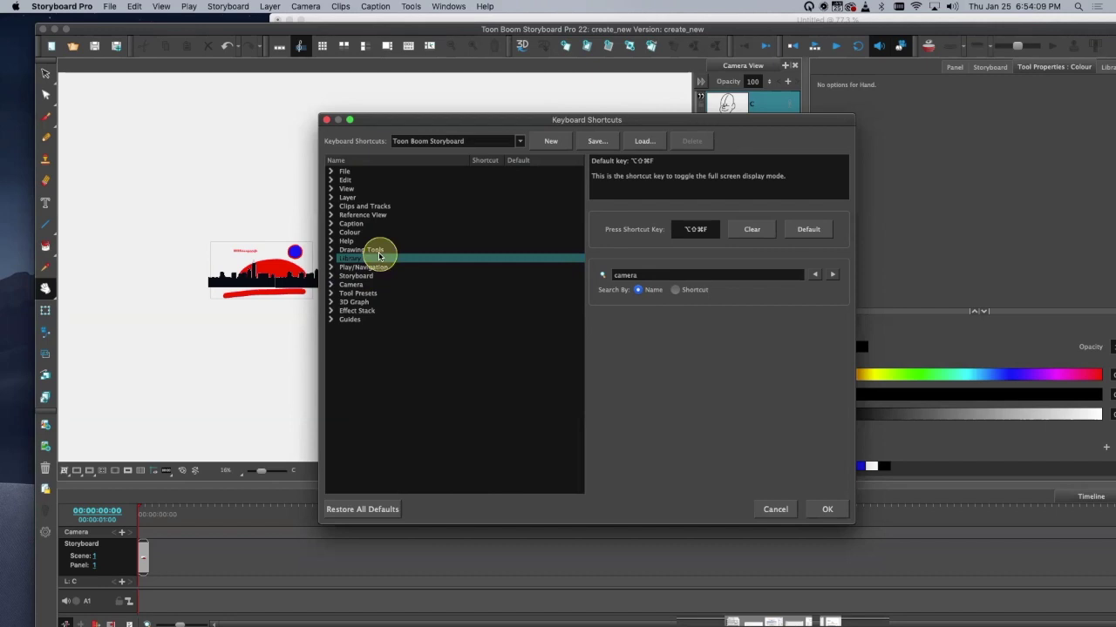
{"action": "left_click", "coordinate": [775, 511]}
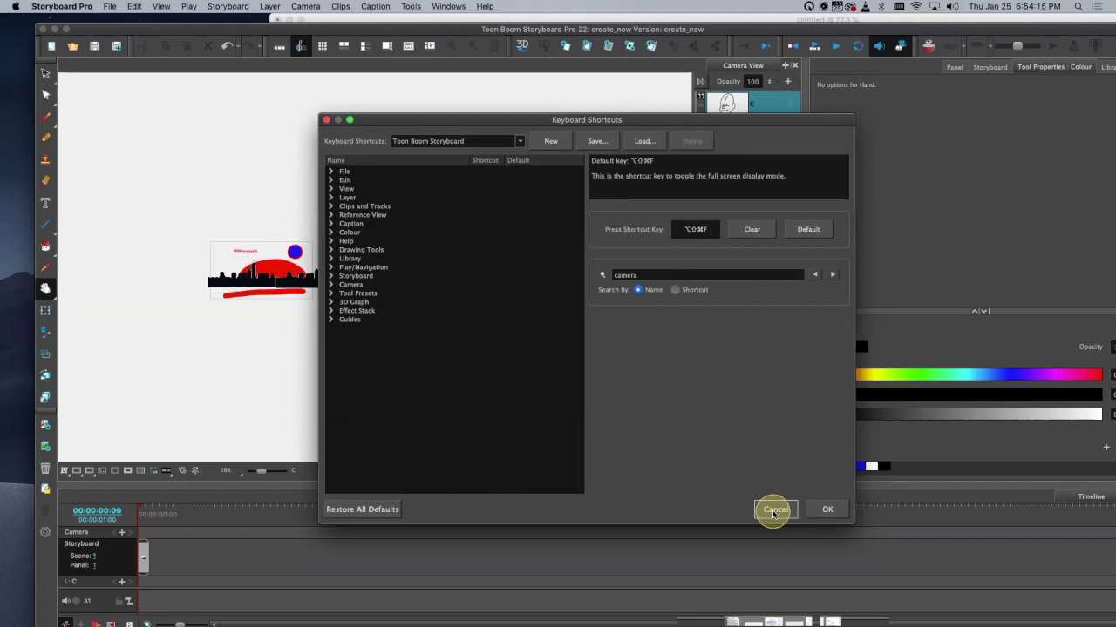
{"action": "left_click", "coordinate": [776, 511]}
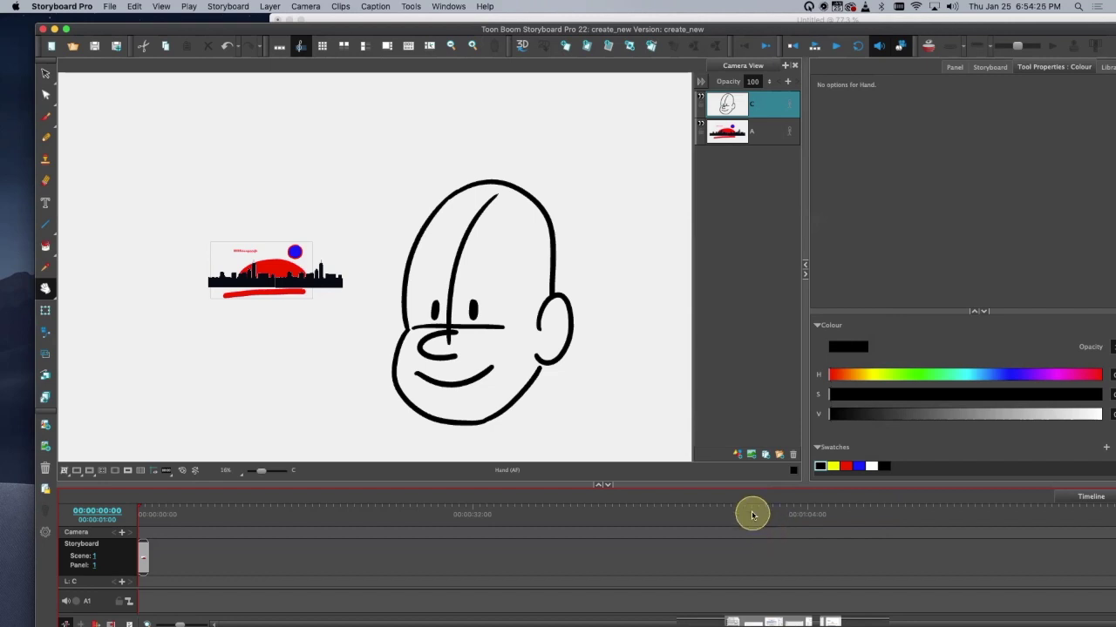
Step: Move the Storyboard Pro window aside and draw red check marks beside Tools and Keyboard Shortcuts in the SketchBook topic list
{"action": "left_click_drag", "start_coordinate": [90, 31], "coordinate": [107, 86]}
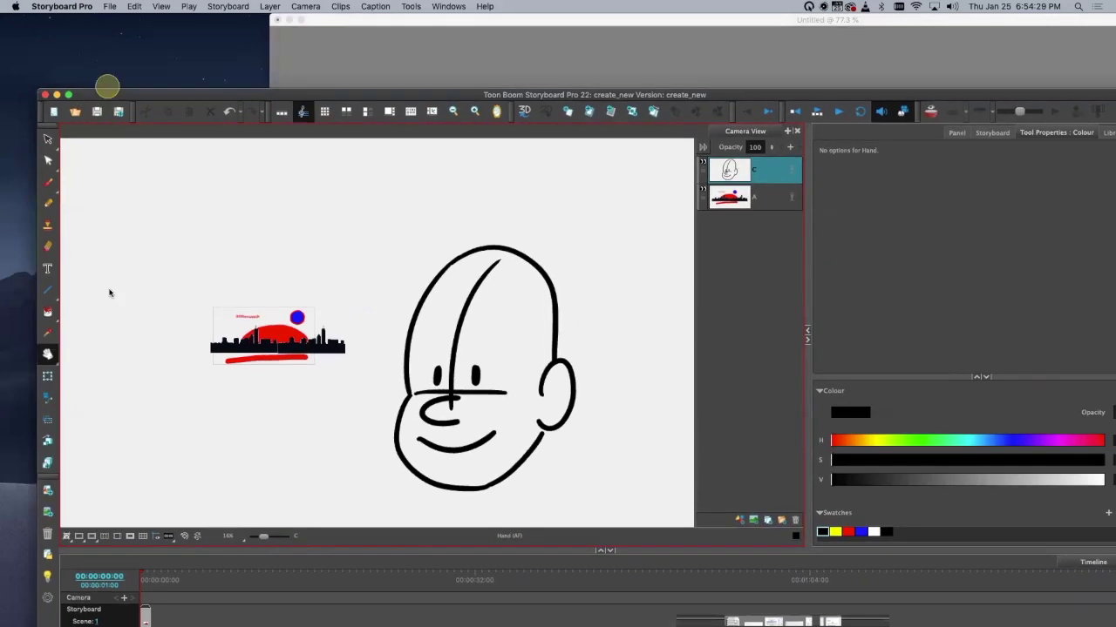
{"action": "left_click_drag", "start_coordinate": [102, 198], "coordinate": [153, 427]}
{"action": "left_click", "coordinate": [363, 225]}
{"action": "key", "text": "super+z"}
{"action": "left_click_drag", "start_coordinate": [415, 197], "coordinate": [460, 178]}
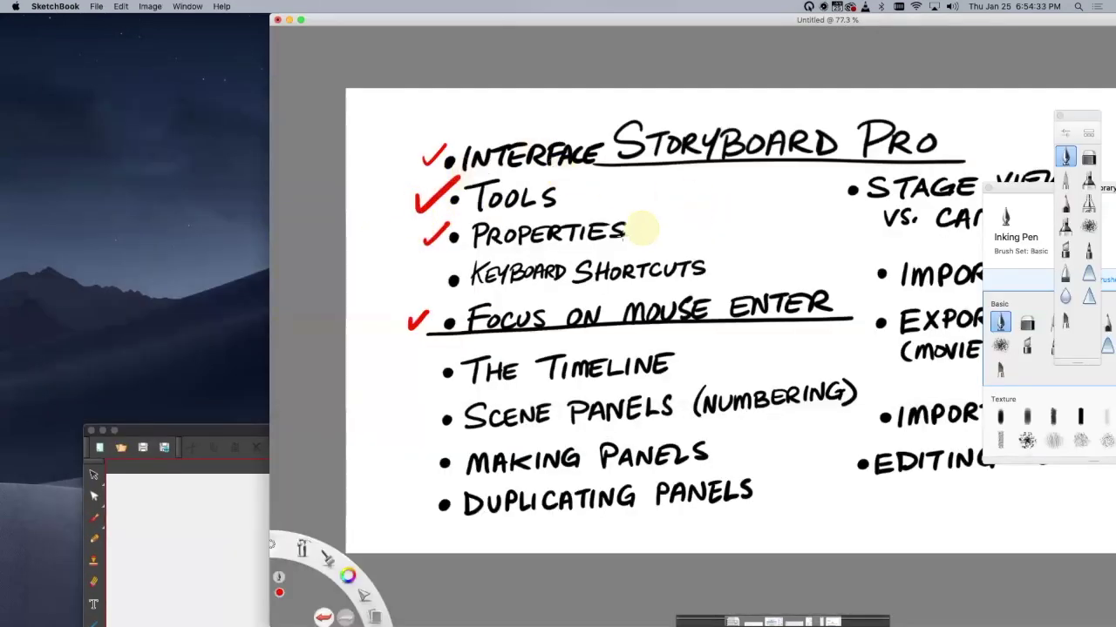
{"action": "left_click_drag", "start_coordinate": [416, 276], "coordinate": [475, 253]}
{"action": "key", "text": "space"}
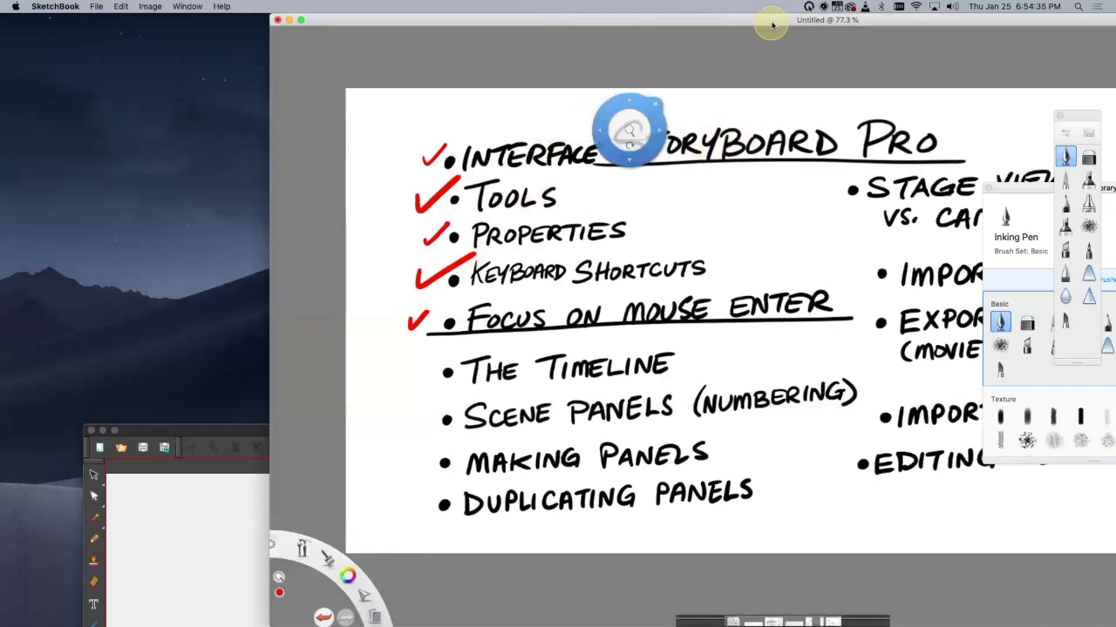
Step: Shift the SketchBook window to review the whole topic list, and bring the Storyboard Pro window back into view
{"action": "left_click_drag", "start_coordinate": [771, 26], "coordinate": [523, 26]}
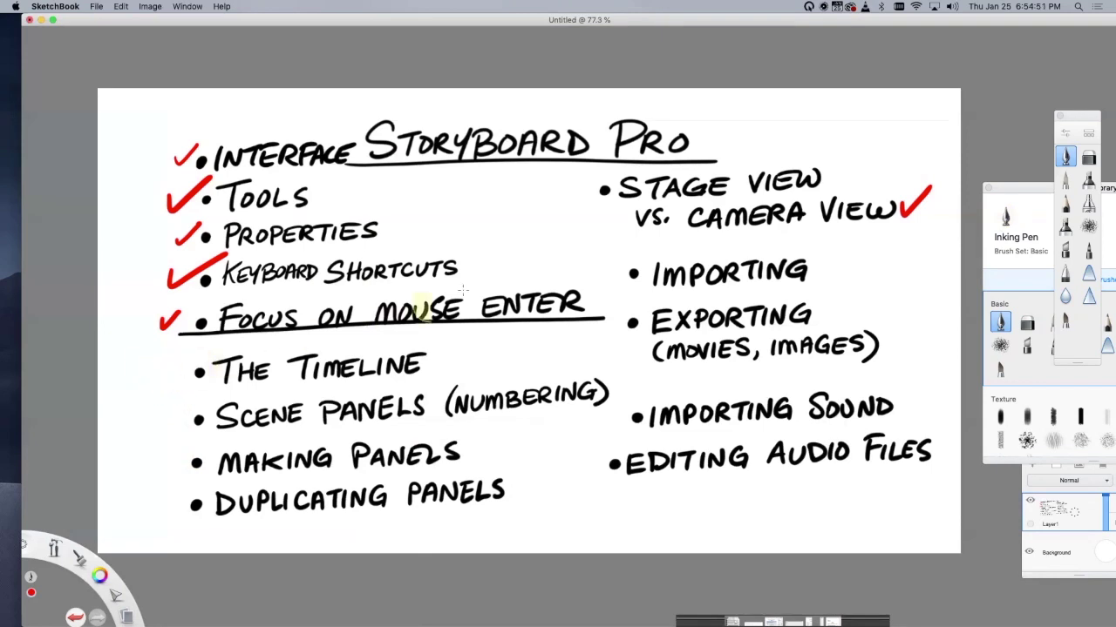
{"action": "left_click_drag", "start_coordinate": [395, 19], "coordinate": [677, 20]}
{"action": "left_click_drag", "start_coordinate": [193, 436], "coordinate": [133, 23]}
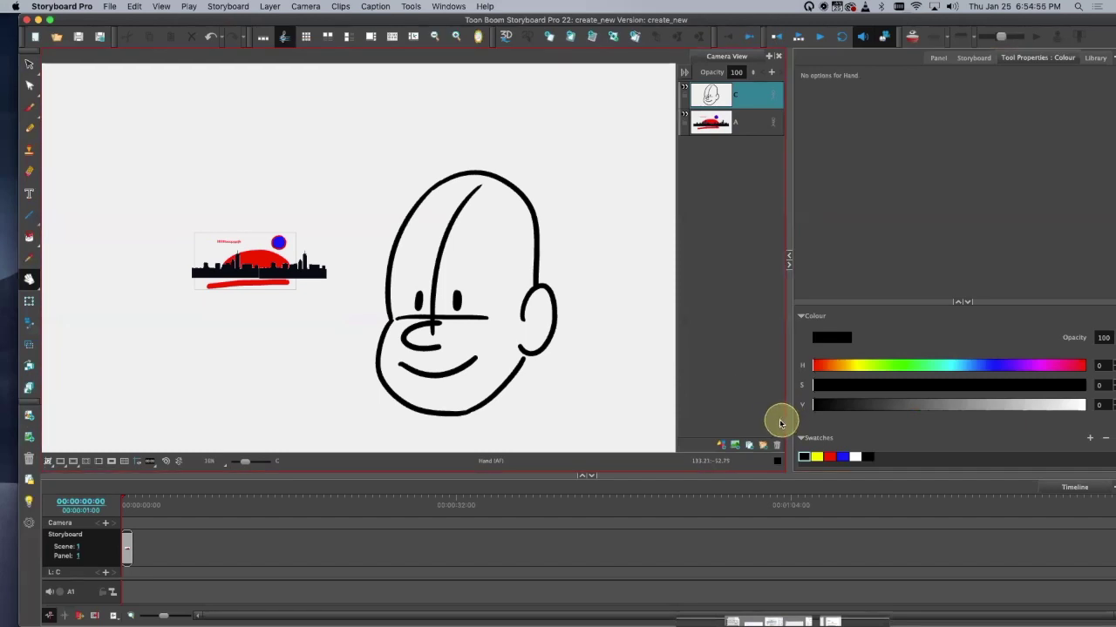
Step: Add five new vector layers above the head drawing's layer C
{"action": "left_click", "coordinate": [721, 446]}
{"action": "left_click", "coordinate": [722, 445]}
{"action": "left_click", "coordinate": [722, 446]}
{"action": "left_click", "coordinate": [722, 445]}
{"action": "left_click", "coordinate": [721, 445]}
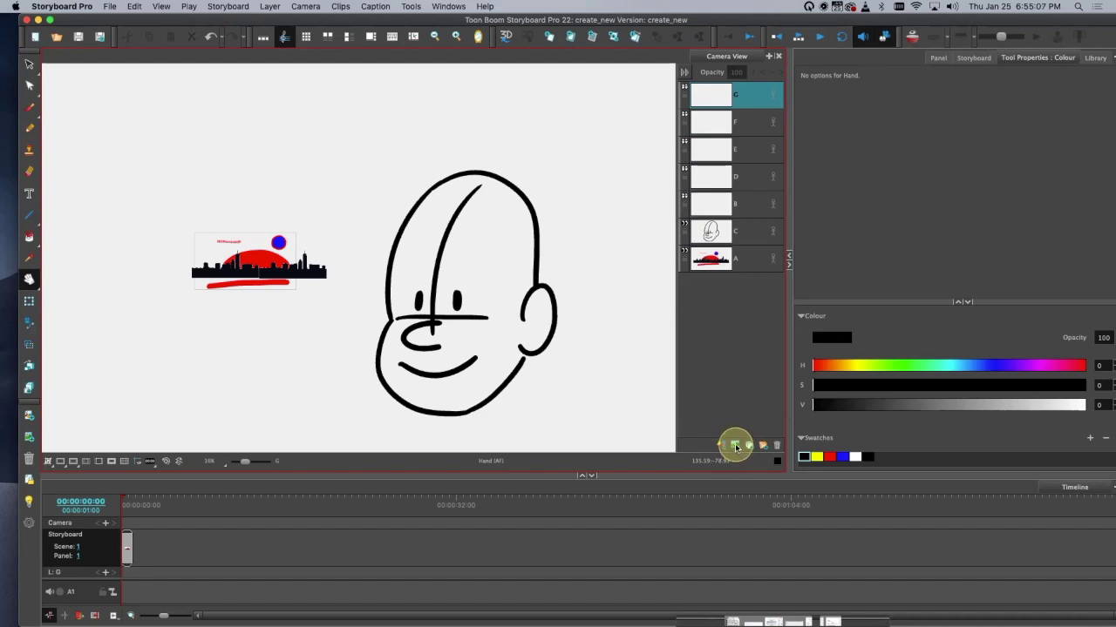
Step: Undo the five added vector layers
{"action": "key", "text": "super+z"}
{"action": "key", "text": "super+z"}
{"action": "key", "text": "super+z"}
{"action": "key", "text": "super+z"}
{"action": "key", "text": "super+z"}
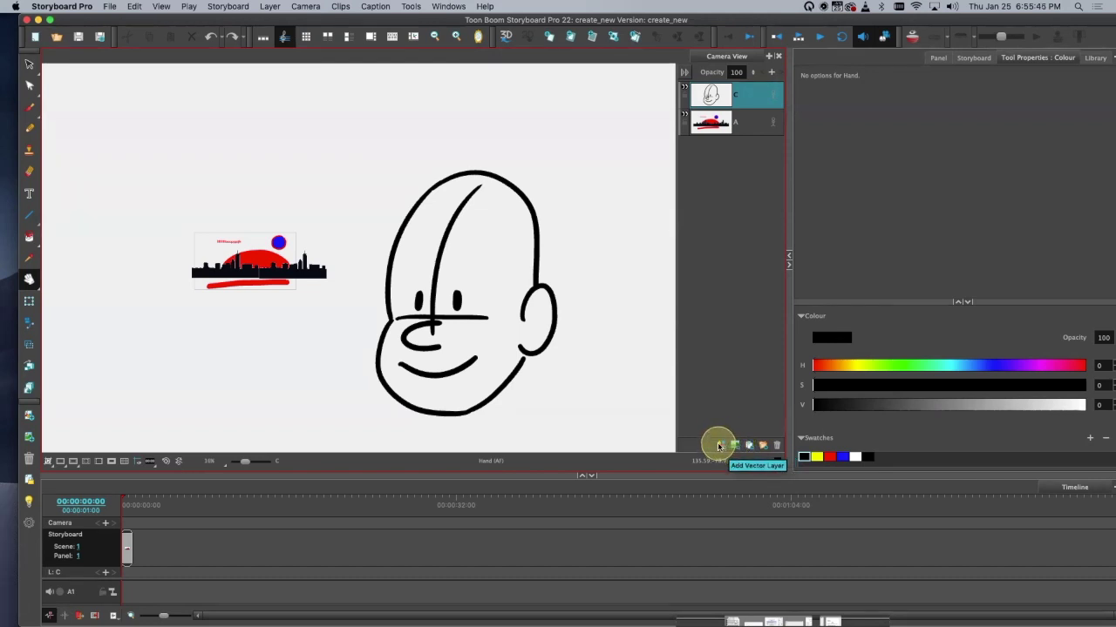
Step: Apply a Blur effect with radius 40 and High quality to layer C, accepting the bitmap conversion, and undo it
{"action": "right_click", "coordinate": [749, 97]}
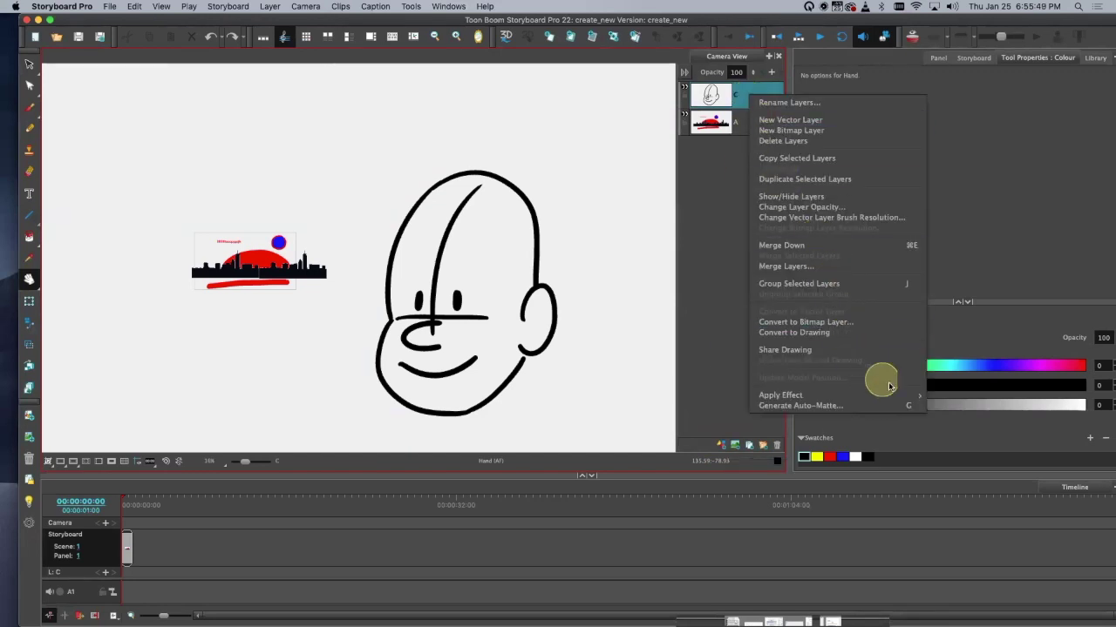
{"action": "mouse_move", "coordinate": [914, 397]}
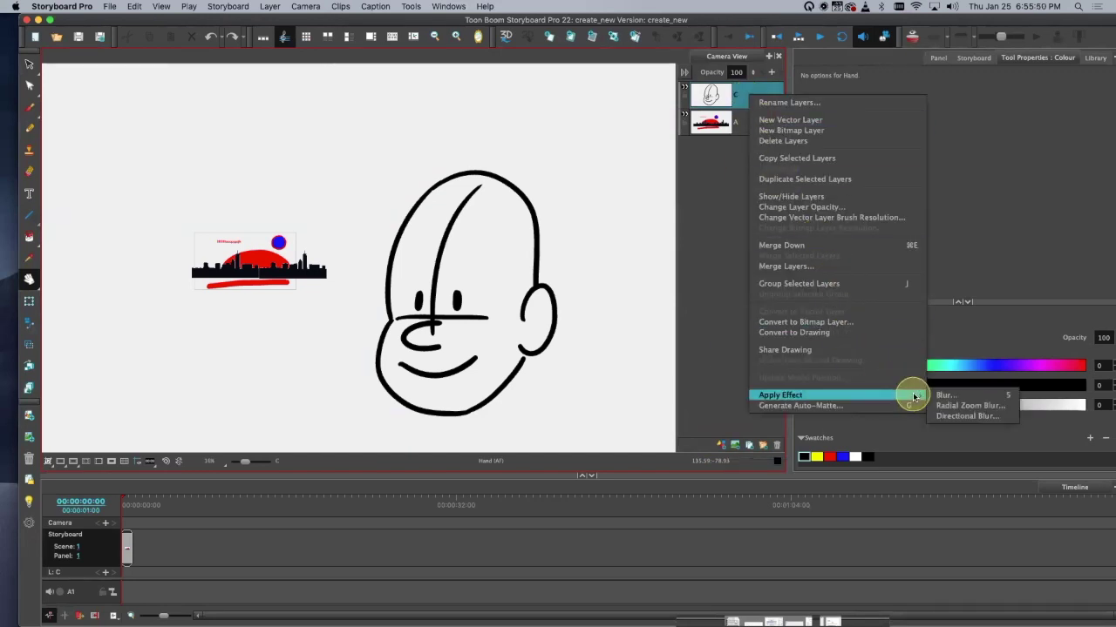
{"action": "left_click", "coordinate": [1001, 398]}
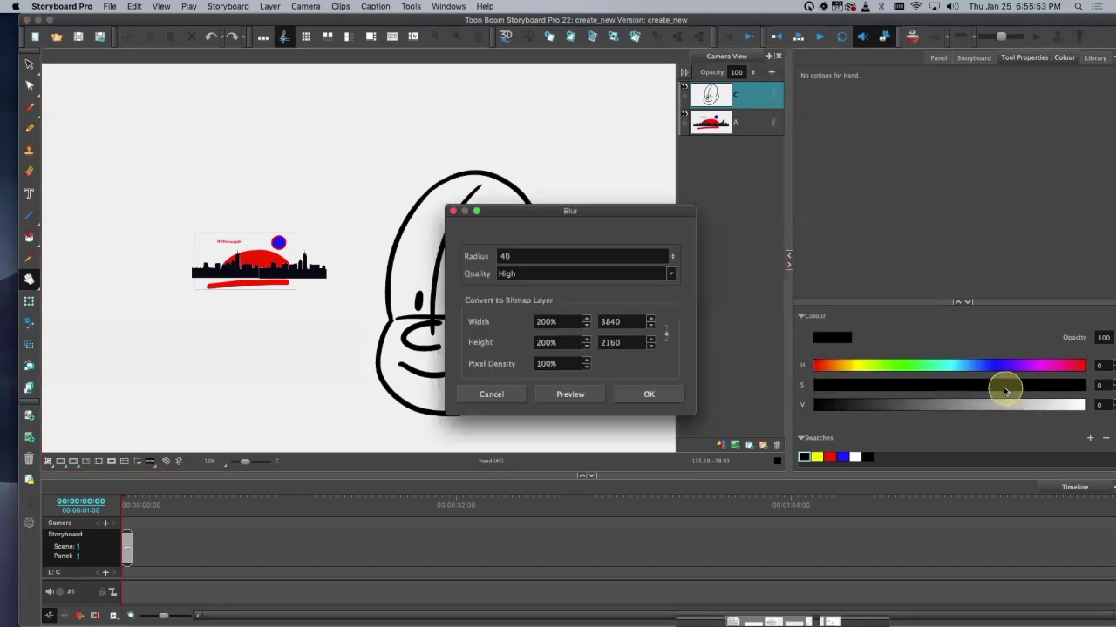
{"action": "left_click", "coordinate": [644, 394]}
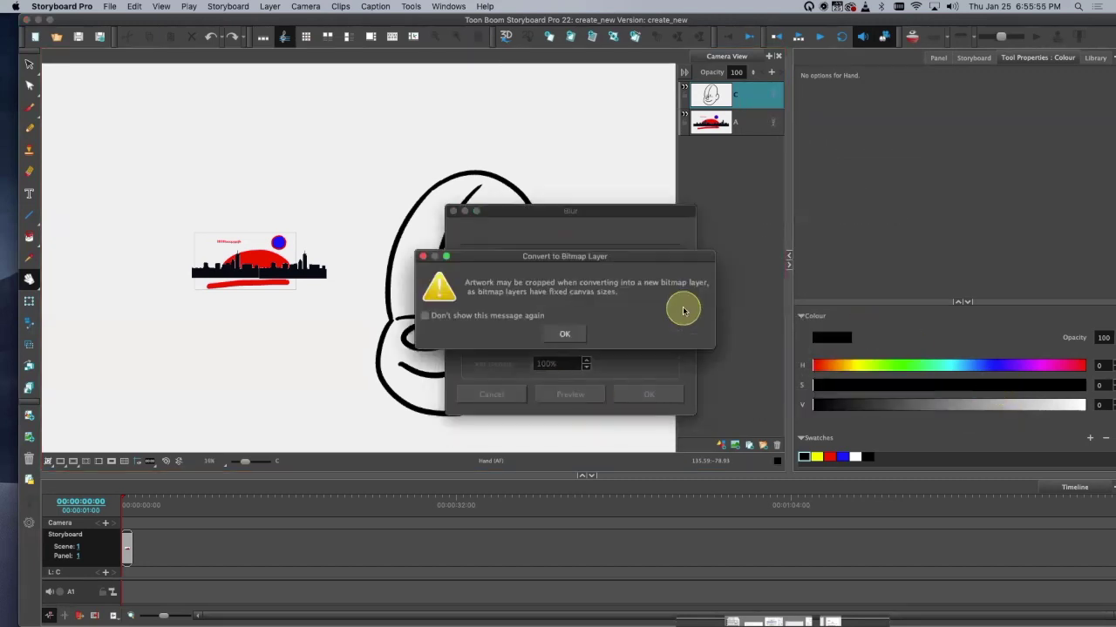
{"action": "left_click", "coordinate": [566, 334]}
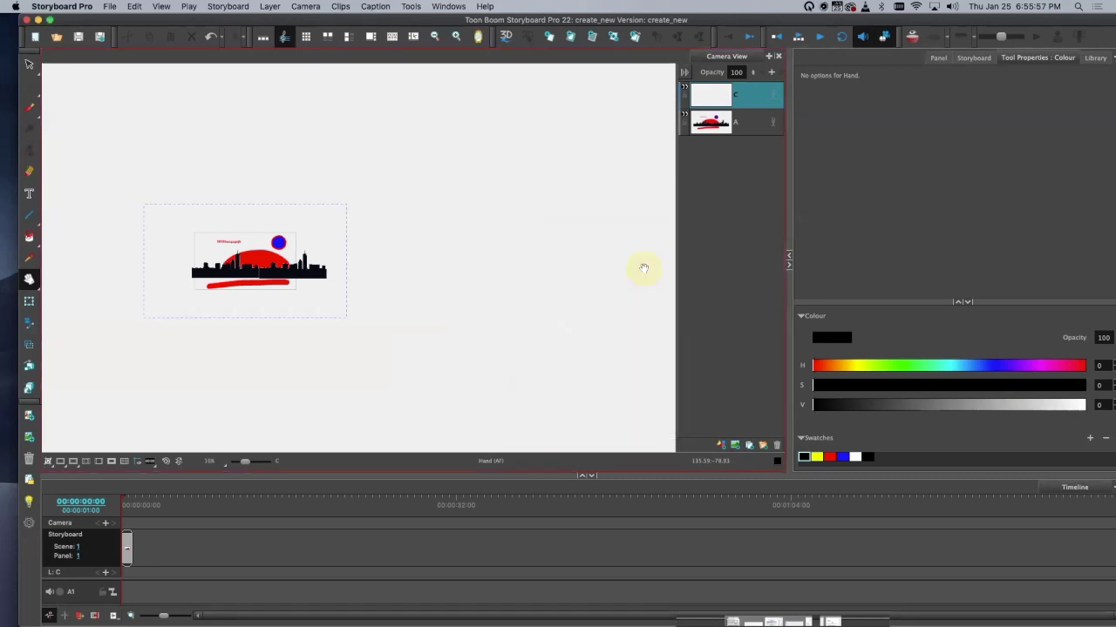
{"action": "key", "text": "super+z"}
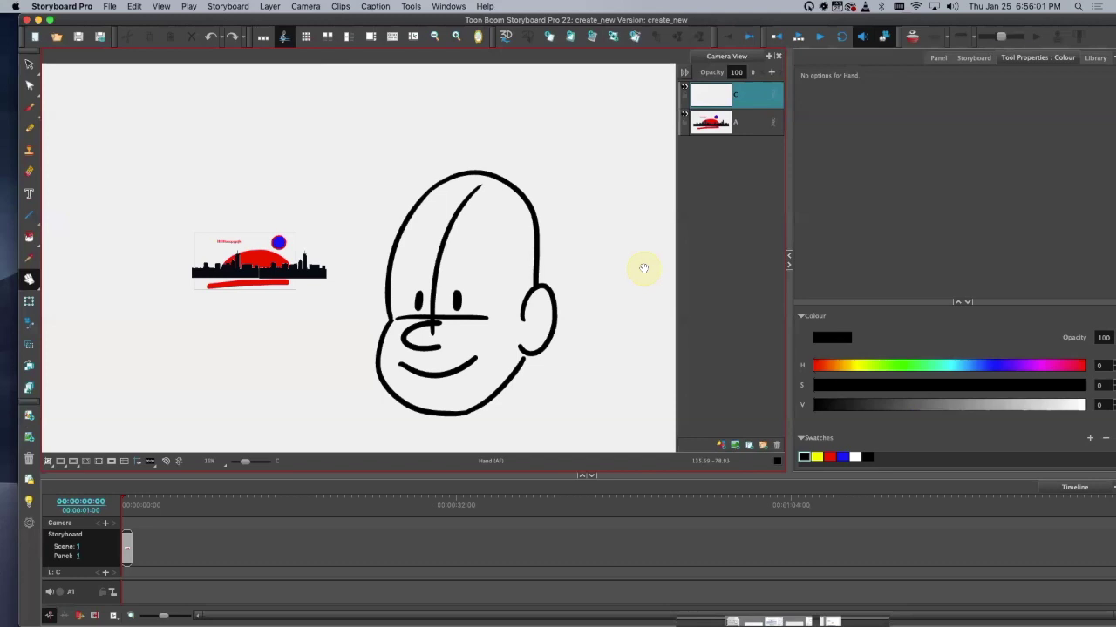
Step: Apply a Blur effect with radius 10 and High quality to layer C, accept the bitmap conversion, and undo it
{"action": "right_click", "coordinate": [745, 89]}
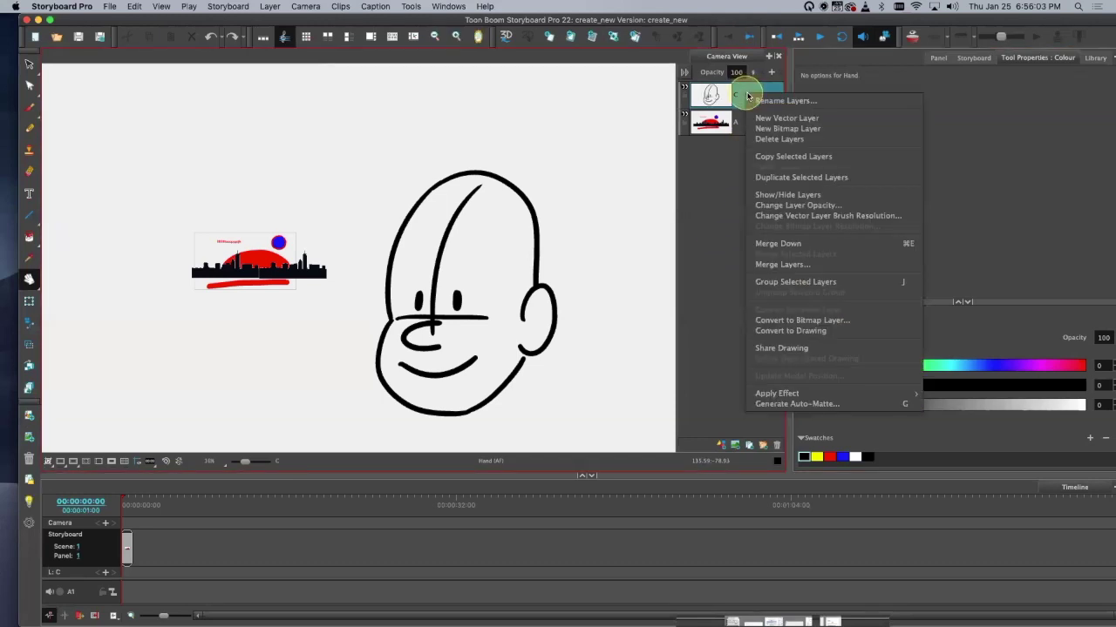
{"action": "mouse_move", "coordinate": [859, 393]}
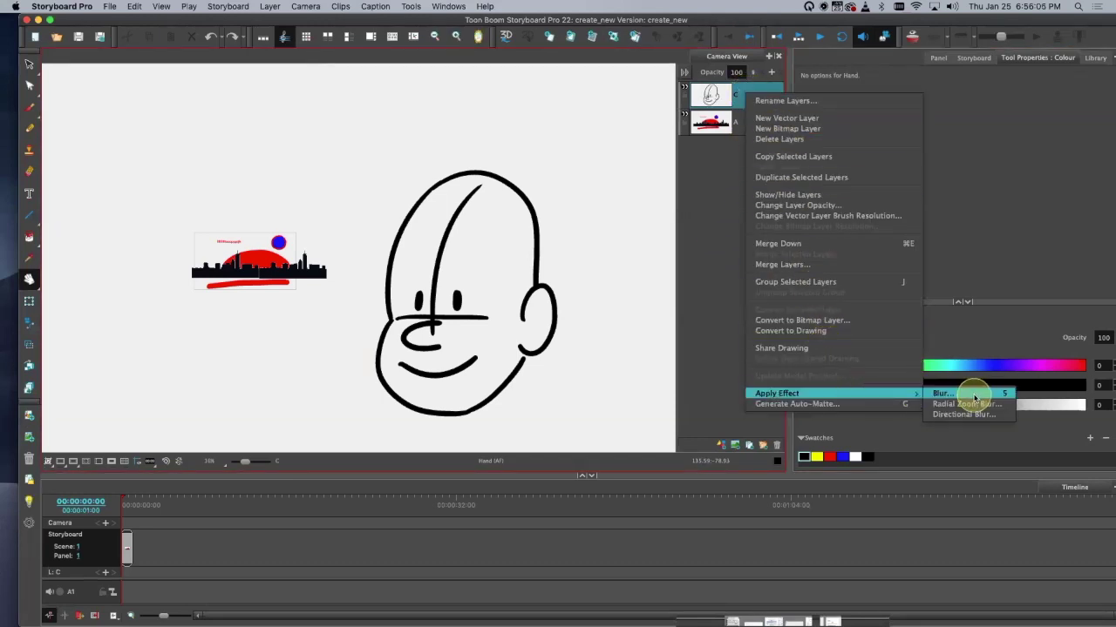
{"action": "left_click", "coordinate": [973, 394]}
{"action": "double_click", "coordinate": [503, 254]}
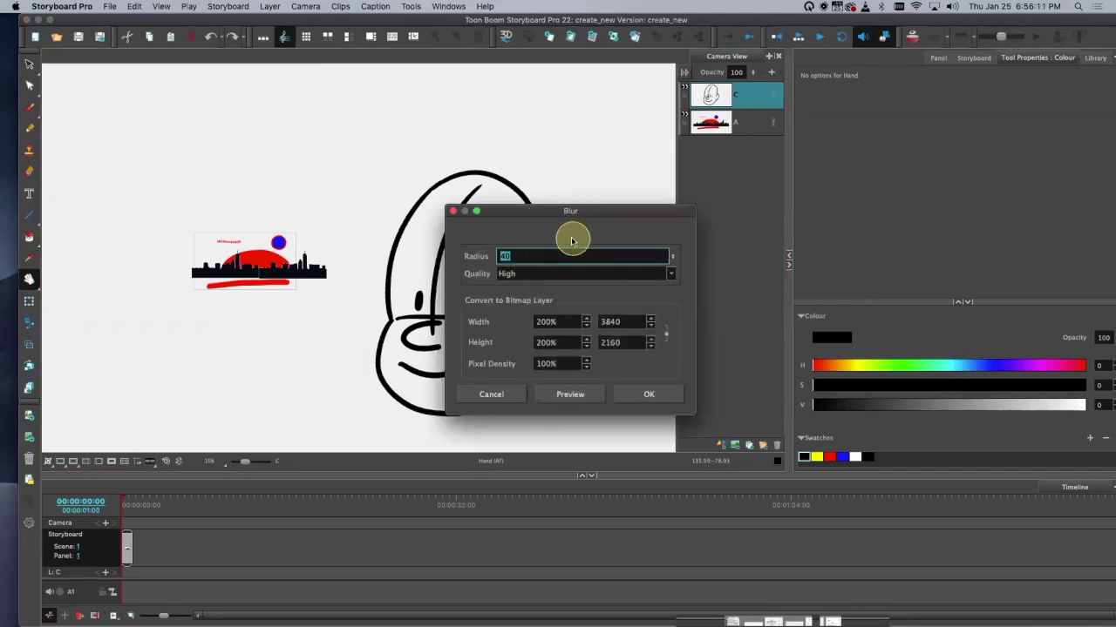
{"action": "type", "text": "10"}
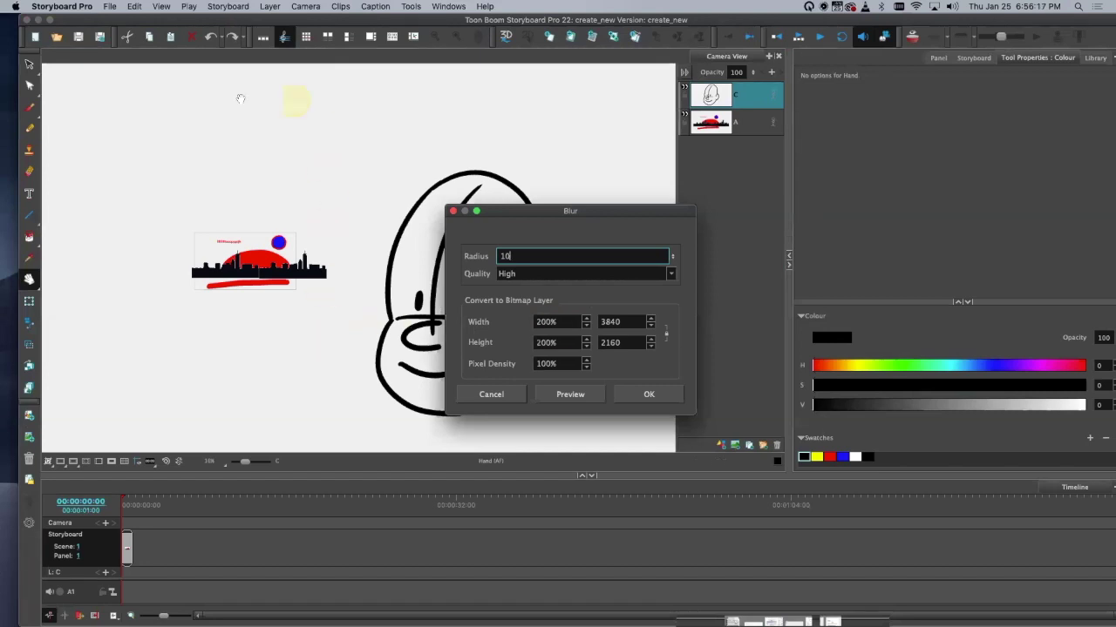
{"action": "left_click", "coordinate": [536, 322]}
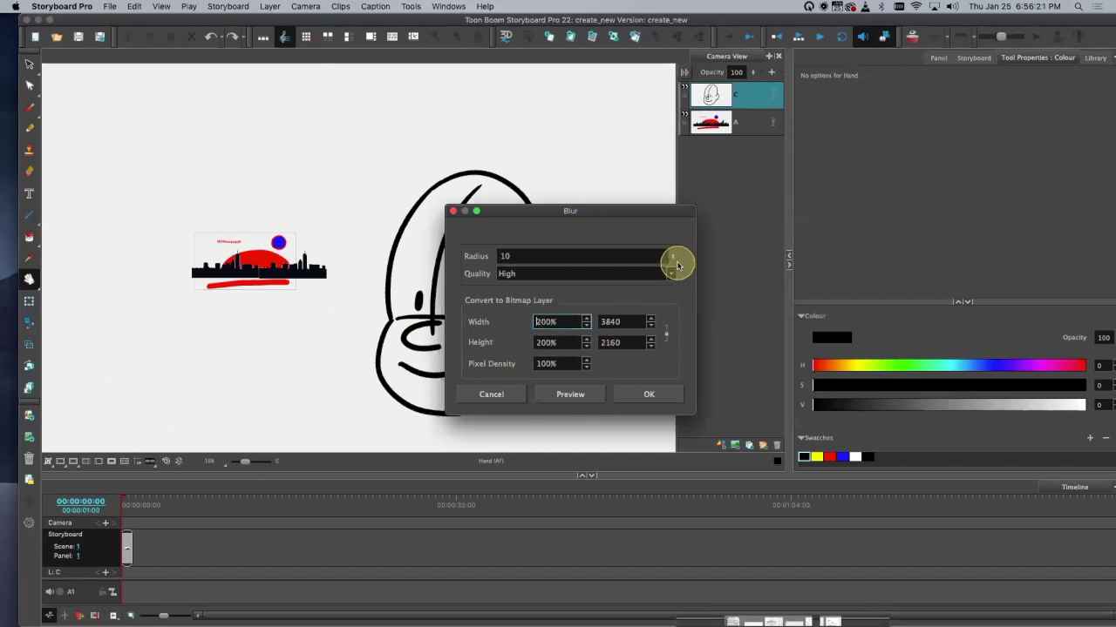
{"action": "type", "text": "2"}
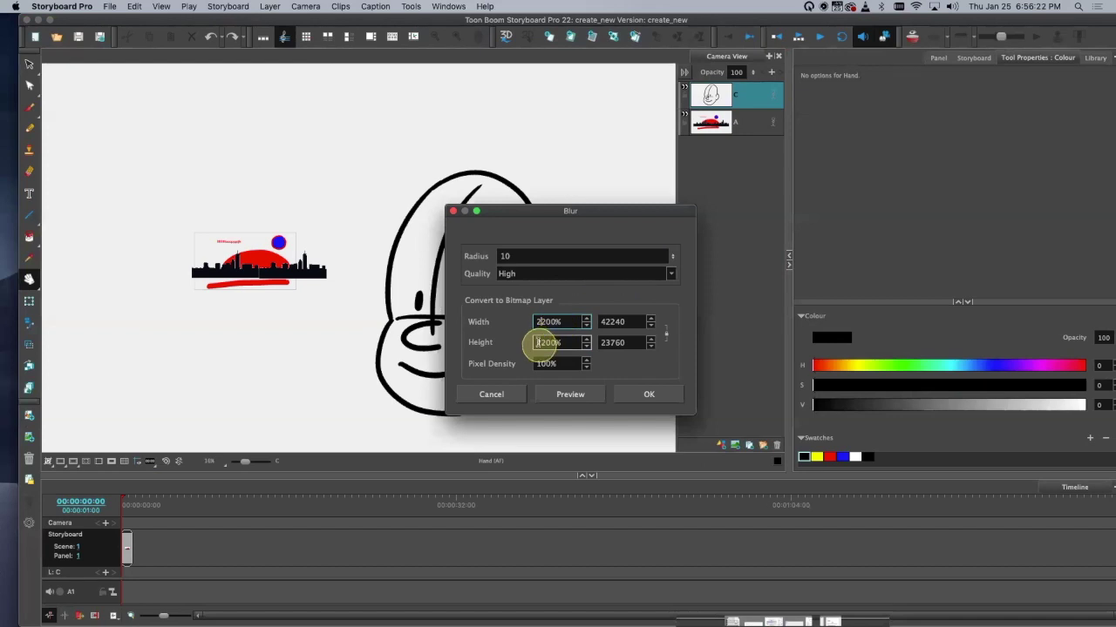
{"action": "left_click", "coordinate": [647, 391]}
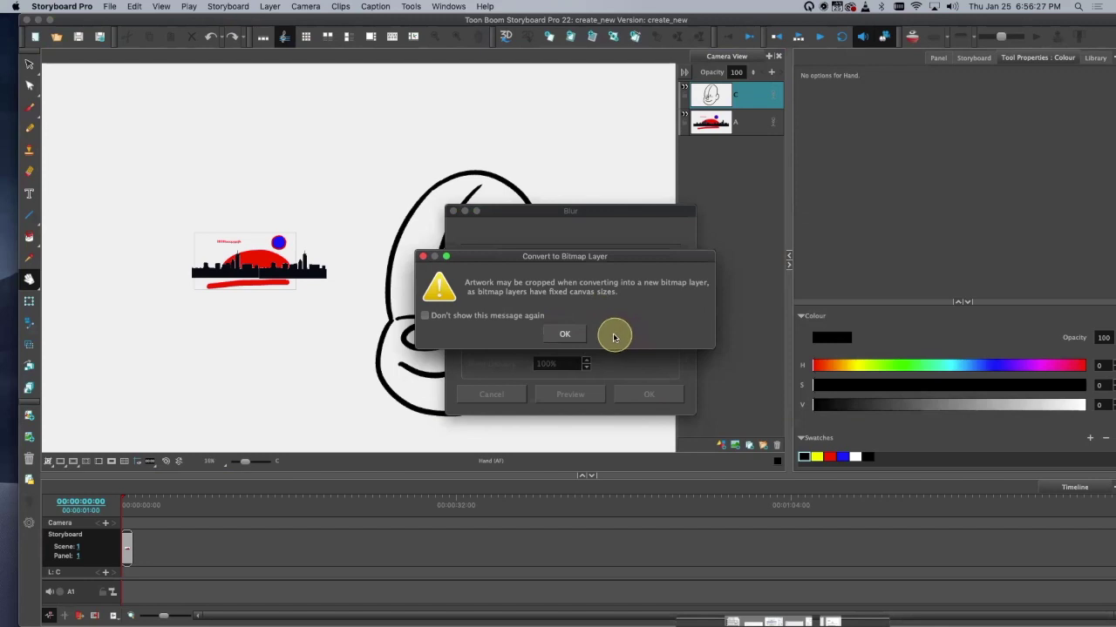
{"action": "left_click", "coordinate": [565, 334]}
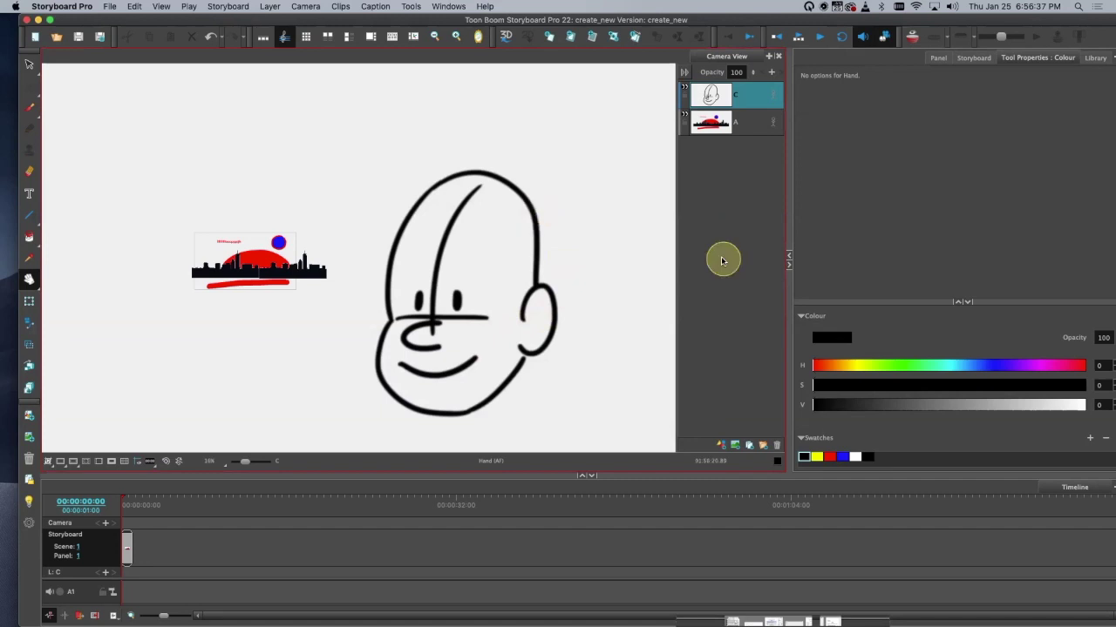
{"action": "key", "text": "super+z"}
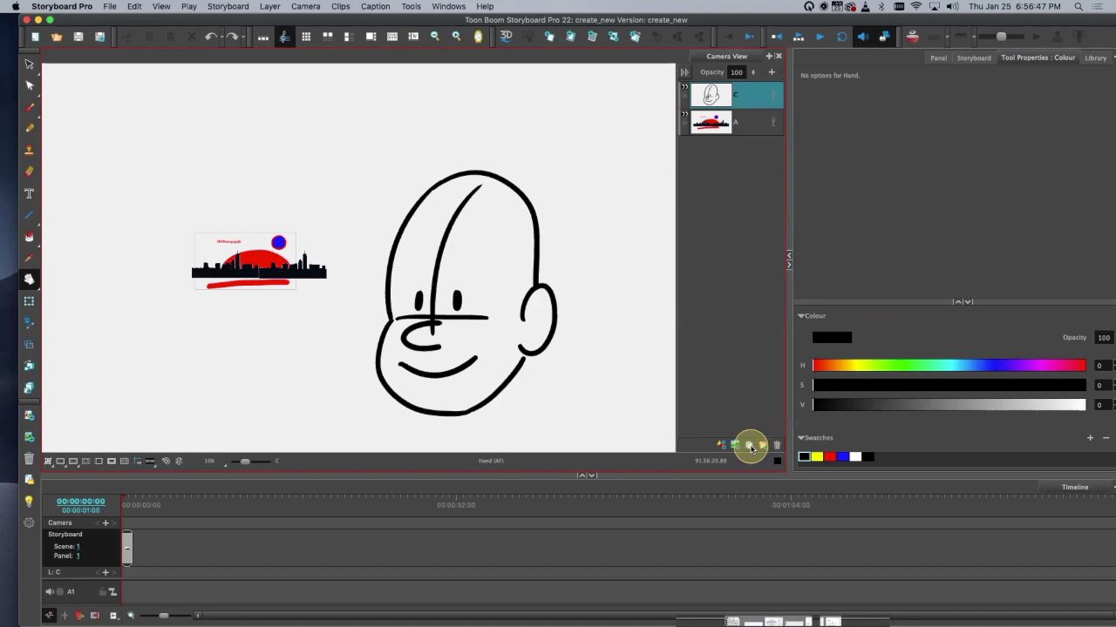
Step: Duplicate layer C and place the copy in a new layer group, collapsing and expanding the group
{"action": "left_click", "coordinate": [749, 448]}
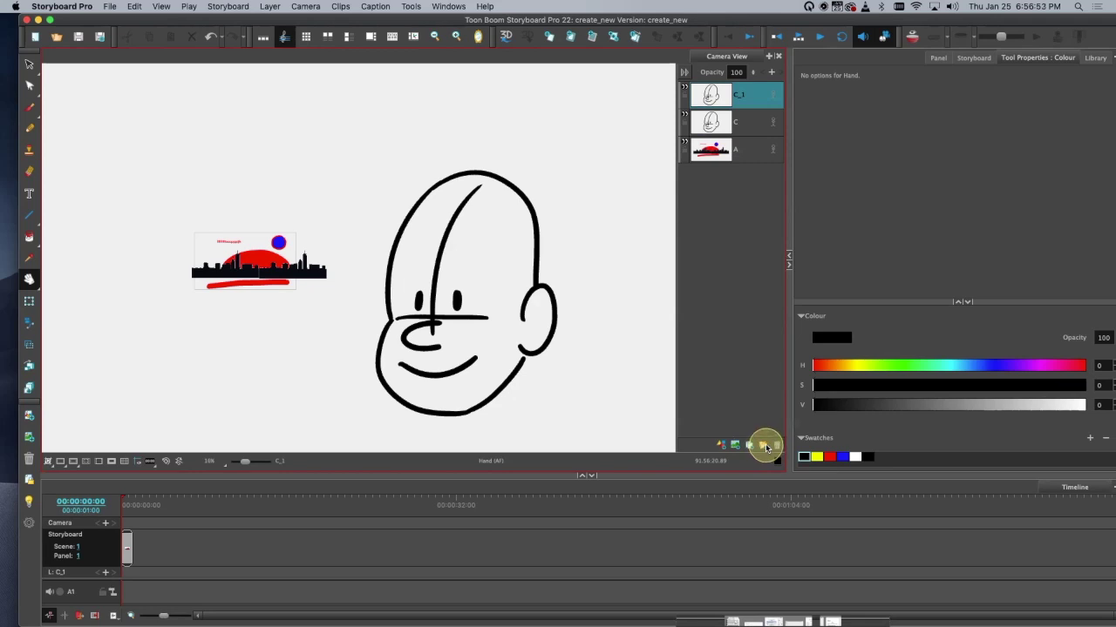
{"action": "left_click", "coordinate": [763, 446]}
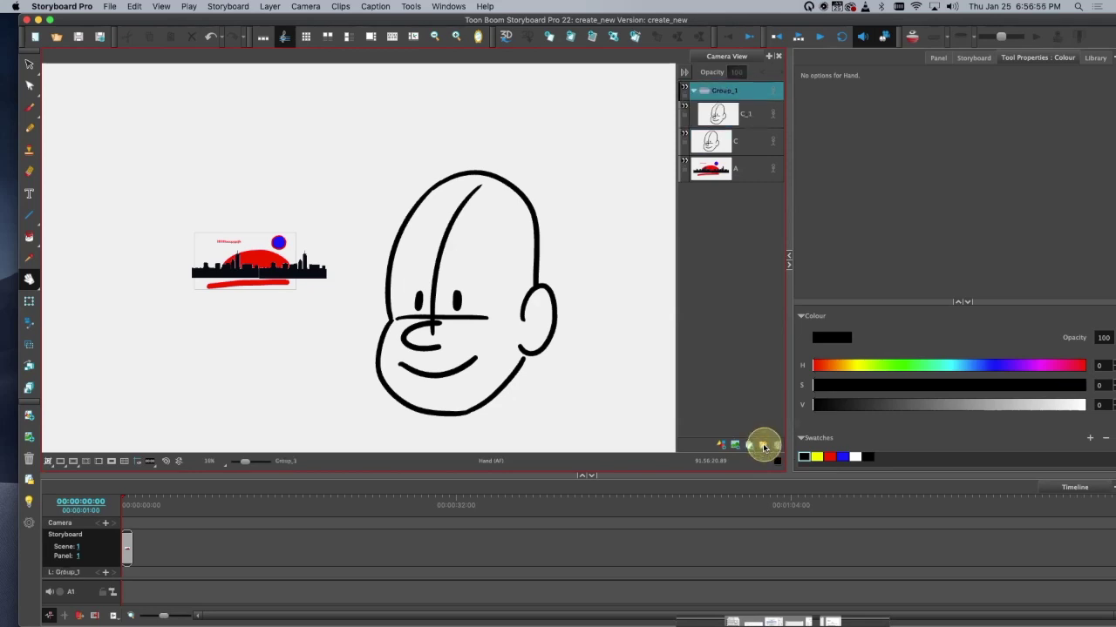
{"action": "left_click", "coordinate": [694, 91]}
{"action": "left_click", "coordinate": [693, 91]}
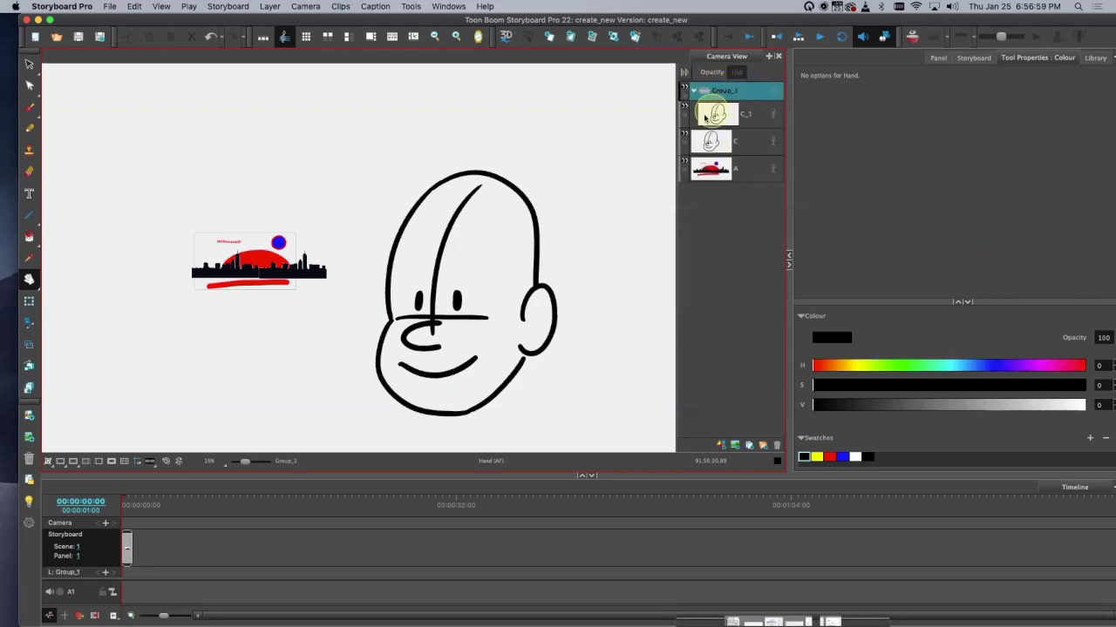
Step: Move layer C into the new group above its copy, and undo the move, the grouping and the duplication
{"action": "left_click_drag", "start_coordinate": [746, 145], "coordinate": [749, 88]}
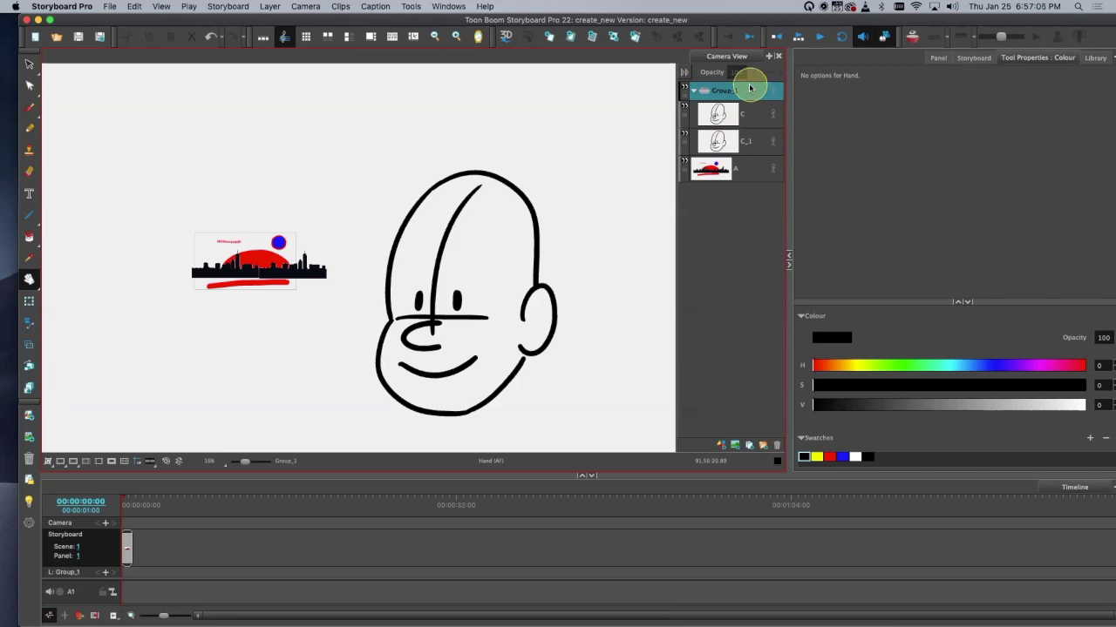
{"action": "key", "text": "super+z"}
{"action": "key", "text": "super+z"}
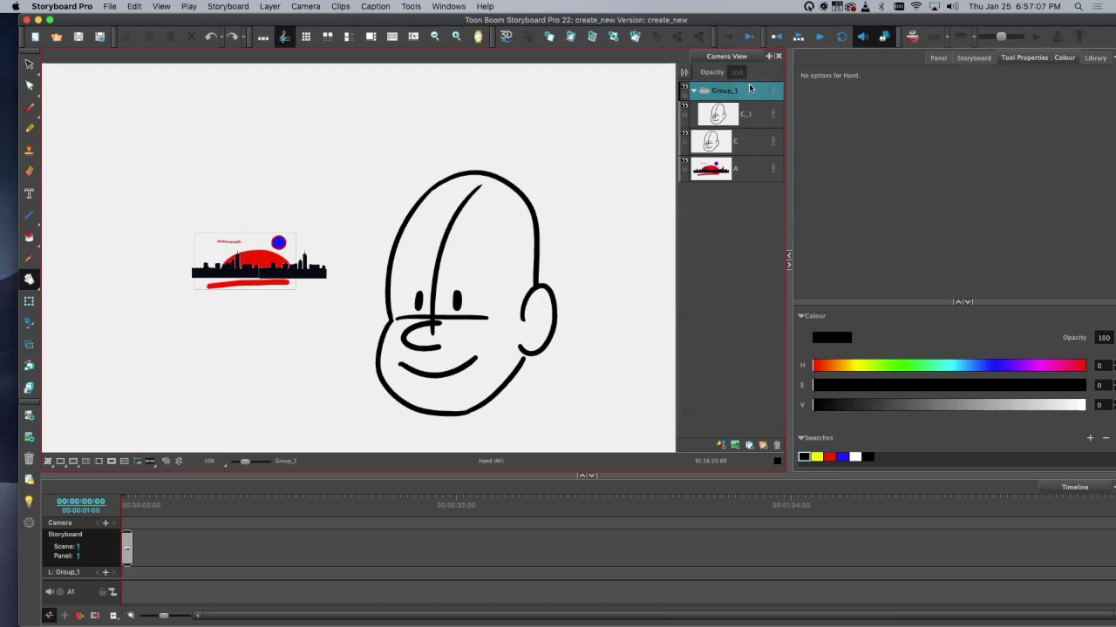
{"action": "key", "text": "super+z"}
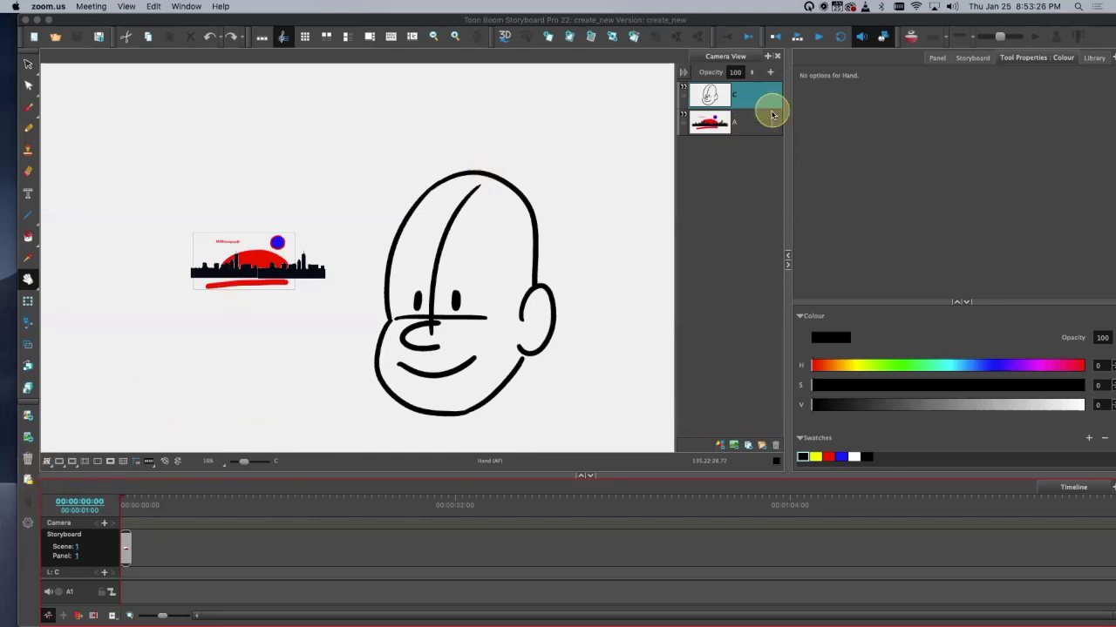
Step: Lock layer C, switch to the Brush tool to test drawing on it, and unlock the layer
{"action": "left_click", "coordinate": [693, 96]}
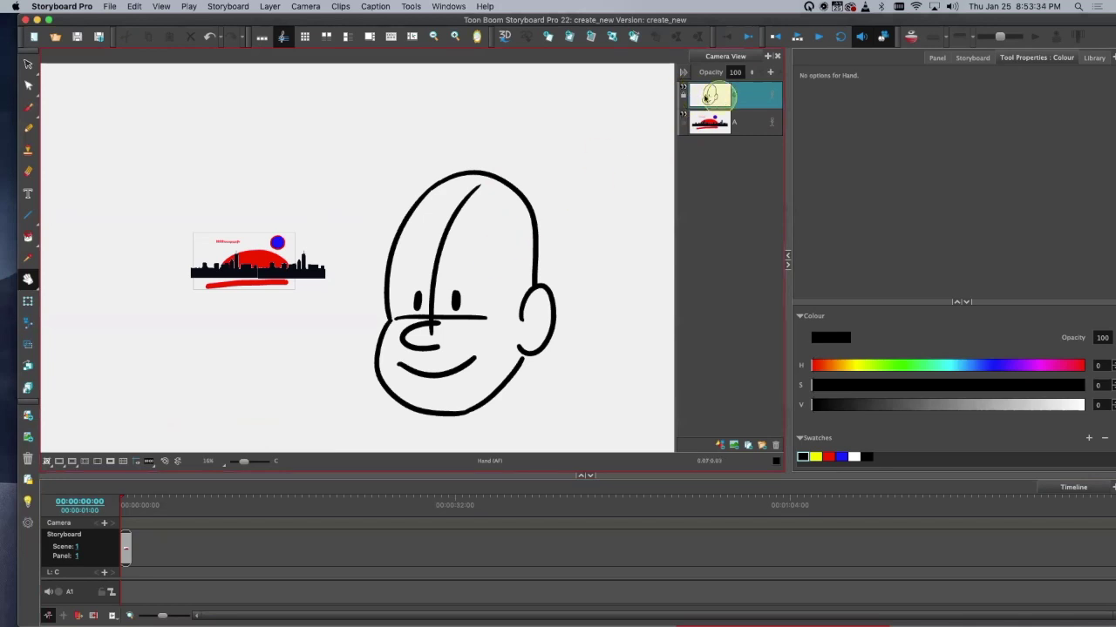
{"action": "key", "text": "alt+b"}
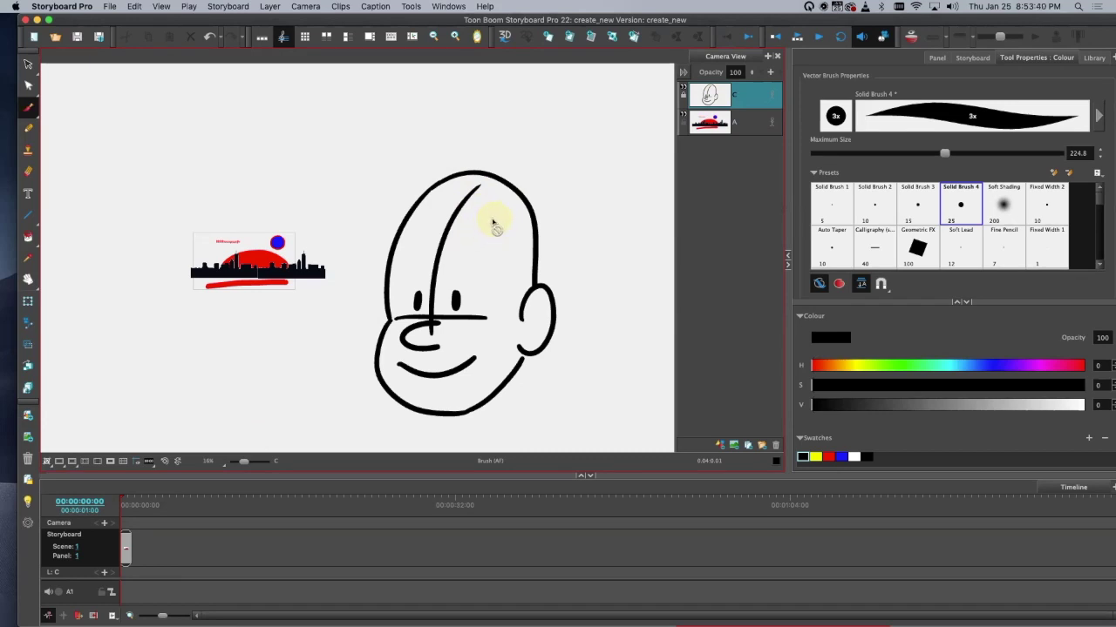
{"action": "left_click", "coordinate": [684, 96]}
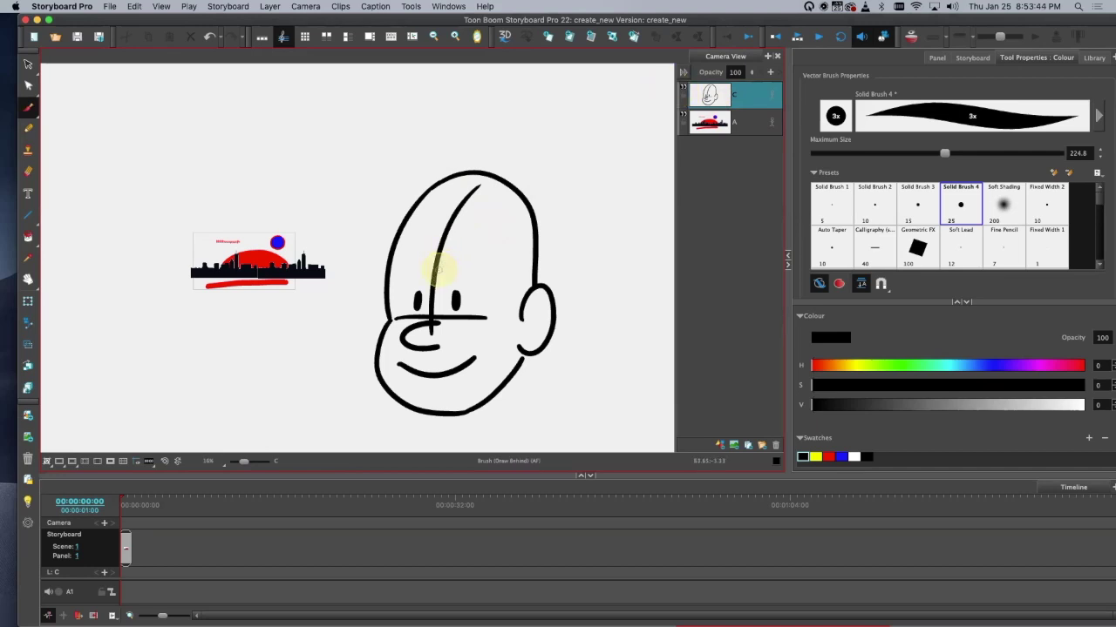
Step: Turn on the Light Table and brush a circle below the skyline drawing on a new vector layer above layer C
{"action": "left_click", "coordinate": [44, 489]}
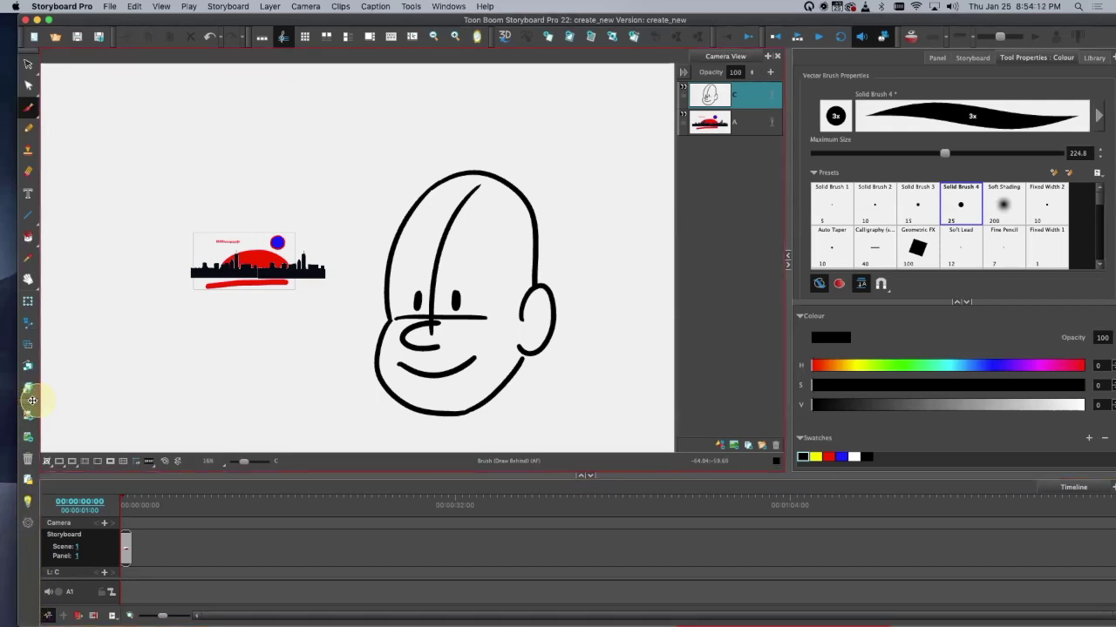
{"action": "left_click", "coordinate": [27, 501]}
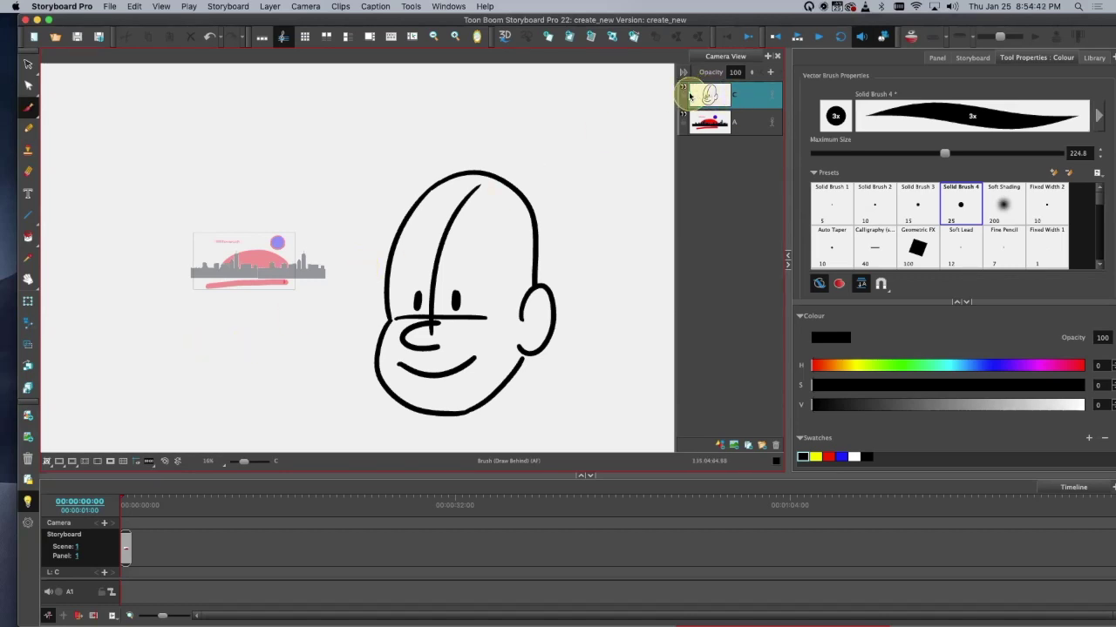
{"action": "key", "text": "super+r"}
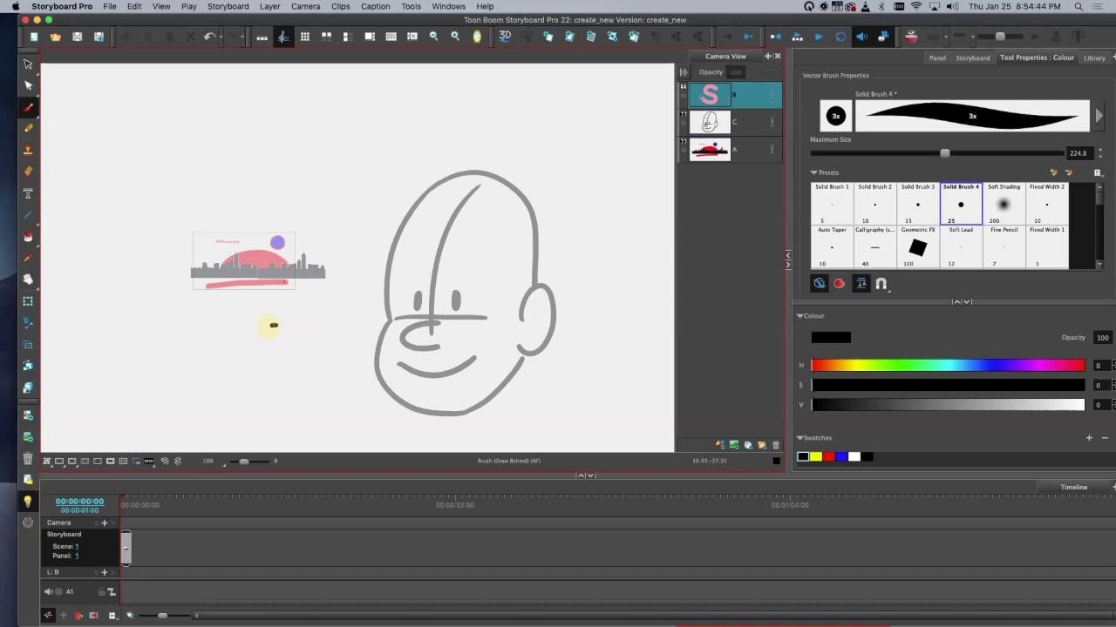
{"action": "left_click_drag", "start_coordinate": [273, 325], "coordinate": [277, 323]}
Step: Add another vector layer above the first circle's layer and brush a second circle overlapping the first, keeping the Light Table on
{"action": "left_click", "coordinate": [718, 93]}
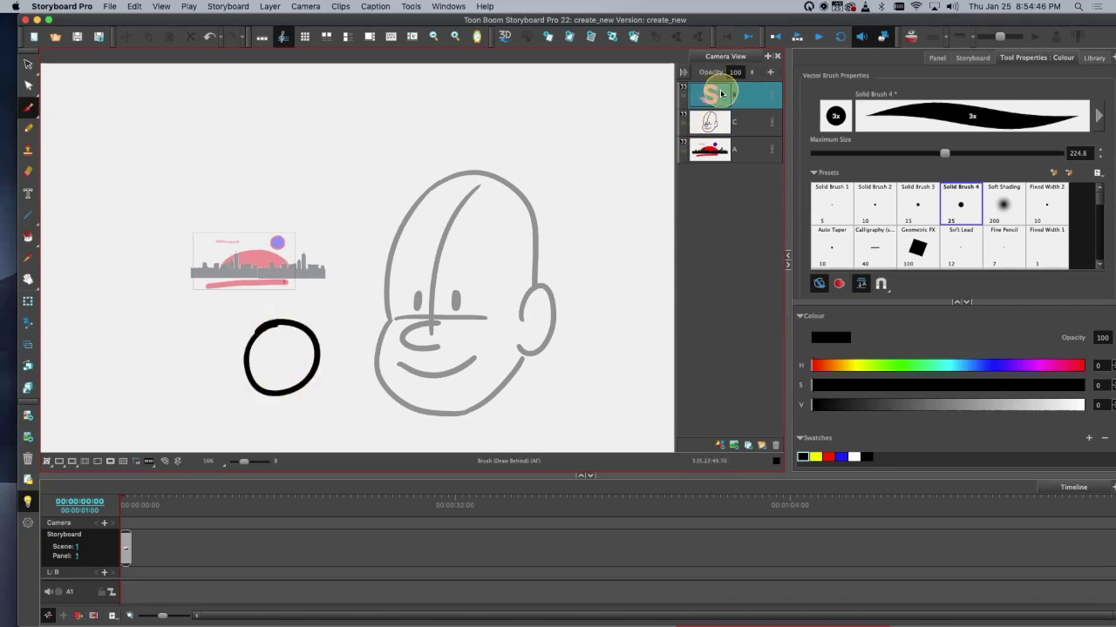
{"action": "key", "text": "super+r"}
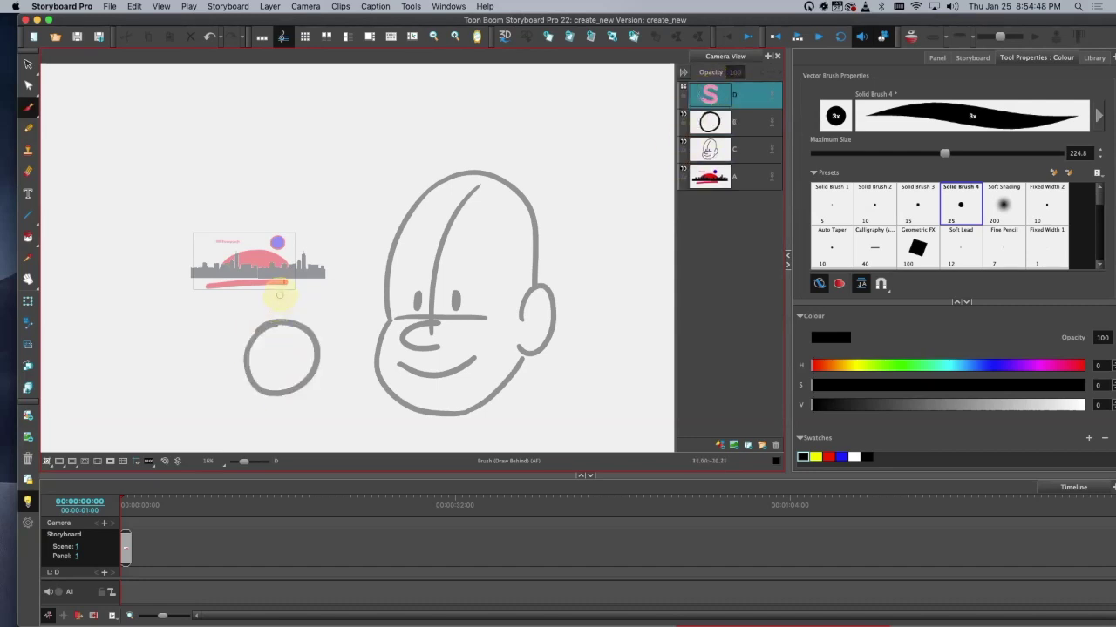
{"action": "mouse_move", "coordinate": [278, 279]}
{"action": "left_mouse_down"}
{"action": "mouse_move", "coordinate": [324, 310]}
{"action": "mouse_move", "coordinate": [272, 284]}
{"action": "left_mouse_up"}
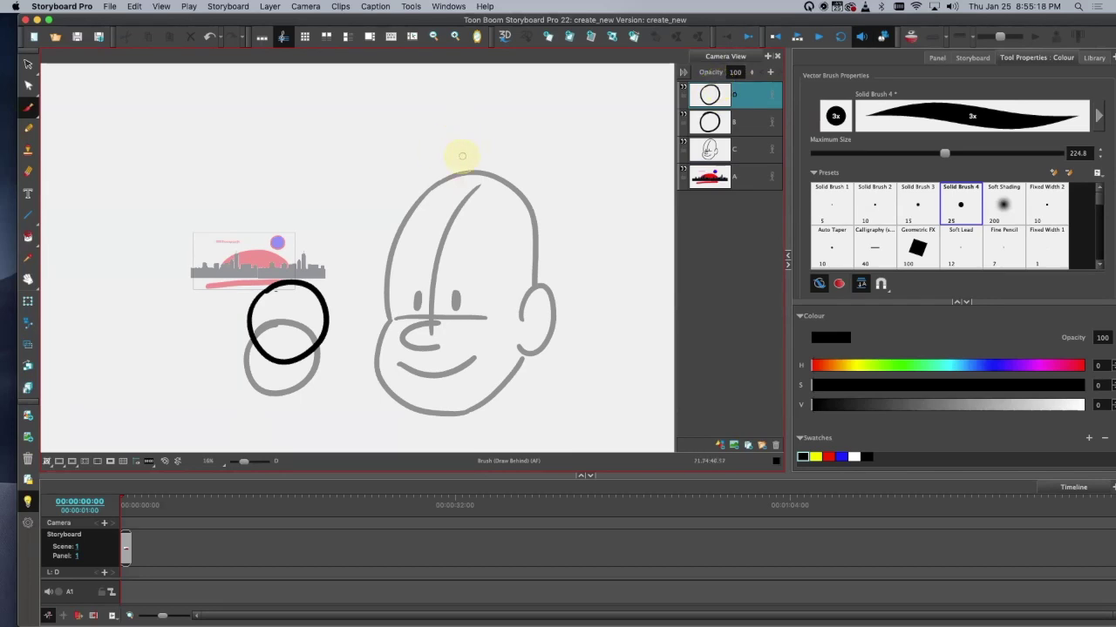
{"action": "left_click", "coordinate": [29, 504]}
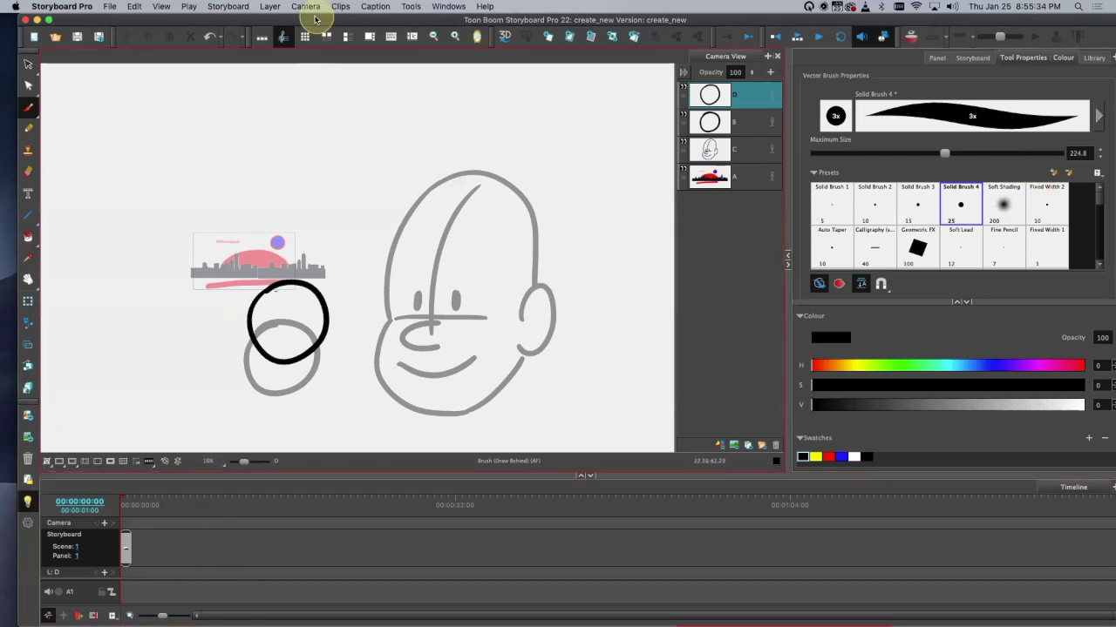
Step: Move the Storyboard Pro window aside to review the SketchBook topic list, and bring the Storyboard Pro window back into view
{"action": "left_click_drag", "start_coordinate": [312, 17], "coordinate": [303, 453]}
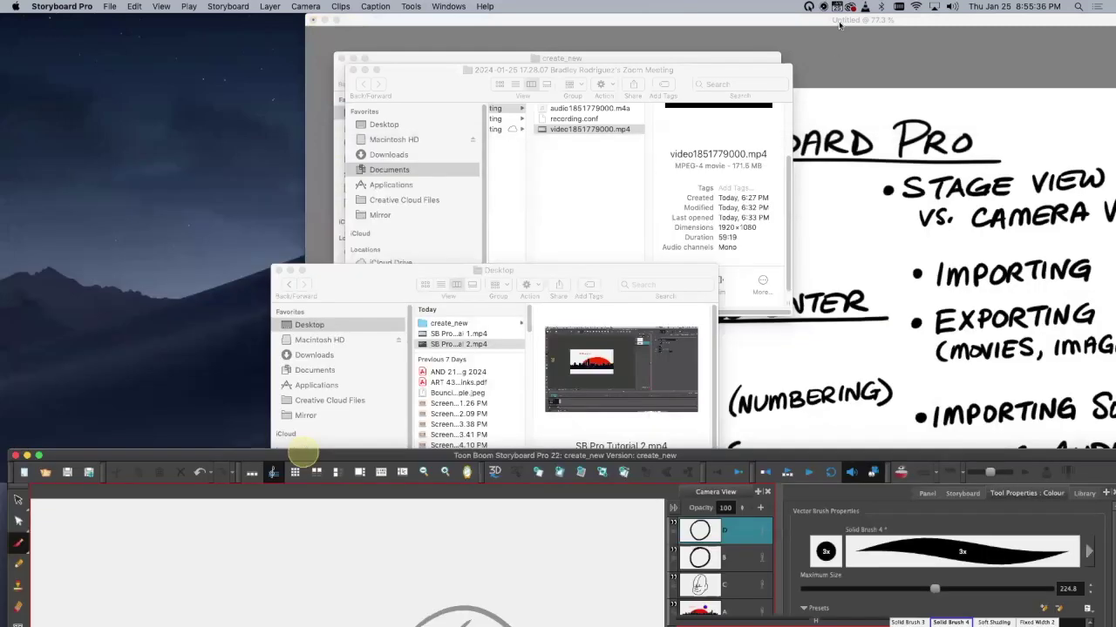
{"action": "left_click", "coordinate": [840, 25]}
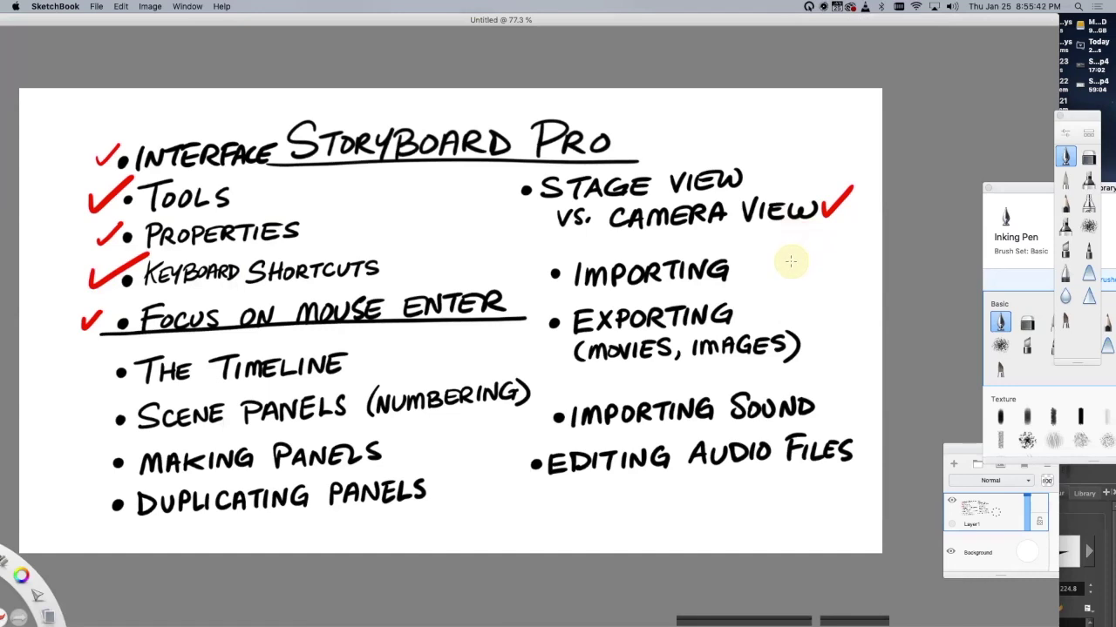
{"action": "left_click_drag", "start_coordinate": [558, 19], "coordinate": [498, 331]}
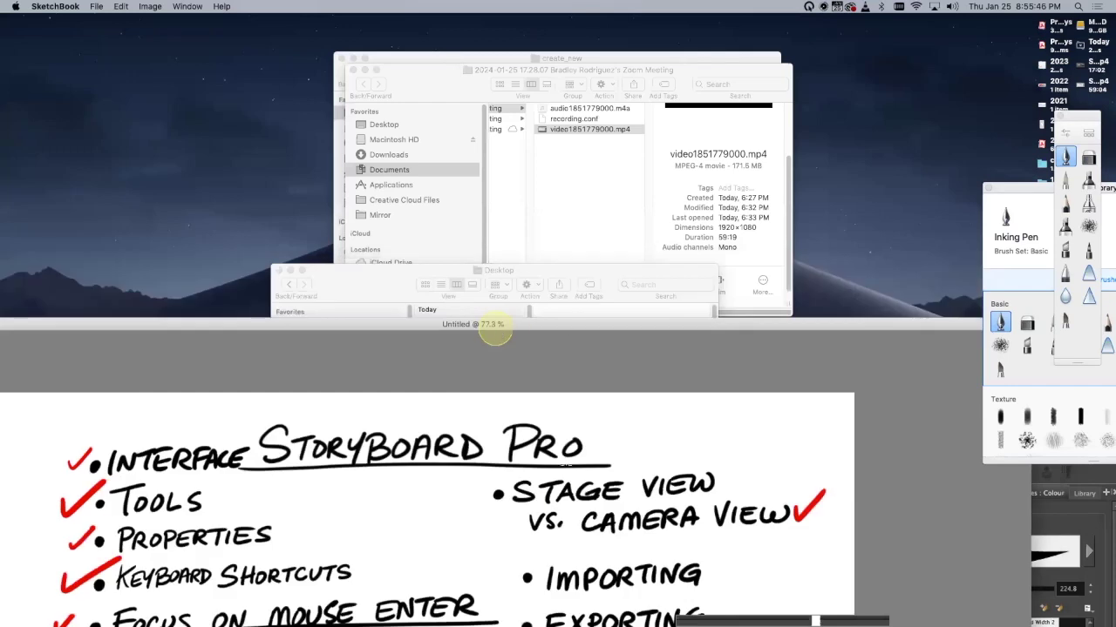
{"action": "mouse_move", "coordinate": [549, 622]}
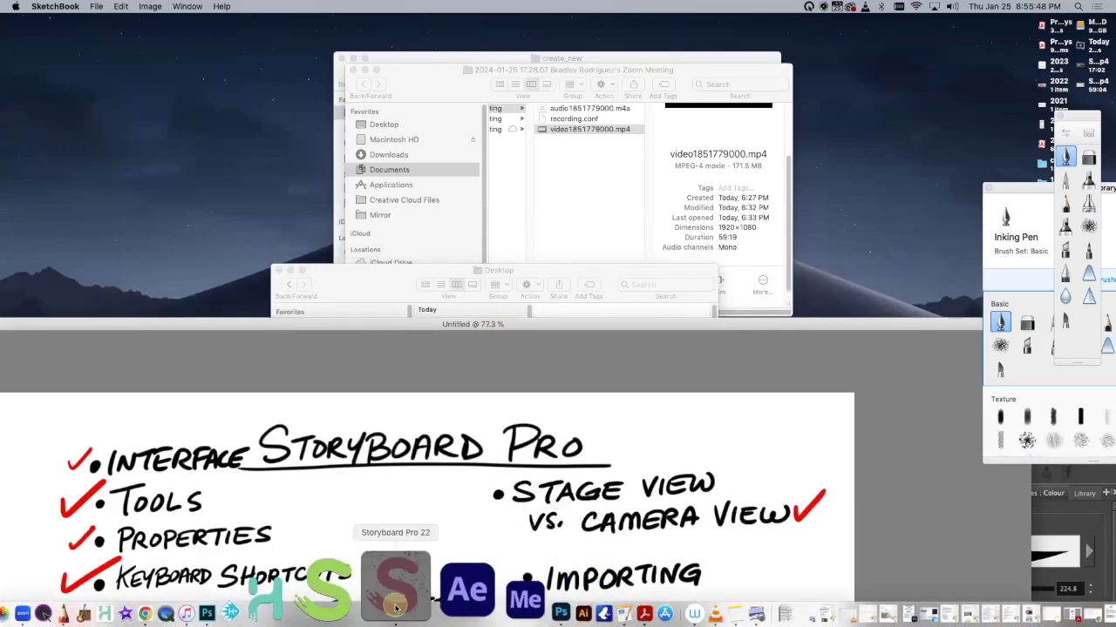
{"action": "left_click", "coordinate": [395, 607]}
{"action": "left_click_drag", "start_coordinate": [448, 456], "coordinate": [441, 7]}
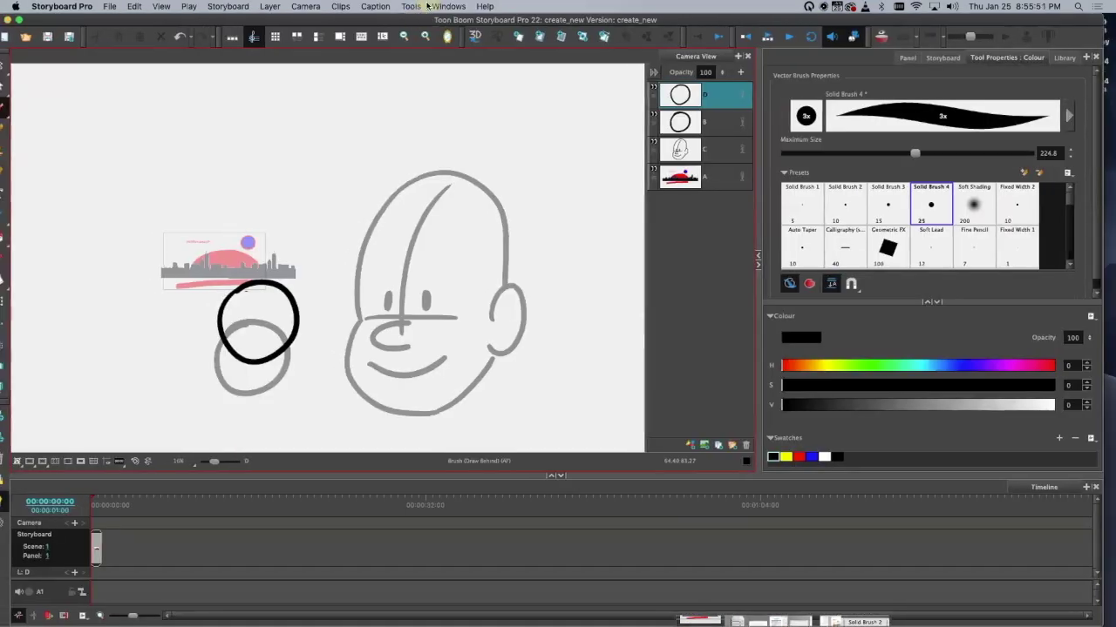
Step: Place the playhead at 00:00:00:23 in scene 1's panel and zoom the timeline until the panel's thumbnail is readable
{"action": "left_click", "coordinate": [99, 549]}
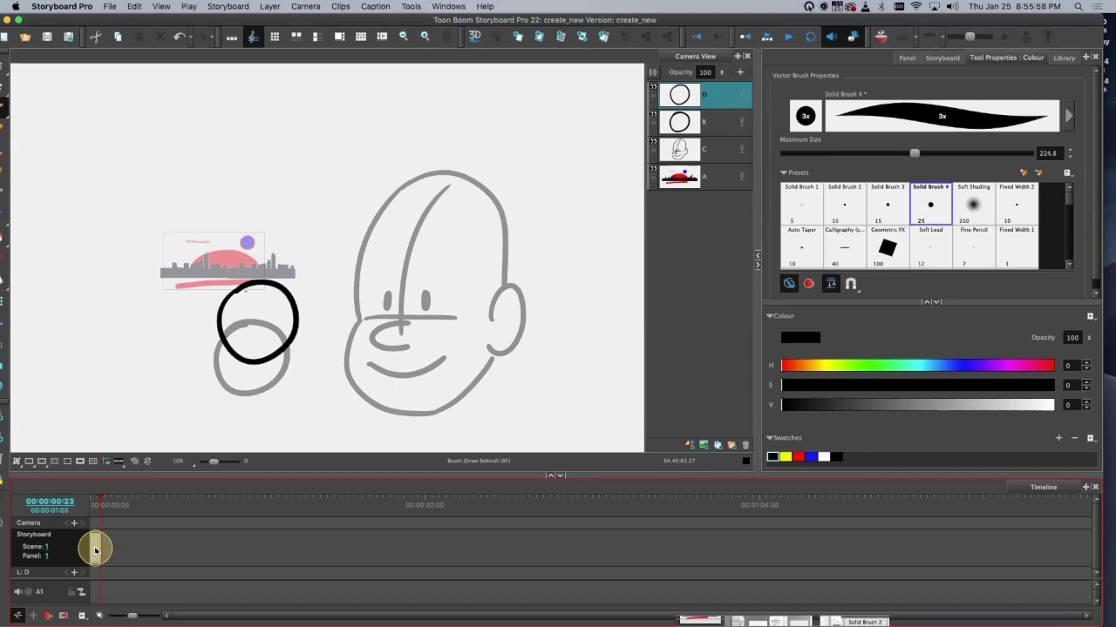
{"action": "key", "text": "2"}
{"action": "key", "text": "2"}
{"action": "key", "text": "2"}
{"action": "key", "text": "2"}
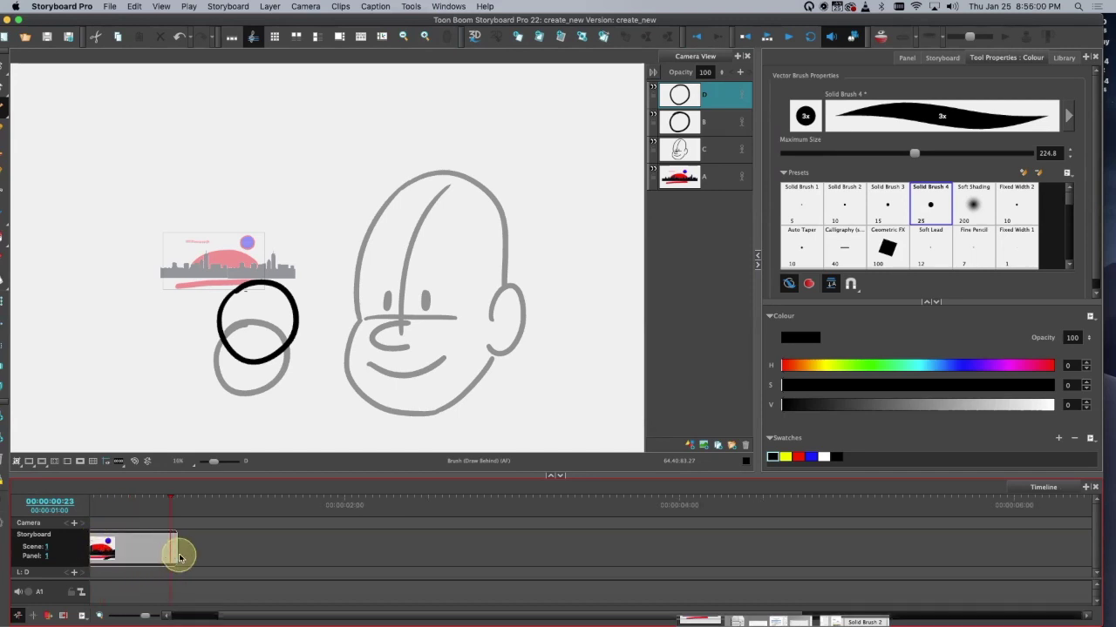
{"action": "key", "text": "1"}
{"action": "key", "text": "1"}
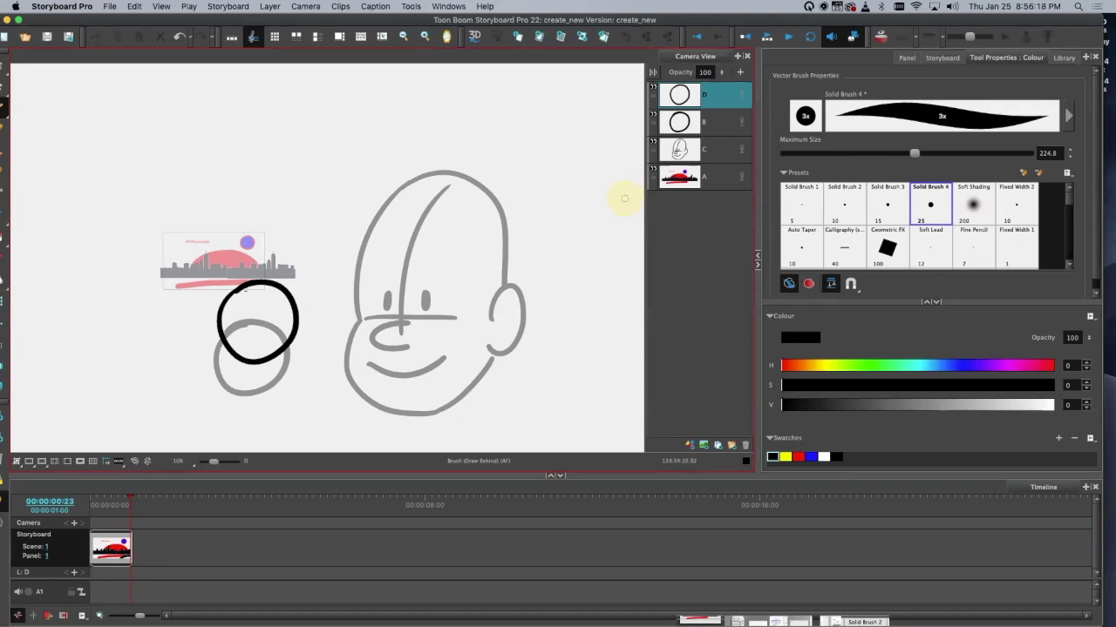
Step: Examine the scene and panel numbers beside the timeline and place the playhead at 00:00:00:17 within panel 1
{"action": "left_click", "coordinate": [125, 547]}
{"action": "left_click", "coordinate": [64, 574]}
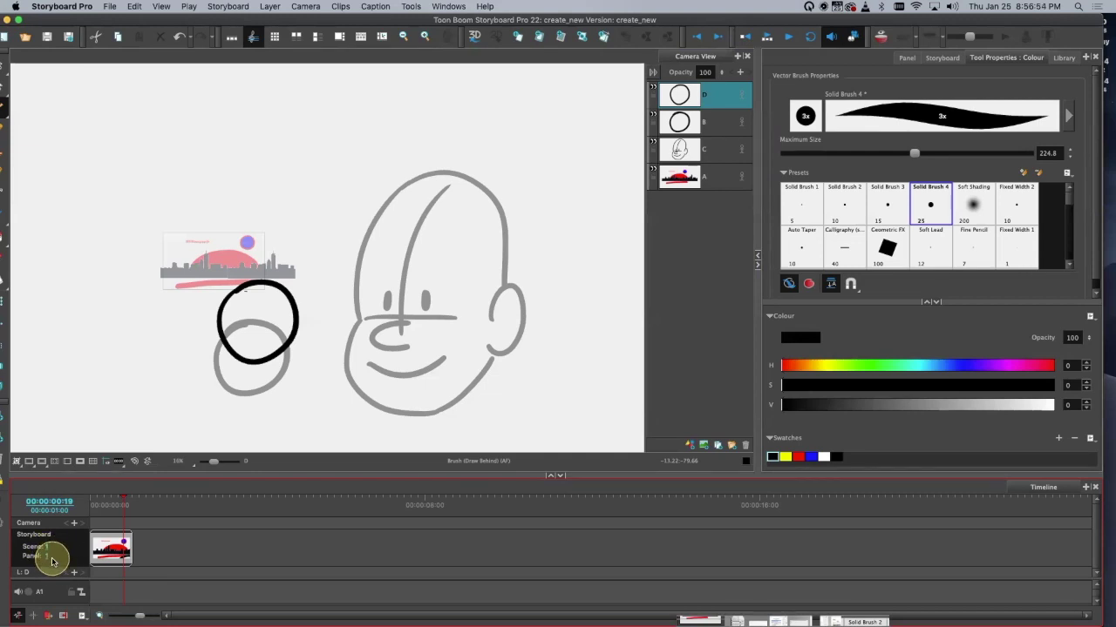
{"action": "left_click", "coordinate": [120, 557]}
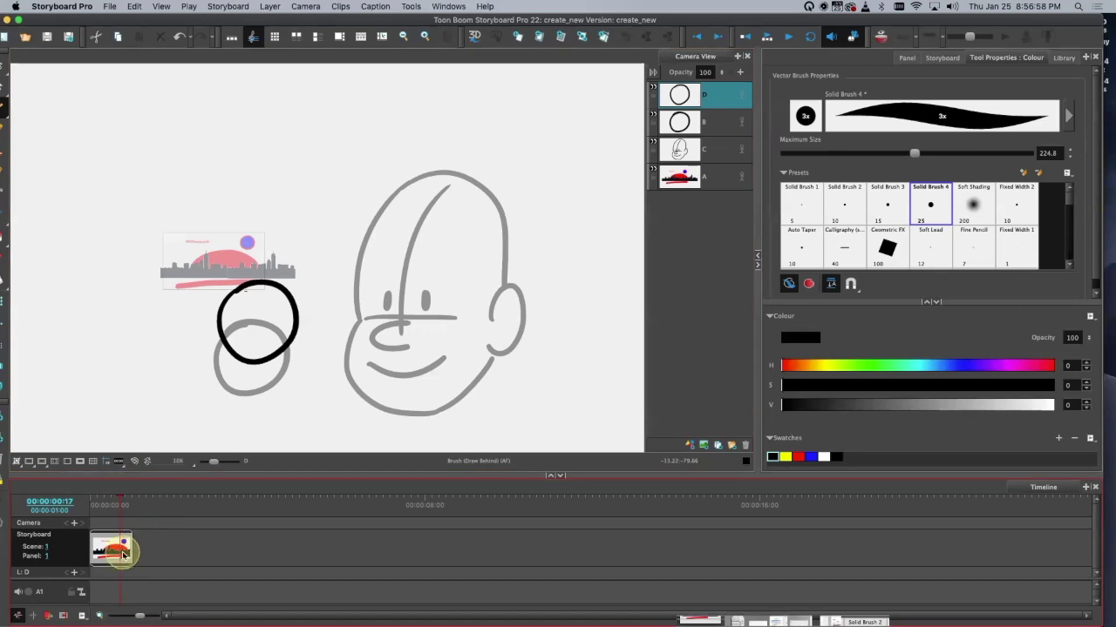
Step: Add a new blank panel after panel 1 and place the playhead at 00:00:01:16 within it
{"action": "left_click_drag", "start_coordinate": [123, 554], "coordinate": [120, 580]}
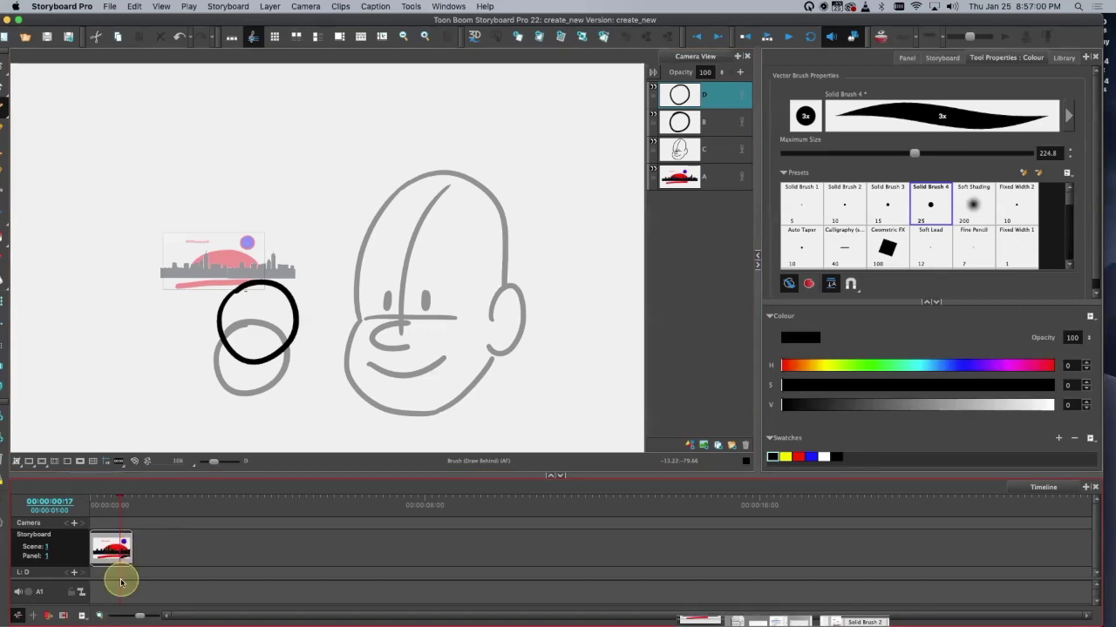
{"action": "key", "text": "p"}
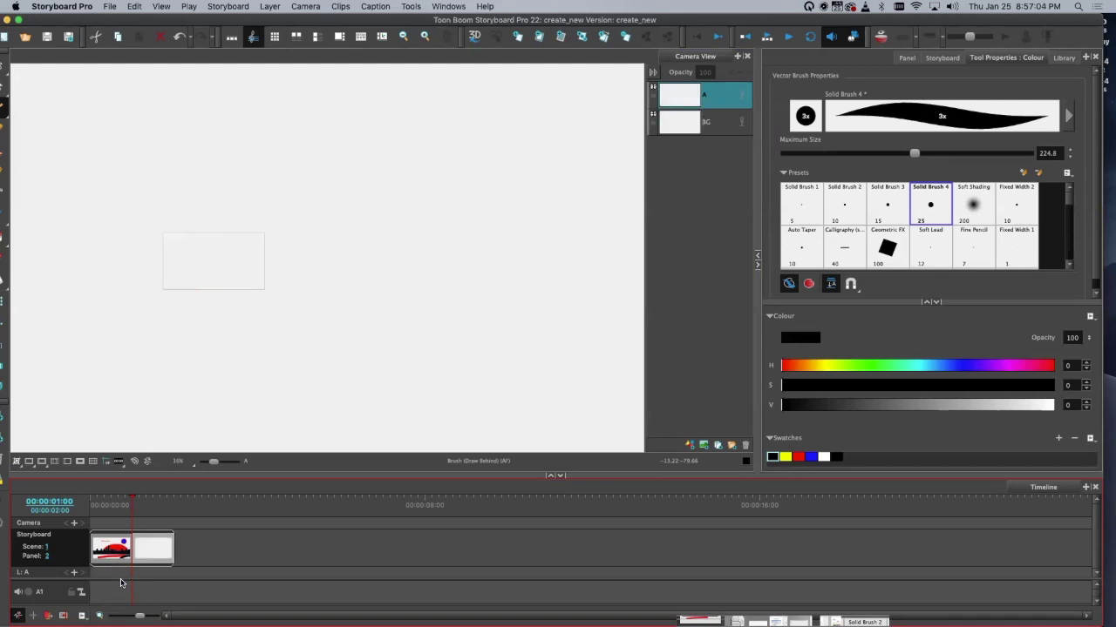
{"action": "left_click", "coordinate": [150, 555]}
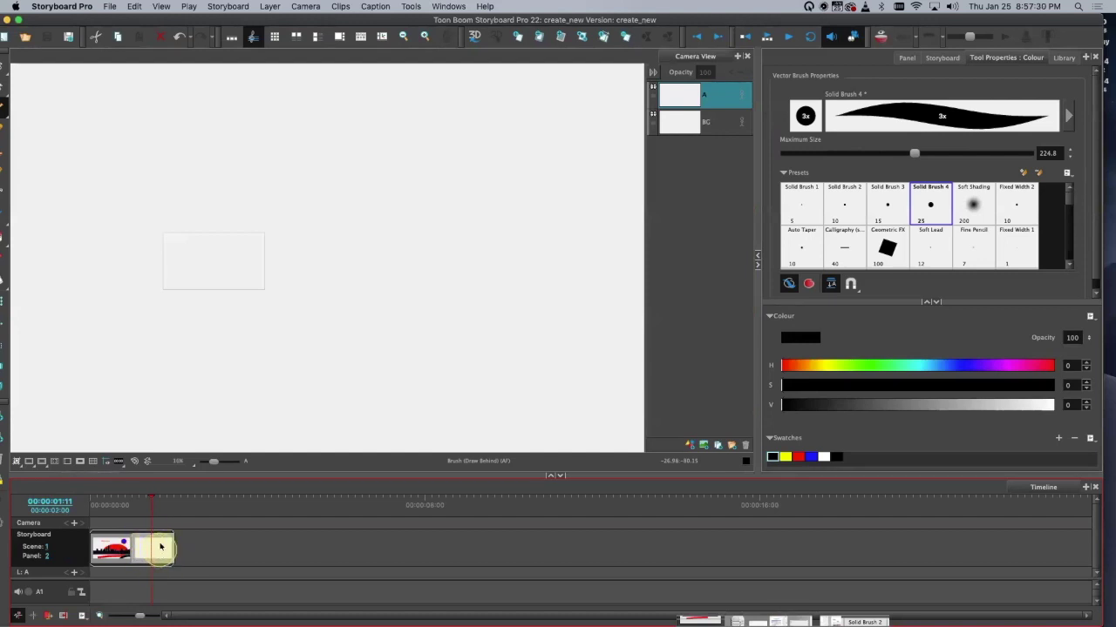
{"action": "left_click", "coordinate": [160, 558]}
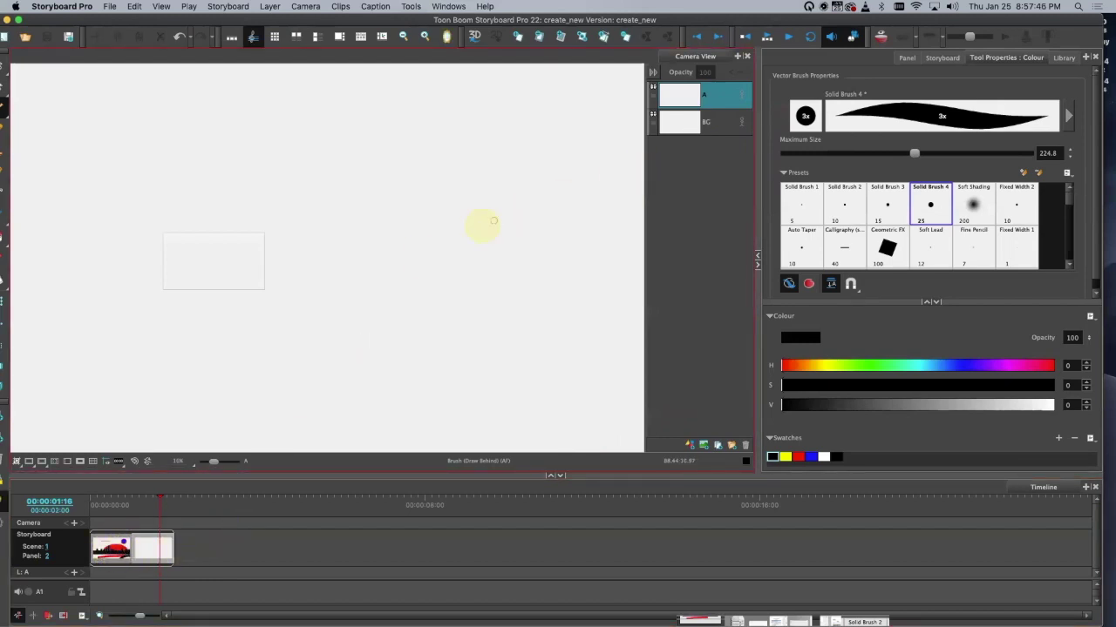
Step: Switch between panel 1 and the blank panel 2 to compare their artwork and layers
{"action": "left_click", "coordinate": [144, 556]}
{"action": "left_click", "coordinate": [118, 549]}
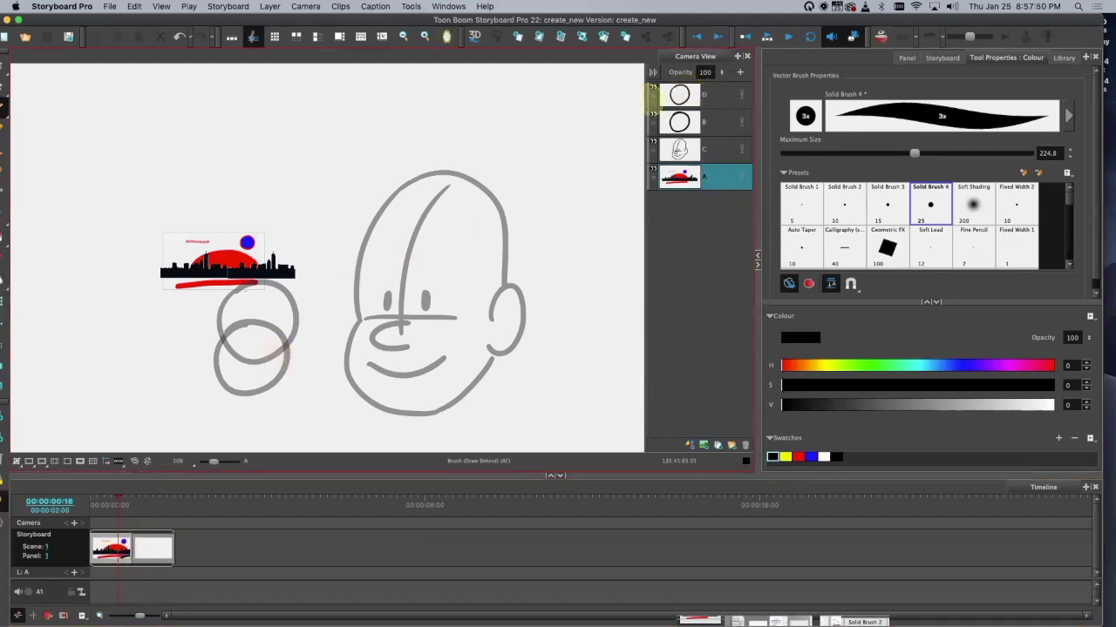
{"action": "left_click", "coordinate": [155, 552]}
{"action": "left_click", "coordinate": [164, 548]}
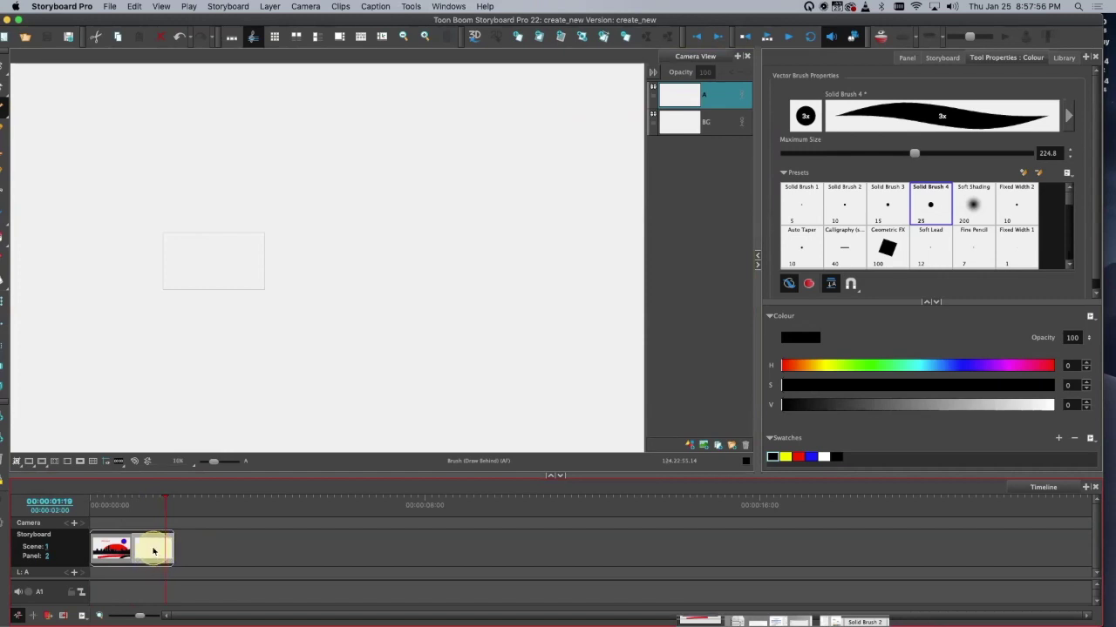
Step: Duplicate panel 1 so the copy sits before the blank panel
{"action": "left_click", "coordinate": [124, 556]}
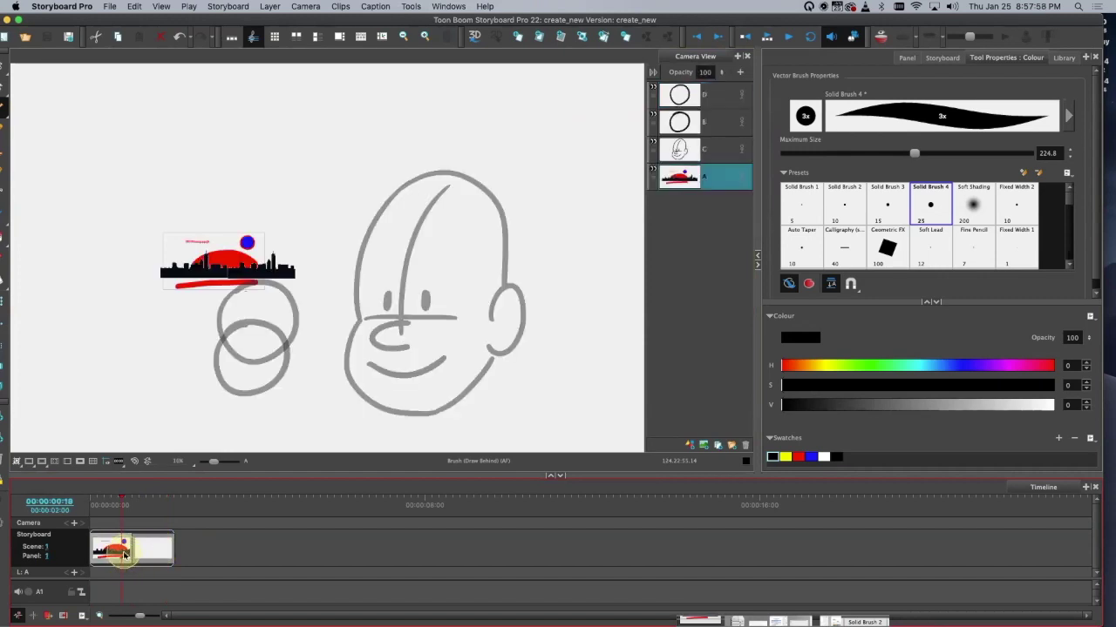
{"action": "right_click", "coordinate": [124, 554]}
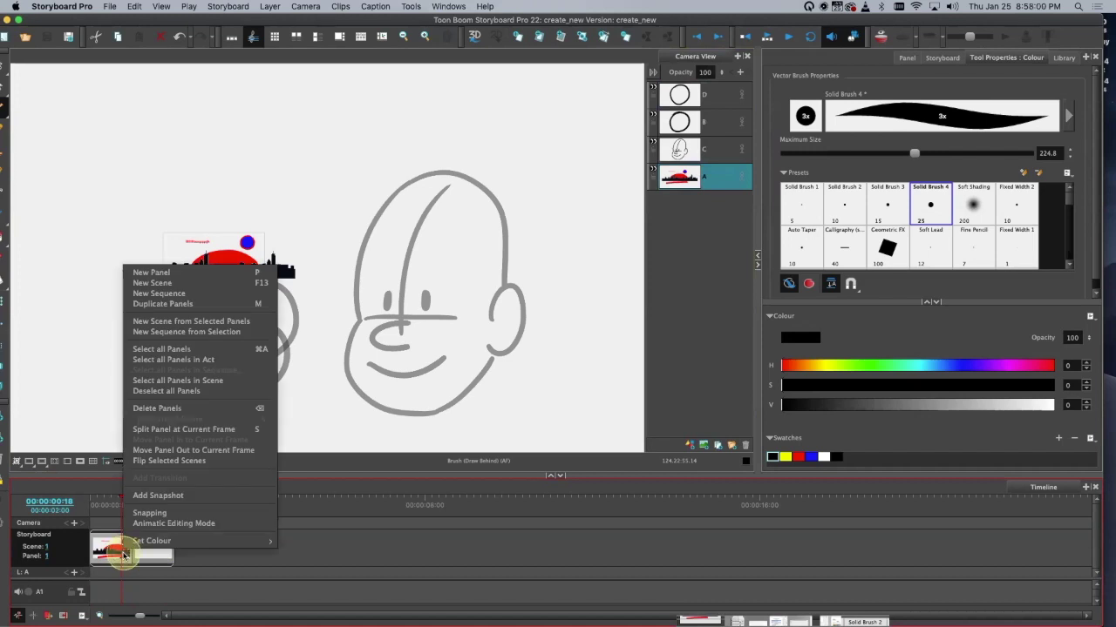
{"action": "left_click", "coordinate": [219, 306]}
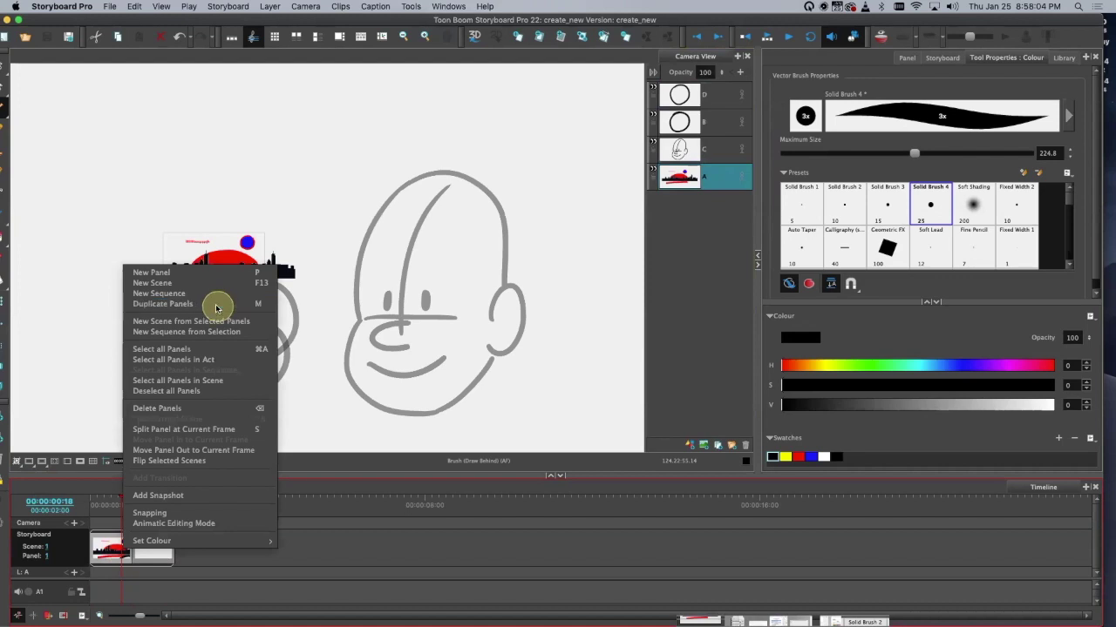
Step: Brush a wide zigzag scribble across the circles and face on layer D of the duplicated panel
{"action": "left_click", "coordinate": [161, 554]}
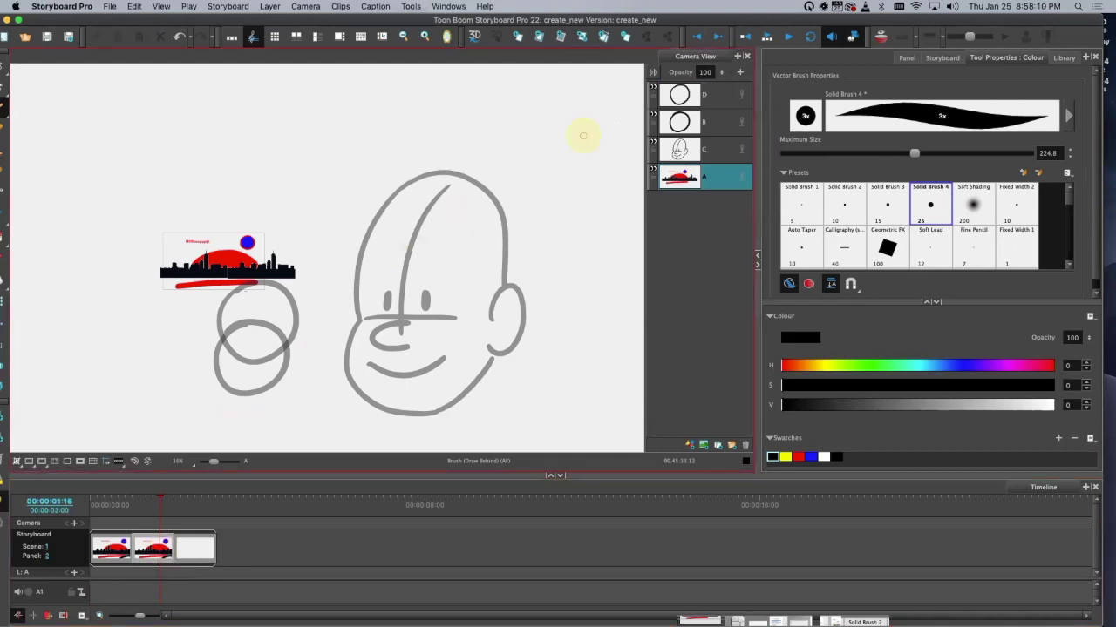
{"action": "left_click", "coordinate": [658, 105]}
{"action": "mouse_move", "coordinate": [249, 286]}
{"action": "left_mouse_down"}
{"action": "mouse_move", "coordinate": [316, 279]}
{"action": "mouse_move", "coordinate": [487, 307]}
{"action": "mouse_move", "coordinate": [598, 364]}
{"action": "left_mouse_up"}
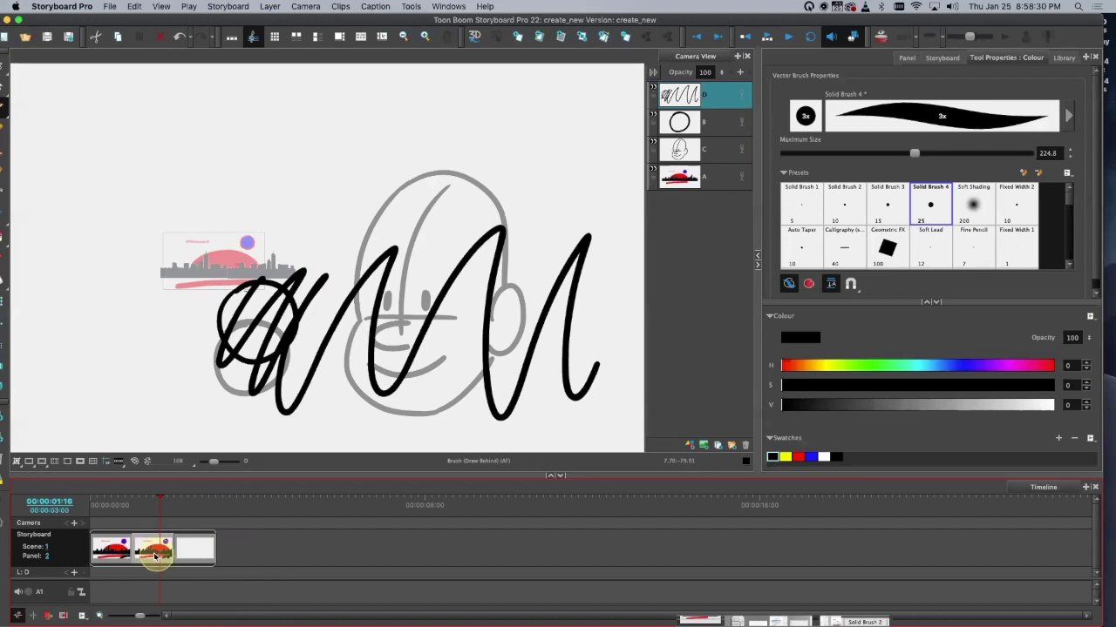
Step: Compare the original panel 1 with the scribbled duplicate, view the blank panel 3, and return to panel 2
{"action": "left_click", "coordinate": [122, 551]}
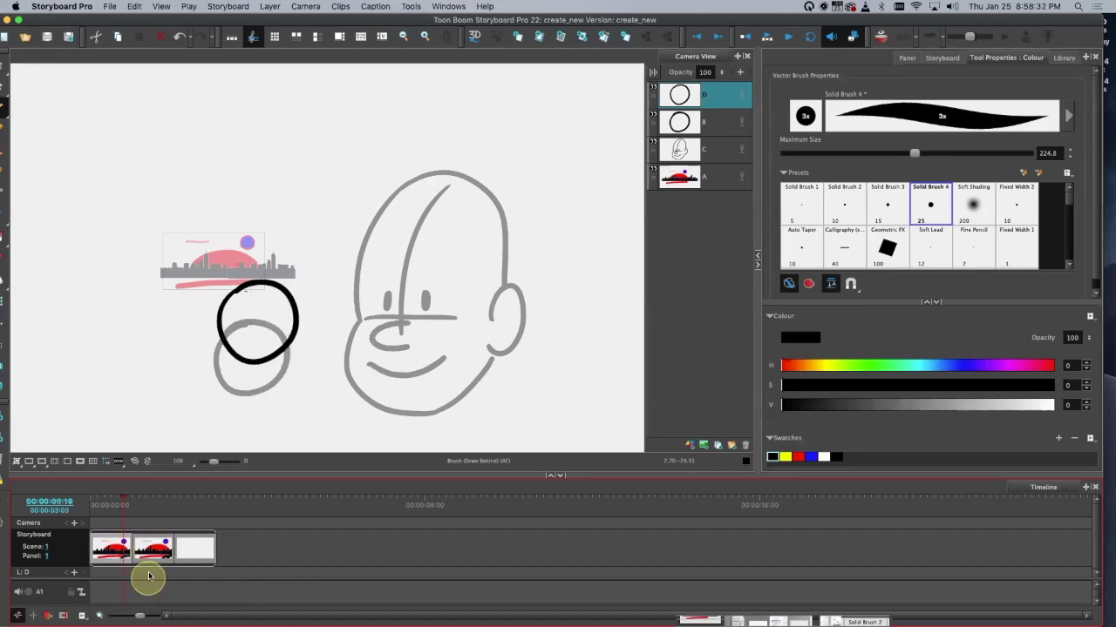
{"action": "left_click", "coordinate": [156, 548]}
{"action": "left_click", "coordinate": [122, 549]}
{"action": "left_click", "coordinate": [143, 549]}
{"action": "left_click", "coordinate": [124, 549]}
{"action": "left_click", "coordinate": [146, 554]}
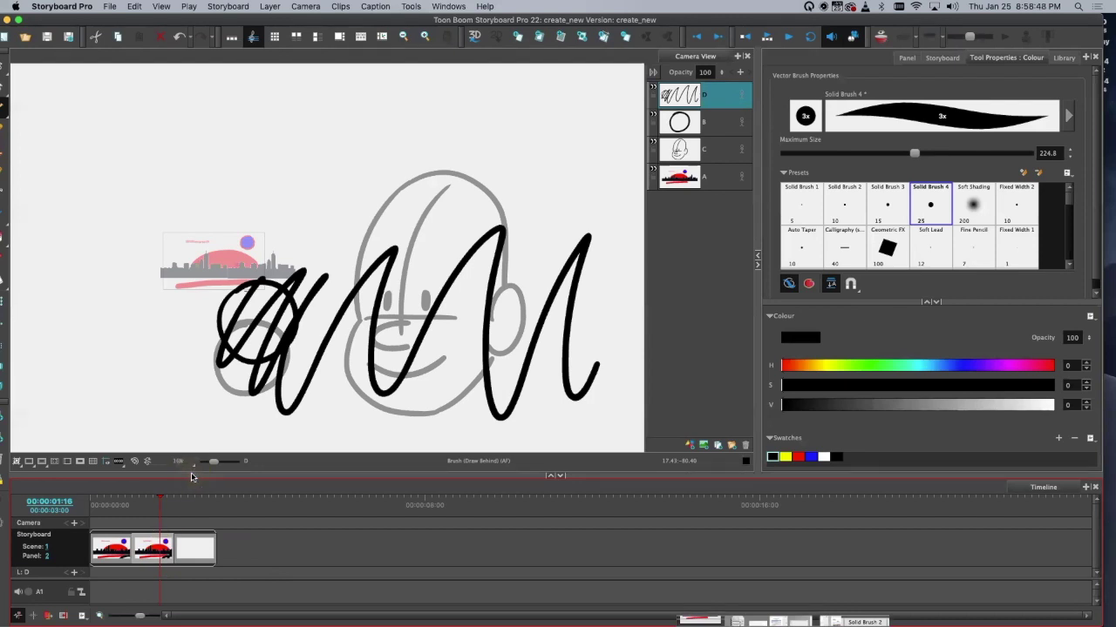
{"action": "left_click", "coordinate": [192, 508]}
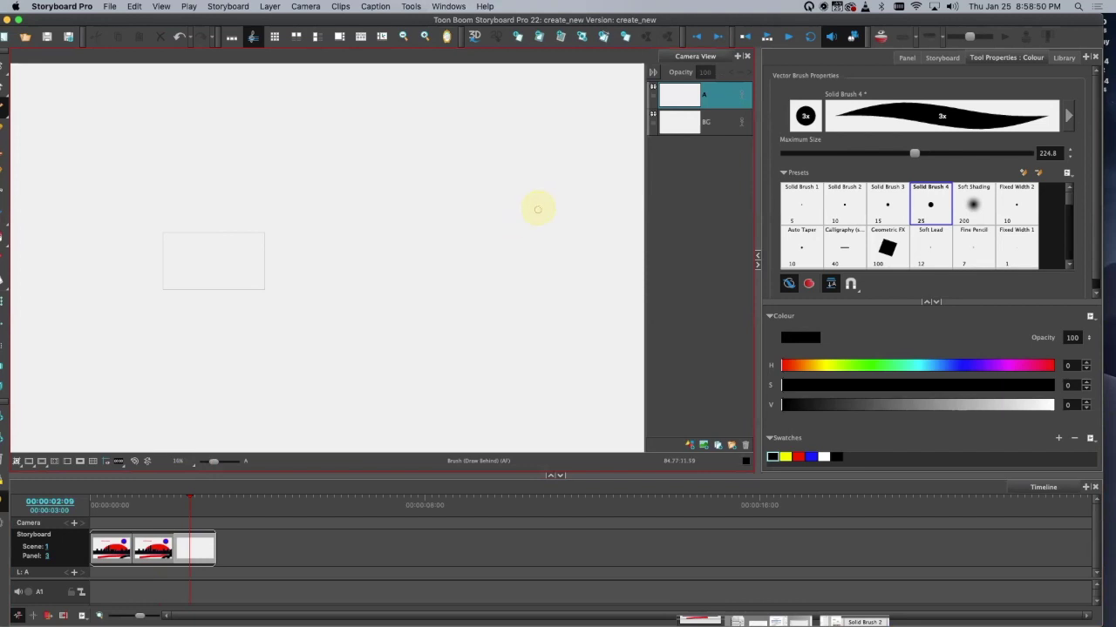
{"action": "left_click", "coordinate": [166, 547]}
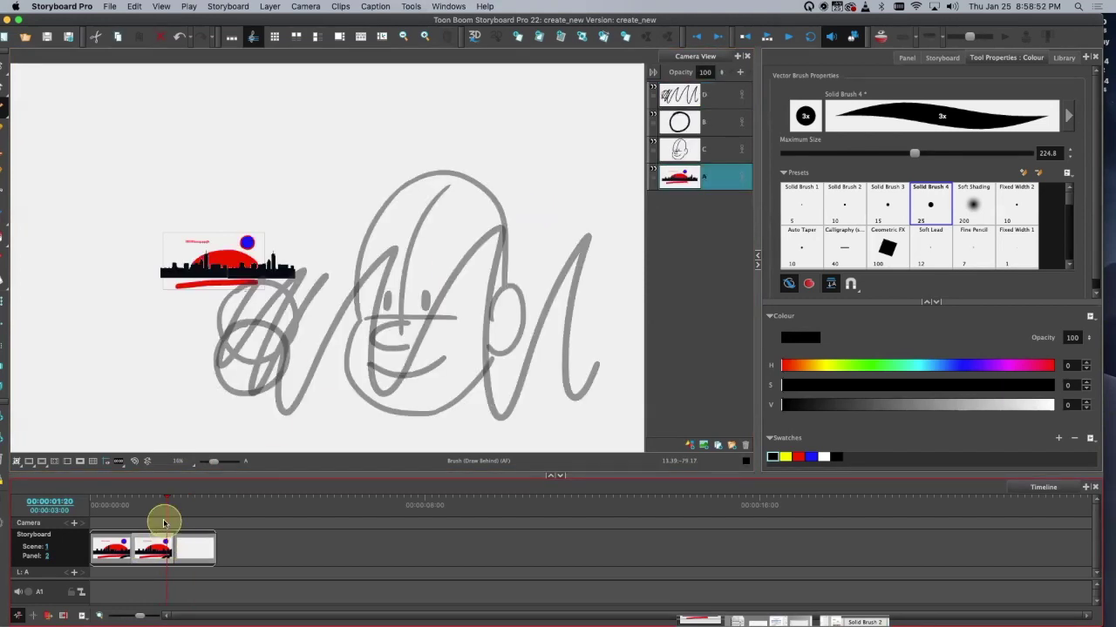
{"action": "left_click", "coordinate": [160, 549]}
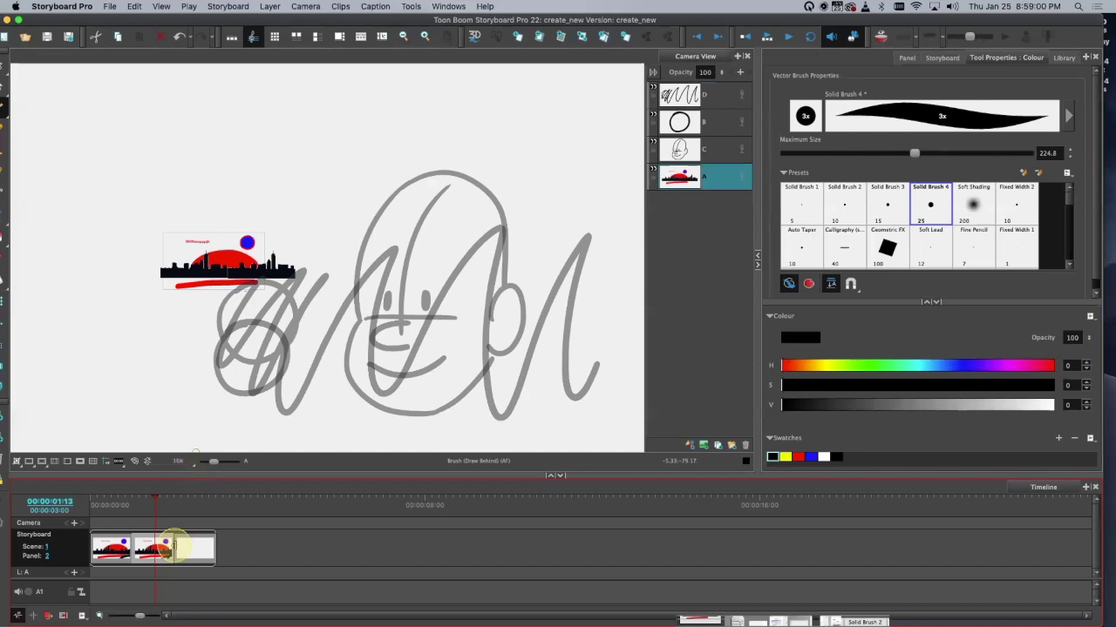
Step: Lengthen the blank last panel by 8 frames to bring the total storyboard duration to 00:00:03:08
{"action": "left_click_drag", "start_coordinate": [173, 548], "coordinate": [173, 549]}
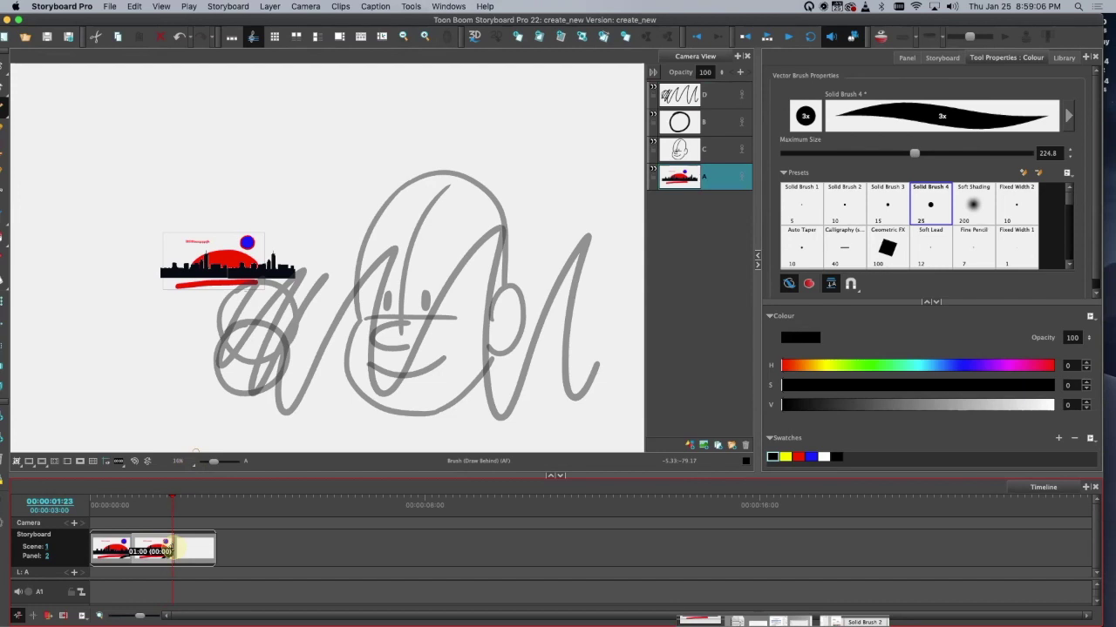
{"action": "left_click", "coordinate": [215, 548]}
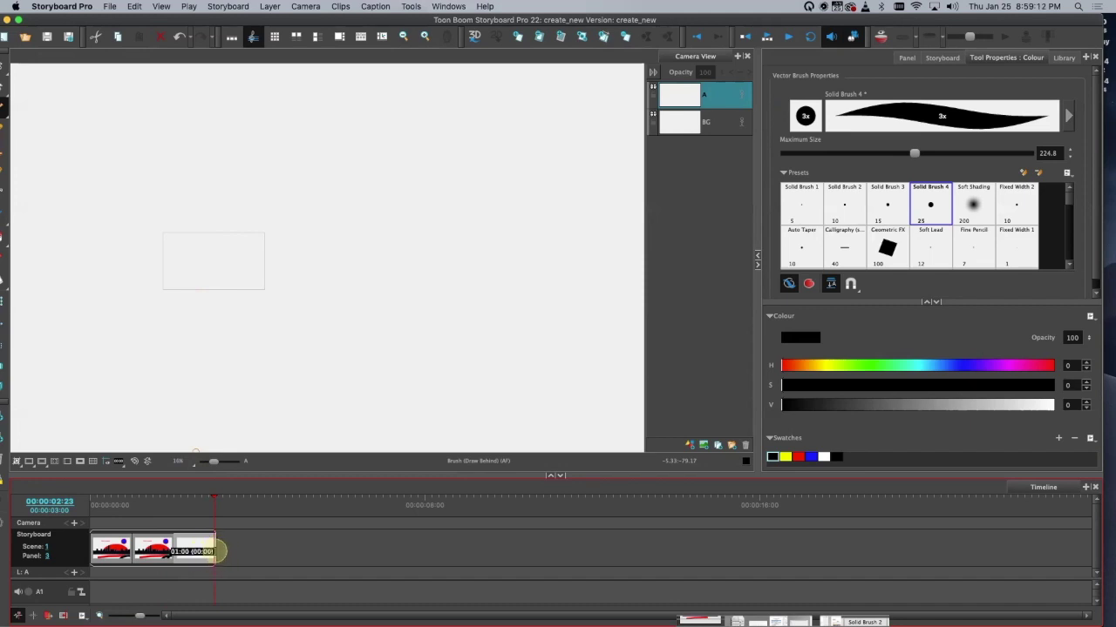
{"action": "left_click", "coordinate": [213, 551]}
{"action": "left_click", "coordinate": [215, 552]}
{"action": "left_click_drag", "start_coordinate": [214, 551], "coordinate": [228, 530]}
Step: Split the blank panel 3 at frame 00:00:02:17
{"action": "left_click", "coordinate": [202, 546]}
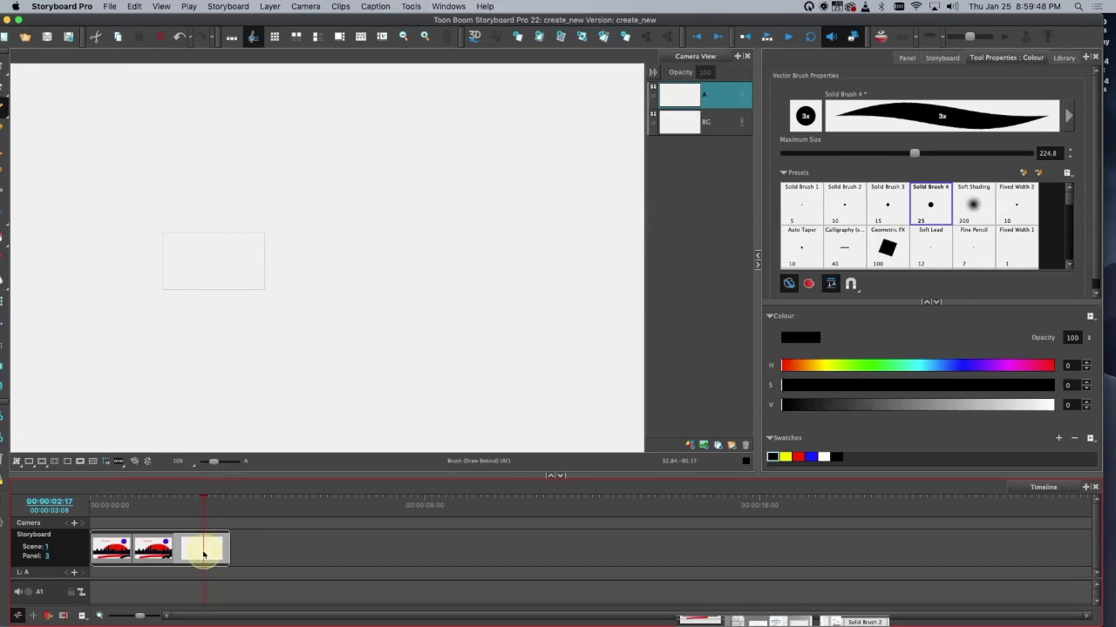
{"action": "right_click", "coordinate": [200, 554]}
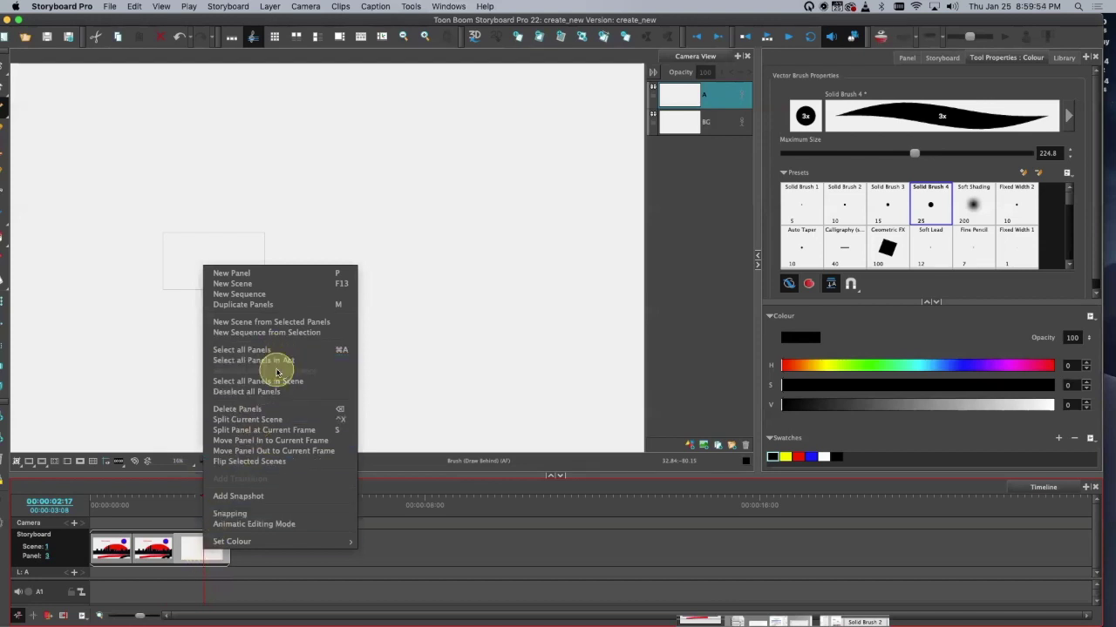
{"action": "left_click", "coordinate": [347, 430]}
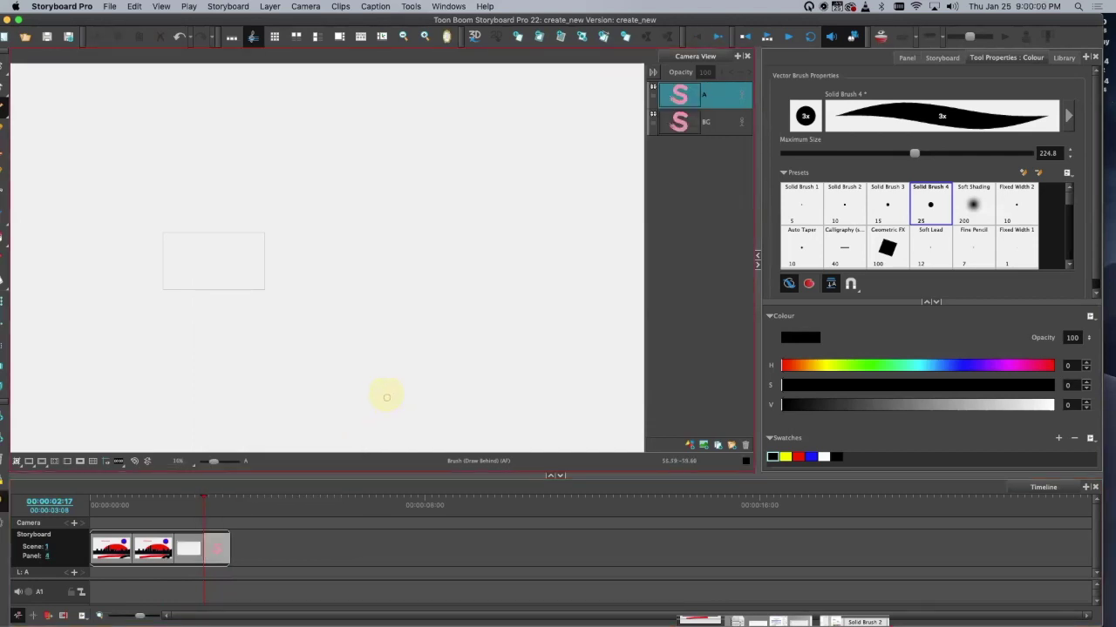
Step: Check the split command's shortcut and examine both halves of the split blank panel on the timeline
{"action": "left_click", "coordinate": [207, 562]}
{"action": "right_click", "coordinate": [207, 563]}
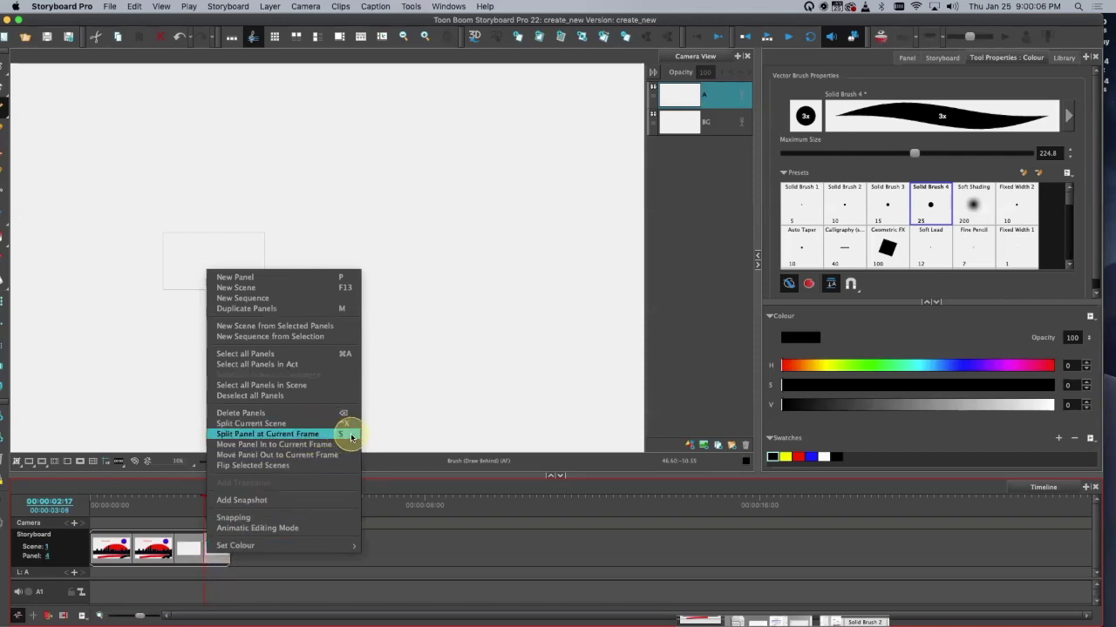
{"action": "left_click", "coordinate": [216, 562]}
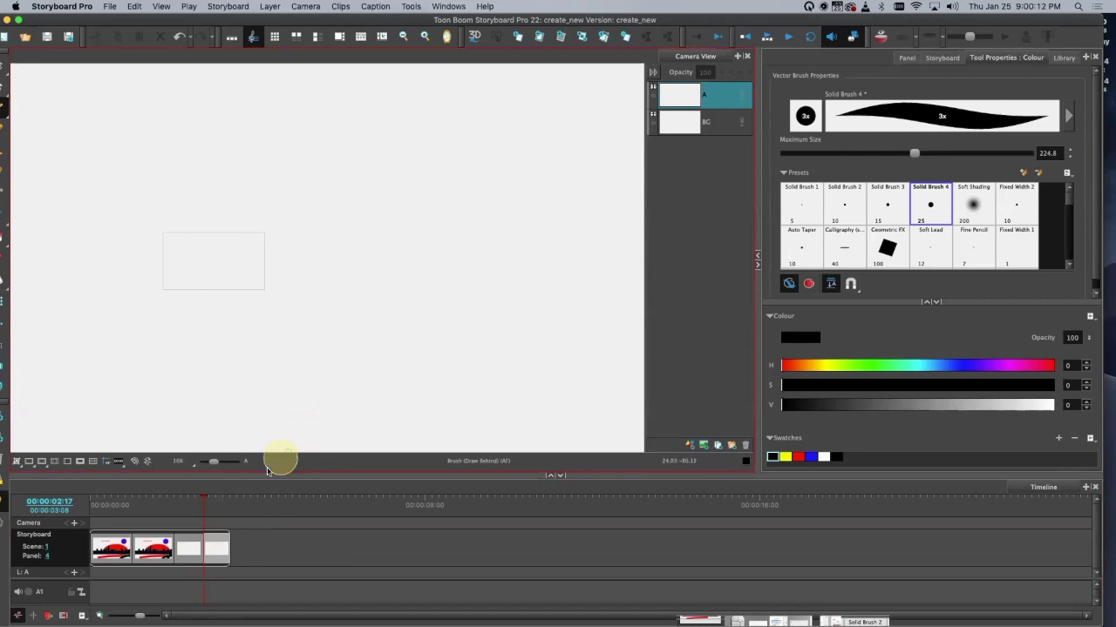
{"action": "left_click", "coordinate": [192, 551]}
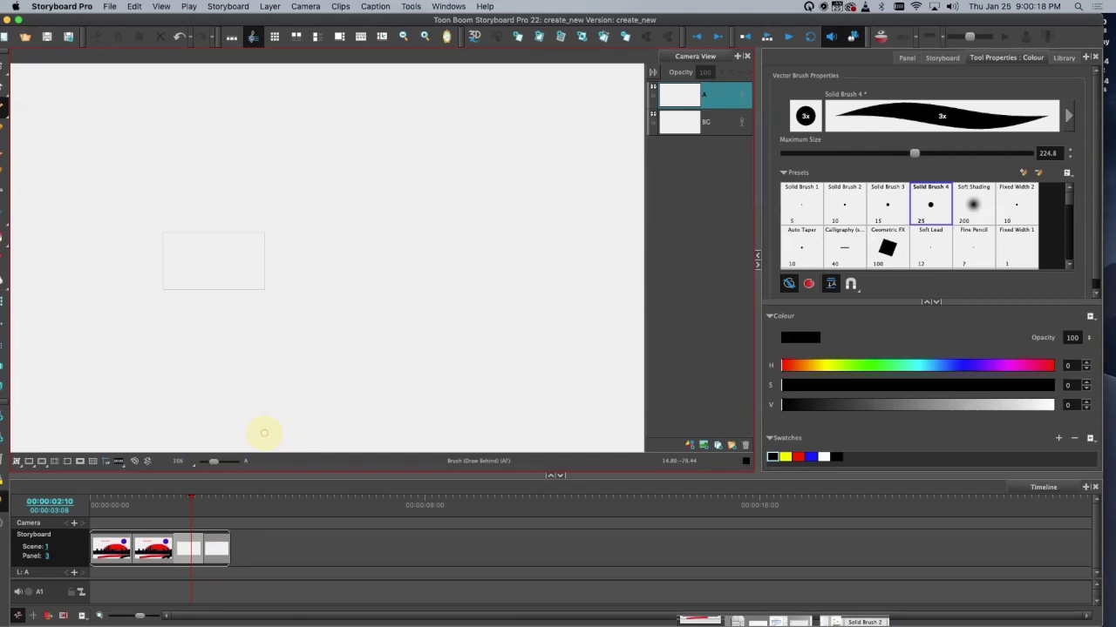
{"action": "mouse_move", "coordinate": [186, 545]}
{"action": "left_mouse_down"}
{"action": "mouse_move", "coordinate": [118, 549]}
{"action": "mouse_move", "coordinate": [219, 547]}
{"action": "mouse_move", "coordinate": [204, 552]}
{"action": "left_mouse_up"}
{"action": "left_click", "coordinate": [153, 546]}
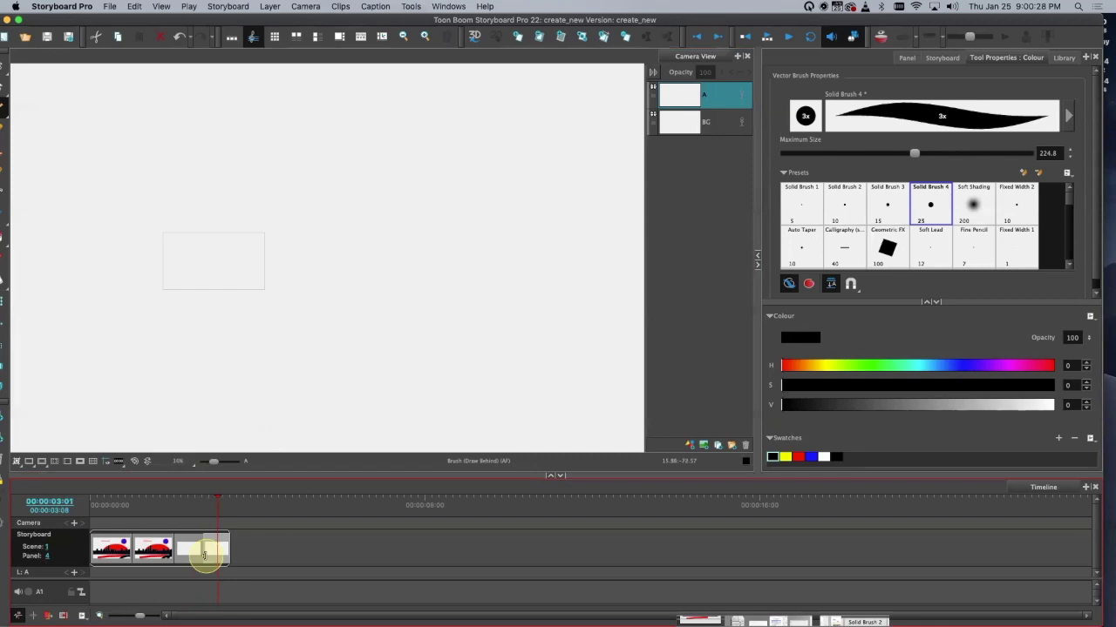
Step: Show the panel properties, go to panel 2, and split it at frame 00:00:01:12
{"action": "left_click", "coordinate": [907, 58]}
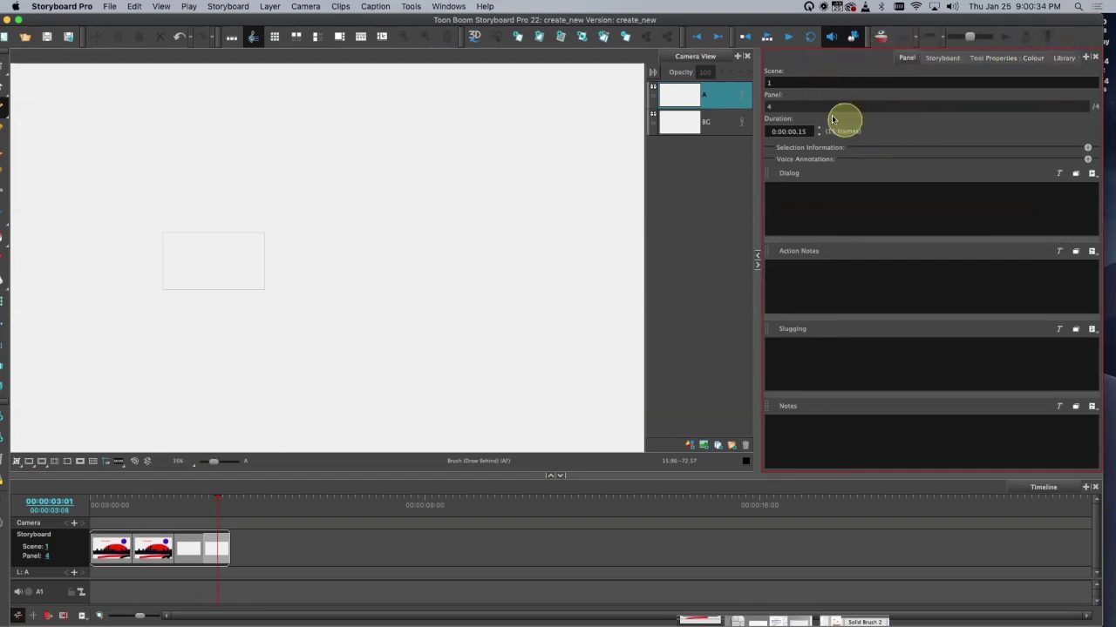
{"action": "left_click_drag", "start_coordinate": [779, 83], "coordinate": [781, 107]}
{"action": "left_click", "coordinate": [766, 106]}
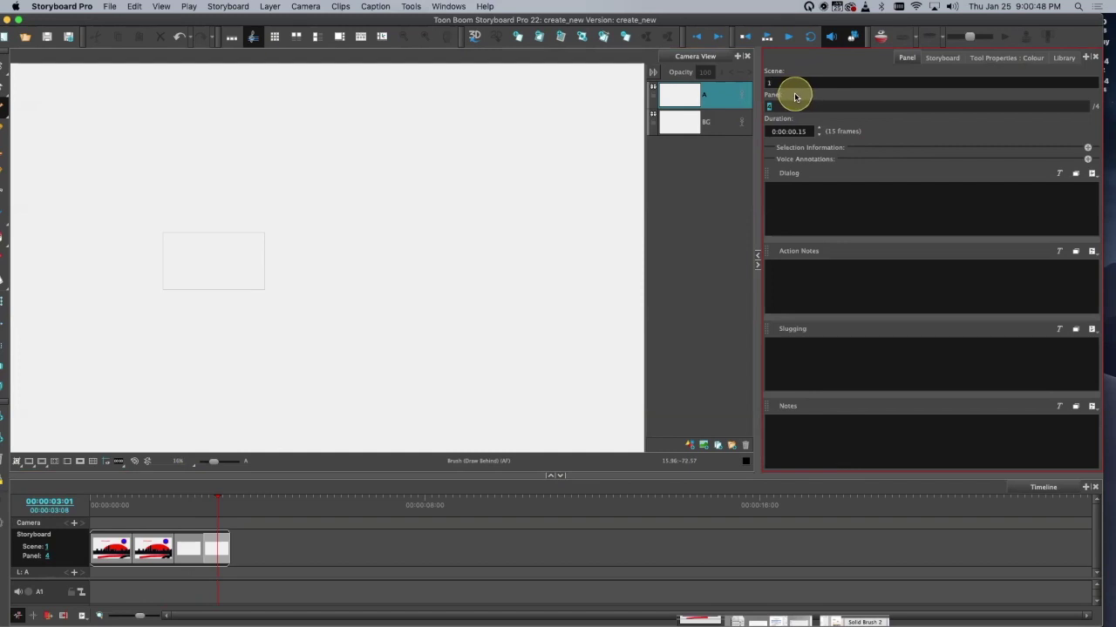
{"action": "key", "text": "Left"}
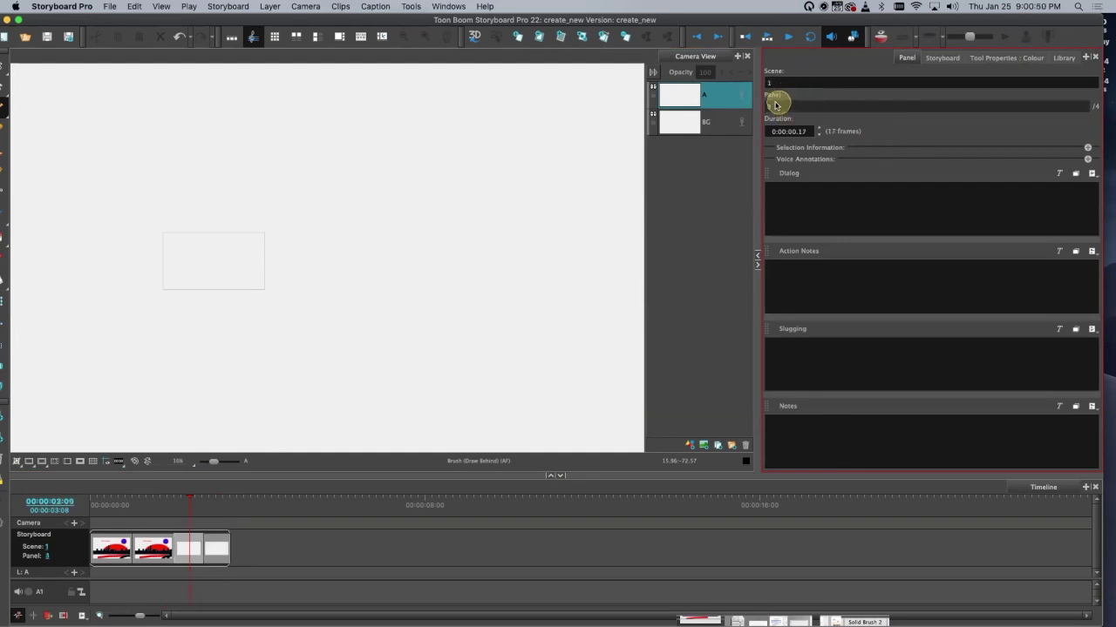
{"action": "type", "text": "2"}
{"action": "key", "text": "Return"}
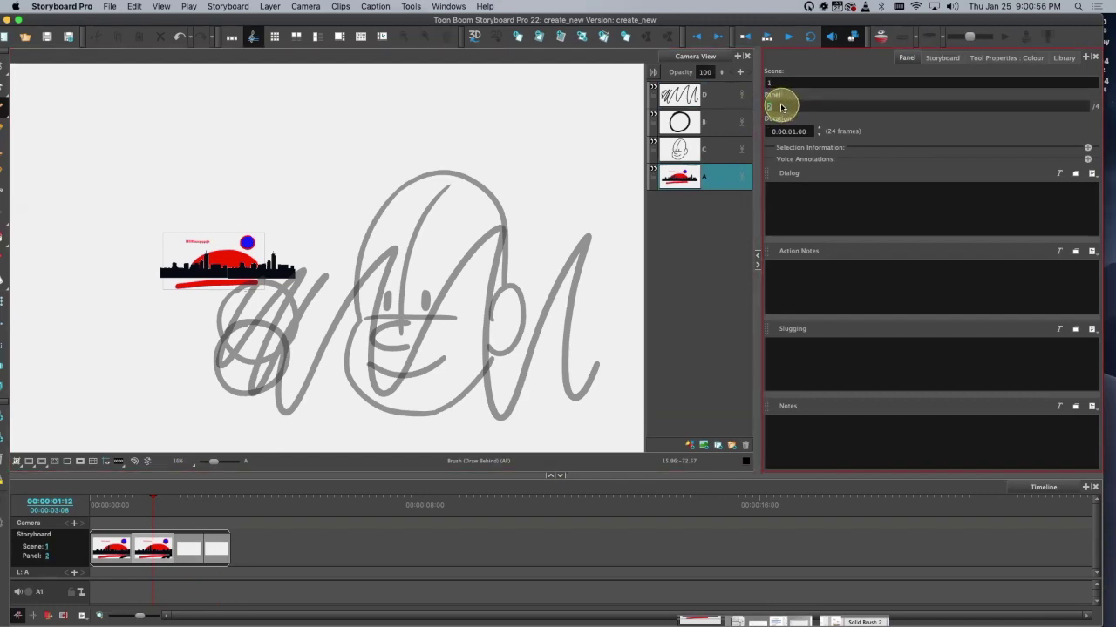
{"action": "key", "text": "super+k"}
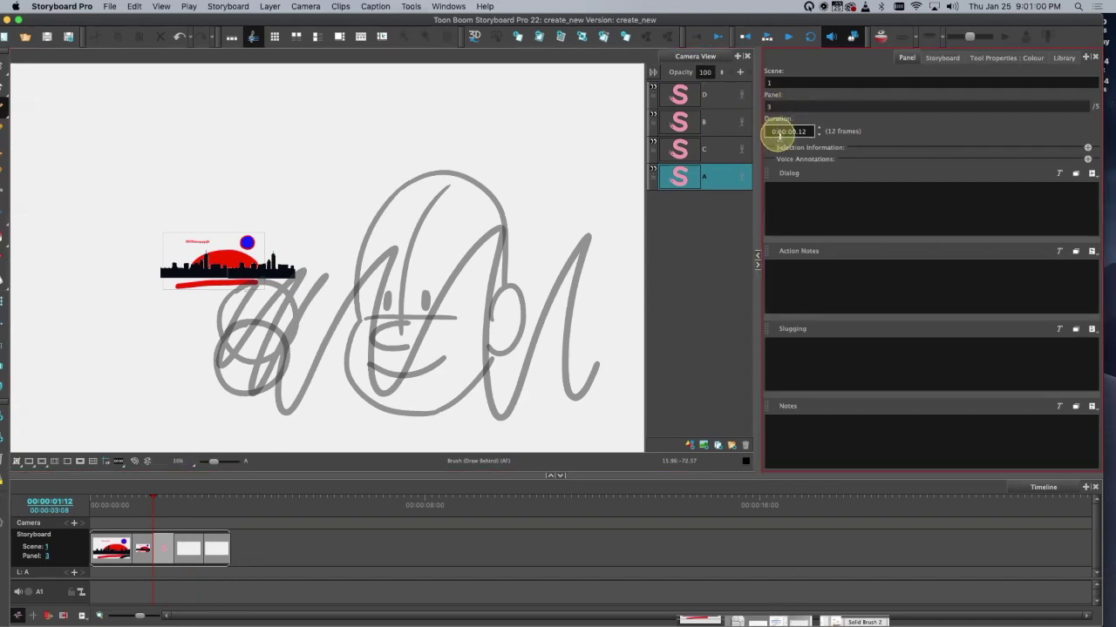
Step: Rename scene 1 as 2 in the panel properties and try to select the panel number for editing
{"action": "left_click", "coordinate": [780, 81]}
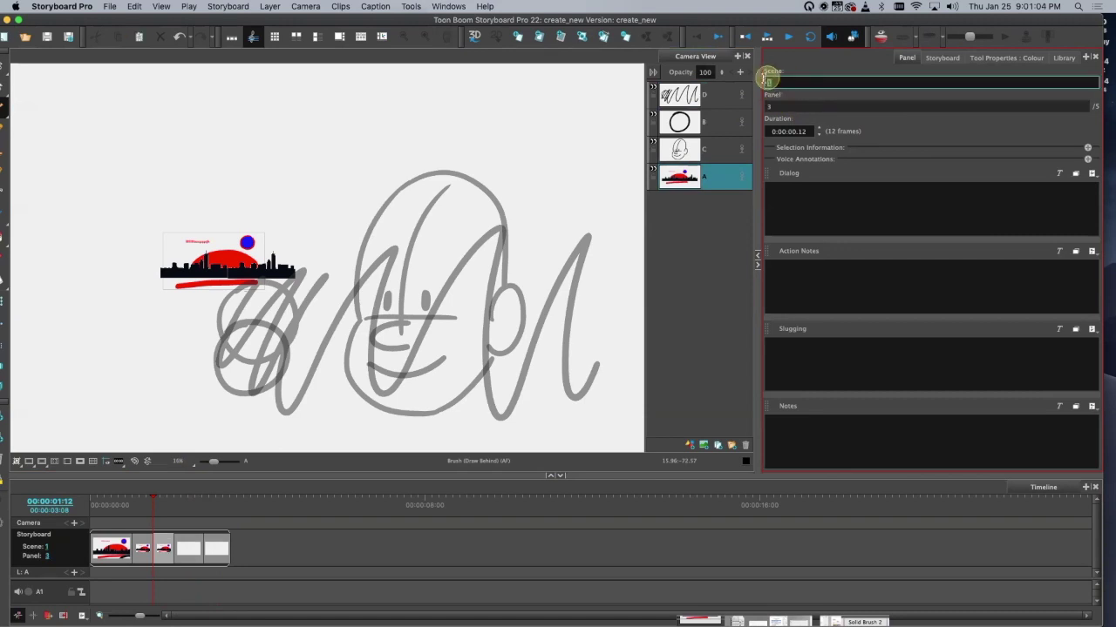
{"action": "left_click_drag", "start_coordinate": [776, 82], "coordinate": [765, 81]}
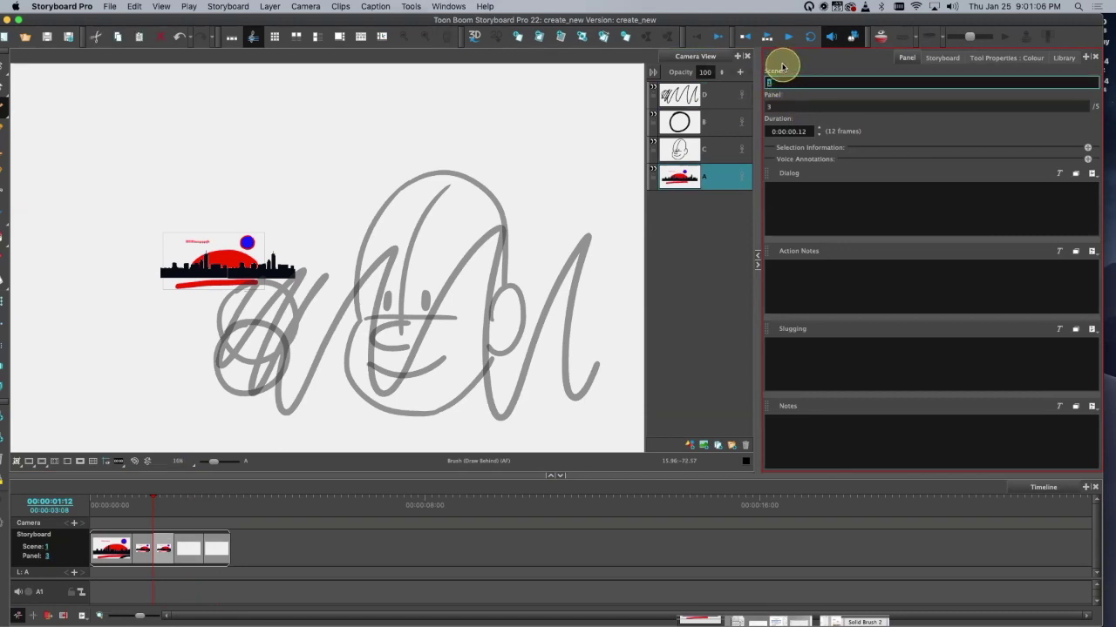
{"action": "type", "text": "2"}
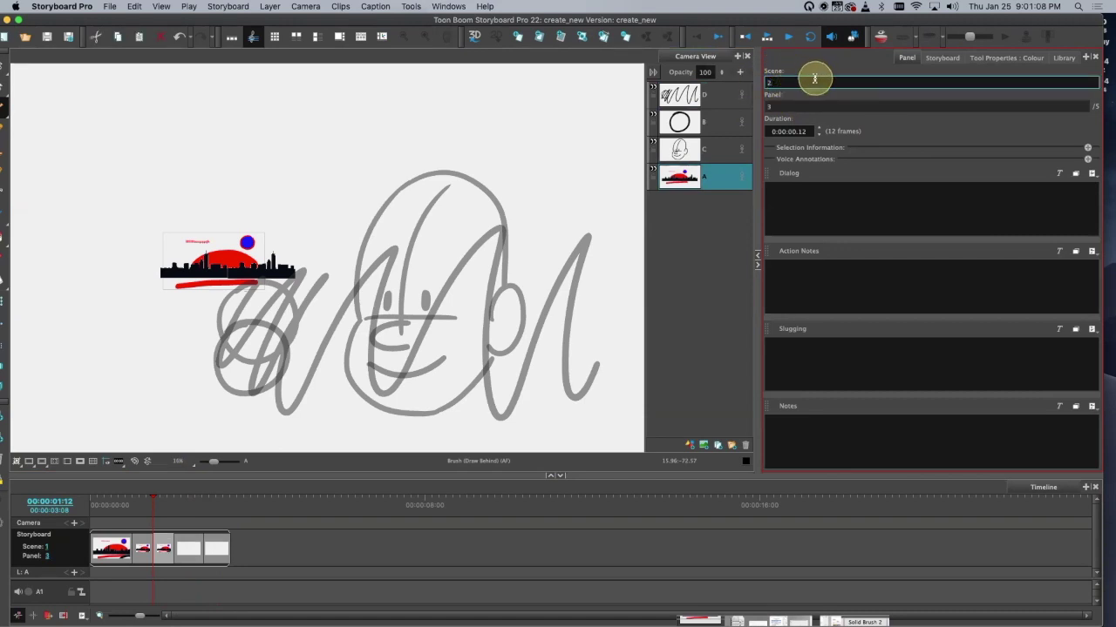
{"action": "left_click", "coordinate": [772, 107]}
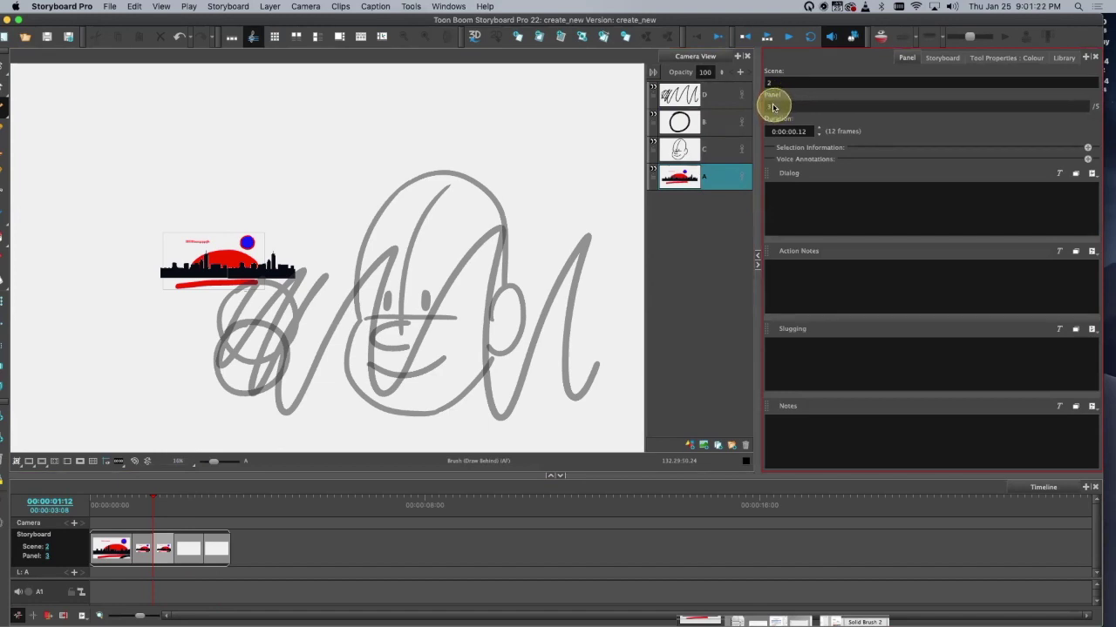
{"action": "left_click_drag", "start_coordinate": [782, 107], "coordinate": [767, 107]}
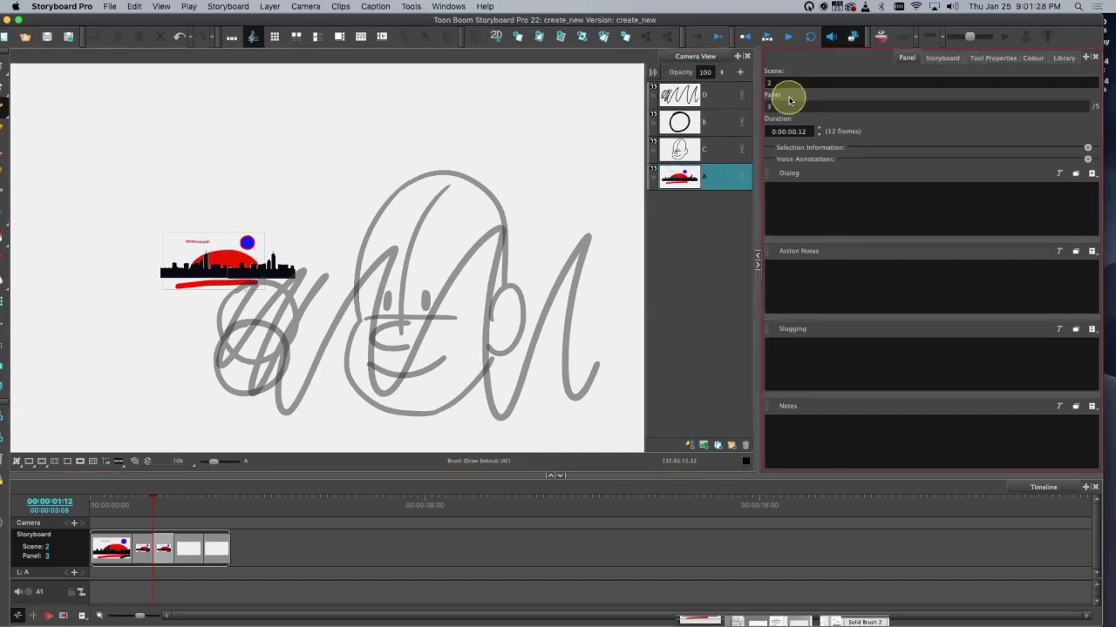
Step: Highlight the scene name in the panel properties for editing, and return to the tool properties and colour settings
{"action": "left_click", "coordinate": [792, 83]}
{"action": "left_click", "coordinate": [792, 82]}
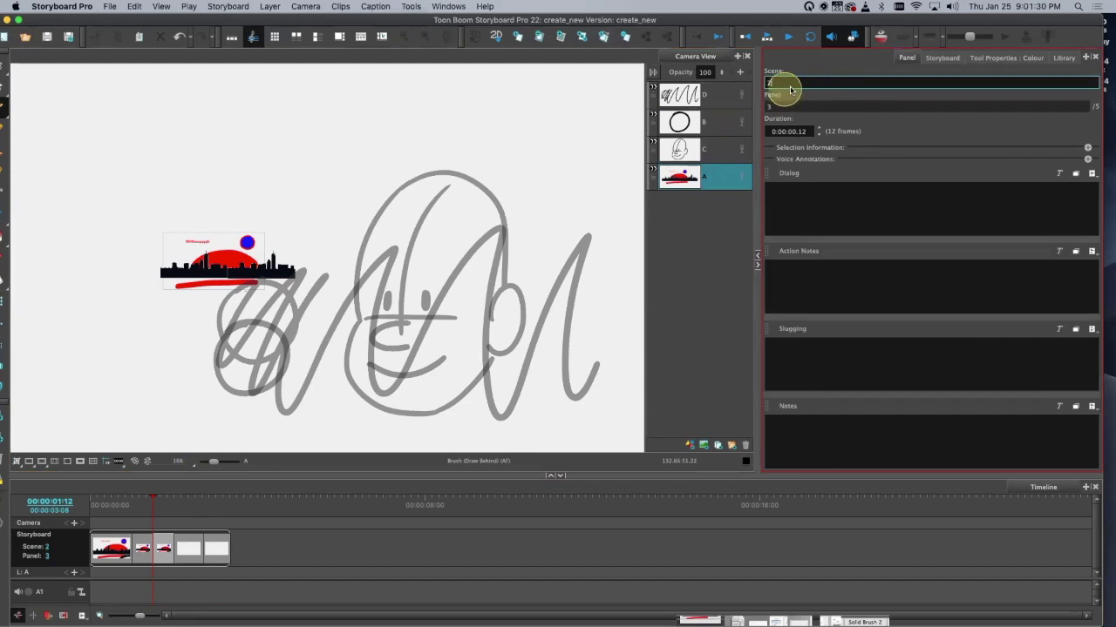
{"action": "left_click_drag", "start_coordinate": [775, 82], "coordinate": [767, 71]}
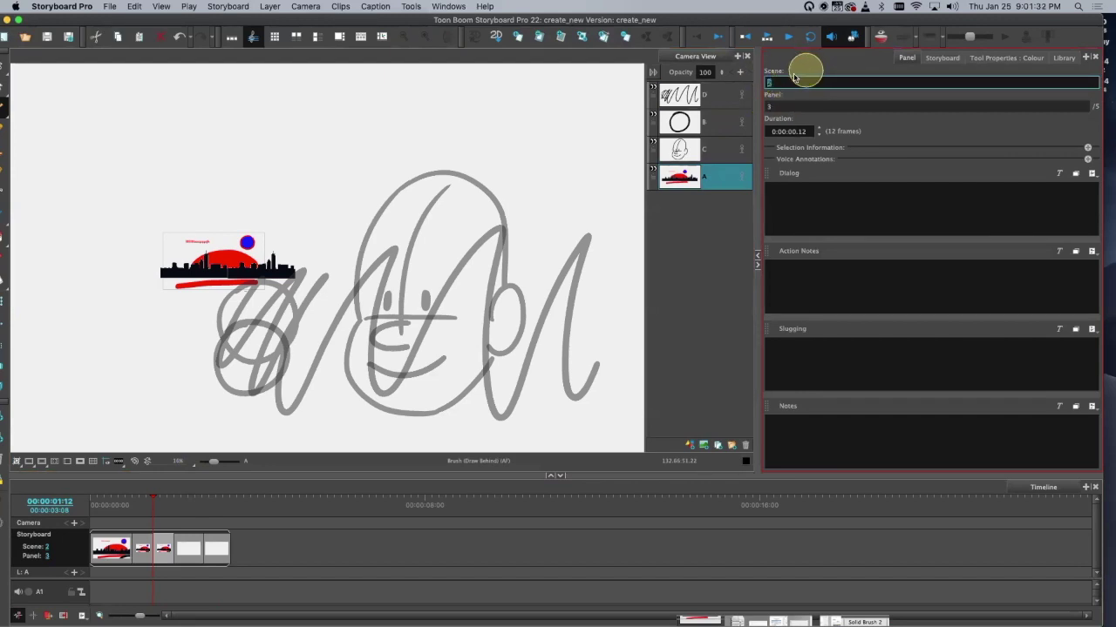
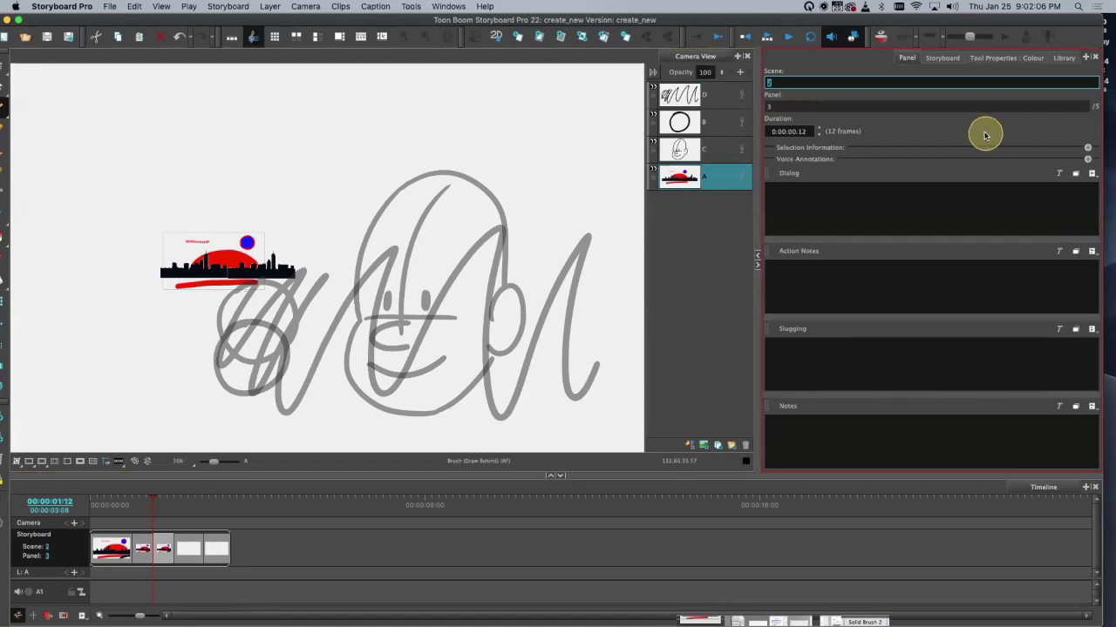
{"action": "left_click", "coordinate": [909, 57]}
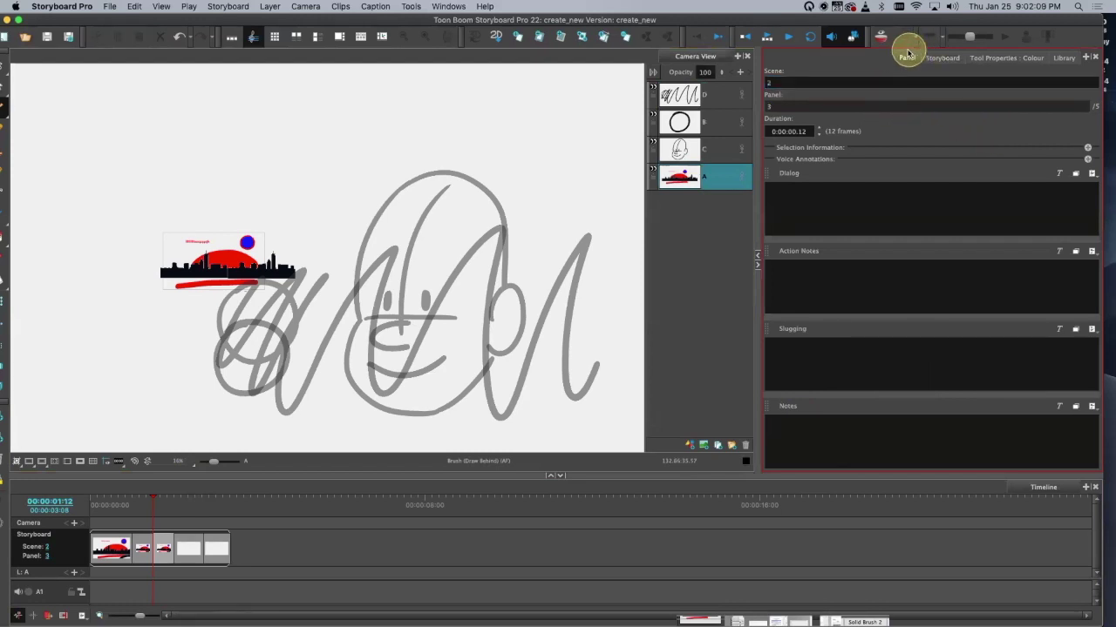
{"action": "left_click", "coordinate": [1014, 57]}
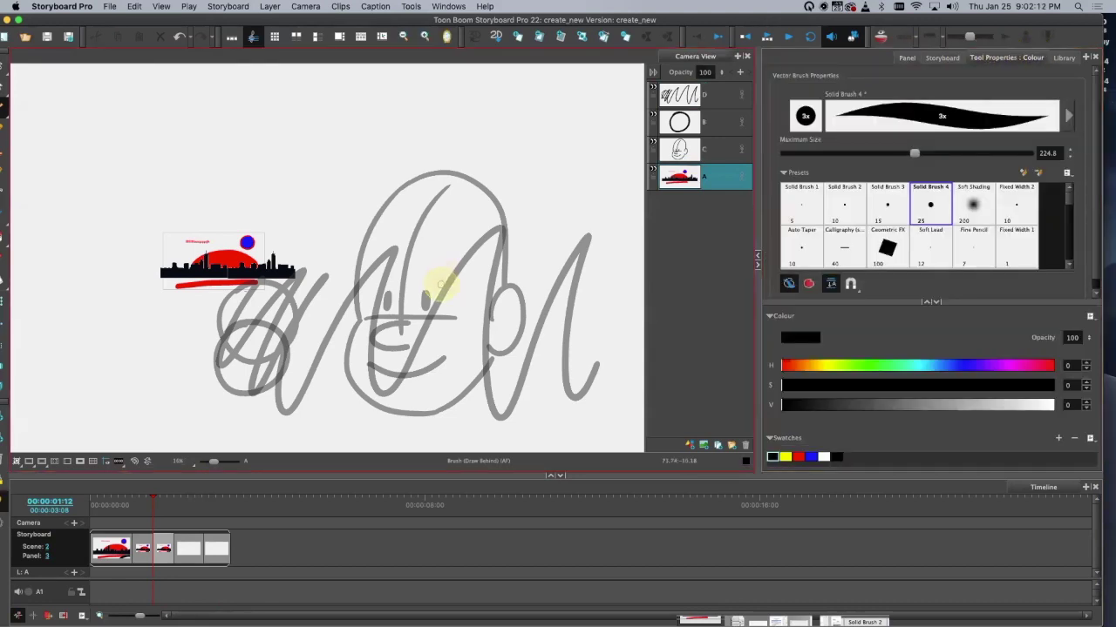
Step: Bring the skyline drawing to the middle of the camera view, enlarged to about 50%
{"action": "key", "text": "space"}
{"action": "mouse_move", "coordinate": [308, 368]}
{"action": "left_mouse_down"}
{"action": "mouse_move", "coordinate": [504, 401]}
{"action": "mouse_move", "coordinate": [376, 400]}
{"action": "mouse_move", "coordinate": [399, 369]}
{"action": "mouse_move", "coordinate": [485, 349]}
{"action": "left_mouse_up"}
{"action": "key", "text": "2"}
{"action": "key", "text": "2"}
{"action": "key", "text": "2"}
{"action": "key", "text": "2"}
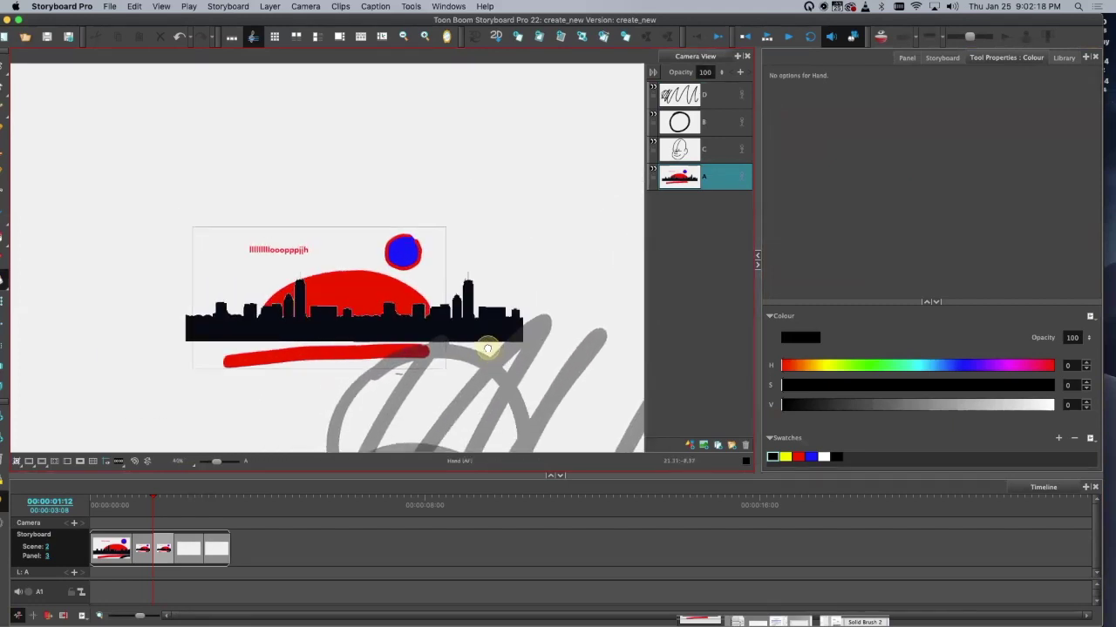
{"action": "key", "text": "2"}
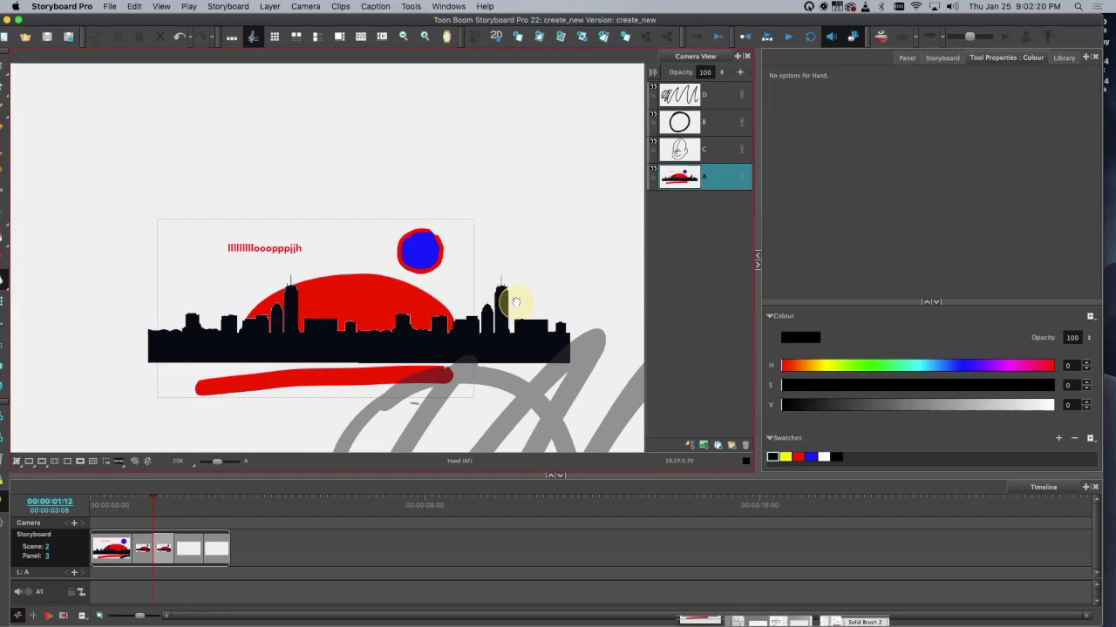
Step: Visit the two blank panels at the end of the timeline and scrub back to the first frame
{"action": "left_click", "coordinate": [202, 548]}
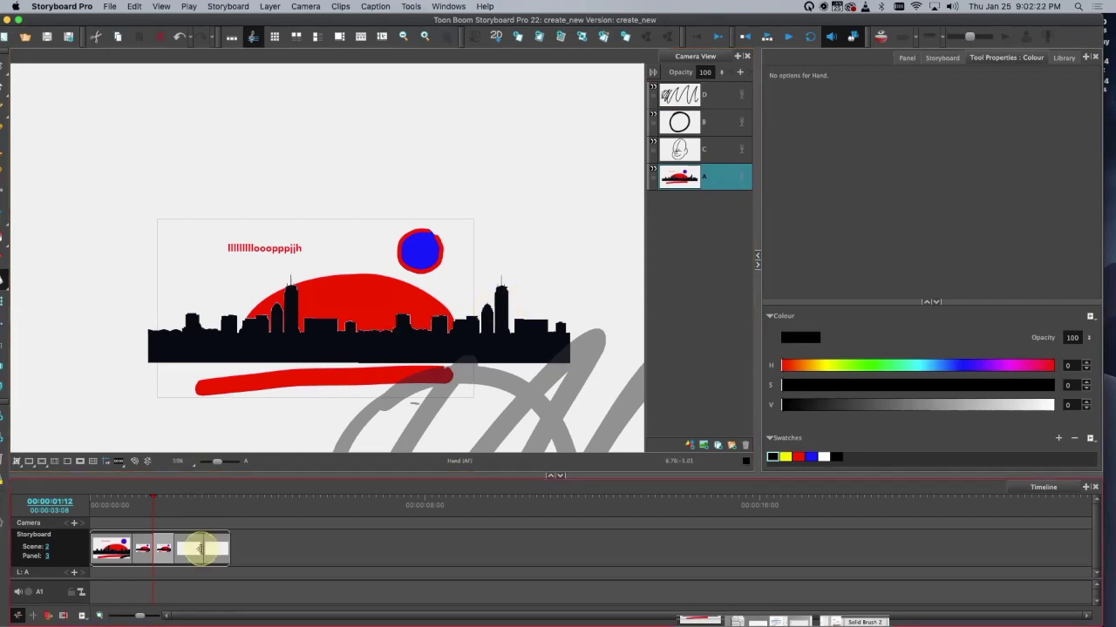
{"action": "left_click", "coordinate": [190, 549]}
{"action": "left_click", "coordinate": [218, 550]}
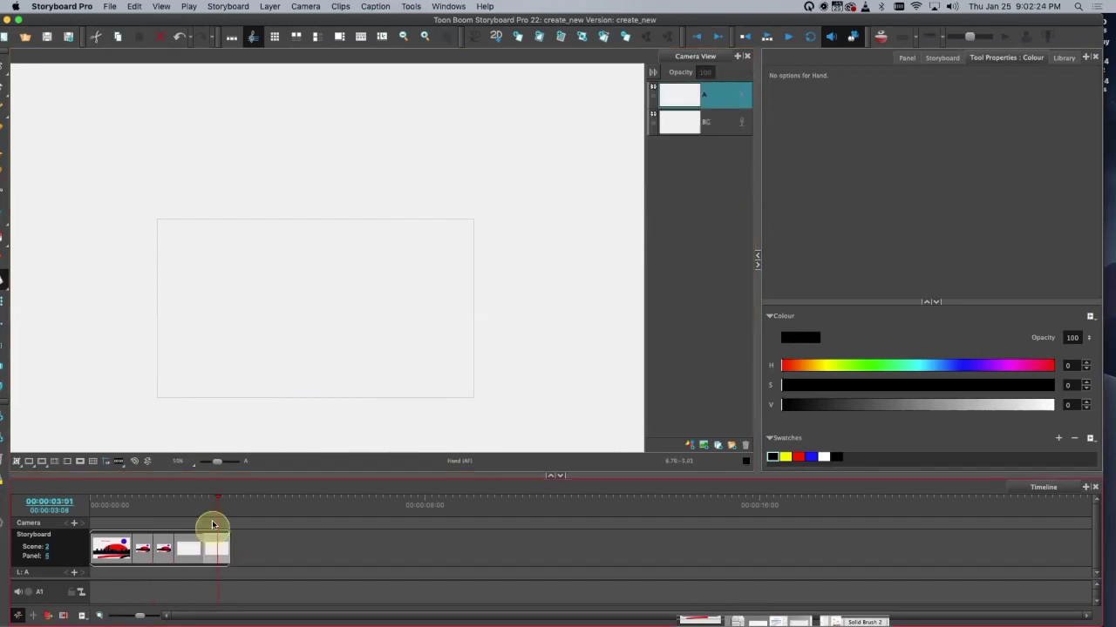
{"action": "left_click_drag", "start_coordinate": [214, 510], "coordinate": [95, 515]}
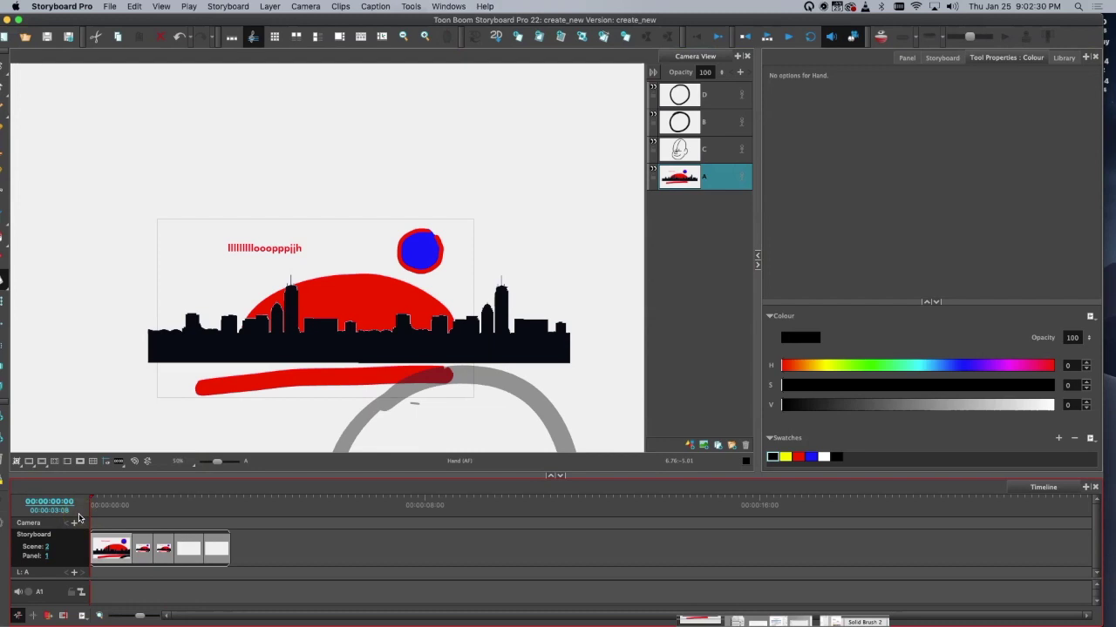
Step: Play the storyboard from the first frame and stop the playback in the last blank panel
{"action": "left_click", "coordinate": [787, 37]}
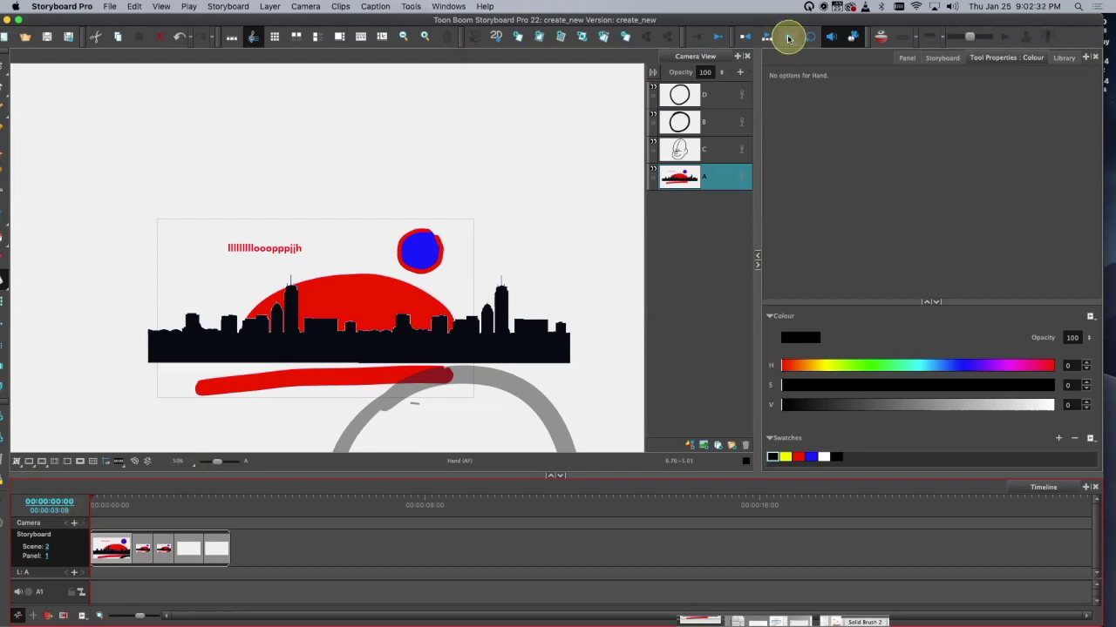
{"action": "left_click", "coordinate": [855, 41]}
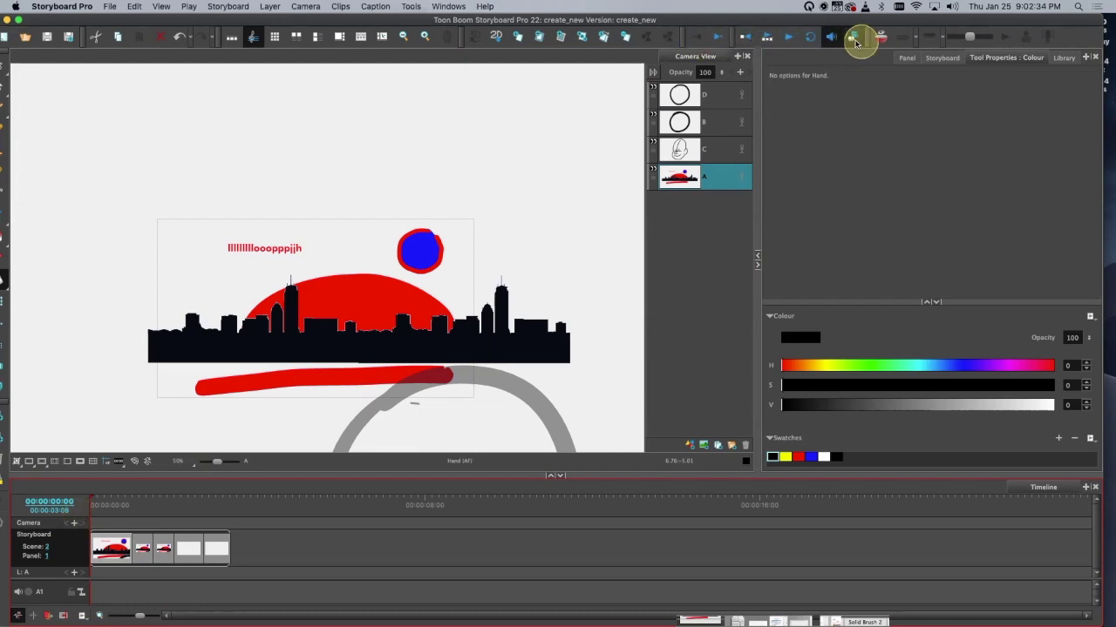
{"action": "left_click", "coordinate": [787, 39]}
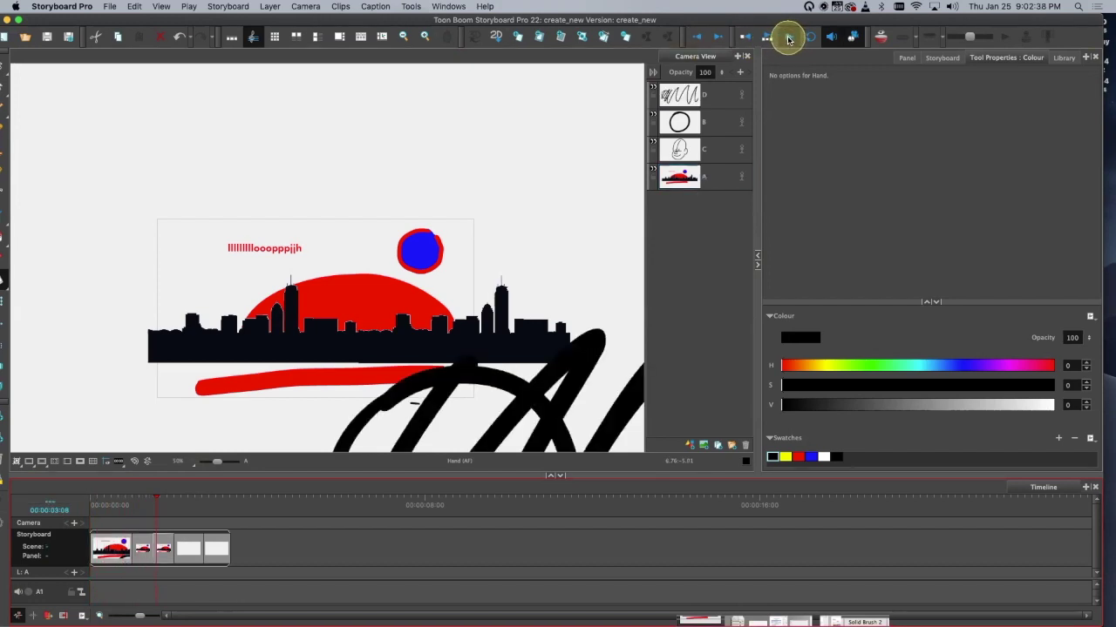
{"action": "left_click", "coordinate": [787, 40]}
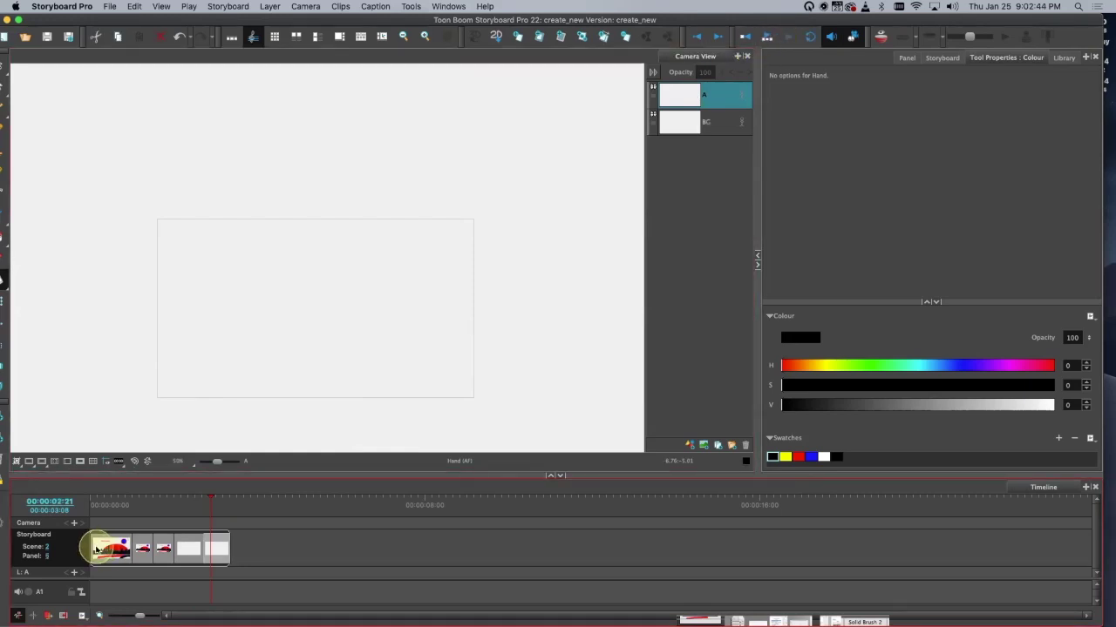
Step: Flip back and forth between panels 1 and 2 on the timeline to compare their drawings
{"action": "left_click", "coordinate": [111, 548]}
{"action": "left_click", "coordinate": [144, 552]}
{"action": "left_click", "coordinate": [103, 549]}
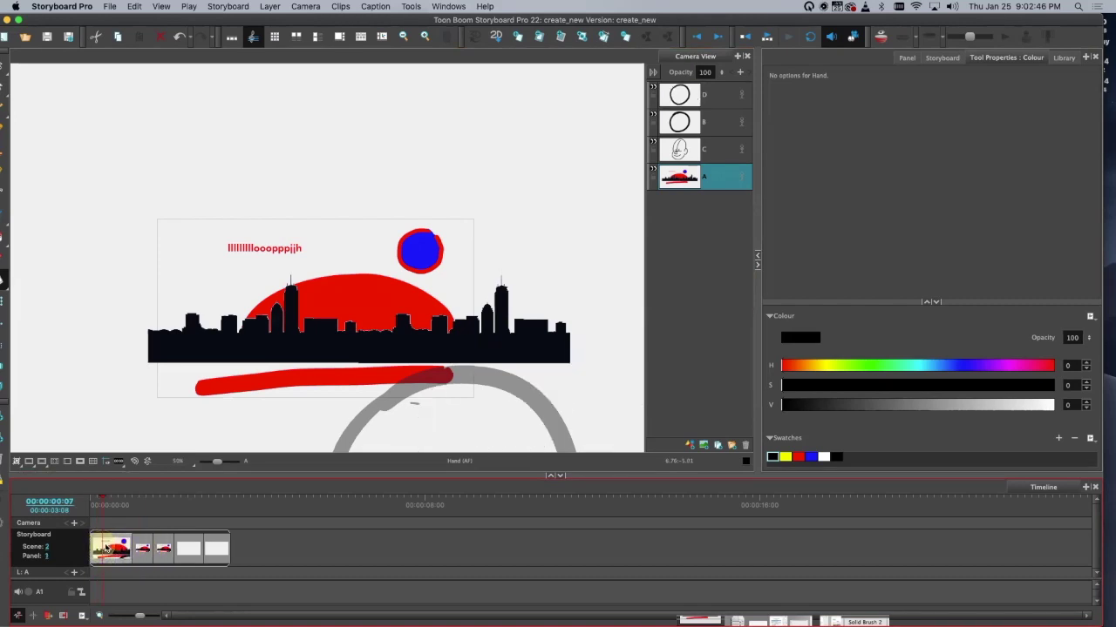
{"action": "left_click", "coordinate": [143, 548]}
{"action": "left_click", "coordinate": [100, 546]}
{"action": "left_click", "coordinate": [140, 544]}
{"action": "left_click", "coordinate": [101, 546]}
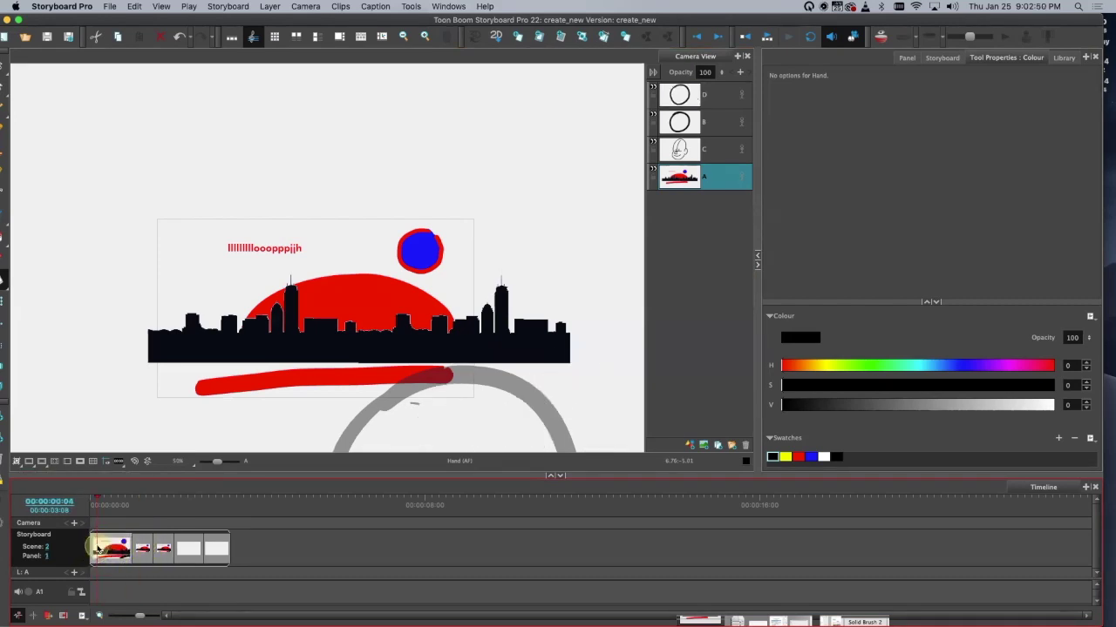
{"action": "left_click", "coordinate": [144, 551]}
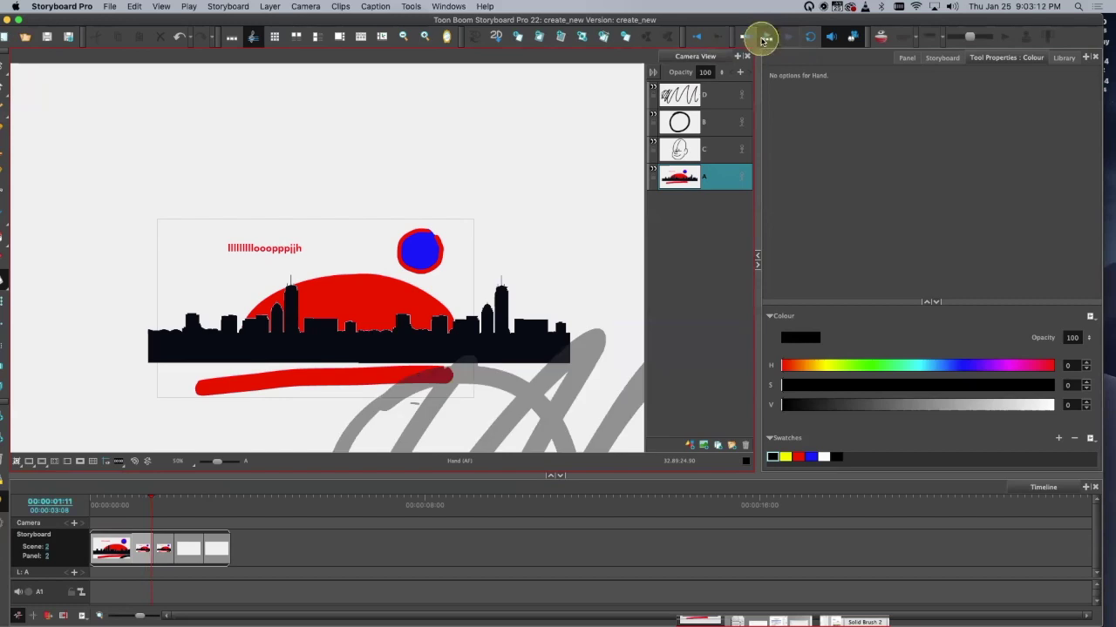
Step: Play only the selected panel 2, turn on looping, play the selection in a loop, and stop it
{"action": "left_click", "coordinate": [765, 38]}
{"action": "left_click", "coordinate": [766, 37]}
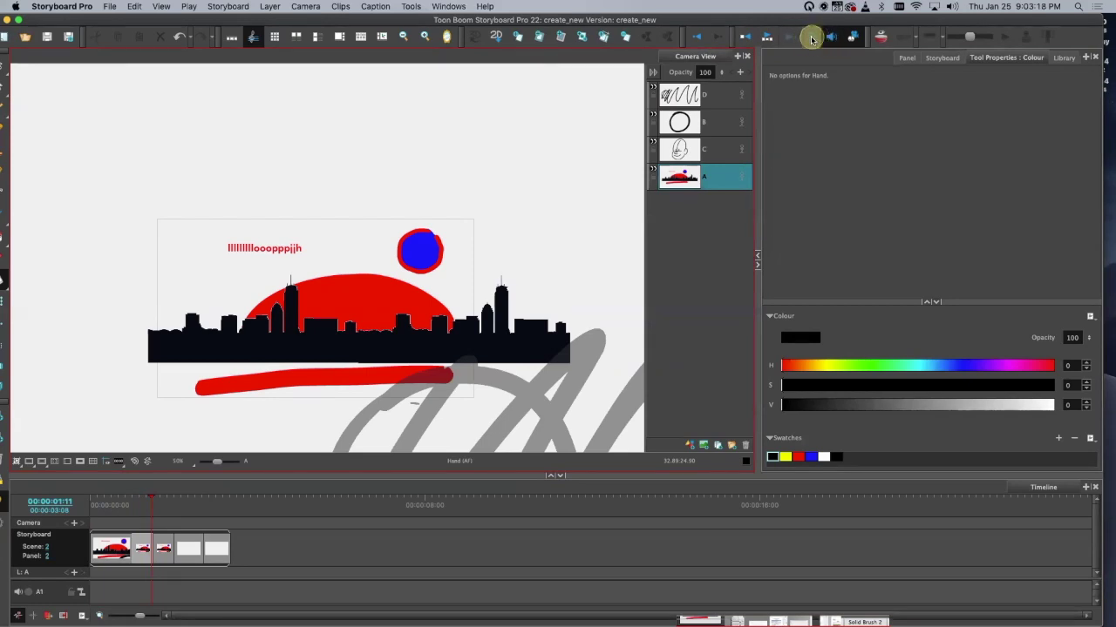
{"action": "left_click", "coordinate": [767, 37]}
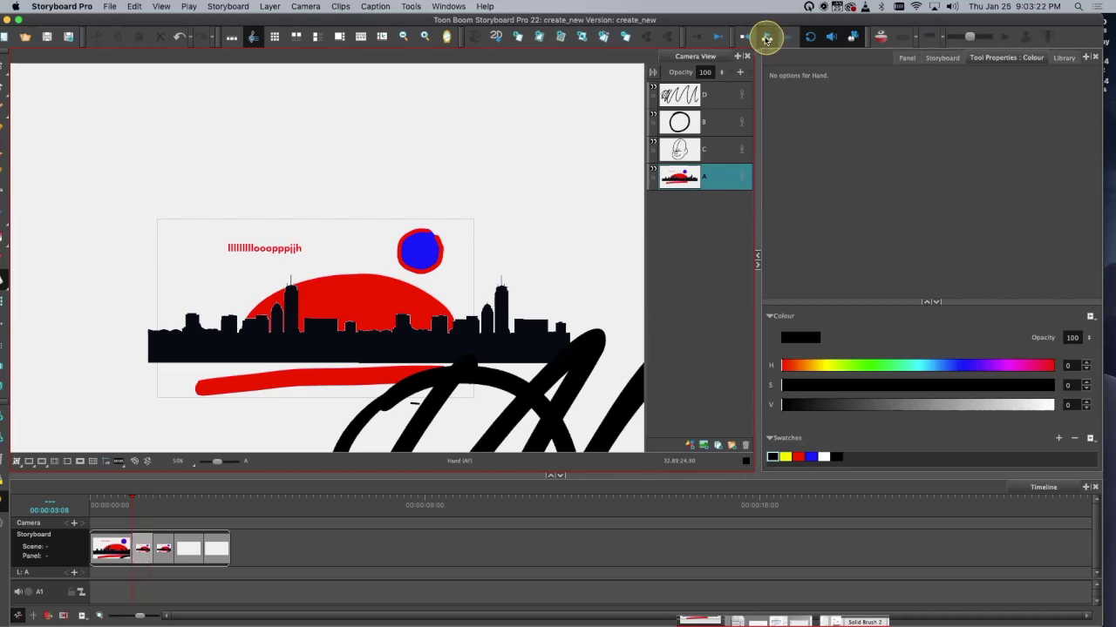
{"action": "left_click", "coordinate": [765, 39]}
Step: Select panels 1, 2 and 3 in turn on the timeline and try playing the selection
{"action": "left_click", "coordinate": [105, 550]}
{"action": "left_click", "coordinate": [141, 550]}
{"action": "left_click", "coordinate": [164, 549]}
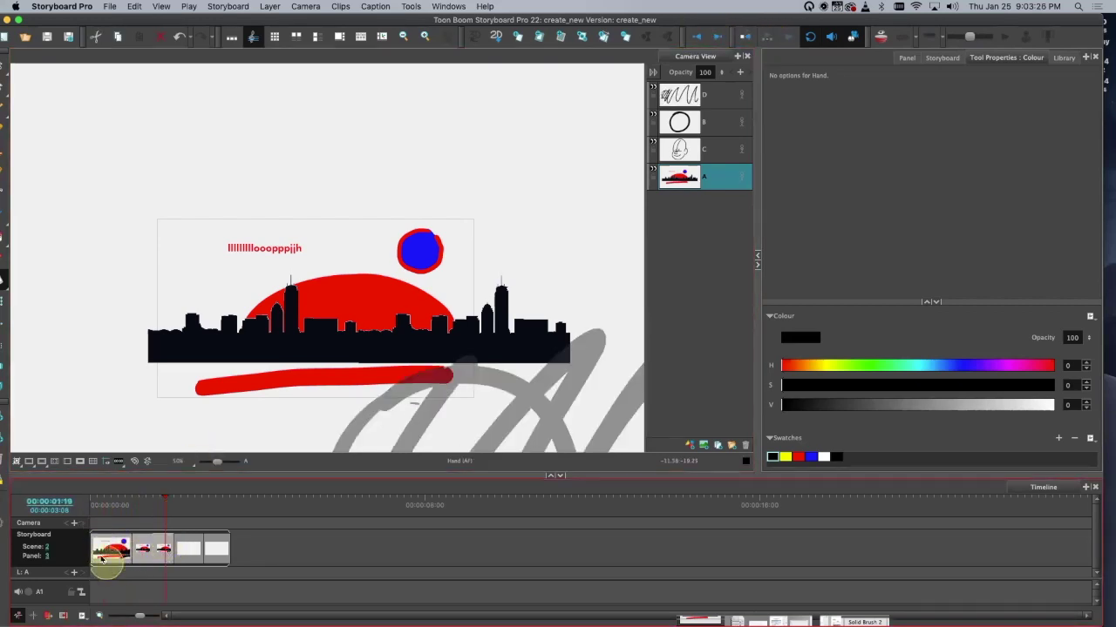
{"action": "left_click", "coordinate": [767, 37]}
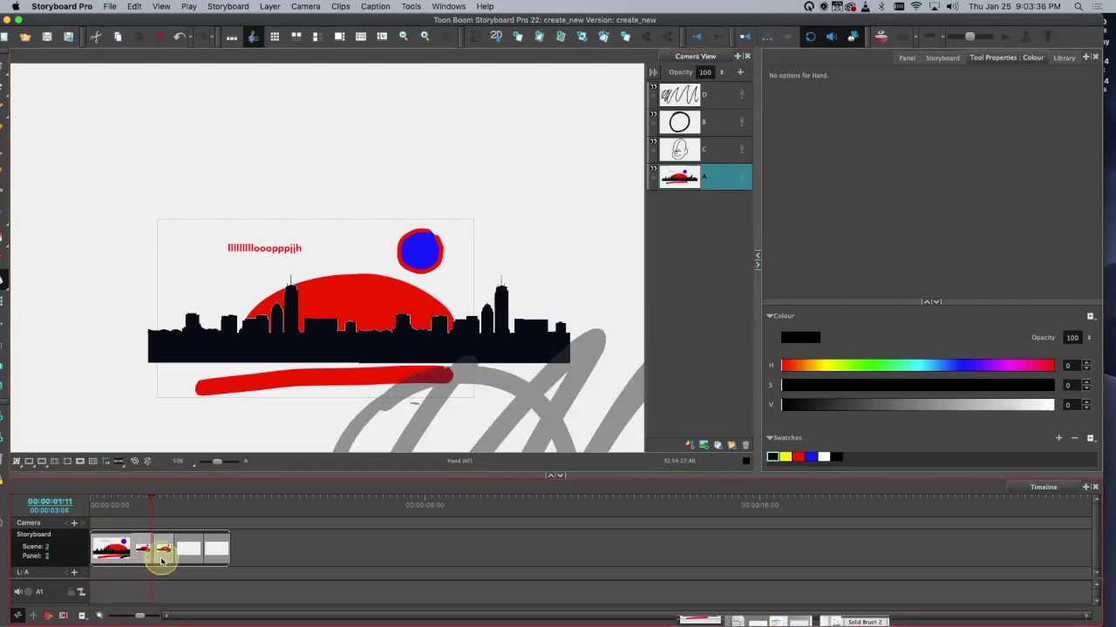
Step: Go to the first frame of the selected panel 3 and try the command again after reselecting the panel
{"action": "left_click", "coordinate": [745, 36]}
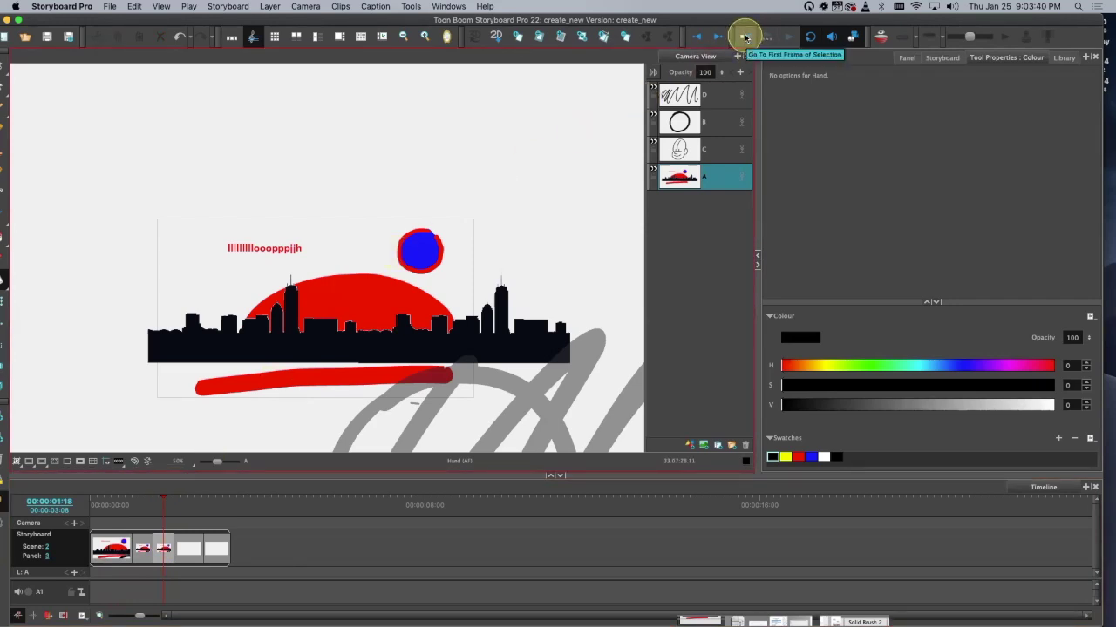
{"action": "left_click", "coordinate": [743, 36]}
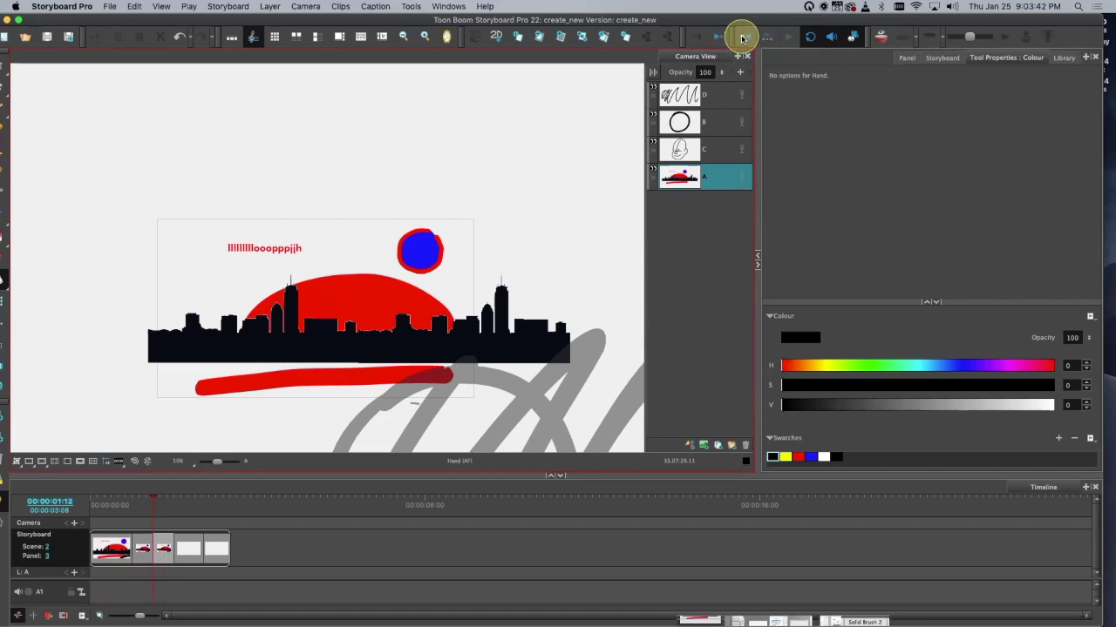
{"action": "left_click", "coordinate": [160, 553]}
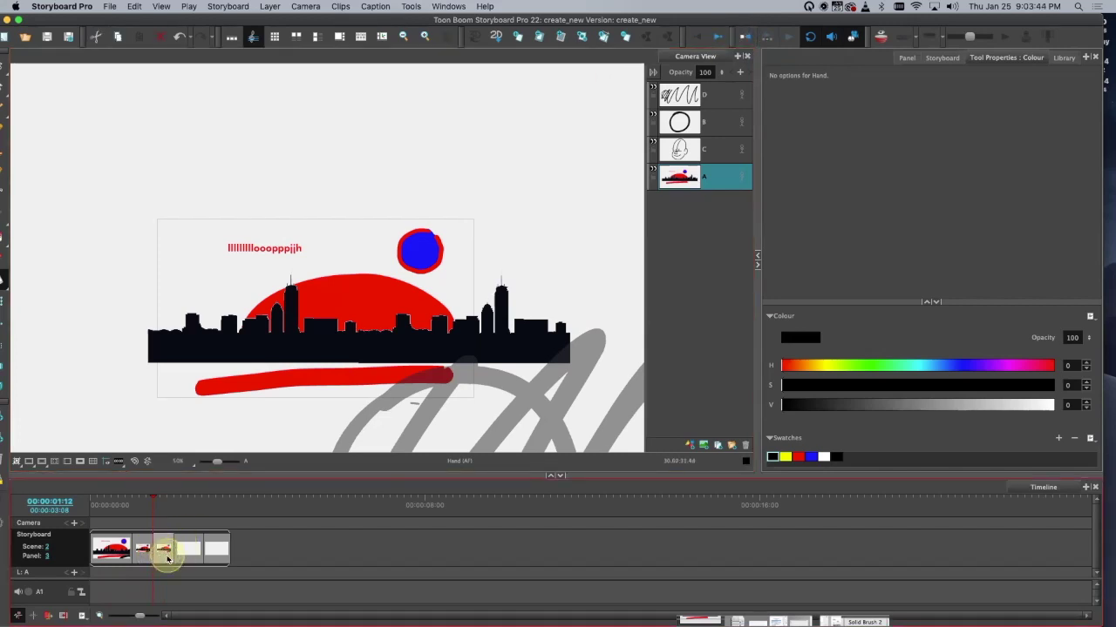
{"action": "left_click_drag", "start_coordinate": [170, 542], "coordinate": [112, 543]}
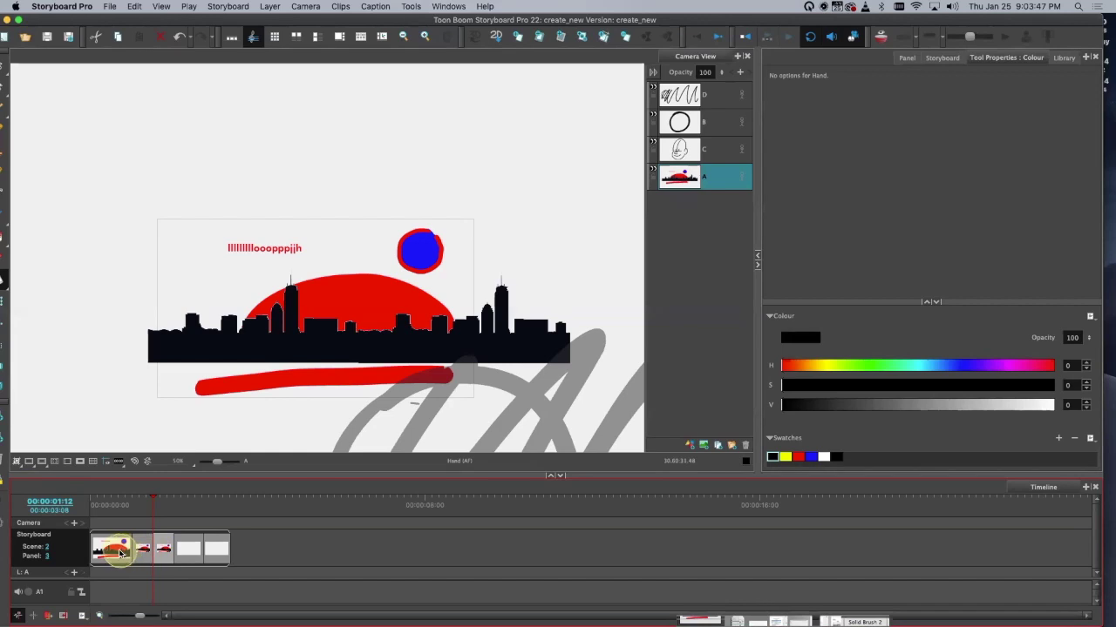
{"action": "left_click", "coordinate": [743, 37]}
{"action": "left_click", "coordinate": [613, 81]}
Step: Select panel 5, go to its first frame, and scrub the timeline back to frame 00:00:00:12 in panel 1
{"action": "left_click", "coordinate": [218, 550]}
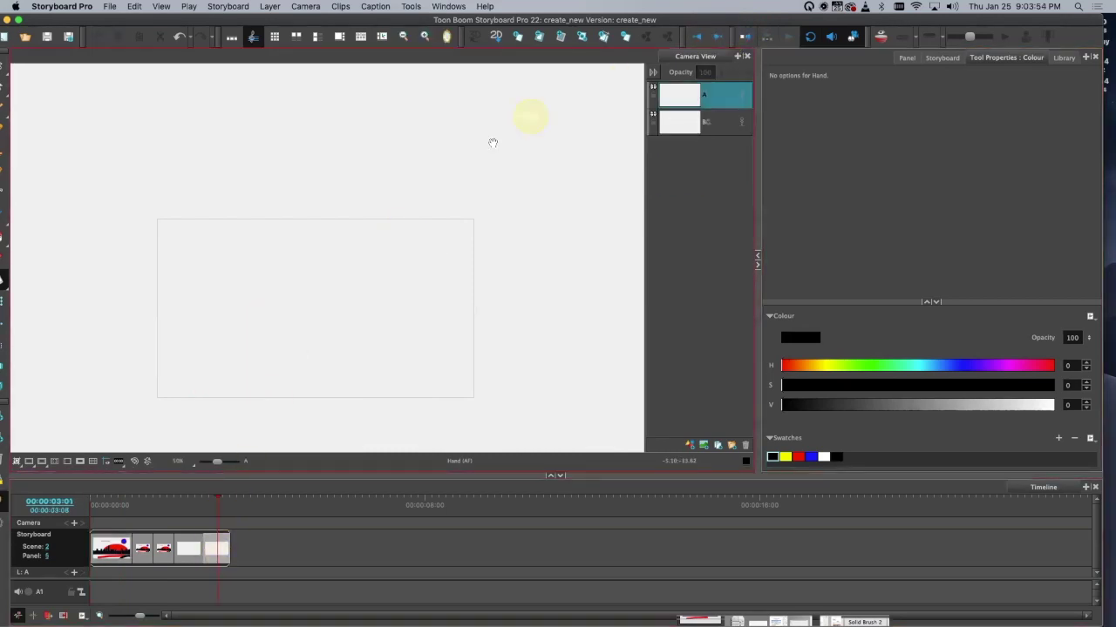
{"action": "left_click", "coordinate": [698, 37]}
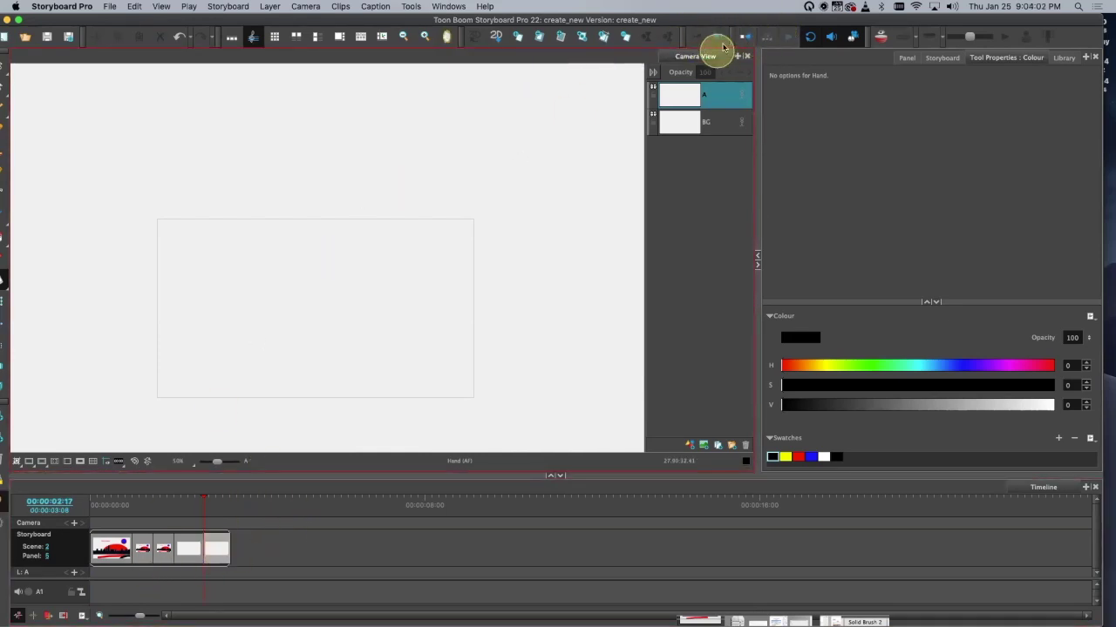
{"action": "left_click", "coordinate": [223, 549]}
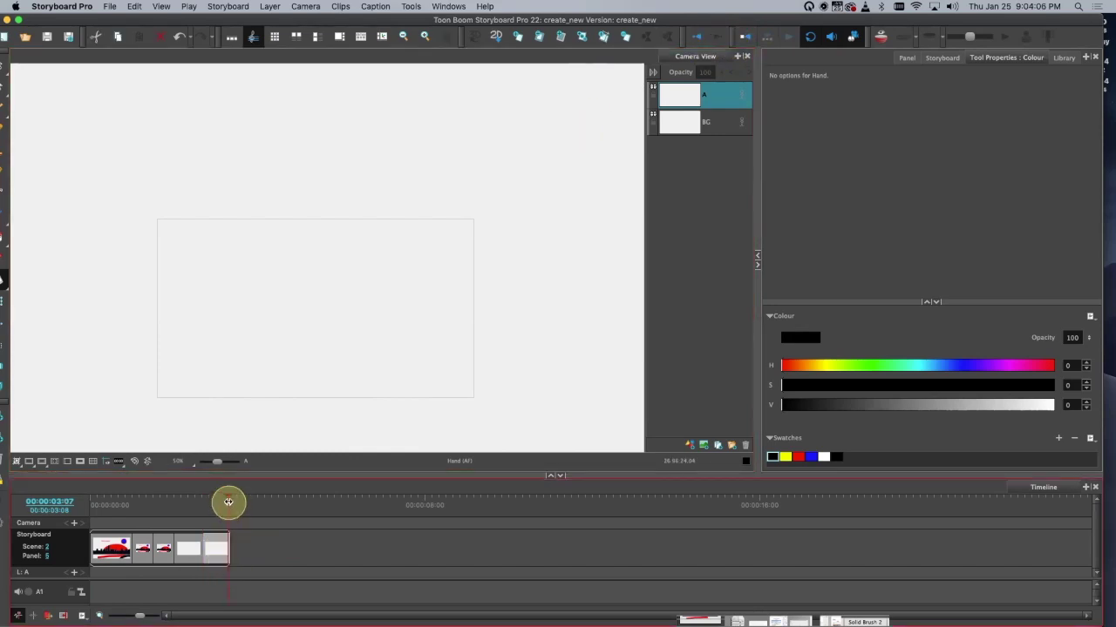
{"action": "left_click_drag", "start_coordinate": [228, 498], "coordinate": [101, 499]}
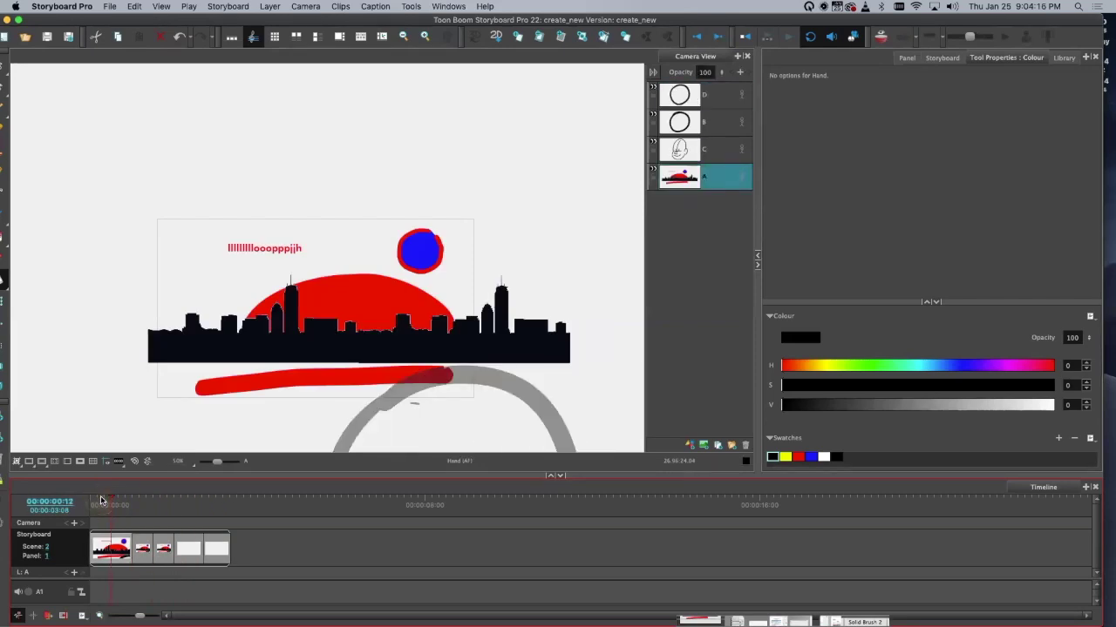
Step: Turn on onion skin for panel 1, toggling it off and on again to compare the overlaid drawings
{"action": "left_click", "coordinate": [880, 38]}
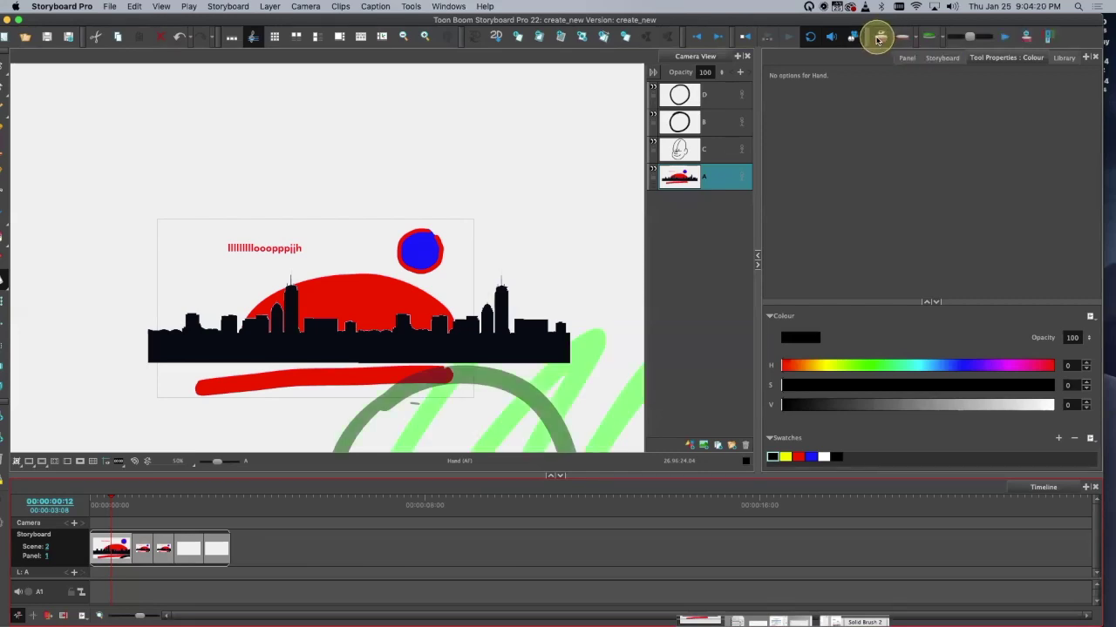
{"action": "left_click_drag", "start_coordinate": [569, 386], "coordinate": [550, 186]}
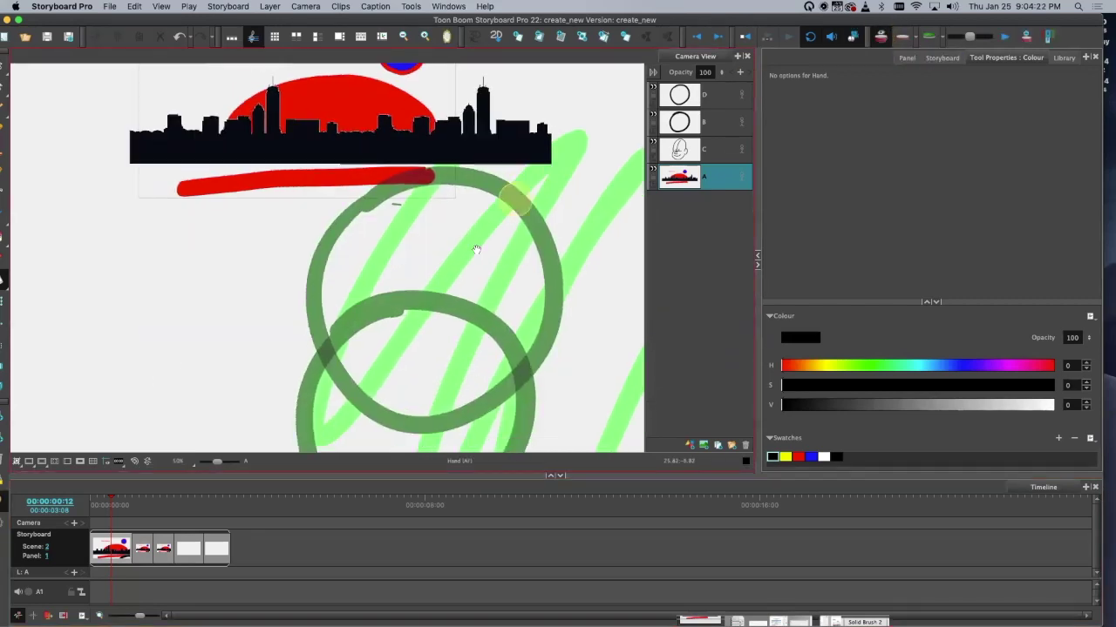
{"action": "left_click", "coordinate": [880, 34]}
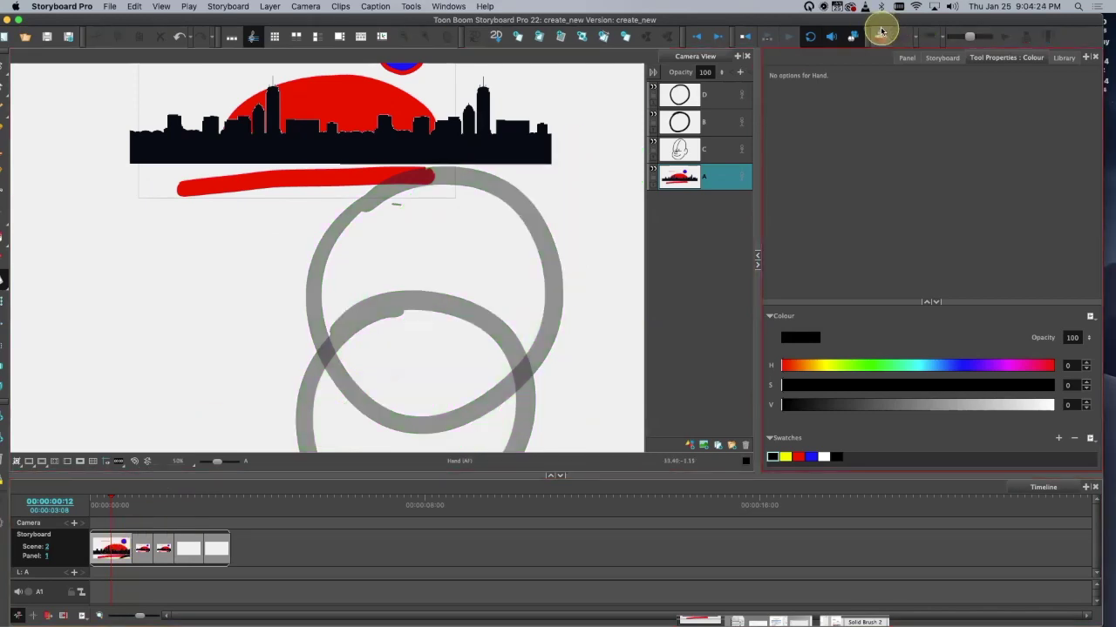
{"action": "left_click", "coordinate": [880, 34]}
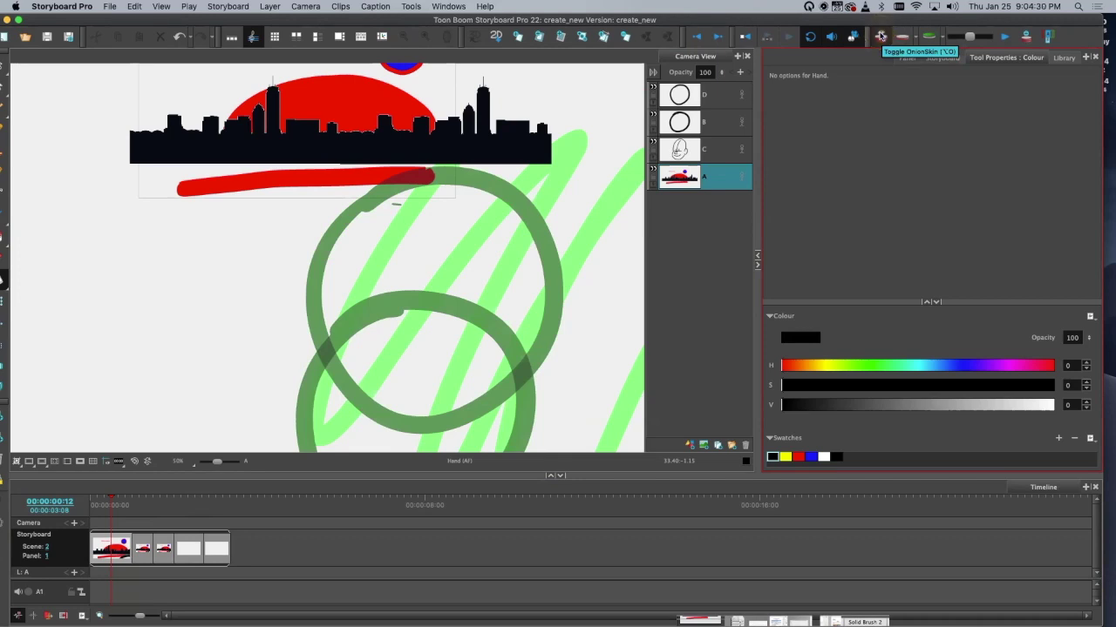
Step: Review the onion skin options for how many previous panels to show, leaving the current option in place
{"action": "left_click", "coordinate": [906, 40]}
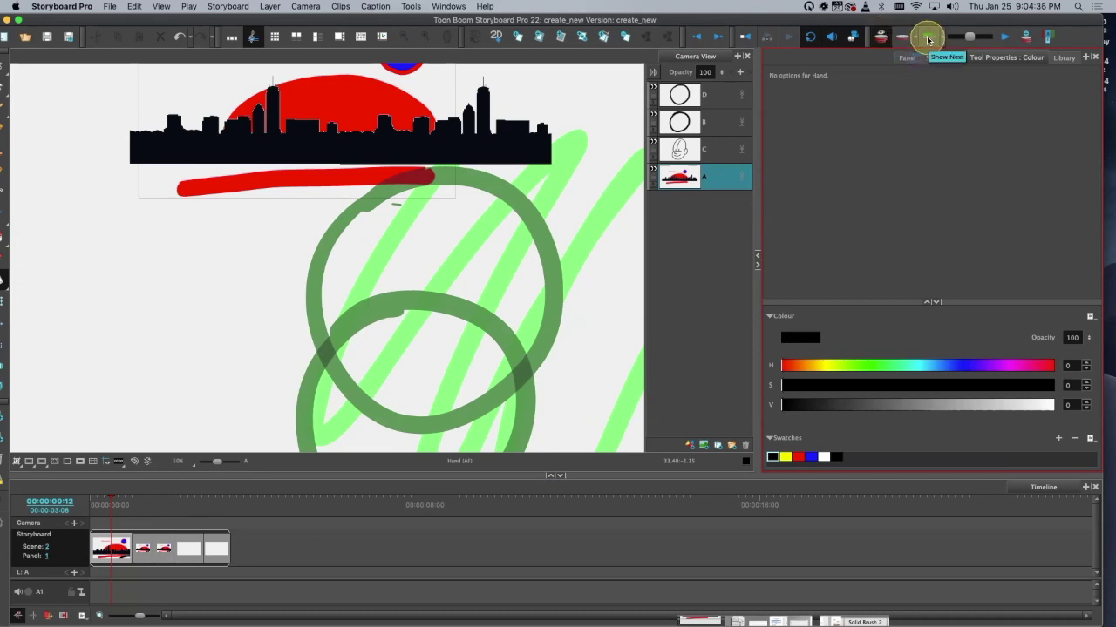
{"action": "left_click", "coordinate": [912, 38]}
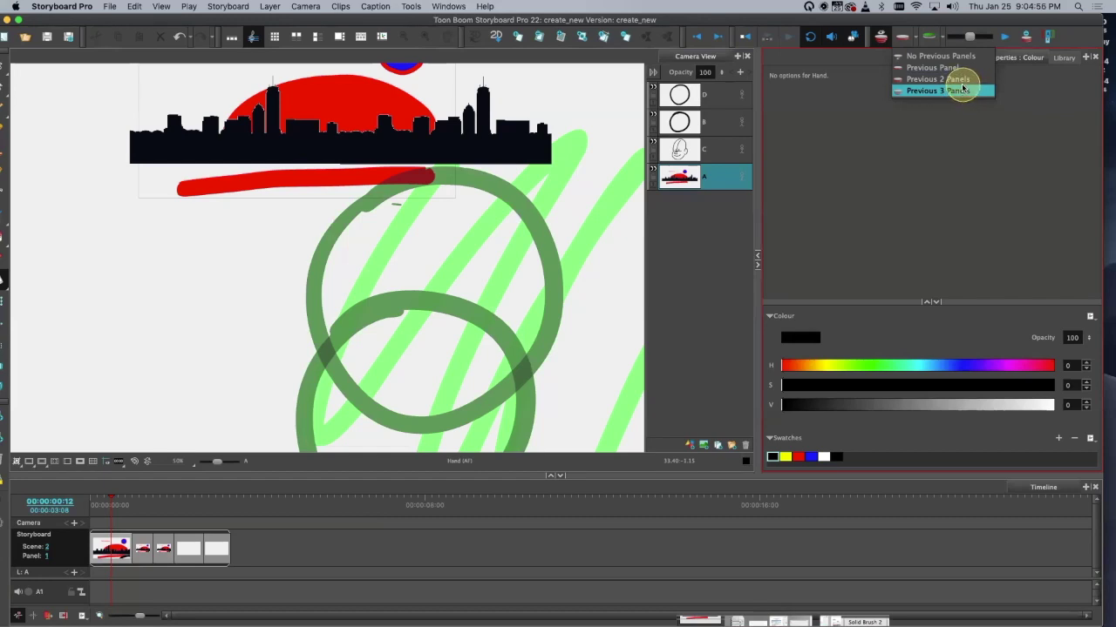
{"action": "left_click", "coordinate": [924, 22]}
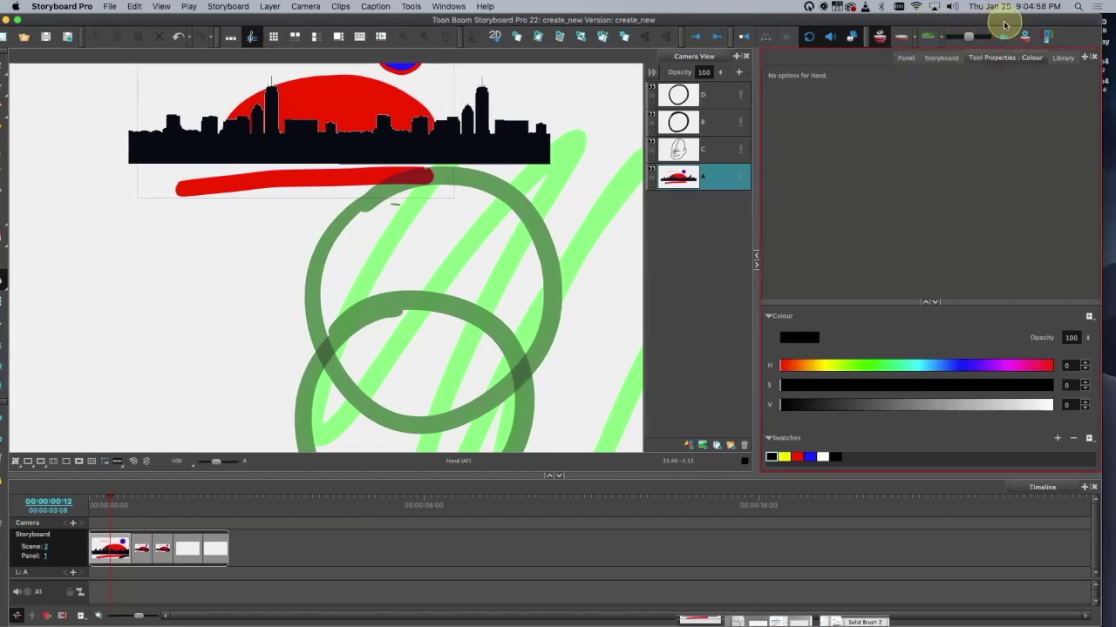
Step: Try the flip slider next to the onion skin controls to flip through the neighbouring panels' drawings
{"action": "mouse_move", "coordinate": [970, 36]}
{"action": "left_mouse_down"}
{"action": "mouse_move", "coordinate": [950, 37]}
{"action": "mouse_move", "coordinate": [976, 37]}
{"action": "mouse_move", "coordinate": [950, 37]}
{"action": "mouse_move", "coordinate": [965, 34]}
{"action": "left_mouse_up"}
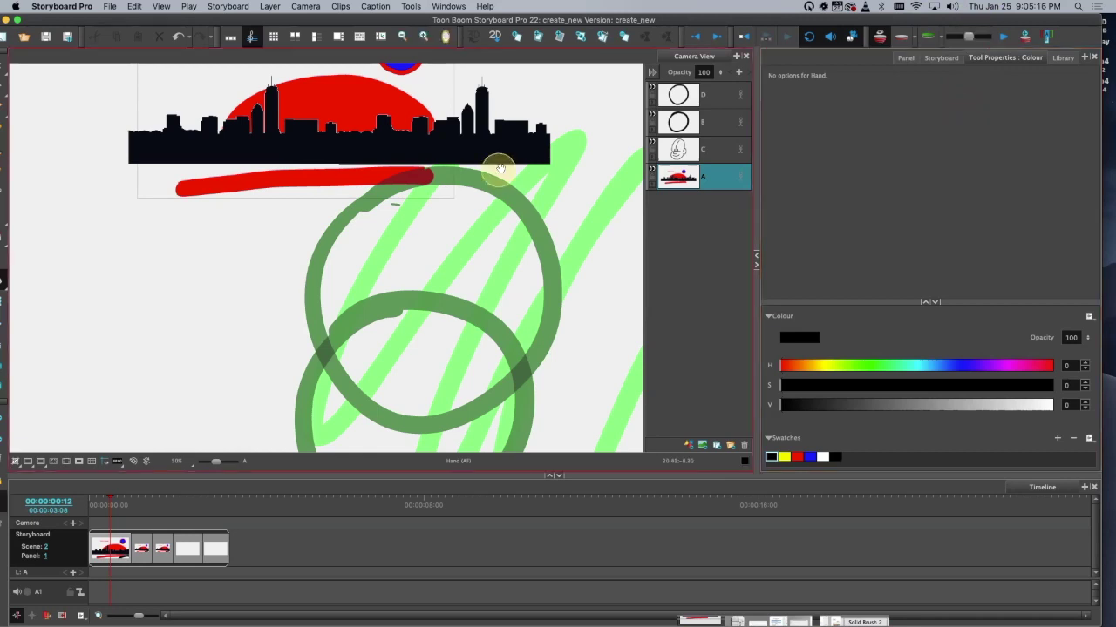
{"action": "key", "text": "2"}
{"action": "key", "text": "2"}
{"action": "left_click_drag", "start_coordinate": [569, 333], "coordinate": [453, 344]}
{"action": "left_click", "coordinate": [963, 38]}
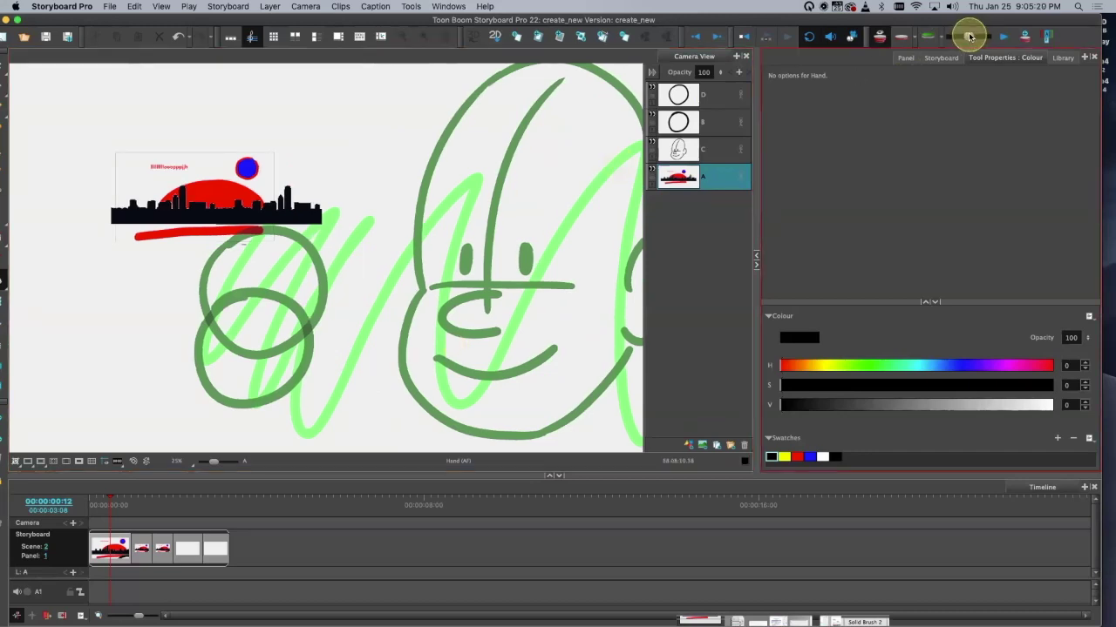
{"action": "mouse_move", "coordinate": [970, 40]}
{"action": "left_mouse_down"}
{"action": "mouse_move", "coordinate": [997, 37]}
{"action": "mouse_move", "coordinate": [954, 37]}
{"action": "left_mouse_up"}
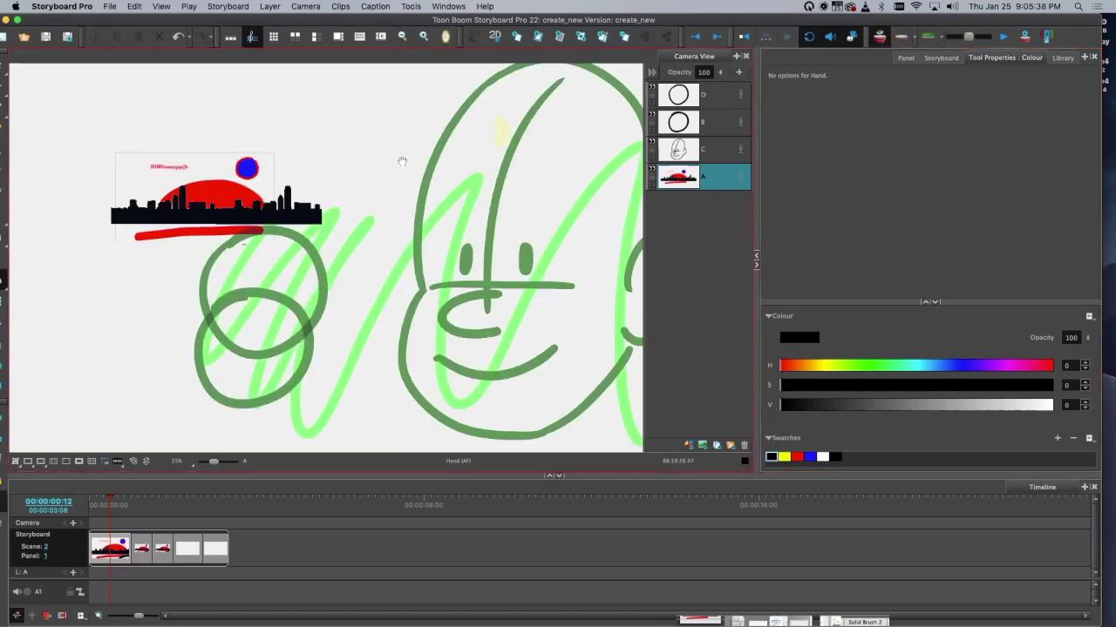
{"action": "mouse_move", "coordinate": [981, 39]}
{"action": "left_mouse_down"}
{"action": "mouse_move", "coordinate": [955, 38]}
{"action": "mouse_move", "coordinate": [971, 37]}
{"action": "left_mouse_up"}
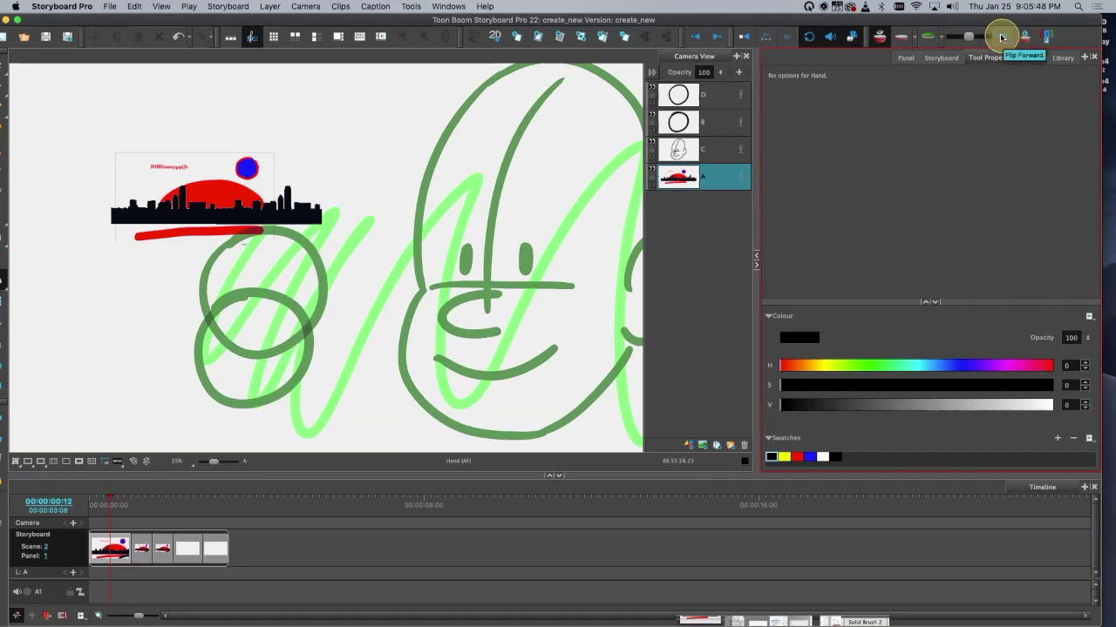
Step: Flip forward through the onion-skinned panels several times to preview their drawings in sequence
{"action": "left_click", "coordinate": [1007, 39]}
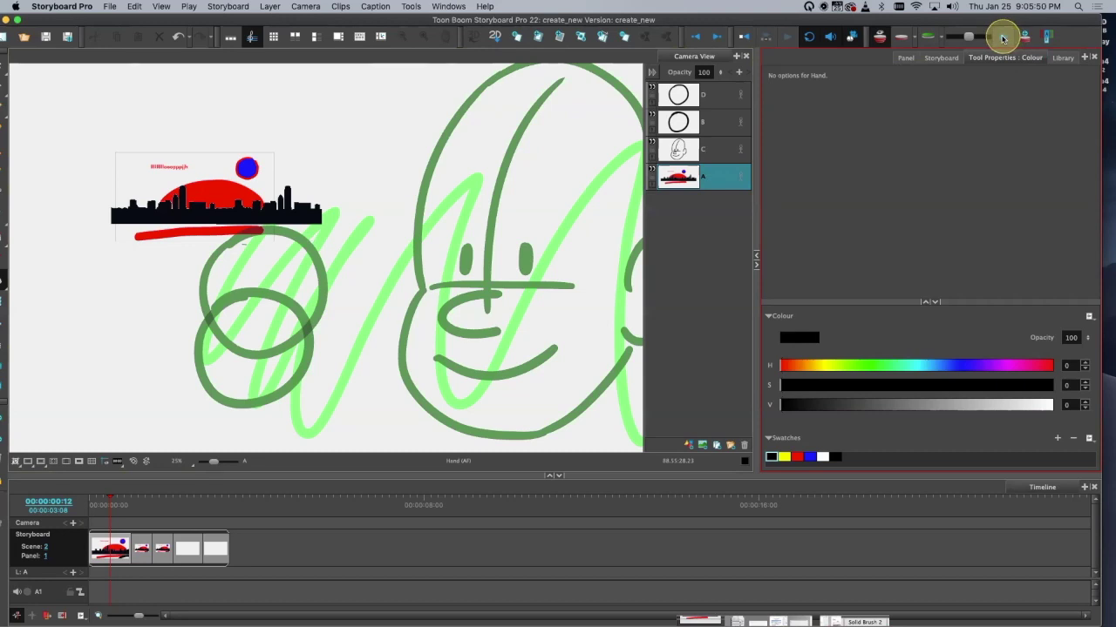
{"action": "left_click", "coordinate": [1002, 38]}
{"action": "left_click", "coordinate": [1003, 39]}
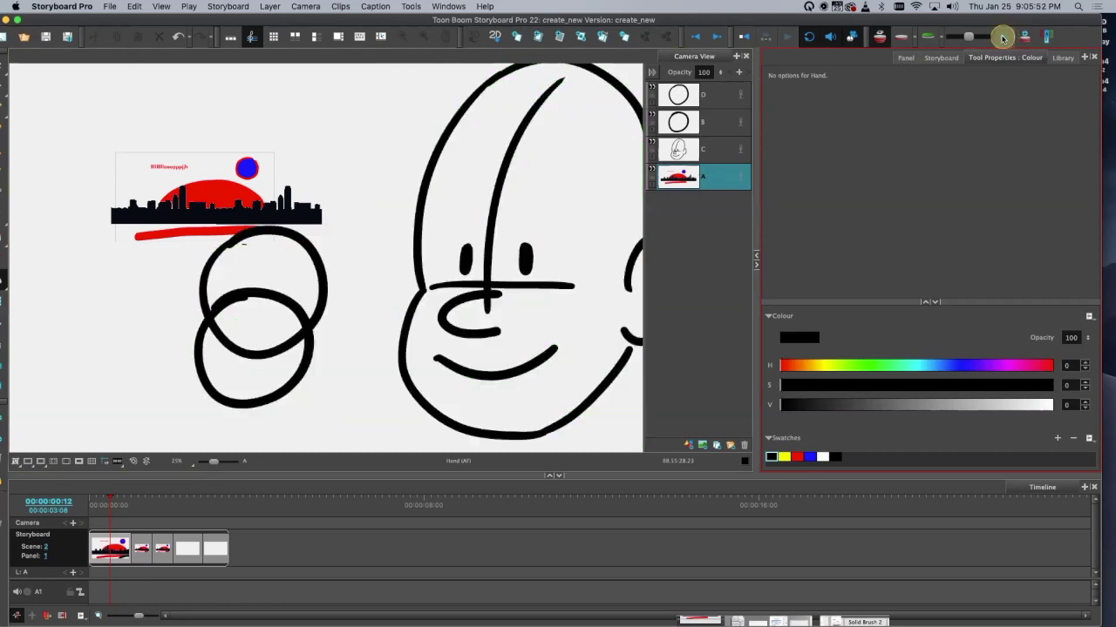
{"action": "left_click", "coordinate": [1005, 39]}
{"action": "left_click", "coordinate": [1005, 39]}
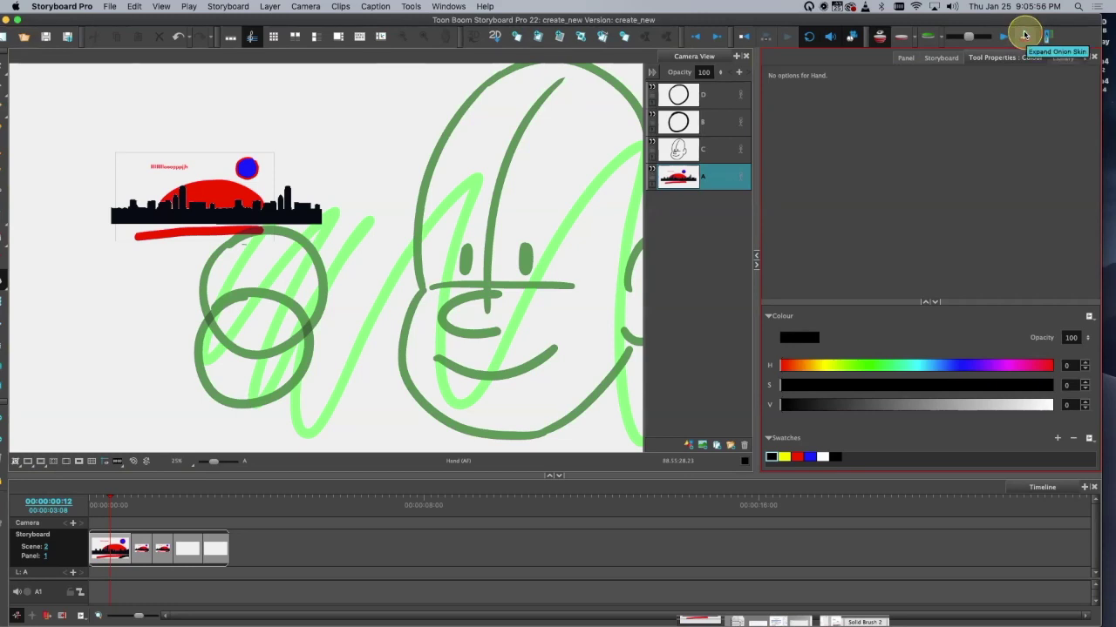
Step: Toggle Expand Onion Skin on and off several times to compare the expanded and standard displays
{"action": "left_click", "coordinate": [1025, 36]}
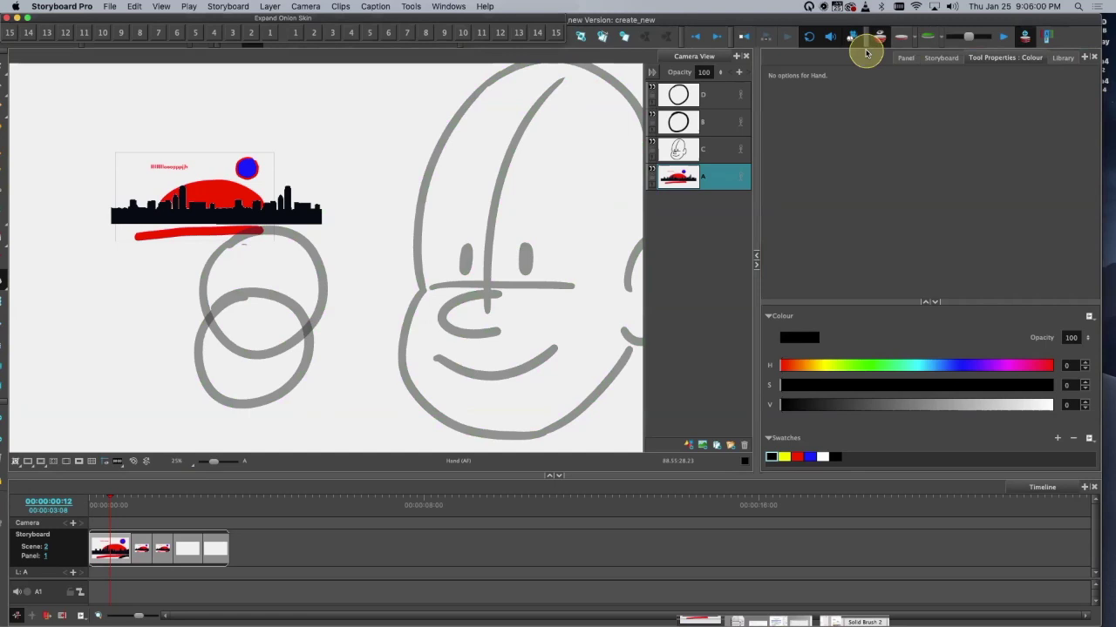
{"action": "left_click", "coordinate": [1025, 36]}
{"action": "left_click", "coordinate": [1025, 39]}
{"action": "left_click", "coordinate": [1025, 40]}
{"action": "left_click", "coordinate": [1024, 40]}
{"action": "left_click", "coordinate": [1024, 40]}
{"action": "left_click", "coordinate": [1025, 40]}
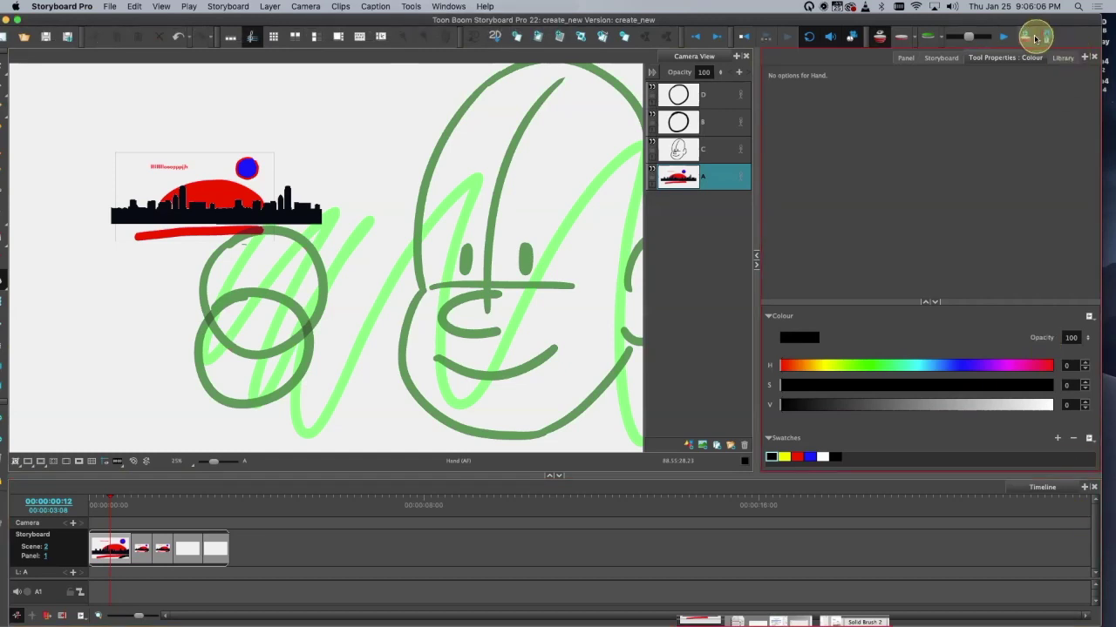
{"action": "left_click", "coordinate": [1026, 38]}
{"action": "left_click", "coordinate": [1025, 38]}
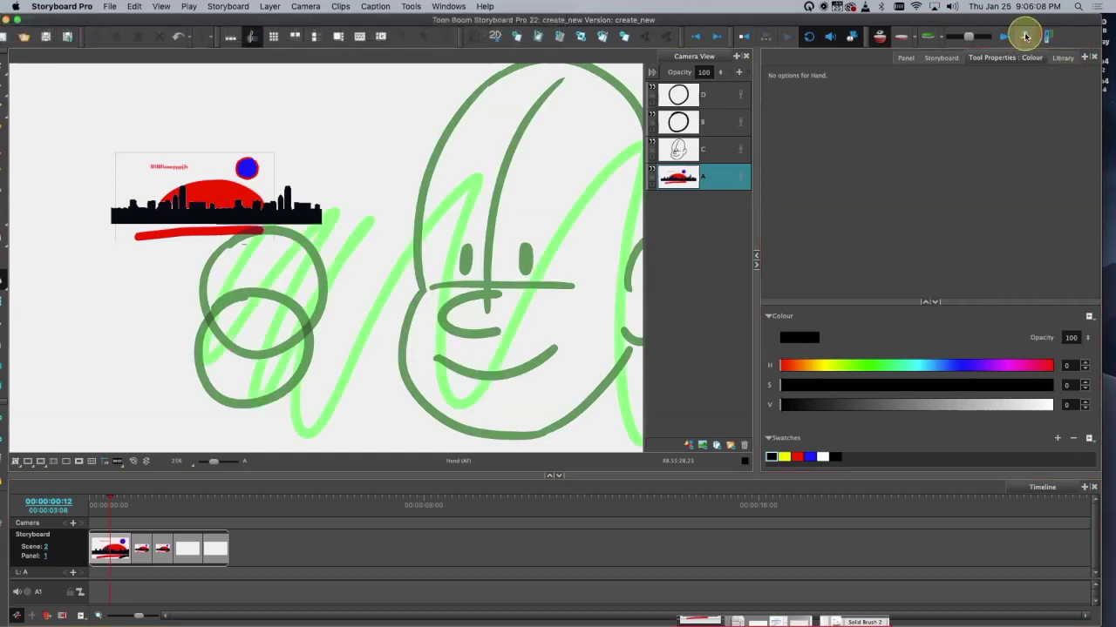
Step: Expand the onion skin, enable next panels 13 and 14 and several previous panels between 3 and 9, and collapse it again
{"action": "left_click", "coordinate": [1025, 38]}
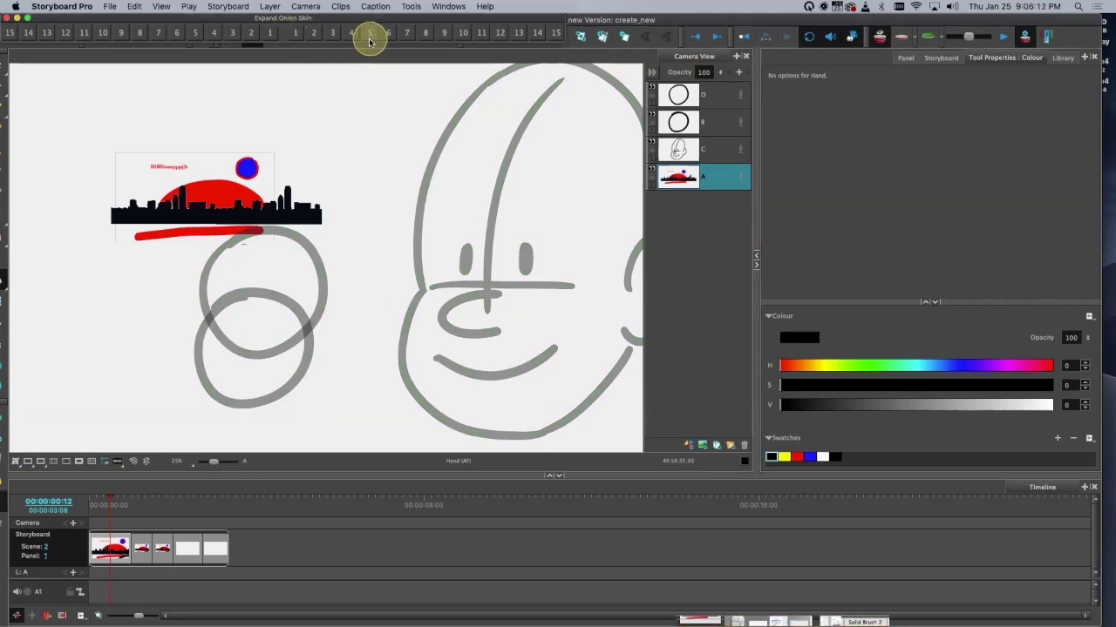
{"action": "left_click", "coordinate": [518, 33]}
{"action": "left_click", "coordinate": [534, 33]}
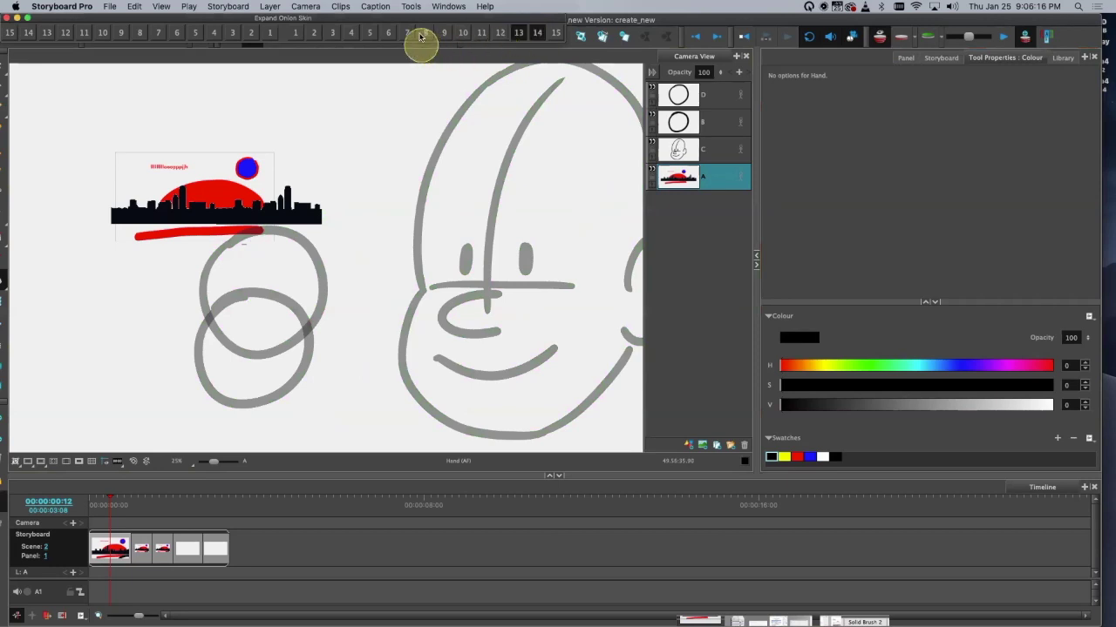
{"action": "left_click", "coordinate": [138, 33]}
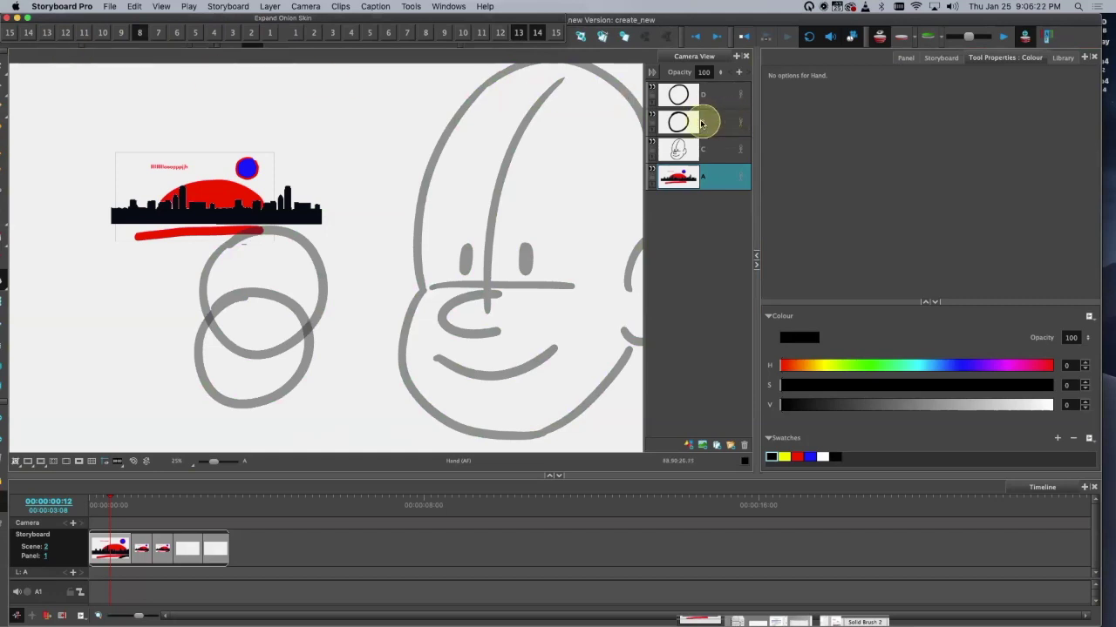
{"action": "left_click", "coordinate": [179, 31]}
{"action": "left_click", "coordinate": [197, 33]}
{"action": "left_click", "coordinate": [228, 33]}
{"action": "left_click", "coordinate": [158, 35]}
{"action": "left_click", "coordinate": [125, 36]}
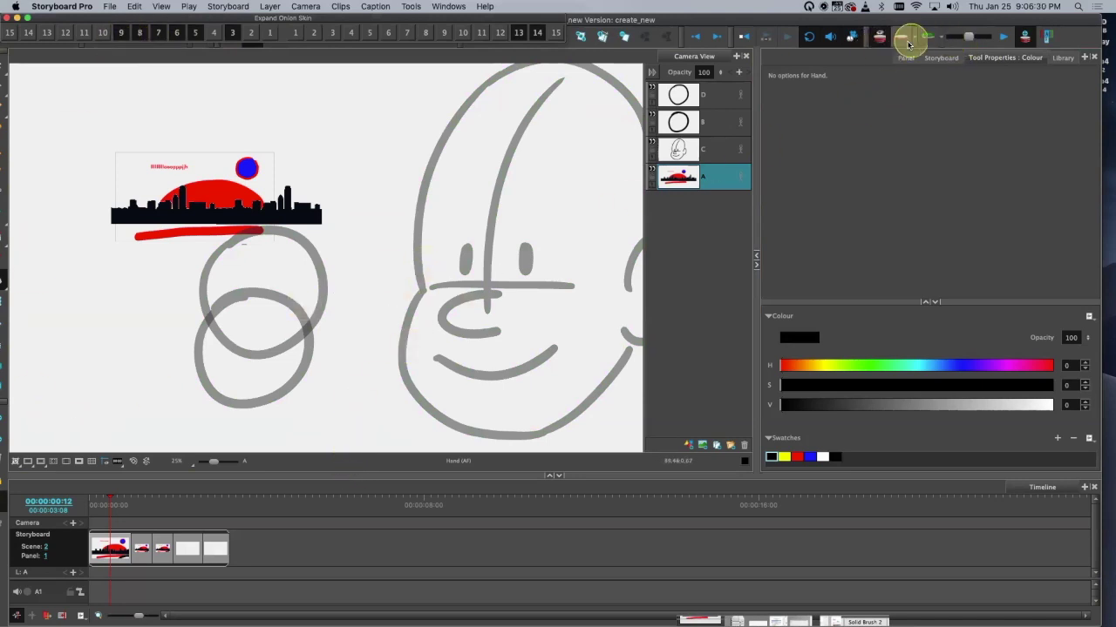
{"action": "left_click", "coordinate": [1027, 39]}
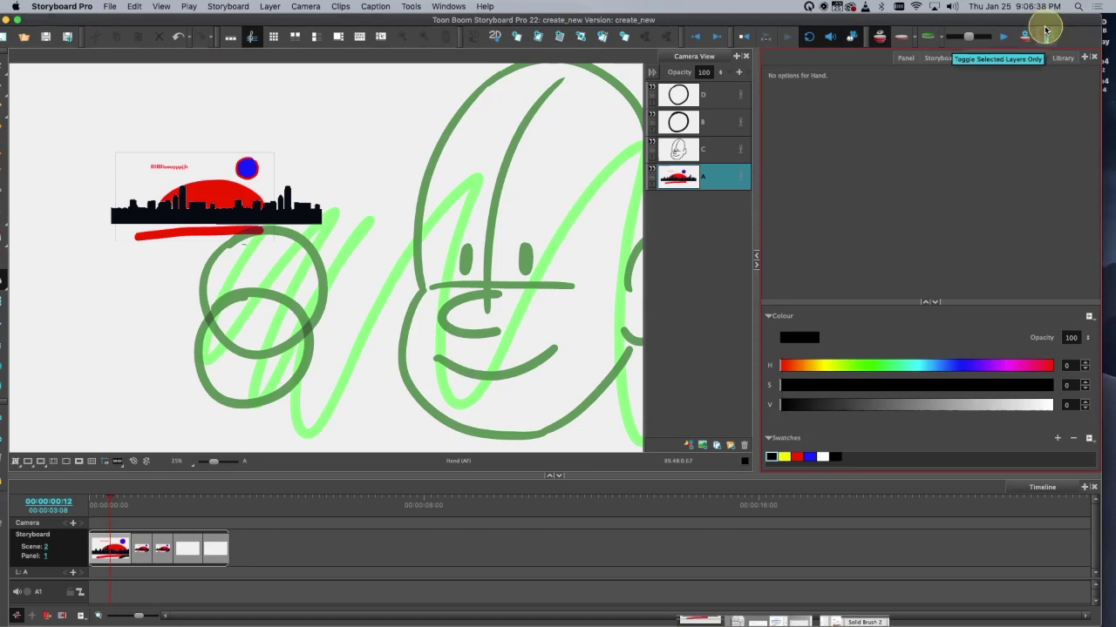
Step: Toggle the onion skin's selected-layers-only mode on and off to compare its effect with layer A selected
{"action": "left_click", "coordinate": [1047, 39]}
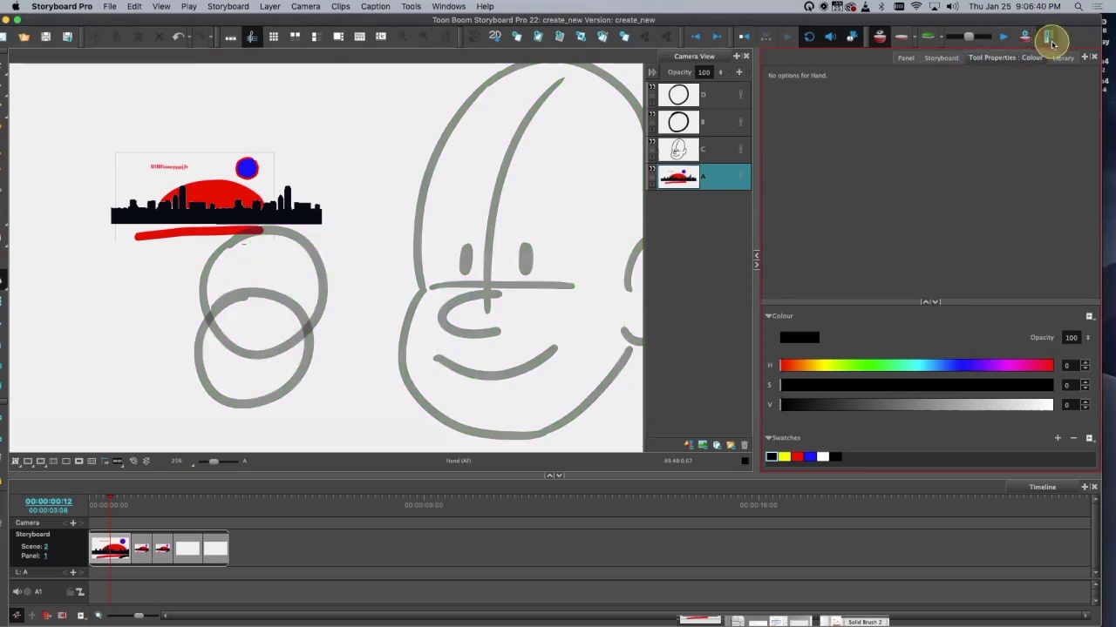
{"action": "left_click", "coordinate": [1047, 39]}
{"action": "left_click", "coordinate": [1047, 39]}
{"action": "left_click", "coordinate": [1048, 39]}
{"action": "left_click", "coordinate": [704, 185]}
{"action": "mouse_move", "coordinate": [704, 184]}
{"action": "left_mouse_down"}
{"action": "mouse_move", "coordinate": [722, 137]}
{"action": "mouse_move", "coordinate": [709, 181]}
{"action": "left_mouse_up"}
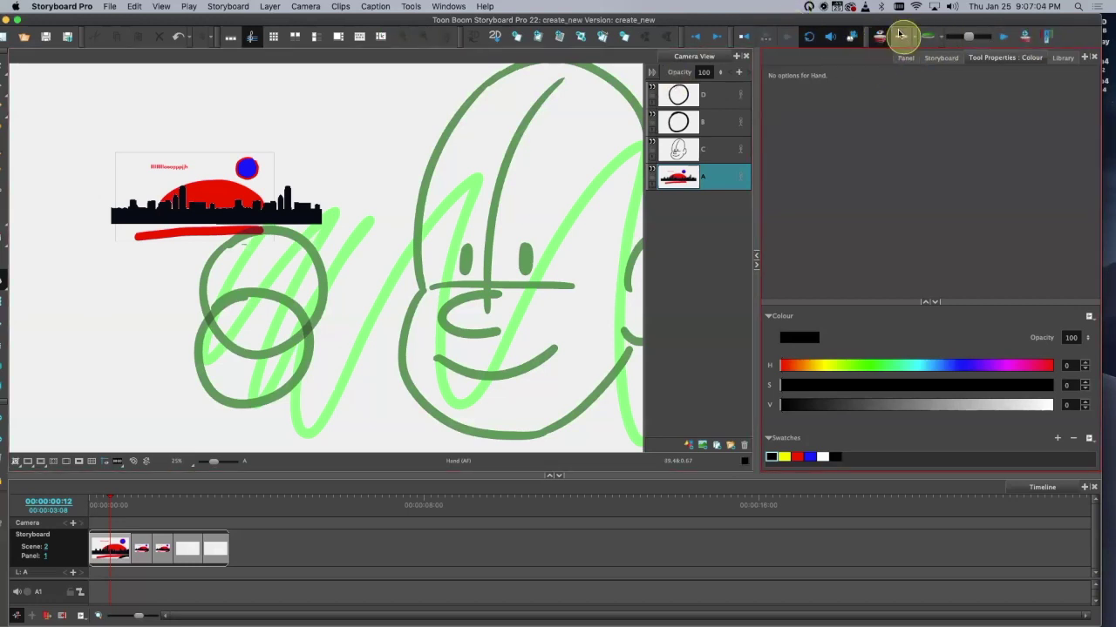
Step: Shift the program window sideways so the whole drawing tools column is visible
{"action": "left_click_drag", "start_coordinate": [727, 18], "coordinate": [732, 11]}
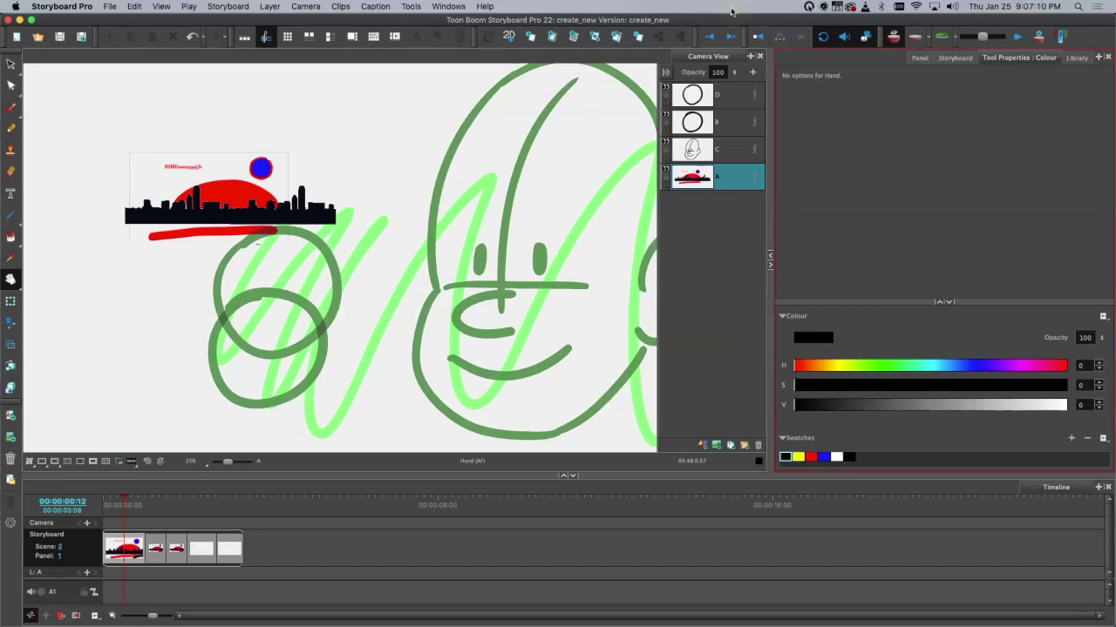
{"action": "left_click", "coordinate": [893, 39]}
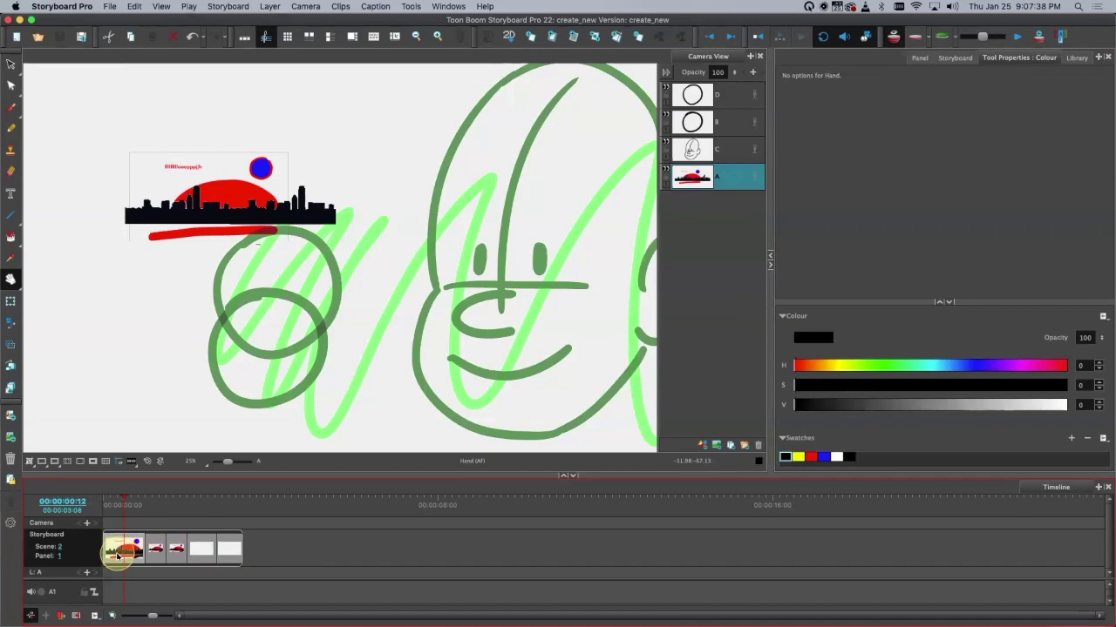
Step: Set the timeline colour of panel 1 to Red and undo that colour change
{"action": "right_click", "coordinate": [194, 553]}
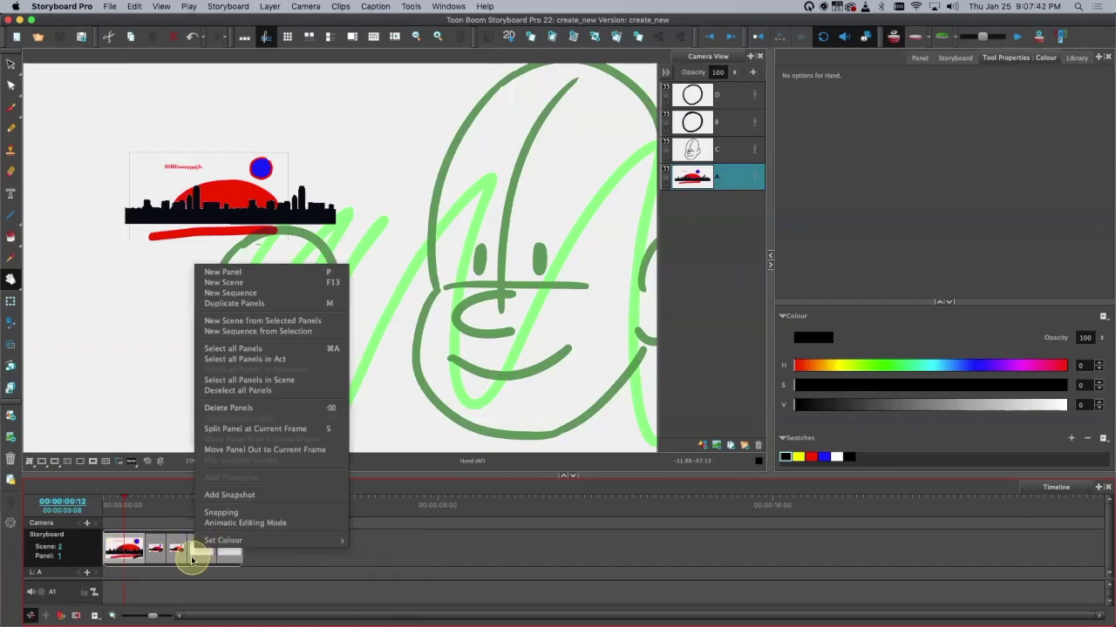
{"action": "mouse_move", "coordinate": [317, 541]}
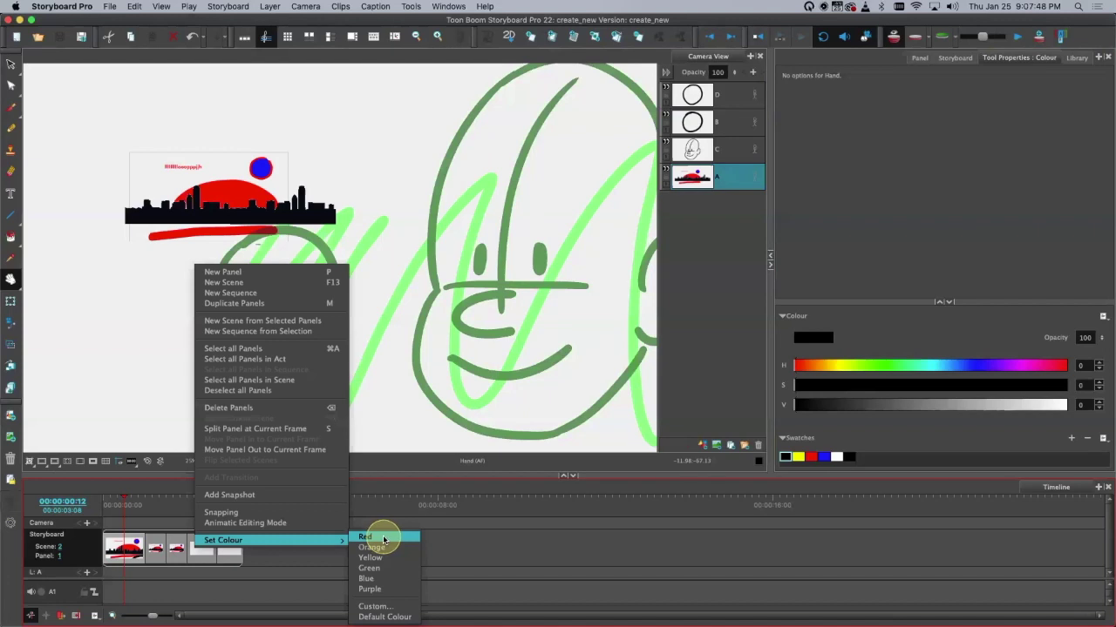
{"action": "left_click", "coordinate": [144, 556]}
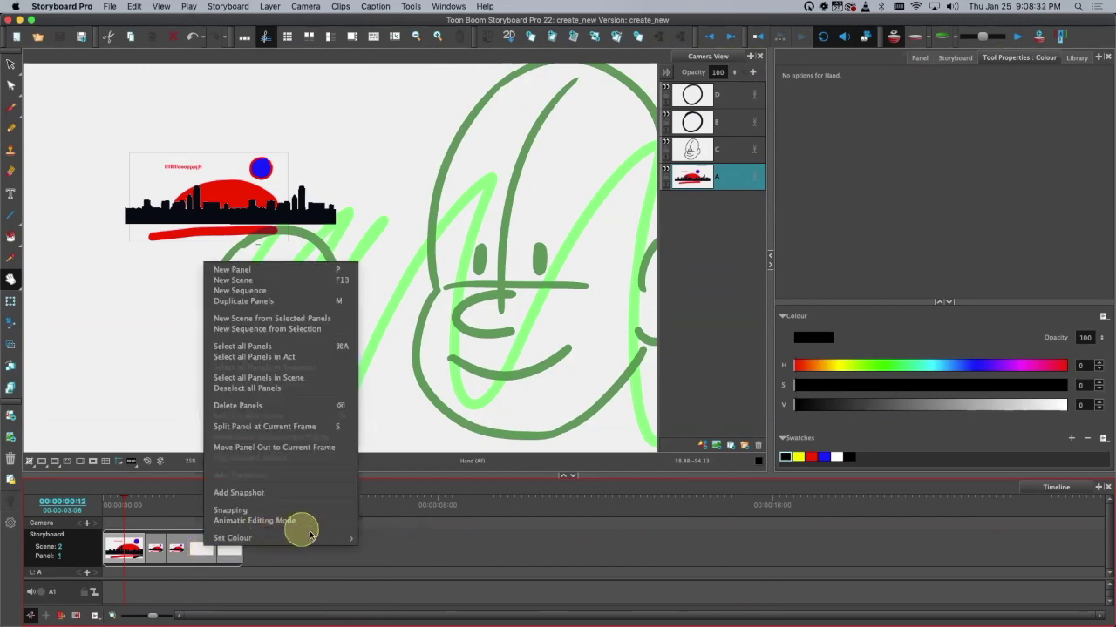
{"action": "mouse_move", "coordinate": [299, 536]}
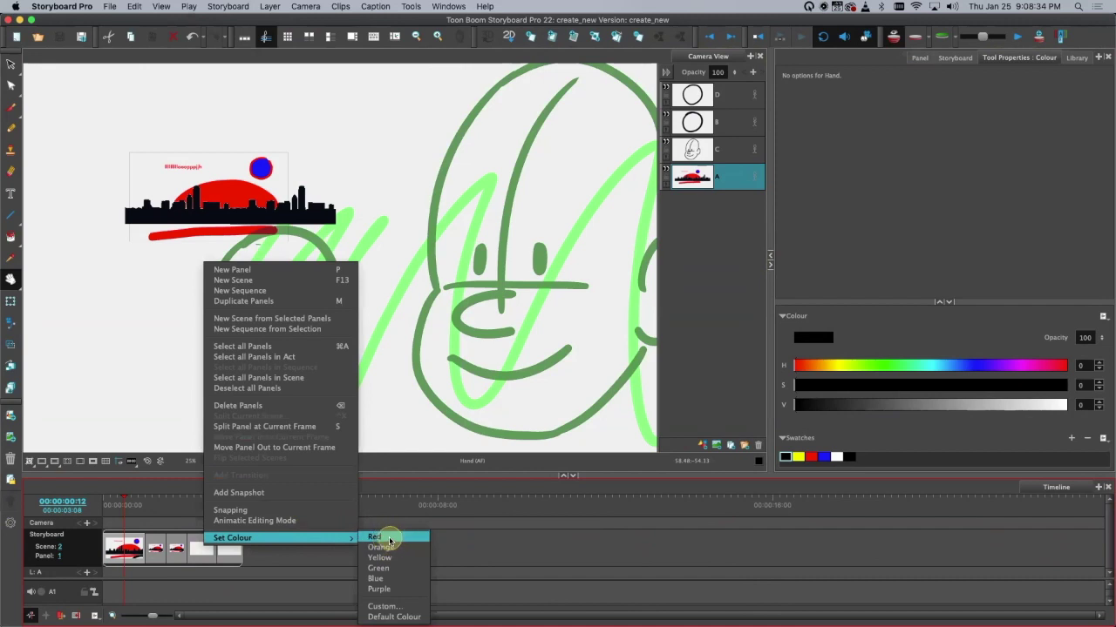
{"action": "left_click", "coordinate": [387, 539]}
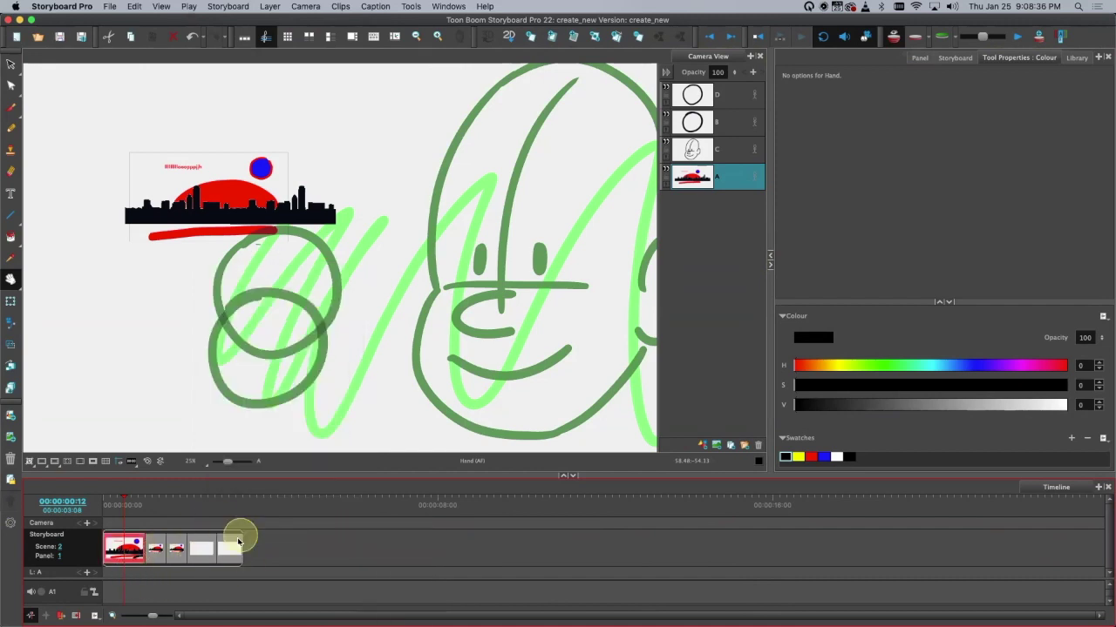
{"action": "key", "text": "super+z"}
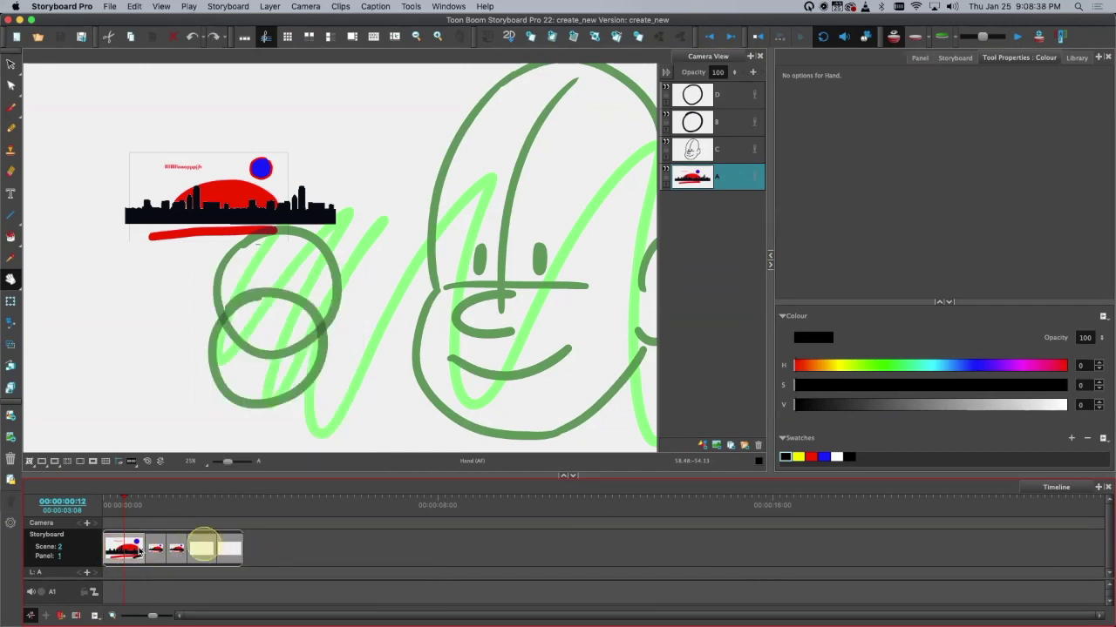
Step: Select panels 1 through 5 on the timeline, set their colour to Red, and undo it
{"action": "left_click", "coordinate": [141, 550]}
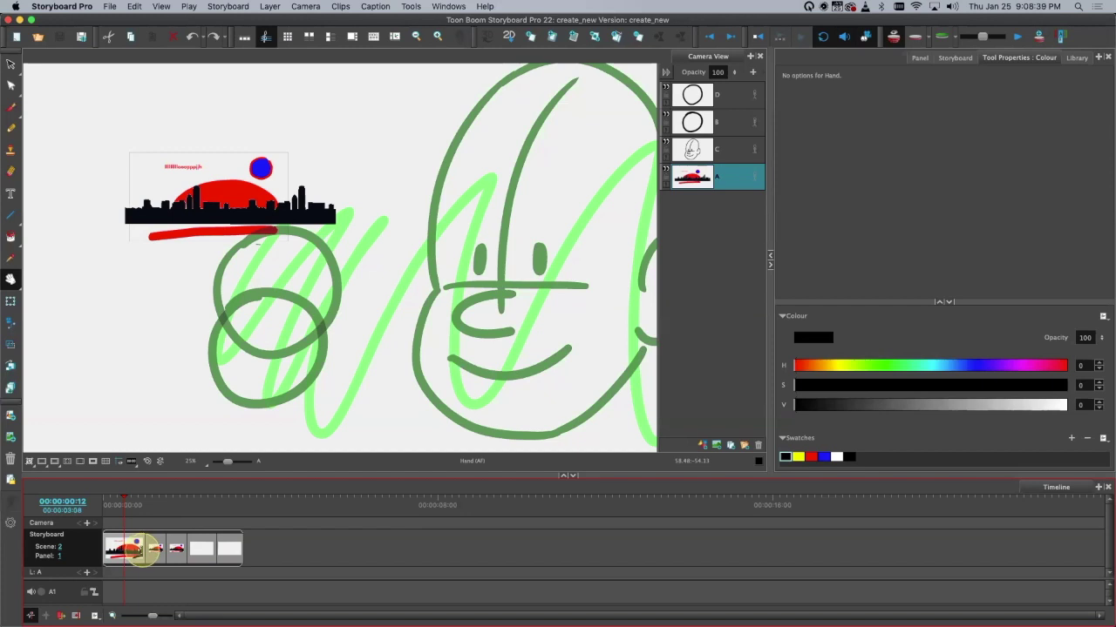
{"action": "left_click", "coordinate": [230, 548]}
{"action": "right_click", "coordinate": [224, 549]}
{"action": "left_click", "coordinate": [296, 537]}
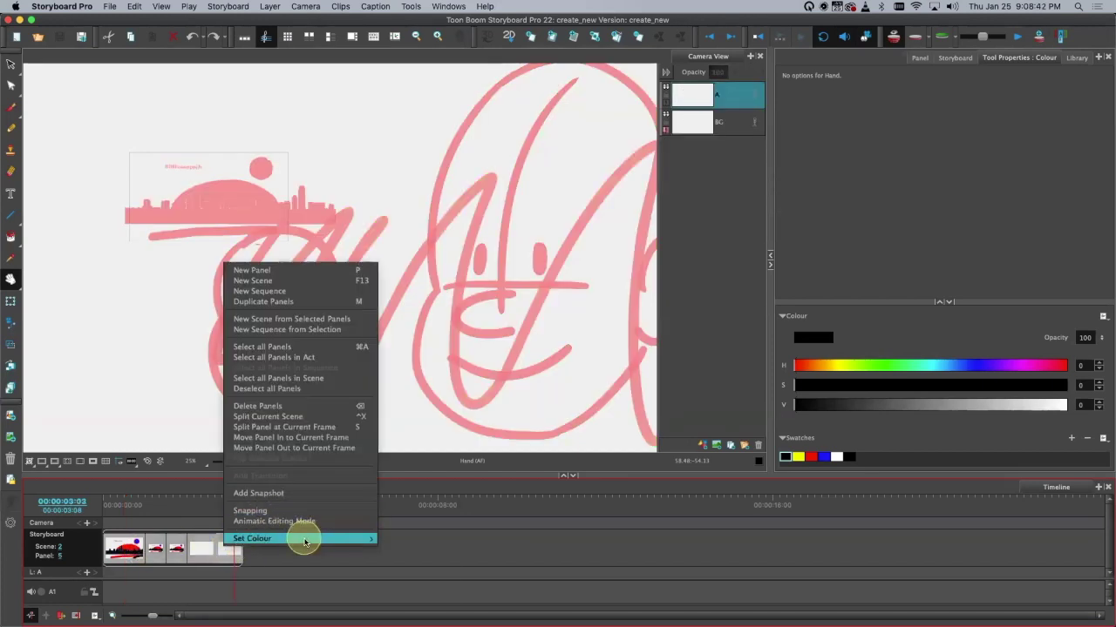
{"action": "left_click", "coordinate": [399, 538]}
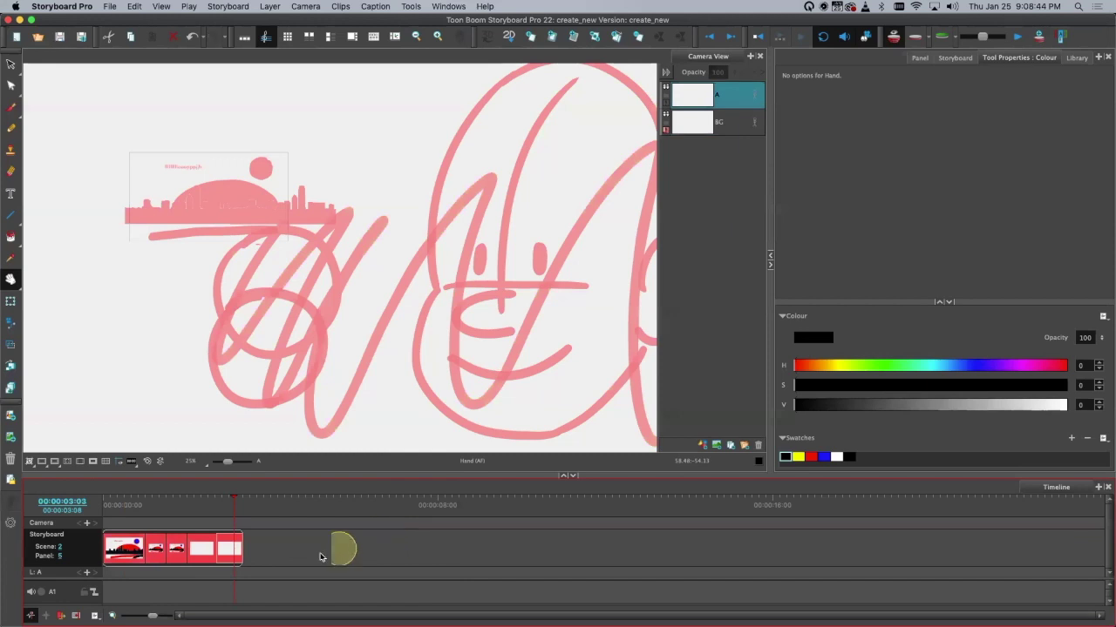
{"action": "left_click", "coordinate": [295, 397]}
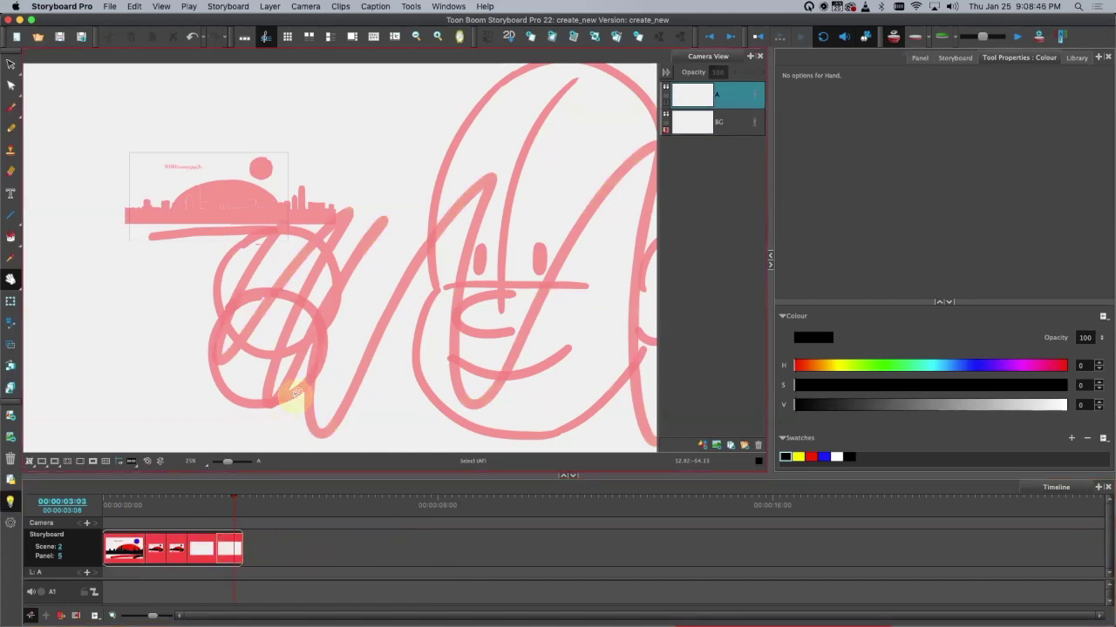
Step: Try a custom cyan (R 0, G 252, B 250) as panel 5's timeline colour and restore the default colour
{"action": "left_click", "coordinate": [228, 559]}
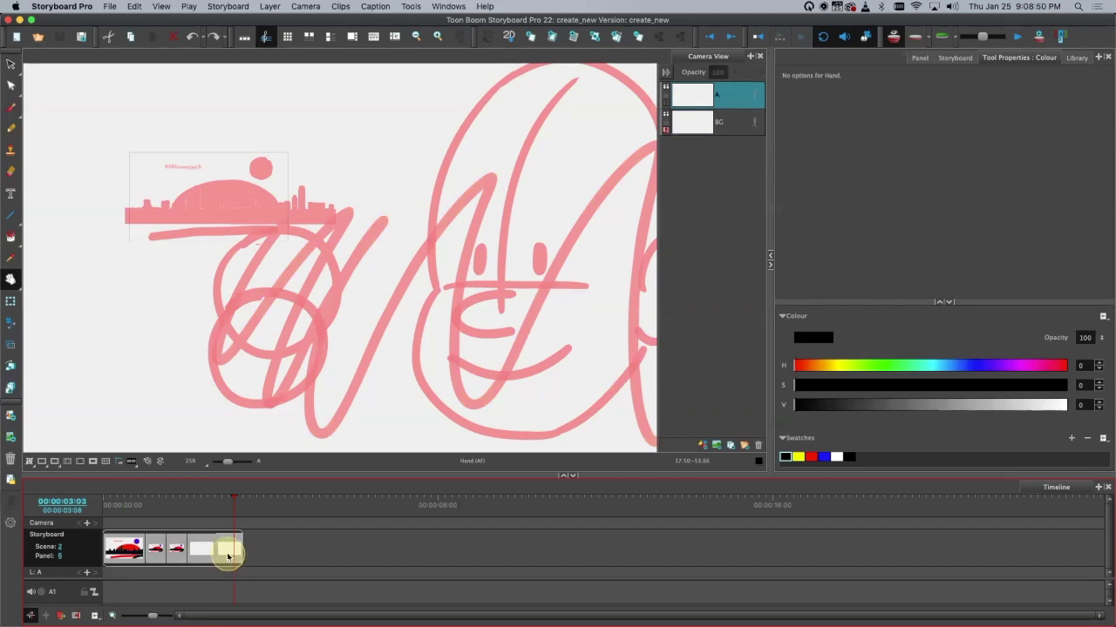
{"action": "right_click", "coordinate": [227, 556]}
{"action": "mouse_move", "coordinate": [366, 542]}
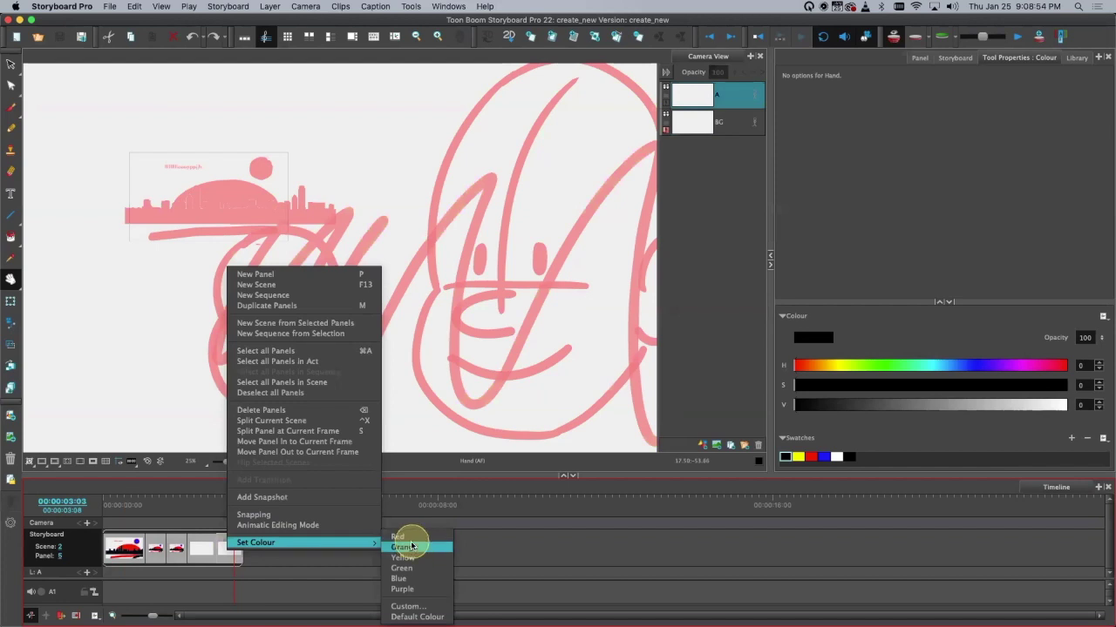
{"action": "left_click", "coordinate": [411, 605]}
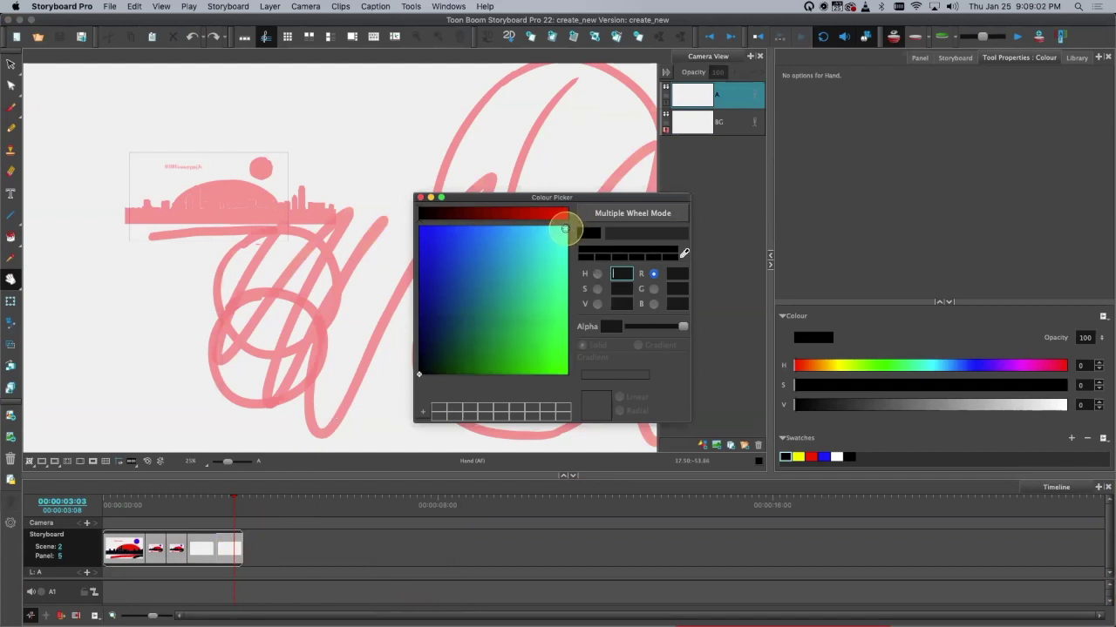
{"action": "left_click", "coordinate": [565, 228]}
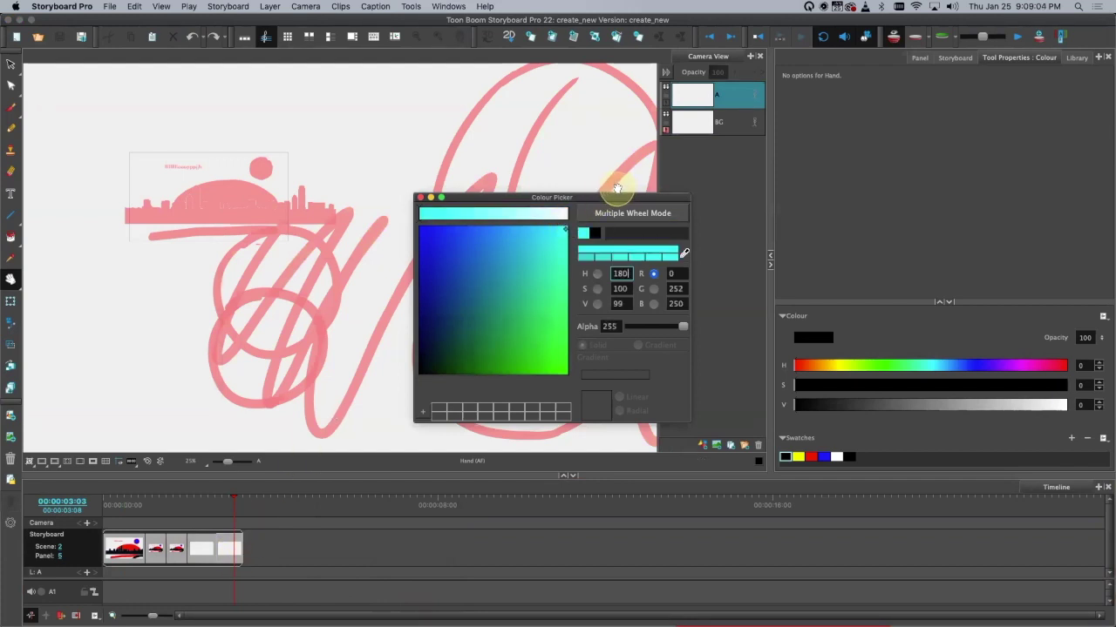
{"action": "left_click", "coordinate": [420, 199]}
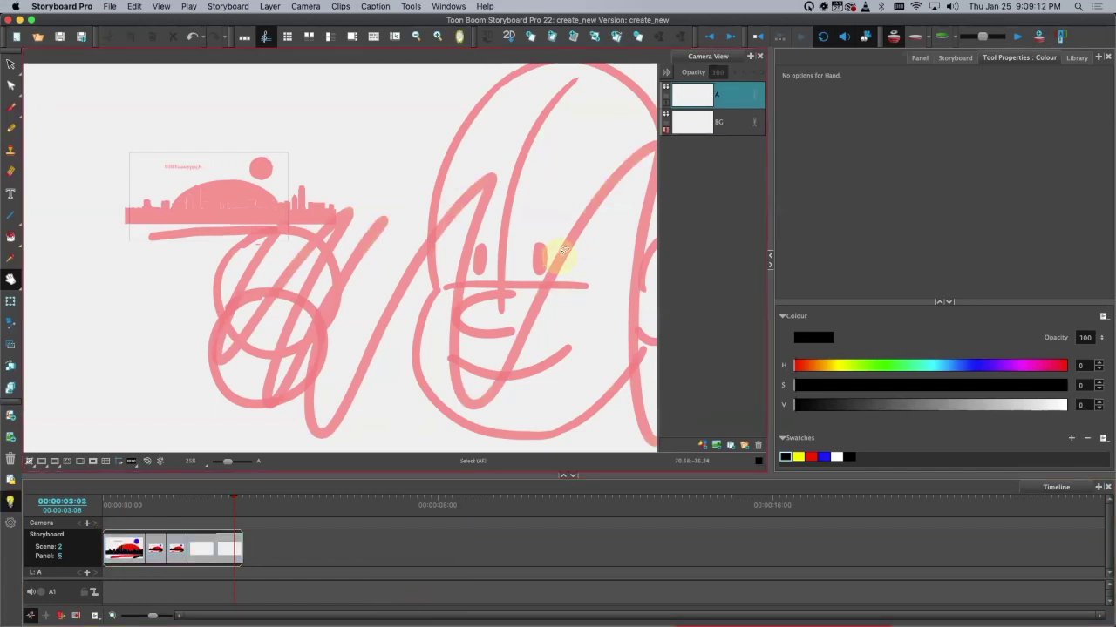
{"action": "right_click", "coordinate": [214, 546]}
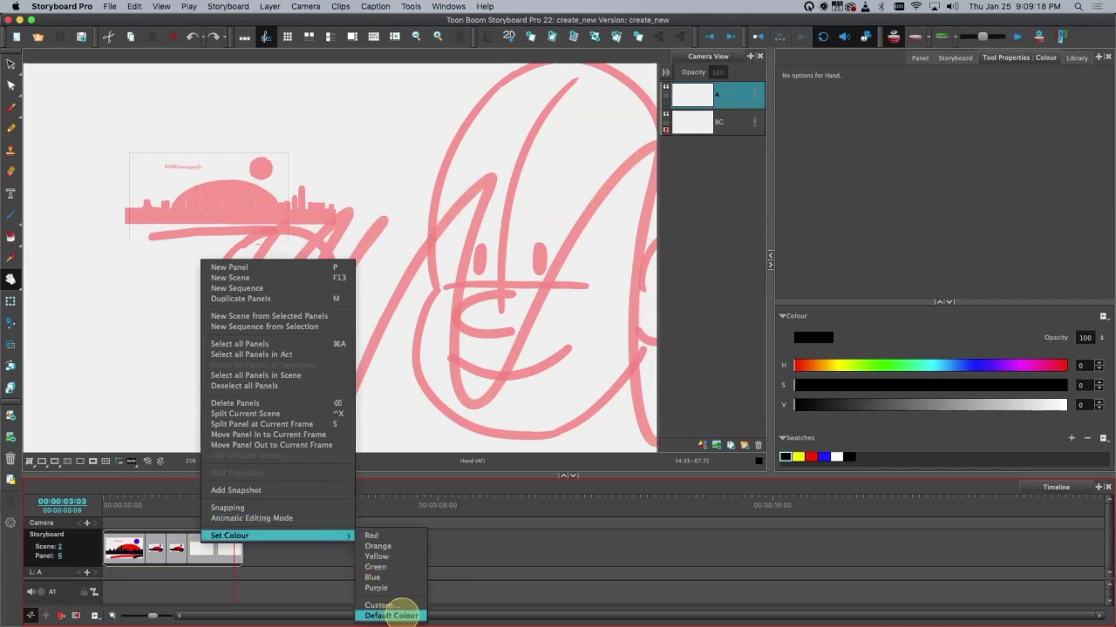
{"action": "left_click", "coordinate": [390, 616]}
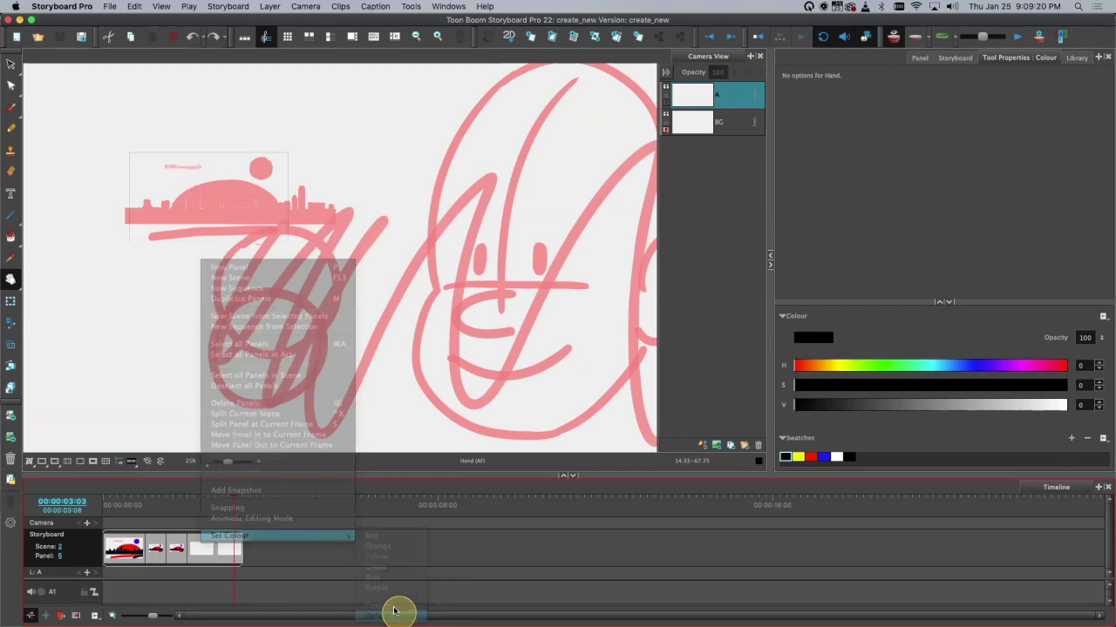
Step: Switch the timeline's Animatic Editing Mode on and off, and enable it again to compare the available panel commands
{"action": "right_click", "coordinate": [227, 561]}
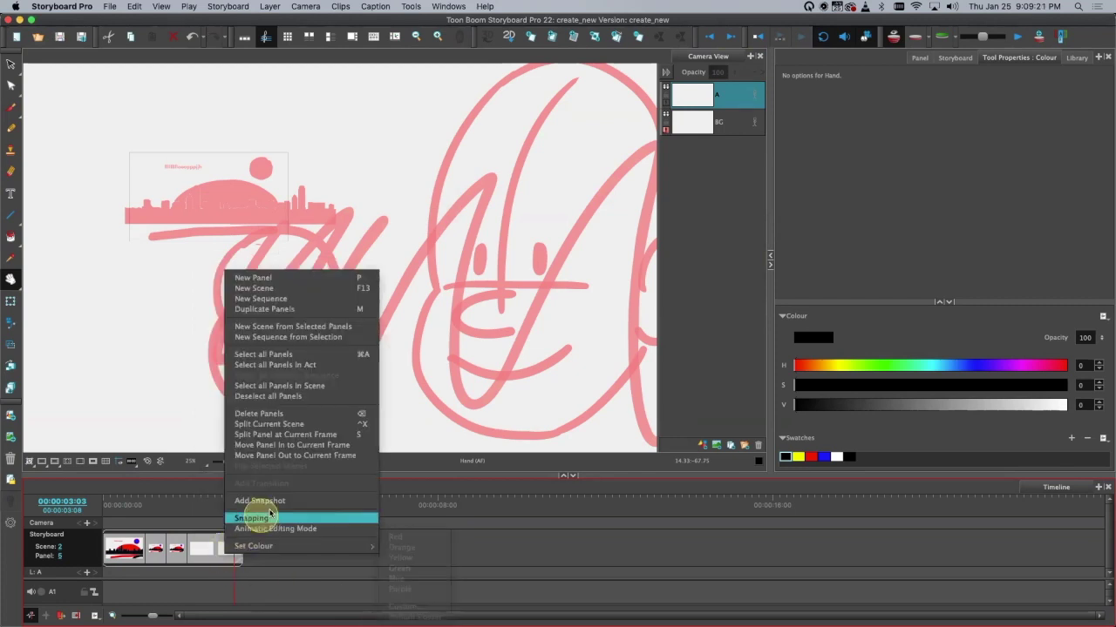
{"action": "left_click", "coordinate": [366, 529]}
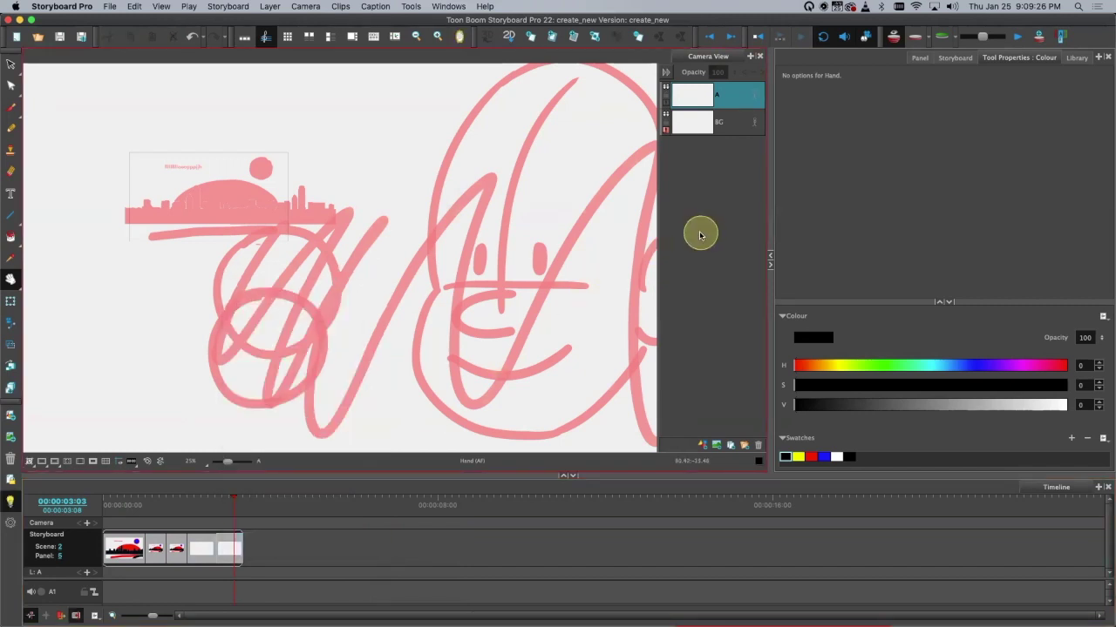
{"action": "right_click", "coordinate": [232, 549]}
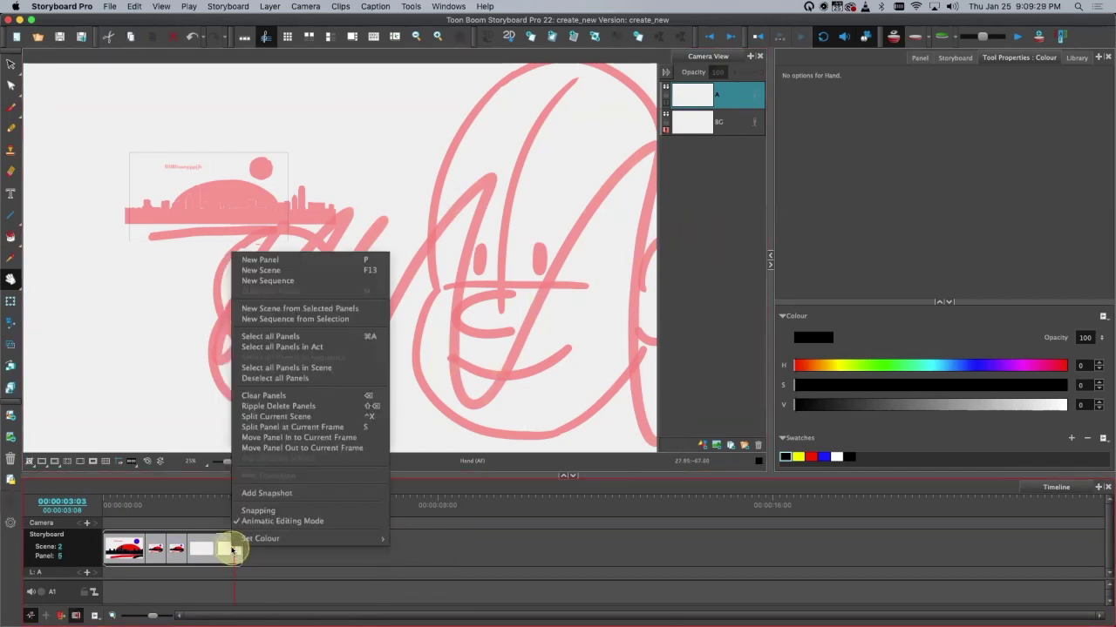
{"action": "left_click", "coordinate": [355, 521]}
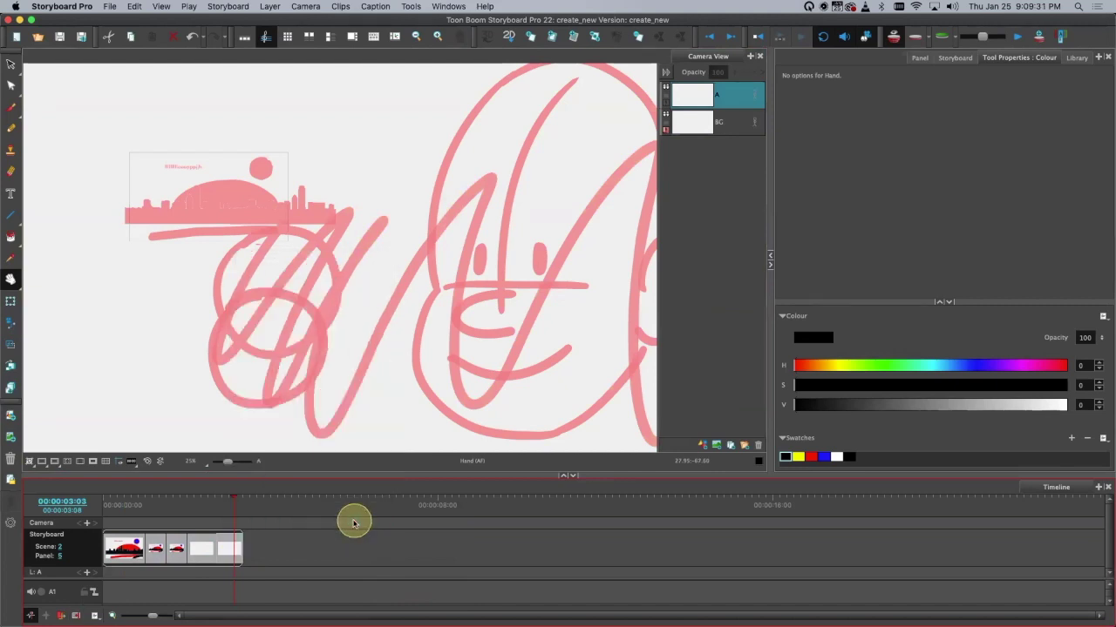
{"action": "right_click", "coordinate": [211, 538]}
{"action": "left_click", "coordinate": [677, 125]}
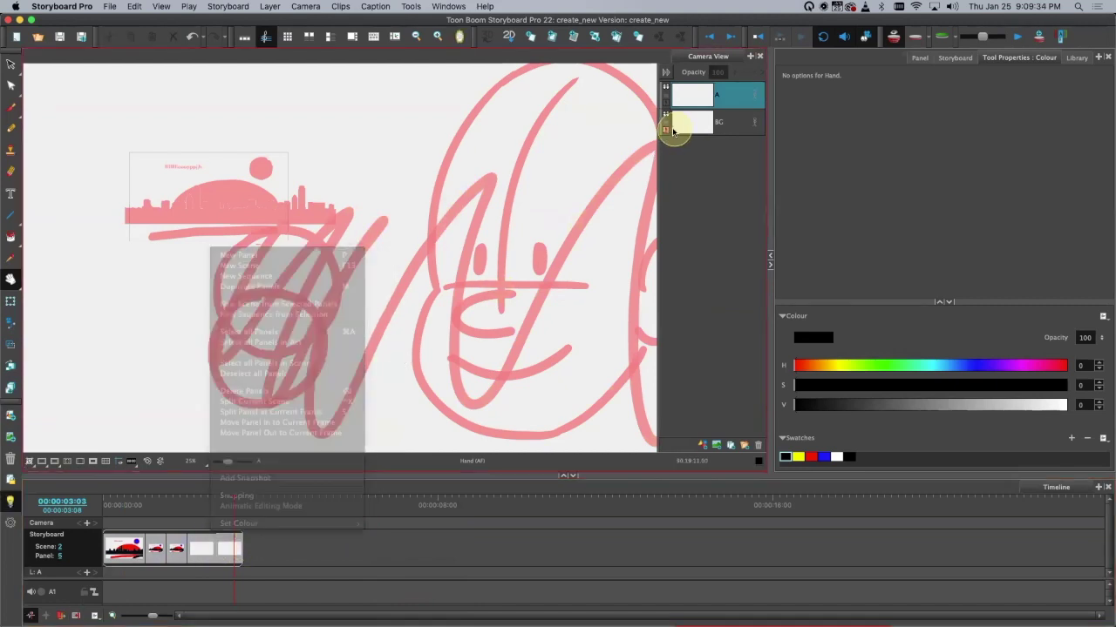
{"action": "right_click", "coordinate": [224, 539]}
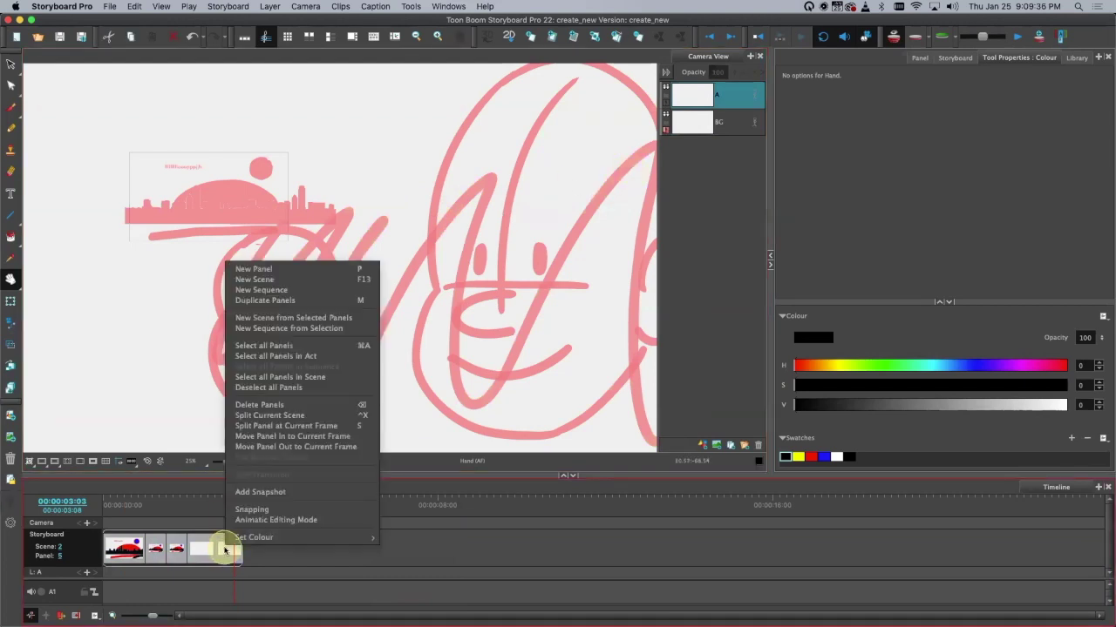
{"action": "left_click", "coordinate": [366, 519]}
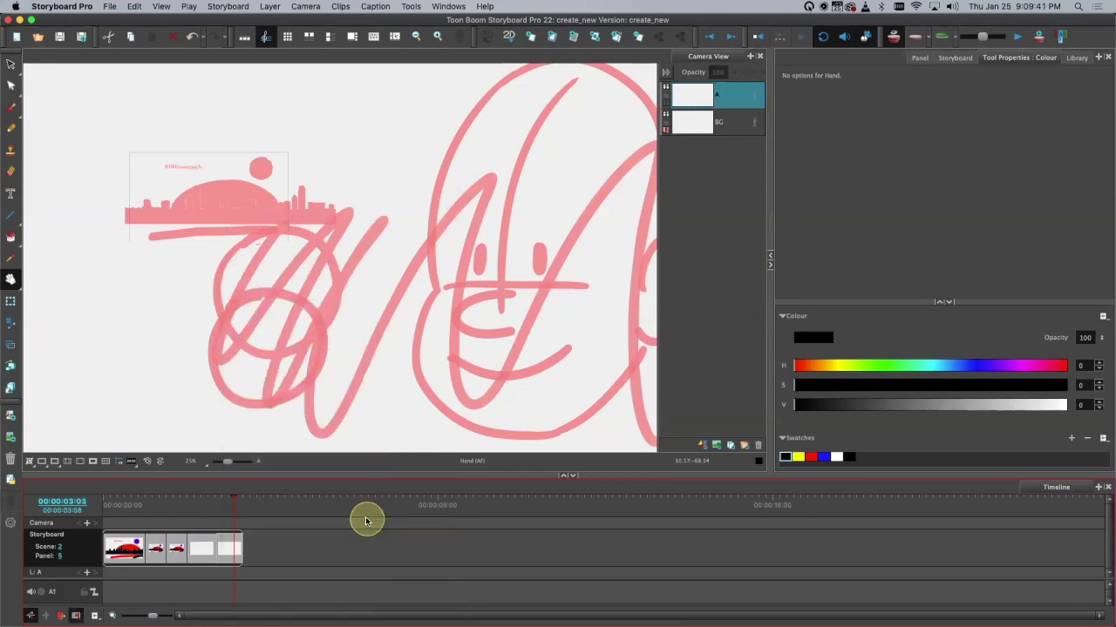
Step: Turn off the onion skin and select panel 3 on the timeline
{"action": "left_click", "coordinate": [663, 131]}
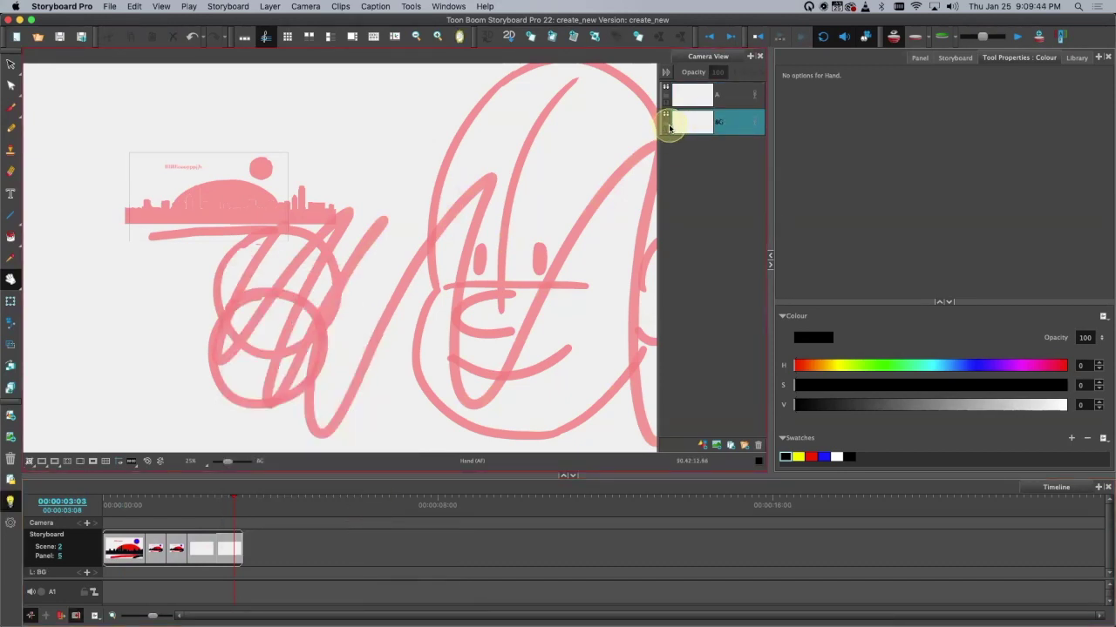
{"action": "left_click", "coordinate": [895, 38]}
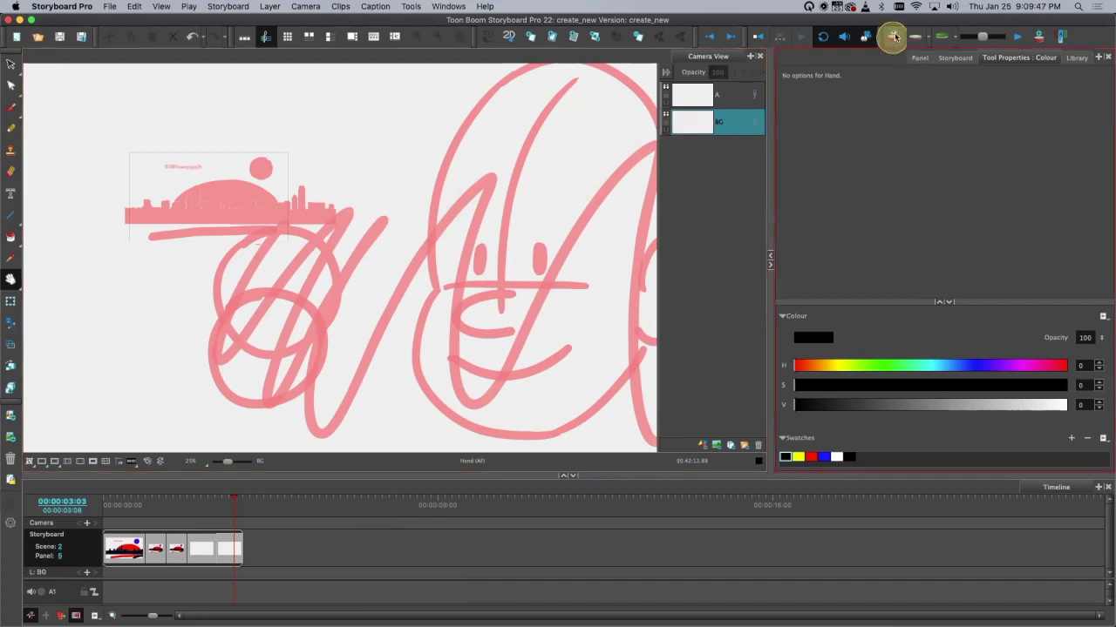
{"action": "left_click", "coordinate": [206, 560]}
{"action": "left_click", "coordinate": [164, 555]}
{"action": "left_click", "coordinate": [179, 554]}
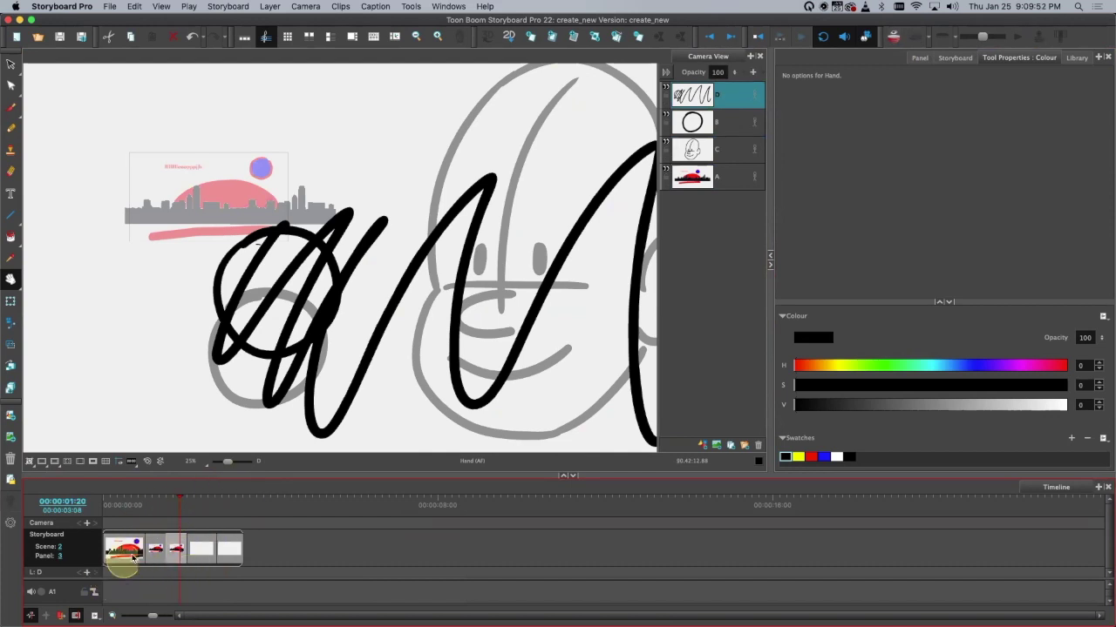
Step: Turn off Animatic Editing Mode for the timeline with panel 3 selected
{"action": "right_click", "coordinate": [178, 551]}
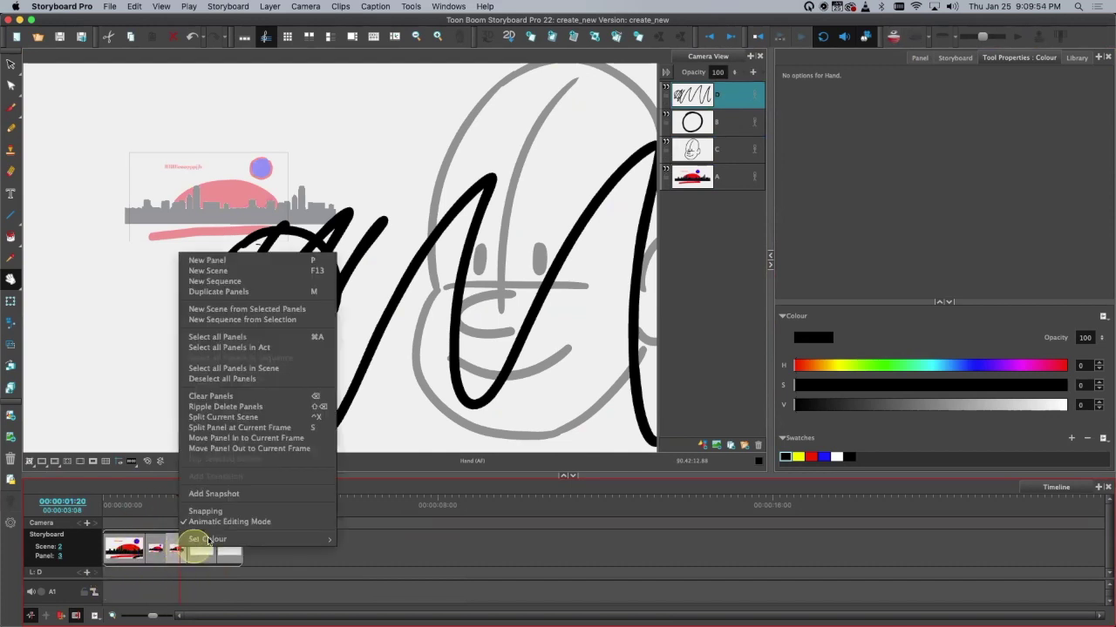
{"action": "left_click", "coordinate": [292, 521]}
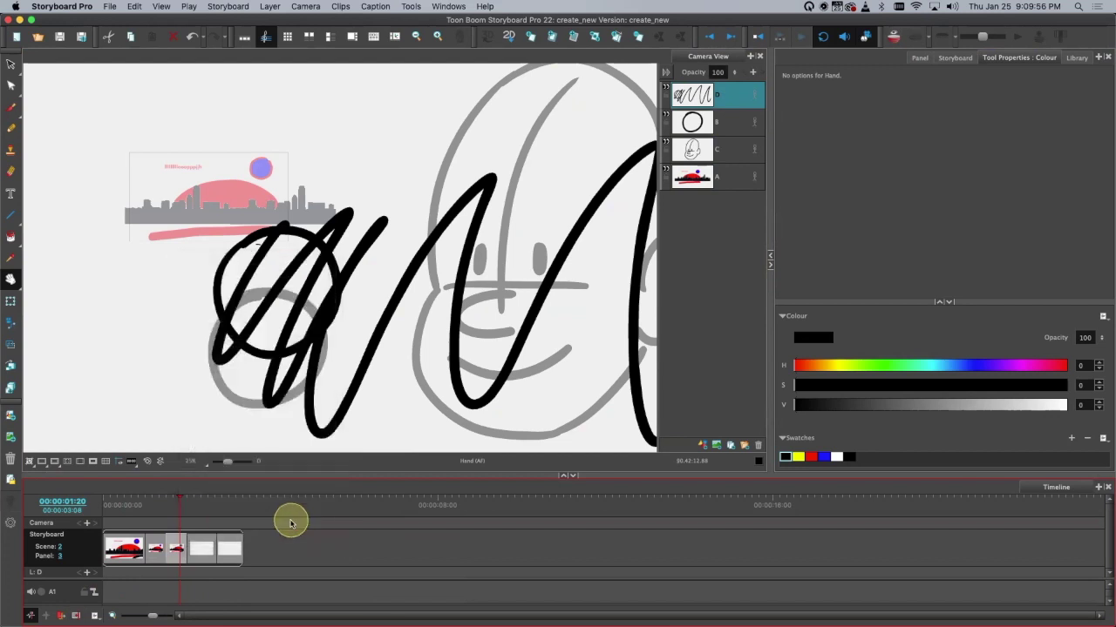
{"action": "right_click", "coordinate": [180, 559]}
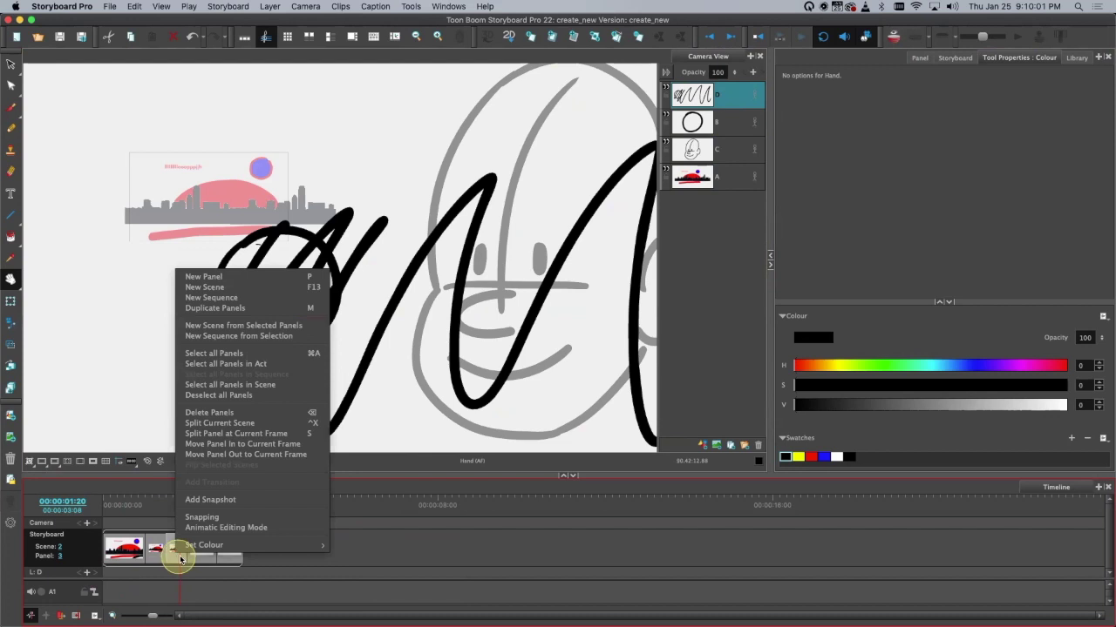
{"action": "left_click", "coordinate": [291, 527]}
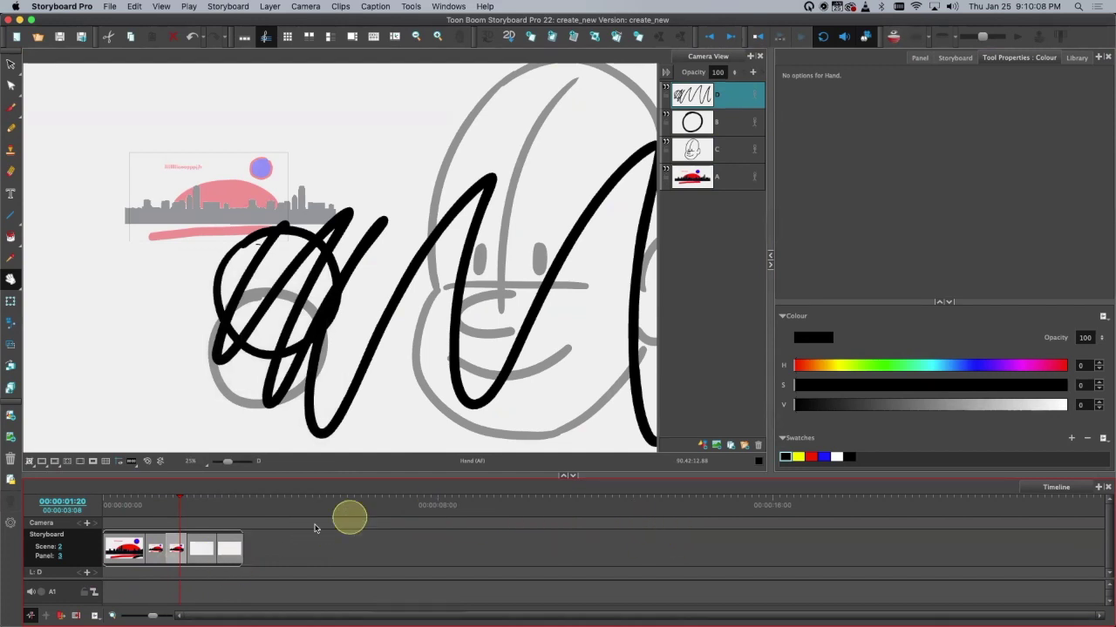
Step: Select the last panel of scene 2 in the timeline and display its panel information
{"action": "right_click", "coordinate": [177, 549]}
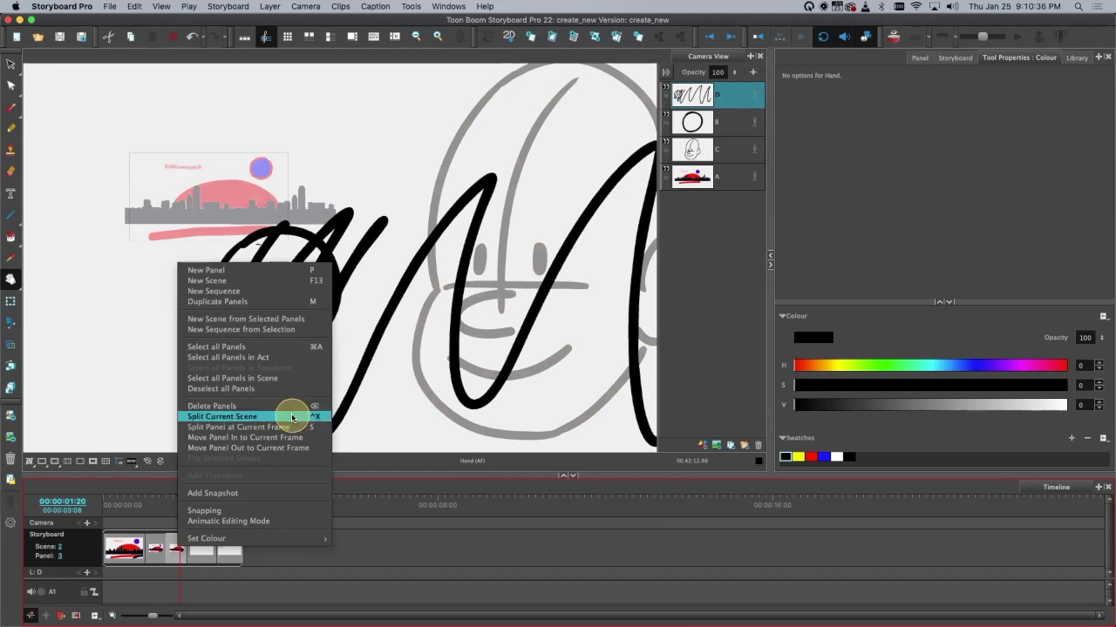
{"action": "left_click", "coordinate": [225, 558]}
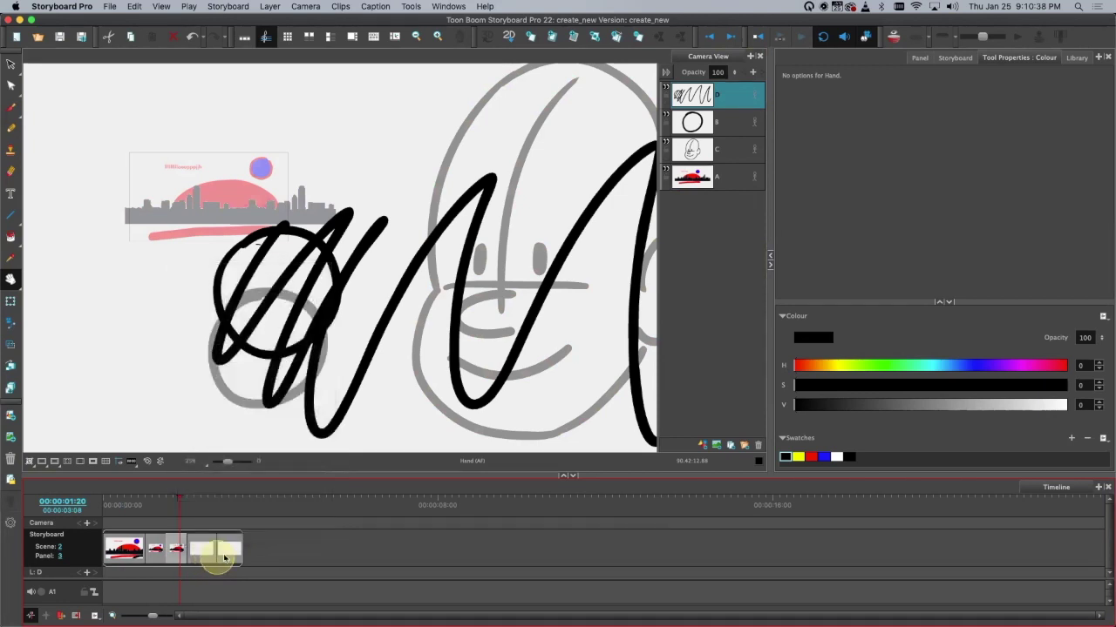
{"action": "left_click", "coordinate": [233, 554]}
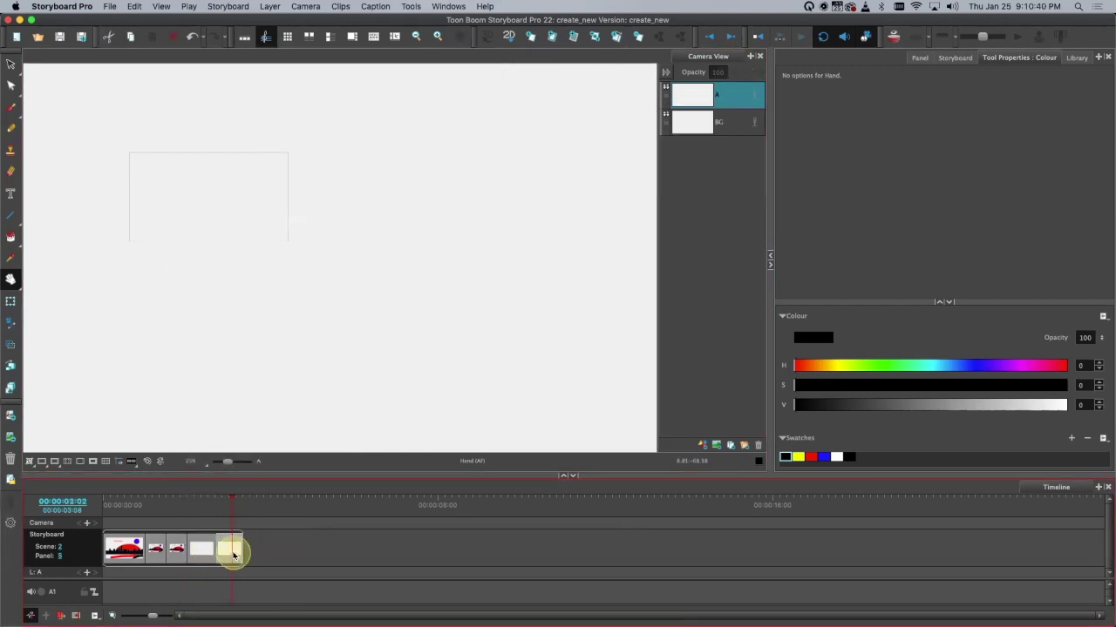
{"action": "mouse_move", "coordinate": [233, 549]}
{"action": "left_mouse_down"}
{"action": "mouse_move", "coordinate": [134, 549]}
{"action": "mouse_move", "coordinate": [224, 549]}
{"action": "left_mouse_up"}
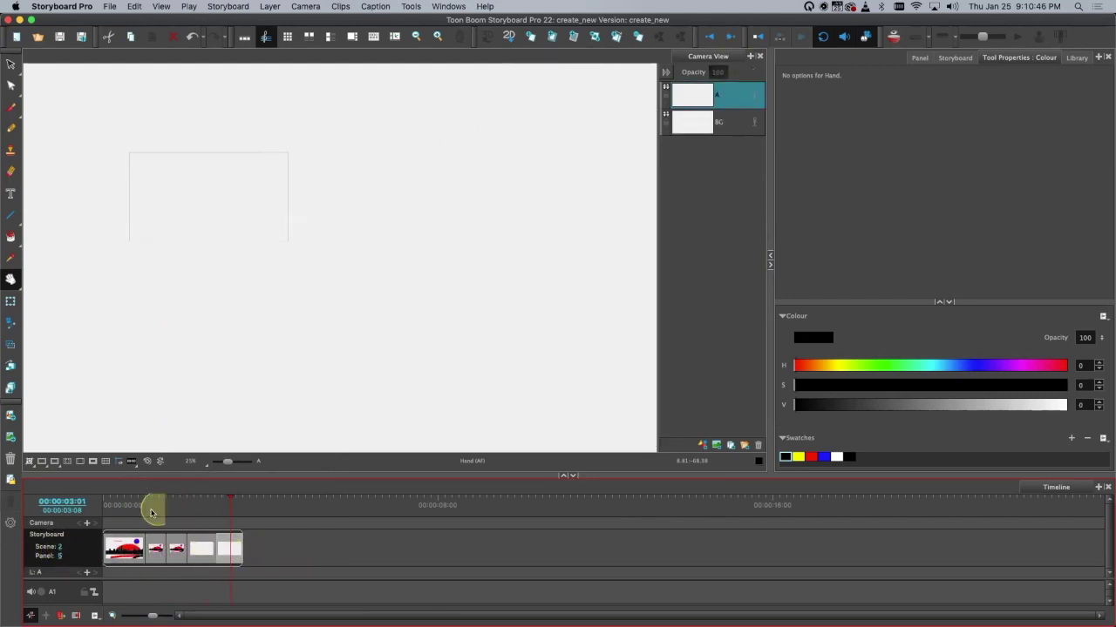
{"action": "left_click", "coordinate": [920, 56]}
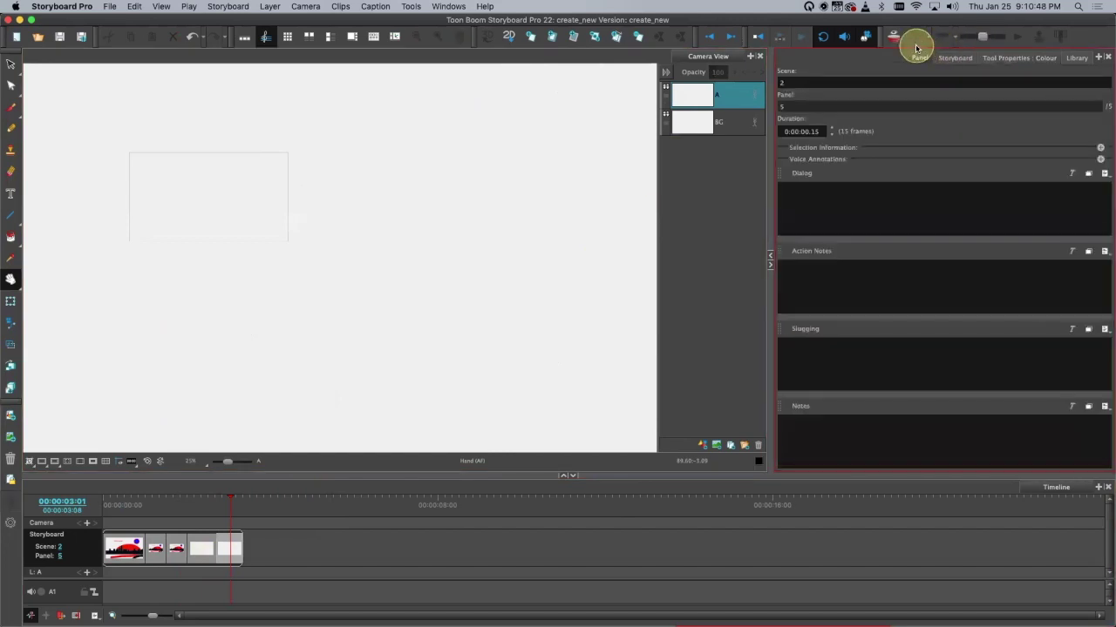
{"action": "left_click_drag", "start_coordinate": [225, 559], "coordinate": [210, 552]}
{"action": "left_click", "coordinate": [232, 556]}
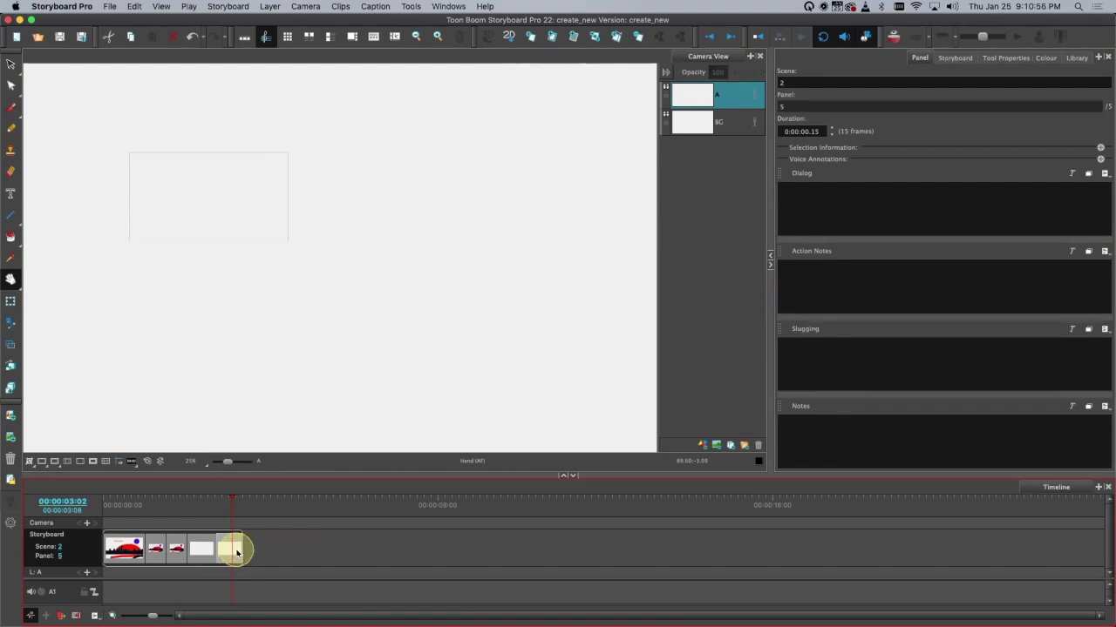
Step: Add a new scene after the last panel of scene 2
{"action": "right_click", "coordinate": [236, 552]}
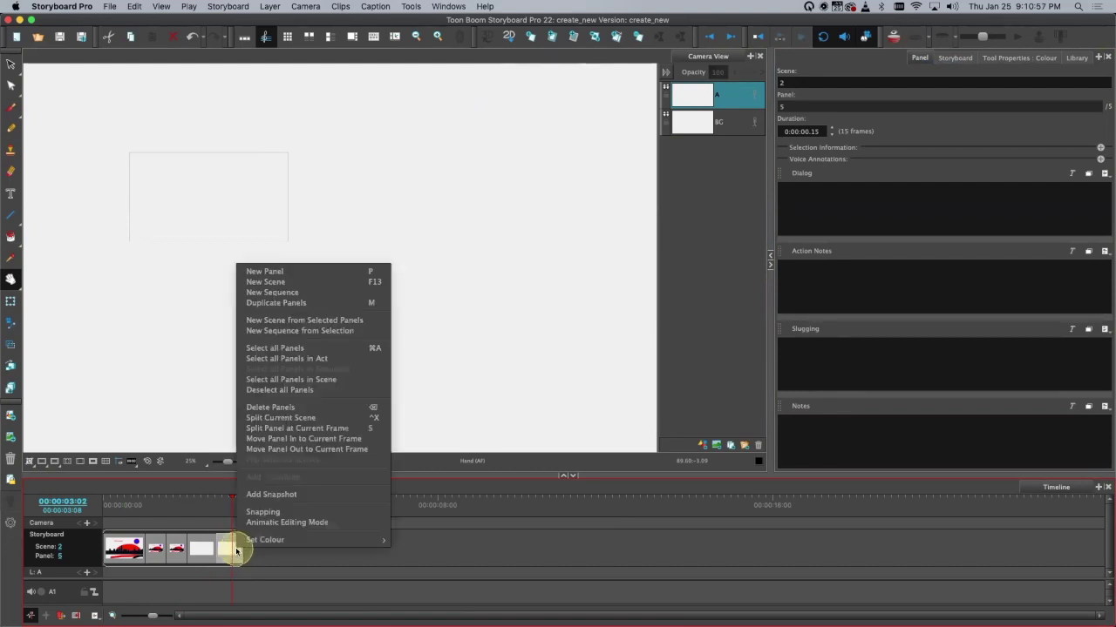
{"action": "left_click", "coordinate": [379, 284]}
{"action": "left_click", "coordinate": [263, 544]}
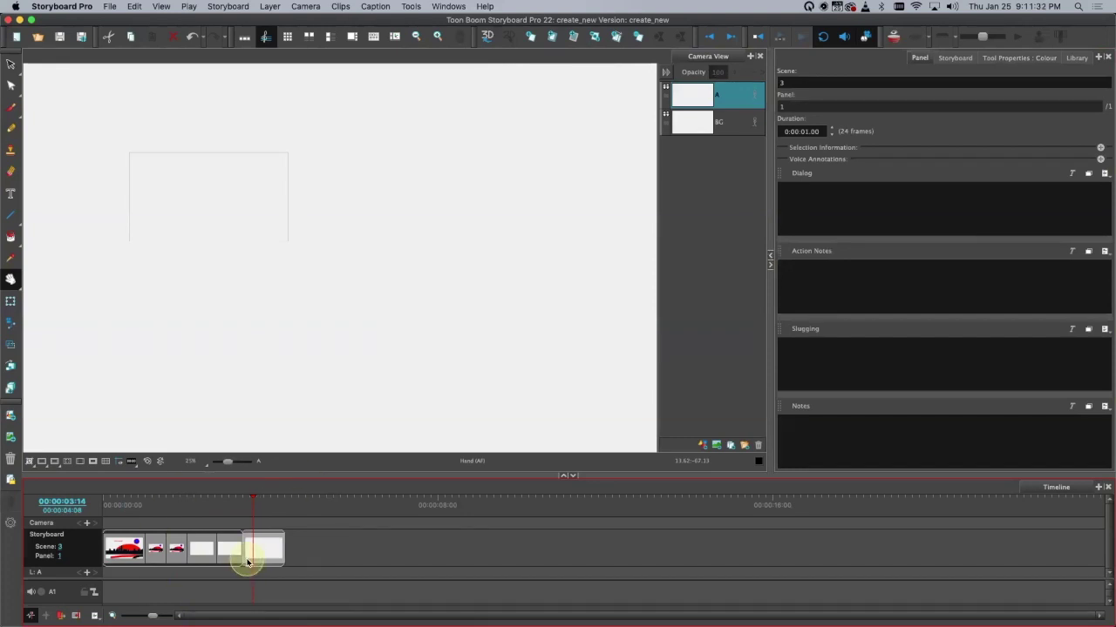
{"action": "left_click", "coordinate": [247, 562]}
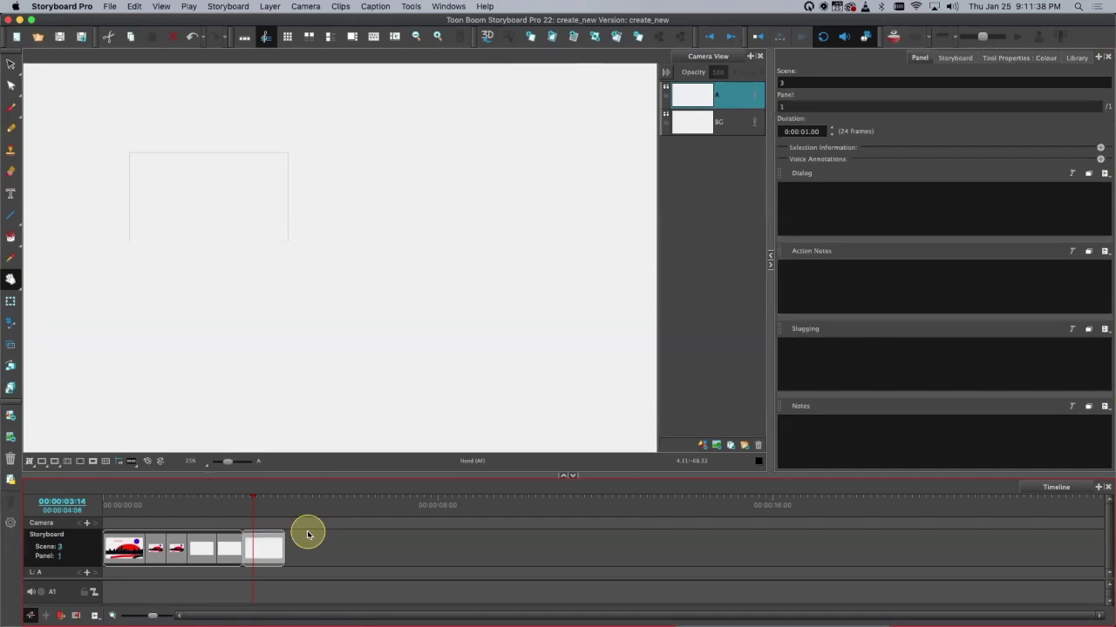
Step: Delete the newly added blank scene 3 from the end of the timeline
{"action": "left_click", "coordinate": [266, 550]}
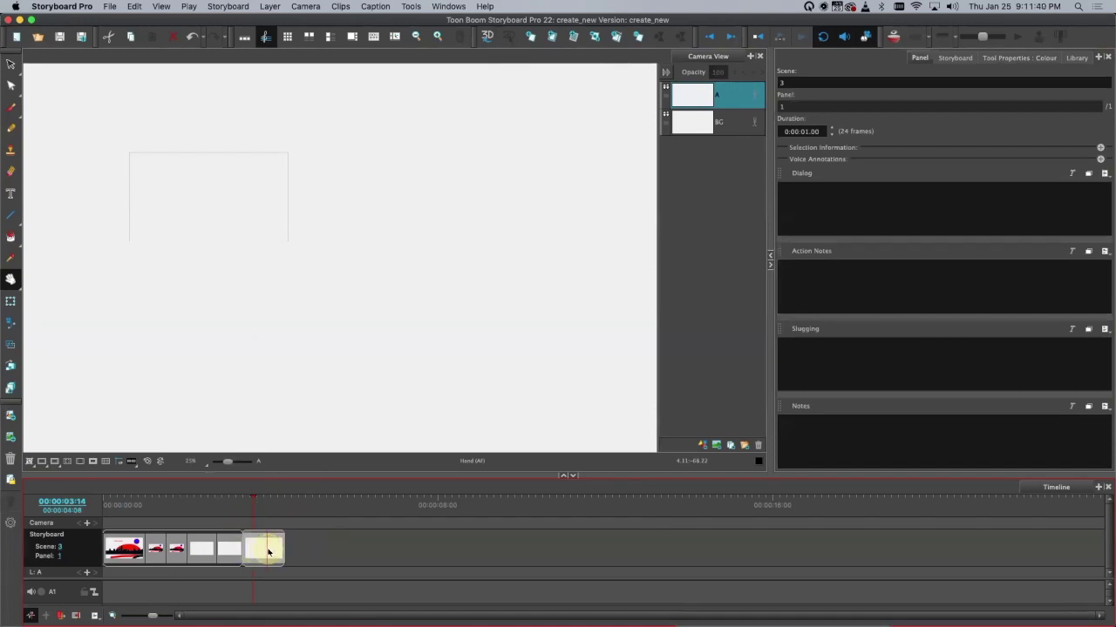
{"action": "left_click", "coordinate": [488, 250]}
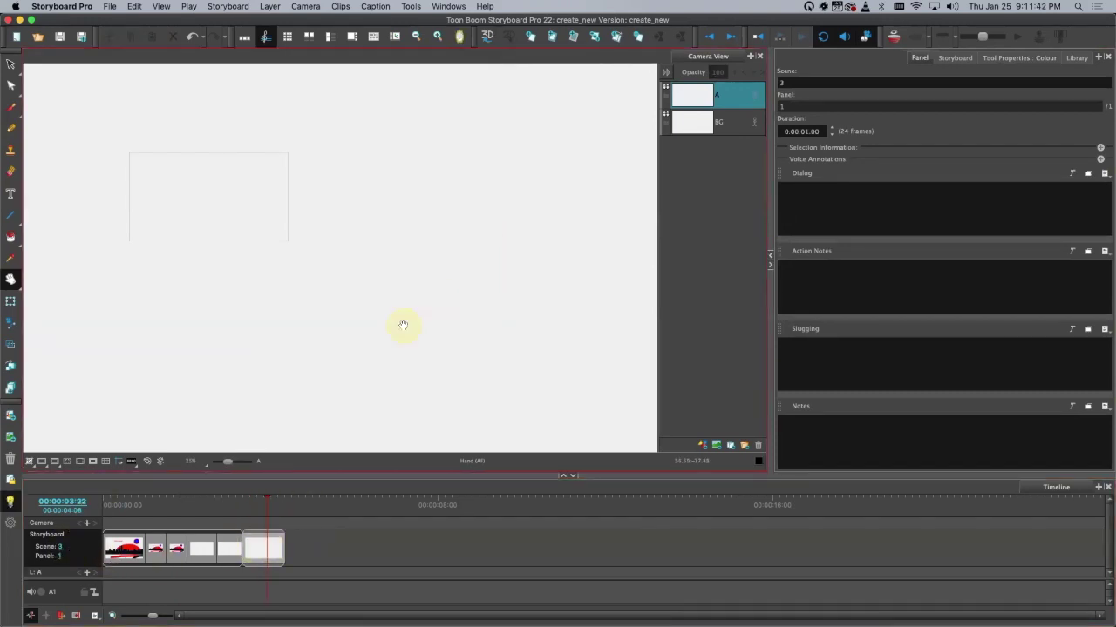
{"action": "left_click", "coordinate": [264, 554]}
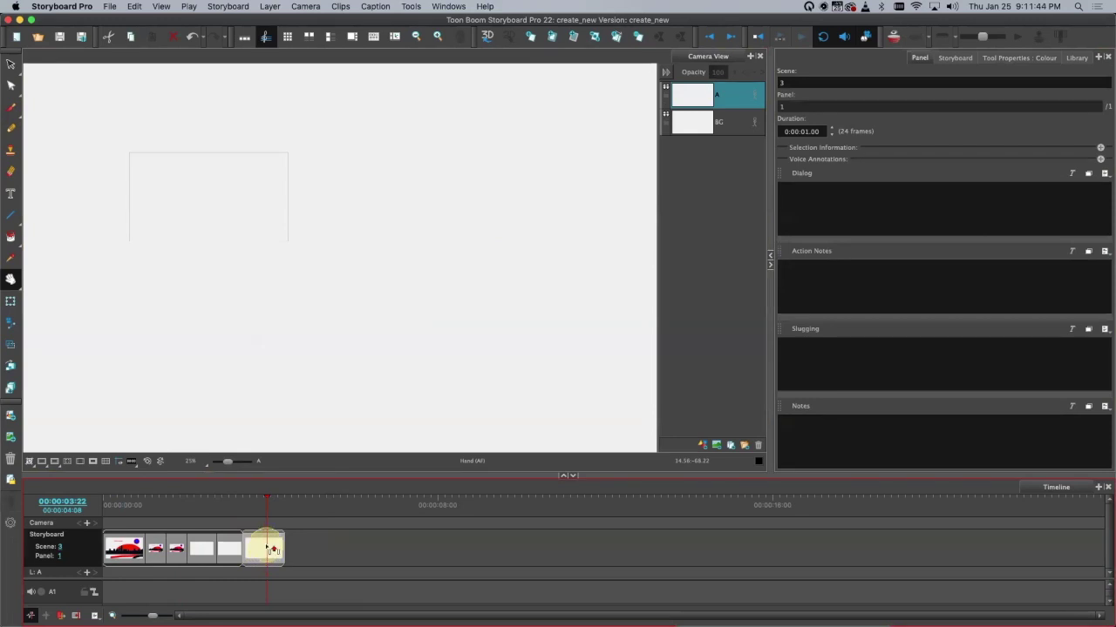
{"action": "key", "text": "Delete"}
Step: Split scene 2 at its last panel and name the resulting scene 3, renaming the current scene only
{"action": "left_click", "coordinate": [228, 552]}
{"action": "left_click", "coordinate": [211, 550]}
{"action": "left_click", "coordinate": [227, 553]}
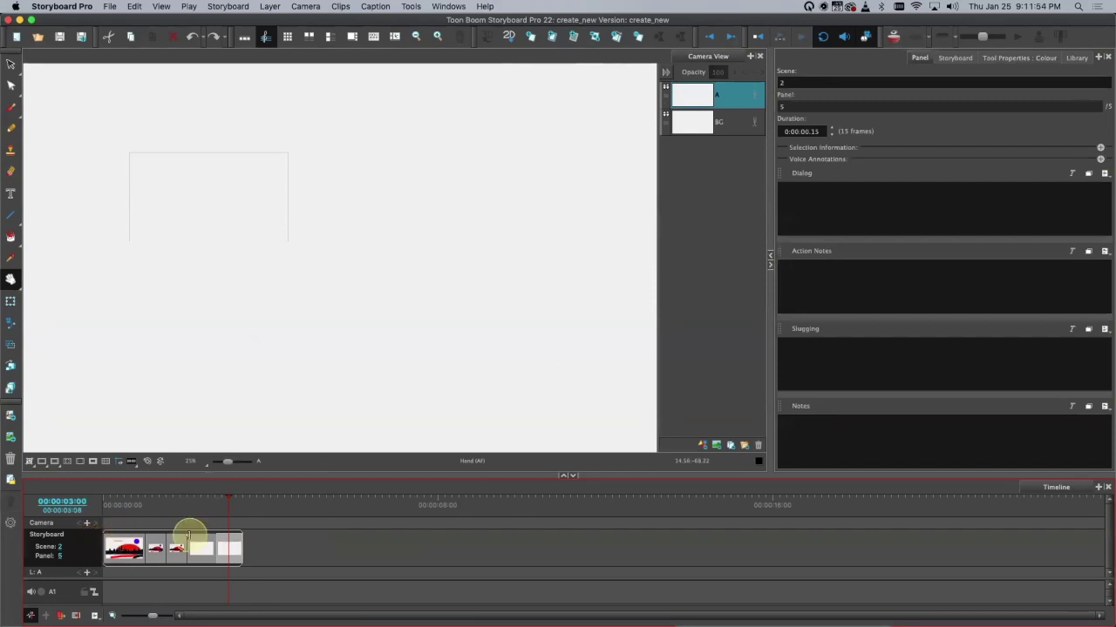
{"action": "right_click", "coordinate": [233, 556]}
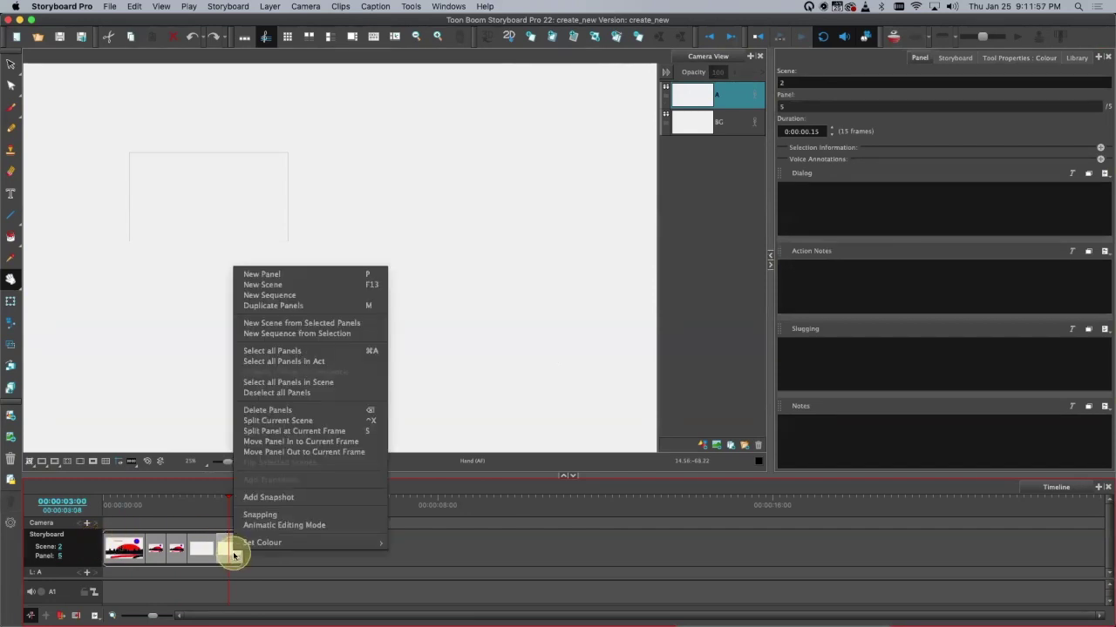
{"action": "left_click", "coordinate": [329, 421]}
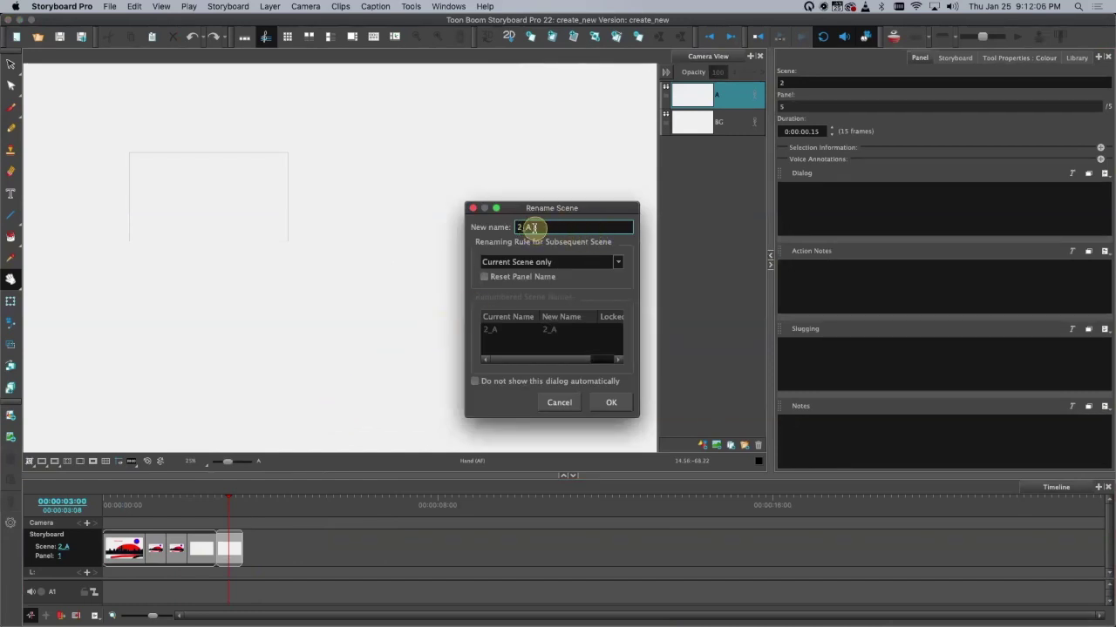
{"action": "left_click_drag", "start_coordinate": [531, 229], "coordinate": [509, 216]}
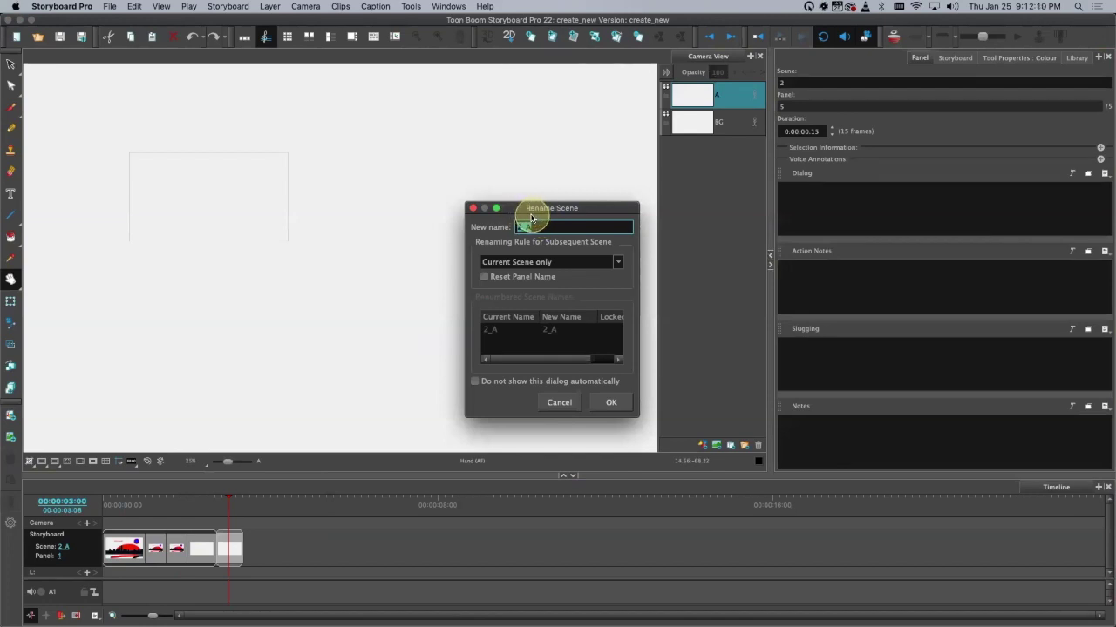
{"action": "type", "text": "3"}
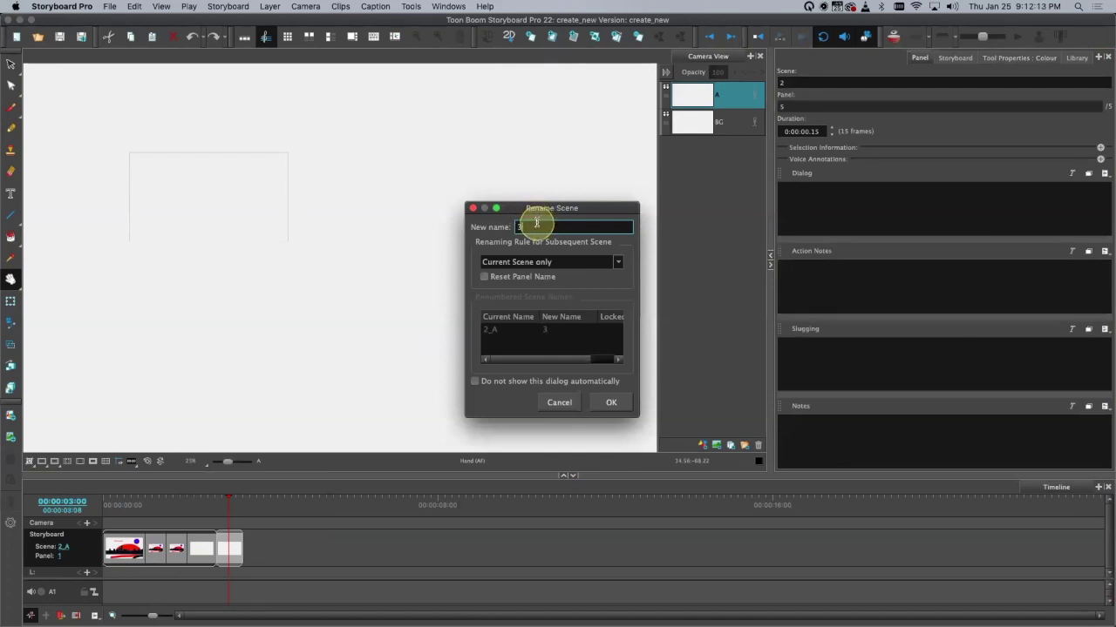
{"action": "left_click", "coordinate": [611, 402]}
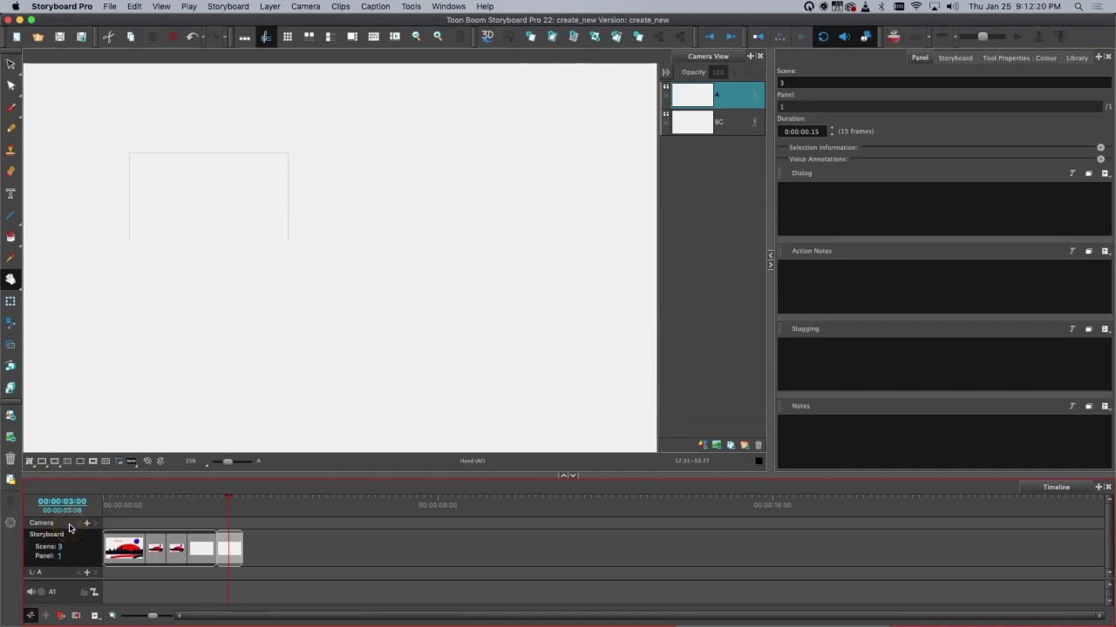
Step: Select all the panels in the project
{"action": "right_click", "coordinate": [229, 549]}
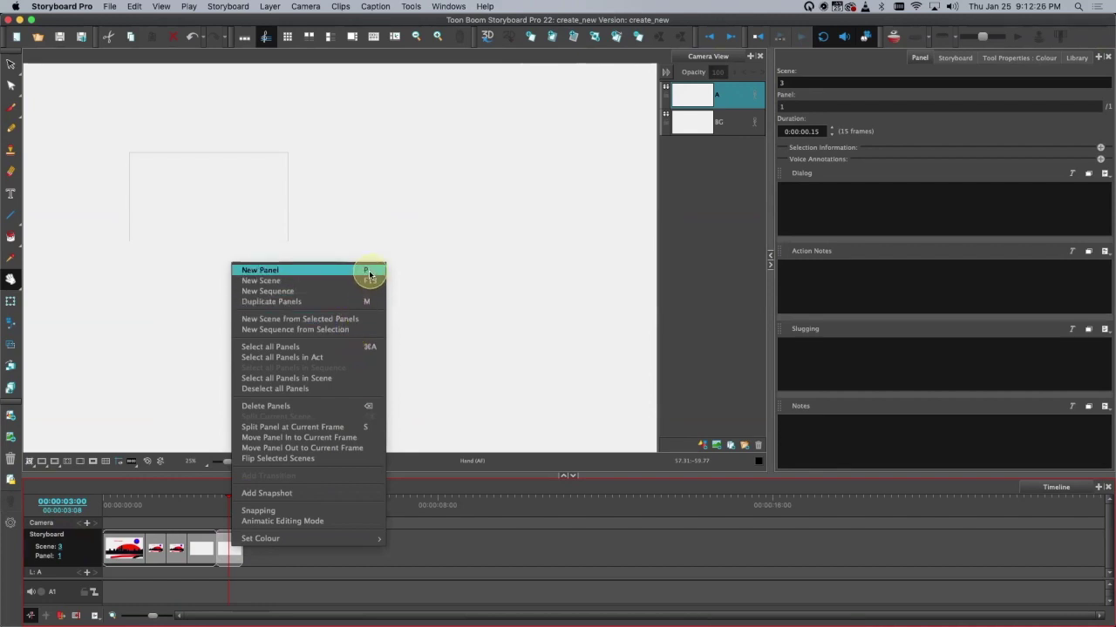
{"action": "left_click", "coordinate": [374, 350]}
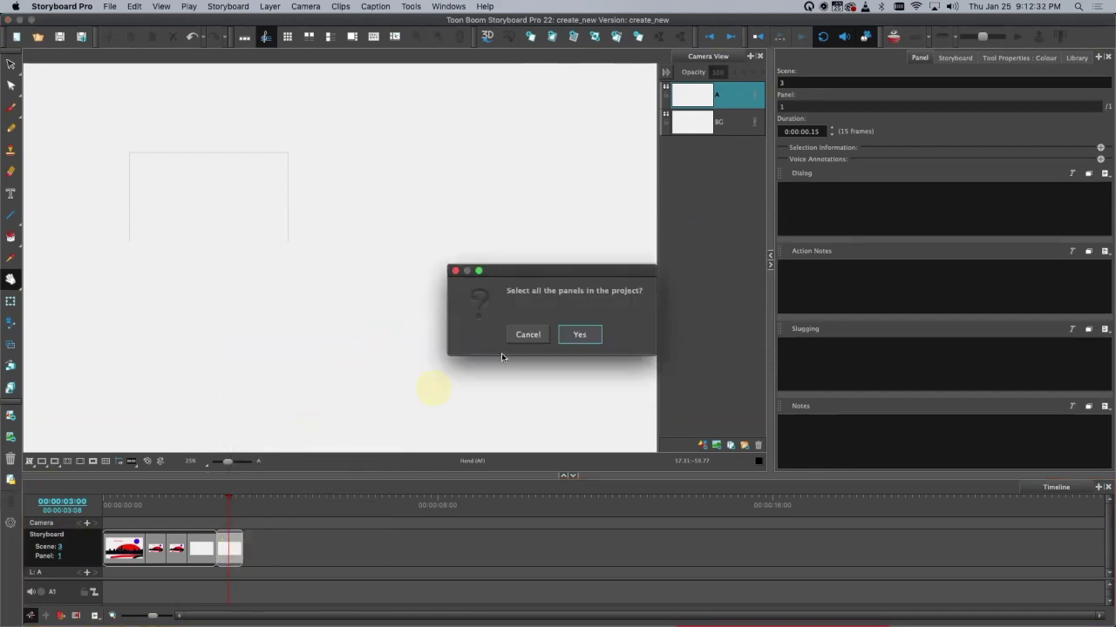
{"action": "left_click", "coordinate": [582, 334]}
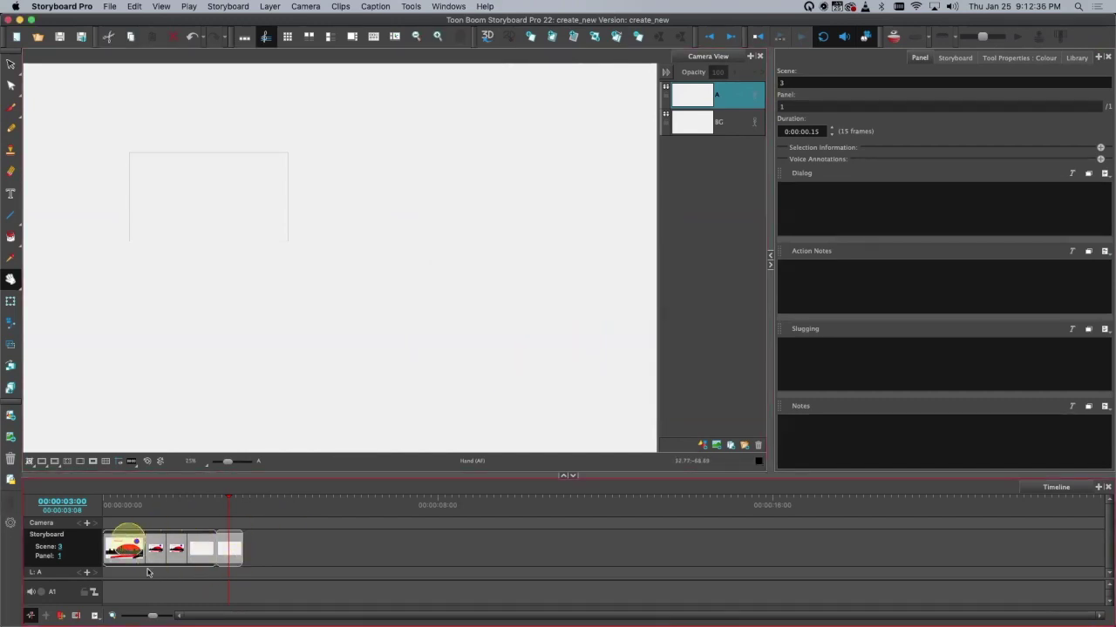
Step: Compare the first panel of scene 2 with the single panel of scene 3 in the timeline
{"action": "left_click", "coordinate": [119, 563]}
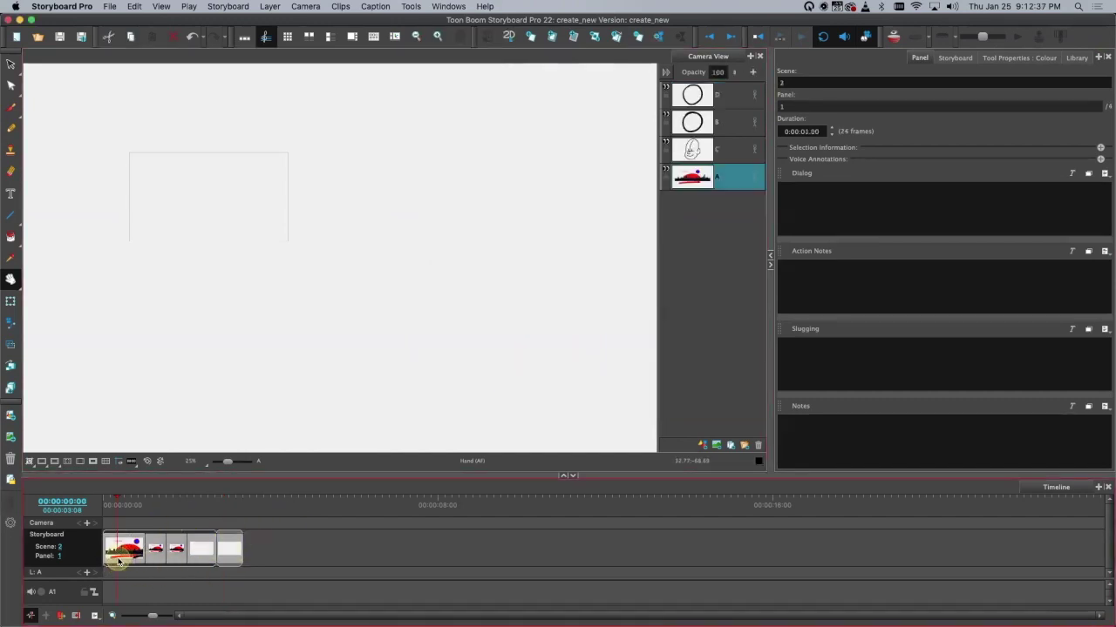
{"action": "left_click", "coordinate": [231, 546]}
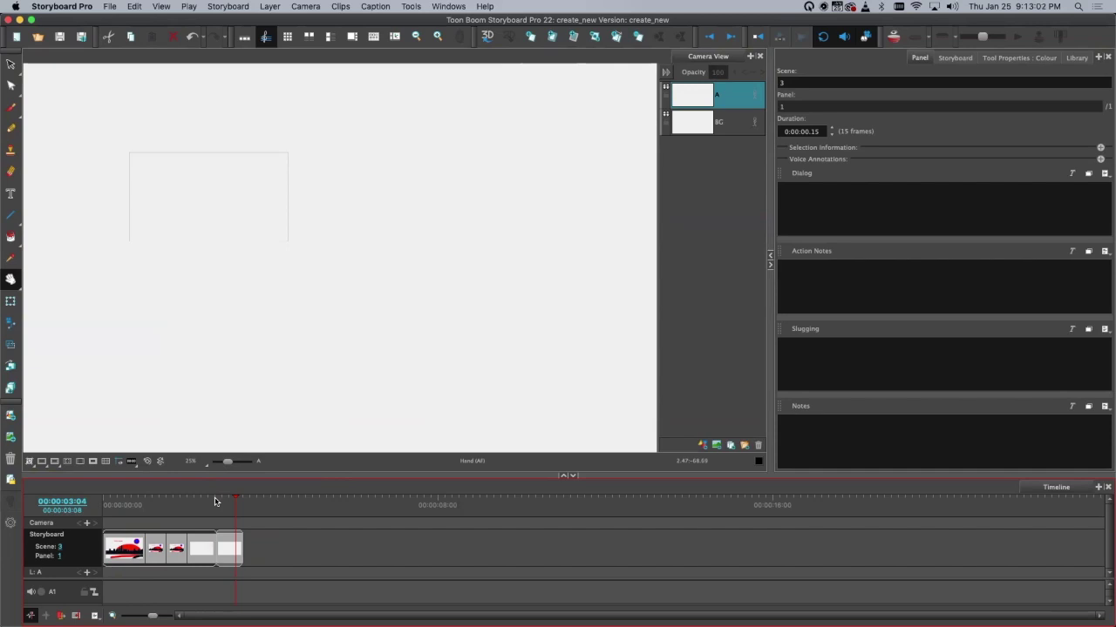
{"action": "left_click", "coordinate": [237, 559]}
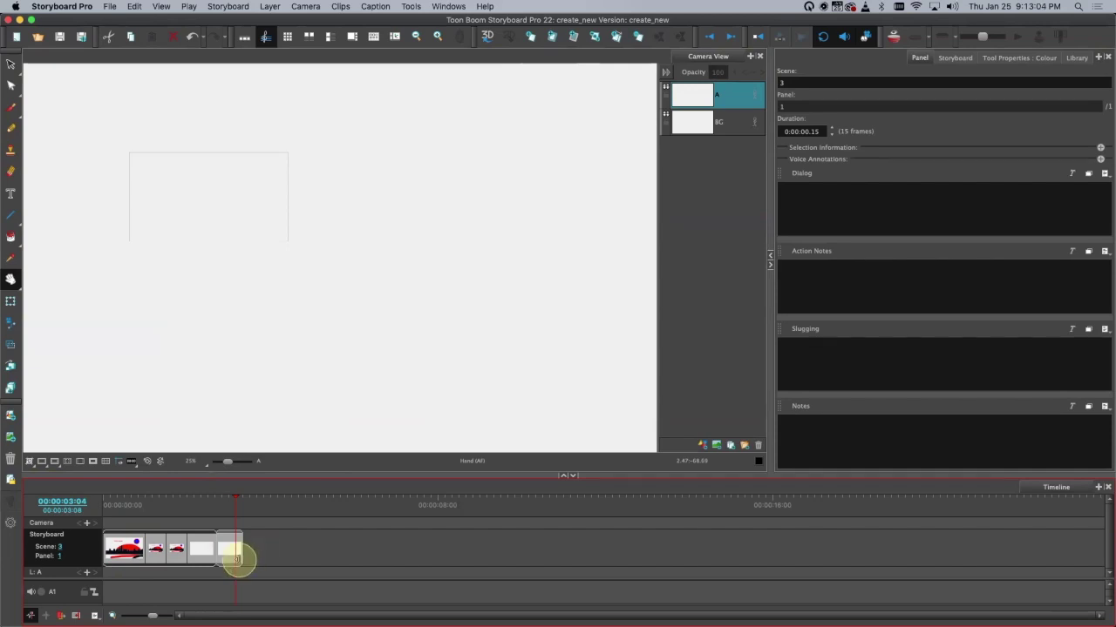
{"action": "left_click", "coordinate": [544, 350]}
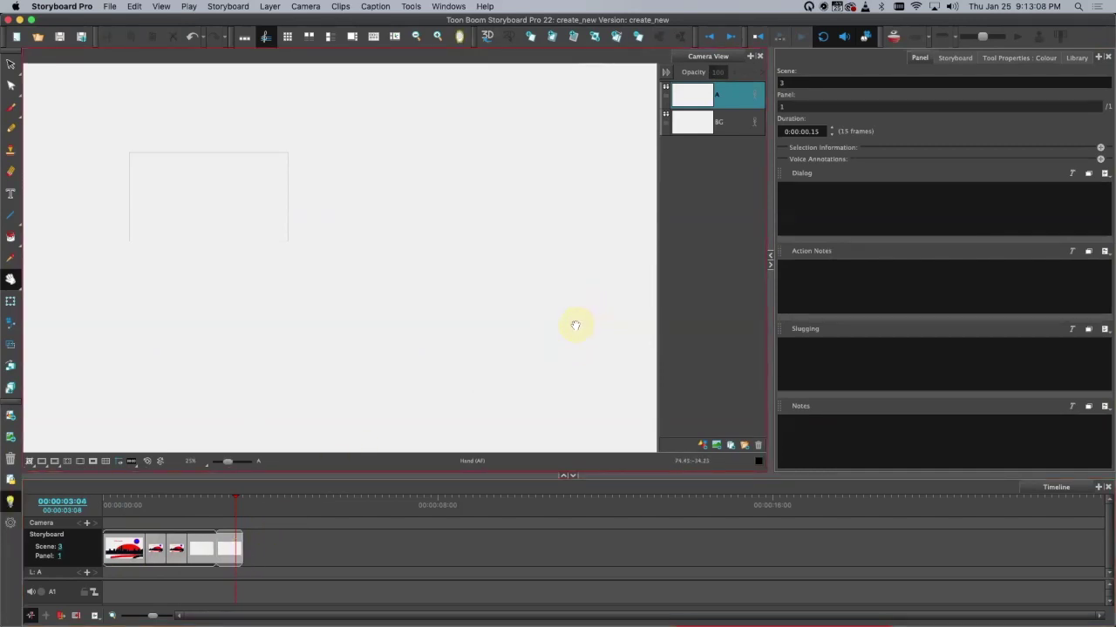
{"action": "left_click", "coordinate": [809, 279]}
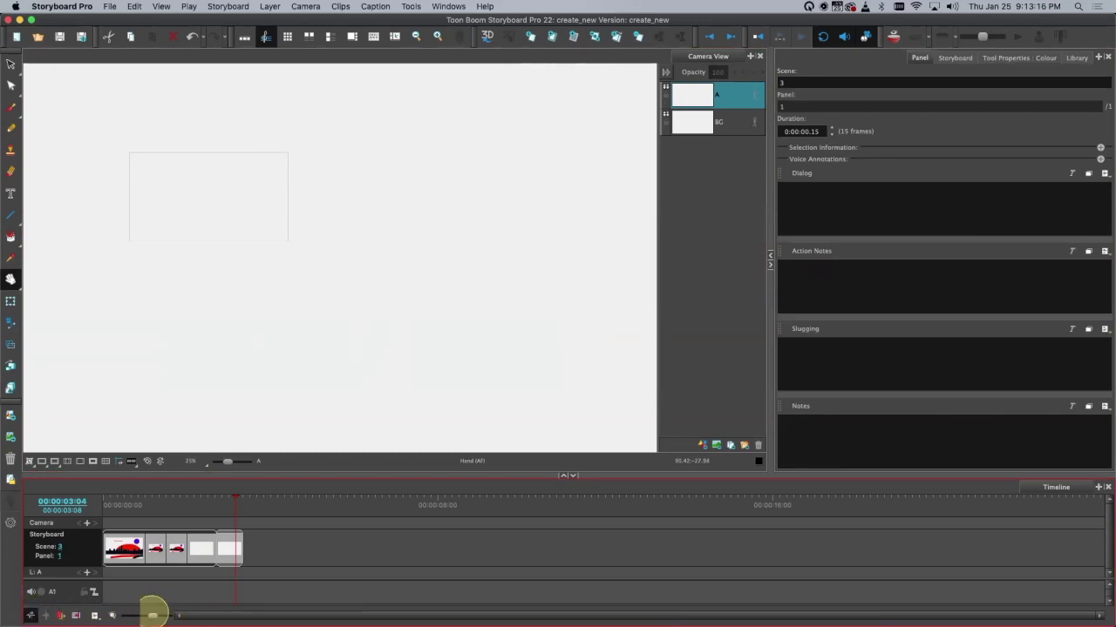
Step: Hide the camera track in the timeline
{"action": "mouse_move", "coordinate": [152, 616]}
{"action": "left_mouse_down"}
{"action": "mouse_move", "coordinate": [162, 614]}
{"action": "mouse_move", "coordinate": [141, 616]}
{"action": "left_mouse_up"}
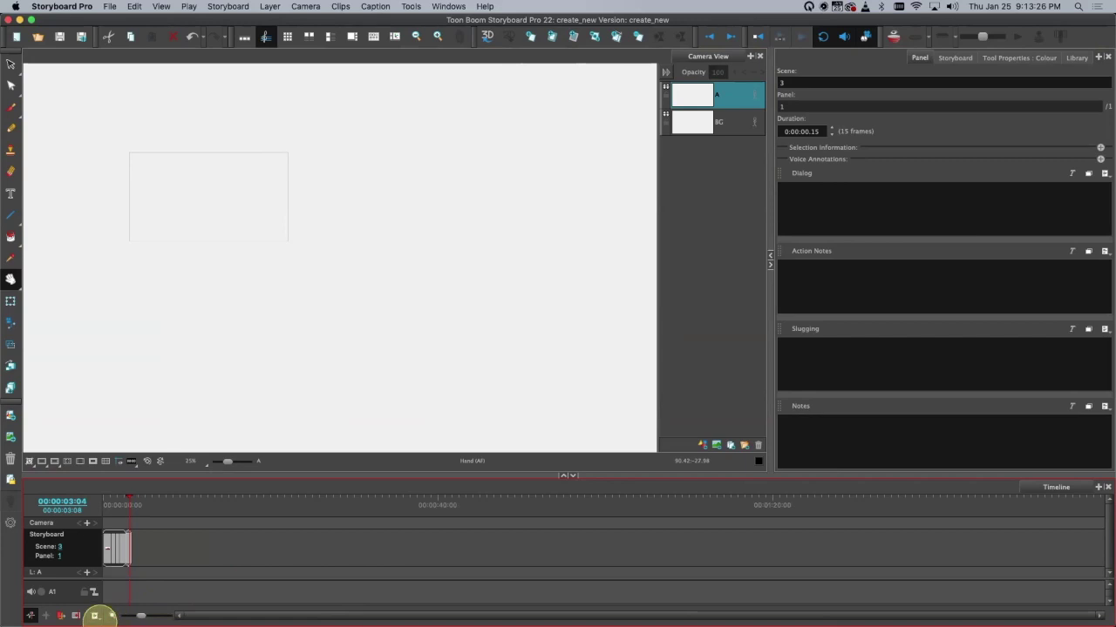
{"action": "left_click", "coordinate": [96, 617]}
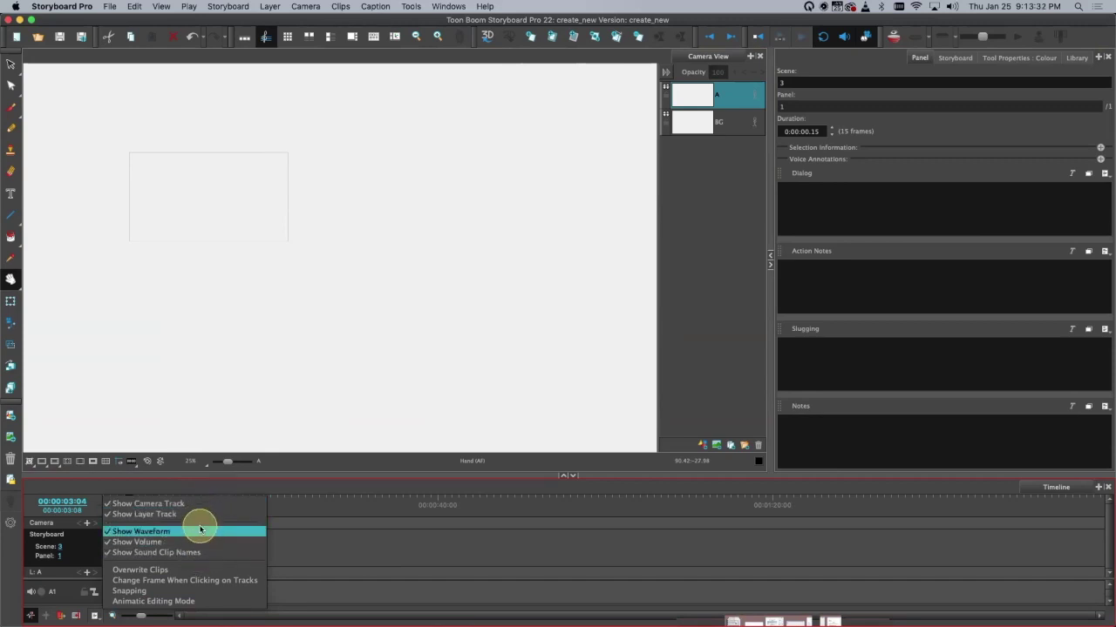
{"action": "left_click", "coordinate": [203, 507]}
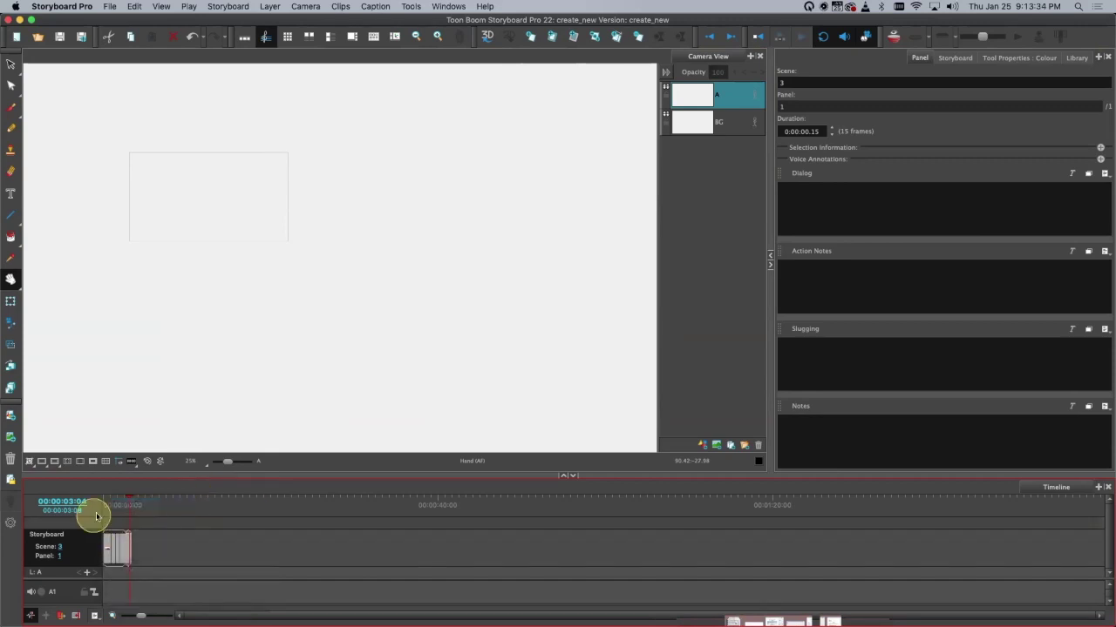
{"action": "left_click", "coordinate": [95, 616]}
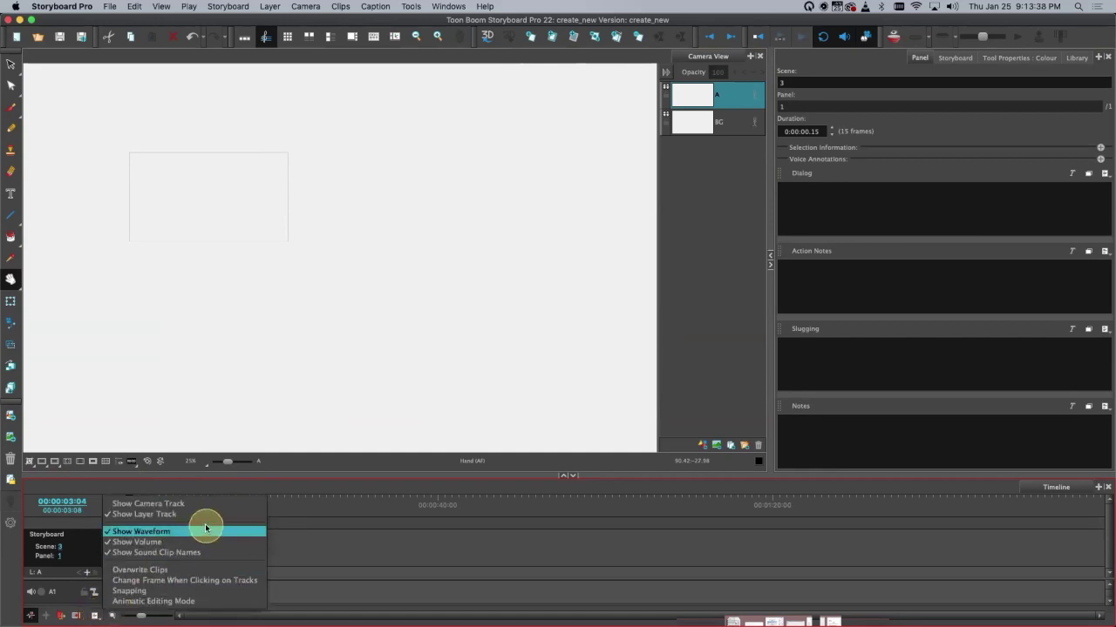
{"action": "left_click", "coordinate": [274, 534]}
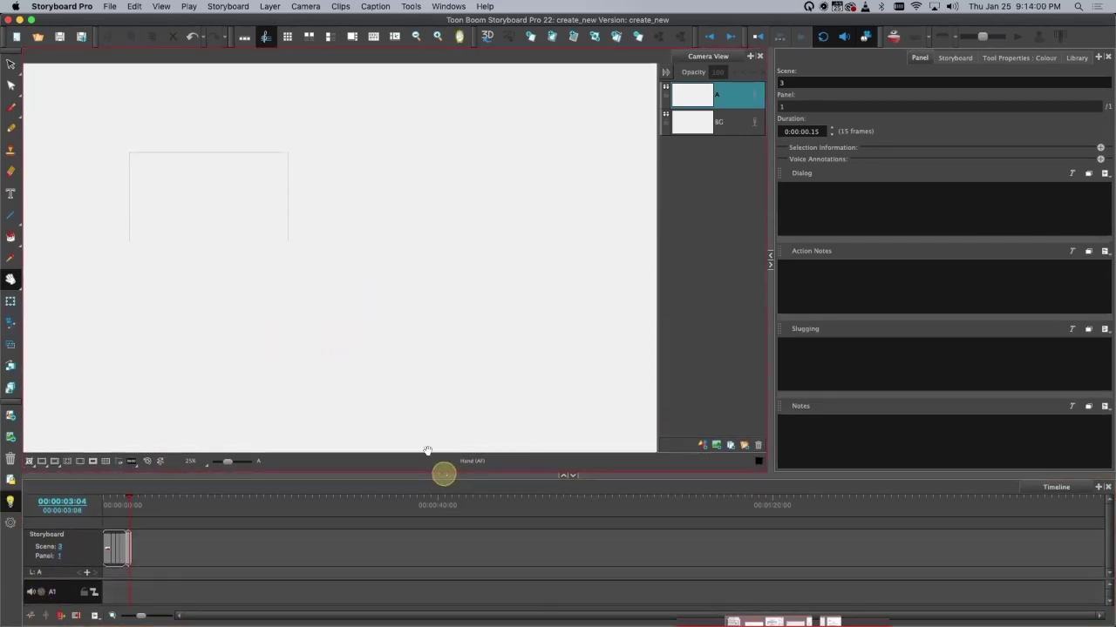
Step: Switch to the SketchBook checklist and draw red check marks beside "The Timeline" and "Scene Panels (Numbering)"
{"action": "double_click", "coordinate": [515, 19]}
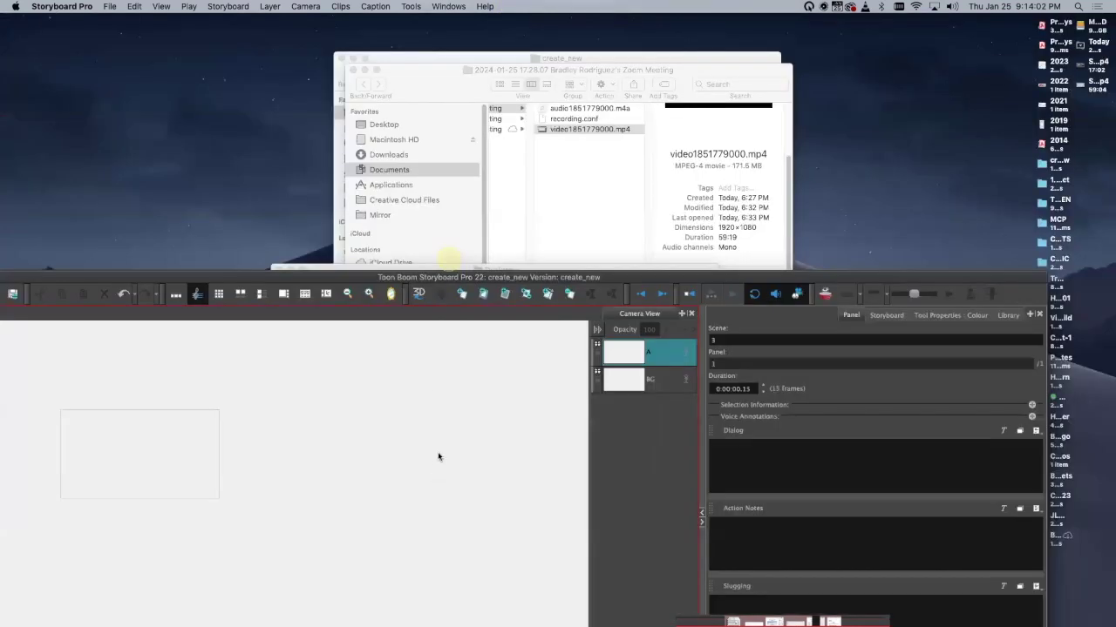
{"action": "left_click_drag", "start_coordinate": [555, 324], "coordinate": [695, 61]}
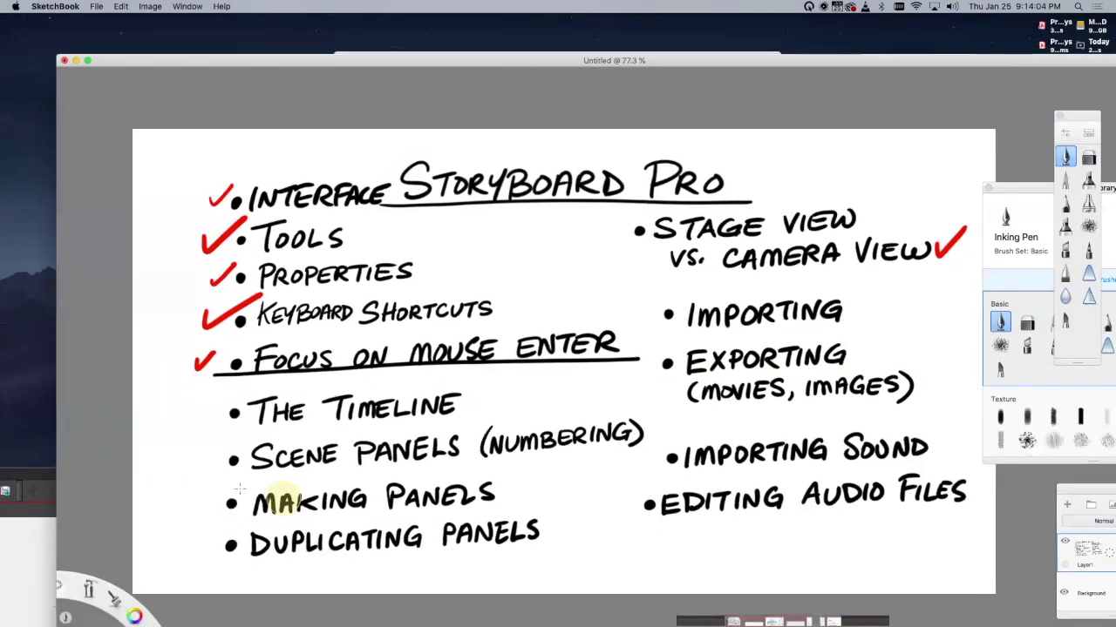
{"action": "left_click_drag", "start_coordinate": [198, 408], "coordinate": [219, 397]}
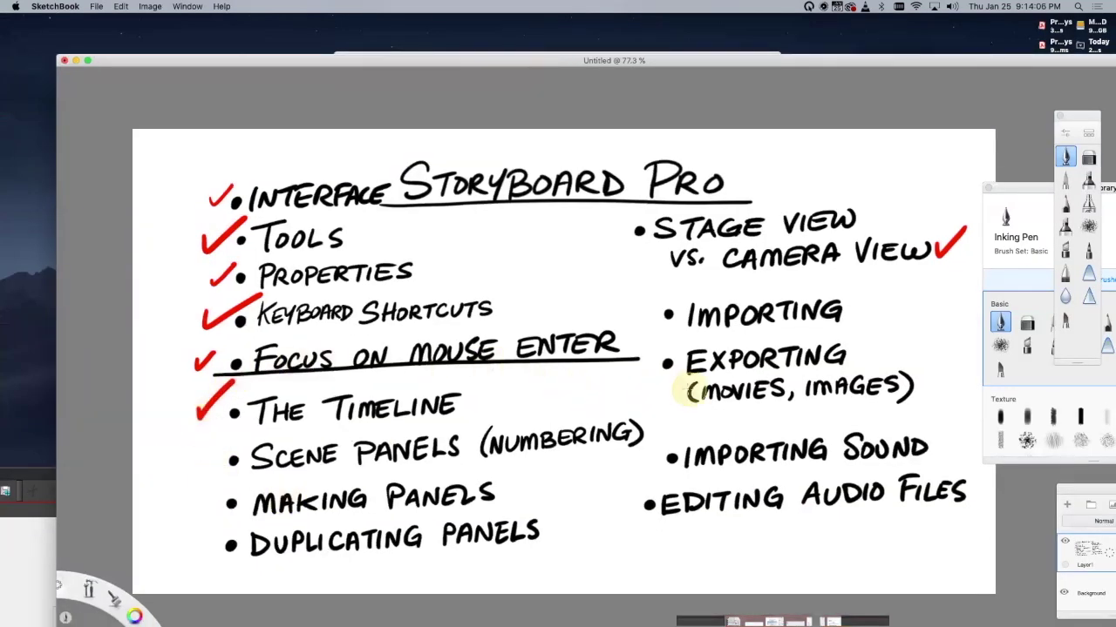
{"action": "mouse_move", "coordinate": [197, 453]}
{"action": "left_mouse_down"}
{"action": "mouse_move", "coordinate": [208, 460]}
{"action": "mouse_move", "coordinate": [243, 422]}
{"action": "left_mouse_up"}
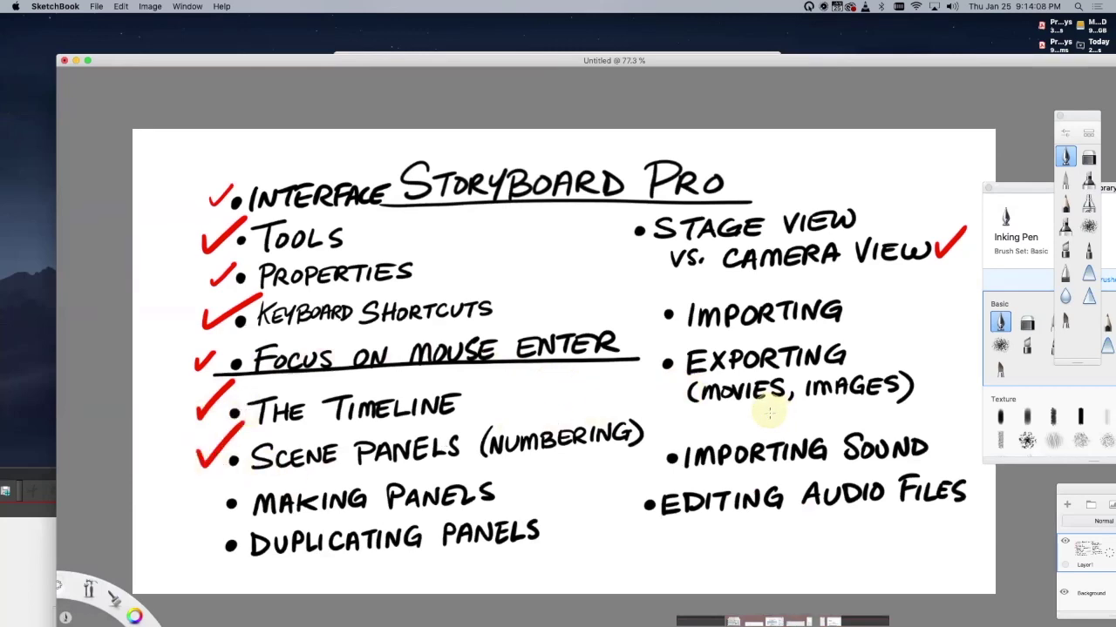
Step: Draw red check marks beside "Making Panels" and "Duplicating Panels" on the checklist
{"action": "left_click_drag", "start_coordinate": [198, 496], "coordinate": [243, 466]}
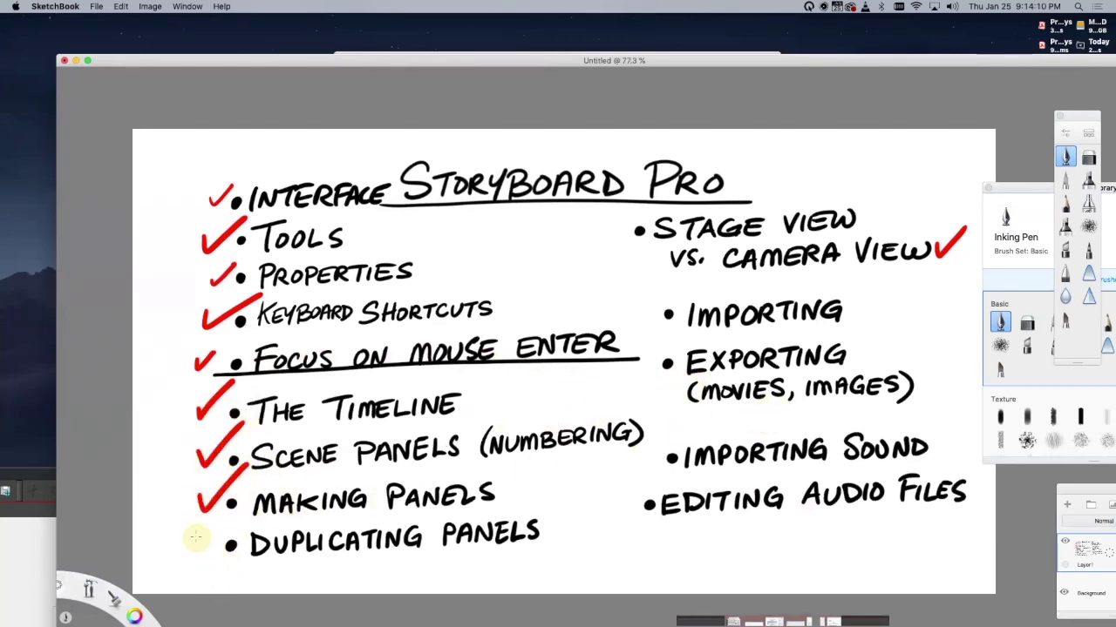
{"action": "left_click_drag", "start_coordinate": [195, 535], "coordinate": [242, 510]}
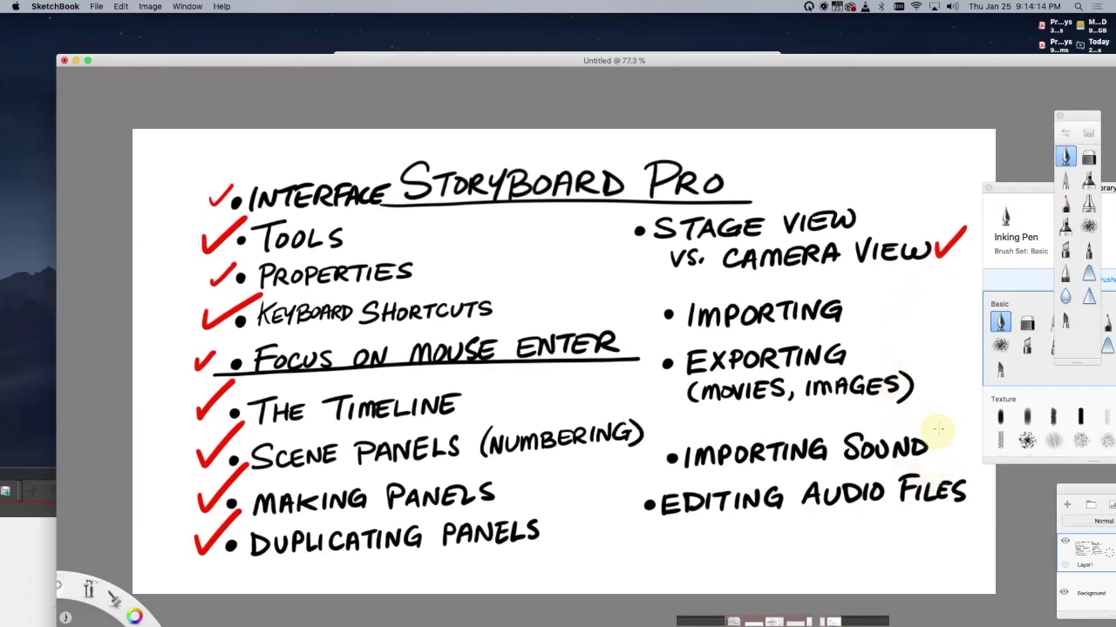
Step: Switch to Storyboard Pro and step back through the timeline panels to panel 2 of scene 2
{"action": "mouse_move", "coordinate": [790, 60]}
{"action": "left_mouse_down"}
{"action": "mouse_move", "coordinate": [769, 78]}
{"action": "mouse_move", "coordinate": [945, 101]}
{"action": "left_mouse_up"}
{"action": "mouse_move", "coordinate": [136, 471]}
{"action": "left_mouse_down"}
{"action": "mouse_move", "coordinate": [142, 378]}
{"action": "mouse_move", "coordinate": [261, 50]}
{"action": "mouse_move", "coordinate": [232, 20]}
{"action": "mouse_move", "coordinate": [216, 22]}
{"action": "left_mouse_up"}
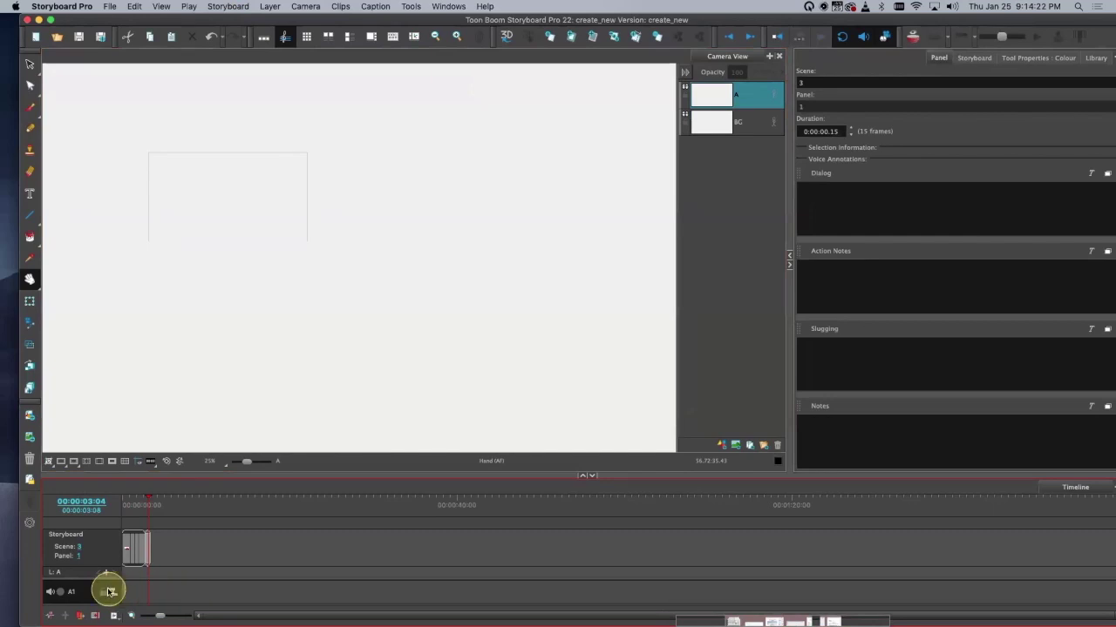
{"action": "left_click", "coordinate": [146, 537]}
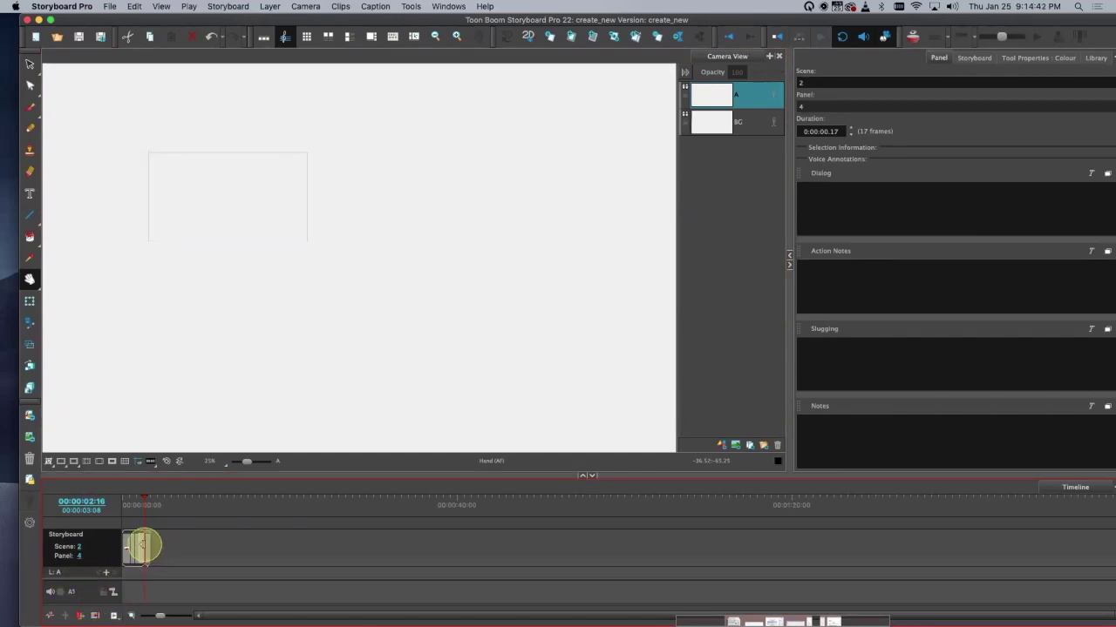
{"action": "left_click", "coordinate": [139, 547]}
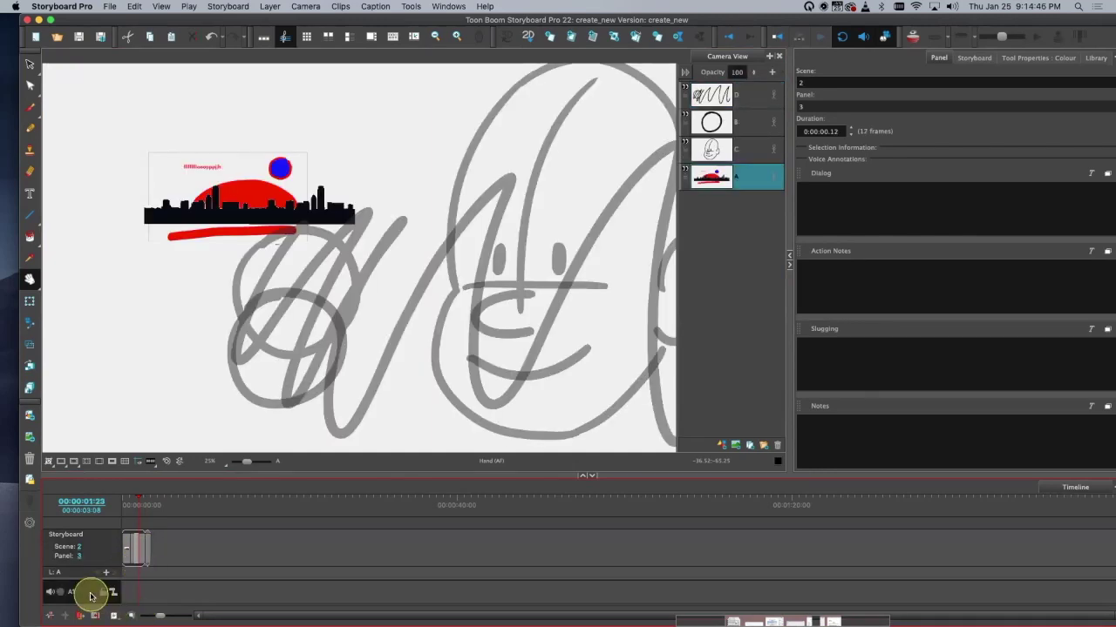
{"action": "left_click", "coordinate": [135, 547]}
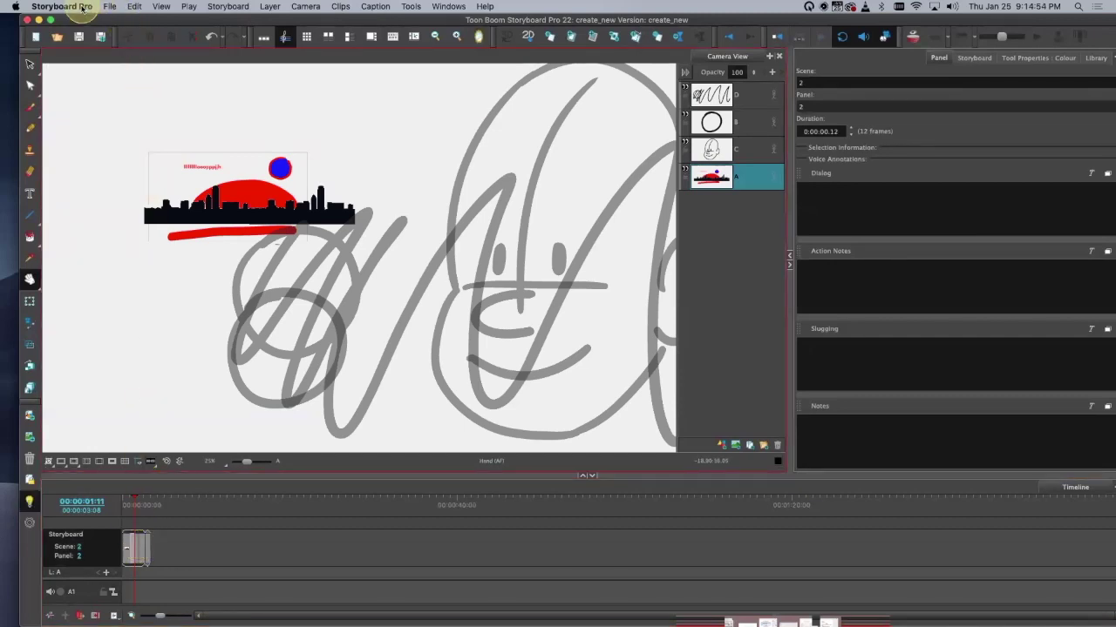
{"action": "left_click", "coordinate": [109, 6]}
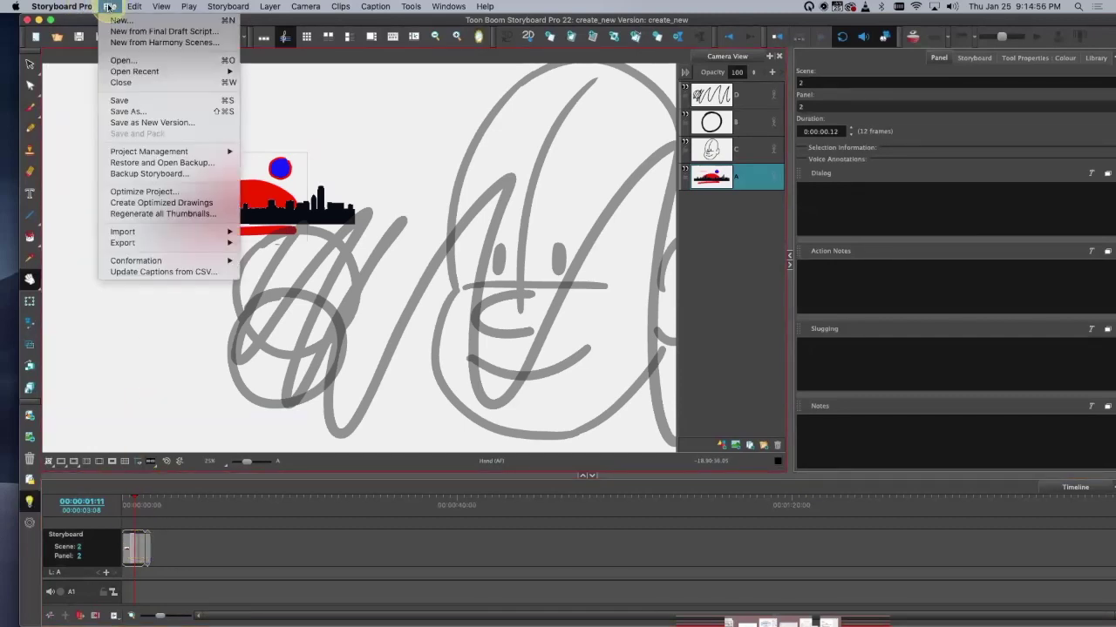
{"action": "mouse_move", "coordinate": [153, 231]}
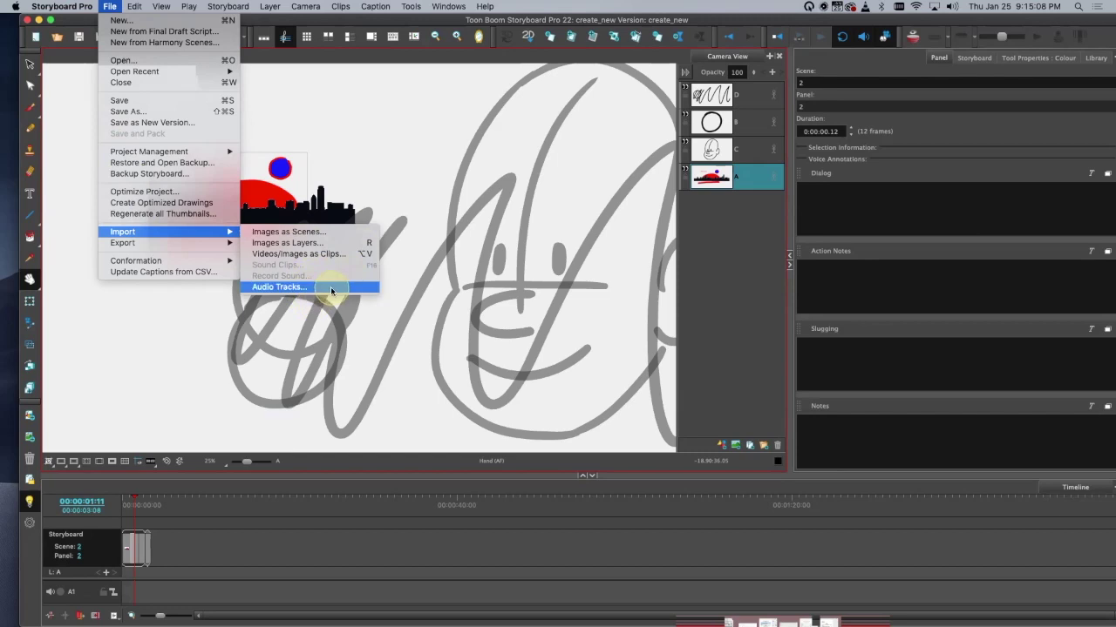
{"action": "left_click", "coordinate": [330, 287]}
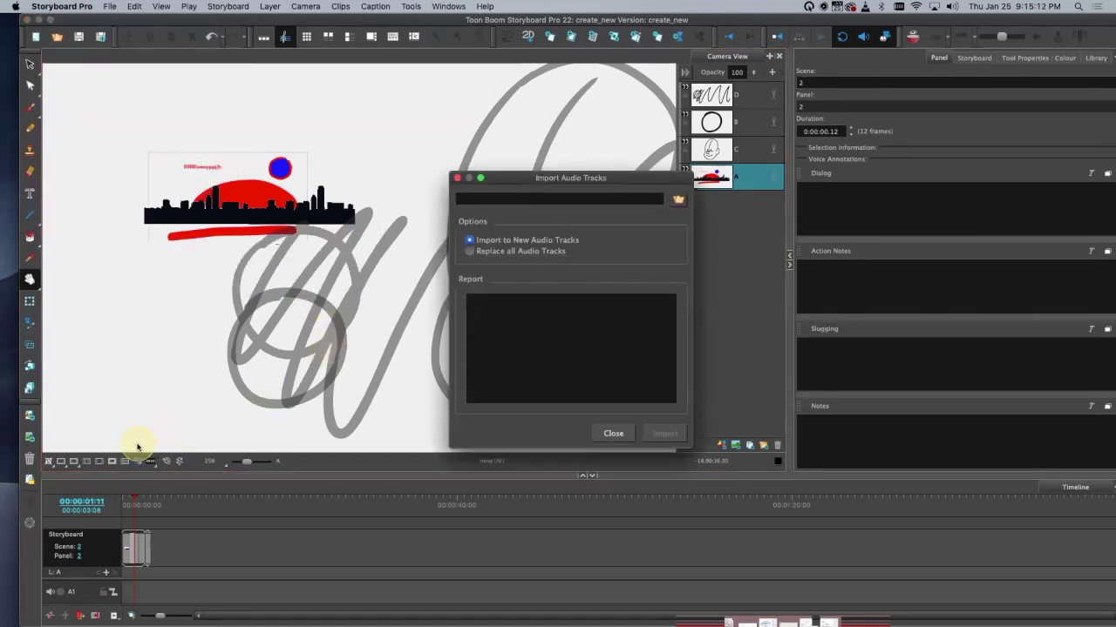
{"action": "left_click", "coordinate": [610, 433]}
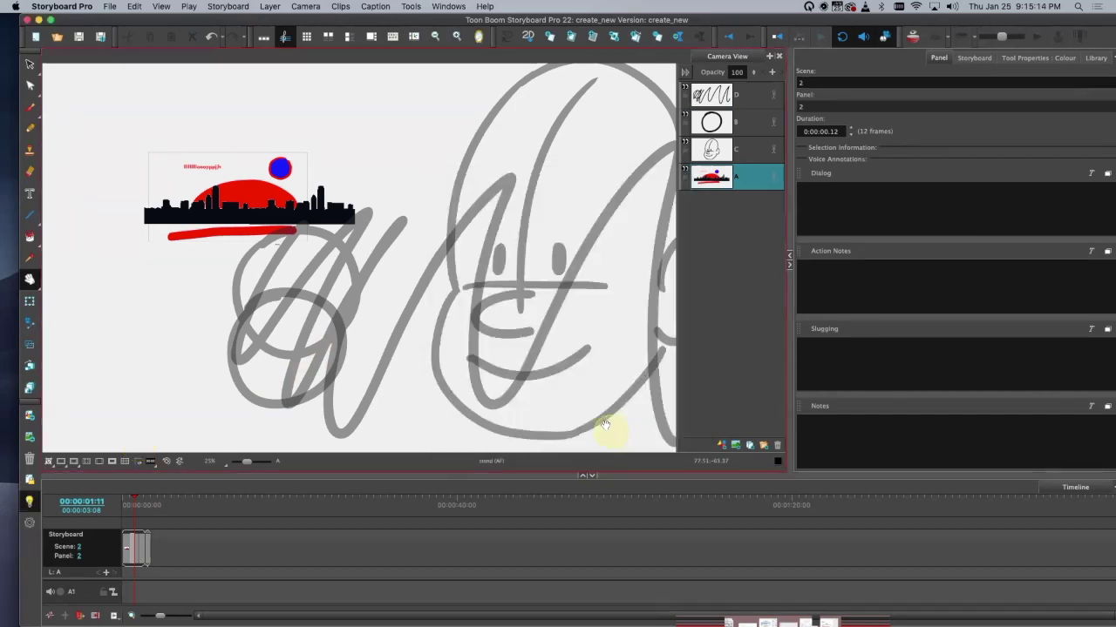
{"action": "left_click", "coordinate": [110, 6]}
{"action": "mouse_move", "coordinate": [143, 236]}
{"action": "left_click", "coordinate": [136, 556]}
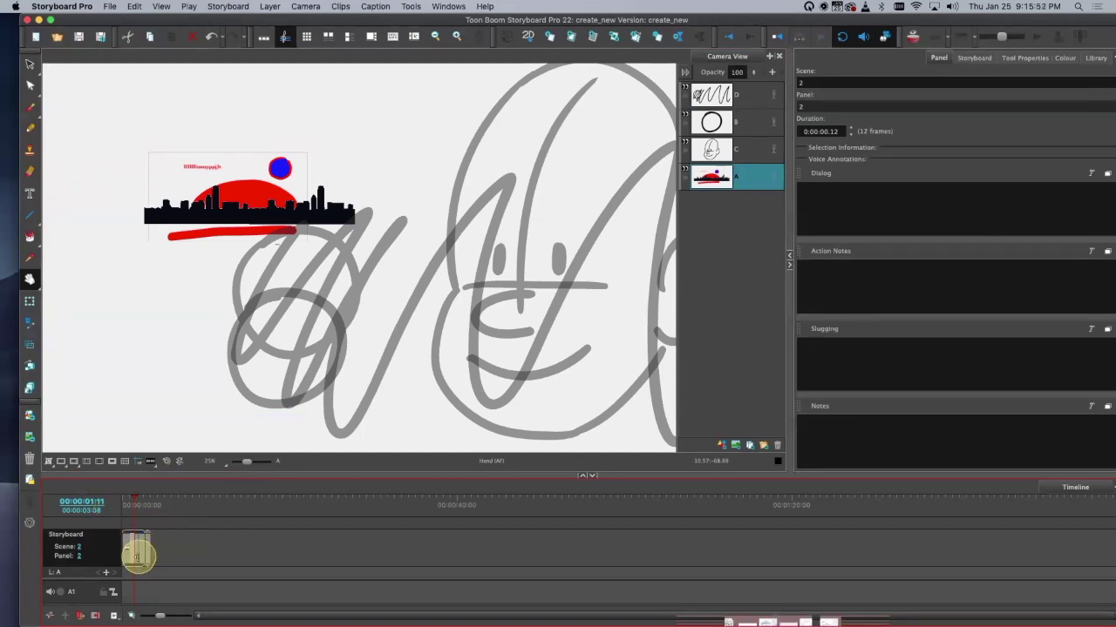
{"action": "right_click", "coordinate": [132, 553]}
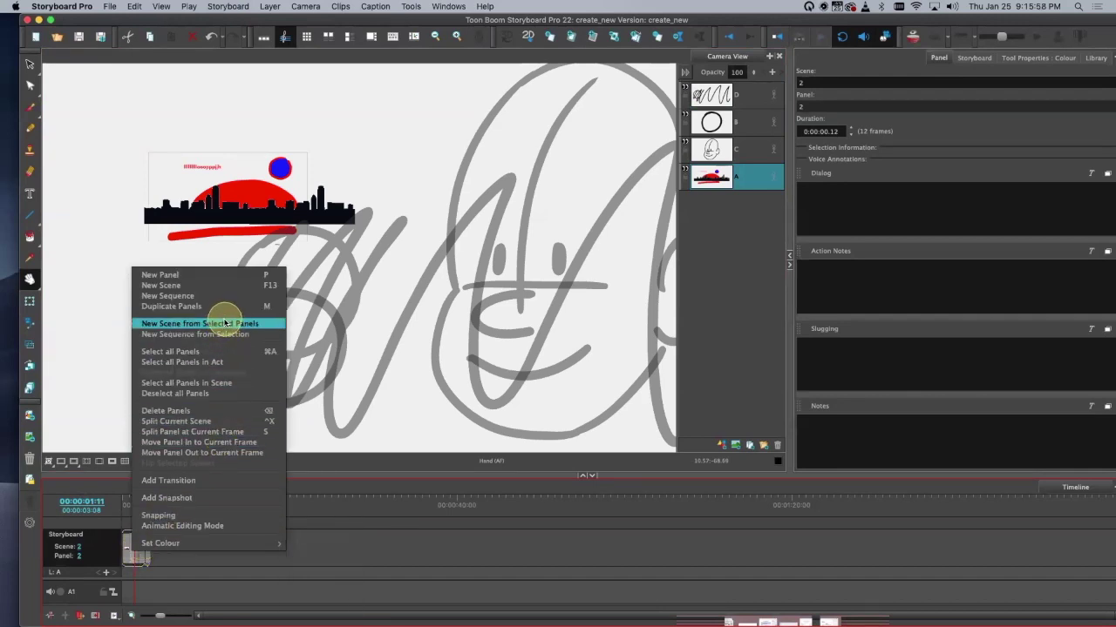
{"action": "left_click", "coordinate": [145, 591]}
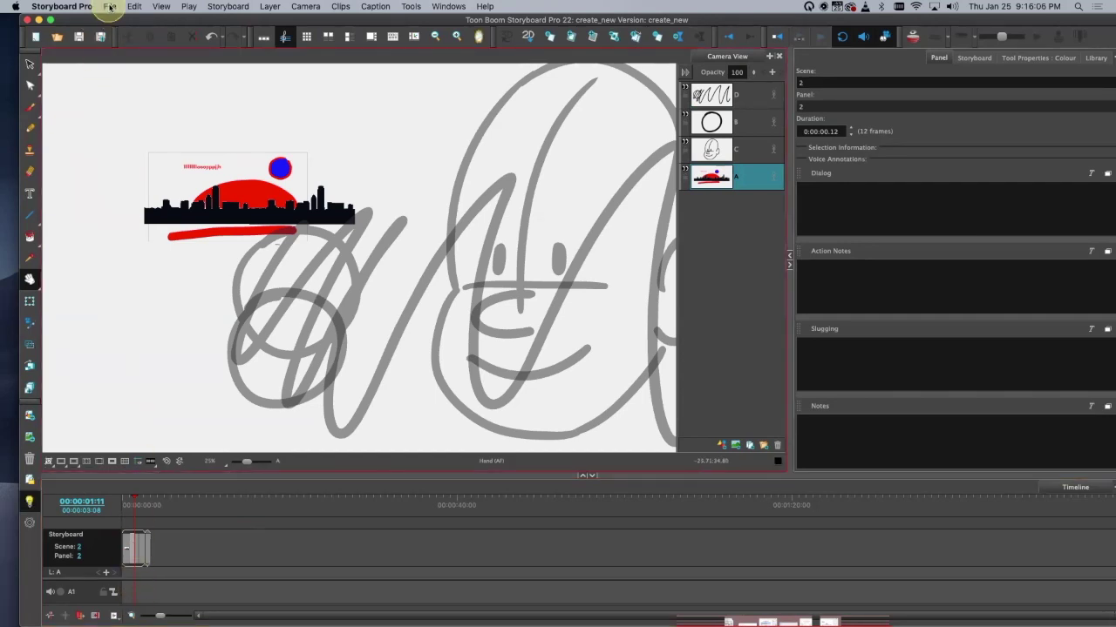
{"action": "left_click", "coordinate": [109, 9]}
{"action": "mouse_move", "coordinate": [153, 231]}
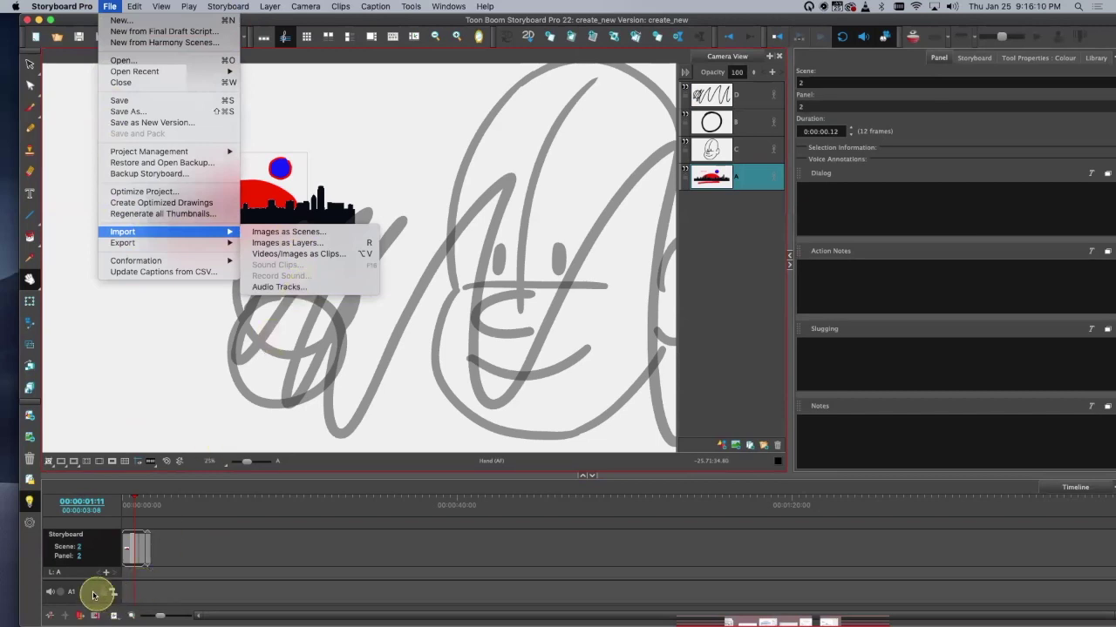
{"action": "mouse_move", "coordinate": [218, 232]}
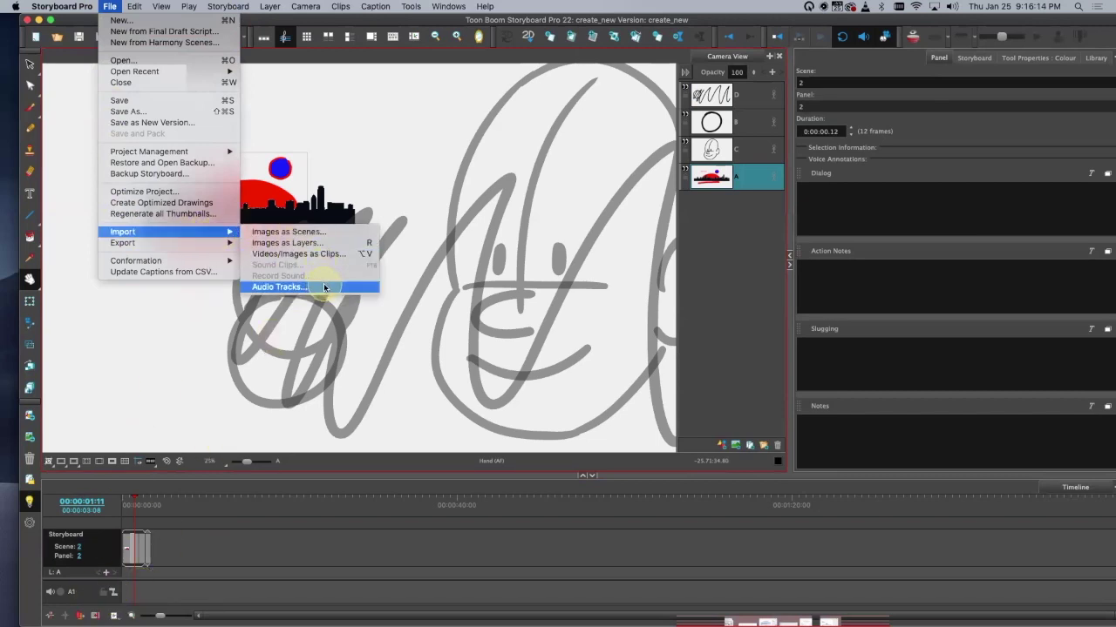
Step: Record a sound clip for audio track A1 at the current frame, filling the next available frames, and play it back
{"action": "left_click", "coordinate": [110, 564]}
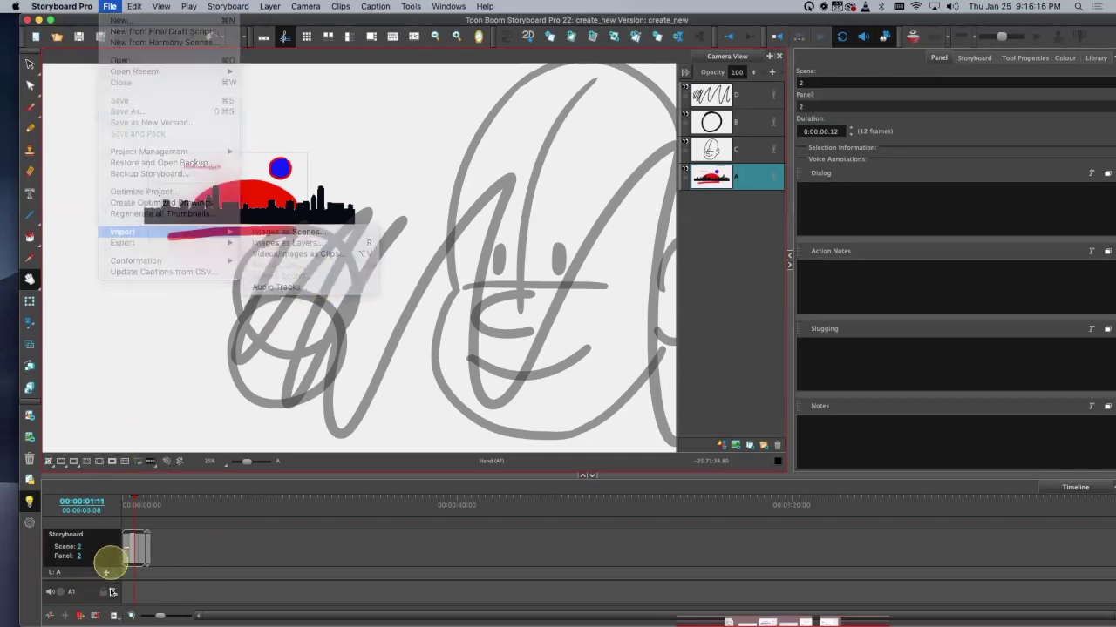
{"action": "left_click", "coordinate": [104, 6]}
{"action": "mouse_move", "coordinate": [187, 232]}
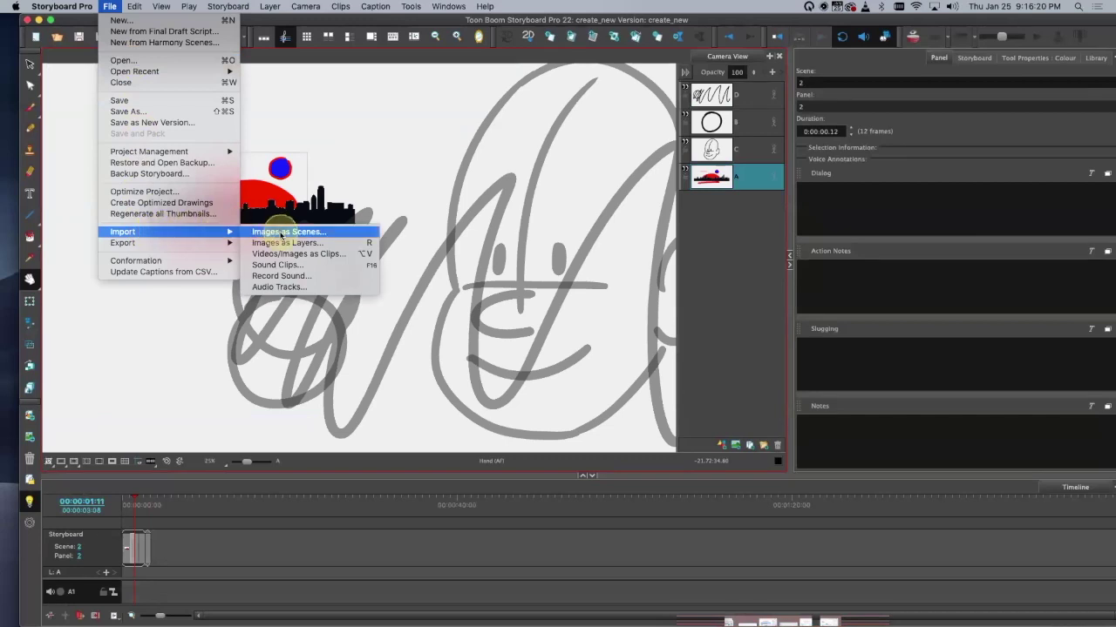
{"action": "left_click", "coordinate": [337, 275]}
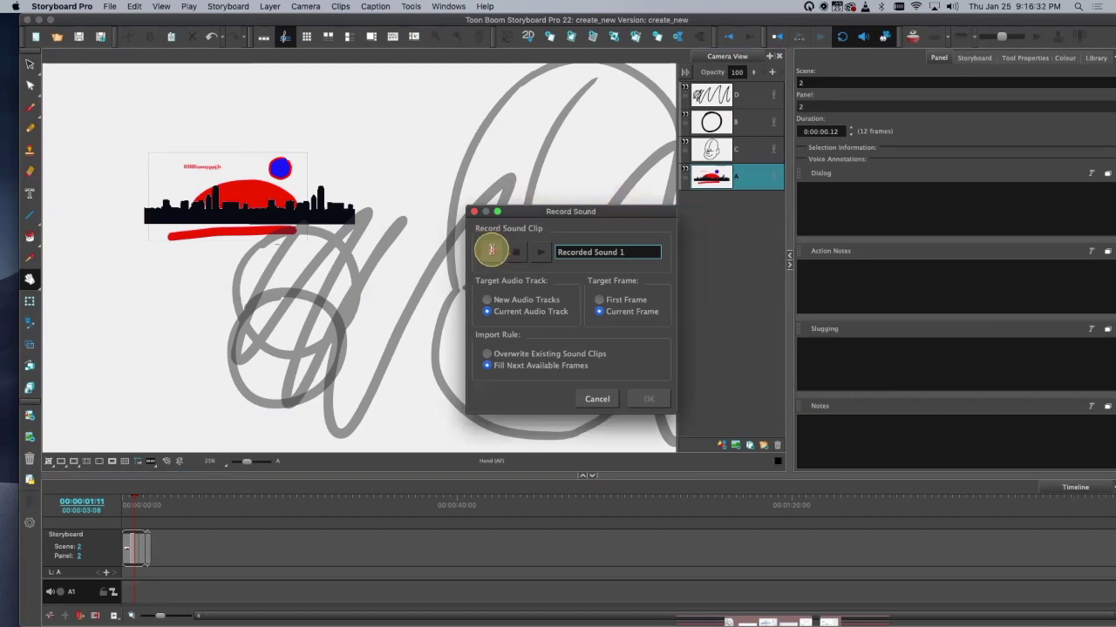
{"action": "left_click", "coordinate": [491, 251]}
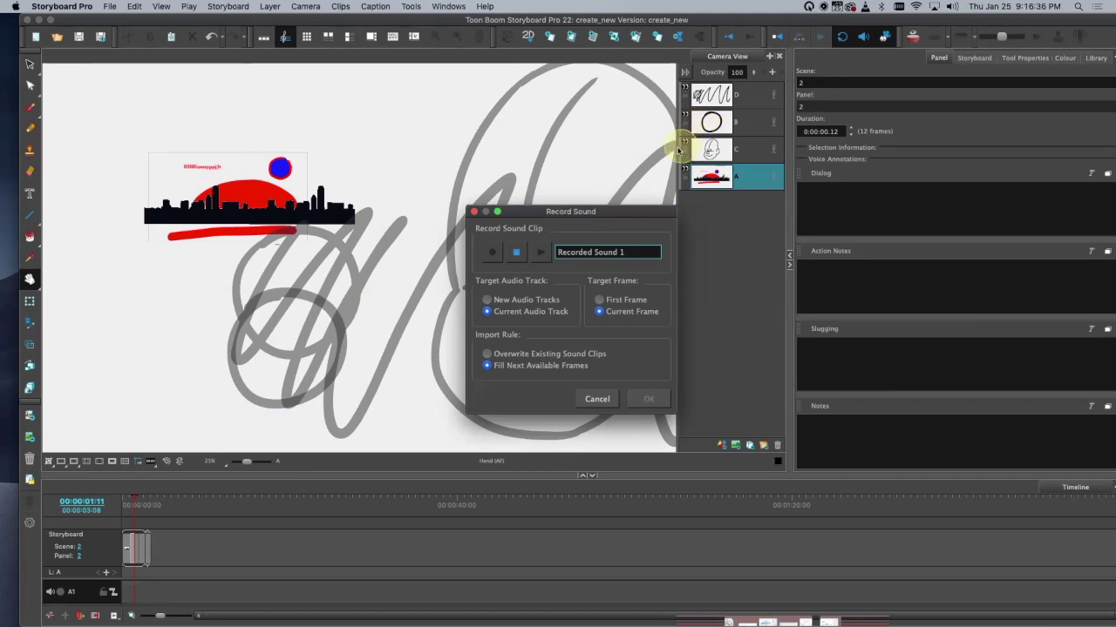
{"action": "left_click", "coordinate": [516, 252]}
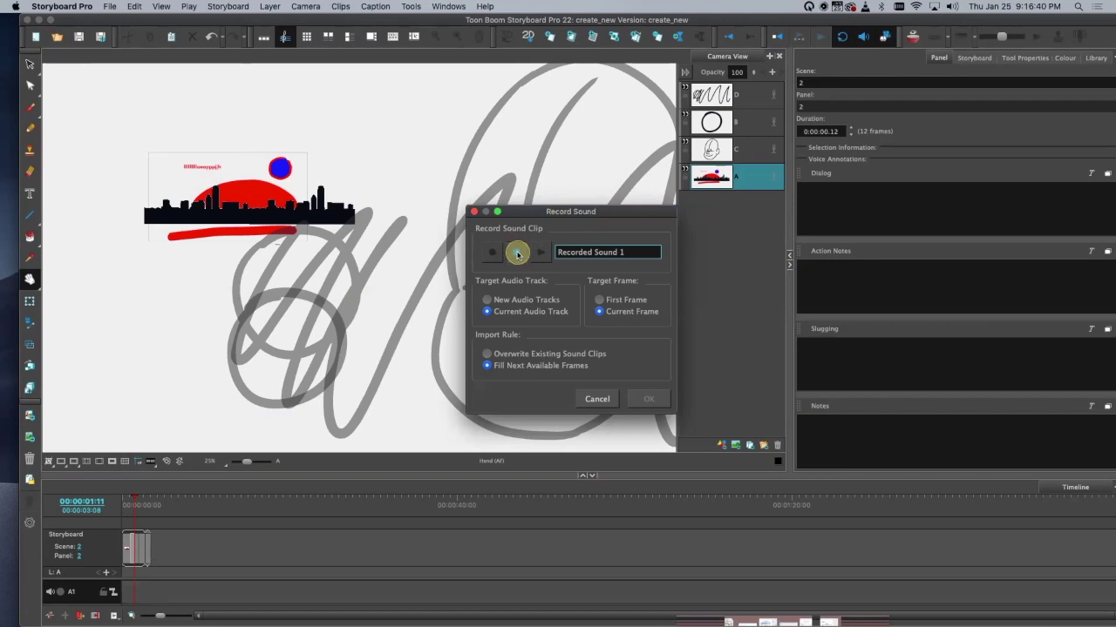
{"action": "left_click", "coordinate": [541, 251]}
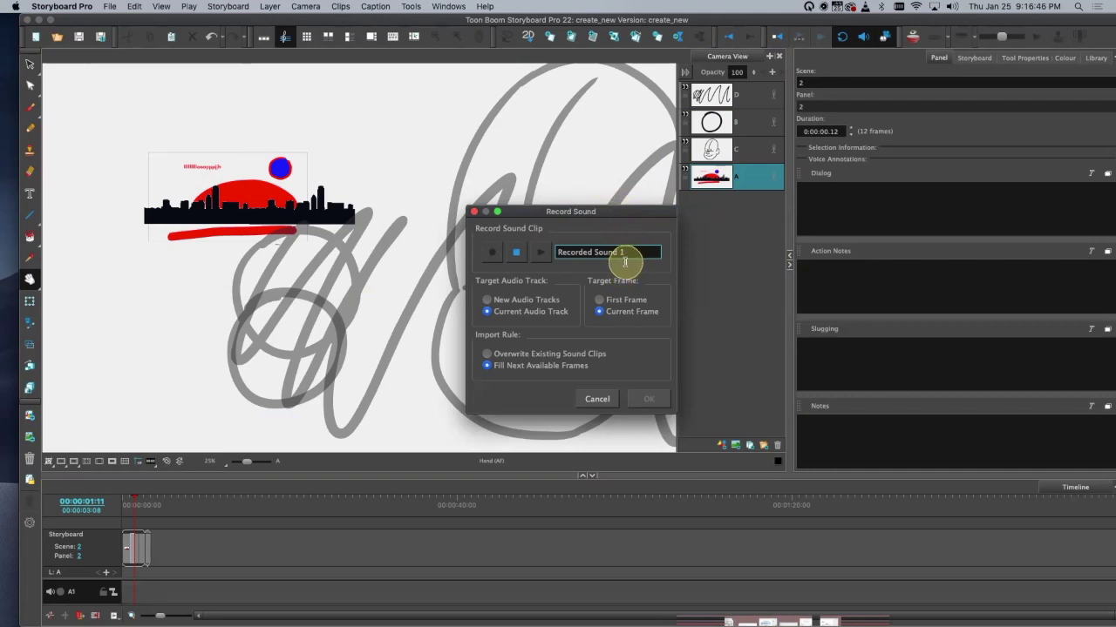
Step: Name the recorded clip "meow", add it to audio track A1 and move it to the start of the timeline
{"action": "key", "text": "BackSpace"}
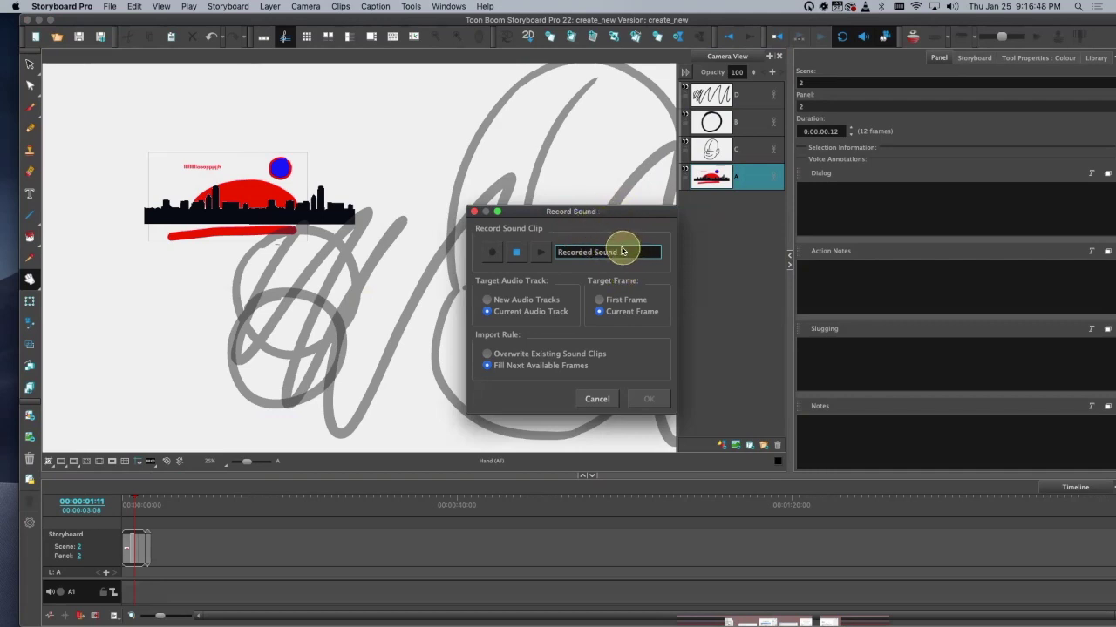
{"action": "left_click_drag", "start_coordinate": [628, 252], "coordinate": [545, 239]}
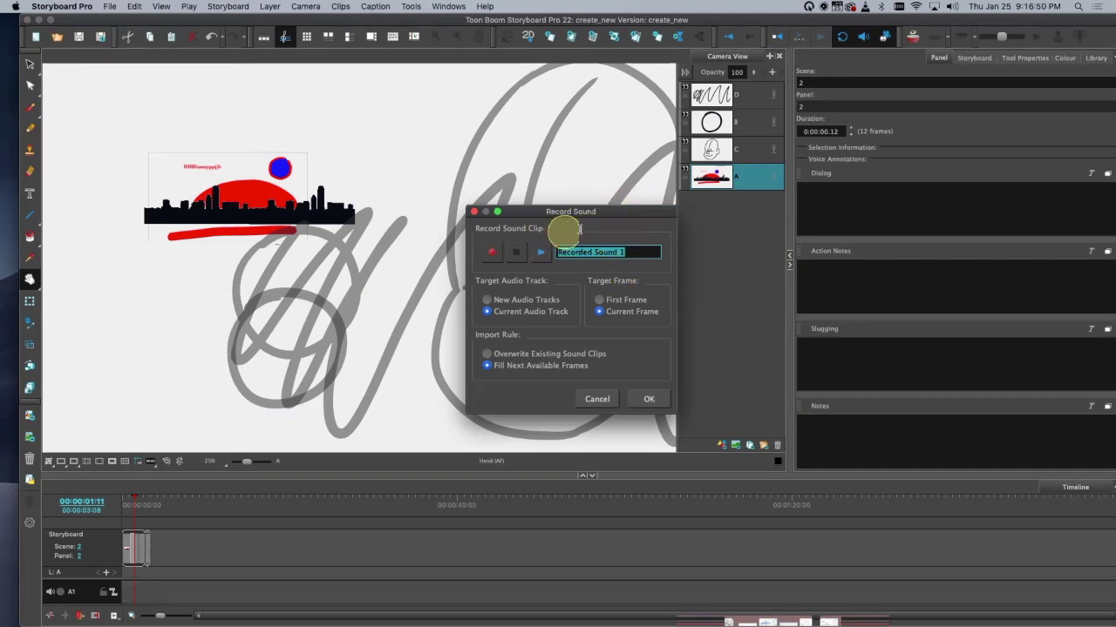
{"action": "type", "text": "meo"}
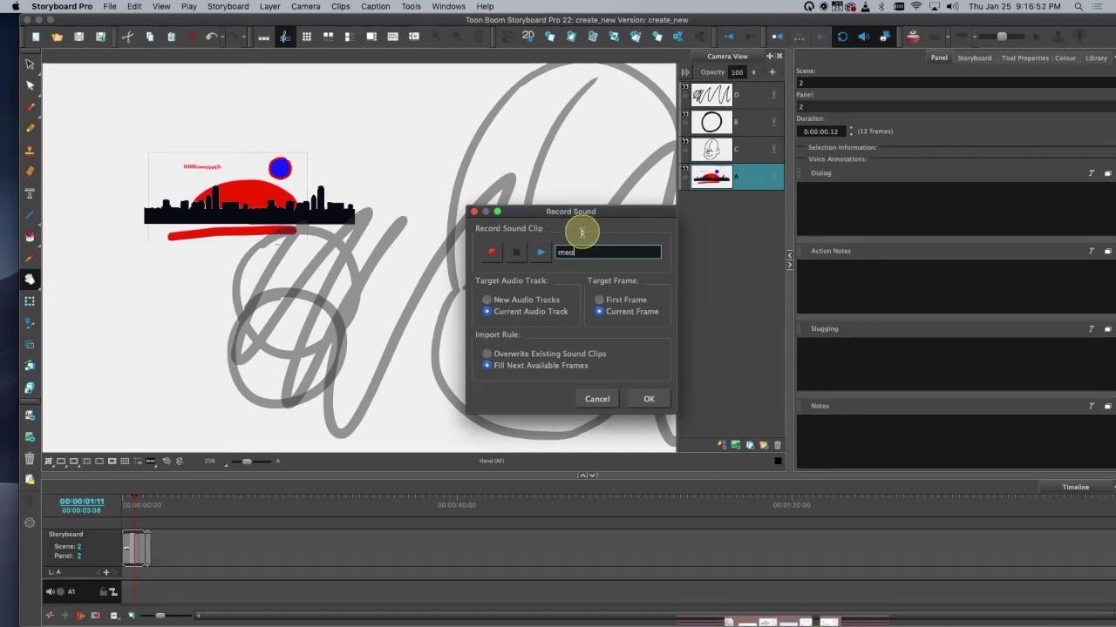
{"action": "type", "text": "w"}
{"action": "left_click", "coordinate": [649, 400]}
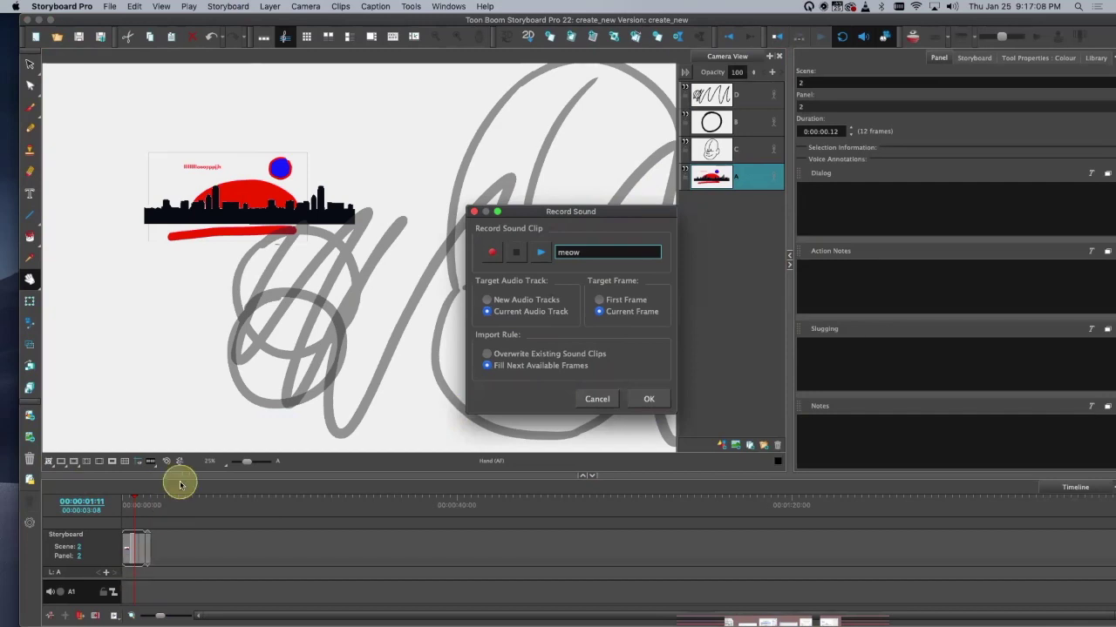
{"action": "left_click", "coordinate": [645, 399]}
{"action": "left_click_drag", "start_coordinate": [168, 592], "coordinate": [156, 592]}
Step: Play back the opening panels of the storyboard together with the meow sound clip
{"action": "left_click", "coordinate": [133, 501]}
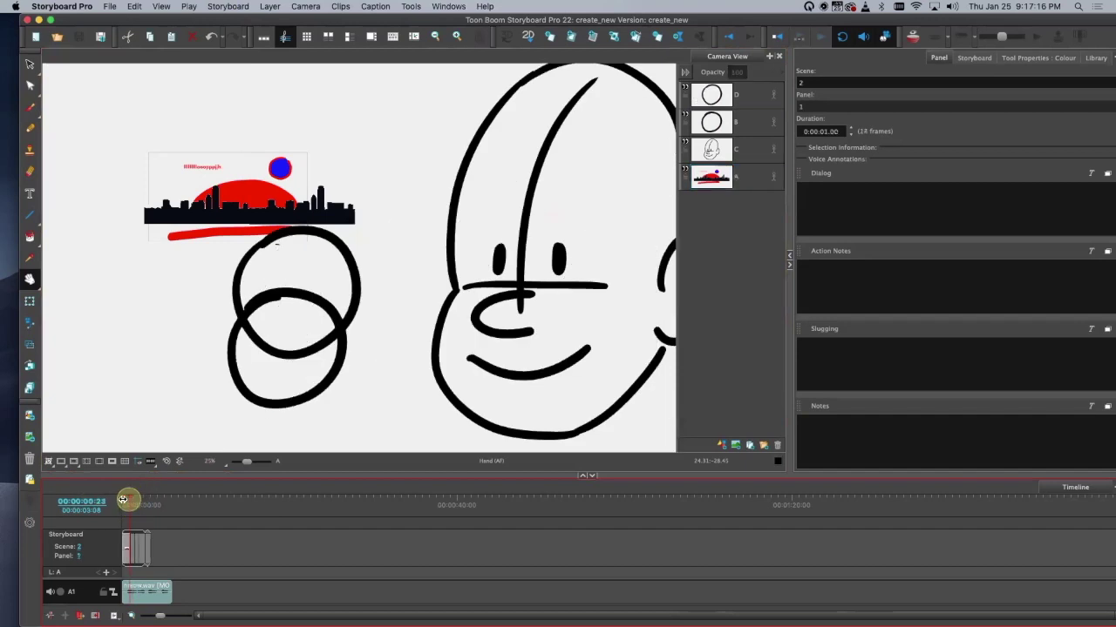
{"action": "key", "text": "space"}
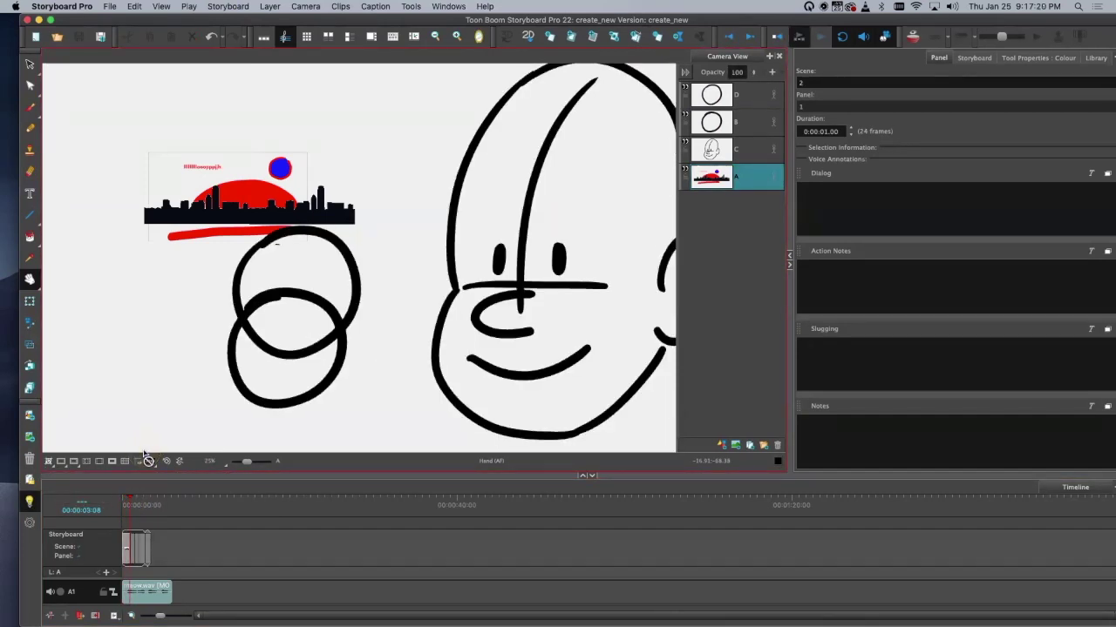
{"action": "left_click", "coordinate": [145, 453]}
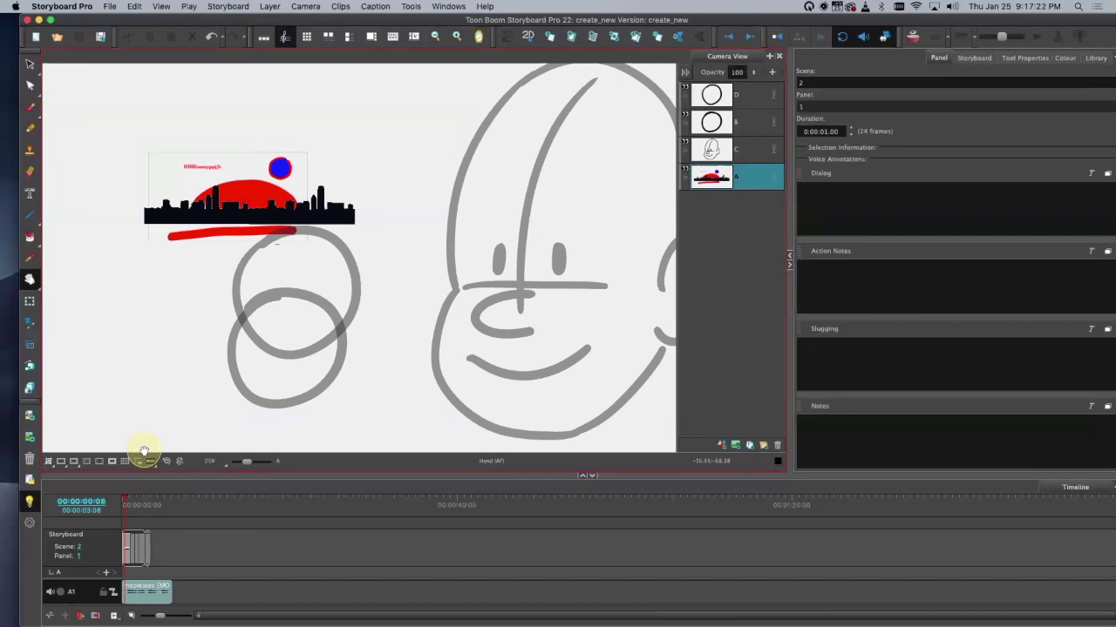
{"action": "left_click", "coordinate": [145, 454]}
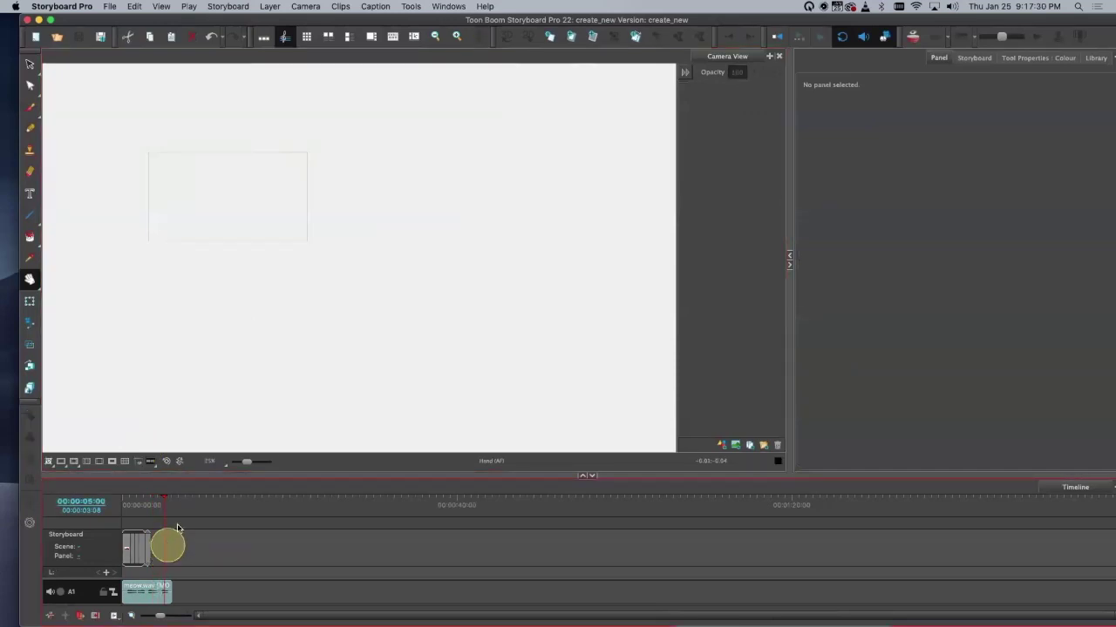
Step: Enlarge the Timeline view and zoom in until the meow clip spans nearly its full width
{"action": "left_click_drag", "start_coordinate": [321, 475], "coordinate": [357, 338]}
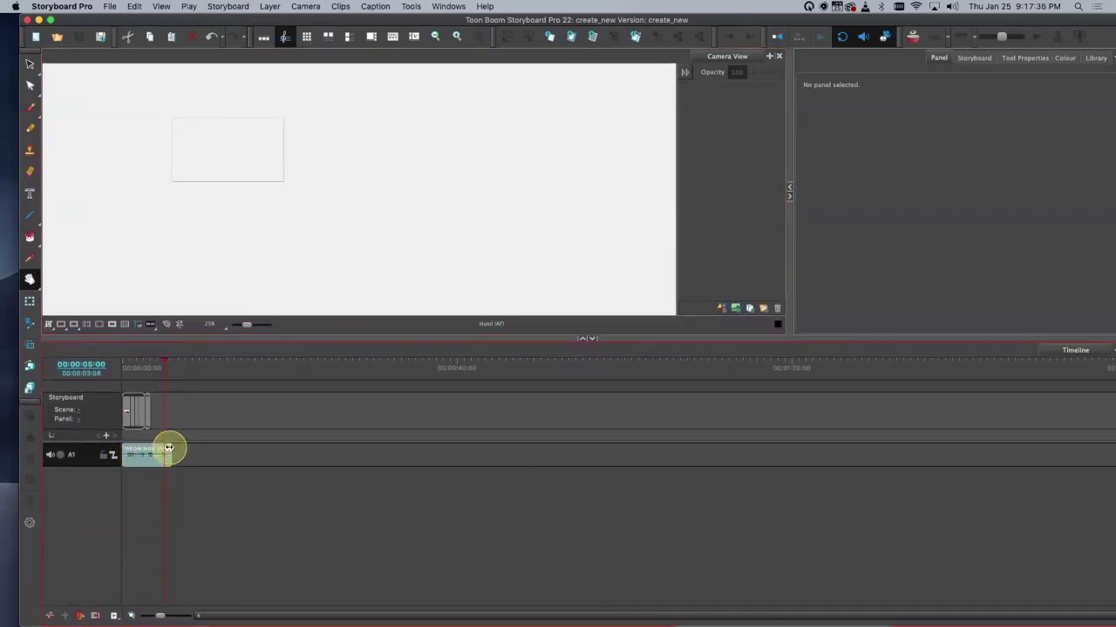
{"action": "key", "text": "2"}
{"action": "key", "text": "2"}
{"action": "key", "text": "2"}
{"action": "key", "text": "2"}
{"action": "key", "text": "2"}
{"action": "key", "text": "2"}
{"action": "key", "text": "2"}
{"action": "key", "text": "2"}
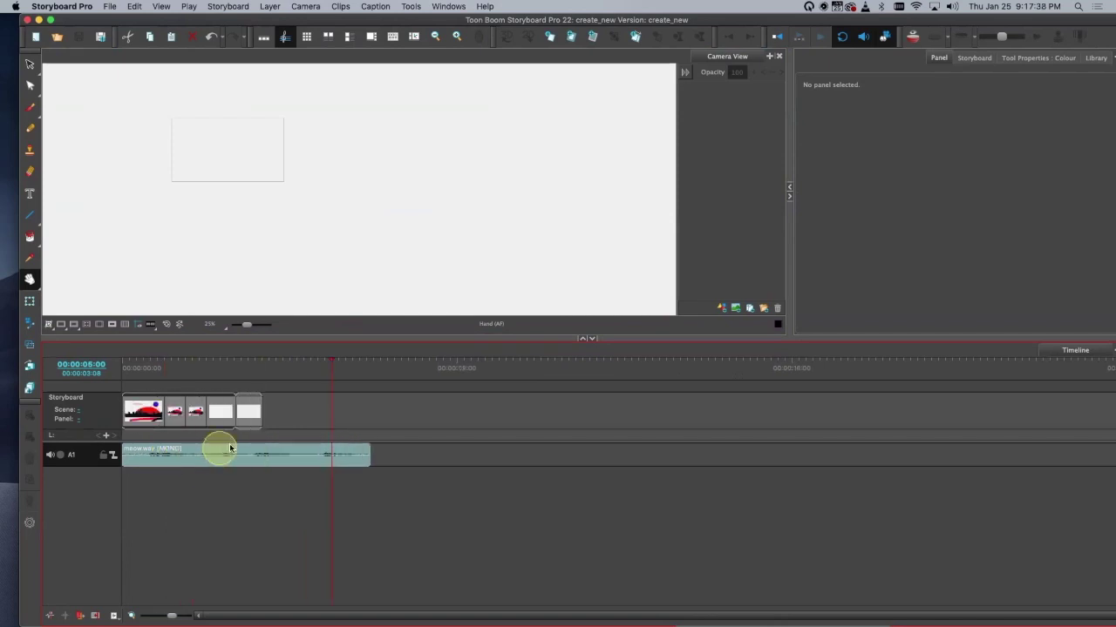
{"action": "left_click_drag", "start_coordinate": [448, 607], "coordinate": [144, 578]}
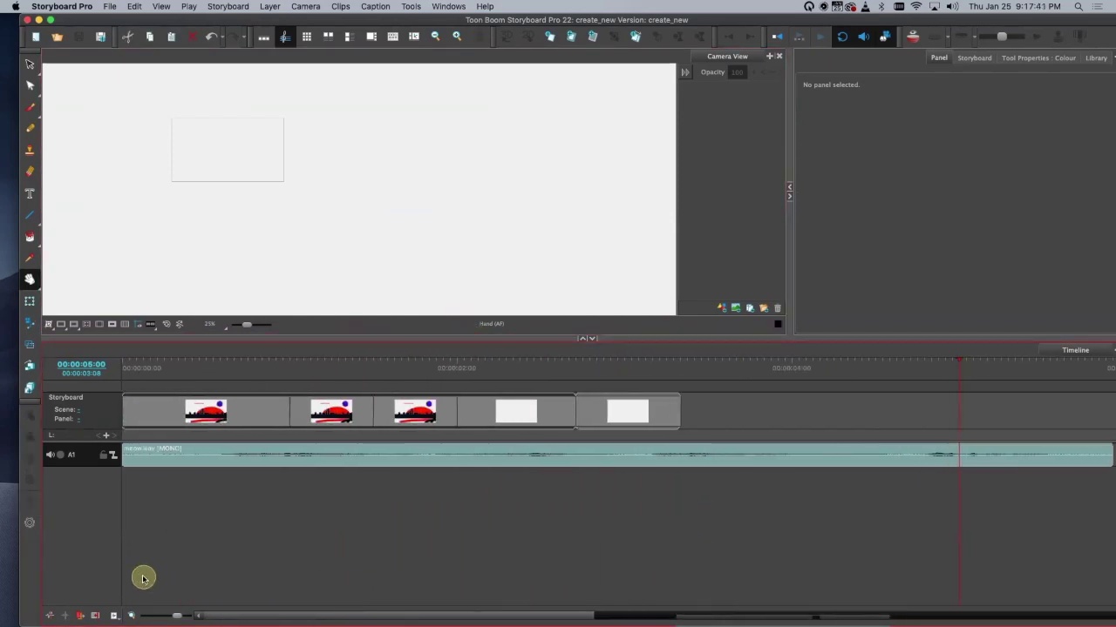
Step: Hide the sound clip names and the volume display on audio track A1
{"action": "right_click", "coordinate": [229, 451]}
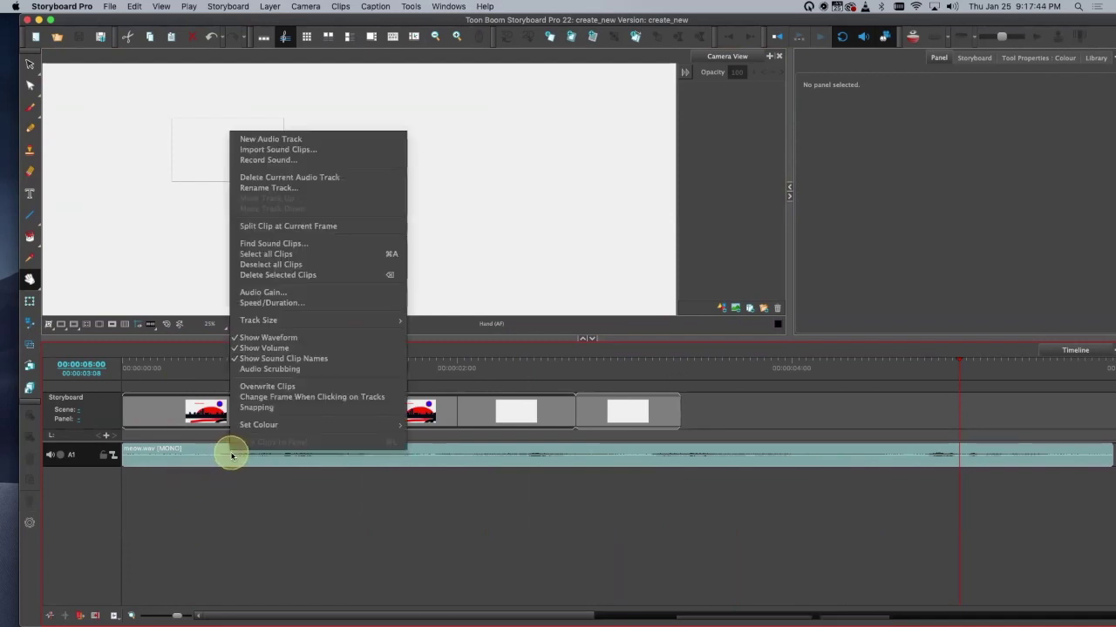
{"action": "left_click", "coordinate": [235, 358]}
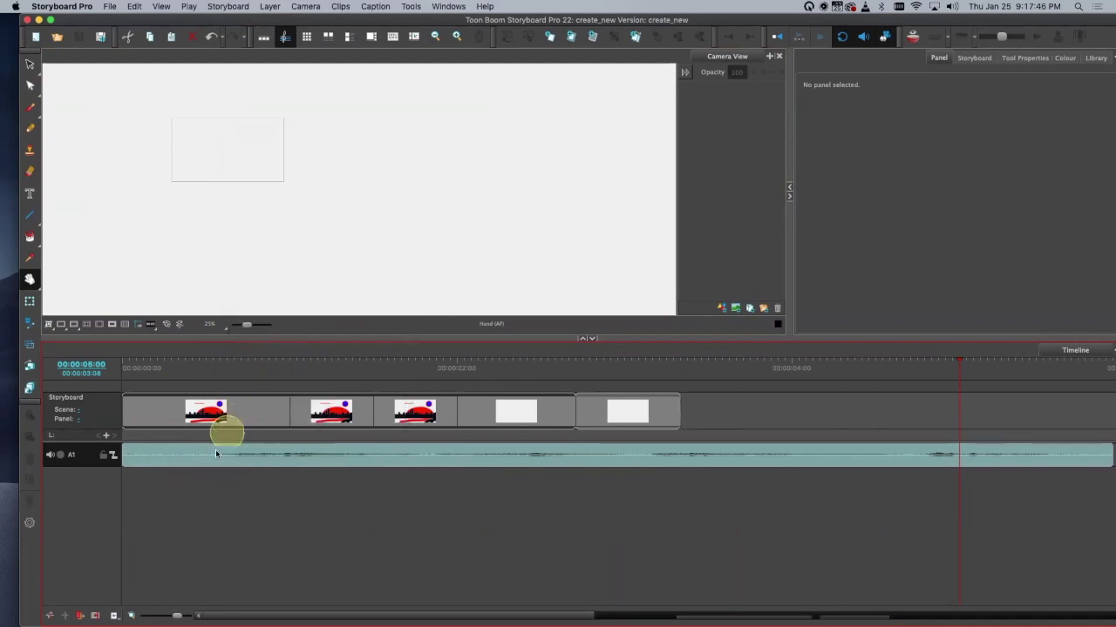
{"action": "right_click", "coordinate": [214, 450]}
{"action": "left_click", "coordinate": [230, 343]}
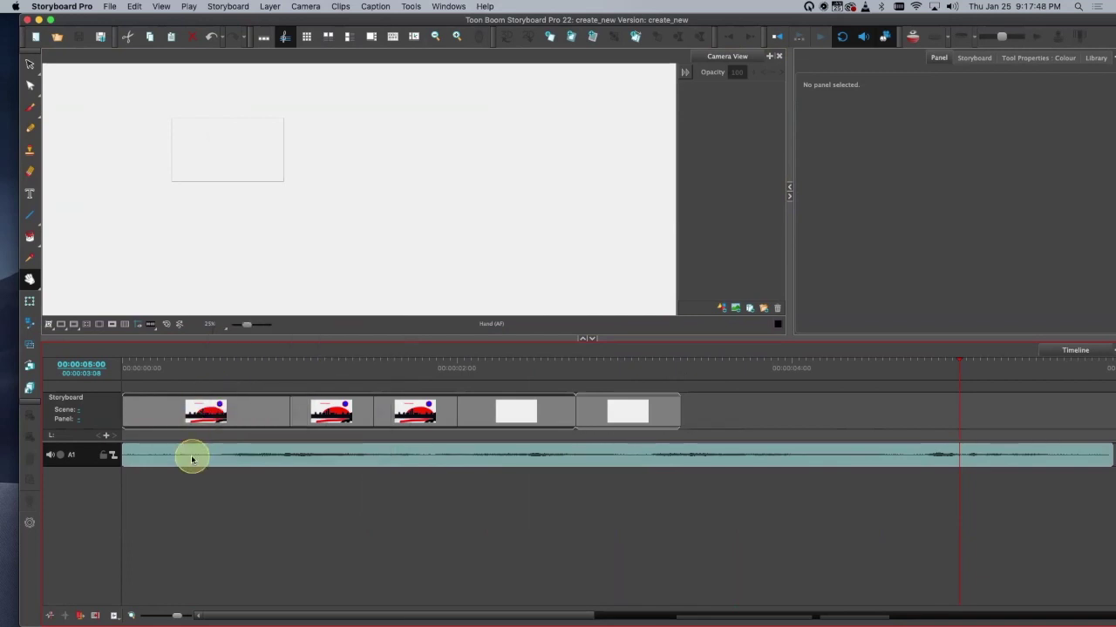
Step: Hide the waveform on audio track A1 and show it again
{"action": "right_click", "coordinate": [192, 458]}
{"action": "left_click", "coordinate": [216, 342]}
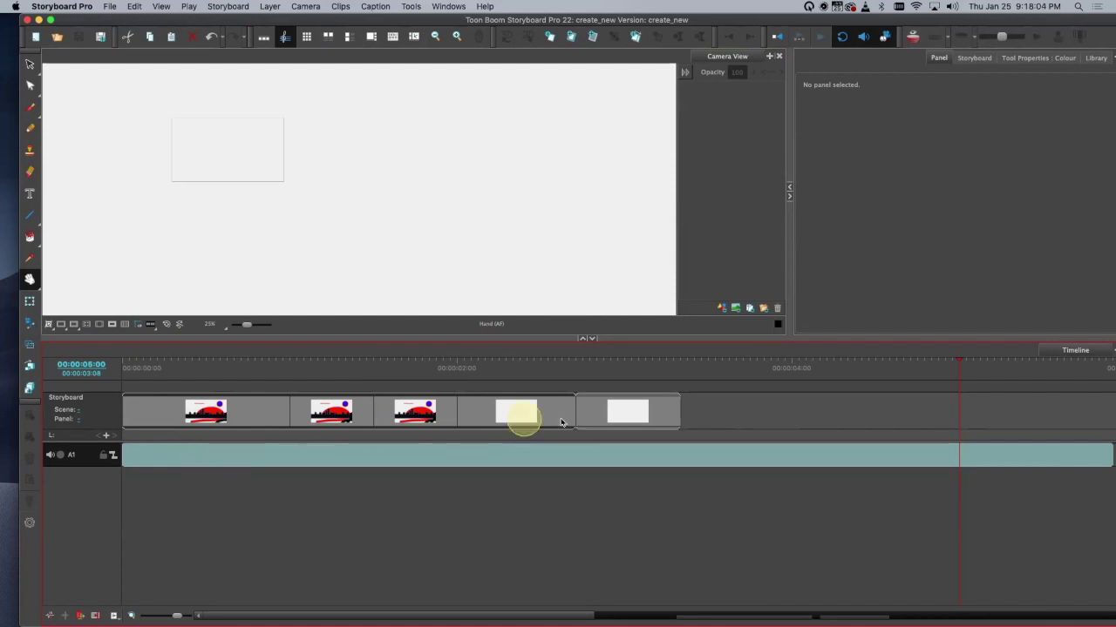
{"action": "right_click", "coordinate": [343, 459]}
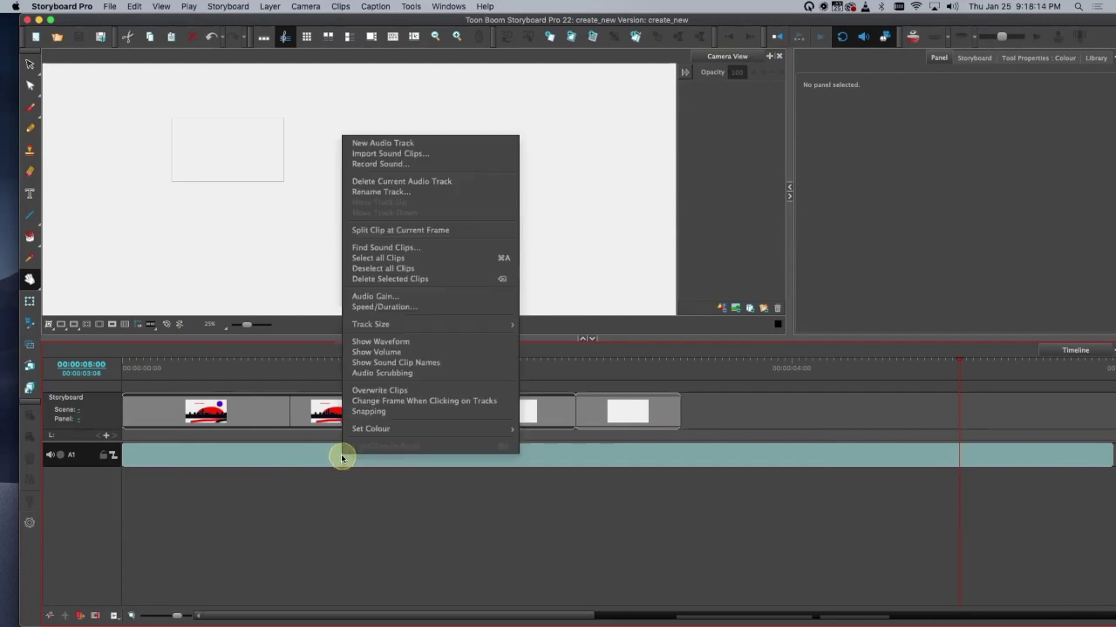
{"action": "left_click", "coordinate": [418, 342]}
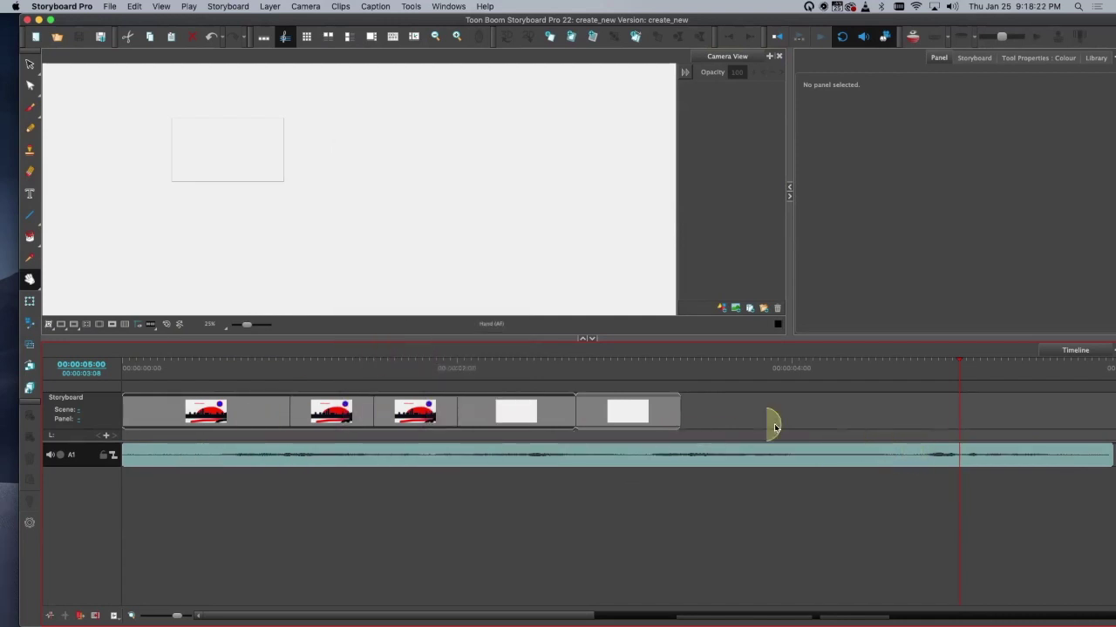
Step: Show the volume display on audio track A1 and try to adjust the meow clip's volume line
{"action": "right_click", "coordinate": [299, 460]}
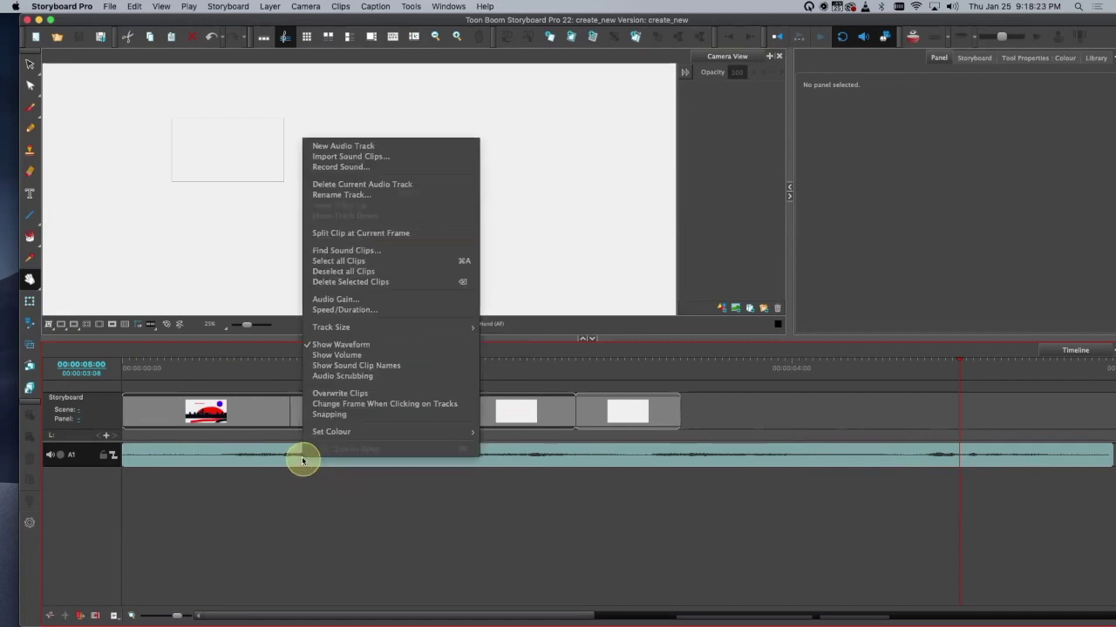
{"action": "left_click", "coordinate": [372, 355]}
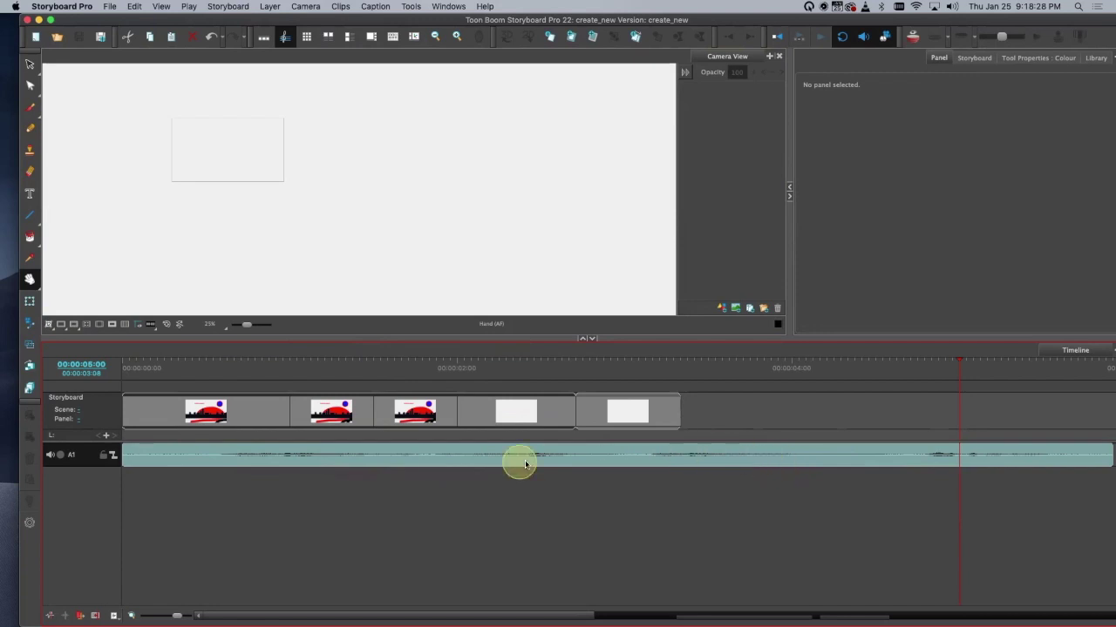
{"action": "left_click_drag", "start_coordinate": [463, 455], "coordinate": [462, 456]}
{"action": "left_click_drag", "start_coordinate": [463, 451], "coordinate": [465, 441]}
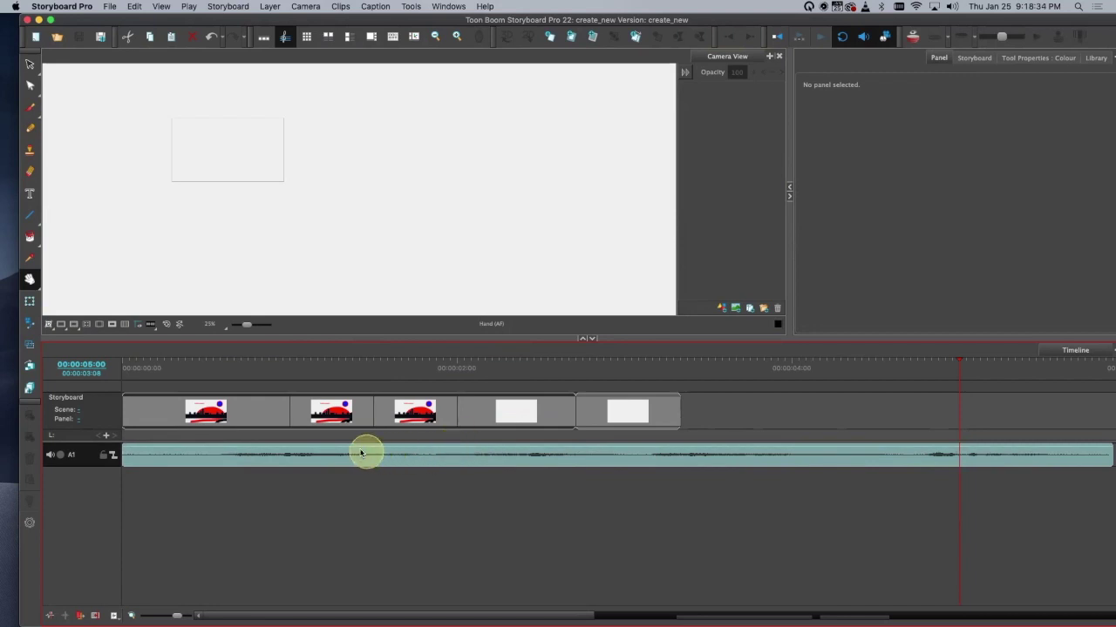
Step: Play back the storyboard with the meow clip from within the first panel and again from the second panel
{"action": "left_click", "coordinate": [220, 362]}
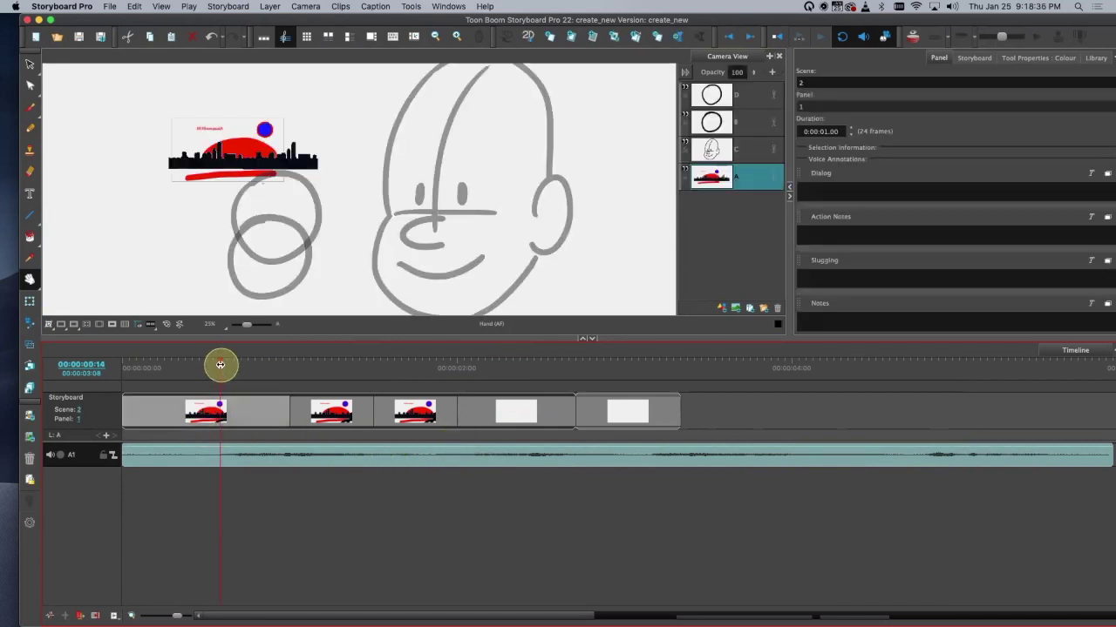
{"action": "key", "text": "space"}
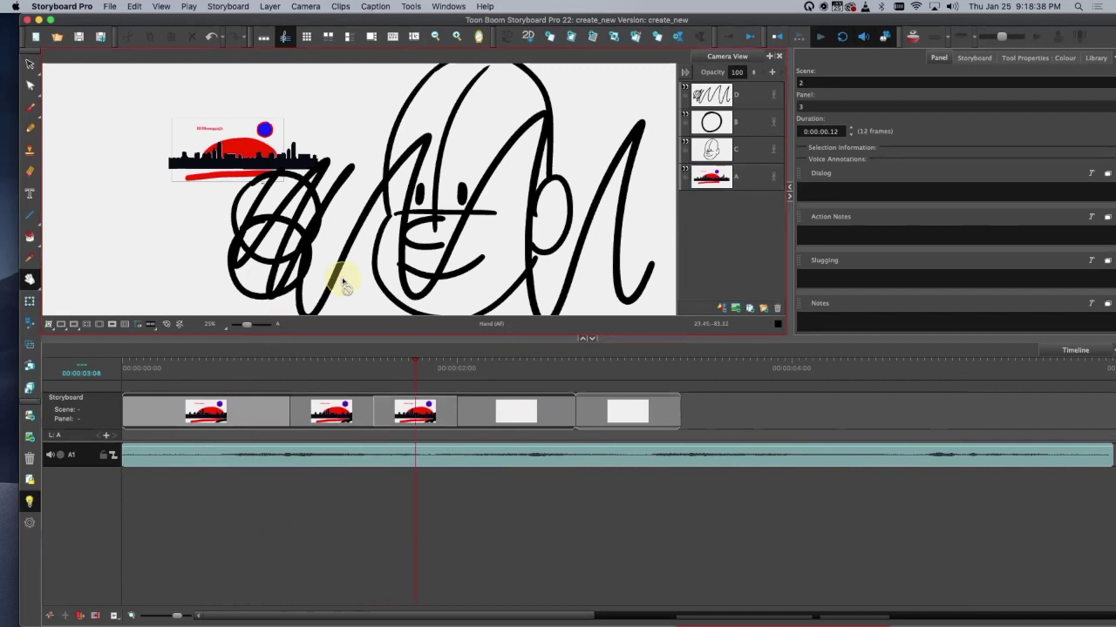
{"action": "key", "text": "space"}
{"action": "left_click_drag", "start_coordinate": [431, 446], "coordinate": [434, 432]}
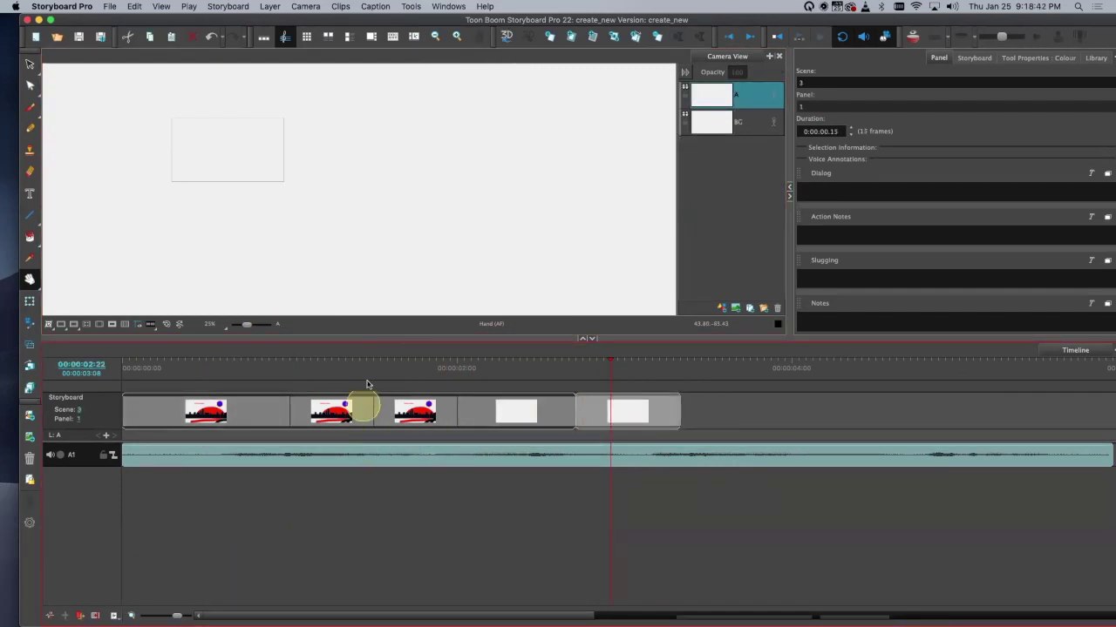
{"action": "left_click", "coordinate": [325, 361]}
{"action": "key", "text": "space"}
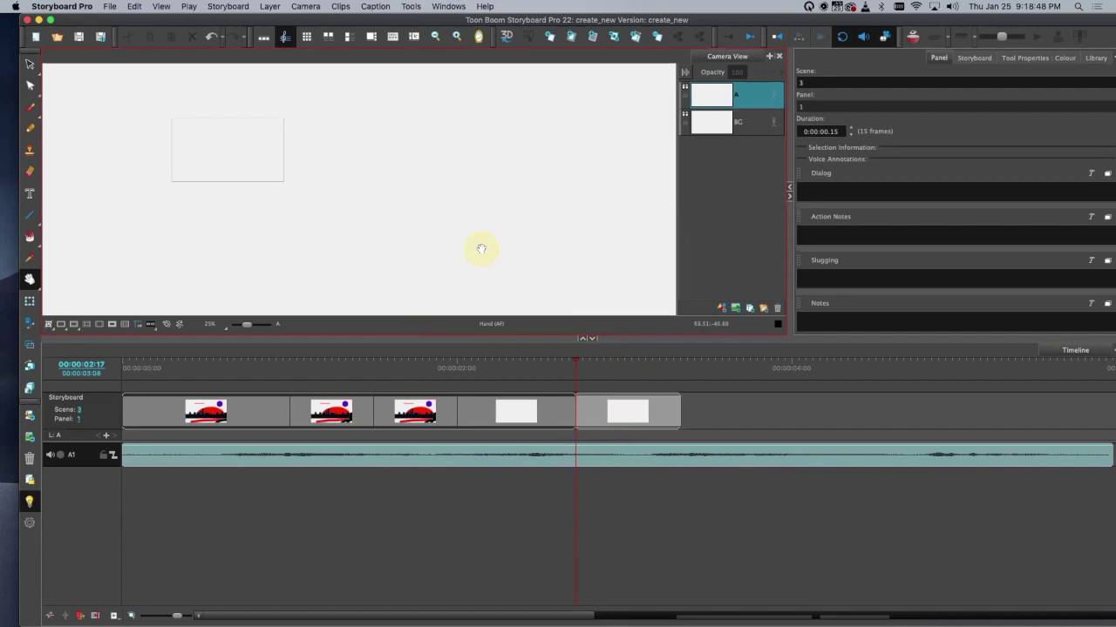
Step: Move the playhead to the third panel at 00:00:01:15 and show the sound clip names on audio track A1
{"action": "left_click", "coordinate": [344, 454]}
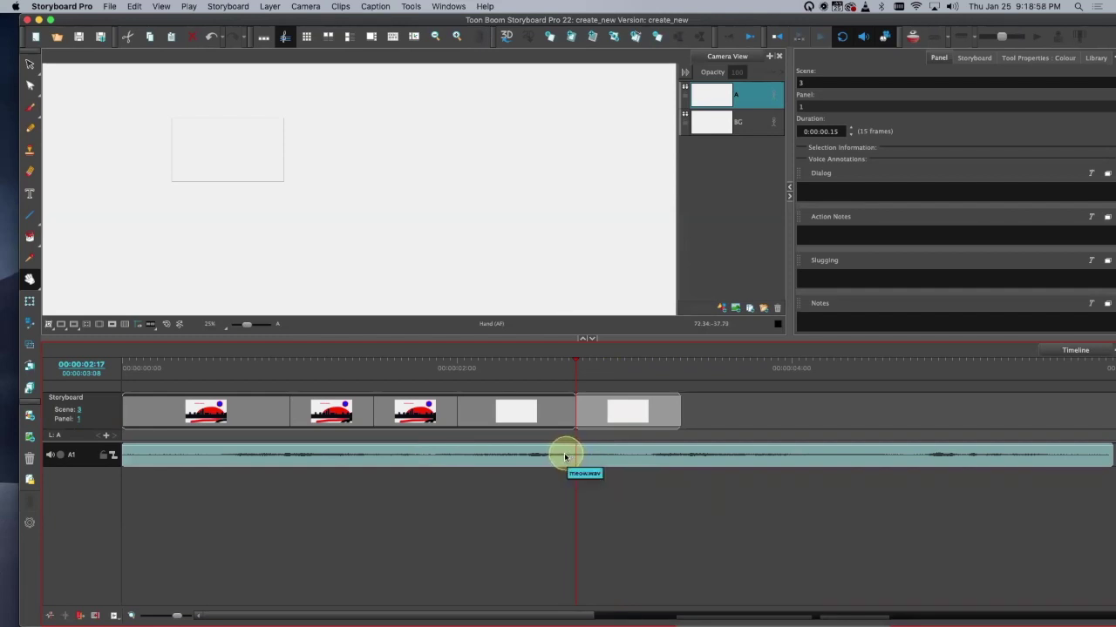
{"action": "mouse_move", "coordinate": [574, 360]}
{"action": "left_mouse_down"}
{"action": "mouse_move", "coordinate": [404, 398]}
{"action": "mouse_move", "coordinate": [393, 456]}
{"action": "left_mouse_up"}
{"action": "right_click", "coordinate": [400, 459]}
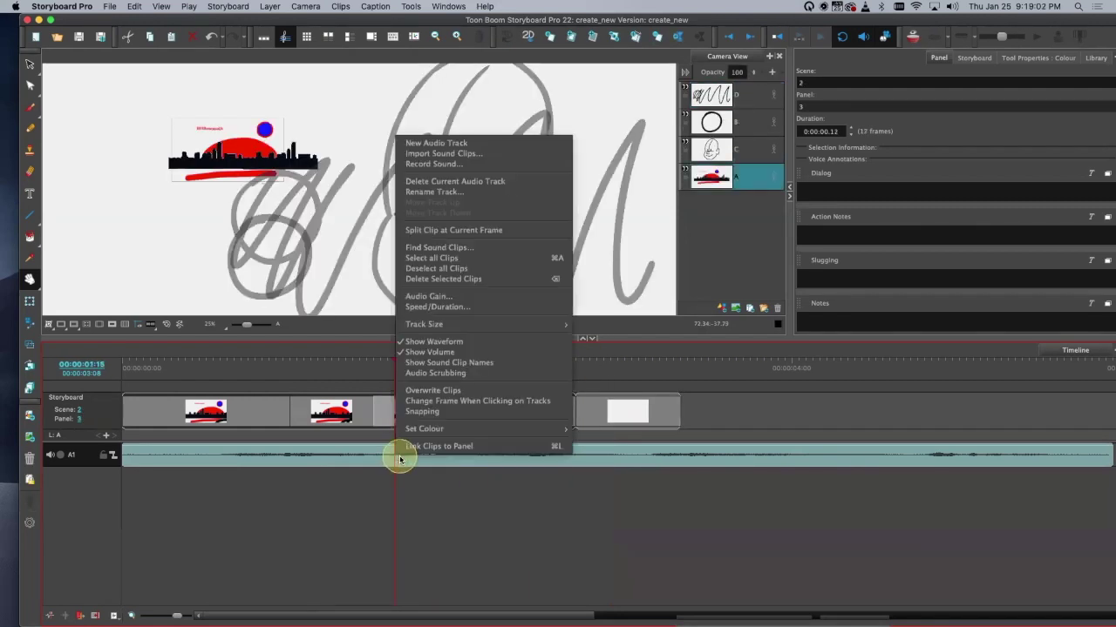
{"action": "left_click", "coordinate": [486, 363]}
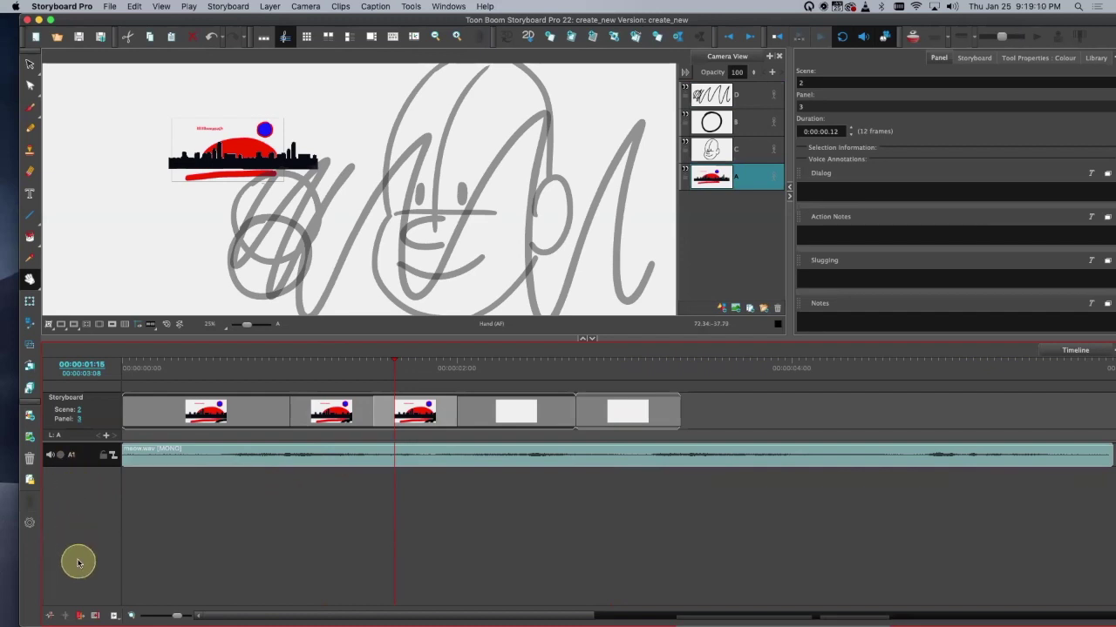
Step: Add a new, empty audio track to the timeline below A1
{"action": "right_click", "coordinate": [84, 463]}
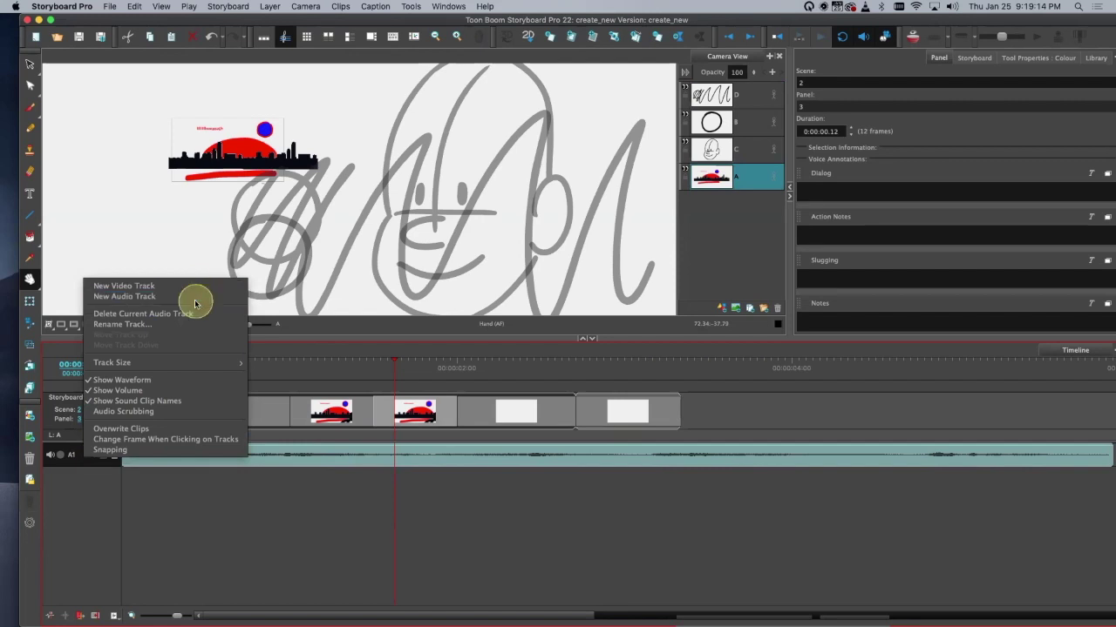
{"action": "left_click", "coordinate": [92, 533]}
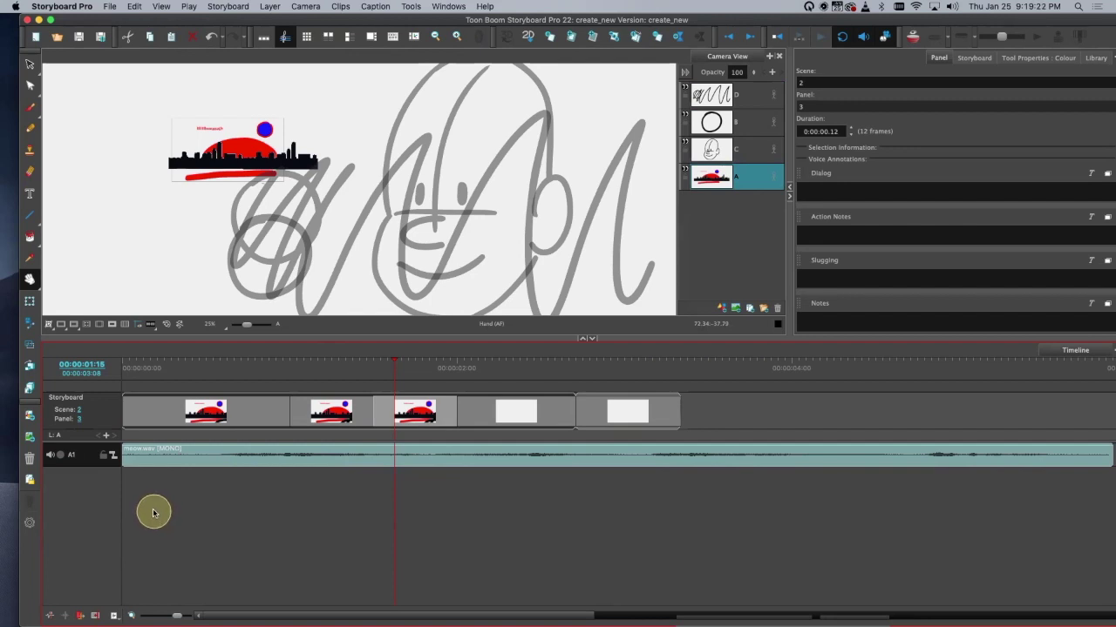
{"action": "right_click", "coordinate": [89, 463]}
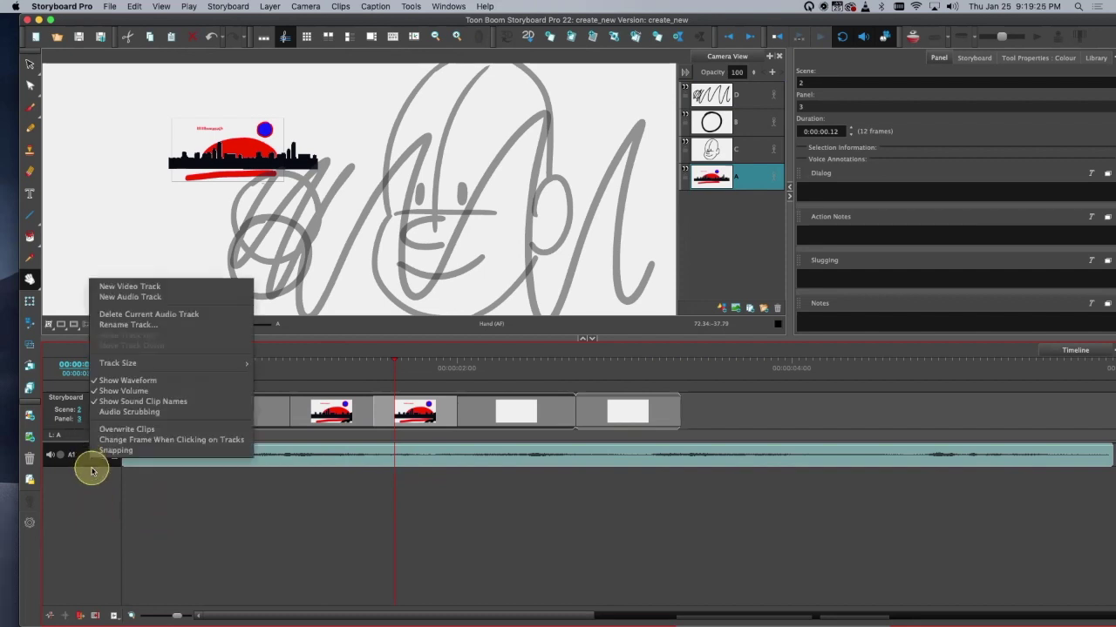
{"action": "left_click", "coordinate": [199, 298]}
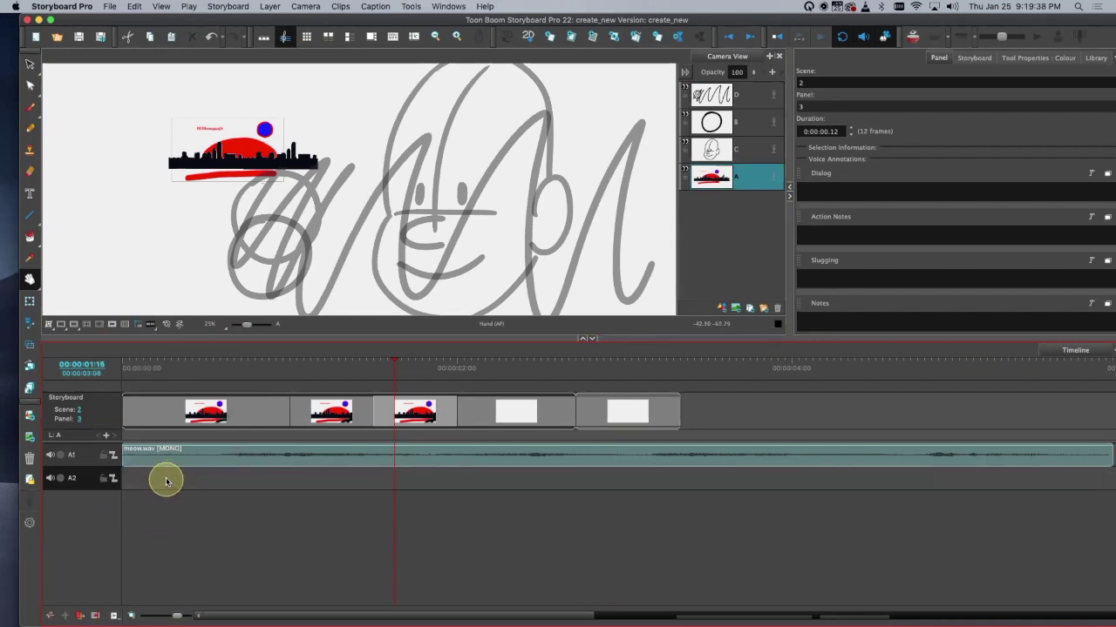
Step: Start an audio tracks import and open the file browser to choose the source file
{"action": "left_click", "coordinate": [110, 6]}
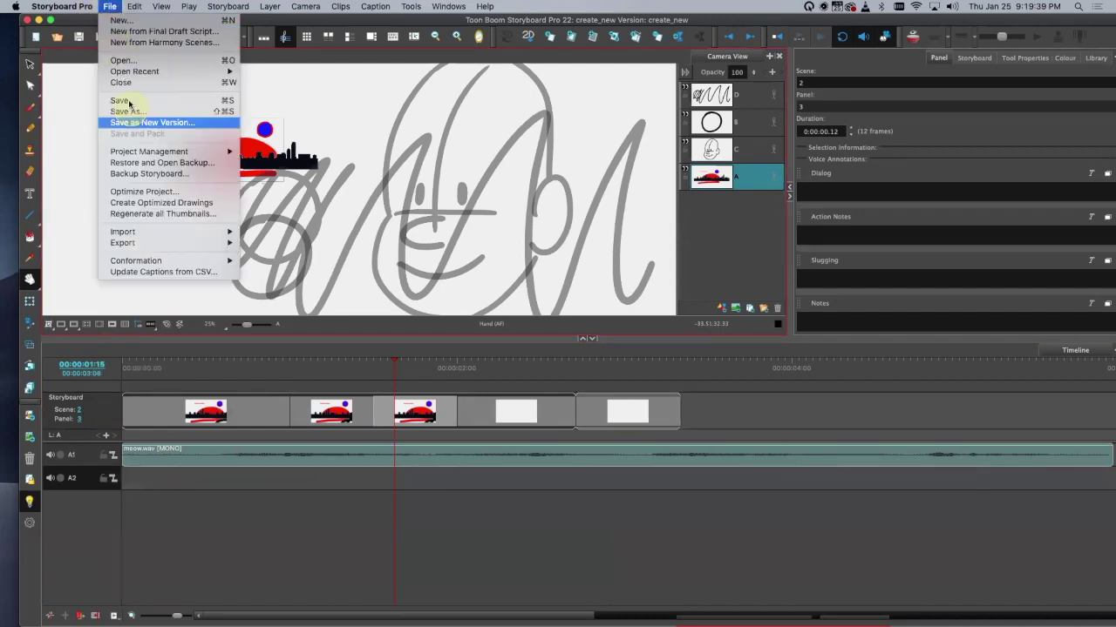
{"action": "mouse_move", "coordinate": [209, 231]}
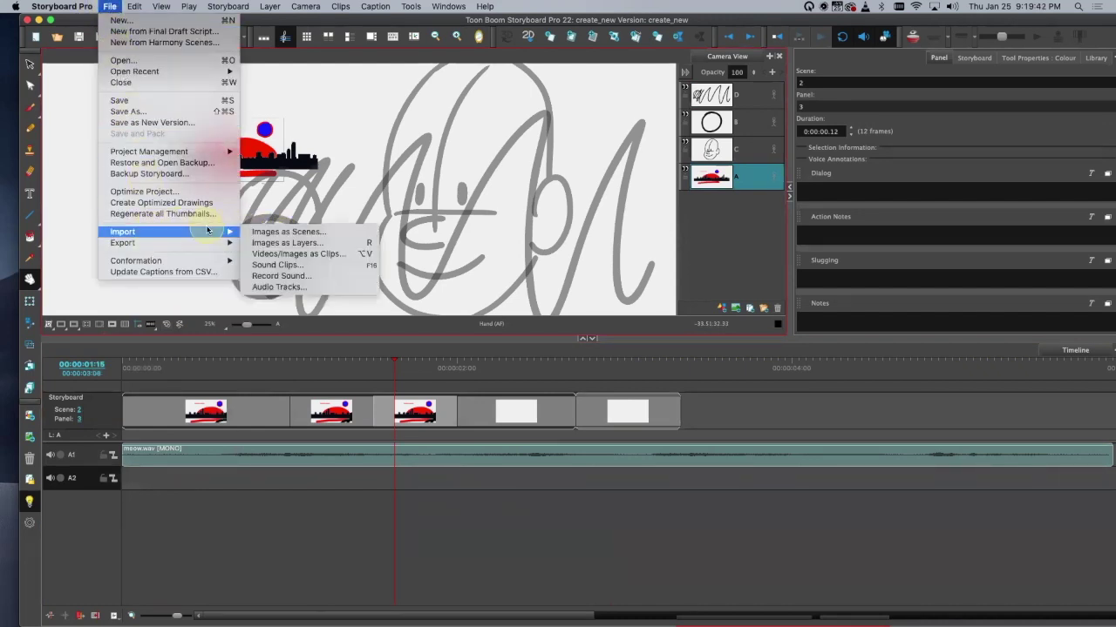
{"action": "left_click", "coordinate": [281, 286]}
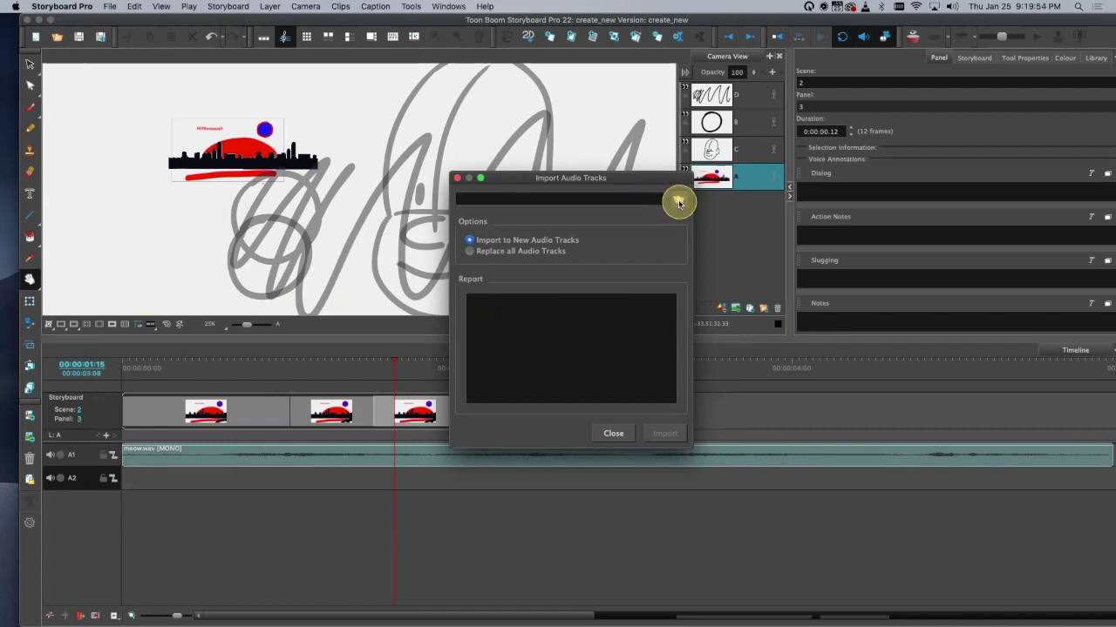
{"action": "left_click", "coordinate": [679, 202]}
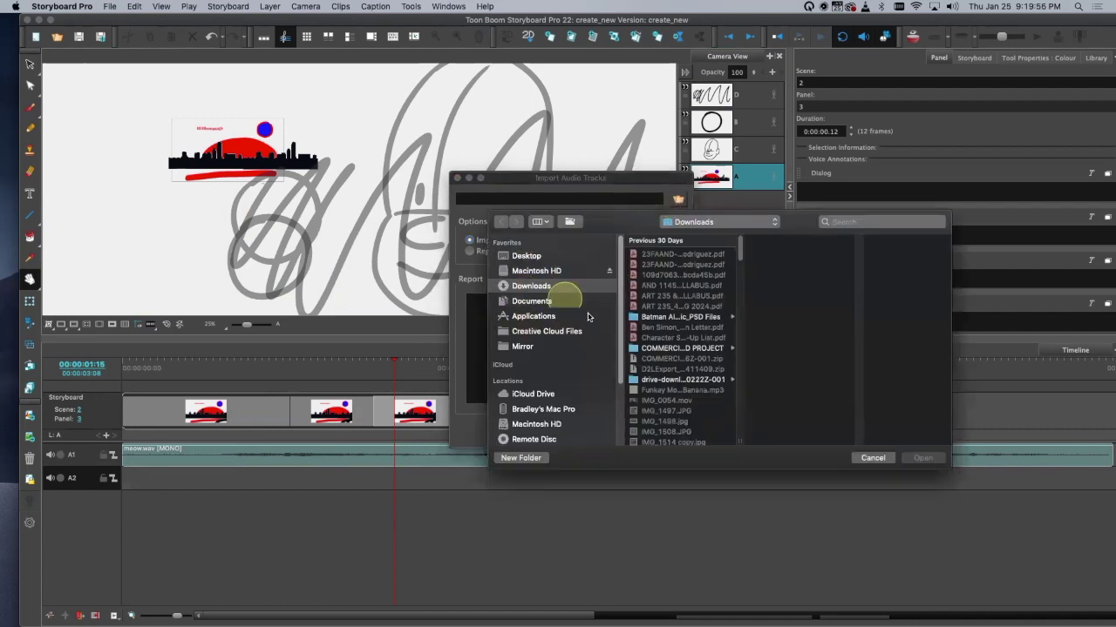
Step: Look through the Downloads folder, including STANLEY TEST and TY_WINNER IS_SB_3_21_12, for an audio file to import
{"action": "left_click_drag", "start_coordinate": [742, 252], "coordinate": [730, 373]}
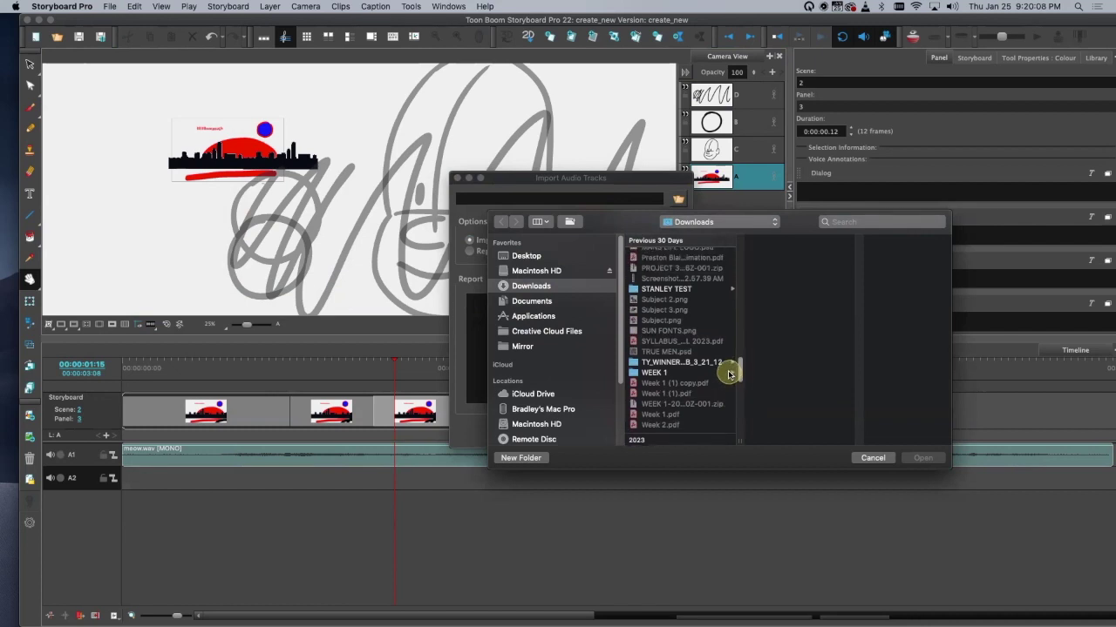
{"action": "left_click_drag", "start_coordinate": [729, 374], "coordinate": [703, 357]}
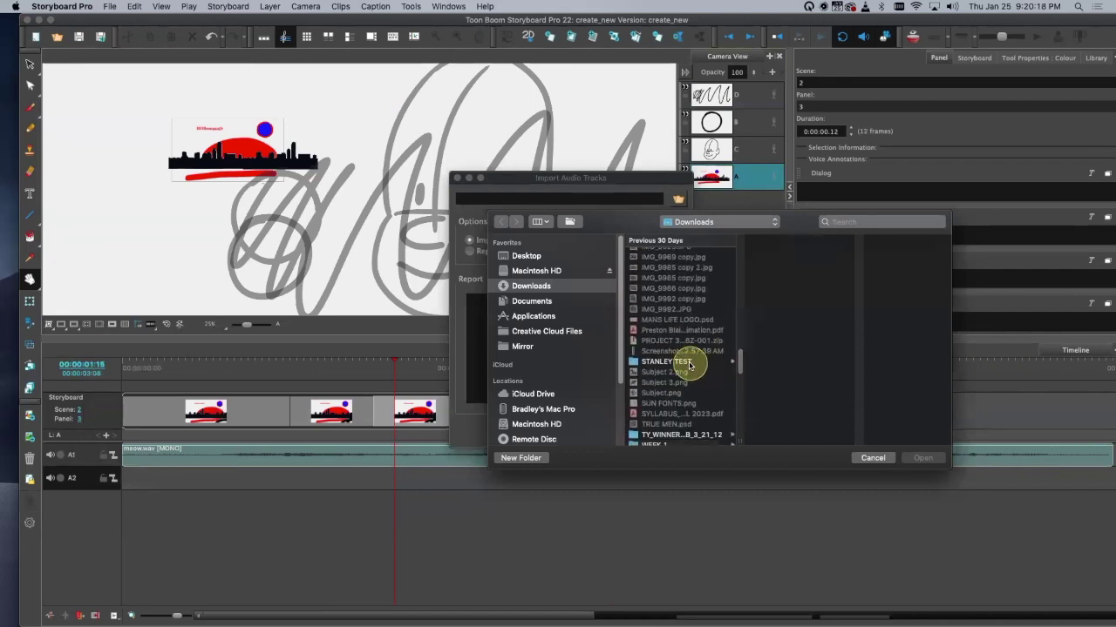
{"action": "left_click", "coordinate": [702, 361]}
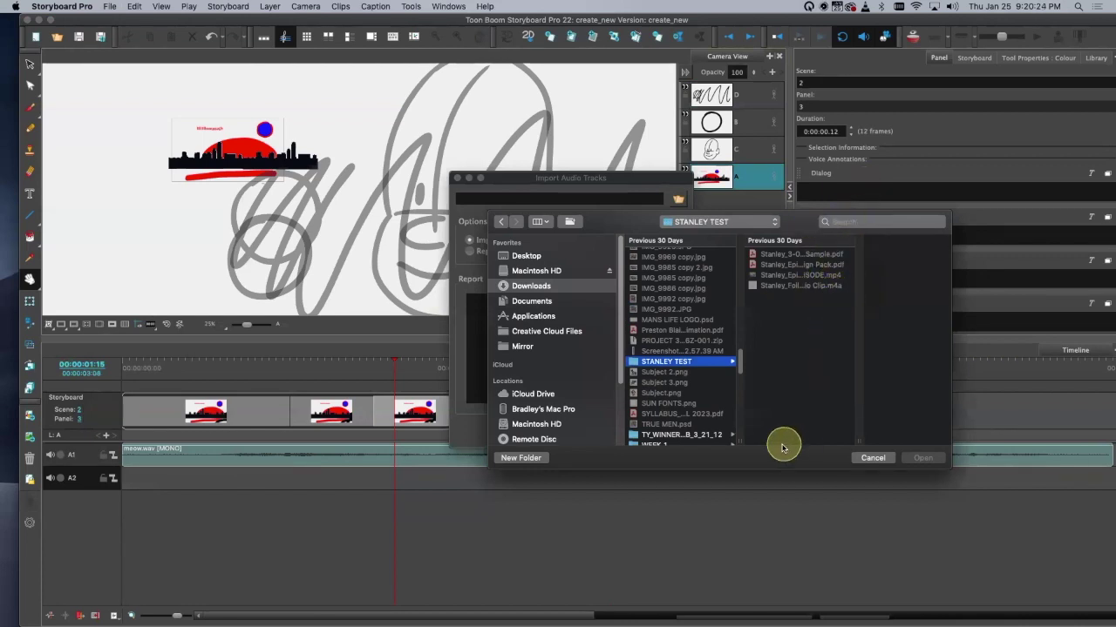
{"action": "scroll", "coordinate": [739, 361], "scroll_direction": "down", "scroll_amount": 3}
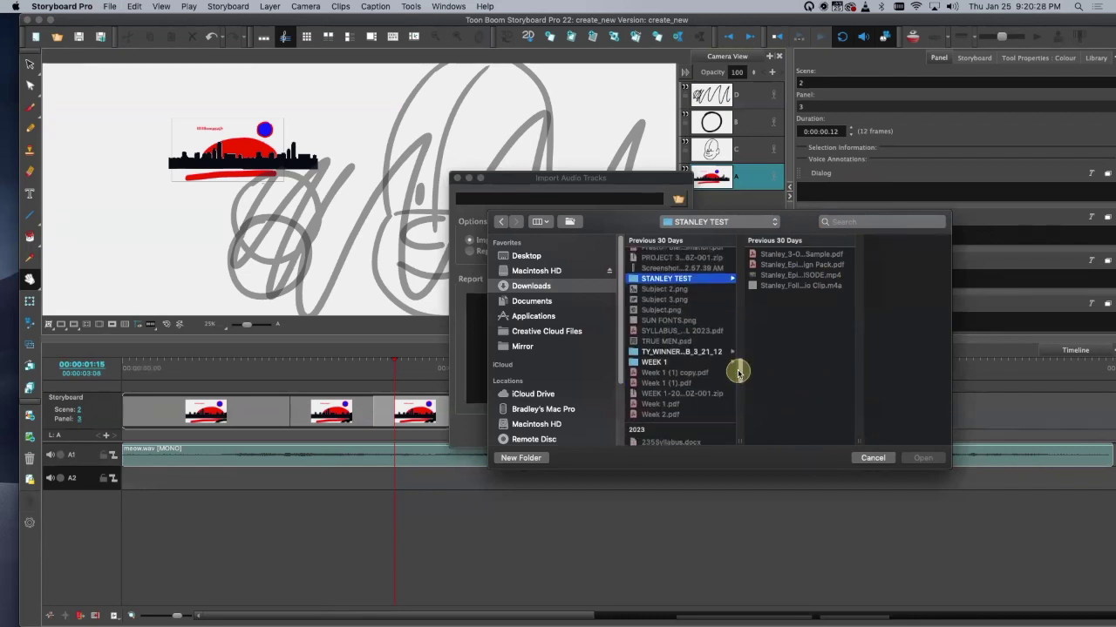
{"action": "left_click", "coordinate": [723, 356]}
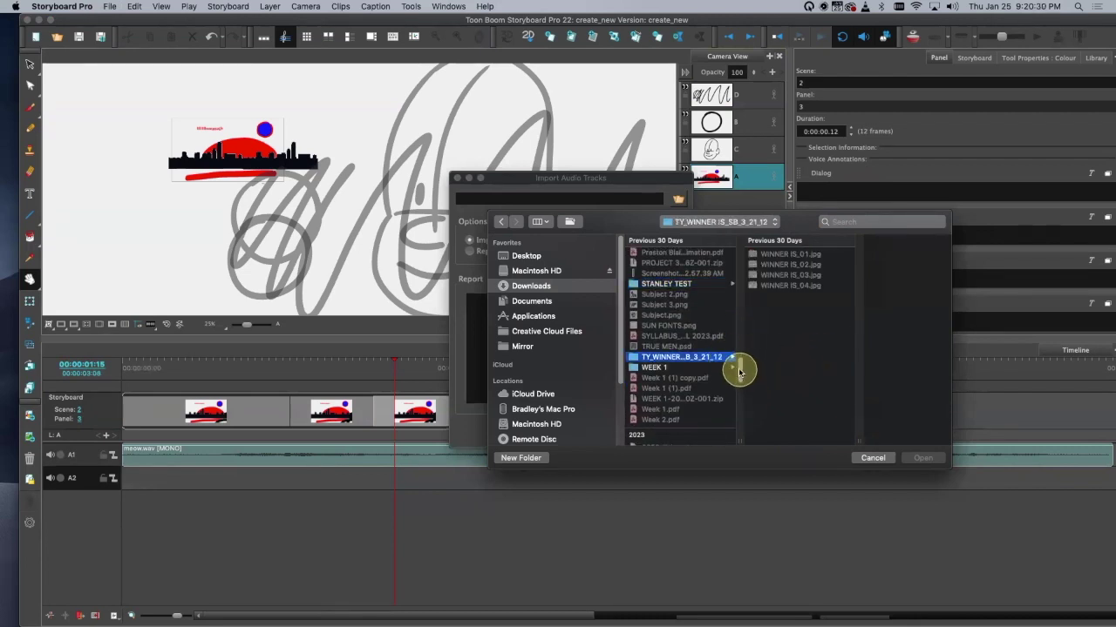
{"action": "scroll", "coordinate": [739, 375], "scroll_direction": "down", "scroll_amount": 10}
{"action": "scroll", "coordinate": [739, 393], "scroll_direction": "down", "scroll_amount": 10}
{"action": "scroll", "coordinate": [739, 412], "scroll_direction": "down", "scroll_amount": 5}
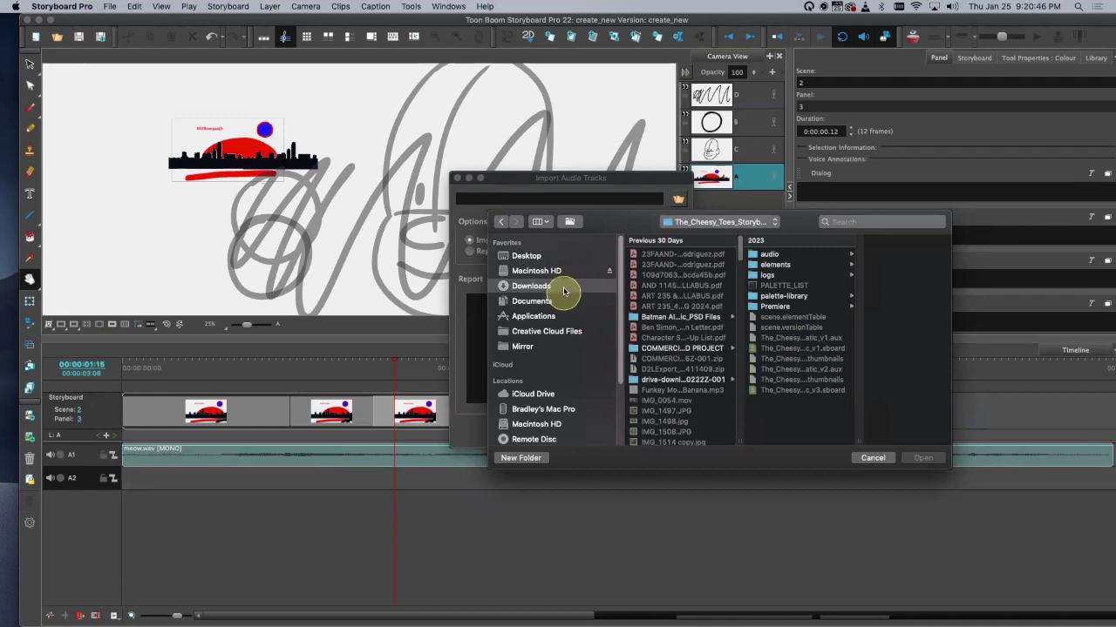
Step: Browse the Desktop's Trump Test folder to its Audio subfolder and try to choose MIX_VO.mp3 for the import
{"action": "left_click", "coordinate": [564, 256]}
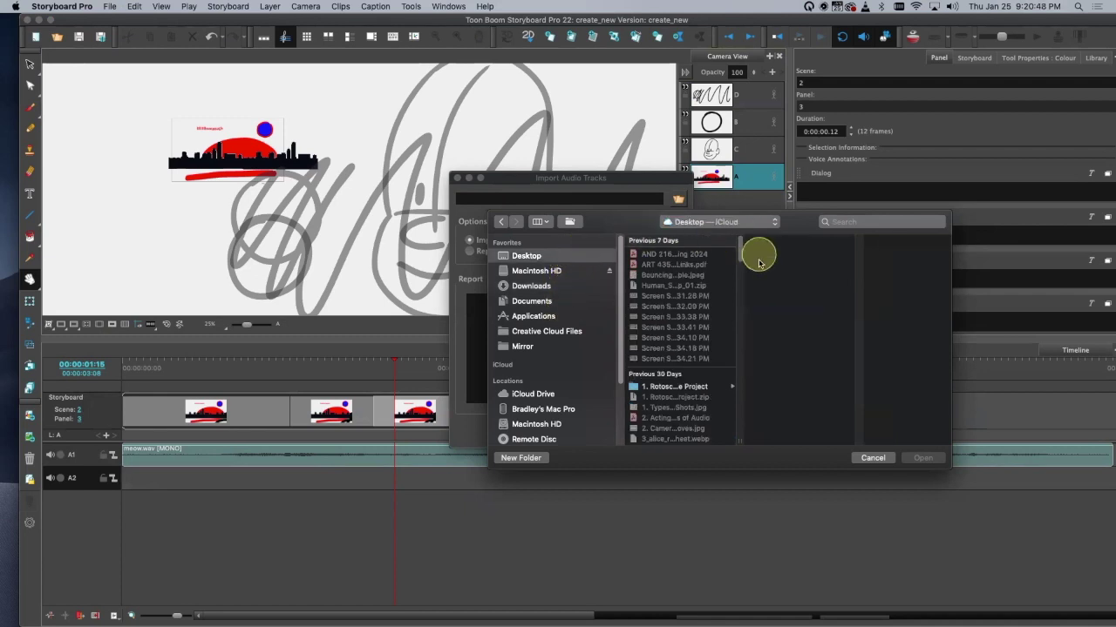
{"action": "left_click_drag", "start_coordinate": [740, 262], "coordinate": [726, 412]}
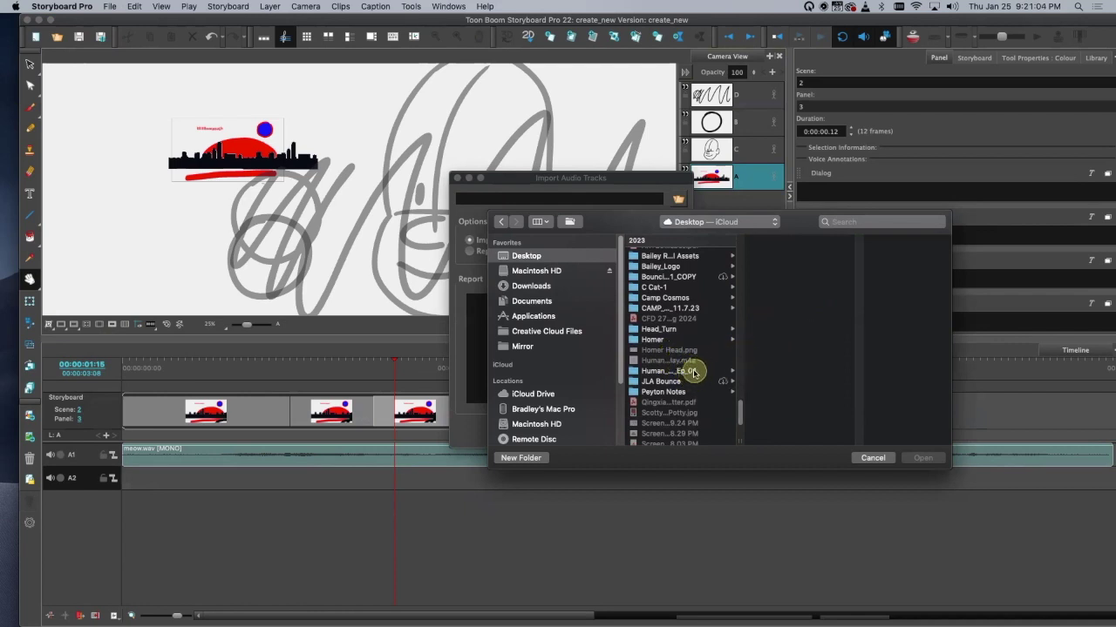
{"action": "left_click", "coordinate": [694, 372]}
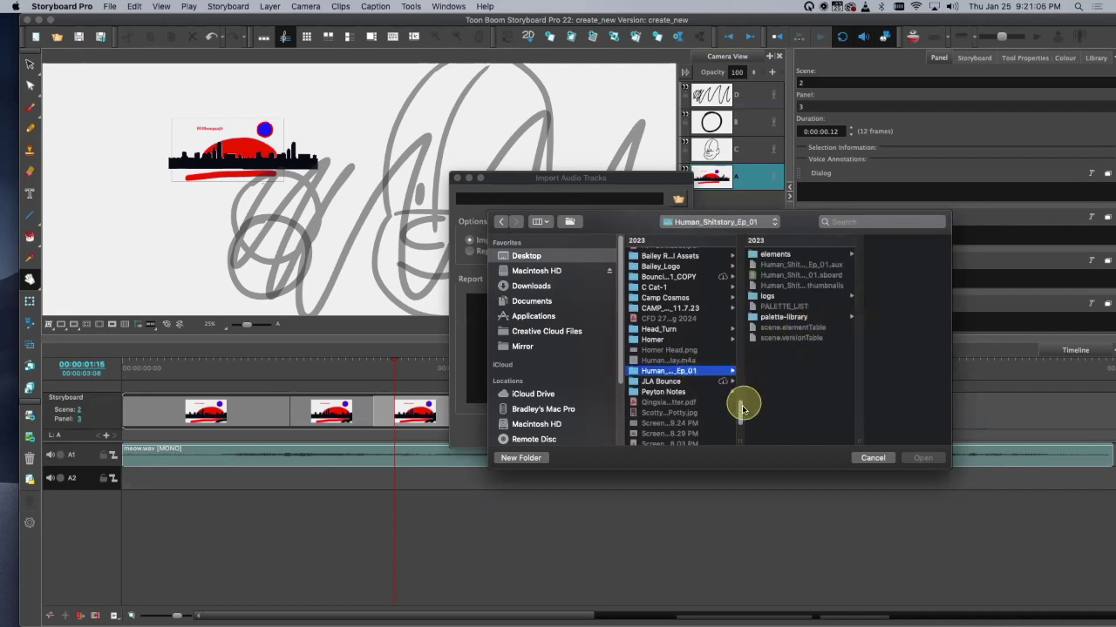
{"action": "left_click_drag", "start_coordinate": [740, 410], "coordinate": [740, 423]}
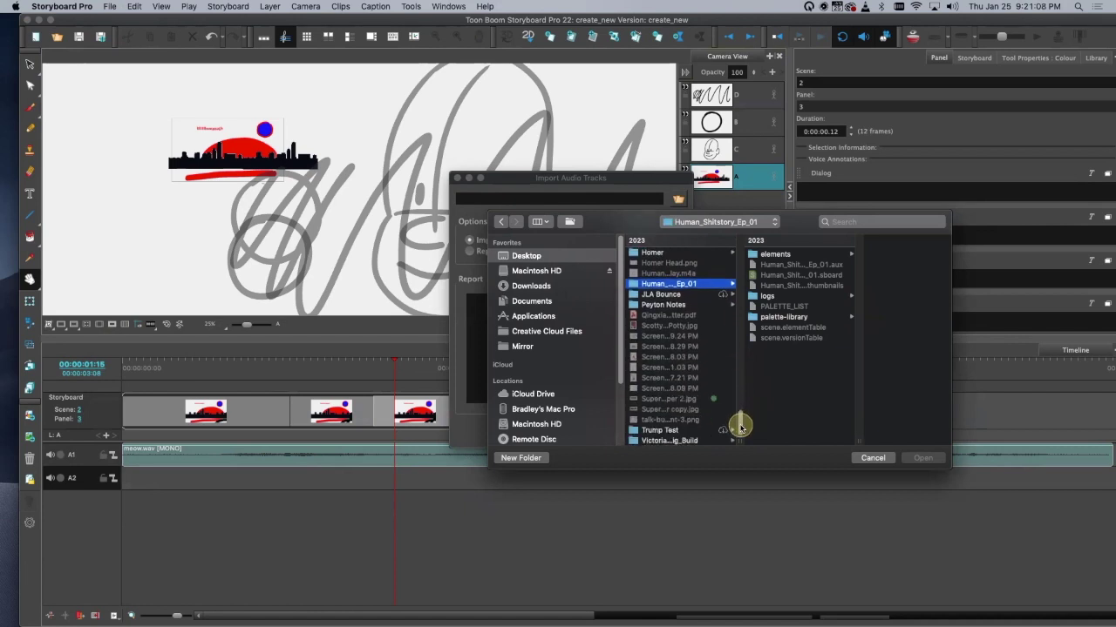
{"action": "left_click", "coordinate": [701, 430]}
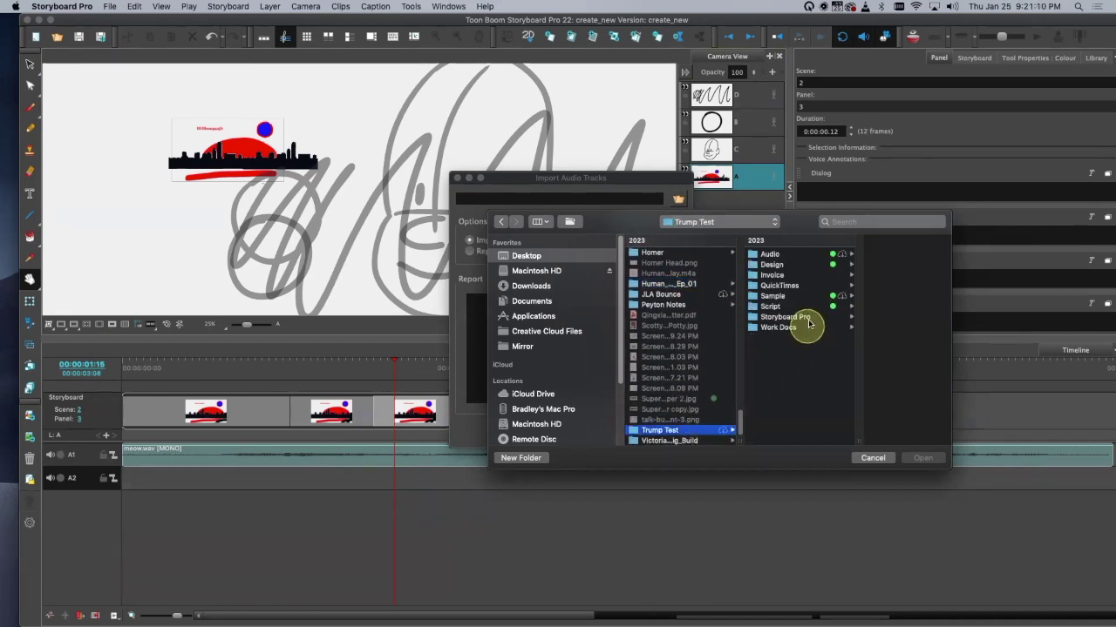
{"action": "left_click", "coordinate": [793, 253]}
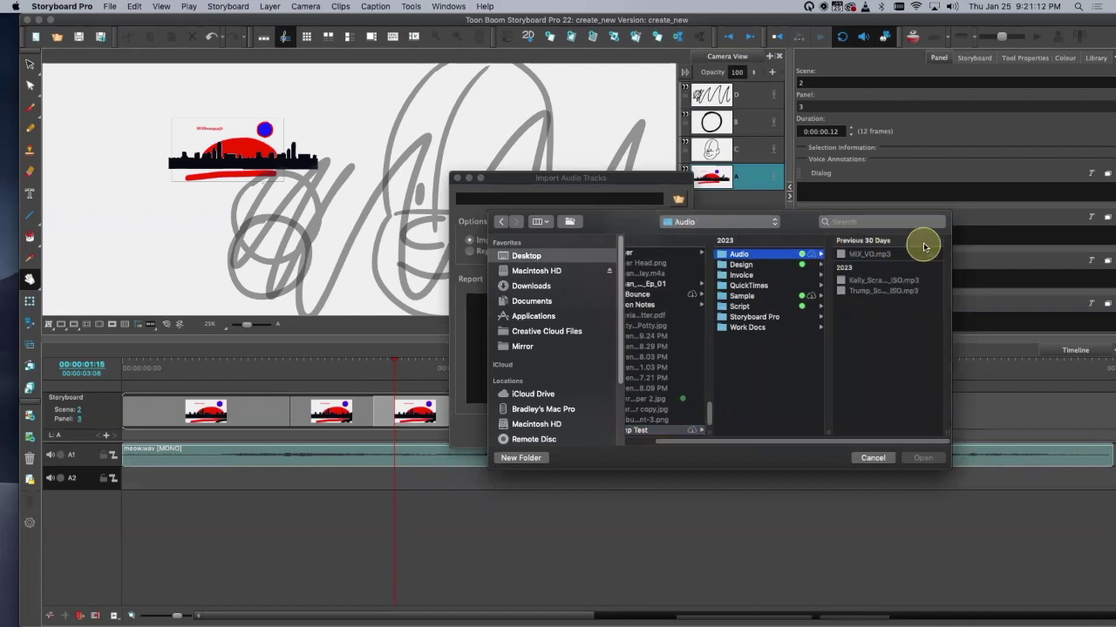
{"action": "left_click", "coordinate": [888, 255]}
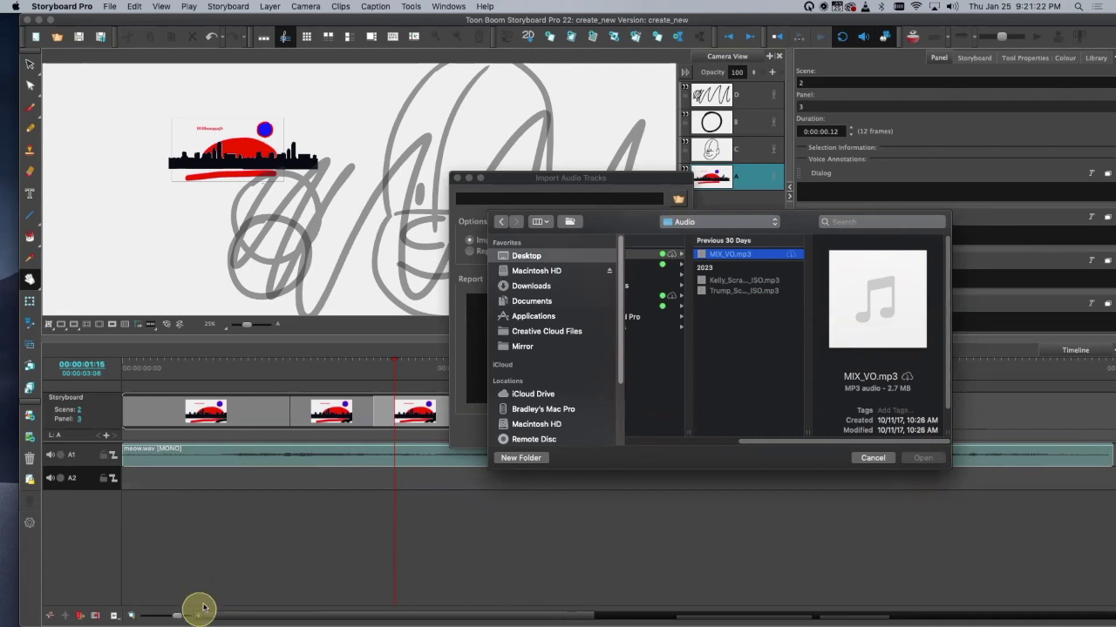
Step: Switch to Finder and open the Trump Test folder on the Desktop
{"action": "mouse_move", "coordinate": [209, 624]}
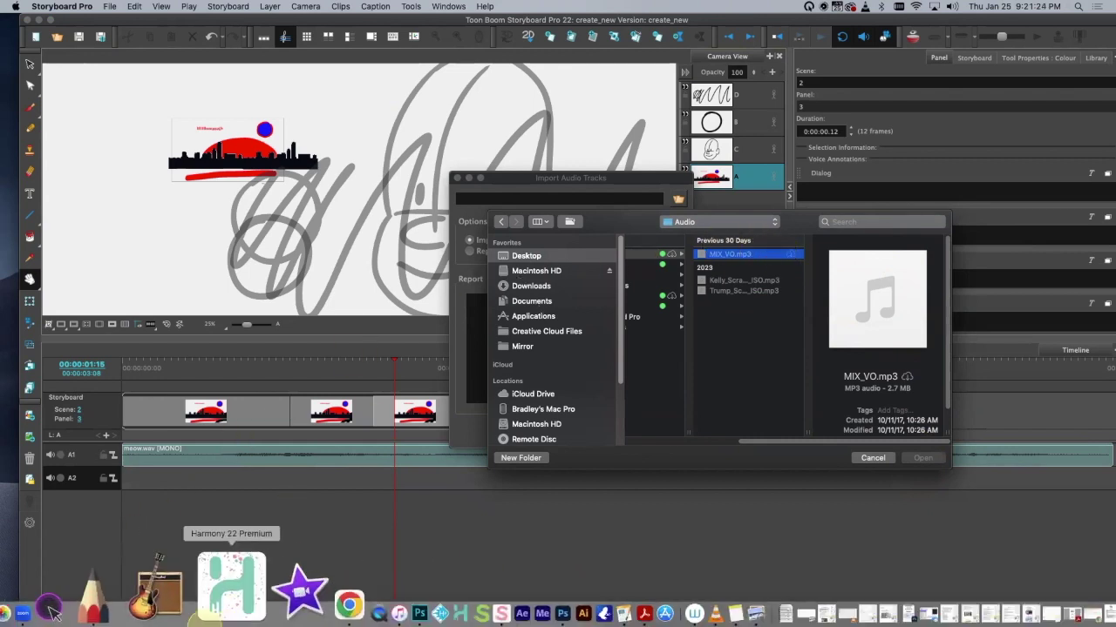
{"action": "left_click", "coordinate": [29, 609]}
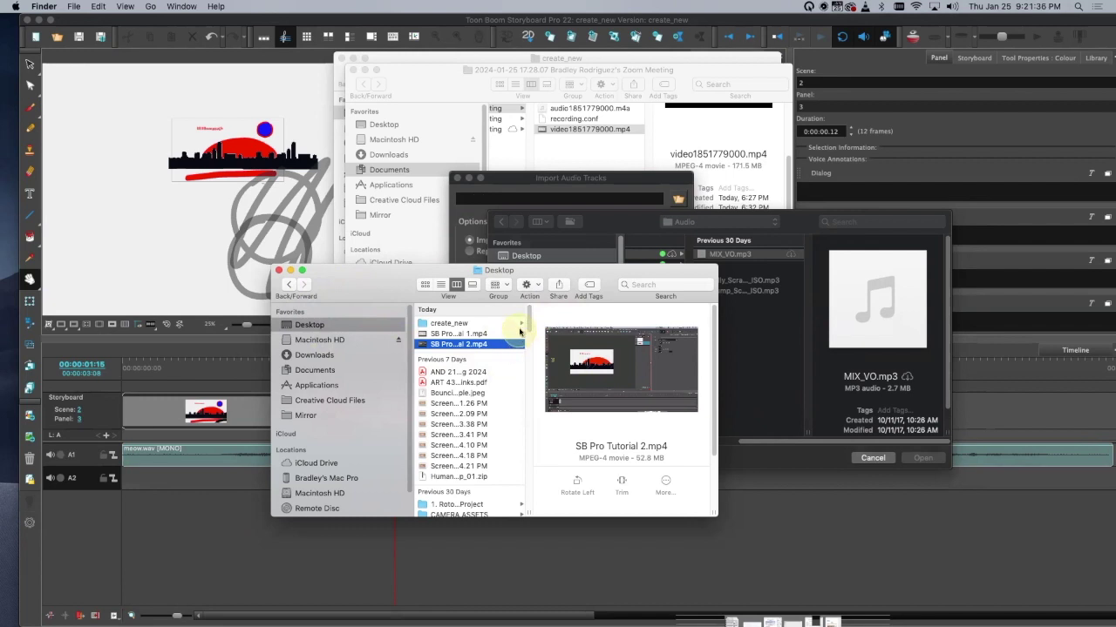
{"action": "scroll", "coordinate": [530, 322], "scroll_direction": "down", "scroll_amount": 5}
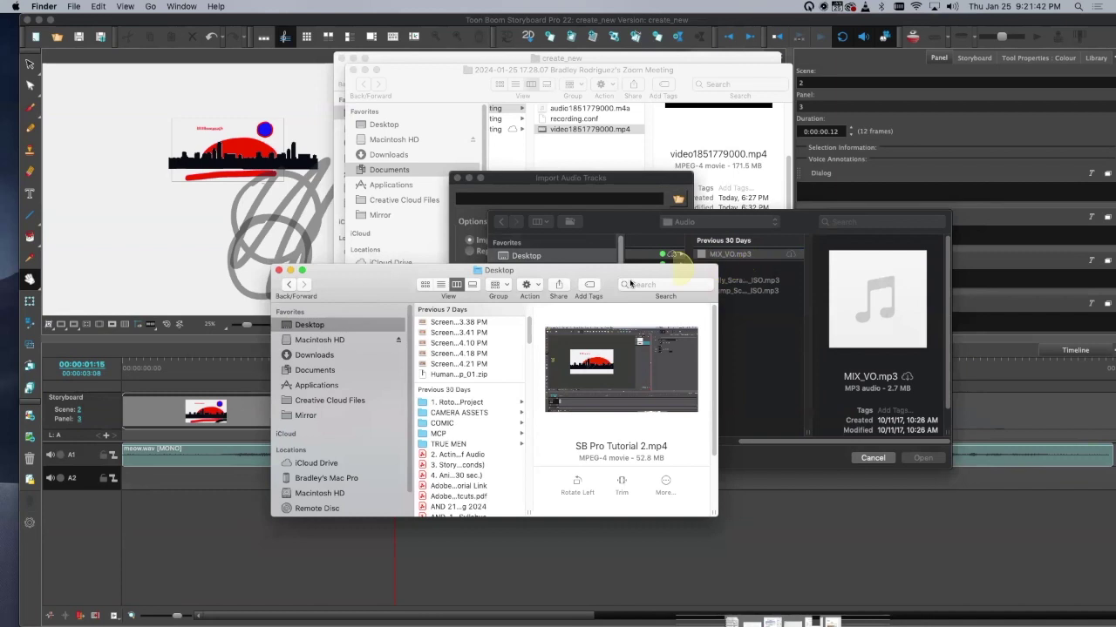
{"action": "left_click_drag", "start_coordinate": [528, 338], "coordinate": [528, 476]}
{"action": "left_click", "coordinate": [509, 485]}
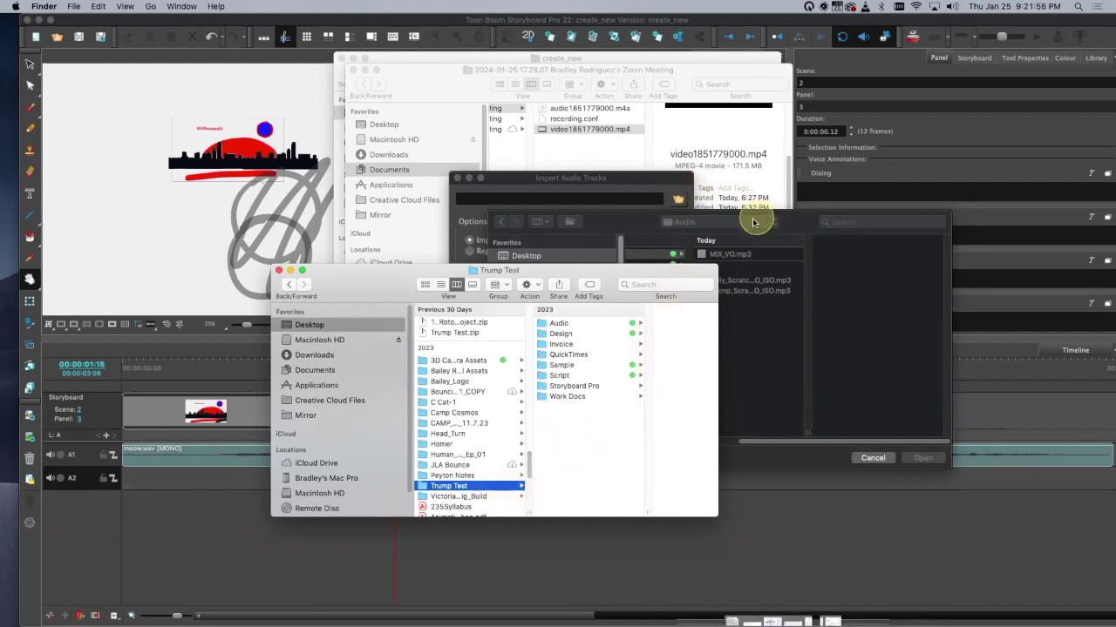
Step: Return to Storyboard Pro's audio import, retry choosing MIX_VO.mp3, and reopen the file browser beside the import dialog
{"action": "left_click", "coordinate": [823, 221]}
{"action": "left_click", "coordinate": [755, 255]}
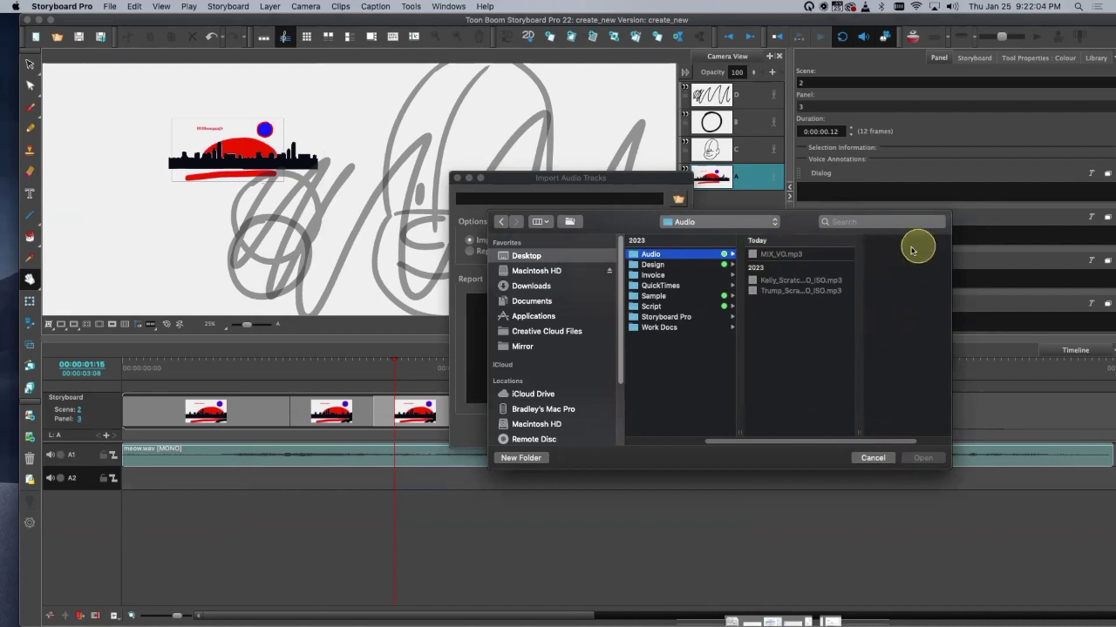
{"action": "left_click", "coordinate": [868, 459]}
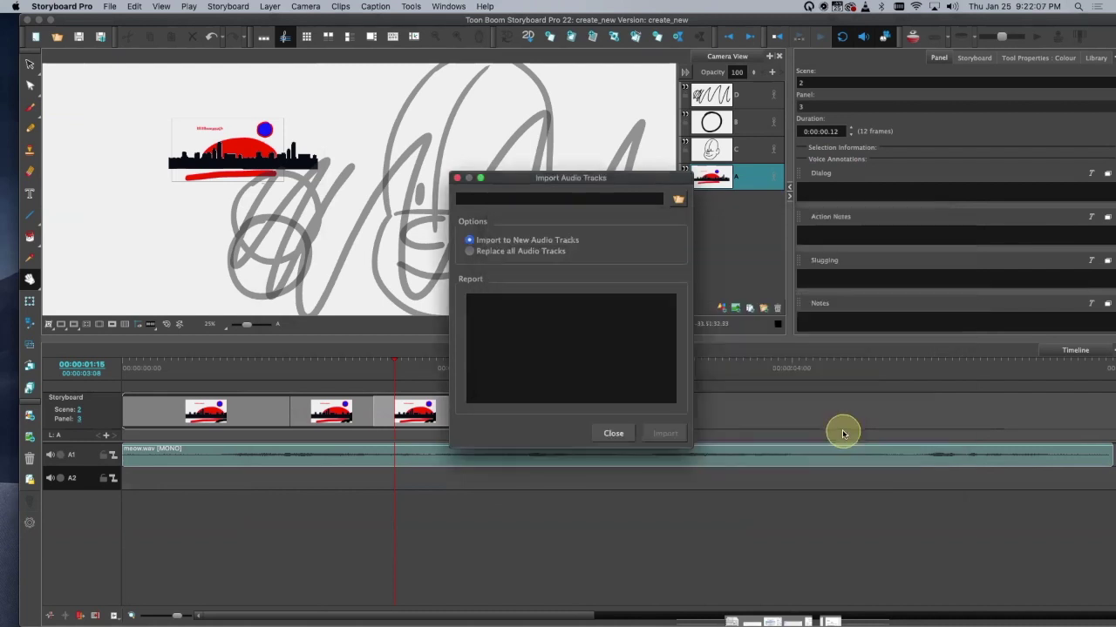
{"action": "left_click", "coordinate": [678, 200]}
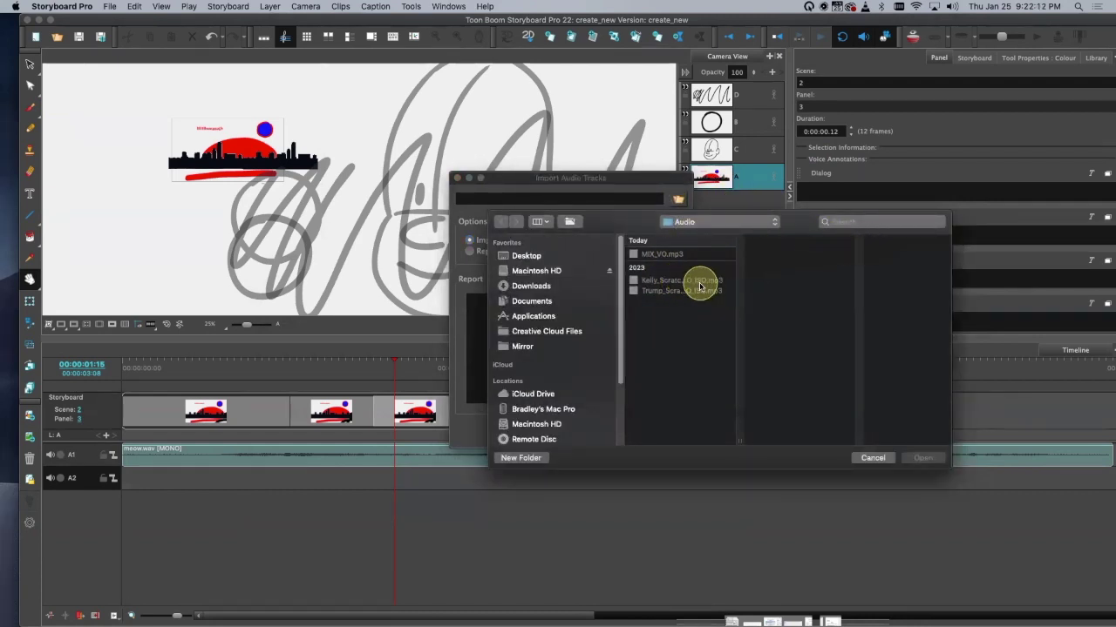
{"action": "left_click_drag", "start_coordinate": [618, 179], "coordinate": [618, 177]}
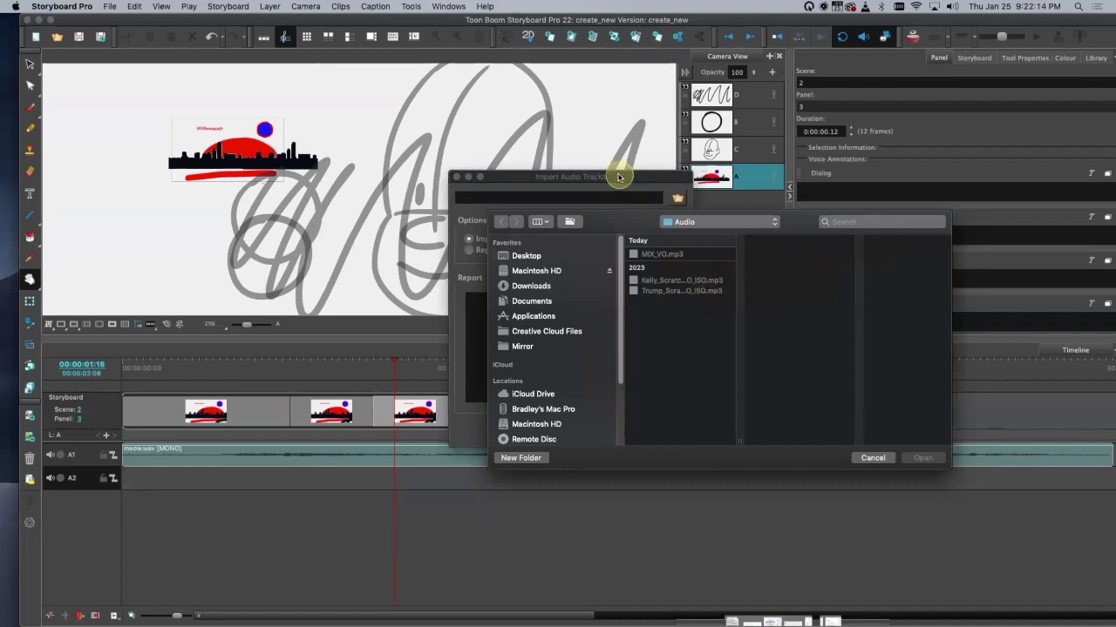
{"action": "left_click_drag", "start_coordinate": [653, 224], "coordinate": [736, 148]}
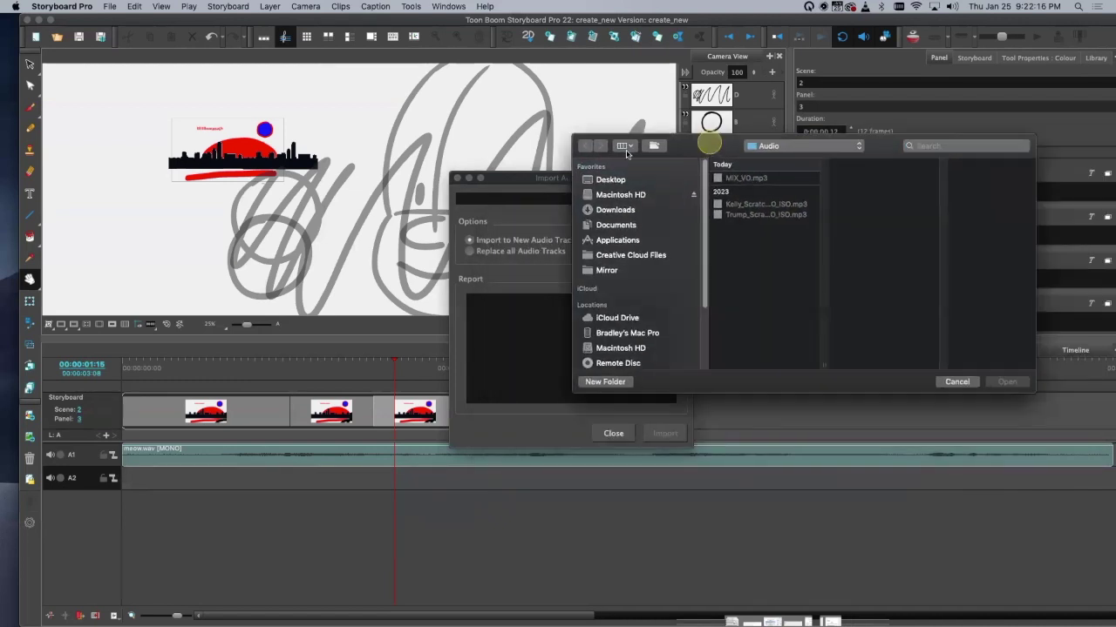
Step: Switch to Finder and select MIX_VO.mp3 in the Audio folder of Trump Test
{"action": "mouse_move", "coordinate": [195, 621]}
{"action": "left_click", "coordinate": [18, 604]}
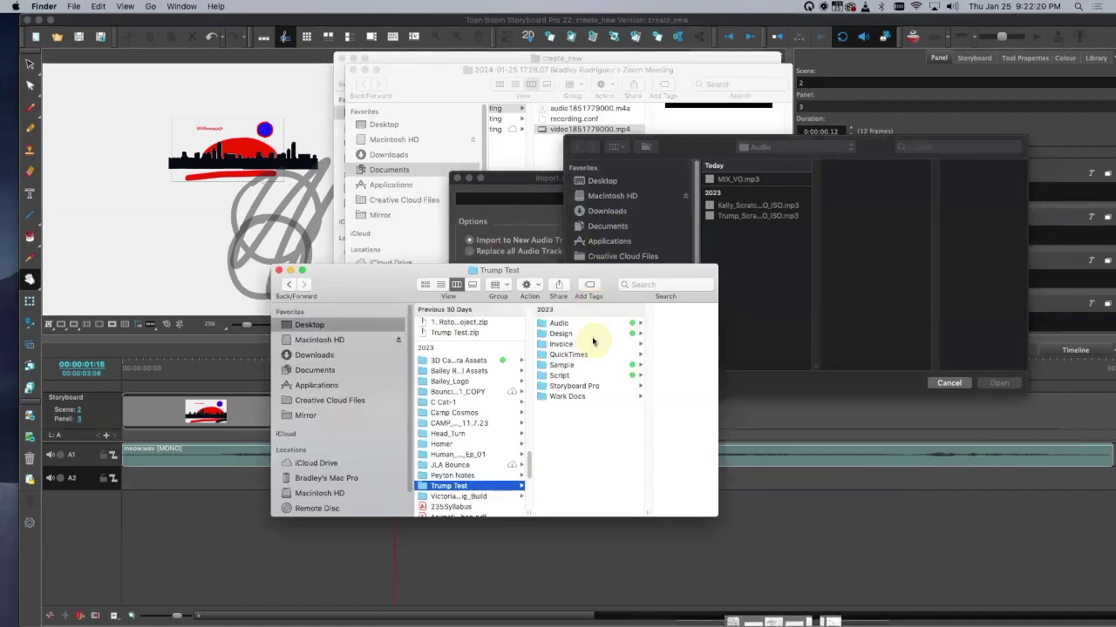
{"action": "left_click", "coordinate": [591, 323]}
{"action": "left_click", "coordinate": [686, 322]}
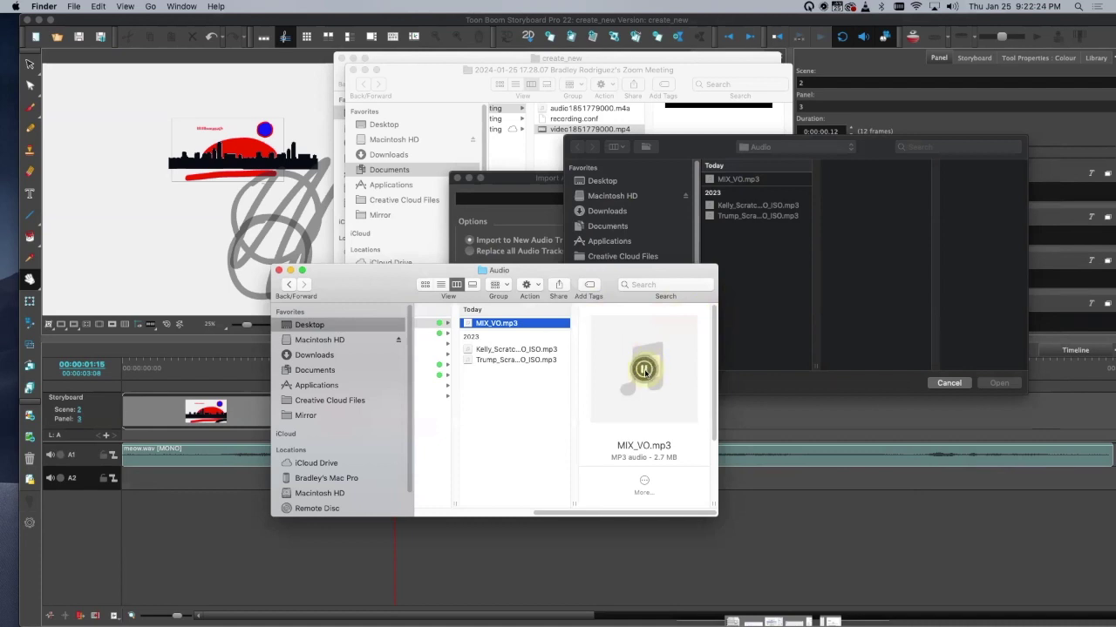
Step: Go back to Storyboard Pro, check the import file browser for MIX_VO.mp3 again, and close the audio import without importing
{"action": "left_click", "coordinate": [731, 148]}
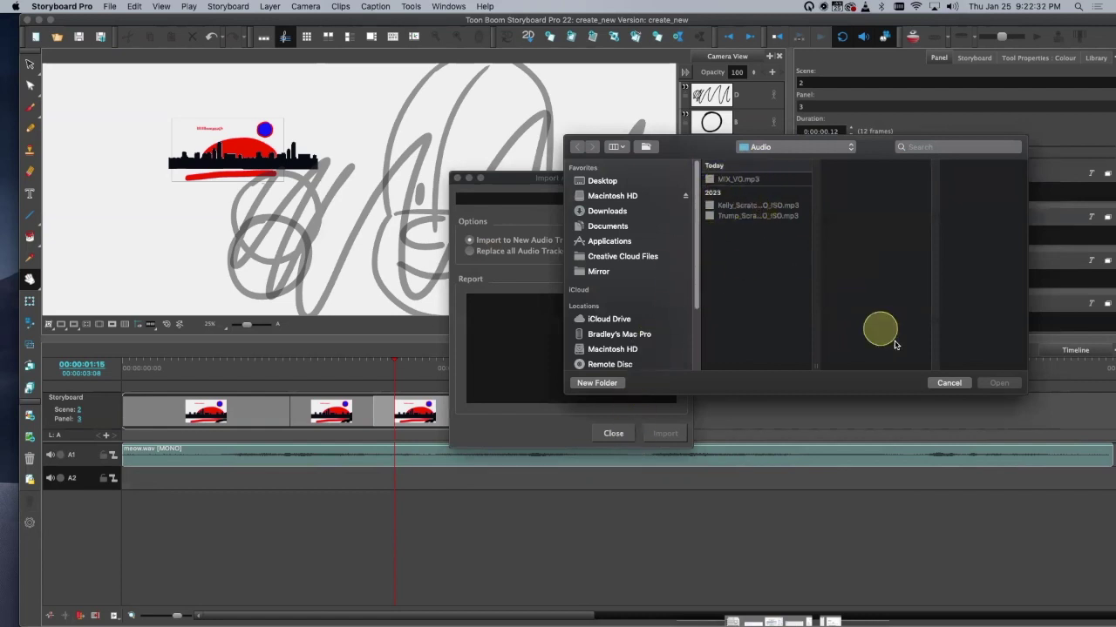
{"action": "left_click", "coordinate": [949, 384]}
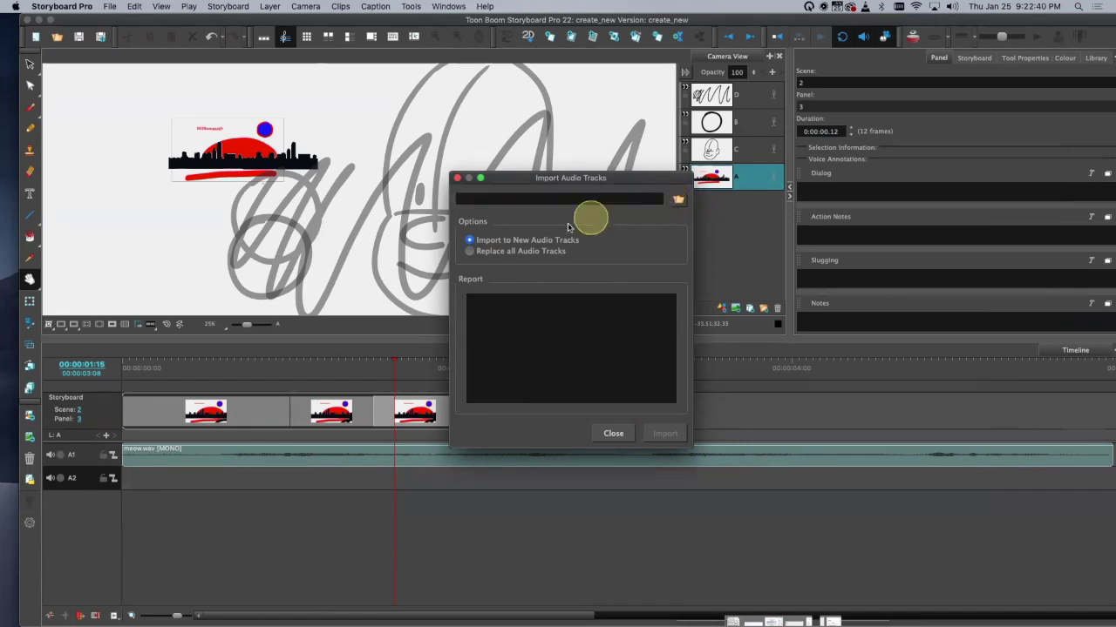
{"action": "left_click", "coordinate": [679, 200]}
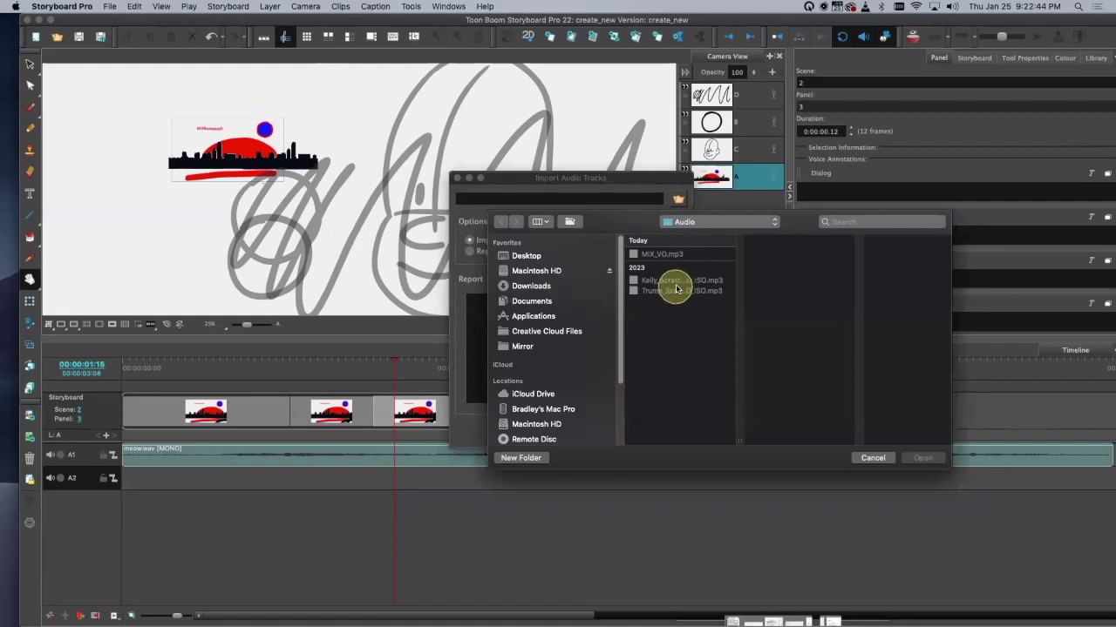
{"action": "left_click", "coordinate": [862, 456]}
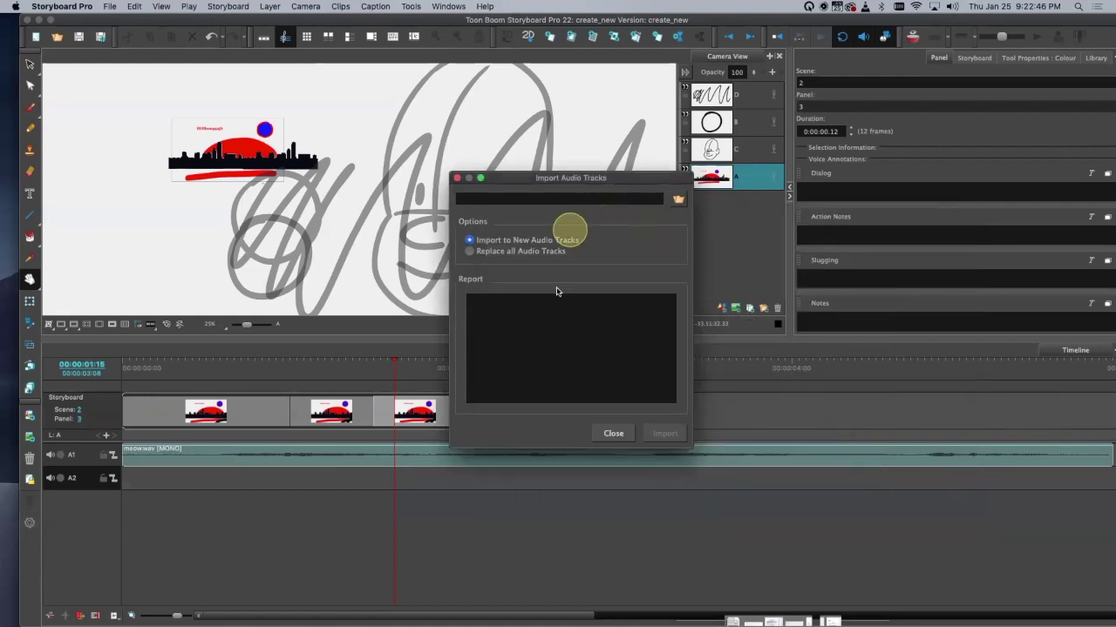
{"action": "left_click", "coordinate": [614, 433]}
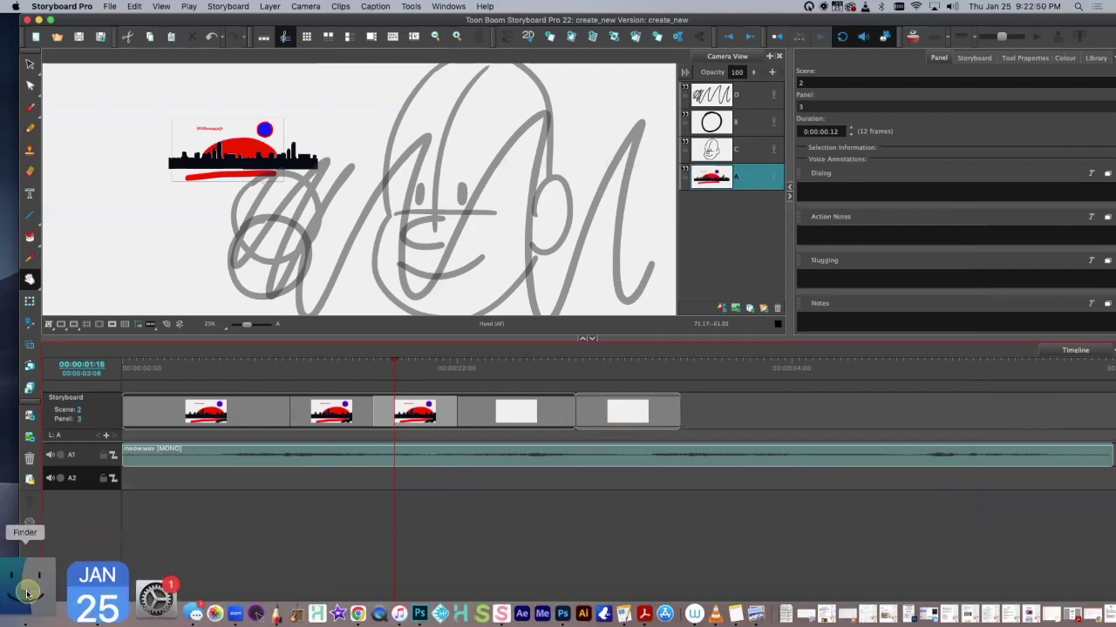
Step: Bring MIX_VO.mp3 from the Finder window onto audio track A2 and align the clip with the start of the timeline
{"action": "left_click", "coordinate": [35, 587]}
{"action": "left_click_drag", "start_coordinate": [505, 323], "coordinate": [175, 484]}
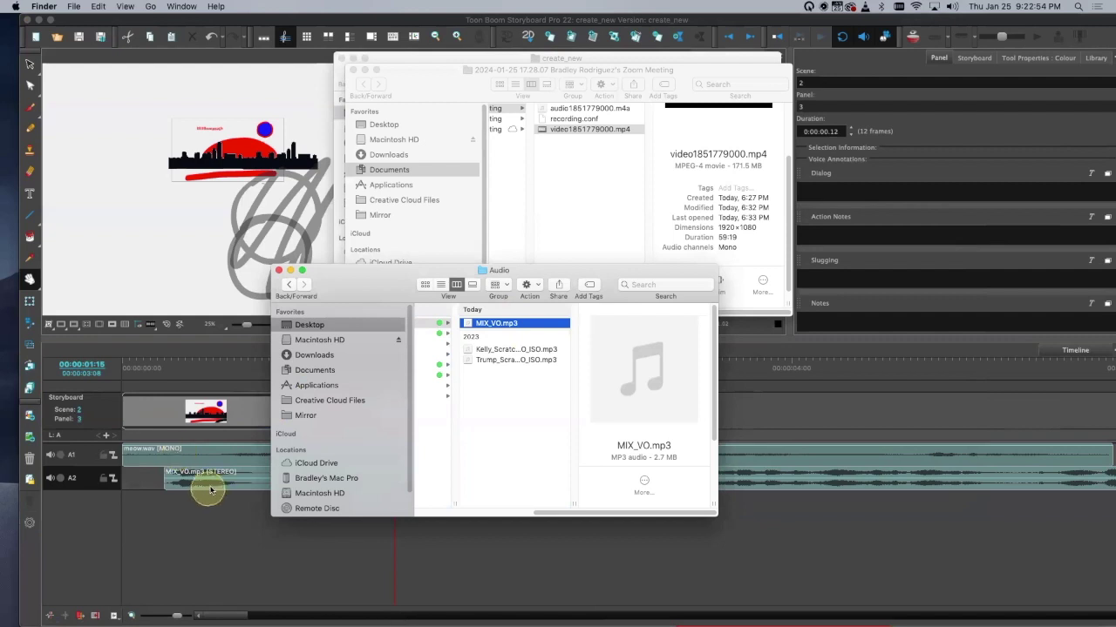
{"action": "left_click", "coordinate": [212, 487]}
{"action": "left_click_drag", "start_coordinate": [314, 481], "coordinate": [119, 481]}
Step: Play the storyboard from the first panel to hear the audio tracks, and stop the playback
{"action": "left_click_drag", "start_coordinate": [395, 360], "coordinate": [380, 359]}
{"action": "left_click", "coordinate": [129, 412]}
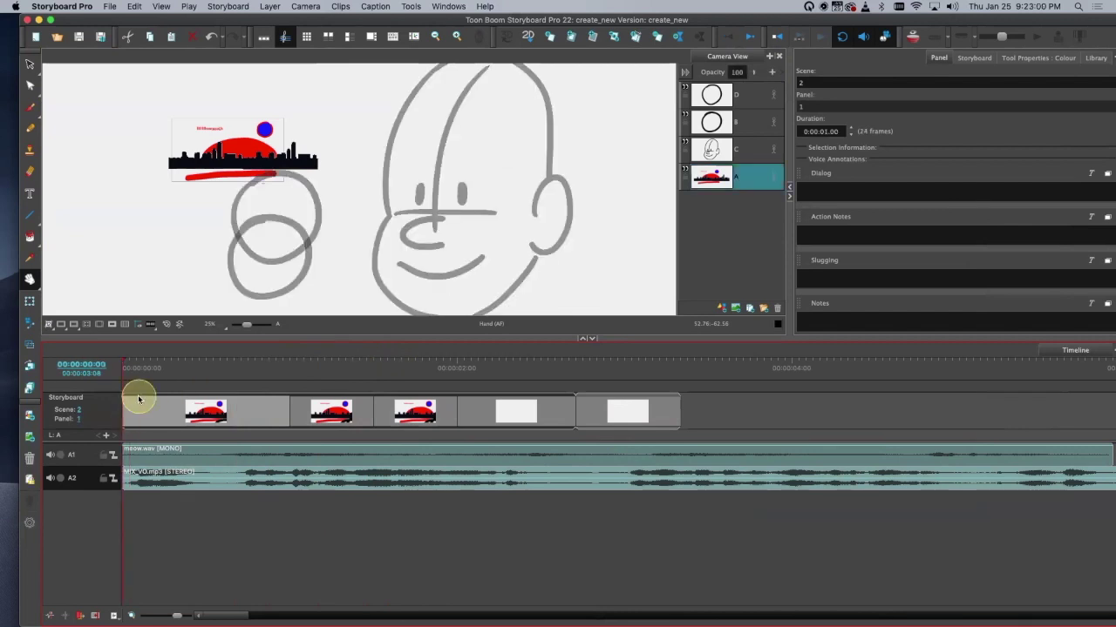
{"action": "key", "text": "Return"}
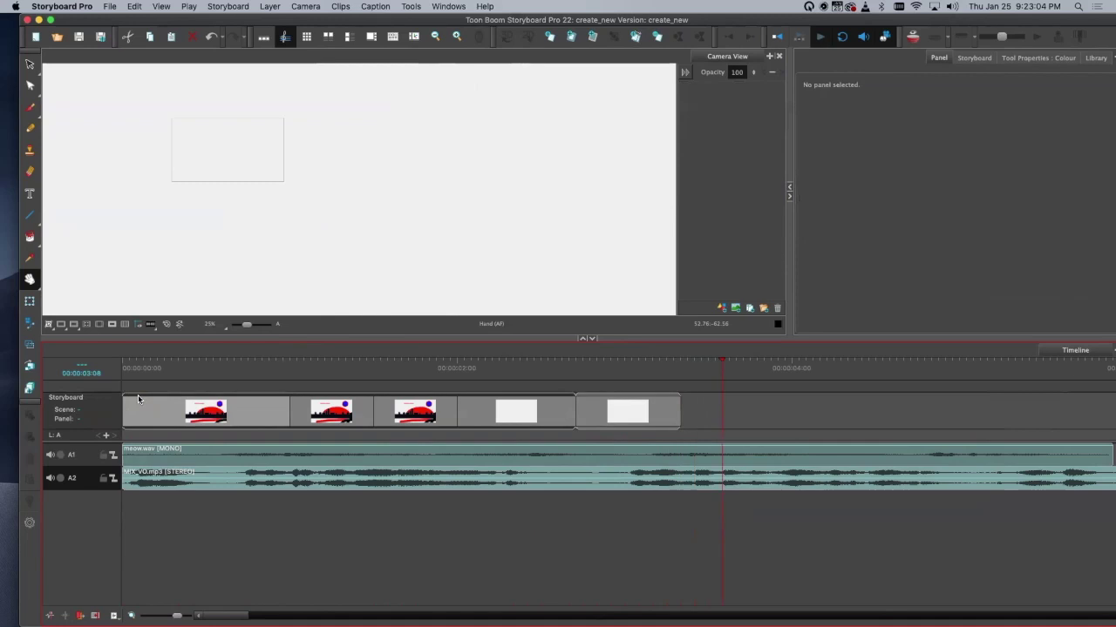
{"action": "left_click", "coordinate": [138, 398]}
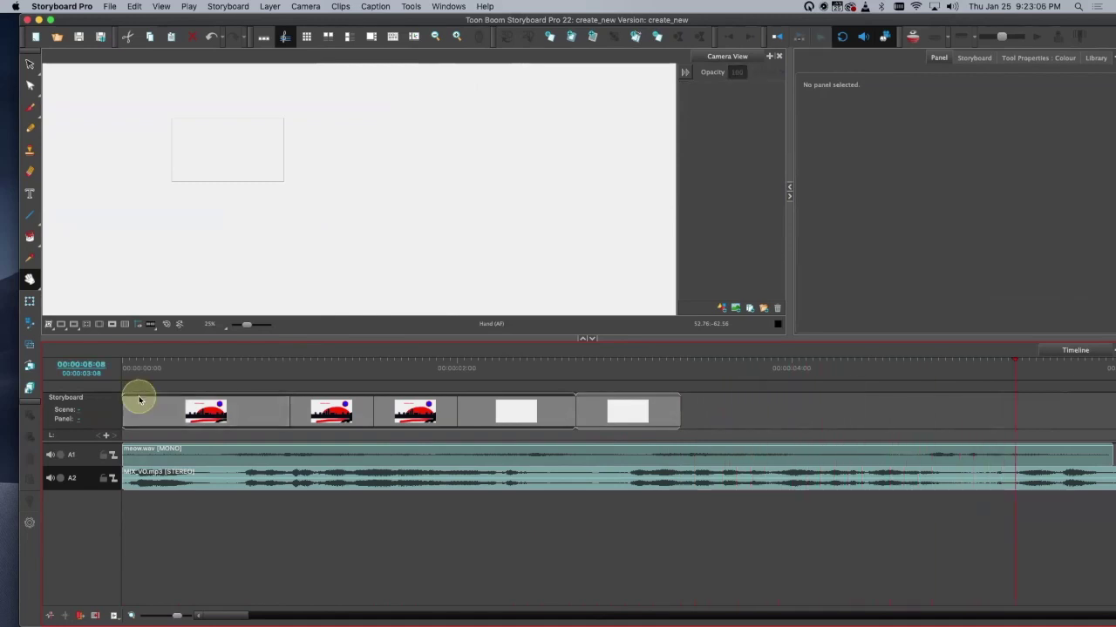
Step: Delete the meow.wav clip from track A1 and move the MIX_VO.mp3 clip from A2 to A1, starting at zero
{"action": "left_click", "coordinate": [498, 455]}
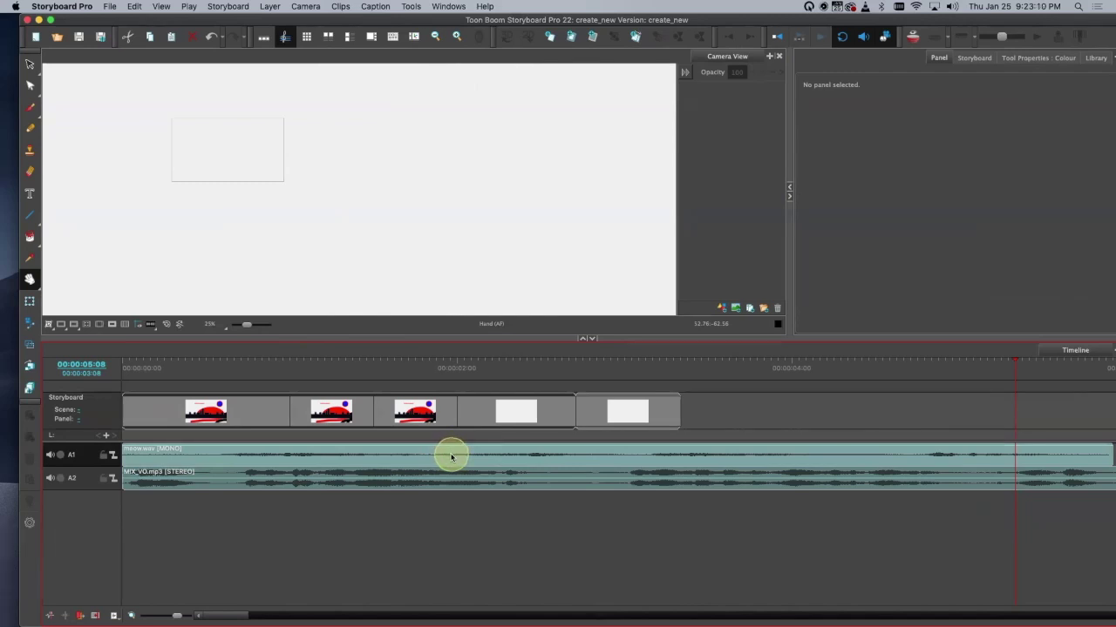
{"action": "key", "text": "Delete"}
{"action": "left_click_drag", "start_coordinate": [424, 479], "coordinate": [428, 466]}
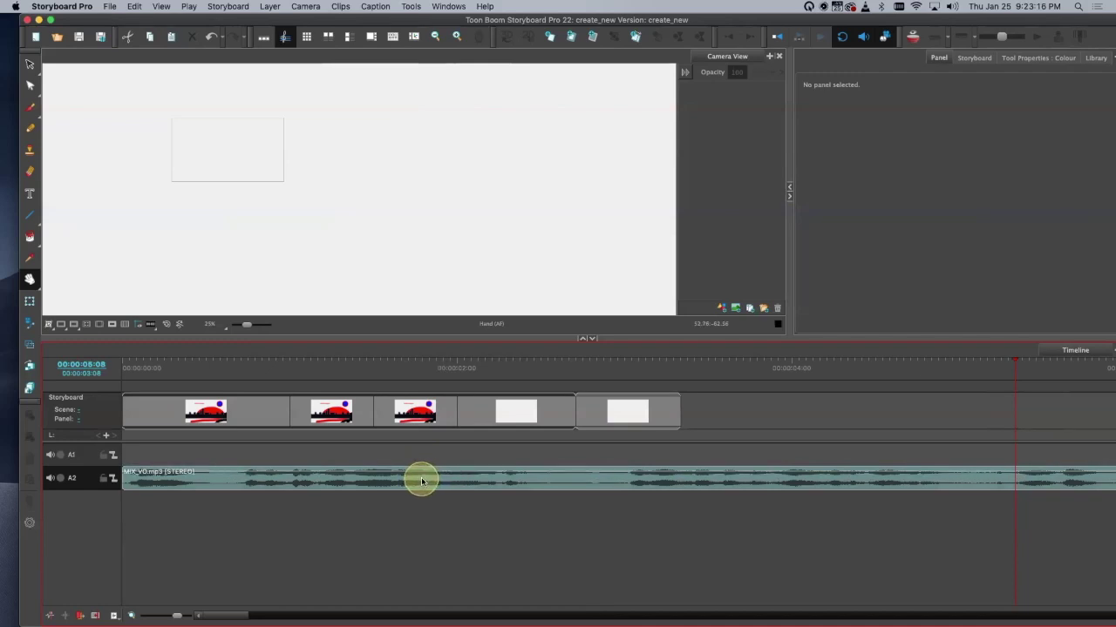
{"action": "scroll", "coordinate": [424, 480], "scroll_direction": "right", "scroll_amount": 5}
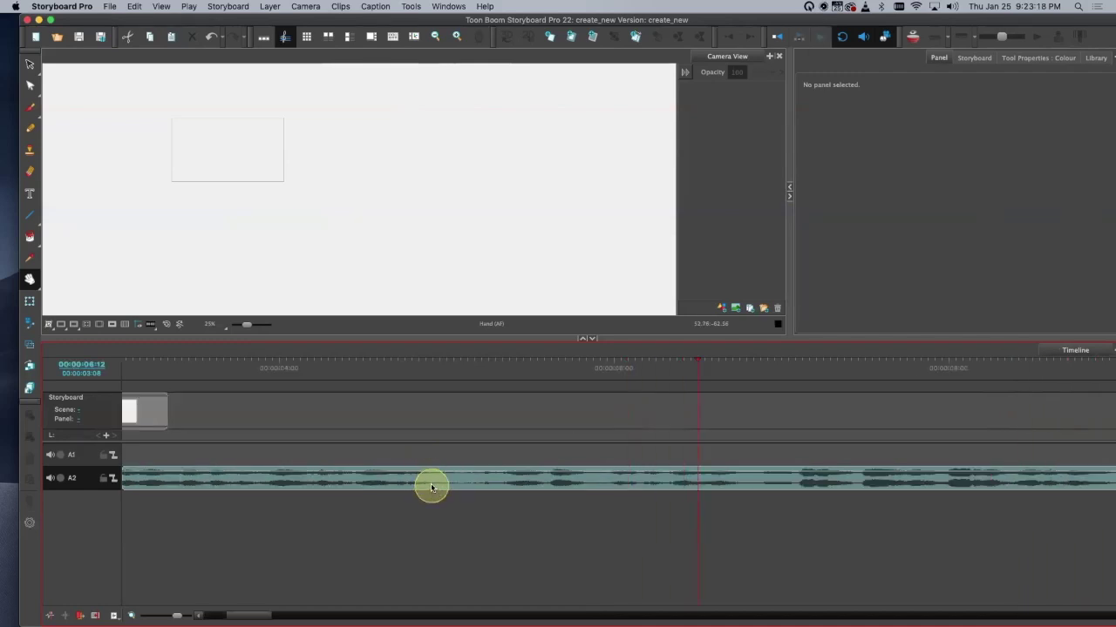
{"action": "left_click_drag", "start_coordinate": [253, 616], "coordinate": [190, 613]}
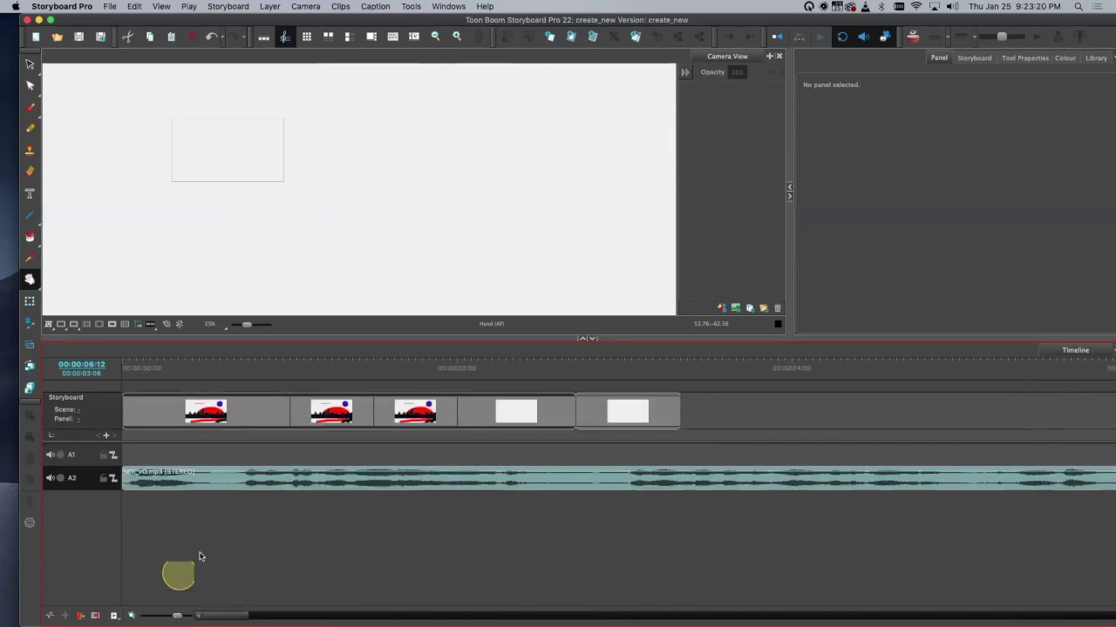
{"action": "left_click_drag", "start_coordinate": [324, 484], "coordinate": [324, 456]}
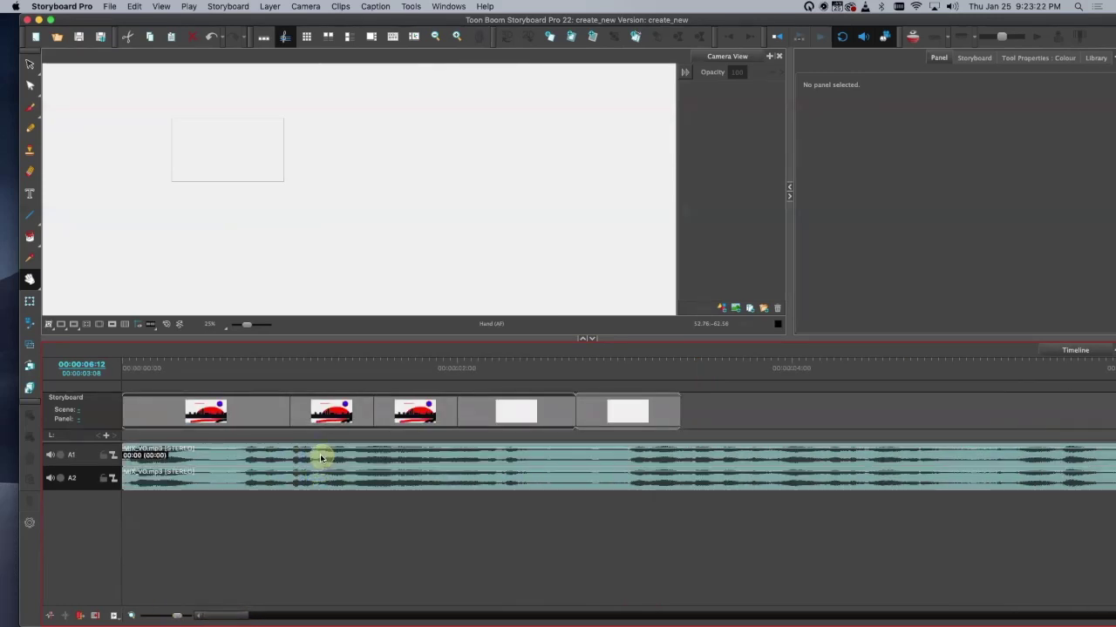
Step: Look along the MIX_VO.mp3 waveform and select the clip on track A1
{"action": "scroll", "coordinate": [393, 348], "scroll_direction": "right", "scroll_amount": 6}
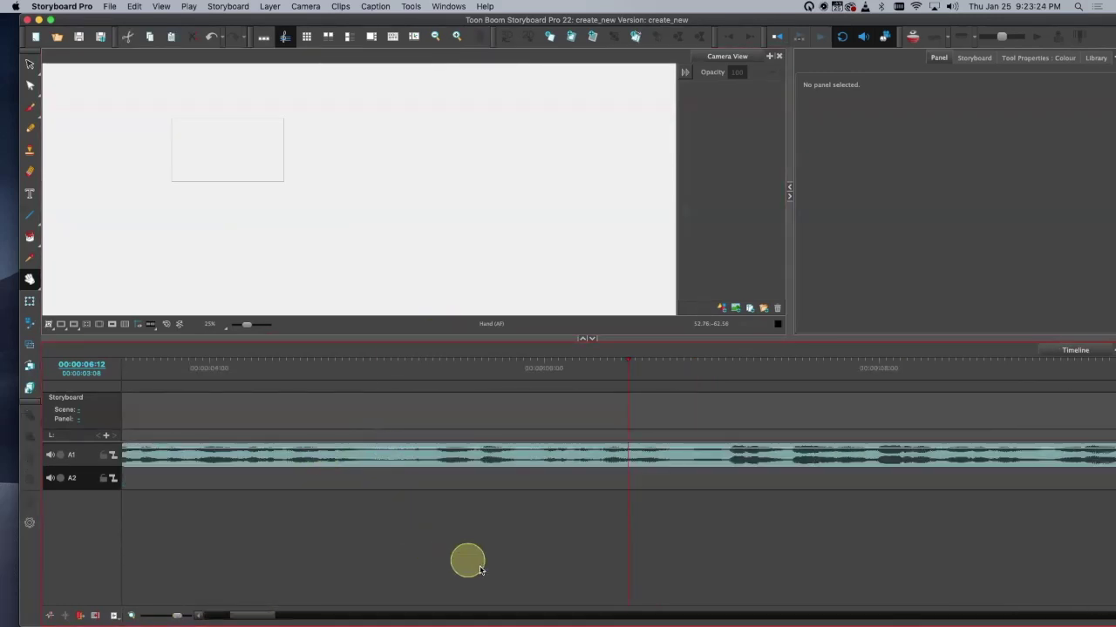
{"action": "left_click_drag", "start_coordinate": [244, 613], "coordinate": [198, 608]}
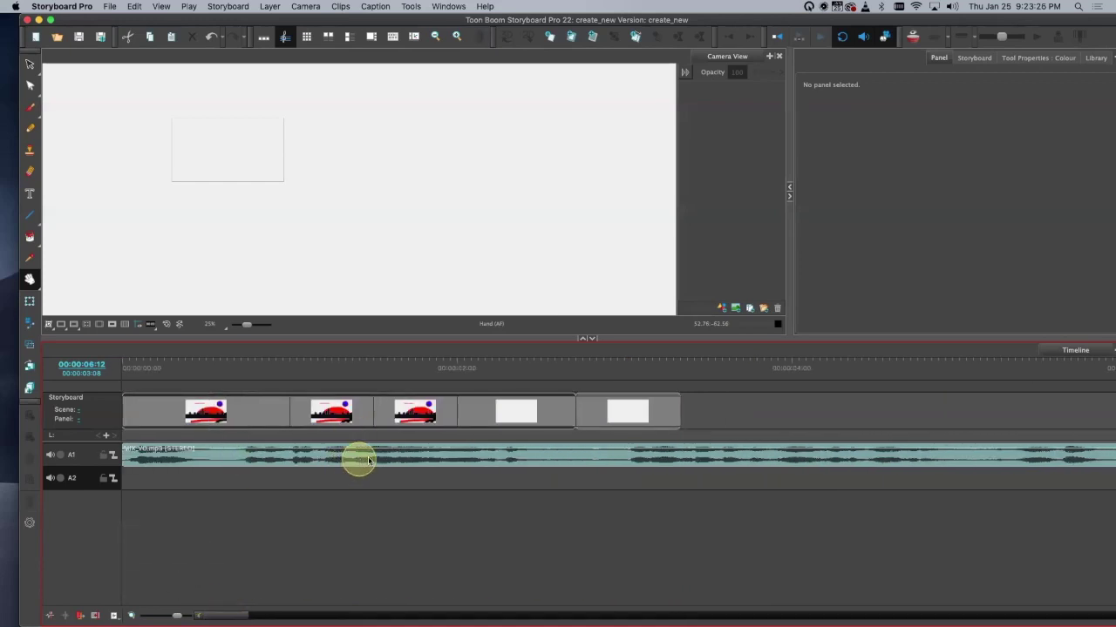
{"action": "left_click", "coordinate": [438, 459]}
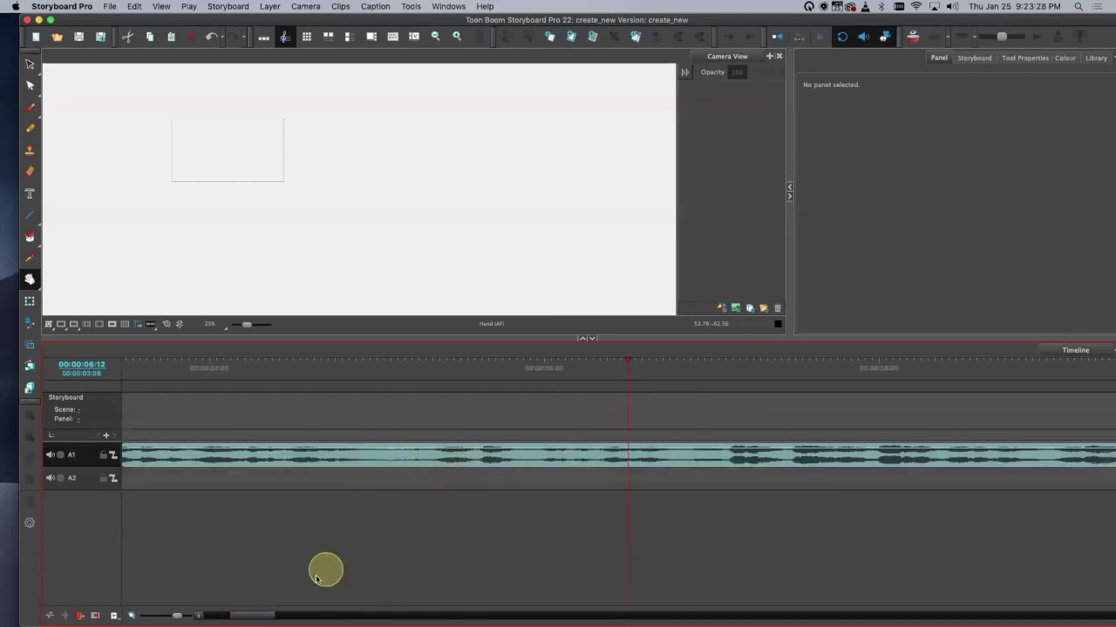
Step: Split the MIX_VO.mp3 clip on track A1 at frame 00:00:00:16
{"action": "left_click_drag", "start_coordinate": [250, 609], "coordinate": [199, 610]}
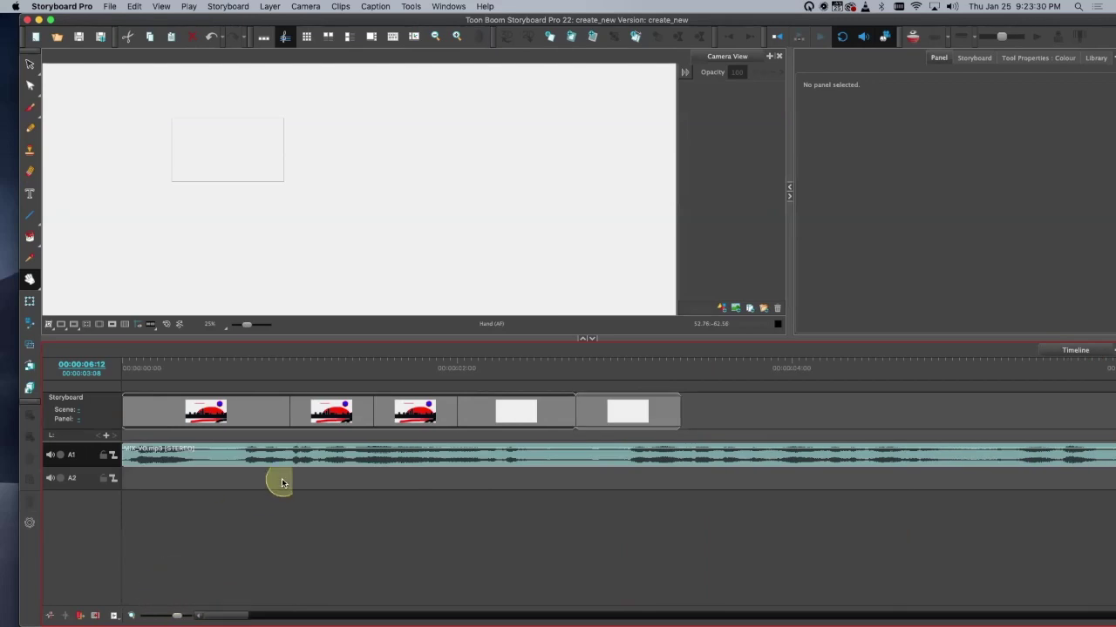
{"action": "left_click", "coordinate": [391, 367]}
{"action": "left_click", "coordinate": [389, 462]}
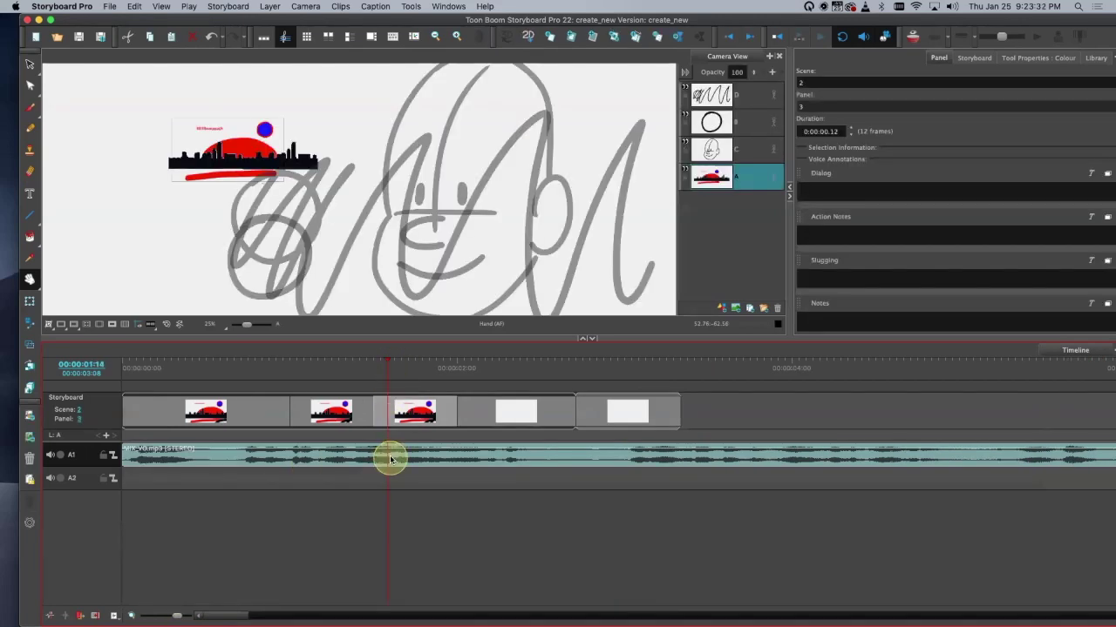
{"action": "left_click", "coordinate": [212, 417]}
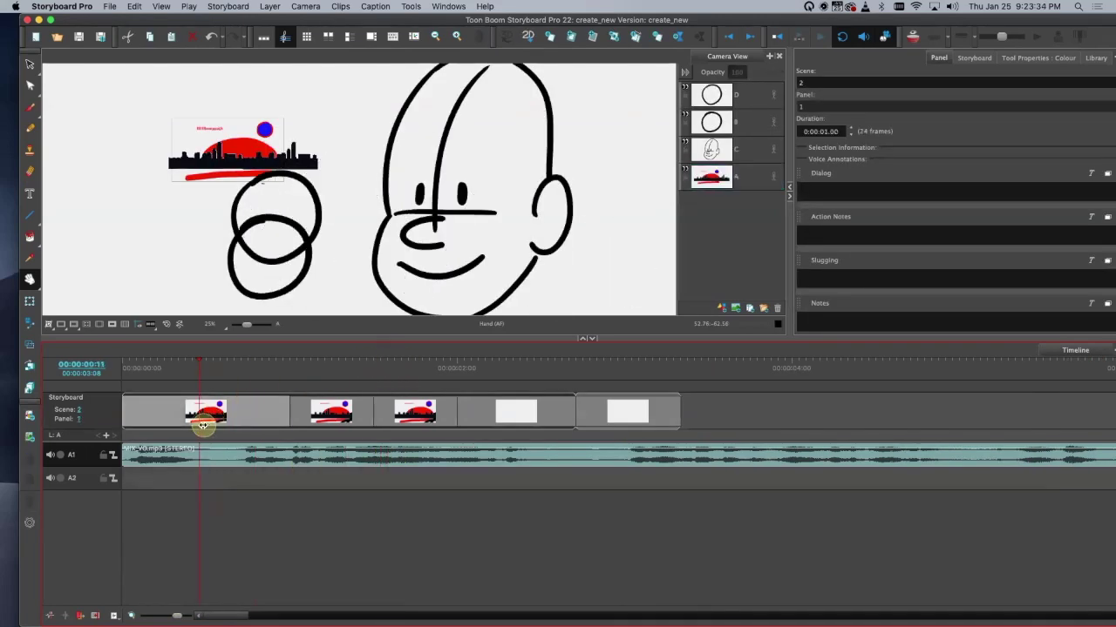
{"action": "right_click", "coordinate": [235, 458]}
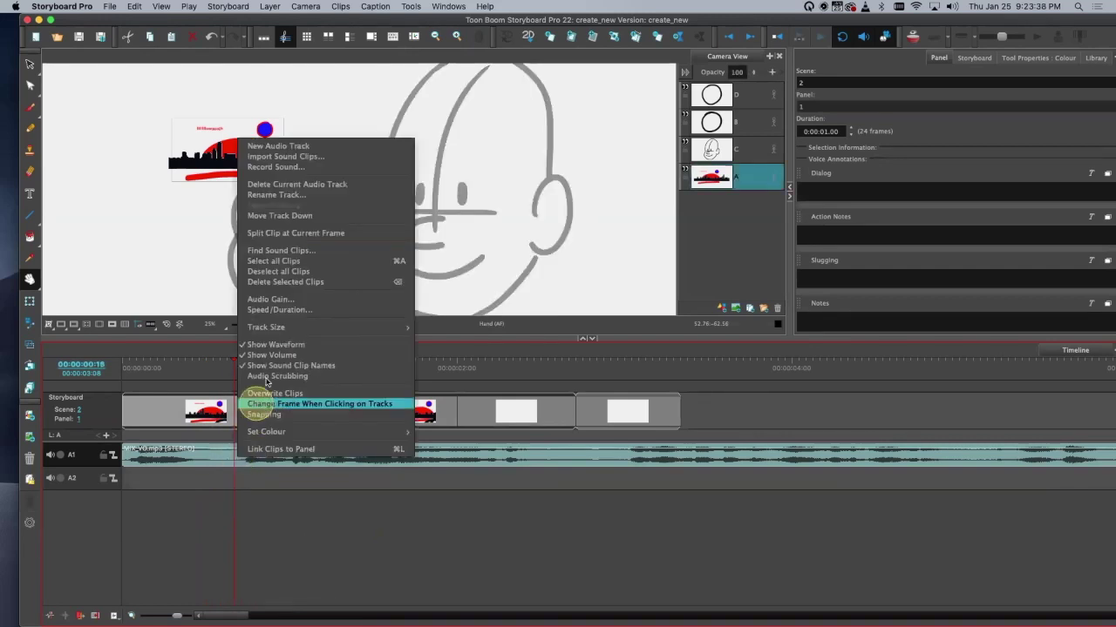
{"action": "left_click", "coordinate": [350, 233]}
Step: Slide the second part of the split clip along A1 and back against the first part, and cut the first part
{"action": "left_click_drag", "start_coordinate": [266, 454], "coordinate": [340, 459]}
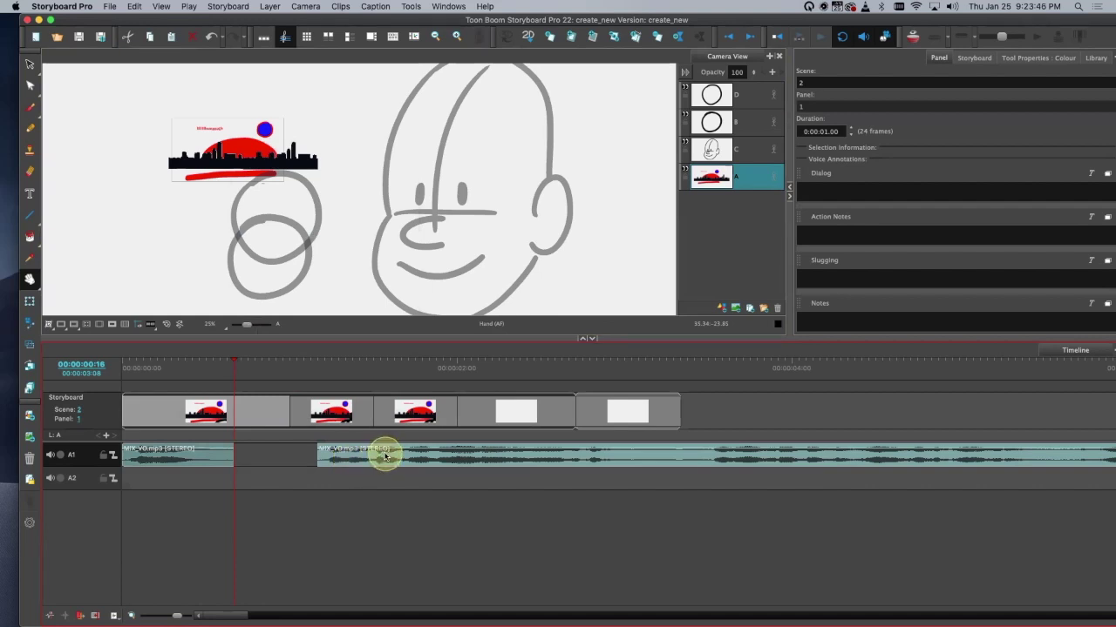
{"action": "left_click_drag", "start_coordinate": [382, 448], "coordinate": [219, 456]}
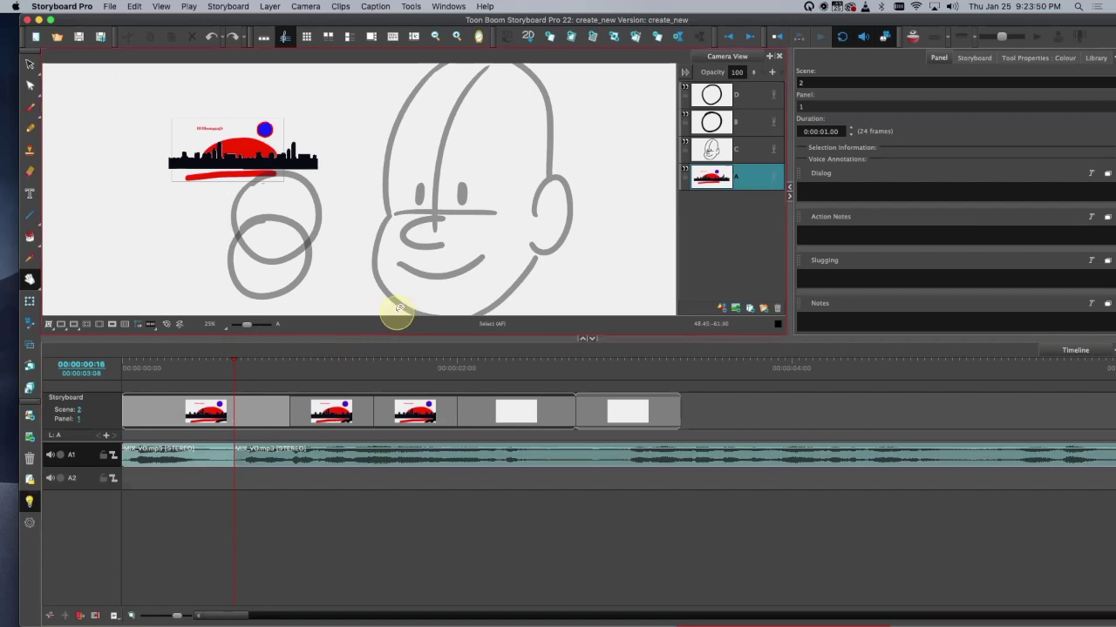
{"action": "left_click", "coordinate": [215, 455]}
{"action": "key", "text": "Delete"}
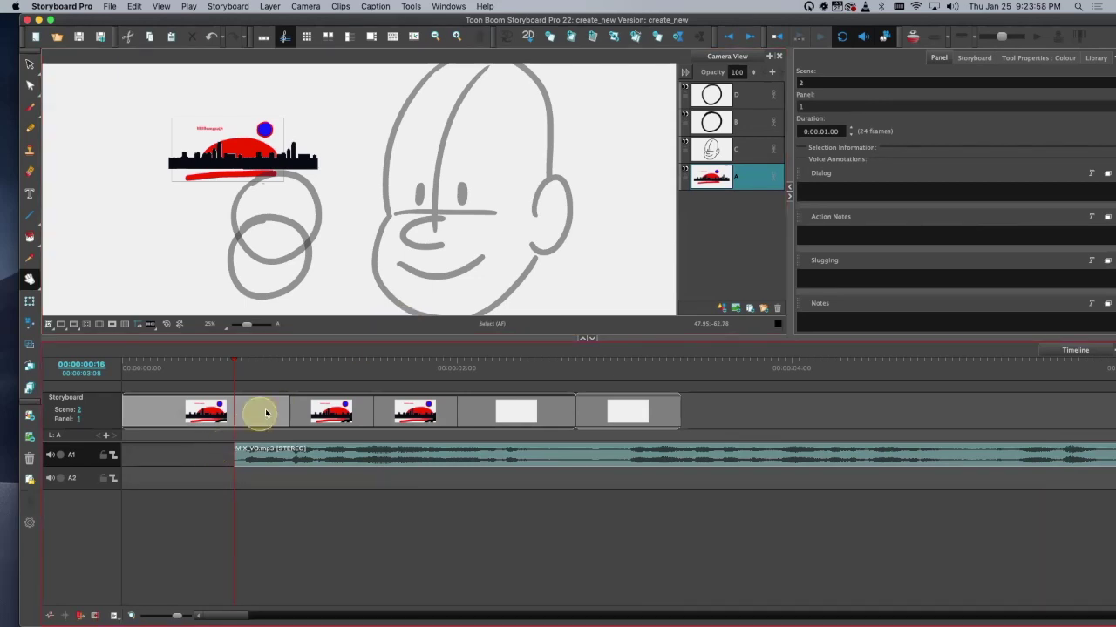
Step: Try pasting the cut clip on track A1 at 00:00:00:16, ahead of the remaining clip, and undo the paste
{"action": "key", "text": "super+v"}
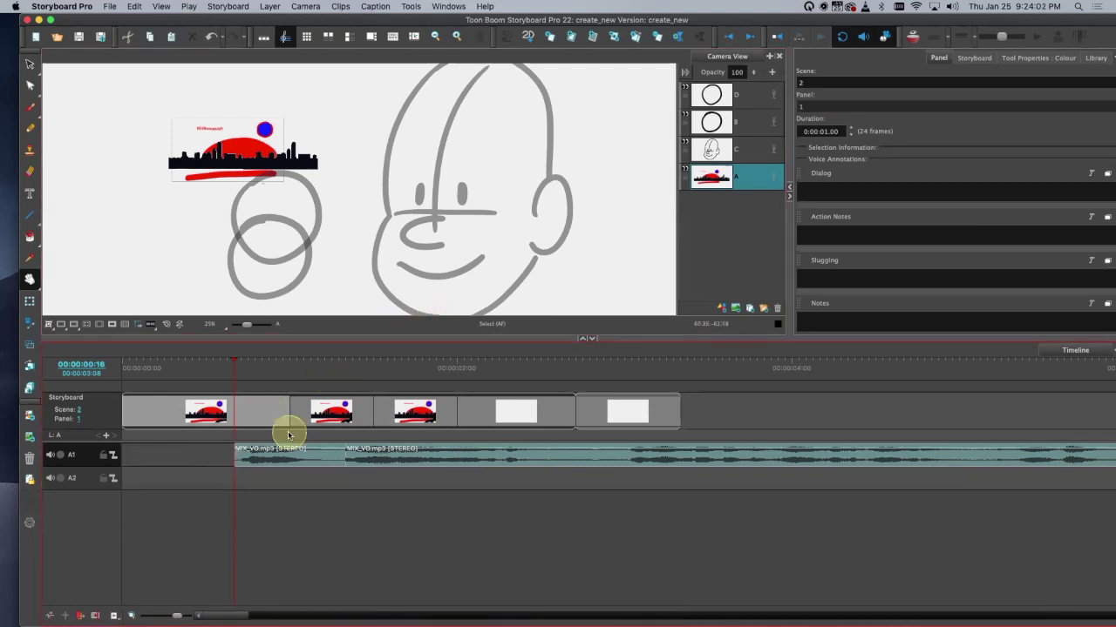
{"action": "left_click_drag", "start_coordinate": [323, 456], "coordinate": [344, 413]}
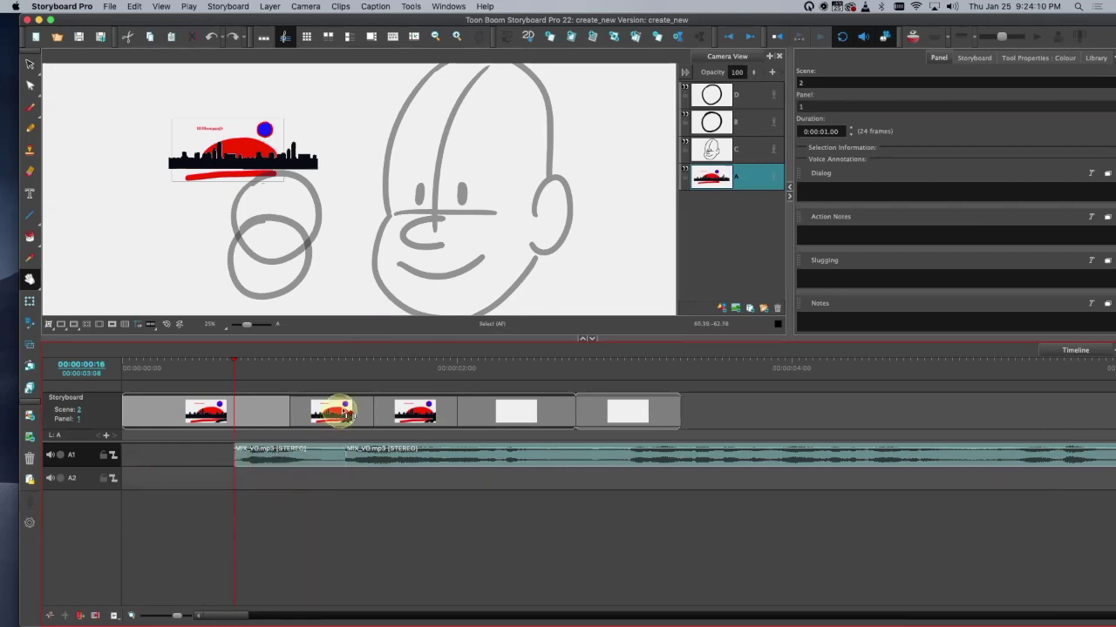
{"action": "key", "text": "super+z"}
{"action": "key", "text": "Delete"}
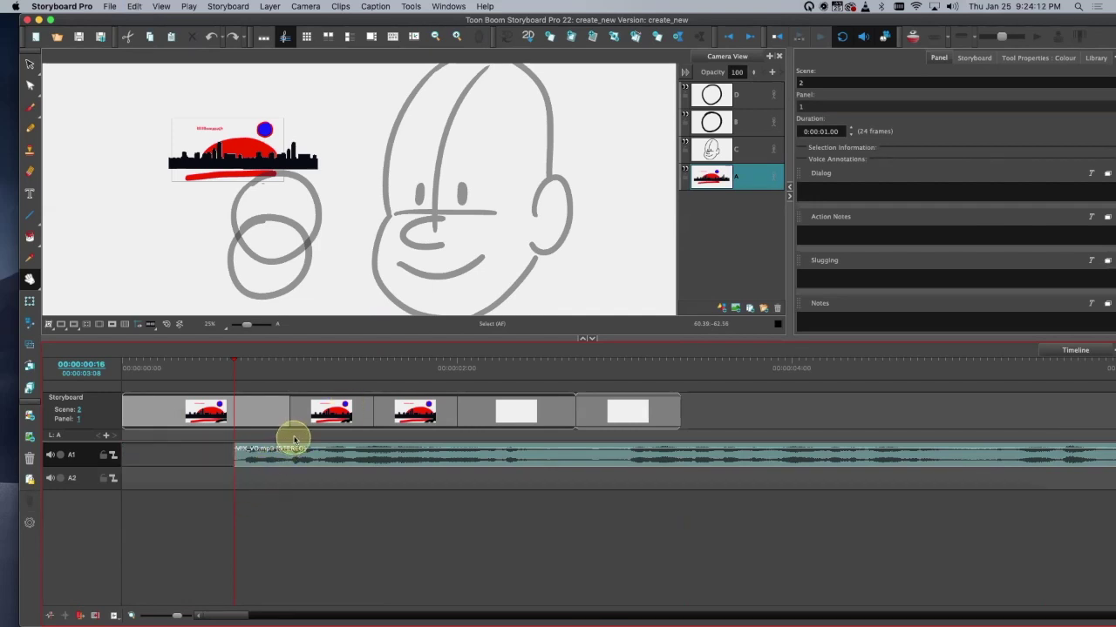
Step: Paste the cut clip on track A2 and move it to the start of the timeline
{"action": "left_click", "coordinate": [258, 485]}
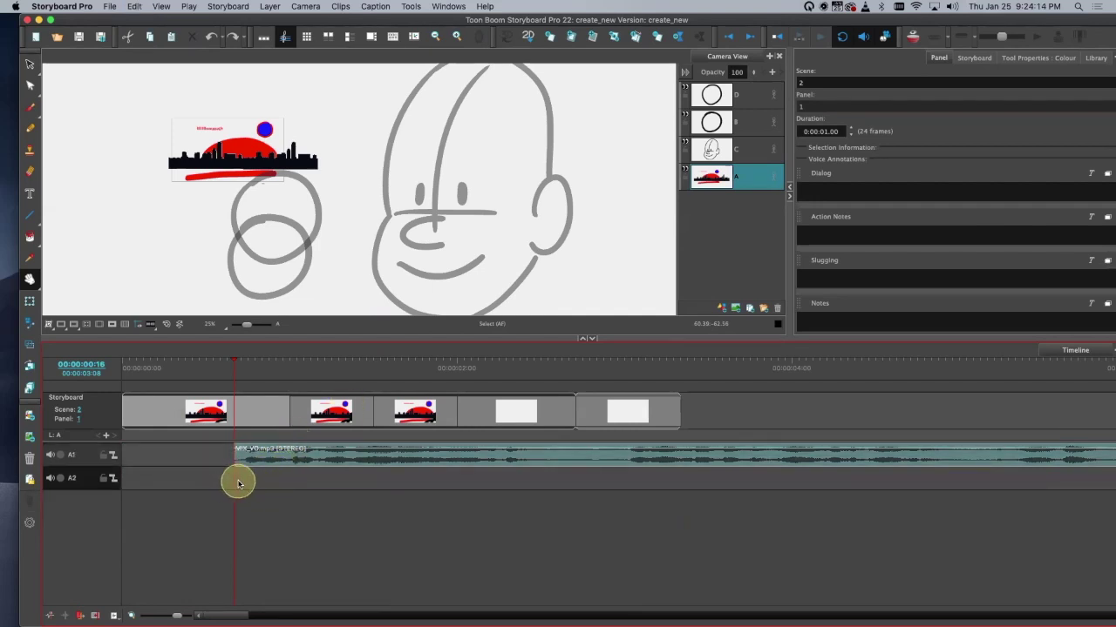
{"action": "key", "text": "super+v"}
{"action": "left_click_drag", "start_coordinate": [316, 487], "coordinate": [222, 484]}
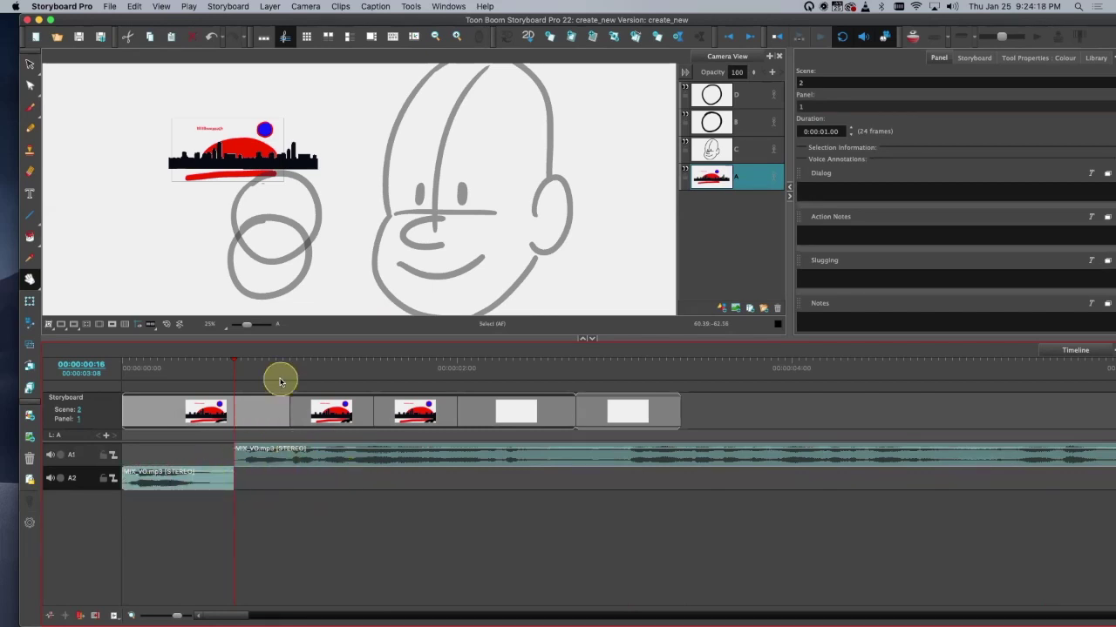
Step: Move the short MIX_VO.mp3 clip from A2 up to A1, and move it back down to A2 just after the timeline's start
{"action": "left_click", "coordinate": [224, 488]}
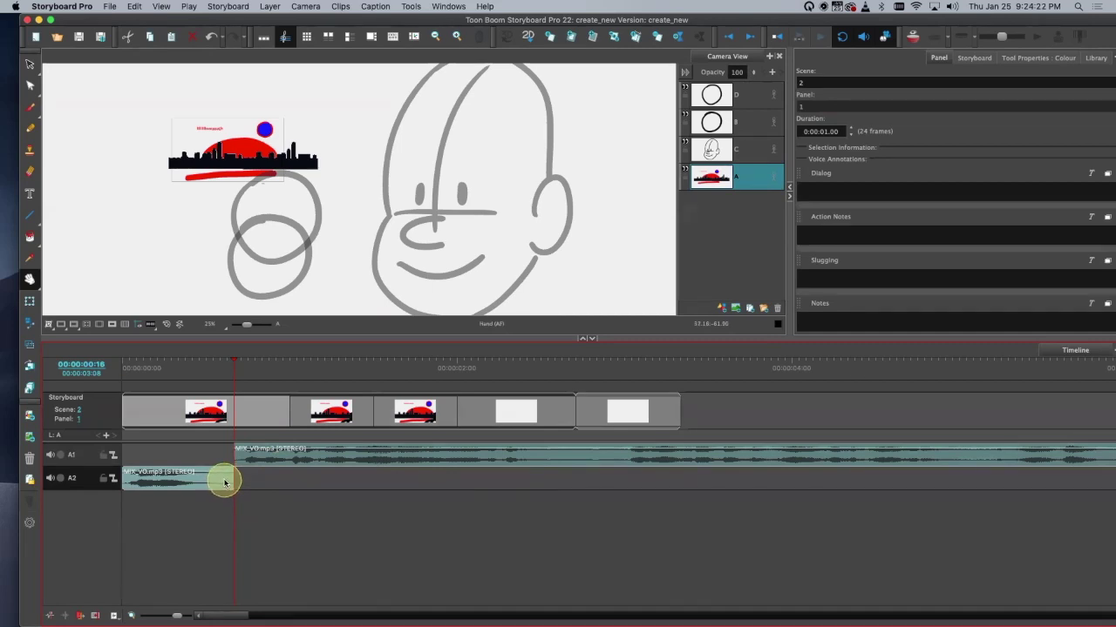
{"action": "right_click", "coordinate": [241, 457]}
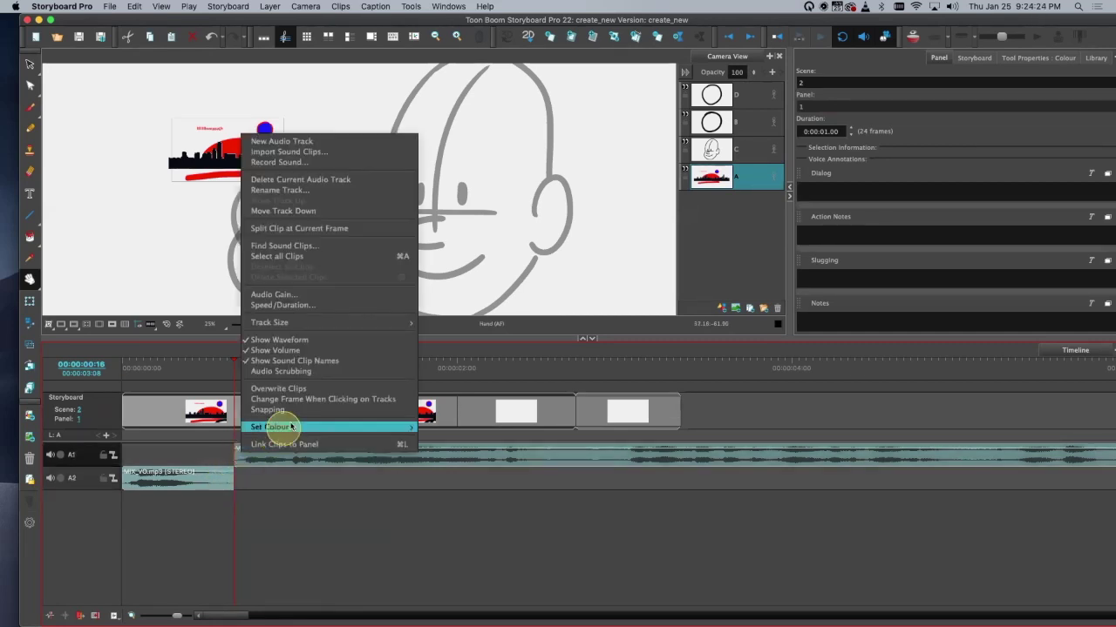
{"action": "left_click", "coordinate": [214, 470]}
{"action": "left_click_drag", "start_coordinate": [199, 485], "coordinate": [201, 455]}
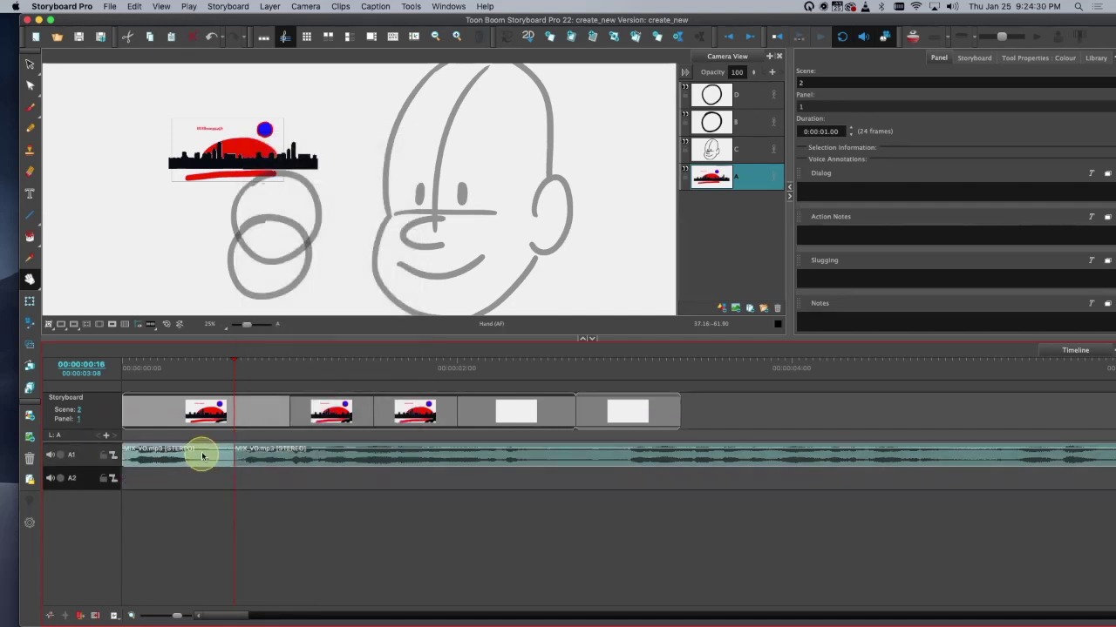
{"action": "left_click", "coordinate": [264, 456]}
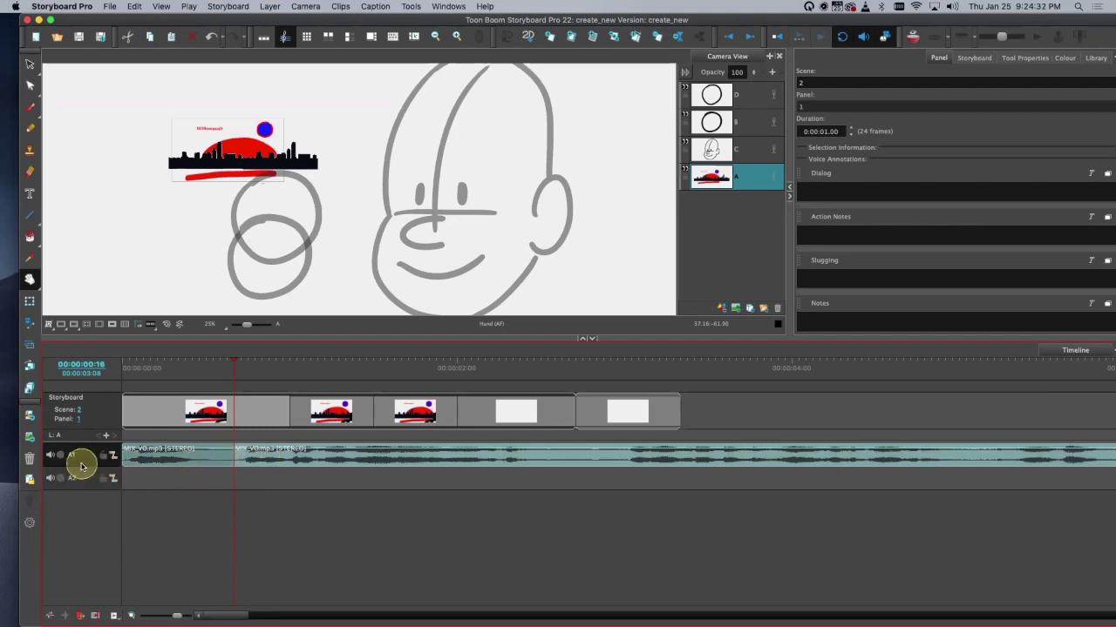
{"action": "left_click", "coordinate": [195, 465]}
{"action": "left_click_drag", "start_coordinate": [195, 465], "coordinate": [203, 479]}
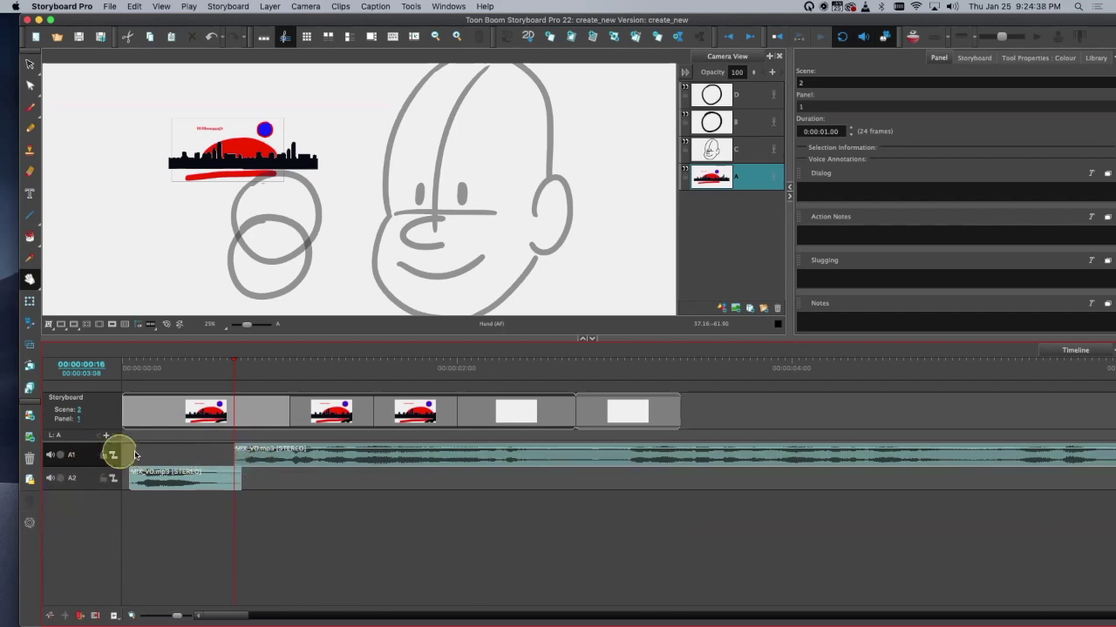
Step: Move audio track A1 down below A2, and move it back up above A2
{"action": "right_click", "coordinate": [86, 461]}
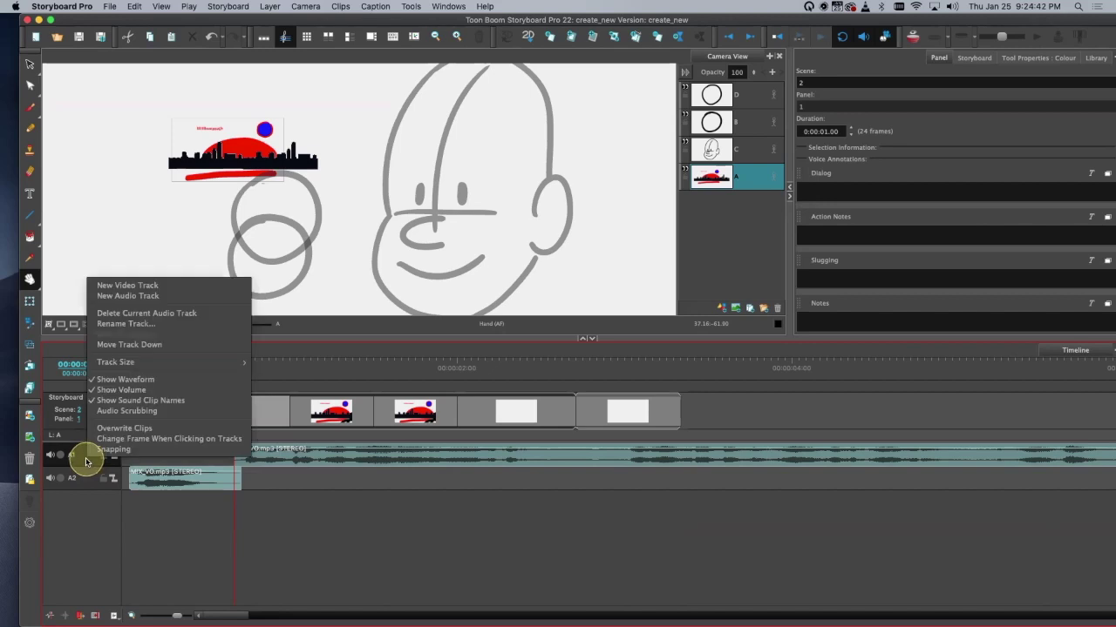
{"action": "left_click", "coordinate": [200, 343]}
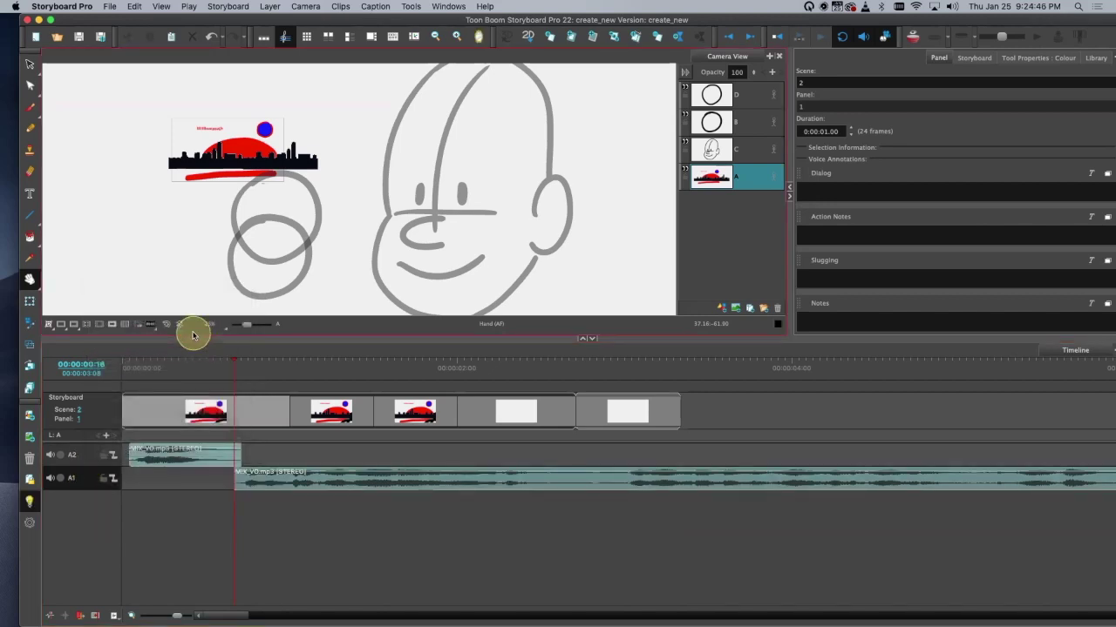
{"action": "right_click", "coordinate": [212, 456]}
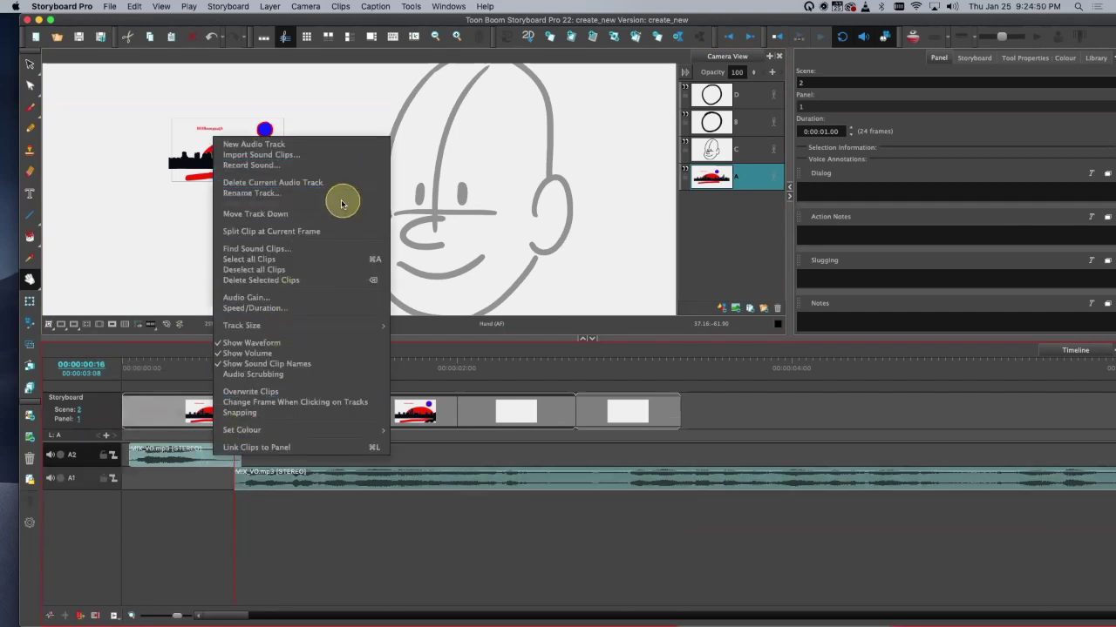
{"action": "left_click", "coordinate": [267, 484]}
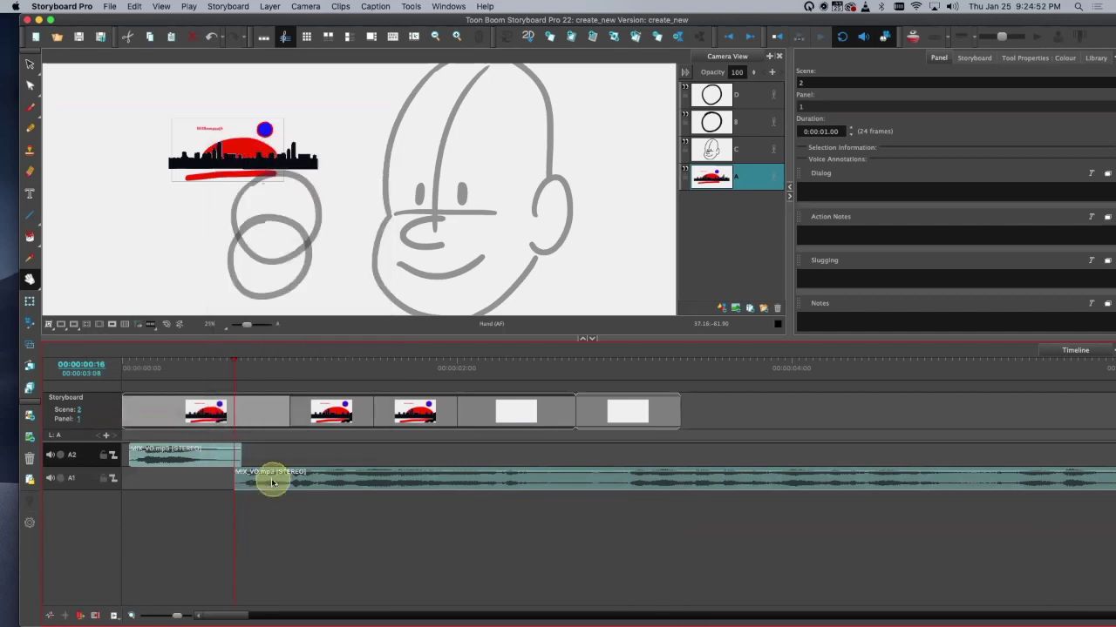
{"action": "left_click", "coordinate": [201, 484]}
{"action": "right_click", "coordinate": [201, 485]}
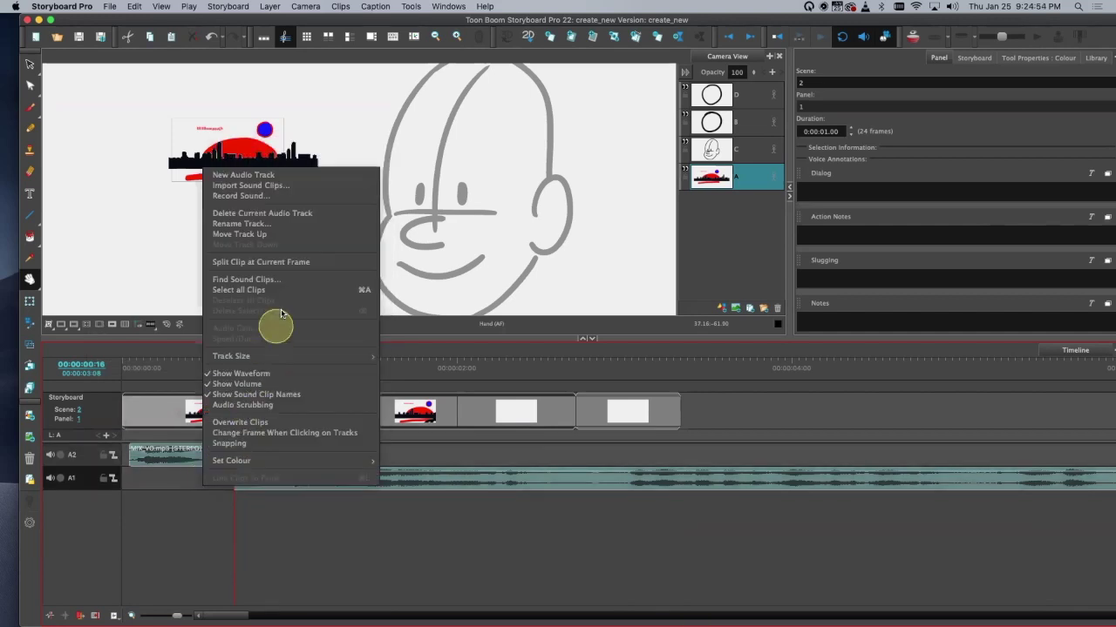
{"action": "left_click", "coordinate": [328, 235]}
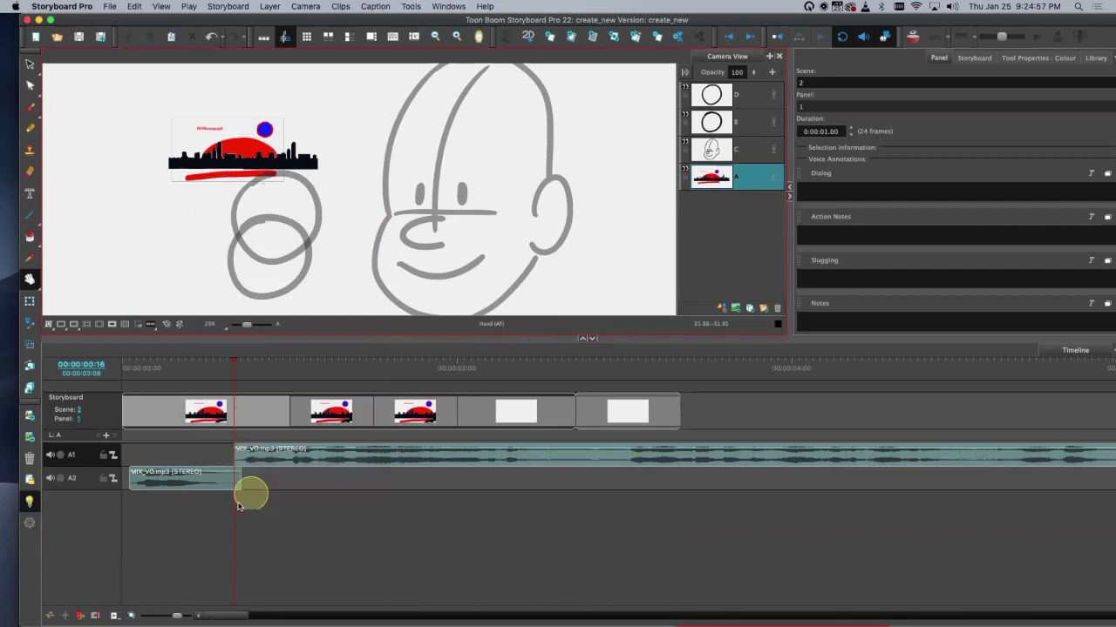
Step: Set the track size of both audio tracks, A1 and A2, to Mini
{"action": "right_click", "coordinate": [263, 454]}
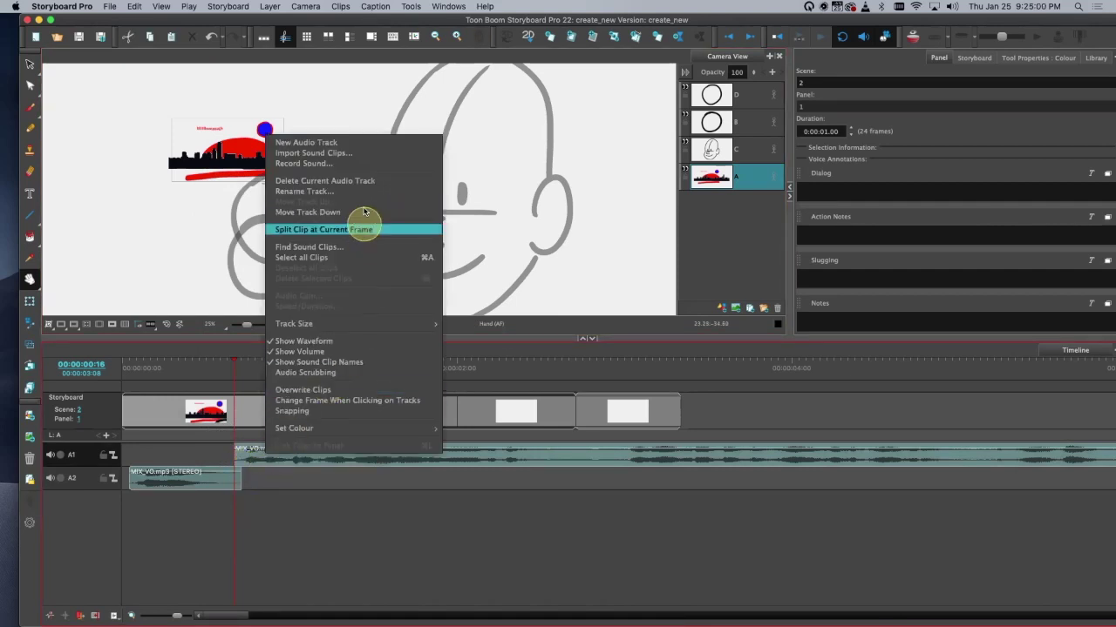
{"action": "mouse_move", "coordinate": [424, 327]}
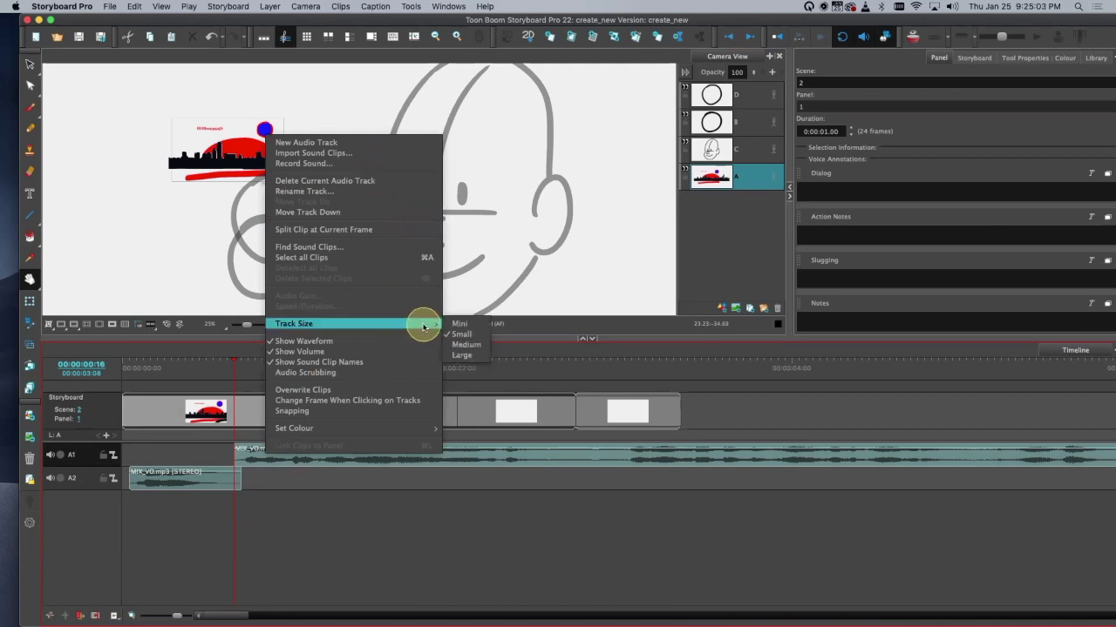
{"action": "left_click", "coordinate": [482, 324]}
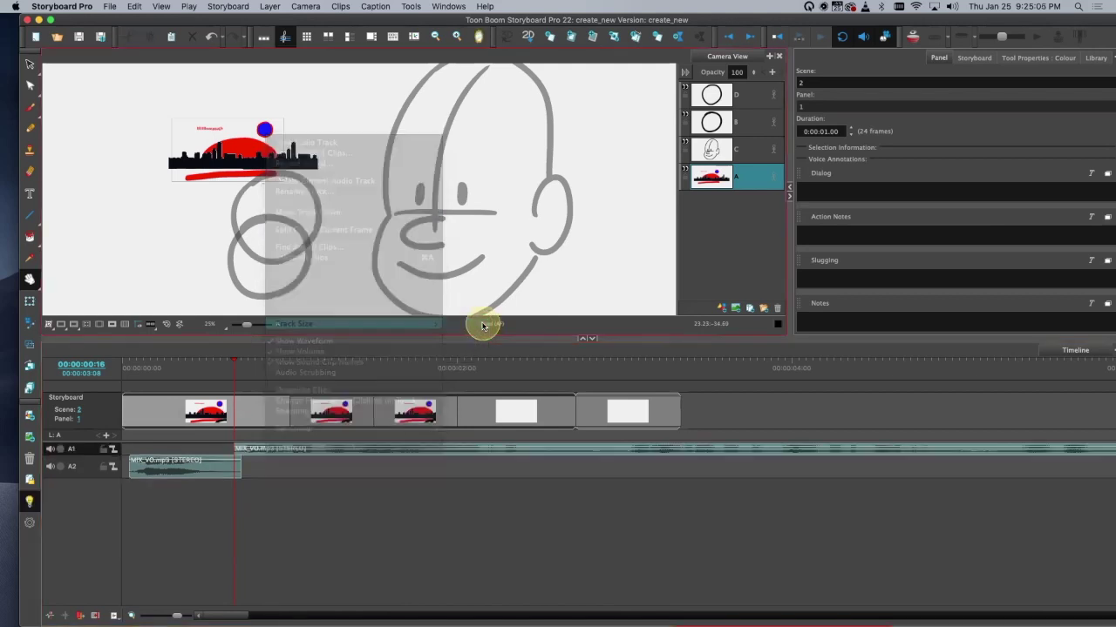
{"action": "left_click", "coordinate": [221, 466]}
{"action": "right_click", "coordinate": [140, 464]}
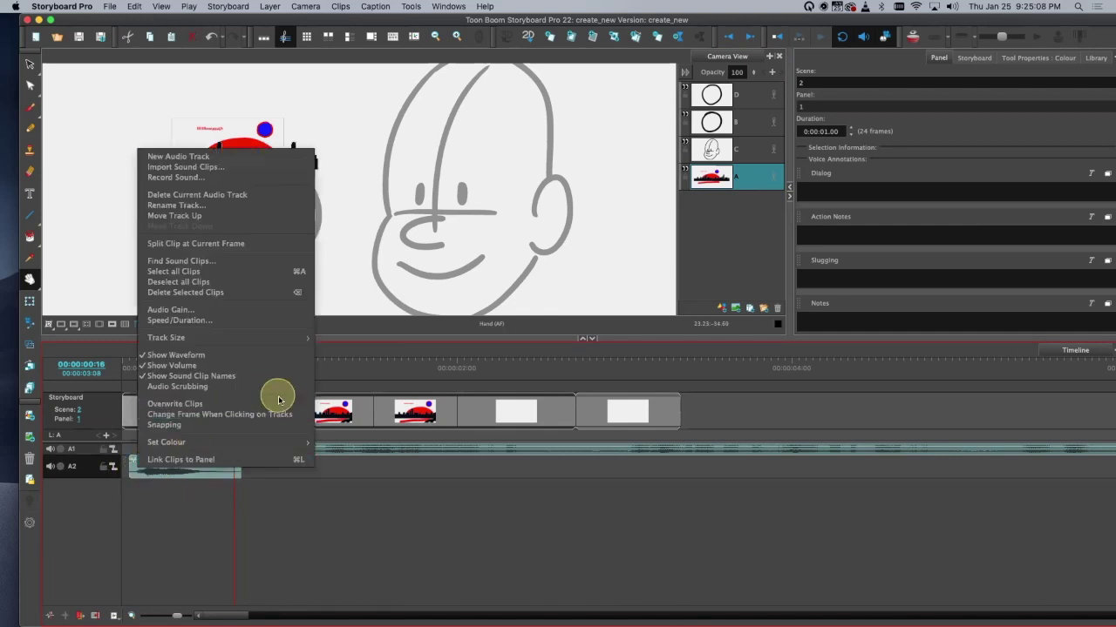
{"action": "mouse_move", "coordinate": [279, 338]}
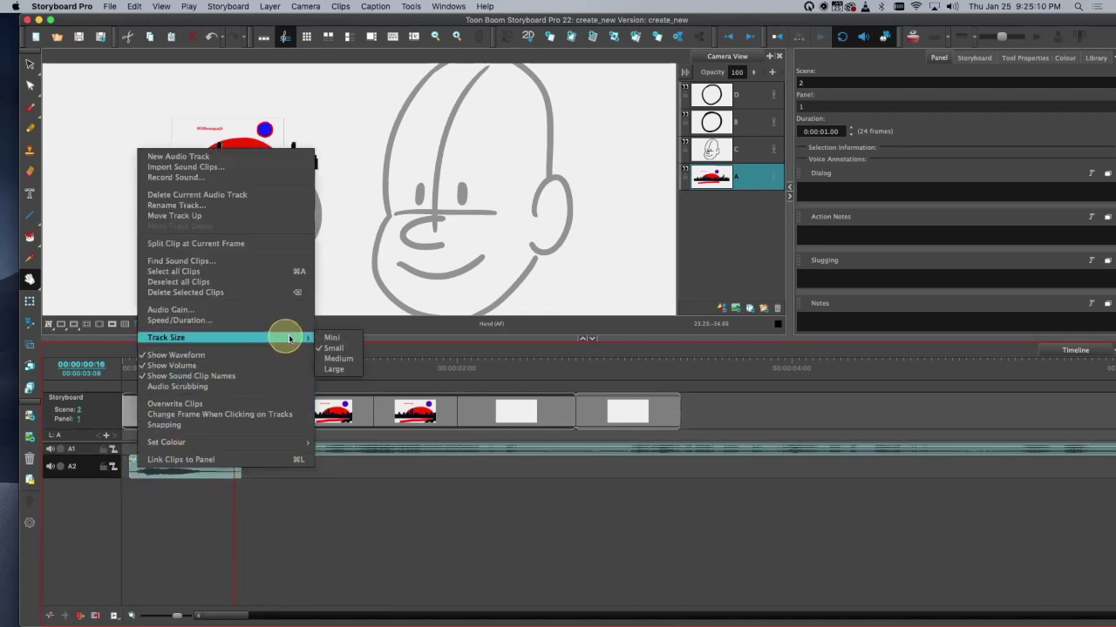
{"action": "left_click", "coordinate": [357, 338]}
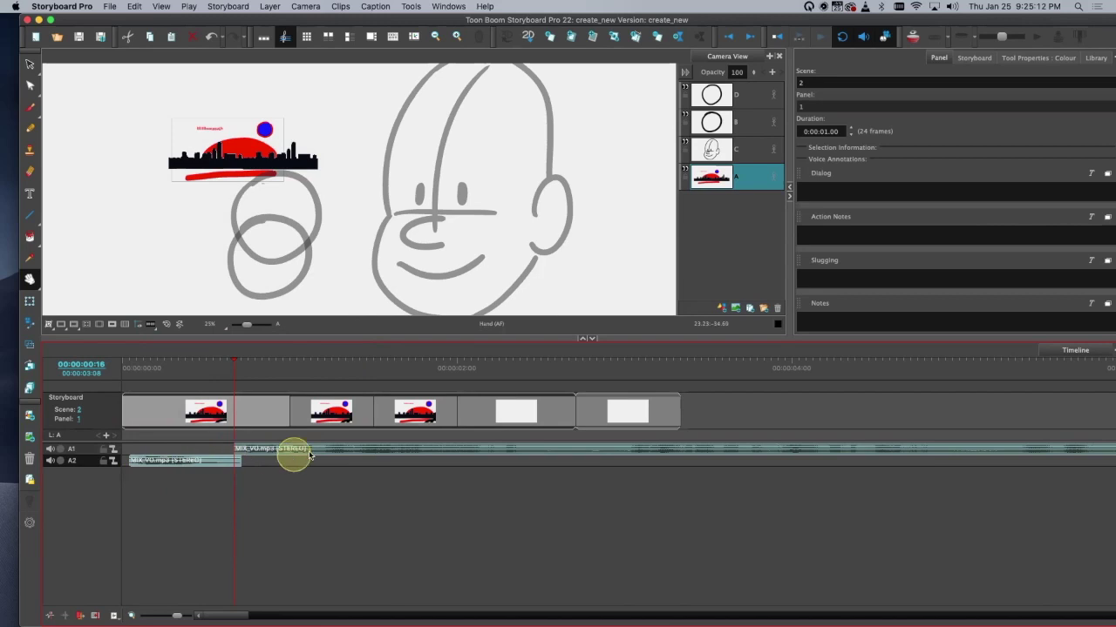
Step: Set the track size of audio track A1 to Medium
{"action": "right_click", "coordinate": [243, 450]}
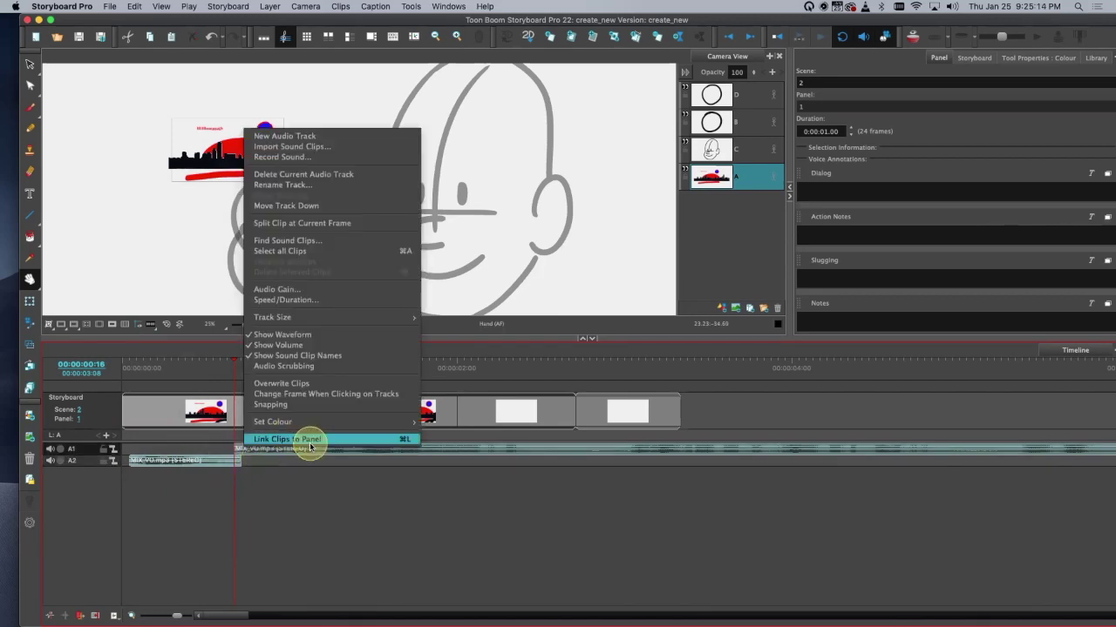
{"action": "mouse_move", "coordinate": [361, 317]}
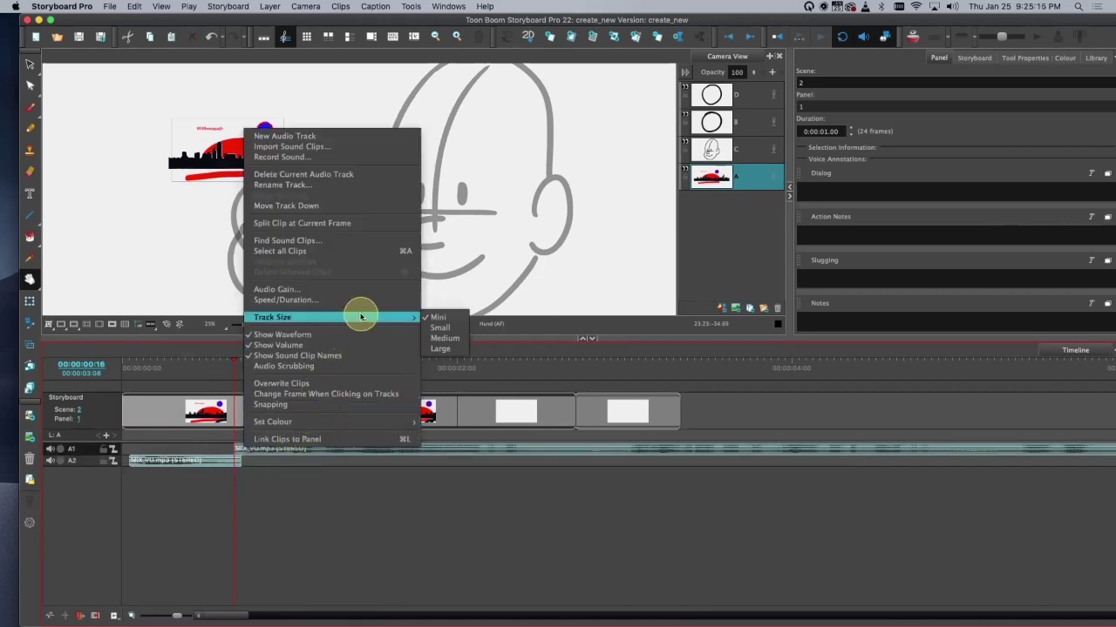
{"action": "left_click", "coordinate": [464, 338]}
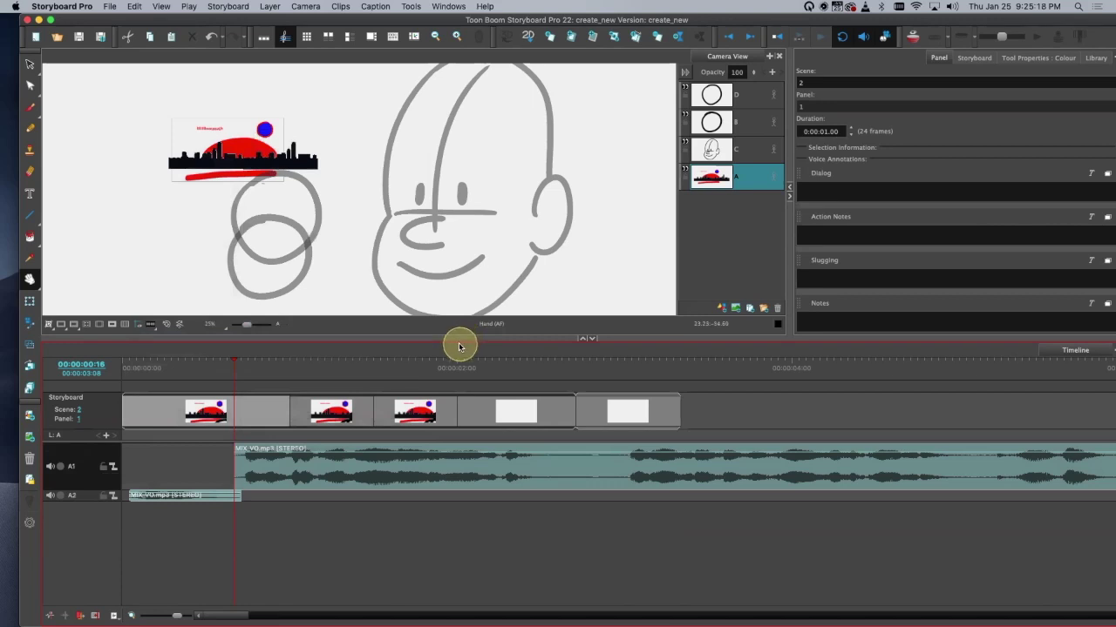
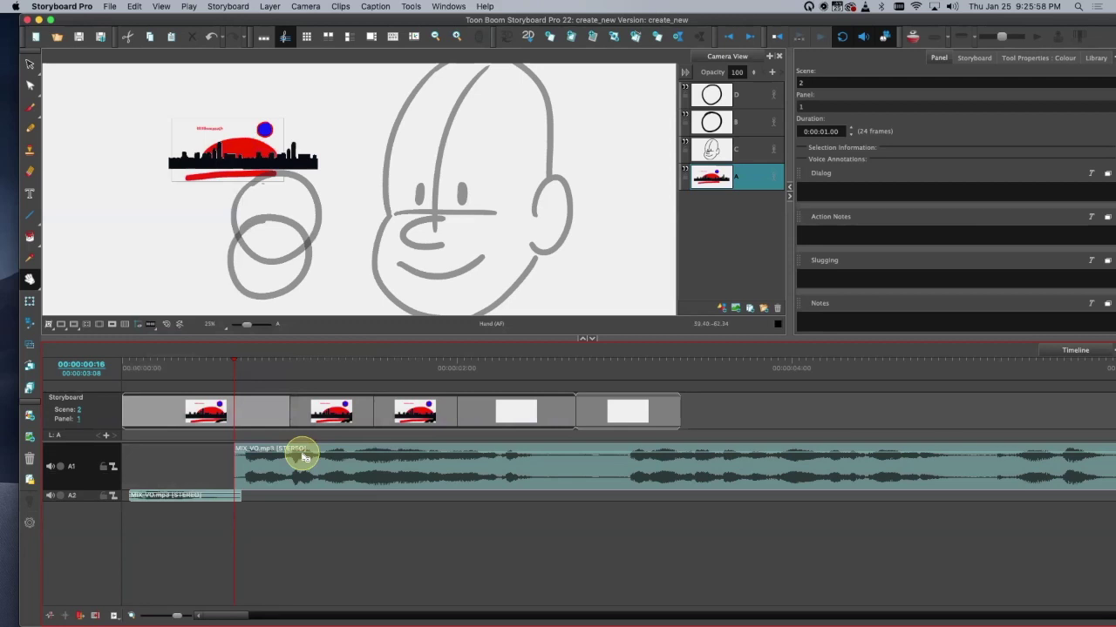
Step: Add two volume keyframes to the A1 clip and lower the first one near the clip's start to create a fade-in
{"action": "mouse_move", "coordinate": [298, 466]}
{"action": "left_mouse_down"}
{"action": "mouse_move", "coordinate": [296, 492]}
{"action": "mouse_move", "coordinate": [302, 456]}
{"action": "left_mouse_up"}
{"action": "left_click_drag", "start_coordinate": [314, 455], "coordinate": [312, 459]}
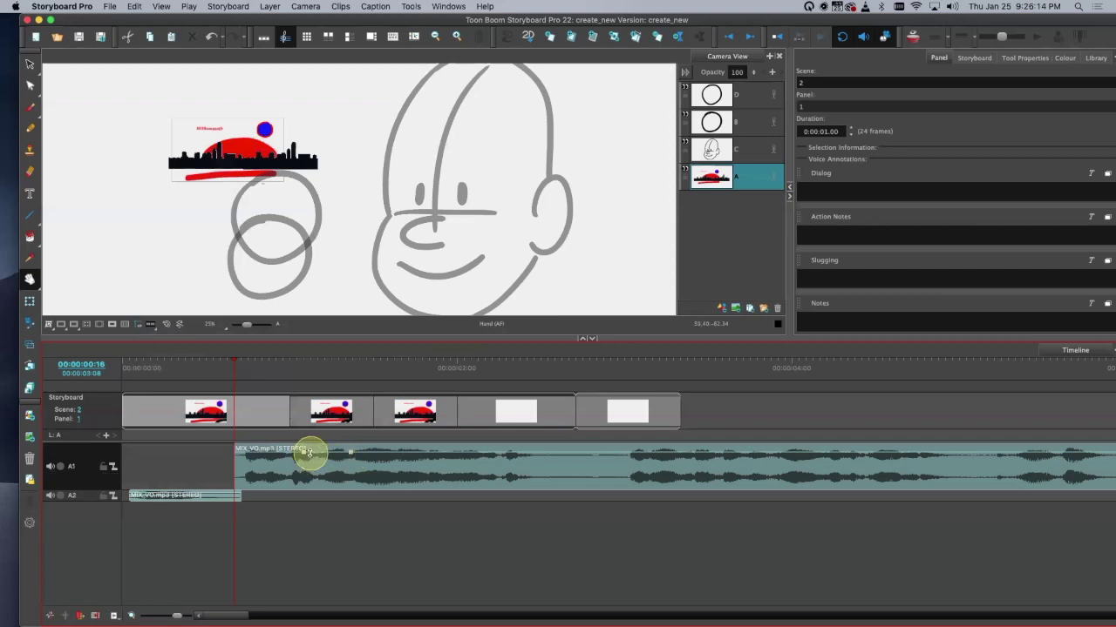
{"action": "left_click_drag", "start_coordinate": [302, 459], "coordinate": [249, 538]}
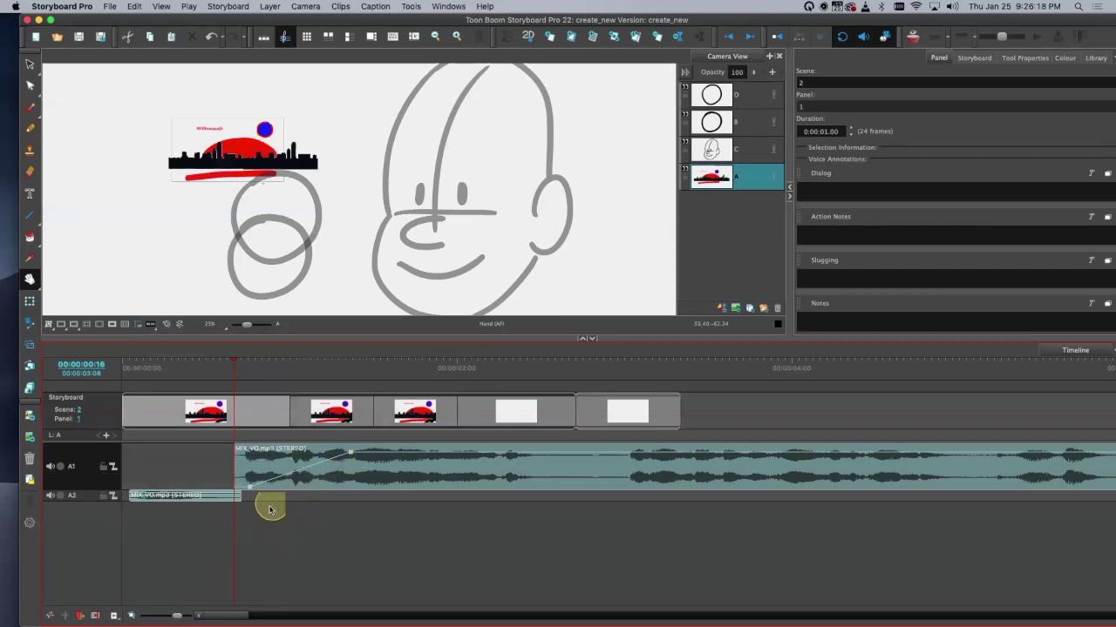
Step: Lengthen the A1 clip's fade-in by moving its second volume keyframe further along the clip, and play it back
{"action": "left_click_drag", "start_coordinate": [351, 454], "coordinate": [428, 448]}
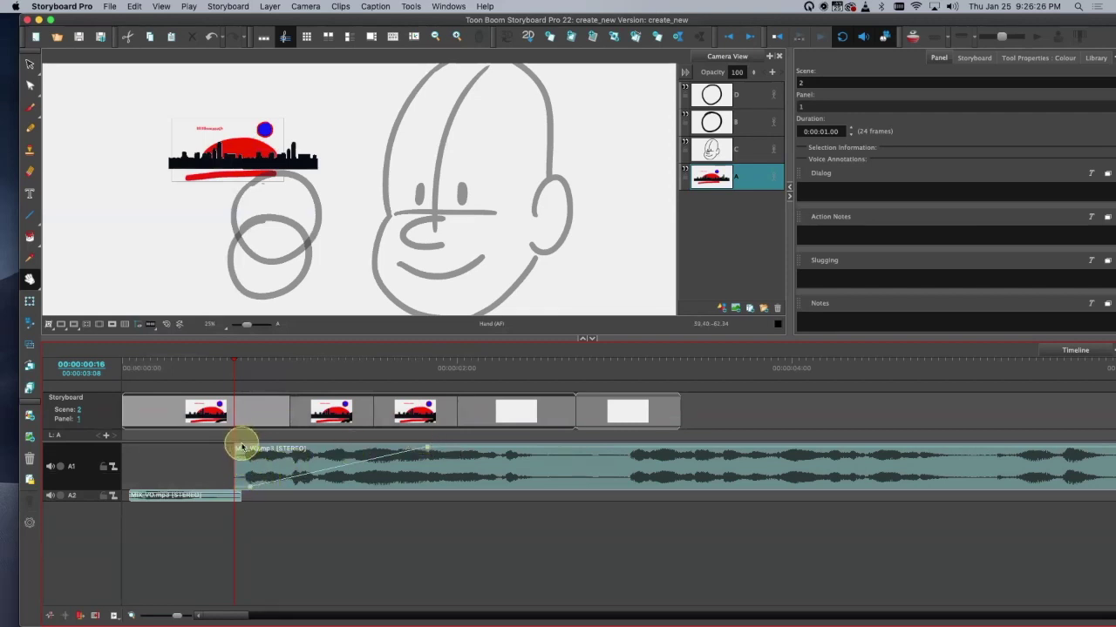
{"action": "key", "text": "Return"}
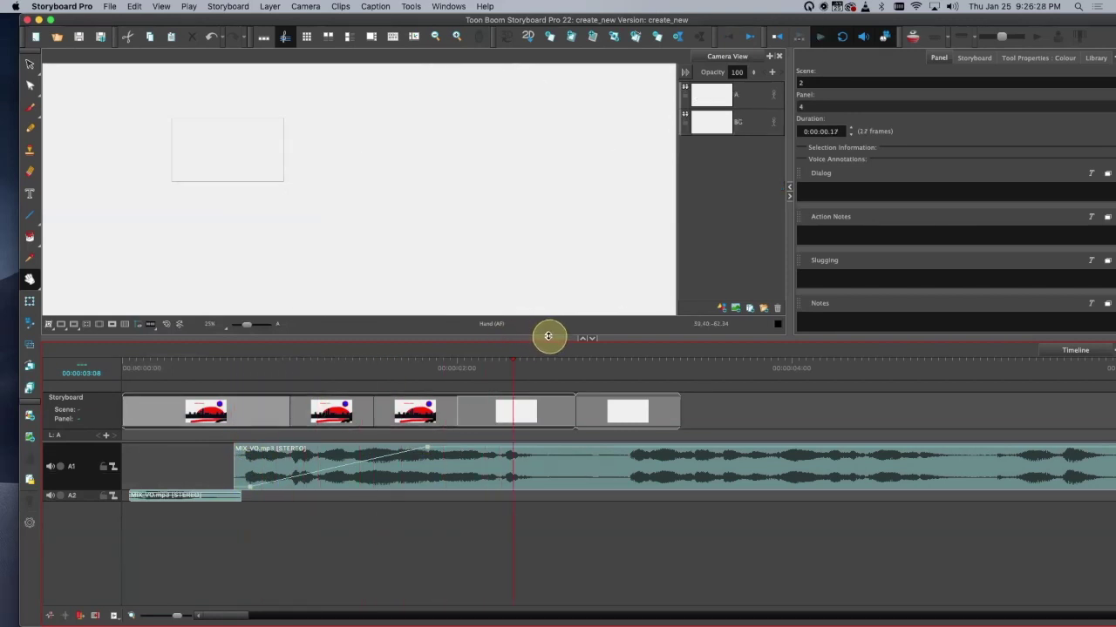
{"action": "key", "text": "Return"}
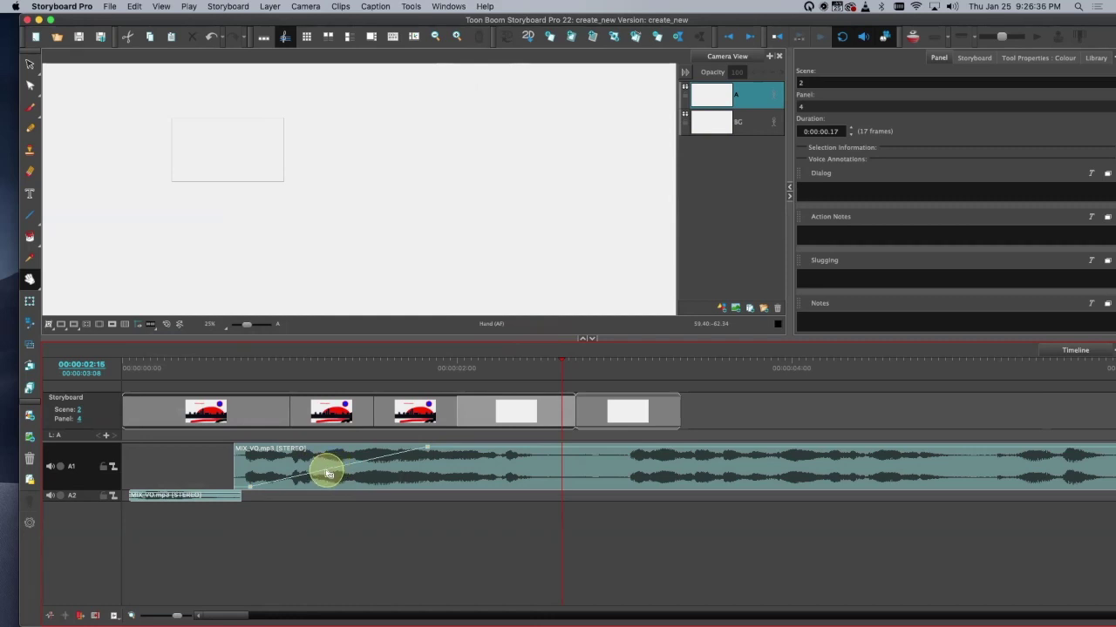
Step: Add three volume keyframes along the A1 fade-in, lower them into a gradual curve, and play back the result
{"action": "left_click", "coordinate": [375, 458]}
{"action": "left_click", "coordinate": [293, 479]}
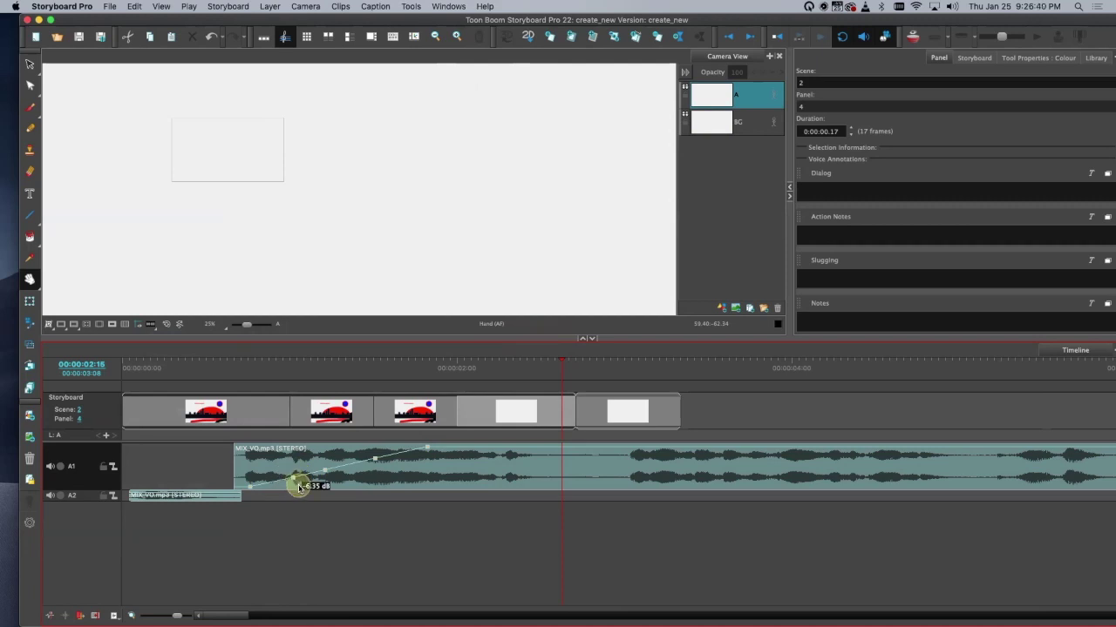
{"action": "left_click_drag", "start_coordinate": [292, 477], "coordinate": [388, 463]}
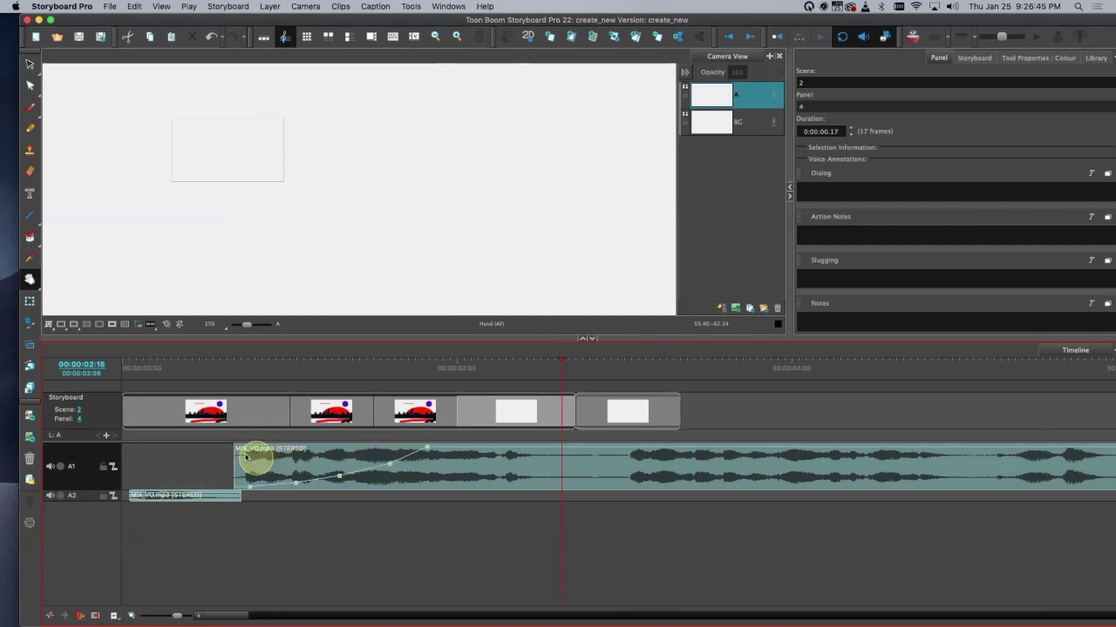
{"action": "left_click", "coordinate": [235, 373]}
{"action": "key", "text": "space"}
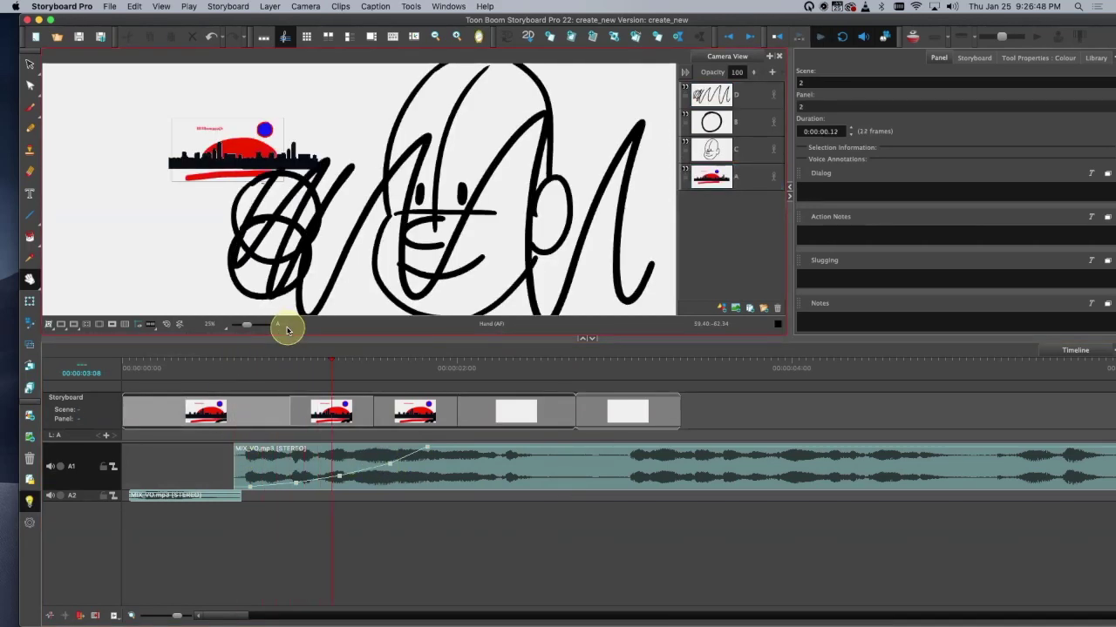
{"action": "key", "text": "space"}
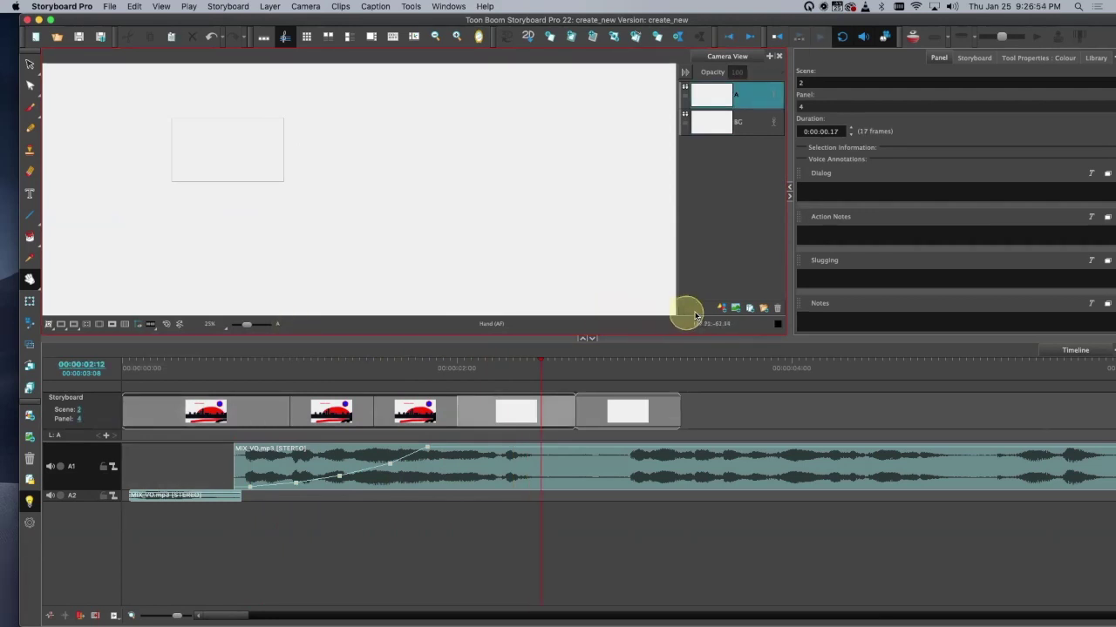
Step: Lock and unlock audio track A1, and select audio track A2
{"action": "left_click", "coordinate": [377, 453]}
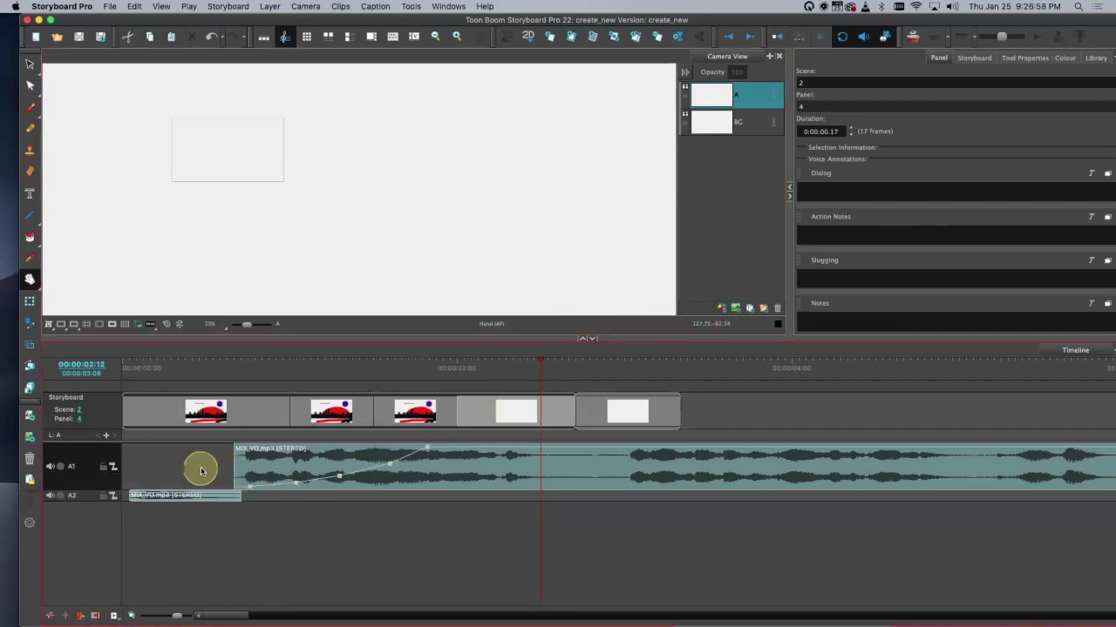
{"action": "left_click", "coordinate": [102, 468]}
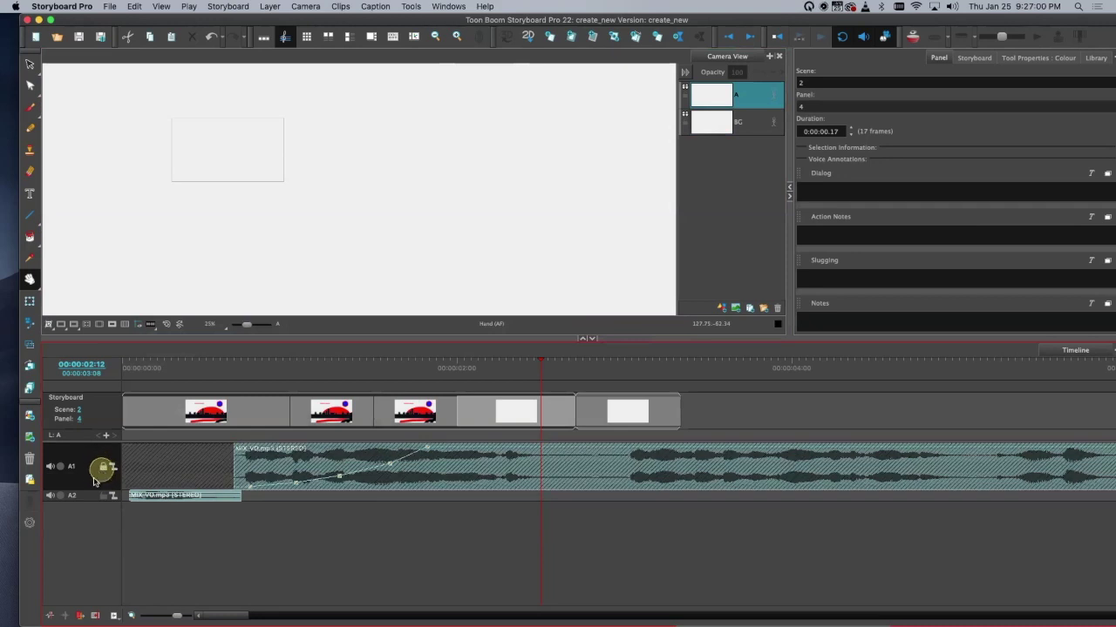
{"action": "left_click", "coordinate": [102, 470]}
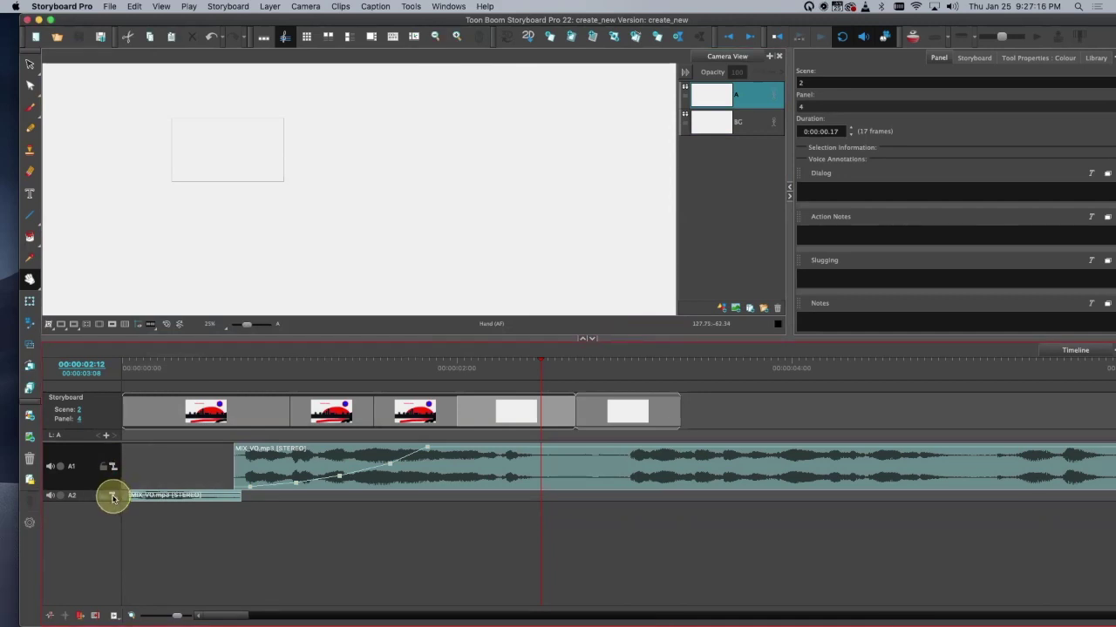
{"action": "left_click", "coordinate": [112, 497]}
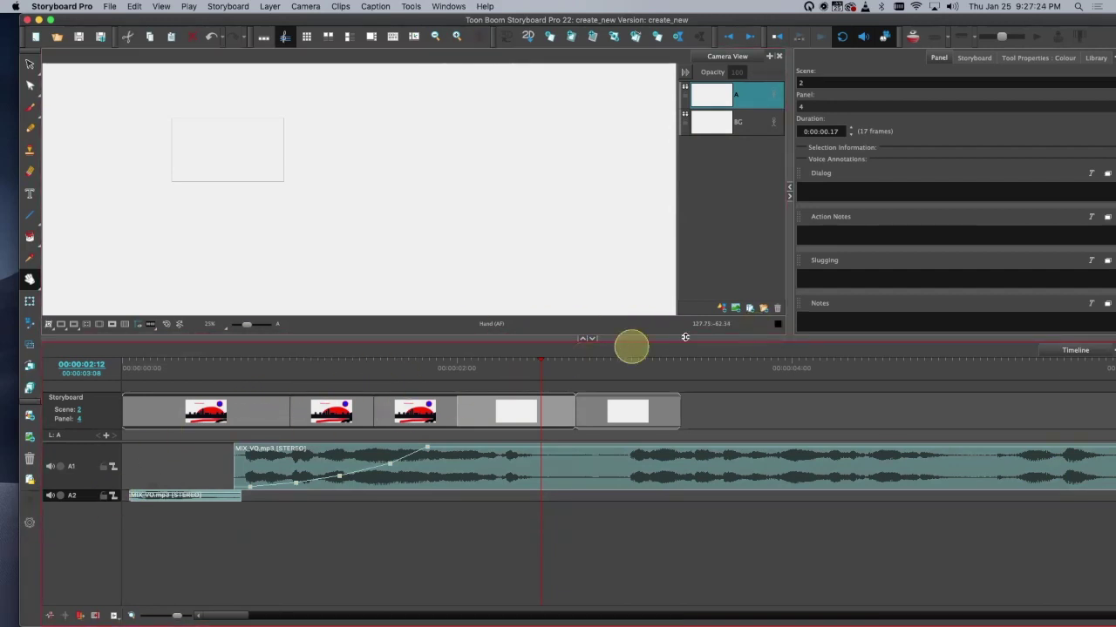
Step: Enlarge the Camera View by shrinking the Timeline, and toggle one of its display overlays on and off
{"action": "left_click_drag", "start_coordinate": [722, 337], "coordinate": [720, 395]}
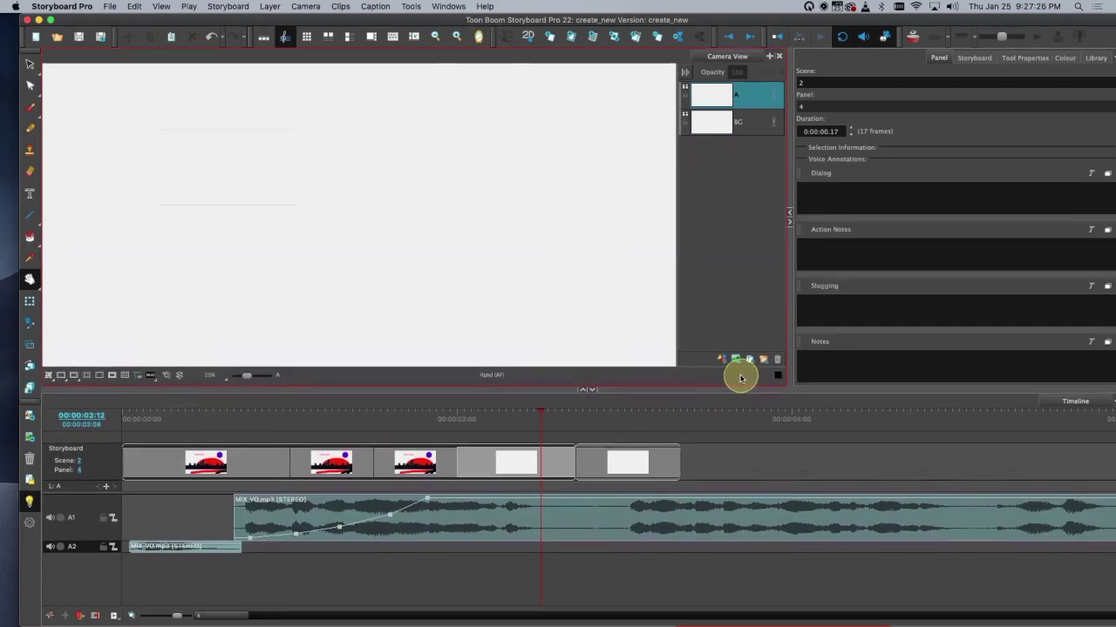
{"action": "left_click", "coordinate": [111, 374]}
{"action": "left_click", "coordinate": [111, 375]}
{"action": "left_click", "coordinate": [111, 375]}
{"action": "left_click", "coordinate": [112, 375]}
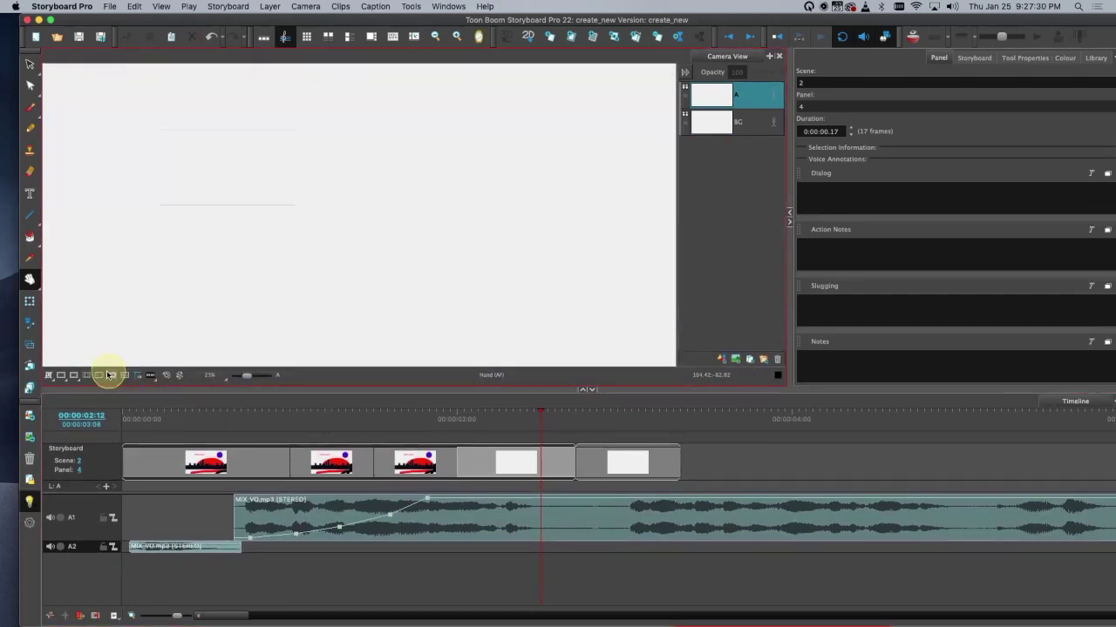
Step: Open the Tool Properties and Colour views from the Camera View's current colour swatch, and collapse the Colour view
{"action": "double_click", "coordinate": [779, 376]}
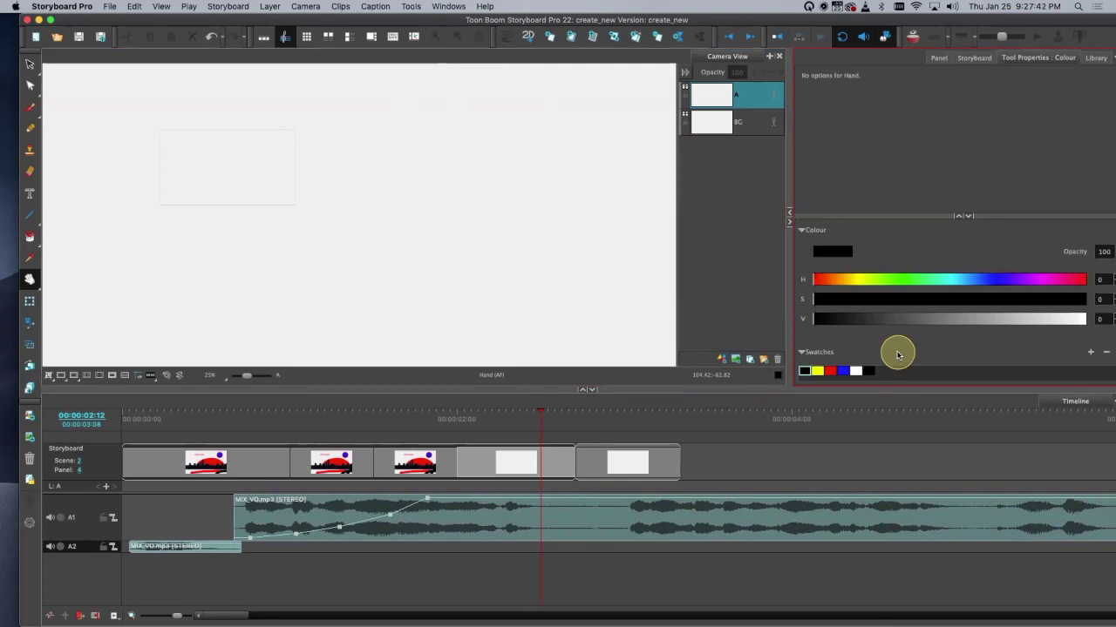
{"action": "left_click", "coordinate": [967, 215]}
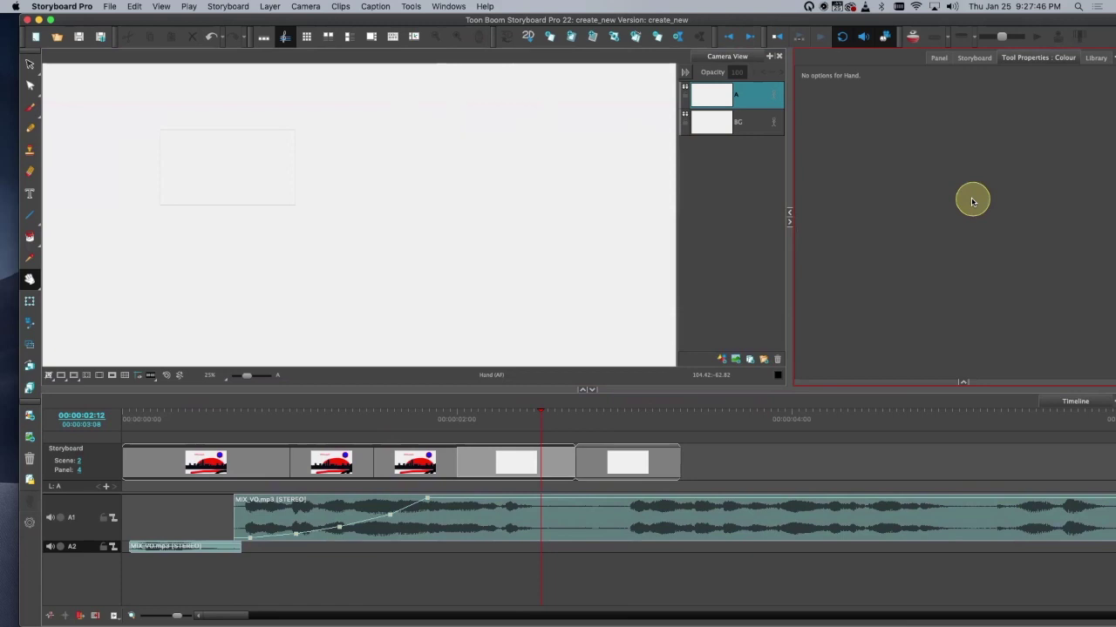
{"action": "left_click", "coordinate": [759, 405]}
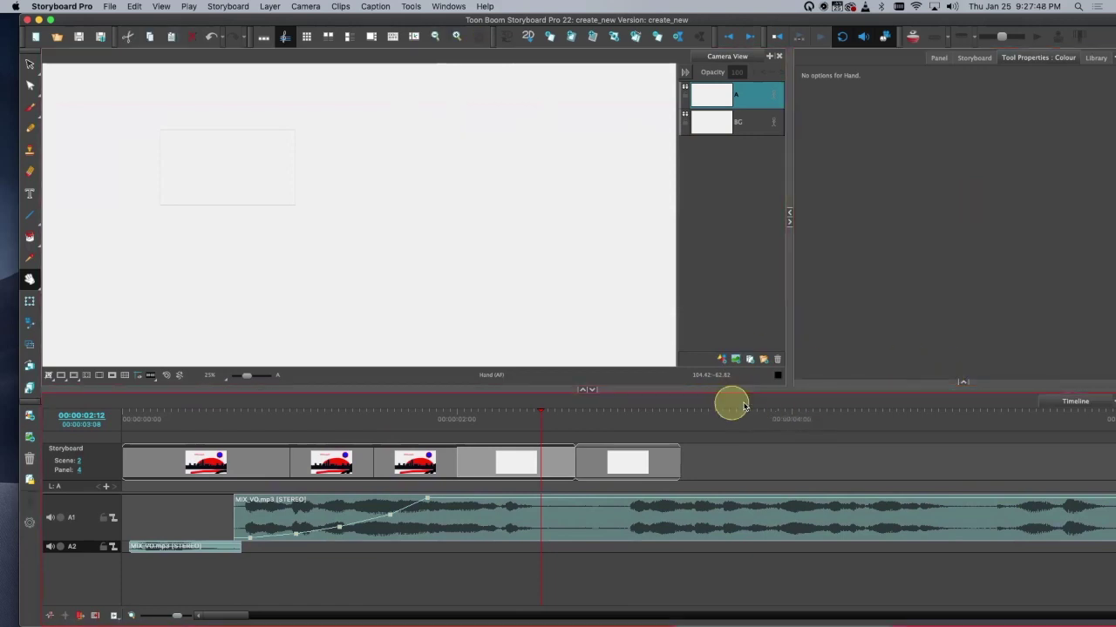
{"action": "left_click", "coordinate": [778, 385]}
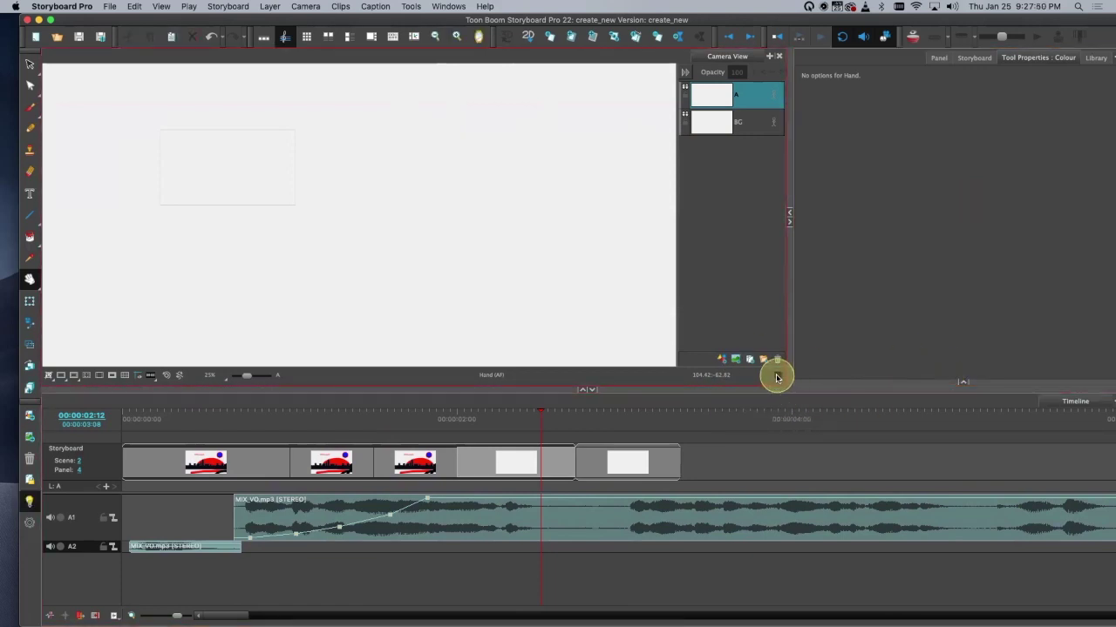
{"action": "left_click", "coordinate": [777, 376]}
{"action": "left_click", "coordinate": [778, 377]}
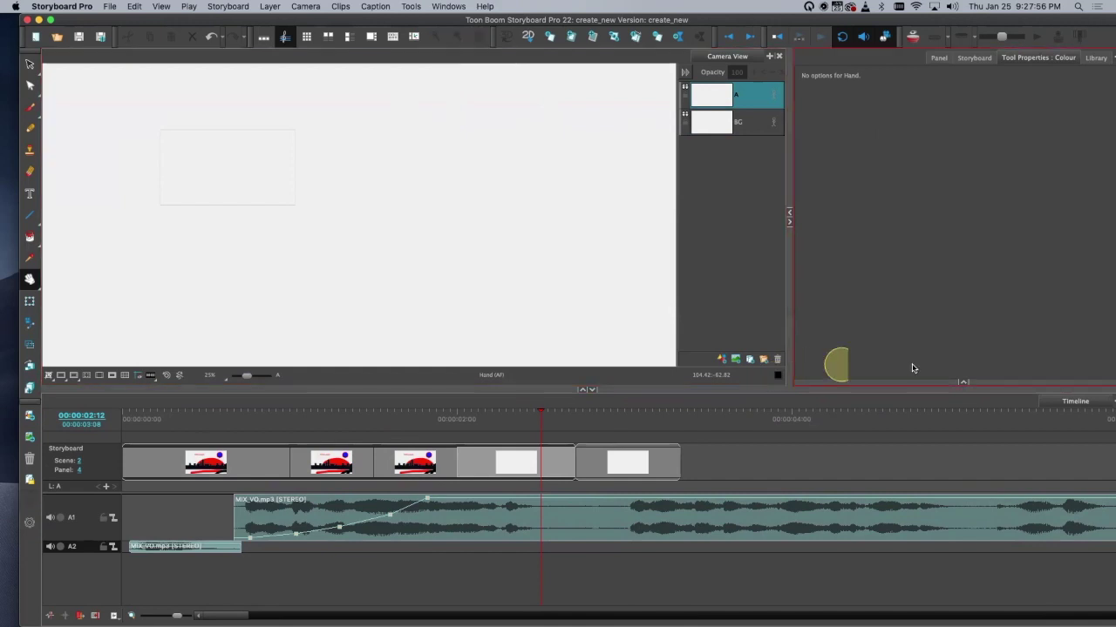
Step: Restore the collapsed Colour view beneath Tool Properties by resizing the divider between them
{"action": "left_click", "coordinate": [964, 382]}
{"action": "left_click_drag", "start_coordinate": [901, 216], "coordinate": [905, 315]}
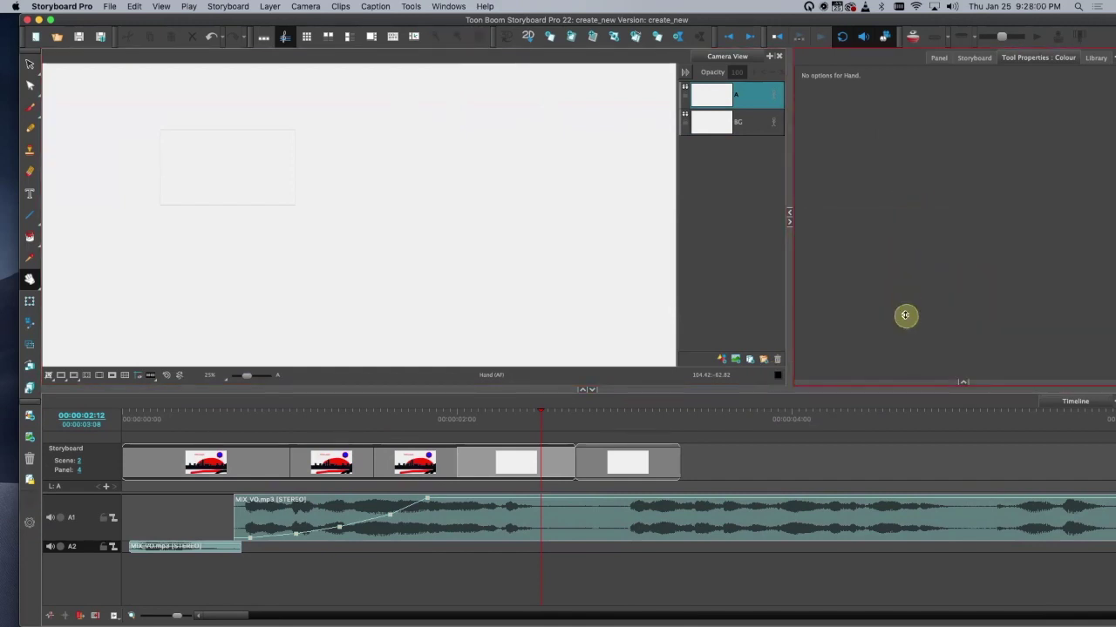
{"action": "left_click_drag", "start_coordinate": [963, 382], "coordinate": [927, 211]}
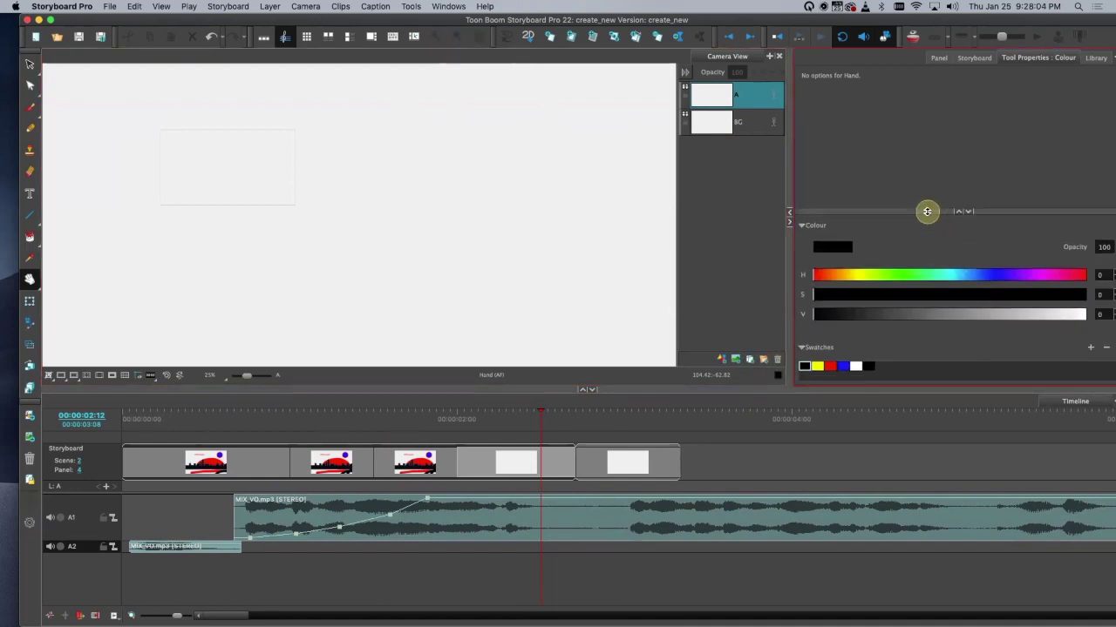
Step: View the Storyboard information and the Library, returning to the Colour view from the current colour swatch each time
{"action": "left_click", "coordinate": [974, 58]}
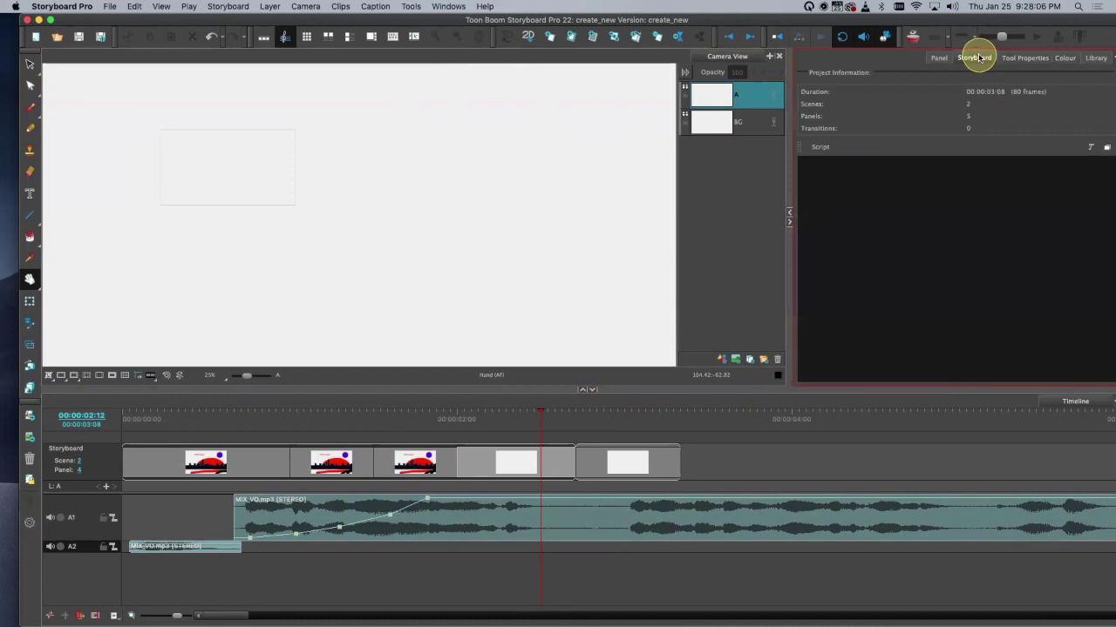
{"action": "left_click", "coordinate": [779, 375]}
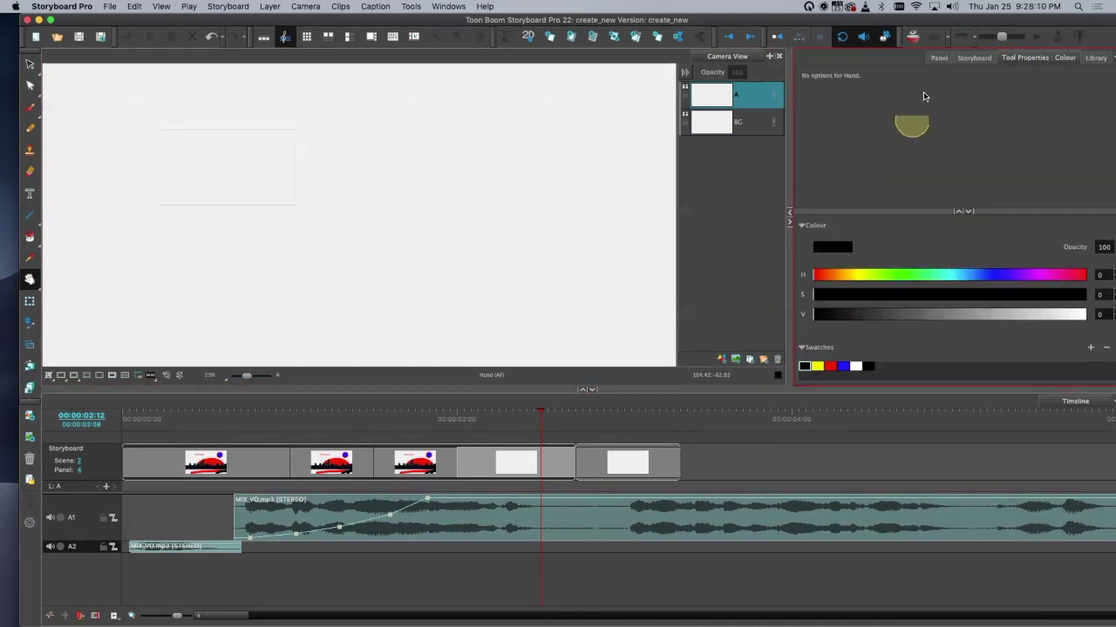
{"action": "left_click", "coordinate": [1093, 58]}
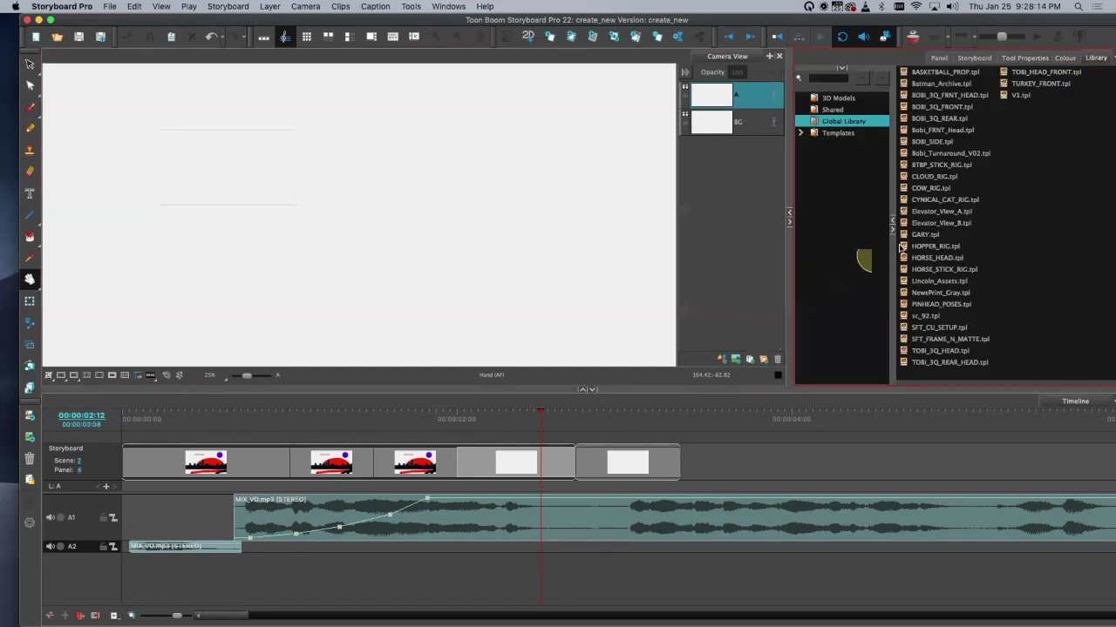
{"action": "left_click", "coordinate": [775, 376]}
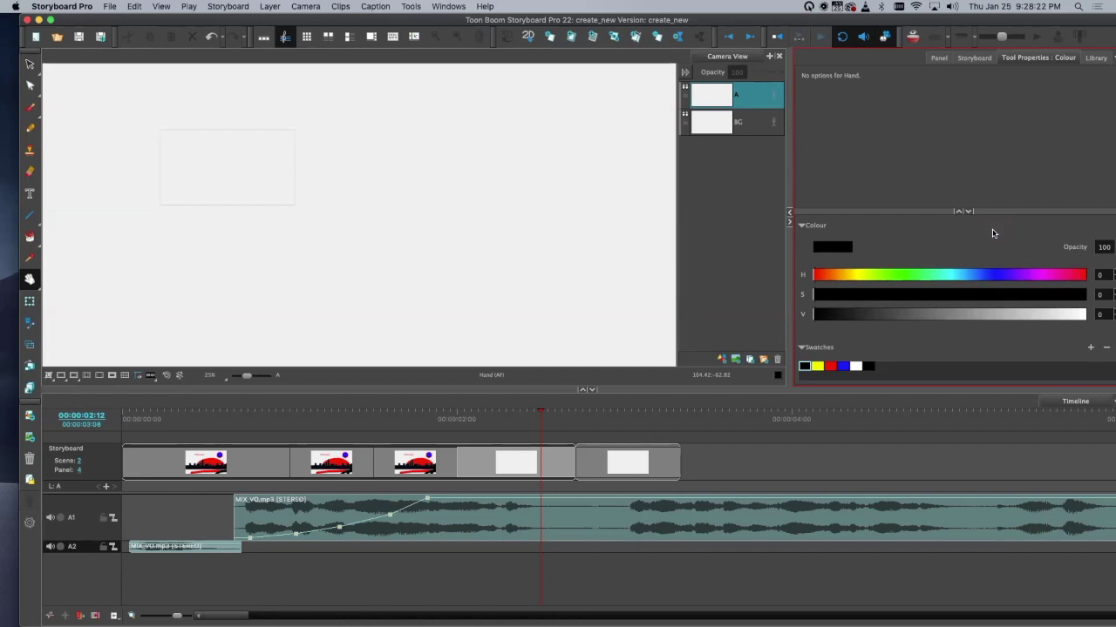
Step: Widen the Tool Properties and Colour area by narrowing the Camera View
{"action": "left_click", "coordinate": [780, 269]}
{"action": "left_click_drag", "start_coordinate": [786, 266], "coordinate": [721, 269]}
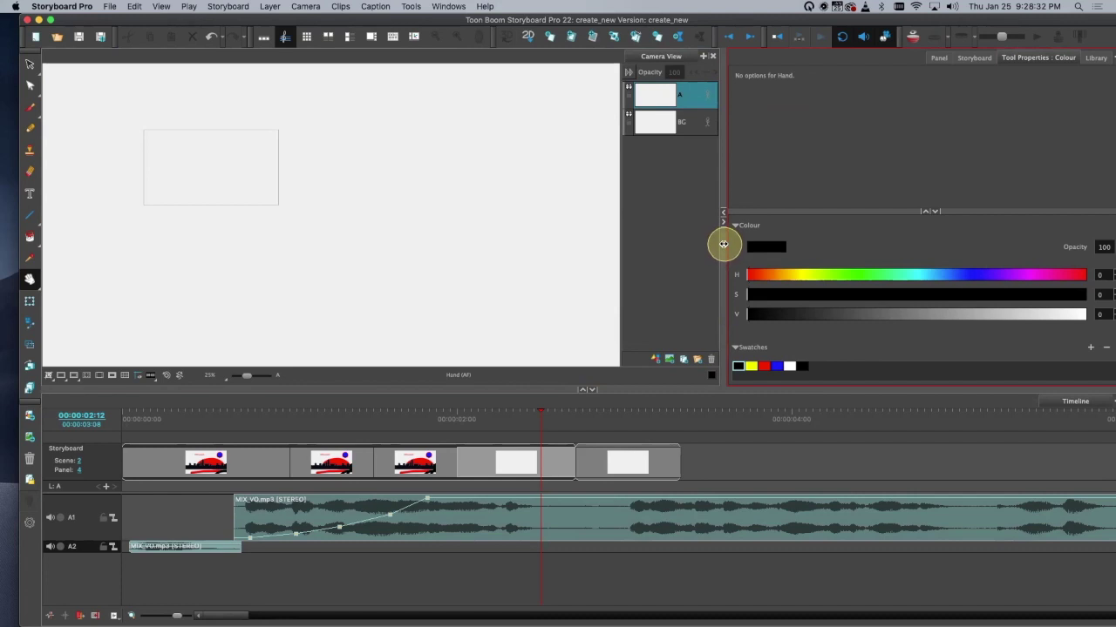
{"action": "left_click", "coordinate": [678, 237]}
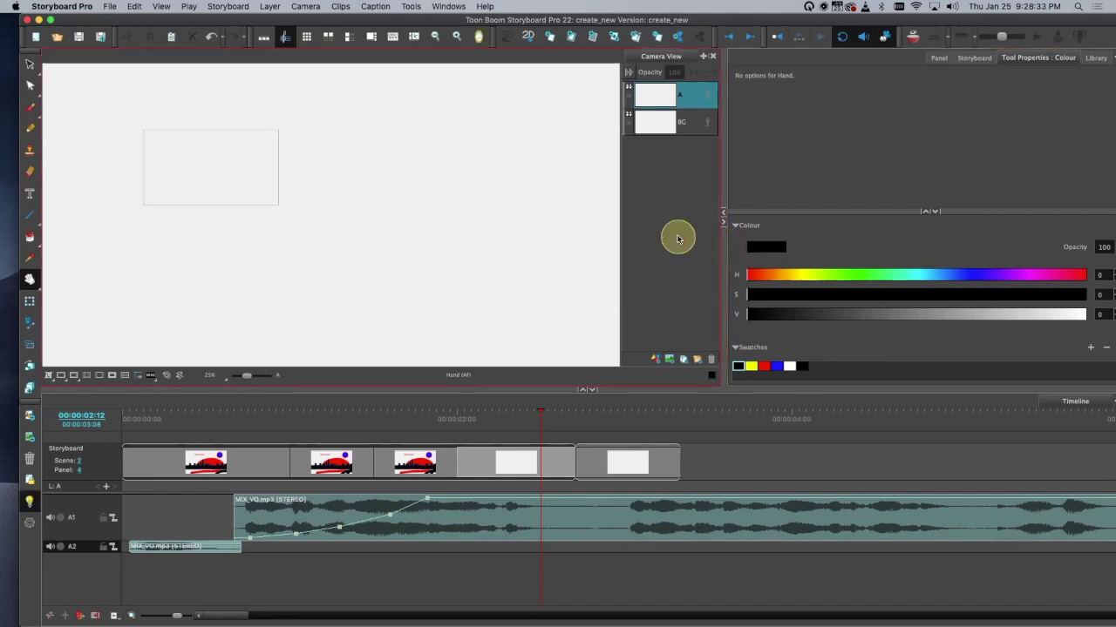
{"action": "left_click", "coordinate": [211, 39]}
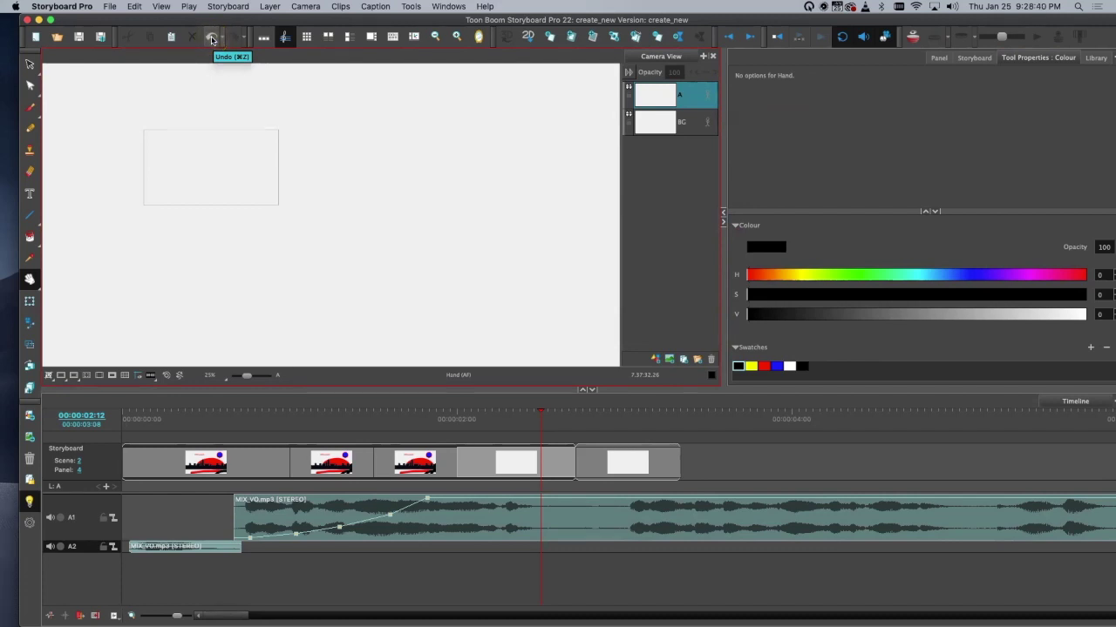
{"action": "left_click", "coordinate": [1022, 219]}
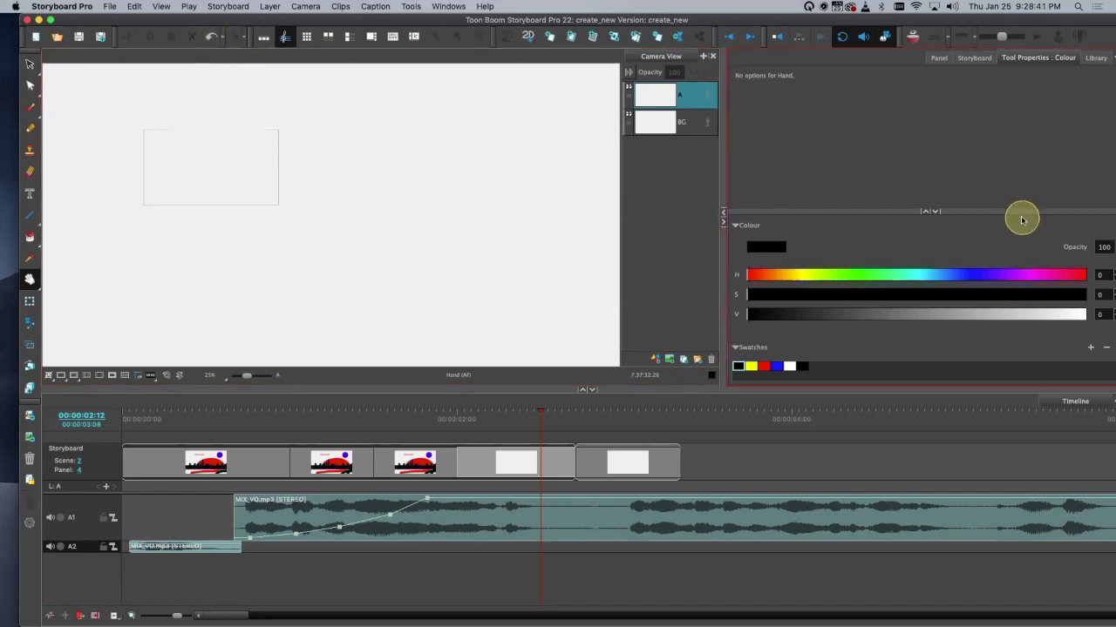
Step: Switch to SketchBook and tick off Importing Sound and Editing Audio Files on the topic list with red check marks
{"action": "double_click", "coordinate": [645, 19]}
{"action": "left_click", "coordinate": [866, 101]}
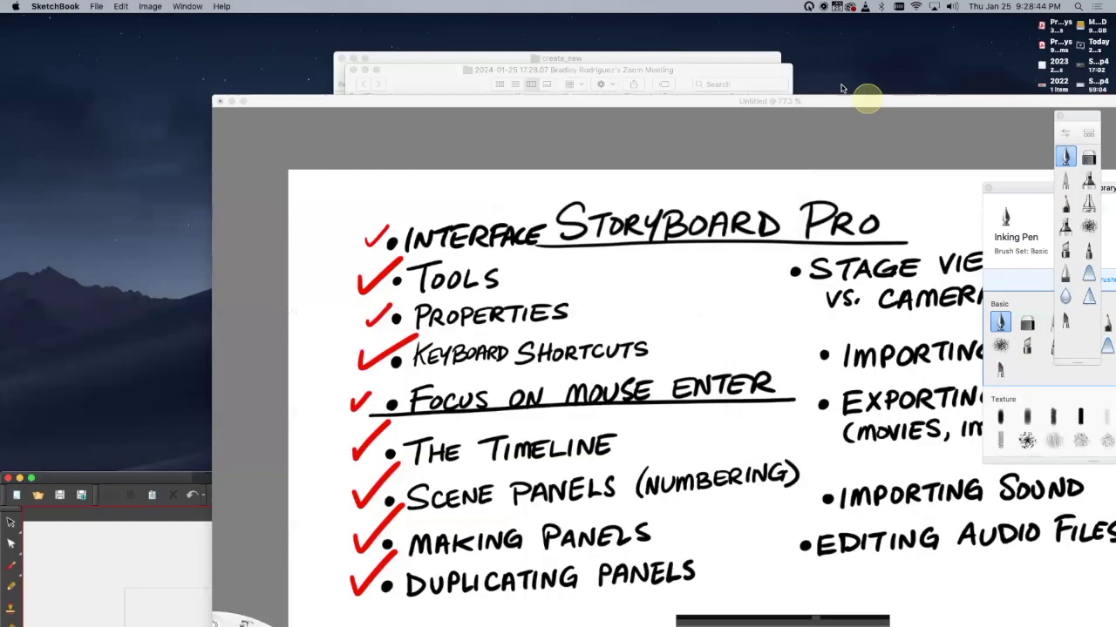
{"action": "left_click_drag", "start_coordinate": [867, 101], "coordinate": [601, 14]}
{"action": "mouse_move", "coordinate": [796, 399]}
{"action": "left_mouse_down"}
{"action": "mouse_move", "coordinate": [805, 406]}
{"action": "mouse_move", "coordinate": [837, 377]}
{"action": "left_mouse_up"}
{"action": "left_click_drag", "start_coordinate": [743, 487], "coordinate": [802, 457]}
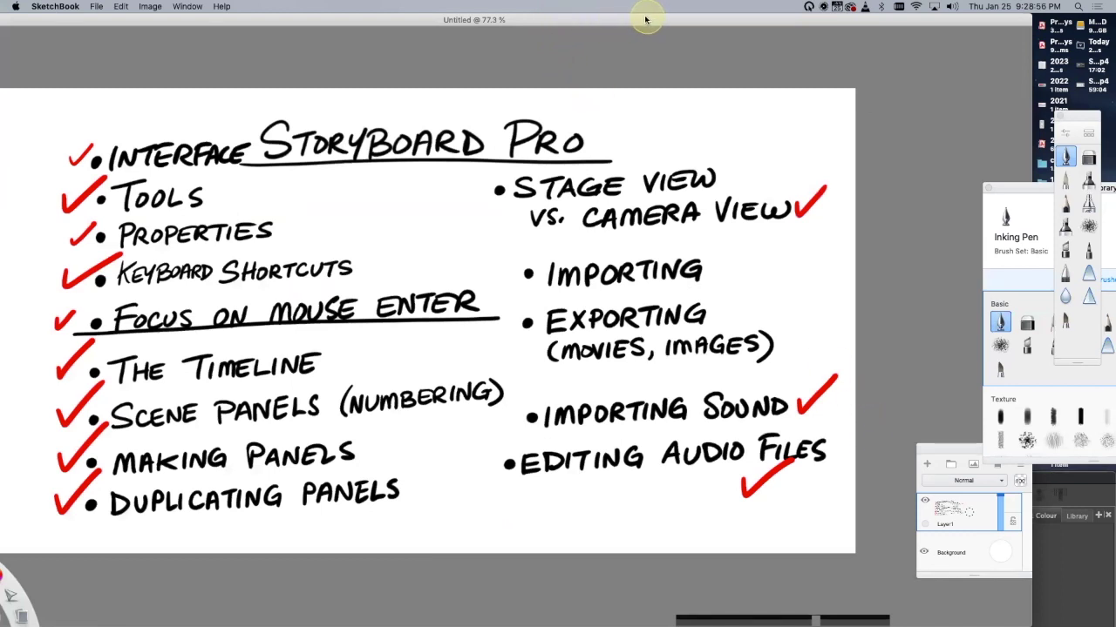
Step: Return to Storyboard Pro and import IMG_9985 copy 2.jpg from the Finder's Downloads folder into panel 4 of scene 2
{"action": "mouse_move", "coordinate": [631, 24]}
{"action": "left_mouse_down"}
{"action": "mouse_move", "coordinate": [617, 54]}
{"action": "mouse_move", "coordinate": [611, 187]}
{"action": "mouse_move", "coordinate": [745, 418]}
{"action": "mouse_move", "coordinate": [912, 211]}
{"action": "left_mouse_up"}
{"action": "mouse_move", "coordinate": [158, 482]}
{"action": "left_mouse_down"}
{"action": "mouse_move", "coordinate": [159, 385]}
{"action": "mouse_move", "coordinate": [212, 88]}
{"action": "mouse_move", "coordinate": [236, 58]}
{"action": "left_mouse_up"}
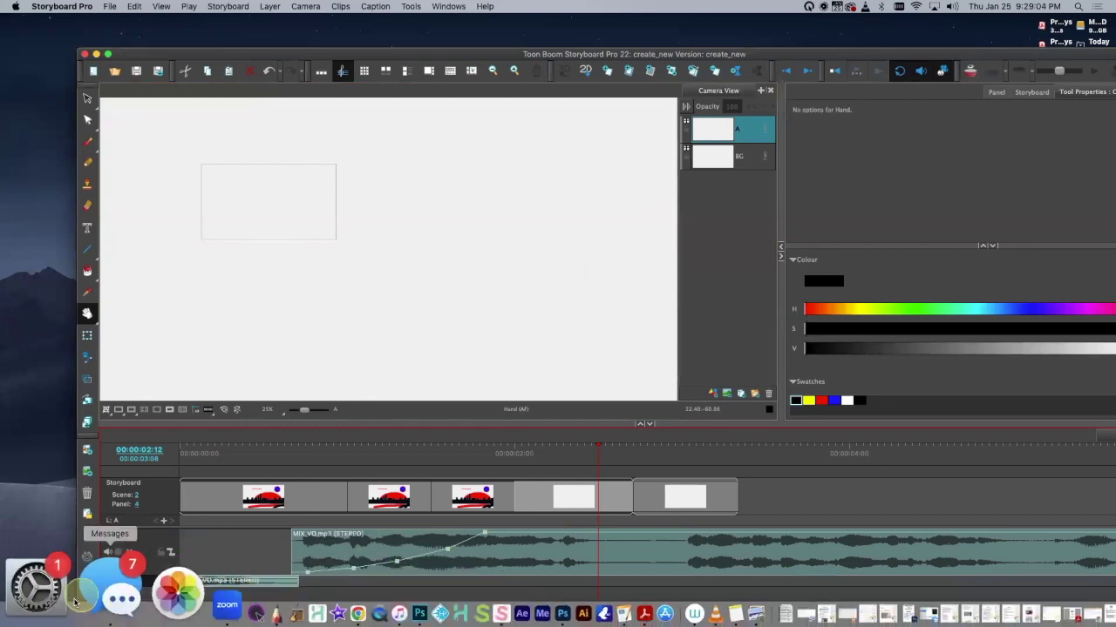
{"action": "left_click", "coordinate": [19, 597]}
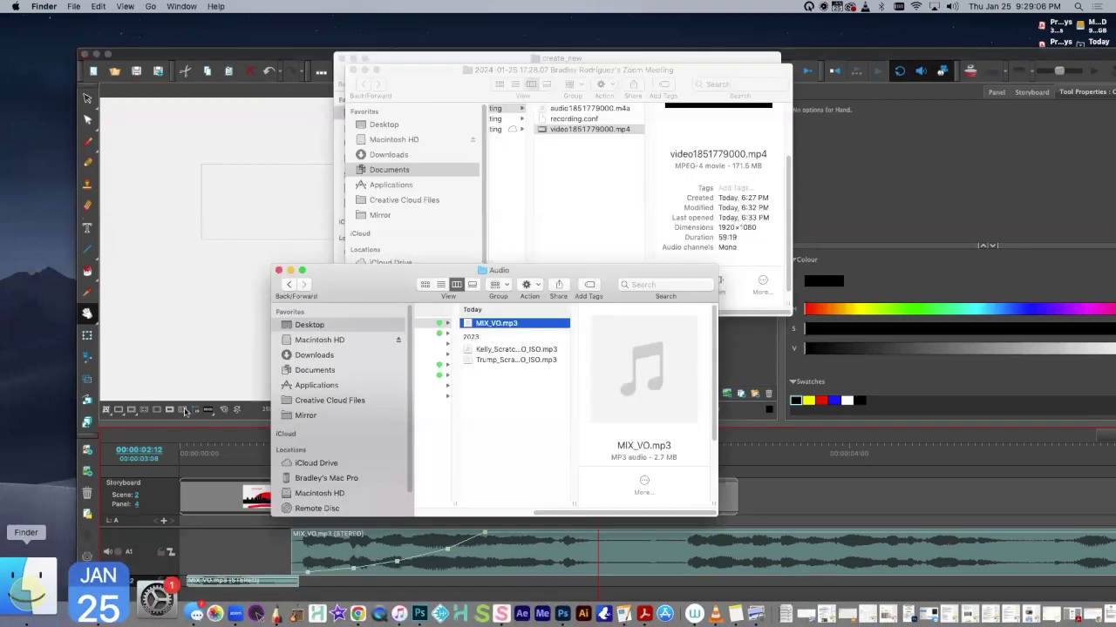
{"action": "left_click", "coordinate": [314, 355]}
{"action": "left_click_drag", "start_coordinate": [527, 324], "coordinate": [482, 433]}
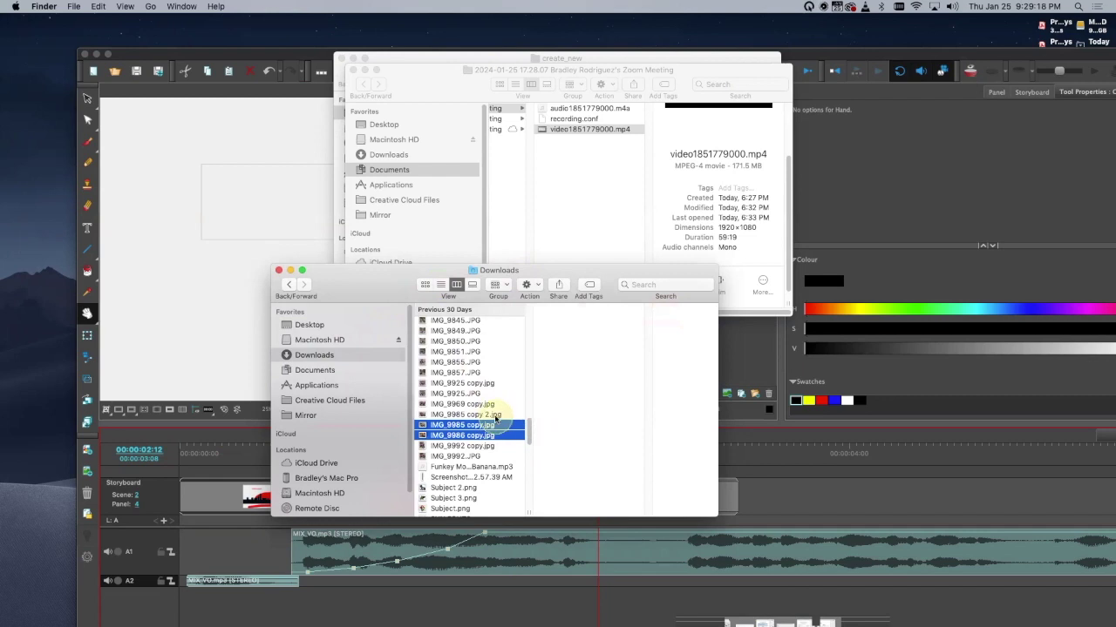
{"action": "left_click", "coordinate": [488, 414]}
{"action": "left_click_drag", "start_coordinate": [669, 347], "coordinate": [319, 195]}
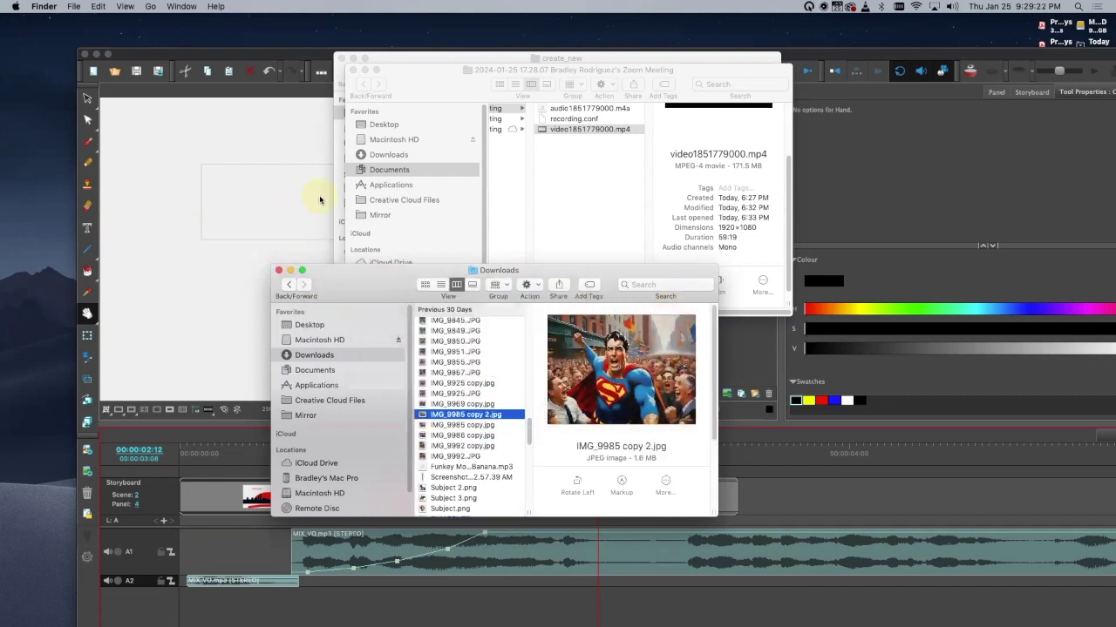
{"action": "left_click", "coordinate": [228, 304]}
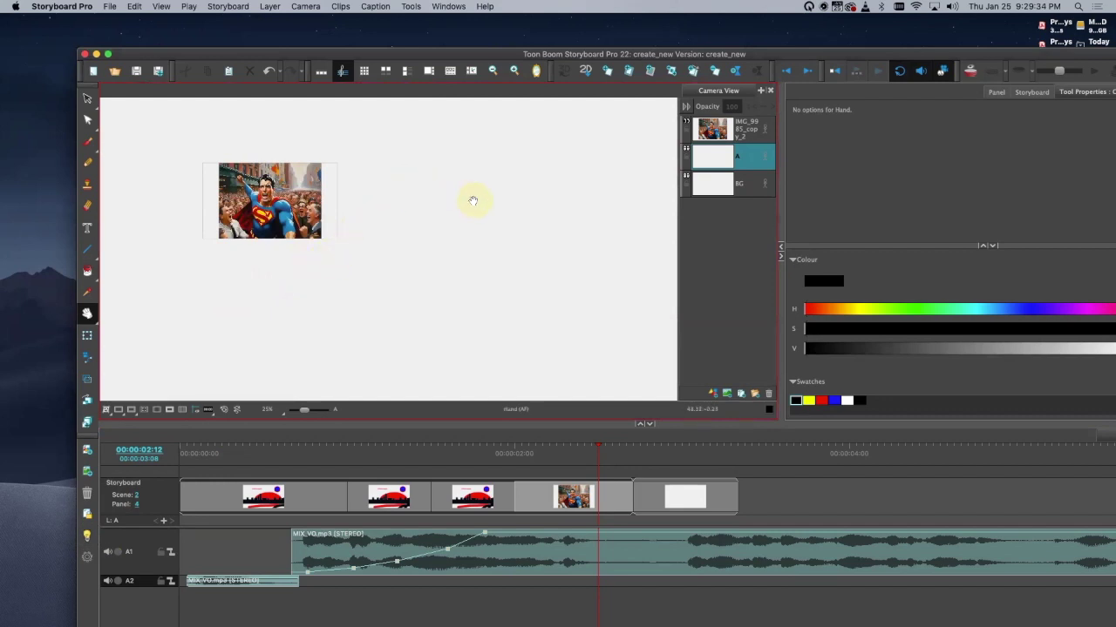
Step: Mask the area outside the camera frame in the Camera View, with the imported image centred
{"action": "scroll", "coordinate": [466, 199], "scroll_direction": "up", "scroll_amount": 2}
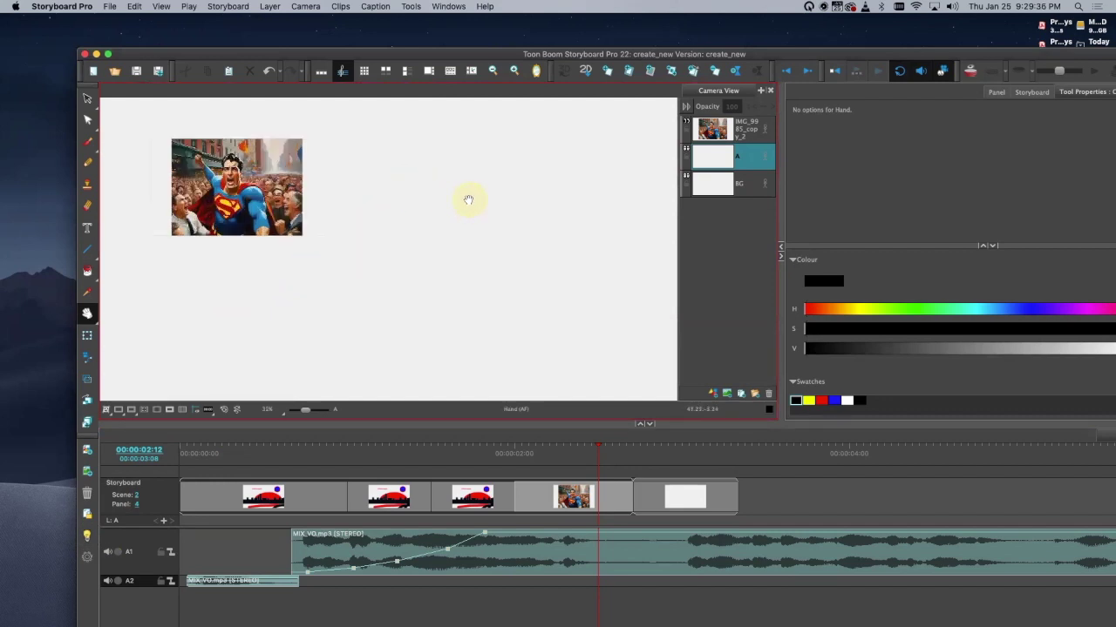
{"action": "left_click_drag", "start_coordinate": [363, 308], "coordinate": [581, 391]}
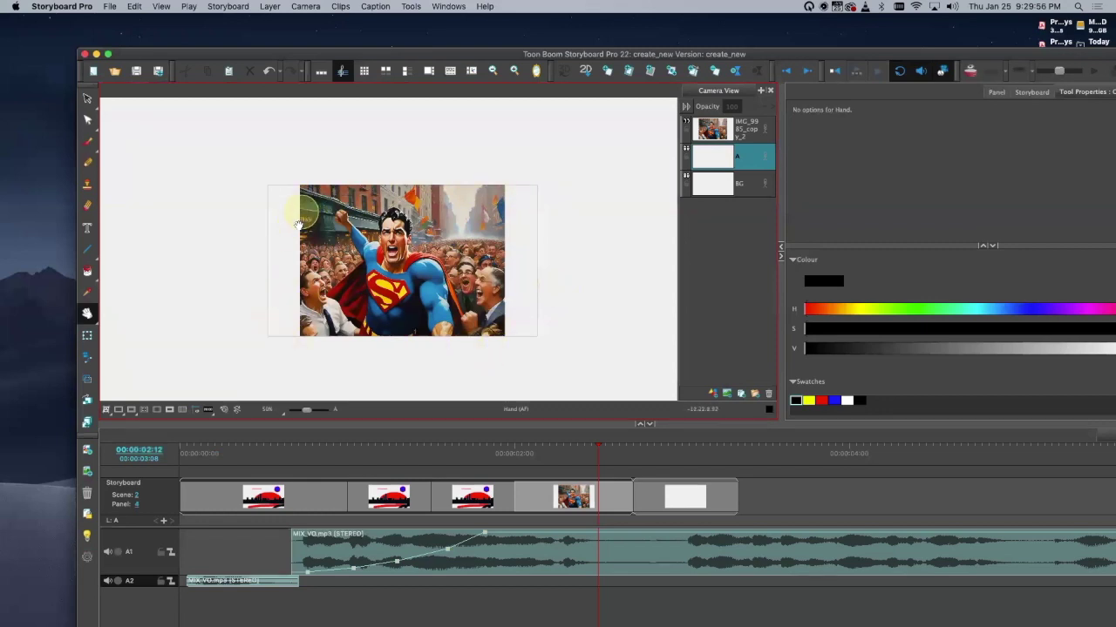
{"action": "left_click", "coordinate": [169, 410]}
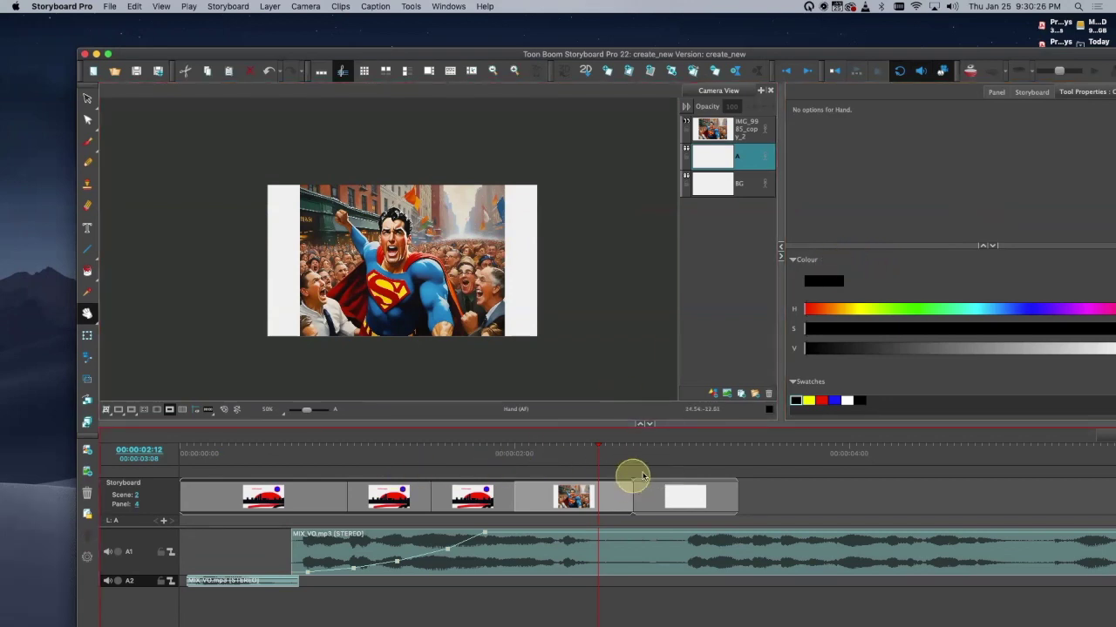
Step: Reposition the Storyboard Pro window at the top of the screen and widen it slightly so the whole timeline fits
{"action": "left_click_drag", "start_coordinate": [735, 50], "coordinate": [548, 603]}
{"action": "left_click_drag", "start_coordinate": [664, 44], "coordinate": [702, 22]}
{"action": "double_click", "coordinate": [764, 29]}
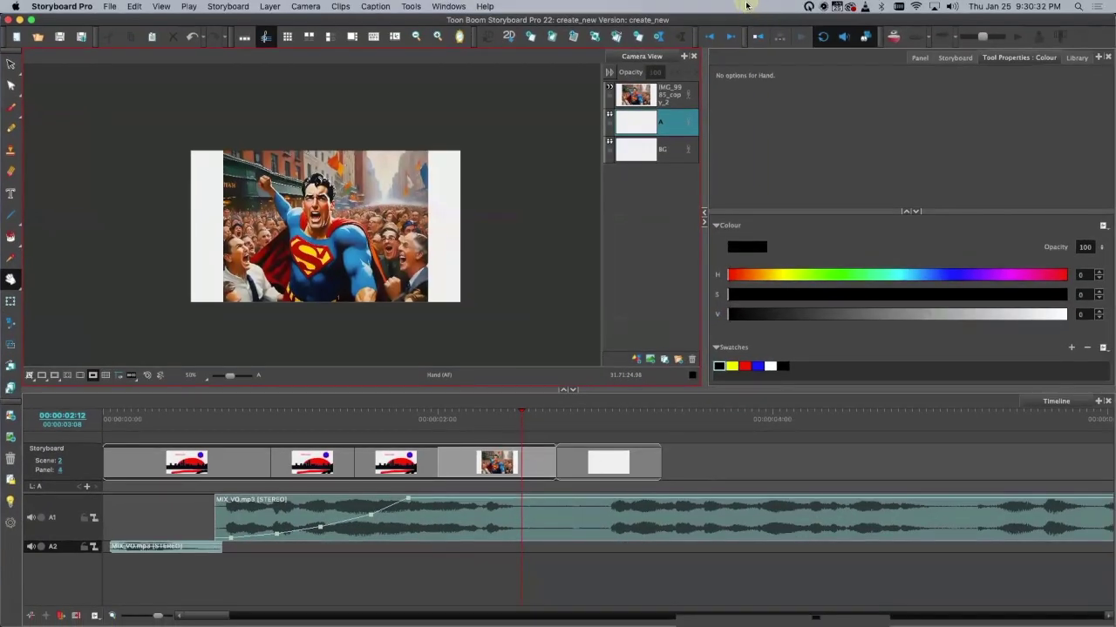
{"action": "left_click_drag", "start_coordinate": [737, 18], "coordinate": [722, 13]}
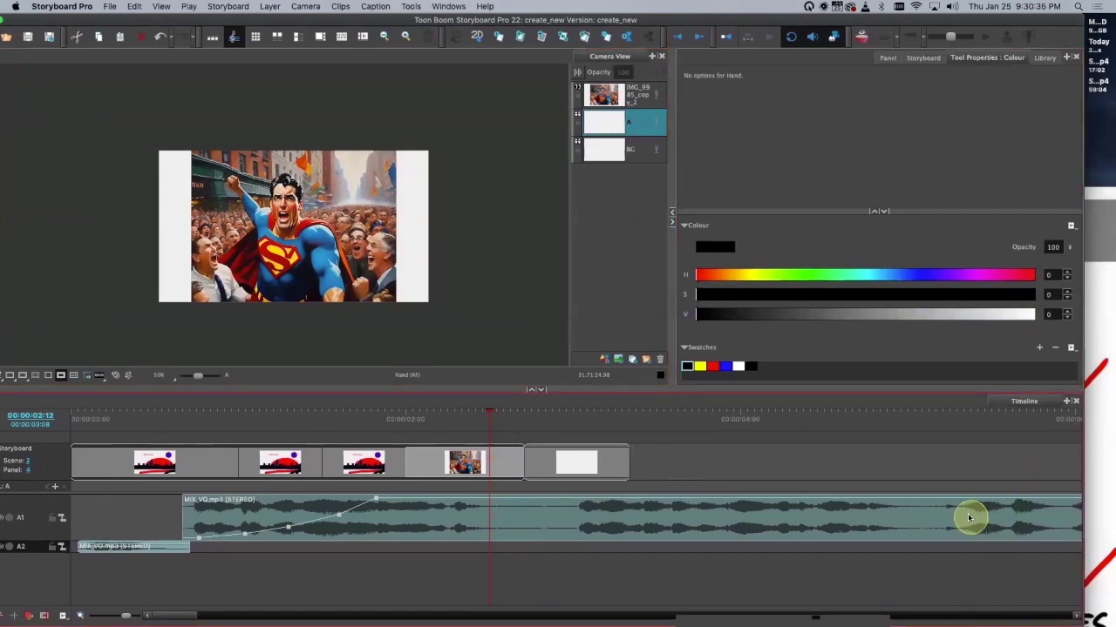
{"action": "left_click_drag", "start_coordinate": [1081, 451], "coordinate": [1100, 457]}
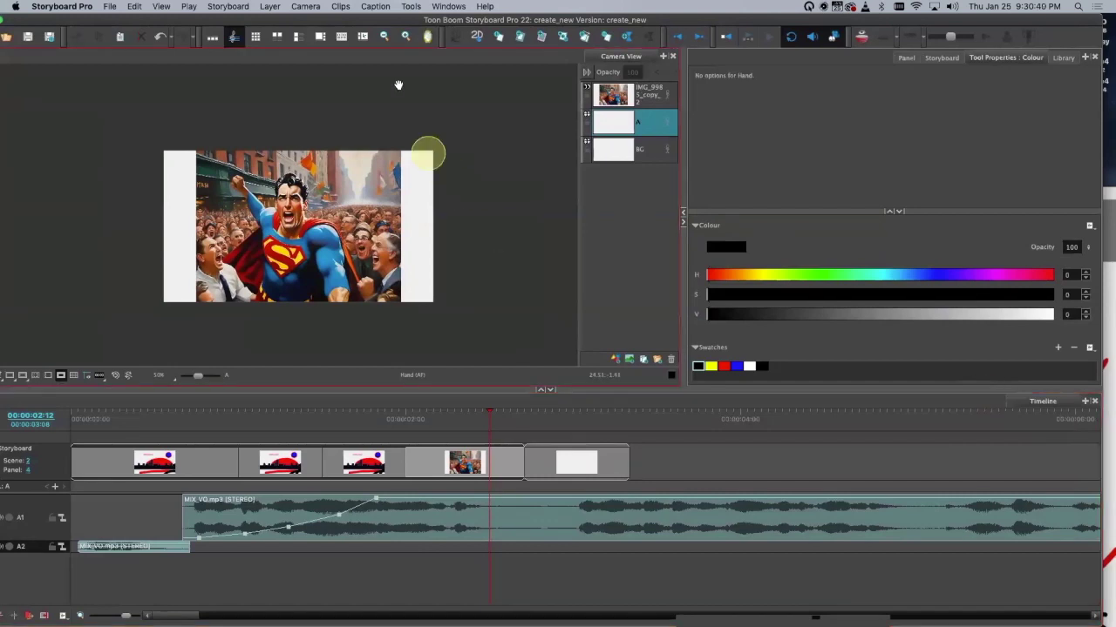
{"action": "left_click_drag", "start_coordinate": [392, 20], "coordinate": [423, 15]}
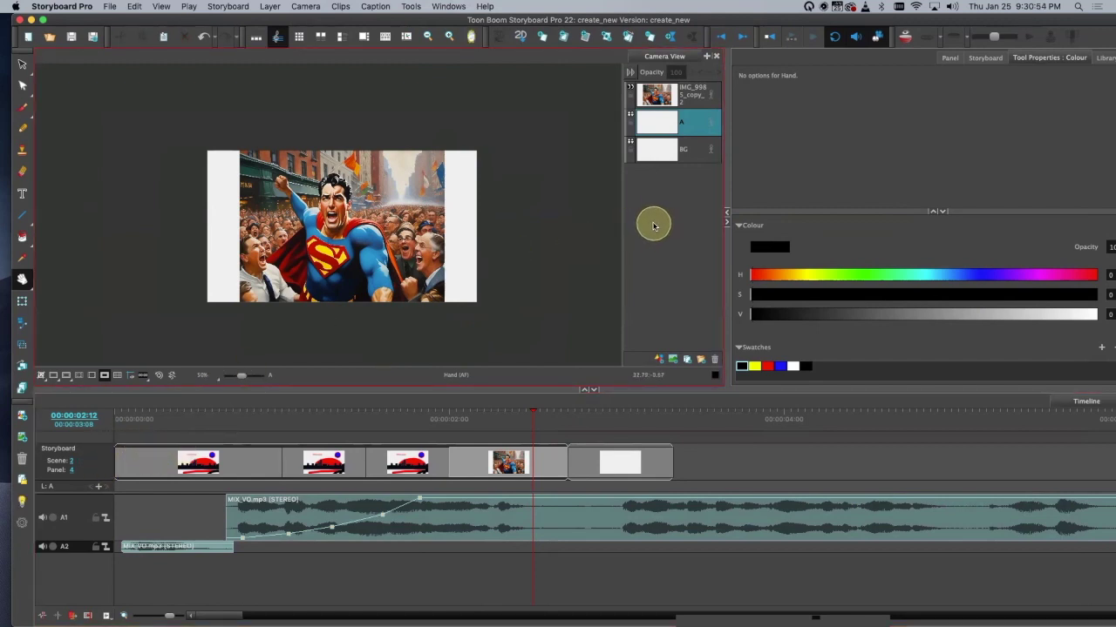
Step: Add a new video track above the storyboard track in the timeline
{"action": "left_click", "coordinate": [100, 455]}
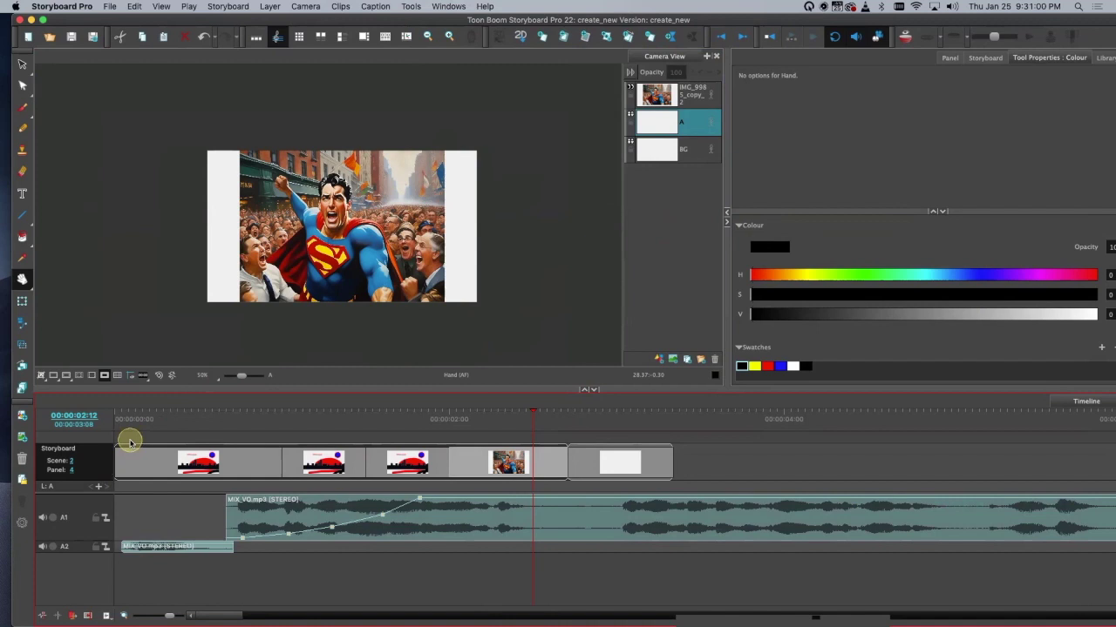
{"action": "right_click", "coordinate": [130, 439]}
{"action": "left_click", "coordinate": [115, 439]}
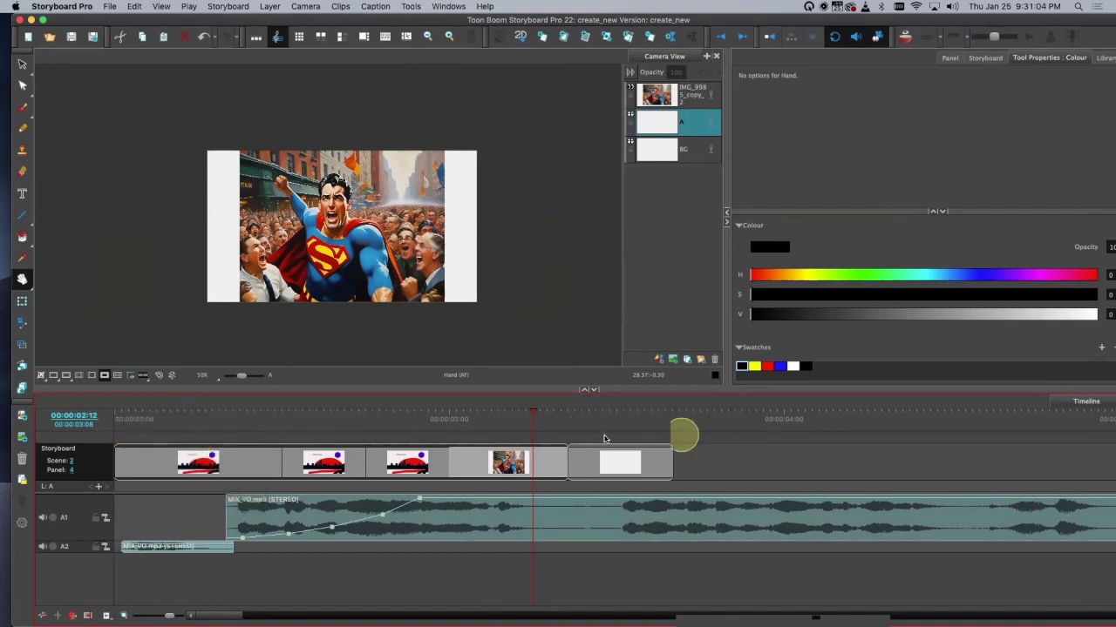
{"action": "right_click", "coordinate": [149, 440]}
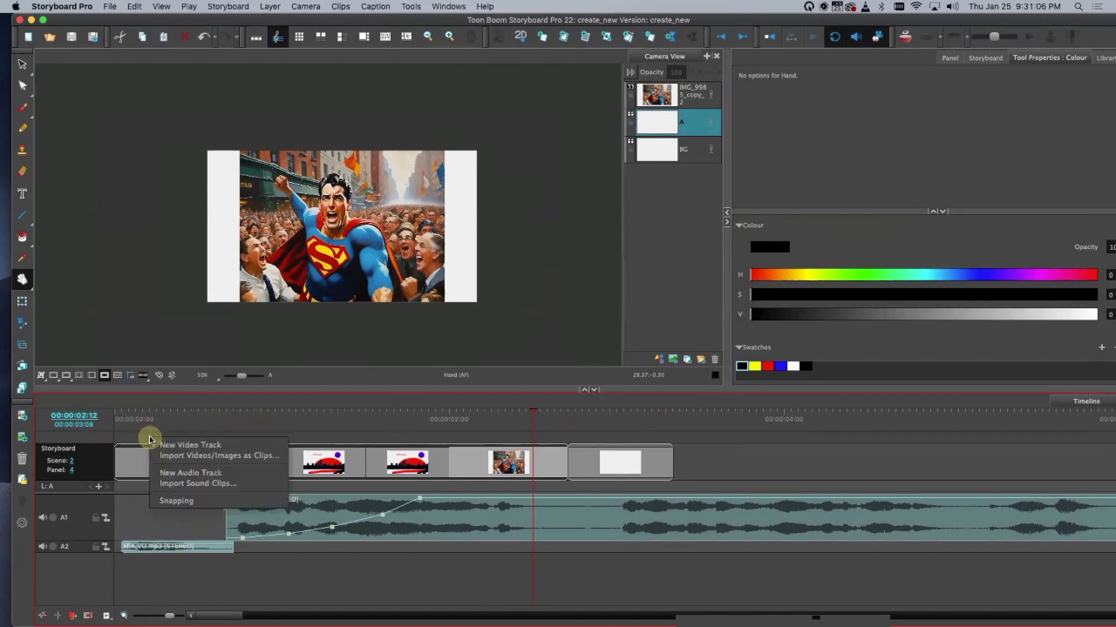
{"action": "left_click", "coordinate": [223, 448]}
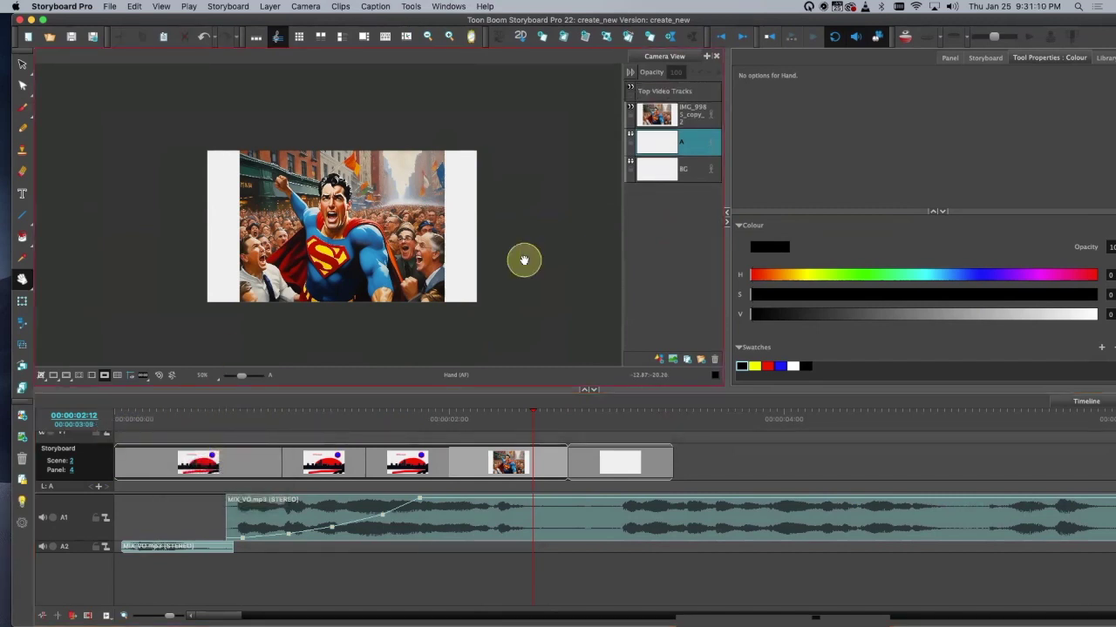
Step: Bring video track V1 fully into view in the timeline, and undo the track's creation
{"action": "left_click_drag", "start_coordinate": [810, 17], "coordinate": [712, 17]}
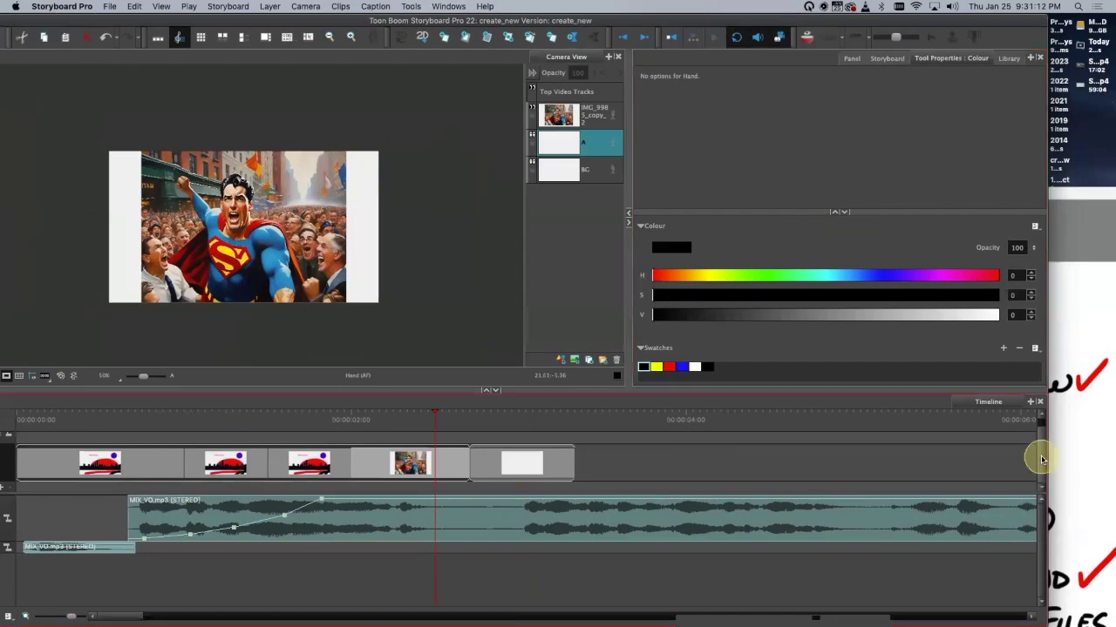
{"action": "scroll", "coordinate": [1041, 460], "scroll_direction": "up", "scroll_amount": 1}
{"action": "left_click", "coordinate": [601, 166]}
{"action": "left_click_drag", "start_coordinate": [427, 19], "coordinate": [532, 19]}
{"action": "left_click", "coordinate": [346, 362]}
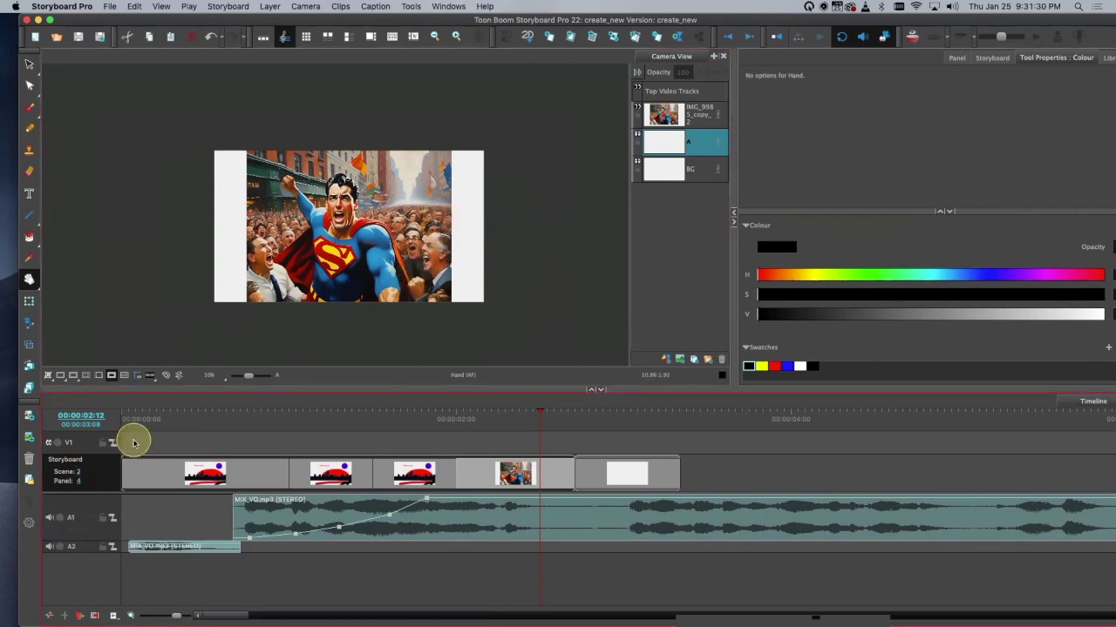
{"action": "key", "text": "super+z"}
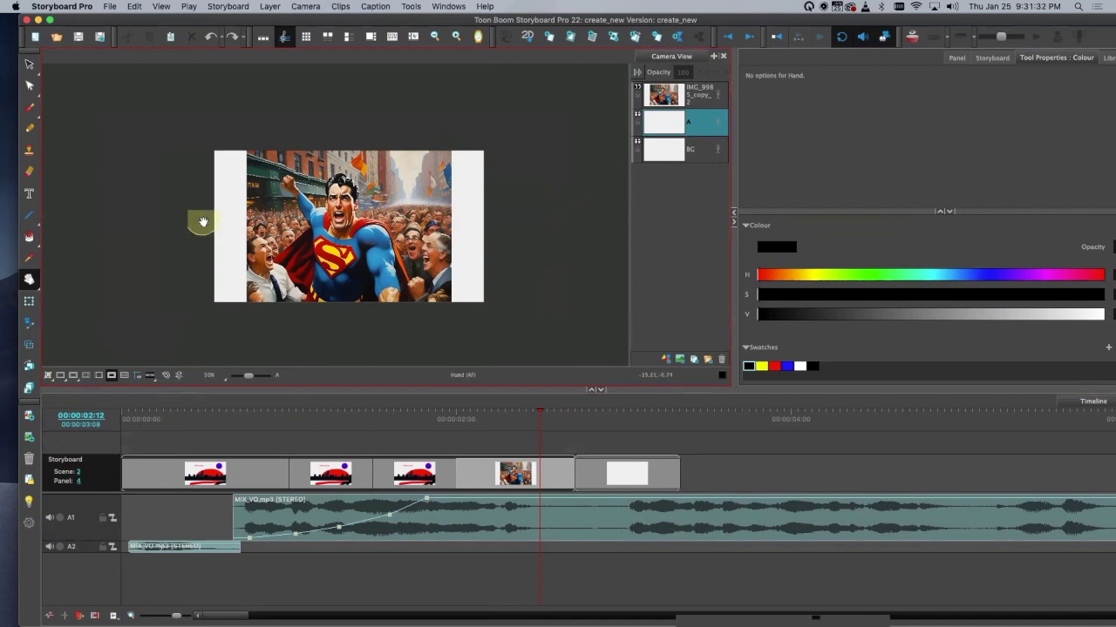
Step: Create a new video track through the Storyboard commands and undo it again
{"action": "left_click", "coordinate": [110, 7]}
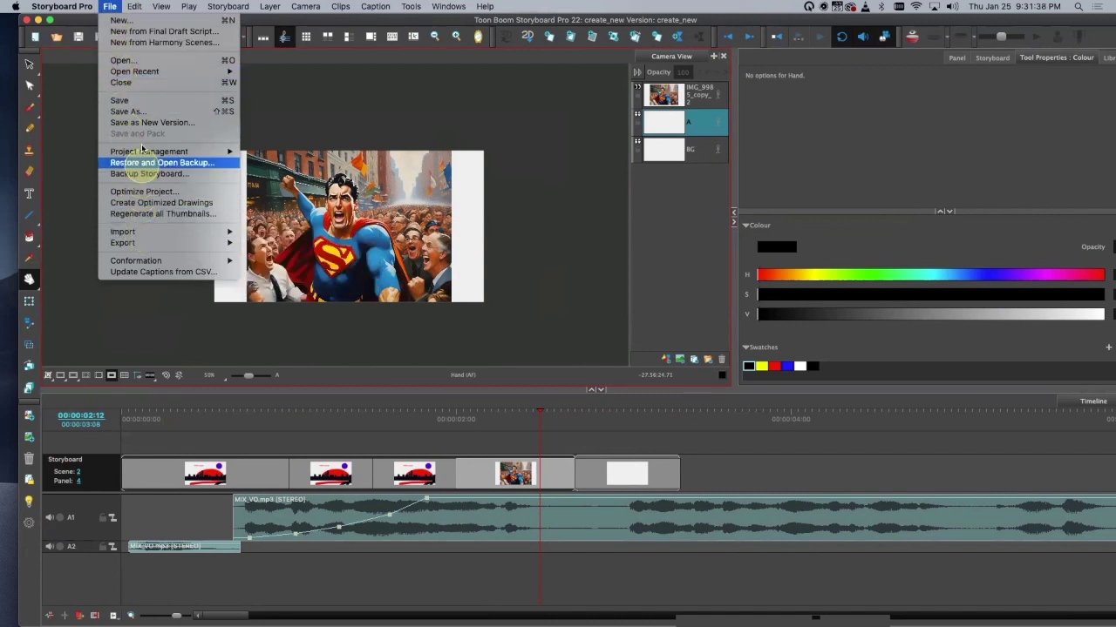
{"action": "mouse_move", "coordinate": [238, 10]}
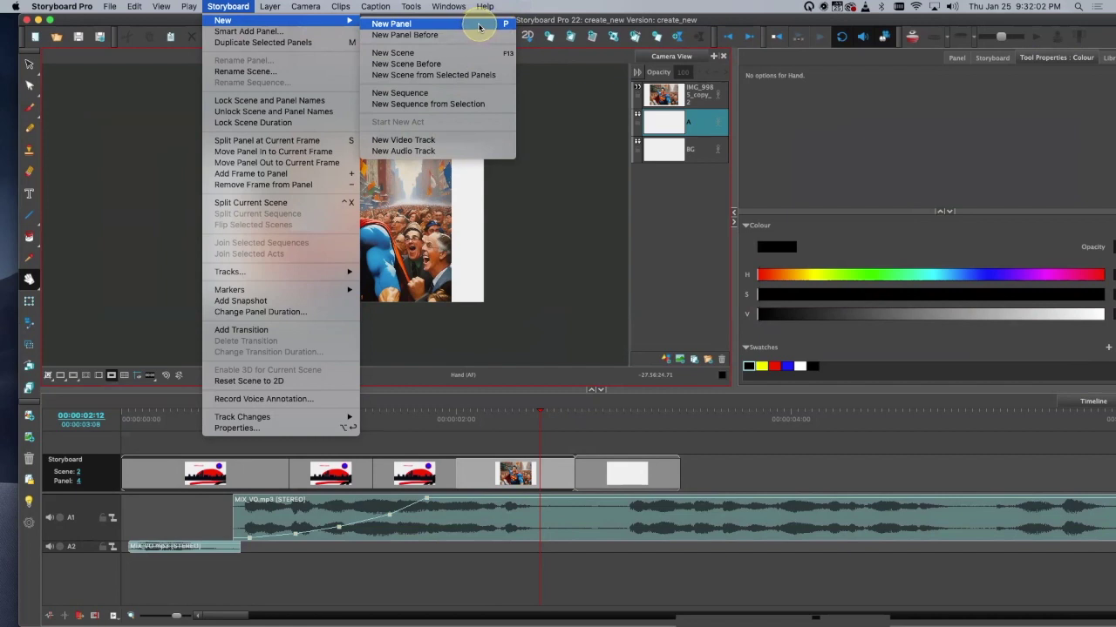
{"action": "left_click", "coordinate": [540, 8]}
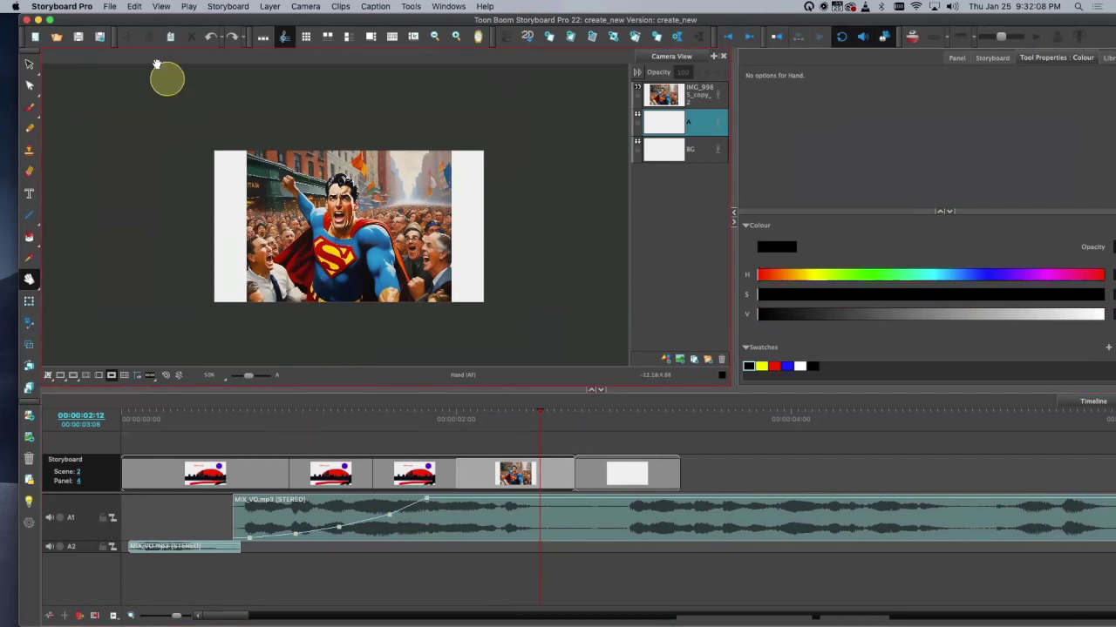
{"action": "left_click", "coordinate": [227, 6]}
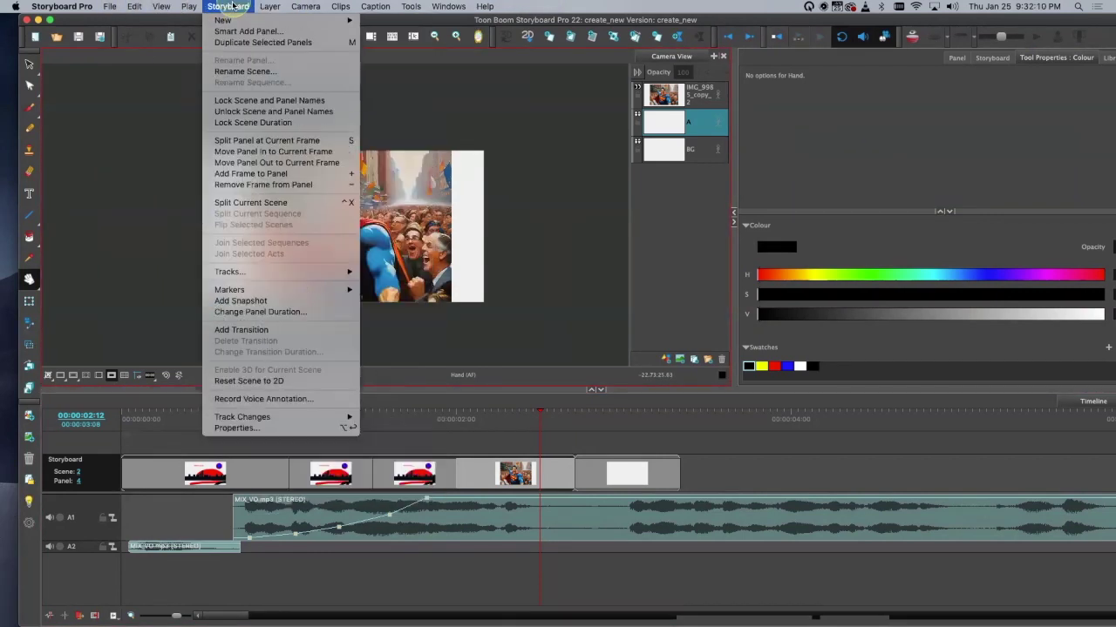
{"action": "mouse_move", "coordinate": [235, 20]}
{"action": "left_click", "coordinate": [427, 141]}
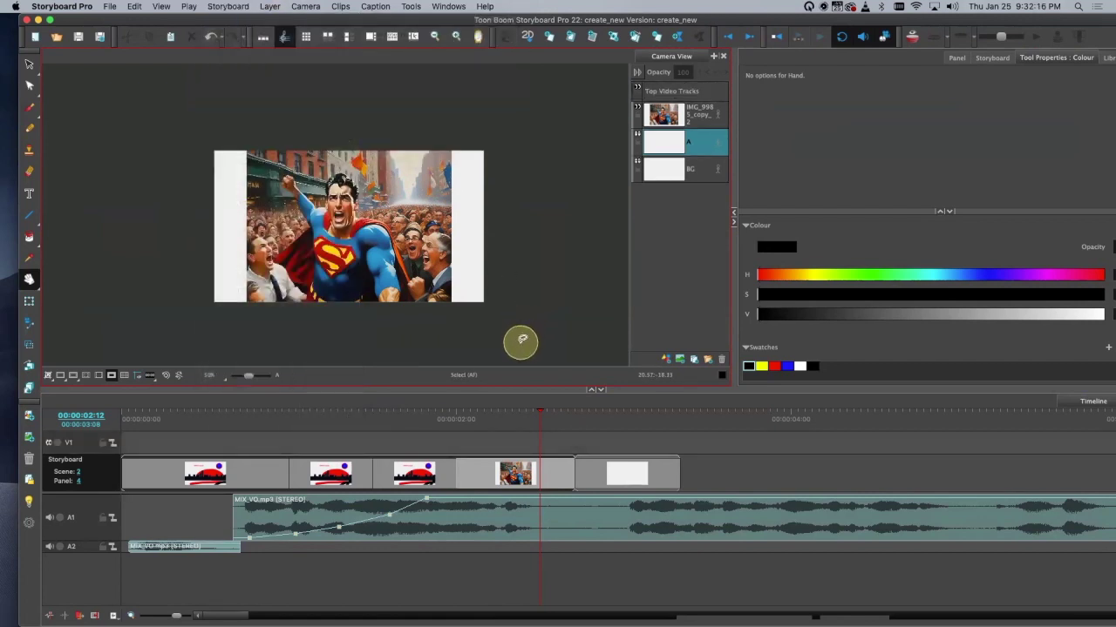
{"action": "key", "text": "super+z"}
{"action": "left_click", "coordinate": [294, 600]}
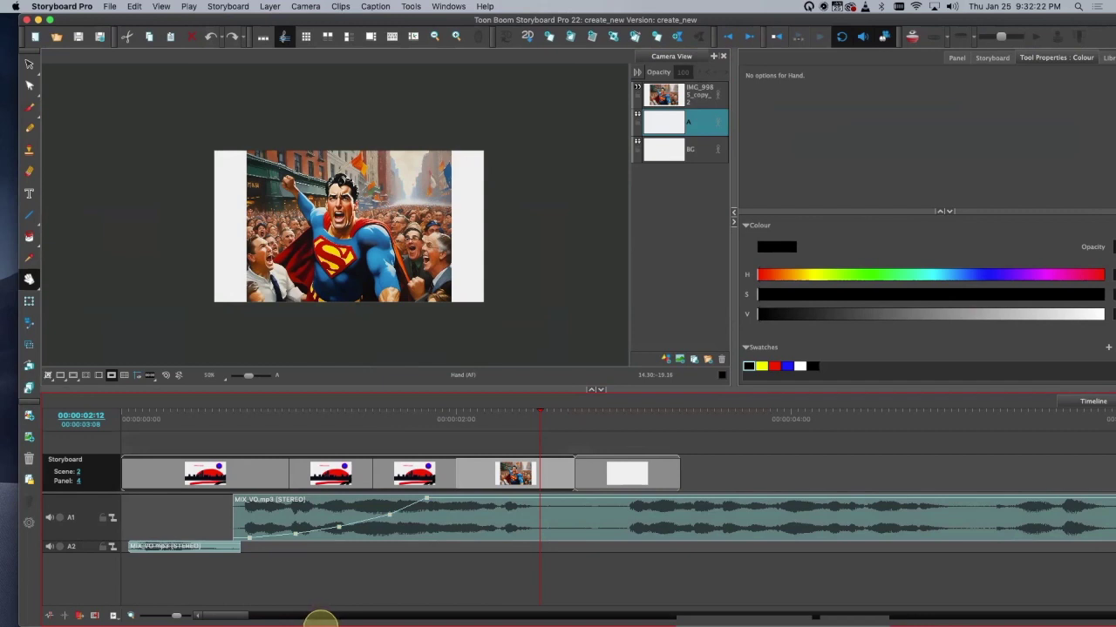
Step: Switch to the Finder and try to import IMG_0054.mov from the Downloads folder into the storyboard's timeline and Camera View
{"action": "mouse_move", "coordinate": [261, 621]}
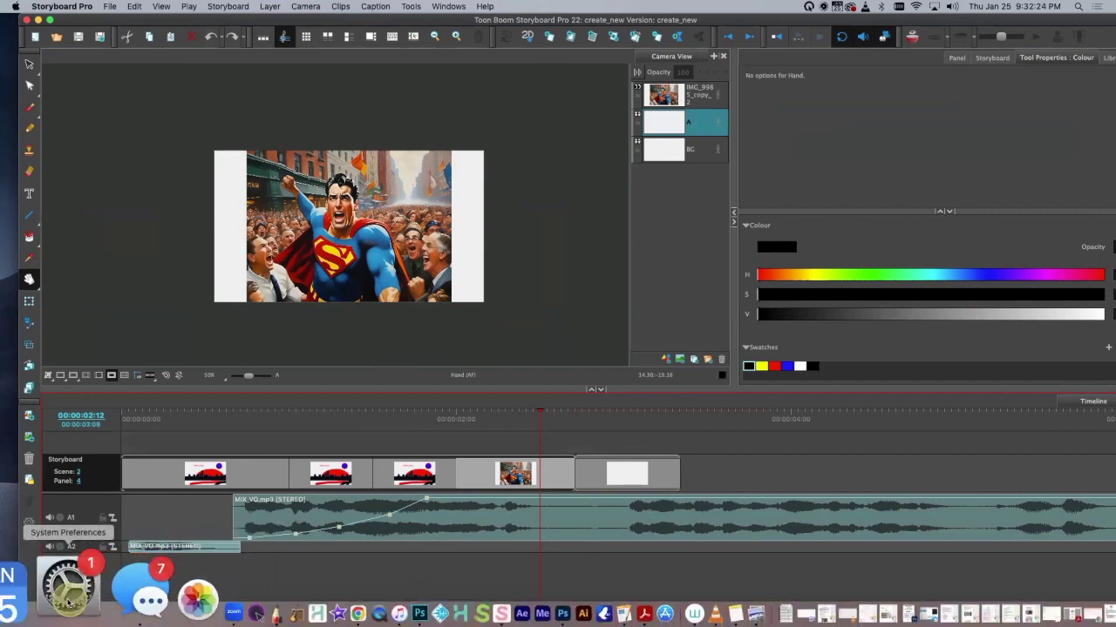
{"action": "left_click", "coordinate": [26, 597]}
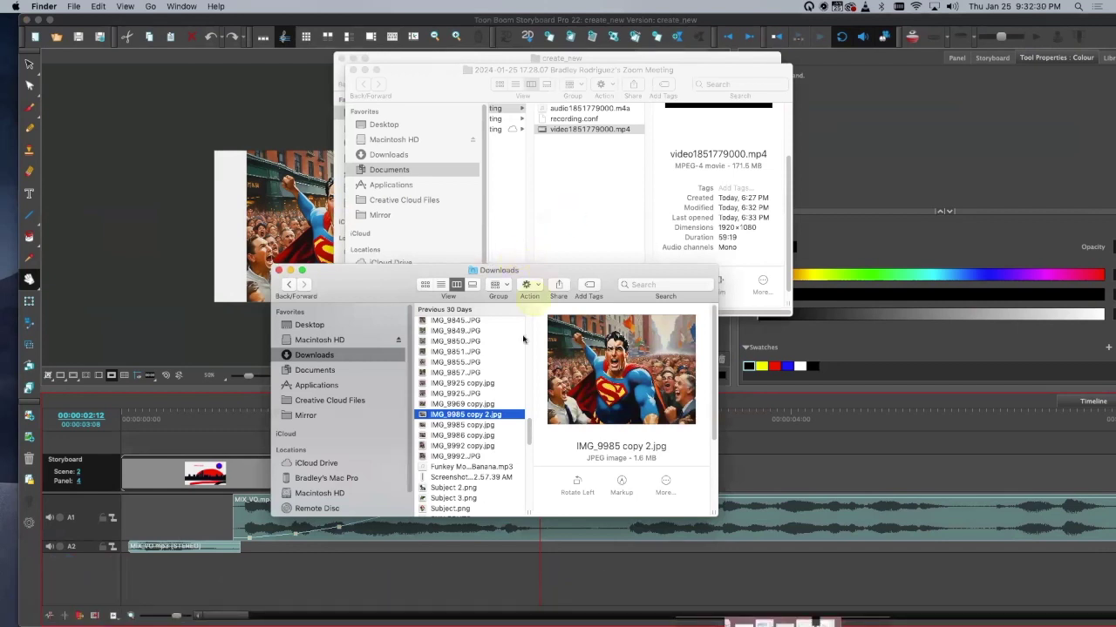
{"action": "mouse_move", "coordinate": [528, 424]}
{"action": "left_mouse_down"}
{"action": "mouse_move", "coordinate": [527, 449]}
{"action": "mouse_move", "coordinate": [526, 438]}
{"action": "left_mouse_up"}
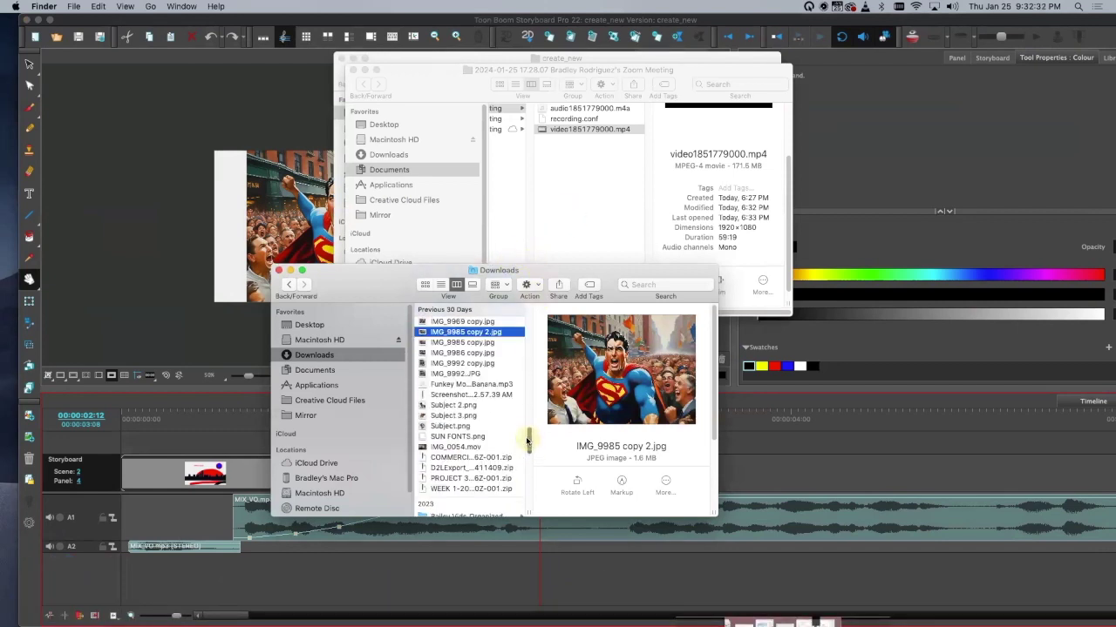
{"action": "left_click", "coordinate": [463, 458]}
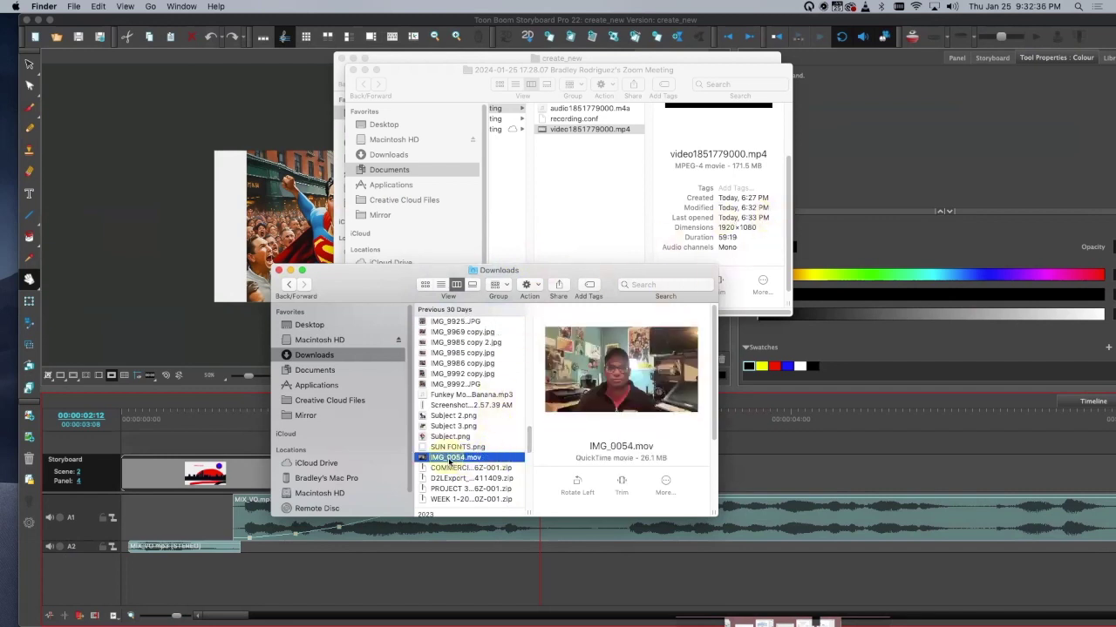
{"action": "left_click_drag", "start_coordinate": [384, 289], "coordinate": [555, 198]}
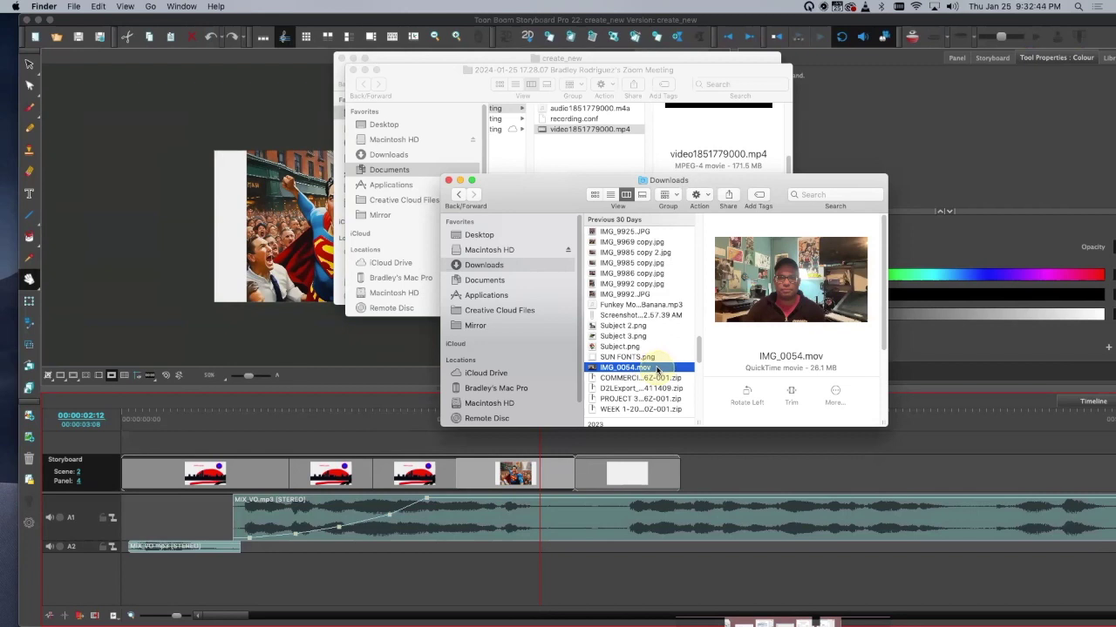
{"action": "left_click_drag", "start_coordinate": [655, 369], "coordinate": [223, 445]}
{"action": "left_click", "coordinate": [334, 450]}
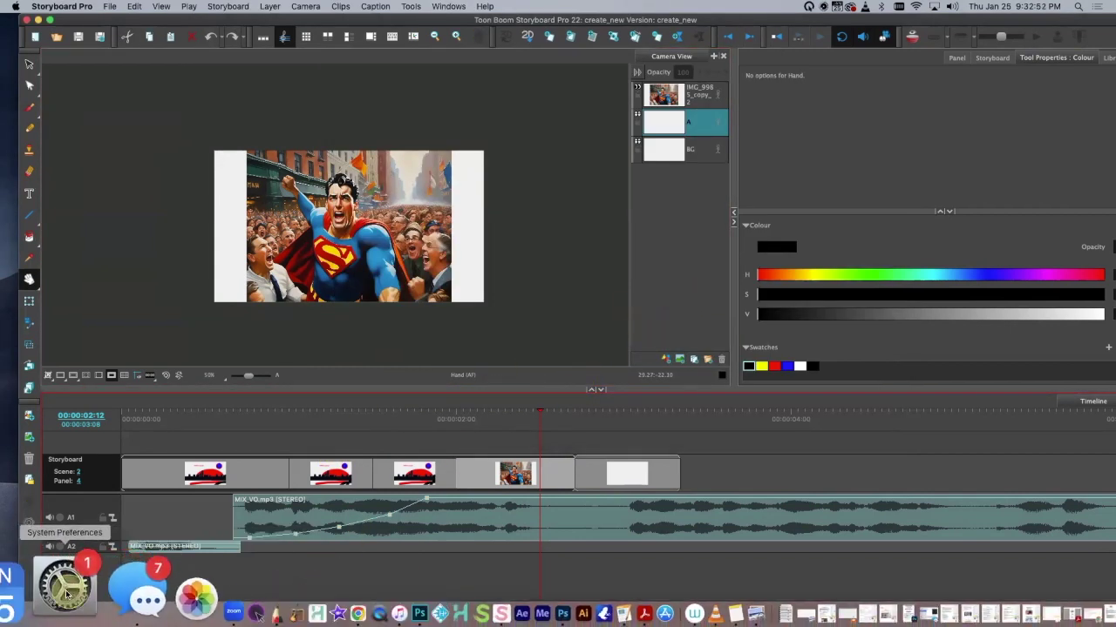
{"action": "left_click", "coordinate": [15, 592]}
{"action": "left_click_drag", "start_coordinate": [621, 367], "coordinate": [281, 253]}
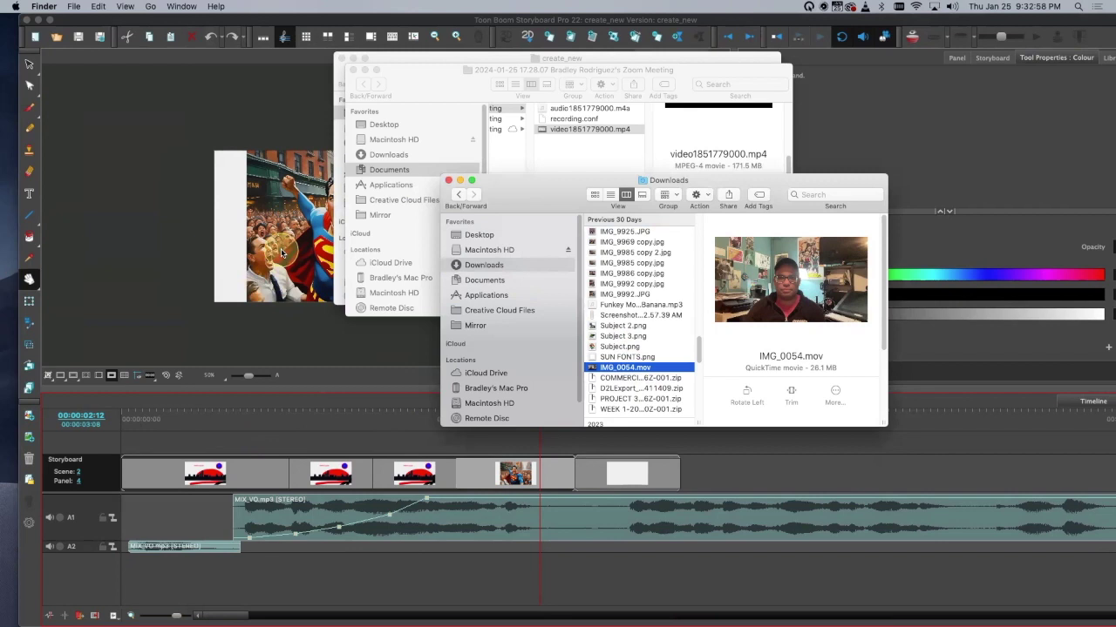
Step: Browse the Desktop folder for another video and select JLA BOUNCE_UPDATE.mov
{"action": "left_click_drag", "start_coordinate": [699, 348], "coordinate": [703, 219]}
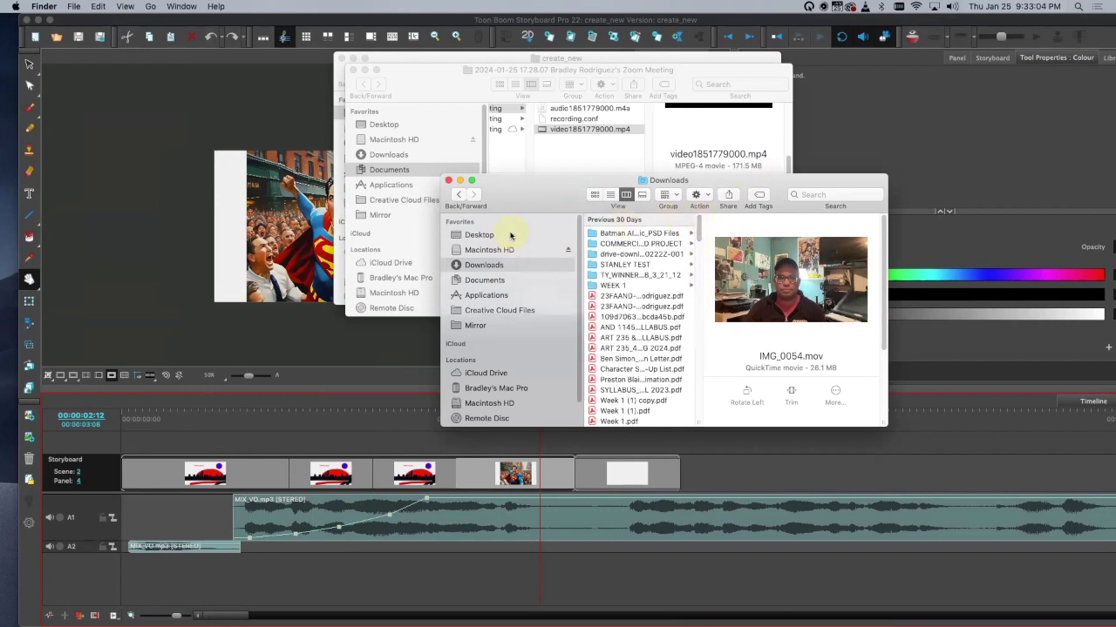
{"action": "key", "text": "shift+super+d"}
{"action": "left_click", "coordinate": [641, 244]}
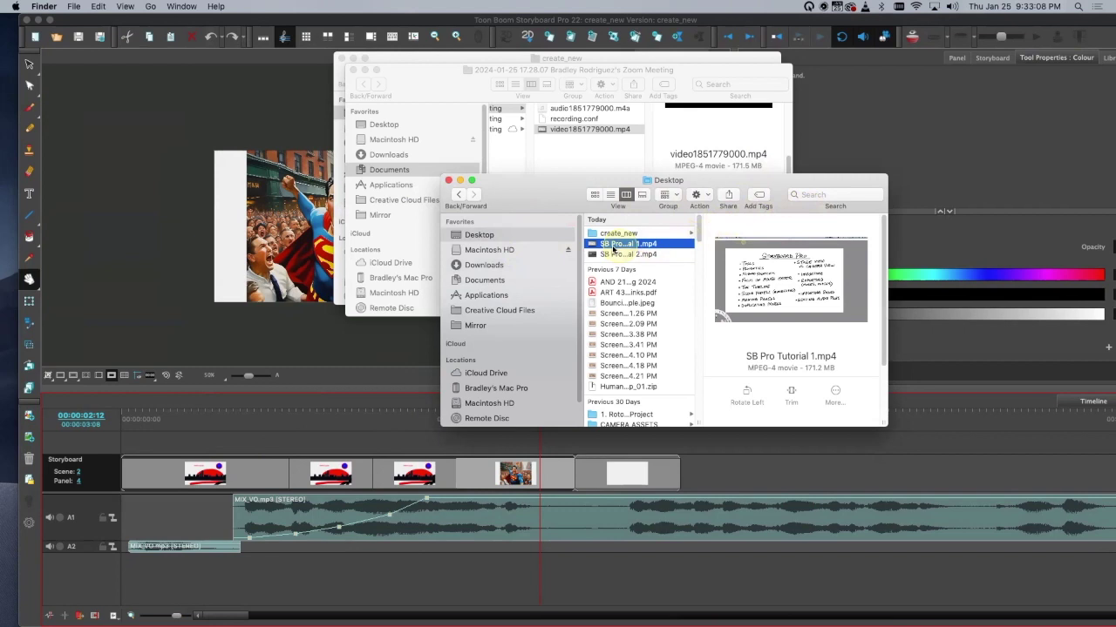
{"action": "left_click_drag", "start_coordinate": [699, 230], "coordinate": [699, 238]}
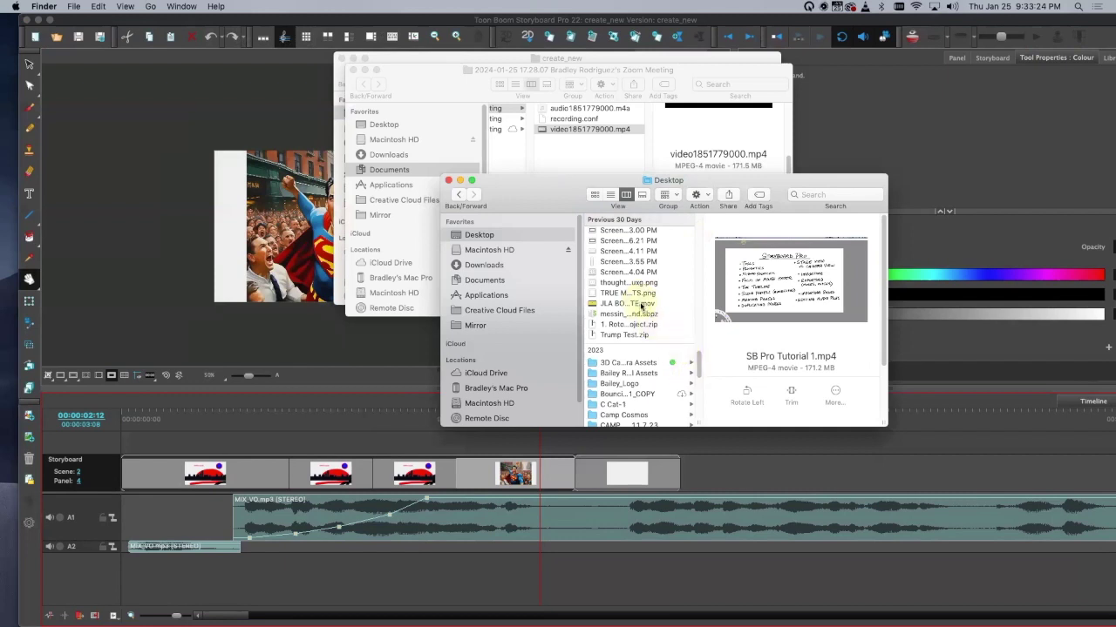
{"action": "left_click", "coordinate": [639, 305]}
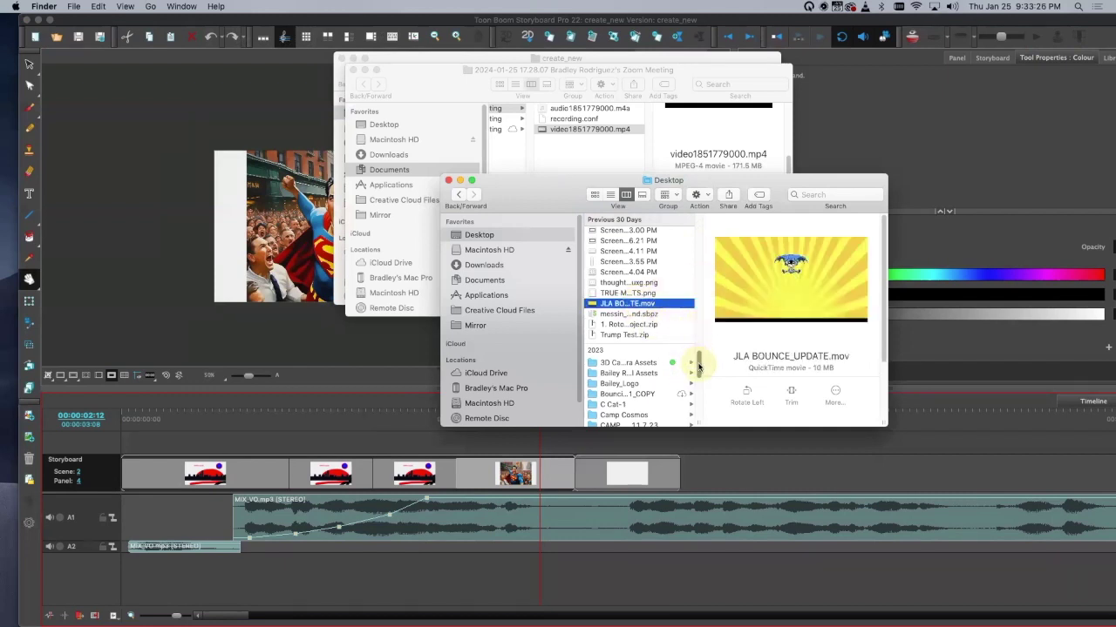
{"action": "left_click_drag", "start_coordinate": [698, 396], "coordinate": [691, 359]}
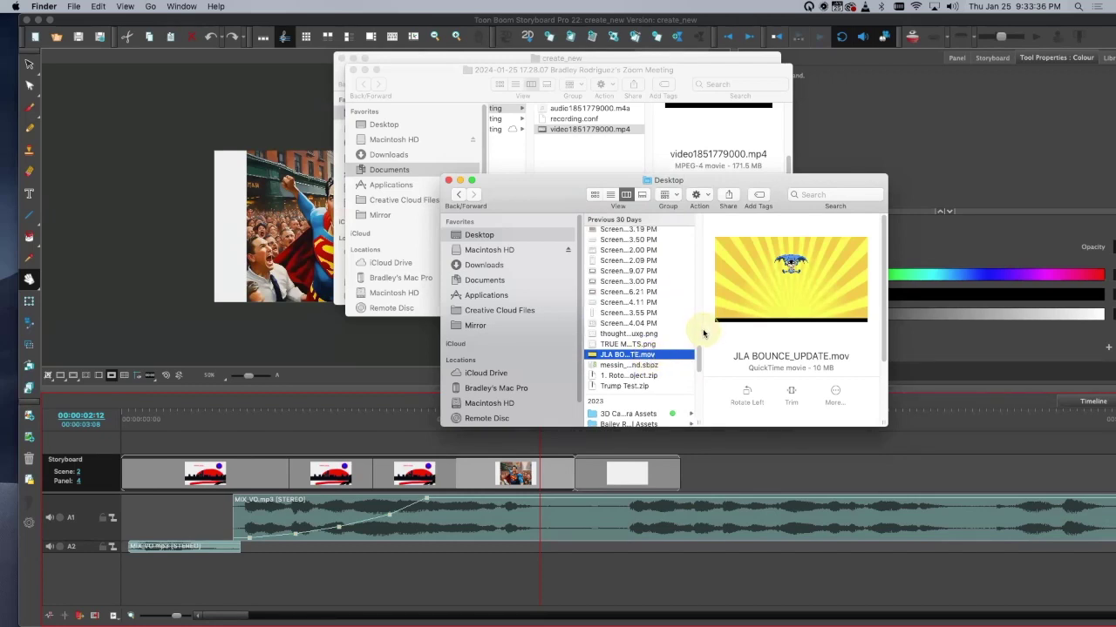
Step: Rename the selected video as JLA BOUNCE_UPDATE.mp4 and accept the .mp4 extension
{"action": "key", "text": "Return"}
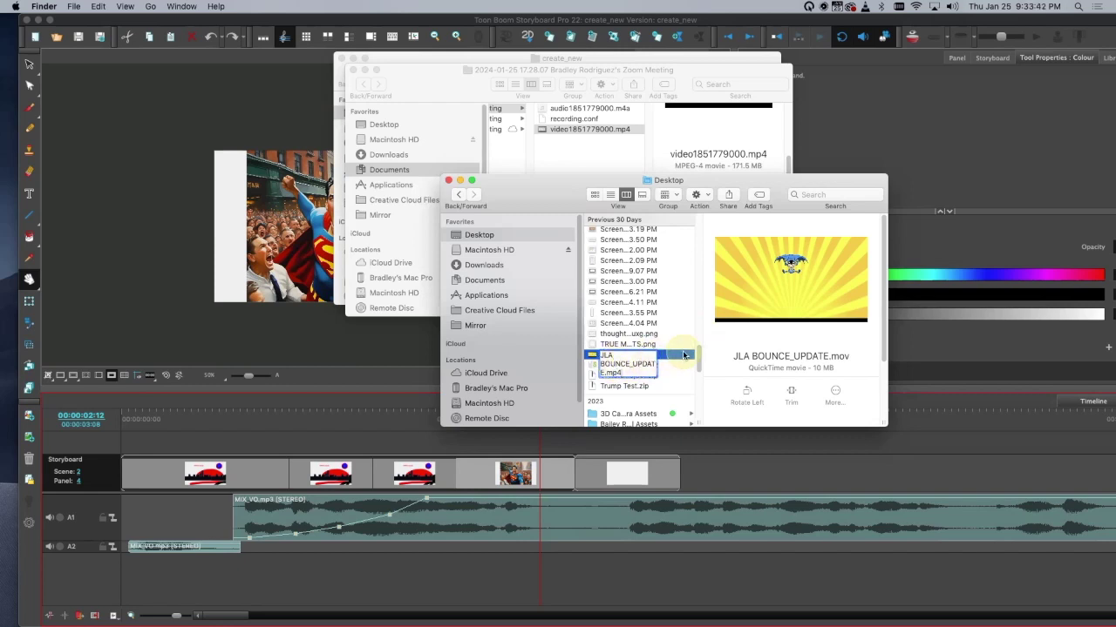
{"action": "key", "text": "Return"}
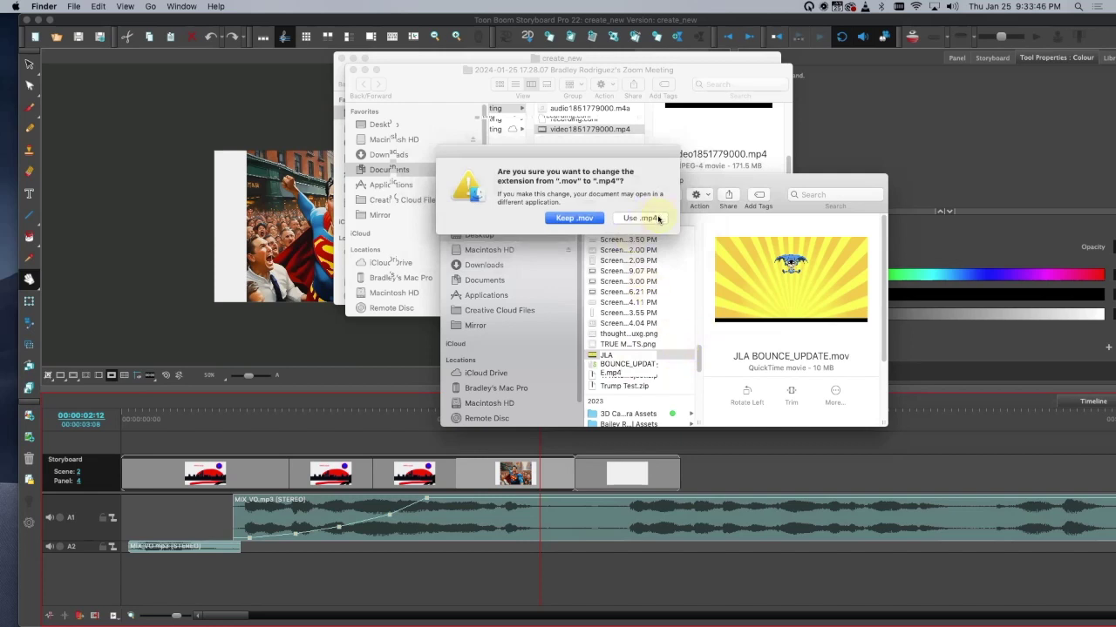
{"action": "left_click", "coordinate": [660, 219]}
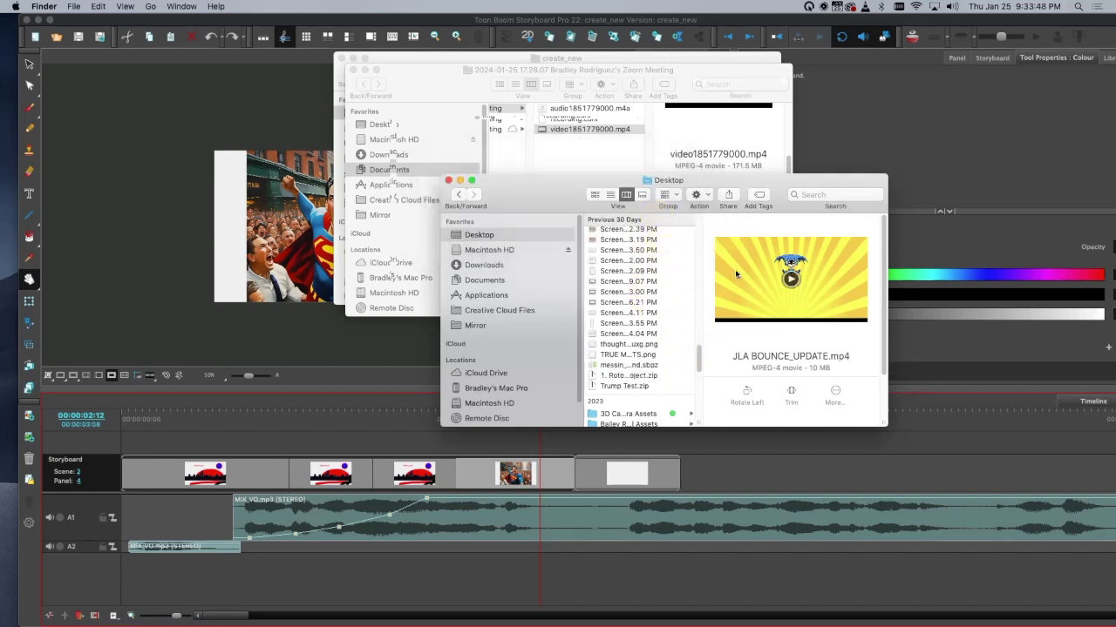
Step: Try to import JLA BOUNCE_UPDATE.mp4 into the storyboard's timeline, and rename the file back to JLA BOUNCE_UPDATE.mov
{"action": "left_click_drag", "start_coordinate": [698, 356], "coordinate": [324, 447]}
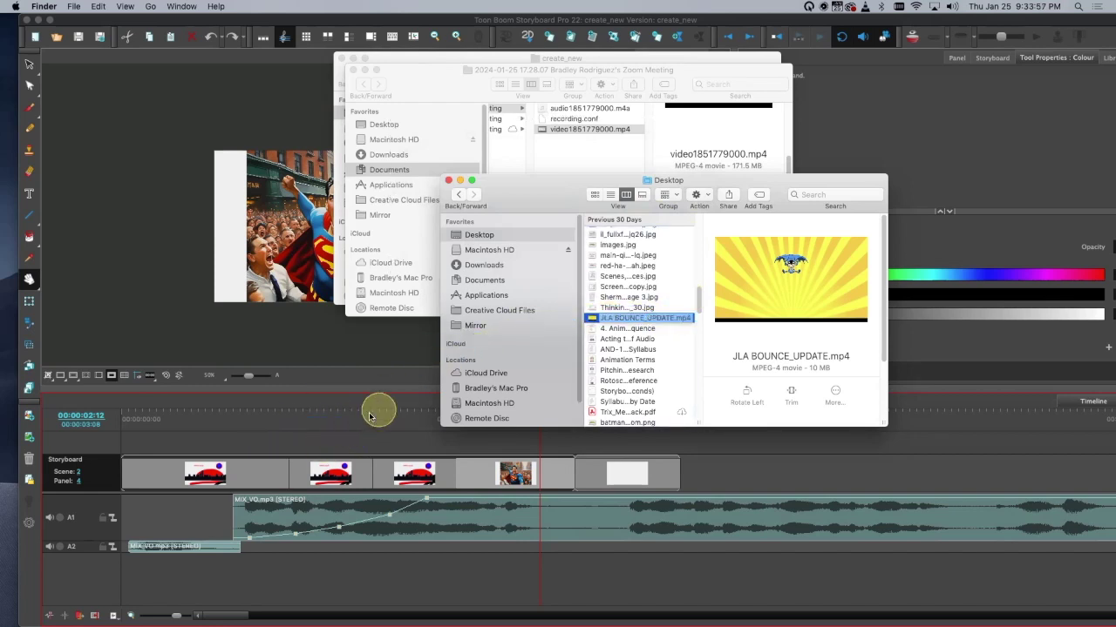
{"action": "double_click", "coordinate": [674, 319]}
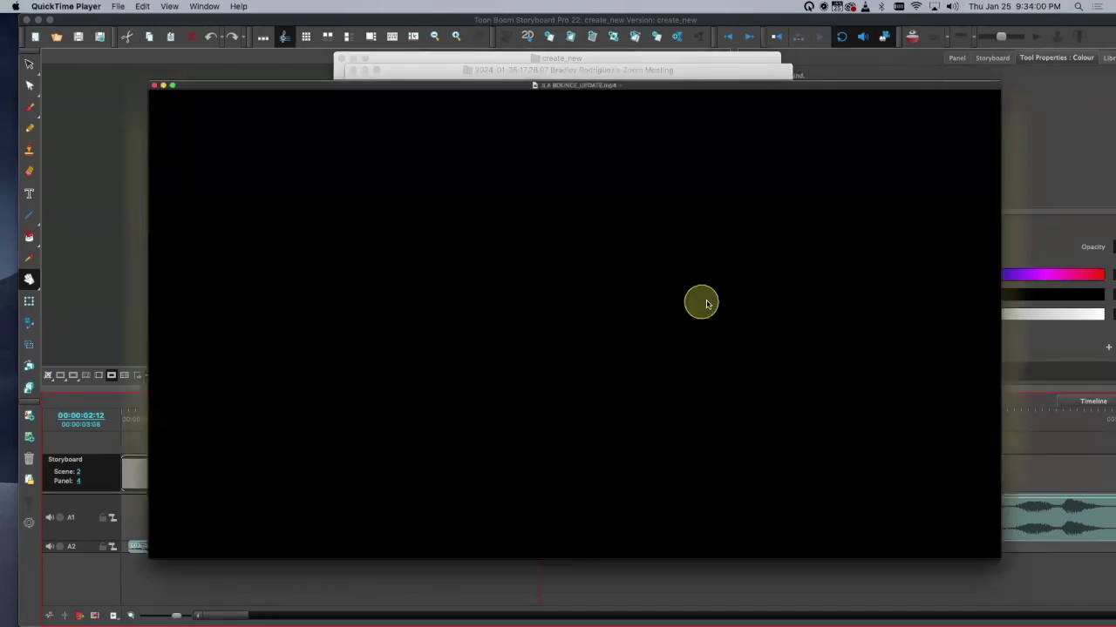
{"action": "left_click", "coordinate": [31, 19]}
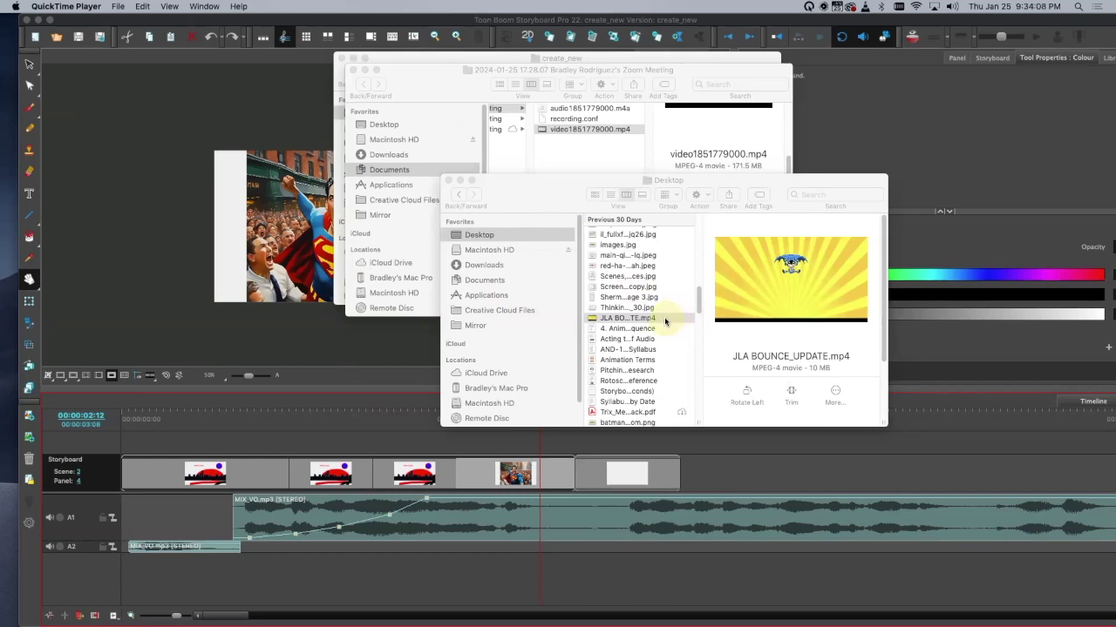
{"action": "left_click", "coordinate": [675, 317]}
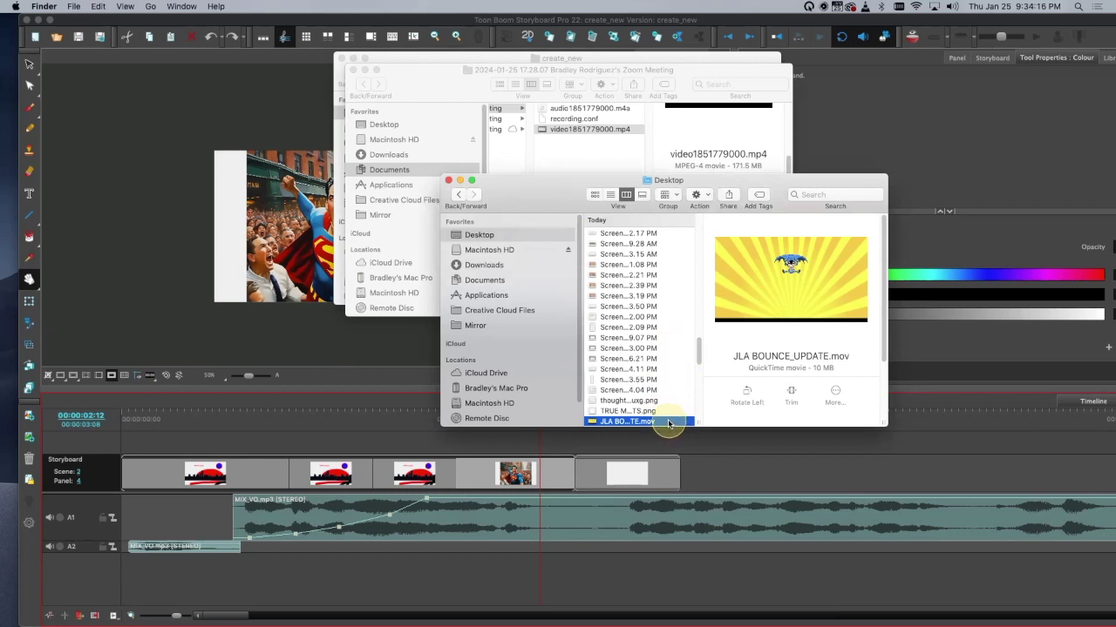
Step: Browse Macintosh HD's Users folder to the home account's Desktop and select chicago wind.mp4
{"action": "scroll", "coordinate": [702, 349], "scroll_direction": "up", "scroll_amount": 10}
{"action": "left_click", "coordinate": [514, 251]}
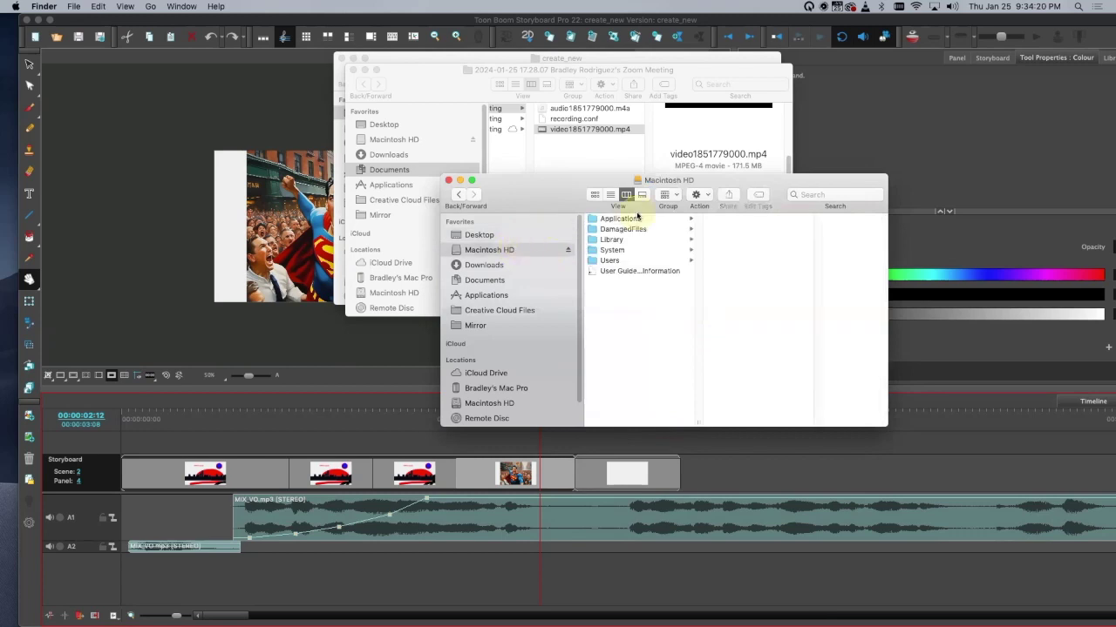
{"action": "left_click", "coordinate": [636, 260]}
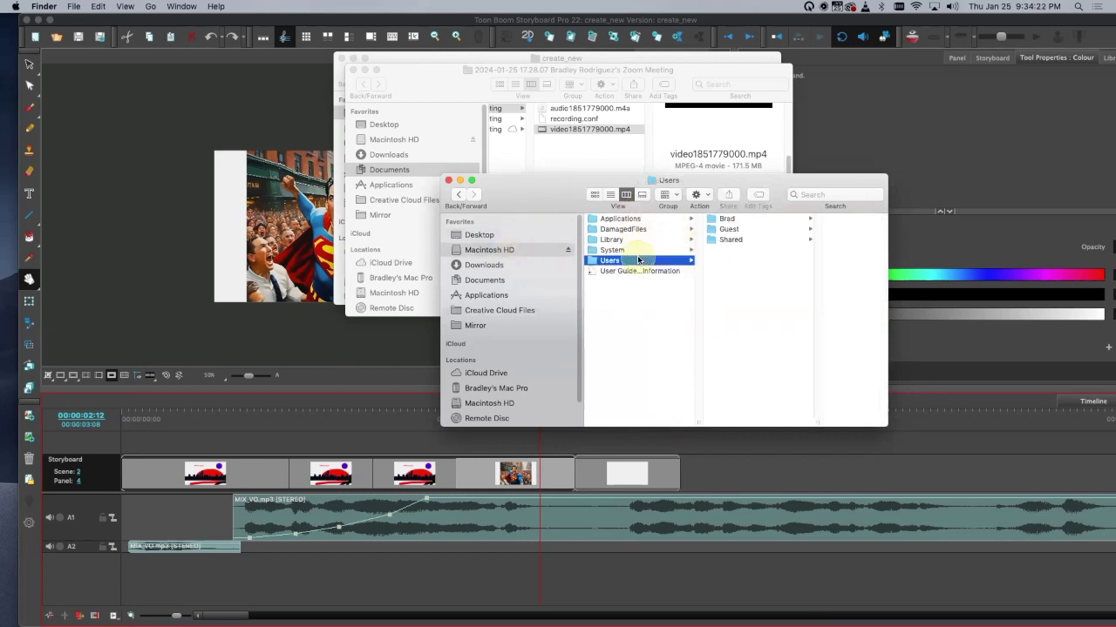
{"action": "left_click", "coordinate": [745, 220]}
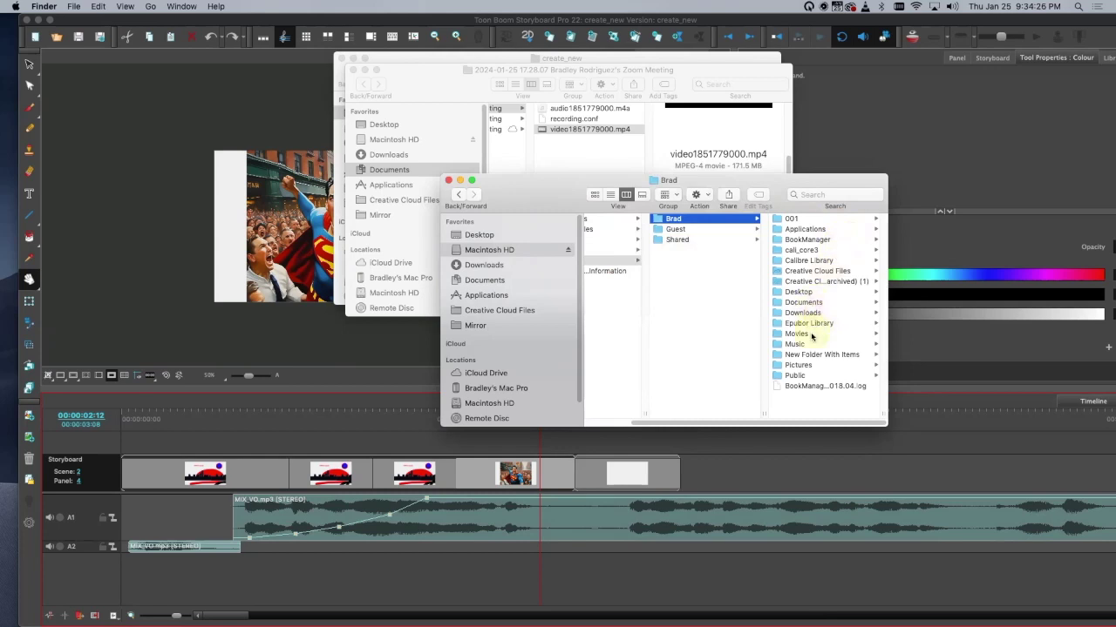
{"action": "left_click", "coordinate": [810, 292]}
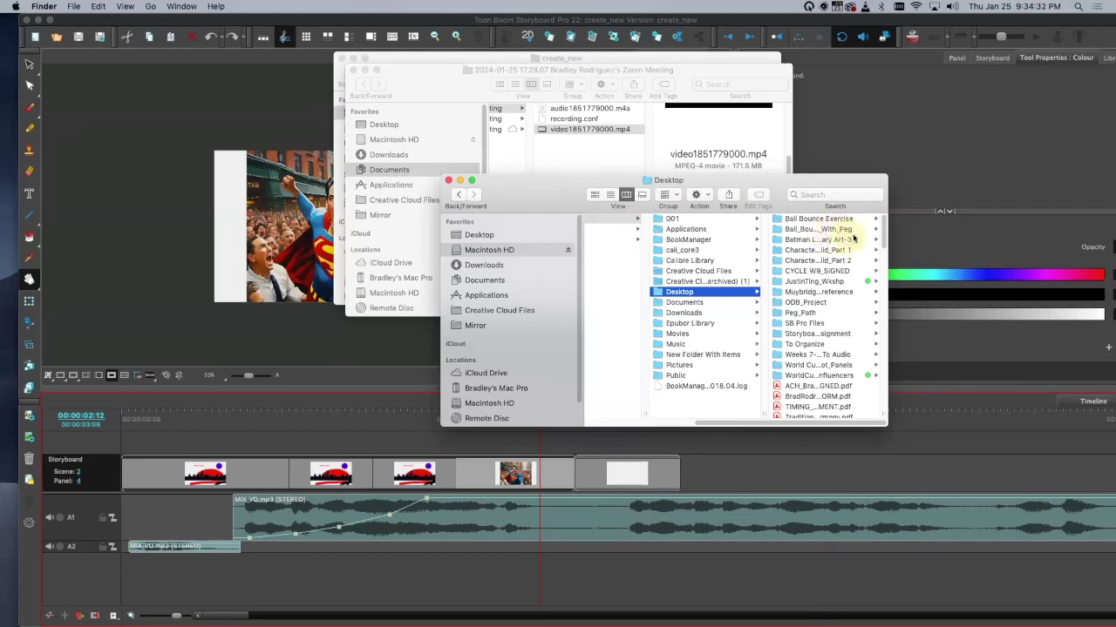
{"action": "left_click_drag", "start_coordinate": [882, 229], "coordinate": [854, 325]}
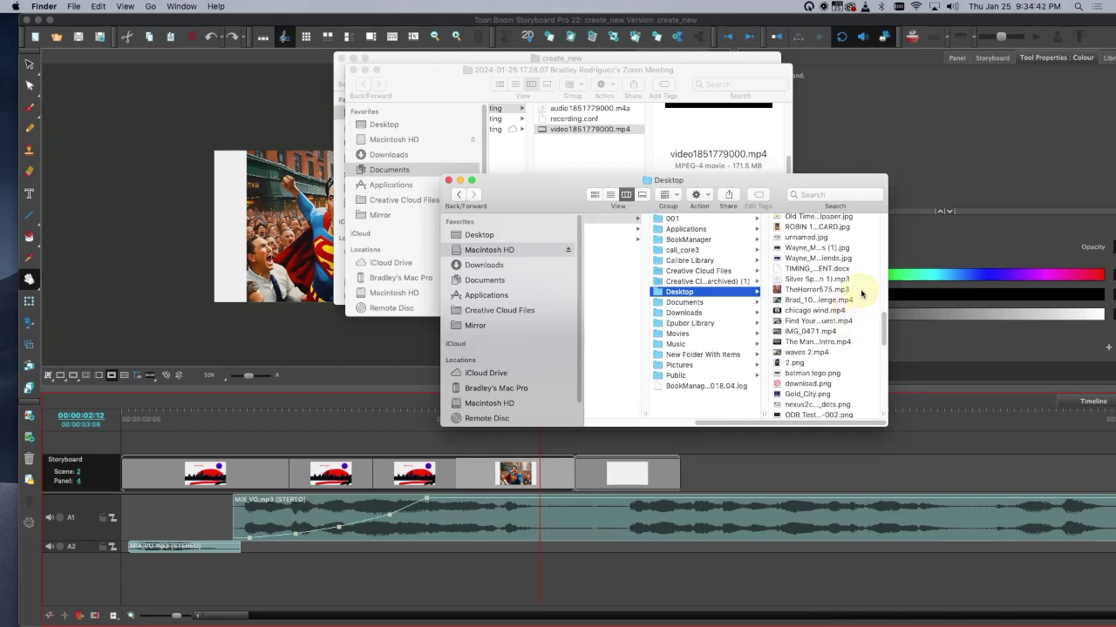
{"action": "left_click", "coordinate": [847, 312]}
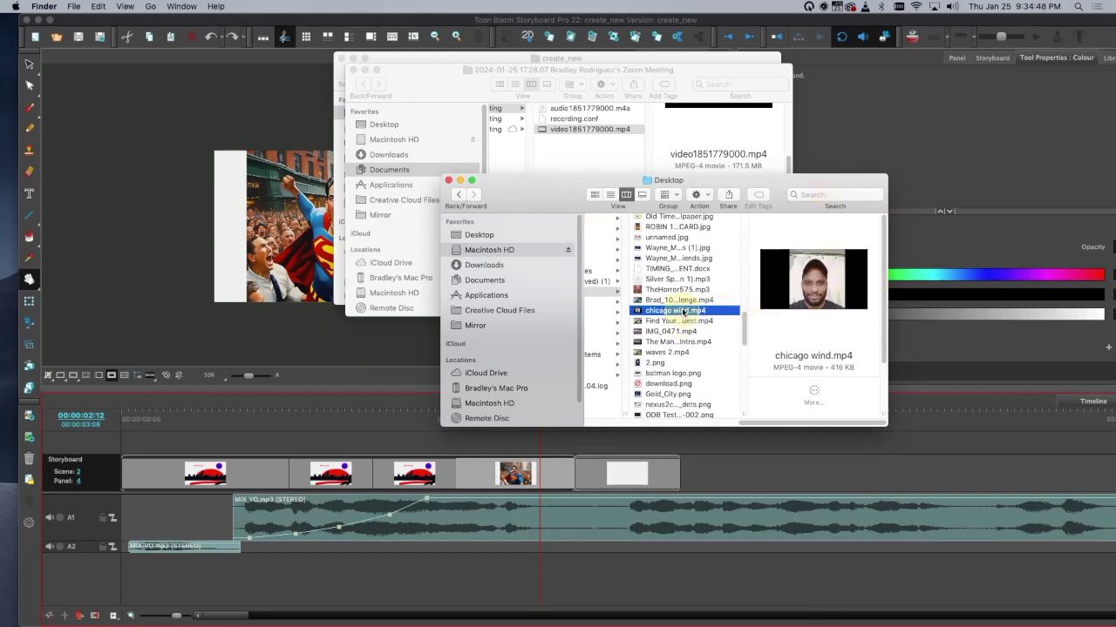
Step: Try to import chicago wind.mp4 into the empty area above the storyboard track in the timeline
{"action": "left_click_drag", "start_coordinate": [667, 313], "coordinate": [730, 199]}
{"action": "left_click_drag", "start_coordinate": [745, 297], "coordinate": [745, 326]}
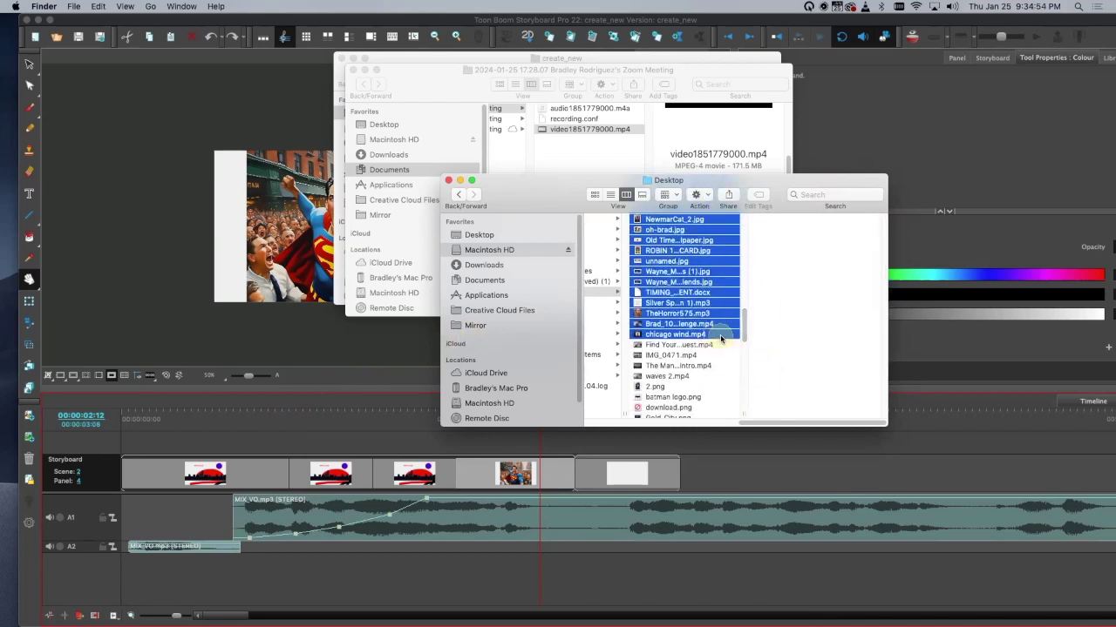
{"action": "left_click", "coordinate": [732, 335]}
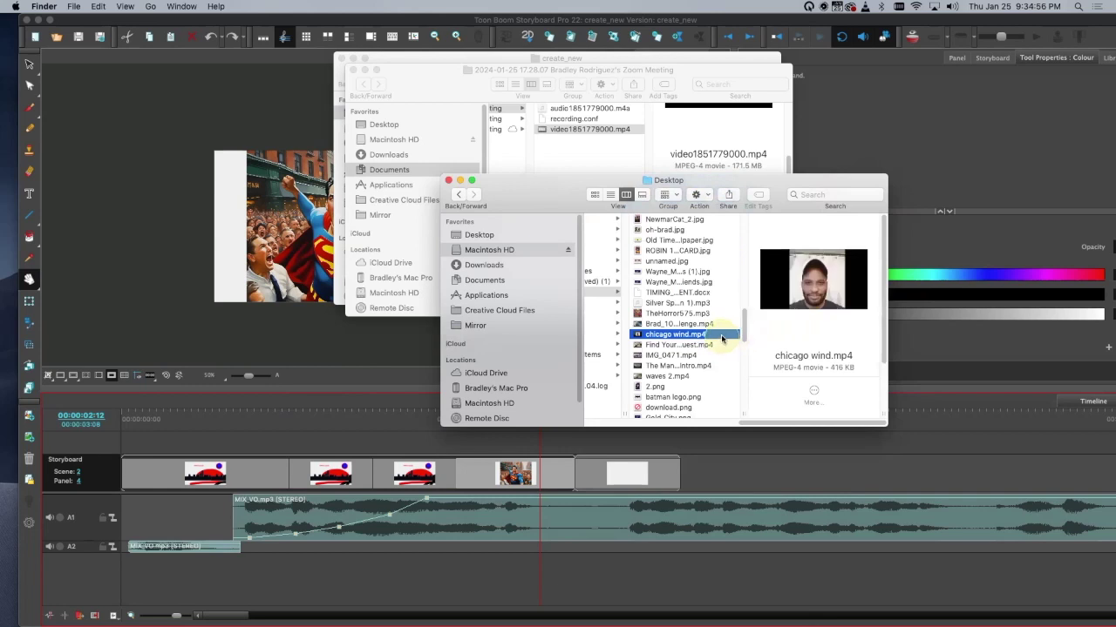
{"action": "left_click_drag", "start_coordinate": [720, 337], "coordinate": [341, 445]}
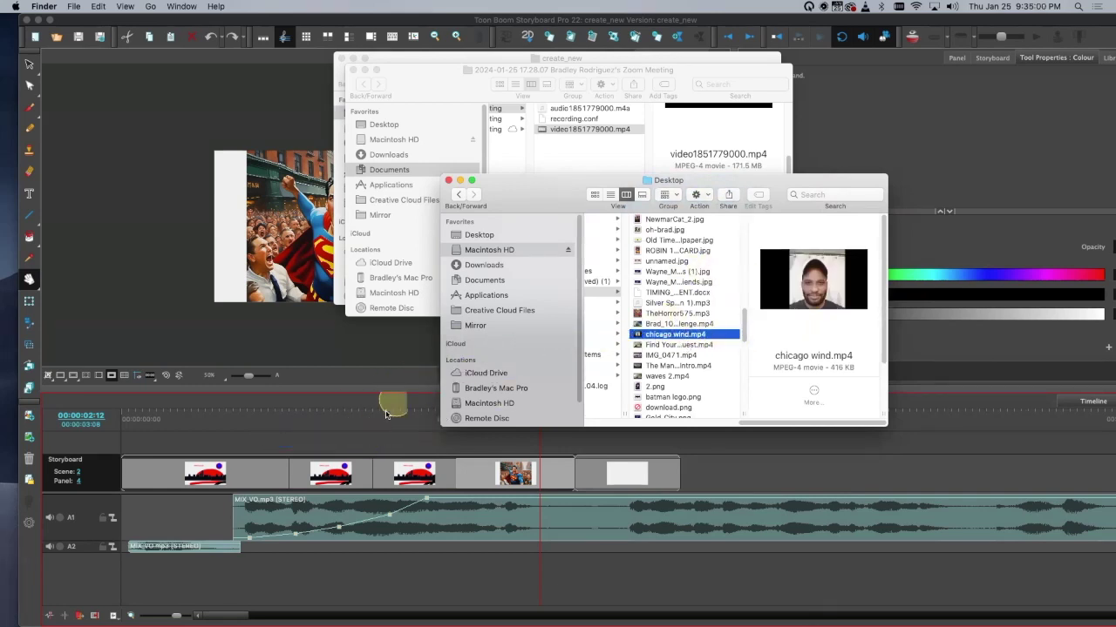
{"action": "left_click", "coordinate": [689, 74]}
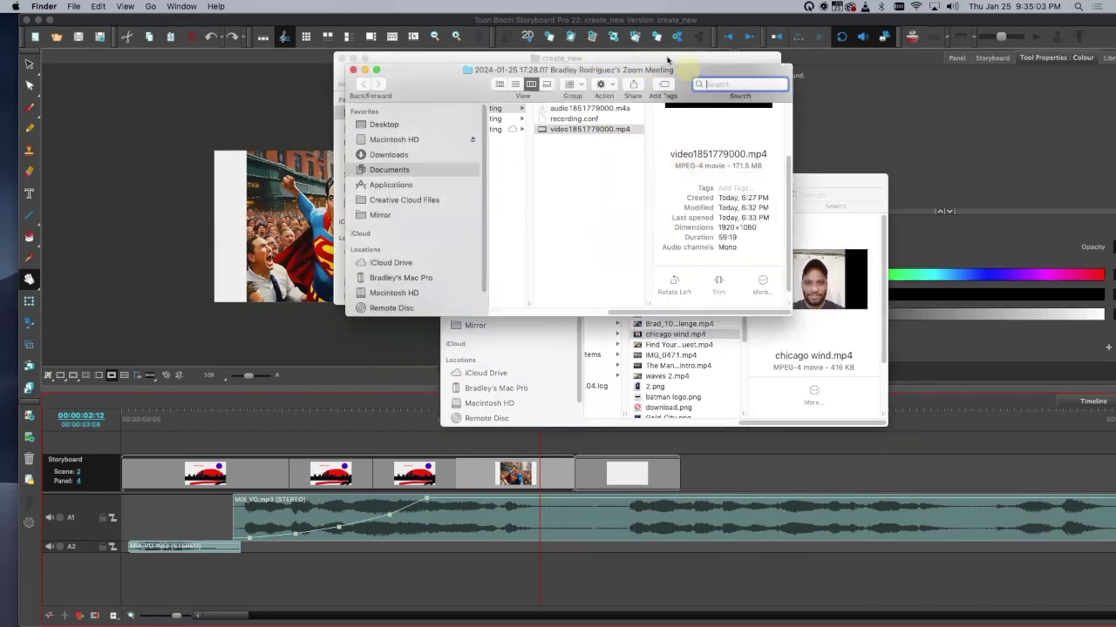
Step: Return to Storyboard Pro, create a new video track above the storyboard track, and select that track
{"action": "left_click", "coordinate": [160, 446]}
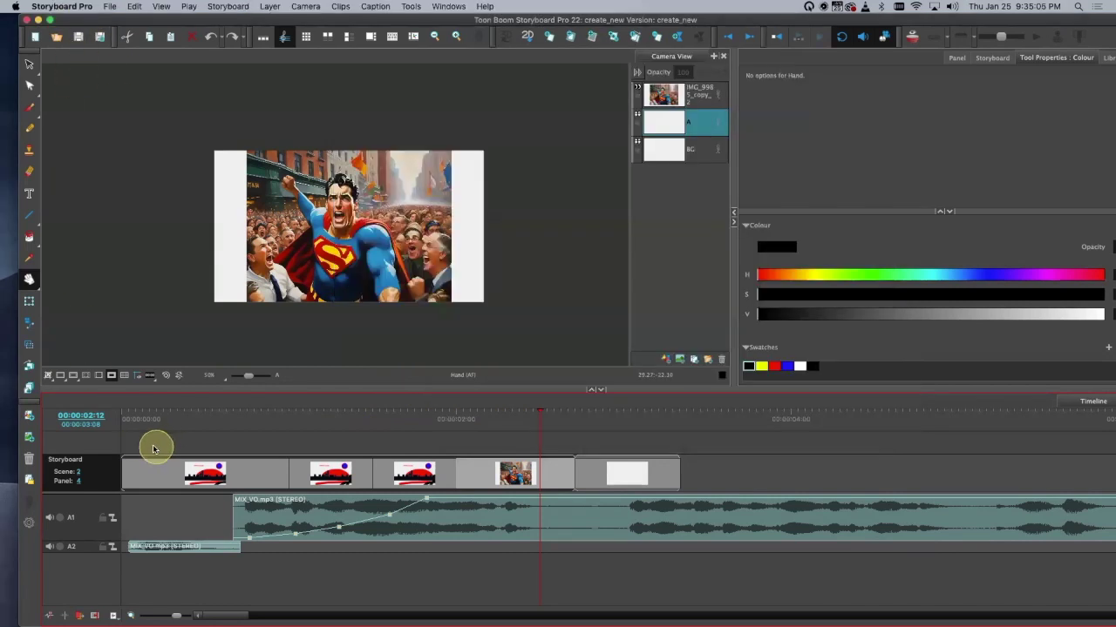
{"action": "right_click", "coordinate": [105, 447]}
{"action": "left_click", "coordinate": [89, 441]}
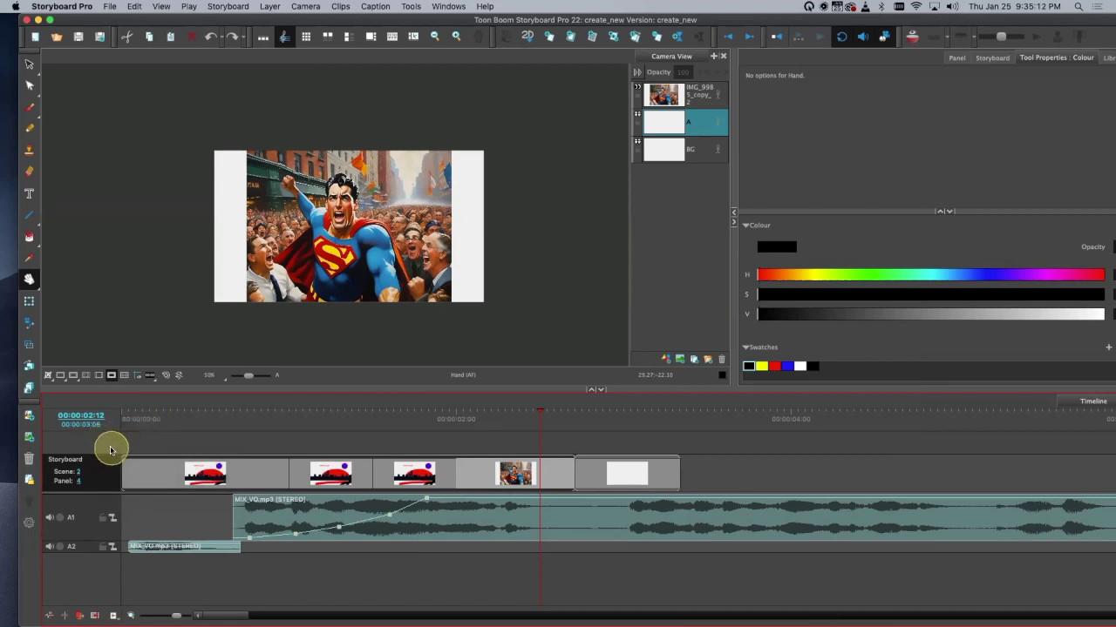
{"action": "right_click", "coordinate": [127, 443]}
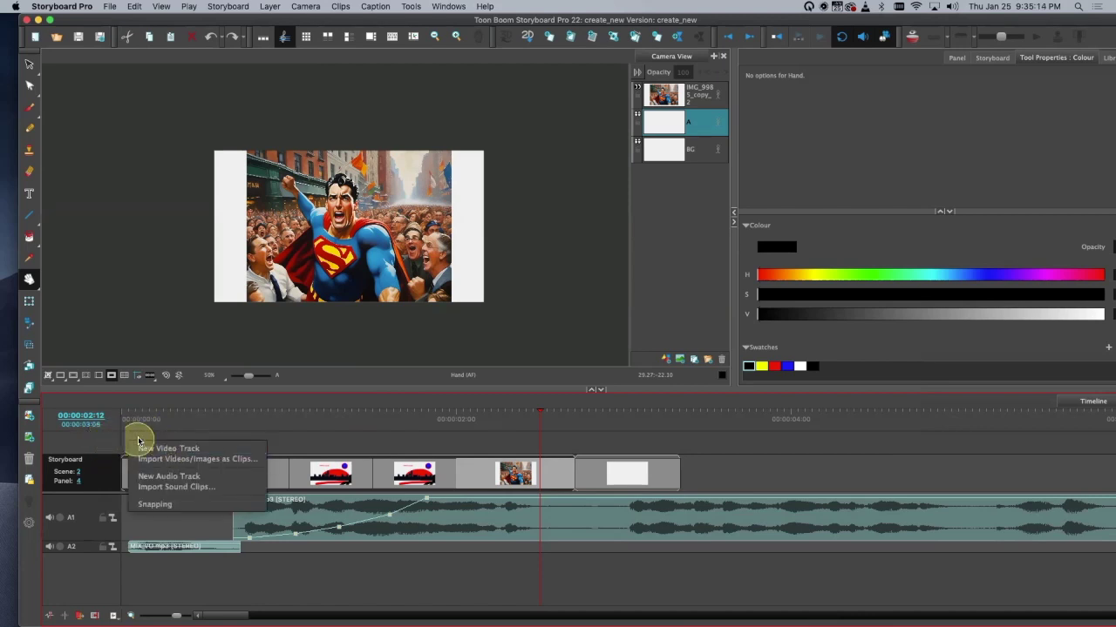
{"action": "left_click", "coordinate": [252, 427]}
{"action": "right_click", "coordinate": [135, 445]}
{"action": "left_click", "coordinate": [136, 440]}
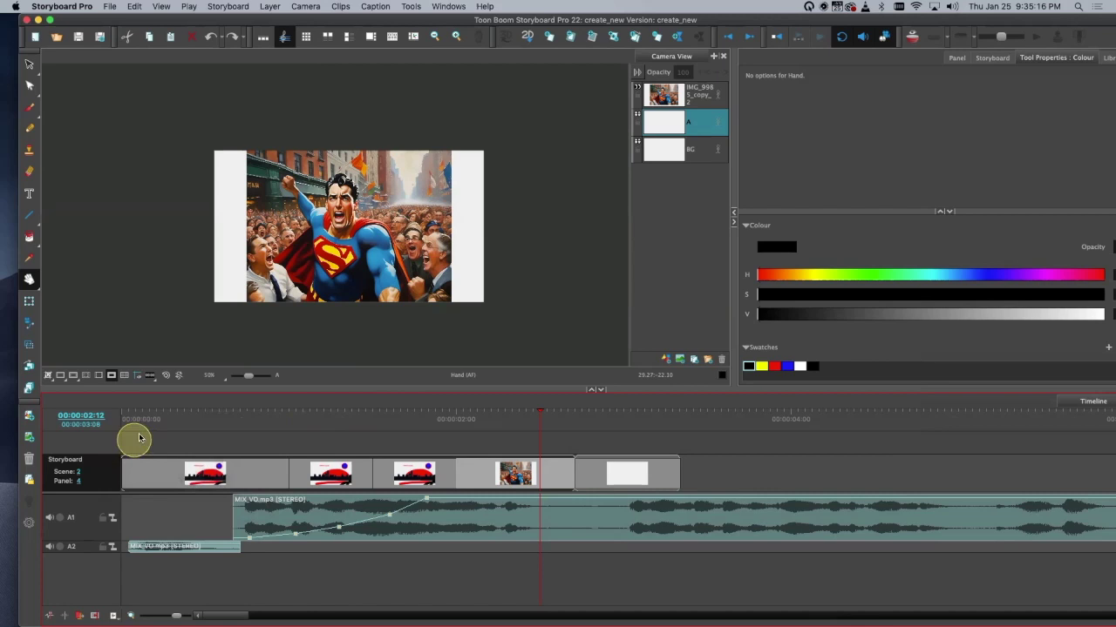
{"action": "right_click", "coordinate": [146, 443]}
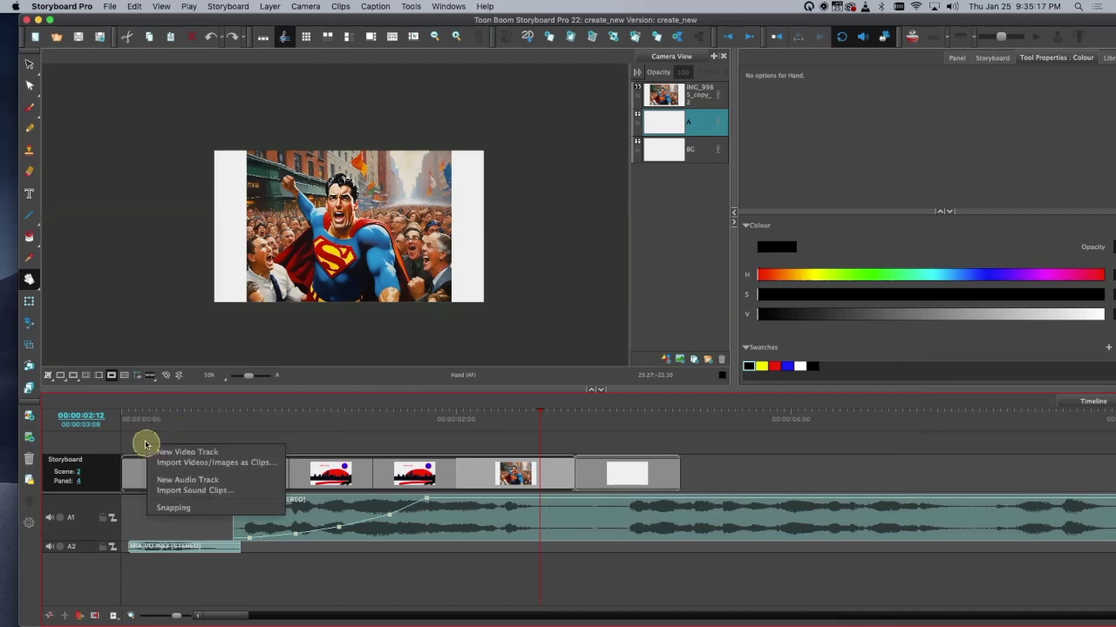
{"action": "left_click", "coordinate": [230, 452]}
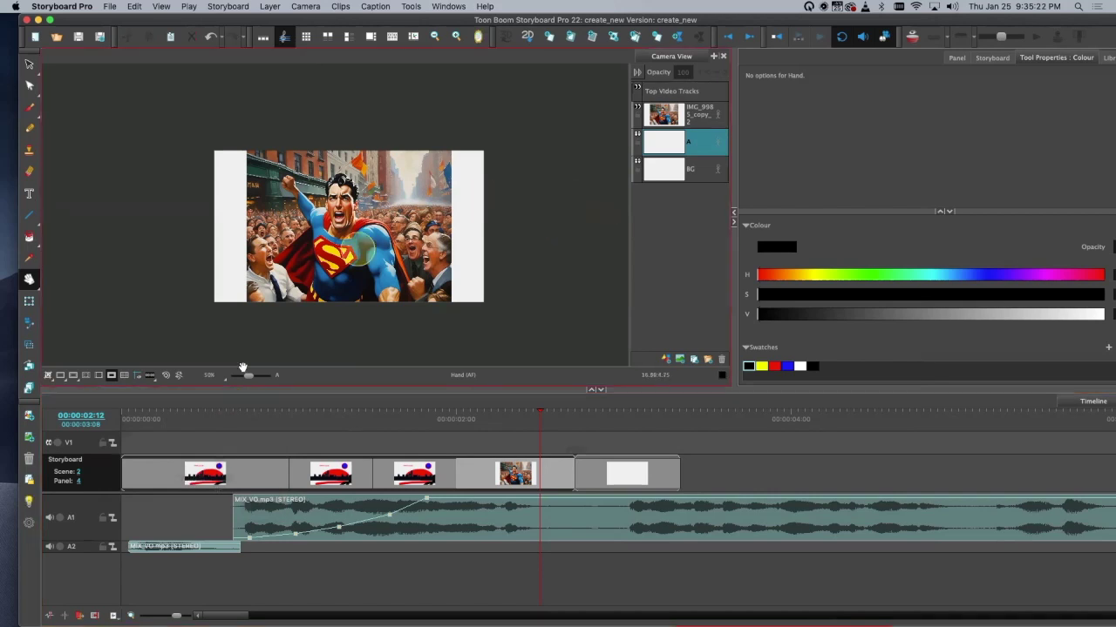
{"action": "left_click", "coordinate": [159, 445]}
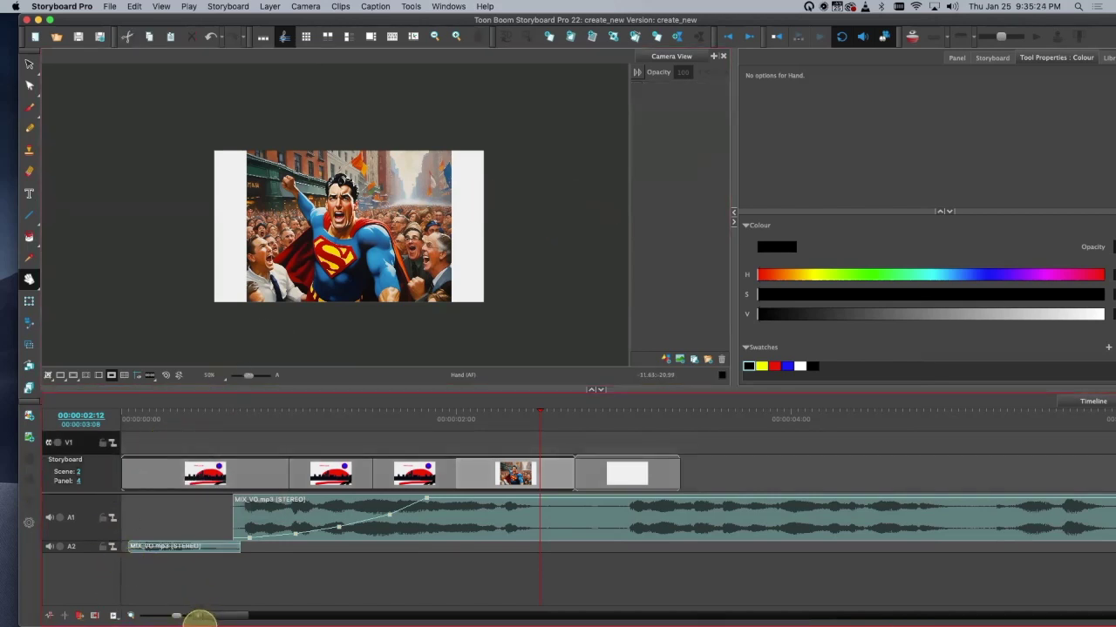
Step: Switch to the Finder, import chicago wind.mp4 onto video track V1 near the timeline's start, and undo the import
{"action": "mouse_move", "coordinate": [201, 625]}
{"action": "left_click", "coordinate": [24, 592]}
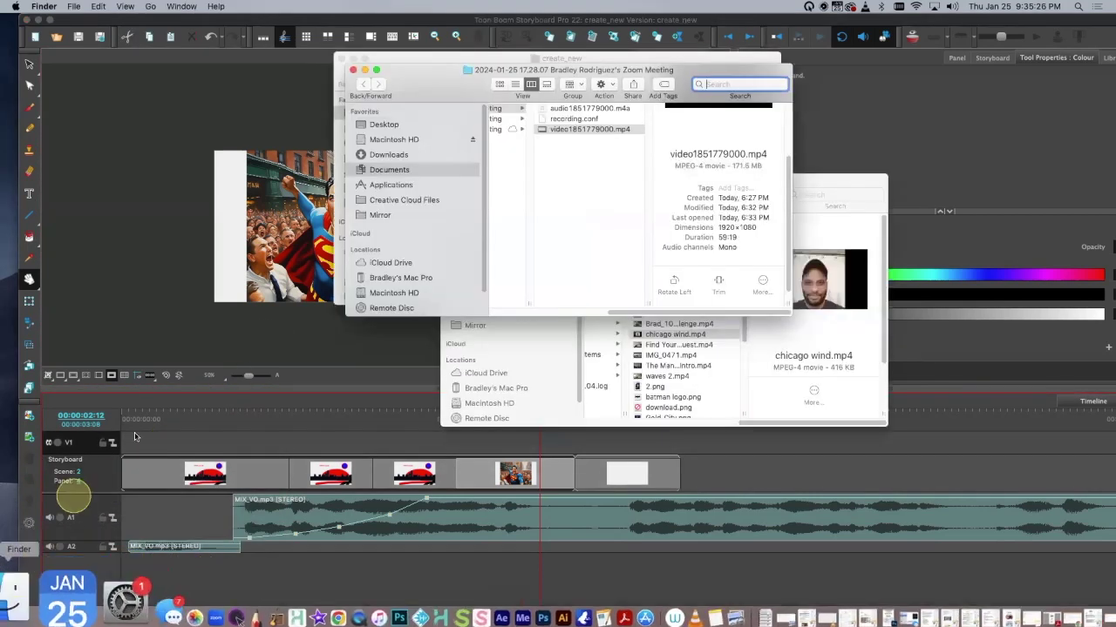
{"action": "left_click_drag", "start_coordinate": [549, 130], "coordinate": [764, 200]}
{"action": "left_click", "coordinate": [746, 358]}
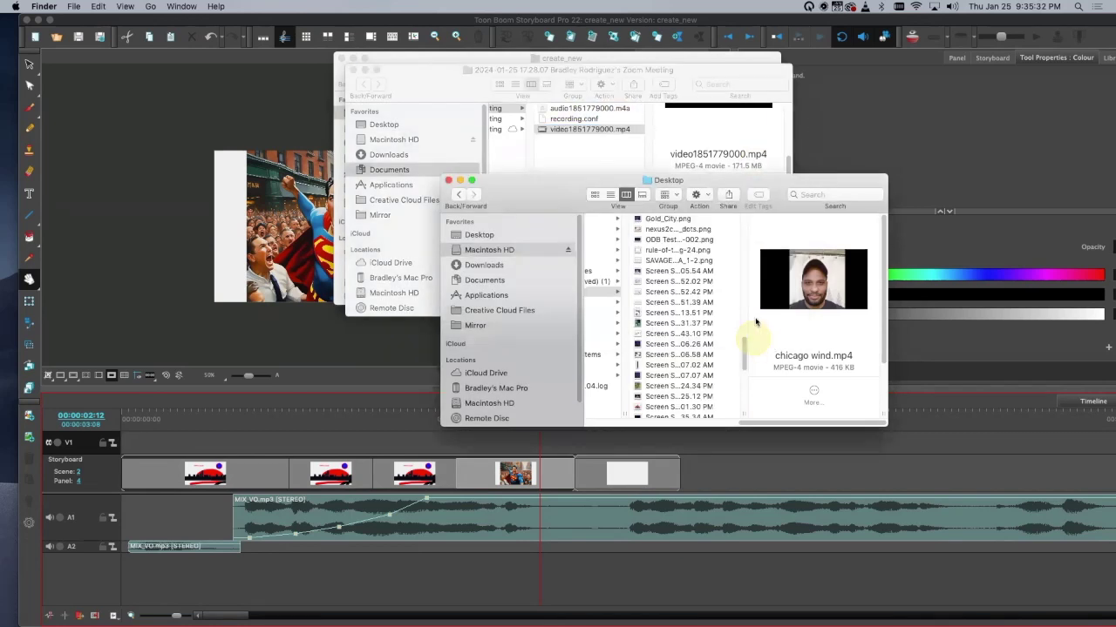
{"action": "mouse_move", "coordinate": [801, 300]}
{"action": "left_click_drag", "start_coordinate": [770, 292], "coordinate": [209, 428]}
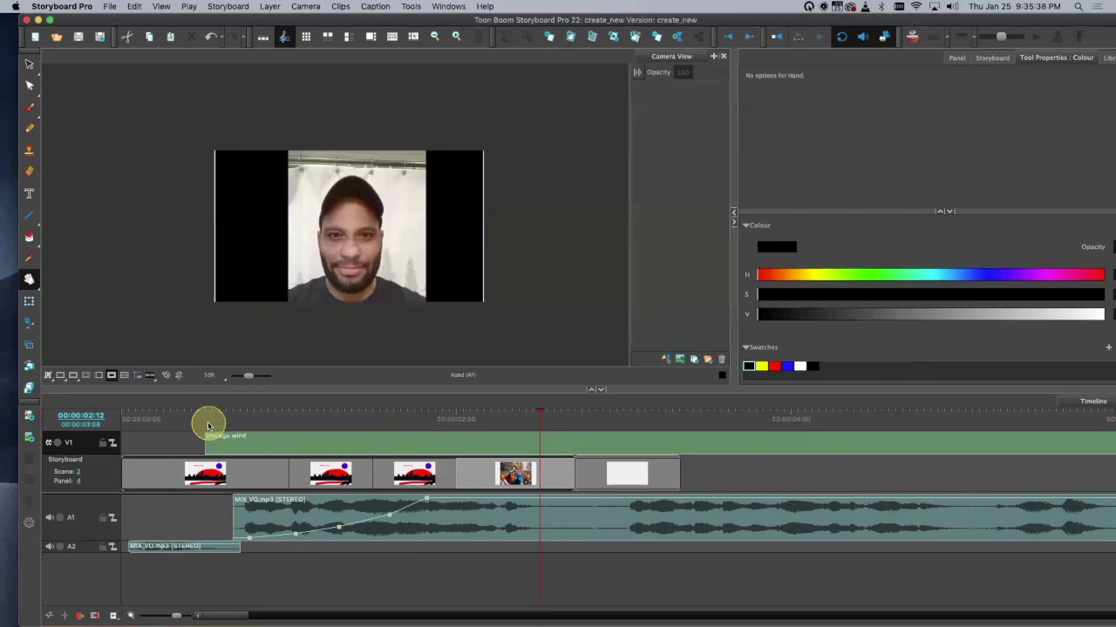
{"action": "key", "text": "super+z"}
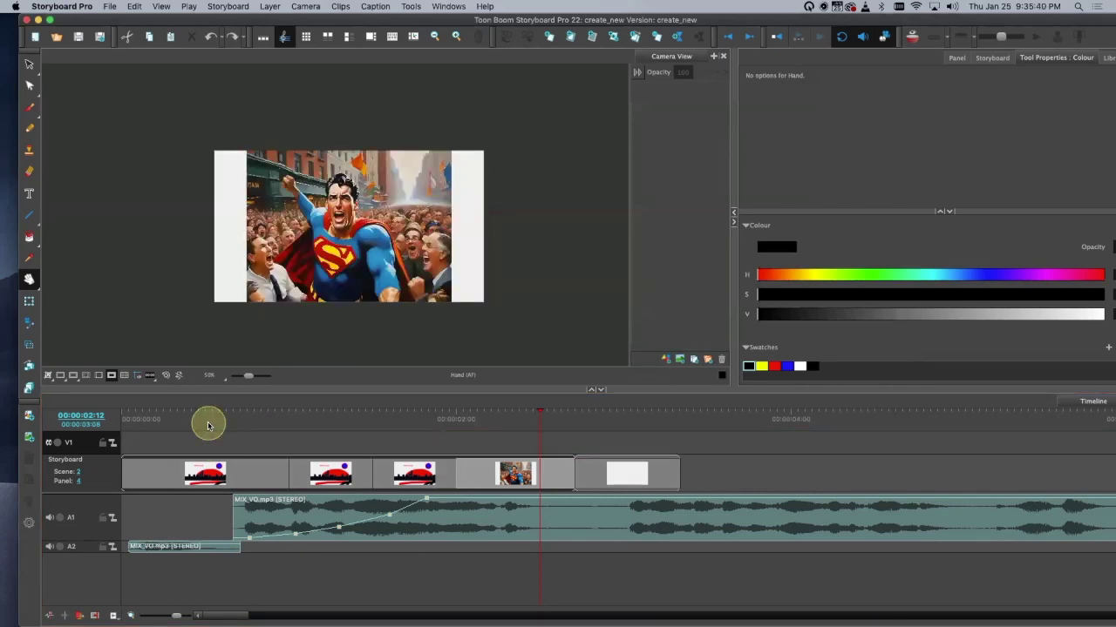
Step: Switch to the Finder, look through the Desktop folder, and search This Mac for .mov files
{"action": "mouse_move", "coordinate": [226, 623]}
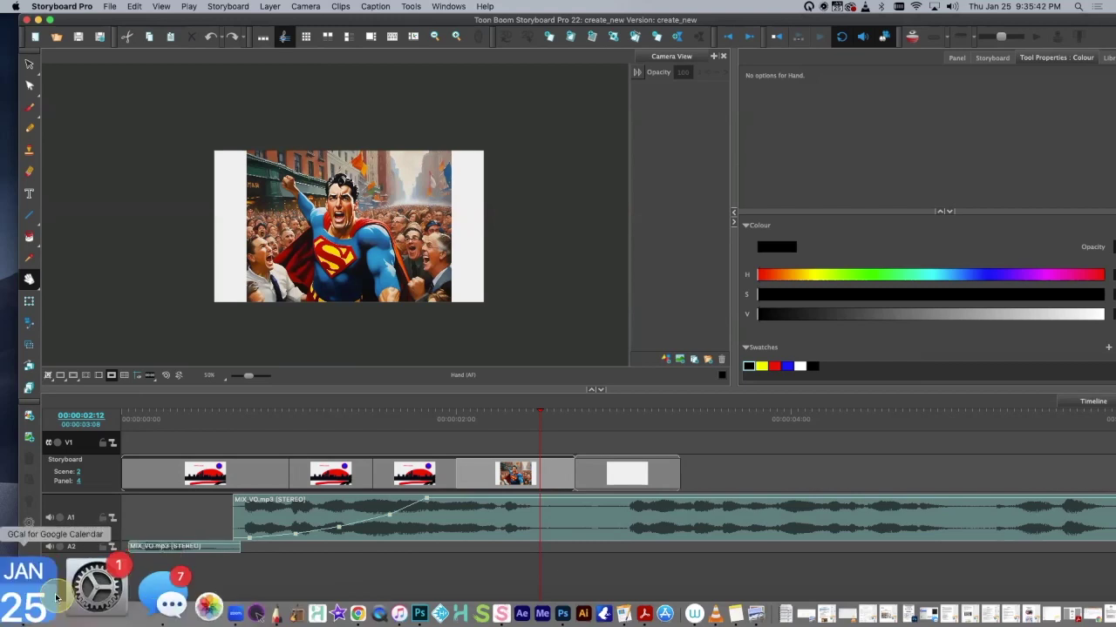
{"action": "left_click", "coordinate": [31, 596]}
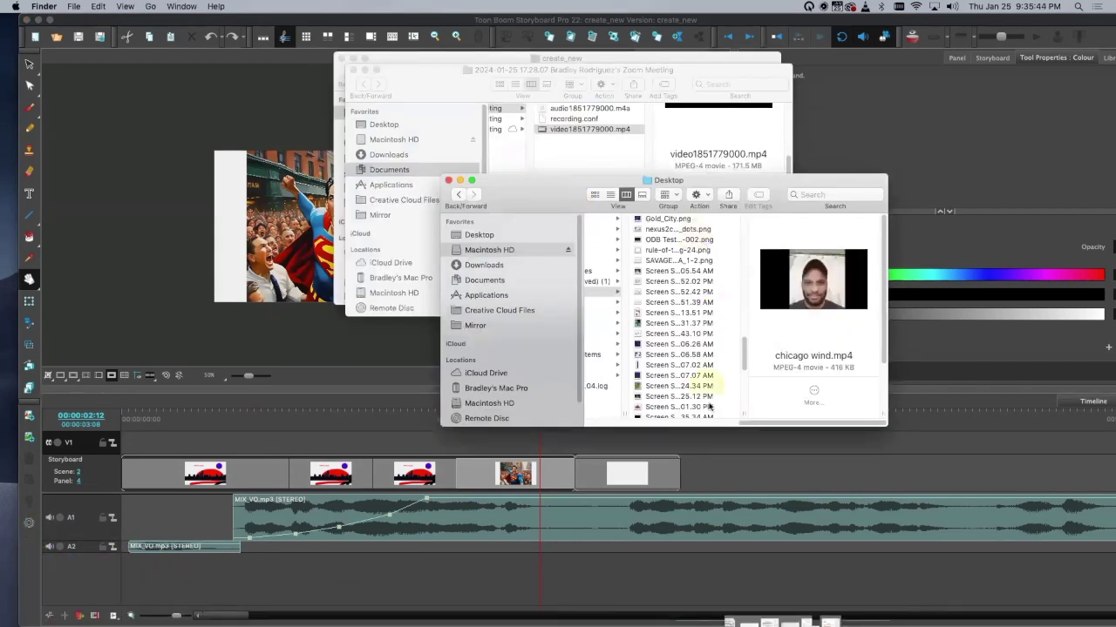
{"action": "left_click_drag", "start_coordinate": [746, 425], "coordinate": [572, 406]}
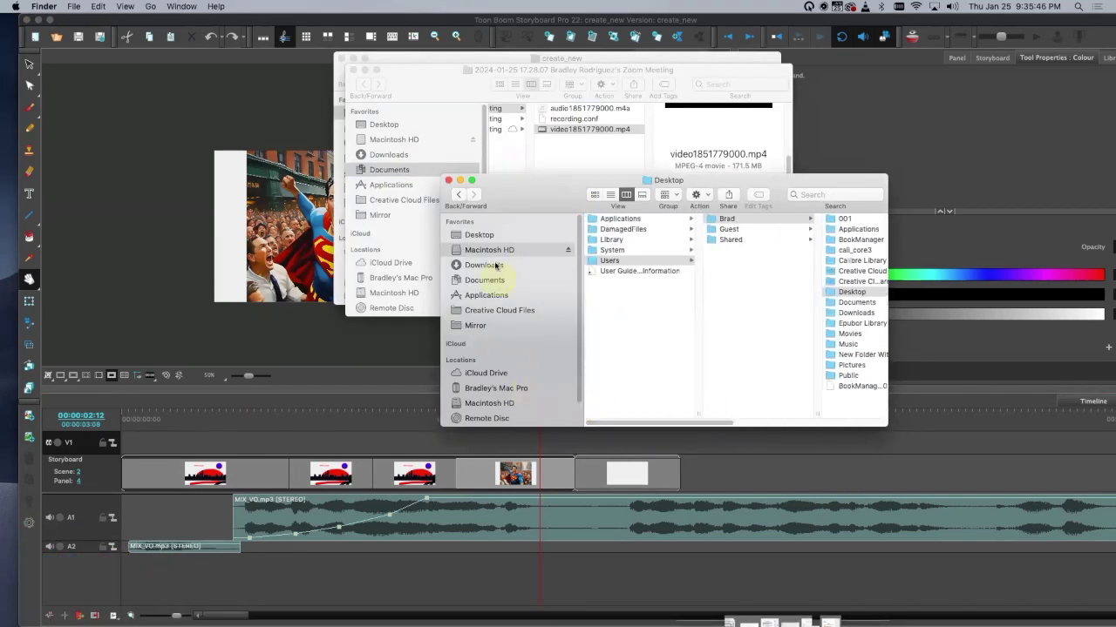
{"action": "left_click", "coordinate": [488, 235]}
{"action": "scroll", "coordinate": [697, 236], "scroll_direction": "down", "scroll_amount": 10}
{"action": "left_click_drag", "start_coordinate": [696, 275], "coordinate": [700, 402]}
{"action": "left_click", "coordinate": [816, 194]}
{"action": "type", "text": ".m"}
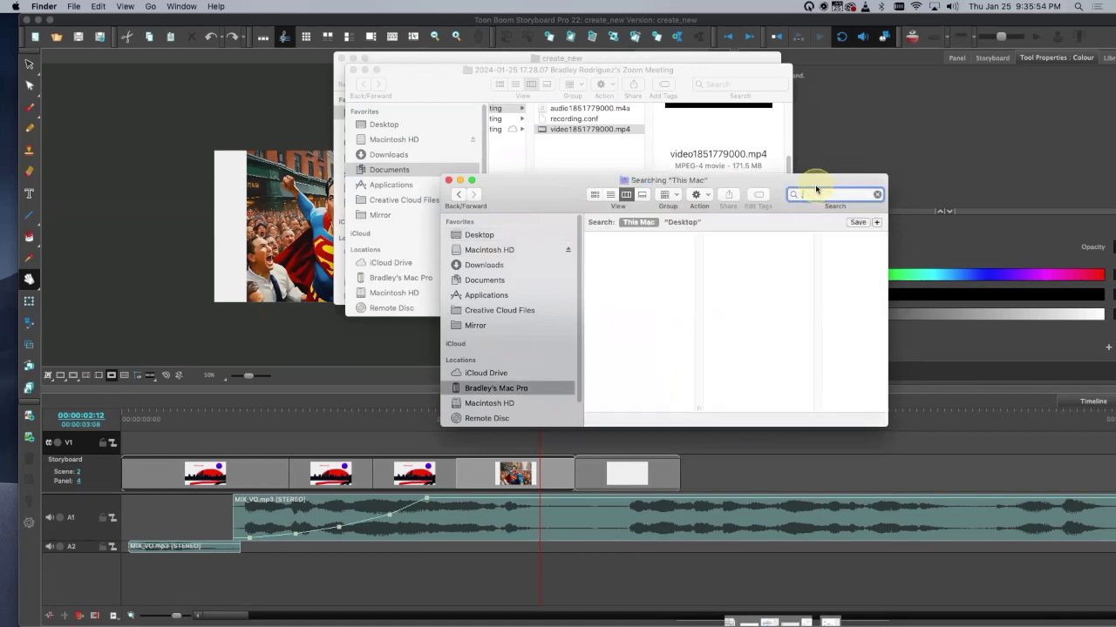
{"action": "type", "text": "ov"}
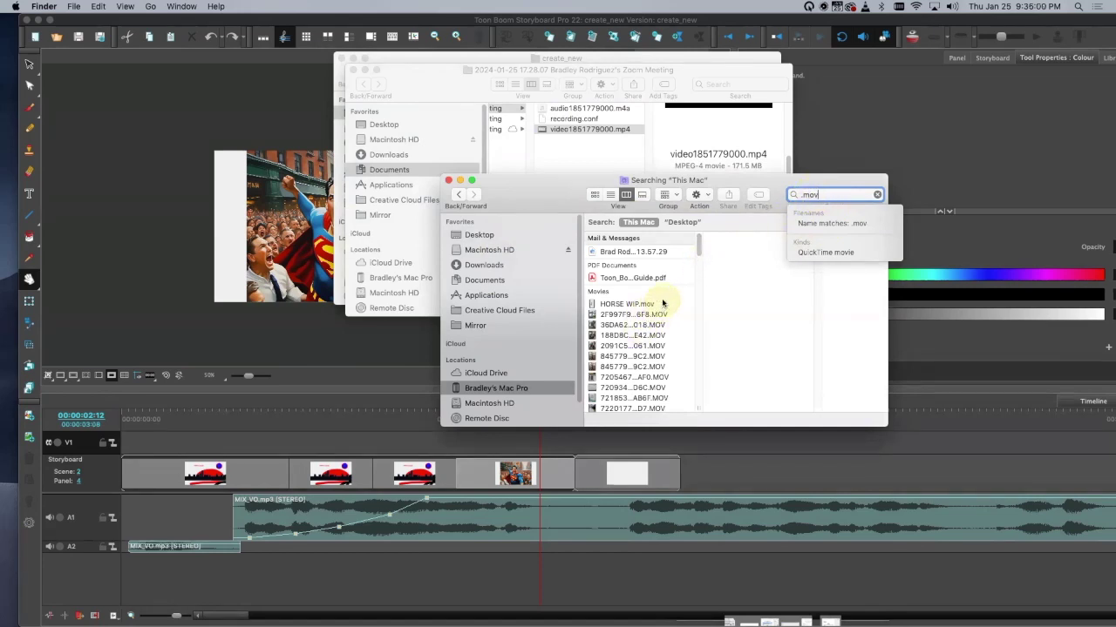
Step: Try to import HORSE WIP.mov from the search results onto video track V1 and return to Storyboard Pro
{"action": "left_click", "coordinate": [634, 303]}
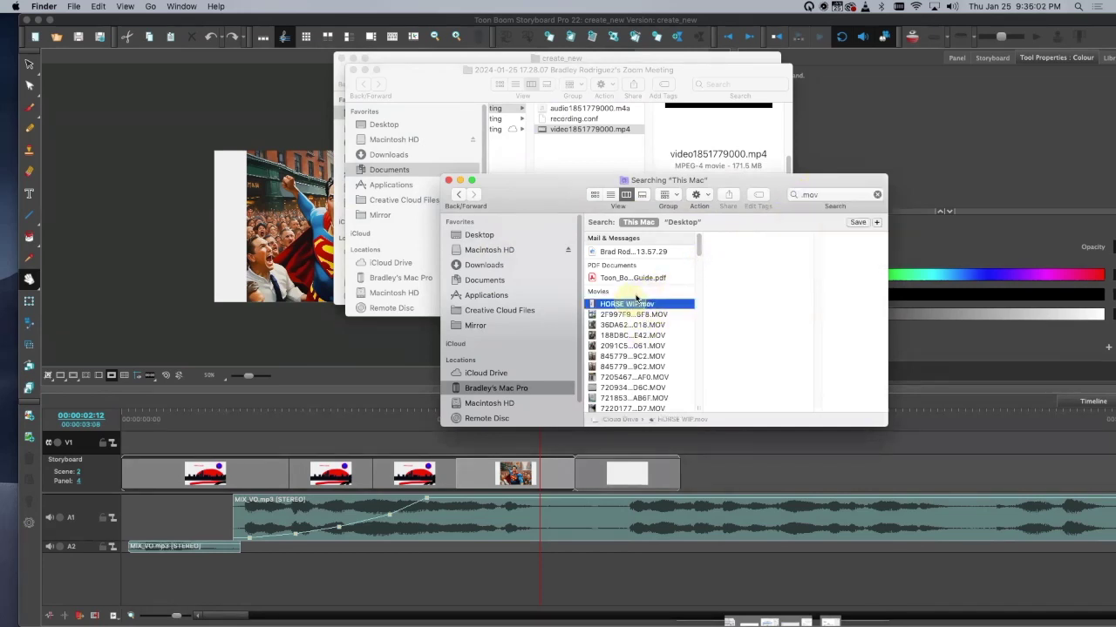
{"action": "left_click_drag", "start_coordinate": [634, 304], "coordinate": [316, 436]}
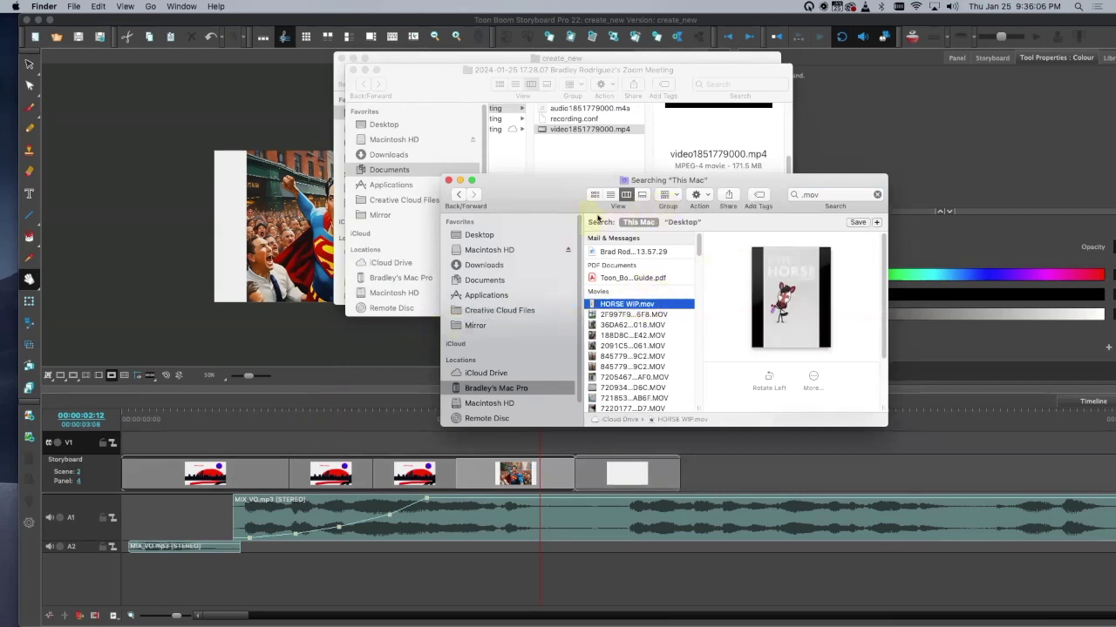
{"action": "left_click", "coordinate": [290, 285]}
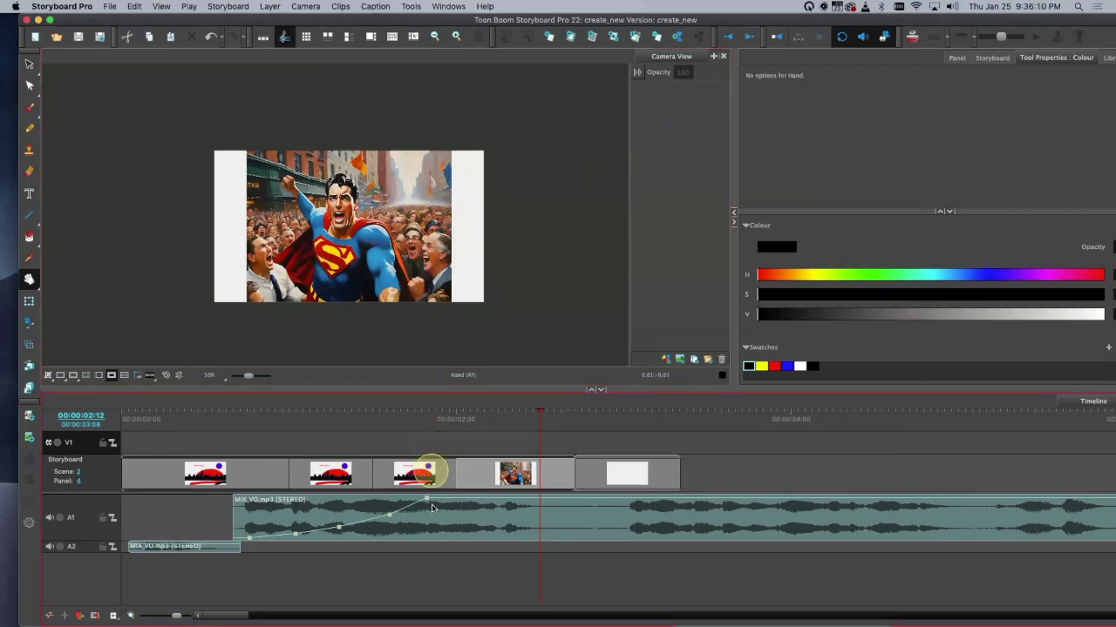
{"action": "mouse_move", "coordinate": [435, 624]}
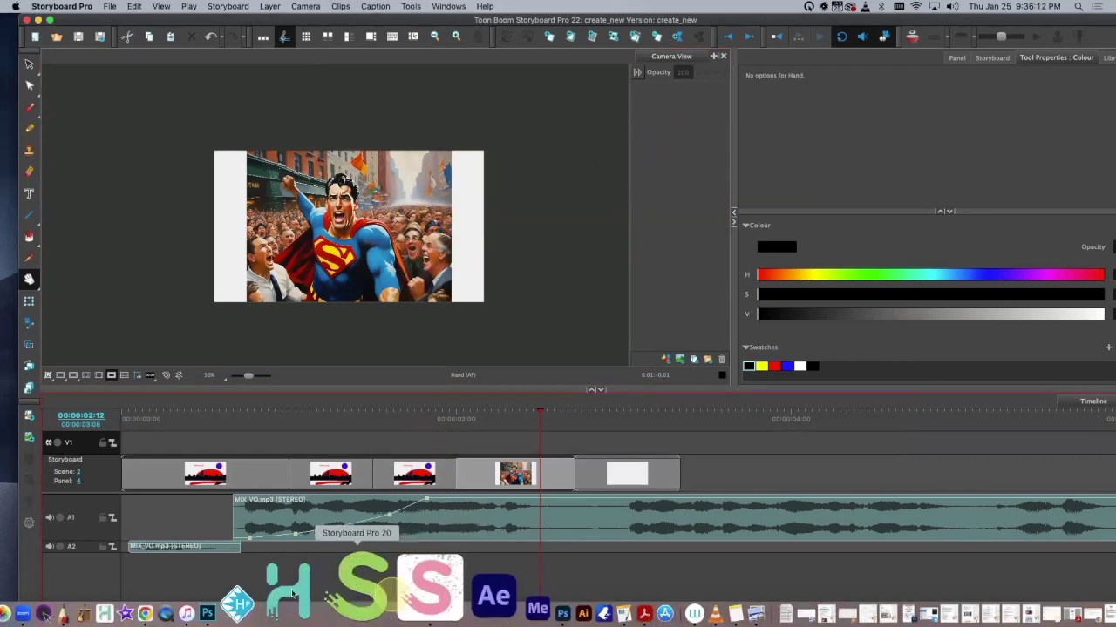
{"action": "left_click", "coordinate": [52, 591]}
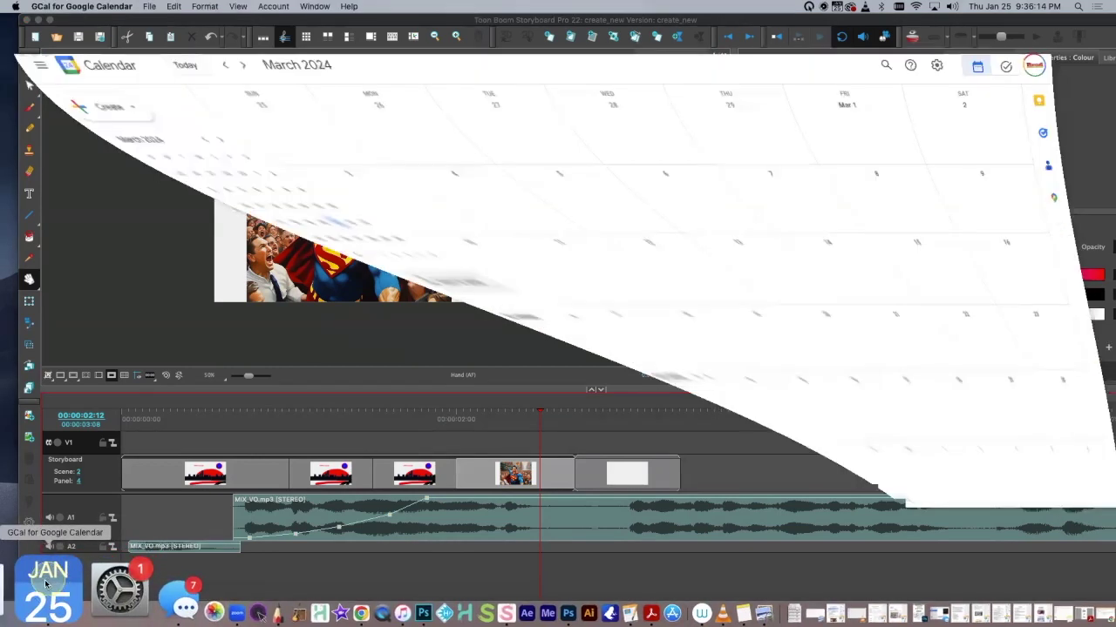
Step: Close the Calendar window, switch to the Finder, and try to import HORSE WIP.mov onto video track V1
{"action": "left_click", "coordinate": [25, 31]}
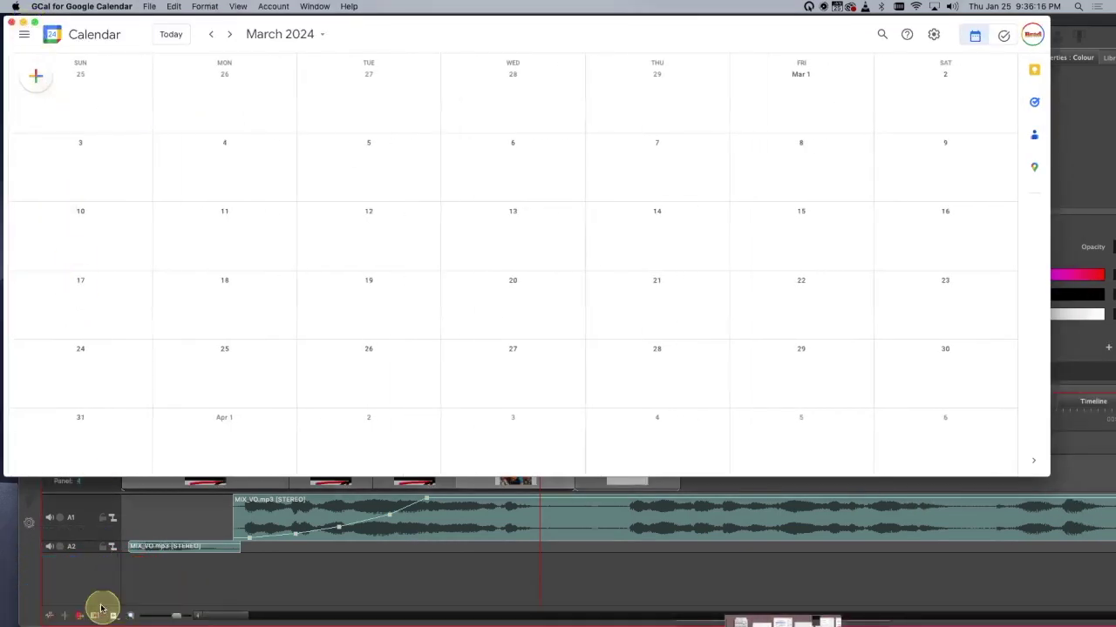
{"action": "left_click", "coordinate": [10, 24]}
{"action": "mouse_move", "coordinate": [42, 614]}
{"action": "left_click", "coordinate": [17, 596]}
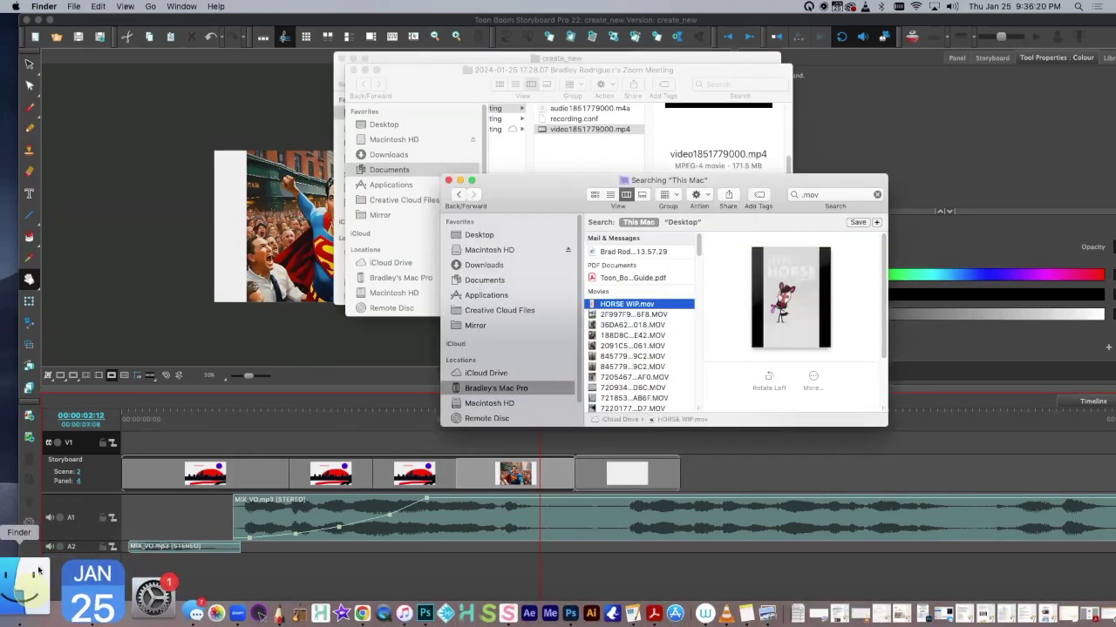
{"action": "left_click_drag", "start_coordinate": [672, 307], "coordinate": [266, 443]}
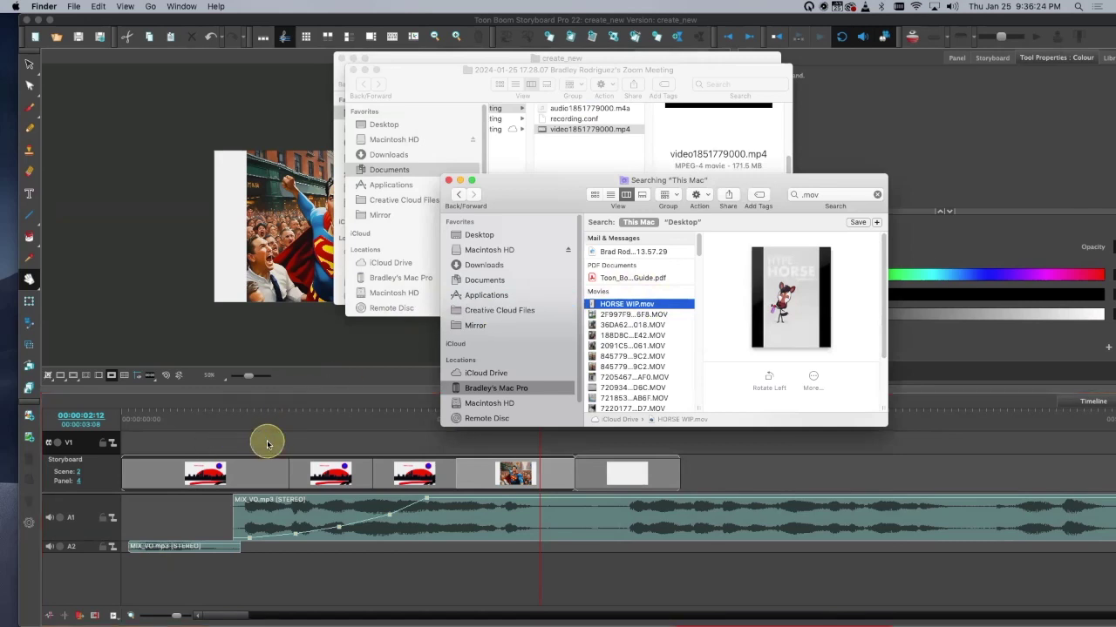
{"action": "left_click", "coordinate": [395, 358]}
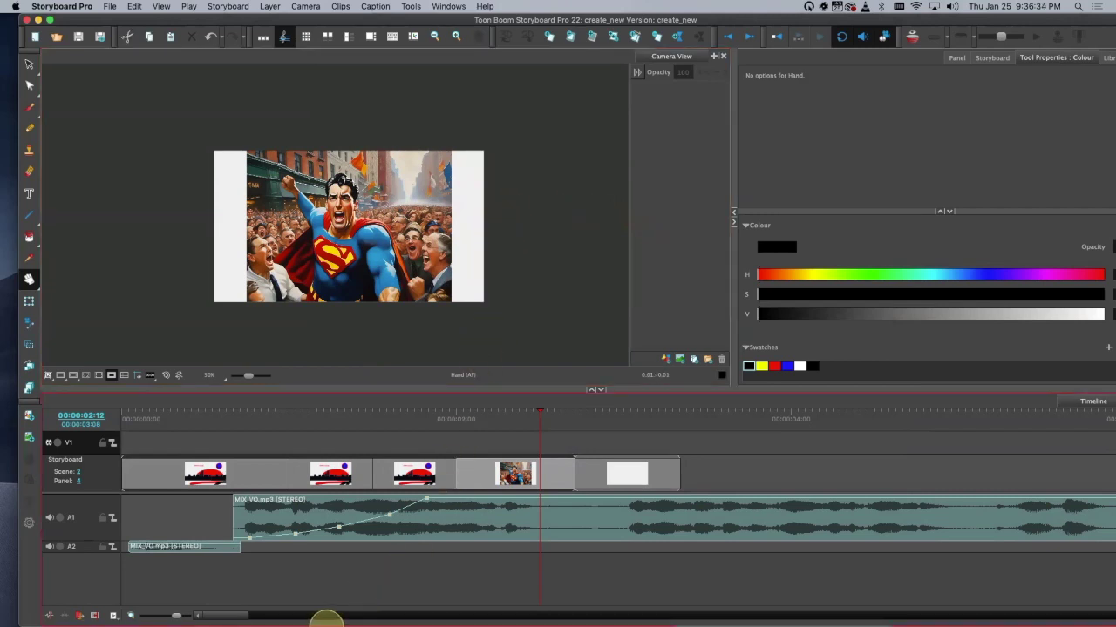
Step: Switch to the Finder, go back to the Desktop folder, and import chicago wind.mp4 onto video track V1 at about one second
{"action": "mouse_move", "coordinate": [324, 620]}
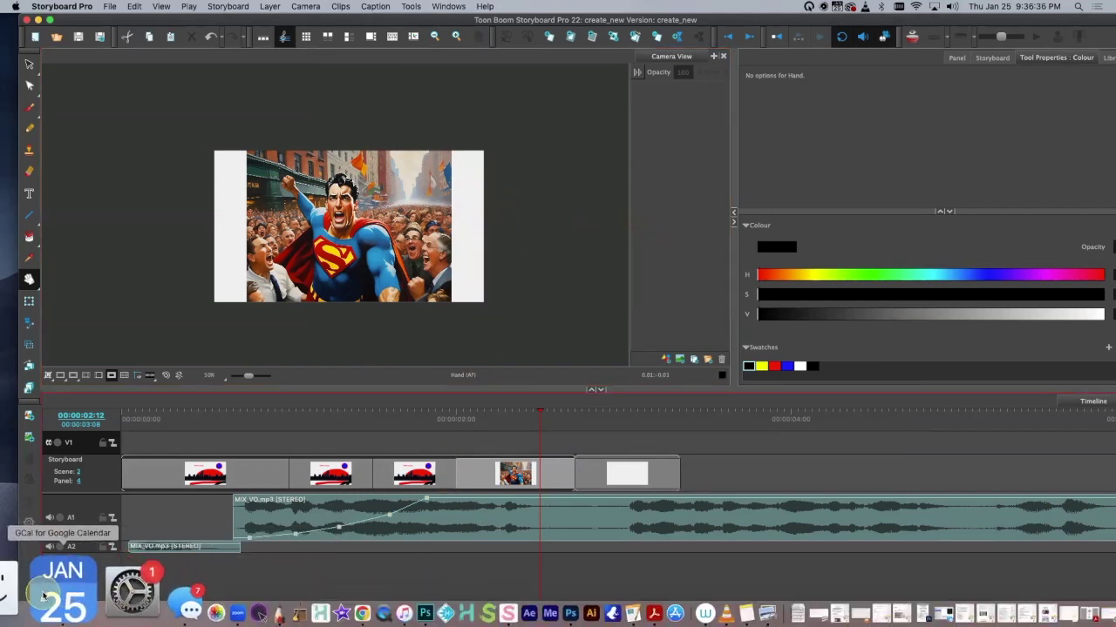
{"action": "left_click", "coordinate": [27, 598]}
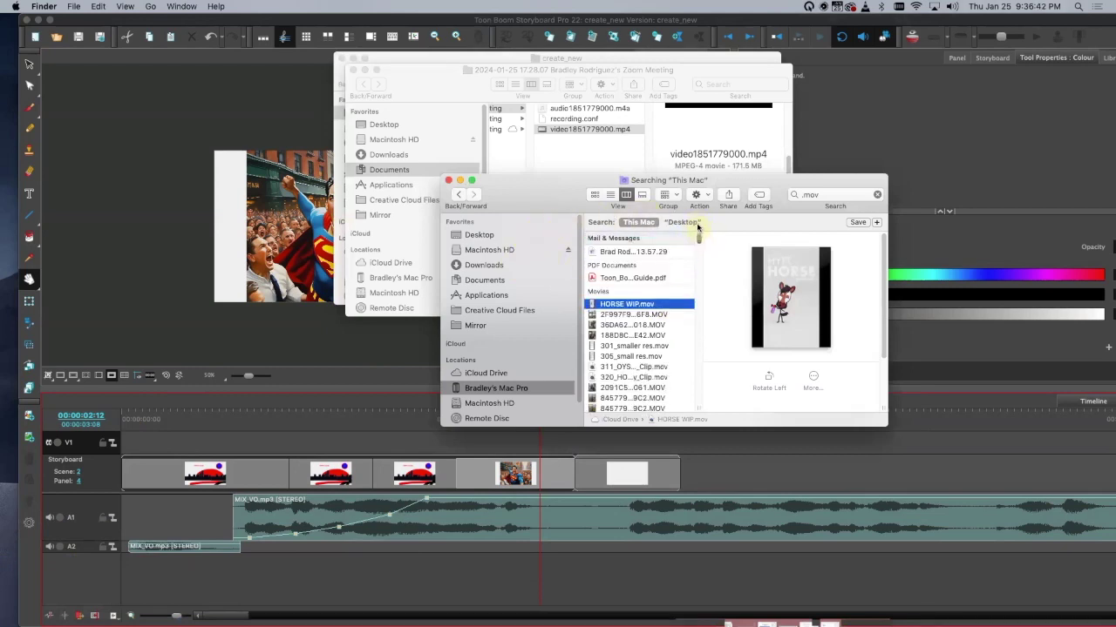
{"action": "left_click", "coordinate": [459, 194]}
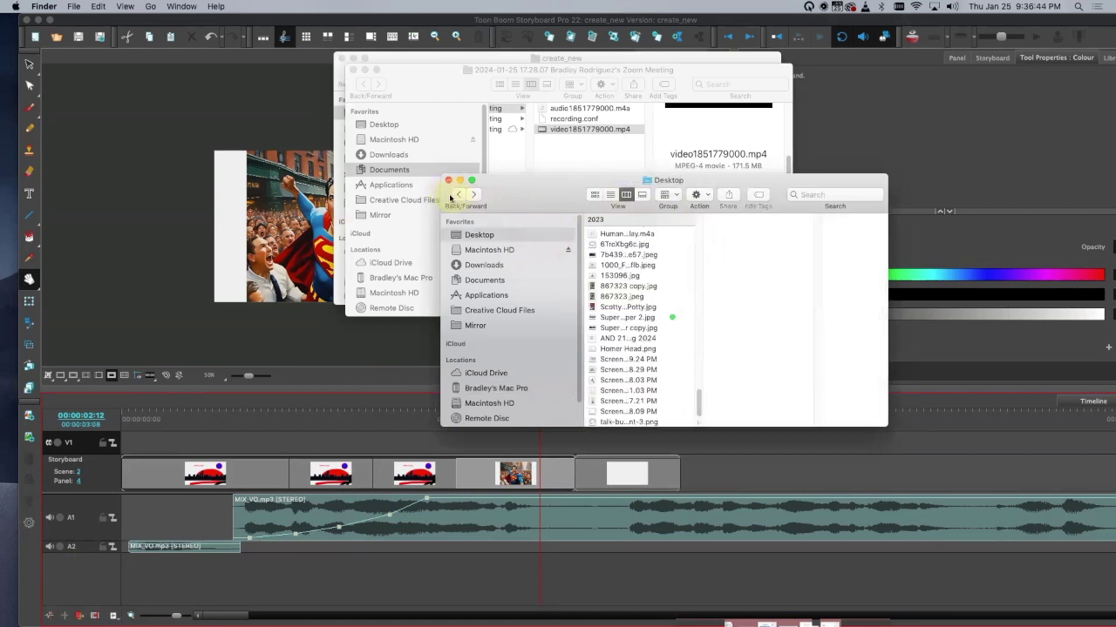
{"action": "left_click", "coordinate": [458, 194]}
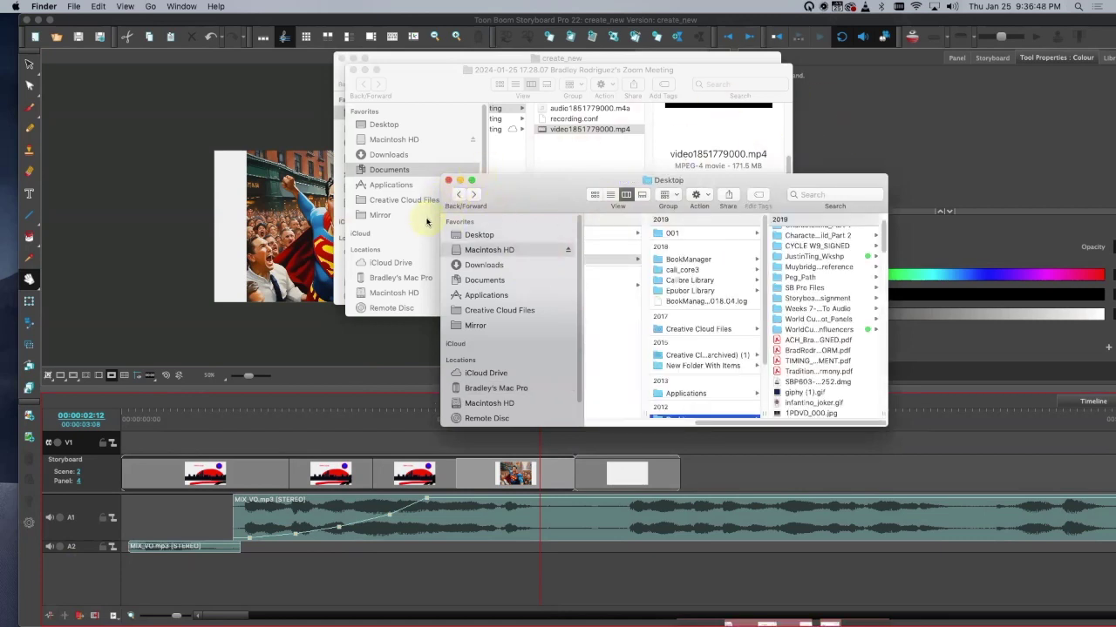
{"action": "scroll", "coordinate": [883, 231], "scroll_direction": "down", "scroll_amount": 10}
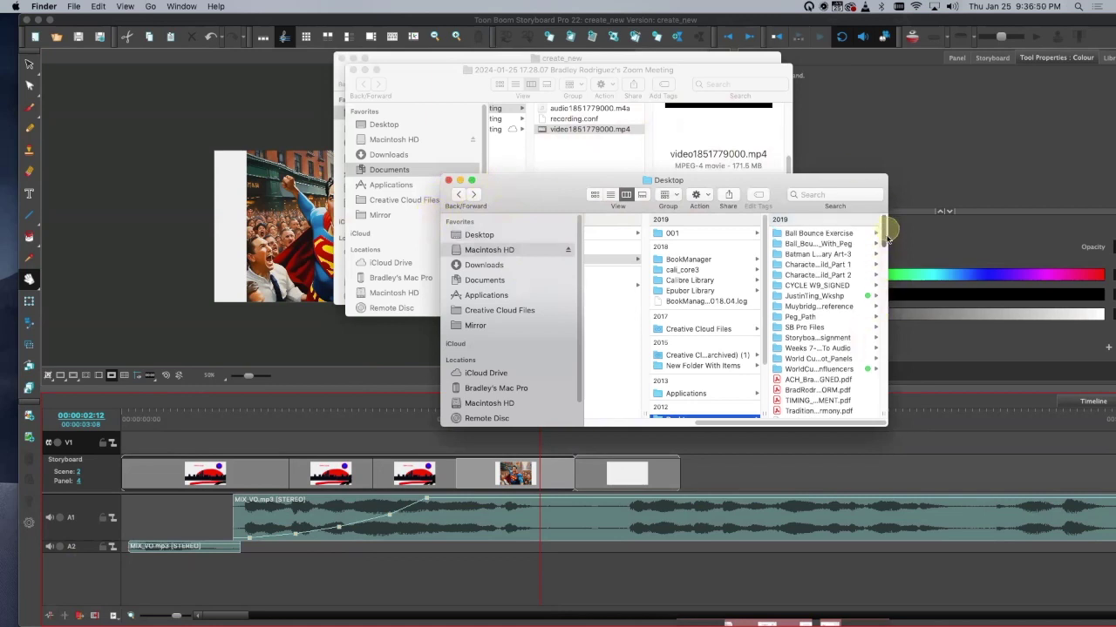
{"action": "left_click_drag", "start_coordinate": [883, 273], "coordinate": [882, 316]}
{"action": "left_click", "coordinate": [818, 357]}
{"action": "left_click_drag", "start_coordinate": [673, 356], "coordinate": [292, 448]}
{"action": "left_click", "coordinate": [294, 320]}
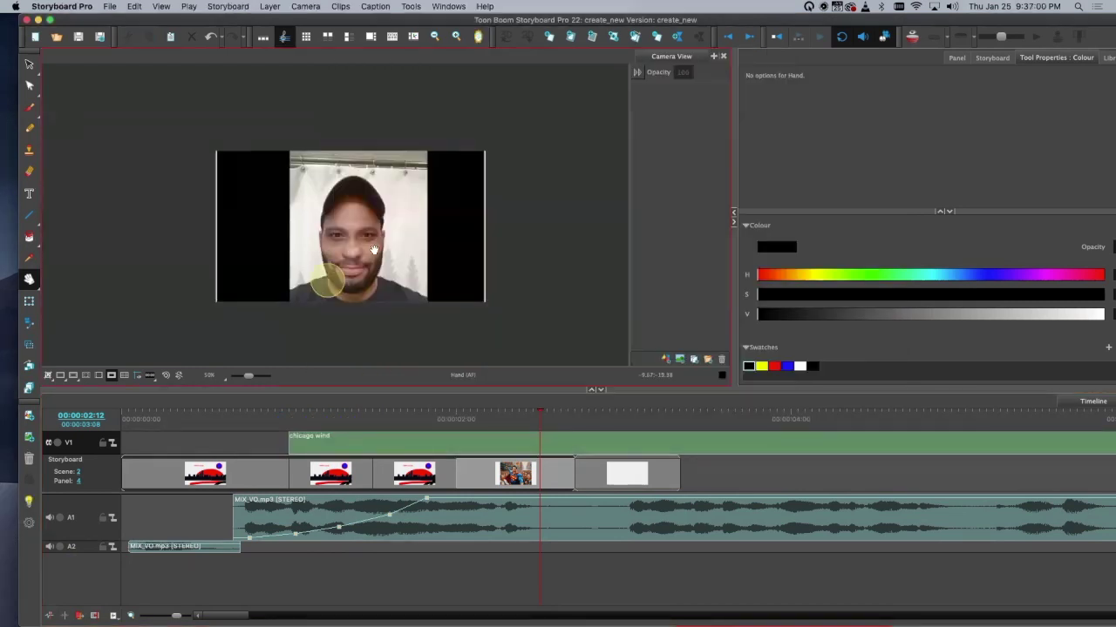
Step: Review the chicago wind clip by scrubbing through it and return the playhead to the timeline's start
{"action": "left_click_drag", "start_coordinate": [543, 416], "coordinate": [1028, 427]}
{"action": "left_click_drag", "start_coordinate": [240, 614], "coordinate": [266, 614]}
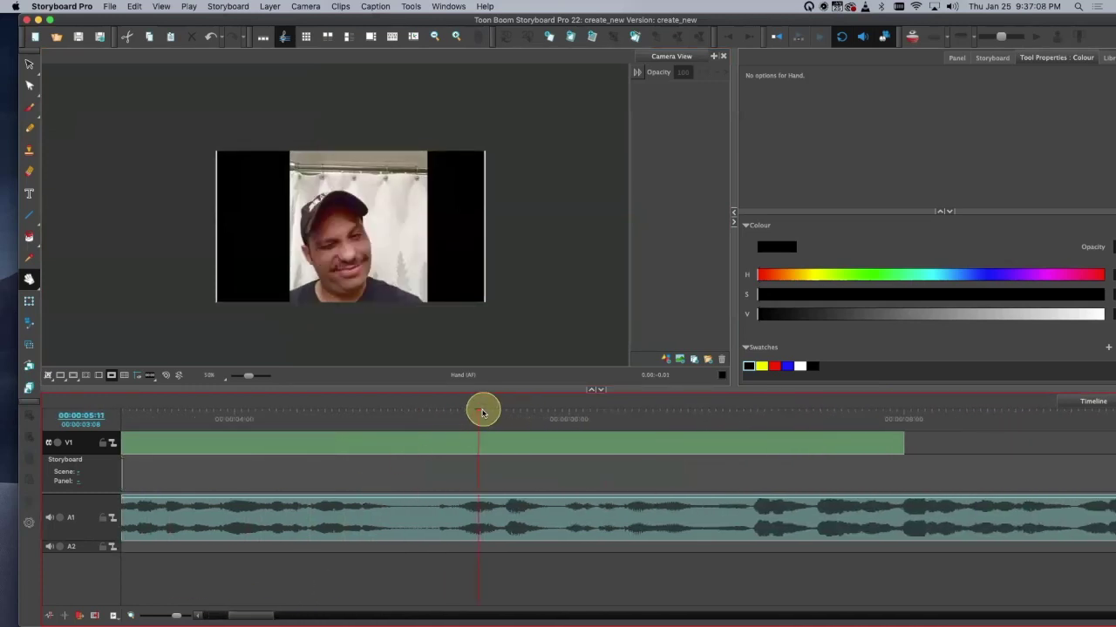
{"action": "left_click_drag", "start_coordinate": [481, 412], "coordinate": [74, 440]}
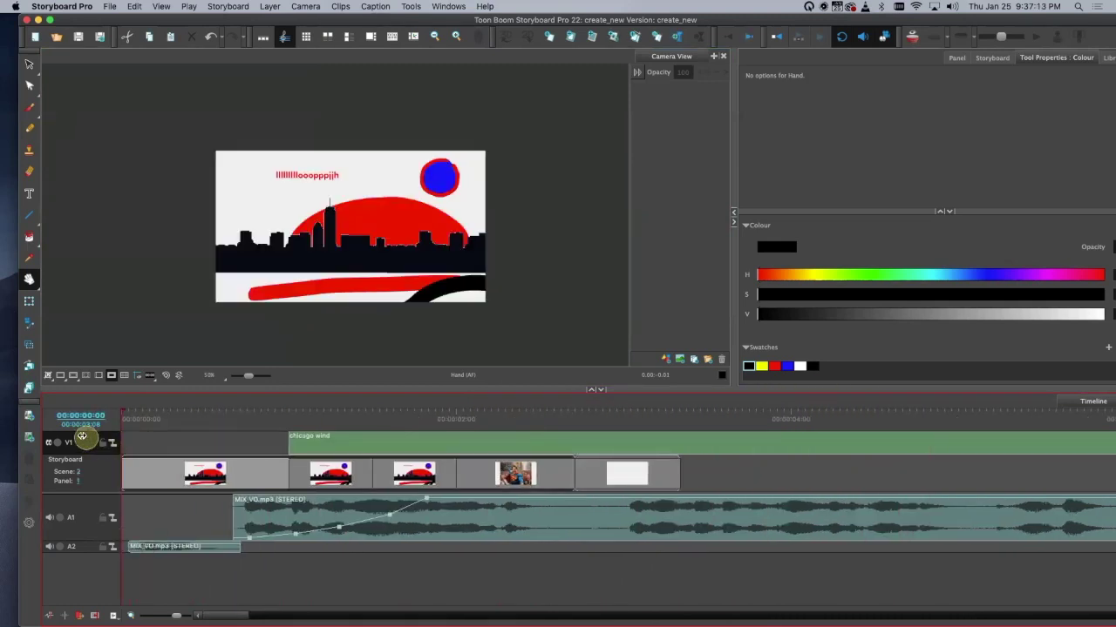
Step: Save the project with the chicago wind clip selected and move the playhead to 00:00:01:18
{"action": "left_click", "coordinate": [321, 445]}
{"action": "key", "text": "super+s"}
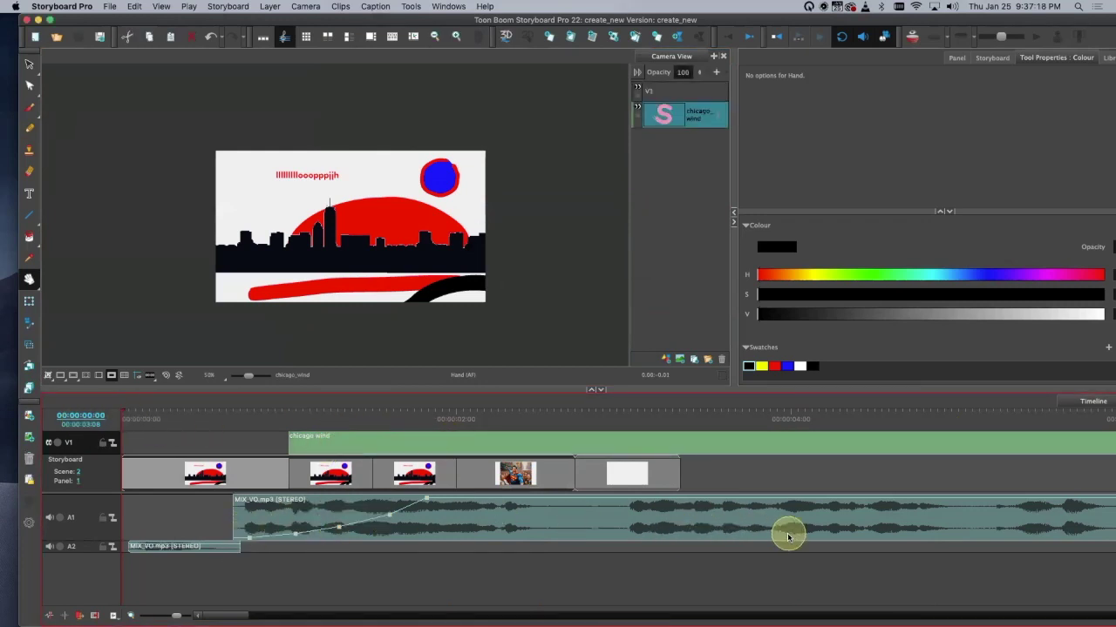
{"action": "left_click_drag", "start_coordinate": [130, 412], "coordinate": [484, 325]}
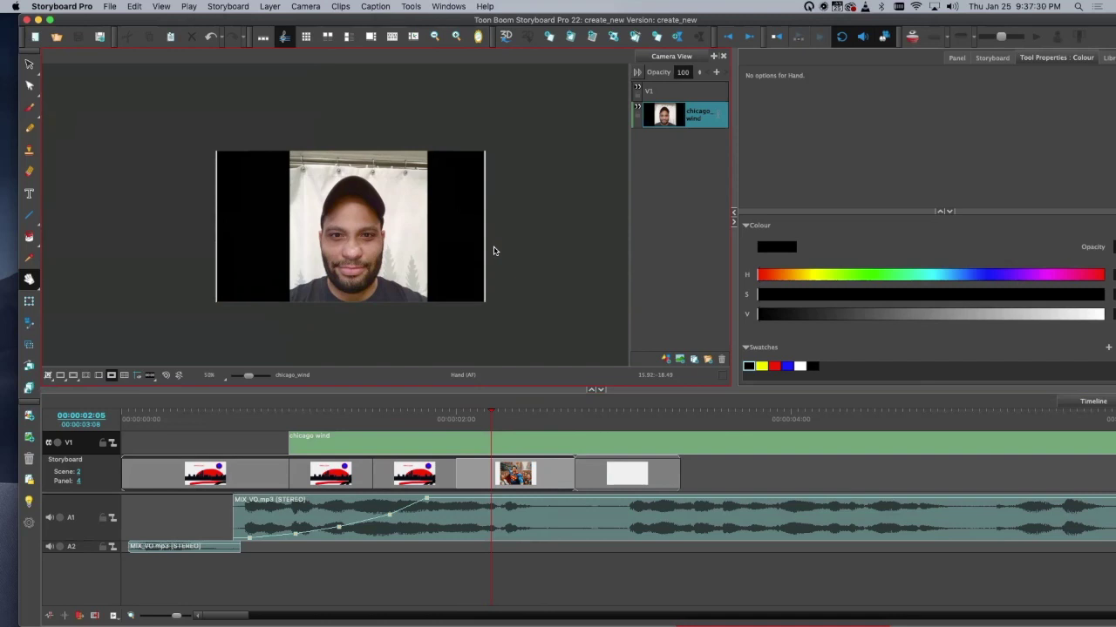
{"action": "left_click", "coordinate": [506, 448]}
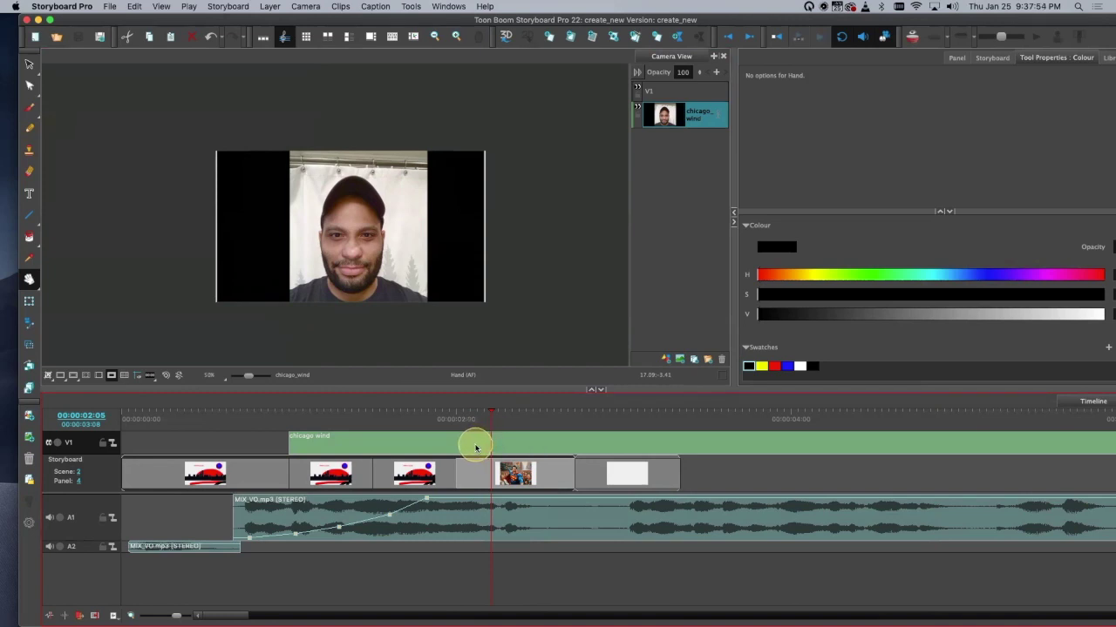
{"action": "left_click_drag", "start_coordinate": [490, 414], "coordinate": [415, 417]}
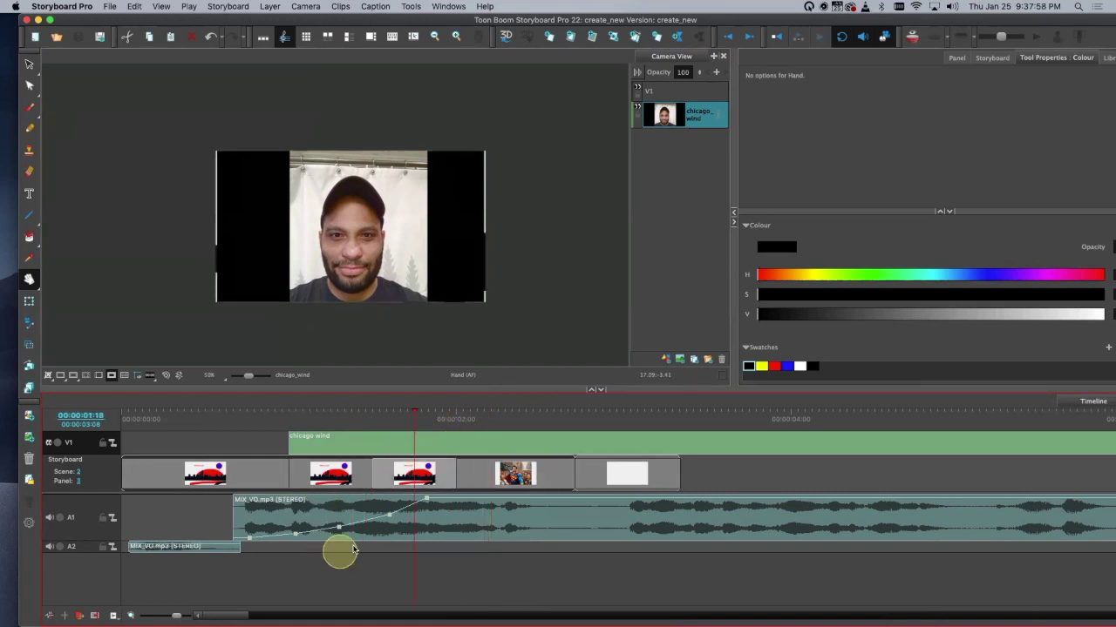
Step: Change the chicago wind clip's alpha type to Premultiplied with White and back to Premultiplied with Black
{"action": "right_click", "coordinate": [417, 448]}
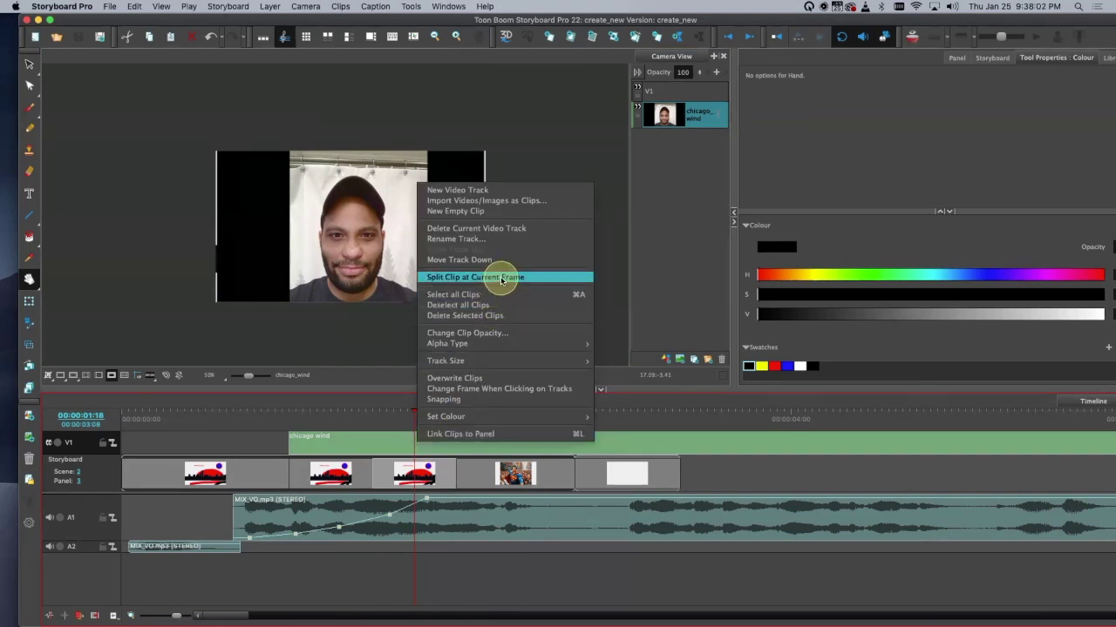
{"action": "mouse_move", "coordinate": [508, 364]}
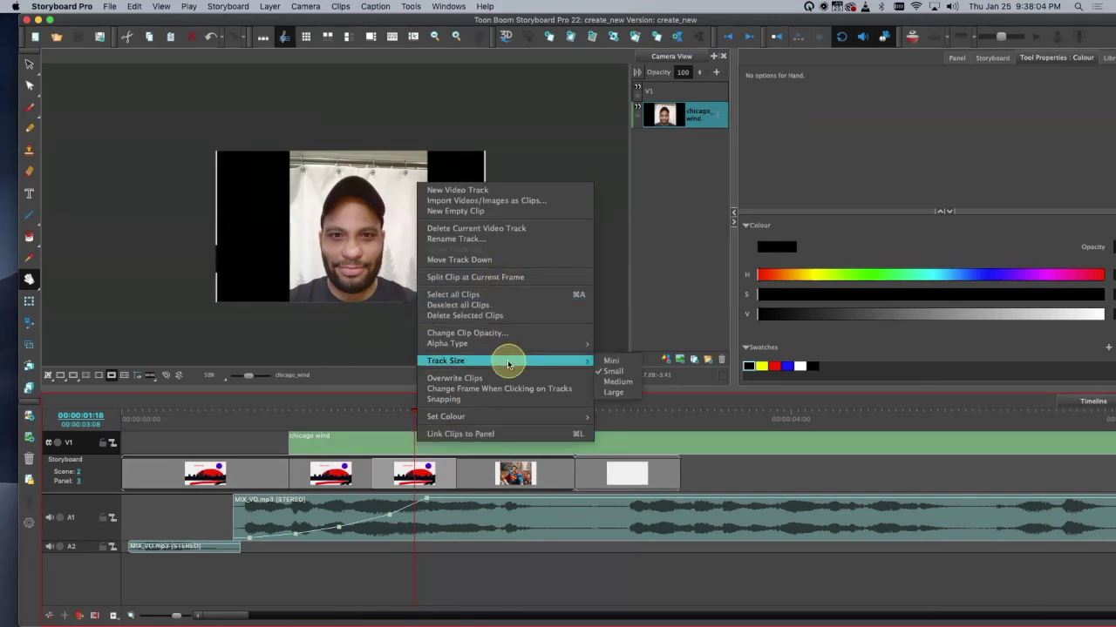
{"action": "mouse_move", "coordinate": [578, 344]}
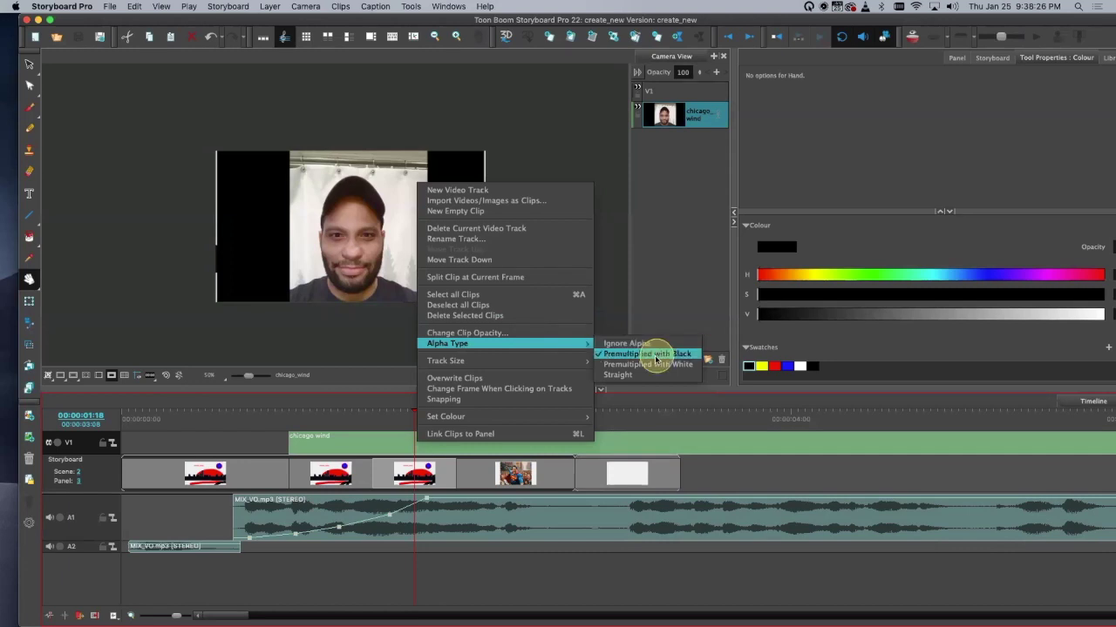
{"action": "left_click", "coordinate": [654, 364]}
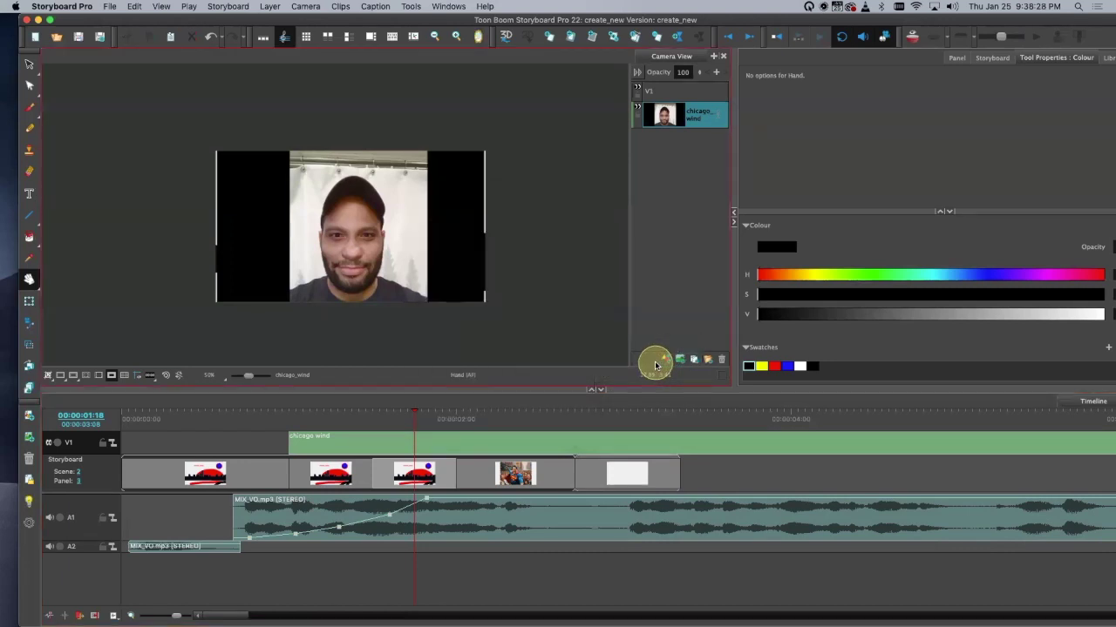
{"action": "right_click", "coordinate": [395, 442]}
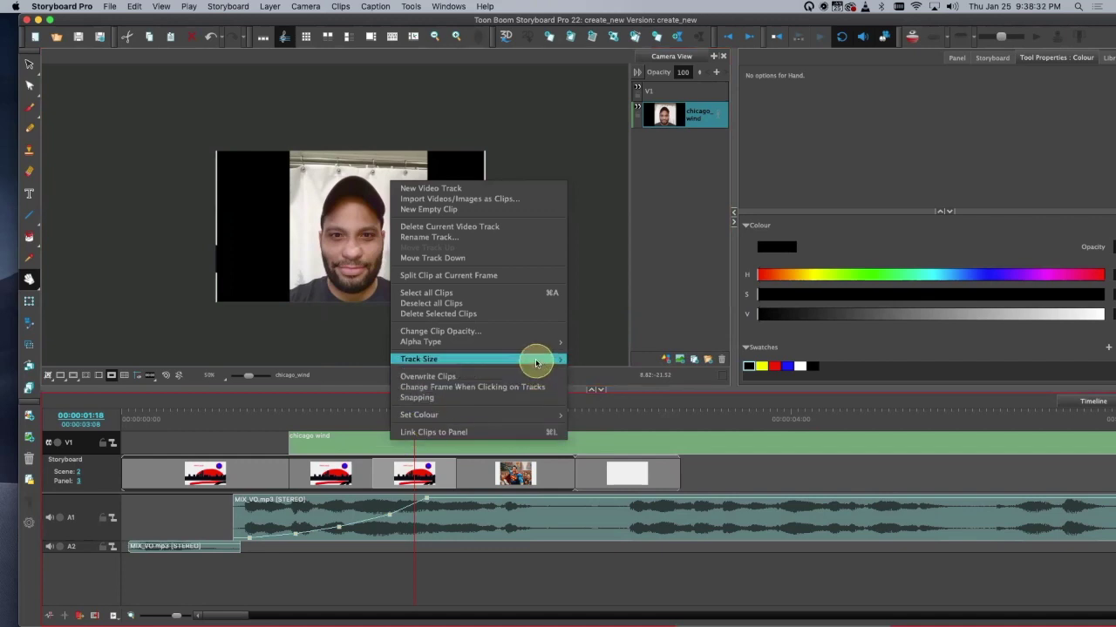
{"action": "mouse_move", "coordinate": [554, 341]}
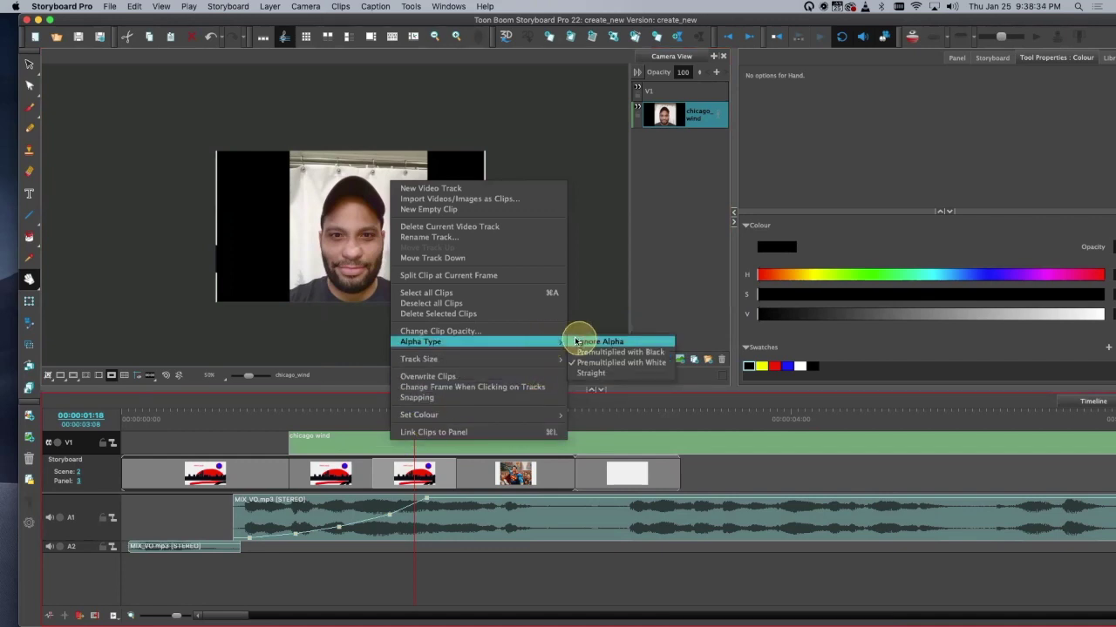
{"action": "left_click", "coordinate": [641, 352]}
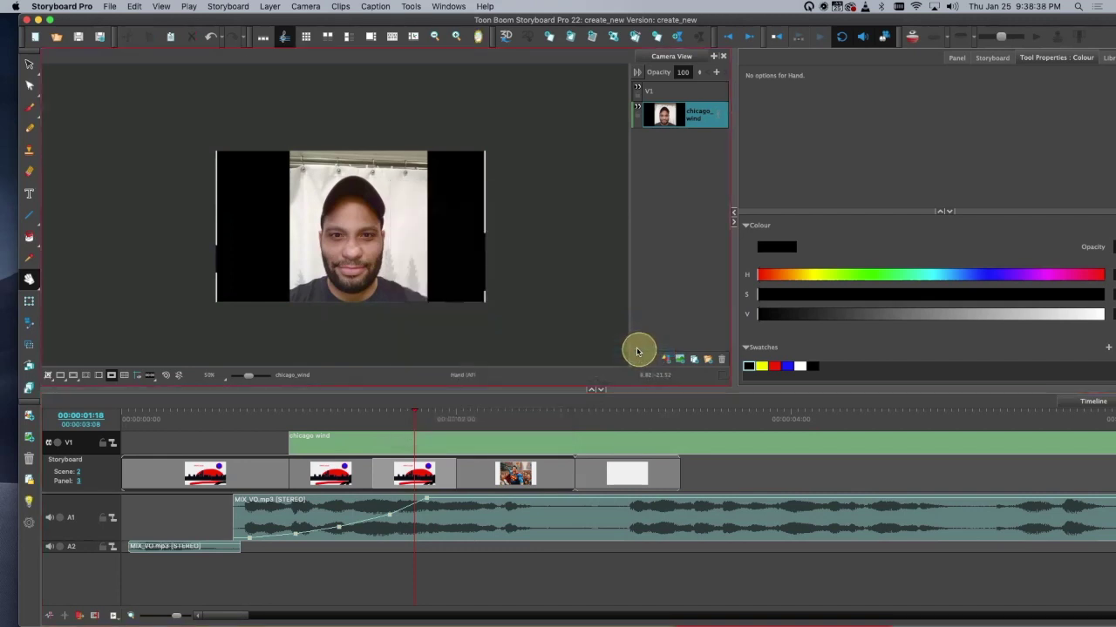
Step: Try the Straight alpha type on the chicago wind clip and set it to Ignore Alpha
{"action": "right_click", "coordinate": [418, 439]}
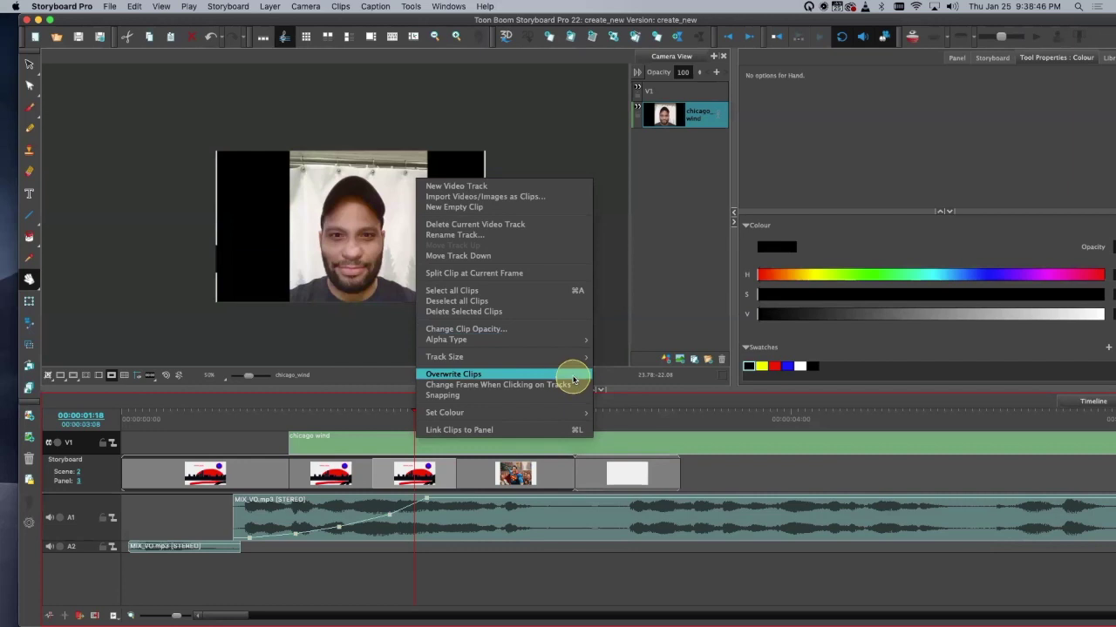
{"action": "mouse_move", "coordinate": [582, 340]}
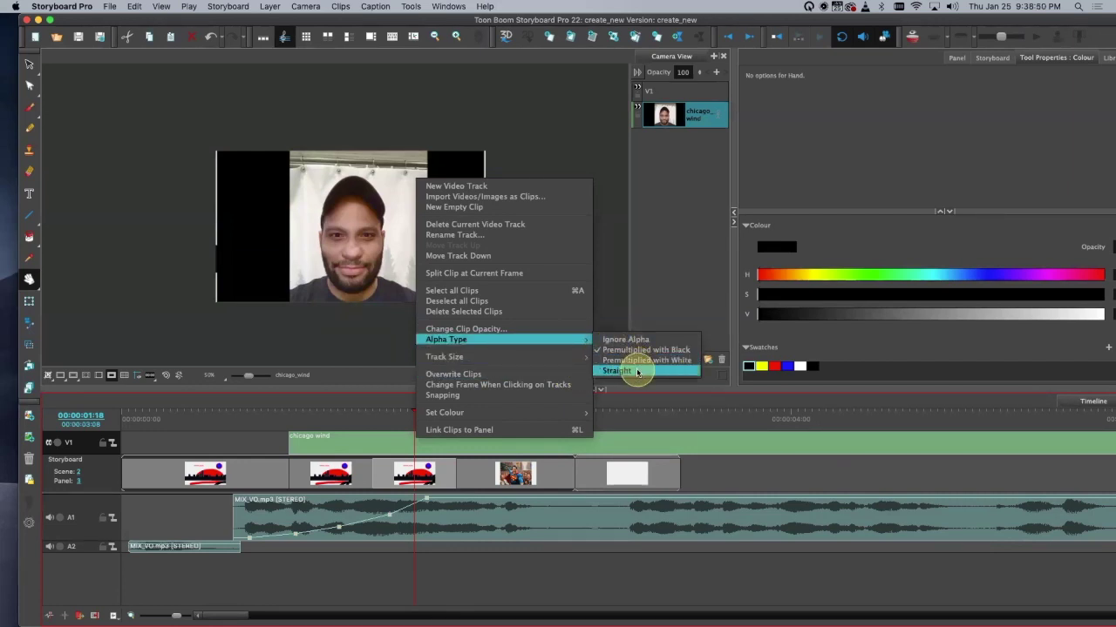
{"action": "left_click", "coordinate": [637, 371]}
{"action": "right_click", "coordinate": [539, 445]}
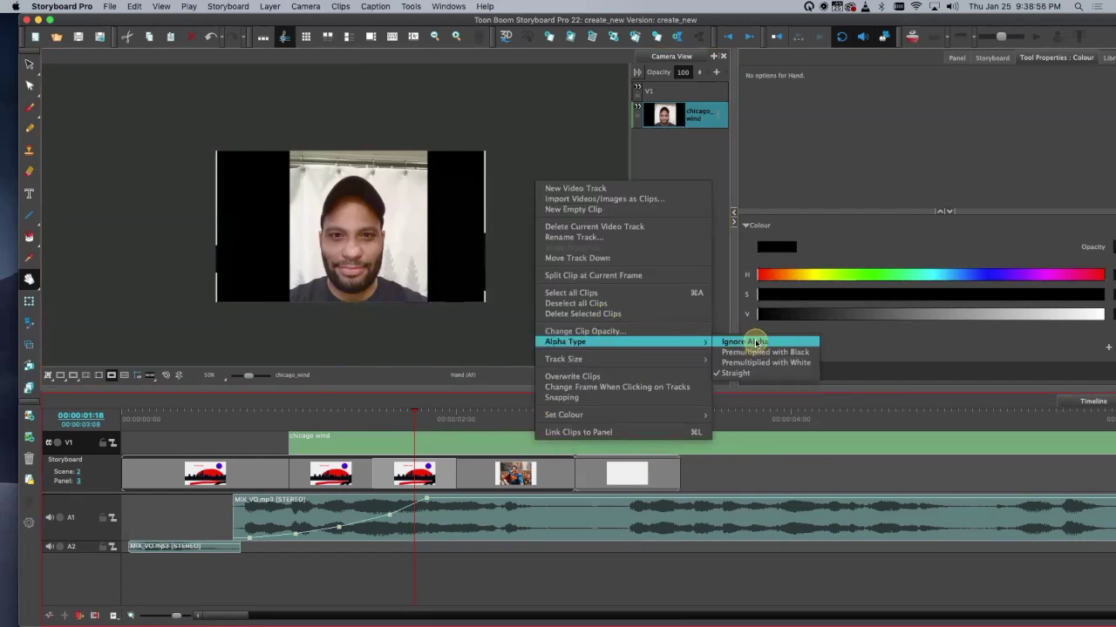
{"action": "left_click", "coordinate": [750, 342]}
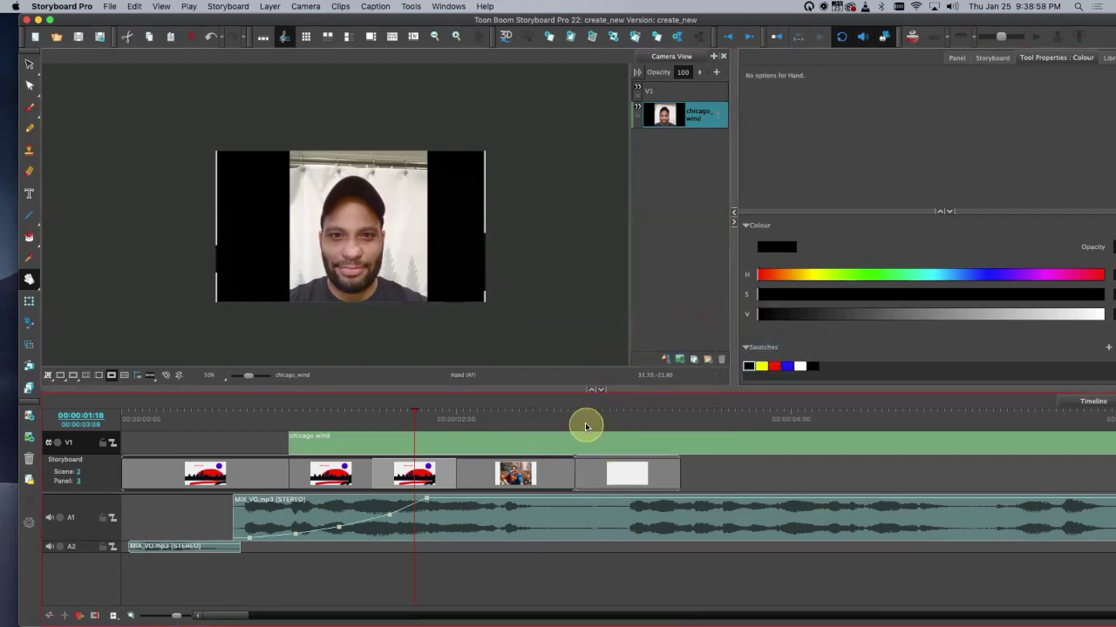
Step: Move the playhead to 00:00:01:13 within the chicago wind clip and add a new empty clip to track V1
{"action": "left_click_drag", "start_coordinate": [415, 417], "coordinate": [381, 431]}
{"action": "right_click", "coordinate": [384, 431]}
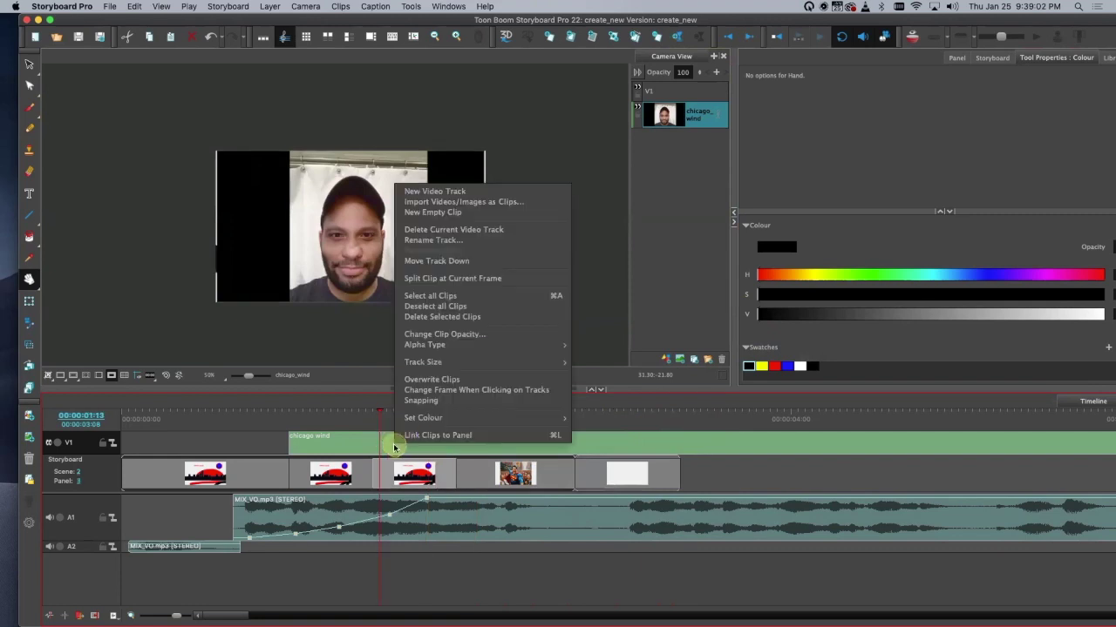
{"action": "left_click", "coordinate": [537, 214]}
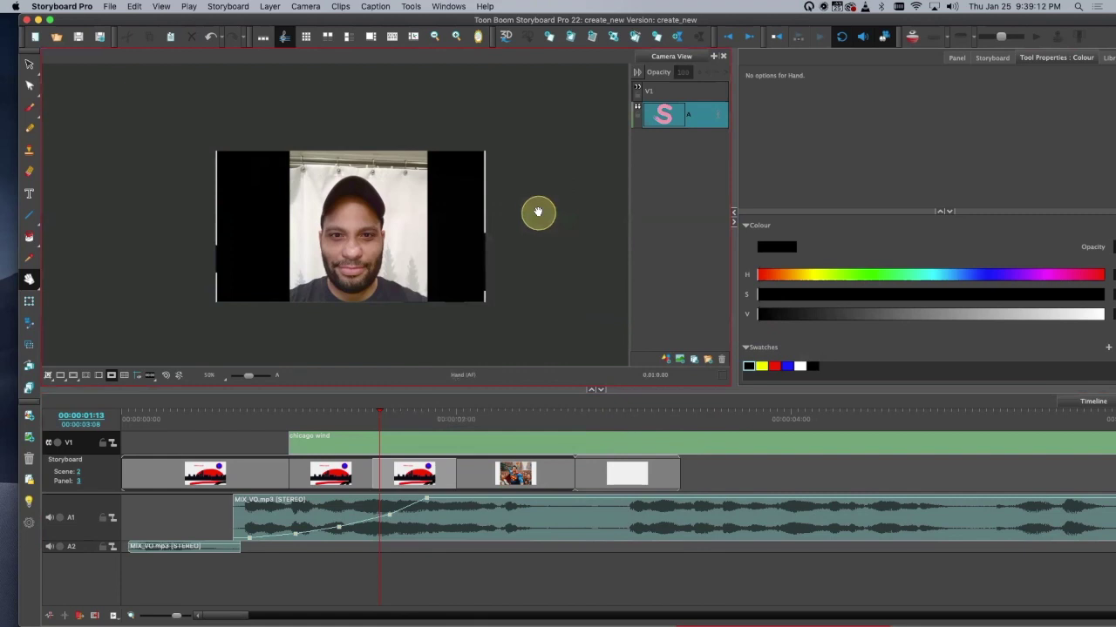
{"action": "left_click", "coordinate": [395, 449]}
{"action": "right_click", "coordinate": [397, 440]}
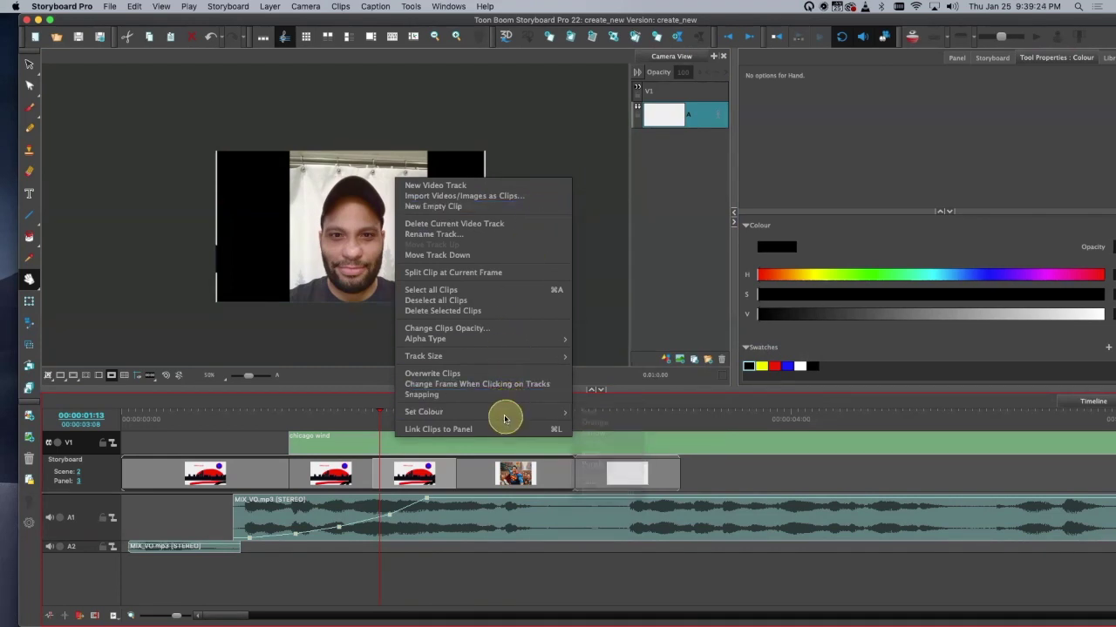
{"action": "left_click", "coordinate": [267, 440]}
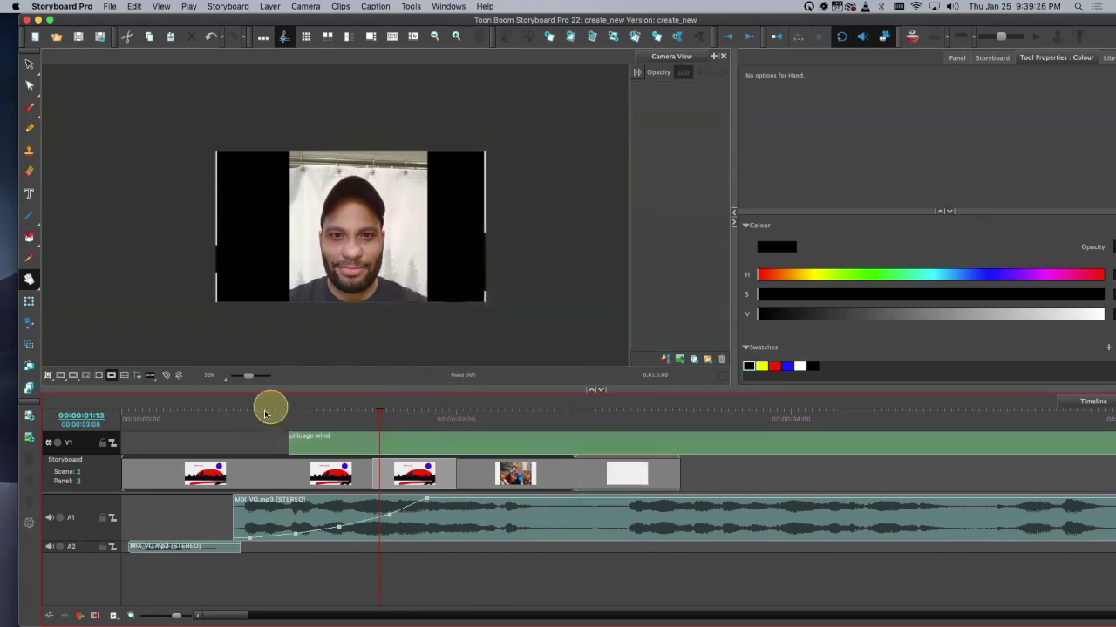
Step: Place the playhead at 00:00:00:19, before the chicago wind clip, and add a new empty clip there on track V1
{"action": "left_click", "coordinate": [256, 431]}
{"action": "right_click", "coordinate": [256, 433]}
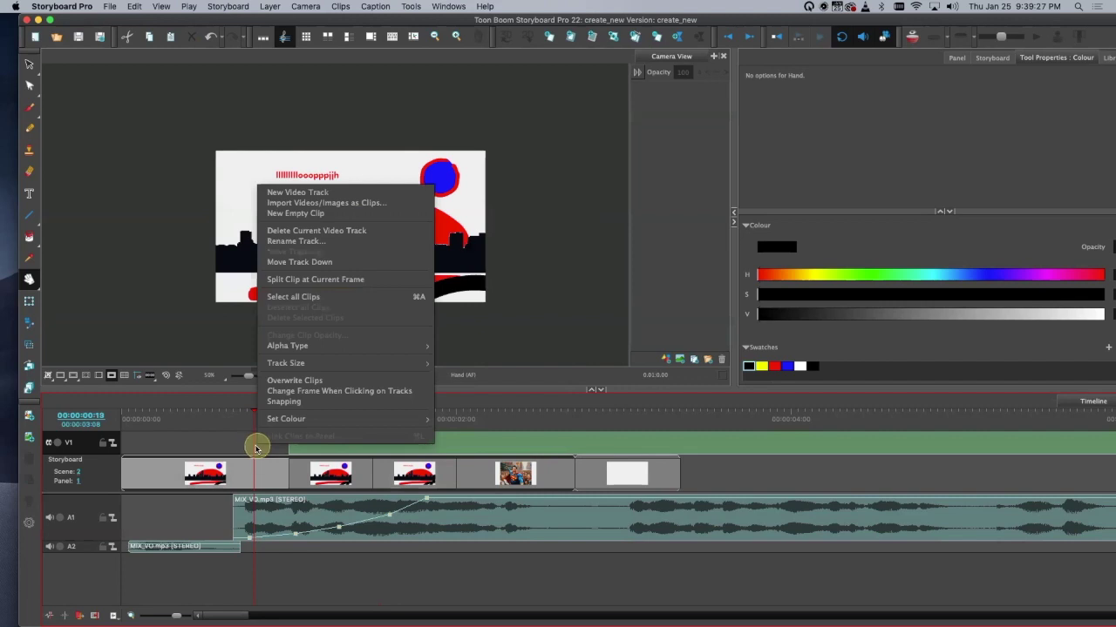
{"action": "left_click", "coordinate": [390, 214]}
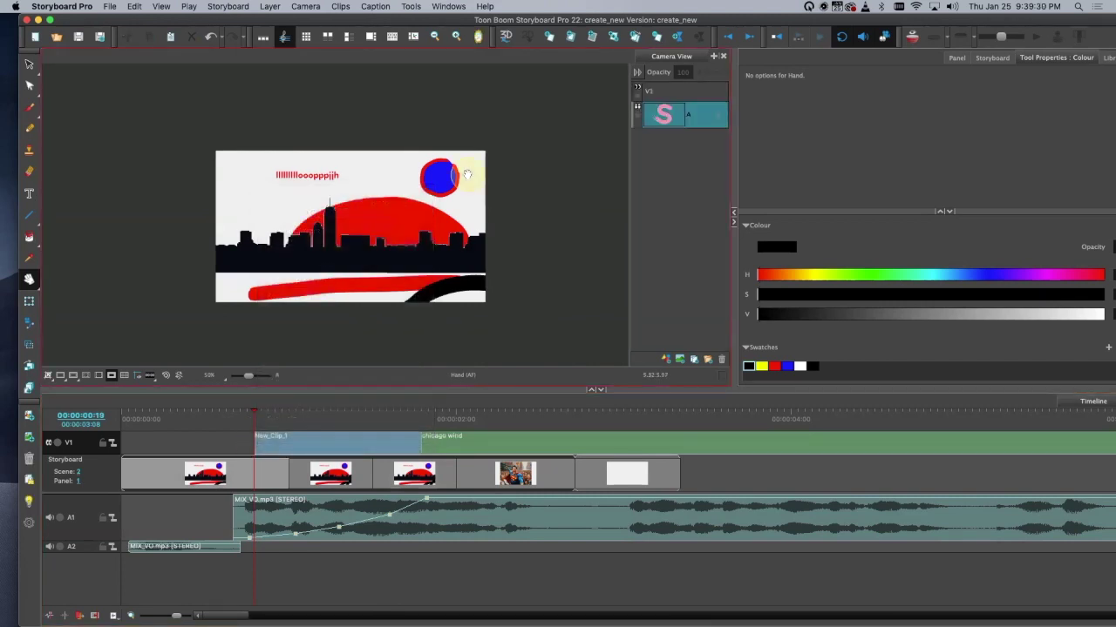
Step: Scrub the playhead back and forth across the new empty clip at the start of track V1 to review it
{"action": "left_click_drag", "start_coordinate": [252, 413], "coordinate": [291, 420]}
{"action": "left_click", "coordinate": [350, 415]}
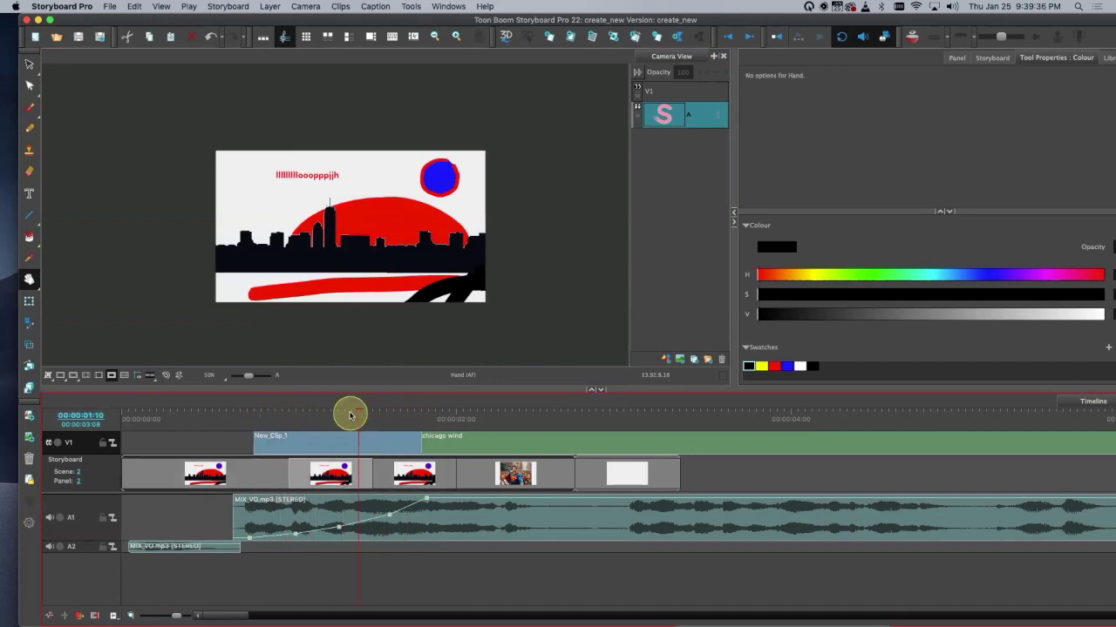
{"action": "left_click_drag", "start_coordinate": [359, 414], "coordinate": [345, 453]}
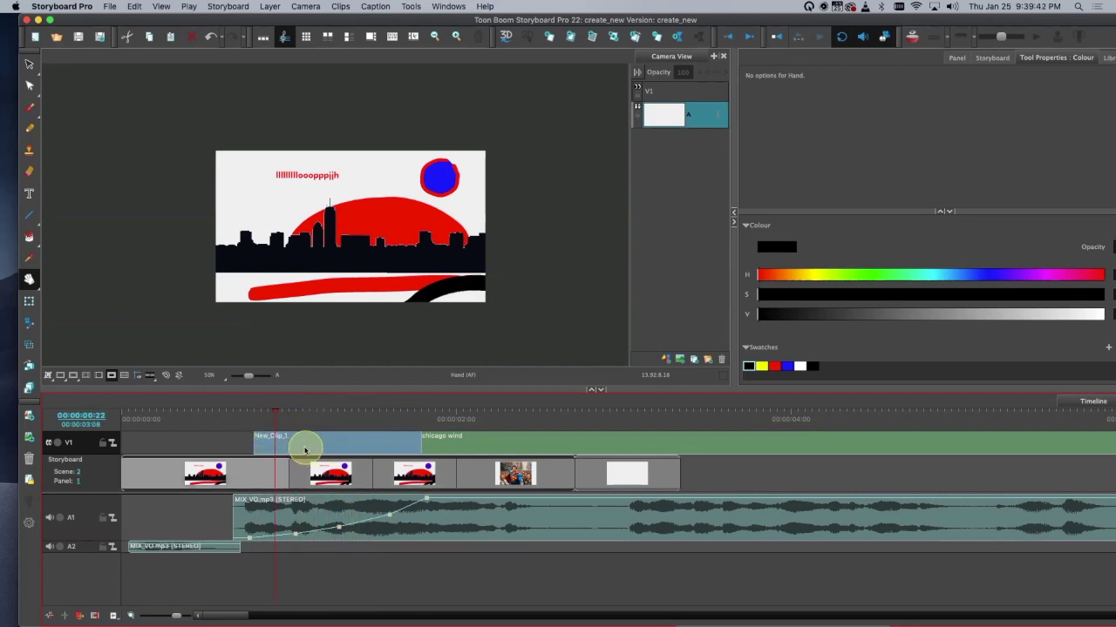
Step: Bring Television.png from the Desktop folder into the blank panel of scene 3 as a new layer and select it
{"action": "left_click", "coordinate": [328, 445]}
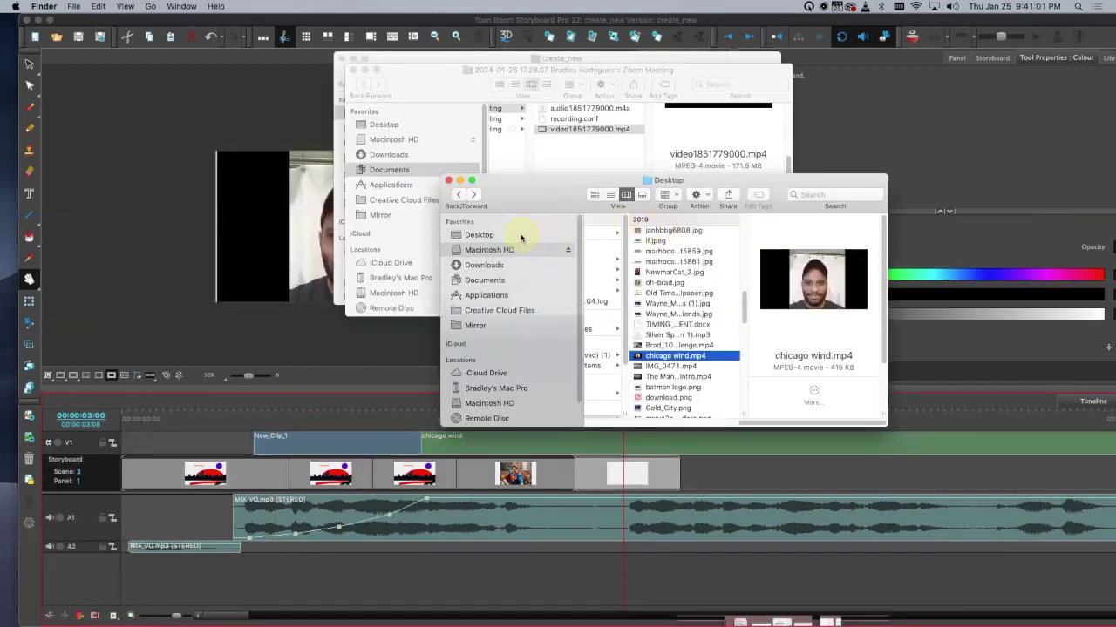
{"action": "left_click", "coordinate": [523, 235]}
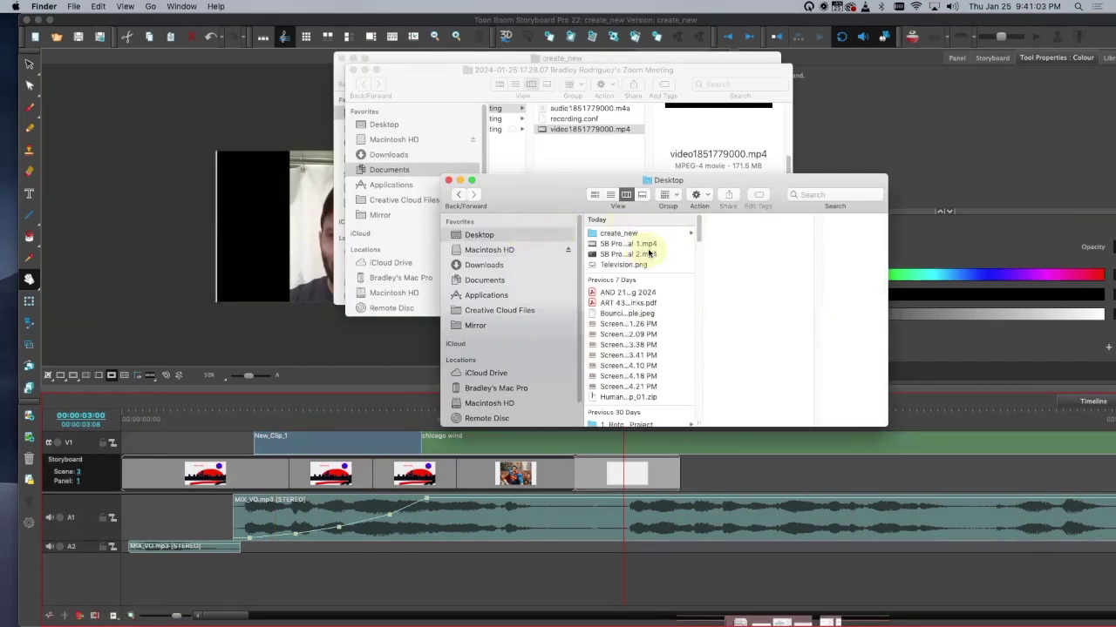
{"action": "left_click", "coordinate": [647, 244]}
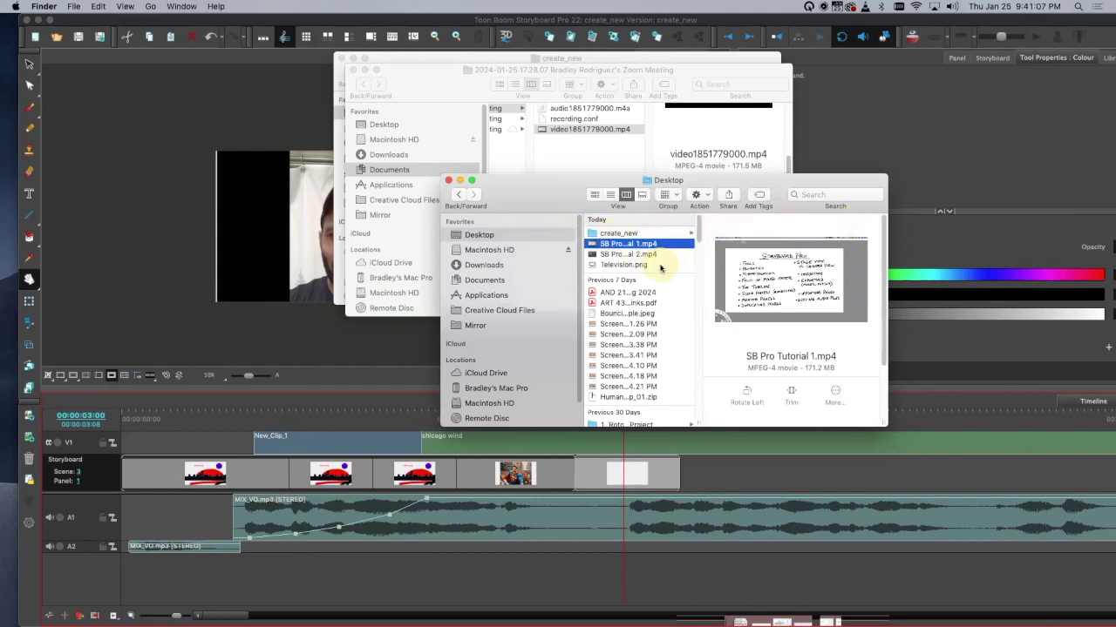
{"action": "left_click", "coordinate": [660, 265]}
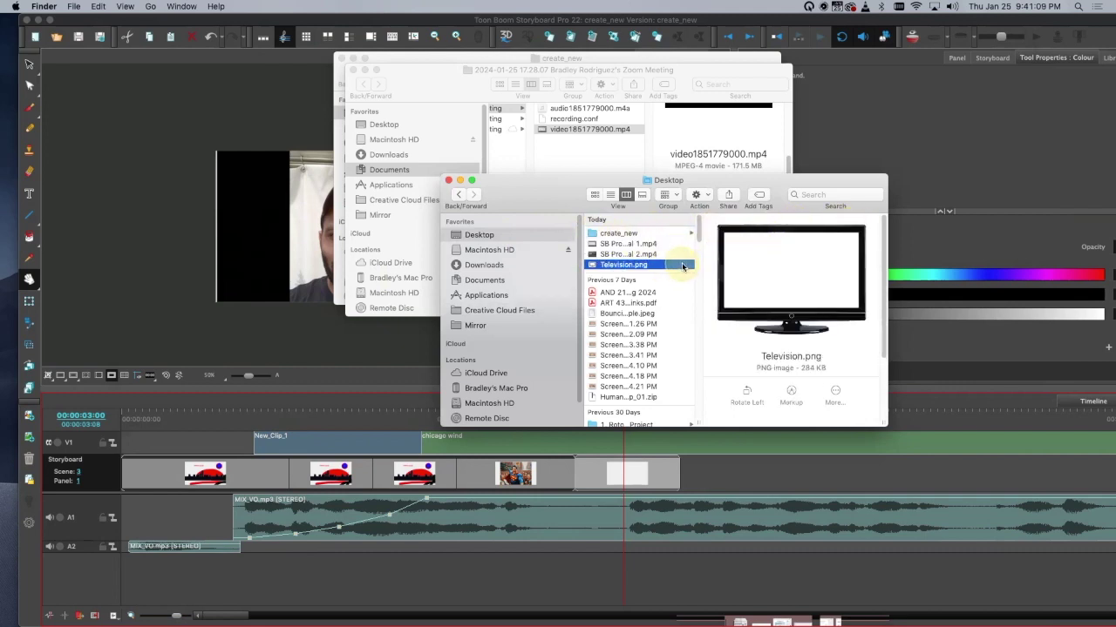
{"action": "left_click_drag", "start_coordinate": [683, 266], "coordinate": [274, 292]}
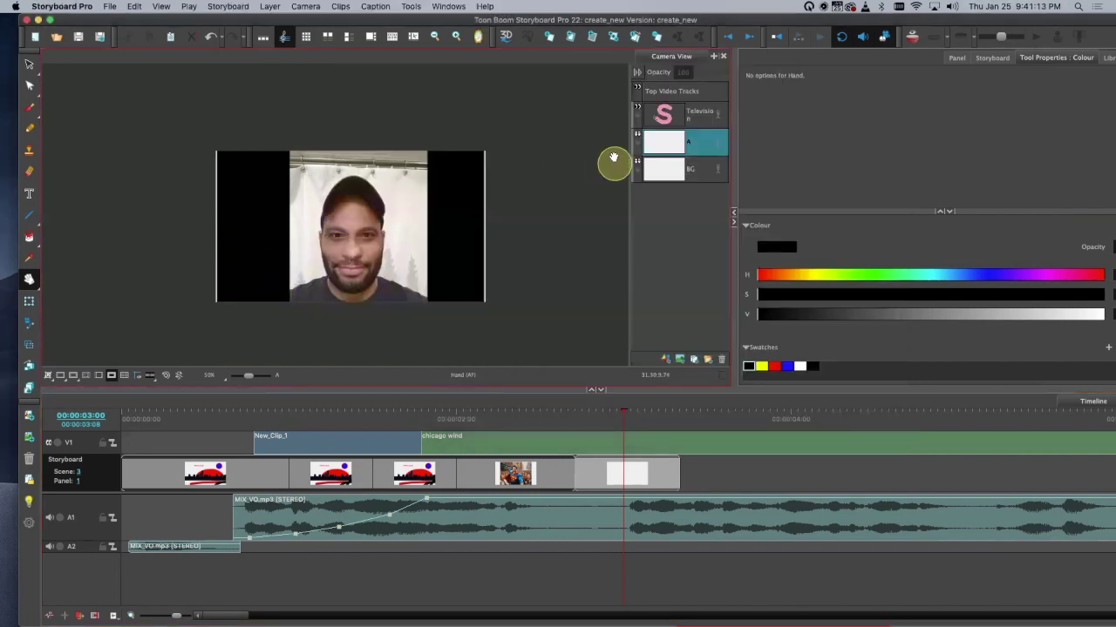
{"action": "left_click", "coordinate": [702, 113]}
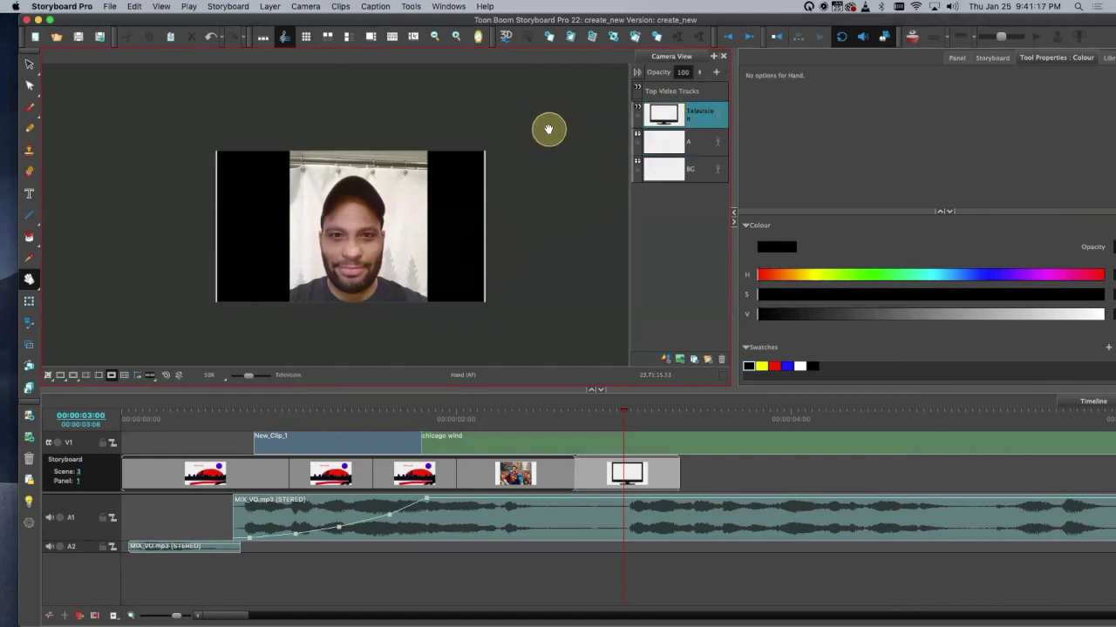
Step: Hide the camera mask and examine the area around the camera frame for the Television artwork hidden by the video clip
{"action": "left_click", "coordinate": [112, 375]}
{"action": "key", "text": "1"}
{"action": "key", "text": "1"}
{"action": "key", "text": "1"}
{"action": "key", "text": "1"}
{"action": "key", "text": "1"}
{"action": "key", "text": "1"}
{"action": "key", "text": "1"}
{"action": "key", "text": "1"}
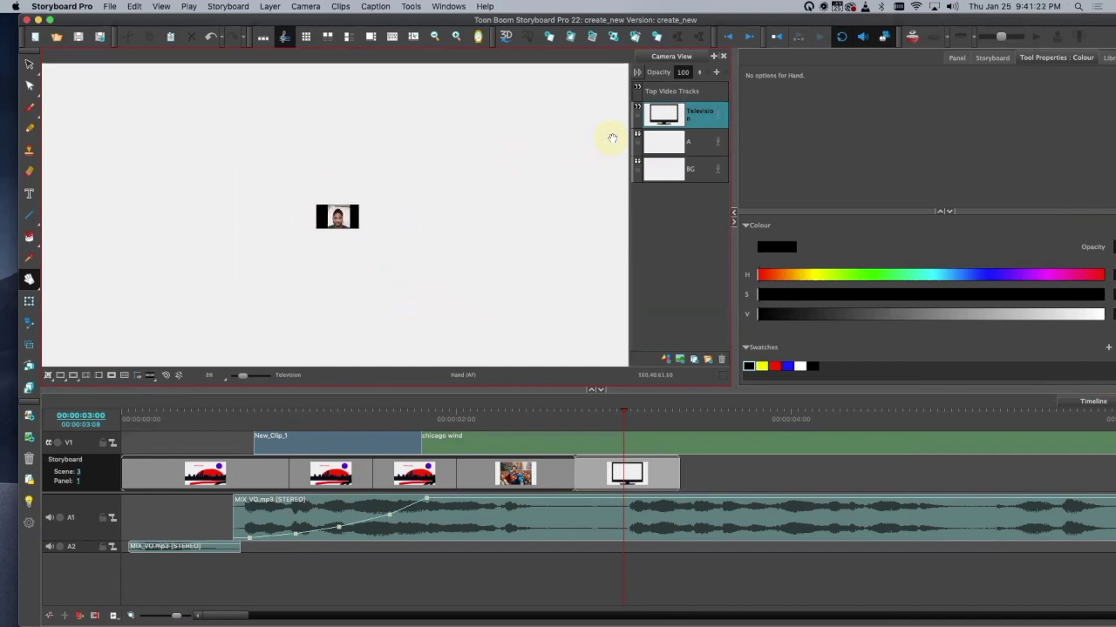
{"action": "key", "text": "1"}
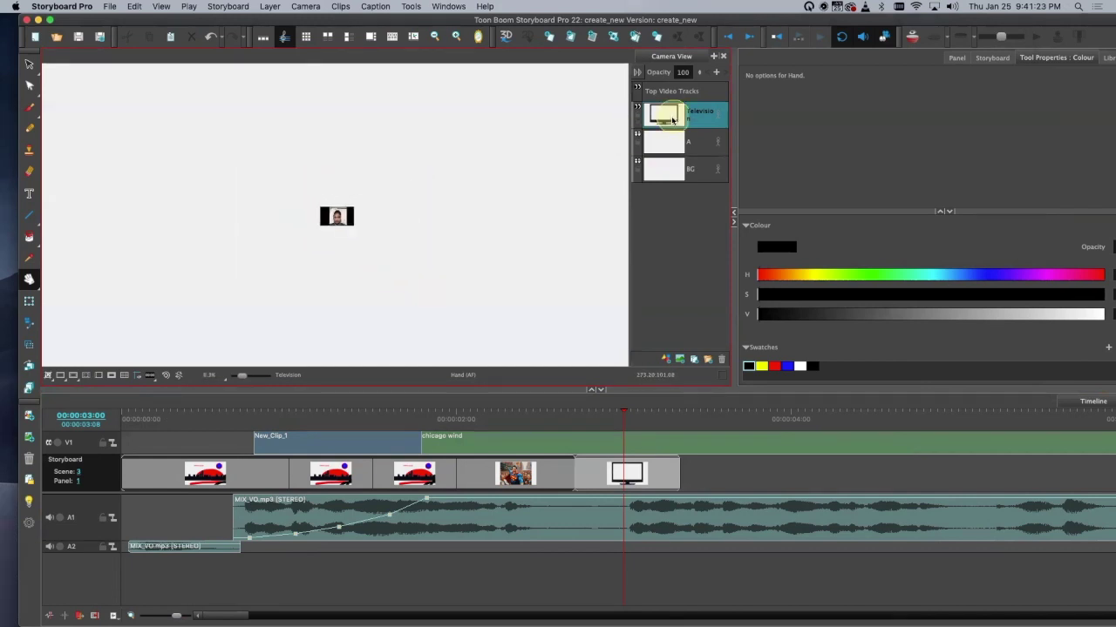
{"action": "key", "text": "2"}
{"action": "key", "text": "2"}
{"action": "key", "text": "2"}
{"action": "key", "text": "2"}
{"action": "key", "text": "2"}
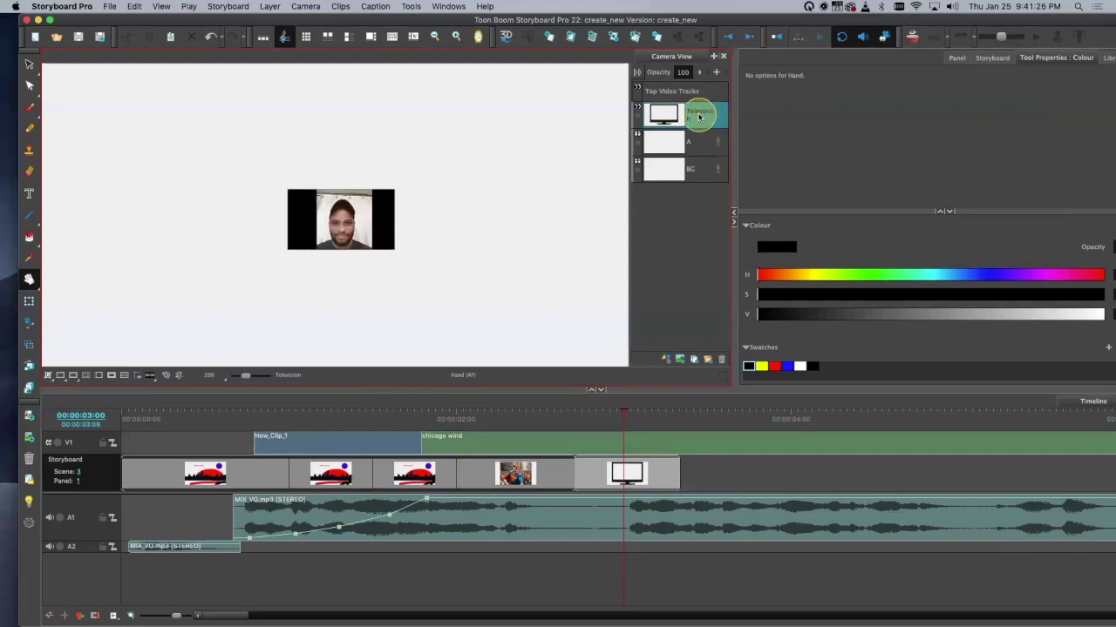
{"action": "key", "text": "2"}
{"action": "key", "text": "2"}
{"action": "key", "text": "2"}
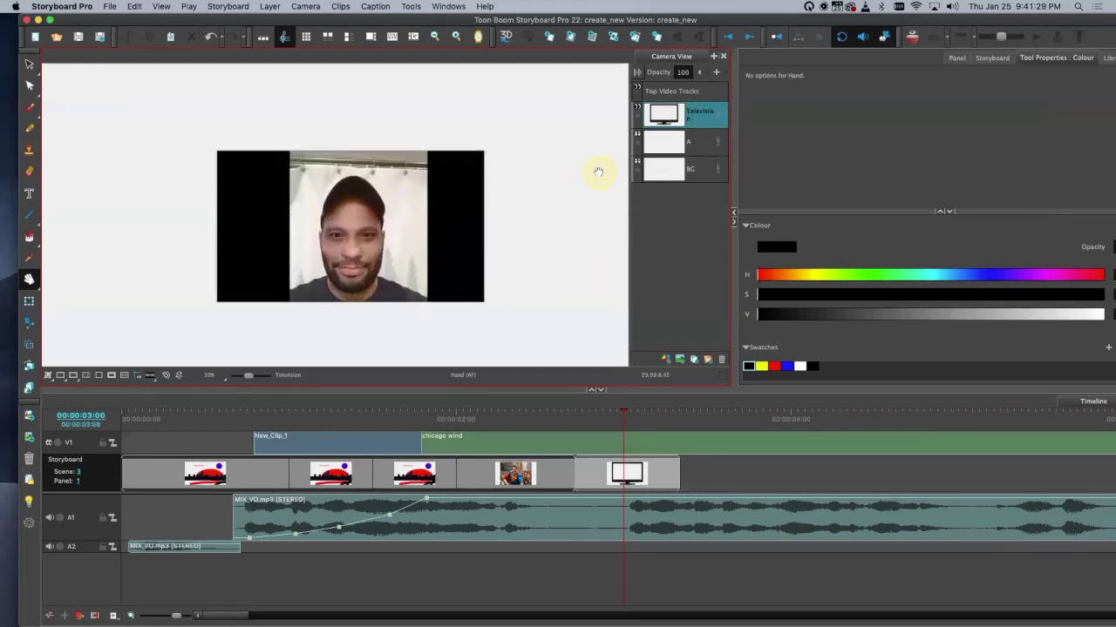
Step: Move video track V1 down so it sits below the Storyboard track
{"action": "left_click", "coordinate": [600, 442]}
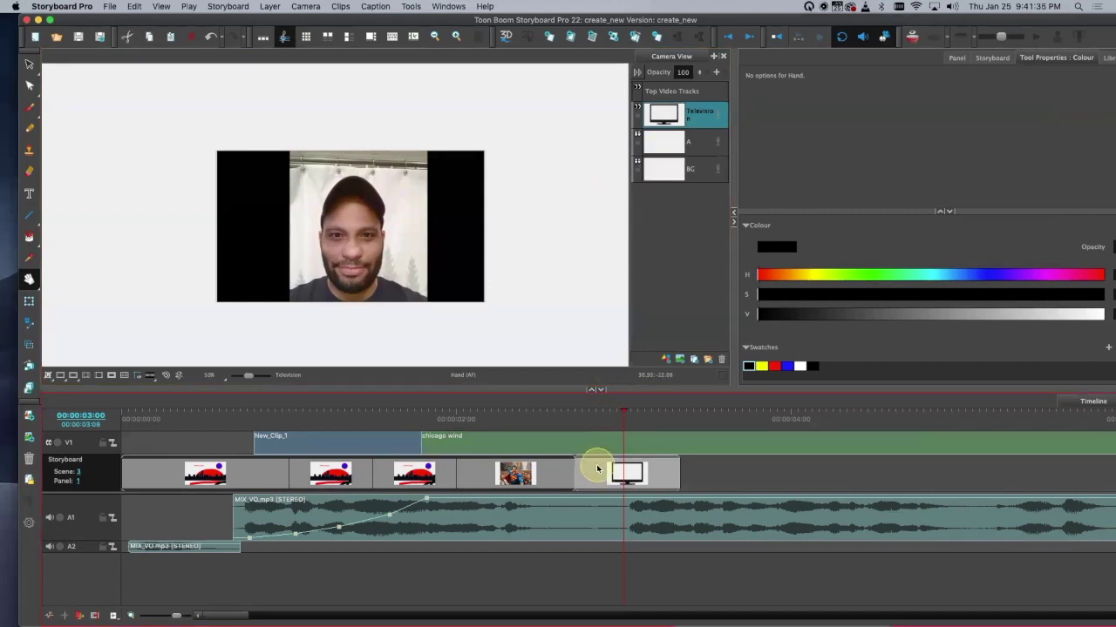
{"action": "left_click", "coordinate": [178, 444]}
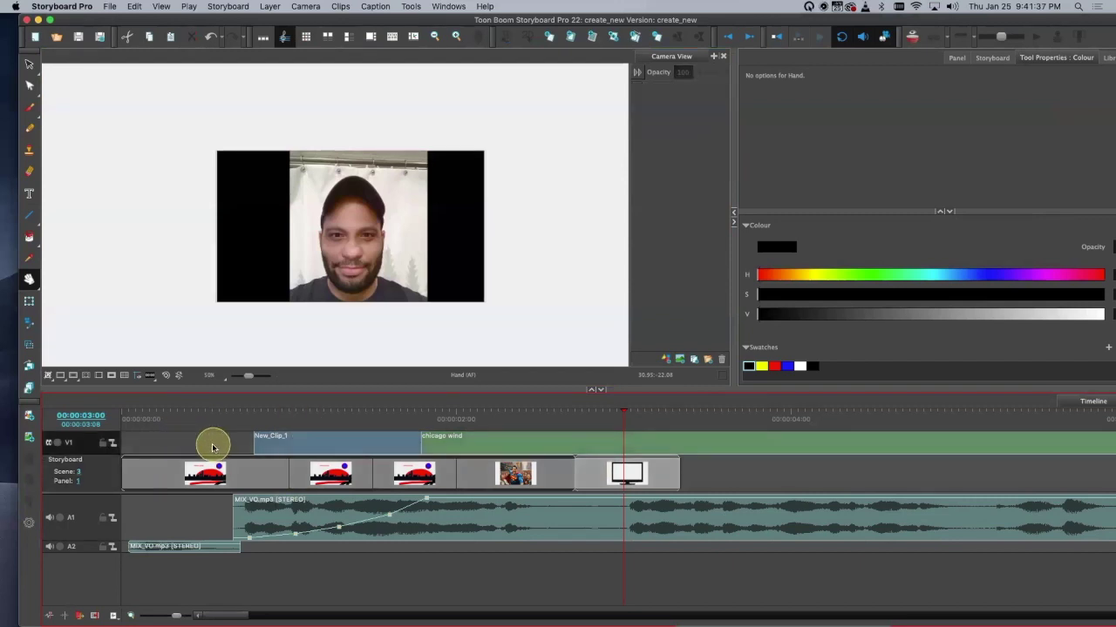
{"action": "right_click", "coordinate": [212, 447]}
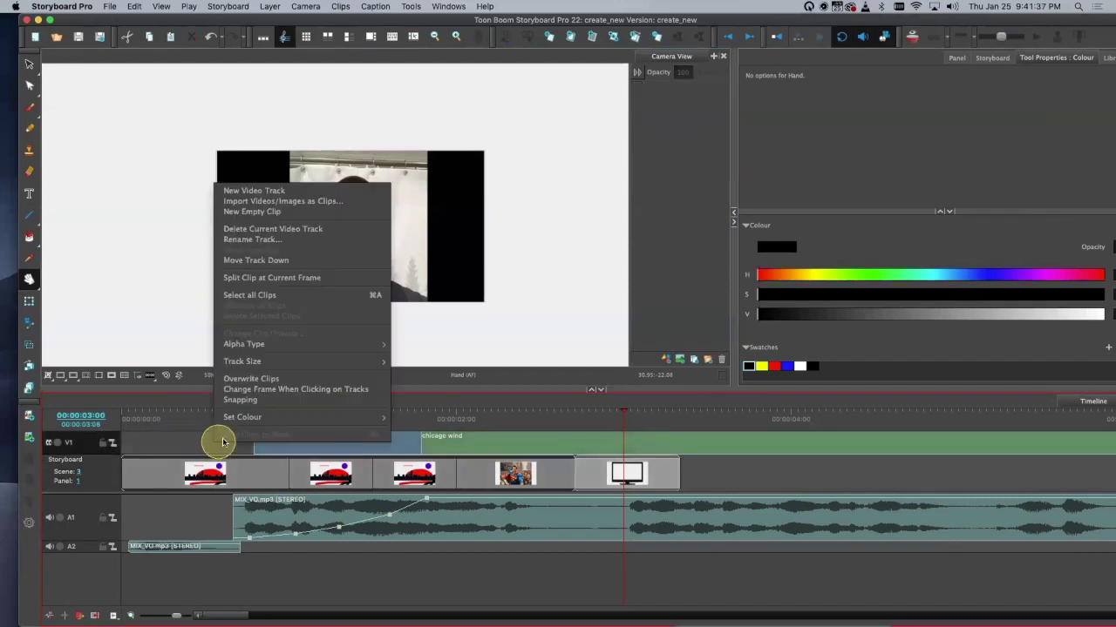
{"action": "left_click", "coordinate": [343, 260]}
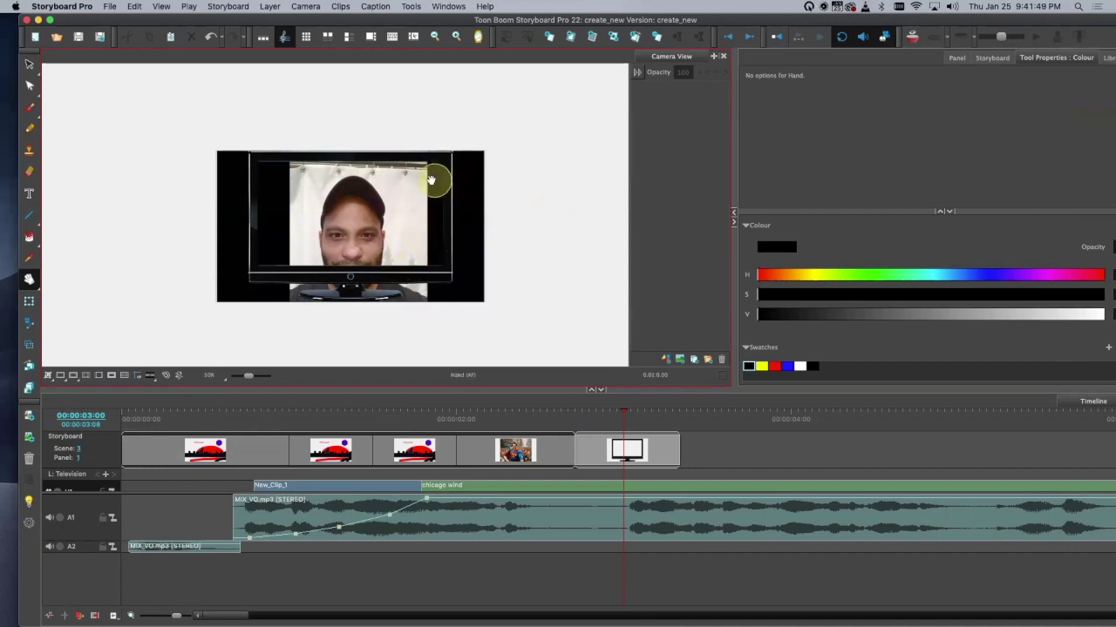
Step: Scale down the television artwork on the Television layer of the scene 3 panel and reposition it near the frame's center
{"action": "left_click", "coordinate": [617, 451]}
{"action": "left_click", "coordinate": [666, 93]}
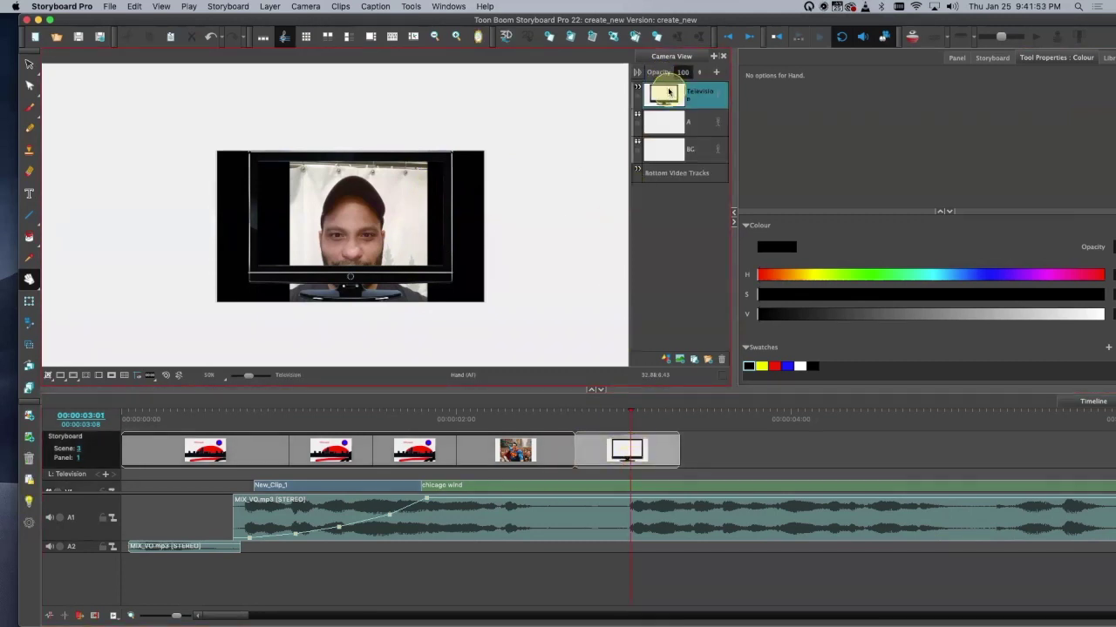
{"action": "left_click", "coordinate": [448, 244]}
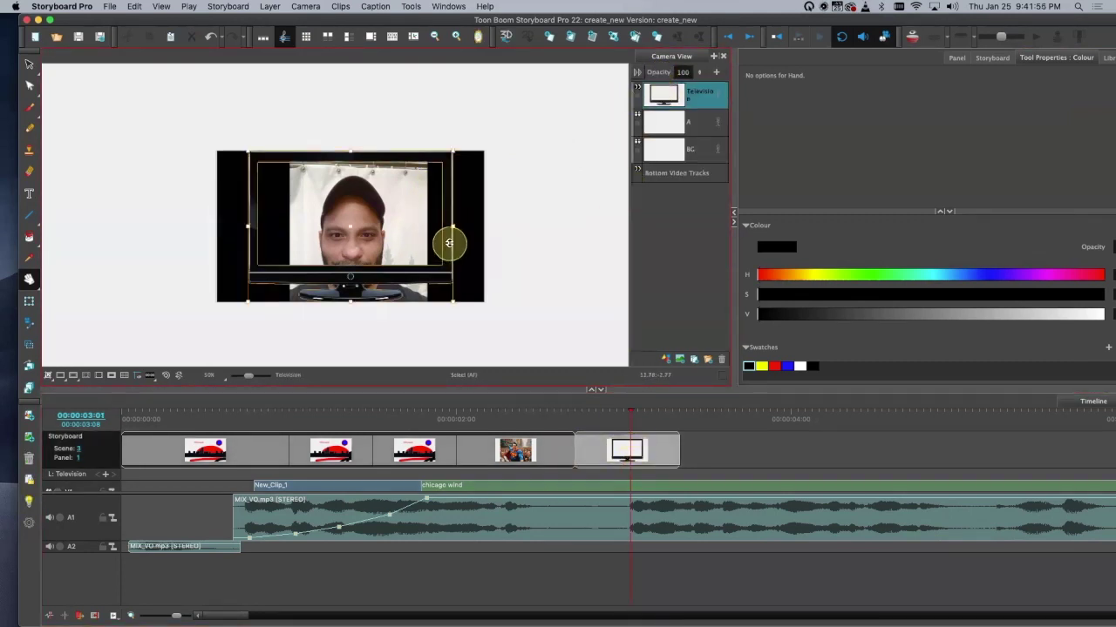
{"action": "left_click_drag", "start_coordinate": [454, 152], "coordinate": [402, 231]}
{"action": "left_click_drag", "start_coordinate": [395, 282], "coordinate": [414, 266]}
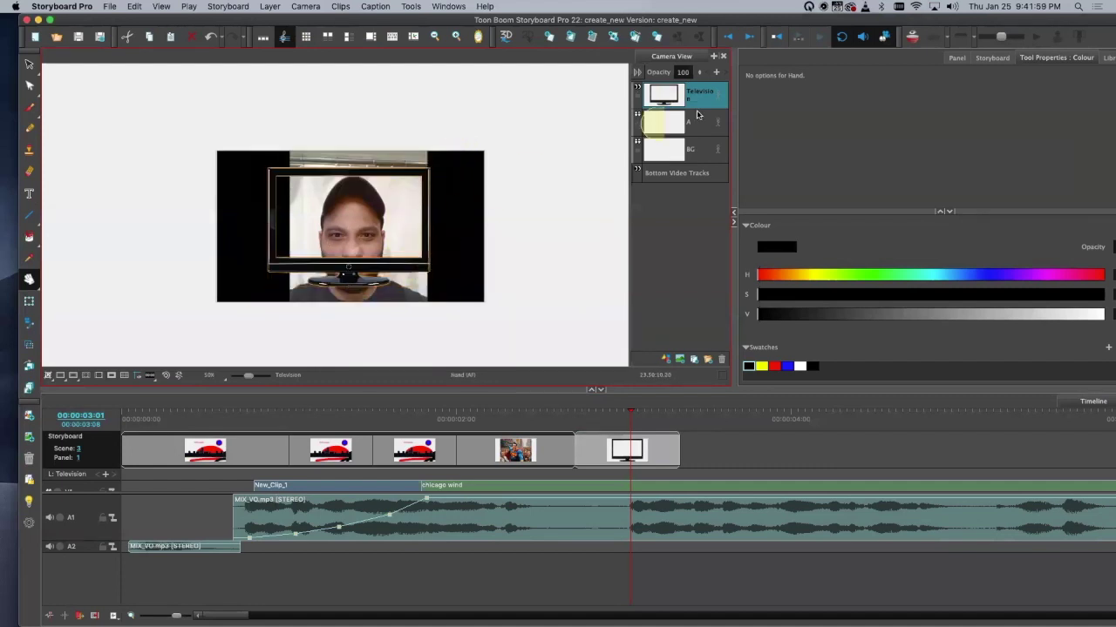
Step: Scale the chicago wind clip with Layer Transform to roughly the size of the television screen and place it behind the frame
{"action": "left_click", "coordinate": [629, 485]}
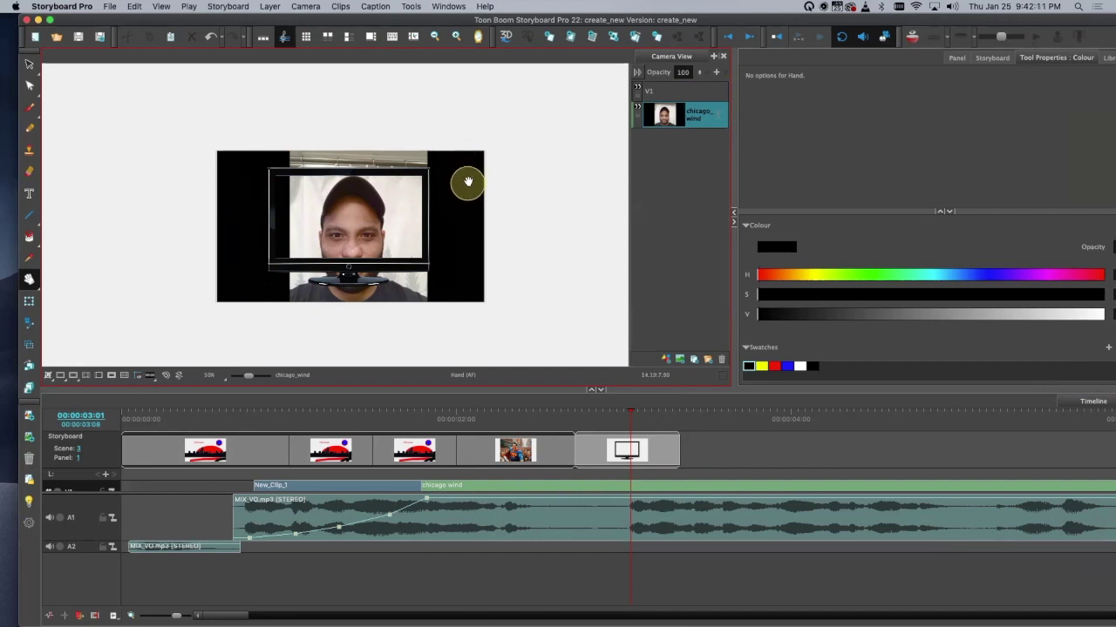
{"action": "left_click", "coordinate": [30, 302]}
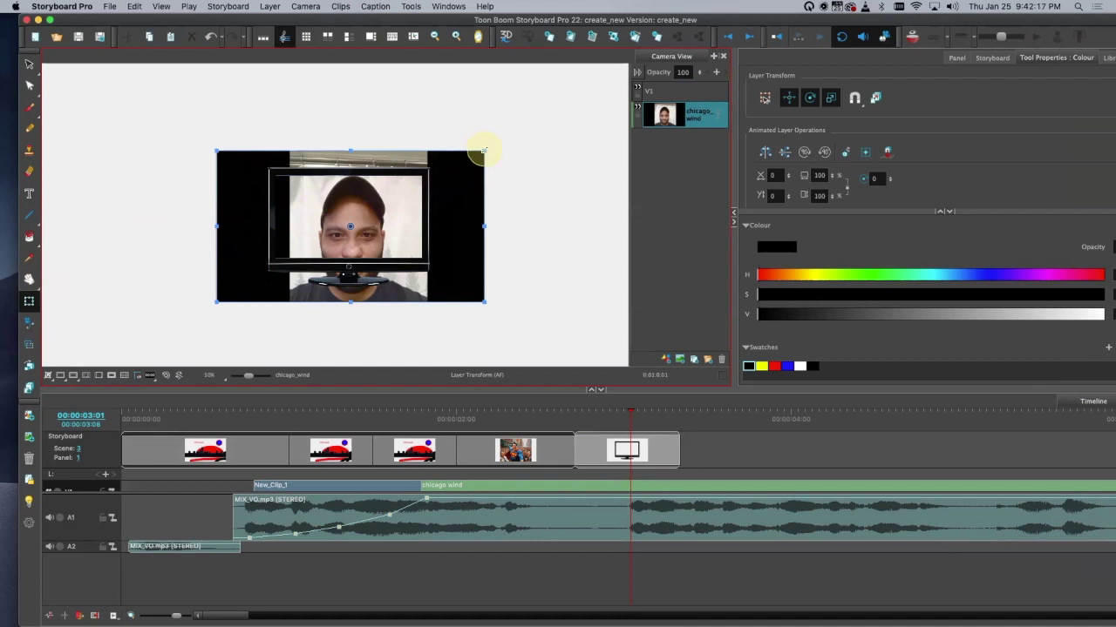
{"action": "left_click_drag", "start_coordinate": [485, 152], "coordinate": [424, 199]}
{"action": "left_click_drag", "start_coordinate": [398, 237], "coordinate": [394, 232]}
{"action": "left_click_drag", "start_coordinate": [420, 178], "coordinate": [426, 171]}
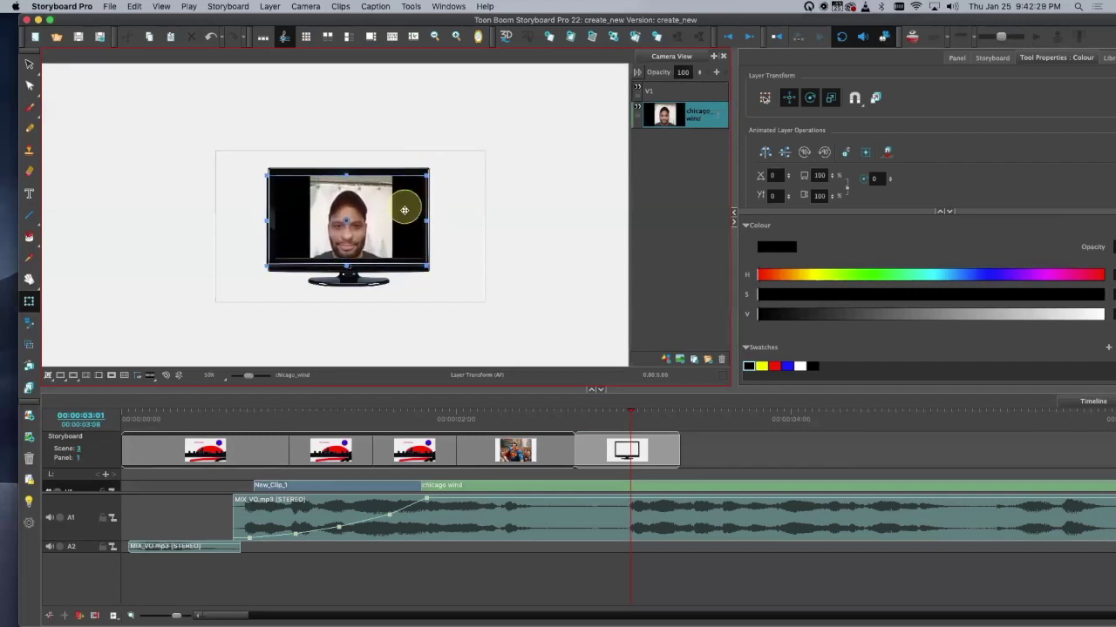
Step: Fine-tune the chicago wind clip's position and size so that it fits inside the television's bezel
{"action": "left_click_drag", "start_coordinate": [404, 210], "coordinate": [407, 189]}
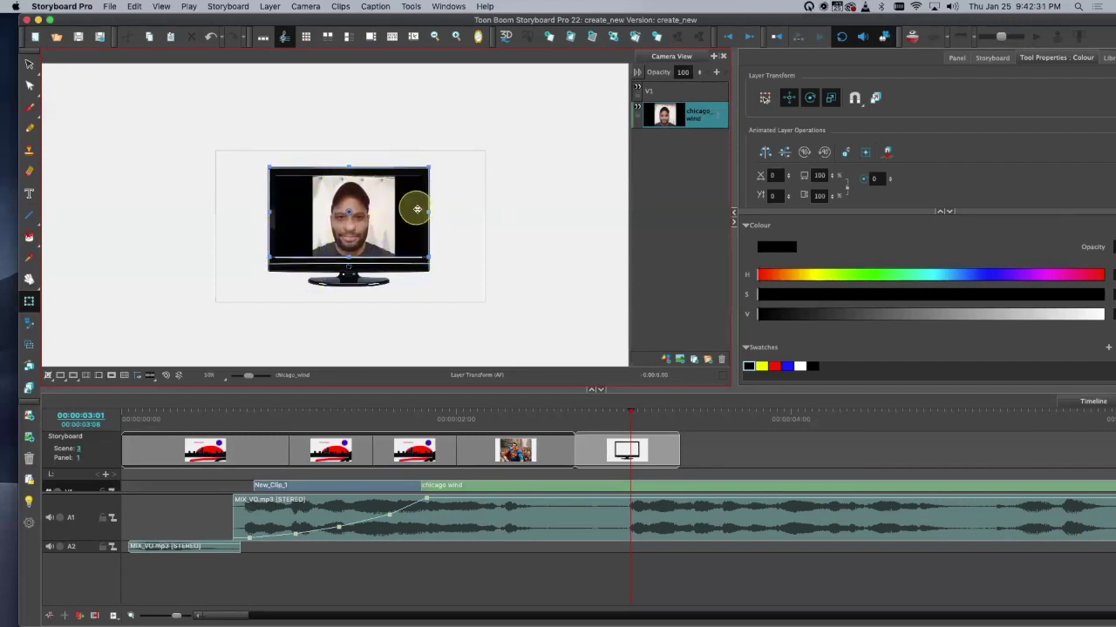
{"action": "left_click_drag", "start_coordinate": [408, 229], "coordinate": [407, 234]}
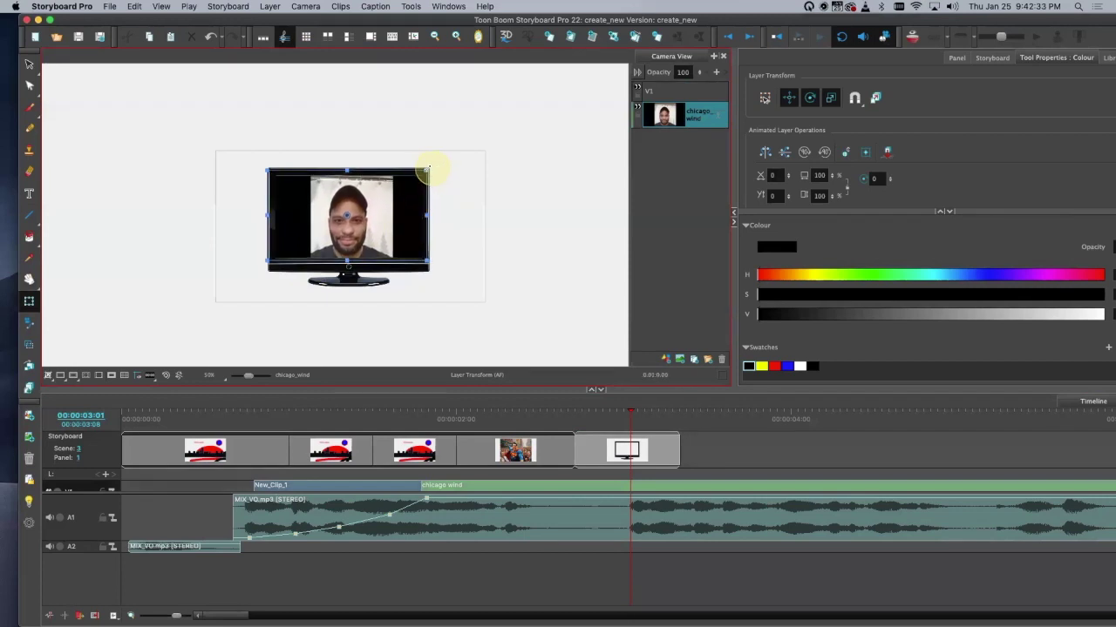
{"action": "left_click_drag", "start_coordinate": [427, 170], "coordinate": [426, 171]}
{"action": "left_click_drag", "start_coordinate": [401, 215], "coordinate": [402, 216]}
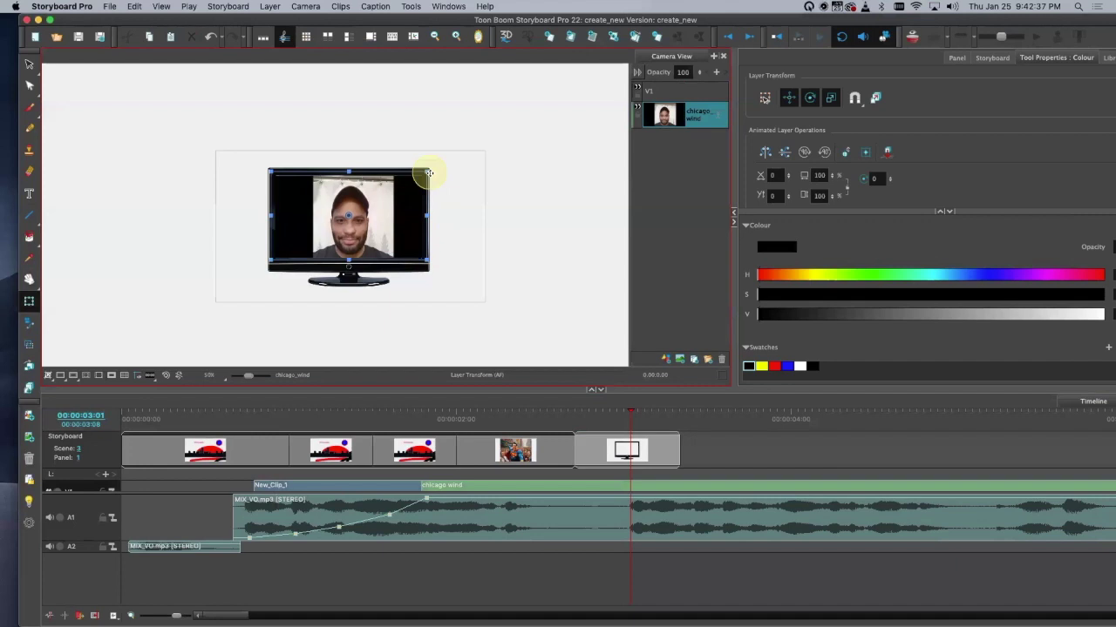
{"action": "left_click", "coordinate": [541, 230]}
Step: Lengthen the television panel in scene 3 until the storyboard's total duration is 00:00:07:01
{"action": "left_click_drag", "start_coordinate": [590, 419], "coordinate": [1041, 449]}
{"action": "left_click", "coordinate": [553, 450]}
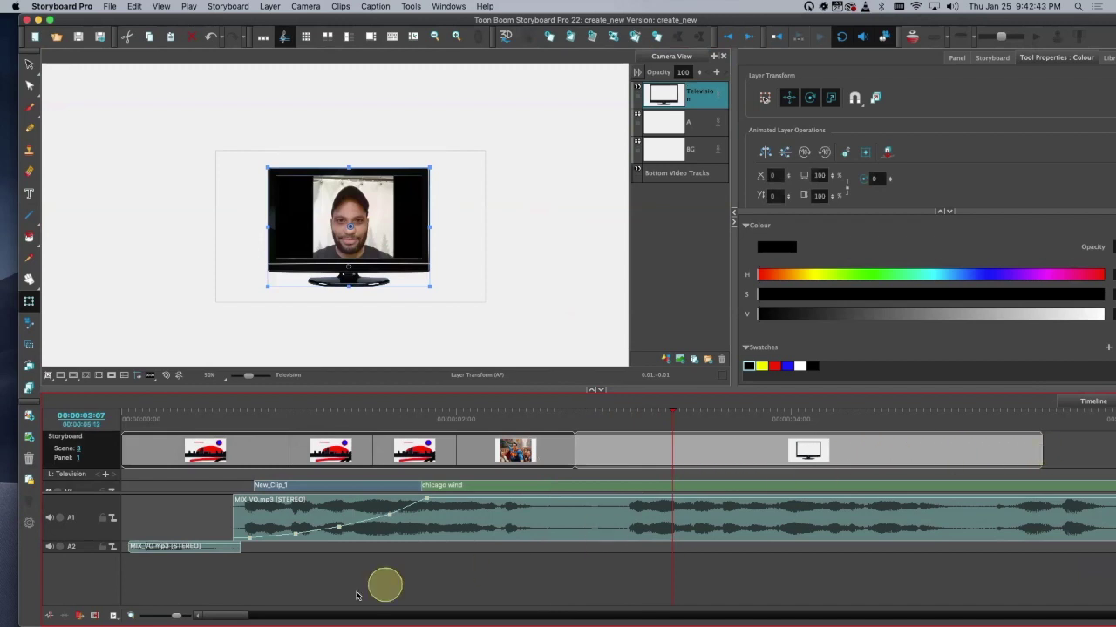
{"action": "left_click_drag", "start_coordinate": [241, 615], "coordinate": [254, 615]}
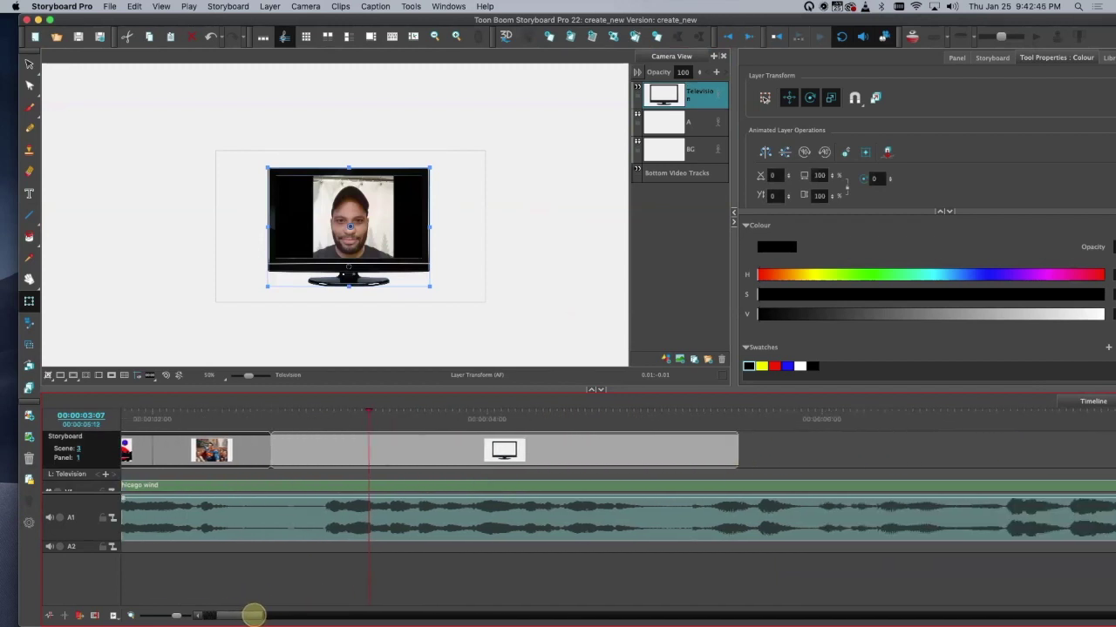
{"action": "left_click_drag", "start_coordinate": [737, 450], "coordinate": [996, 450]}
Step: Show the camera mask again and play the television scene from 00:00:02:17 to 00:00:06:02
{"action": "left_click", "coordinate": [272, 413]}
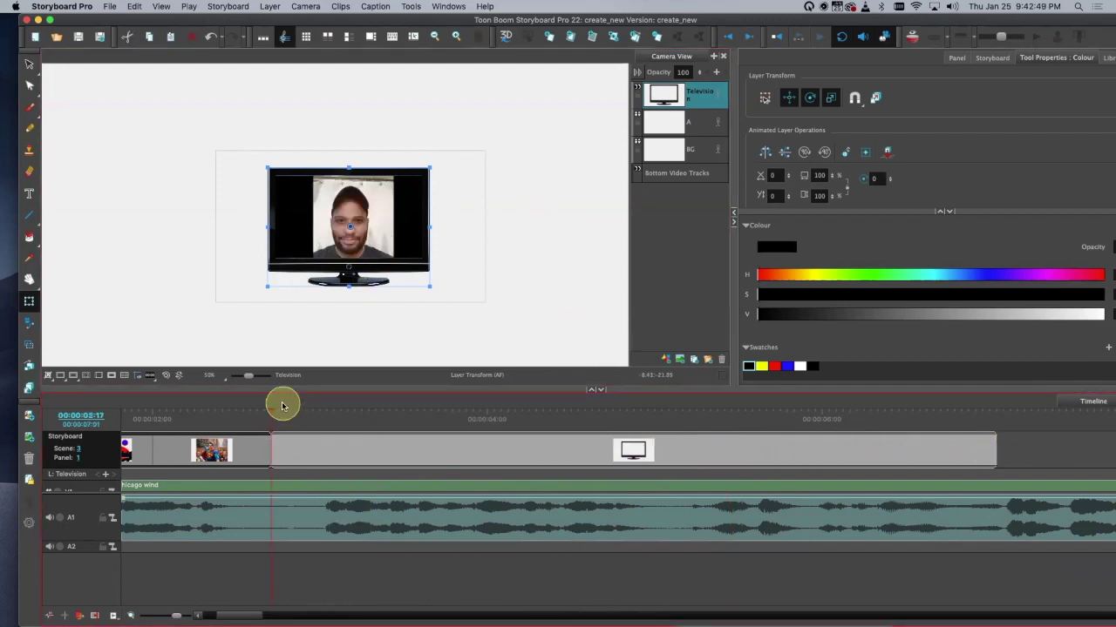
{"action": "left_click", "coordinate": [112, 374]}
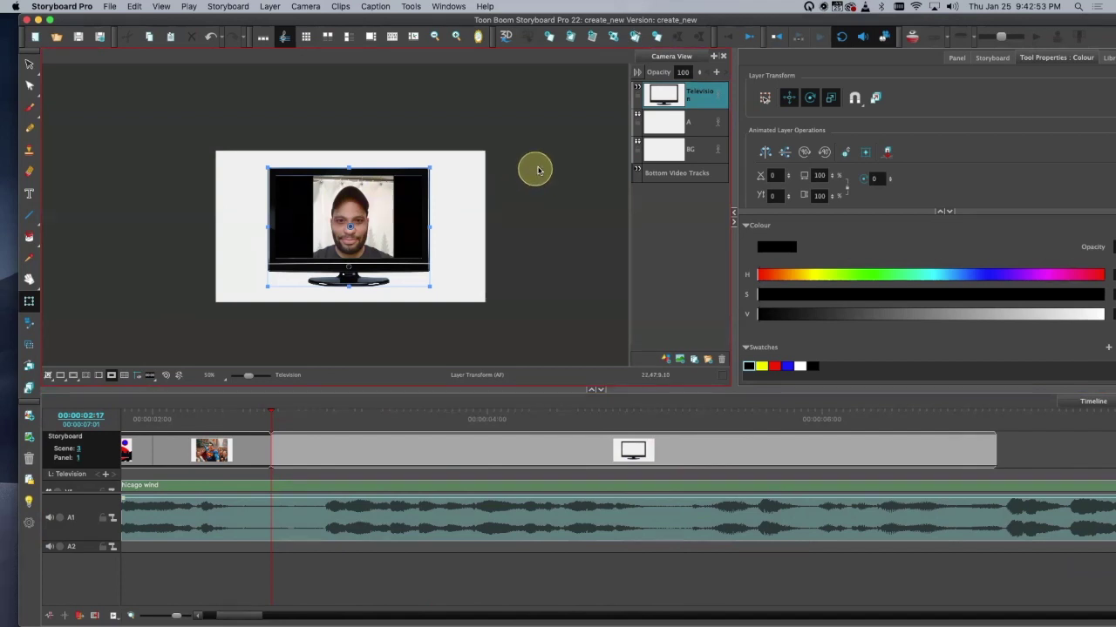
{"action": "key", "text": "space"}
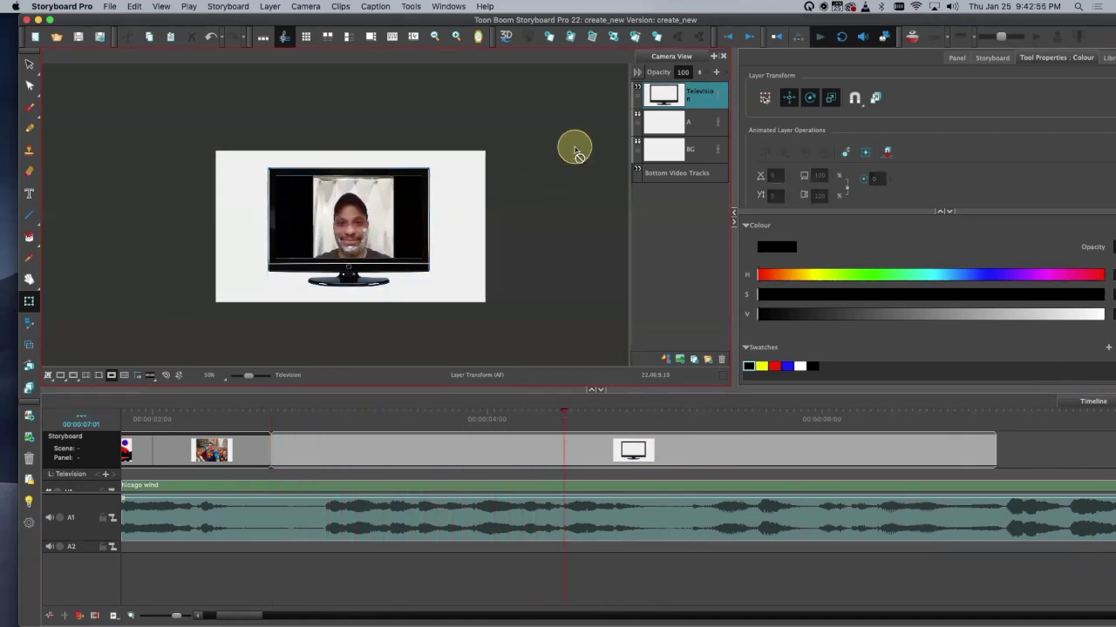
{"action": "key", "text": "space"}
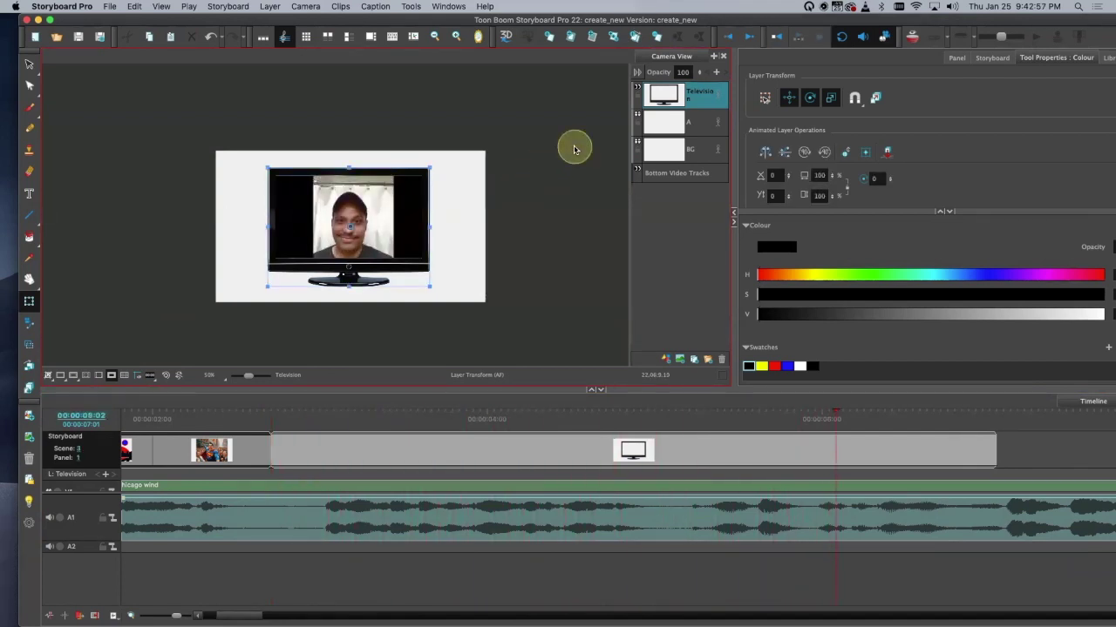
{"action": "left_click", "coordinate": [331, 473]}
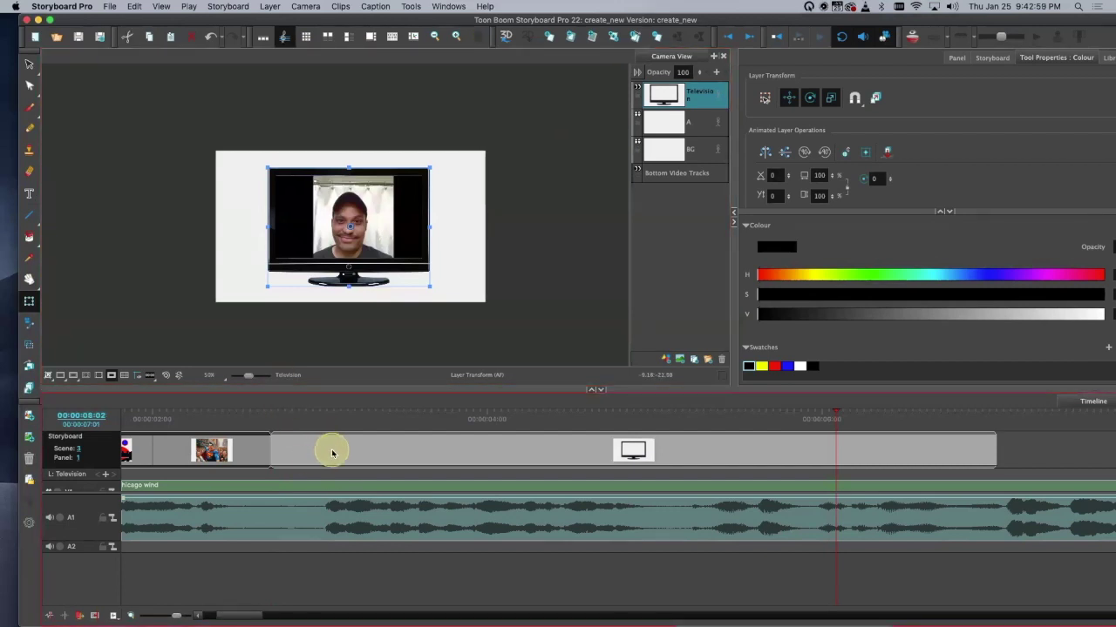
Step: Mark Importing with a red check mark in the SketchBook topic list and return to the Storyboard Pro window
{"action": "left_click_drag", "start_coordinate": [739, 22], "coordinate": [763, 18]}
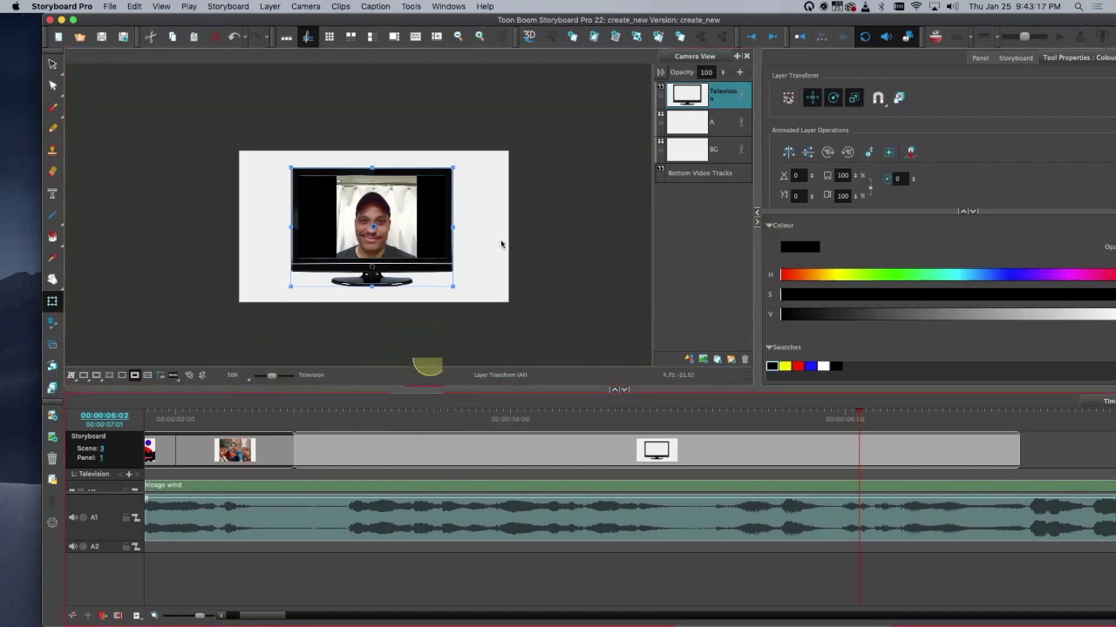
{"action": "double_click", "coordinate": [670, 20]}
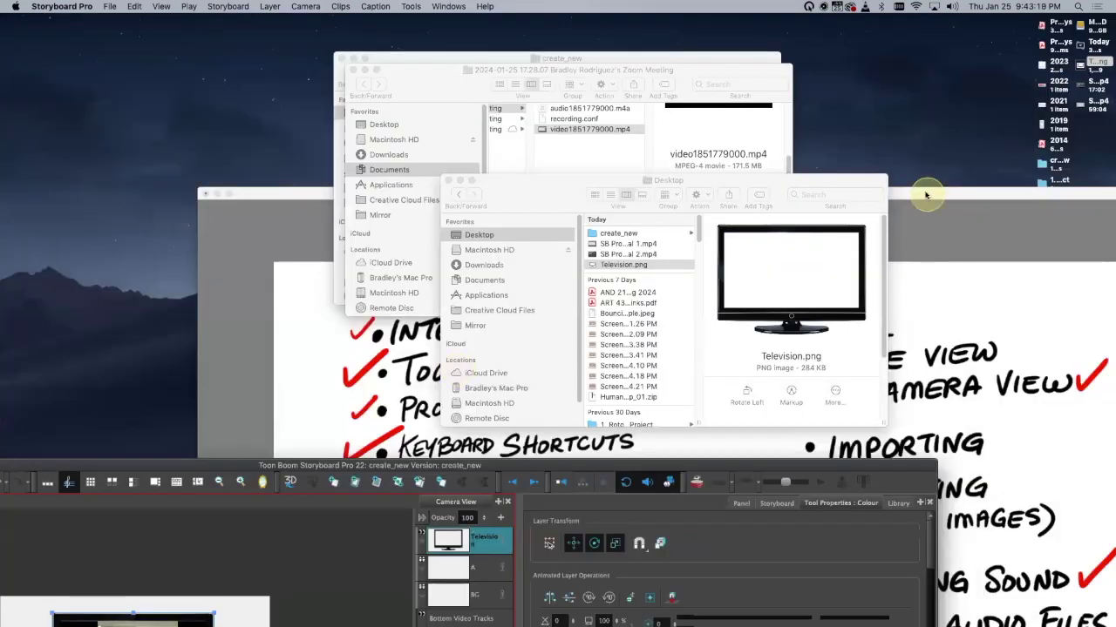
{"action": "left_click", "coordinate": [925, 195]}
{"action": "double_click", "coordinate": [921, 186]}
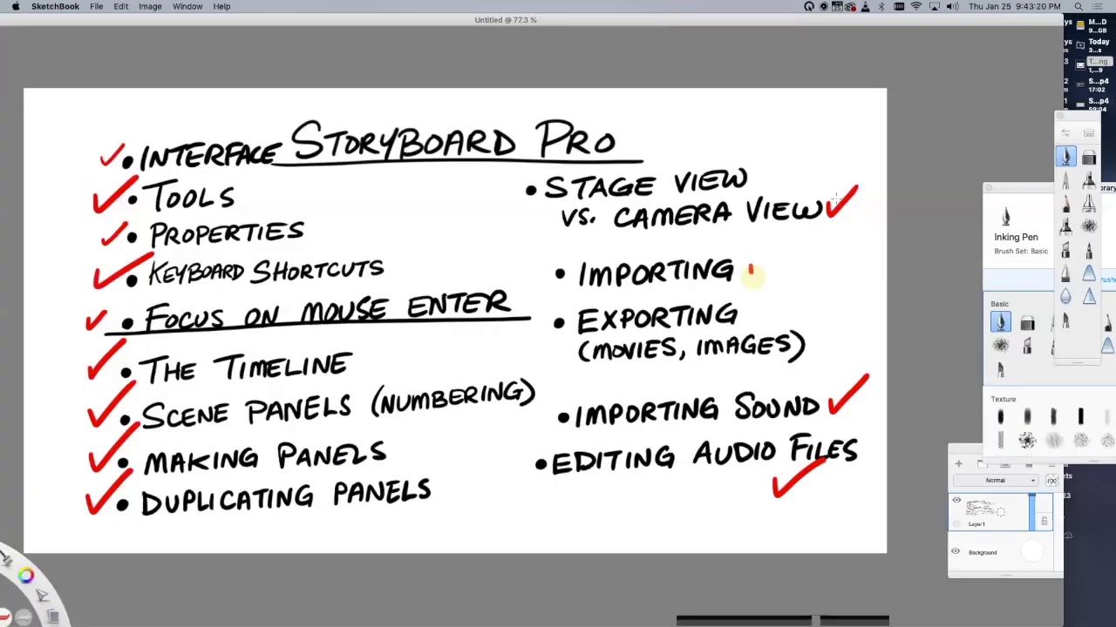
{"action": "left_click_drag", "start_coordinate": [750, 268], "coordinate": [845, 223]}
{"action": "mouse_move", "coordinate": [807, 21]}
{"action": "left_mouse_down"}
{"action": "mouse_move", "coordinate": [777, 47]}
{"action": "mouse_move", "coordinate": [759, 339]}
{"action": "mouse_move", "coordinate": [756, 106]}
{"action": "mouse_move", "coordinate": [1014, 91]}
{"action": "left_mouse_up"}
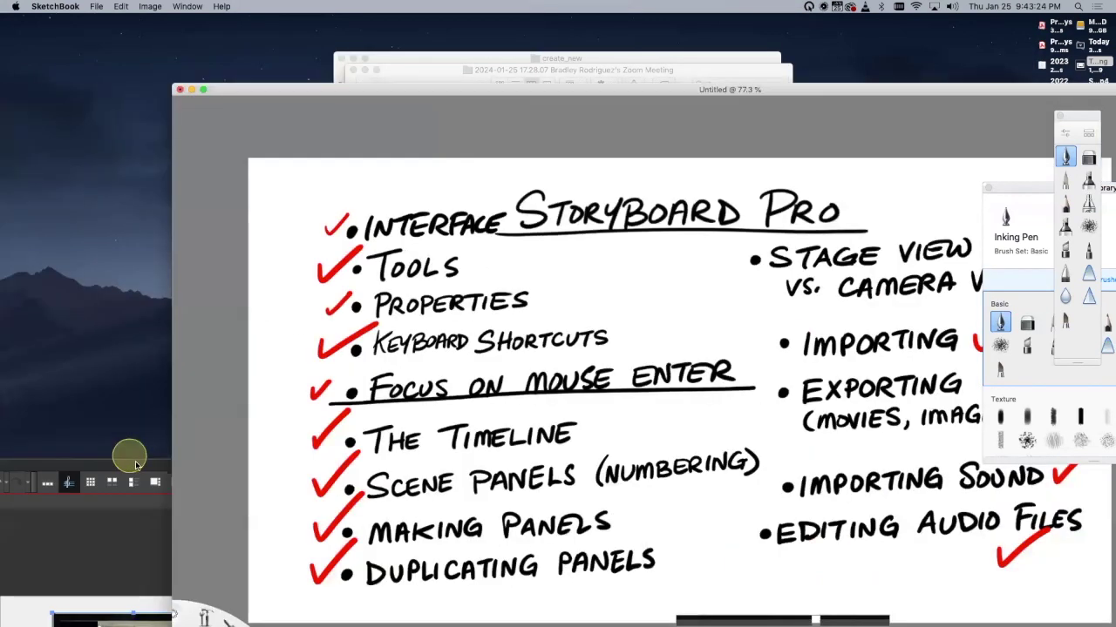
{"action": "left_click_drag", "start_coordinate": [129, 461], "coordinate": [332, 19]}
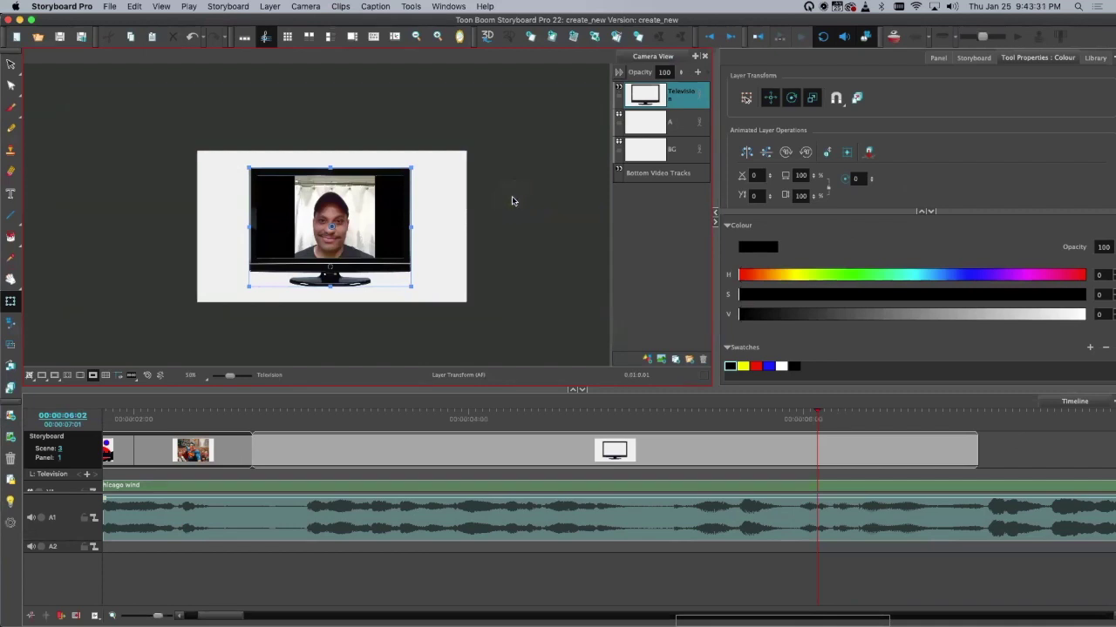
Step: Open the bitmap export settings and set the destination folder to the Desktop
{"action": "left_click", "coordinate": [111, 7]}
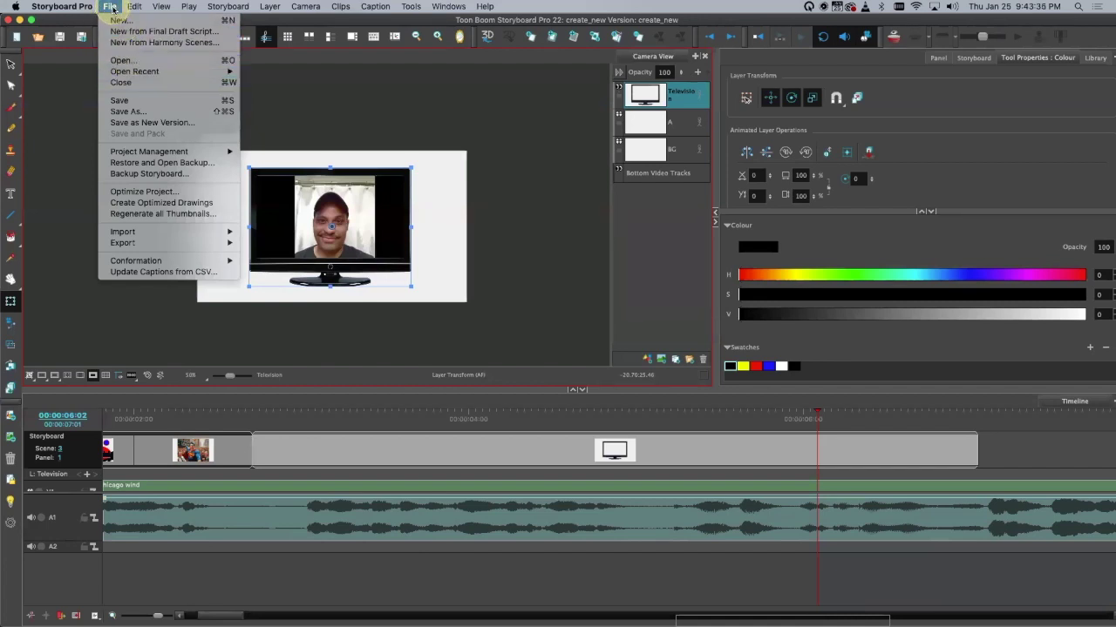
{"action": "mouse_move", "coordinate": [129, 245]}
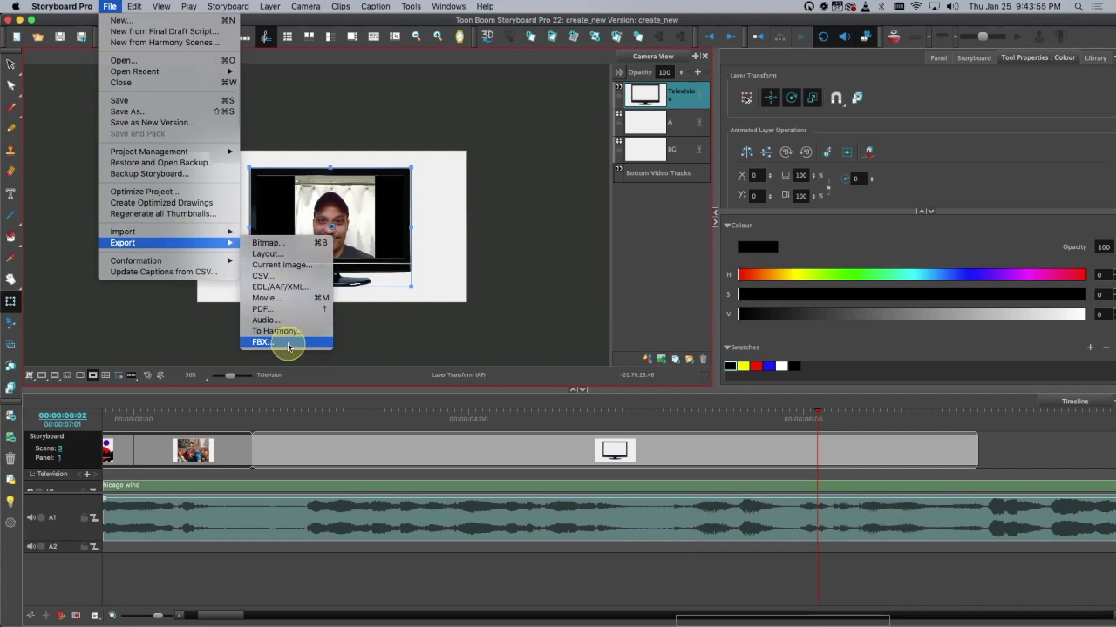
{"action": "left_click", "coordinate": [293, 243]}
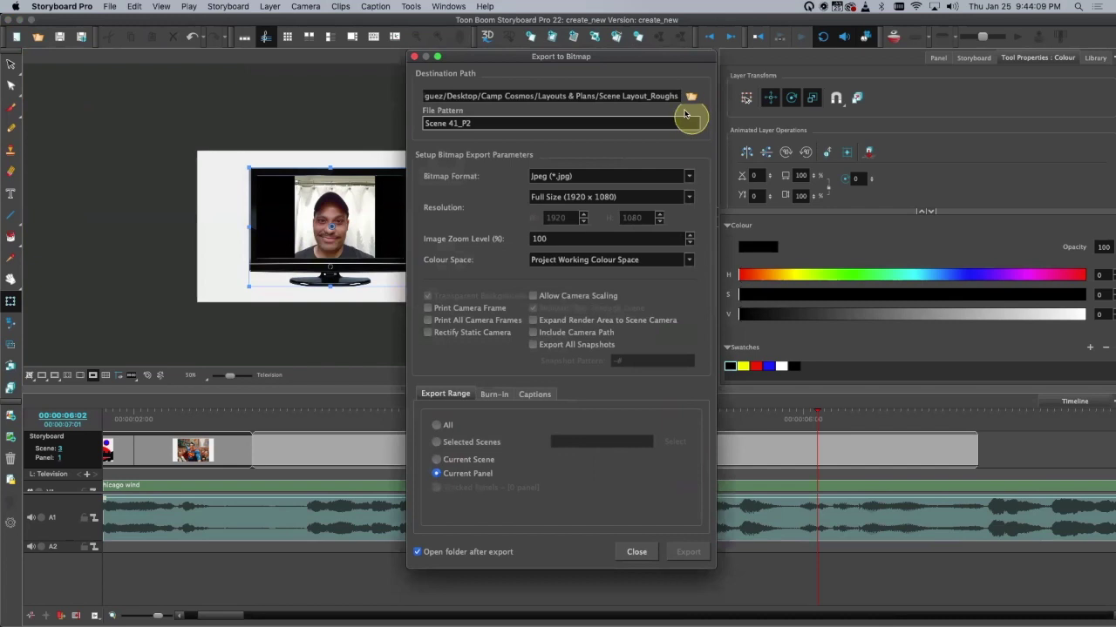
{"action": "left_click", "coordinate": [468, 123]}
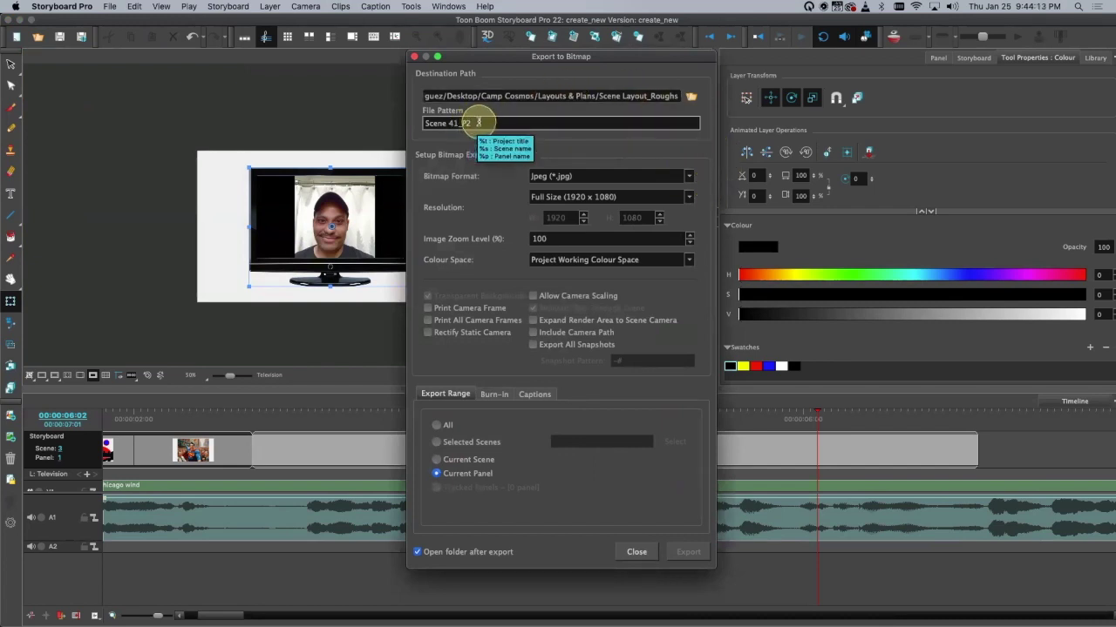
{"action": "left_click", "coordinate": [473, 96]}
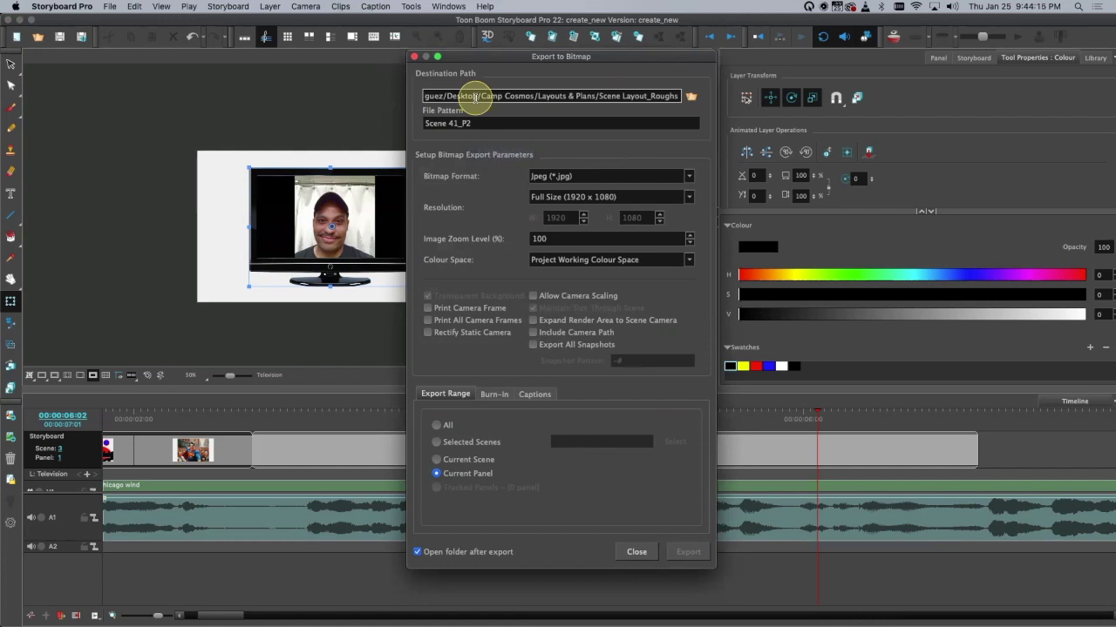
{"action": "left_click", "coordinate": [691, 95]}
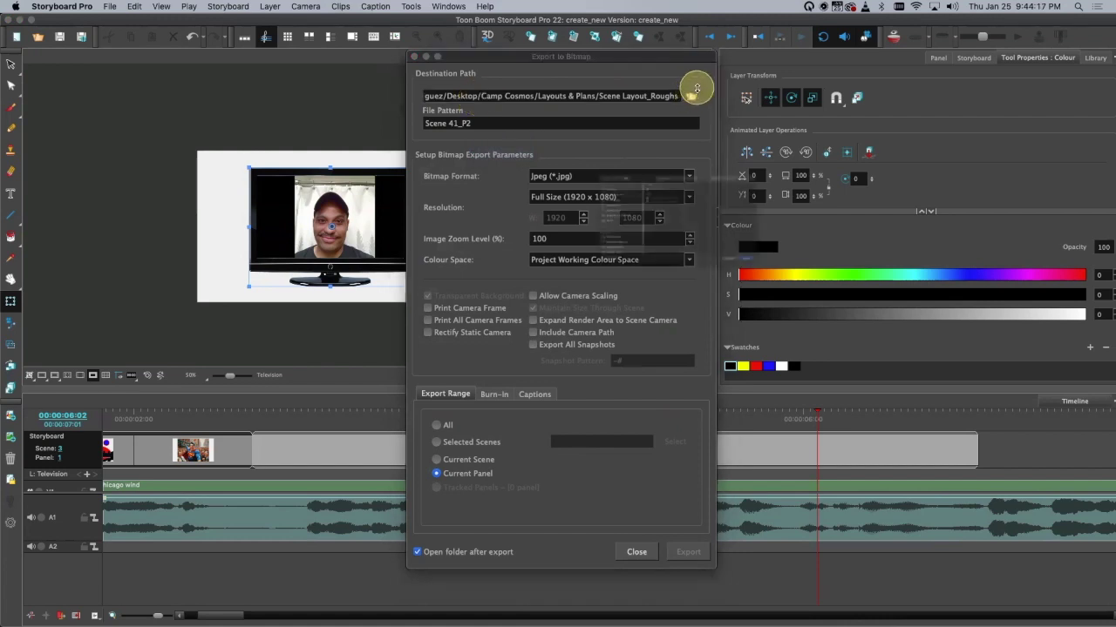
{"action": "left_click", "coordinate": [498, 135]}
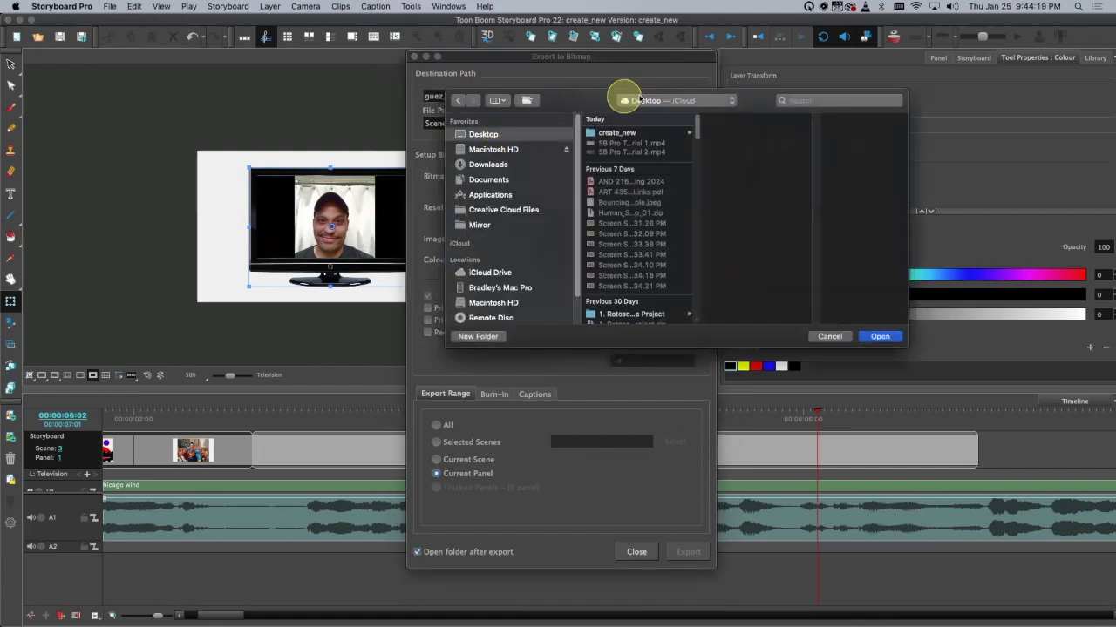
{"action": "left_click", "coordinate": [884, 336]}
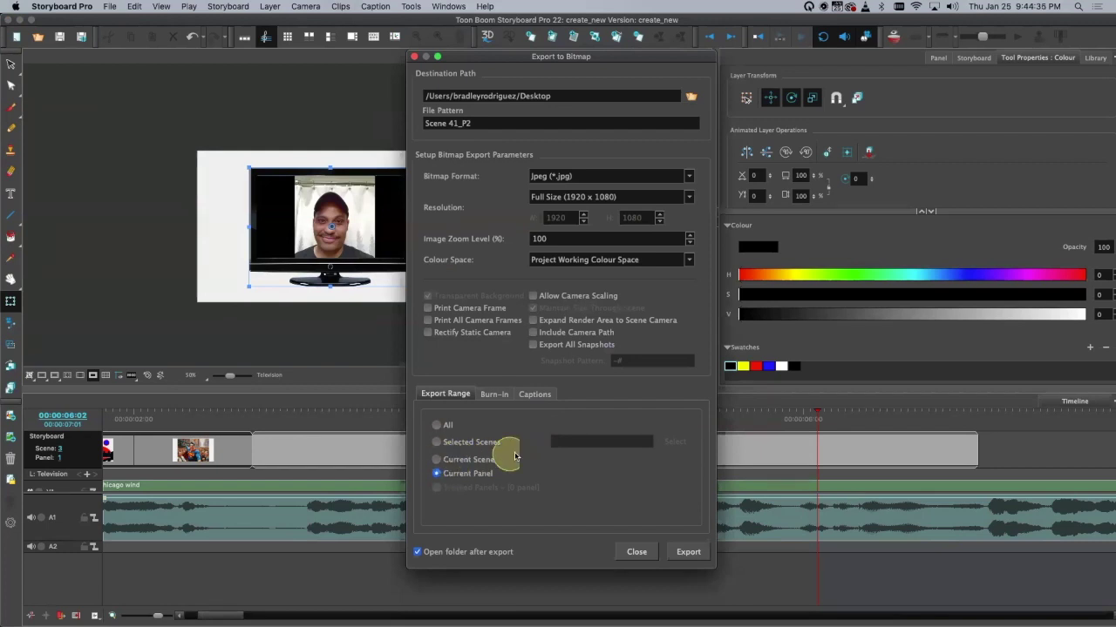
{"action": "left_click", "coordinate": [471, 443]}
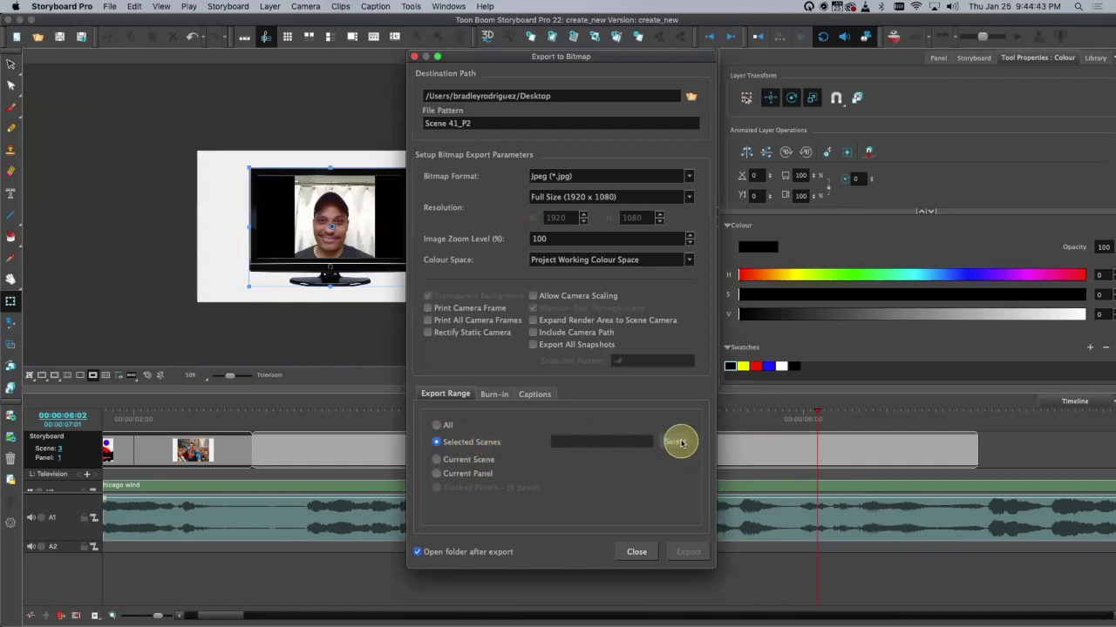
{"action": "left_click", "coordinate": [676, 442]}
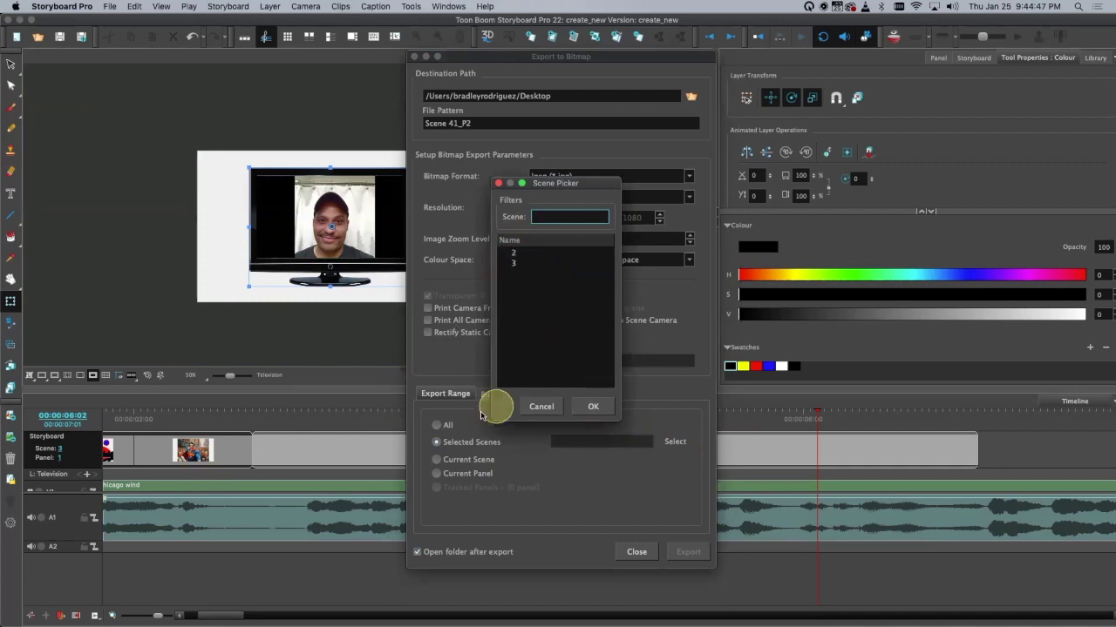
{"action": "left_click", "coordinate": [541, 408]}
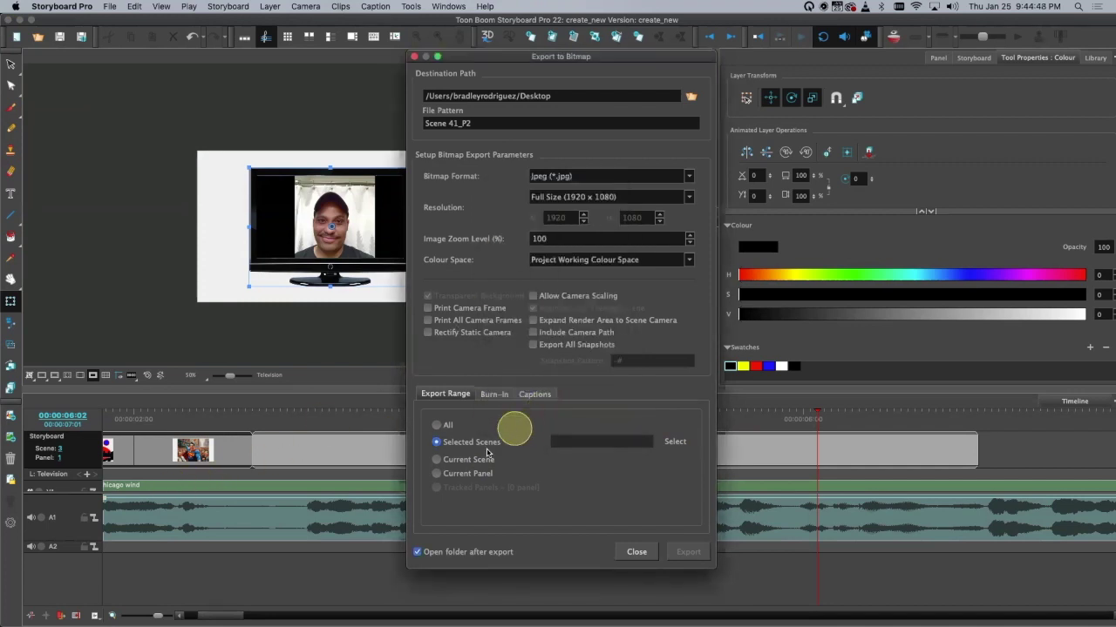
{"action": "left_click", "coordinate": [438, 474]}
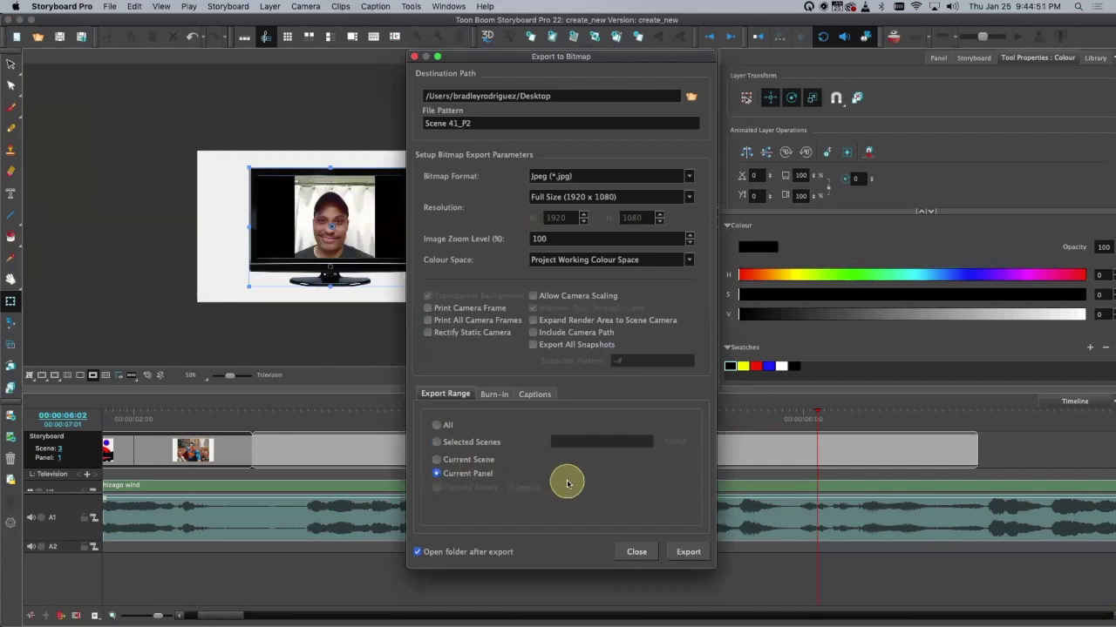
Step: Export the current panel as a Jpeg bitmap, move the opened folder window aside and close the export
{"action": "left_click", "coordinate": [685, 553]}
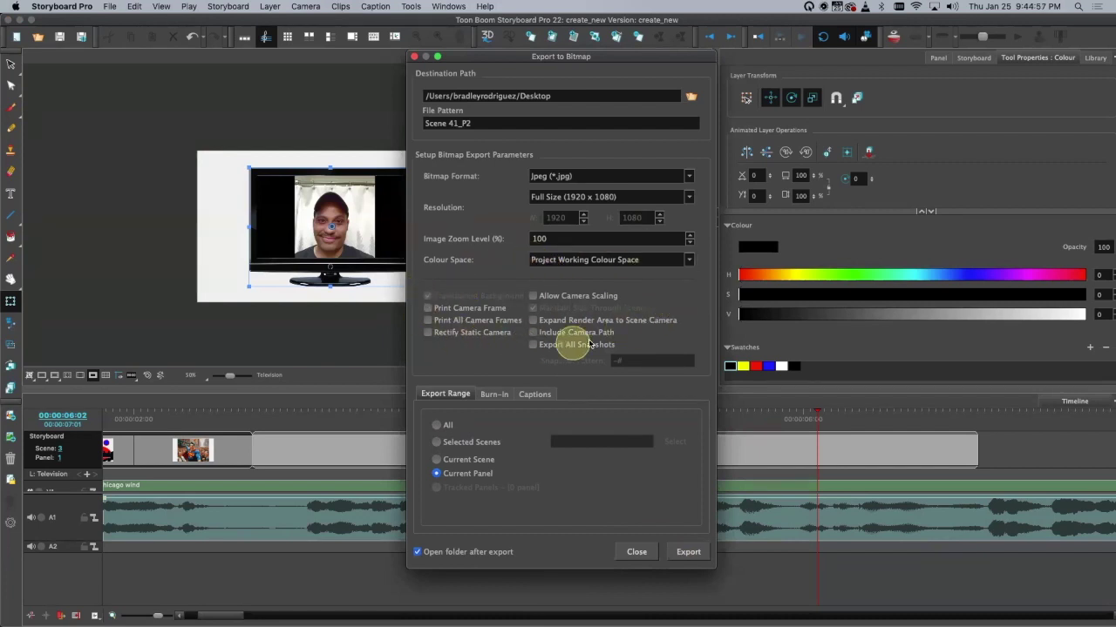
{"action": "left_click", "coordinate": [692, 176]}
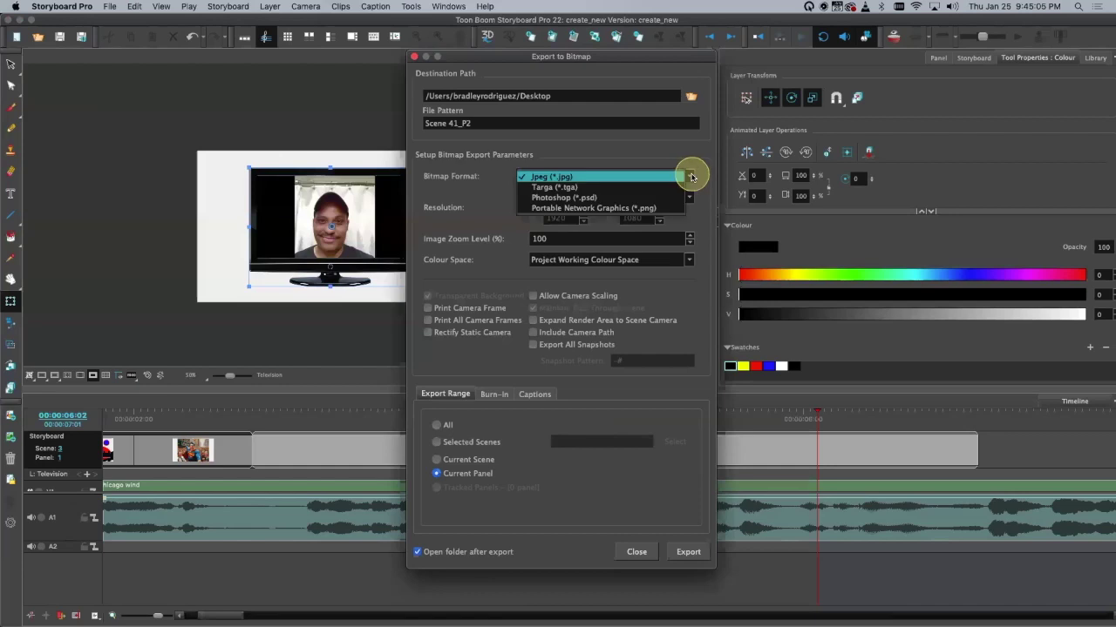
{"action": "left_click", "coordinate": [638, 180]}
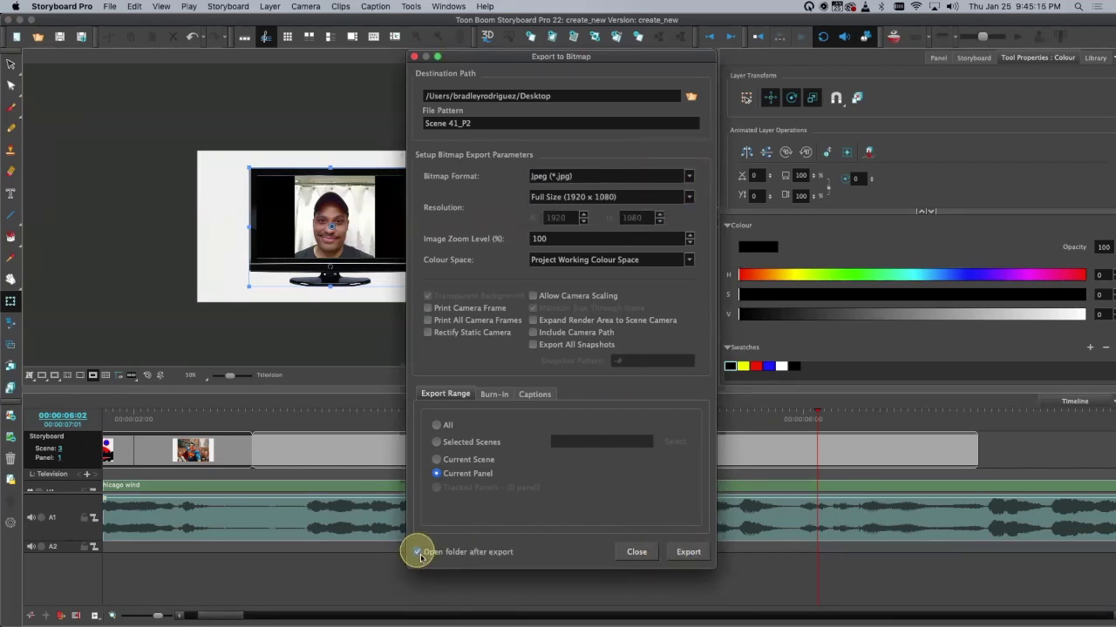
{"action": "left_click", "coordinate": [688, 552]}
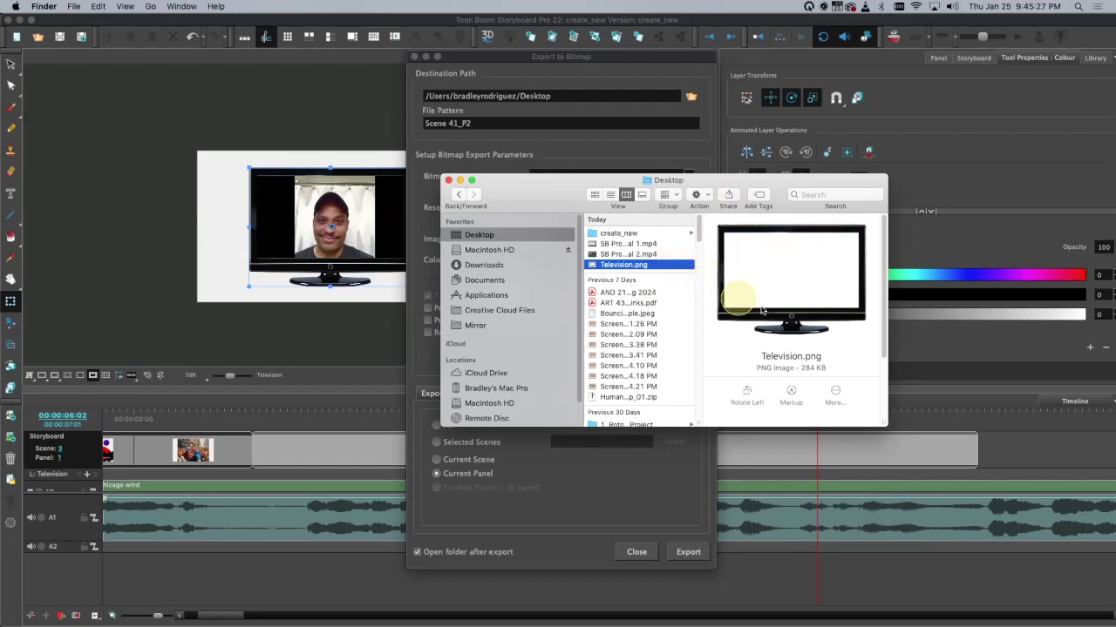
{"action": "left_click_drag", "start_coordinate": [616, 182], "coordinate": [254, 324]}
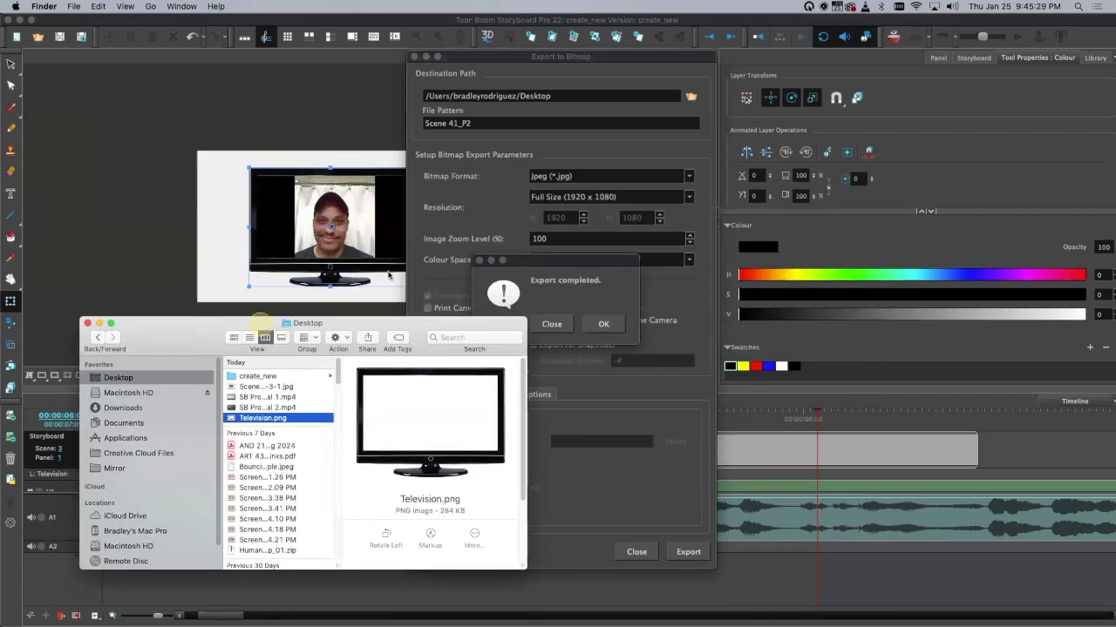
{"action": "left_click", "coordinate": [629, 545]}
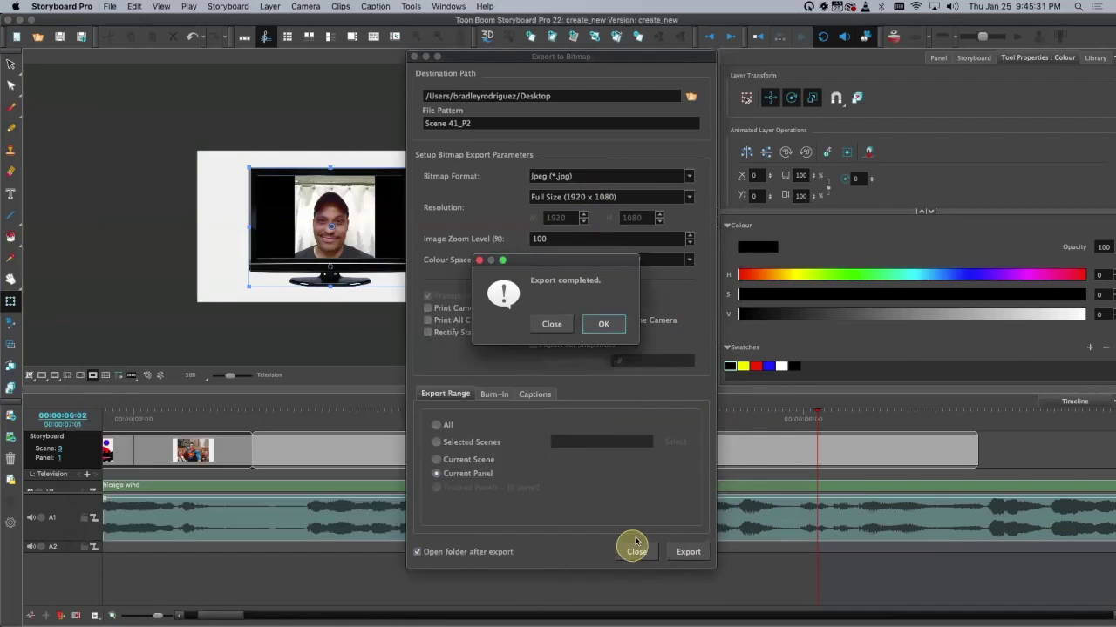
{"action": "left_click", "coordinate": [554, 324]}
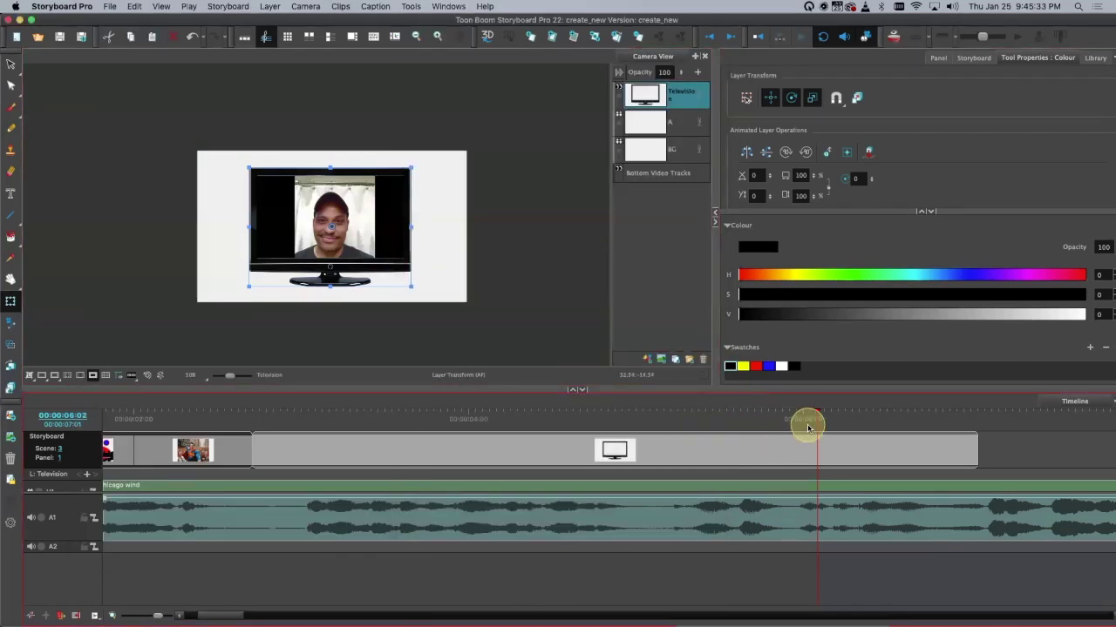
Step: Scrub back through the television scene and leave the playhead at 00:00:03:14
{"action": "left_click_drag", "start_coordinate": [791, 425], "coordinate": [802, 456]}
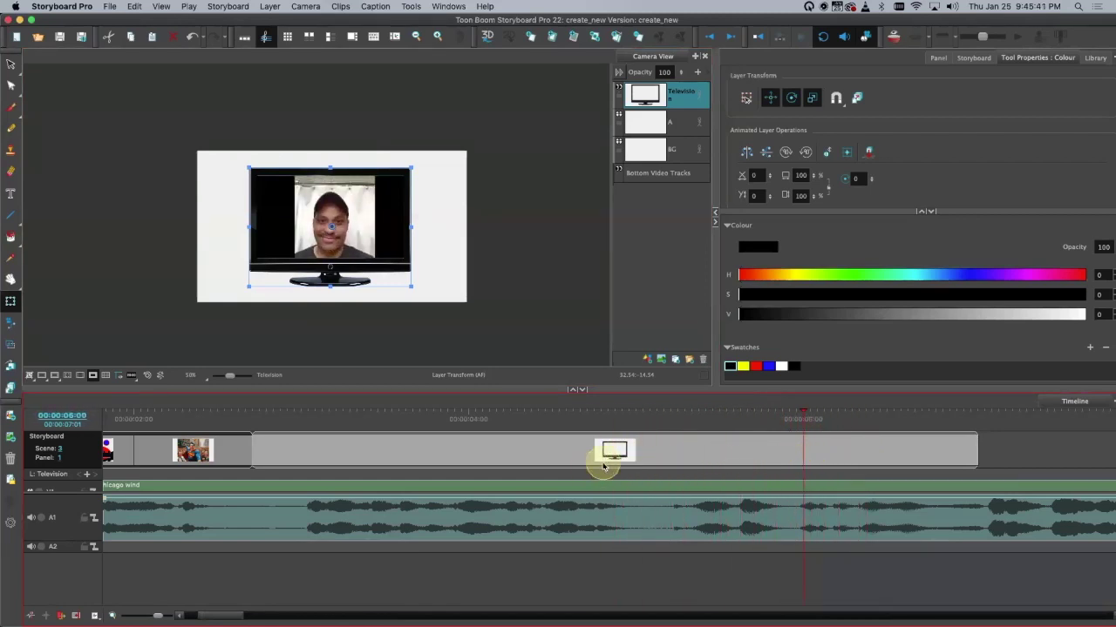
{"action": "left_click_drag", "start_coordinate": [801, 419], "coordinate": [411, 450]}
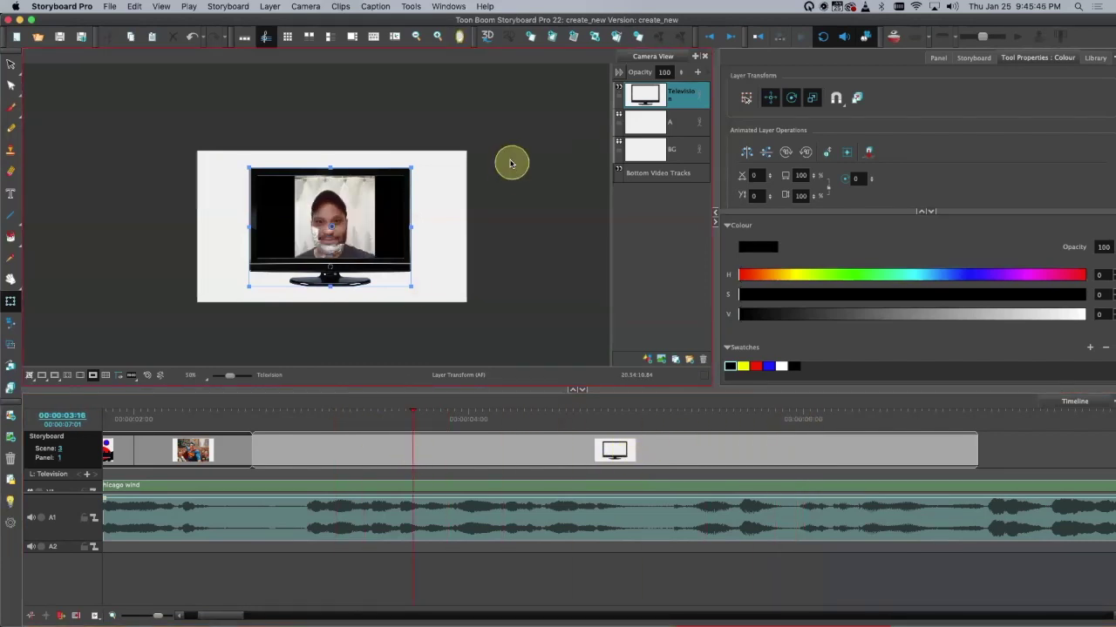
{"action": "left_click", "coordinate": [400, 448]}
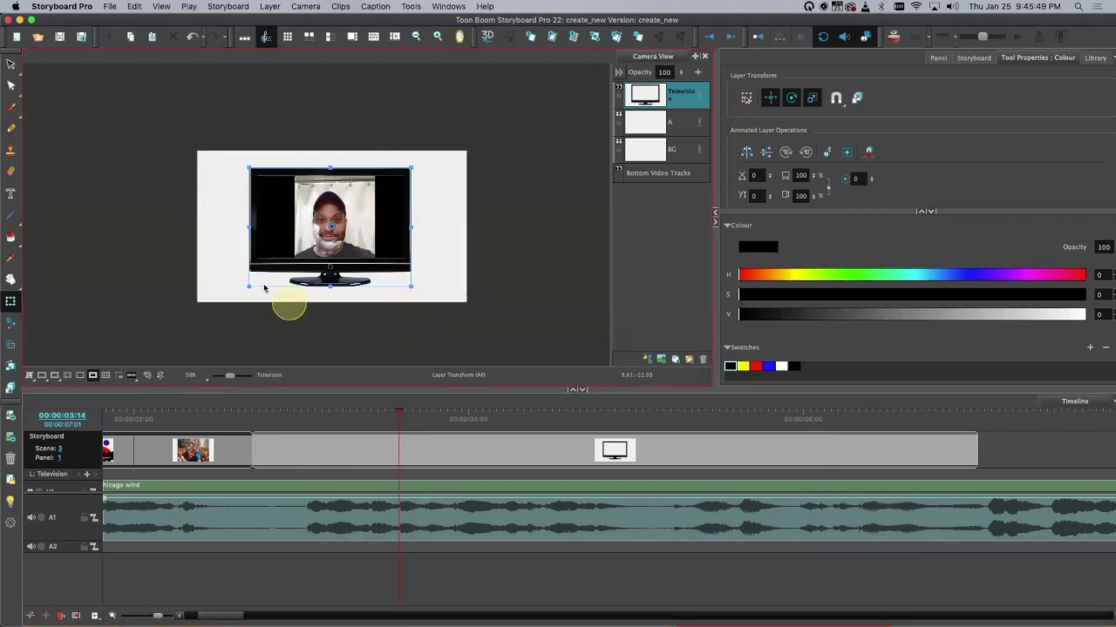
Step: Open the movie export settings and name the file with the presenter's first name followed by "tv"
{"action": "left_click", "coordinate": [110, 6]}
{"action": "mouse_move", "coordinate": [232, 231]}
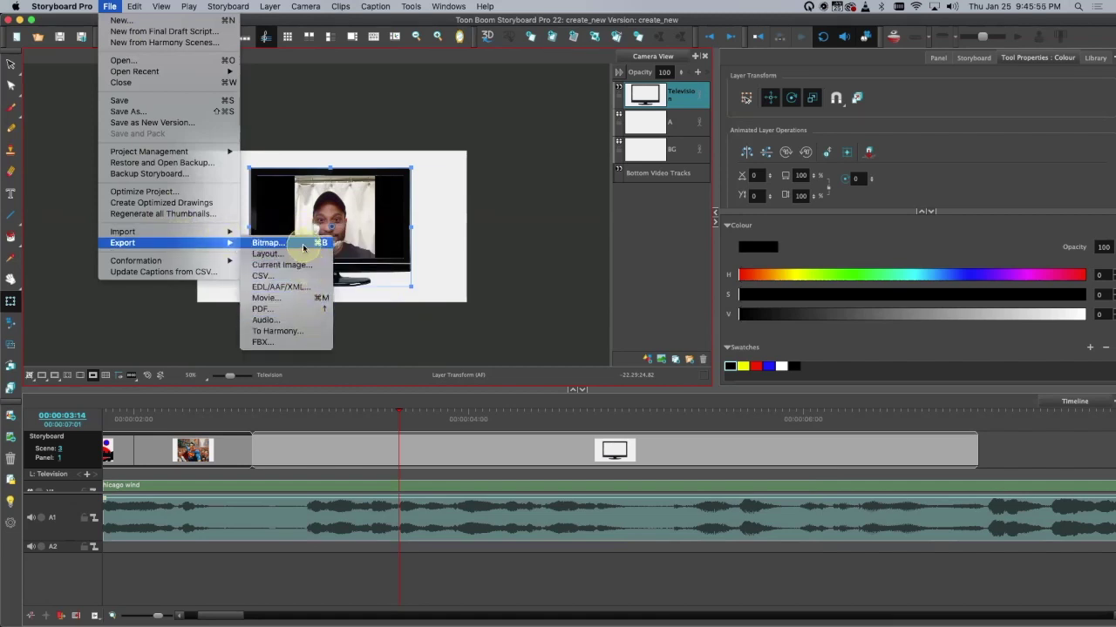
{"action": "left_click", "coordinate": [299, 302]}
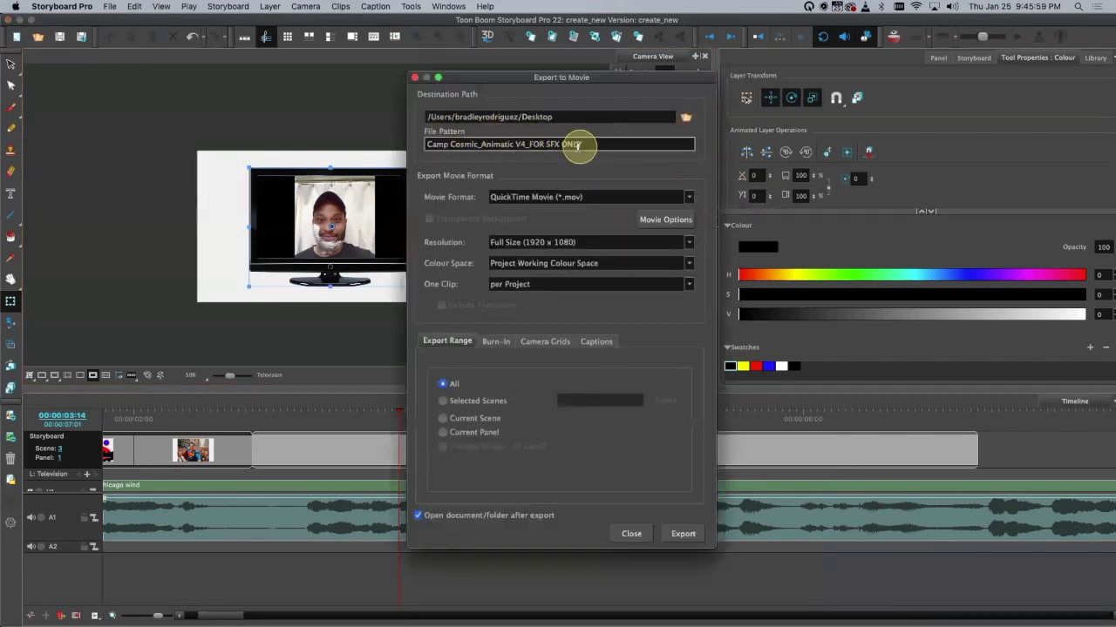
{"action": "left_click_drag", "start_coordinate": [596, 146], "coordinate": [416, 142]}
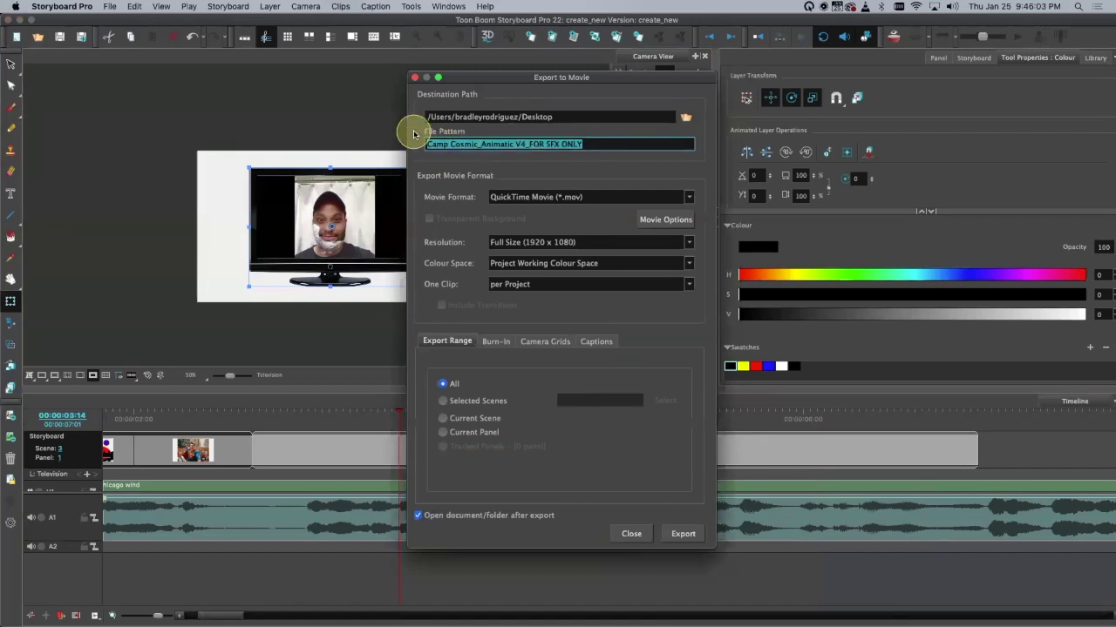
{"action": "type", "text": "brad tv"}
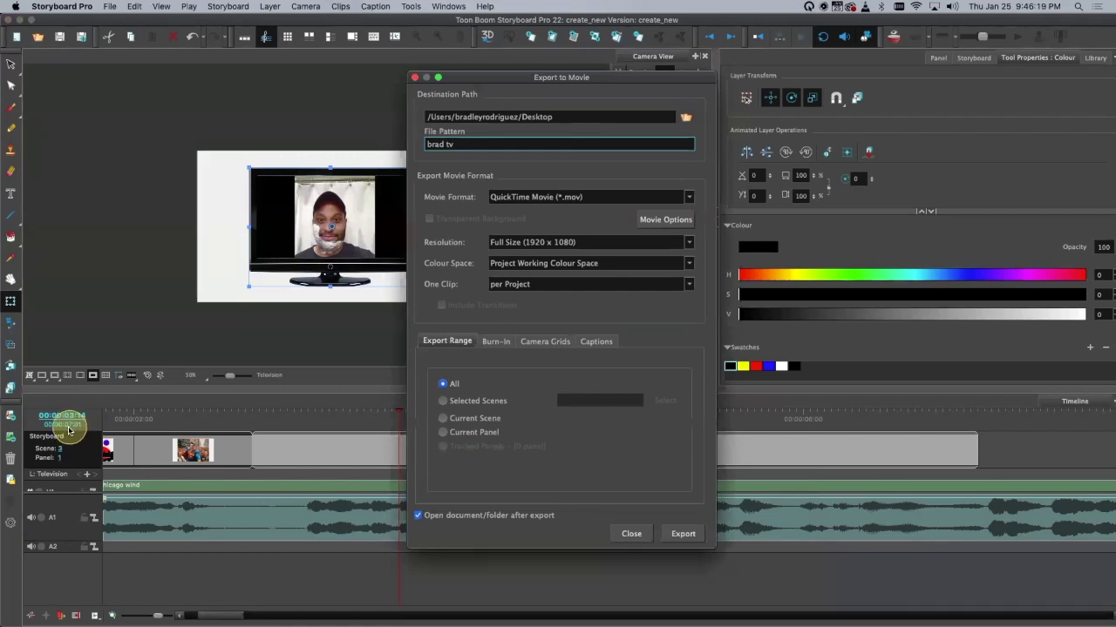
{"action": "left_click", "coordinate": [446, 401]}
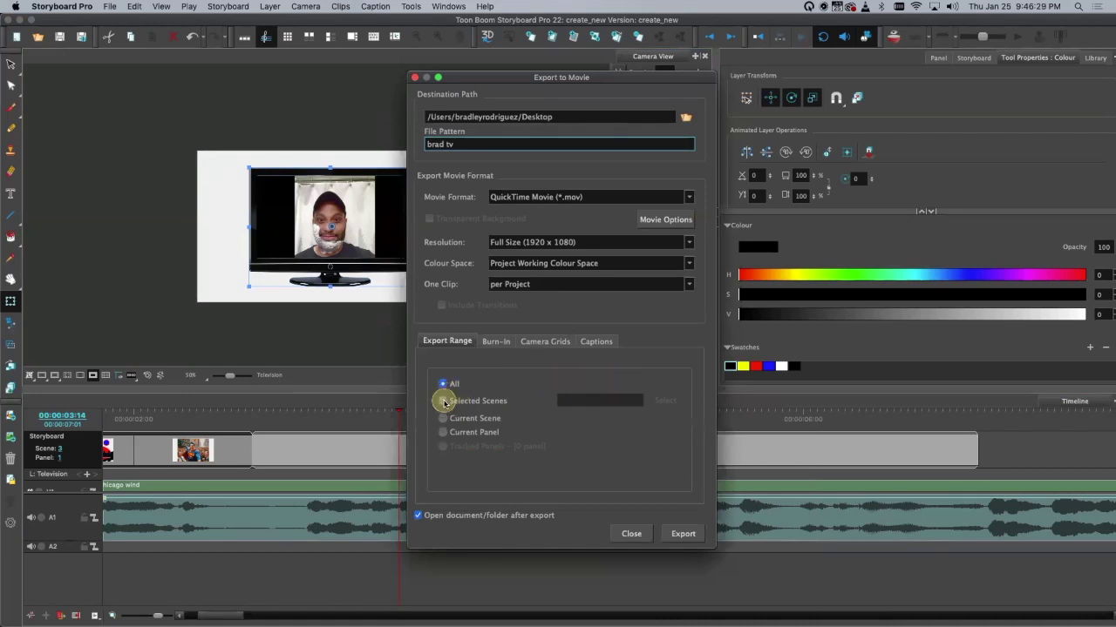
{"action": "left_click", "coordinate": [666, 401]}
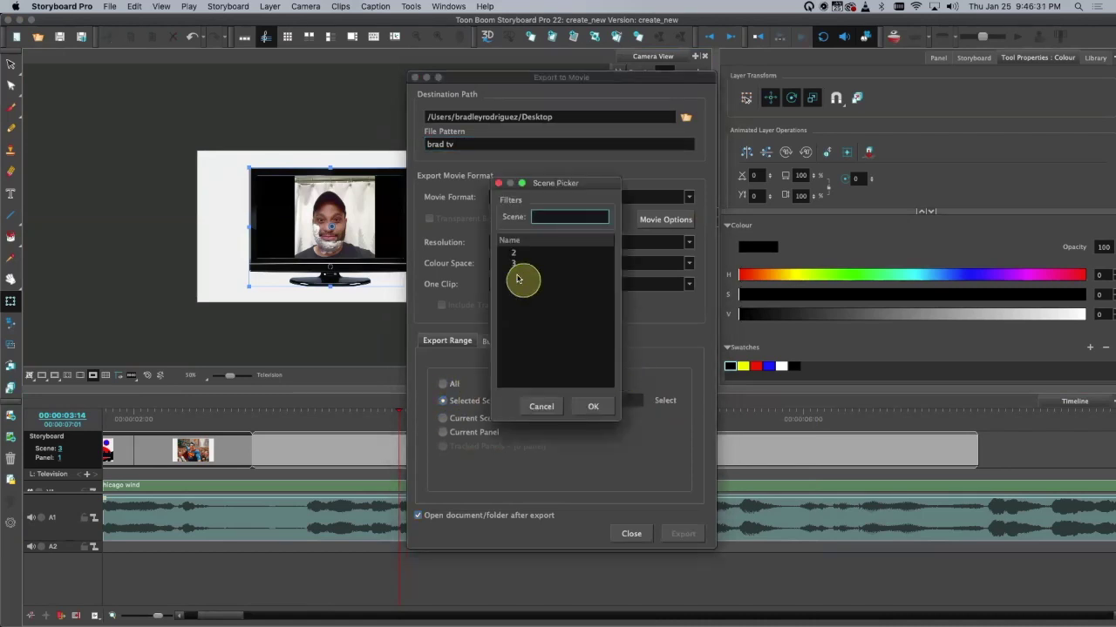
{"action": "left_click", "coordinate": [544, 406]}
{"action": "left_click", "coordinate": [446, 386]}
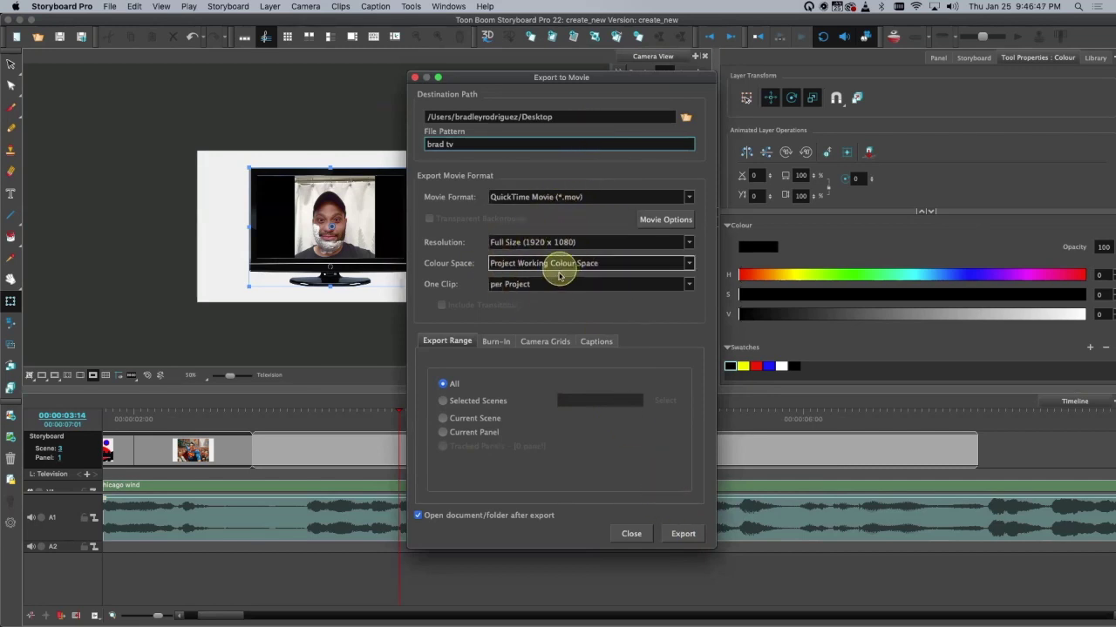
Step: Export the whole storyboard as a full-size QuickTime movie, then play the exported file and close it
{"action": "left_click", "coordinate": [683, 534]}
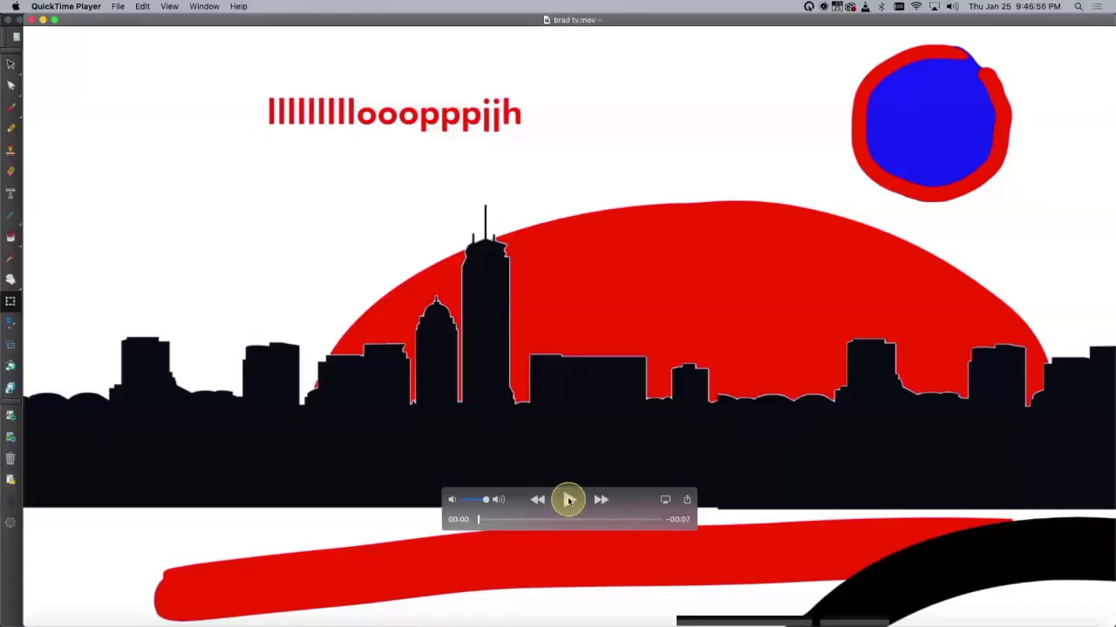
{"action": "left_click", "coordinate": [568, 499]}
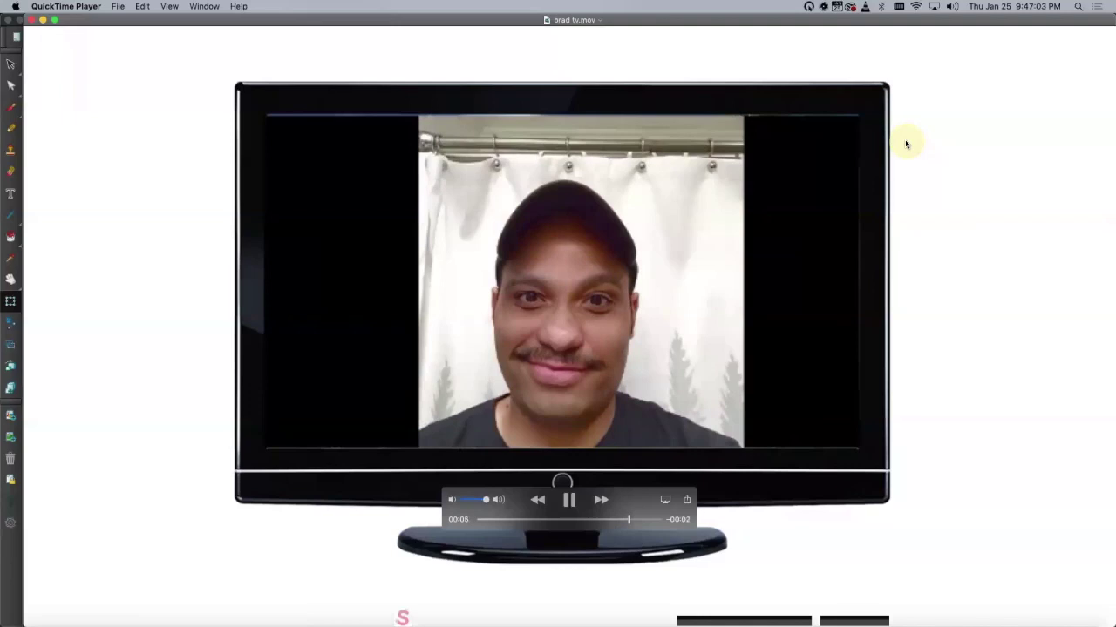
{"action": "left_click", "coordinate": [570, 502]}
{"action": "left_click", "coordinate": [570, 502]}
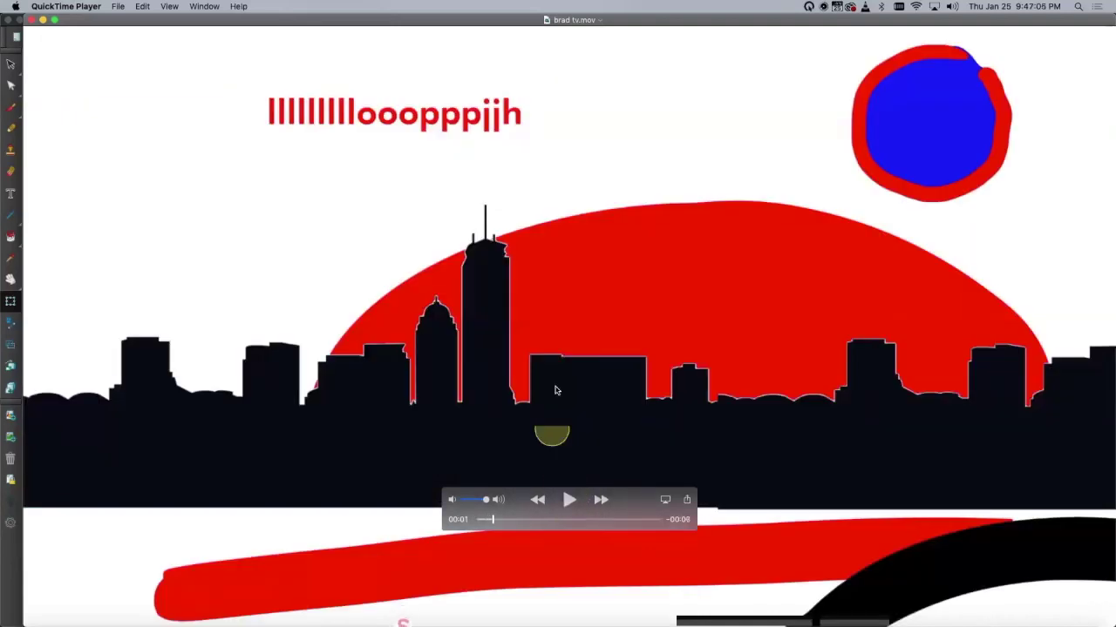
{"action": "left_click", "coordinate": [32, 19]}
{"action": "left_click", "coordinate": [551, 324]}
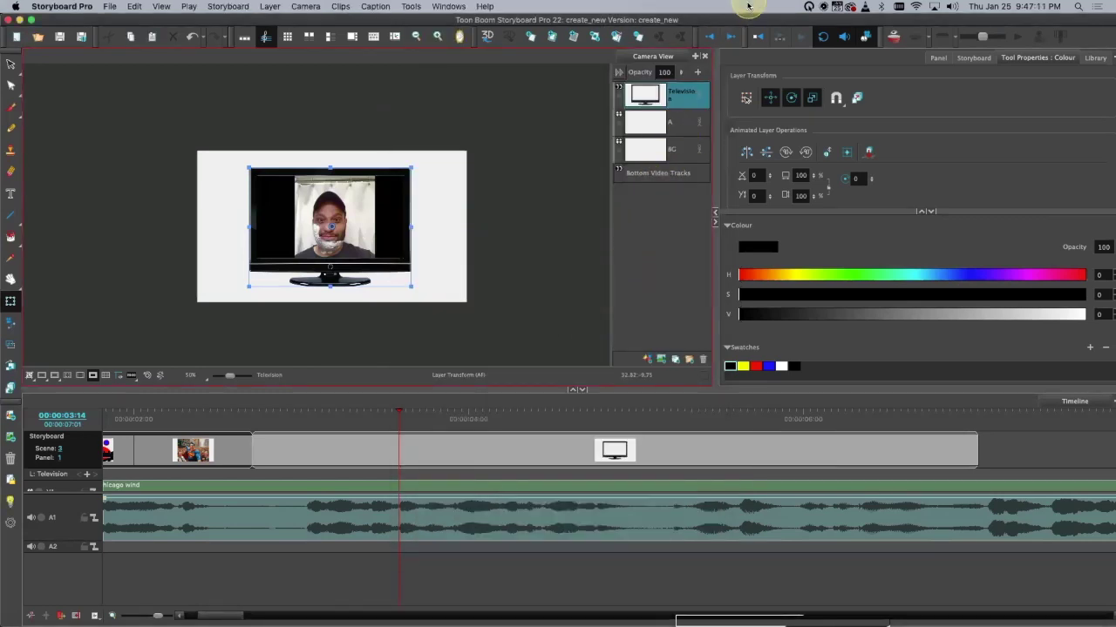
Step: Try the vertical and horizontal flip operations on the television layer
{"action": "left_click_drag", "start_coordinate": [731, 38], "coordinate": [750, 81]}
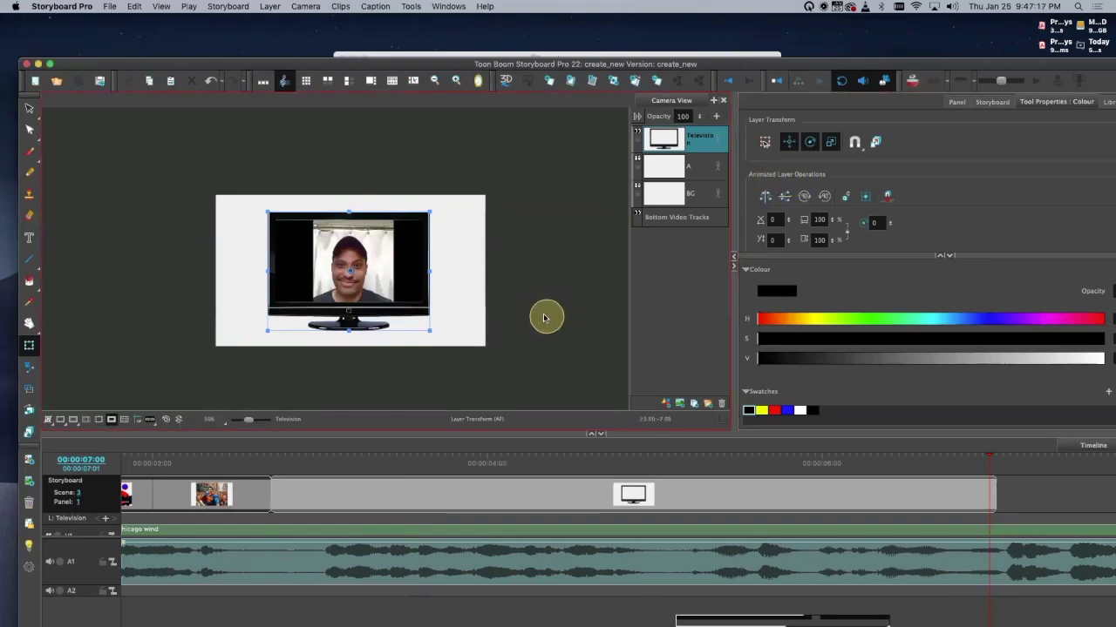
{"action": "left_click", "coordinate": [783, 195]}
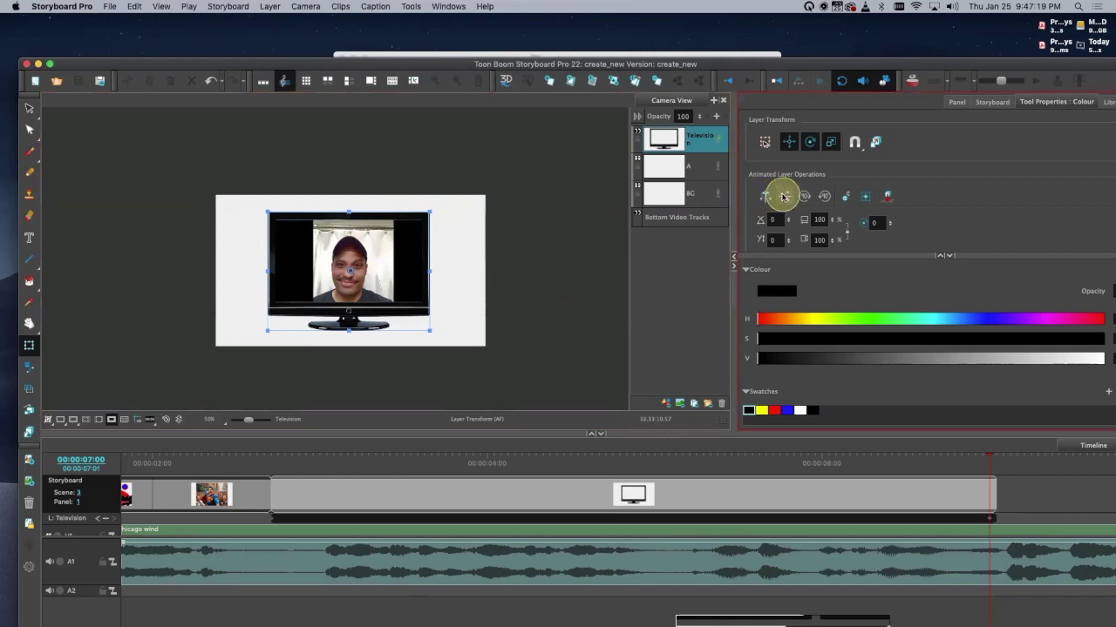
{"action": "left_click", "coordinate": [764, 196]}
{"action": "left_click", "coordinate": [764, 197]}
{"action": "left_click_drag", "start_coordinate": [770, 61], "coordinate": [772, 15]}
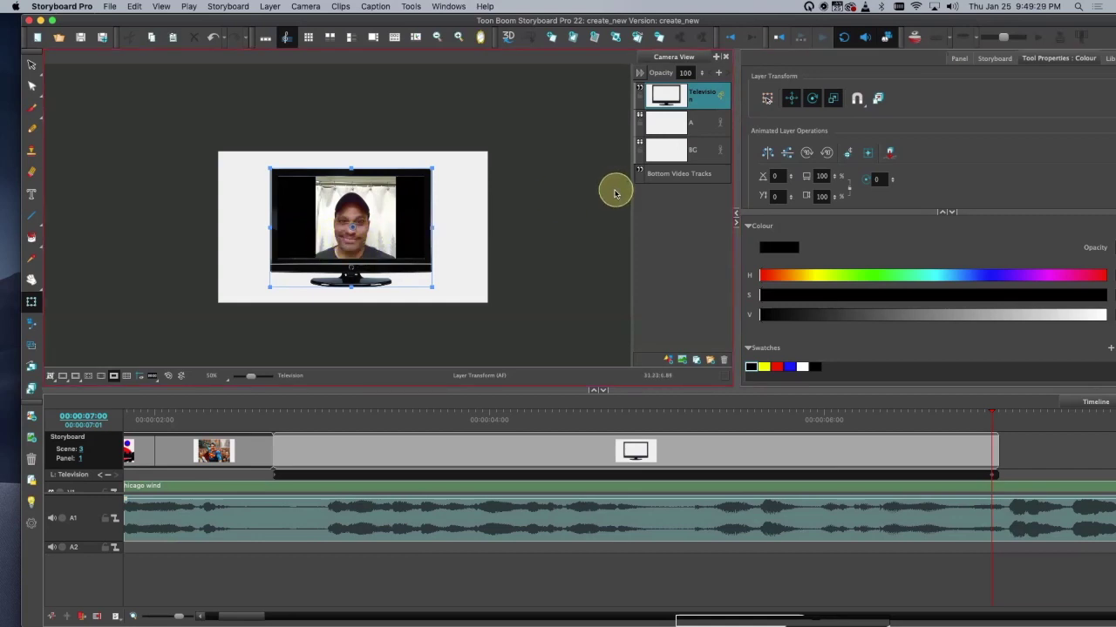
{"action": "left_click", "coordinate": [996, 167]}
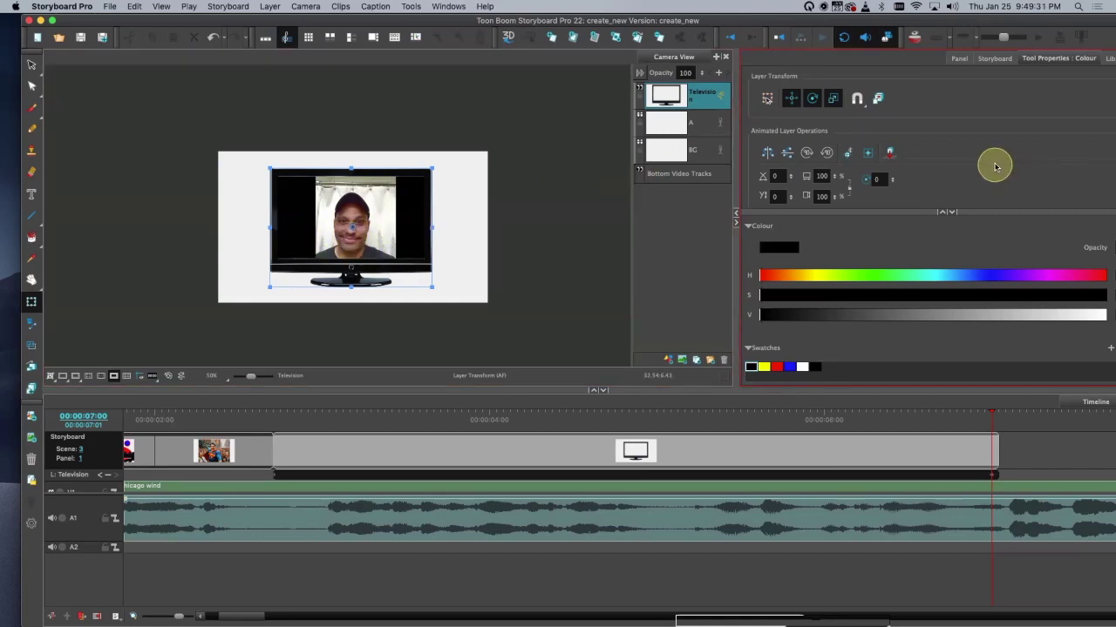